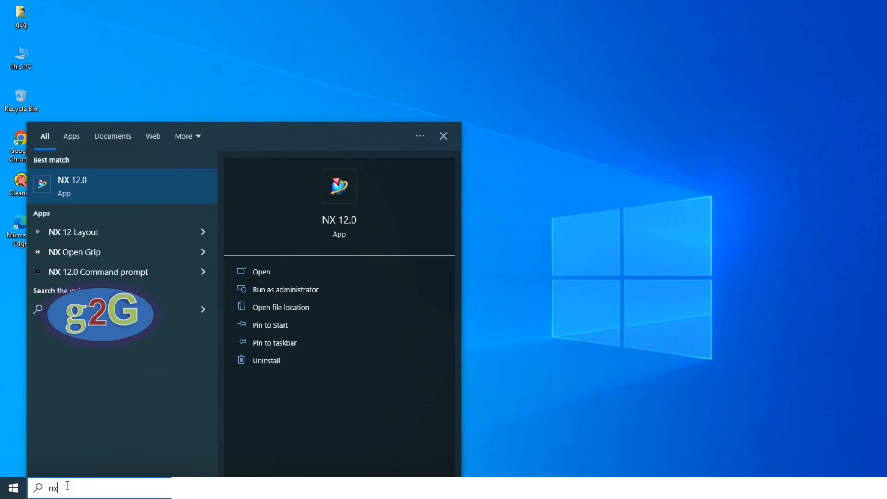
# - Launch NX 12.0 from the Start menu search results
pyautogui.click(262, 273)
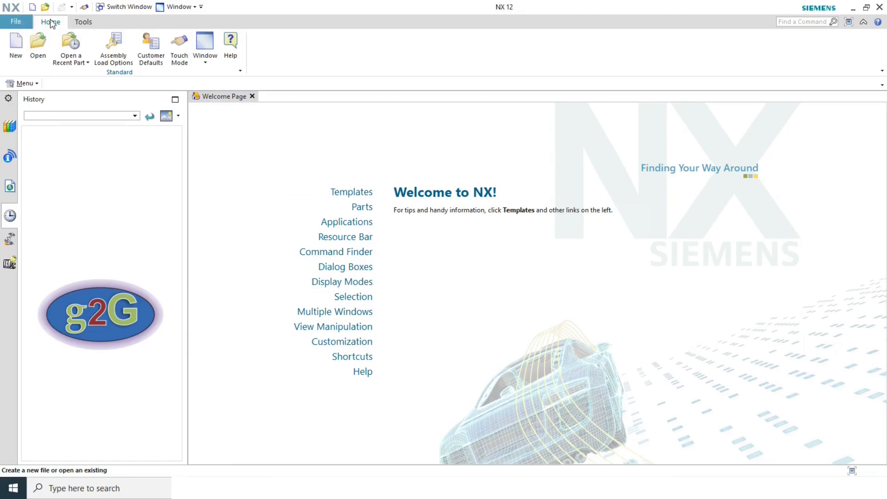
# - Look through the File menu and the Home and Tools tabs, then choose File > New
pyautogui.click(19, 26)
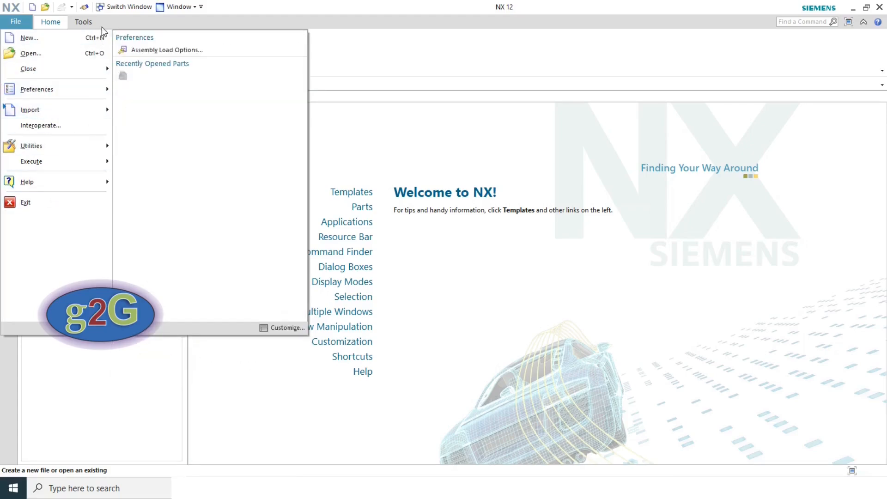
pyautogui.click(50, 23)
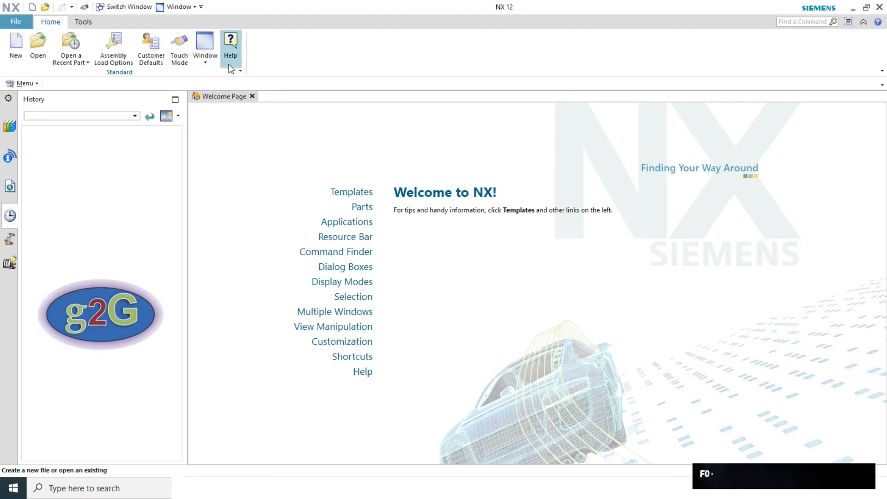
pyautogui.click(83, 23)
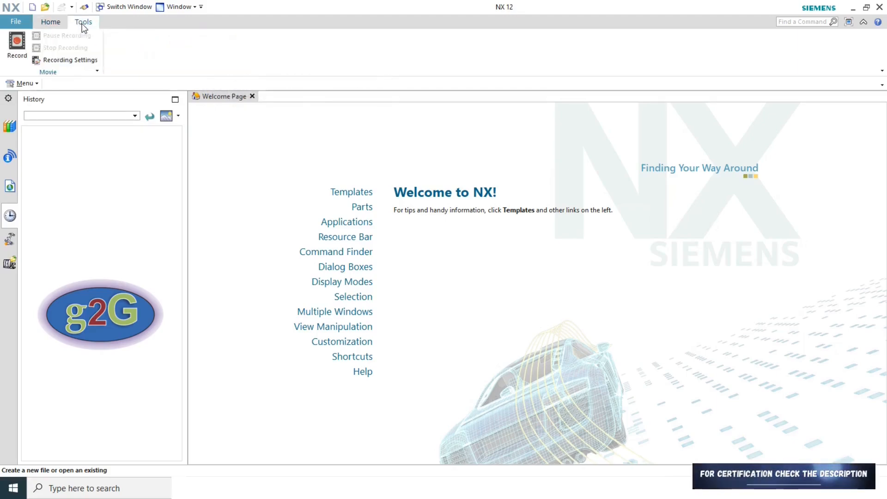
pyautogui.click(50, 22)
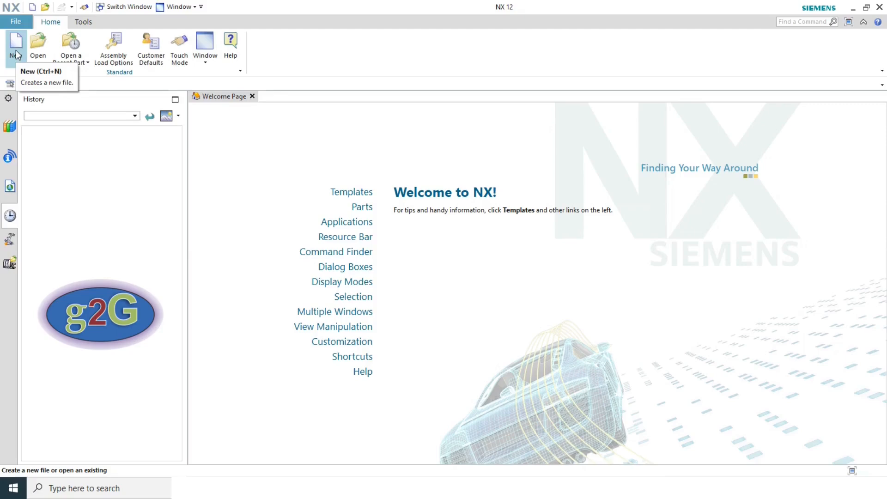
pyautogui.click(21, 24)
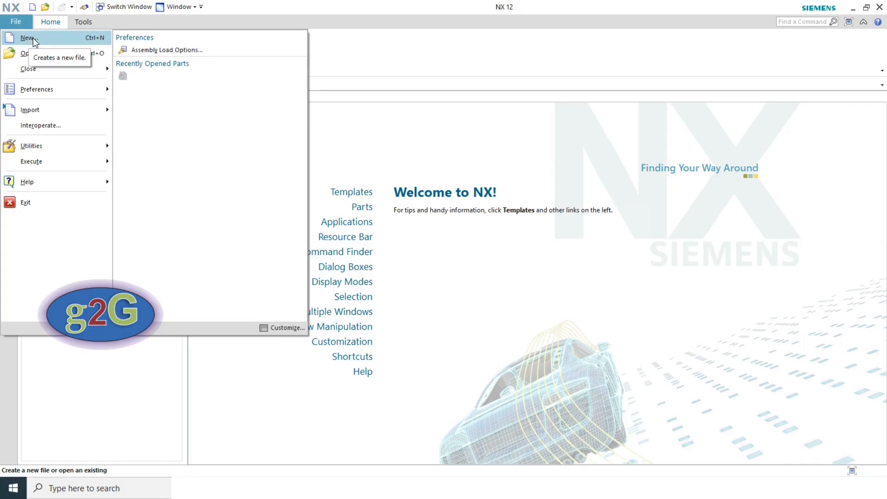
pyautogui.click(30, 38)
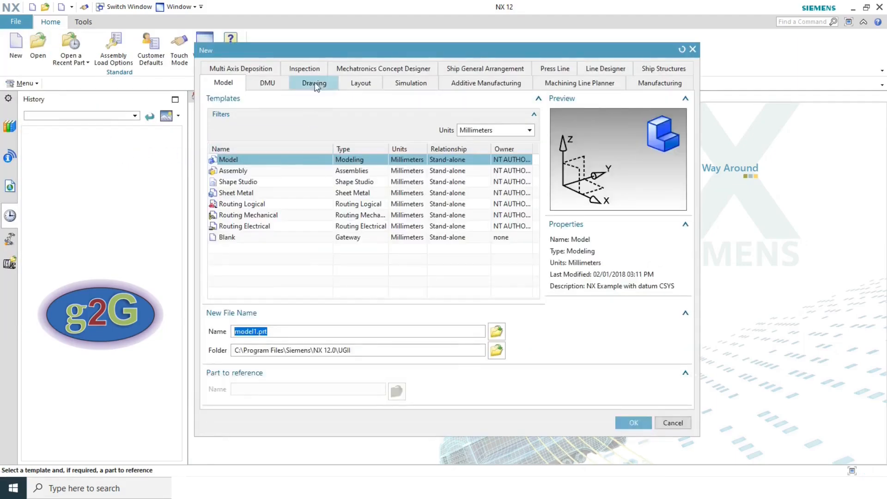
# - Keep Millimeters as the units and rename the new Model file to Part1
pyautogui.moveTo(302, 49); pyautogui.dragTo(230, 41)
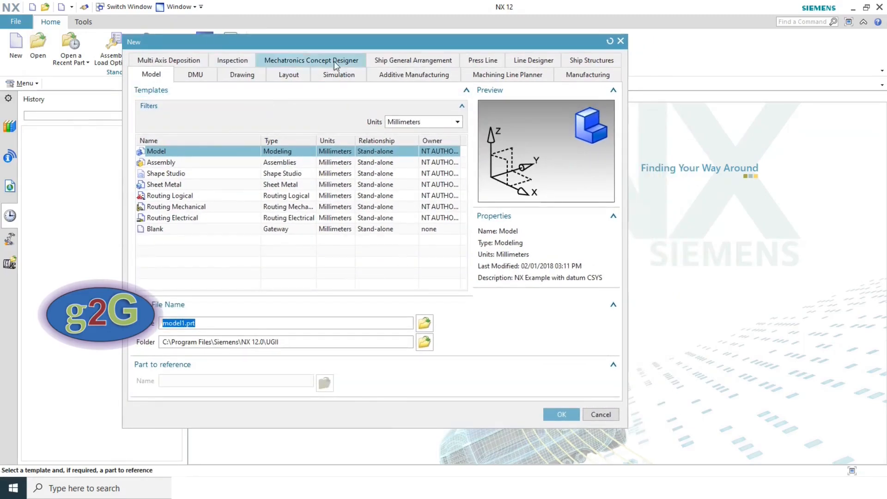
pyautogui.moveTo(156, 44); pyautogui.dragTo(159, 32)
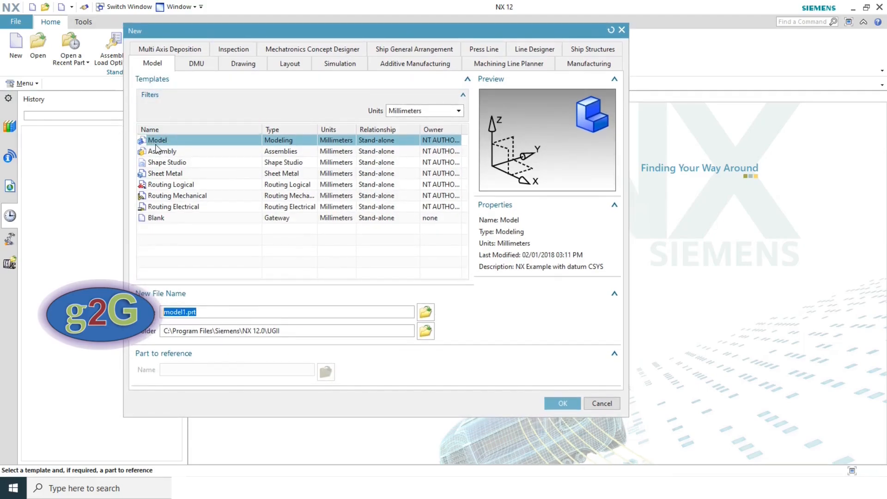
pyautogui.click(413, 113)
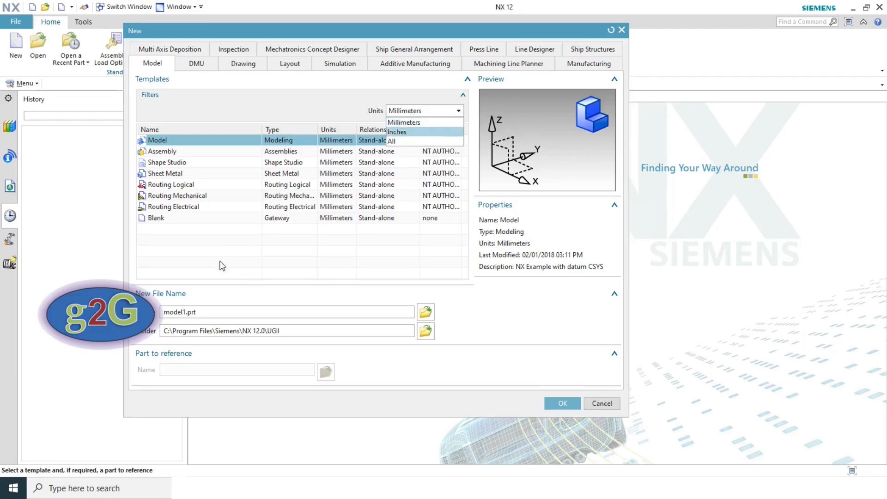
pyautogui.click(410, 124)
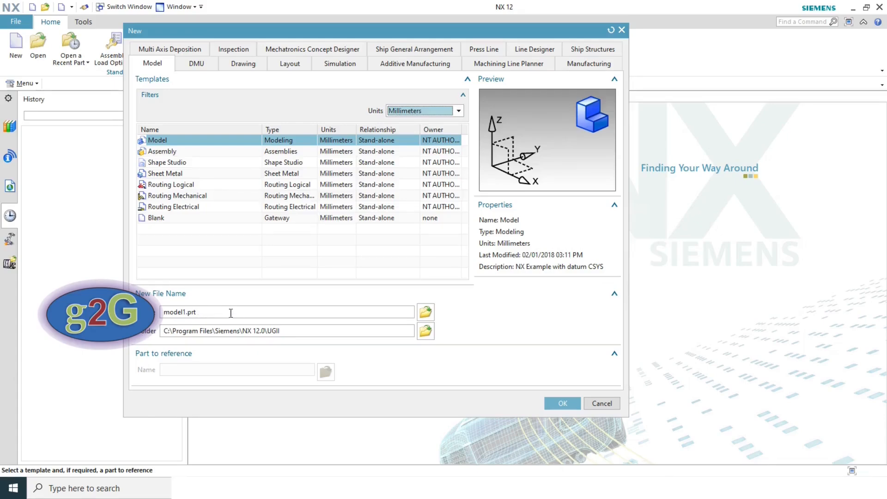
pyautogui.click(185, 312)
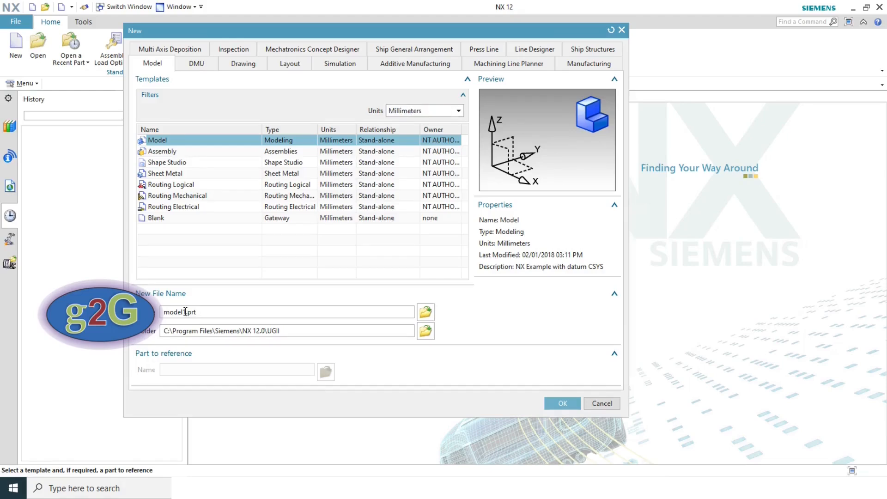
pyautogui.press('BackSpace')
pyautogui.press('BackSpace')
pyautogui.press('BackSpace')
pyautogui.press('BackSpace')
pyautogui.press('BackSpace')
pyautogui.press('BackSpace')
pyautogui.write('Part1')
# - Set the save folder to the Desktop and create the part
pyautogui.click(429, 334)
pyautogui.moveTo(500, 229); pyautogui.dragTo(380, 164)
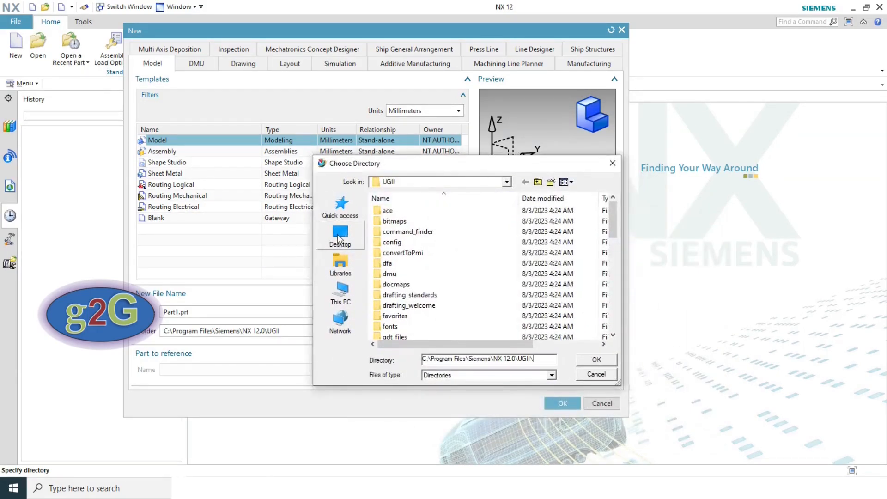
pyautogui.click(339, 237)
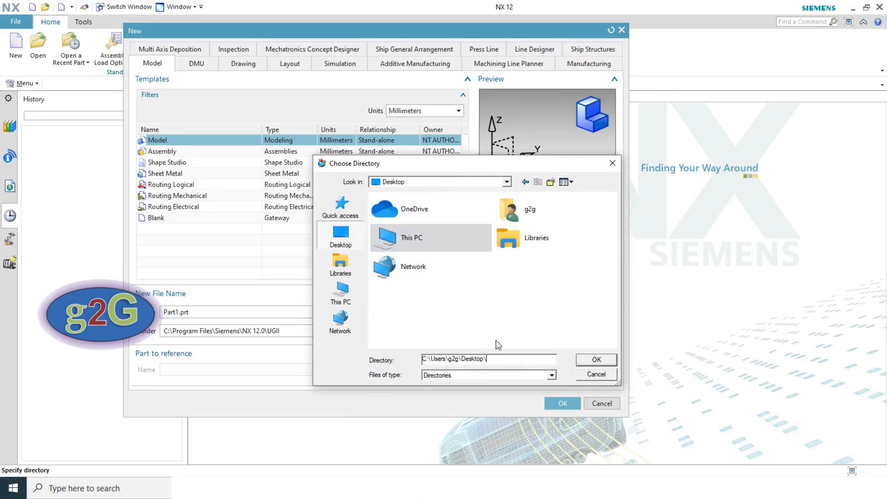
pyautogui.click(597, 360)
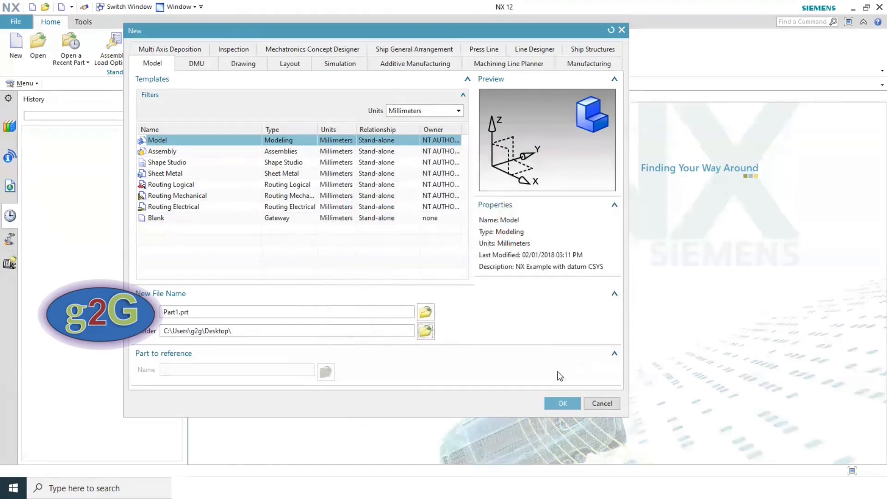
pyautogui.click(562, 404)
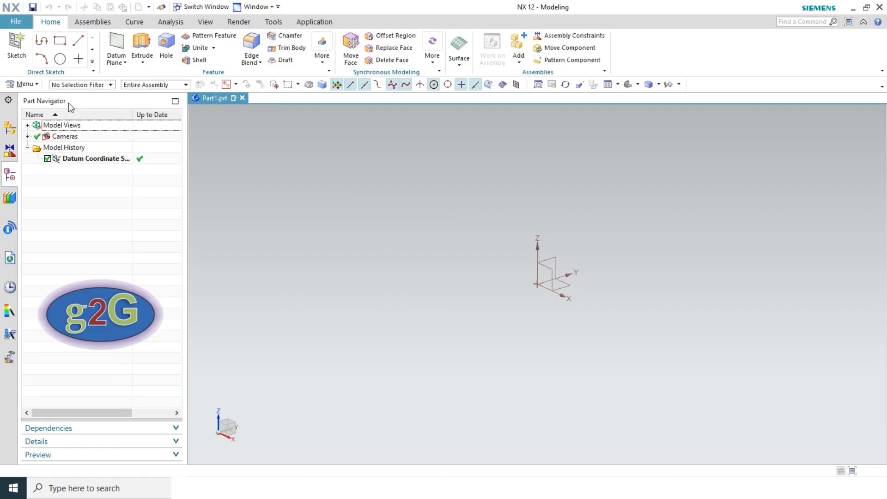
# - Select the datum coordinate system in Part Navigator, clear the selection, and begin a sketch
pyautogui.click(93, 159)
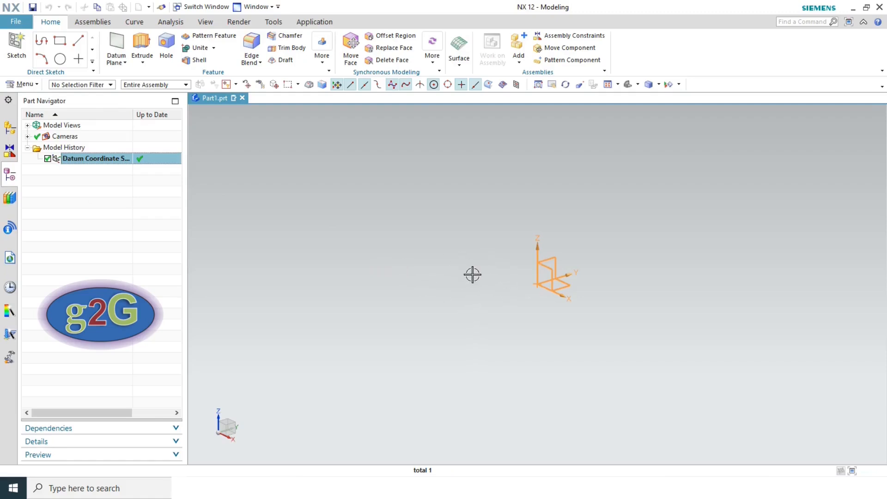
pyautogui.press('Escape')
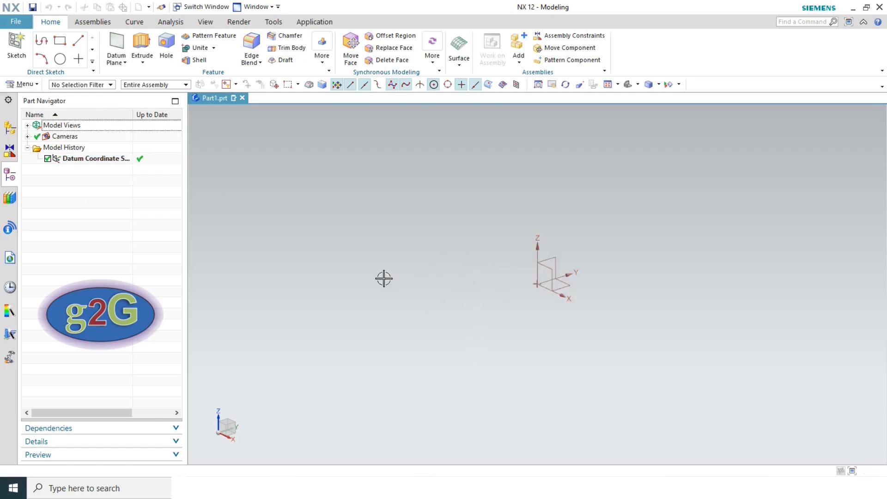
pyautogui.click(17, 51)
# - Place the new sketch on the datum CSYS's YZ plane and confirm
pyautogui.click(14, 48)
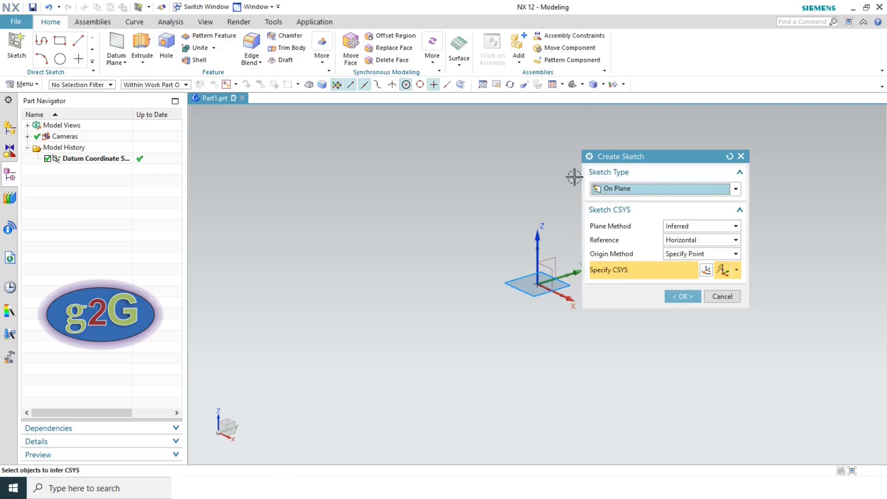
pyautogui.click(556, 257)
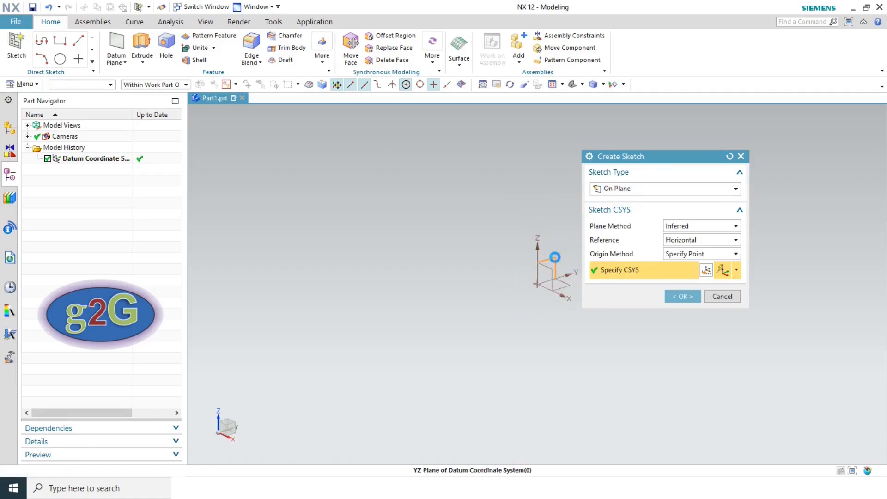
pyautogui.click(683, 297)
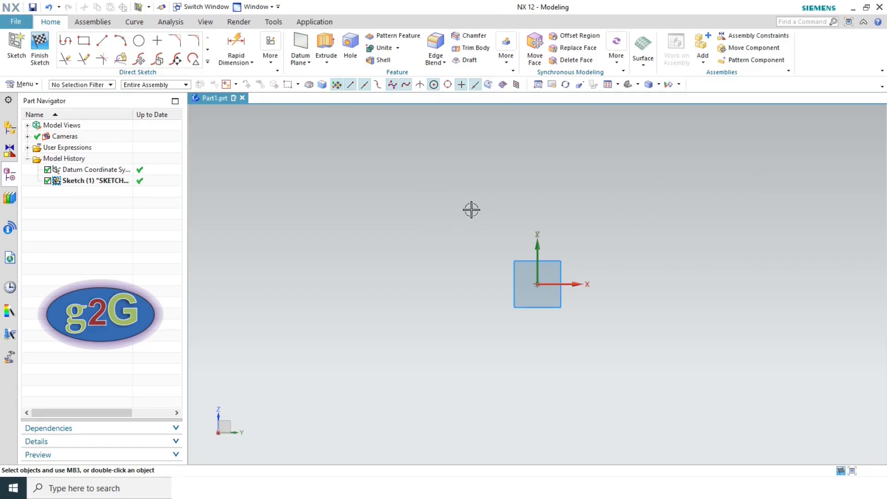
# - Expand the Direct Sketch curve gallery and start the Profile tool
pyautogui.click(207, 50)
pyautogui.click(208, 62)
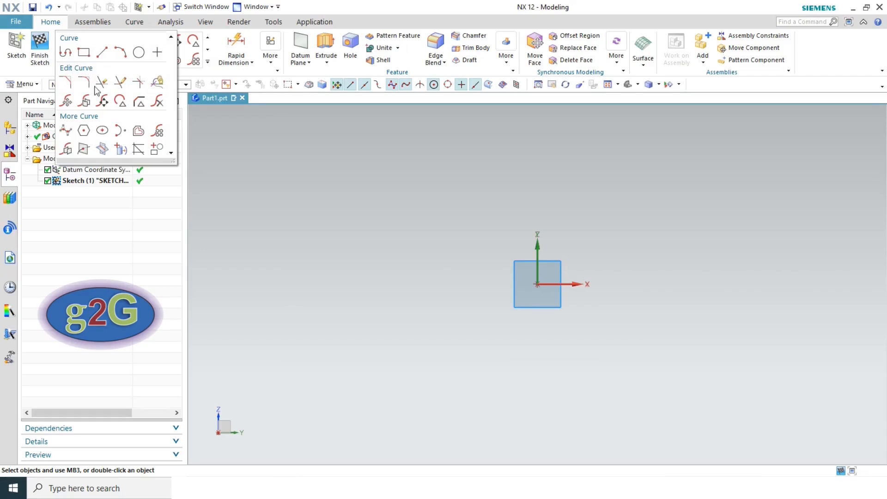
pyautogui.click(66, 53)
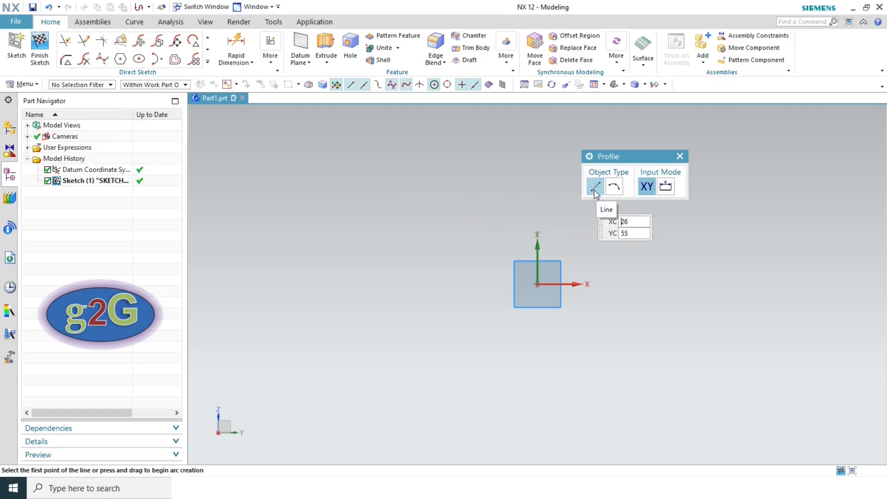
# - Draw an 83 top line, 51 vertical line, R38.8 arc, and a closing line to the start
pyautogui.click(374, 192)
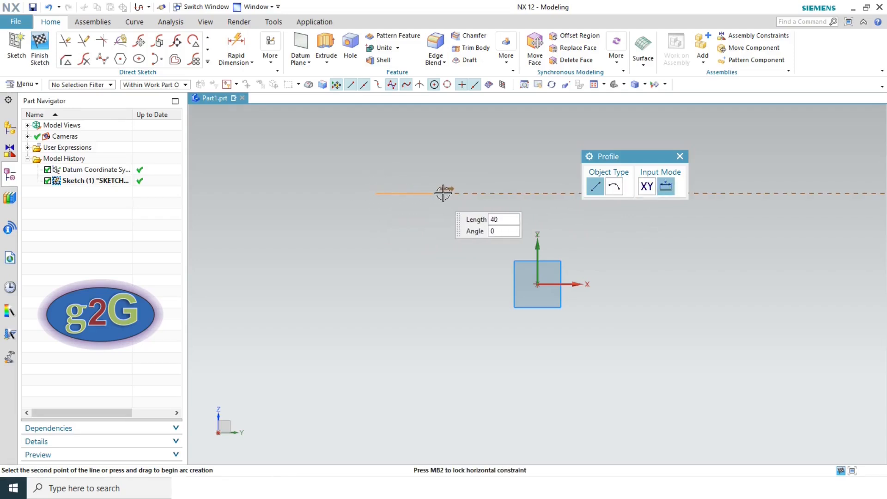
pyautogui.click(510, 194)
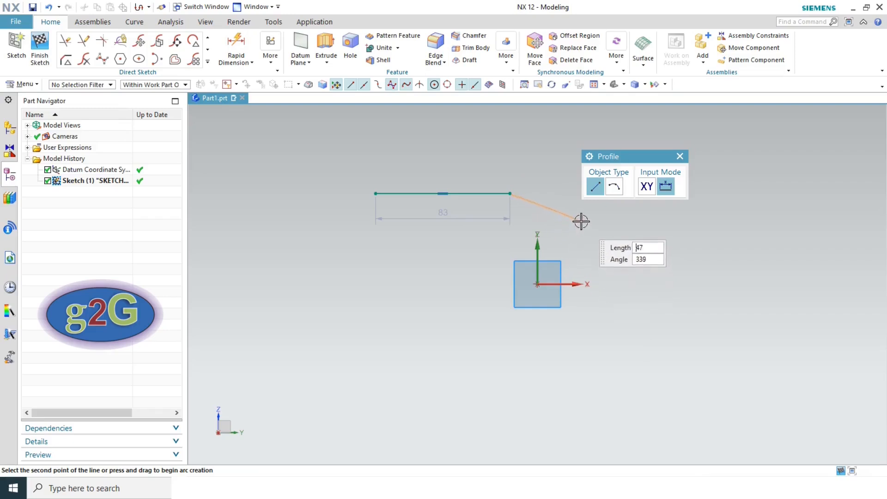
pyautogui.click(510, 276)
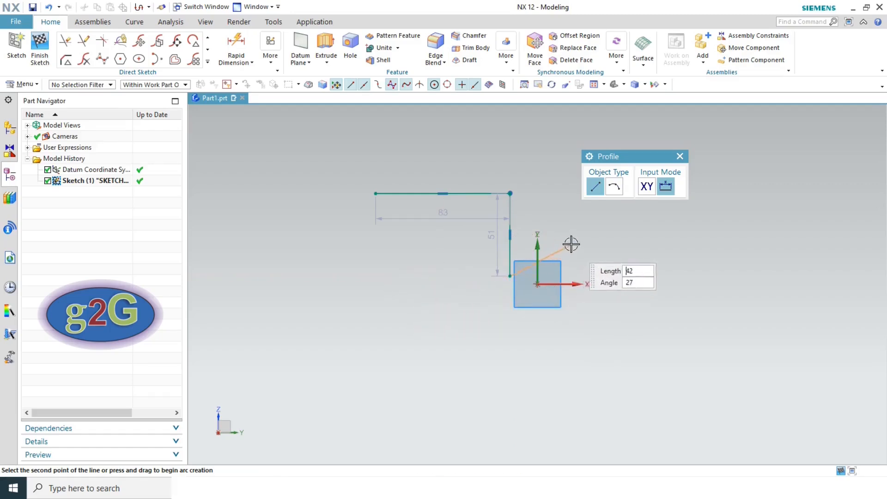
pyautogui.click(614, 190)
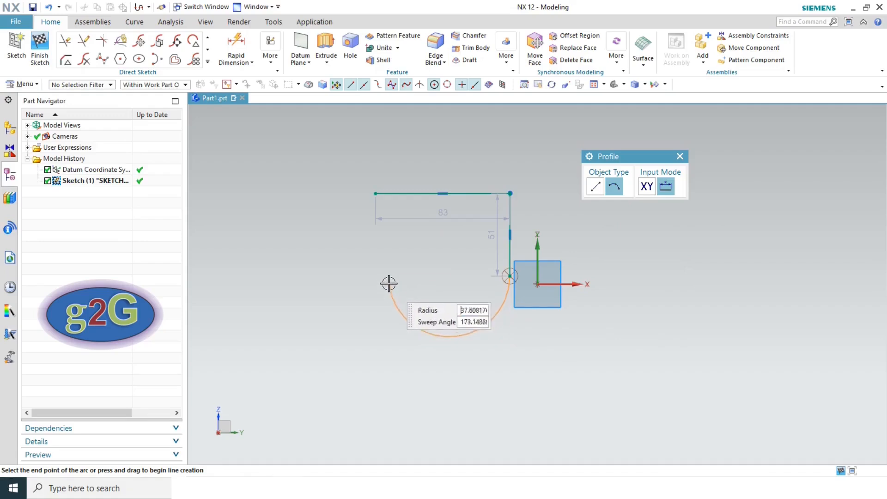
pyautogui.click(364, 278)
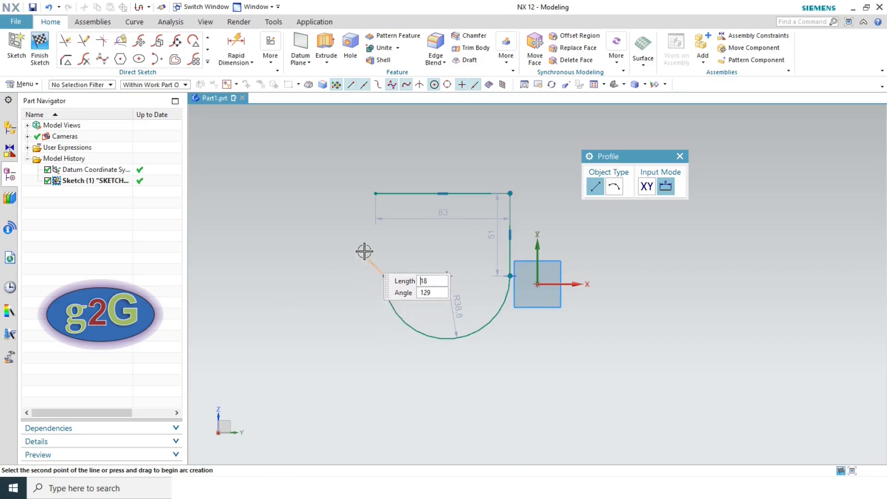
pyautogui.click(377, 193)
pyautogui.click(409, 197)
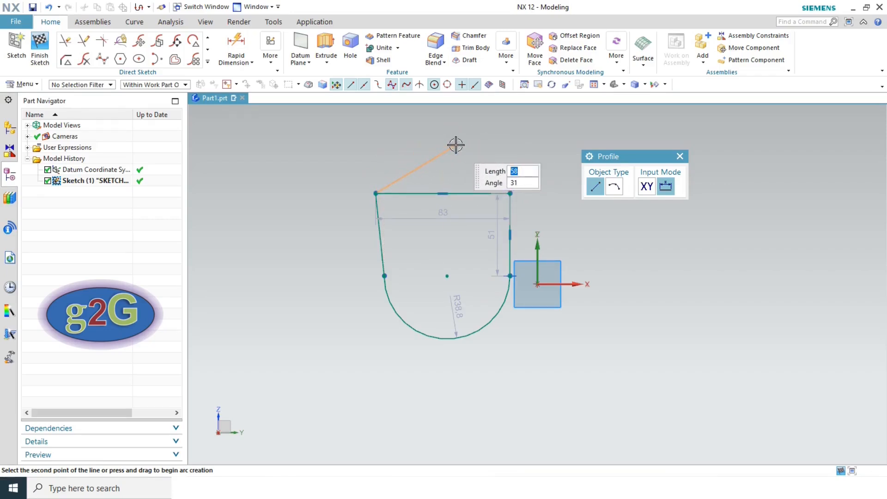
pyautogui.press('Escape')
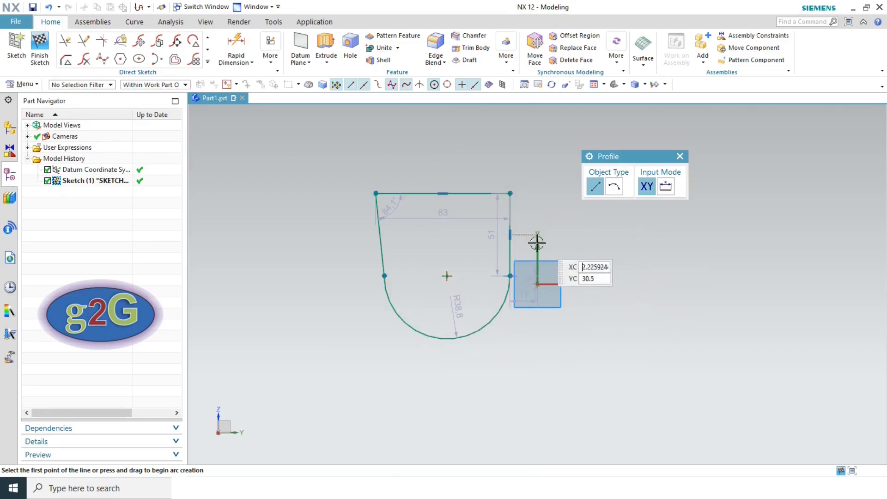
pyautogui.press('Escape')
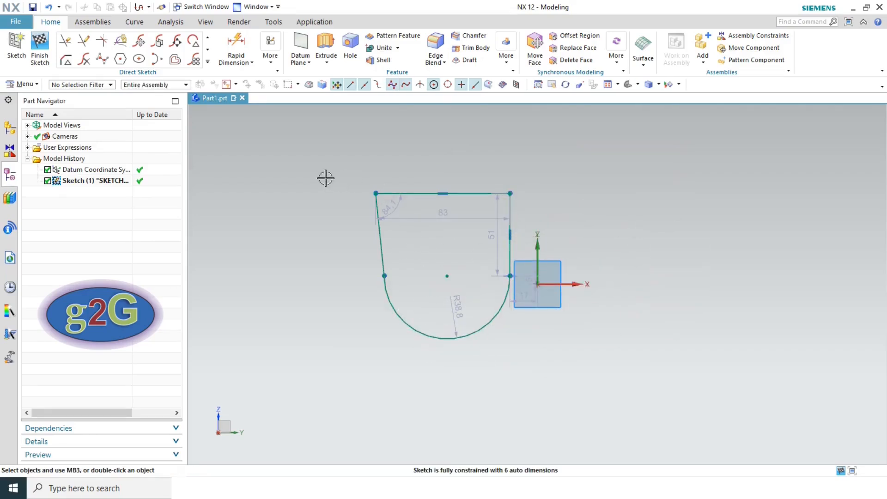
# - Delete the profile's top line, vertical line, arc and closing line
pyautogui.click(412, 194)
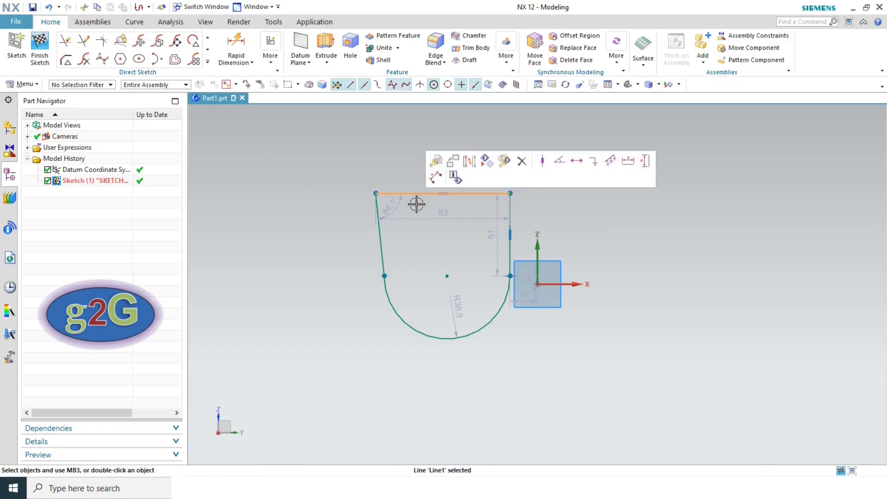
pyautogui.press('Delete')
pyautogui.click(511, 199)
pyautogui.press('Delete')
pyautogui.click(504, 303)
pyautogui.press('Delete')
pyautogui.click(378, 216)
pyautogui.press('Delete')
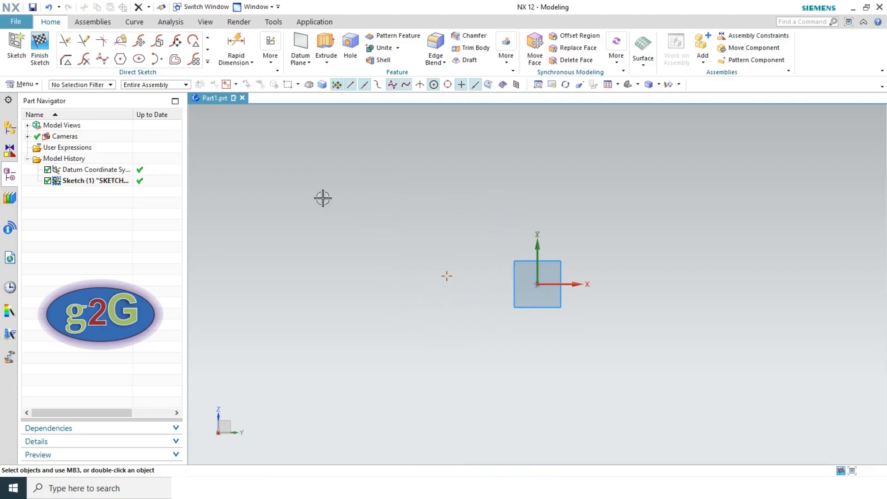
# - Draw a 92 × 72 two-point rectangle, then delete it with its dimensions
pyautogui.click(207, 37)
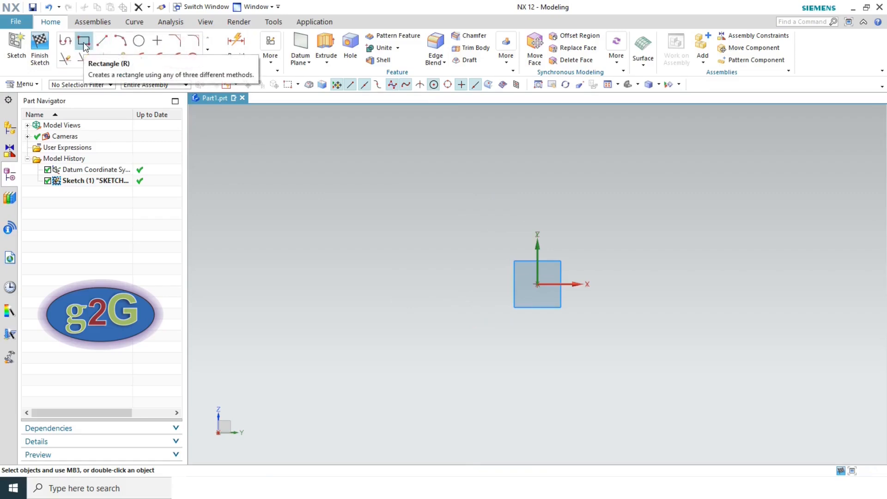
pyautogui.click(84, 41)
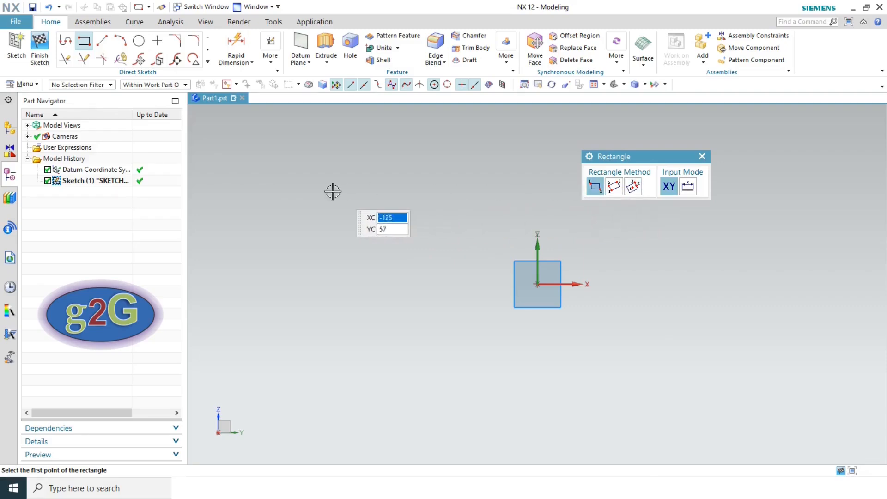
pyautogui.click(306, 151)
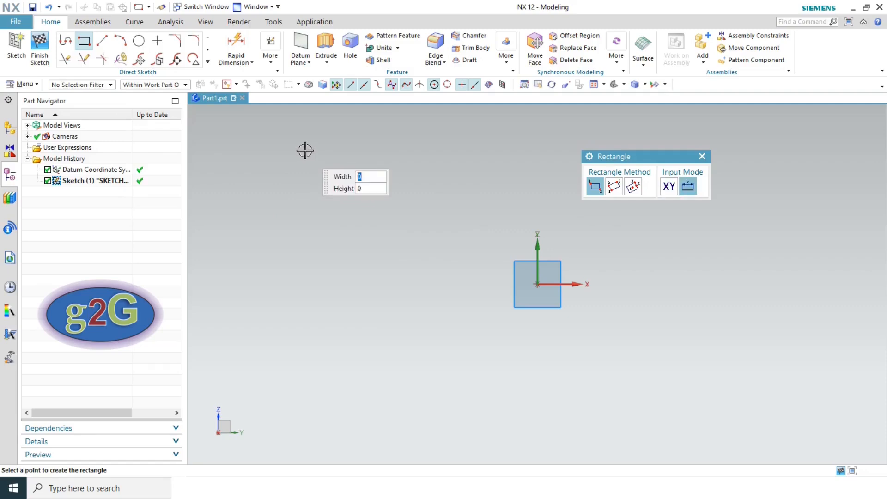
pyautogui.click(453, 266)
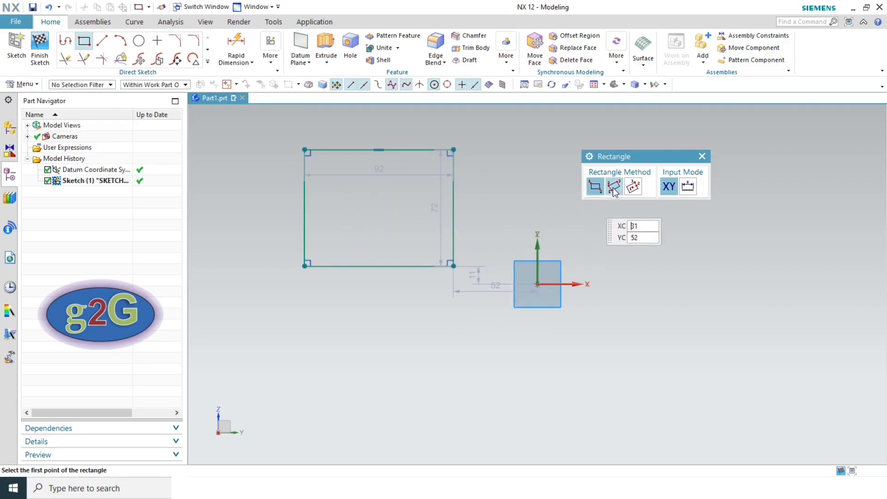
pyautogui.press('Escape')
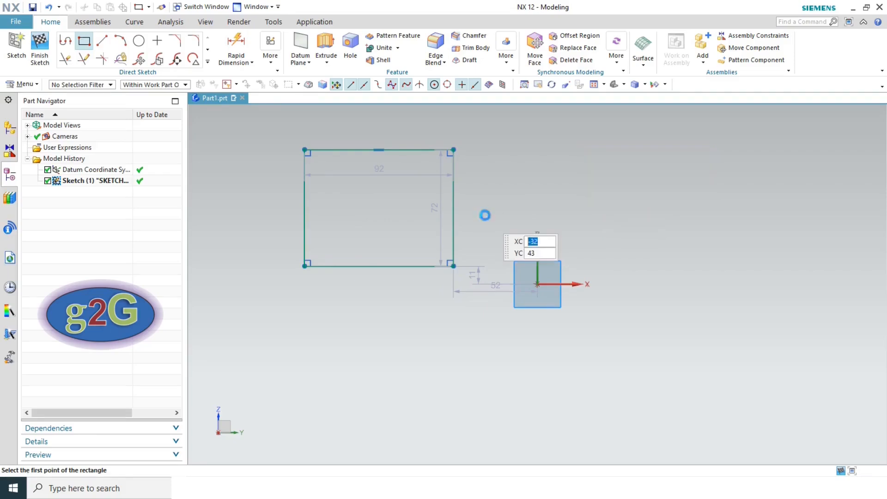
pyautogui.moveTo(283, 138); pyautogui.dragTo(480, 303)
pyautogui.press('Delete')
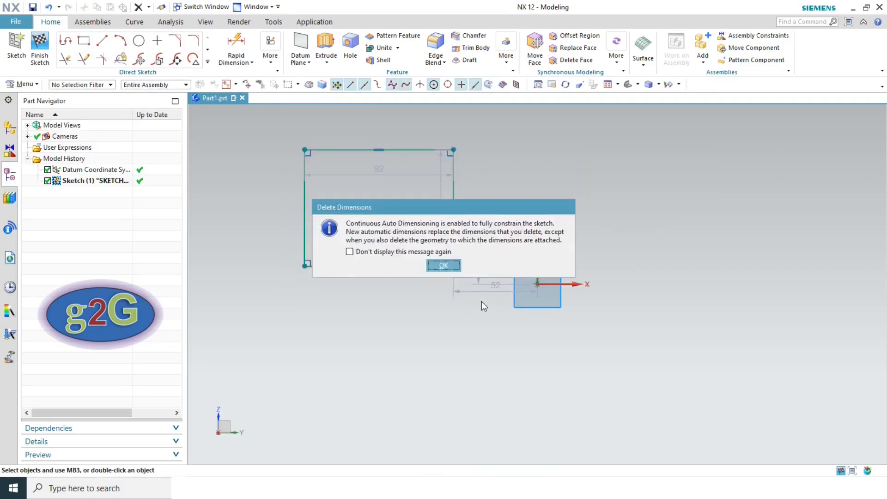
pyautogui.click(443, 266)
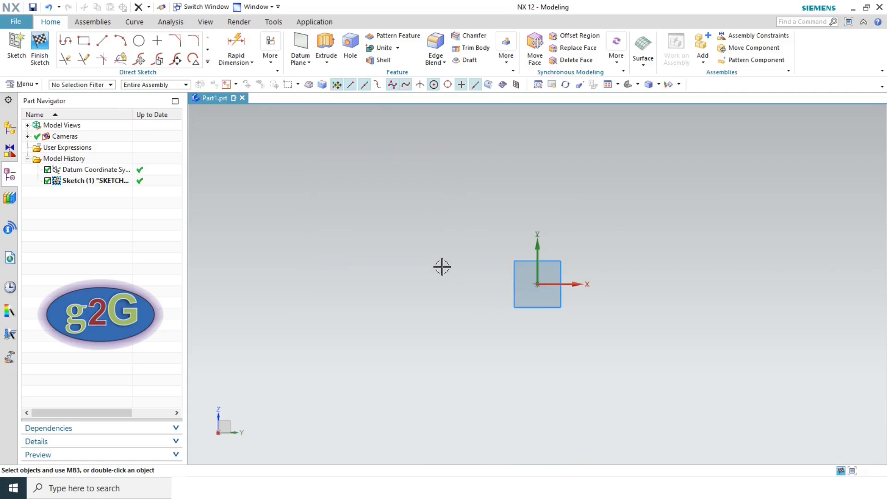
# - Draw a 105-wide three-point rectangle, then delete it with its dimensions
pyautogui.click(84, 43)
pyautogui.click(614, 187)
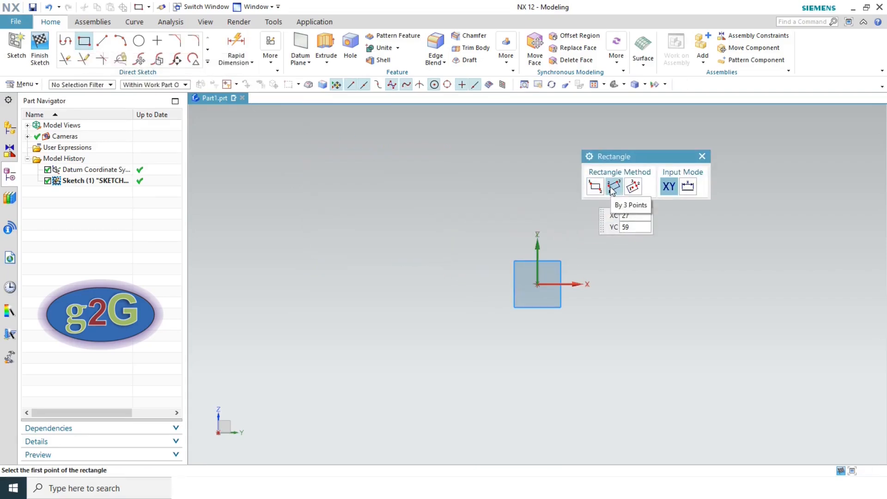
pyautogui.click(314, 244)
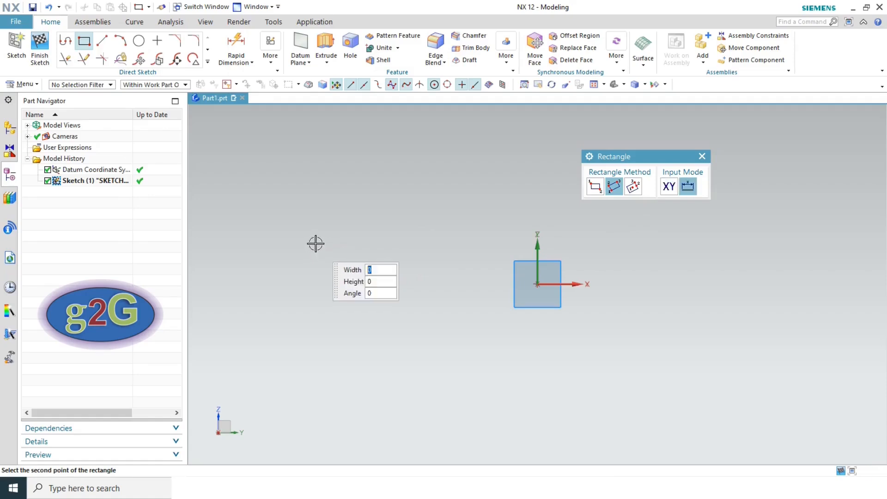
pyautogui.click(483, 239)
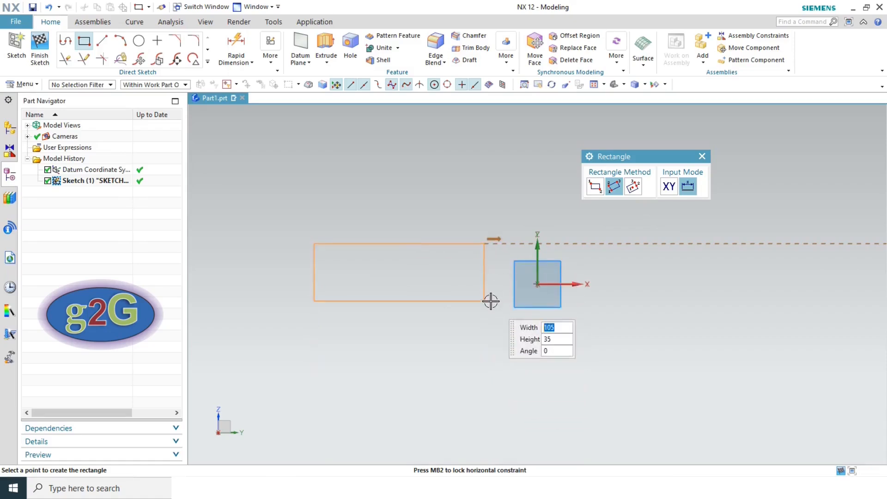
pyautogui.click(486, 333)
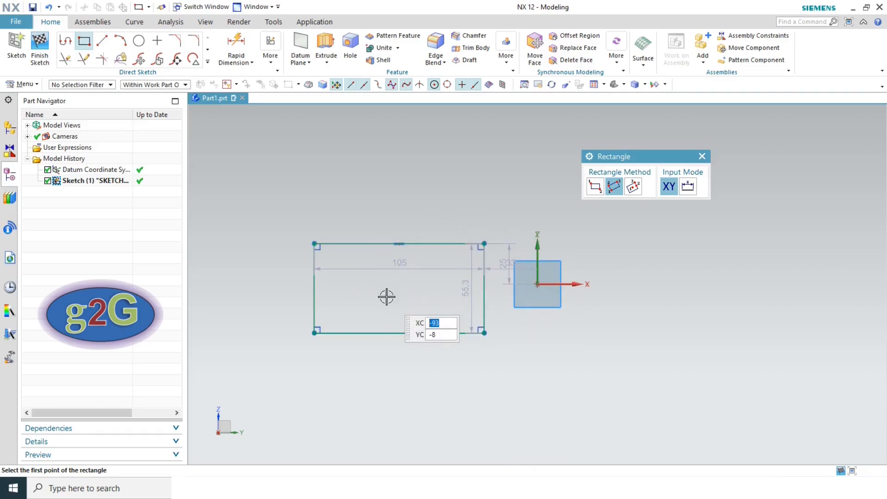
pyautogui.press('Escape')
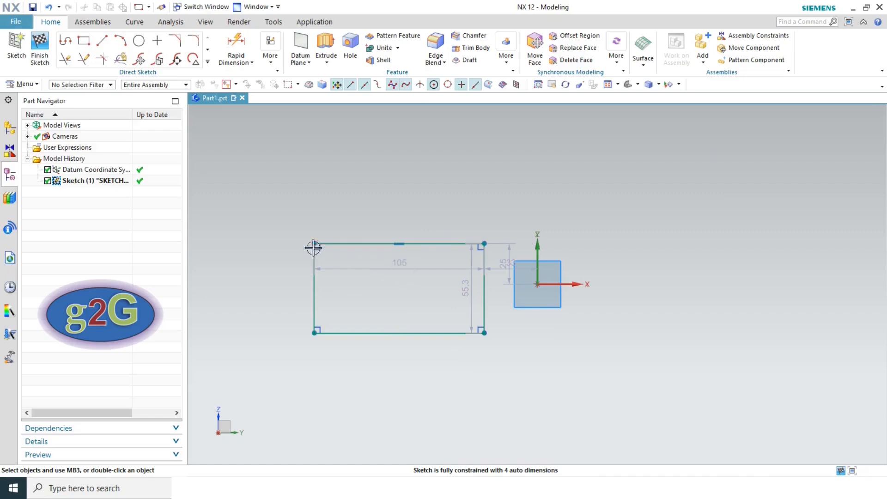
pyautogui.moveTo(284, 215)
pyautogui.mouseDown()
pyautogui.moveTo(420, 327)
pyautogui.moveTo(506, 364)
pyautogui.mouseUp()
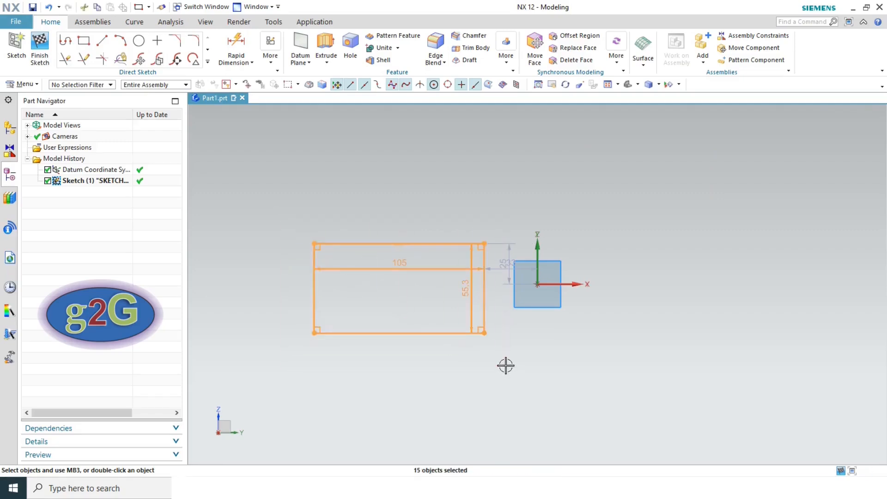
pyautogui.press('Delete')
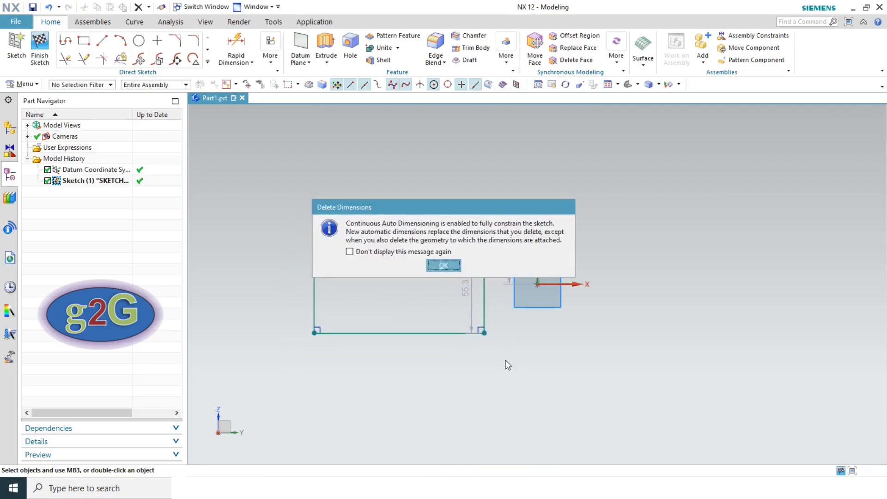
pyautogui.press('Return')
pyautogui.click(84, 42)
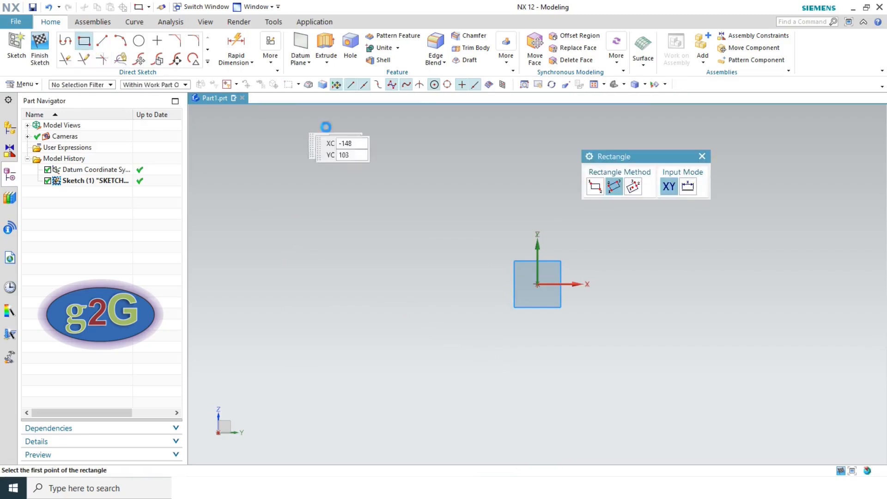
# - Draw a 106 × 85.3 rectangle from its centre, offset 56 and 29.6 from the origin
pyautogui.click(634, 187)
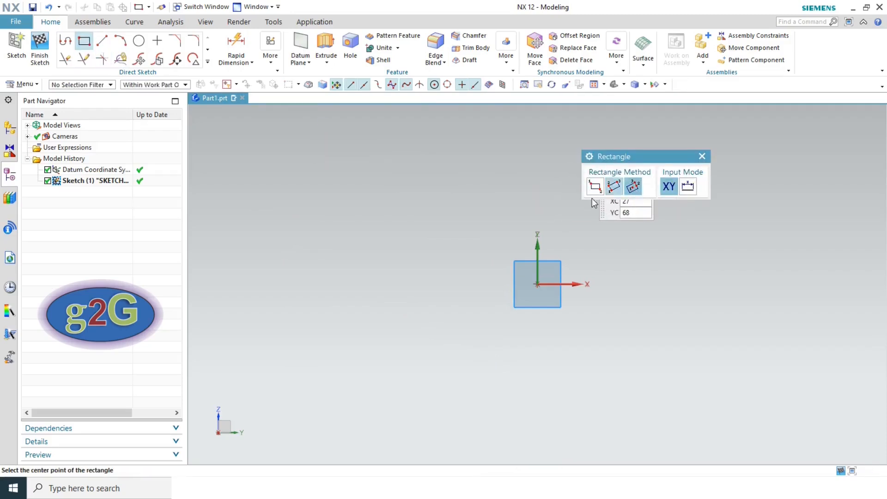
pyautogui.click(361, 263)
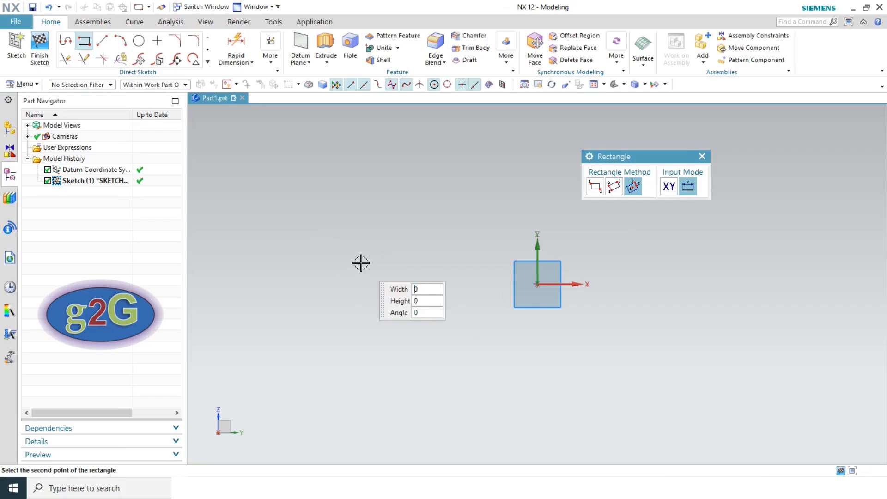
pyautogui.click(447, 265)
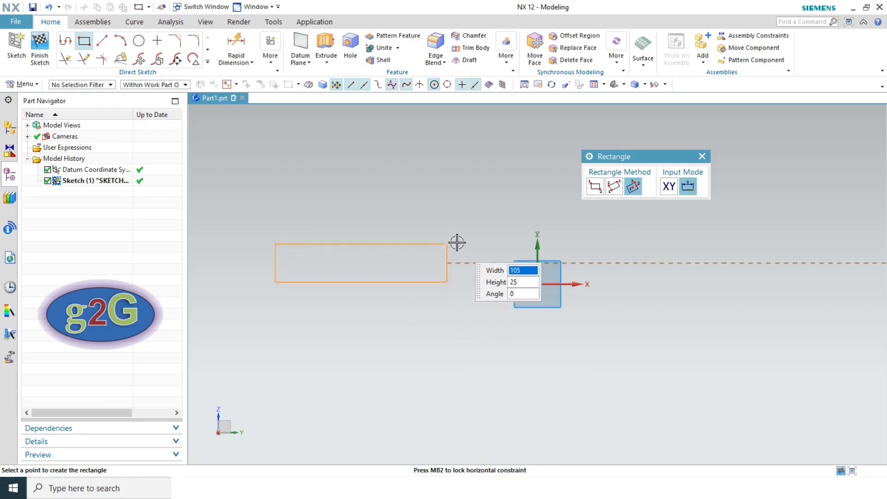
pyautogui.click(452, 194)
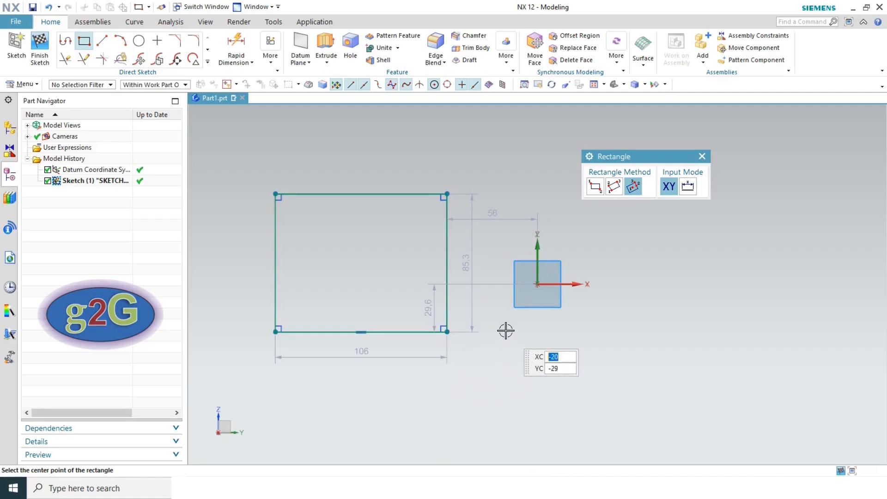
pyautogui.press('Escape')
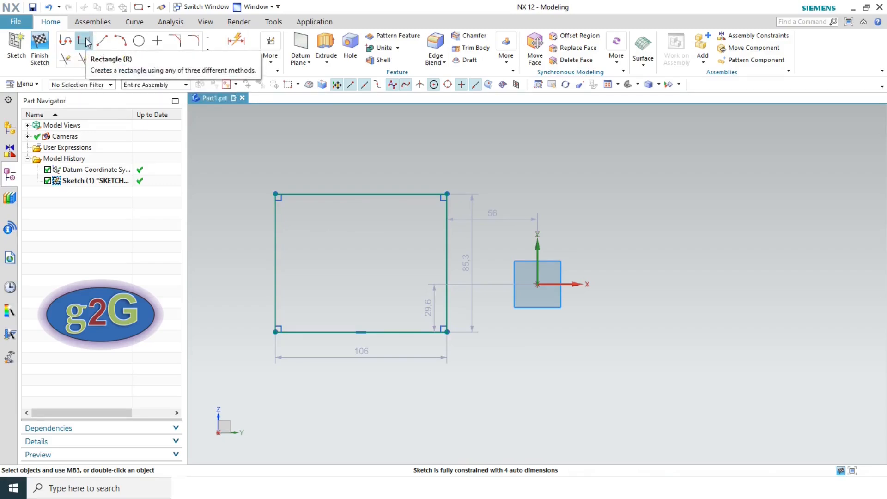
# - Draw one horizontal line 88 long, offset 60 and 70 from the origin
pyautogui.click(208, 63)
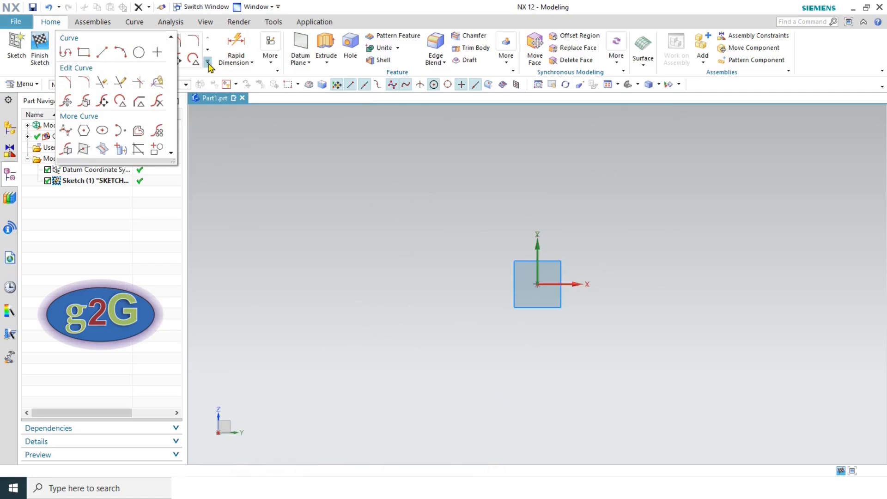
pyautogui.click(102, 53)
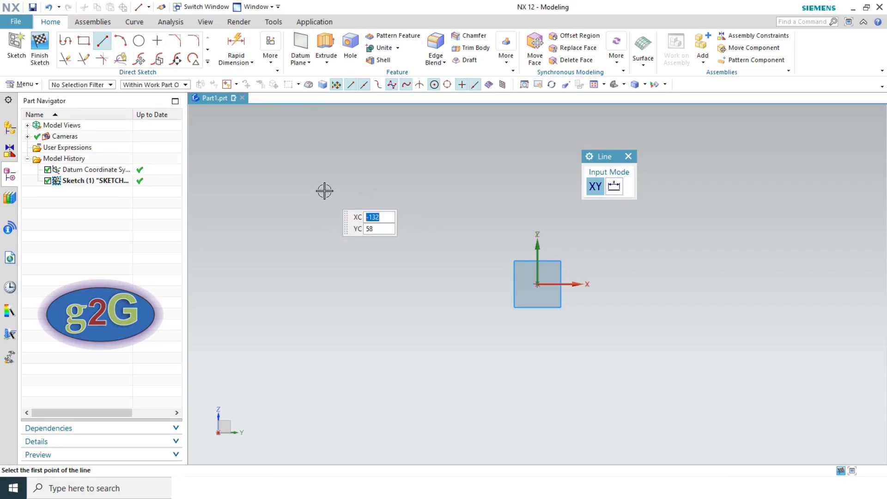
pyautogui.click(299, 172)
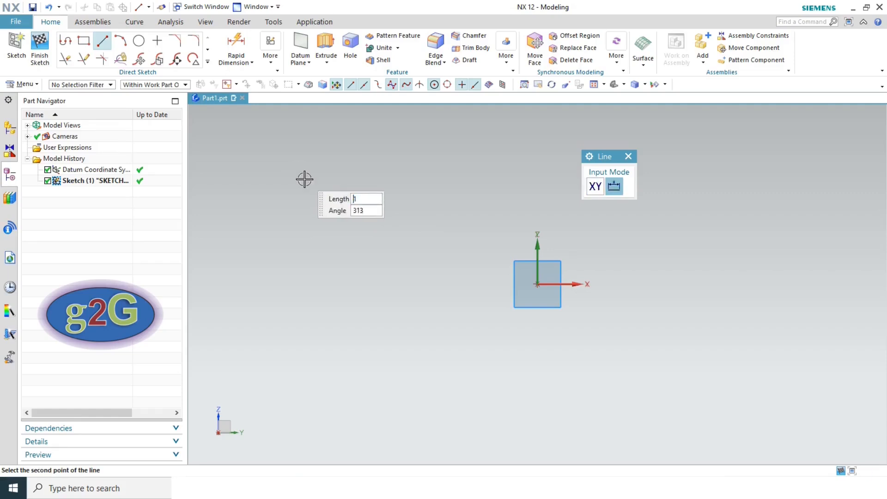
pyautogui.click(441, 171)
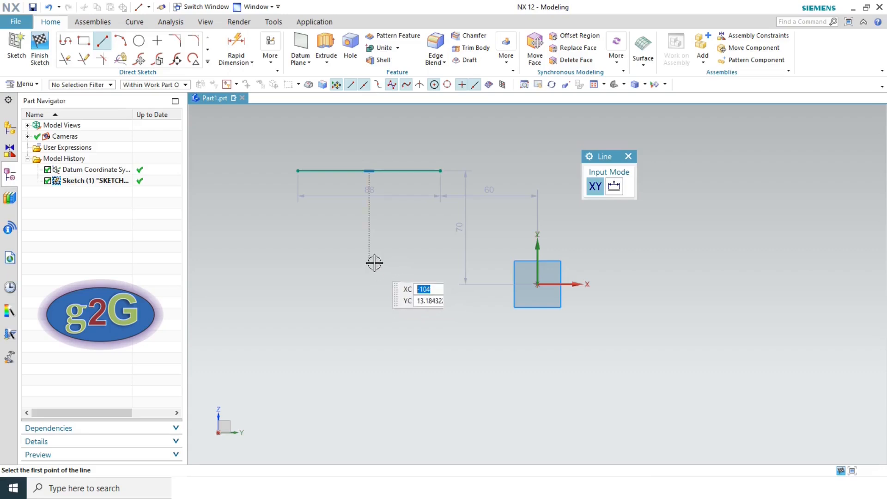
pyautogui.press('Escape')
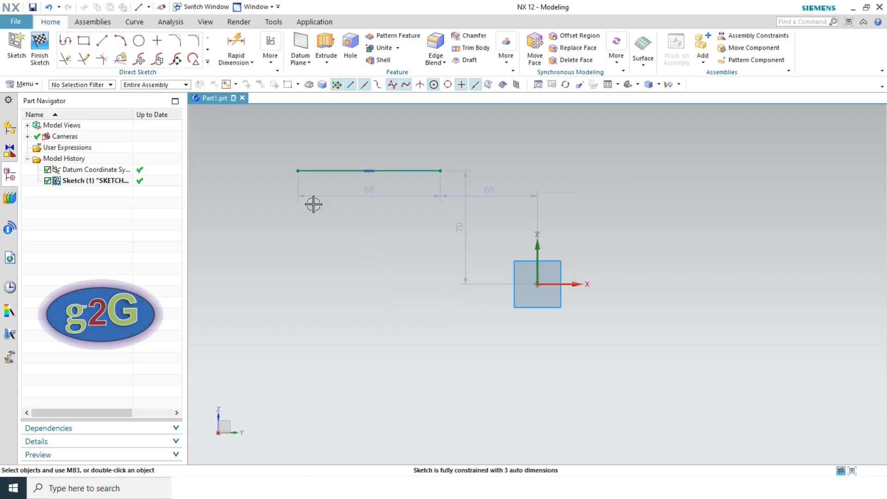
# - Draw a three-point arc below the origin from its start point, end point and curvature
pyautogui.click(128, 46)
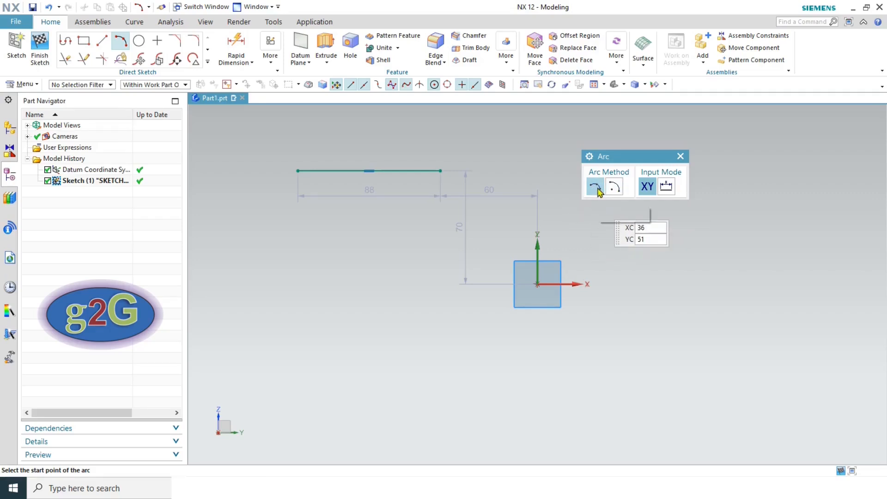
pyautogui.click(286, 341)
pyautogui.click(382, 256)
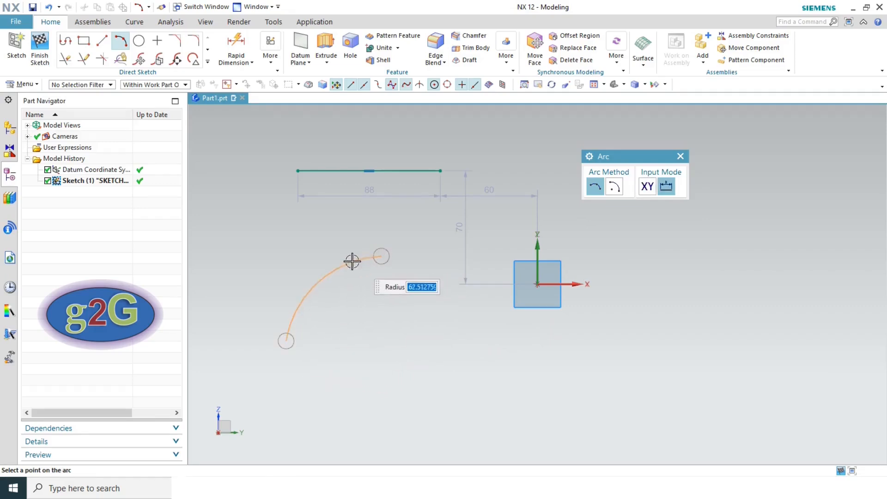
pyautogui.click(352, 322)
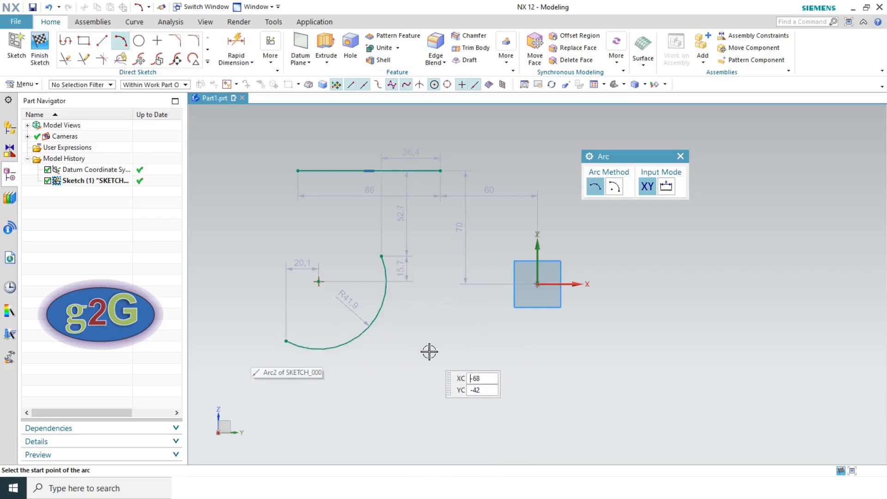
# - Draw the R64.7 arc by centre, start and end points, then end the arc command
pyautogui.click(614, 188)
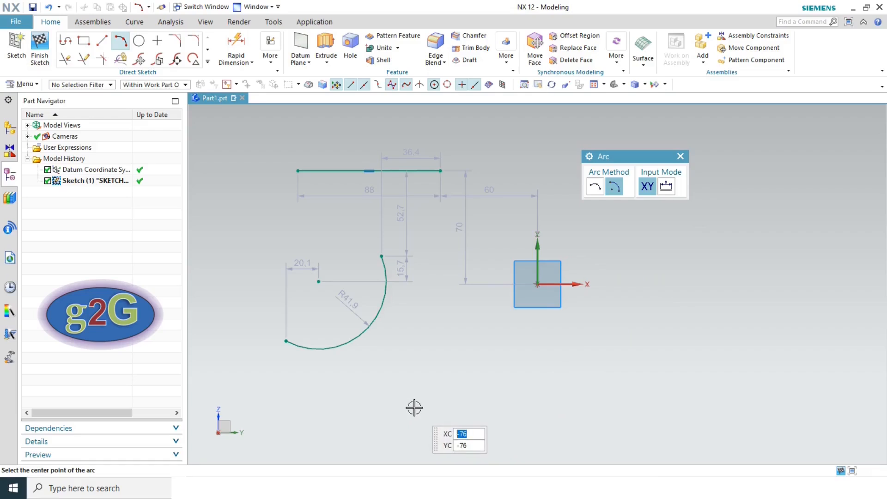
pyautogui.click(415, 407)
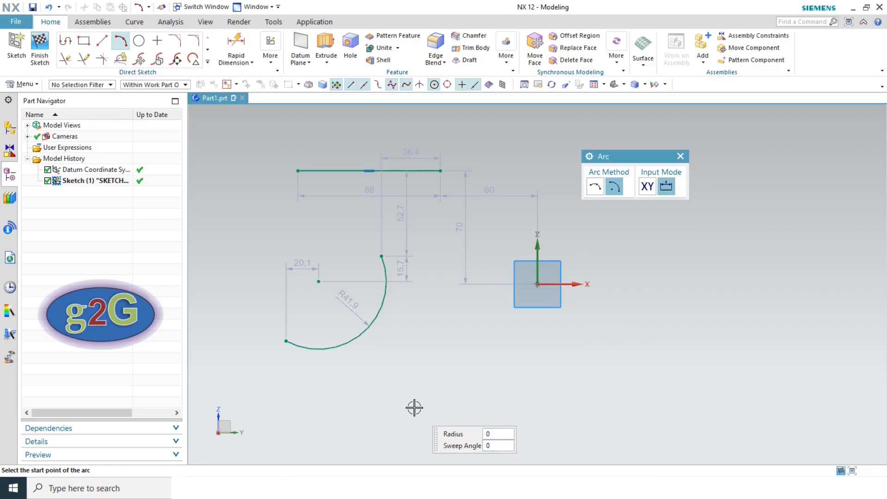
pyautogui.click(457, 312)
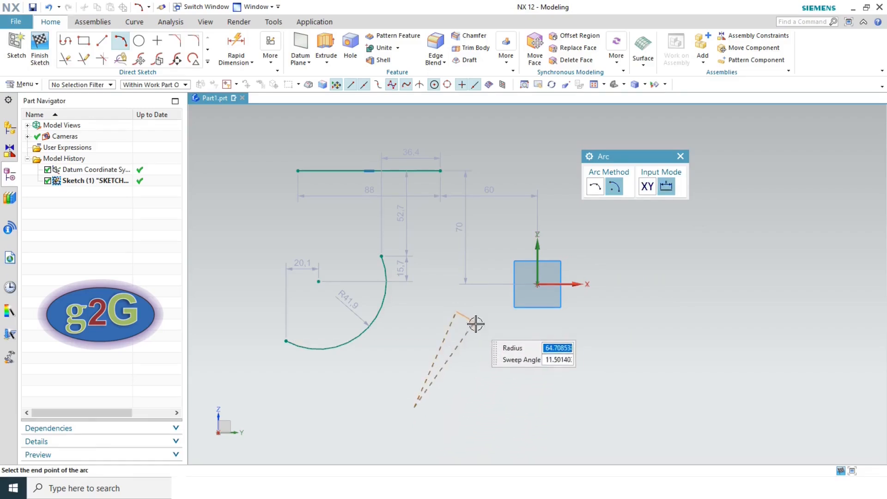
pyautogui.click(504, 422)
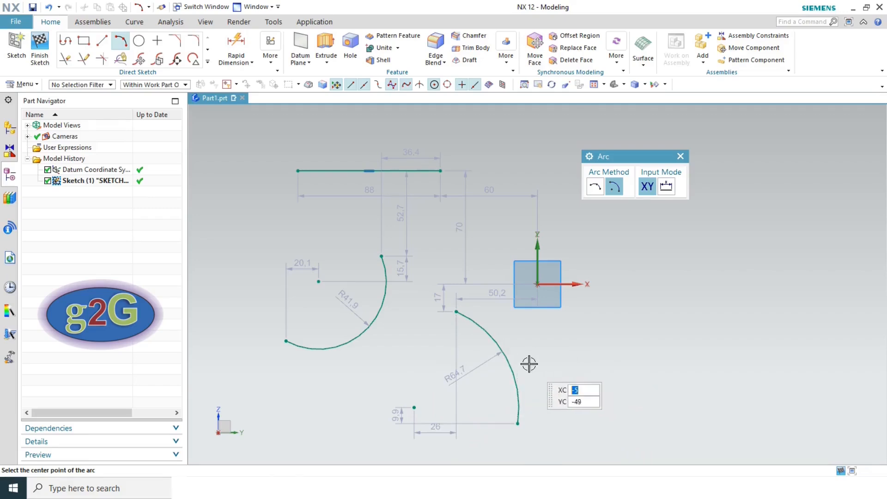
pyautogui.press('Escape')
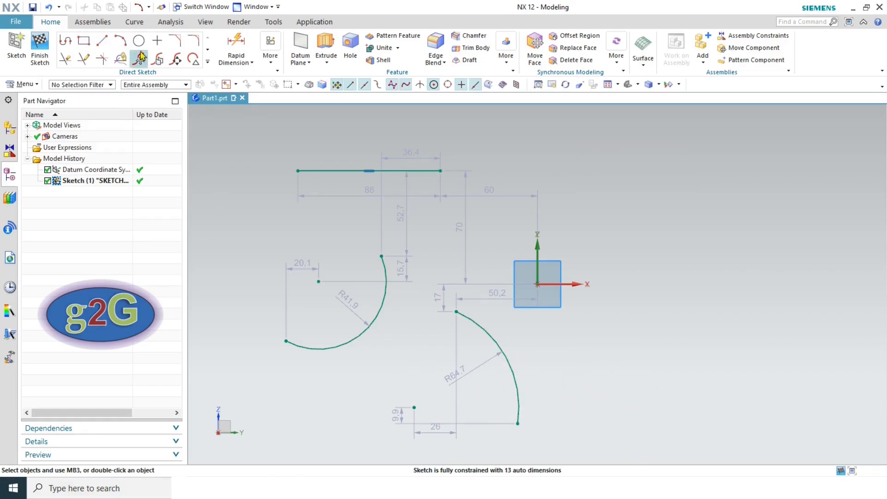
# - Delete the horizontal line and both arcs from the sketch
pyautogui.click(209, 62)
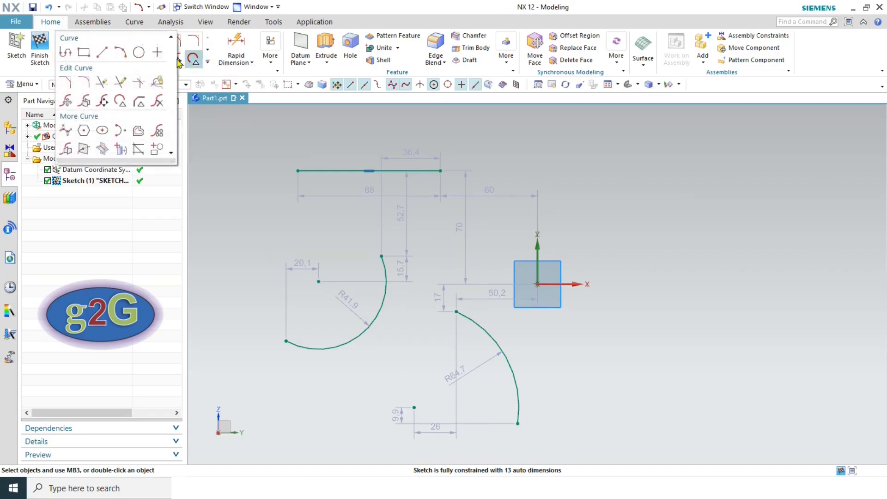
pyautogui.click(144, 53)
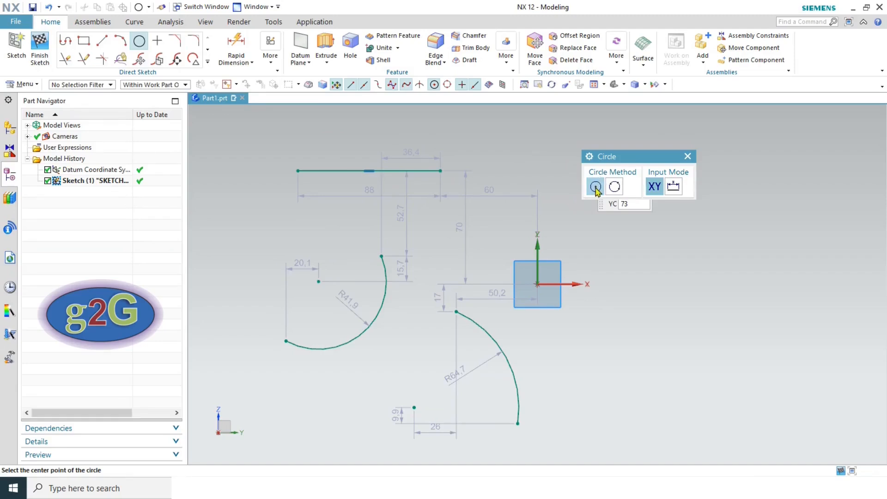
pyautogui.press('Escape')
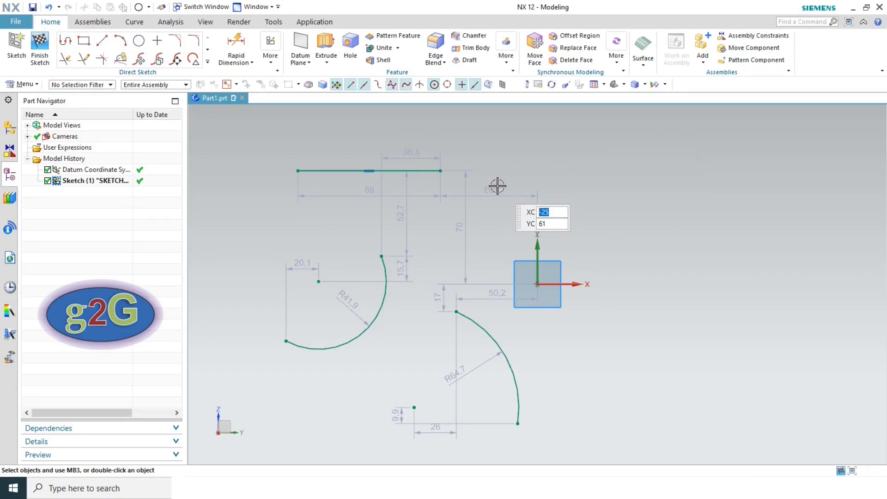
pyautogui.click(311, 169)
pyautogui.press('Delete')
pyautogui.click(381, 311)
pyautogui.press('Delete')
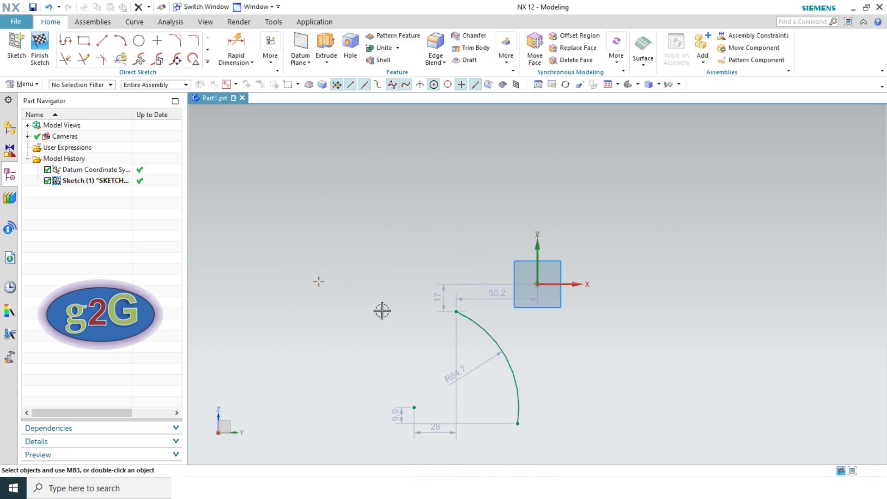
pyautogui.click(475, 319)
pyautogui.press('Delete')
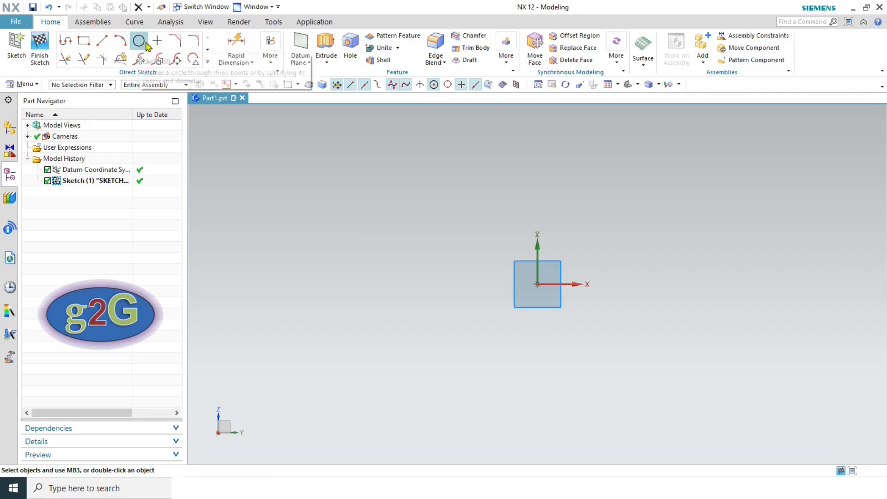
# - Draw a trial circle of diameter 74.2 left of the origin, then delete it
pyautogui.click(141, 43)
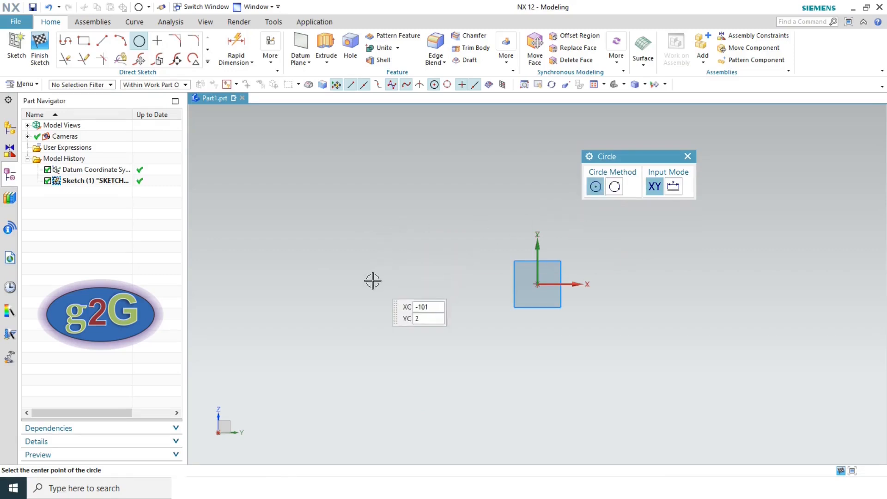
pyautogui.click(367, 243)
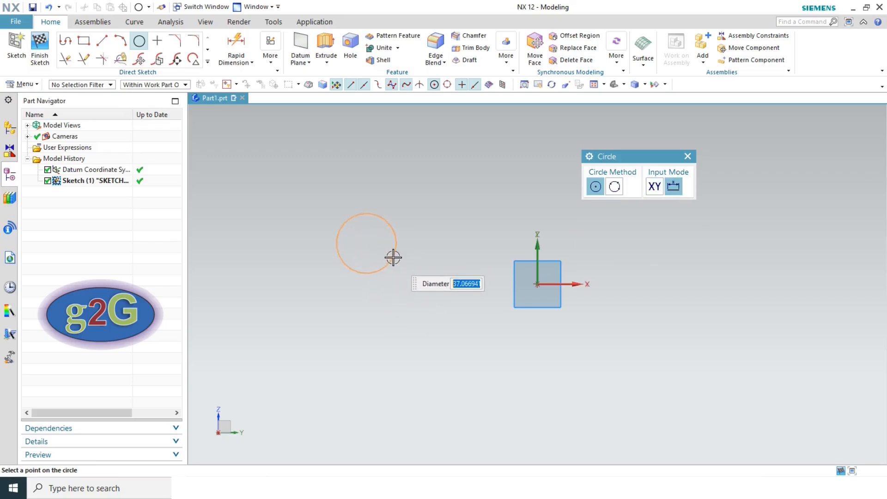
pyautogui.click(414, 281)
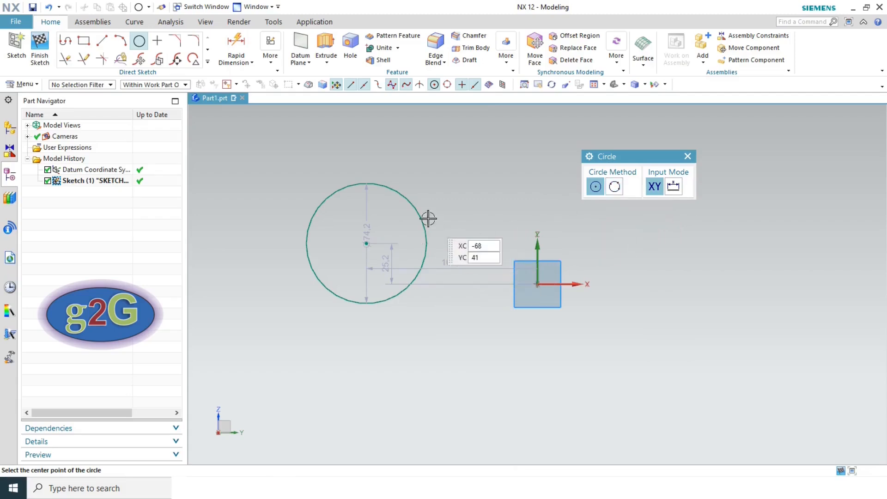
pyautogui.press('Escape')
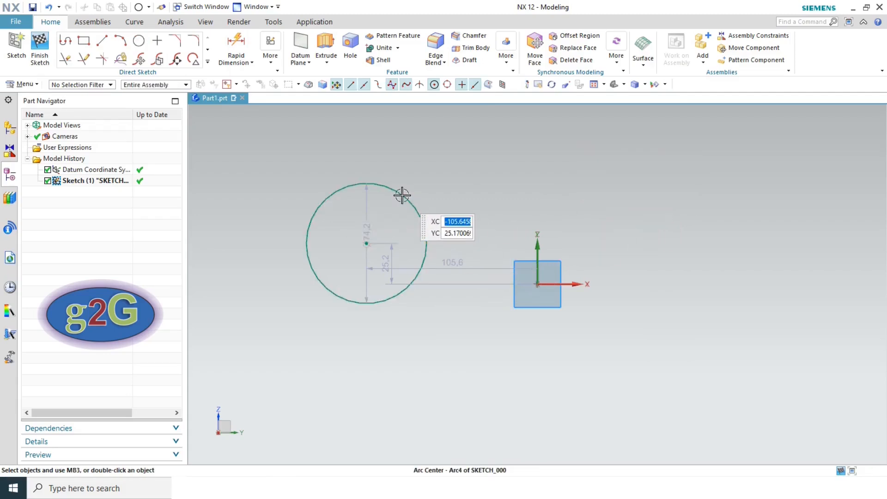
pyautogui.click(402, 187)
pyautogui.press('Delete')
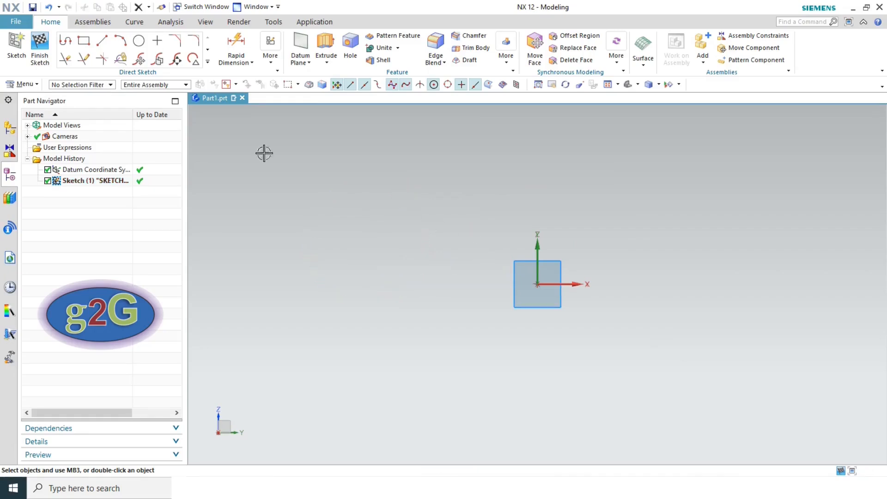
pyautogui.click(139, 41)
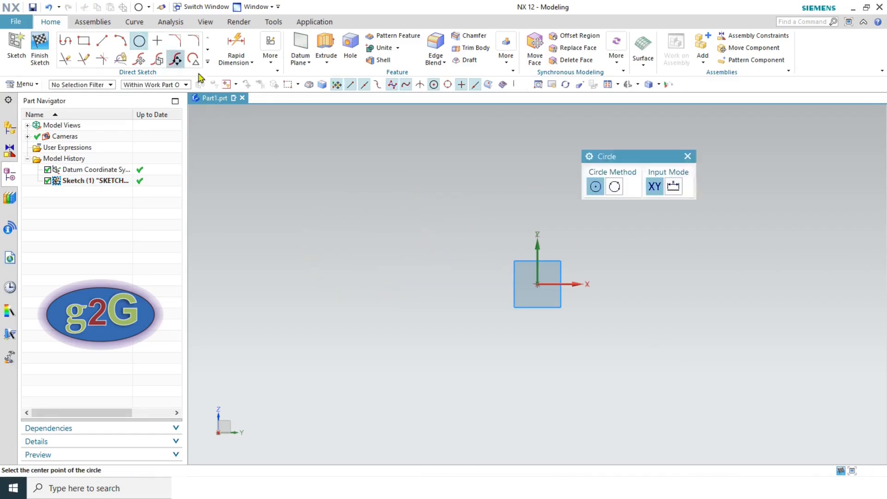
pyautogui.click(615, 186)
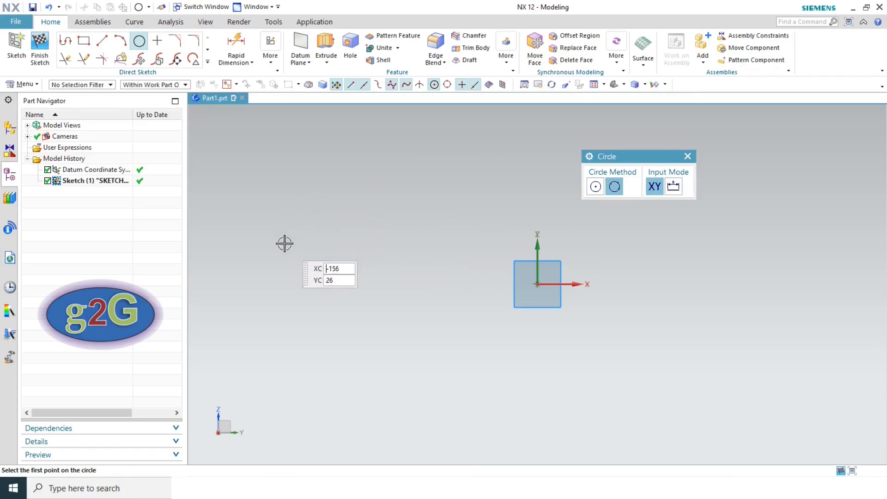
pyautogui.click(290, 216)
pyautogui.click(477, 207)
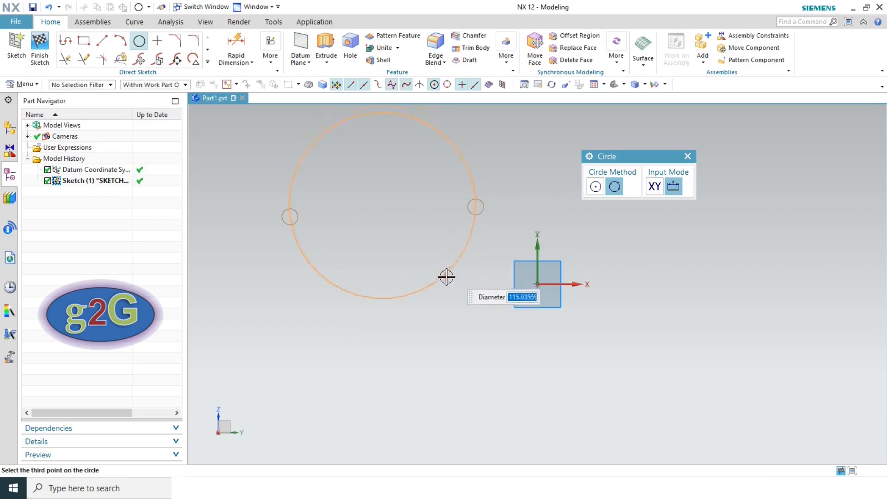
pyautogui.click(396, 344)
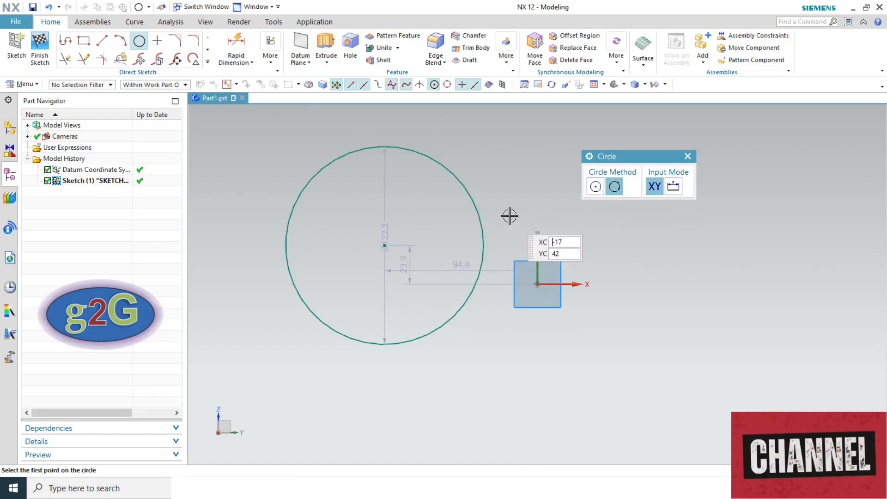
pyautogui.press('Escape')
pyautogui.hotkey('ctrl', 'z')
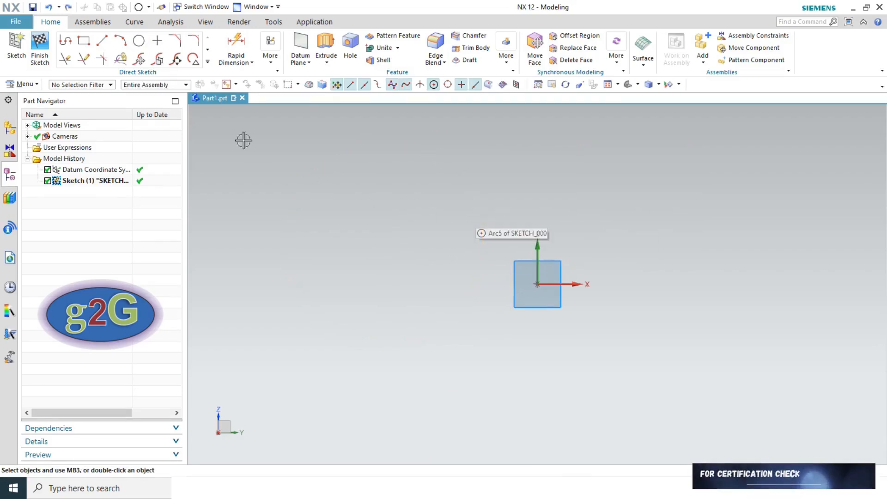
# - Place four sketch points to the left of and above the origin
pyautogui.click(208, 63)
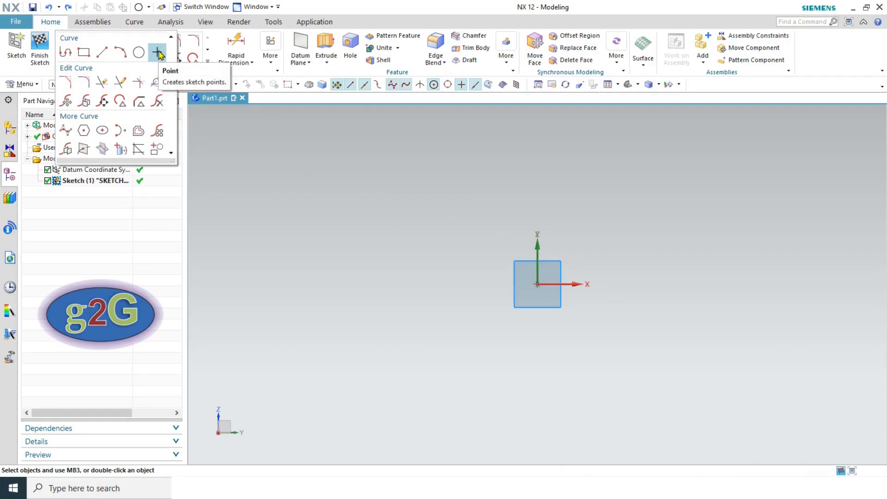
pyautogui.click(158, 54)
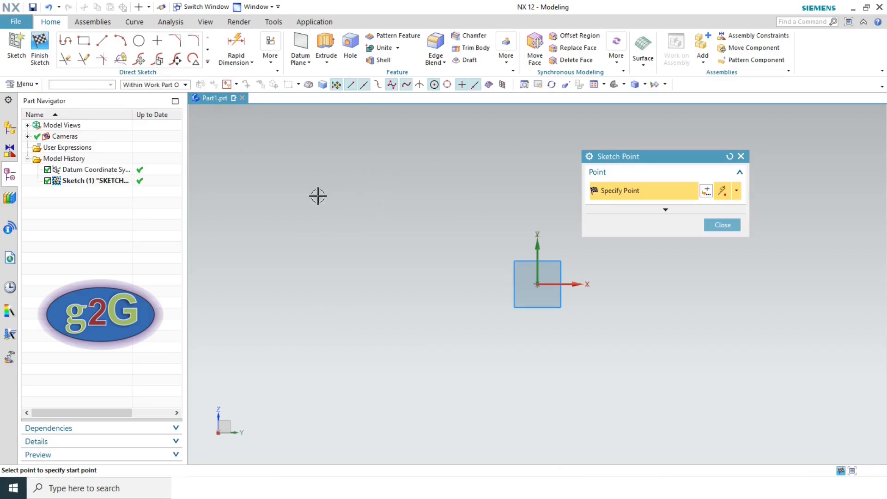
pyautogui.click(361, 179)
pyautogui.click(435, 284)
pyautogui.click(306, 276)
pyautogui.click(445, 167)
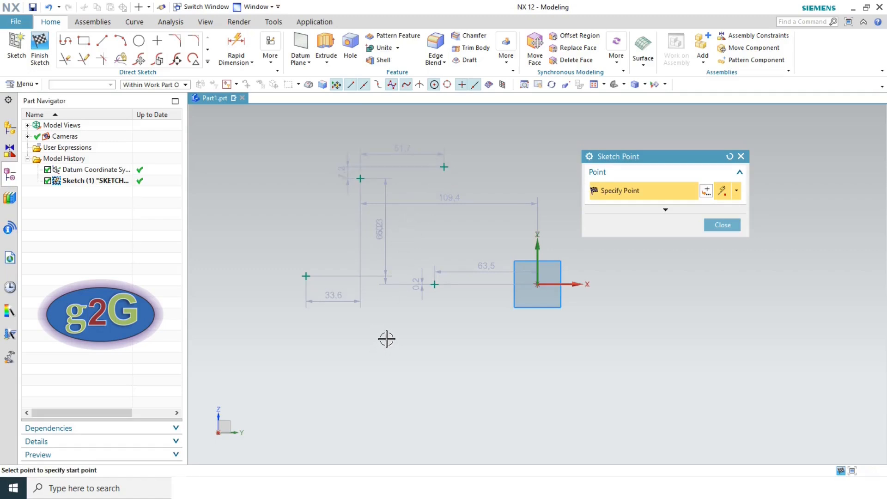
pyautogui.click(718, 227)
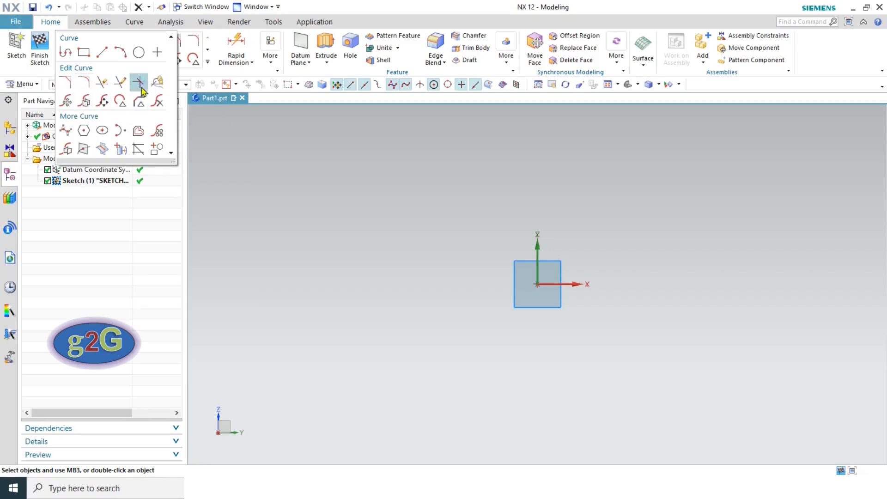
# - Draw a 102 × 58 rectangle offset 40 and 7 from the origin
pyautogui.click(82, 54)
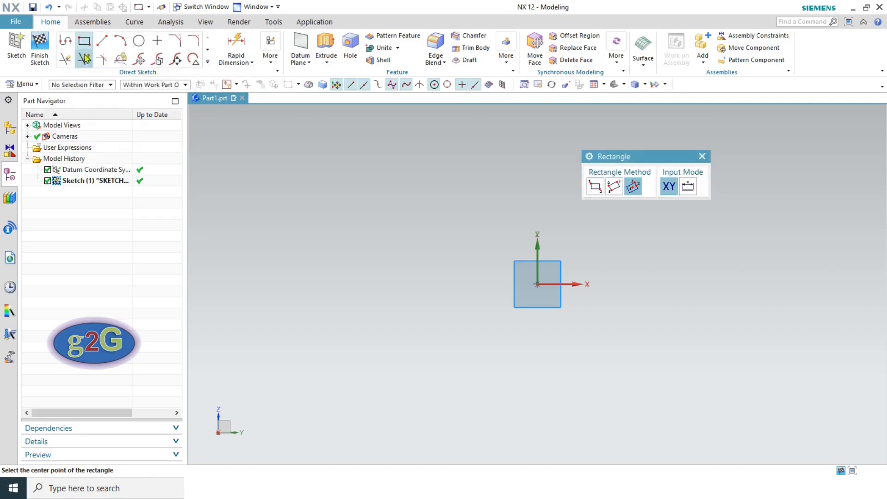
pyautogui.click(307, 180)
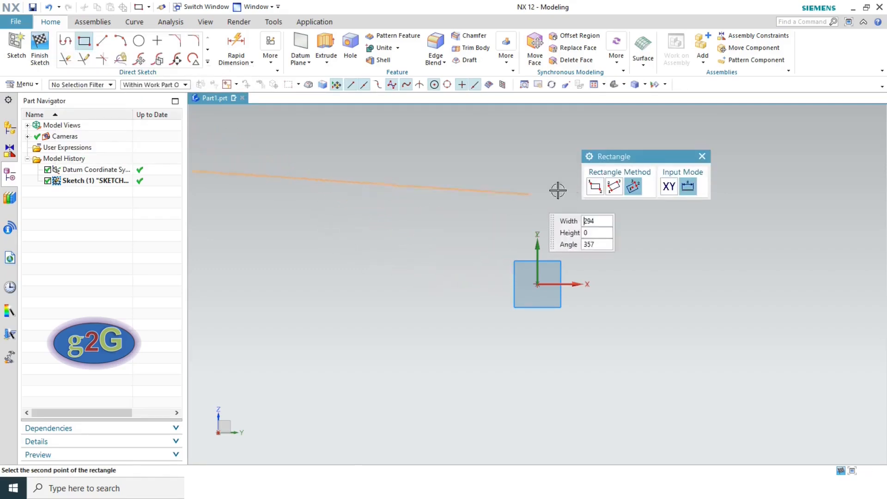
pyautogui.click(473, 272)
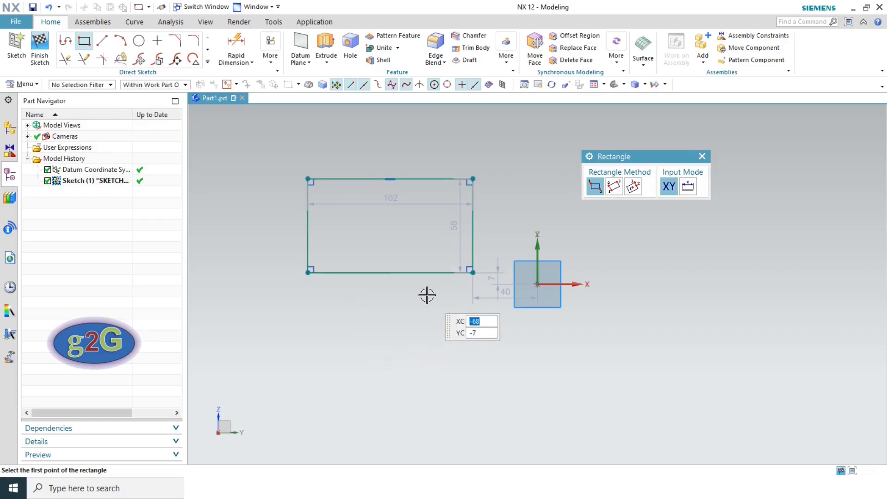
pyautogui.press('Escape')
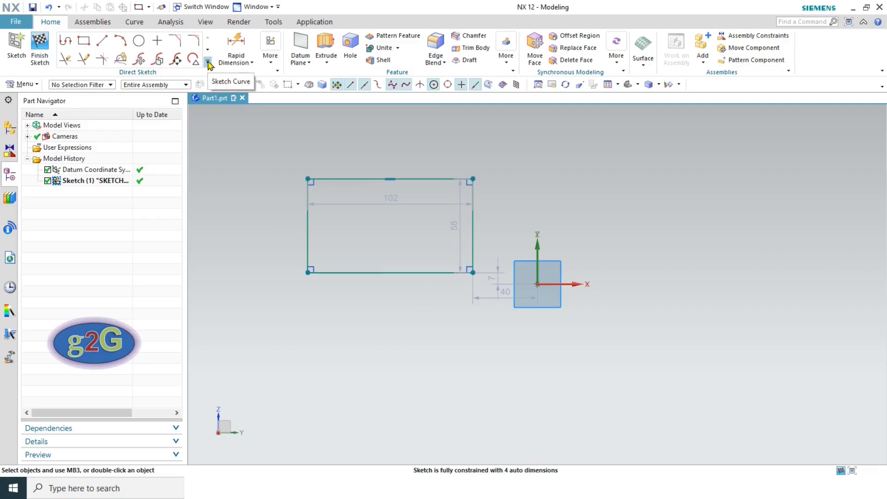
# - Chamfer the rectangle's top-right corner 14 × 14 and fit the profile in view
pyautogui.click(176, 43)
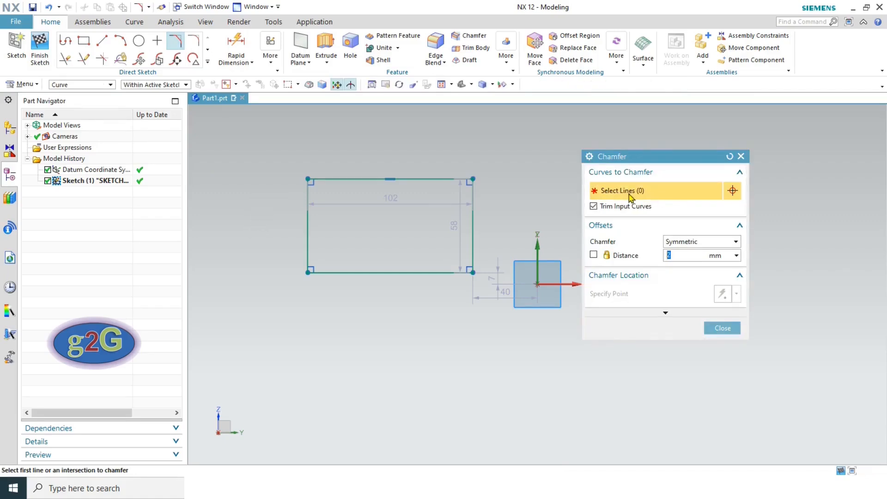
pyautogui.click(435, 178)
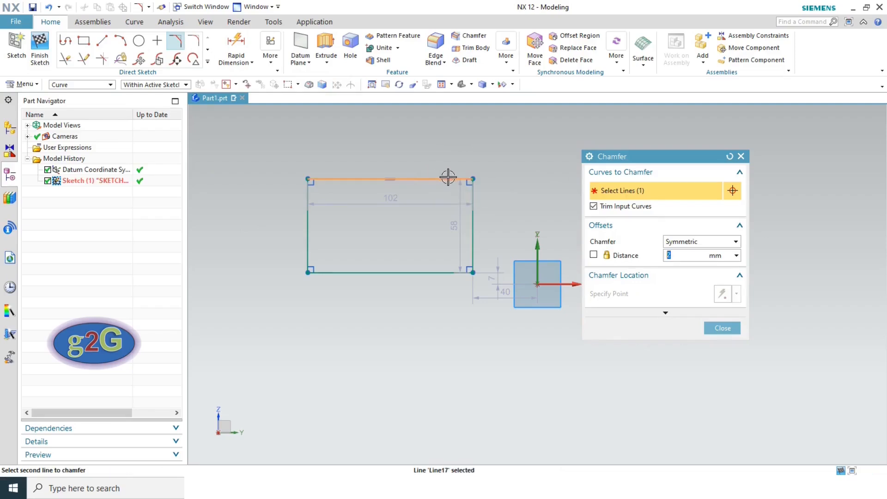
pyautogui.click(474, 196)
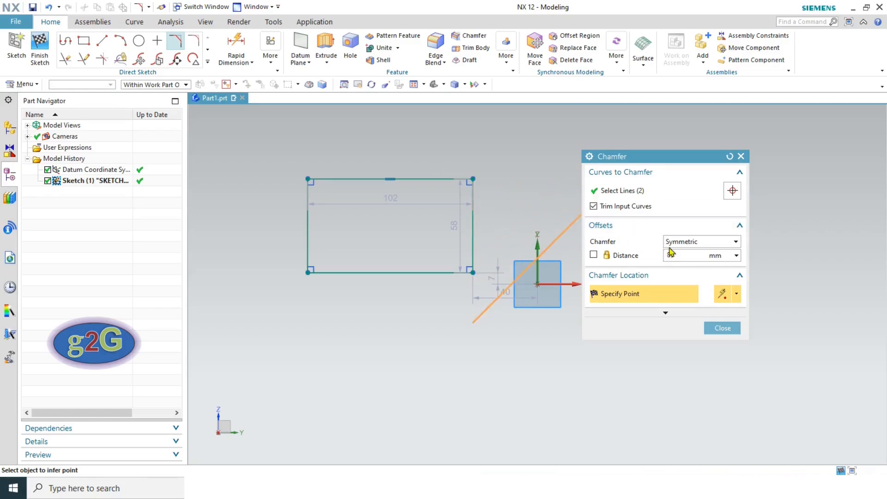
pyautogui.click(460, 189)
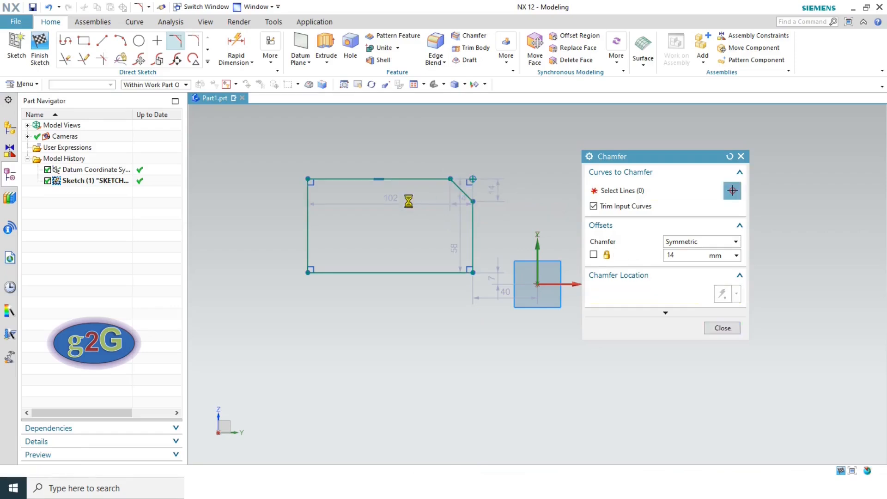
pyautogui.scroll(5, 476, 169)
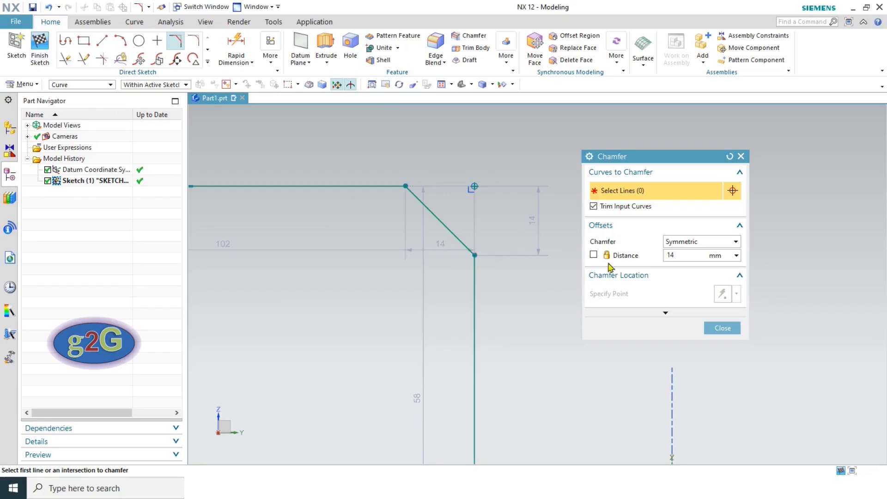
pyautogui.click(707, 327)
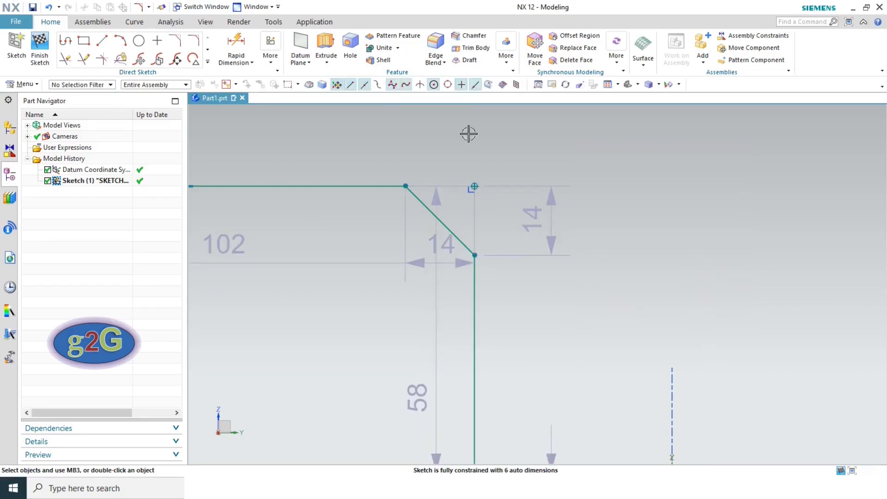
pyautogui.click(607, 84)
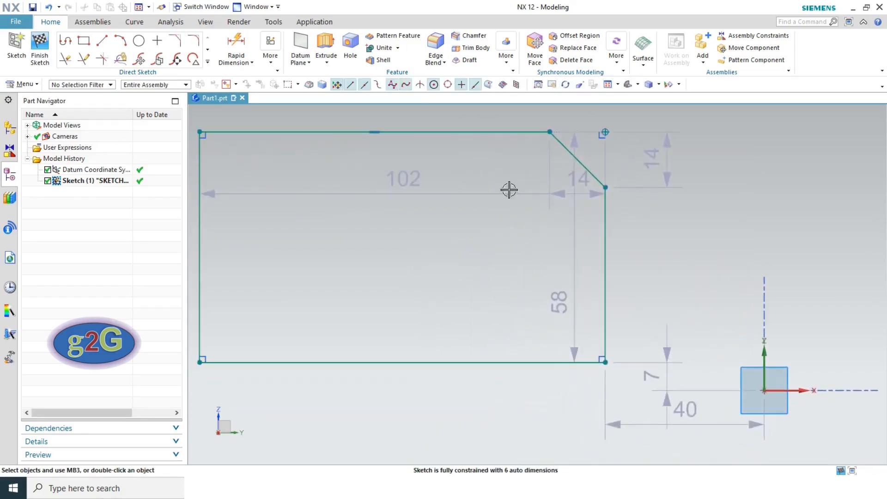
# - Fillet the bottom-left corner between the left and bottom lines with radius 5
pyautogui.click(208, 62)
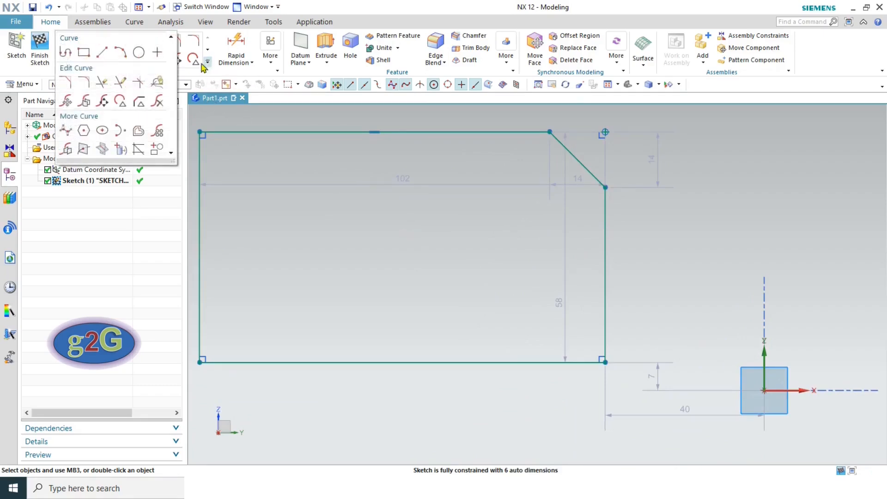
pyautogui.click(83, 85)
pyautogui.scroll(2, 471, 252)
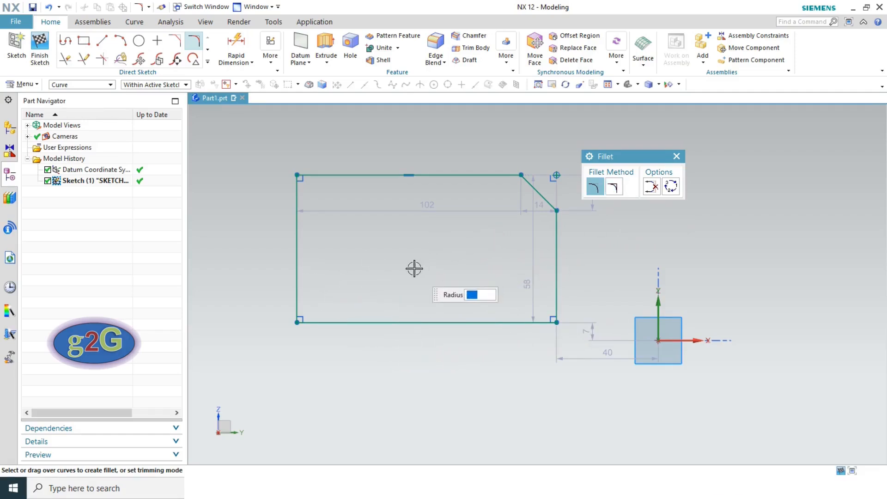
pyautogui.click(298, 280)
pyautogui.click(324, 323)
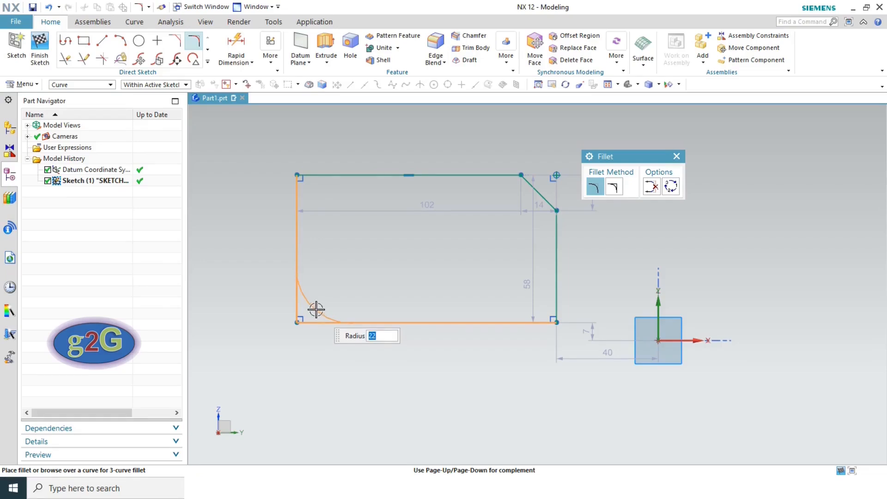
pyautogui.click(317, 314)
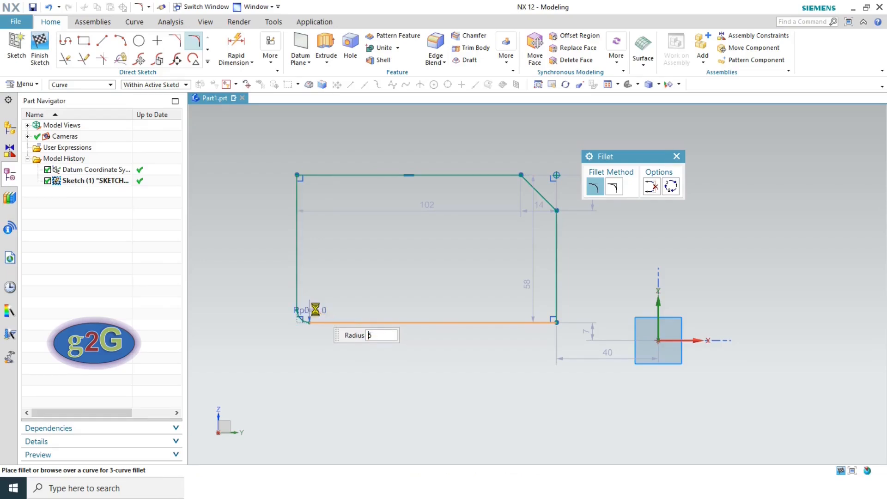
pyautogui.scroll(8, 309, 328)
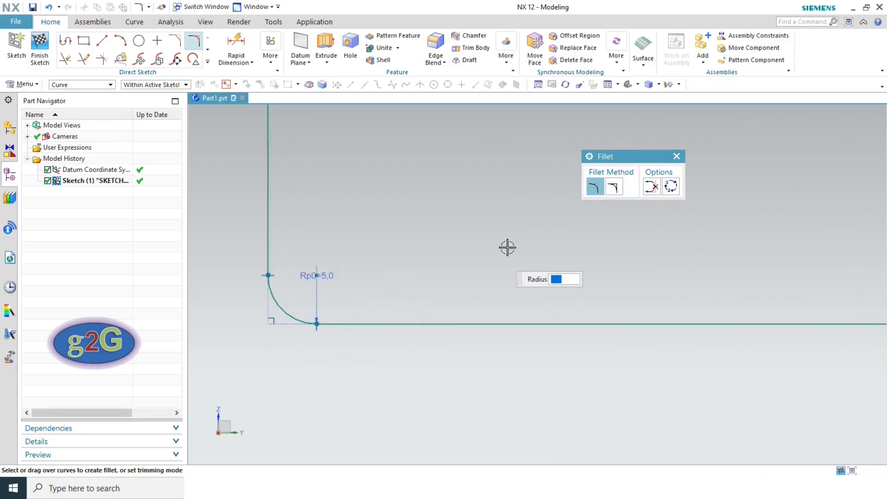
pyautogui.scroll(-3, 407, 262)
pyautogui.scroll(-4, 414, 236)
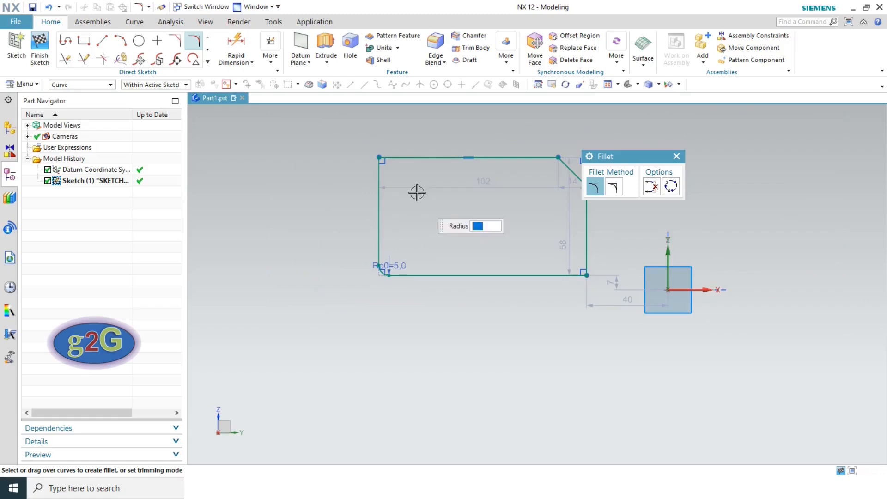
pyautogui.scroll(2, 425, 139)
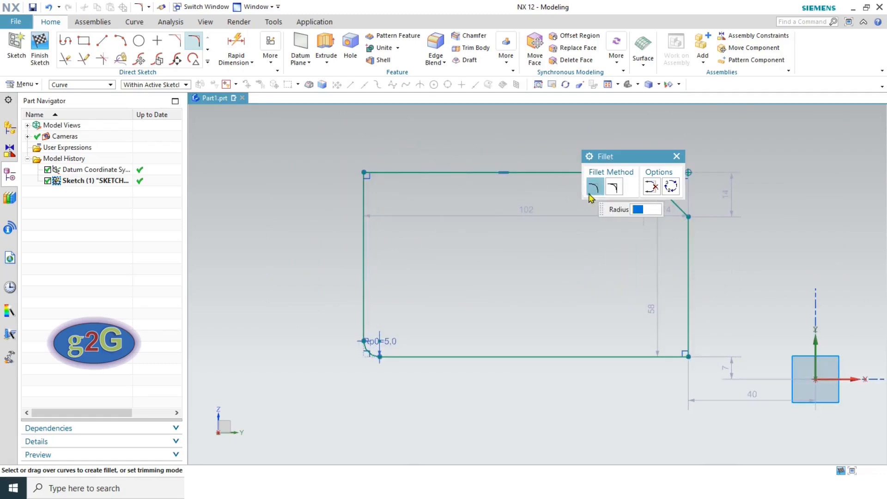
pyautogui.scroll(1, 370, 368)
pyautogui.scroll(2, 370, 368)
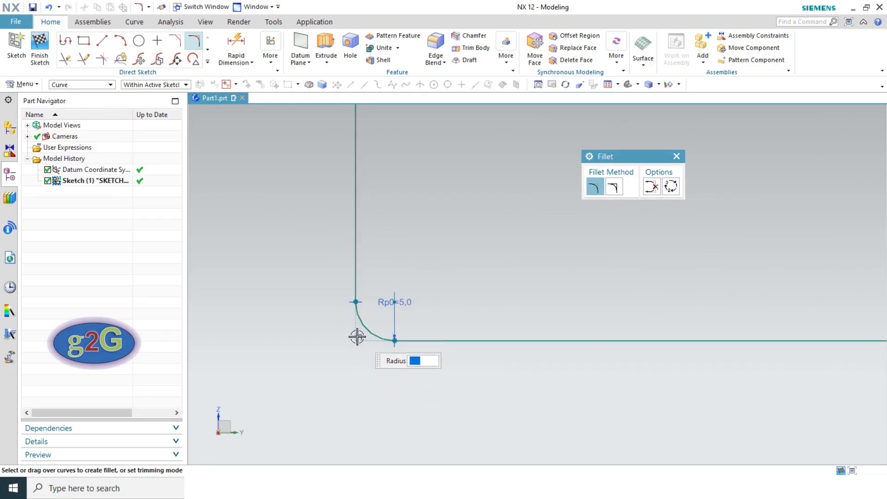
# - Add an untrimmed R5 fillet between the top and left lines at the top-left corner
pyautogui.click(614, 188)
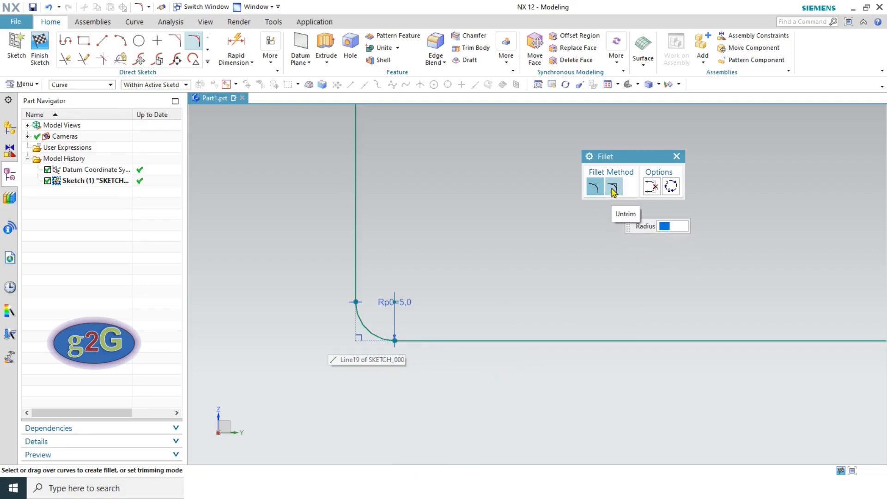
pyautogui.scroll(-3, 448, 241)
pyautogui.scroll(-3, 447, 240)
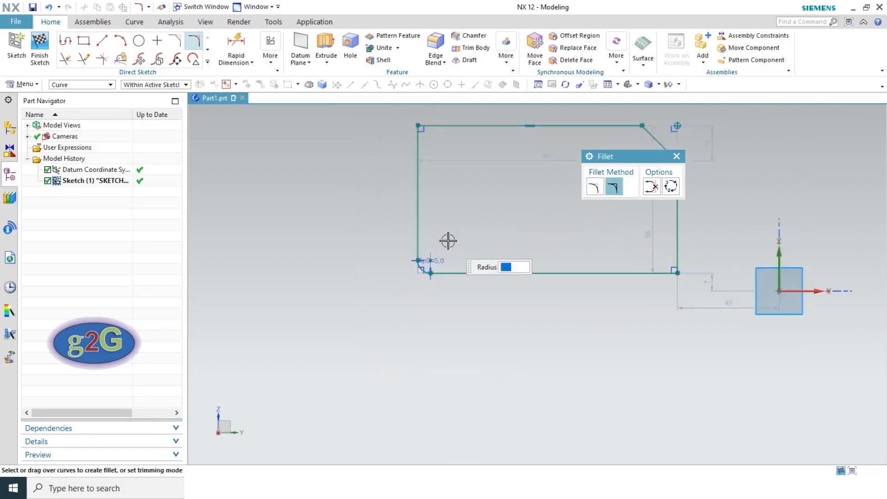
pyautogui.scroll(6, 424, 140)
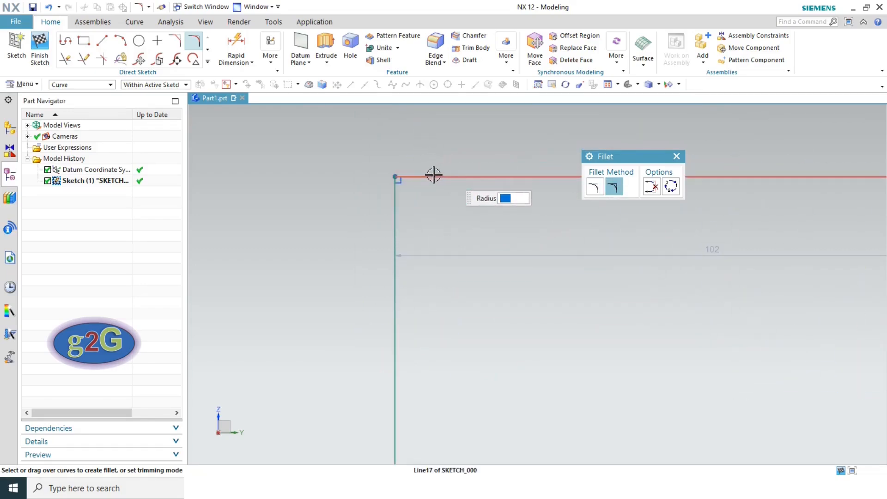
pyautogui.click(433, 176)
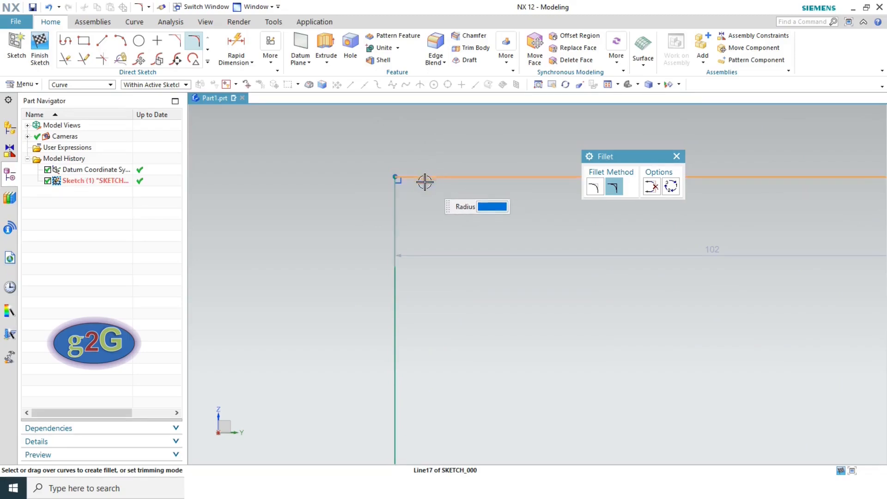
pyautogui.click(395, 208)
pyautogui.write('9')
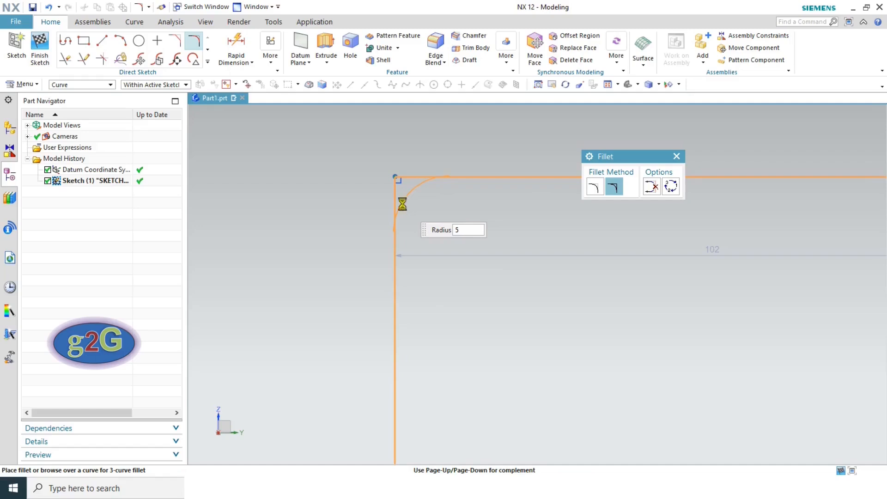
pyautogui.click(403, 209)
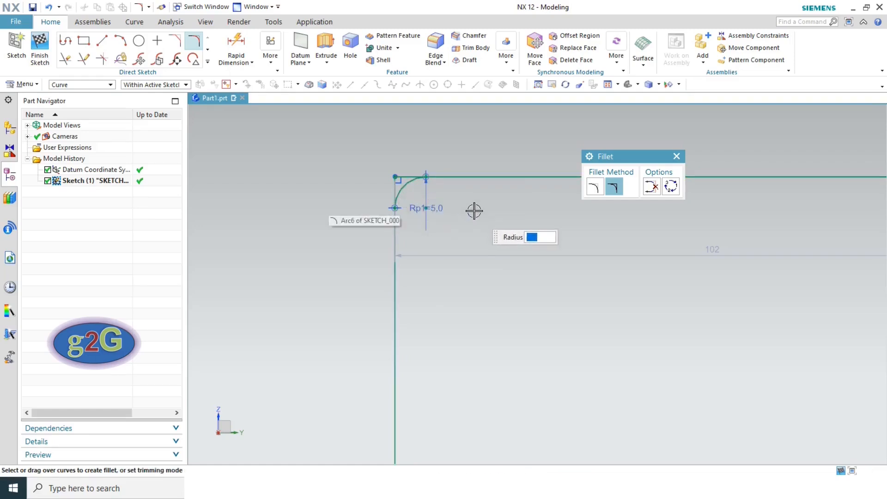
pyautogui.press('Escape')
pyautogui.scroll(4, 416, 178)
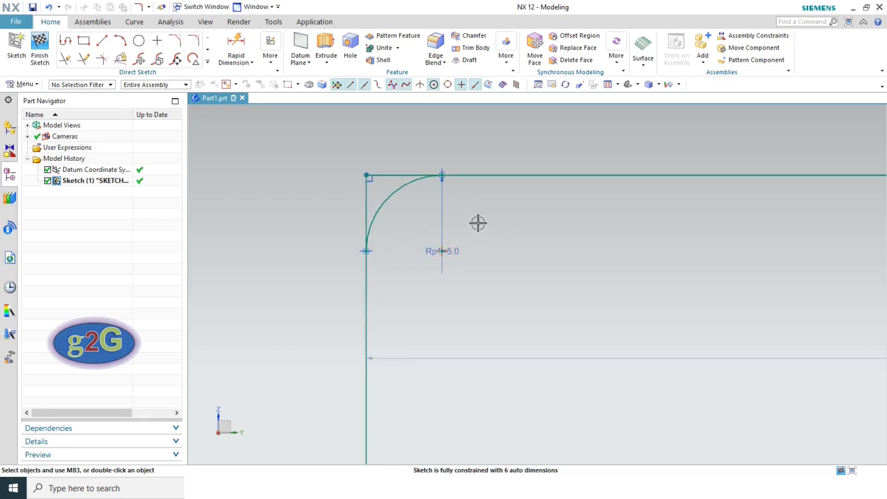
pyautogui.scroll(-1, 478, 224)
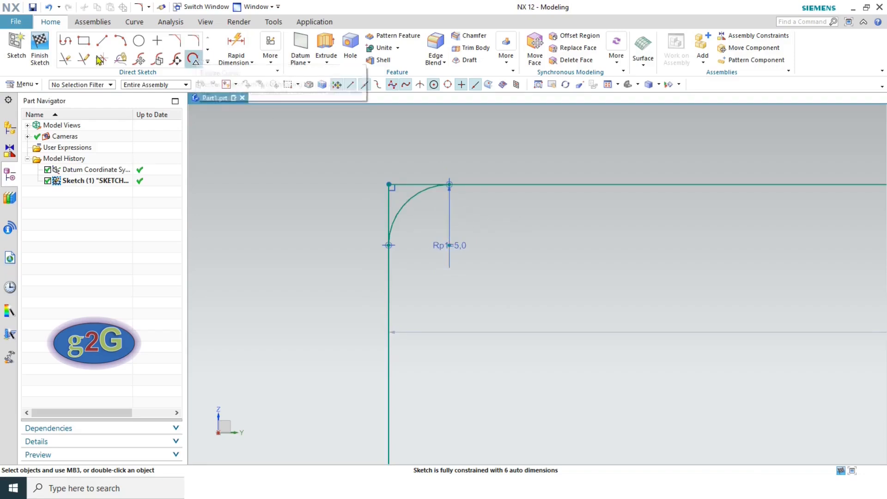
# - Quick Trim away the rectangle's bottom line, leaving the profile open
pyautogui.click(67, 60)
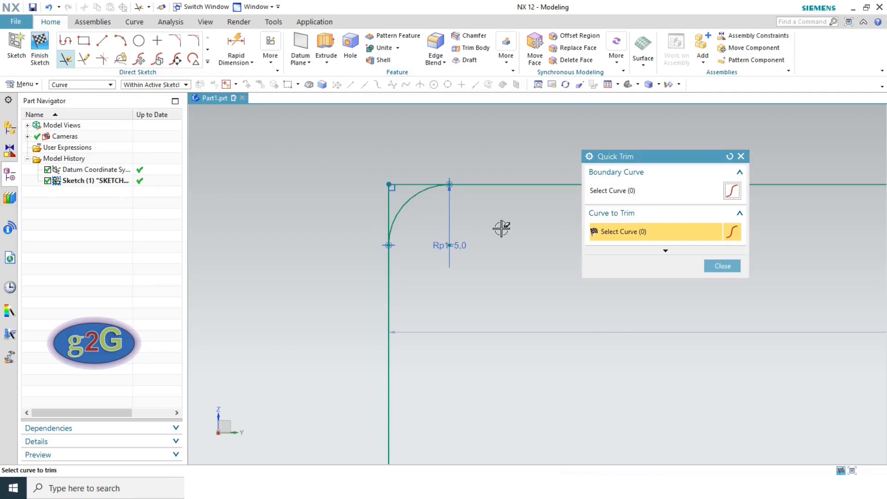
pyautogui.scroll(-3, 502, 227)
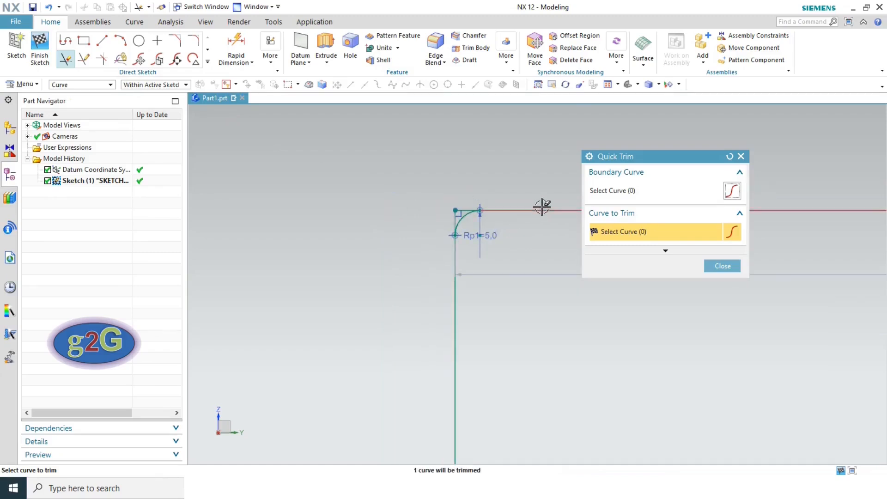
pyautogui.click(607, 84)
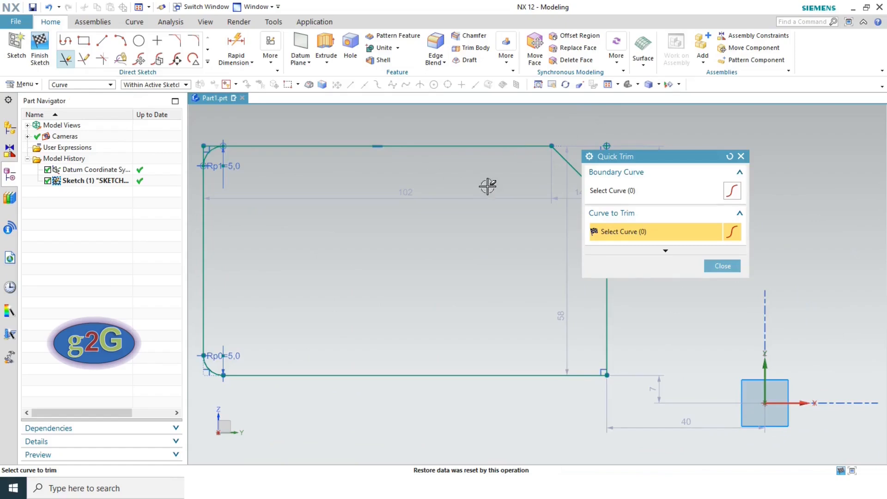
pyautogui.moveTo(607, 160); pyautogui.dragTo(679, 160)
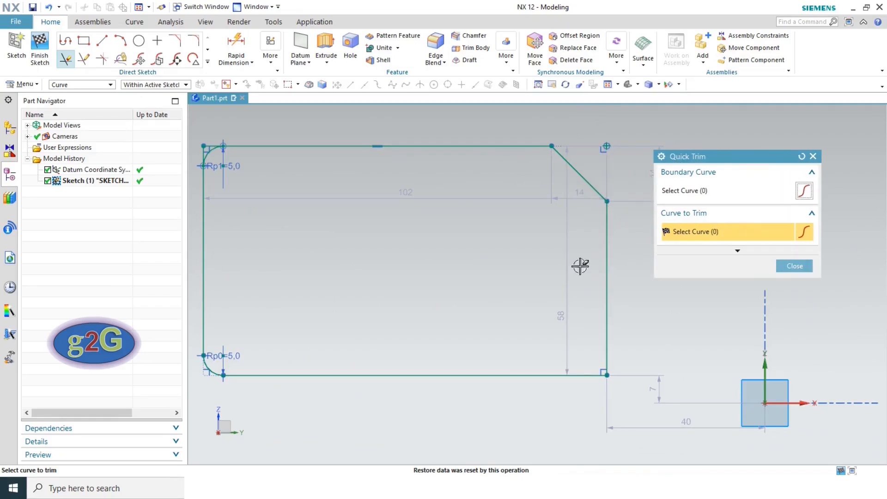
pyautogui.scroll(-2, 565, 278)
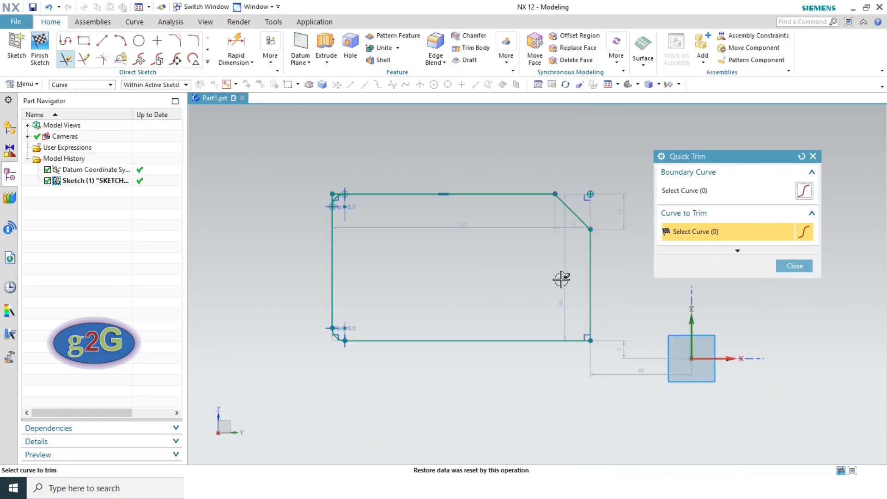
pyautogui.click(441, 339)
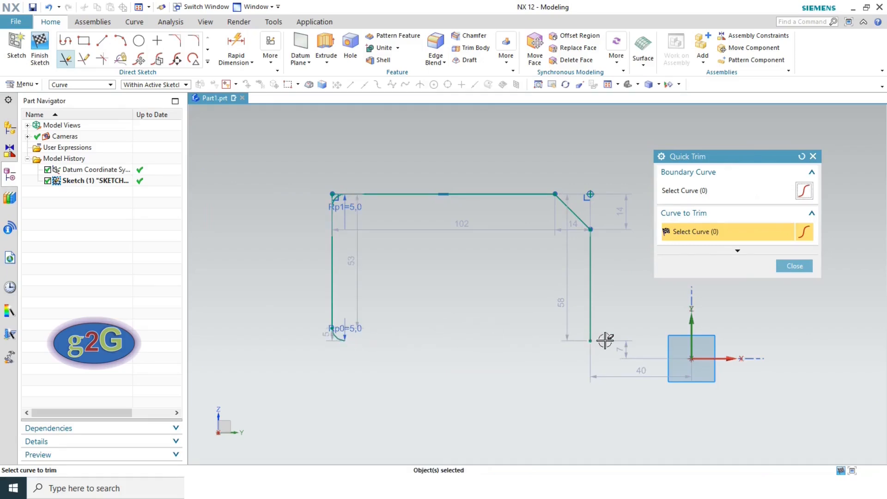
pyautogui.click(793, 267)
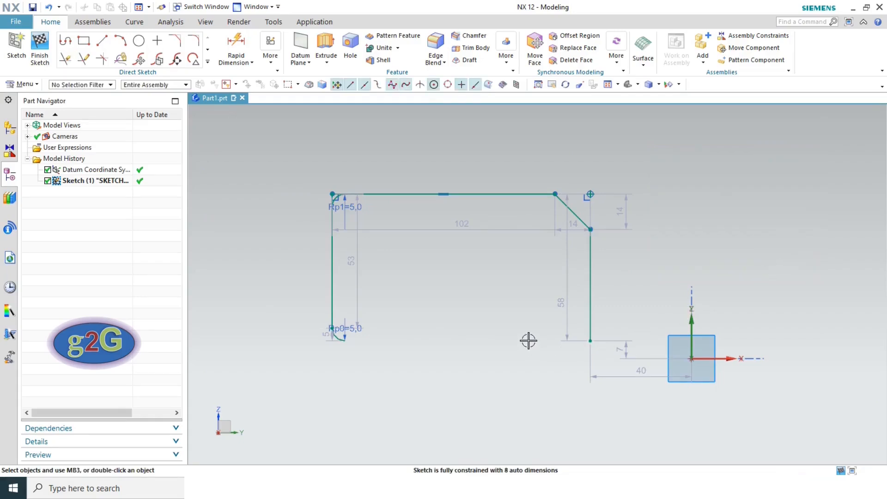
pyautogui.click(84, 60)
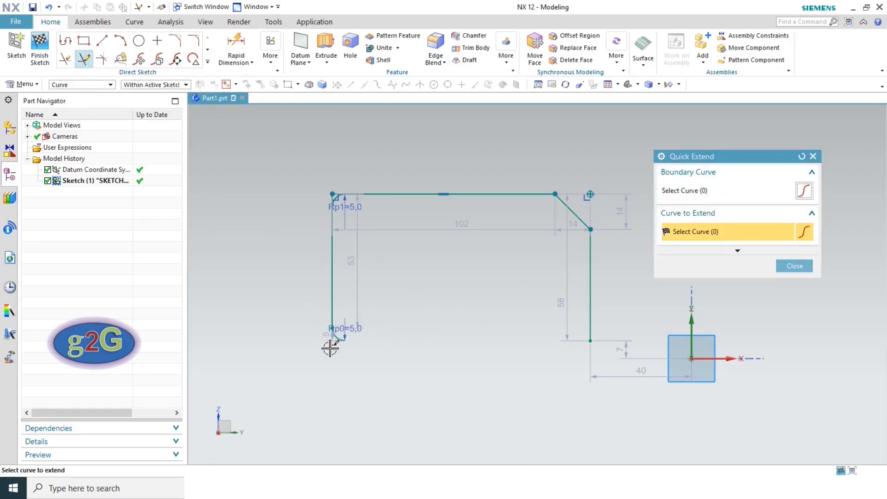
pyautogui.scroll(4, 332, 345)
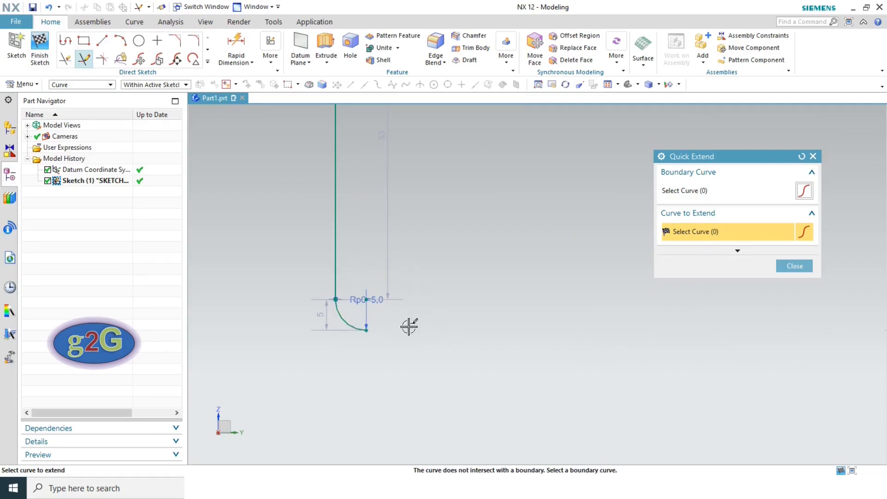
pyautogui.click(353, 328)
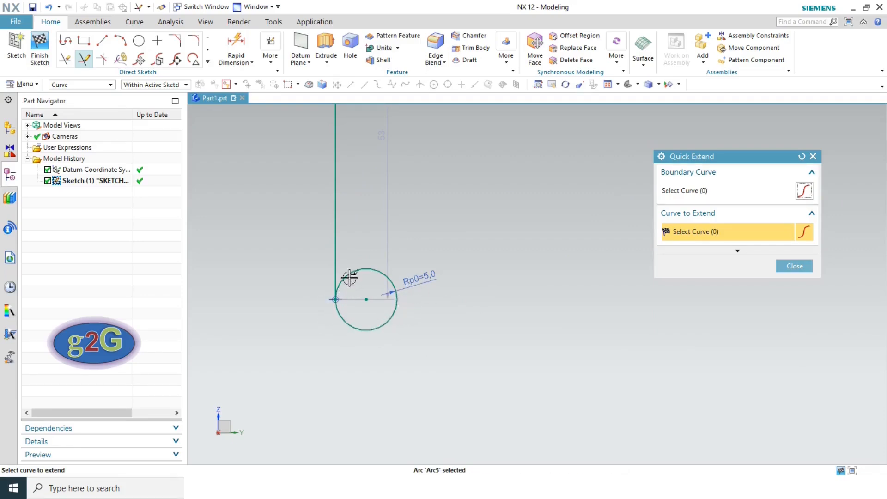
pyautogui.click(794, 266)
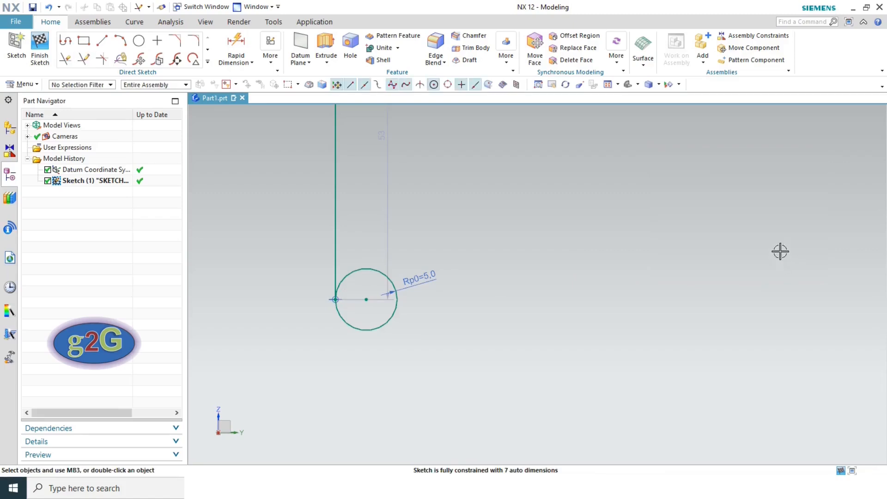
pyautogui.click(607, 85)
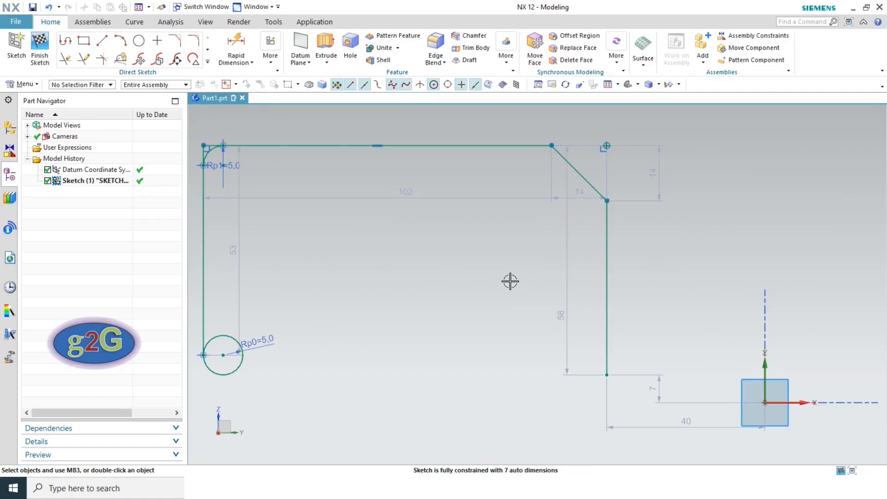
pyautogui.hotkey('ctrl', 'z')
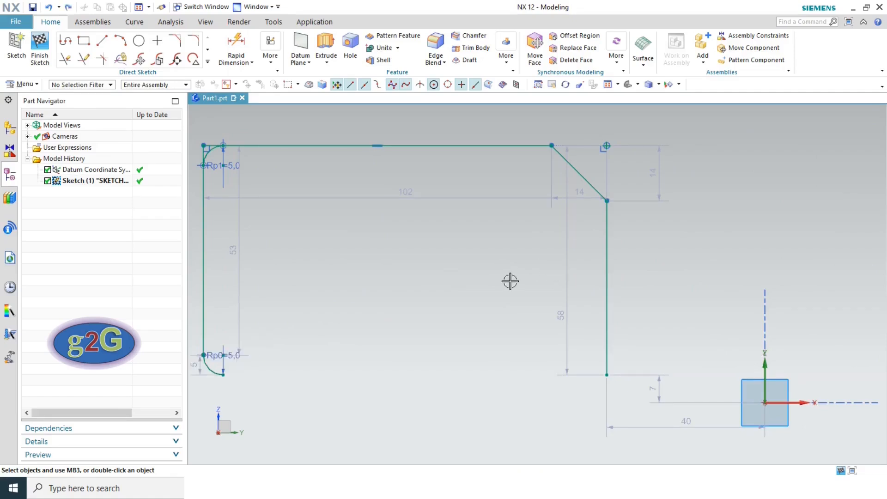
# - Undo the bottom-line trim and instead trim away the right vertical line
pyautogui.click(49, 7)
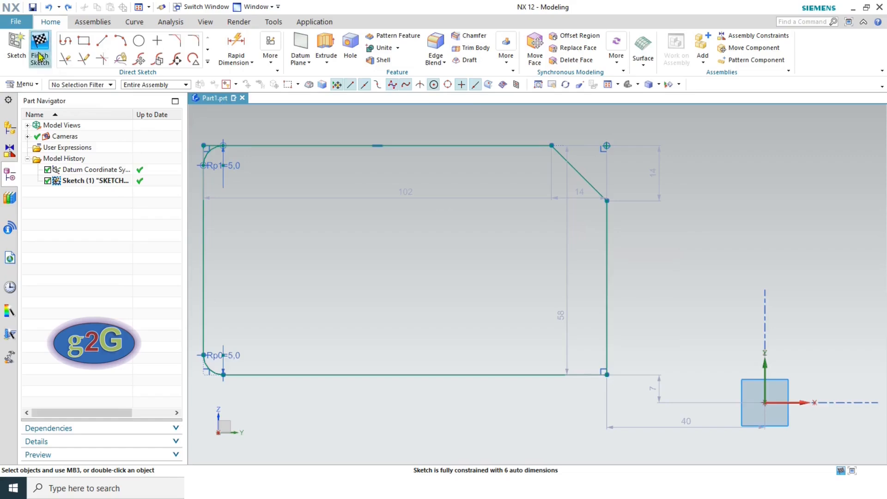
pyautogui.click(65, 59)
pyautogui.click(604, 249)
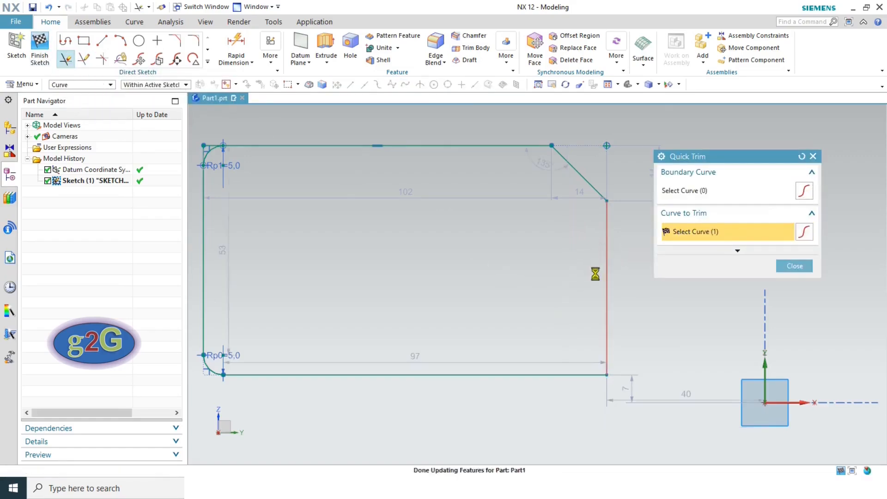
pyautogui.click(791, 267)
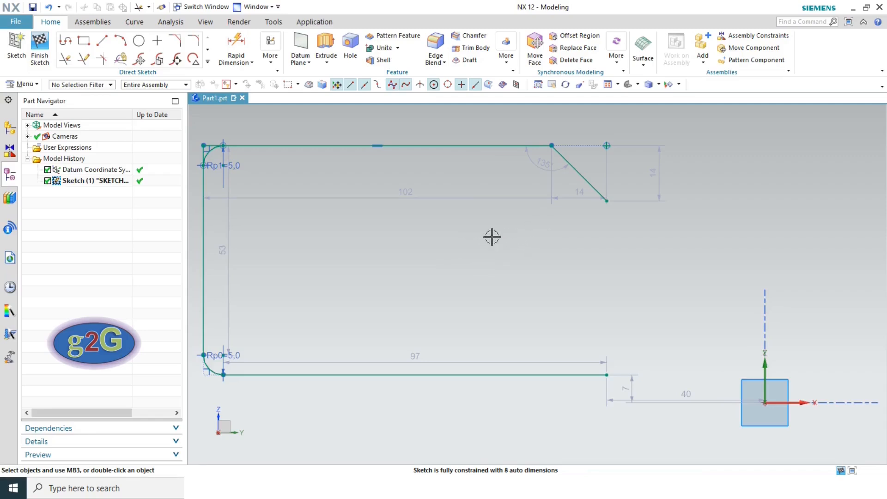
pyautogui.click(83, 59)
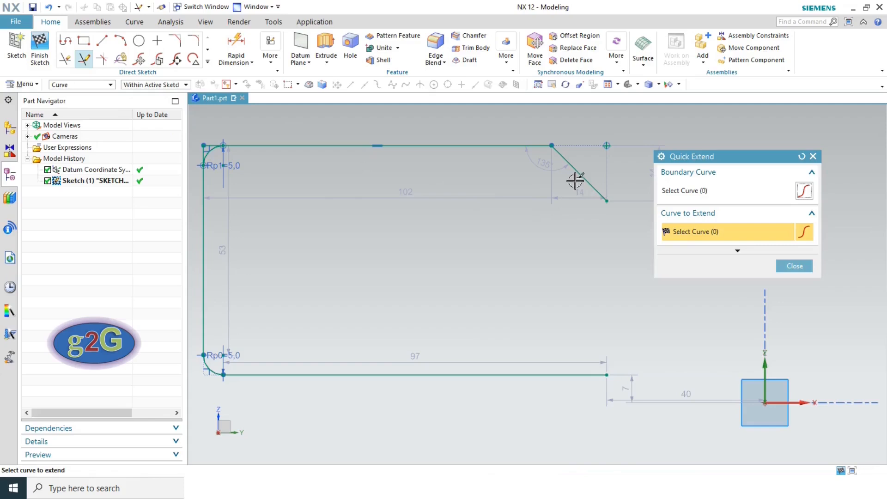
# - Quick Extend the top line rightward to the boundary and fit the sketch in view
pyautogui.click(484, 146)
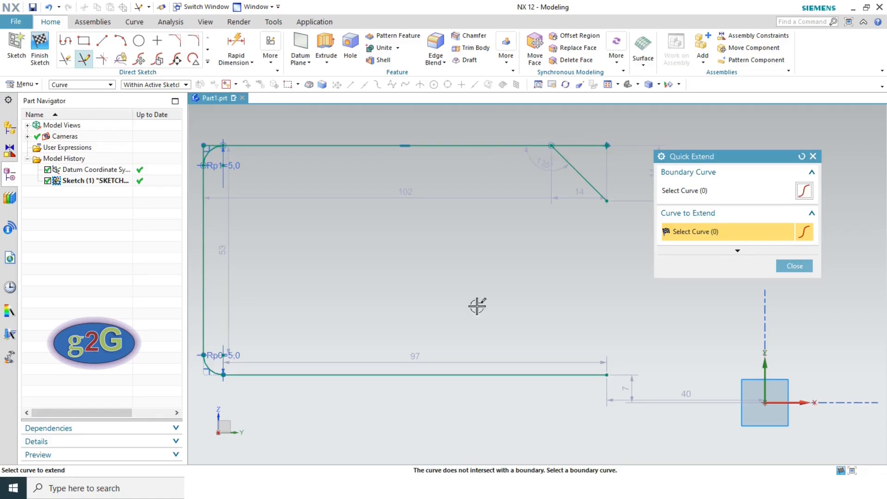
pyautogui.scroll(3, 209, 385)
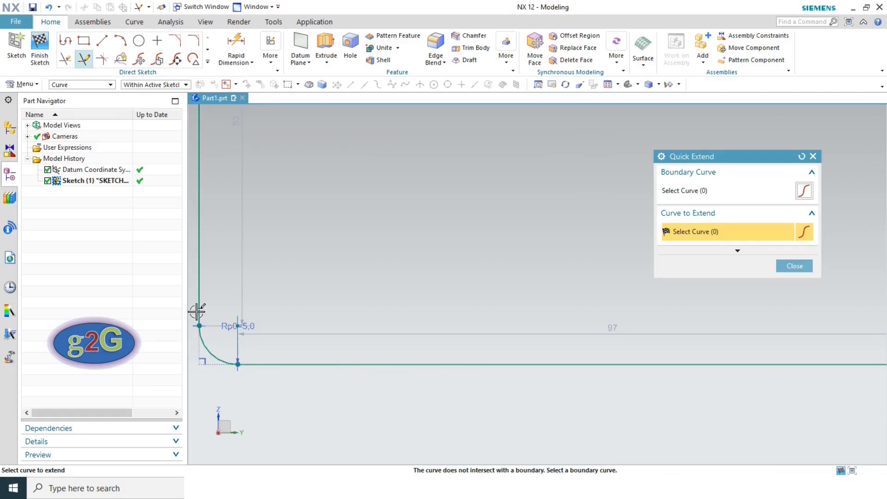
pyautogui.scroll(-3, 463, 303)
pyautogui.scroll(-2, 462, 303)
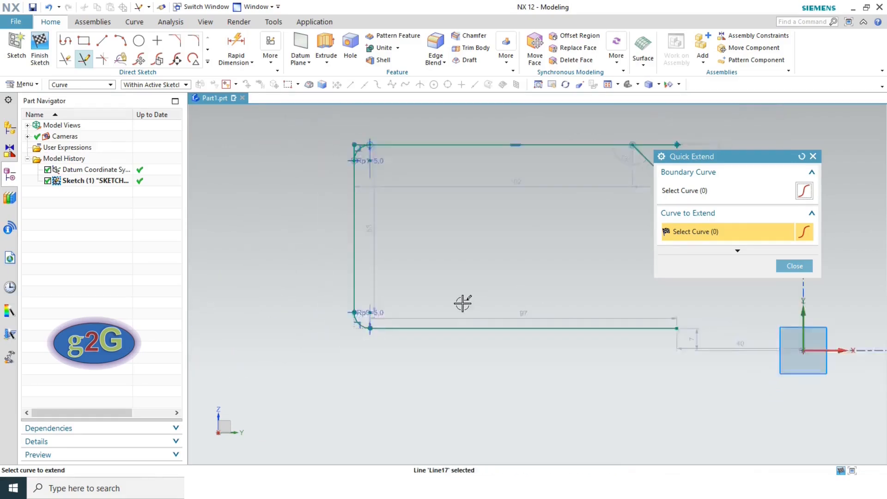
pyautogui.click(794, 266)
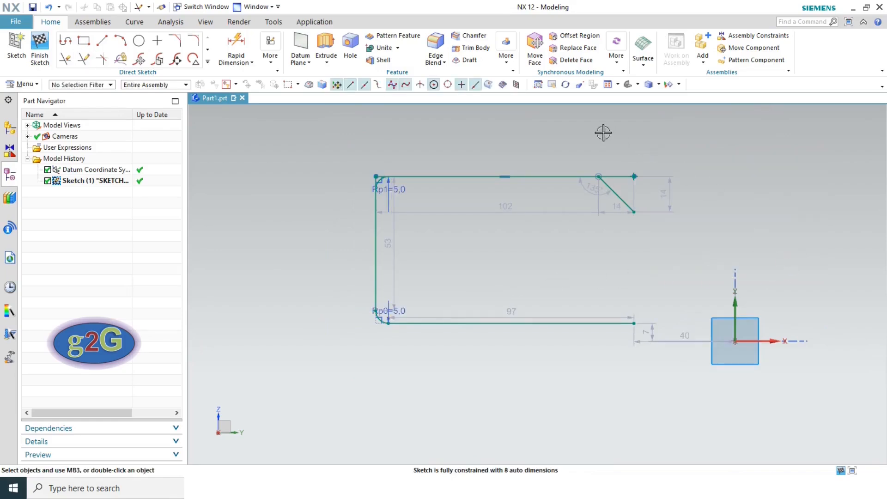
pyautogui.click(608, 86)
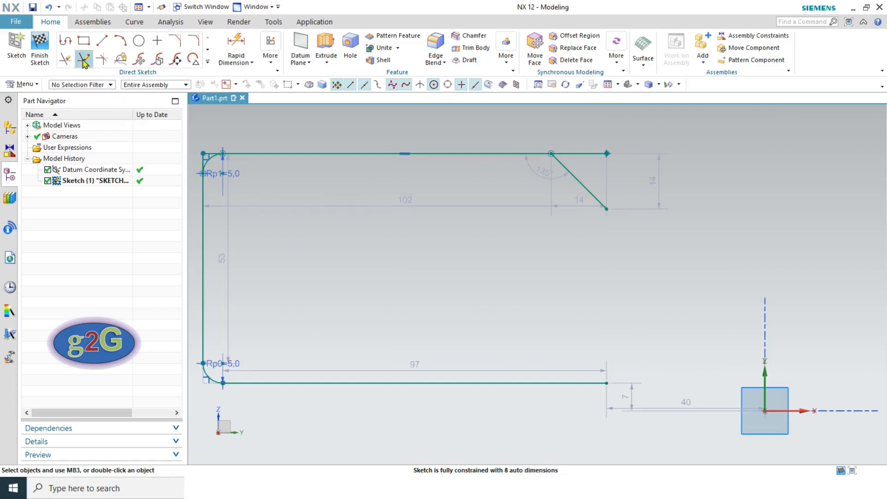
pyautogui.click(66, 60)
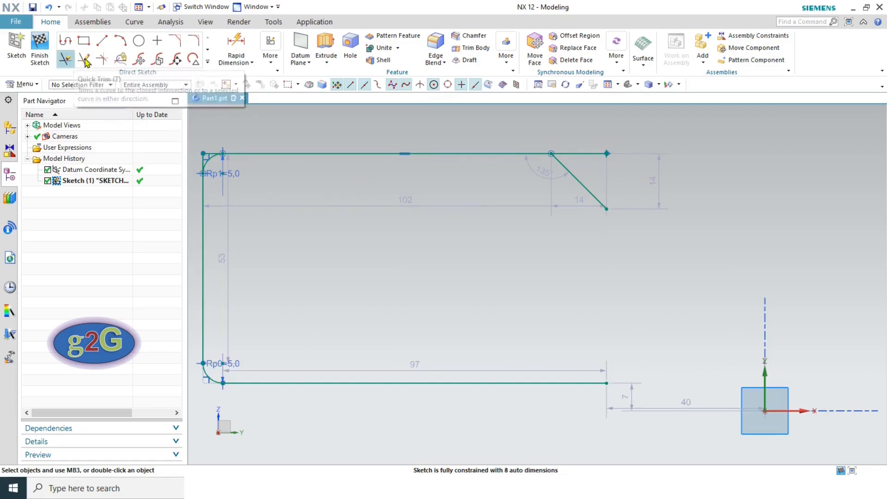
pyautogui.click(208, 61)
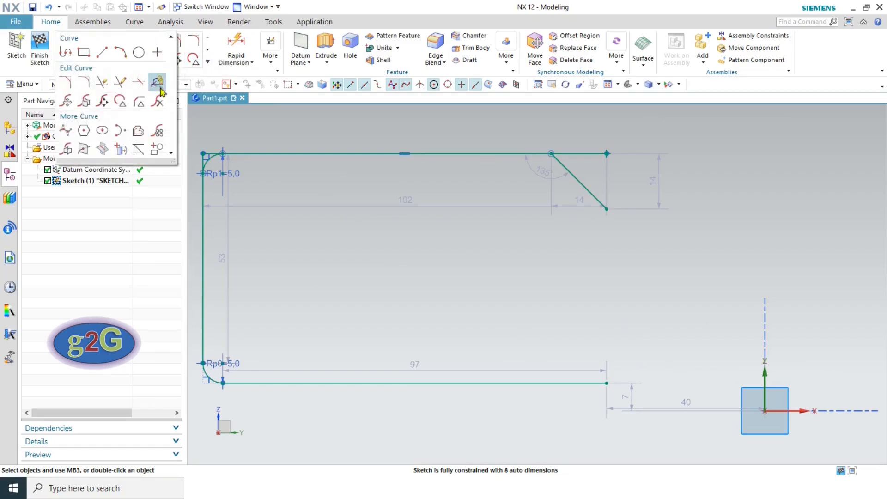
# - Make Corner between the diagonal and bottom lines, closing the profile near the origin
pyautogui.click(137, 83)
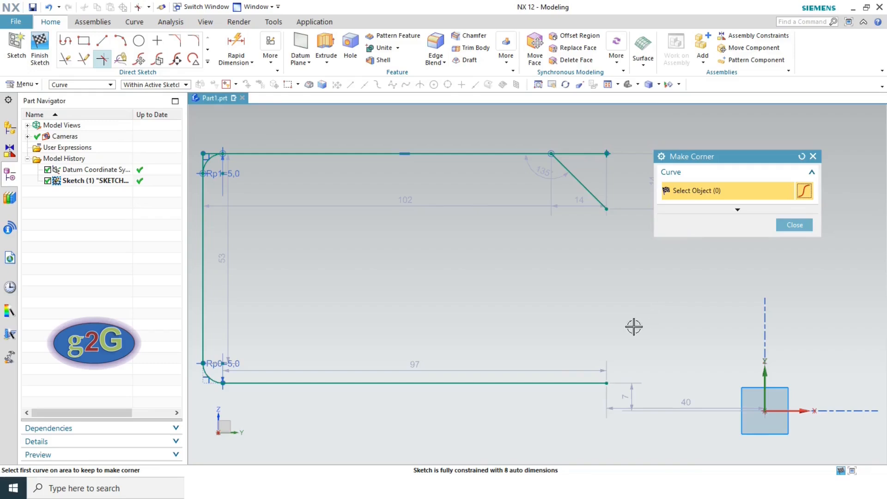
pyautogui.click(591, 194)
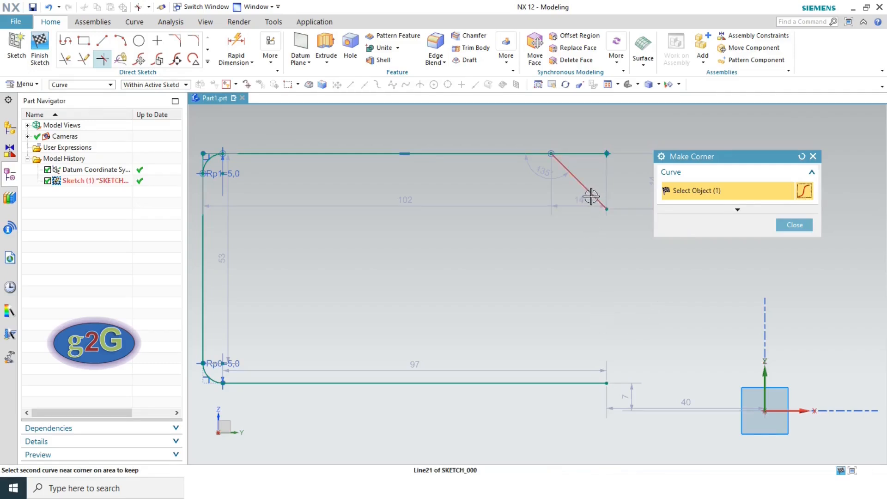
pyautogui.click(586, 383)
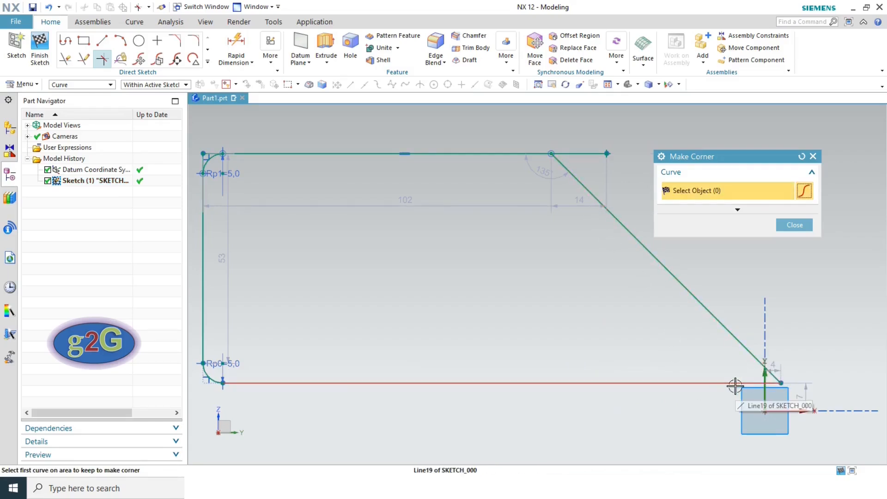
pyautogui.click(795, 225)
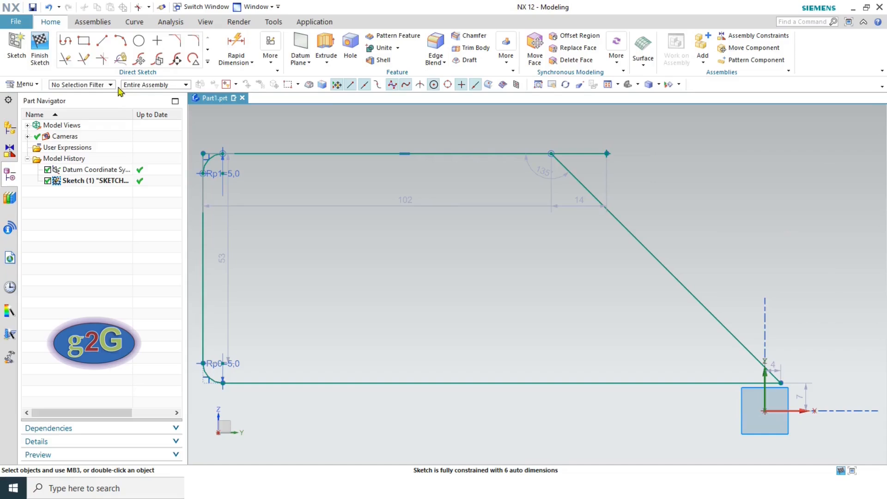
pyautogui.click(208, 61)
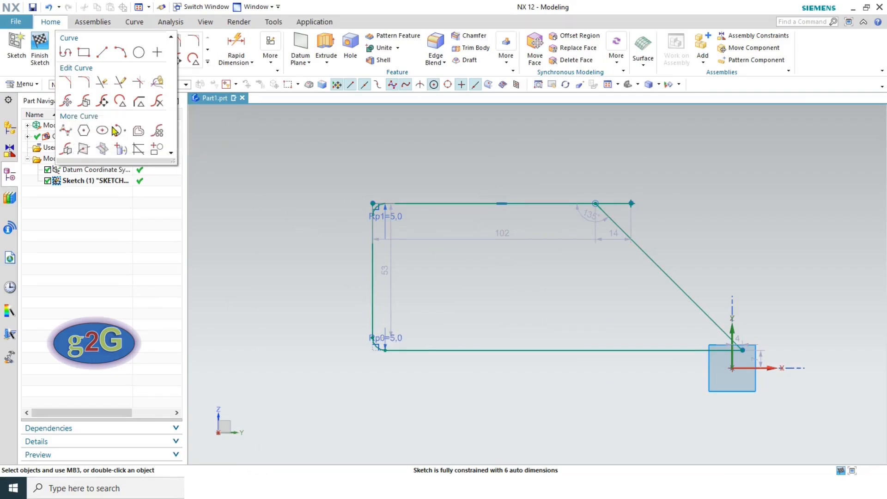
pyautogui.click(67, 101)
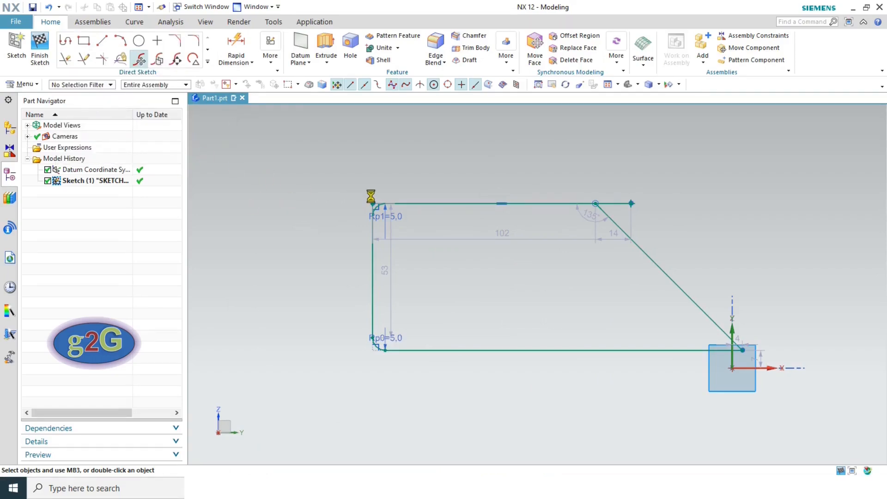
# - Keep Move Curve on the Distance-Angle motion type, with the dialog moved aside
pyautogui.moveTo(680, 129); pyautogui.dragTo(262, 76)
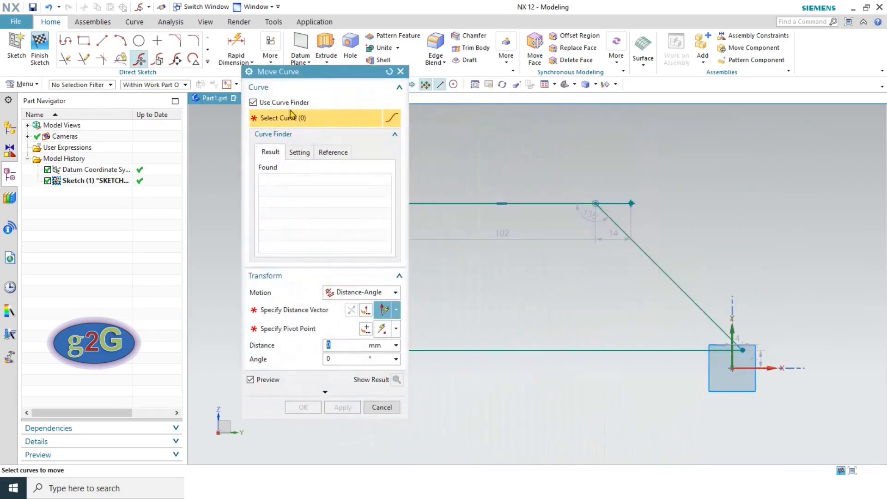
pyautogui.click(349, 294)
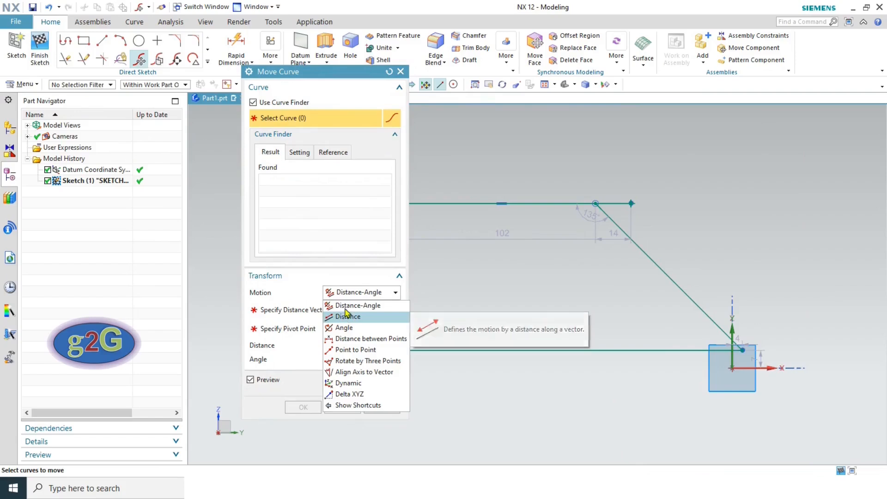
pyautogui.click(356, 306)
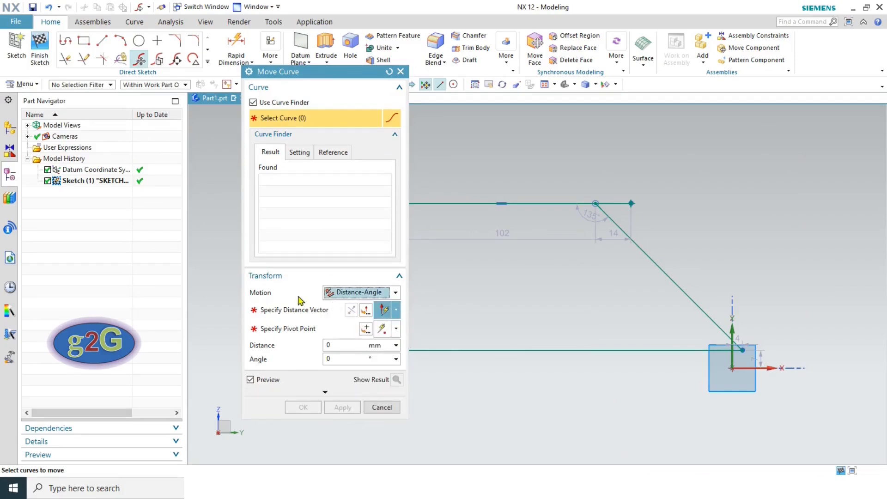
pyautogui.click(352, 295)
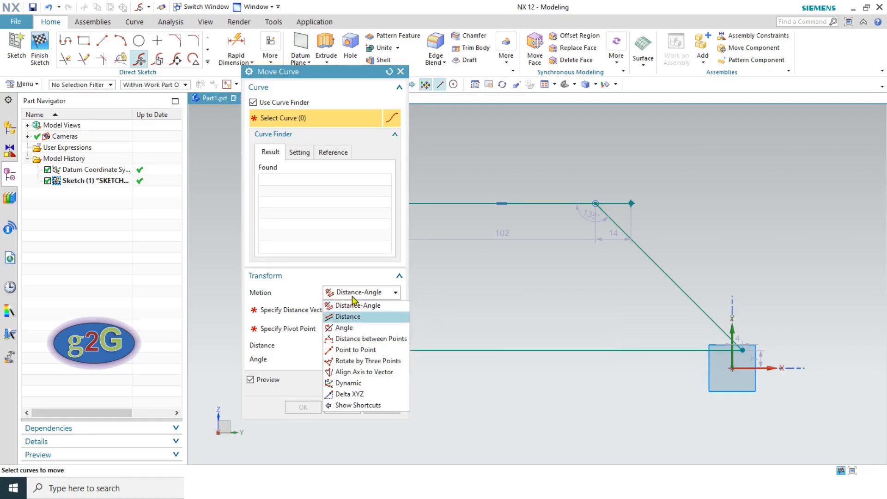
pyautogui.click(354, 303)
pyautogui.moveTo(319, 78); pyautogui.dragTo(241, 58)
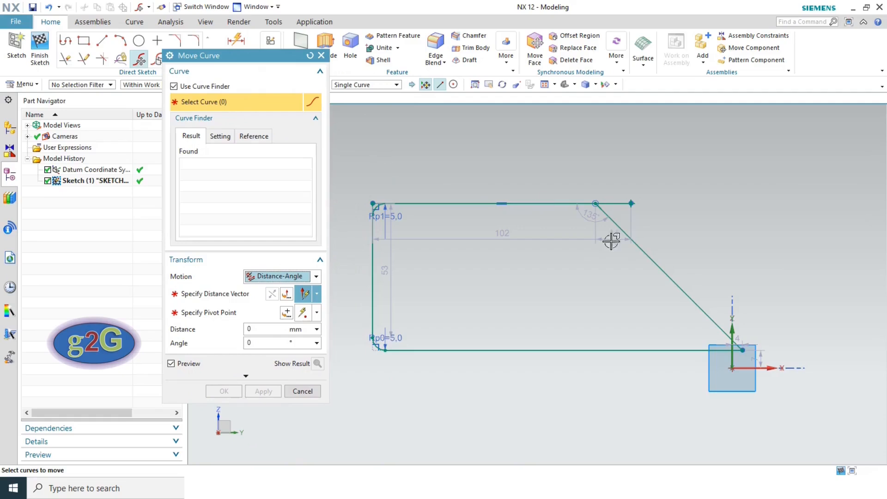
# - Select the chamfer diagonal, set a Y-axis direction and a pivot on it, and enter 5 mm distance
pyautogui.click(670, 276)
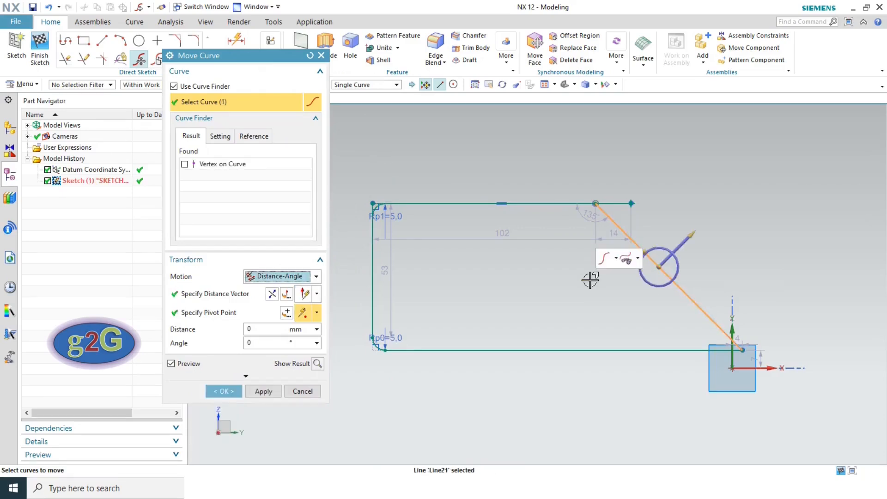
pyautogui.click(218, 297)
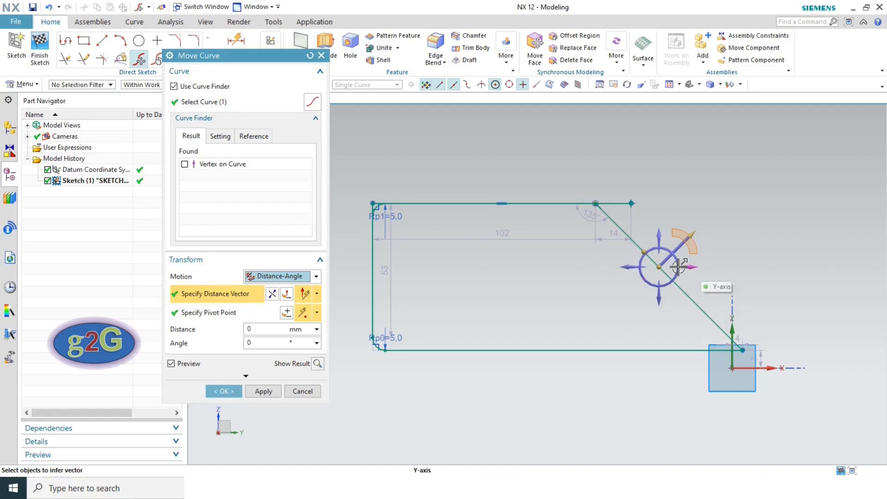
pyautogui.click(699, 267)
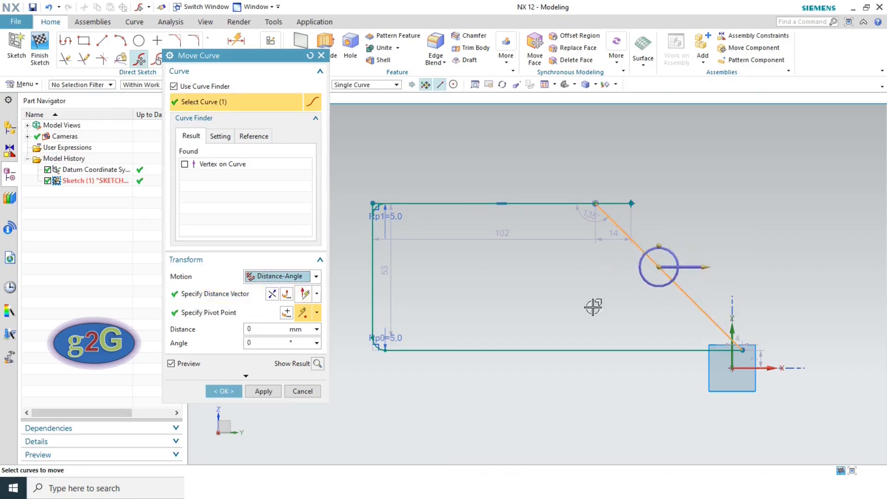
pyautogui.click(213, 317)
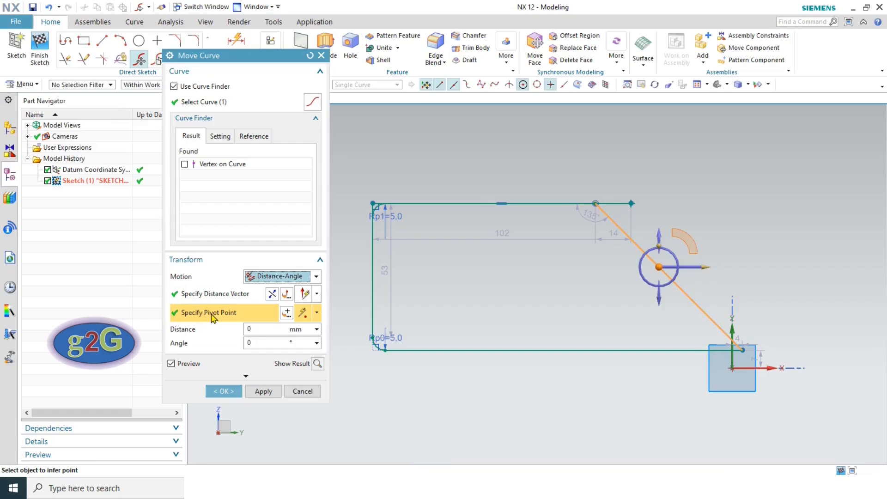
pyautogui.click(659, 267)
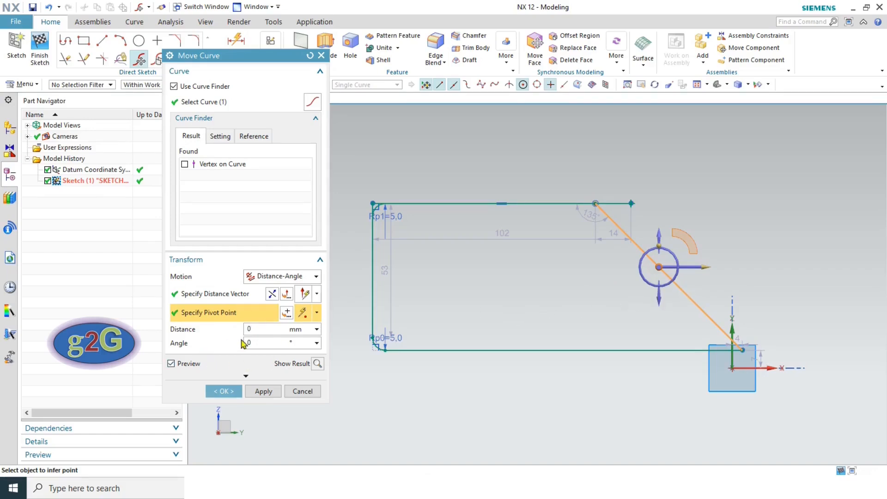
pyautogui.click(256, 329)
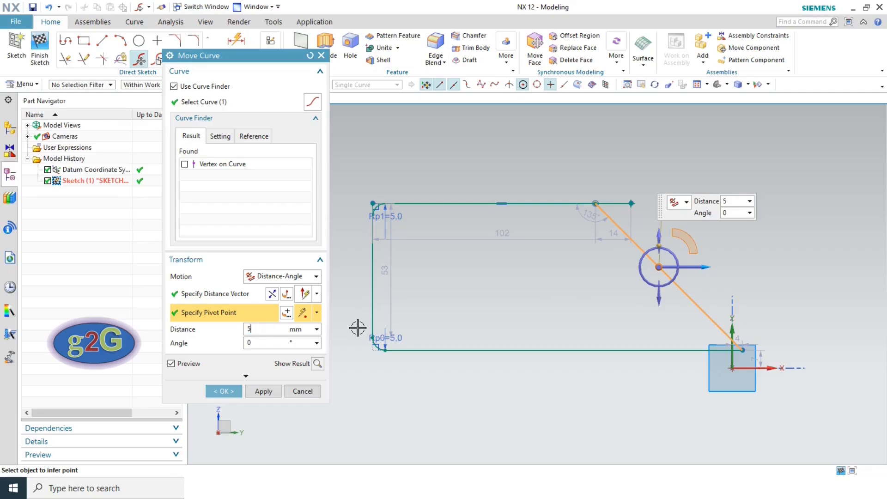
pyautogui.click(254, 343)
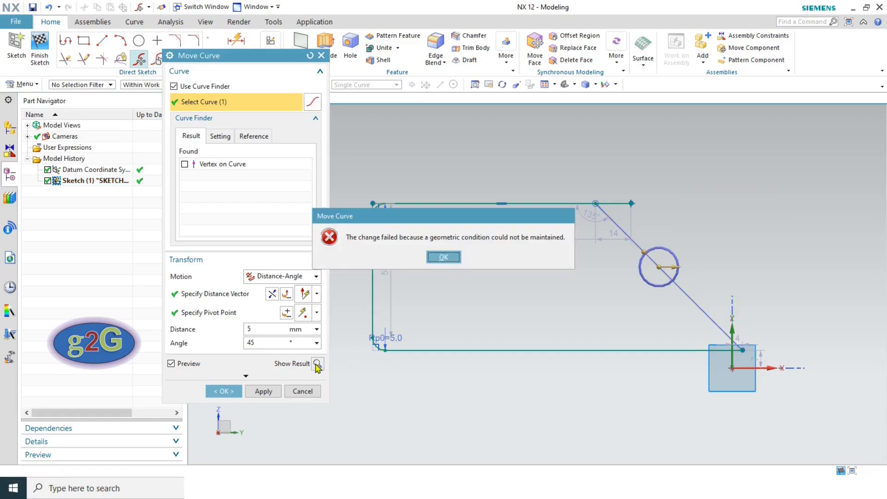
# - After the failure, set the angle to 0, swing the diagonal to about 290° and apply
pyautogui.click(443, 257)
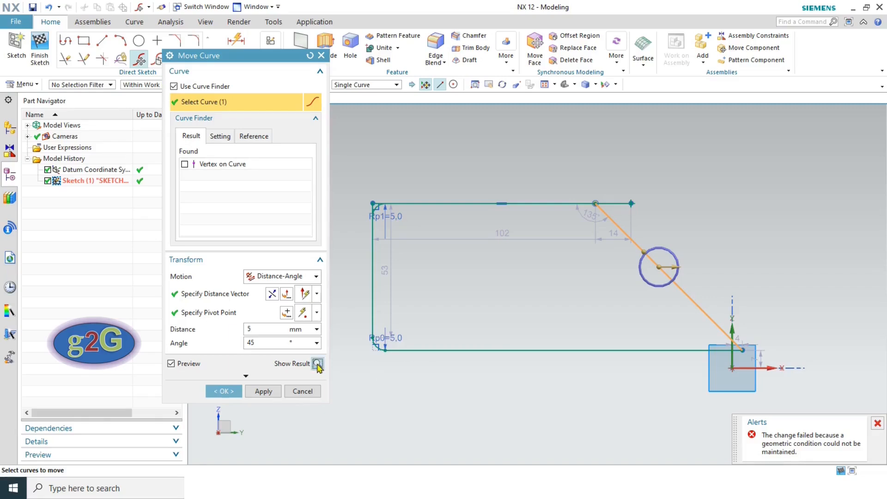
pyautogui.doubleClick(269, 343)
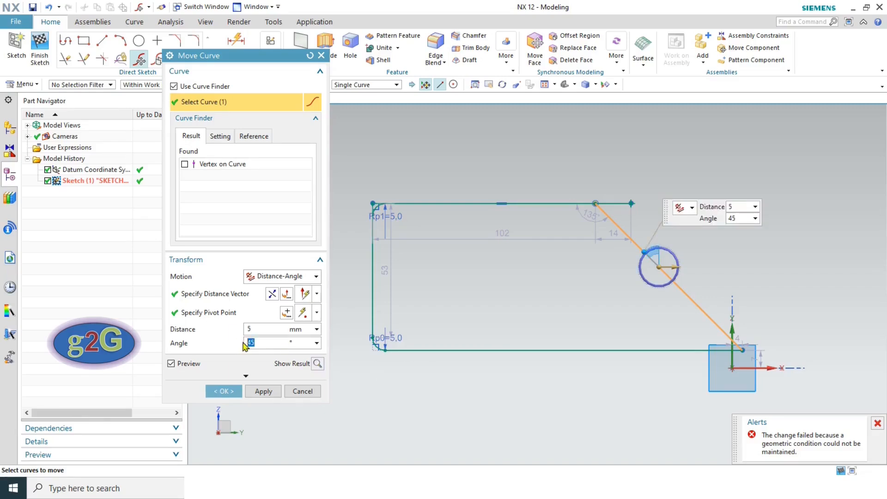
pyautogui.write('0')
pyautogui.press('Return')
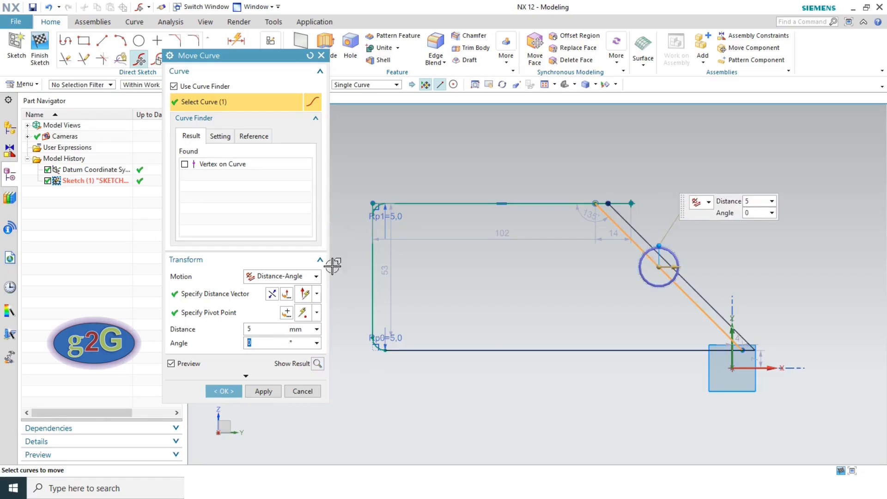
pyautogui.click(660, 246)
pyautogui.moveTo(663, 244); pyautogui.dragTo(684, 253)
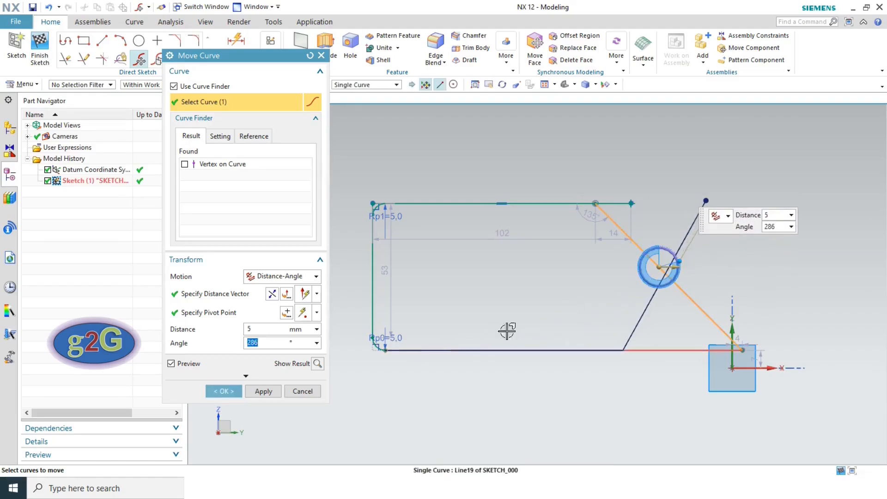
pyautogui.click(231, 393)
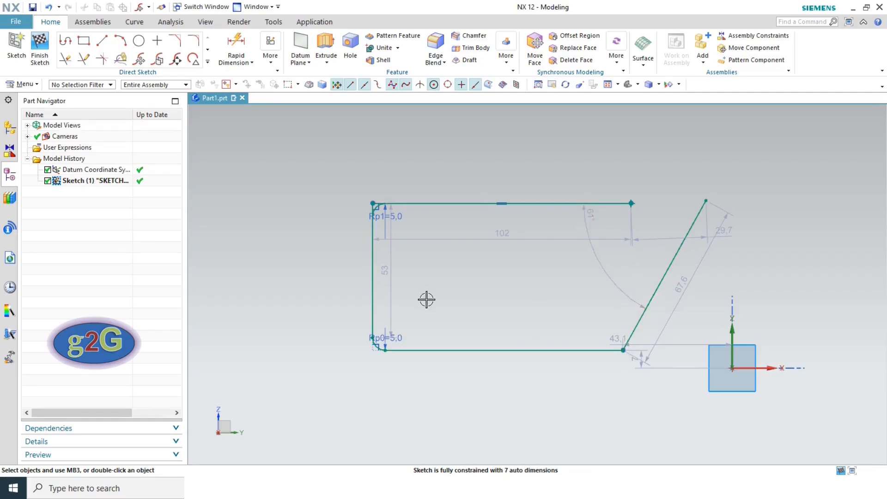
# - Move the slanted line 51 mm straight up along Z using Distance motion
pyautogui.click(138, 6)
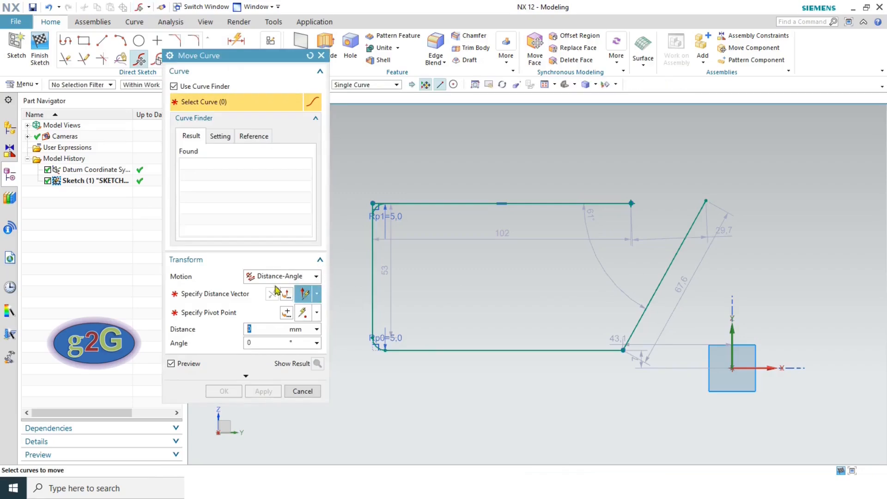
pyautogui.click(282, 276)
pyautogui.click(274, 305)
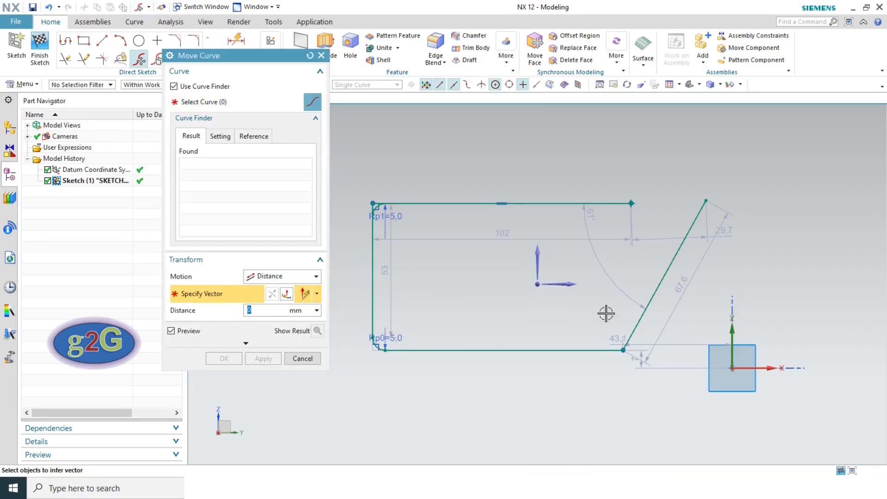
pyautogui.click(205, 102)
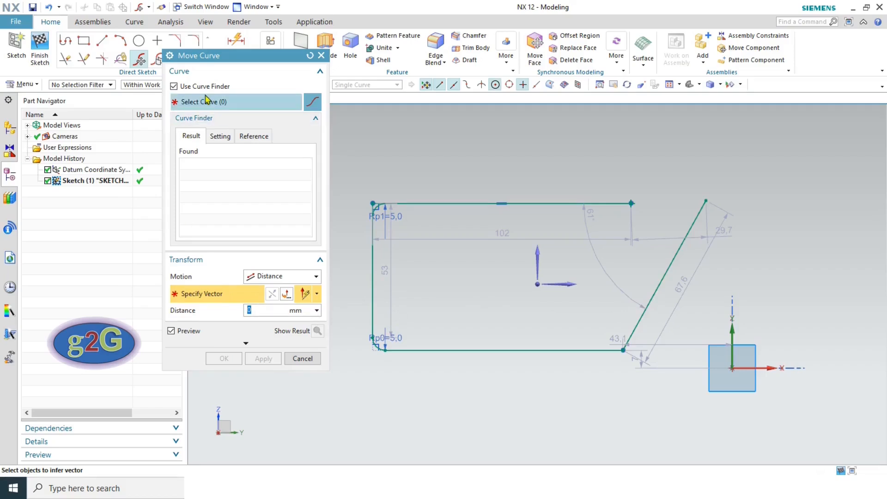
pyautogui.click(674, 257)
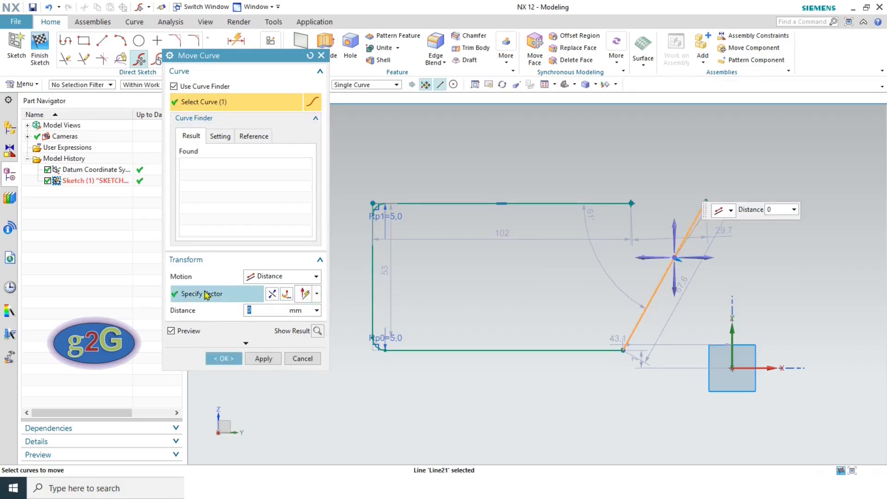
pyautogui.click(244, 295)
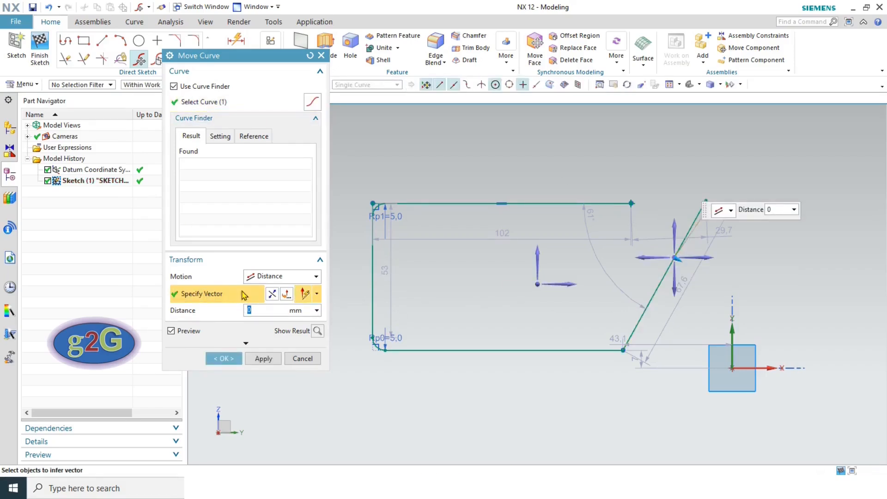
pyautogui.click(674, 226)
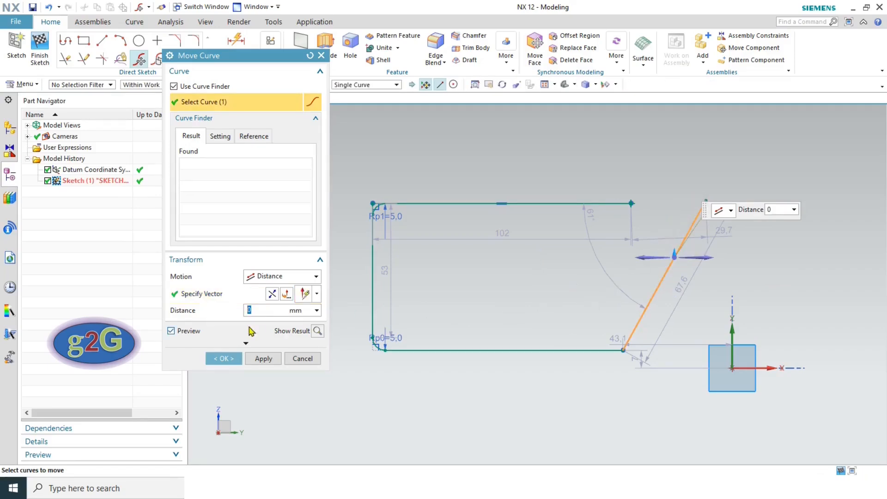
pyautogui.moveTo(675, 250); pyautogui.dragTo(671, 126)
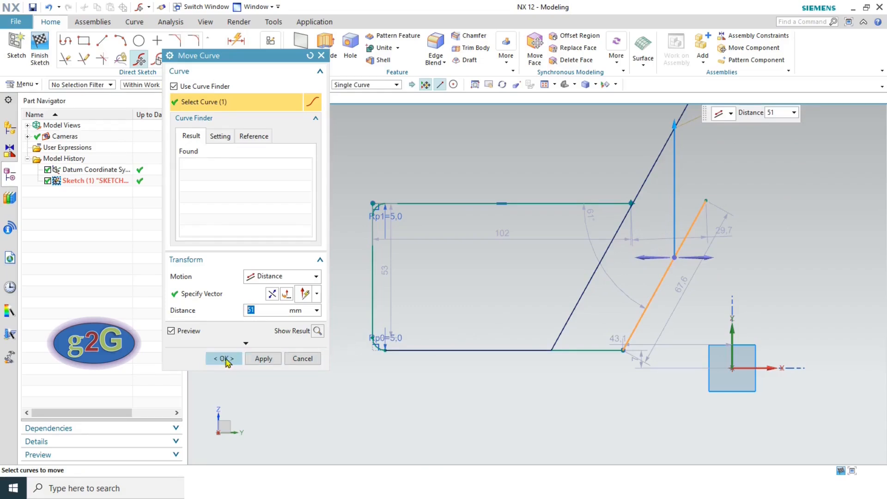
pyautogui.click(266, 358)
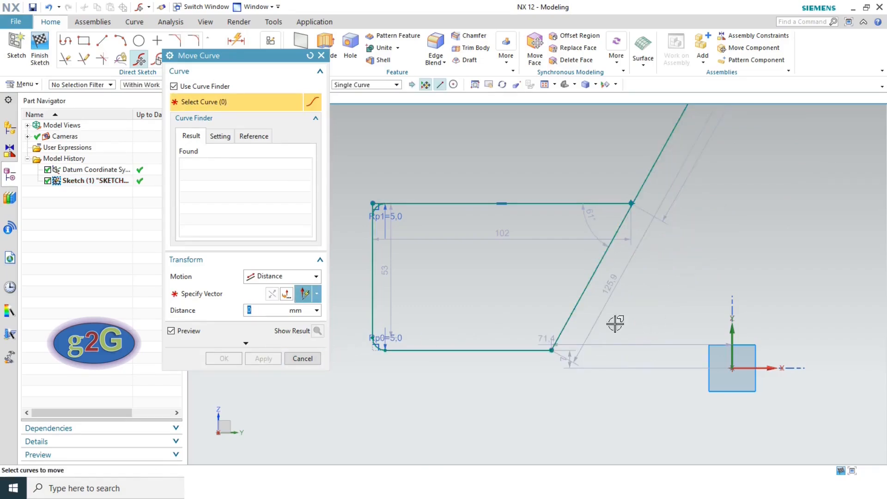
pyautogui.click(277, 281)
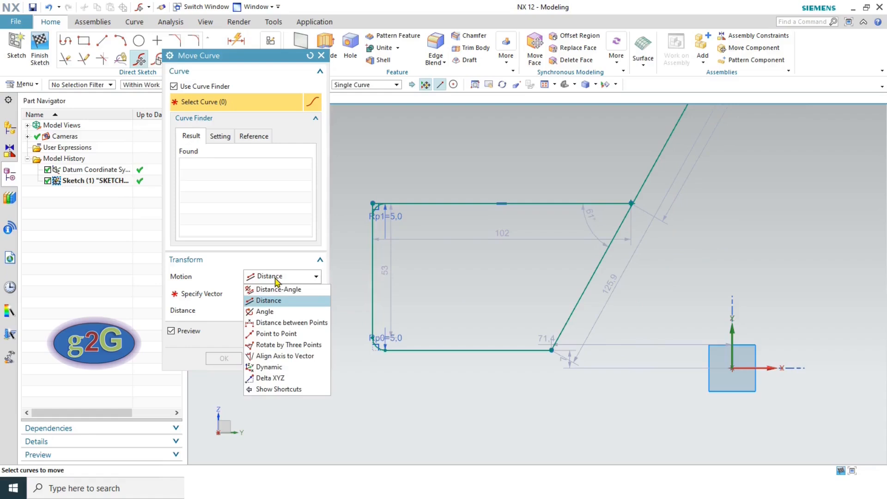
# - Rotate the slanted line 45° about its lower endpoint using Angle motion
pyautogui.click(264, 312)
pyautogui.click(249, 296)
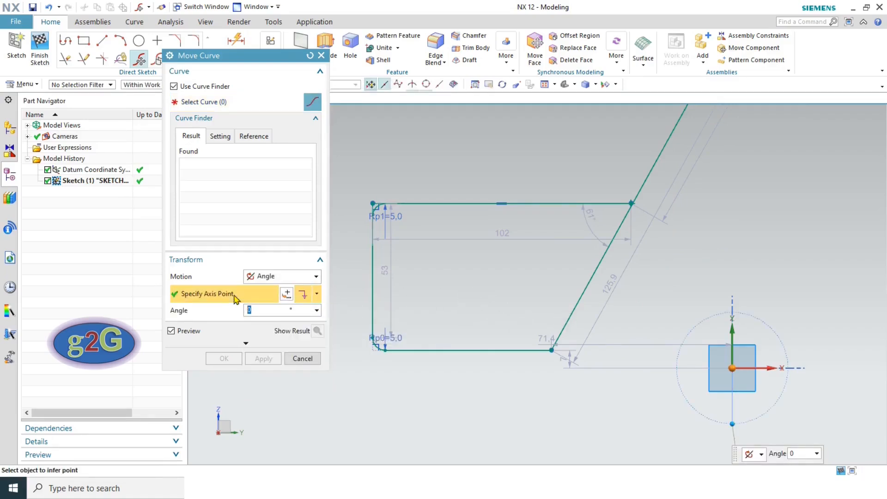
pyautogui.click(205, 102)
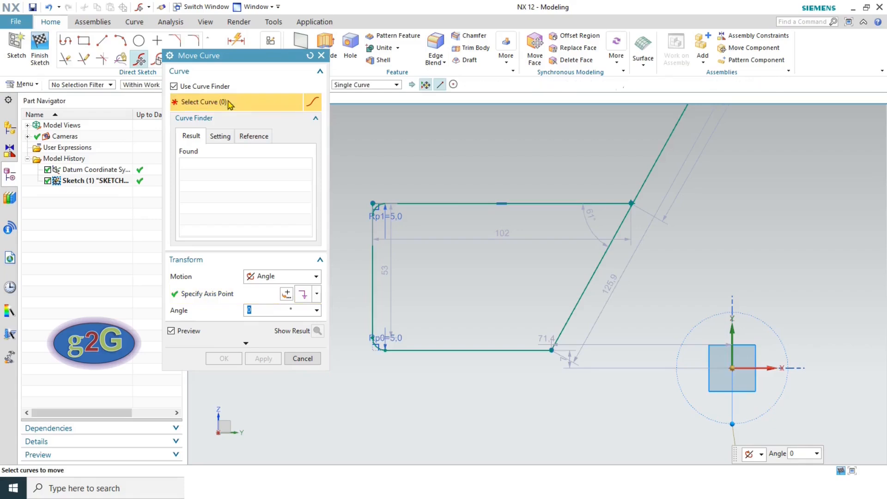
pyautogui.click(587, 282)
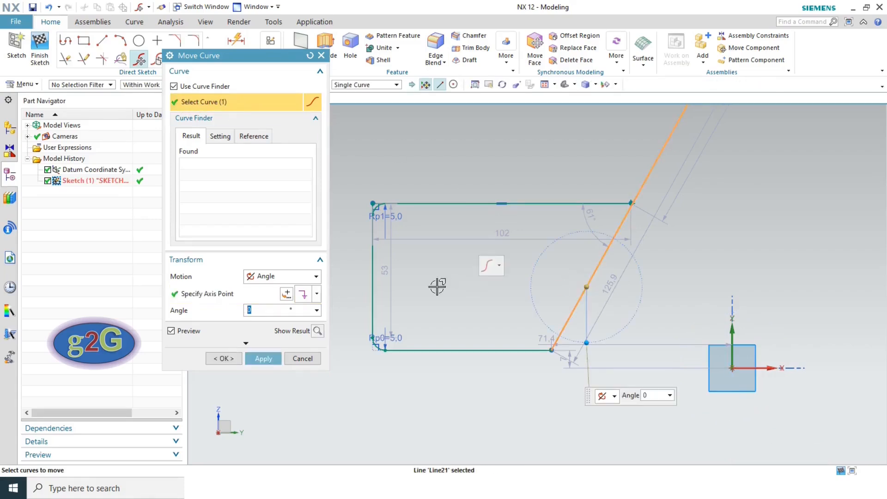
pyautogui.click(194, 296)
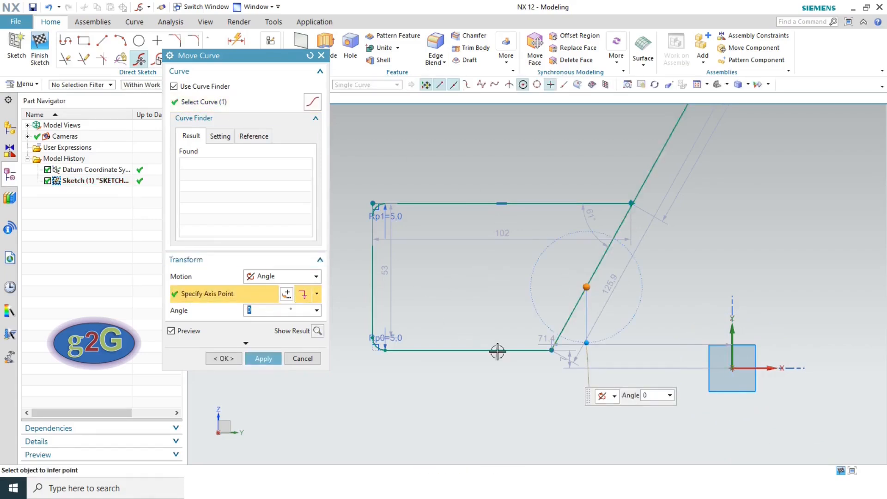
pyautogui.click(552, 349)
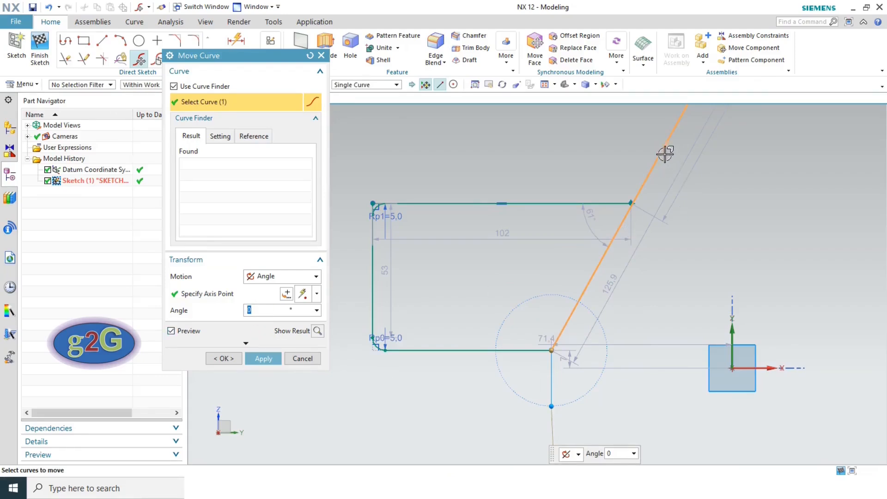
pyautogui.scroll(-2, 642, 242)
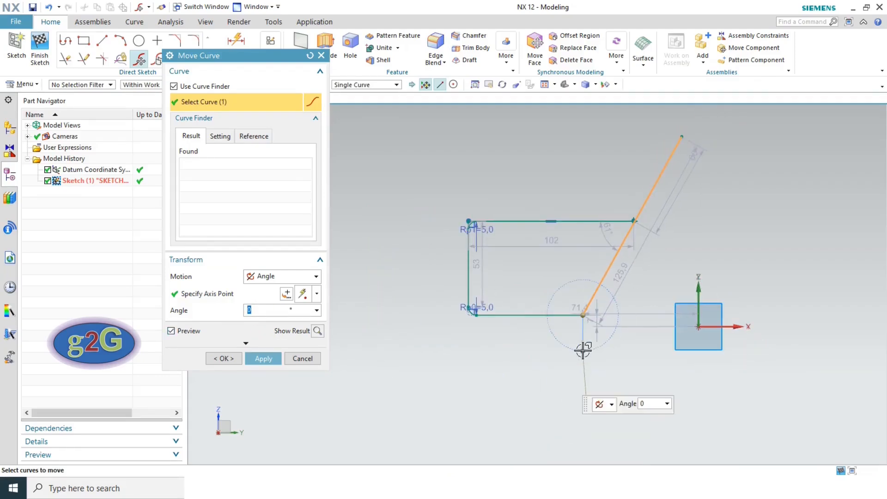
pyautogui.moveTo(580, 348); pyautogui.dragTo(596, 329)
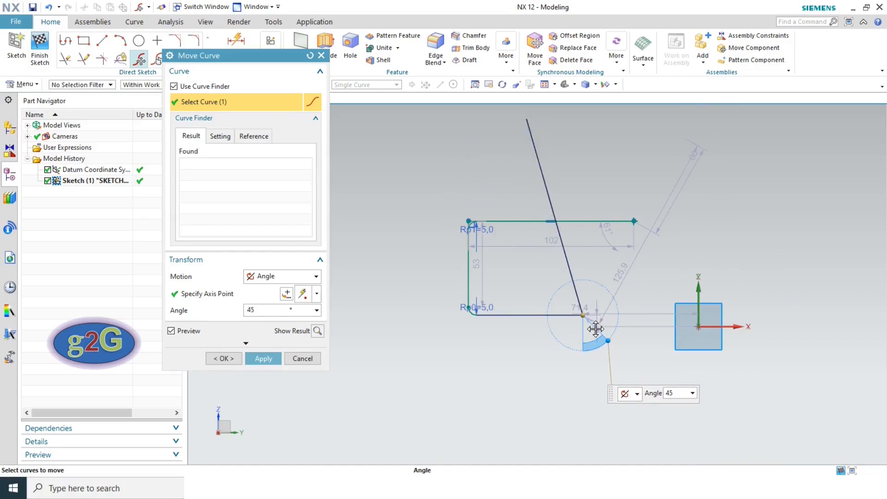
pyautogui.click(224, 359)
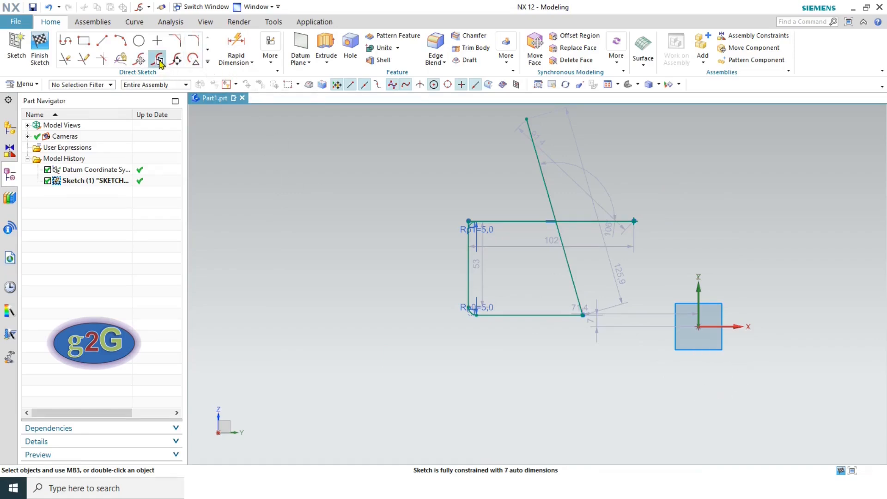
# - Offset the slanted line 50 mm with Offset Move Curve so neighbouring edges follow
pyautogui.click(159, 59)
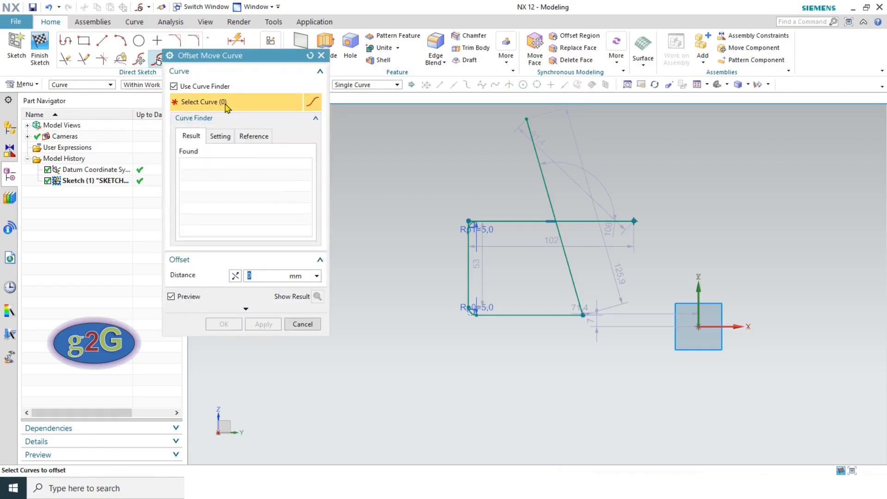
pyautogui.click(567, 267)
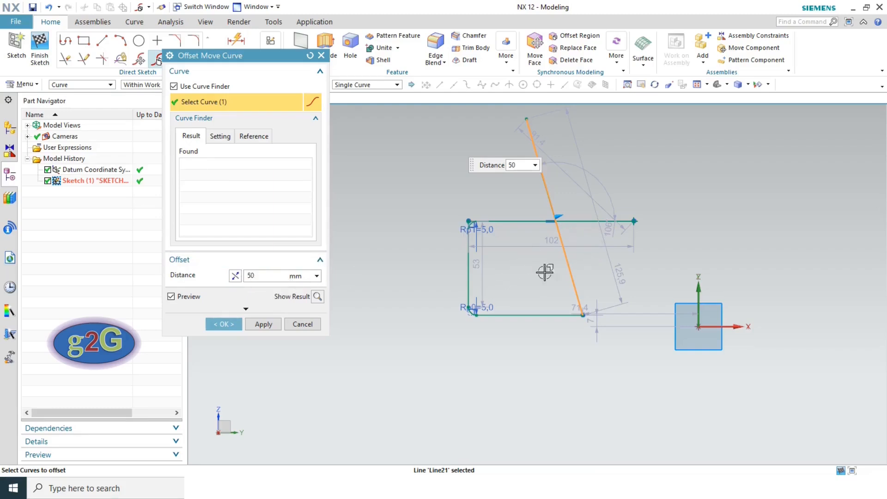
pyautogui.click(225, 325)
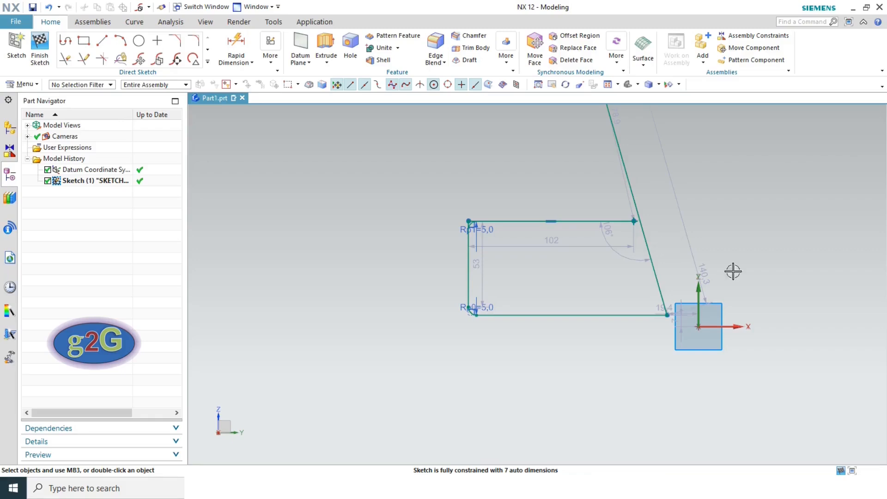
# - Enlarge the slanted line by a scale factor of 3 with Scale Curve
pyautogui.click(182, 64)
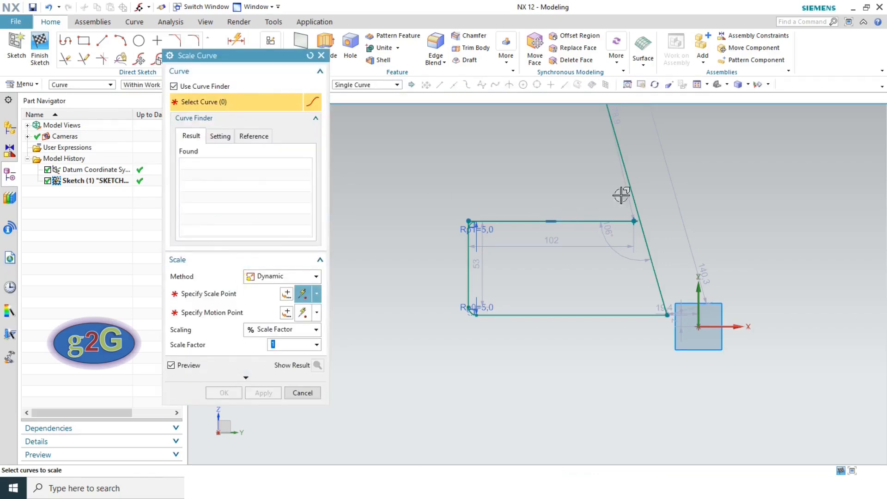
pyautogui.click(628, 174)
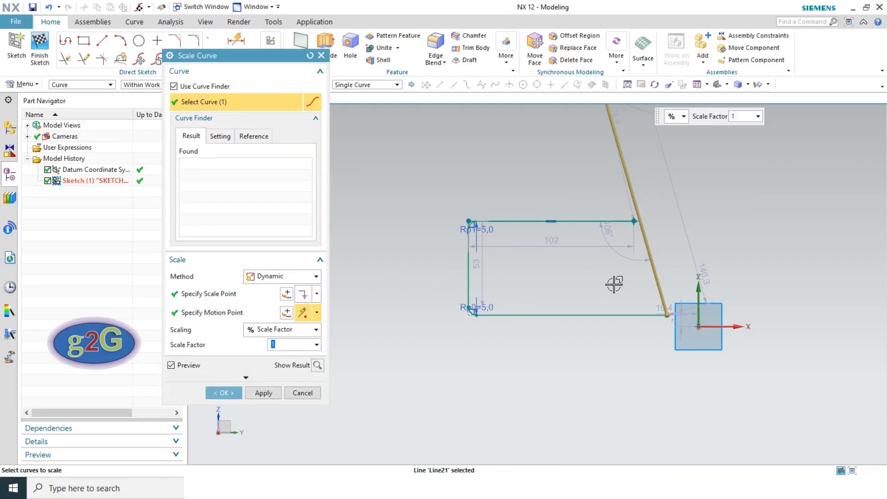
pyautogui.scroll(-3, 614, 283)
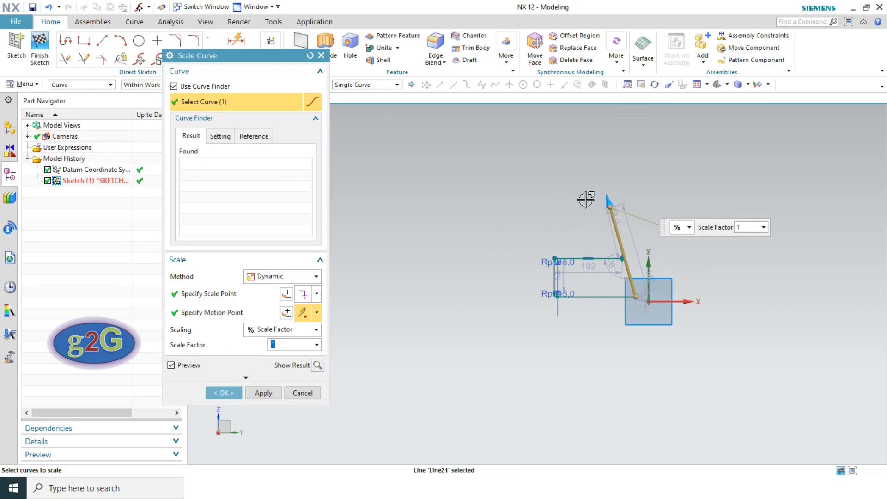
pyautogui.moveTo(606, 197); pyautogui.dragTo(592, 168)
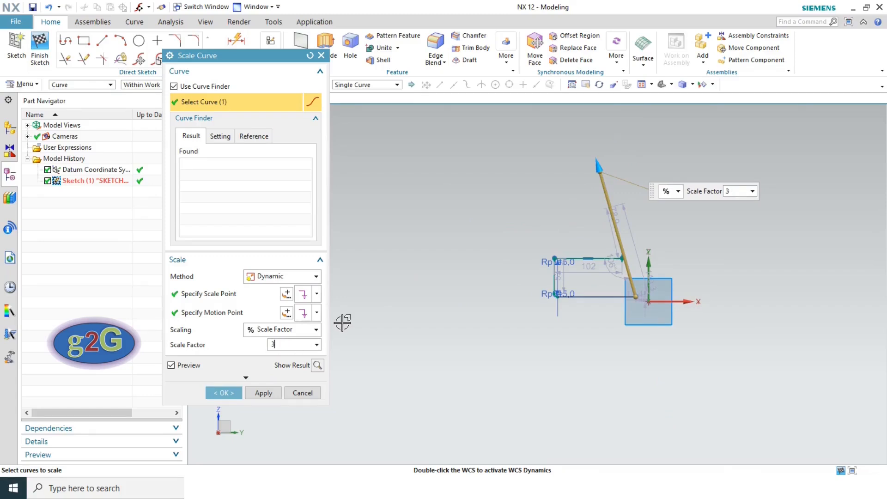
pyautogui.click(224, 393)
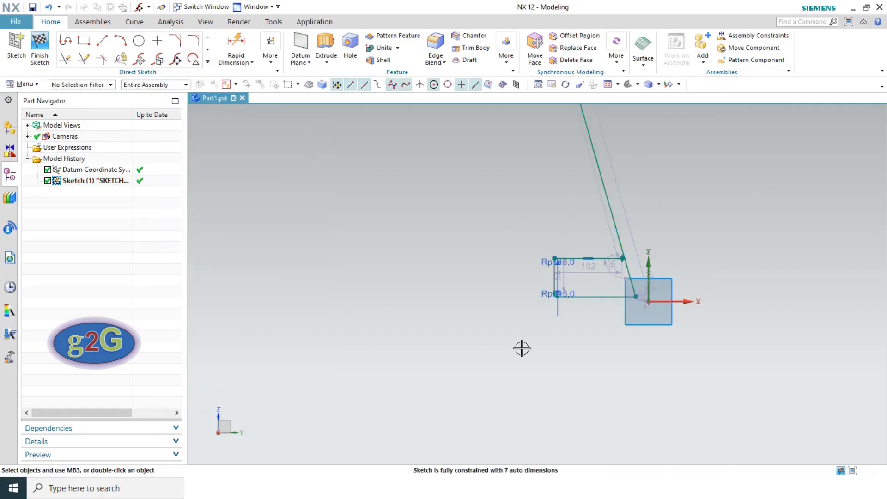
# - Fit the sketch, zoom into the bottom-left fillet corner, and start Resize Curve
pyautogui.scroll(-2, 530, 344)
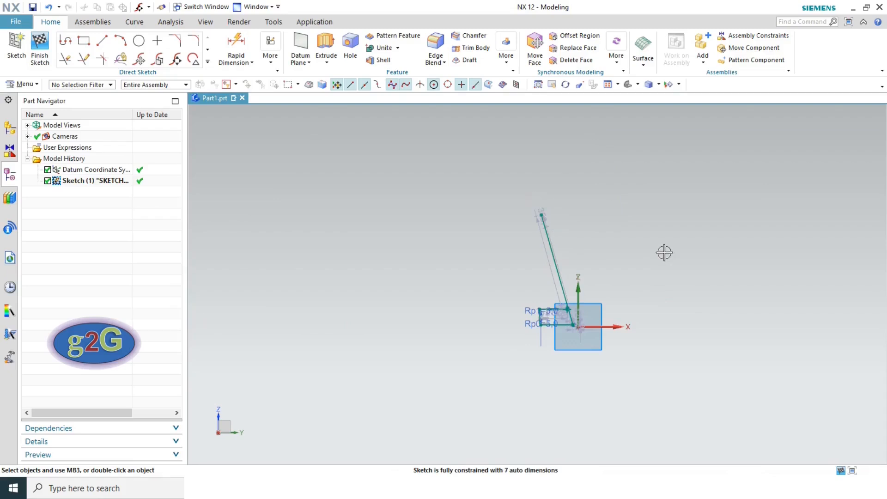
pyautogui.click(608, 85)
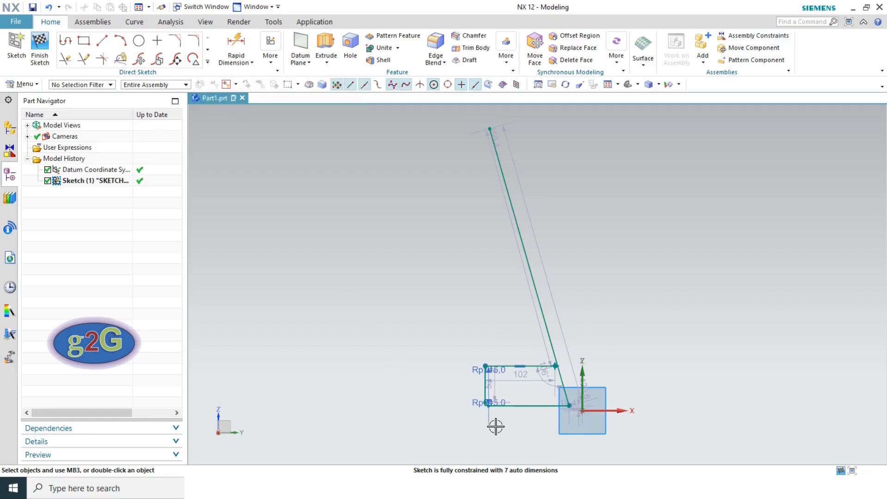
pyautogui.scroll(5, 466, 422)
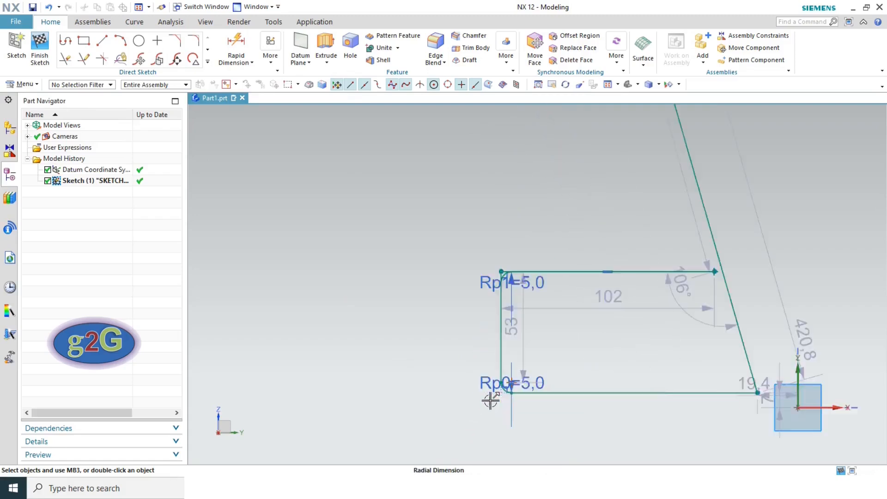
pyautogui.scroll(3, 495, 399)
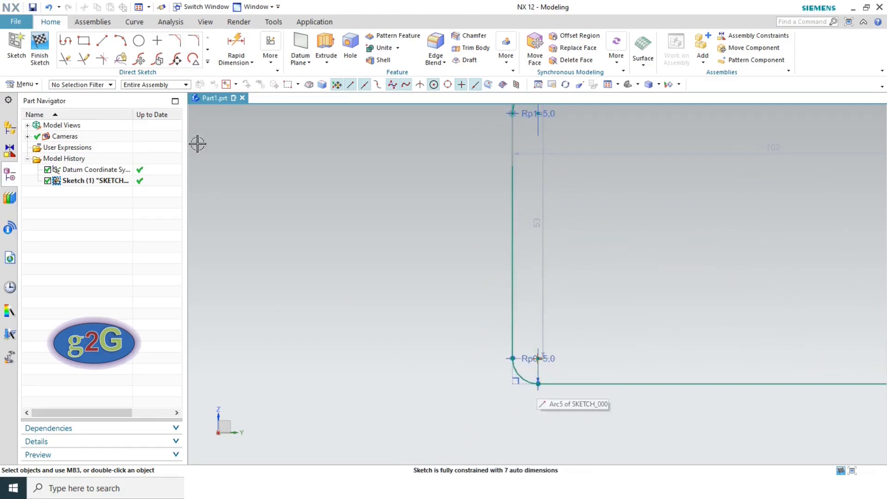
pyautogui.click(194, 58)
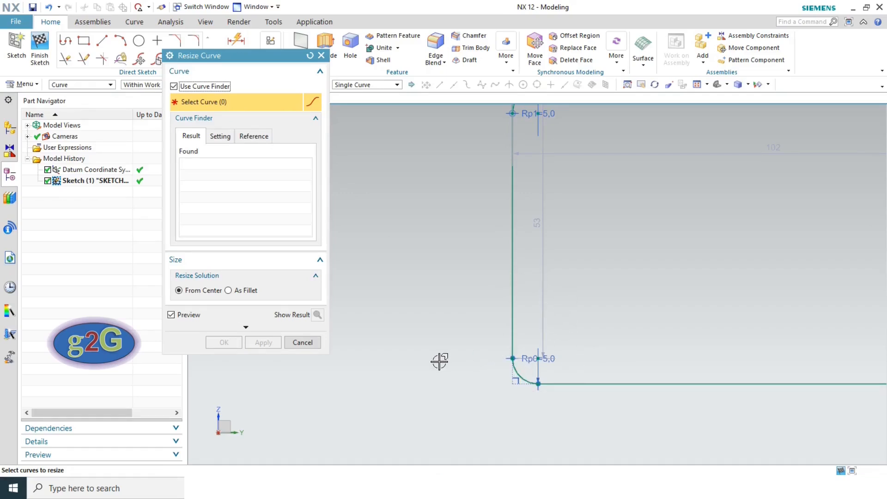
# - Select the bottom-left fillet arc and drag it larger
pyautogui.scroll(2, 531, 386)
pyautogui.click(516, 376)
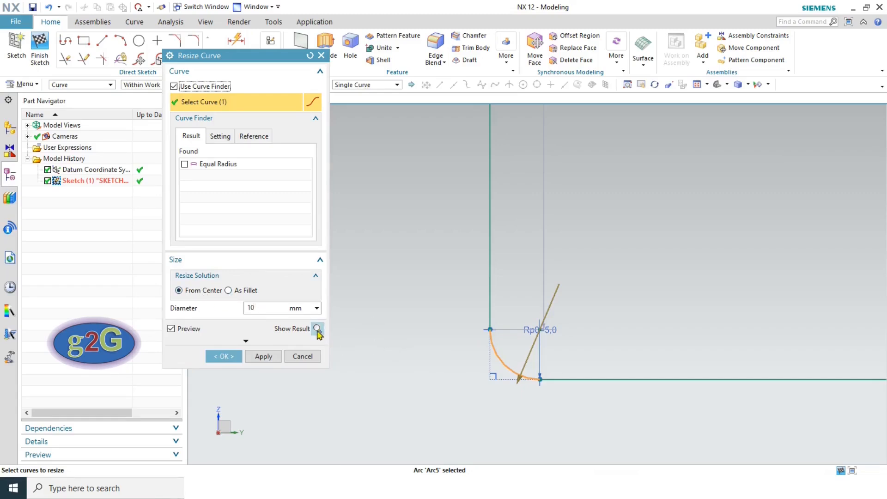
pyautogui.moveTo(513, 381); pyautogui.dragTo(452, 430)
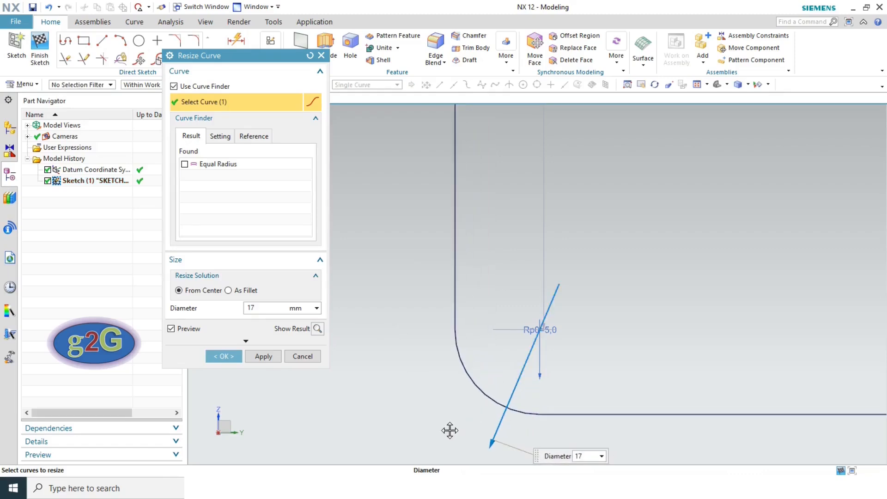
pyautogui.scroll(5, 536, 333)
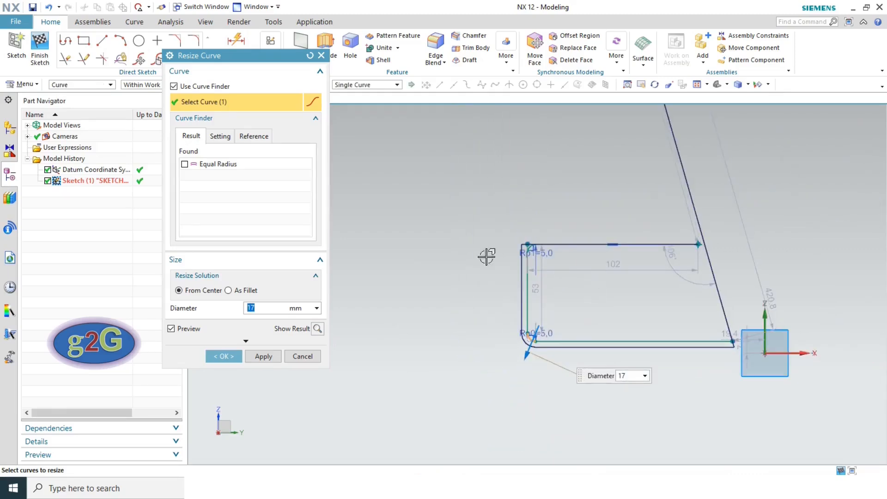
pyautogui.moveTo(522, 359)
pyautogui.mouseDown()
pyautogui.moveTo(464, 434)
pyautogui.moveTo(535, 368)
pyautogui.moveTo(535, 354)
pyautogui.mouseUp()
# - Switch to As Fillet, set the radius to 12 mm, preview and confirm
pyautogui.click(228, 290)
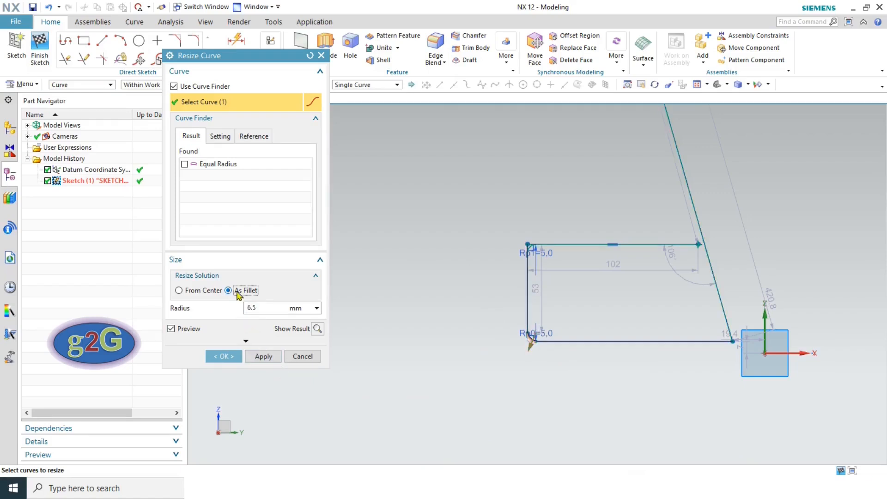
pyautogui.scroll(-6, 520, 351)
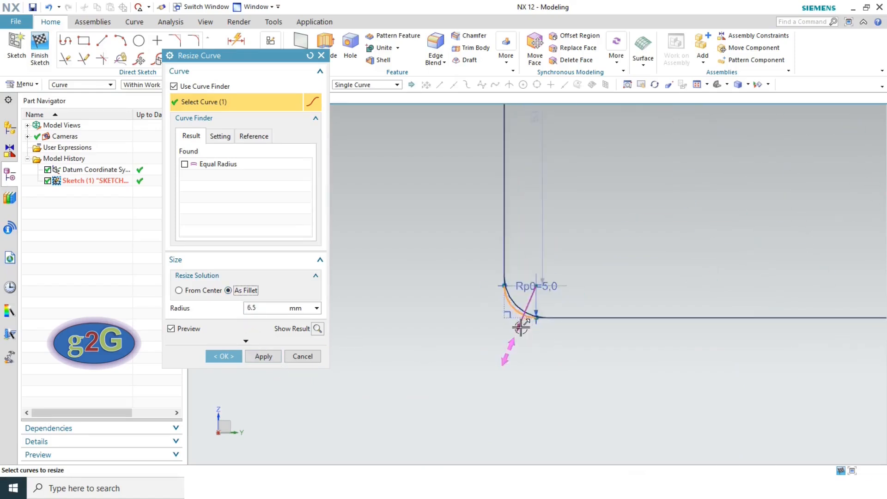
pyautogui.moveTo(517, 330); pyautogui.dragTo(477, 370)
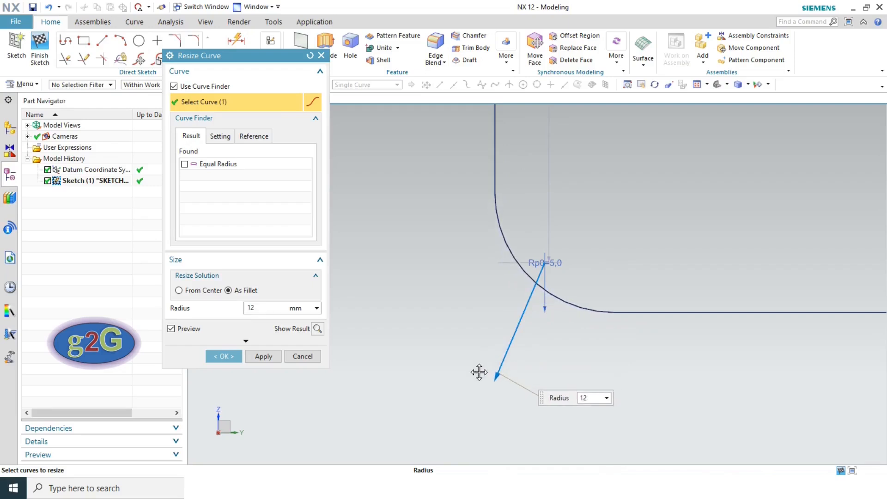
pyautogui.scroll(-10, 614, 286)
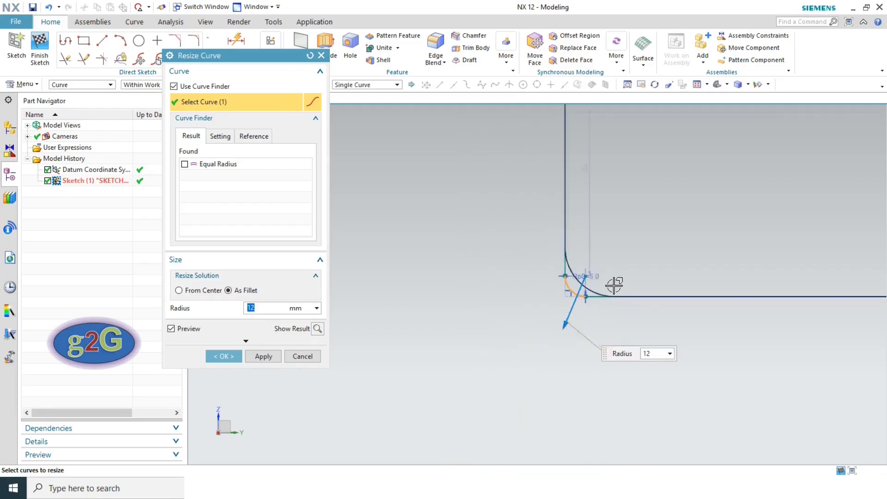
pyautogui.scroll(6, 614, 285)
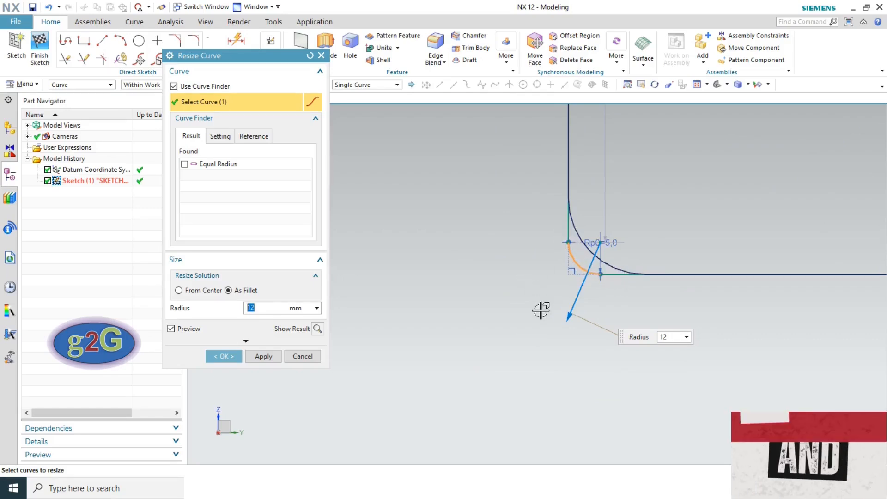
pyautogui.click(319, 329)
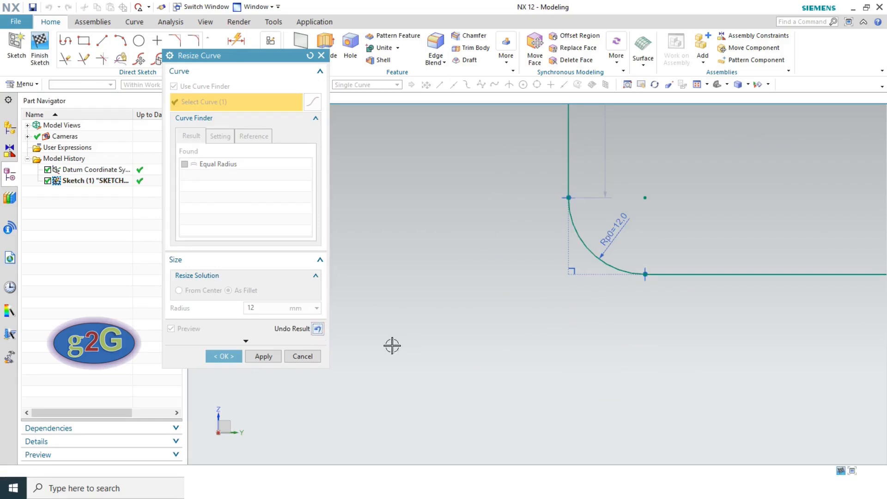
pyautogui.click(224, 356)
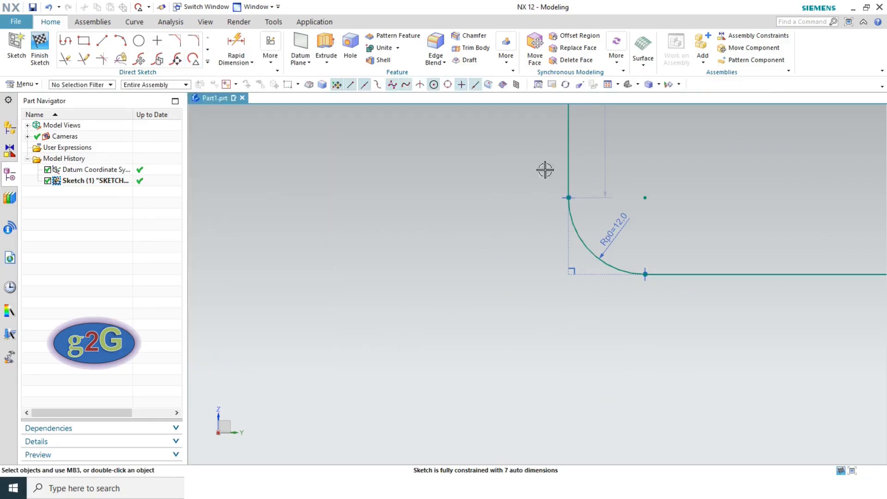
# - Shorten the long slanted line by dragging its top endpoint down toward the sketch
pyautogui.click(603, 86)
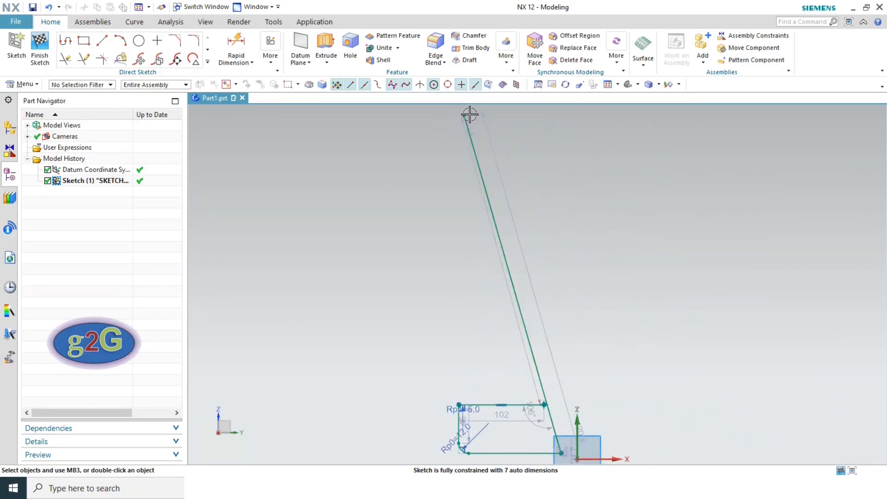
pyautogui.moveTo(464, 115)
pyautogui.mouseDown()
pyautogui.moveTo(491, 176)
pyautogui.moveTo(505, 279)
pyautogui.moveTo(545, 406)
pyautogui.mouseUp()
pyautogui.click(609, 85)
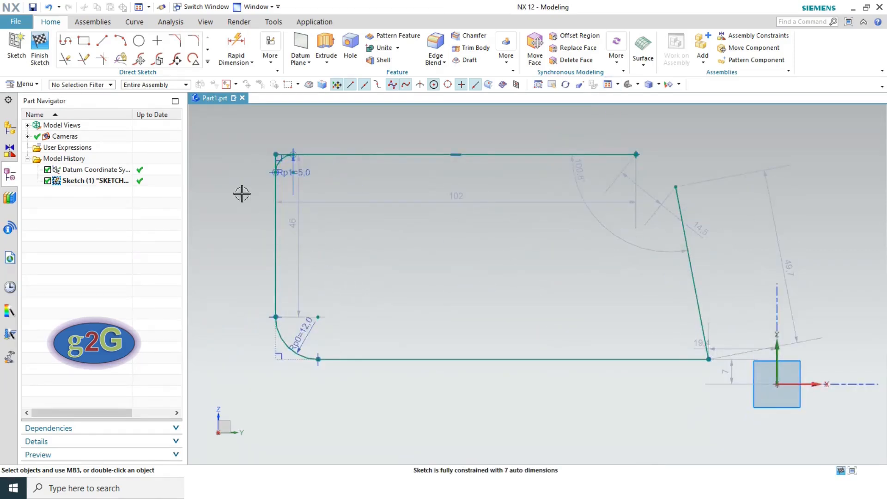
# - Start the Chamfer tool from the Direct Sketch group
pyautogui.click(209, 63)
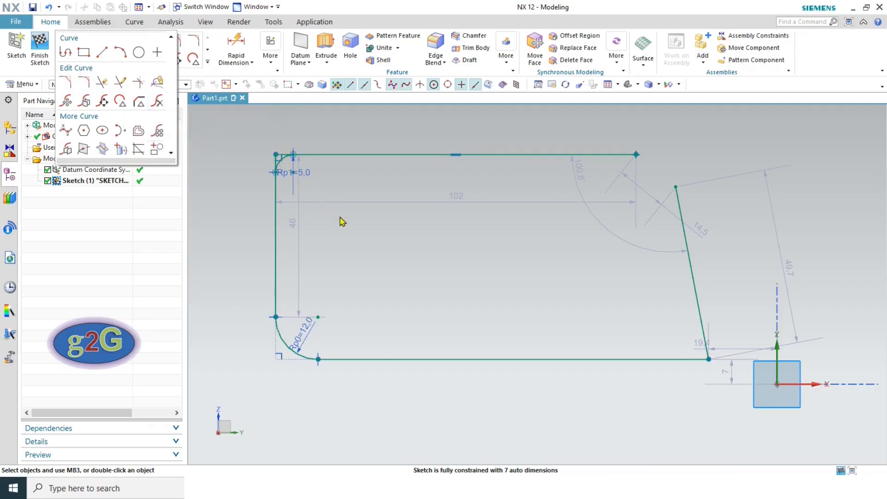
pyautogui.click(347, 234)
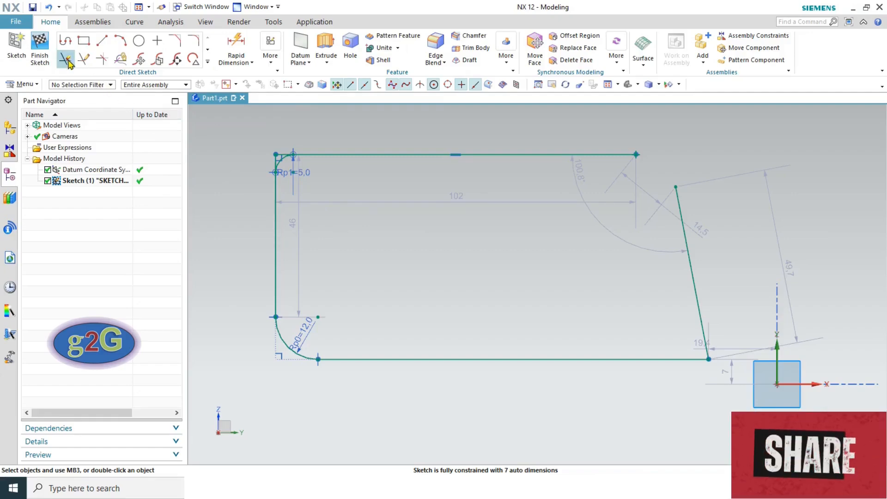
pyautogui.click(175, 42)
pyautogui.scroll(-3, 677, 333)
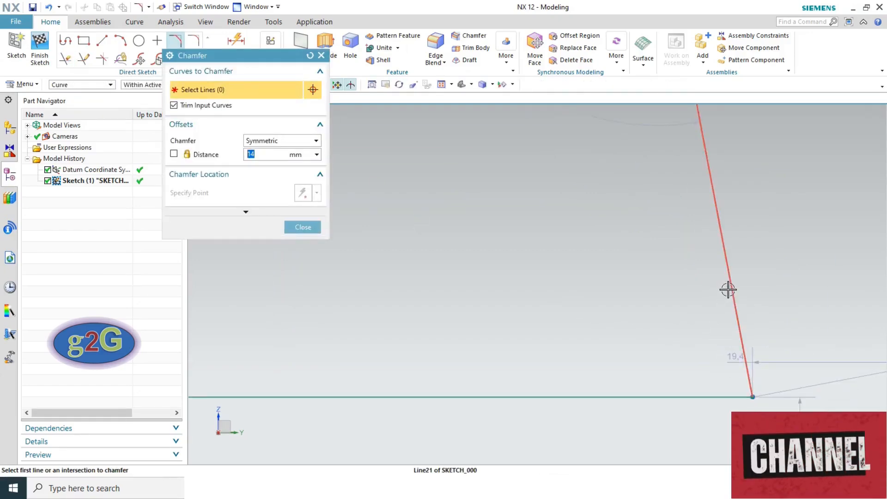
# - Chamfer the lower-right corner between the slanted and bottom lines
pyautogui.click(727, 290)
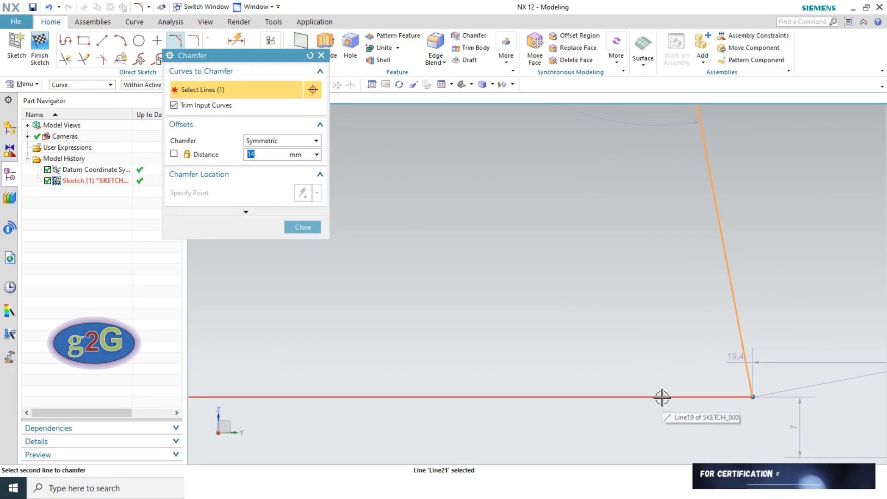
pyautogui.click(662, 397)
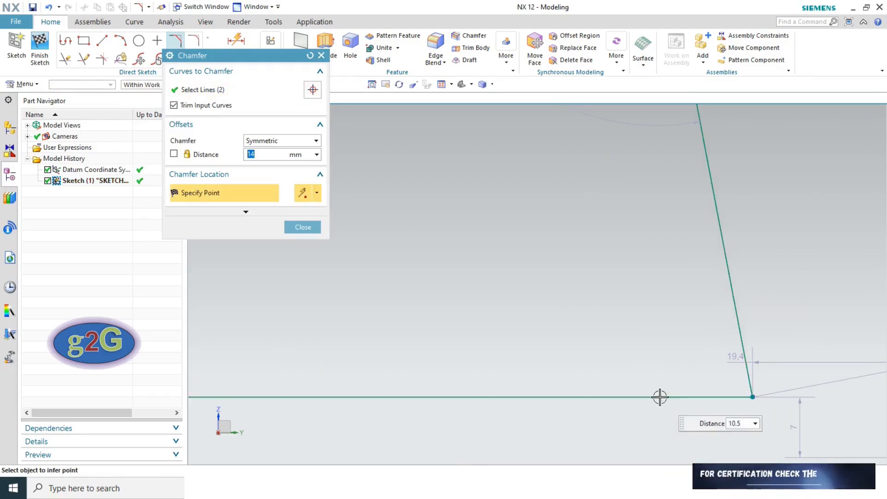
pyautogui.click(689, 370)
pyautogui.click(303, 227)
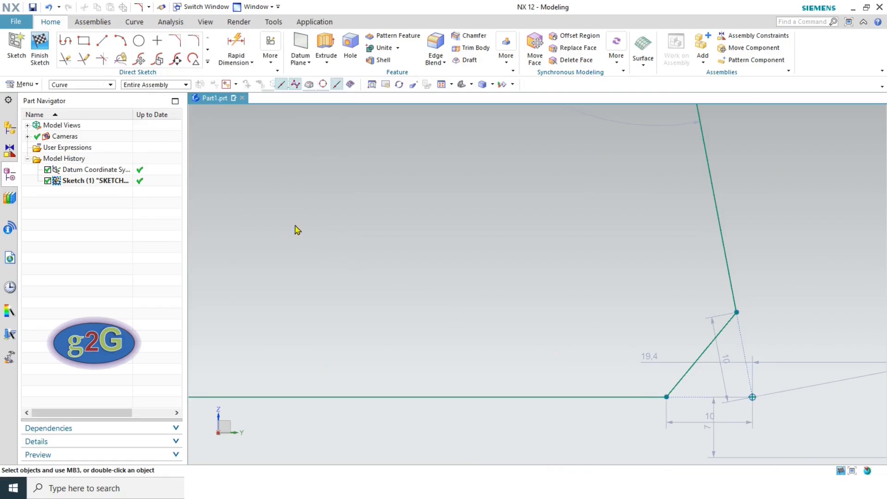
# - Resize that chamfer to a 5 mm distance with Resize Chamfer Curve
pyautogui.click(208, 62)
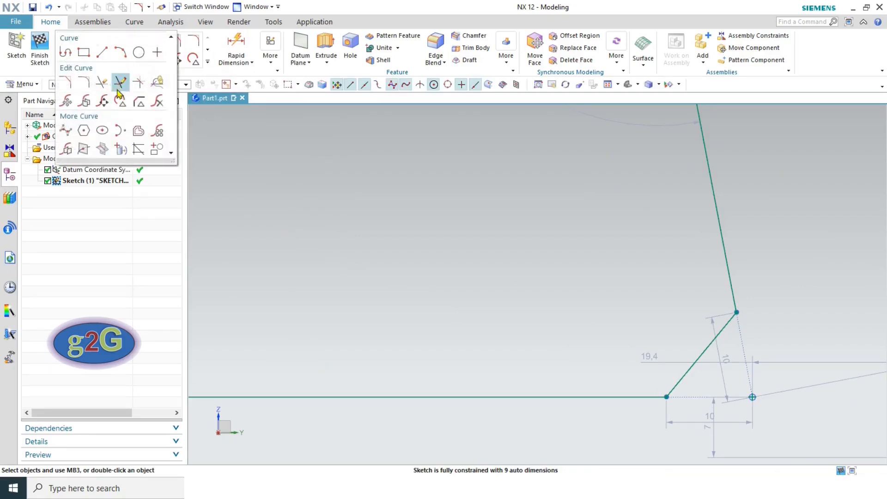
pyautogui.click(139, 102)
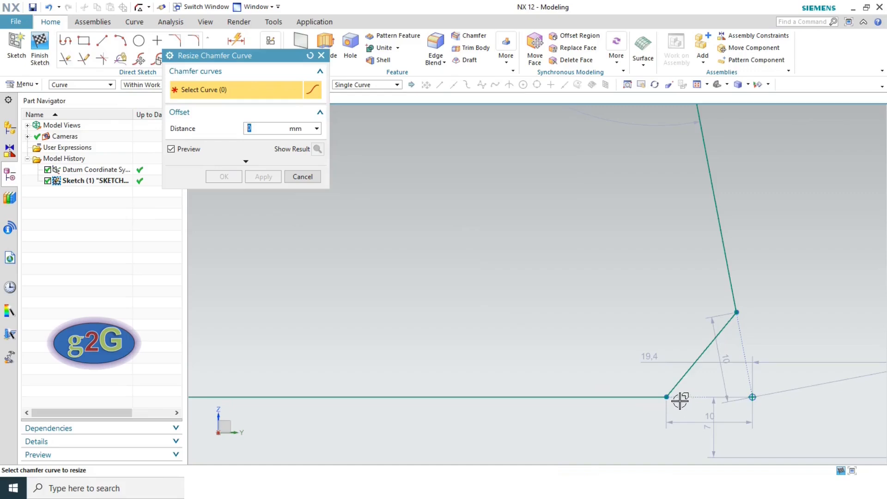
pyautogui.click(683, 380)
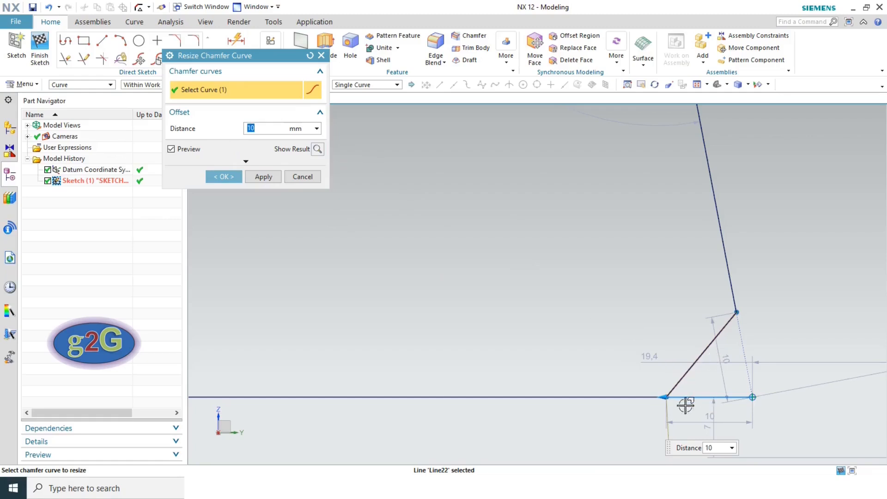
pyautogui.moveTo(665, 397); pyautogui.dragTo(578, 392)
pyautogui.doubleClick(257, 129)
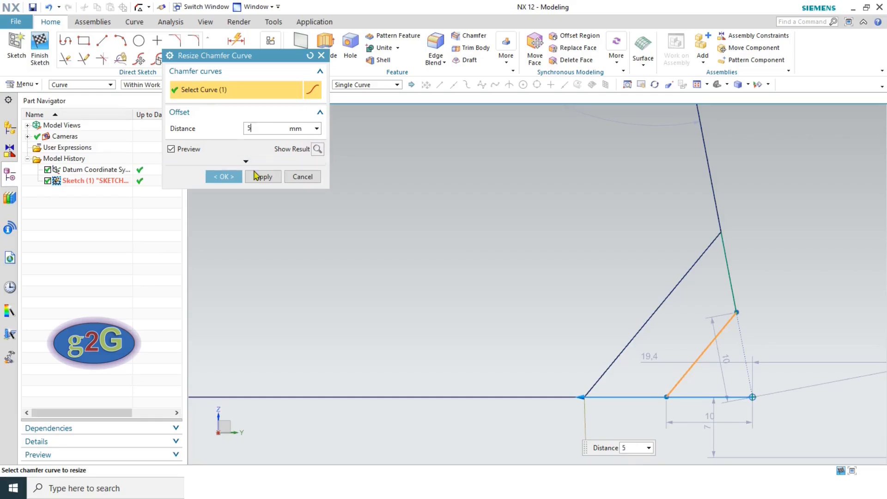
pyautogui.click(231, 177)
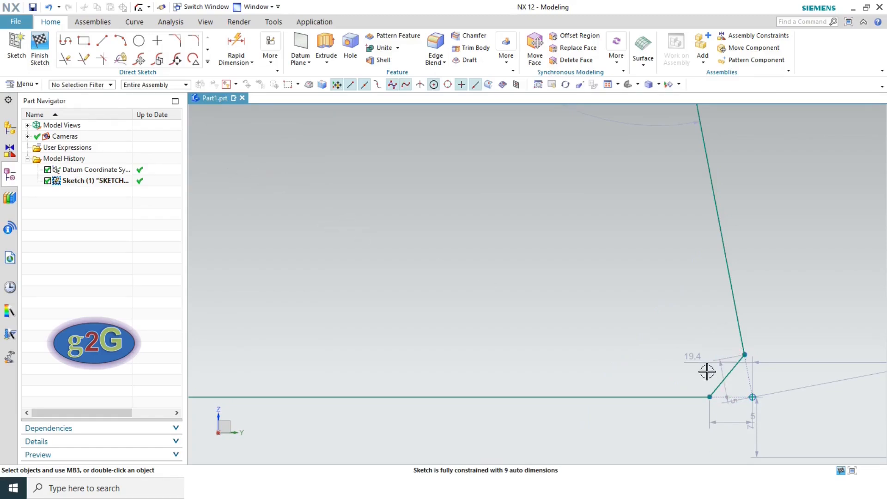
pyautogui.click(209, 62)
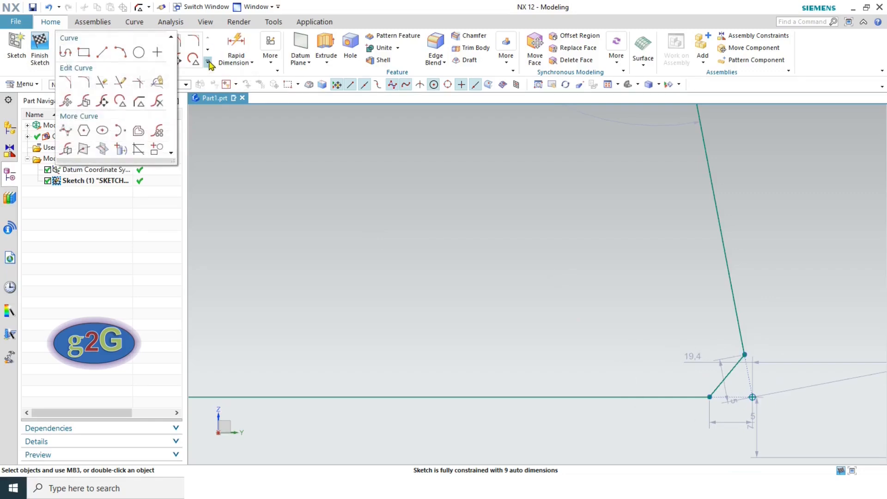
# - Delete the R12 fillet arc at the bottom-left corner, then fit the sketch in view
pyautogui.click(158, 103)
pyautogui.scroll(-3, 633, 266)
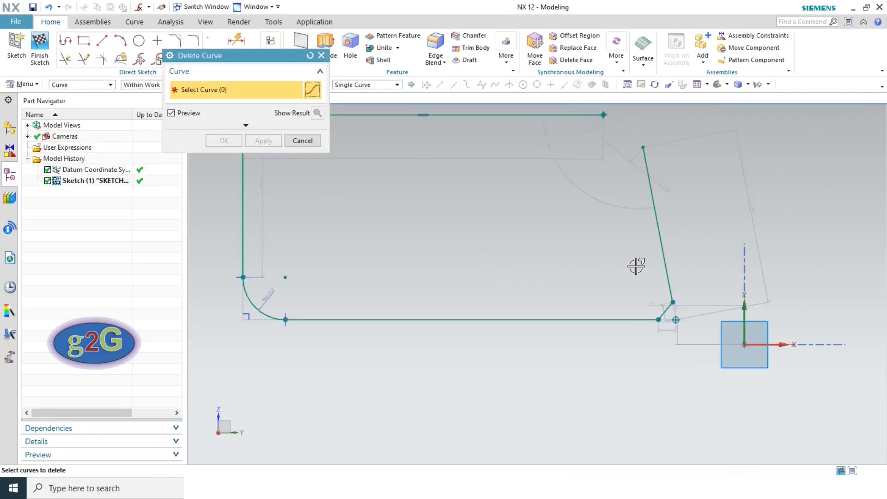
pyautogui.scroll(-2, 638, 263)
pyautogui.scroll(5, 366, 272)
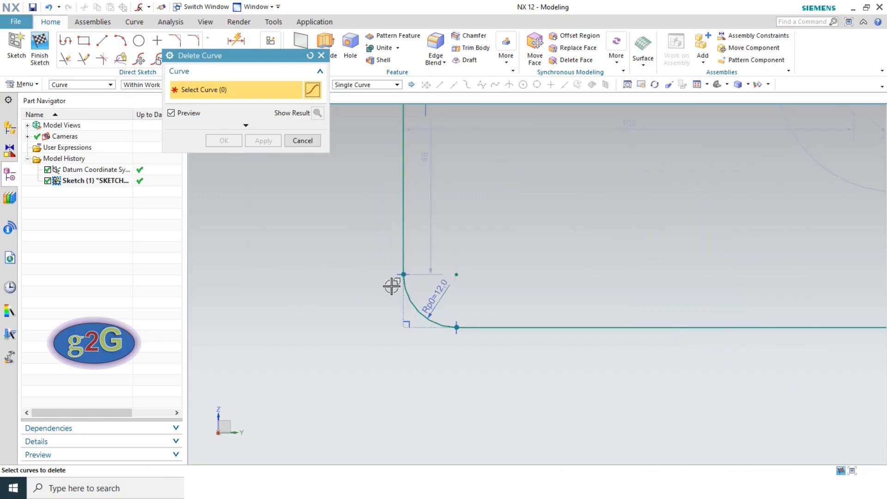
pyautogui.click(408, 298)
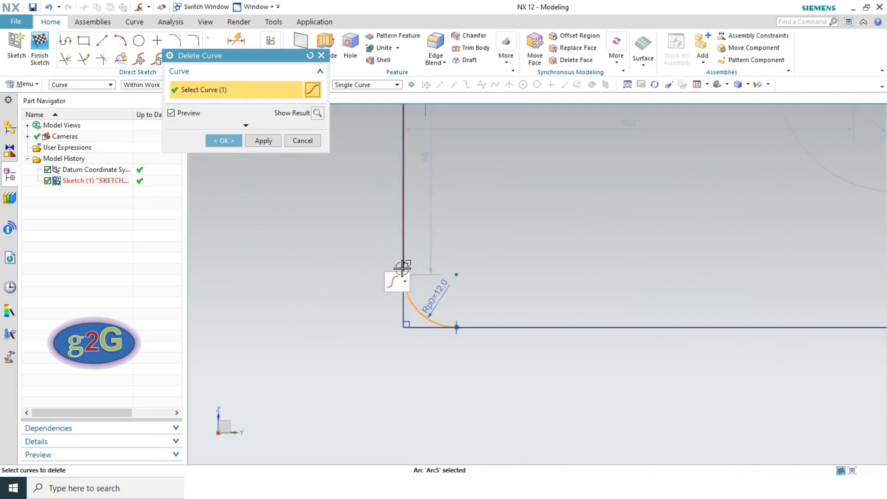
pyautogui.click(225, 141)
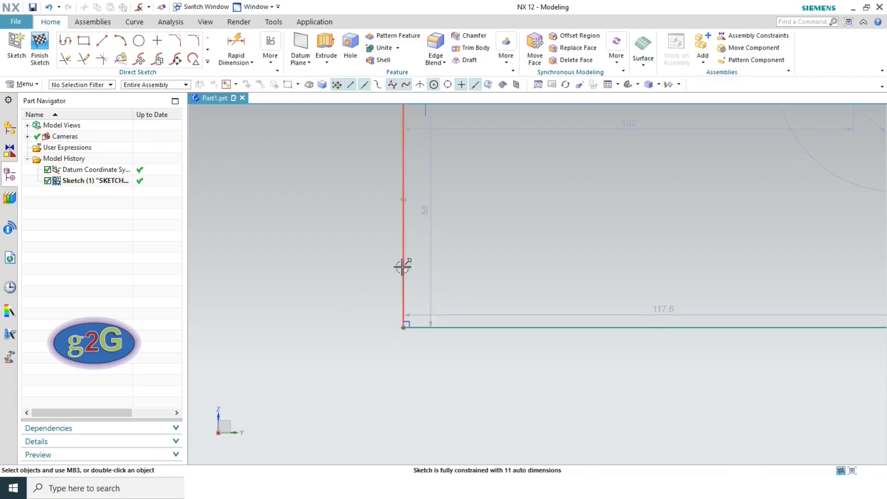
pyautogui.click(607, 85)
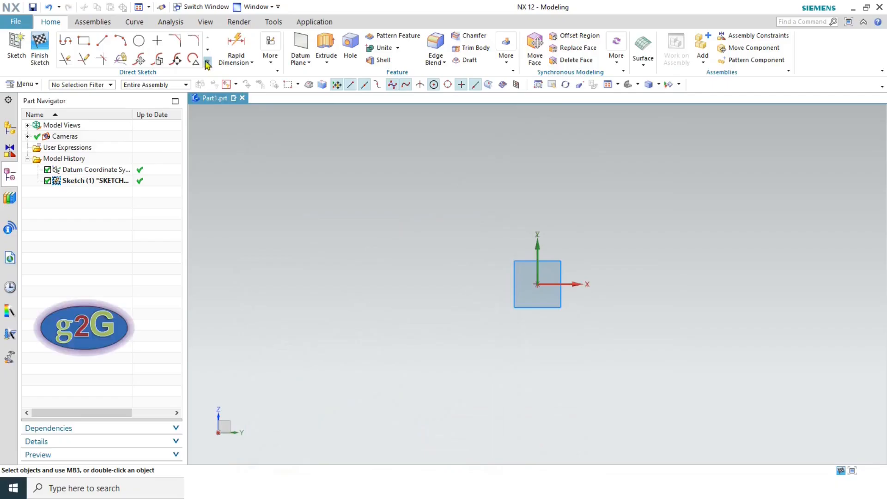
# - Expand the Direct Sketch curve gallery to list all sketch curve tools
pyautogui.click(208, 62)
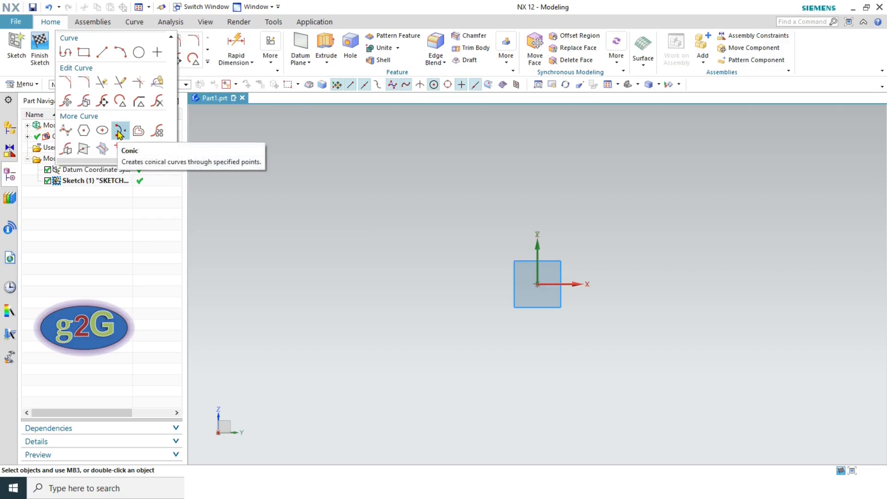
# - Draw a five-point Through Points studio spline, then undo it with Ctrl+Z
pyautogui.click(65, 131)
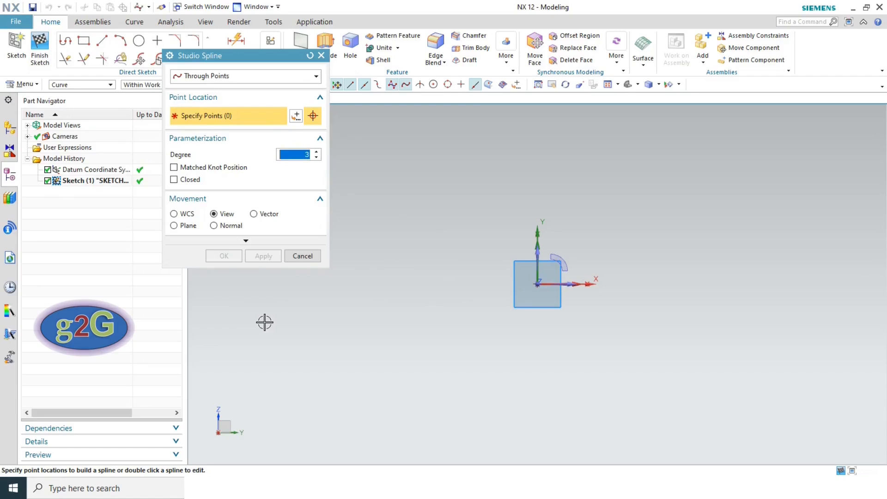
pyautogui.click(264, 323)
pyautogui.click(377, 245)
pyautogui.click(462, 363)
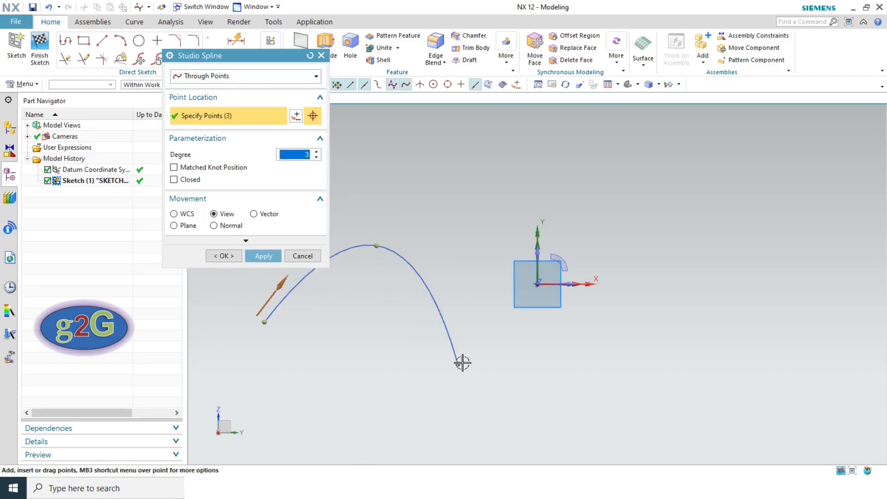
pyautogui.click(615, 276)
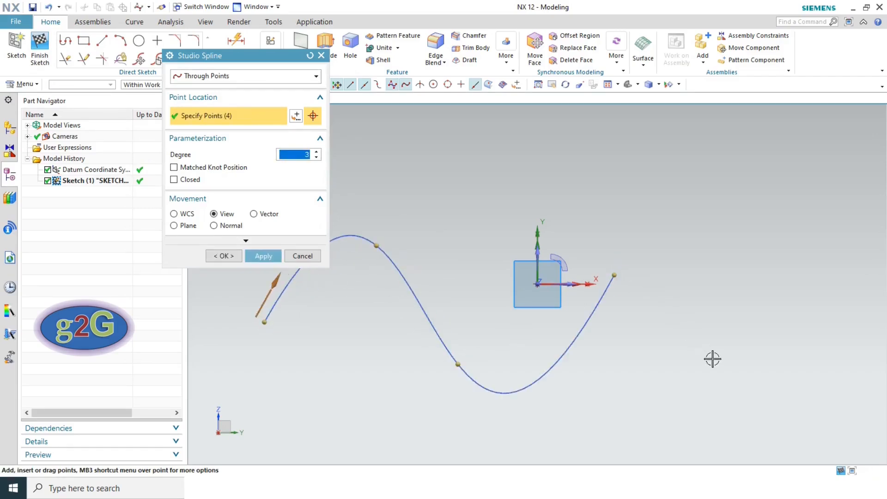
pyautogui.click(734, 374)
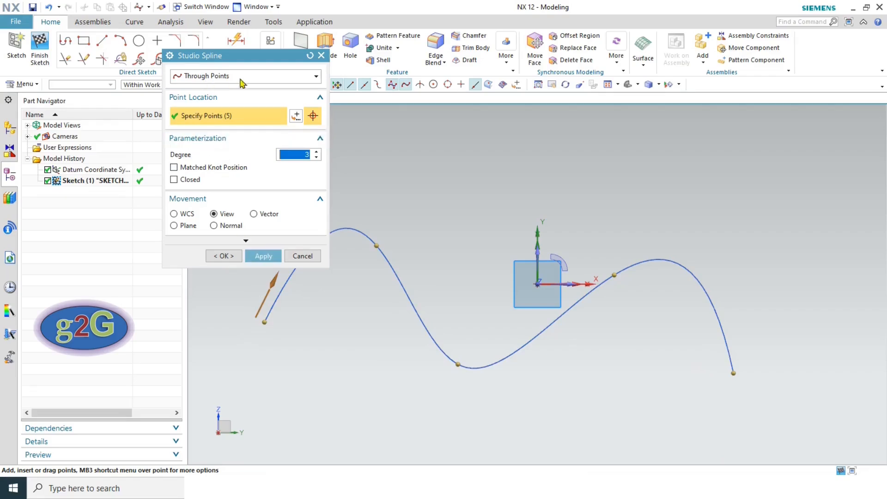
pyautogui.click(262, 258)
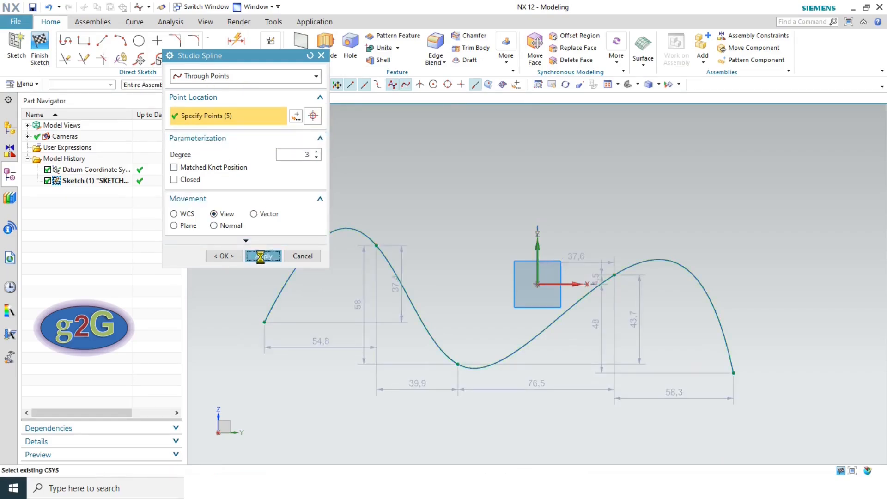
pyautogui.click(303, 262)
pyautogui.hotkey('ctrl', 'z')
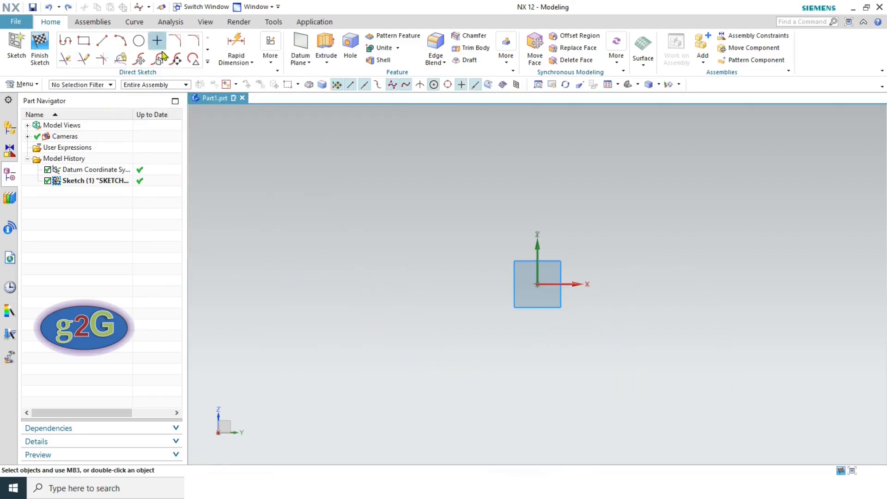
pyautogui.click(207, 64)
pyautogui.click(69, 129)
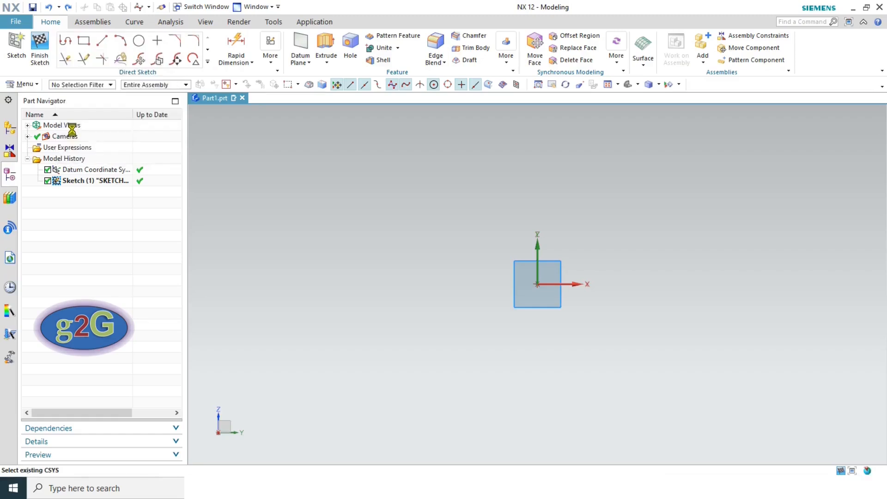
pyautogui.click(212, 76)
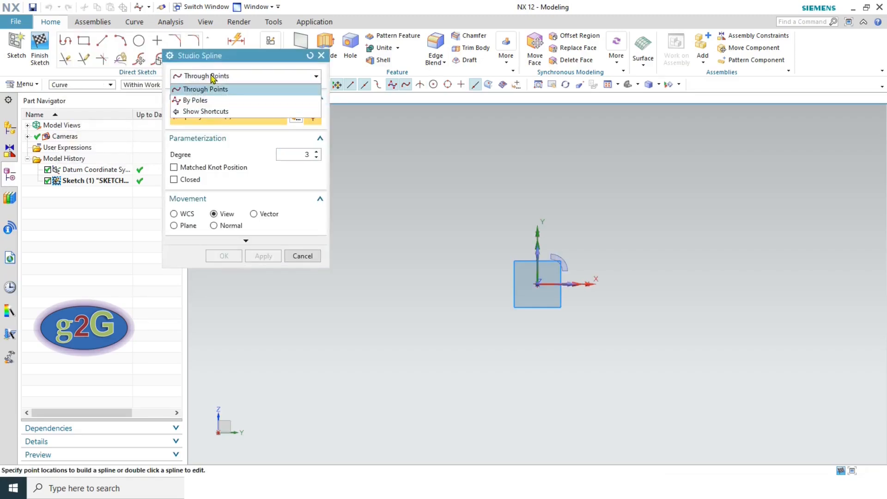
pyautogui.click(198, 100)
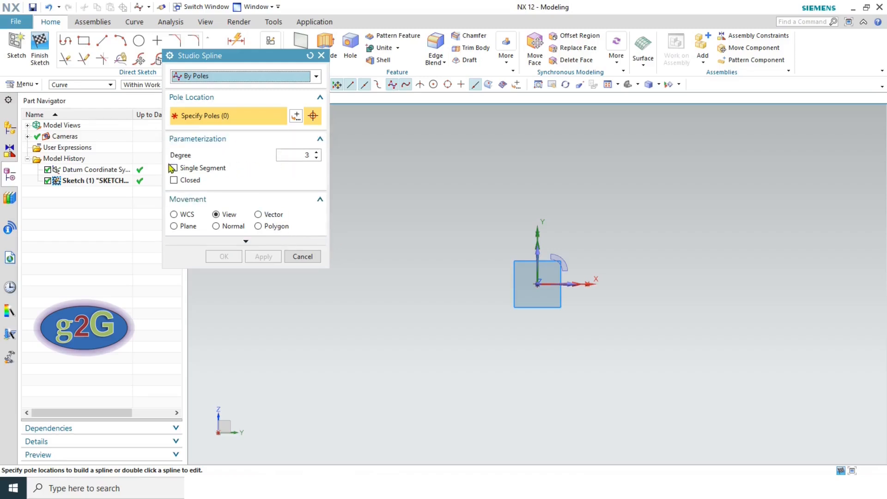
pyautogui.click(317, 157)
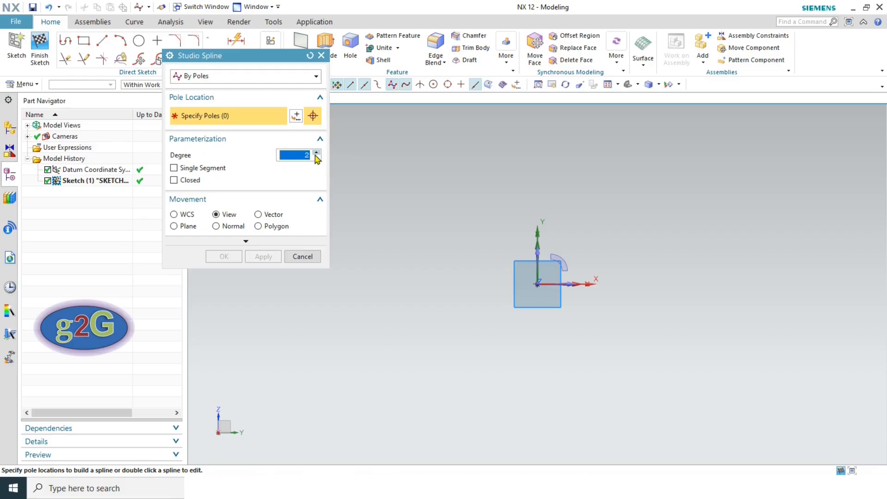
pyautogui.click(279, 295)
pyautogui.click(392, 206)
pyautogui.click(479, 331)
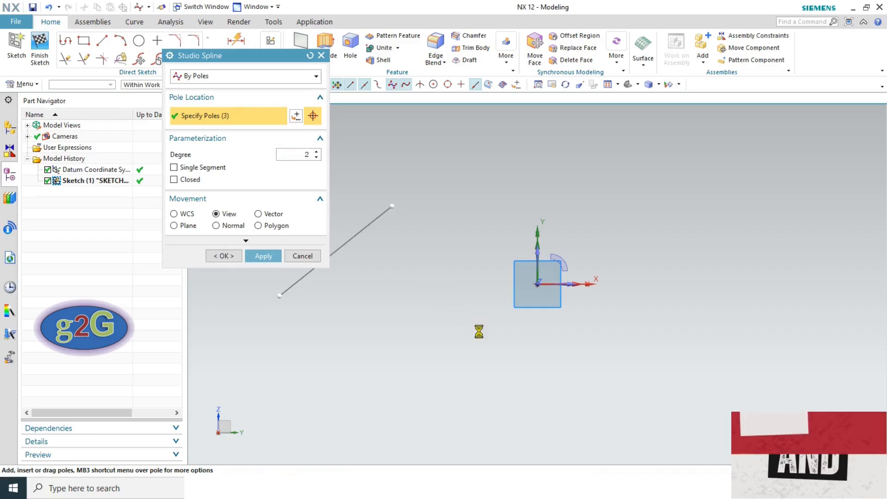
pyautogui.click(589, 226)
pyautogui.click(665, 329)
pyautogui.click(749, 234)
pyautogui.click(812, 325)
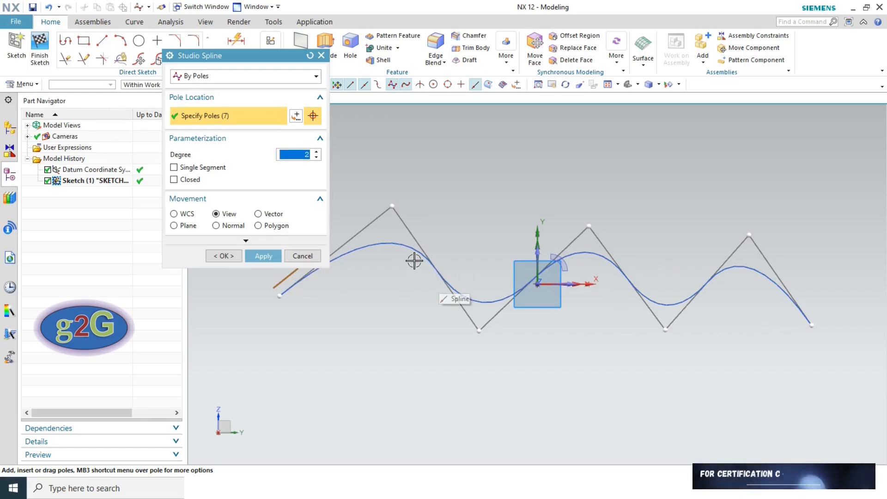
pyautogui.click(223, 255)
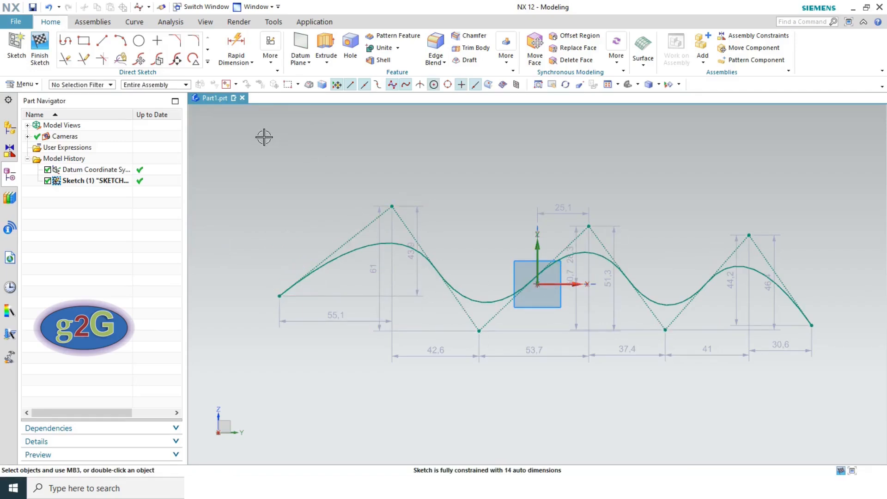
pyautogui.click(48, 8)
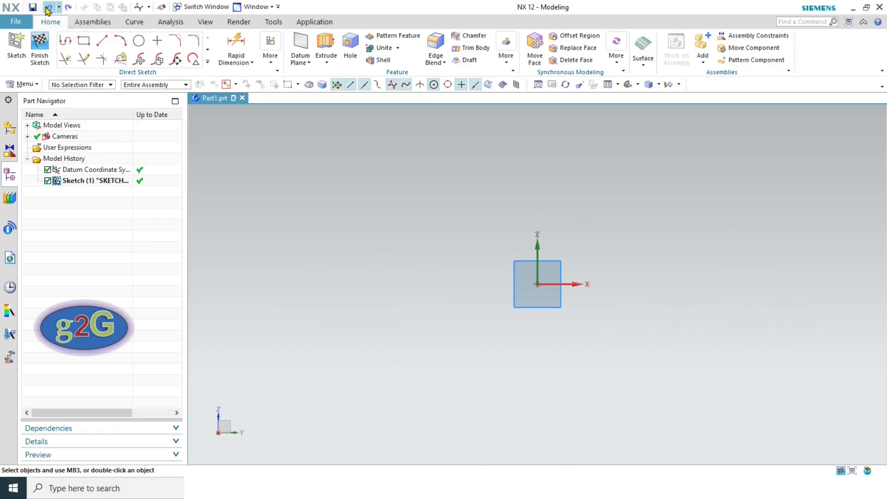
pyautogui.click(208, 62)
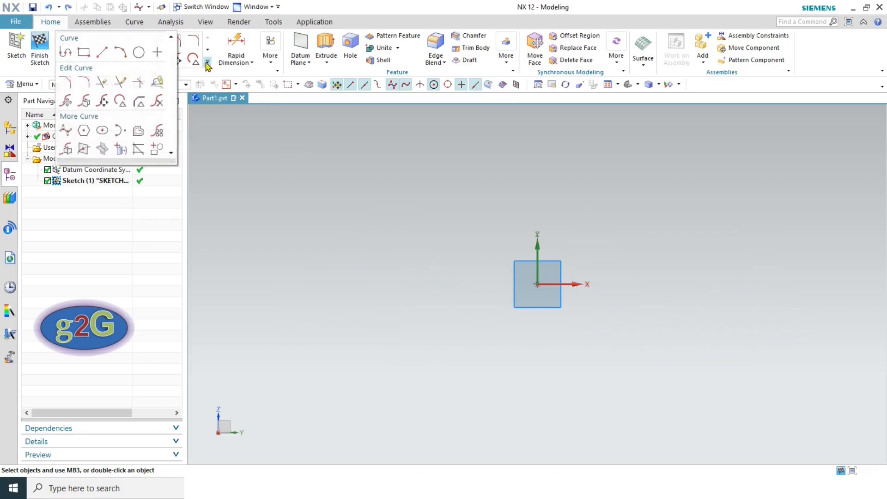
pyautogui.click(84, 134)
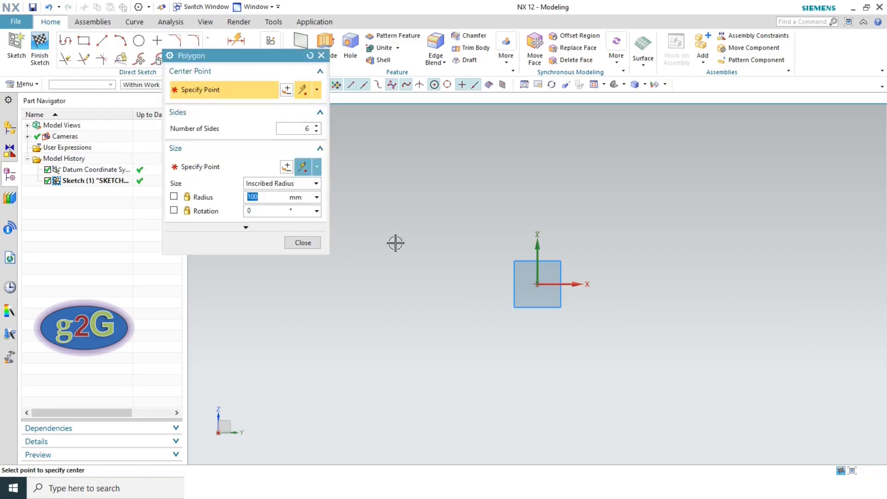
pyautogui.click(537, 285)
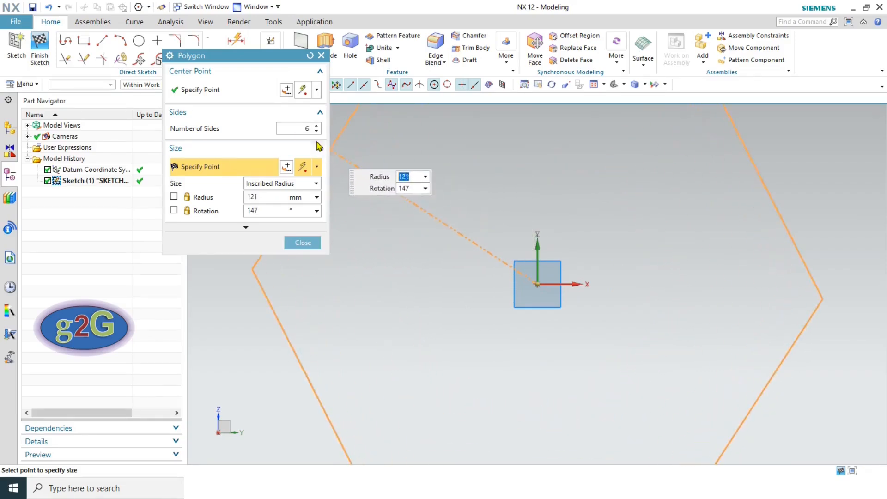
pyautogui.doubleClick(309, 128)
pyautogui.write('8')
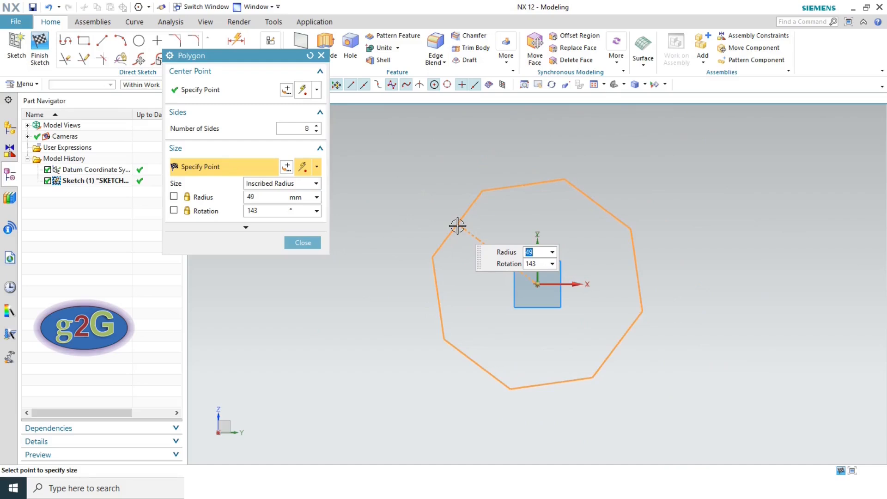
pyautogui.click(458, 225)
pyautogui.click(303, 243)
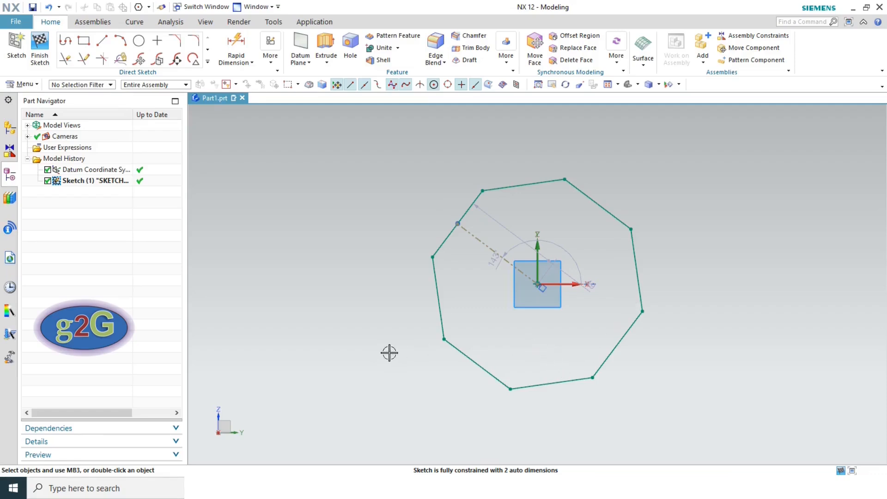
pyautogui.click(49, 8)
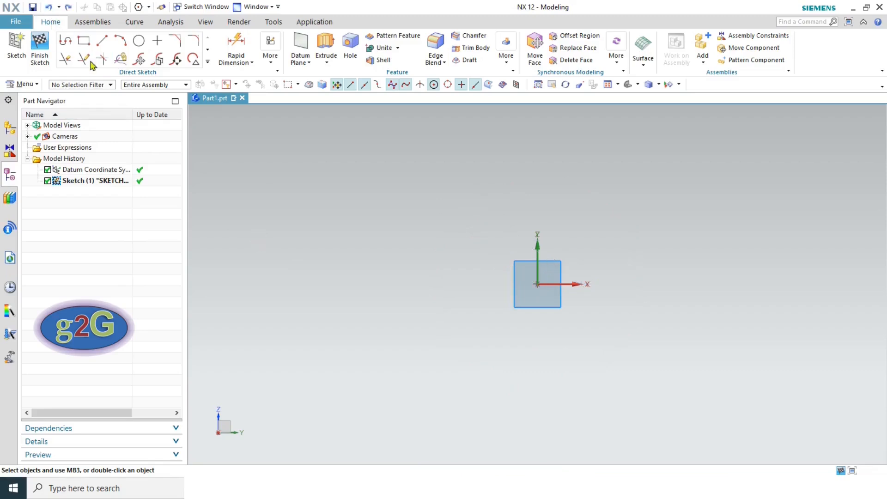
pyautogui.click(207, 62)
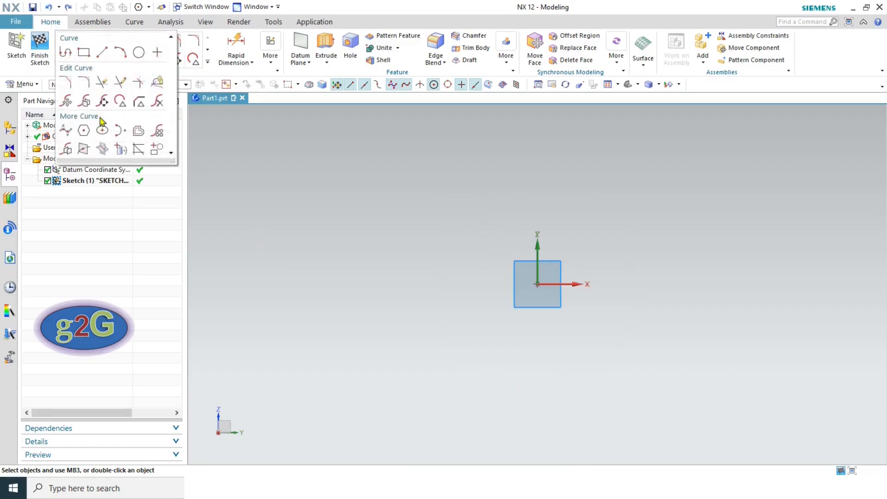
pyautogui.click(101, 132)
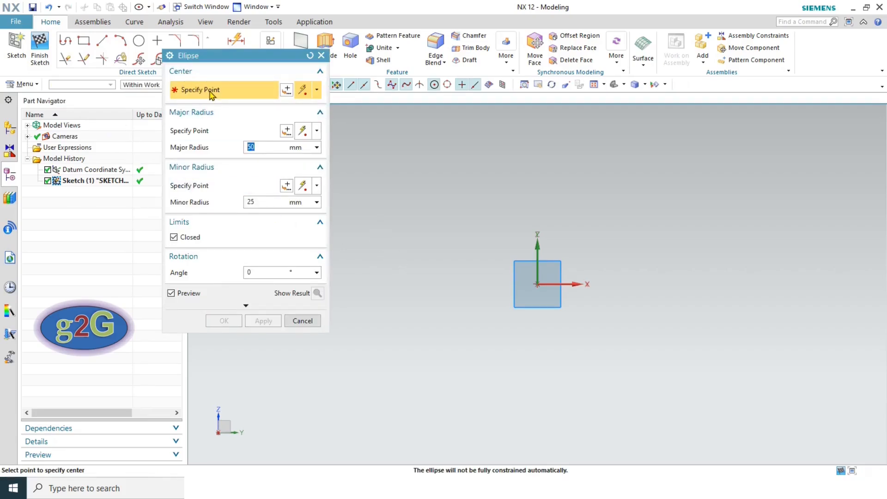
pyautogui.click(538, 284)
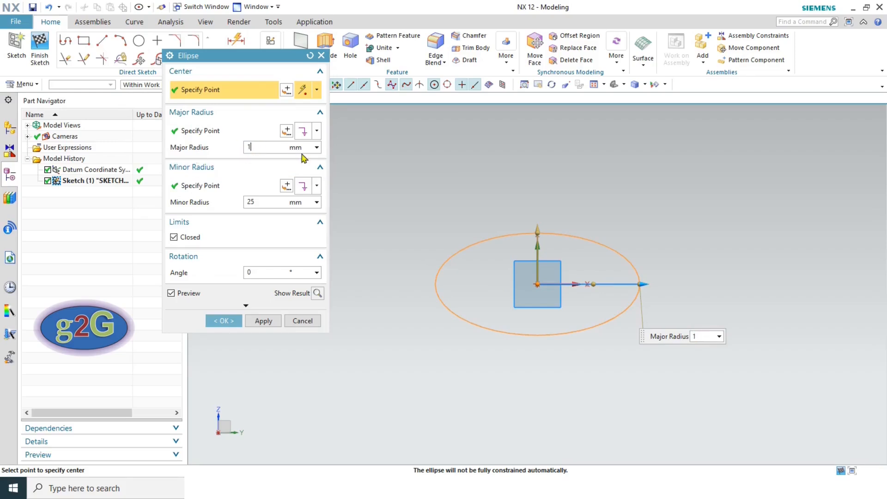
pyautogui.click(267, 203)
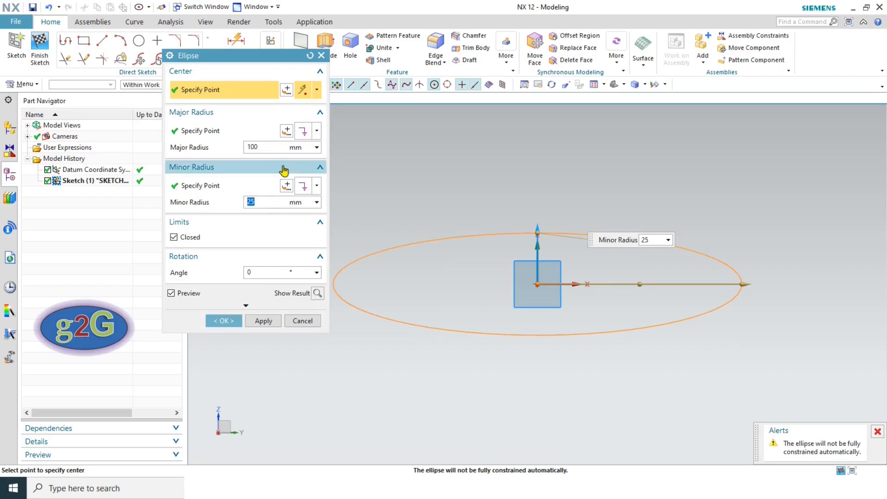
pyautogui.click(225, 321)
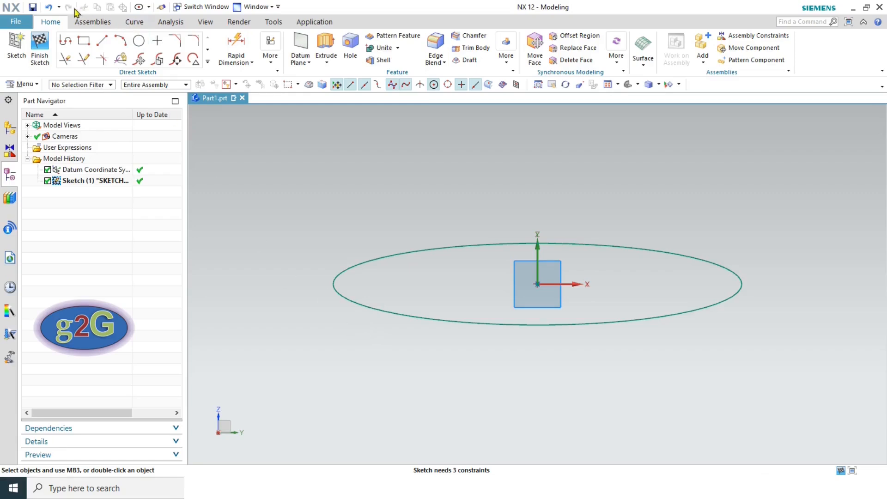
pyautogui.click(48, 7)
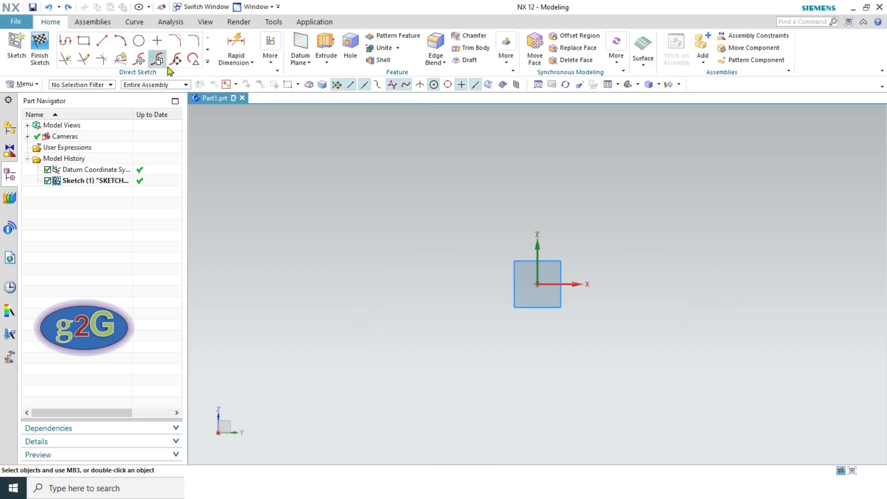
# - Create a rho 0.5 conic from a start point left of origin to an end point above
pyautogui.click(208, 63)
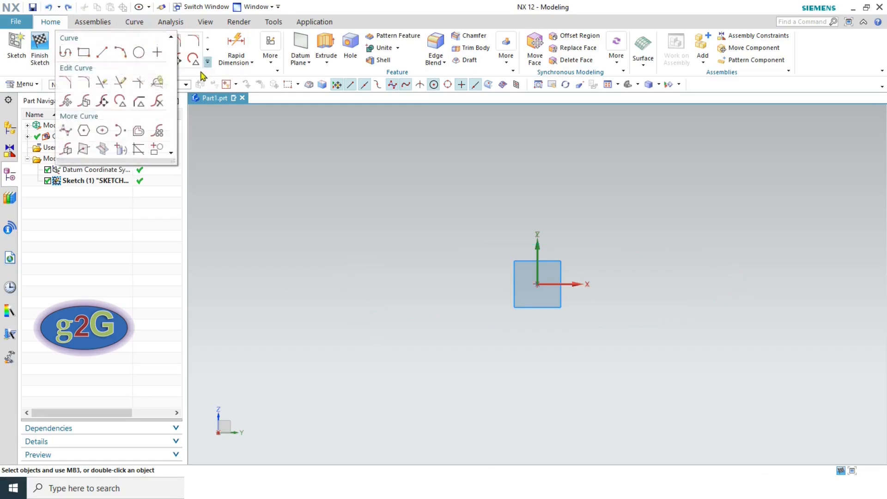
pyautogui.click(120, 133)
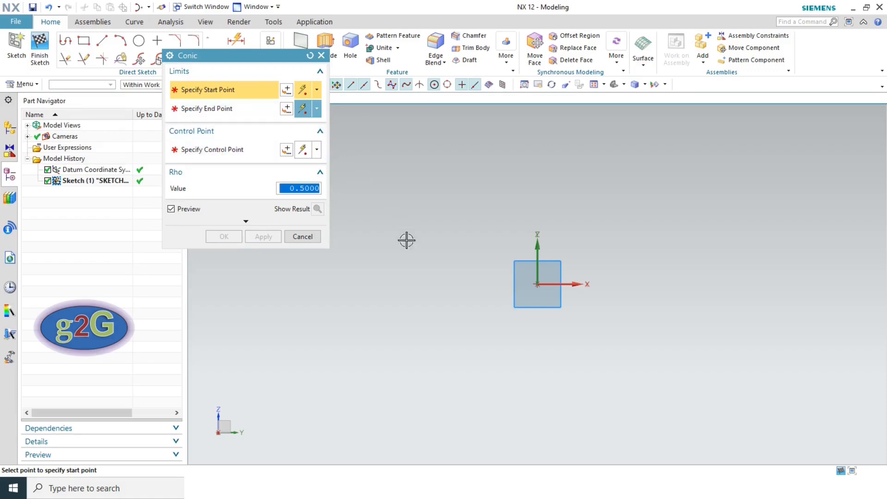
pyautogui.click(374, 248)
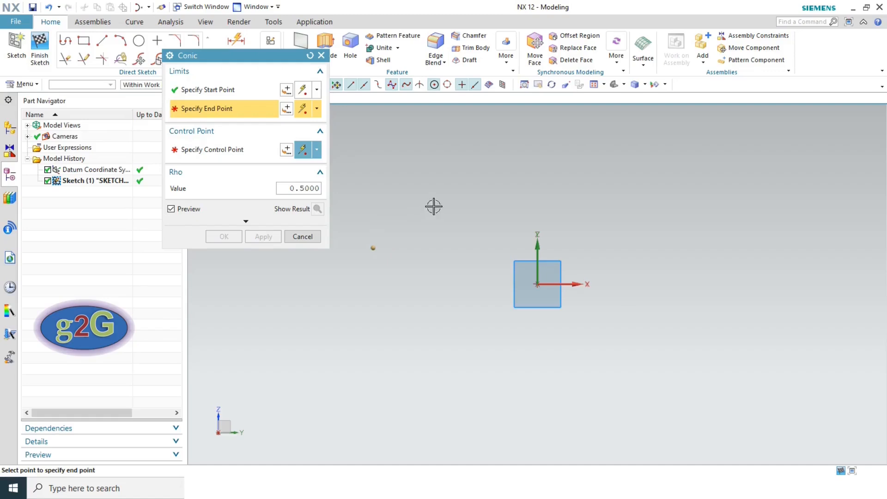
pyautogui.click(492, 187)
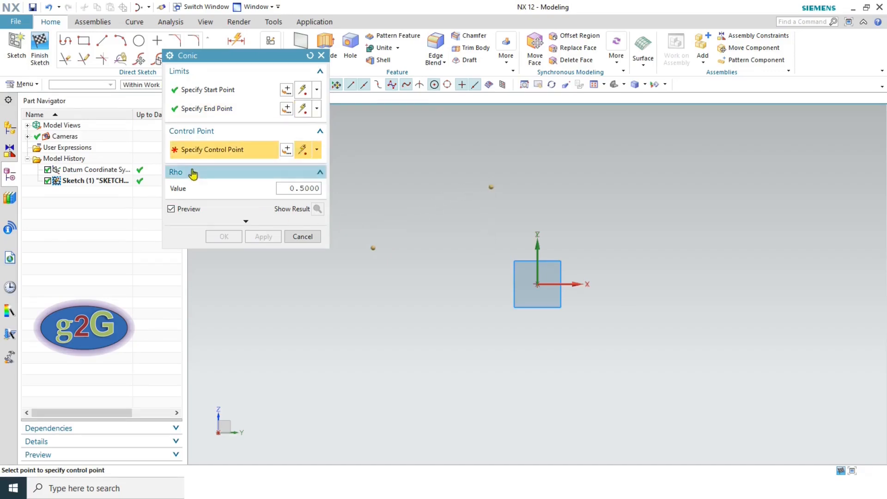
pyautogui.click(475, 272)
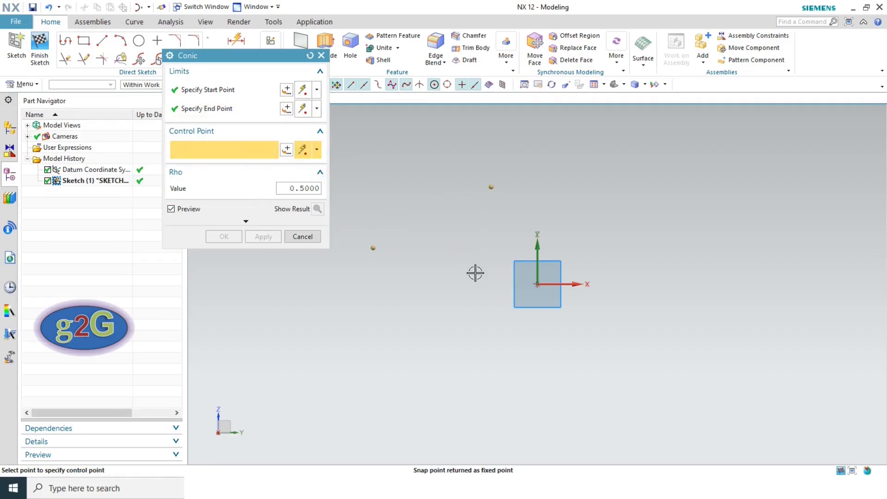
pyautogui.click(224, 236)
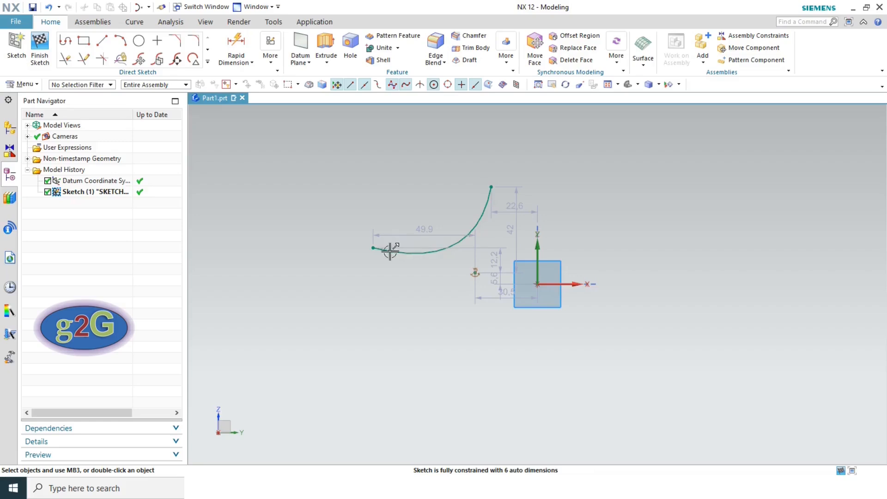
# - Drag the conic's anchor point to reshape it, then undo back to an empty sketch
pyautogui.moveTo(476, 274)
pyautogui.mouseDown()
pyautogui.moveTo(508, 323)
pyautogui.moveTo(408, 204)
pyautogui.moveTo(503, 338)
pyautogui.mouseUp()
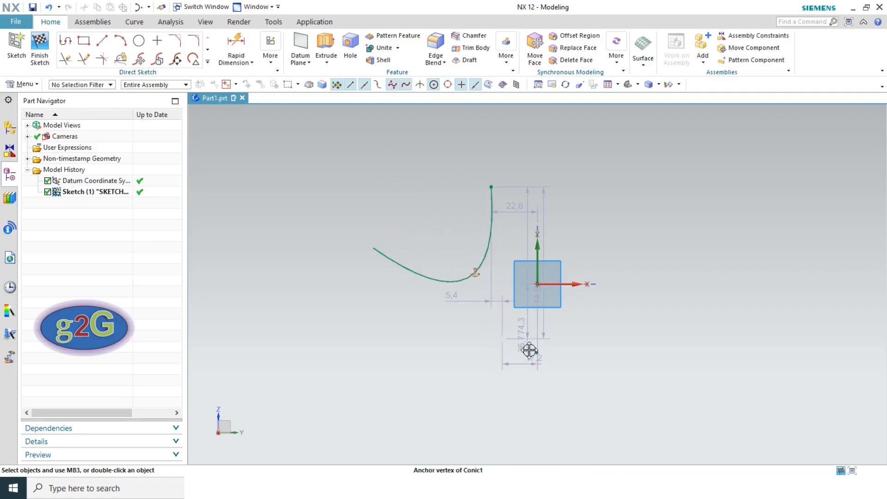
pyautogui.moveTo(486, 310); pyautogui.dragTo(475, 284)
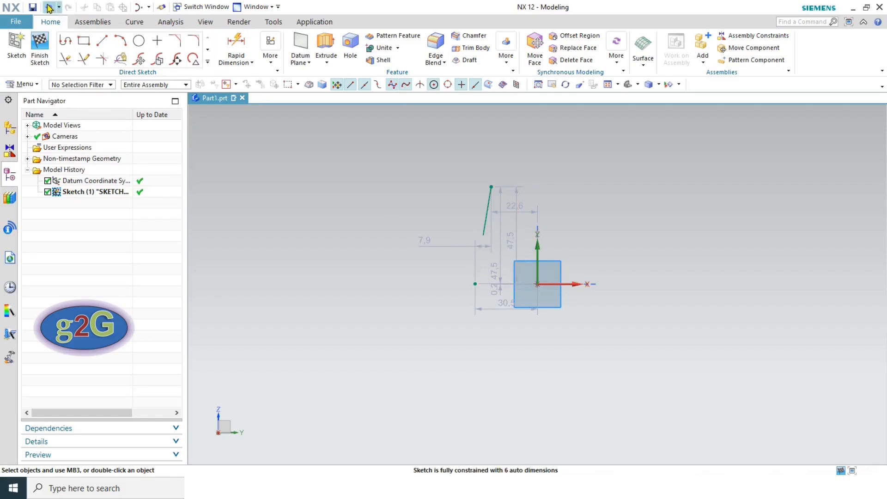
pyautogui.click(49, 8)
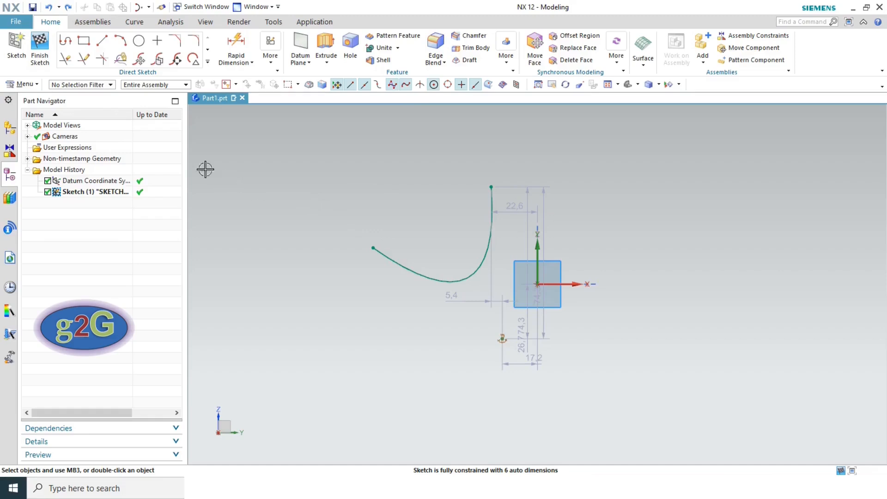
pyautogui.click(49, 8)
pyautogui.click(49, 8)
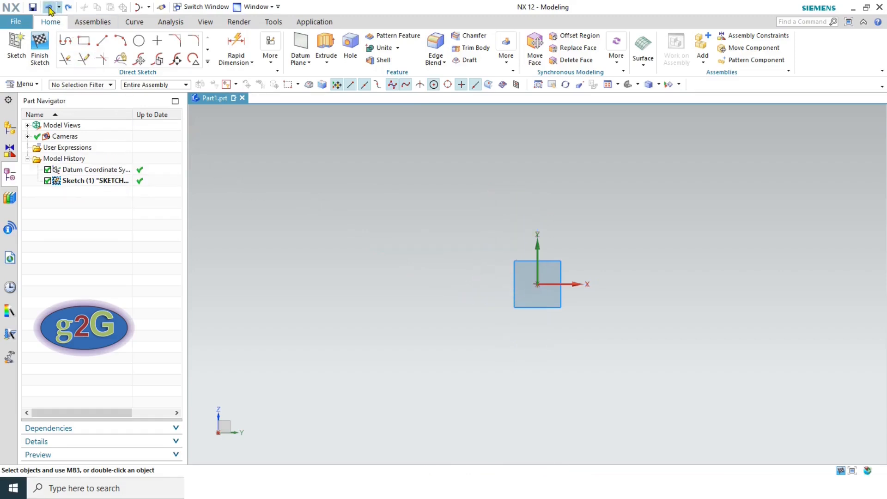
pyautogui.click(207, 62)
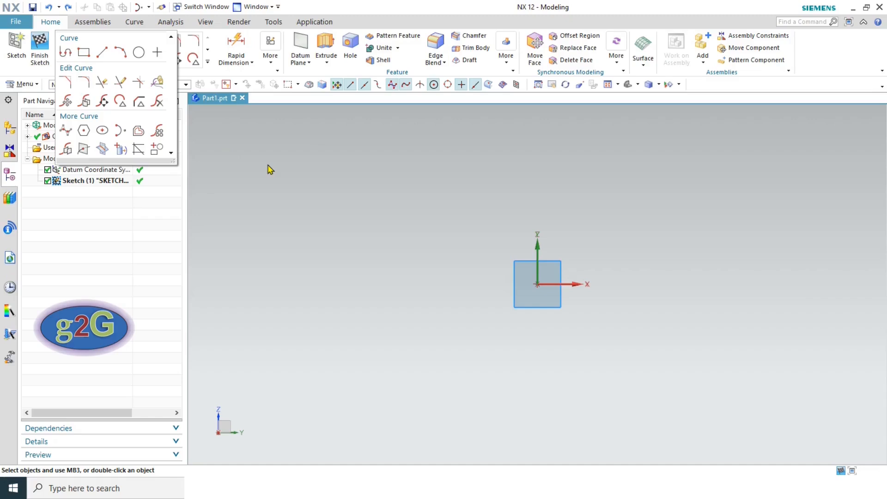
# - Use Profile to draw connected lines: 65 across the top, 59 down, 36 along the bottom
pyautogui.click(66, 51)
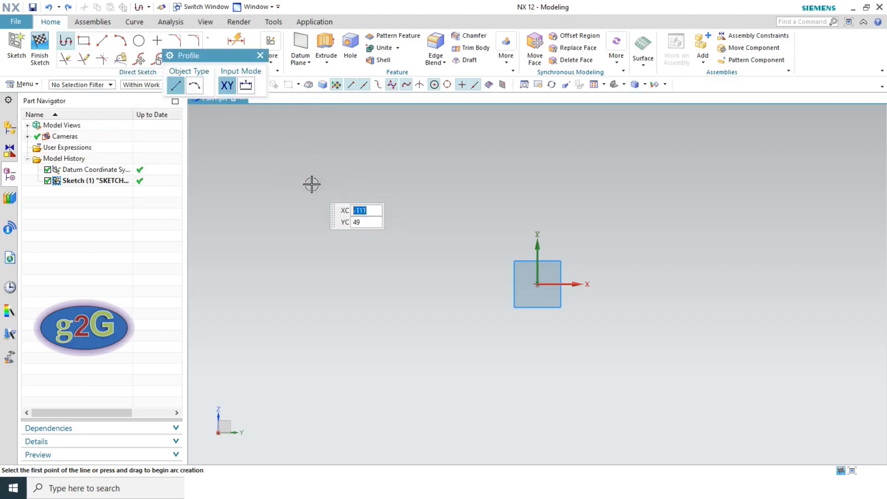
pyautogui.click(305, 183)
pyautogui.click(433, 184)
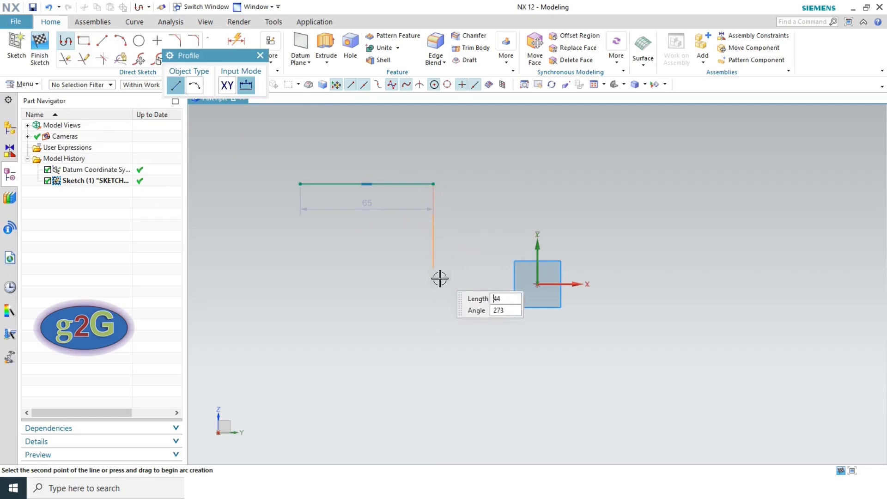
pyautogui.click(434, 304)
pyautogui.click(507, 304)
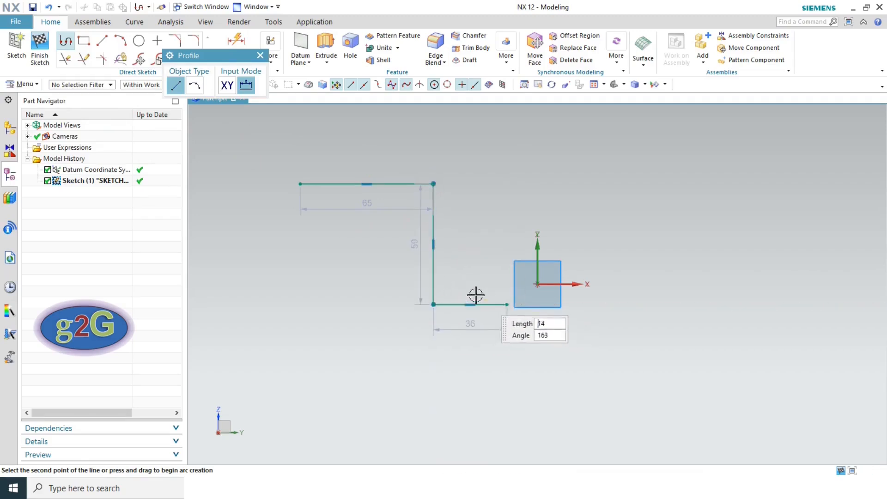
pyautogui.press('Escape')
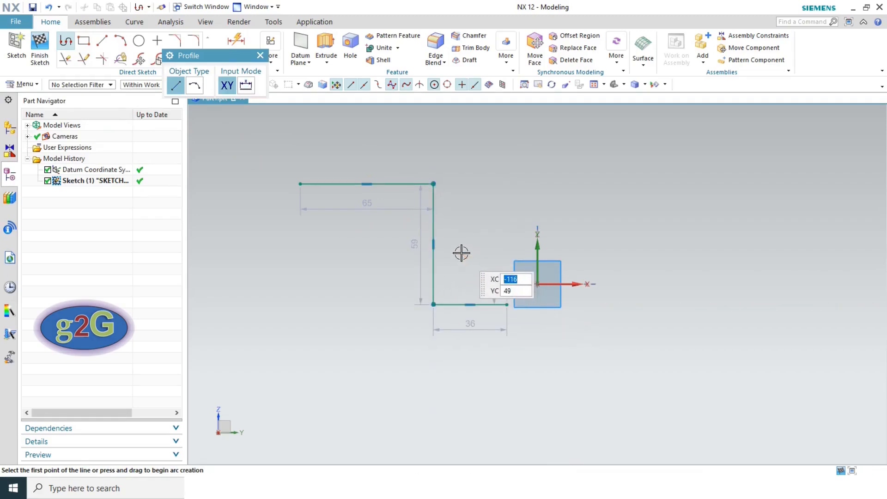
pyautogui.press('Escape')
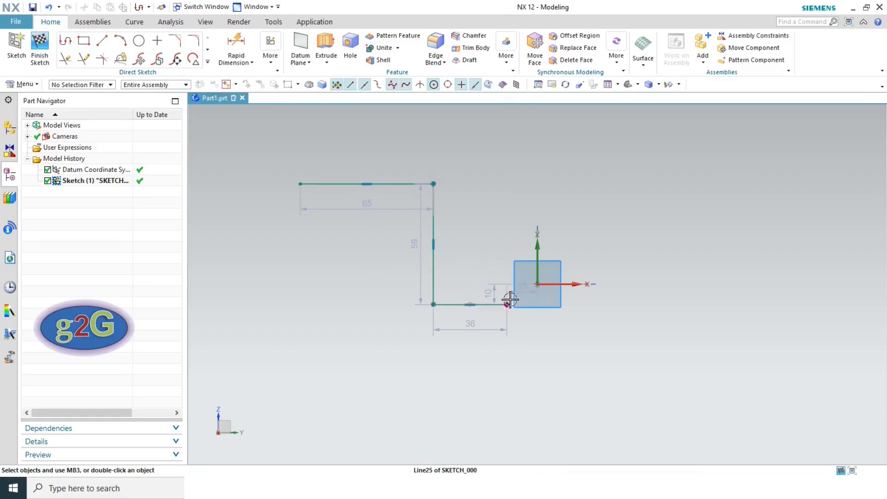
pyautogui.click(208, 61)
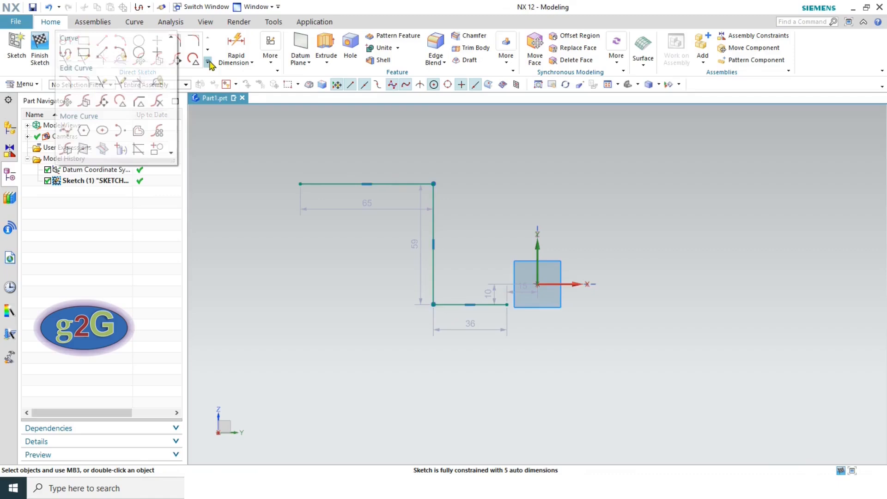
pyautogui.click(138, 131)
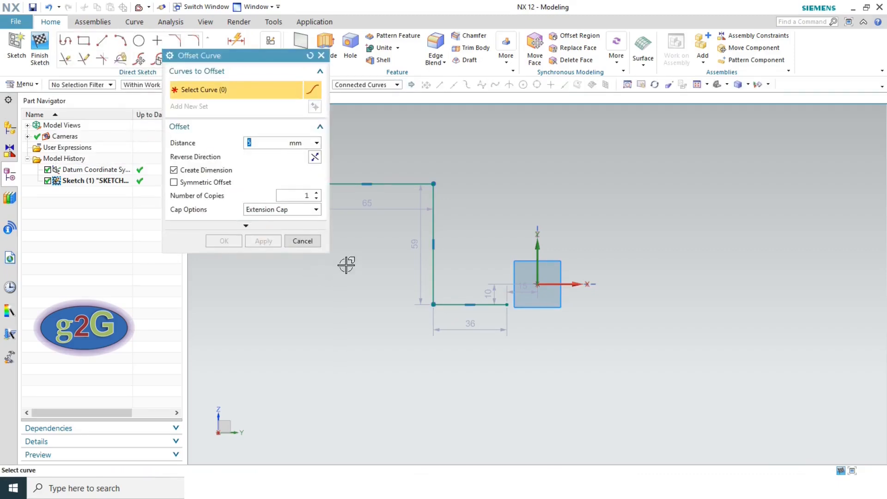
pyautogui.click(402, 184)
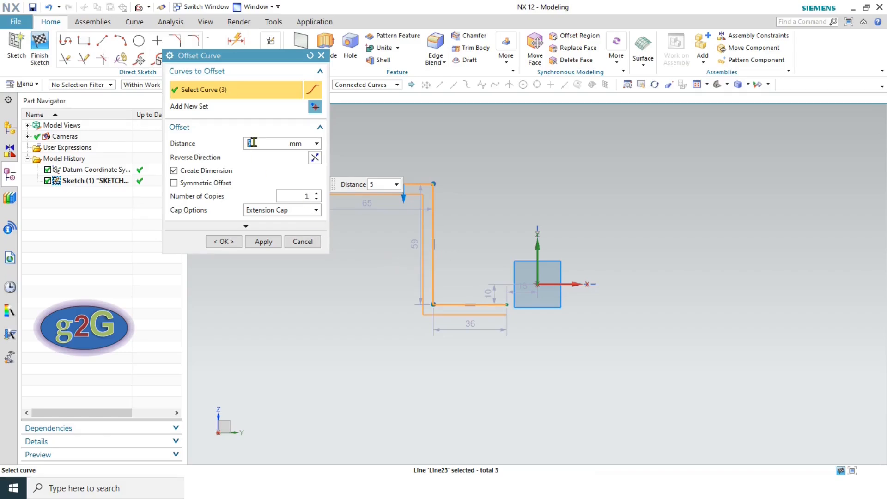
pyautogui.scroll(1, 429, 233)
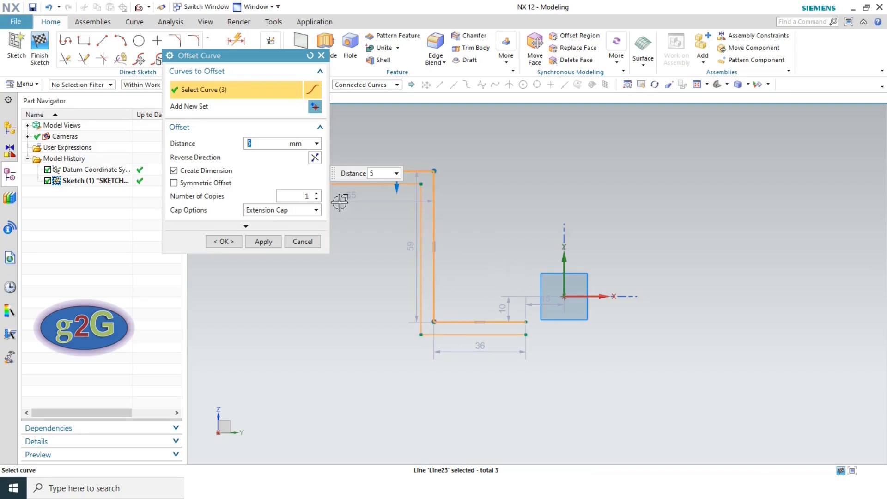
pyautogui.scroll(-3, 487, 206)
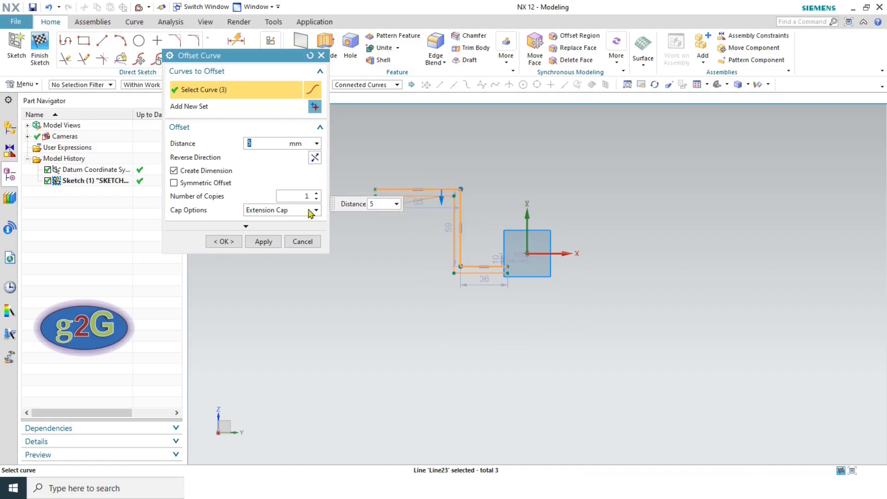
pyautogui.click(179, 185)
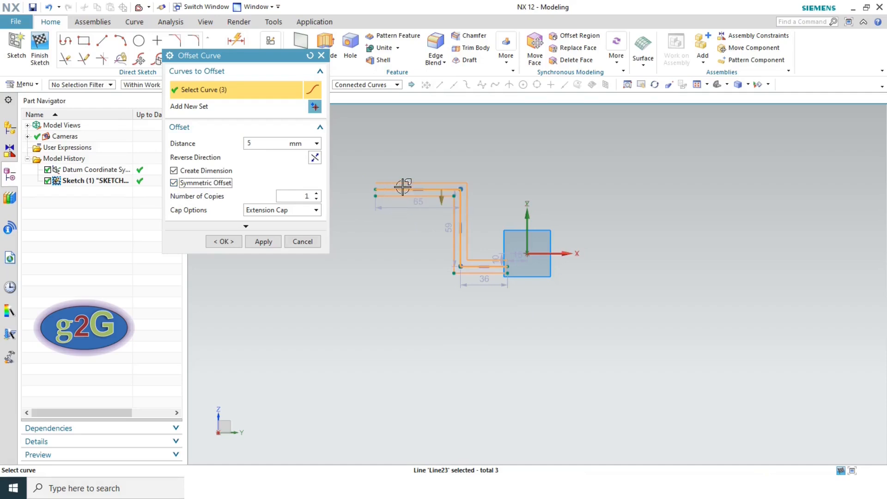
pyautogui.scroll(2, 490, 207)
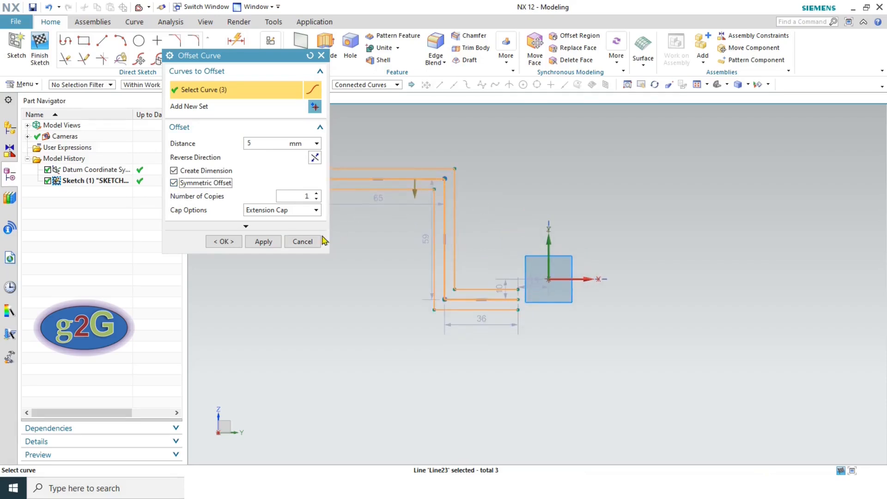
pyautogui.click(224, 241)
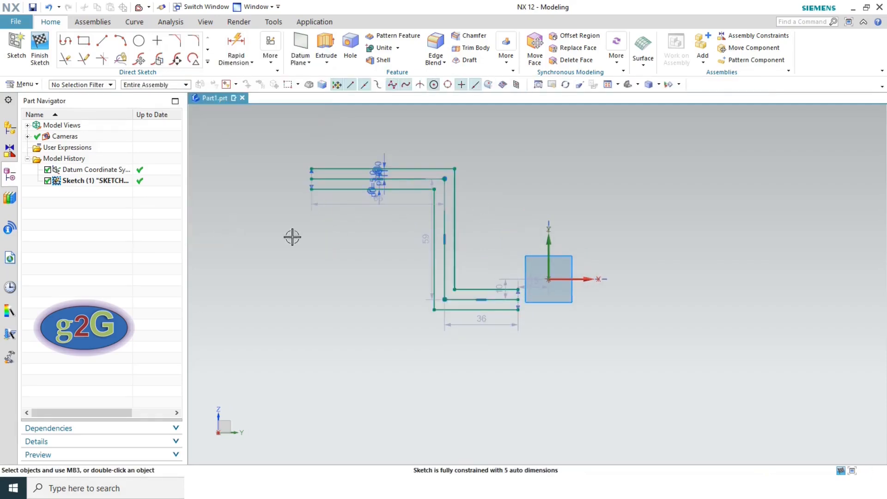
pyautogui.scroll(3, 418, 214)
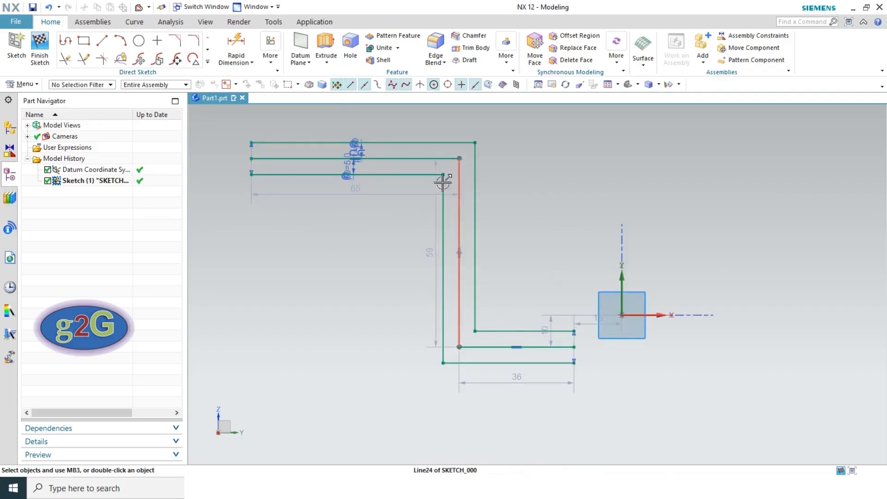
pyautogui.click(454, 160)
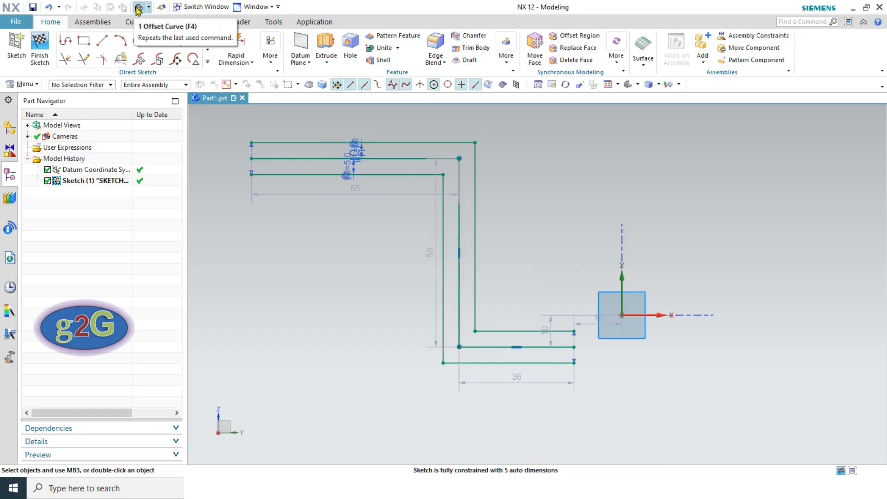
pyautogui.click(48, 8)
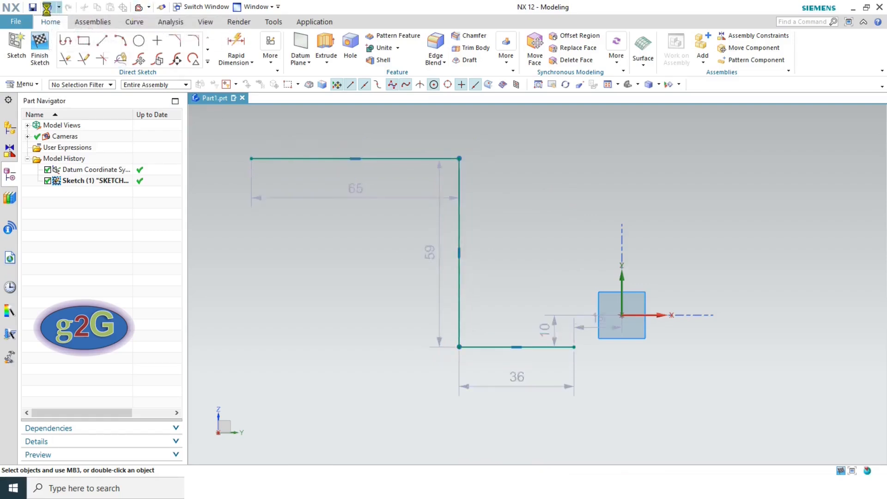
# - Apply Pattern Curve to the L-profile: Linear along sketch X axis, Count 5, Pitch 100 mm
pyautogui.click(208, 63)
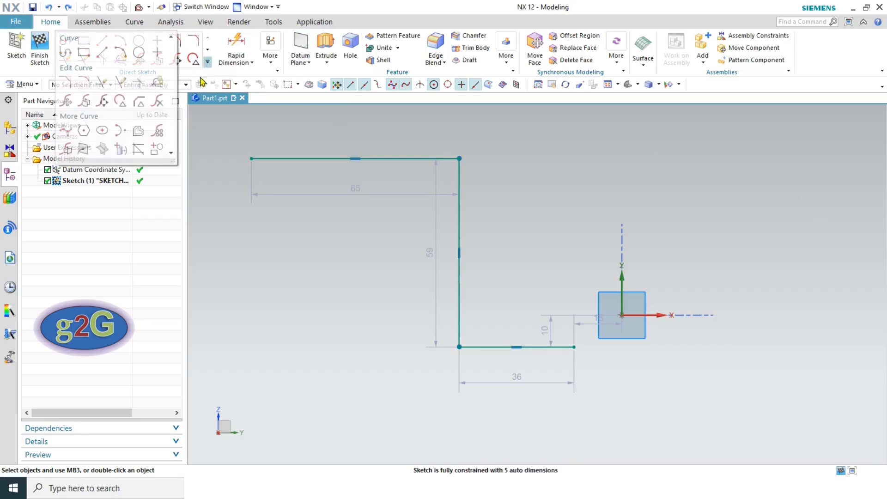
pyautogui.click(158, 131)
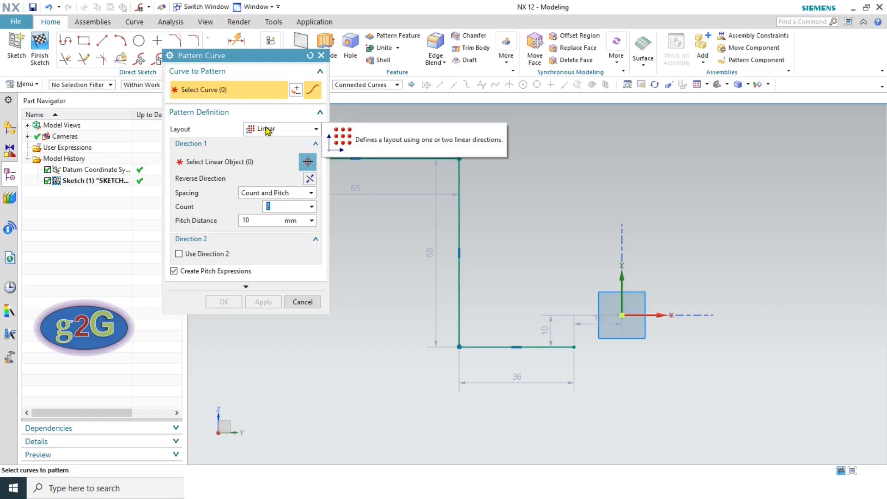
pyautogui.click(412, 159)
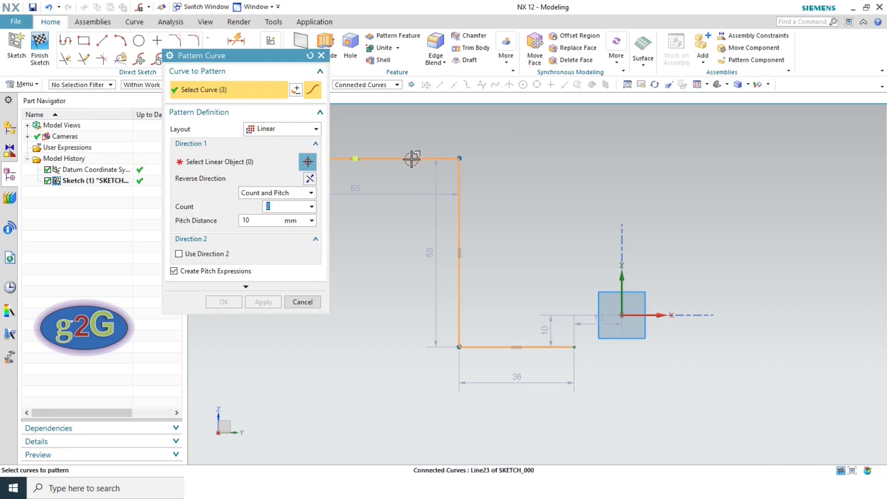
pyautogui.click(227, 163)
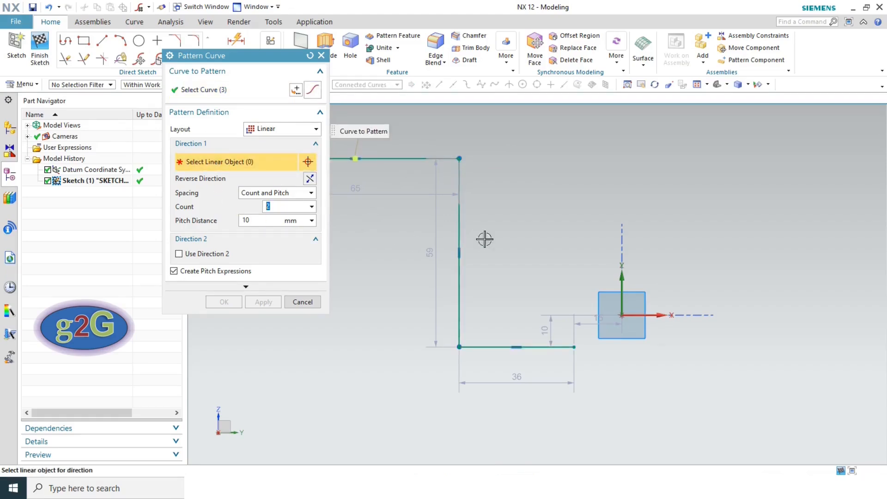
pyautogui.scroll(-2, 566, 189)
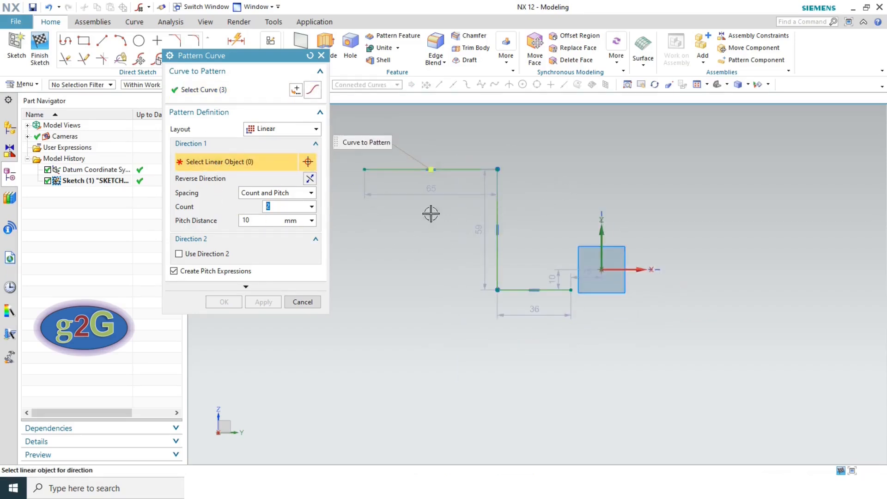
pyautogui.click(636, 270)
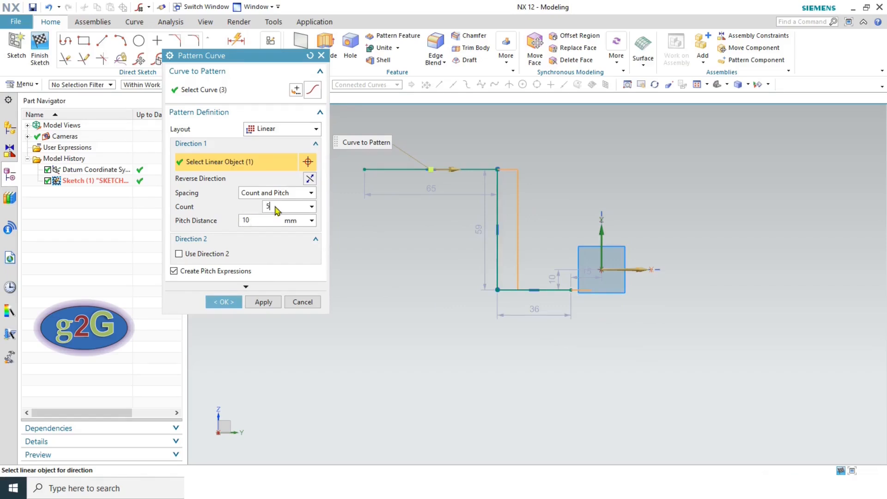
pyautogui.click(253, 219)
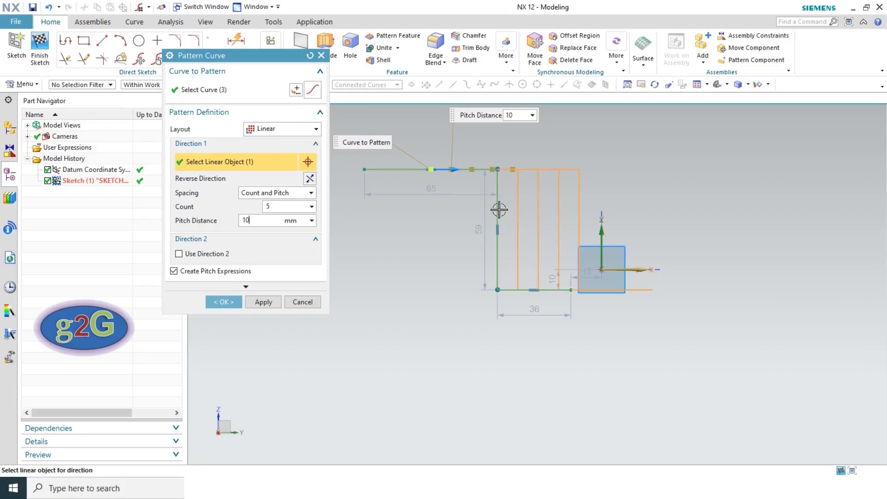
pyautogui.write('0')
pyautogui.click(274, 204)
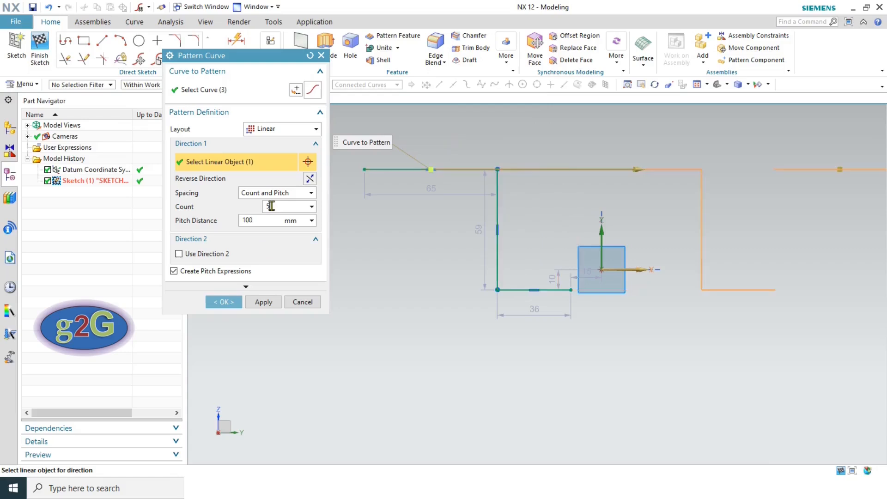
pyautogui.scroll(-3, 483, 244)
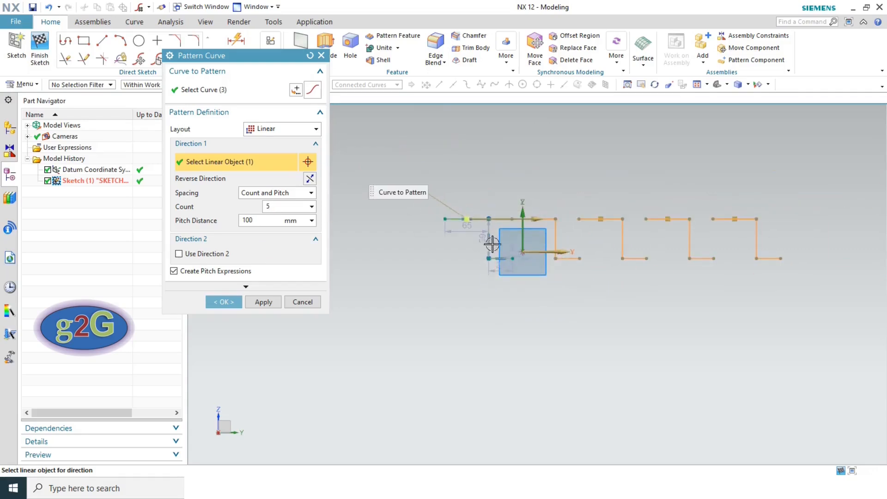
pyautogui.click(217, 305)
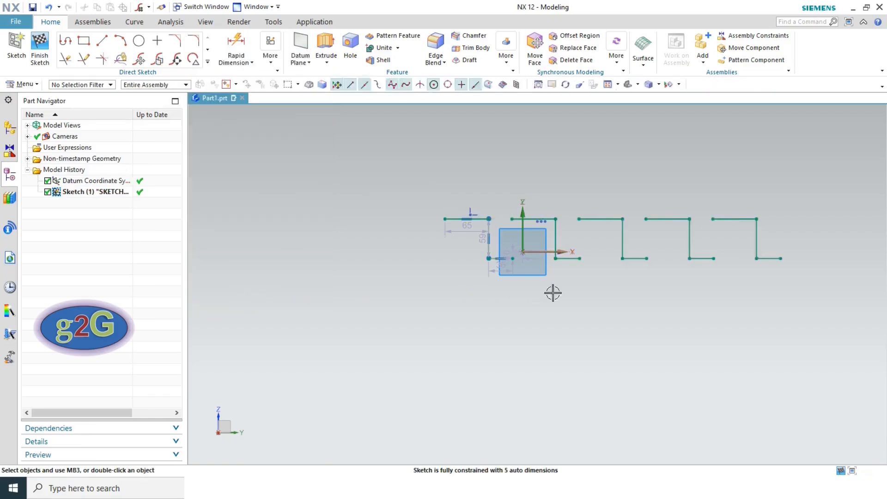
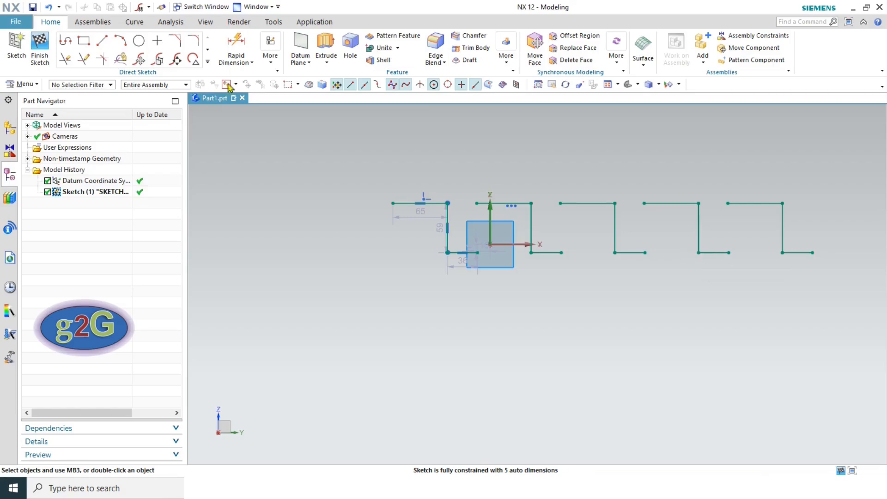
# - Undo the linear pattern so only the original L-shaped profile remains
pyautogui.click(49, 7)
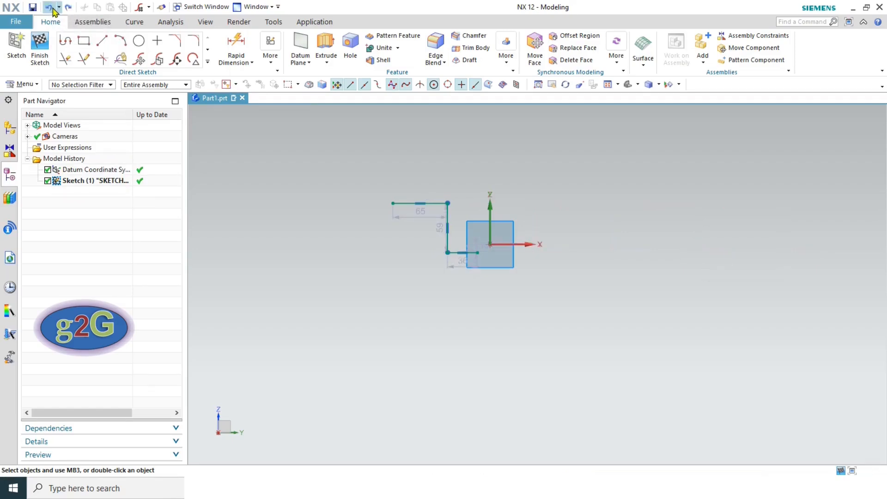
pyautogui.click(208, 62)
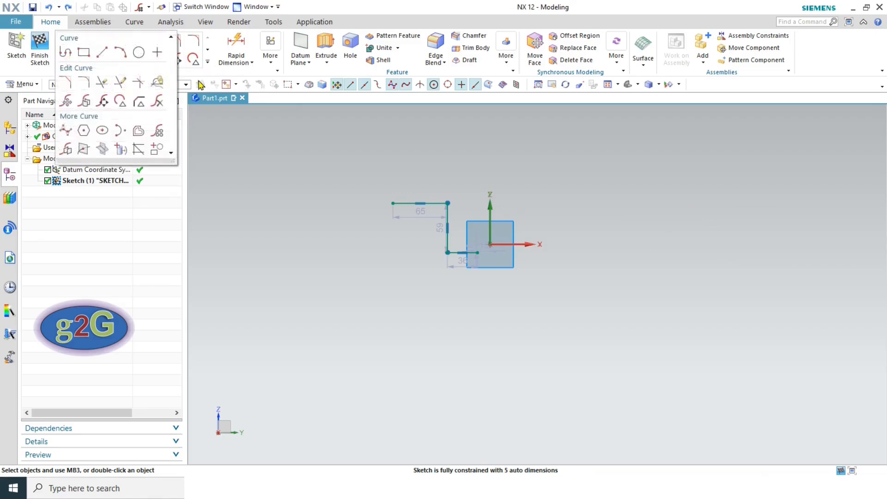
pyautogui.click(159, 135)
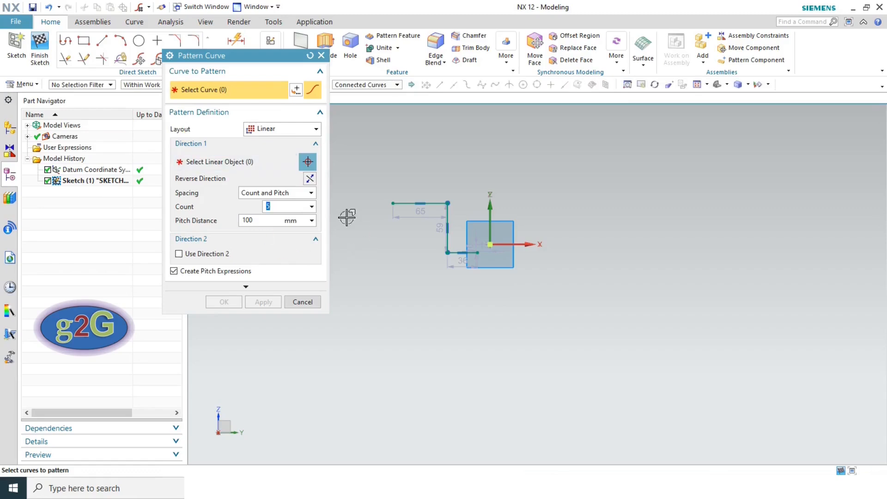
pyautogui.click(274, 130)
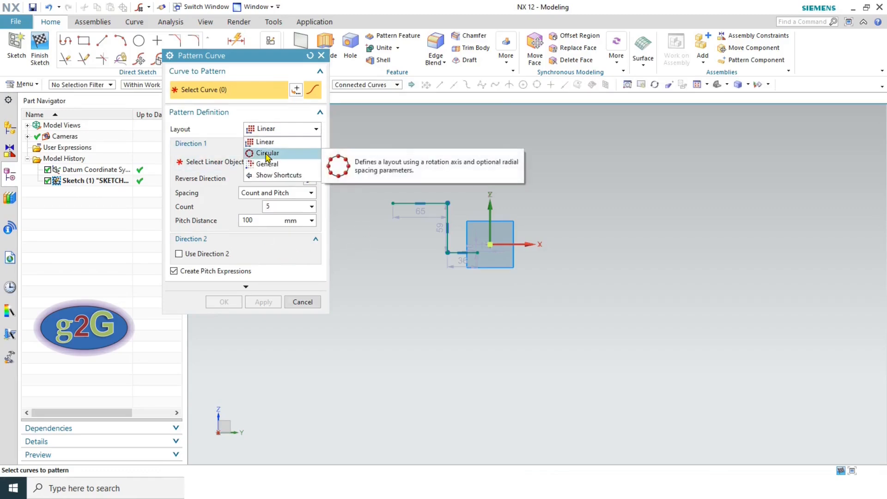
pyautogui.click(268, 153)
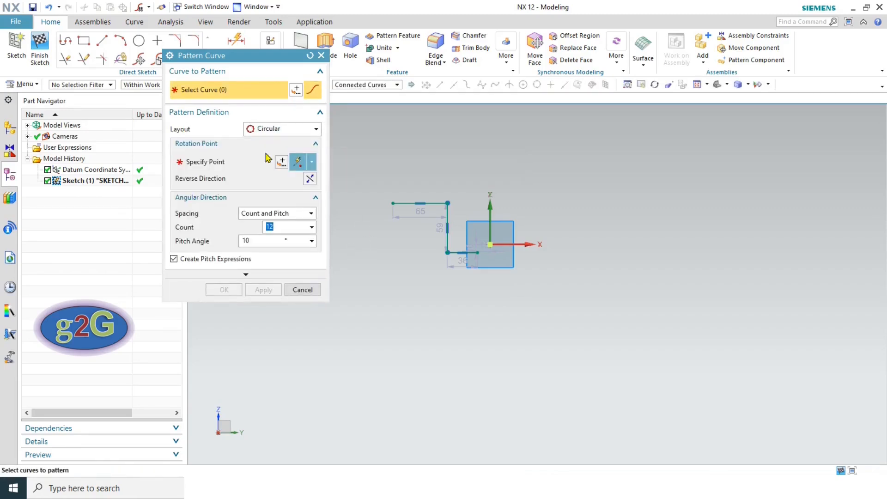
pyautogui.click(408, 203)
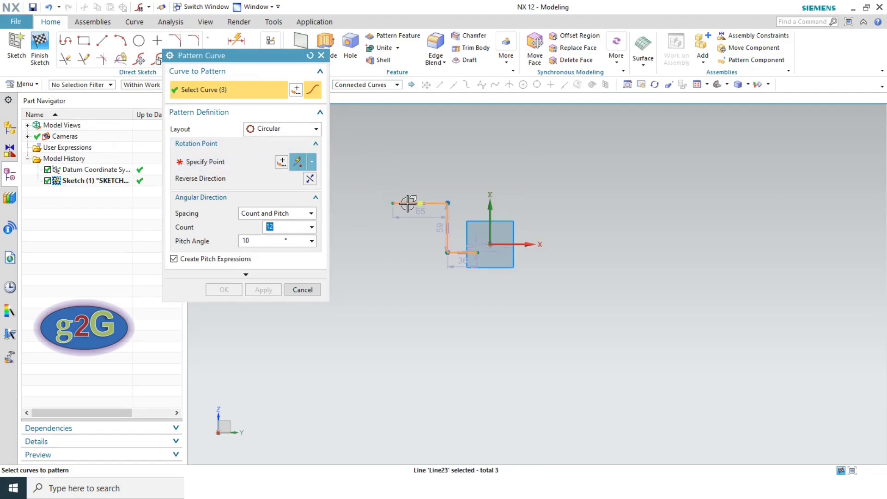
pyautogui.click(204, 164)
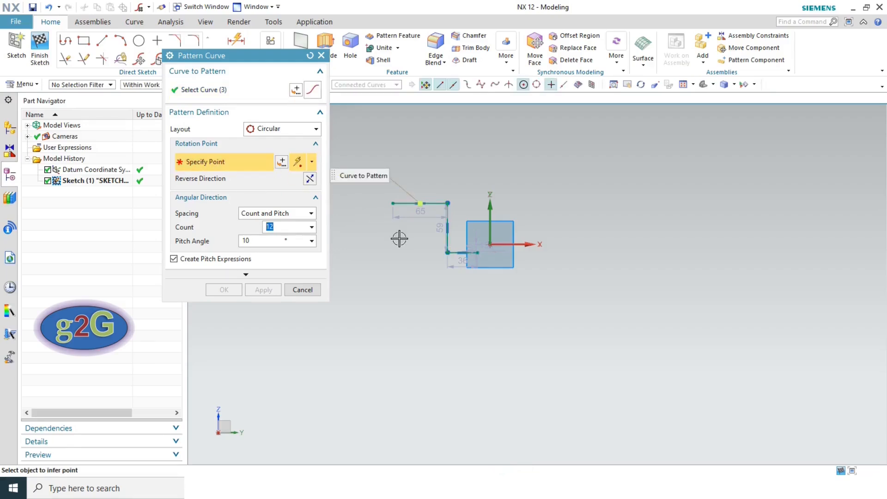
pyautogui.click(490, 244)
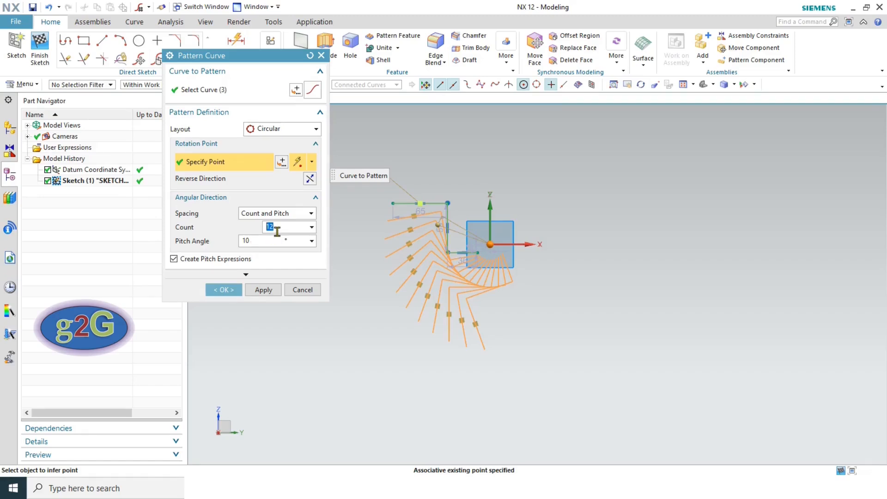
pyautogui.write('5')
pyautogui.click(257, 241)
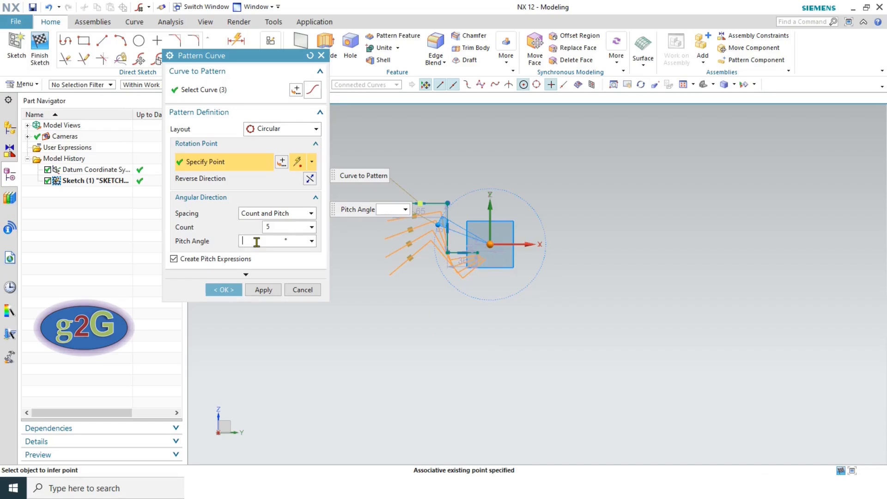
pyautogui.write('75')
pyautogui.click(274, 228)
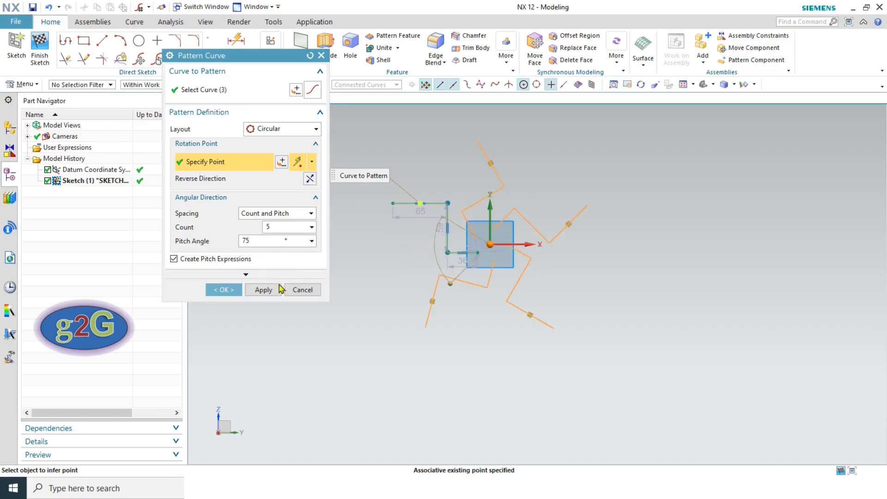
pyautogui.click(224, 289)
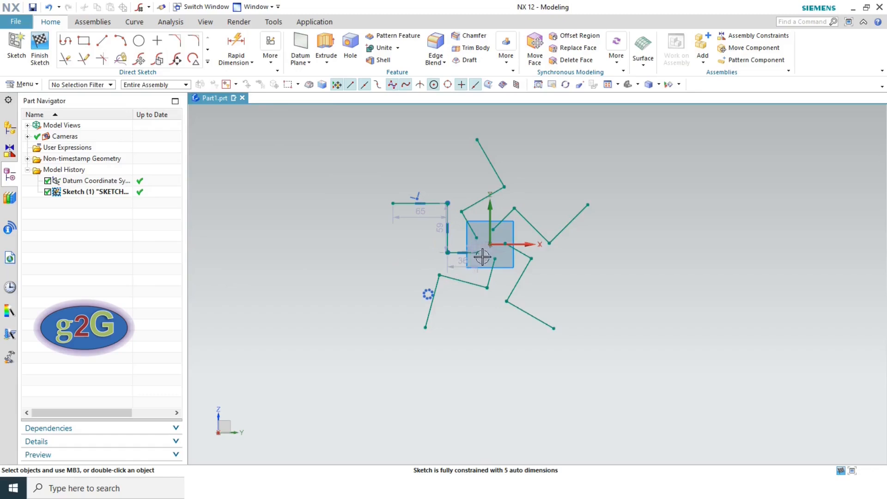
pyautogui.scroll(2, 476, 279)
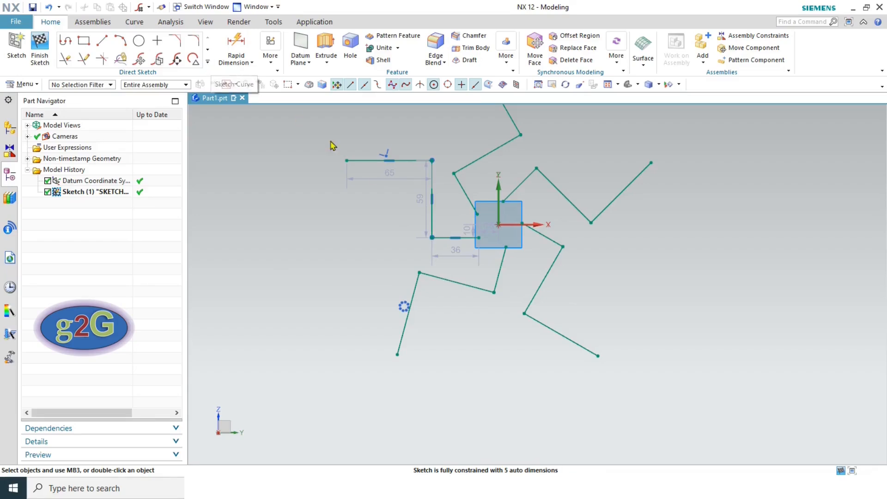
pyautogui.click(49, 8)
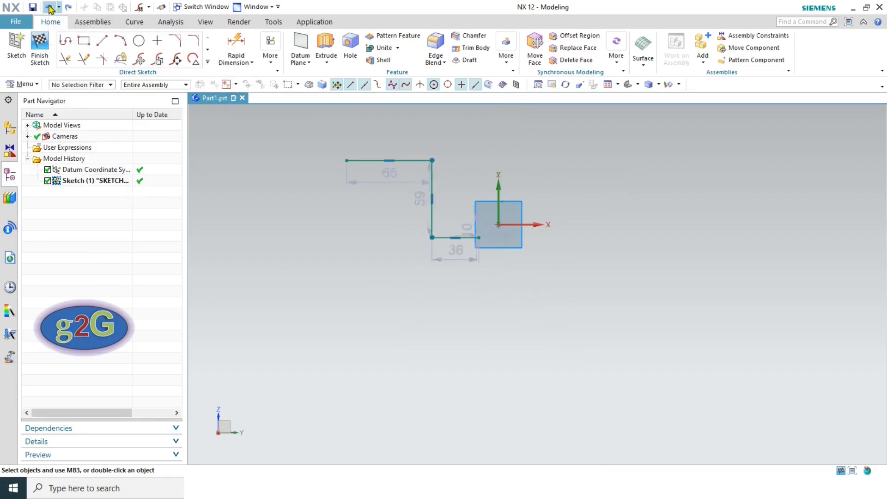
pyautogui.click(207, 62)
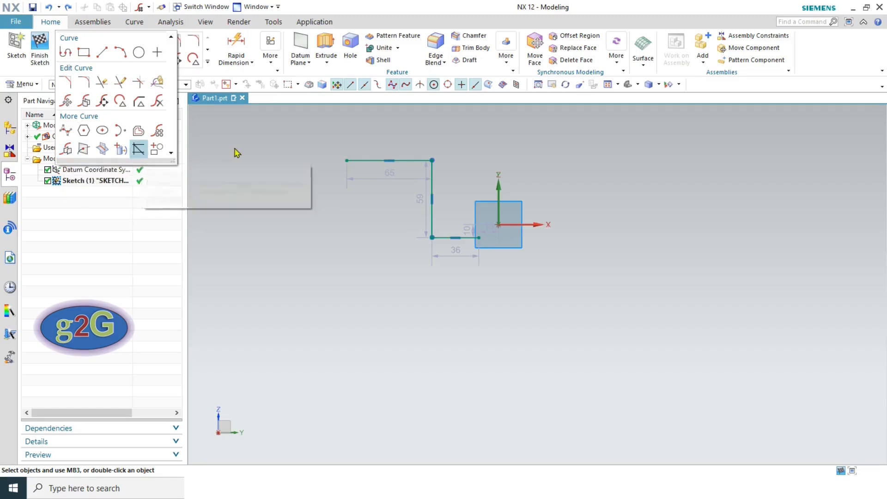
# - Mirror the three profile lines about the sketch's vertical Y axis
pyautogui.click(66, 149)
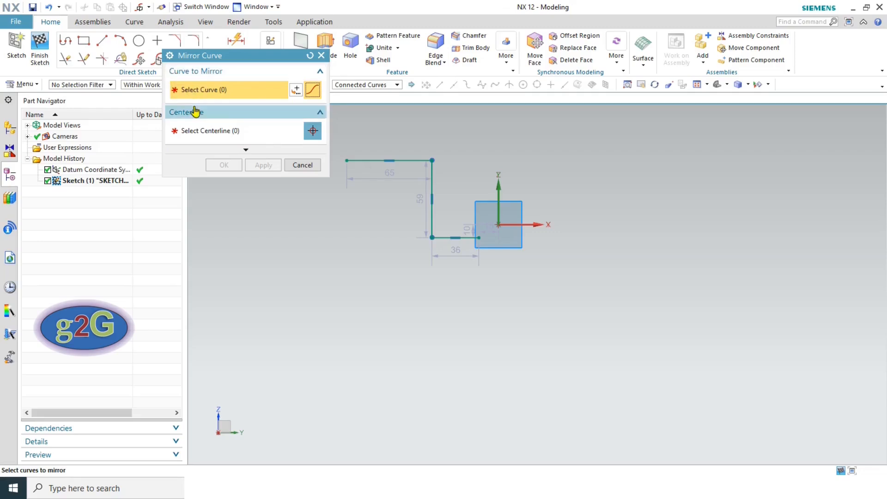
pyautogui.click(400, 160)
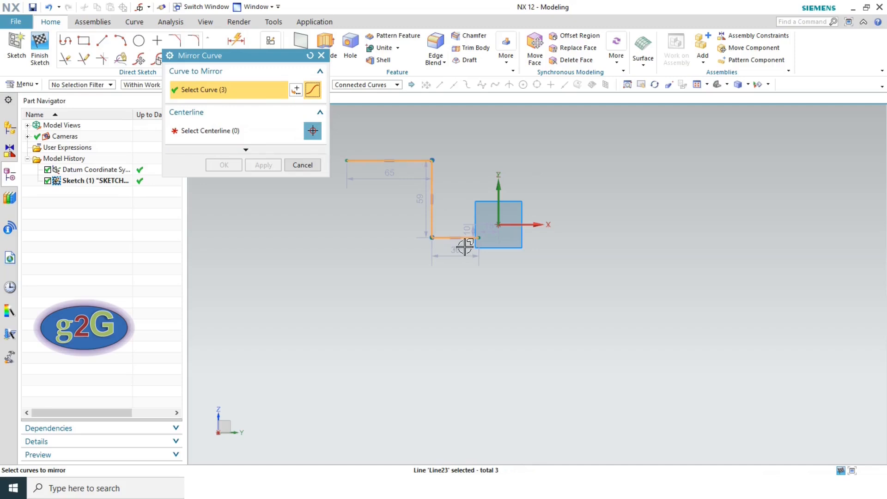
pyautogui.click(203, 132)
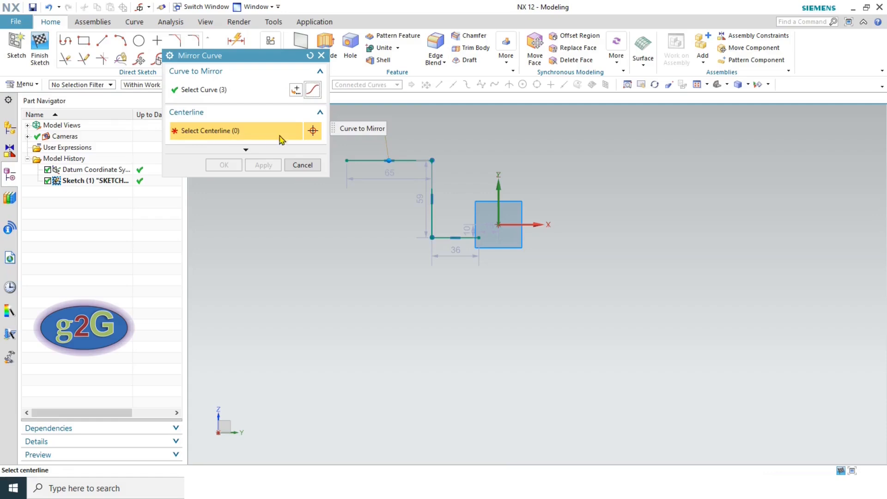
pyautogui.click(498, 193)
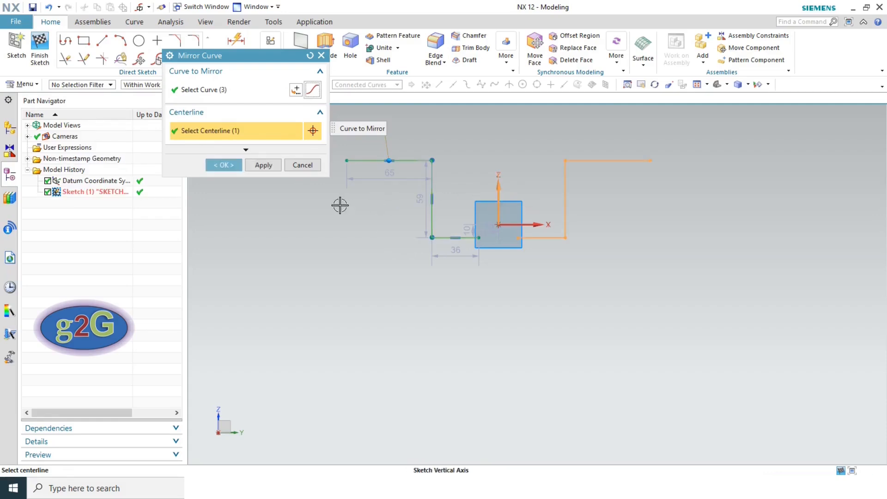
pyautogui.click(224, 166)
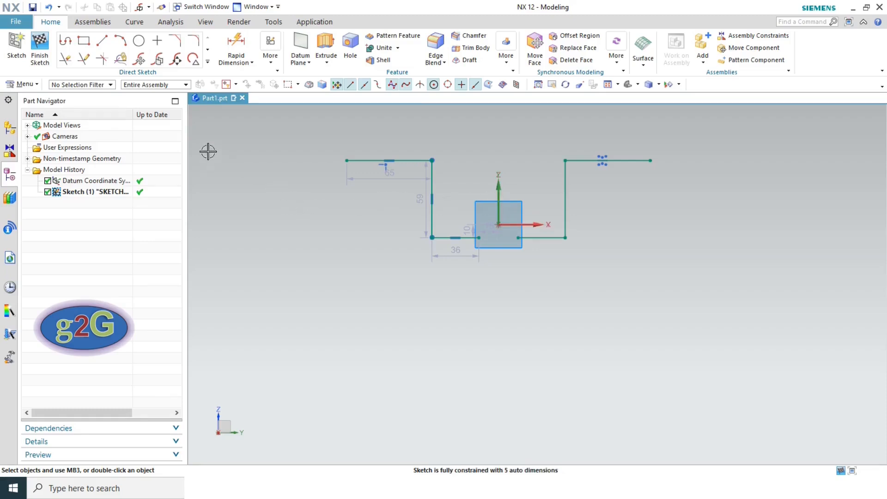
pyautogui.click(207, 62)
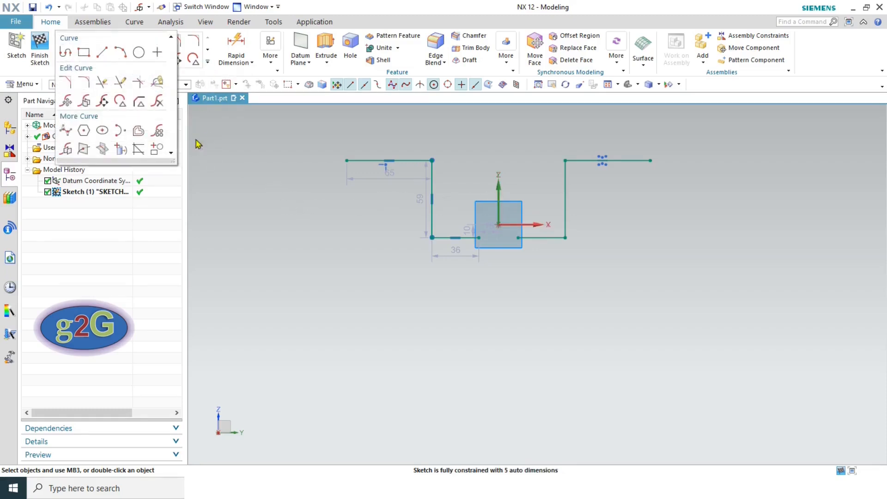
# - Add a 102-long bisector derived line between the top and vertical profile lines
pyautogui.click(138, 151)
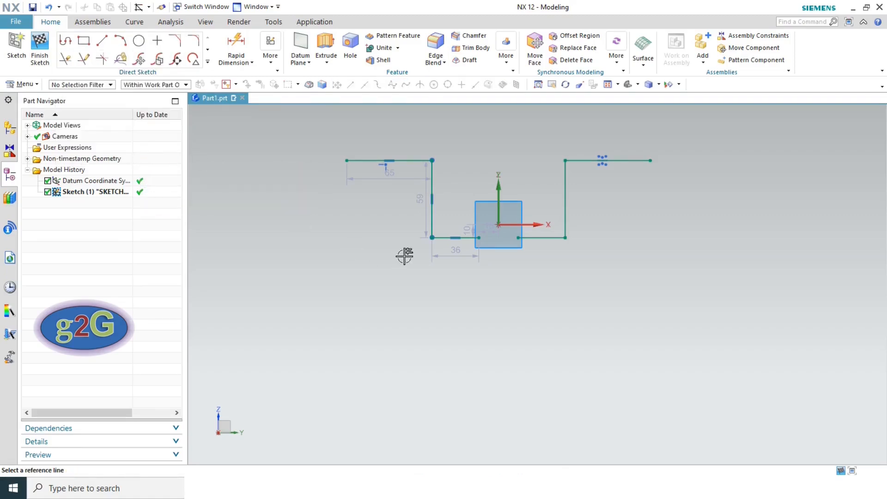
pyautogui.scroll(2, 405, 254)
pyautogui.scroll(-2, 405, 254)
pyautogui.scroll(2, 405, 167)
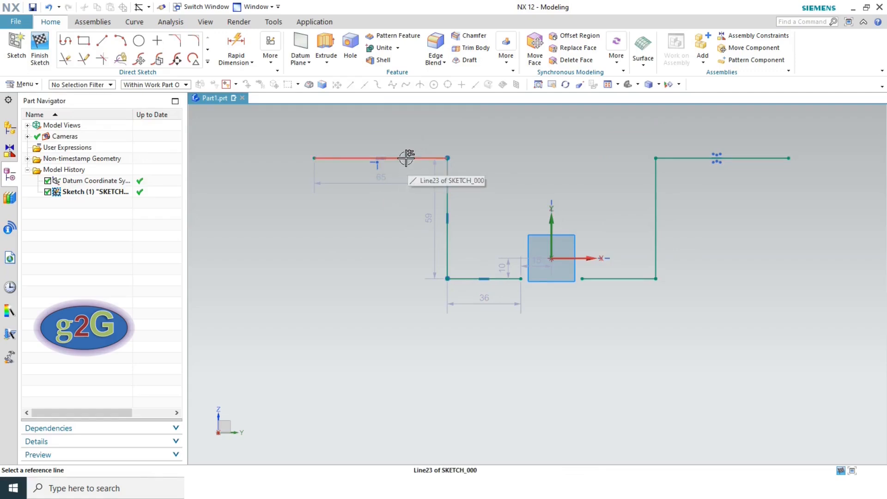
pyautogui.click(406, 158)
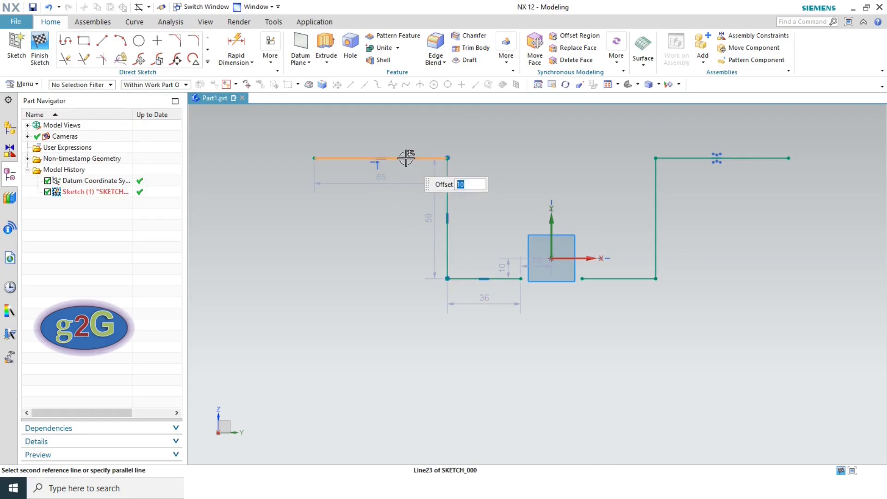
pyautogui.click(447, 198)
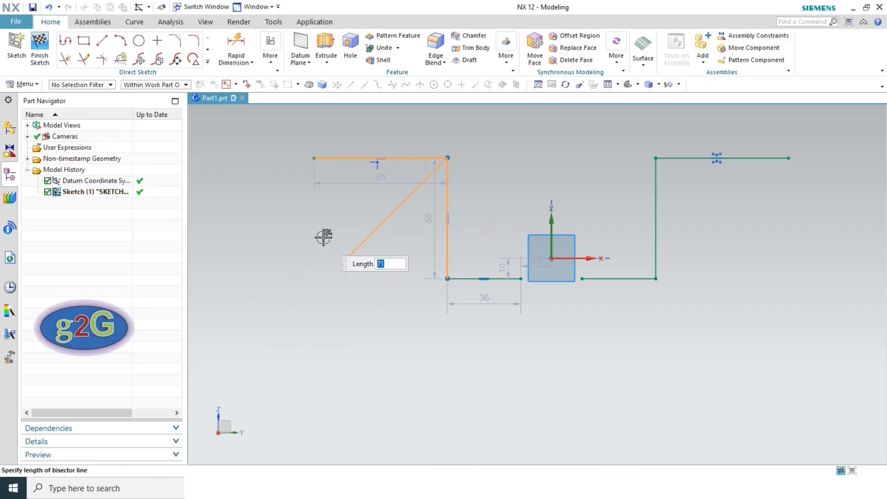
pyautogui.click(283, 285)
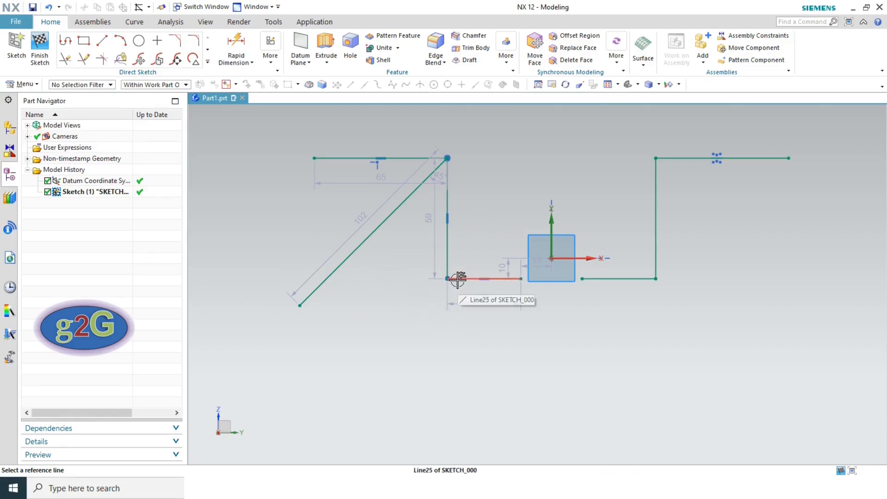
# - Add a 94-long midway line parallel between the bottom and top lines
pyautogui.click(456, 278)
pyautogui.click(399, 157)
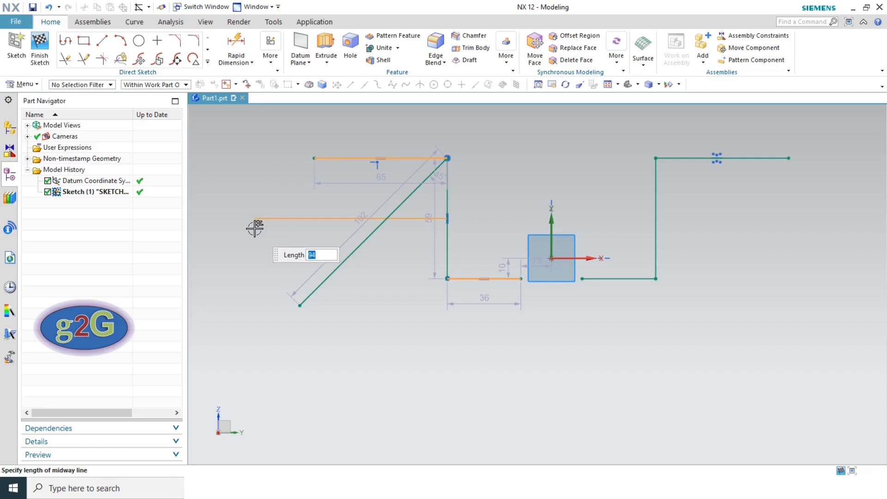
pyautogui.click(255, 228)
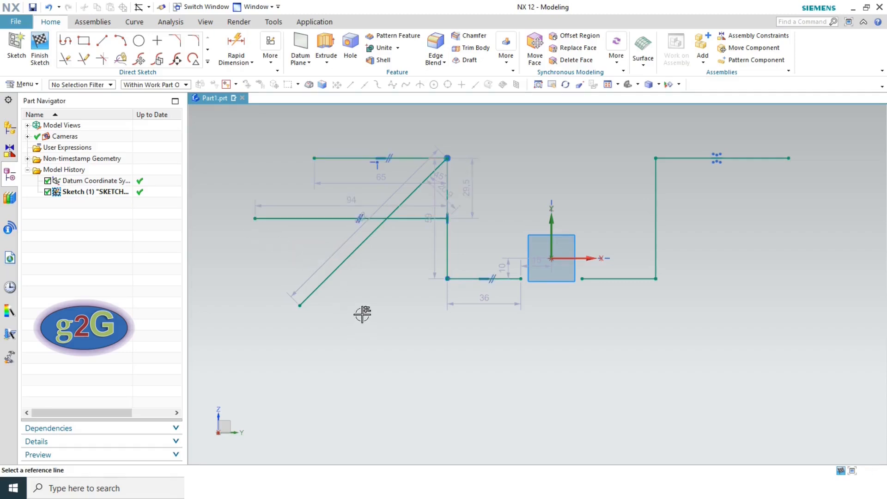
pyautogui.click(208, 62)
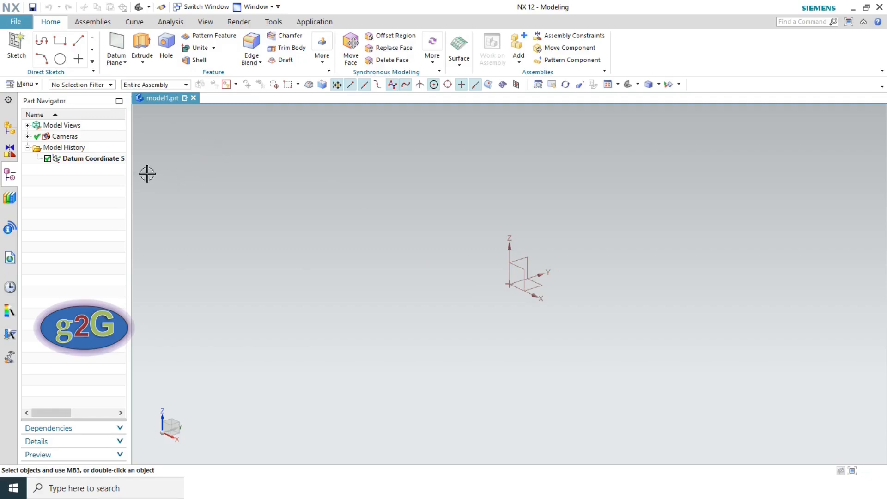
# - Sketch a 98 × 90.3 center rectangle on the YZ plane and extrude it 50 mm
pyautogui.click(137, 54)
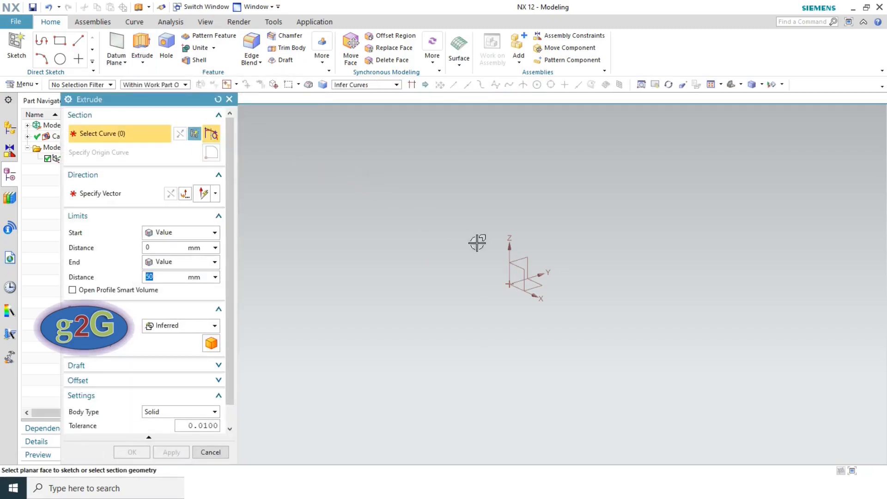
pyautogui.moveTo(477, 242); pyautogui.dragTo(522, 254, button='middle')
pyautogui.click(525, 256)
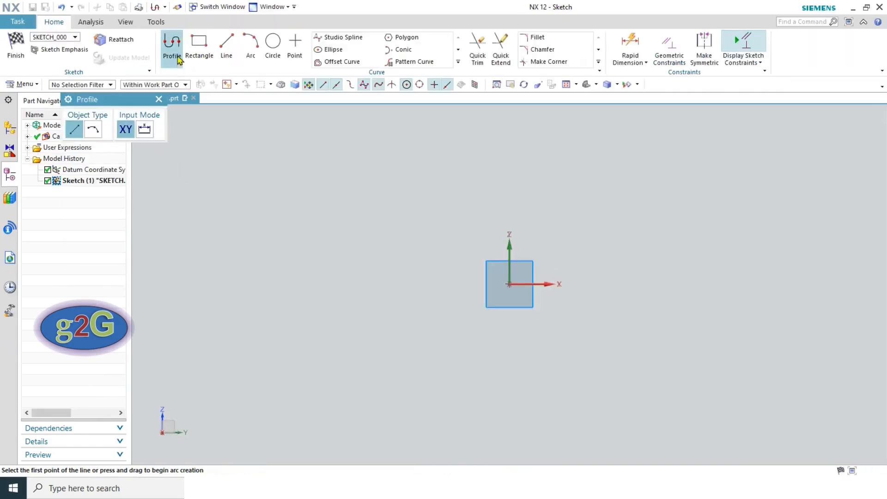
pyautogui.press('r')
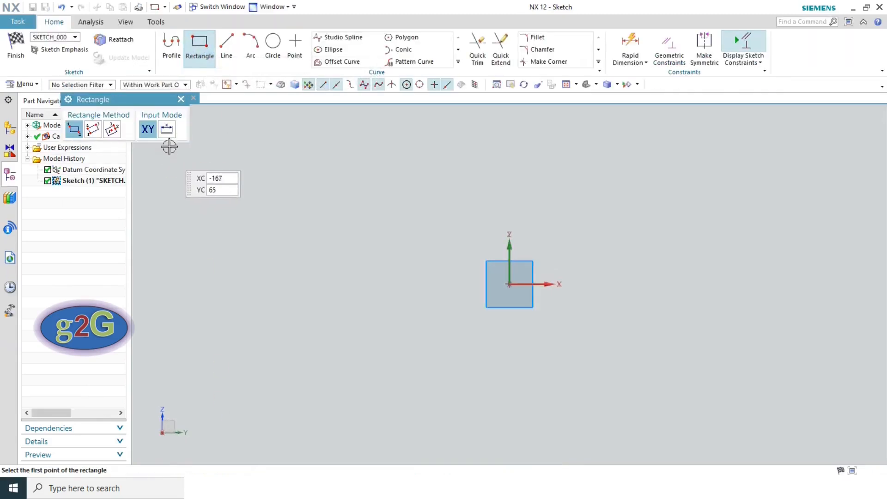
pyautogui.click(112, 131)
pyautogui.click(507, 283)
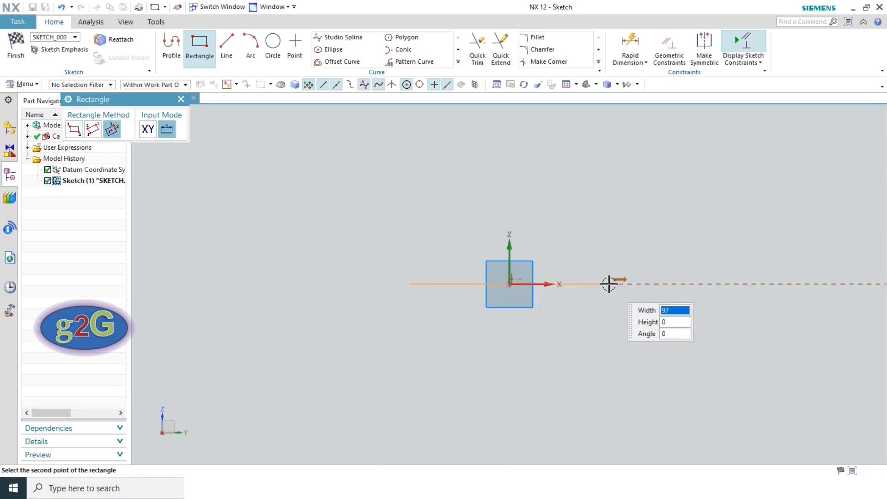
pyautogui.click(610, 192)
pyautogui.press('Escape')
pyautogui.hotkey('ctrl', 'q')
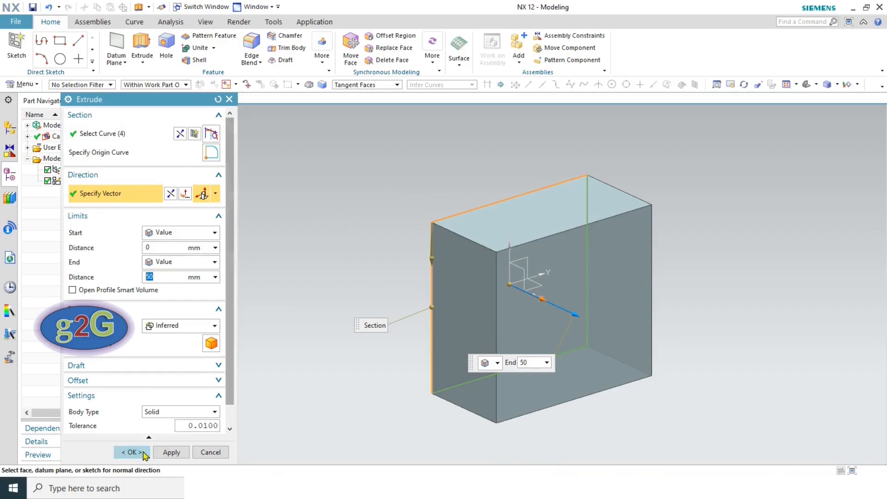
pyautogui.click(144, 454)
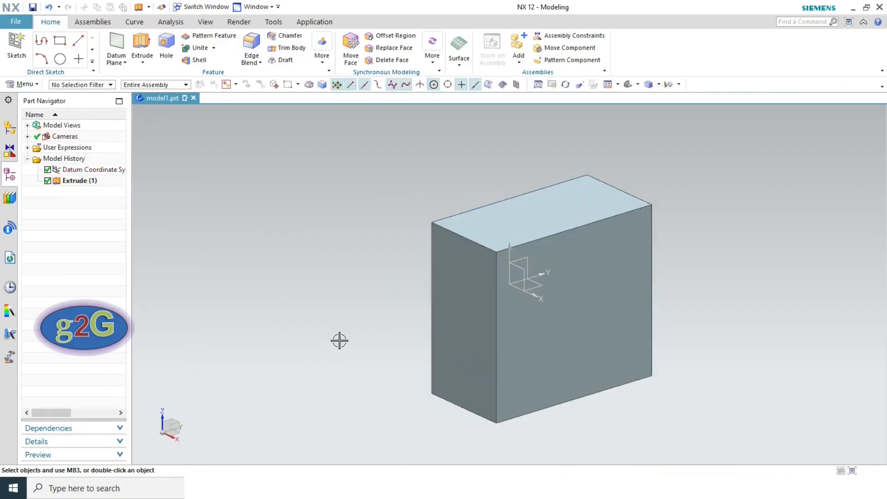
# - Create a new sketch on the datum XY plane
pyautogui.click(15, 48)
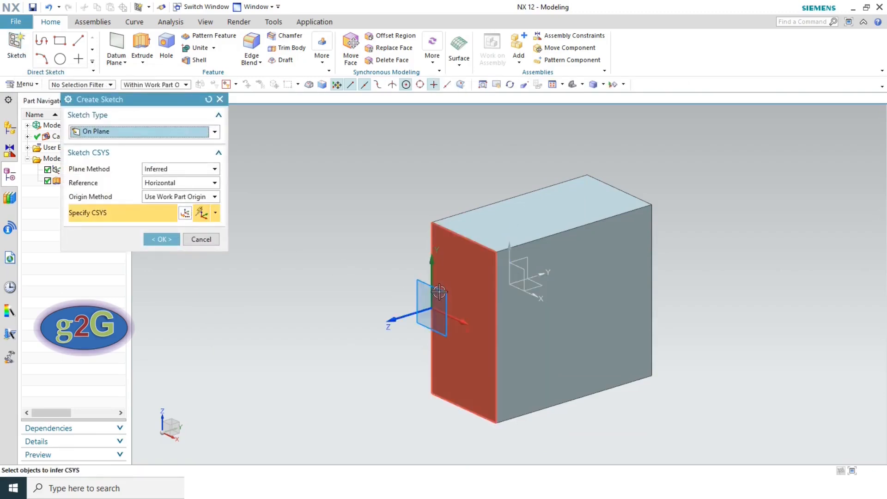
pyautogui.click(535, 294)
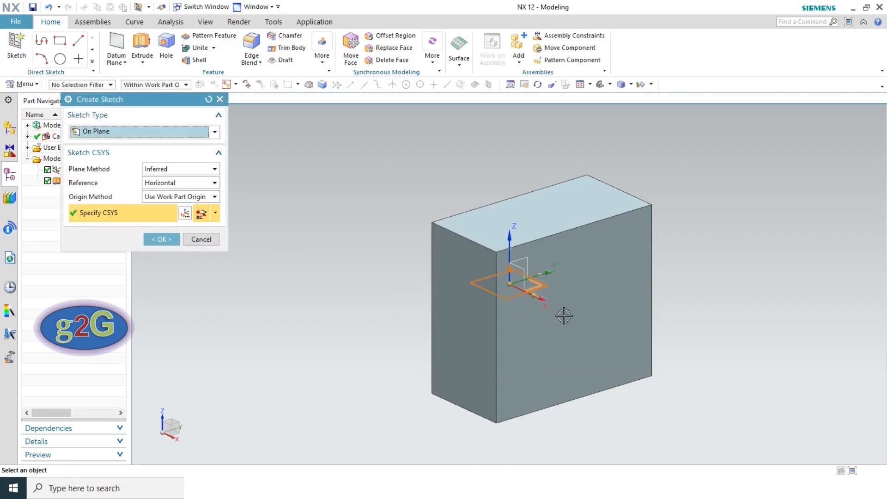
pyautogui.click(161, 240)
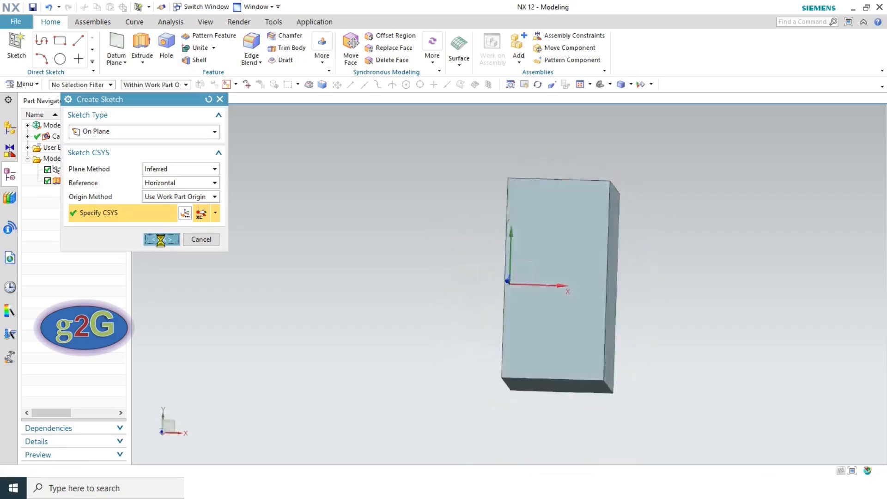
# - Project the block's top and bottom edges into the sketch as curves
pyautogui.click(208, 61)
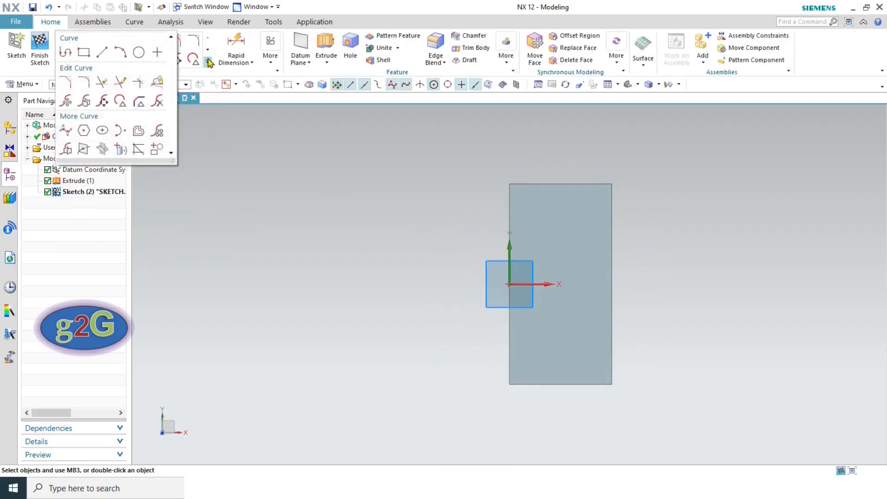
pyautogui.click(122, 152)
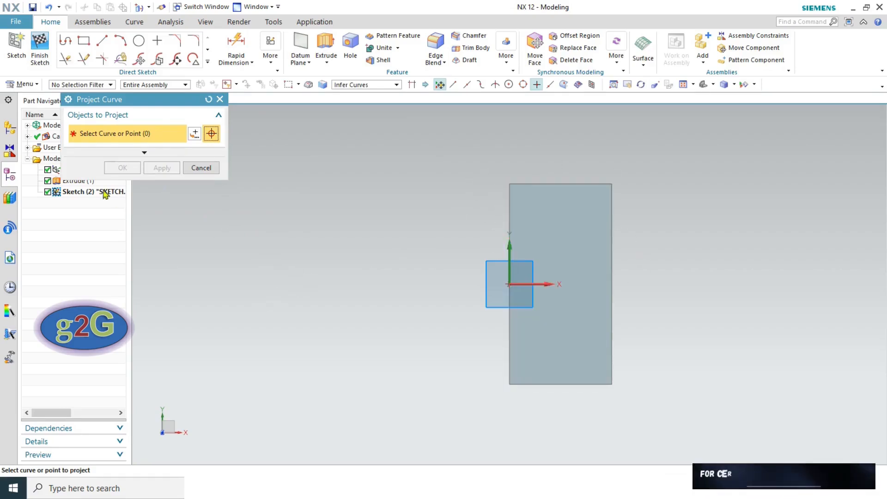
pyautogui.click(540, 185)
pyautogui.click(578, 384)
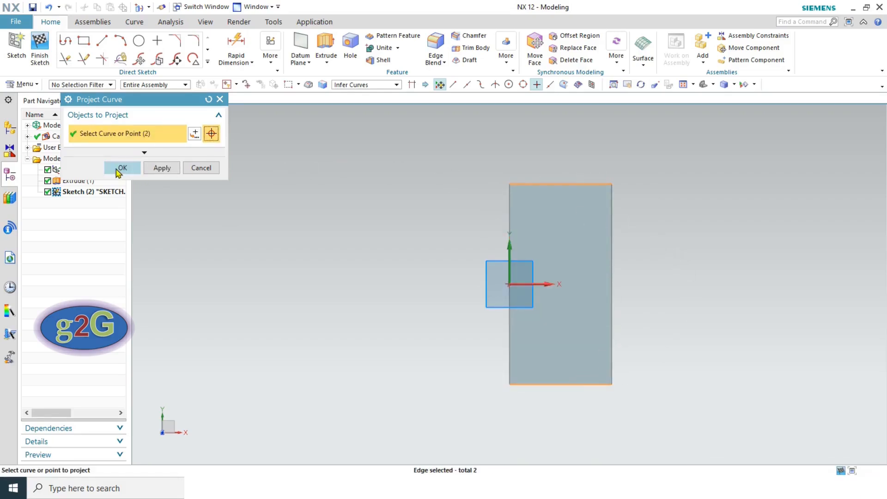
pyautogui.click(121, 168)
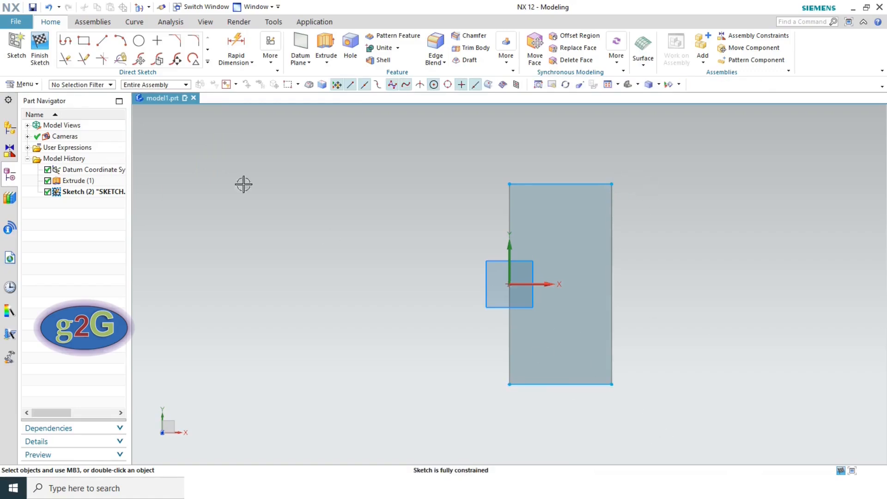
pyautogui.click(120, 41)
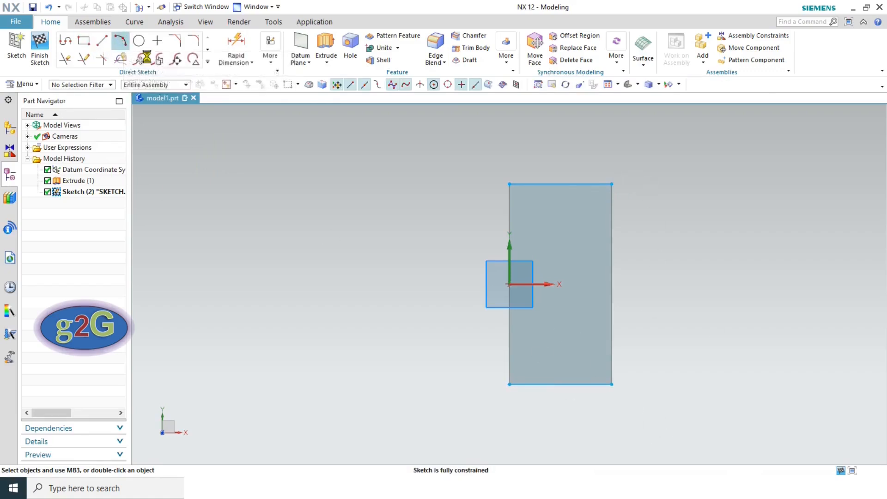
# - Draw two 3-point arcs through the right and left rectangle corners, then finish the sketch
pyautogui.click(612, 184)
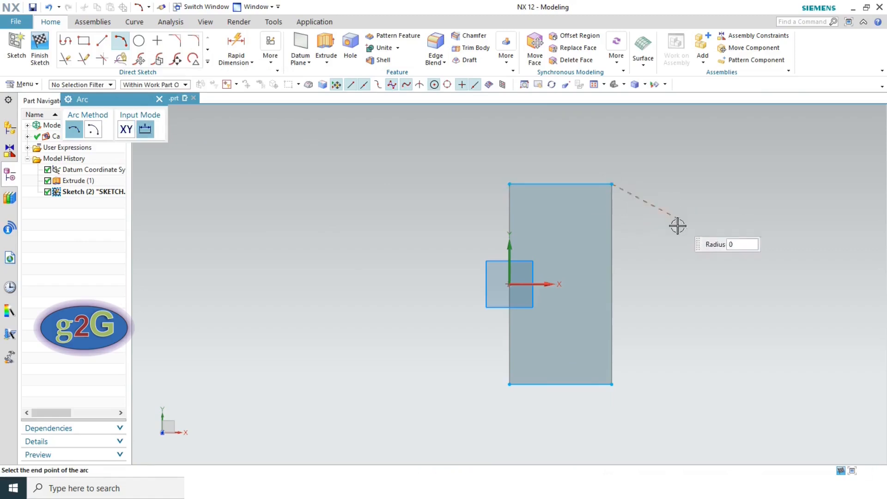
pyautogui.click(612, 384)
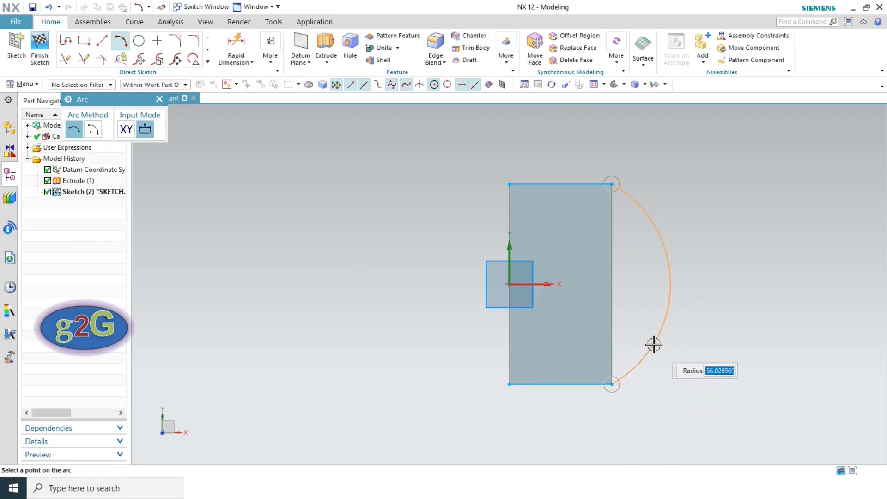
pyautogui.click(654, 345)
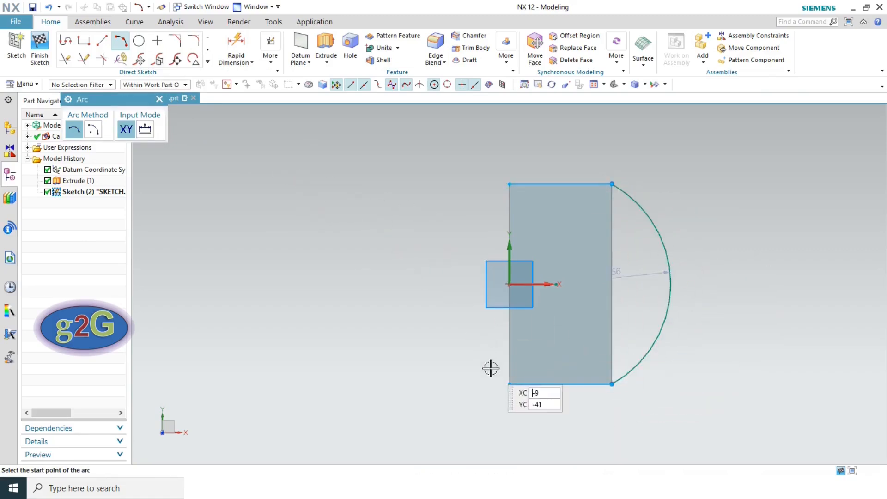
pyautogui.click(509, 384)
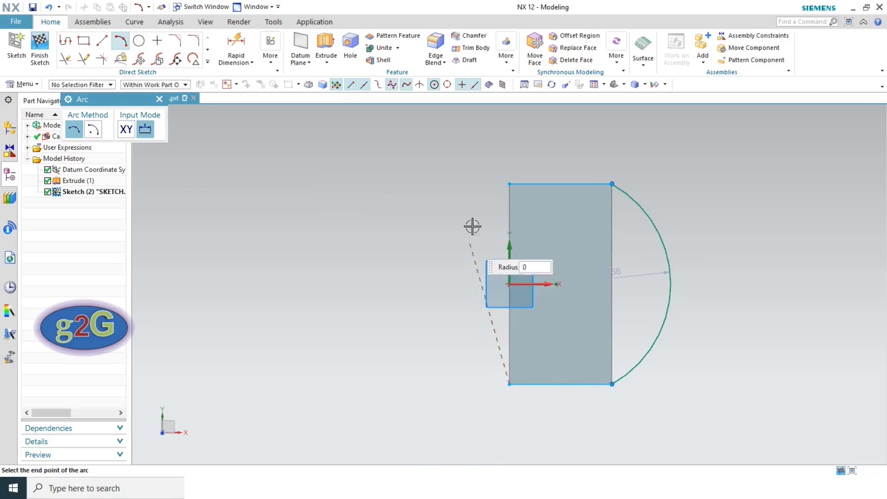
pyautogui.click(508, 184)
pyautogui.click(478, 228)
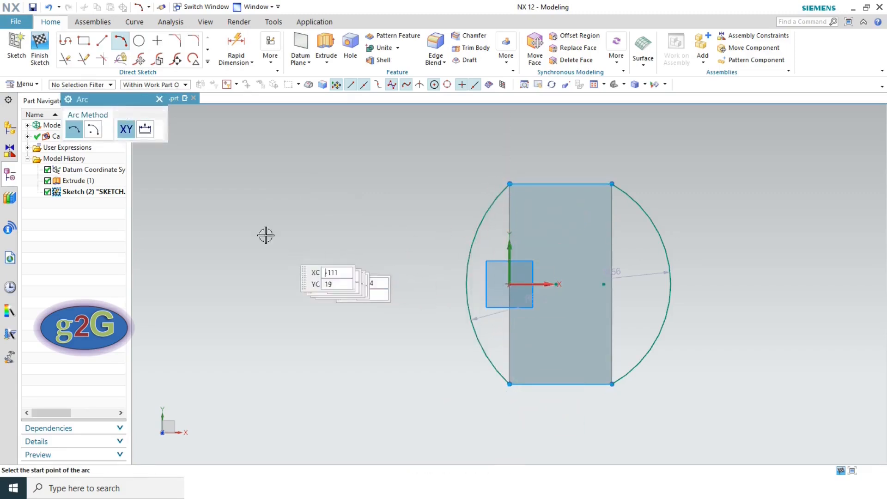
pyautogui.press('Escape')
pyautogui.click(40, 46)
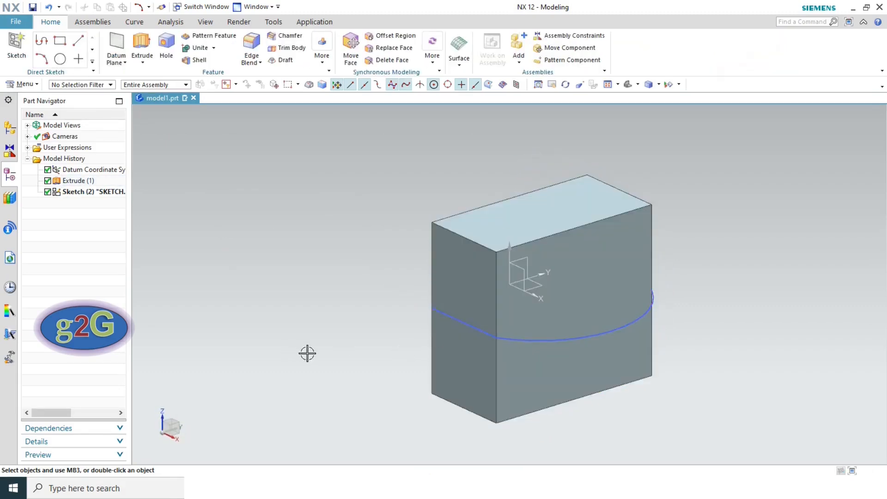
# - Reopen the sketch and delete both arcs
pyautogui.doubleClick(93, 191)
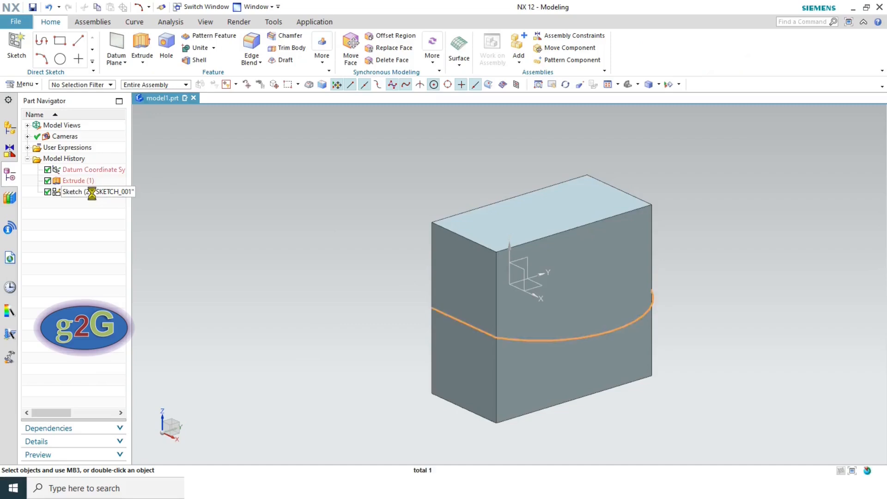
pyautogui.click(208, 62)
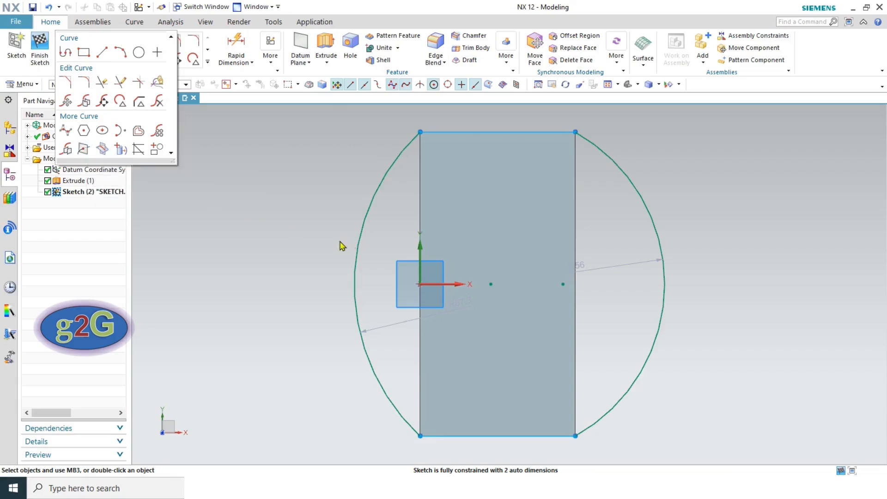
pyautogui.click(300, 241)
pyautogui.click(370, 204)
pyautogui.press('Delete')
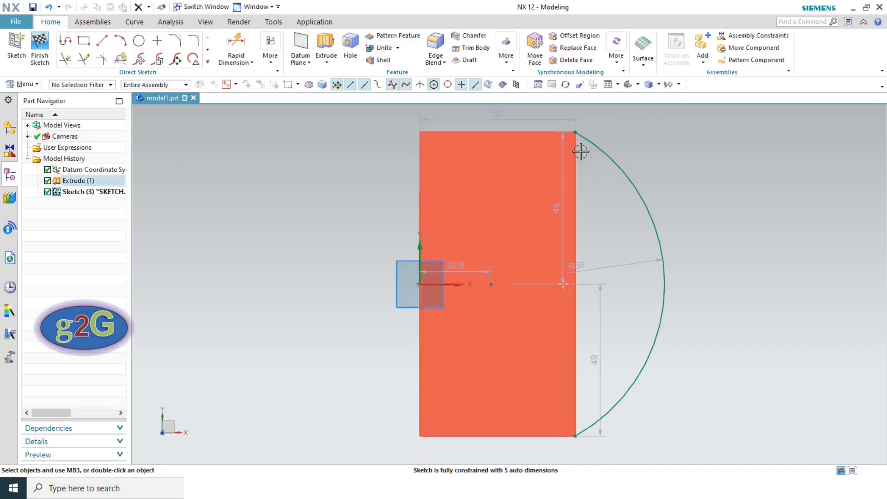
pyautogui.click(594, 143)
pyautogui.press('Delete')
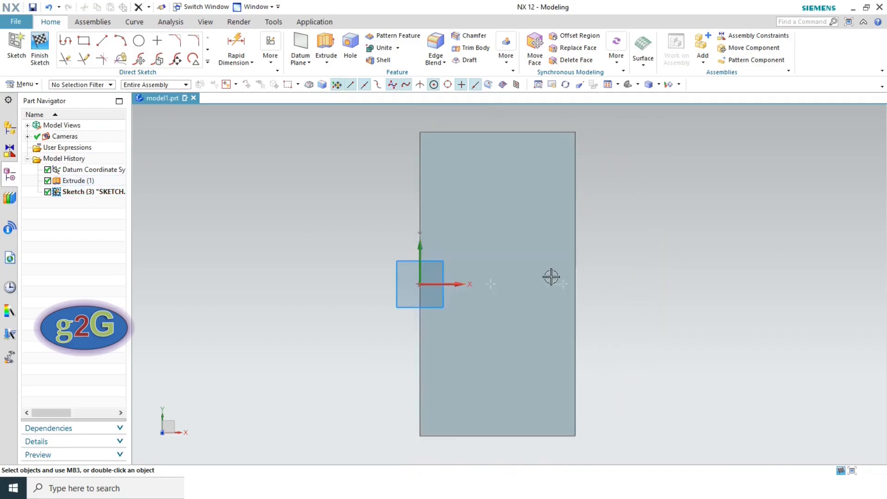
pyautogui.click(208, 61)
# - Create an intersection point where the block's vertical edge meets the sketch plane
pyautogui.click(85, 149)
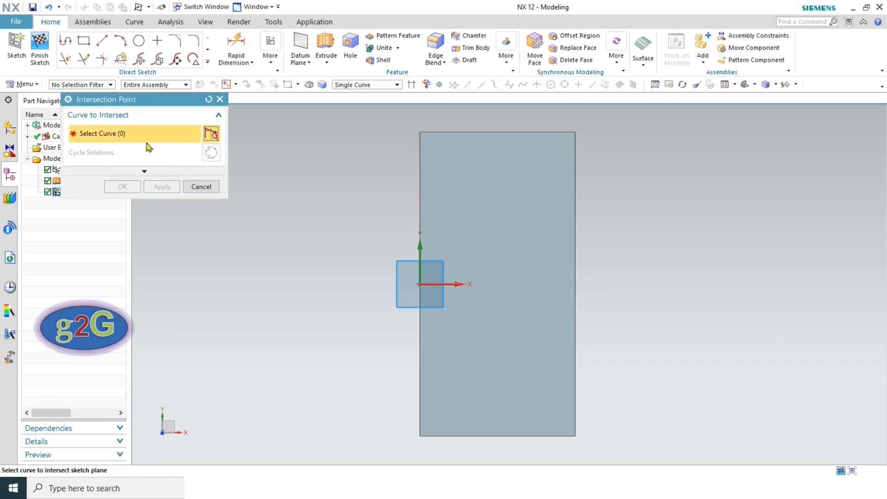
pyautogui.moveTo(654, 236)
pyautogui.mouseDown(button='middle')
pyautogui.moveTo(628, 252)
pyautogui.moveTo(652, 286)
pyautogui.mouseUp(button='middle')
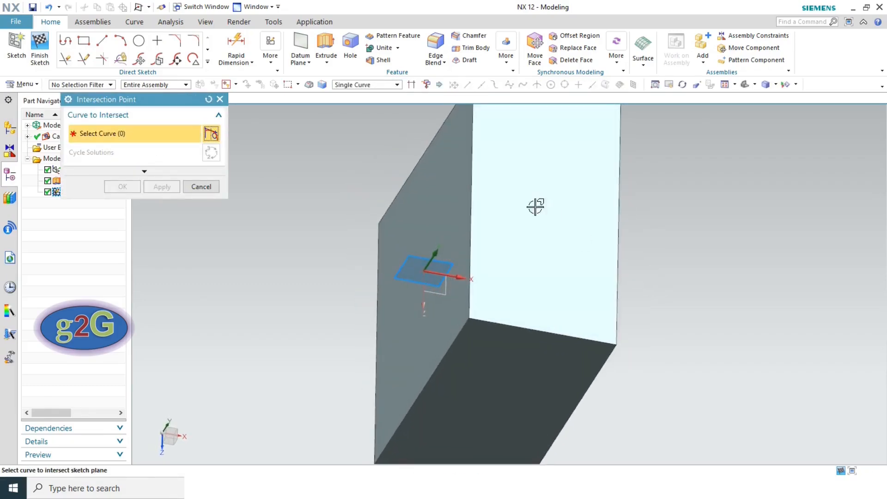
pyautogui.click(473, 146)
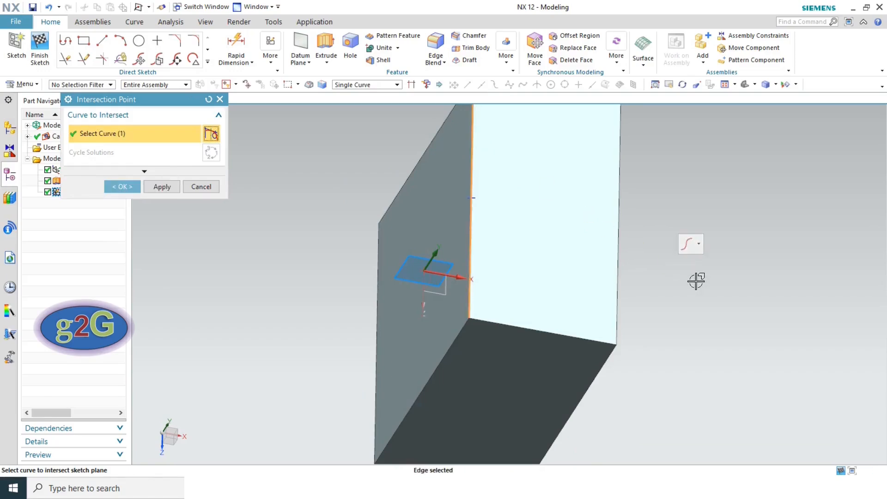
pyautogui.rightClick(698, 193)
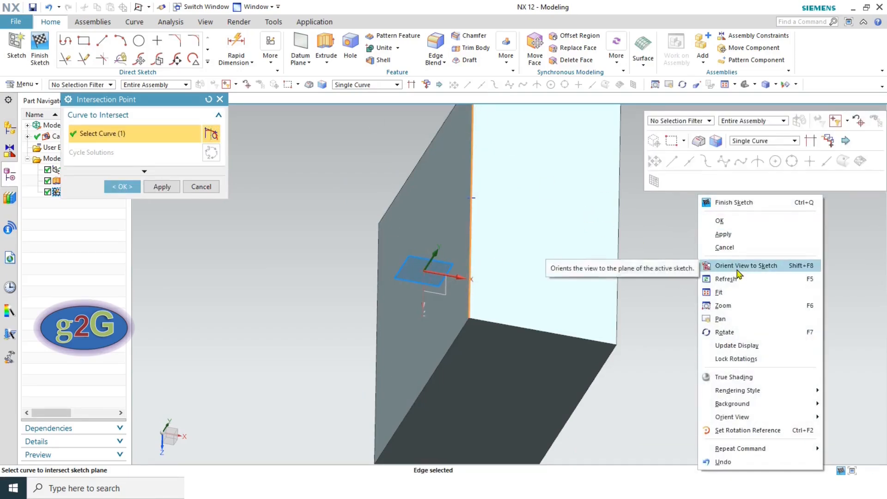
pyautogui.click(738, 270)
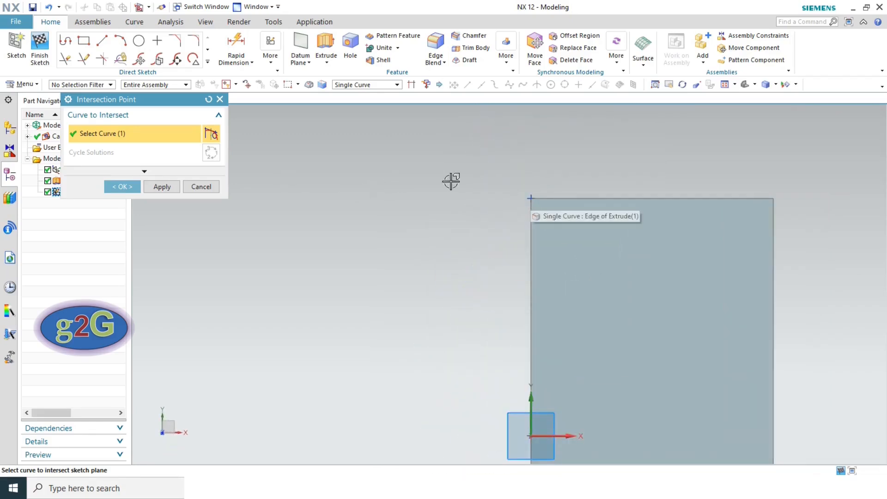
pyautogui.moveTo(467, 180)
pyautogui.mouseDown(button='middle')
pyautogui.moveTo(480, 194)
pyautogui.moveTo(434, 210)
pyautogui.mouseUp(button='middle')
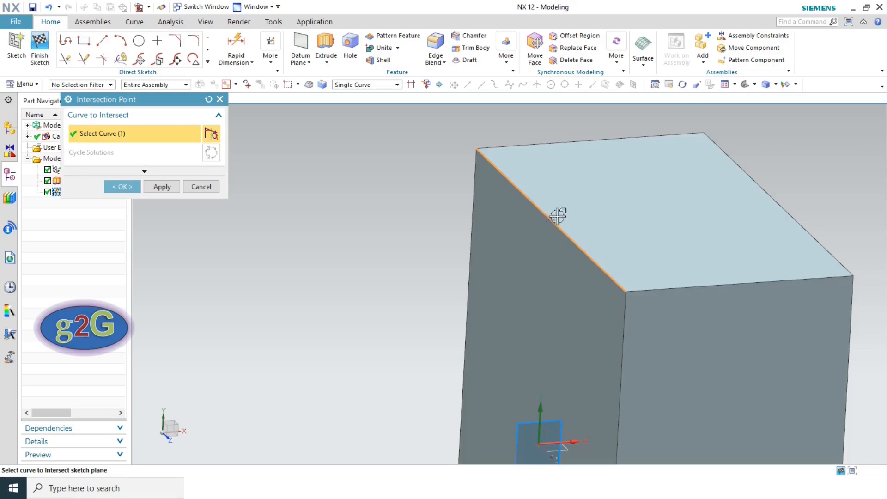
pyautogui.click(122, 187)
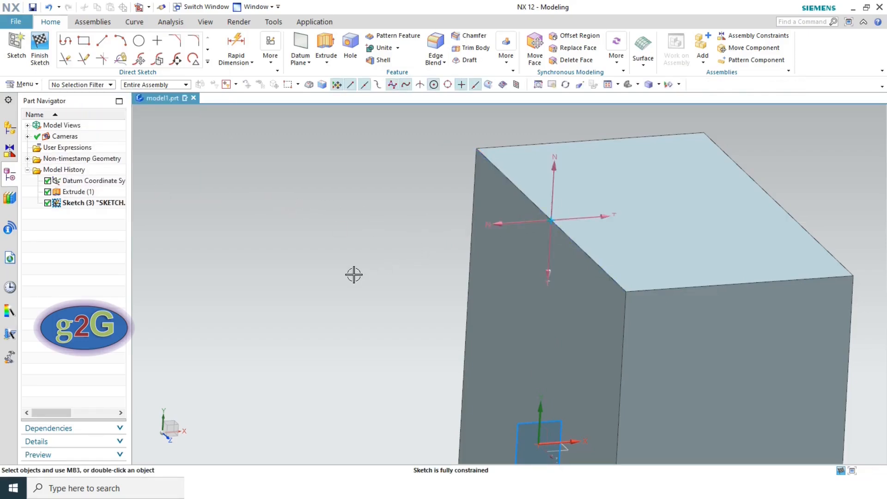
# - Orient the view square-on to the sketch and select, then clear, the Y axis
pyautogui.rightClick(391, 183)
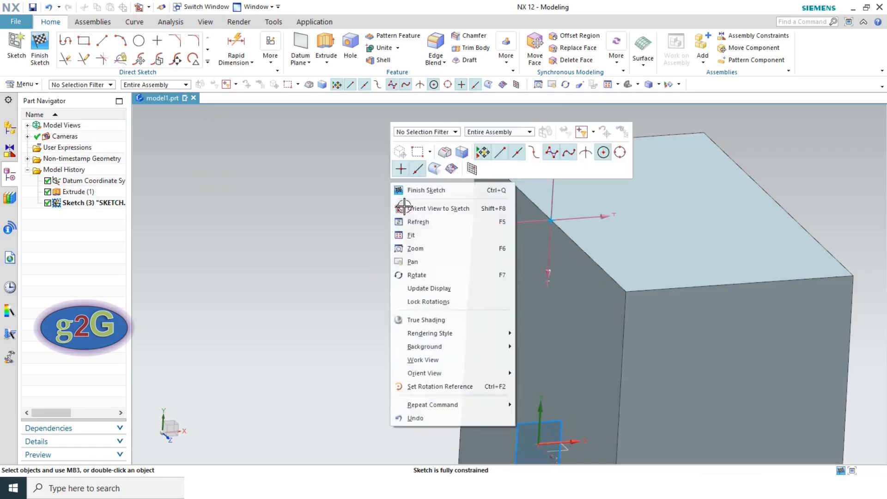
pyautogui.click(422, 211)
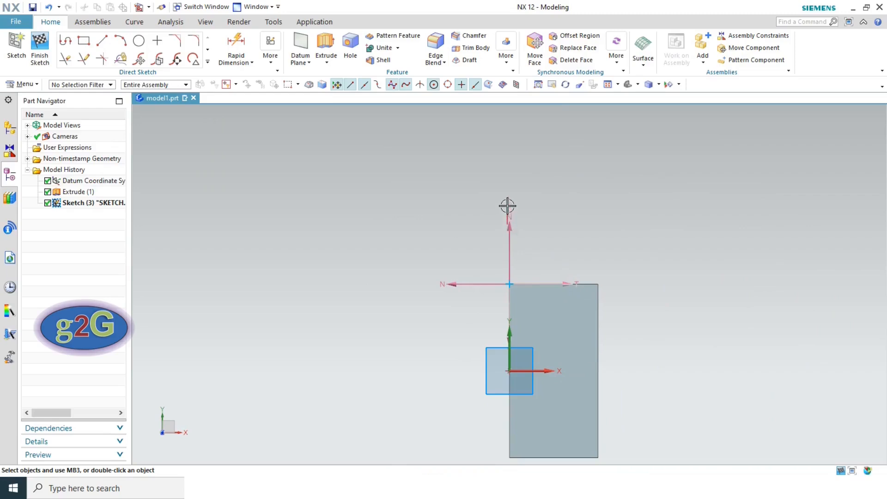
pyautogui.click(513, 223)
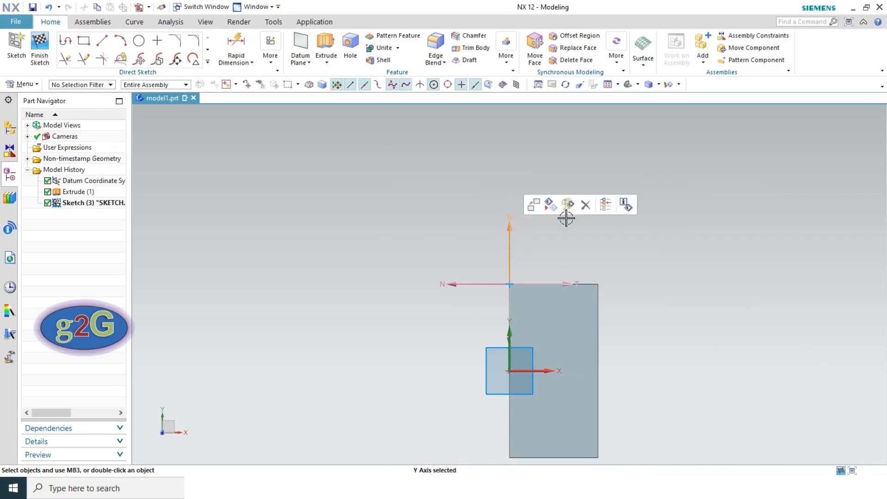
pyautogui.click(559, 262)
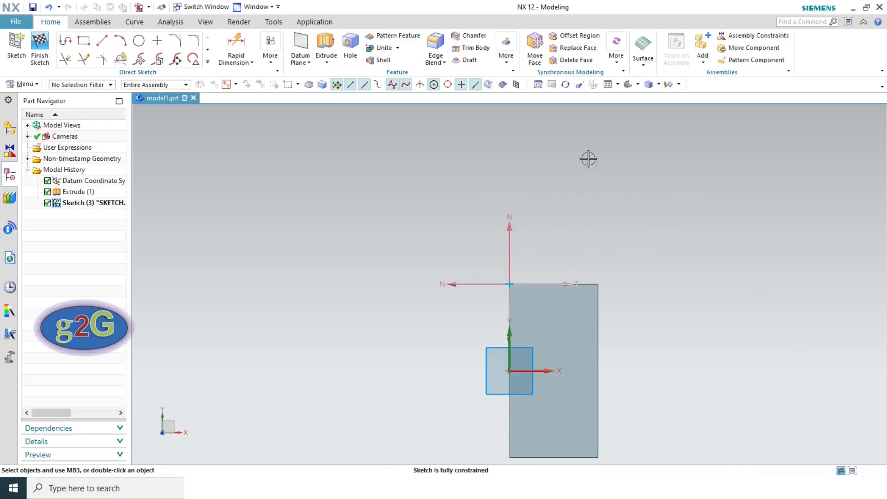
pyautogui.scroll(2, 564, 216)
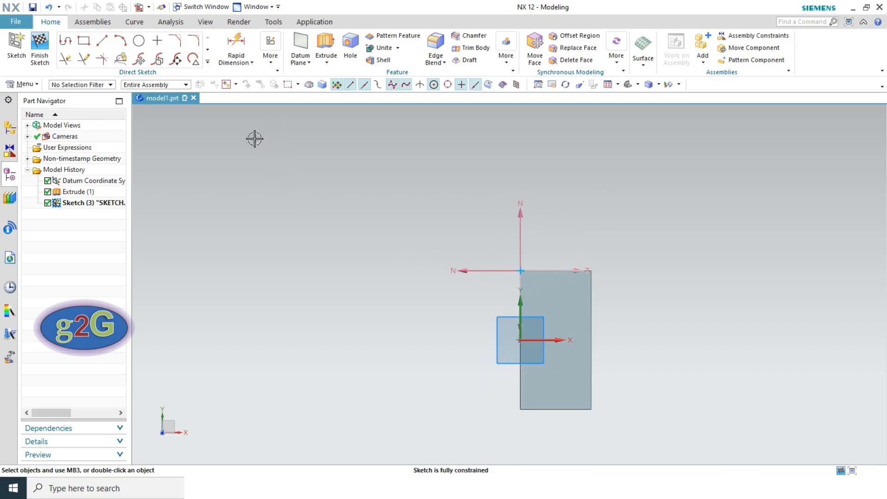
pyautogui.click(207, 61)
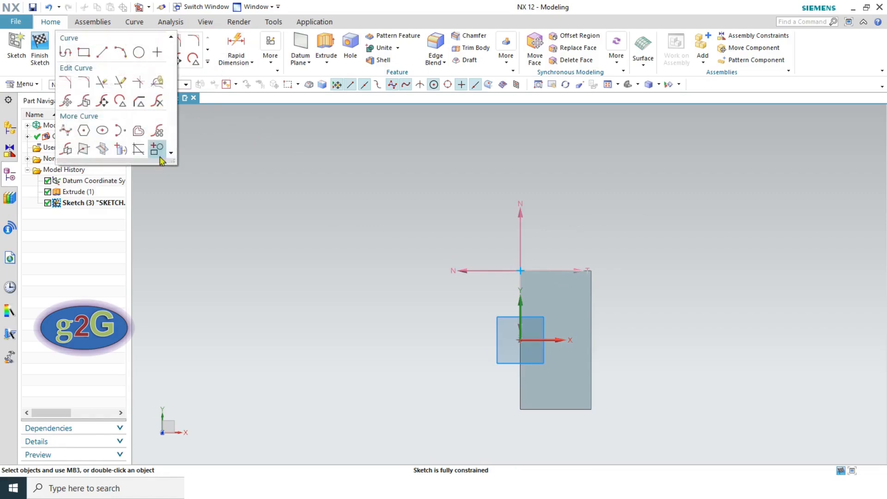
# - Create an intersection curve from the block's front face and hide the sketch Y axis
pyautogui.click(102, 150)
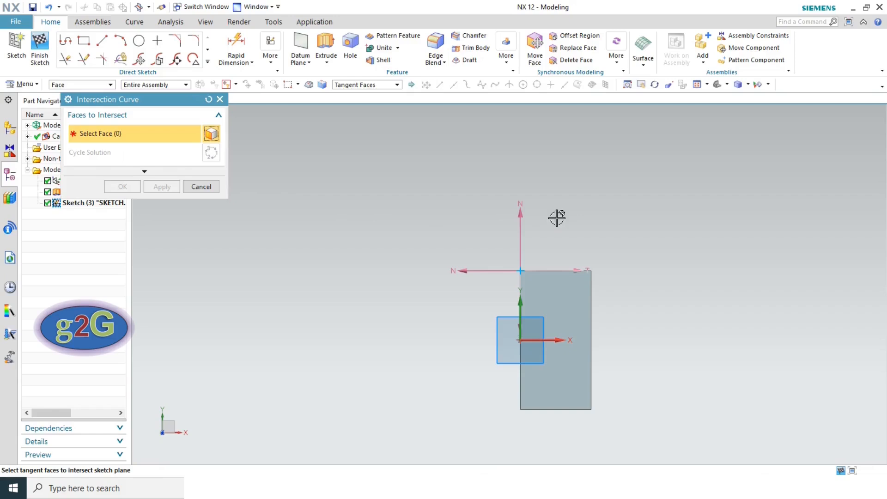
pyautogui.moveTo(569, 223)
pyautogui.mouseDown(button='middle')
pyautogui.moveTo(571, 254)
pyautogui.moveTo(541, 247)
pyautogui.moveTo(547, 230)
pyautogui.moveTo(560, 240)
pyautogui.moveTo(575, 236)
pyautogui.mouseUp(button='middle')
pyautogui.click(530, 386)
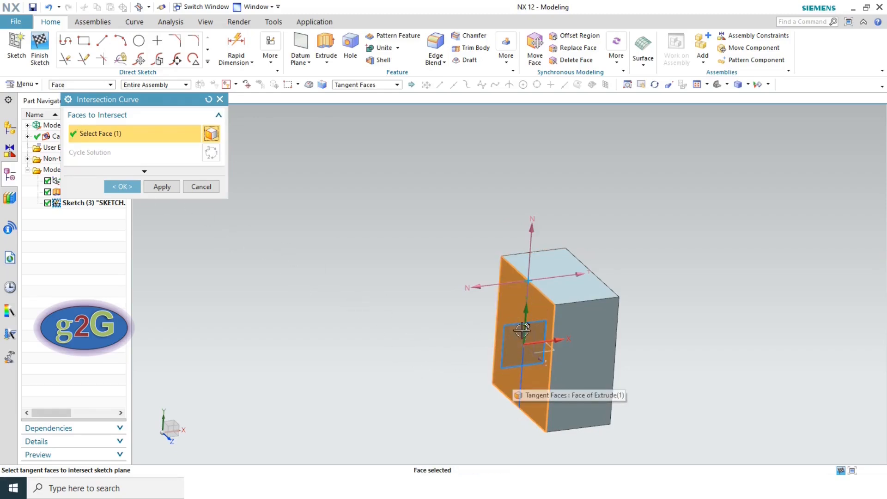
pyautogui.click(122, 186)
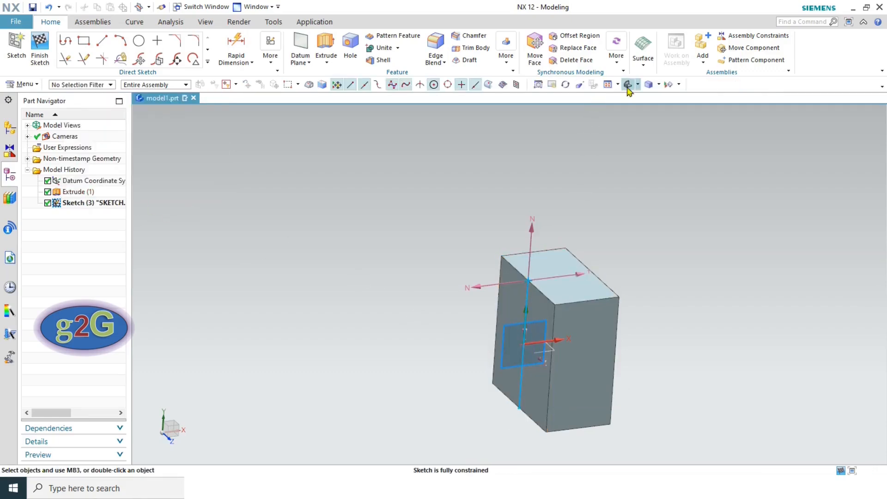
pyautogui.rightClick(654, 167)
pyautogui.click(689, 198)
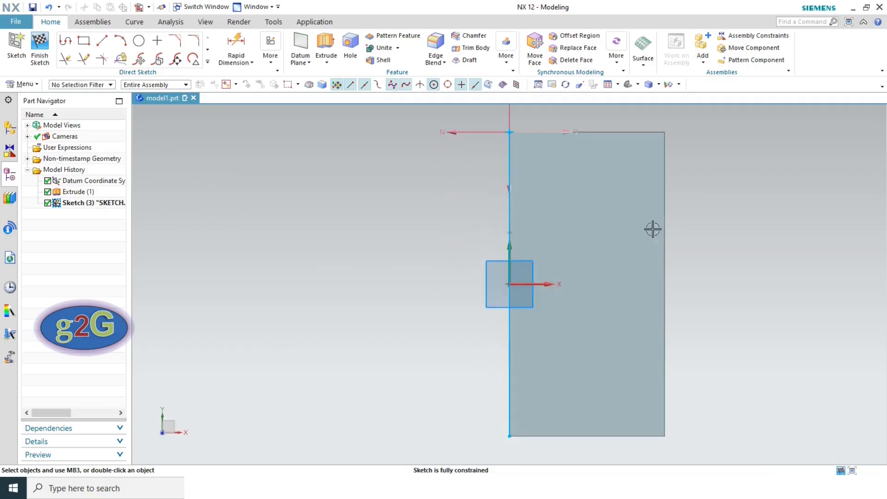
pyautogui.click(503, 132)
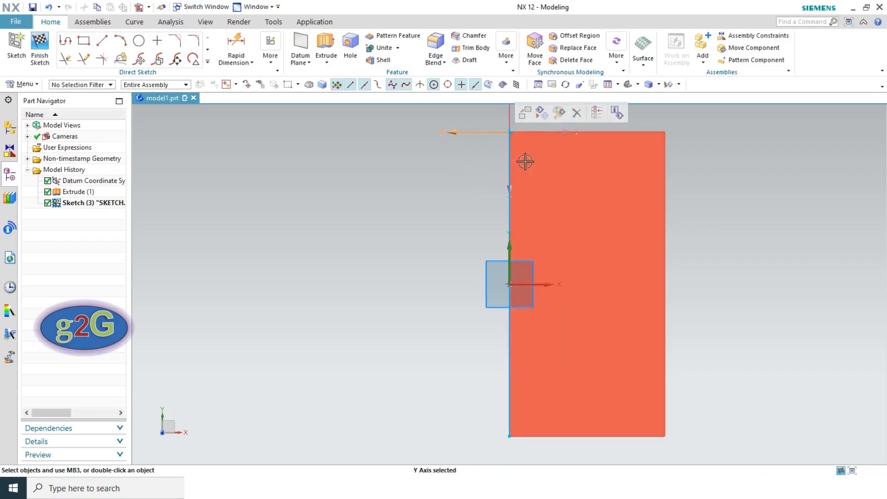
pyautogui.click(542, 113)
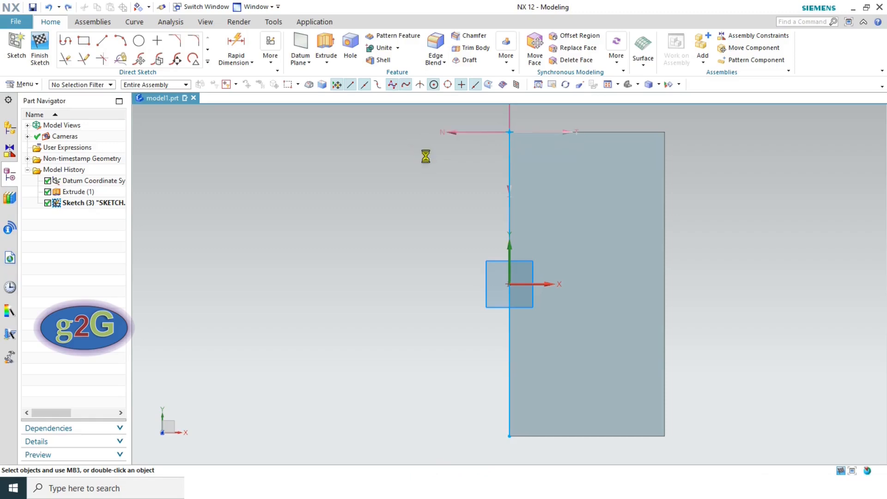
# - Add a second intersection curve from the front face and reorient the view to the sketch
pyautogui.click(207, 62)
pyautogui.click(102, 148)
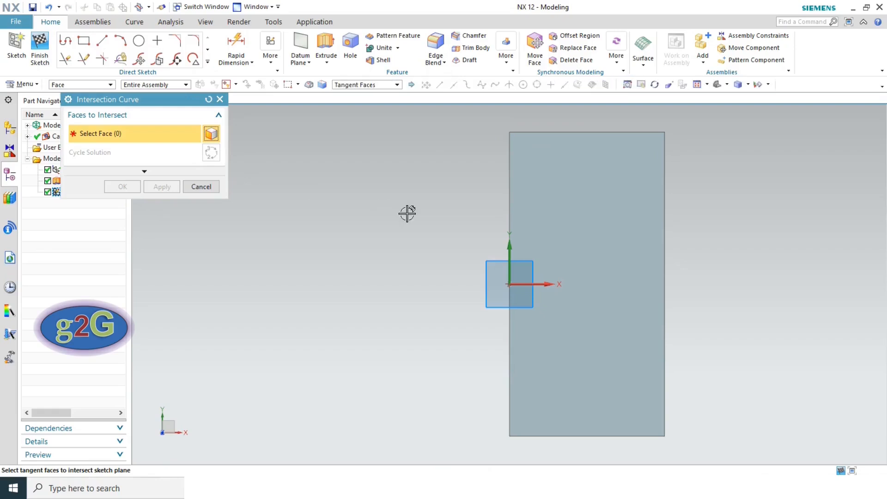
pyautogui.moveTo(348, 176); pyautogui.dragTo(381, 199, button='middle')
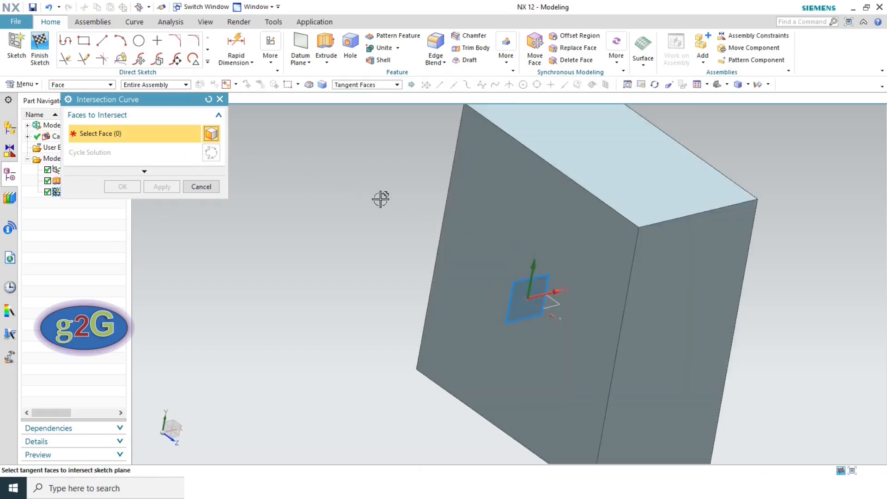
pyautogui.click(477, 190)
pyautogui.click(122, 187)
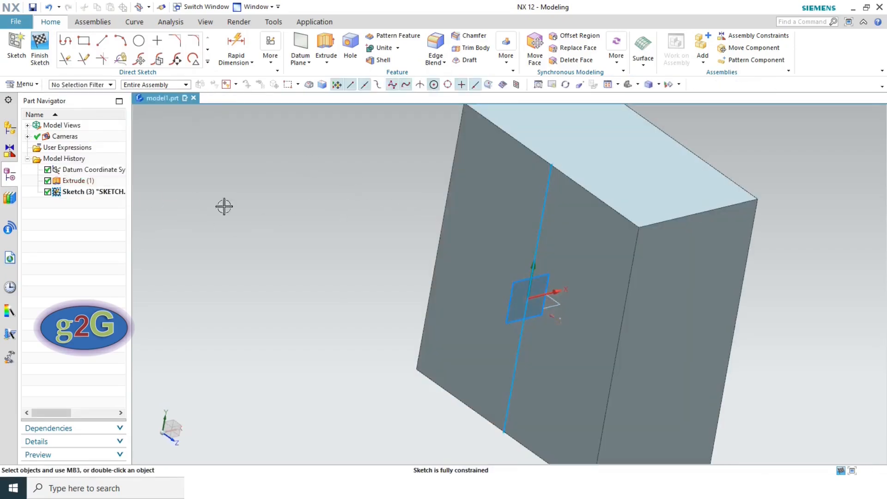
pyautogui.rightClick(706, 140)
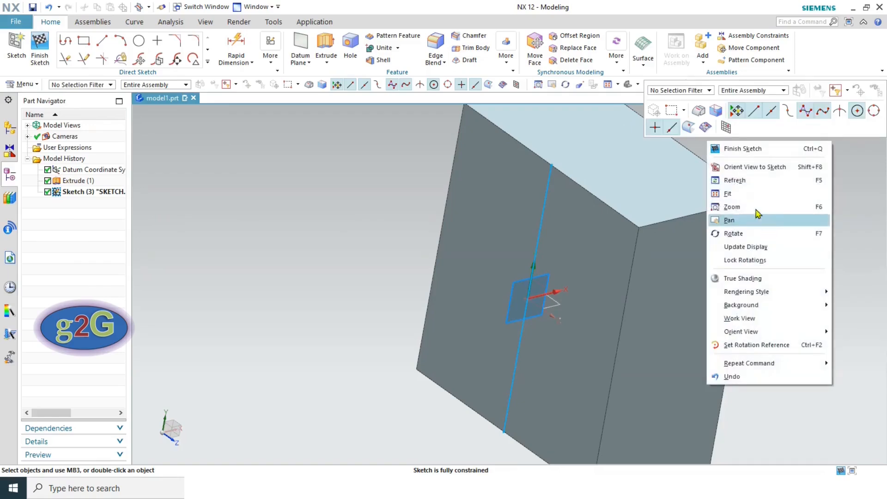
pyautogui.click(754, 172)
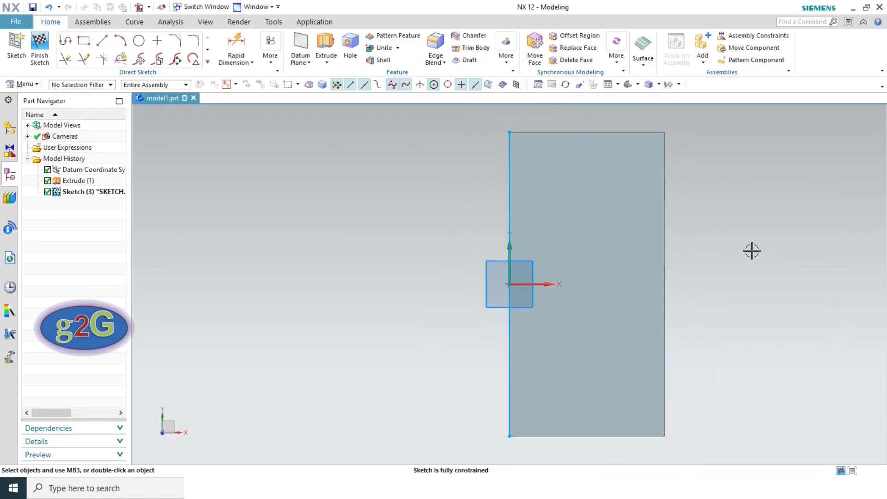
# - Switch to a fresh part holding only the datum coordinate system and start a sketch
pyautogui.click(207, 61)
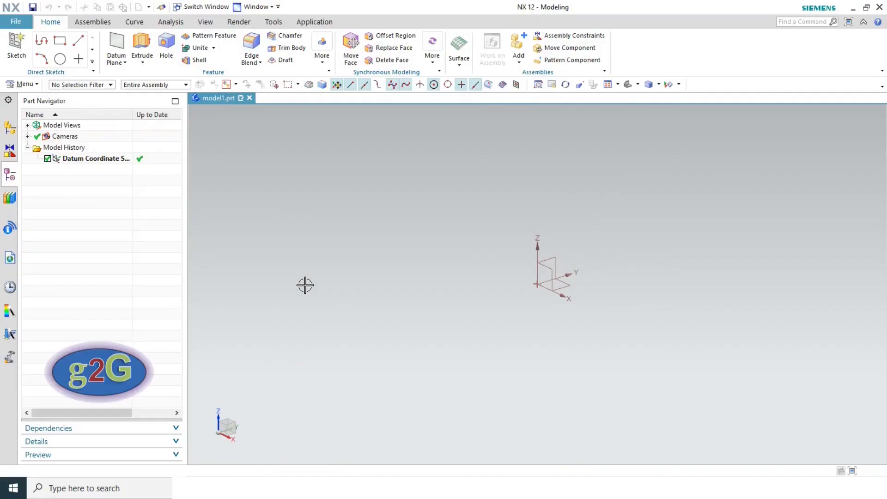
pyautogui.click(16, 46)
# - Accept the default XZ plane for Sketch (1), then orient the view square-on and pan it
pyautogui.middleClick(474, 254)
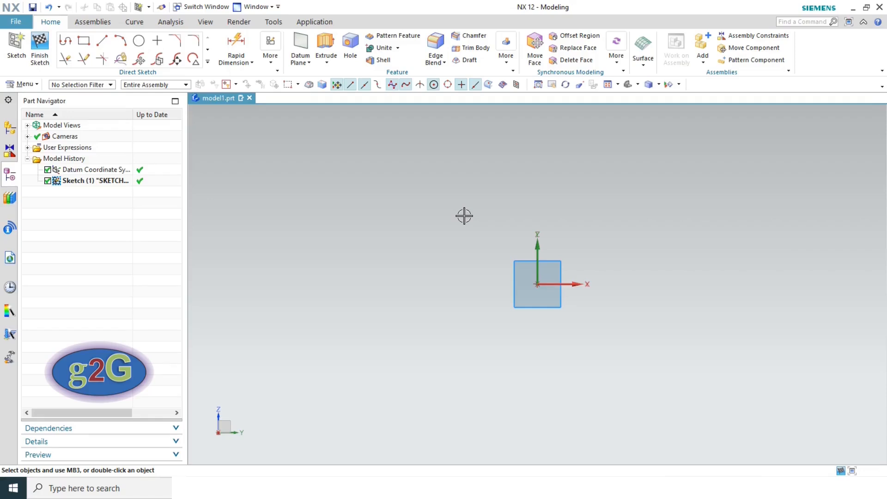
pyautogui.scroll(4, 465, 216)
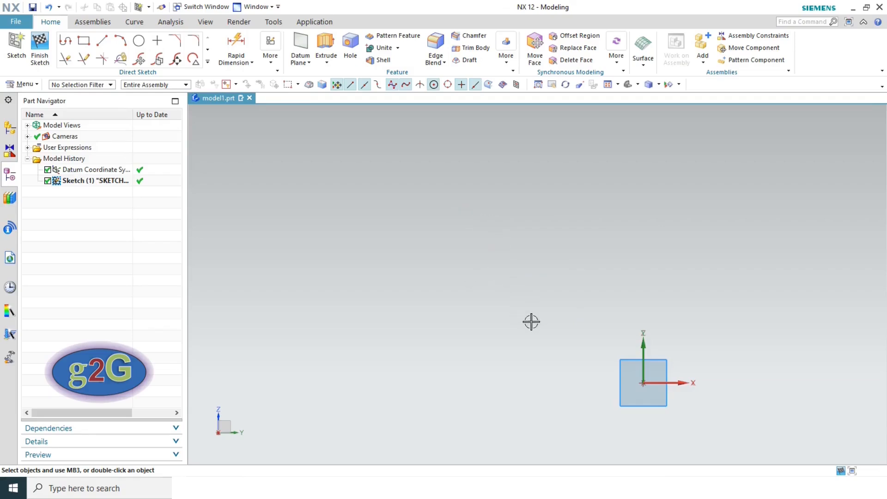
pyautogui.scroll(3, 532, 321)
pyautogui.scroll(-6, 516, 282)
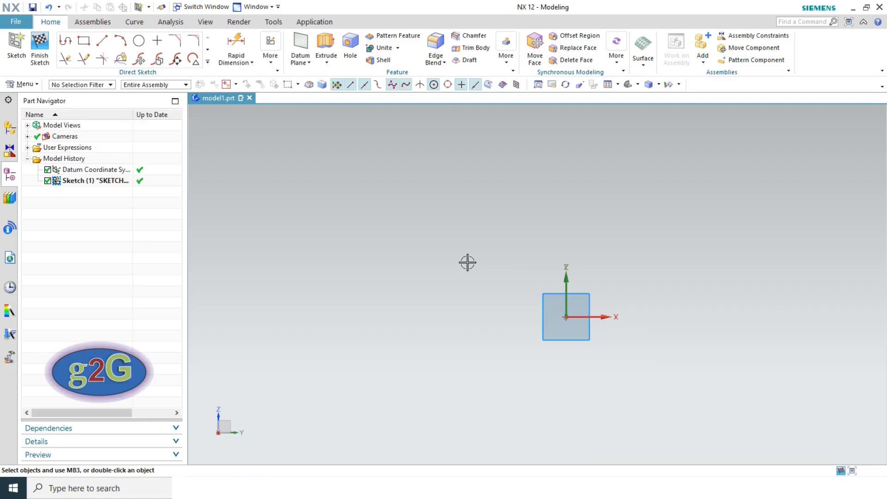
pyautogui.moveTo(467, 263)
pyautogui.mouseDown(button='middle')
pyautogui.moveTo(532, 254)
pyautogui.moveTo(398, 272)
pyautogui.moveTo(394, 293)
pyautogui.moveTo(428, 298)
pyautogui.moveTo(507, 262)
pyautogui.mouseUp(button='middle')
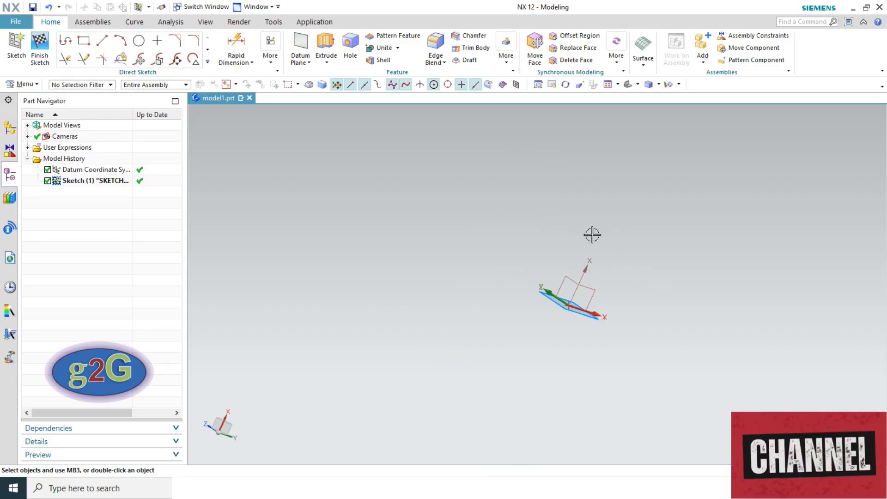
pyautogui.rightClick(543, 224)
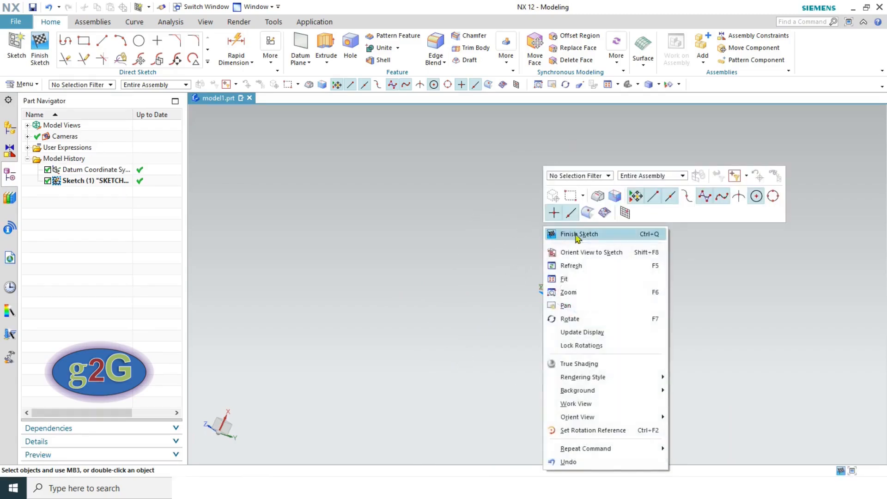
pyautogui.click(602, 258)
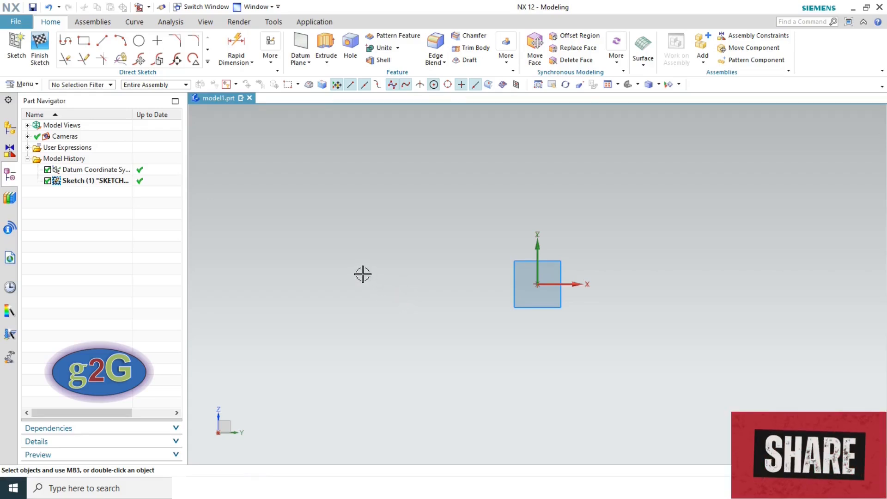
pyautogui.moveTo(363, 274)
pyautogui.keyDown('shift'); pyautogui.mouseDown(button='middle')
pyautogui.moveTo(388, 282)
pyautogui.moveTo(579, 278)
pyautogui.moveTo(364, 269)
pyautogui.mouseUp(button='middle'); pyautogui.keyUp('shift')
pyautogui.moveTo(484, 278)
pyautogui.keyDown('shift'); pyautogui.mouseDown(button='middle')
pyautogui.moveTo(311, 279)
pyautogui.moveTo(451, 276)
pyautogui.moveTo(363, 277)
pyautogui.mouseUp(button='middle'); pyautogui.keyUp('shift')
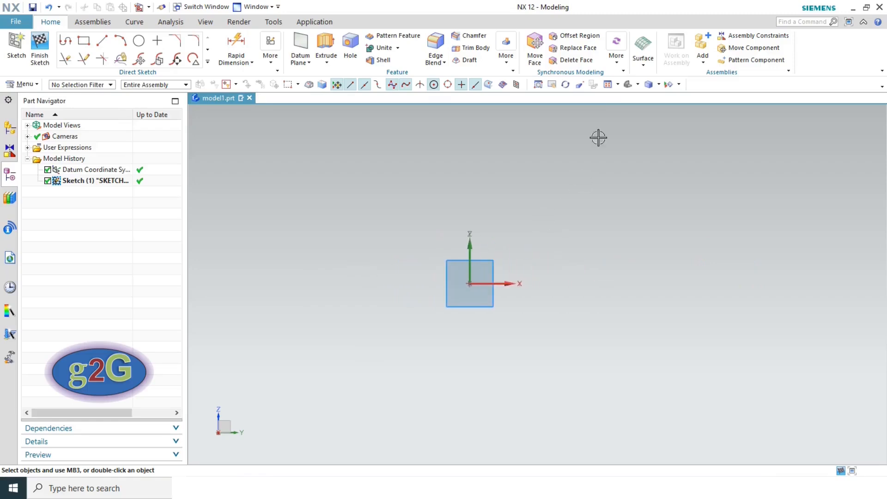
# - Fit the empty sketch in the view and start the Rectangle tool
pyautogui.click(608, 85)
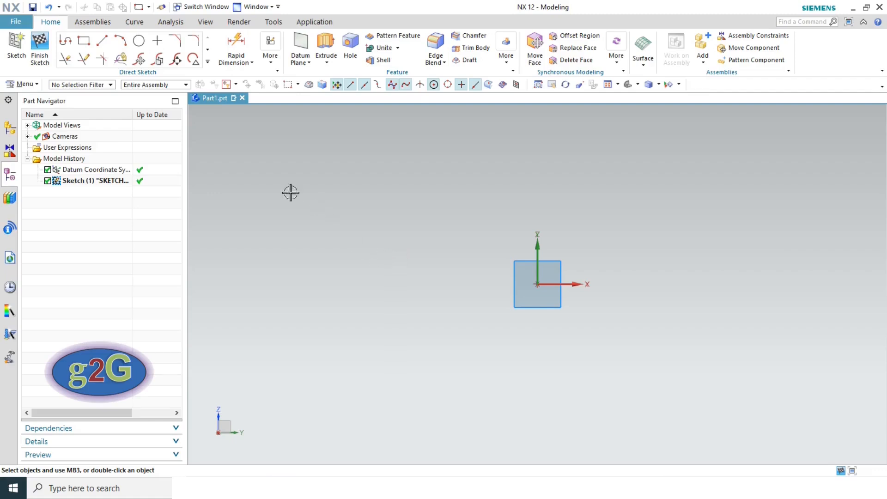
pyautogui.click(83, 41)
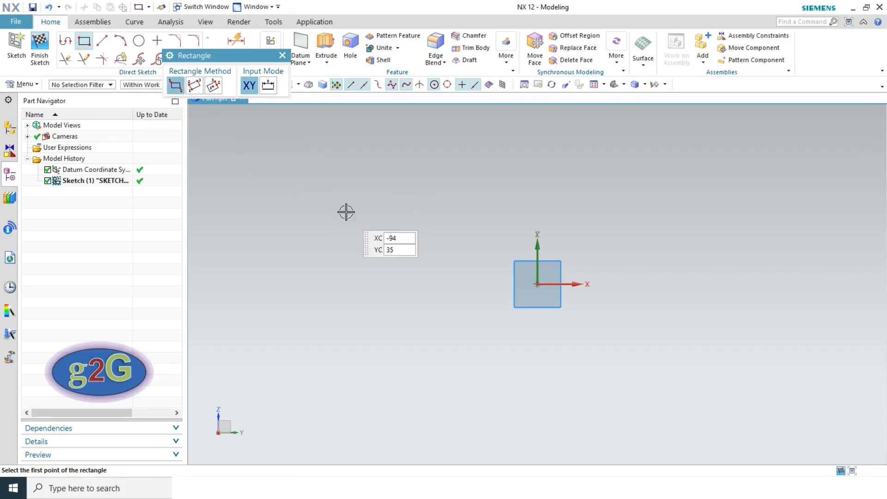
# - Draw a 92 by 58 rectangle to the left of the origin
pyautogui.click(304, 186)
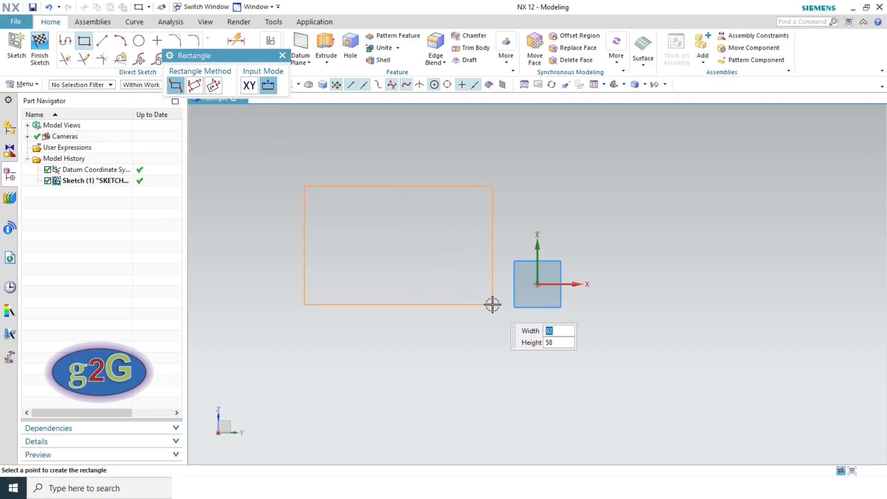
pyautogui.click(493, 304)
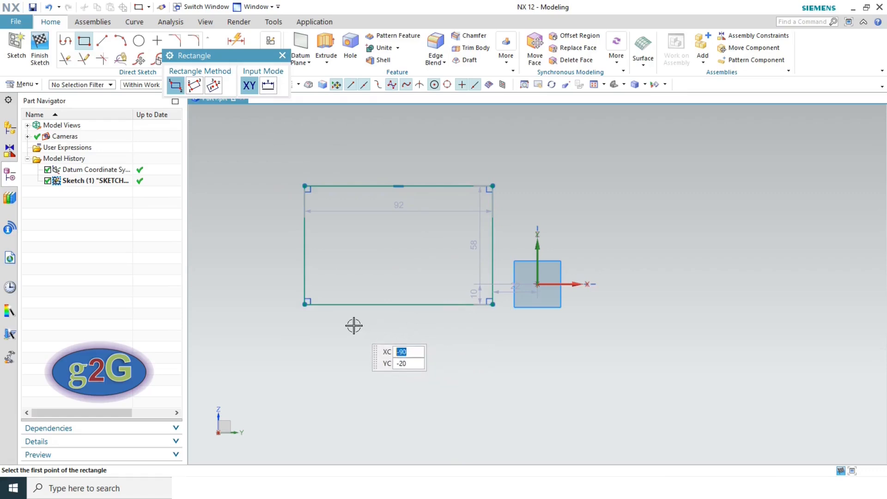
pyautogui.press('Escape')
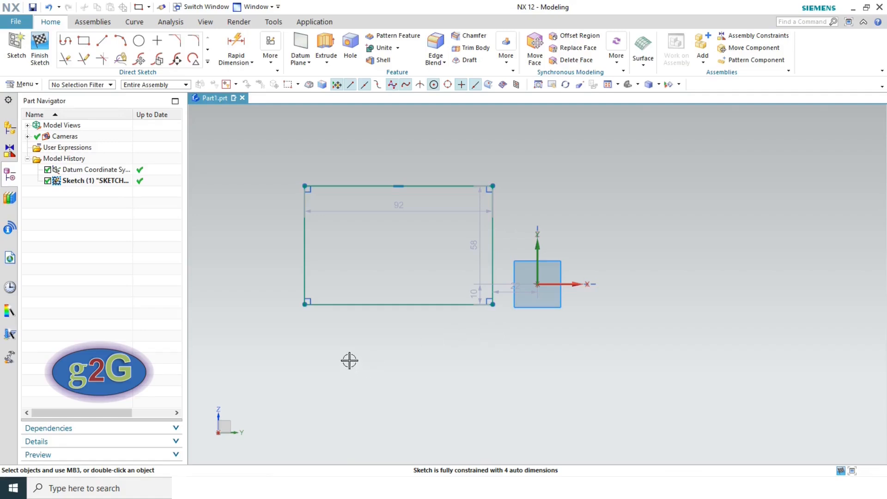
# - Draw a diagonal line joining the left edge's midpoint to the top edge's midpoint
pyautogui.click(102, 41)
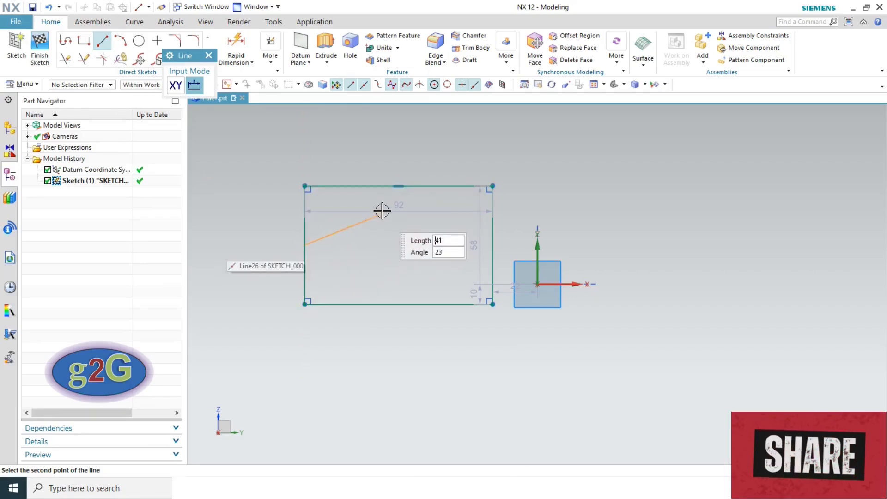
pyautogui.click(399, 186)
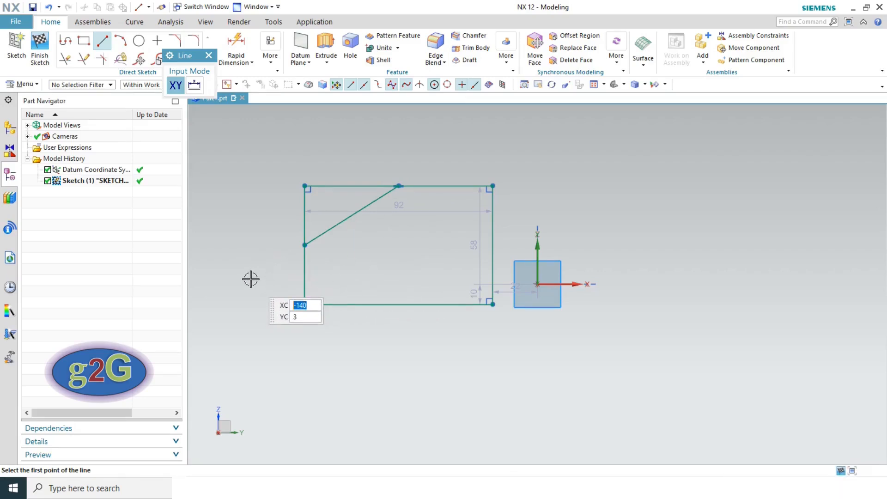
pyautogui.press('Escape')
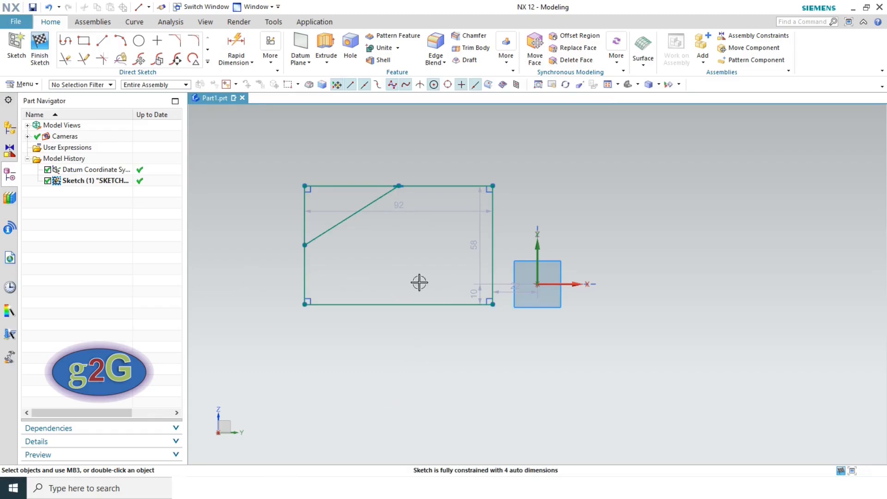
# - Draw two circles inside the rectangle, the right one about 21.5 in diameter
pyautogui.click(139, 41)
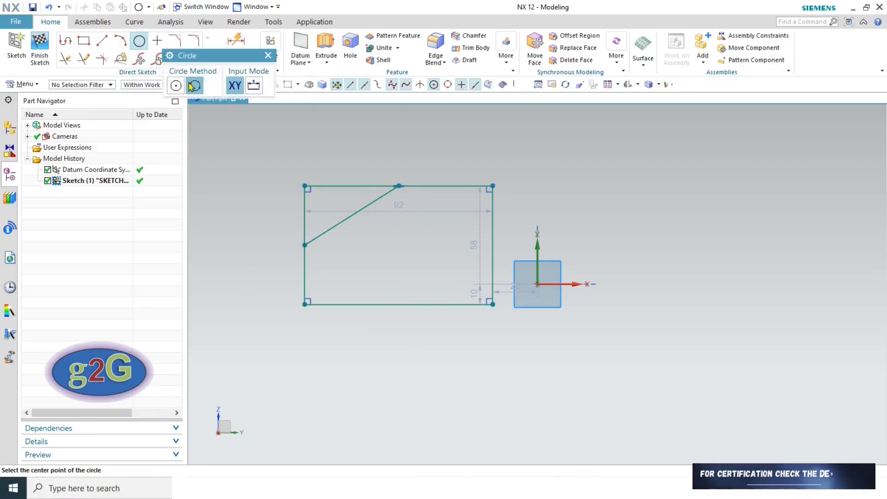
pyautogui.click(350, 267)
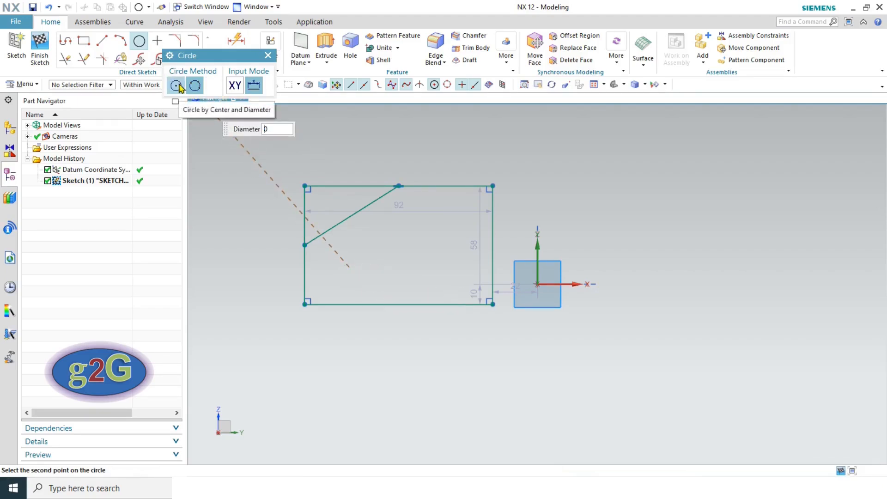
pyautogui.click(368, 256)
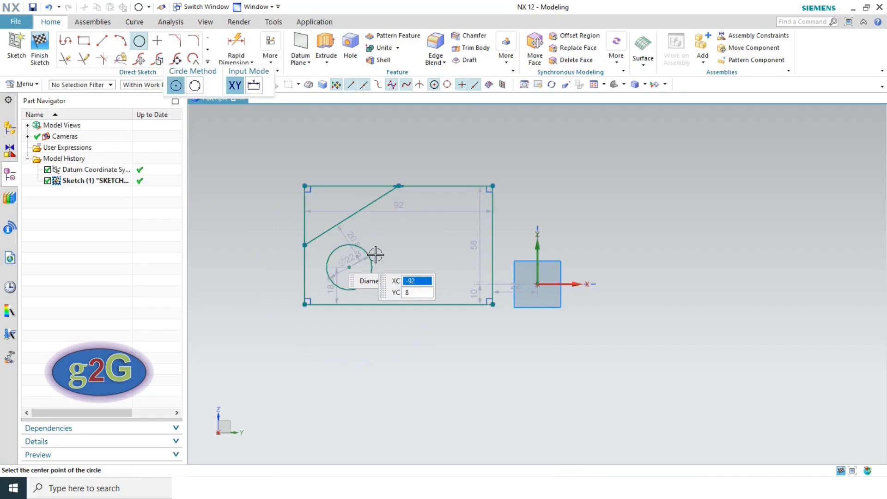
pyautogui.click(439, 239)
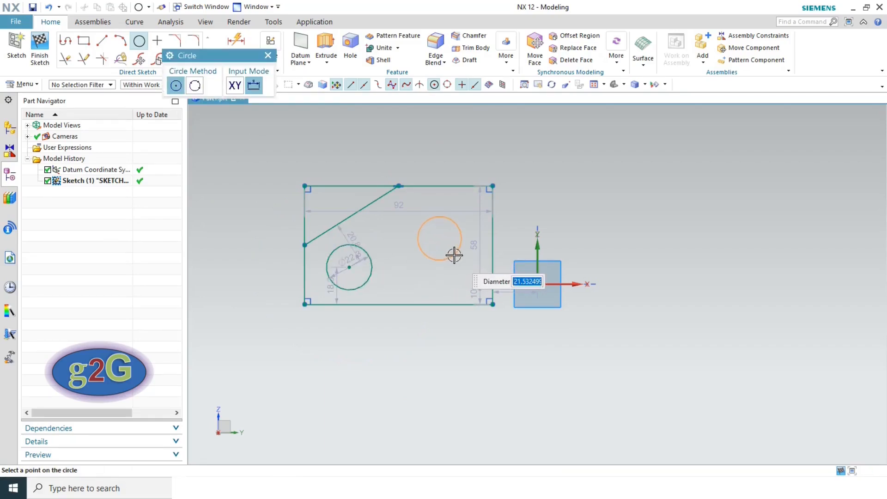
pyautogui.click(453, 254)
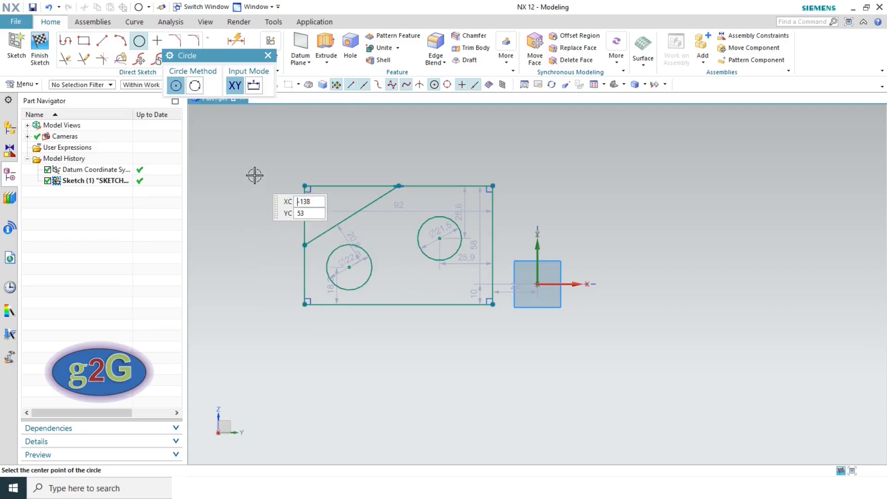
pyautogui.press('Escape')
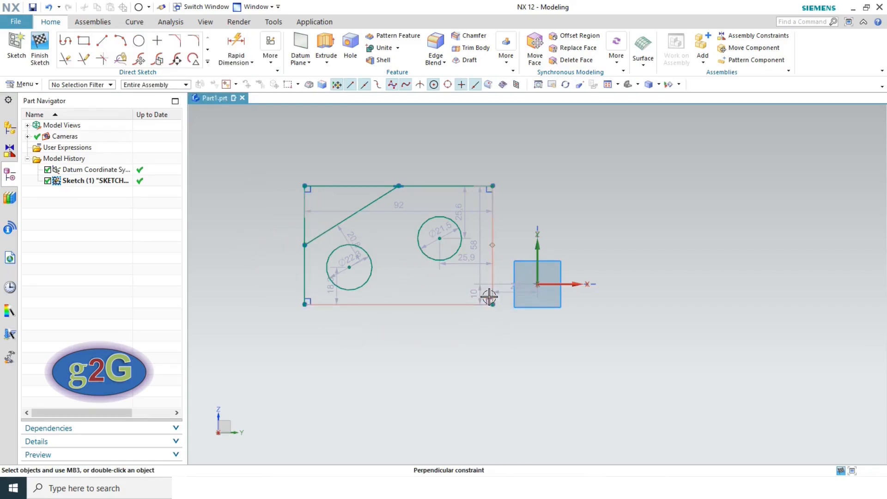
pyautogui.scroll(2, 487, 297)
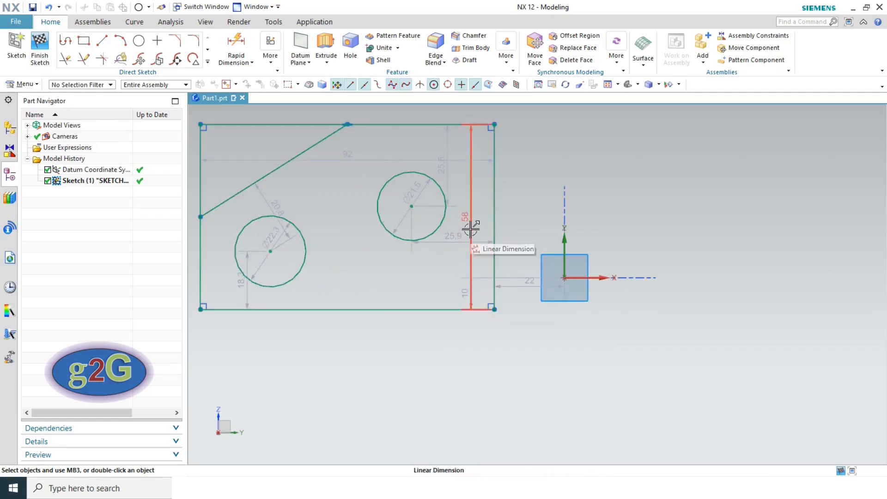
# - Move the 58 dimension outside the rectangle and turn off Display Sketch Auto Dimensions
pyautogui.moveTo(484, 229); pyautogui.dragTo(526, 229)
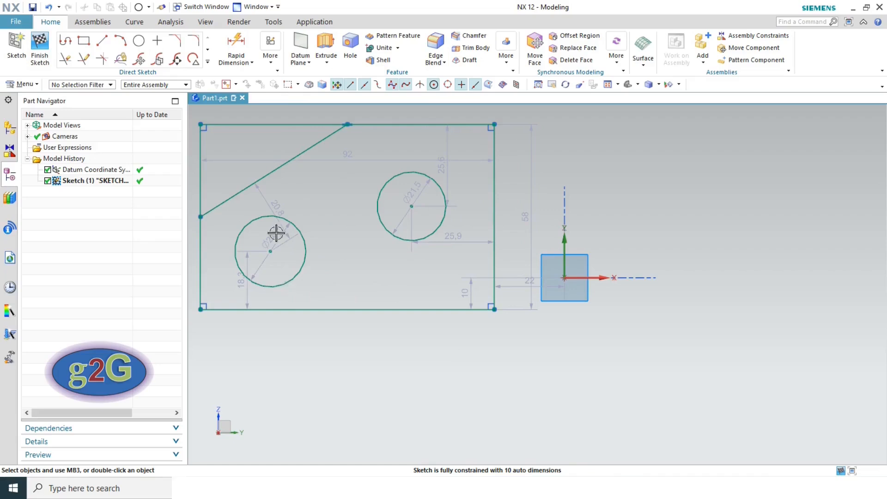
pyautogui.click(269, 62)
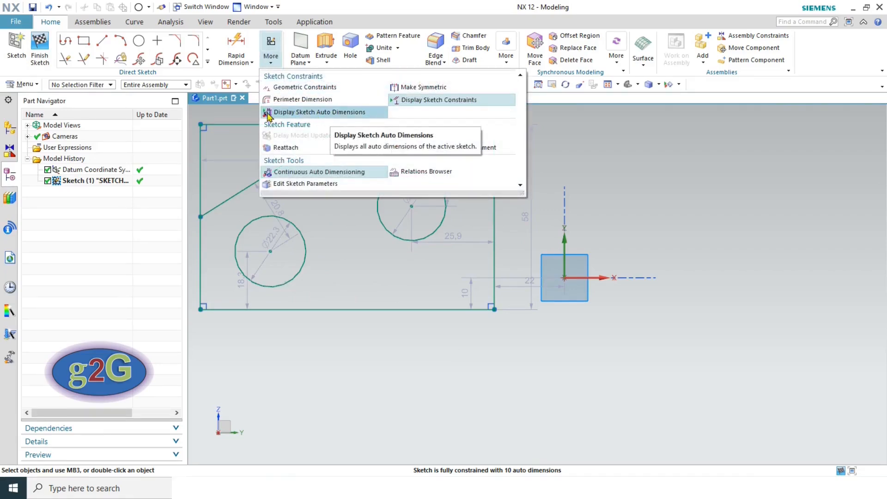
pyautogui.click(289, 115)
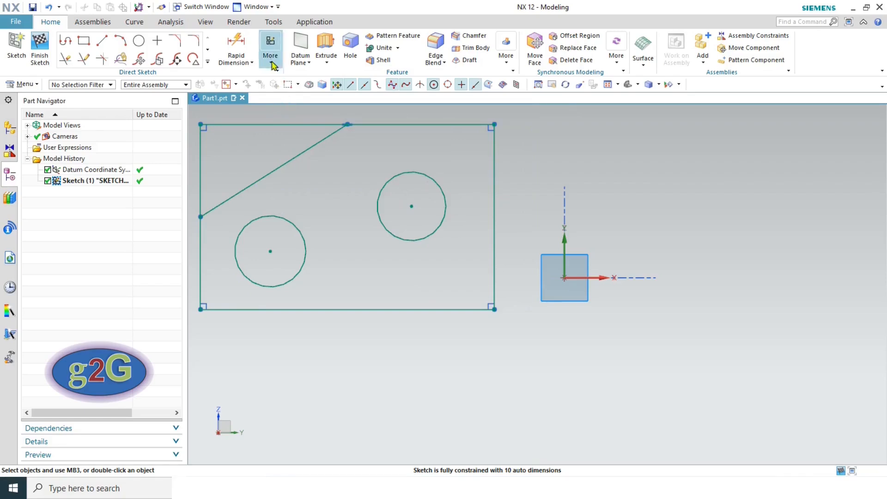
pyautogui.scroll(1, 468, 272)
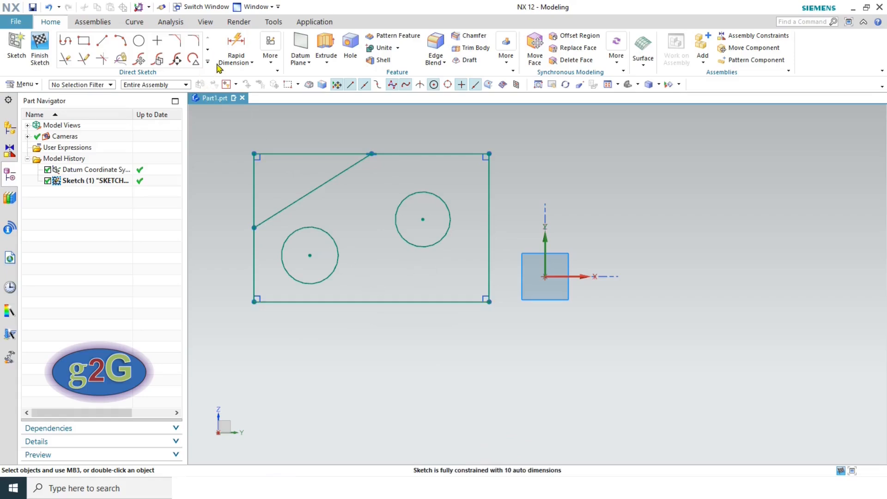
# - Start Rapid Dimension, move its dialog aside, and cancel a trial dimension on the right circle
pyautogui.click(237, 45)
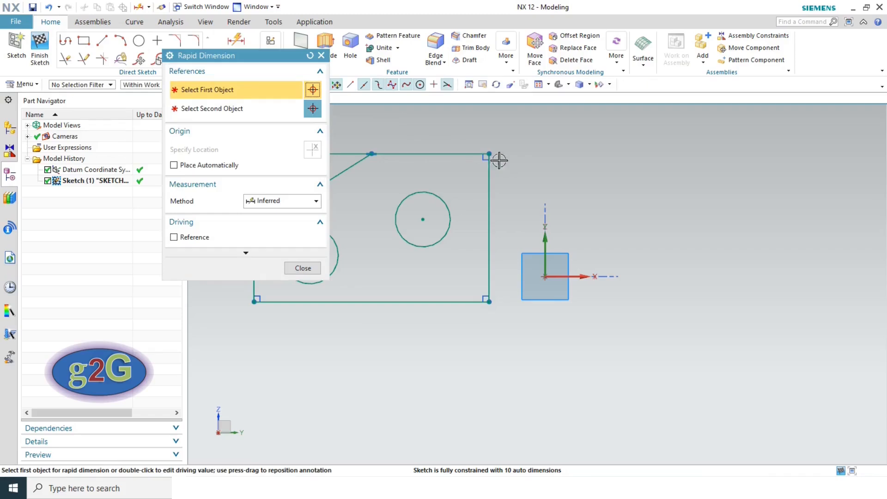
pyautogui.moveTo(244, 57); pyautogui.dragTo(650, 119)
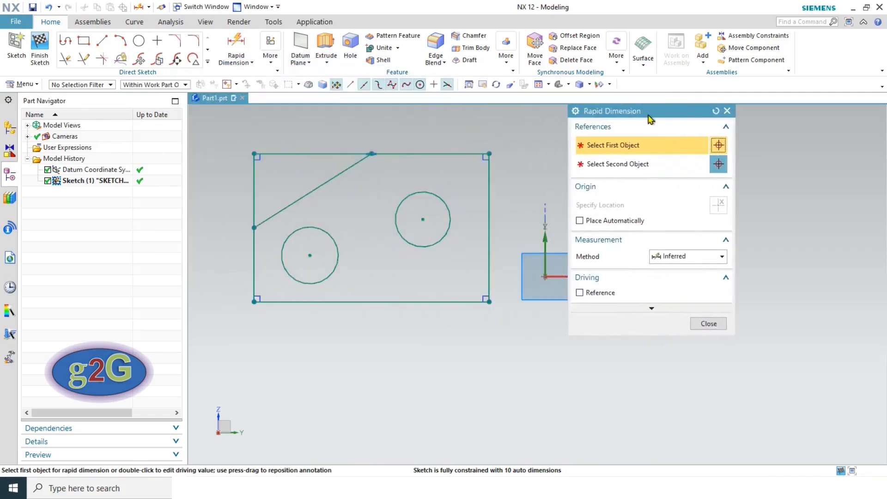
pyautogui.click(662, 261)
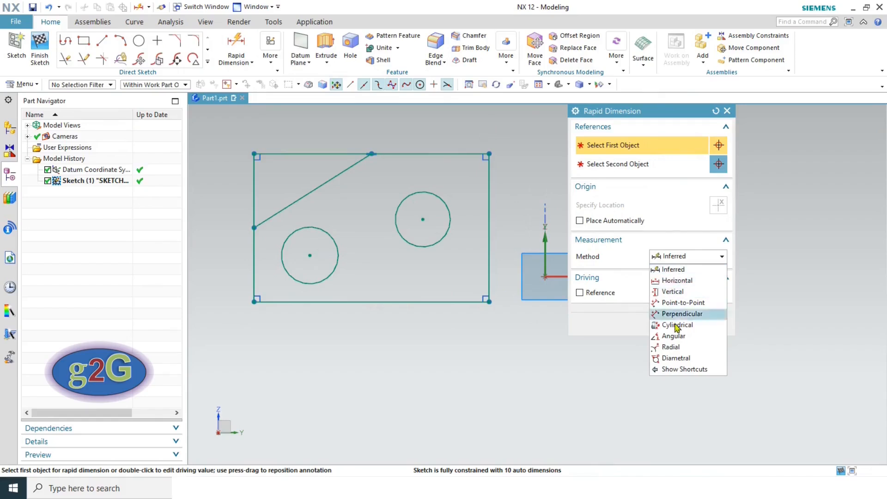
pyautogui.click(667, 270)
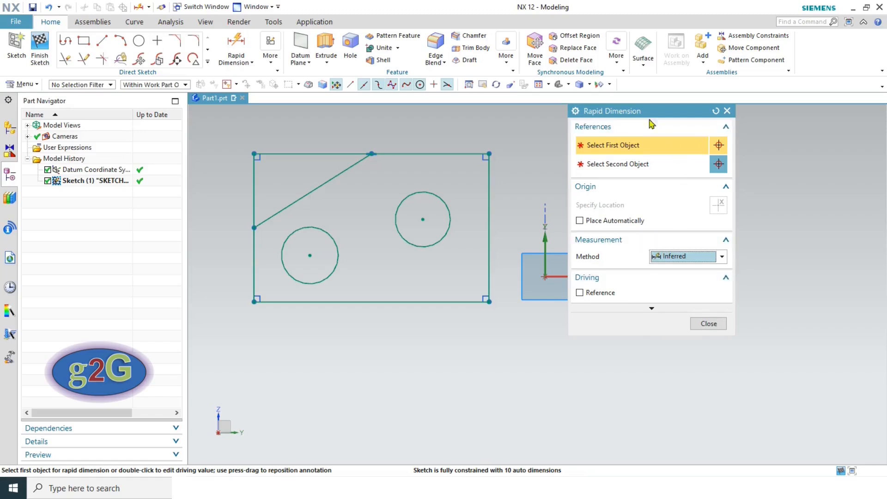
pyautogui.moveTo(649, 112); pyautogui.dragTo(737, 125)
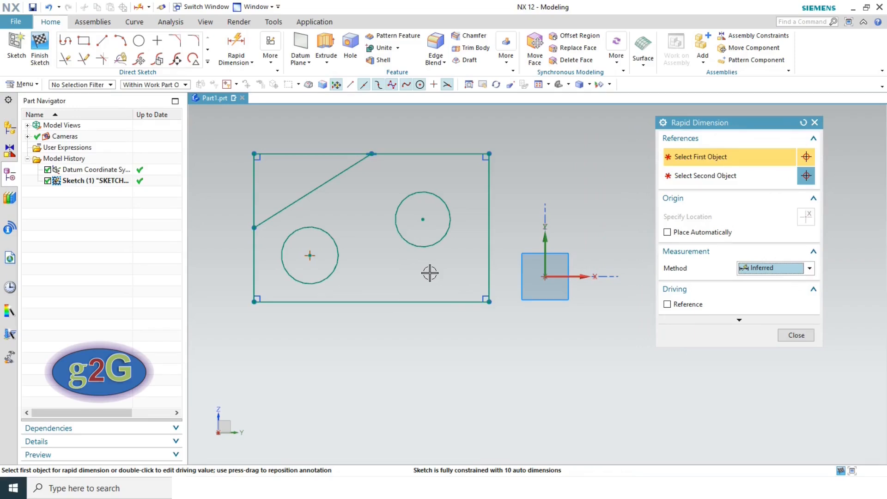
pyautogui.click(446, 240)
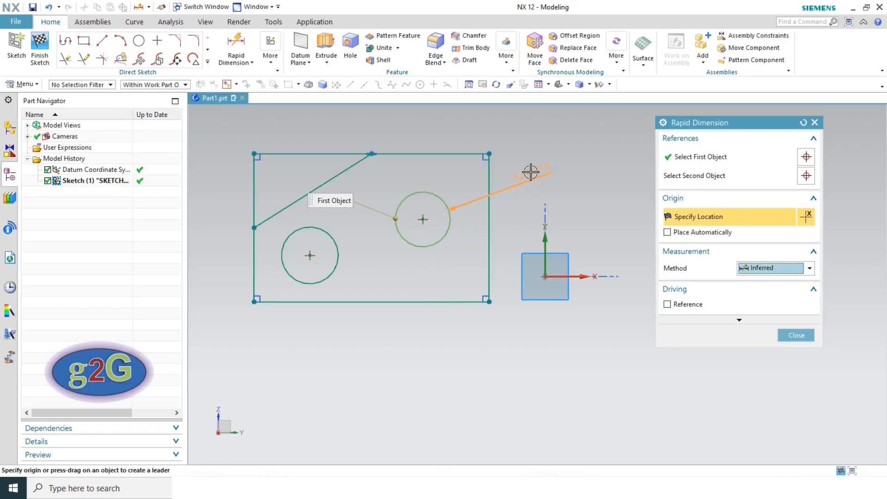
pyautogui.click(795, 336)
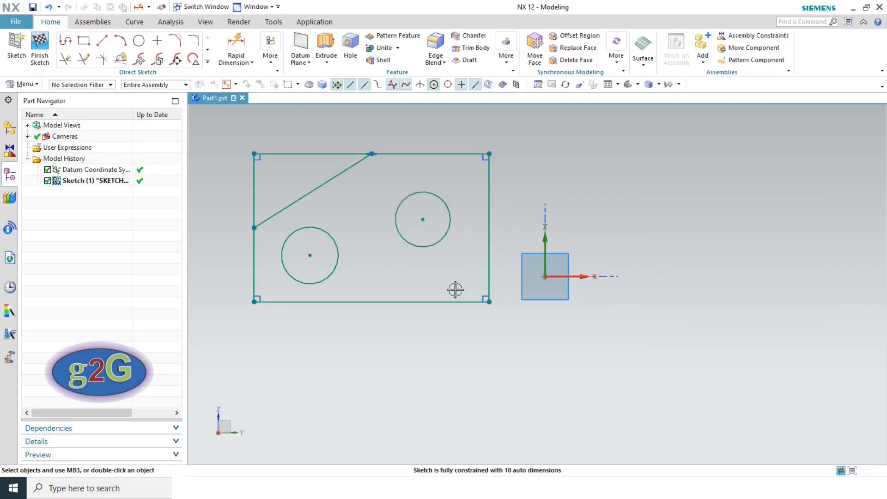
# - Restart Rapid Dimension, pick the right and bottom edges, and set Method to Horizontal
pyautogui.click(234, 44)
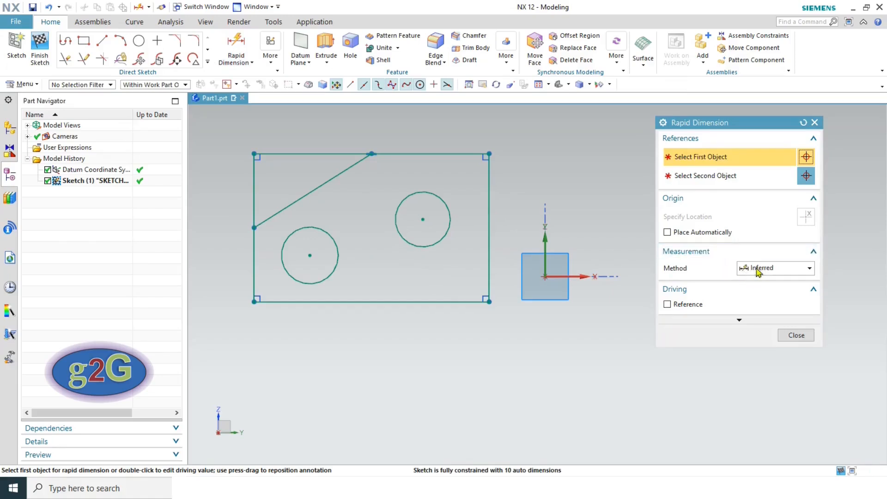
pyautogui.click(489, 194)
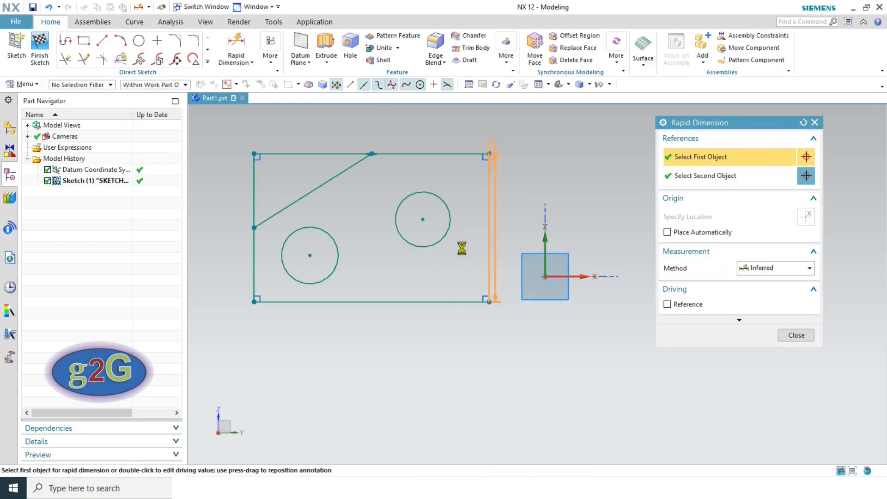
pyautogui.click(410, 301)
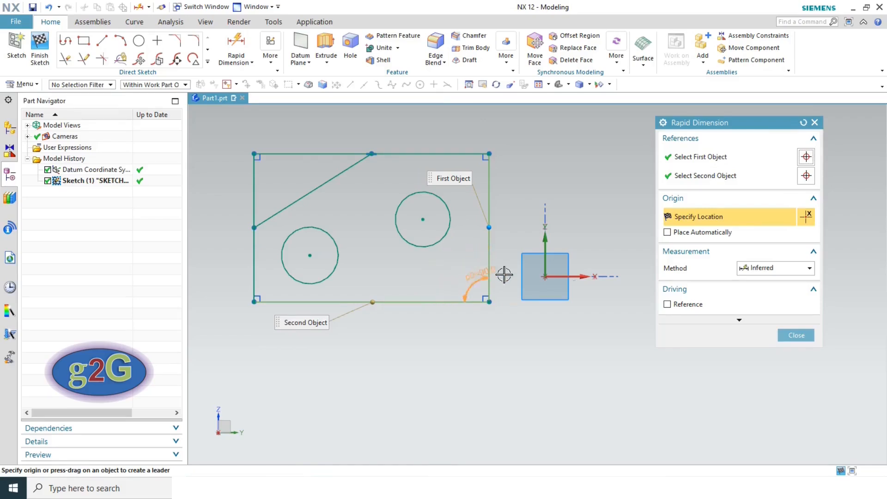
pyautogui.click(755, 271)
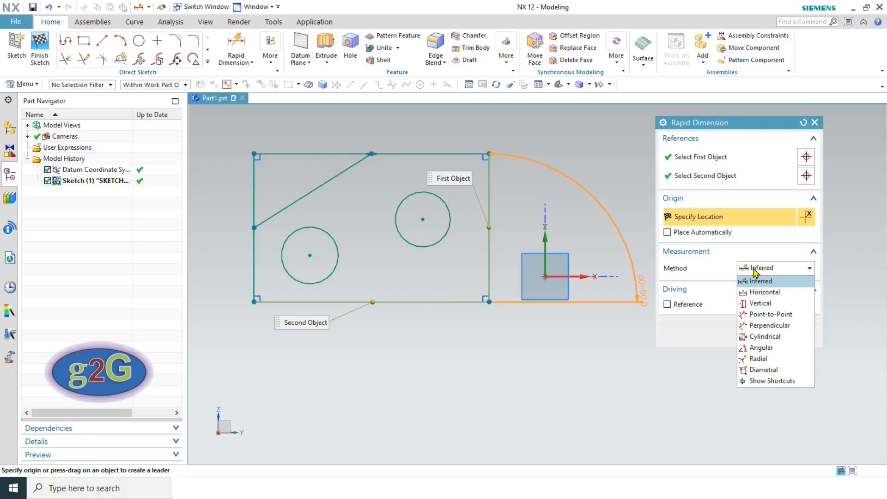
pyautogui.click(755, 271)
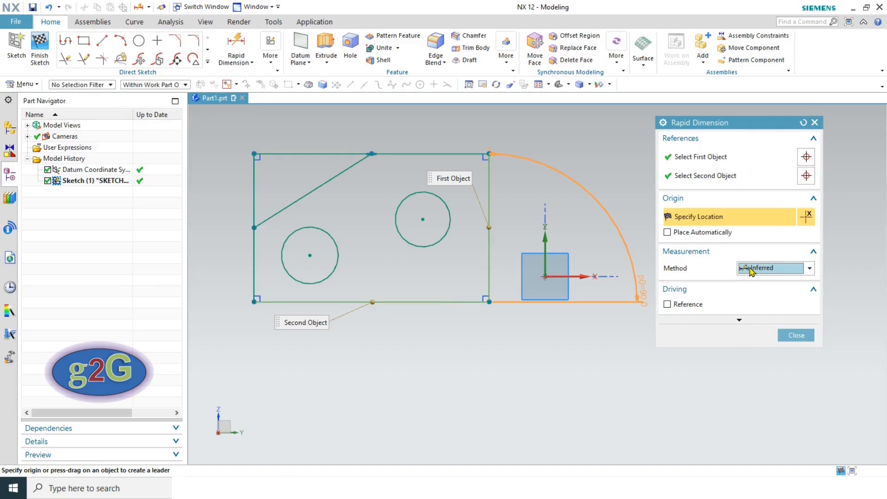
pyautogui.click(752, 271)
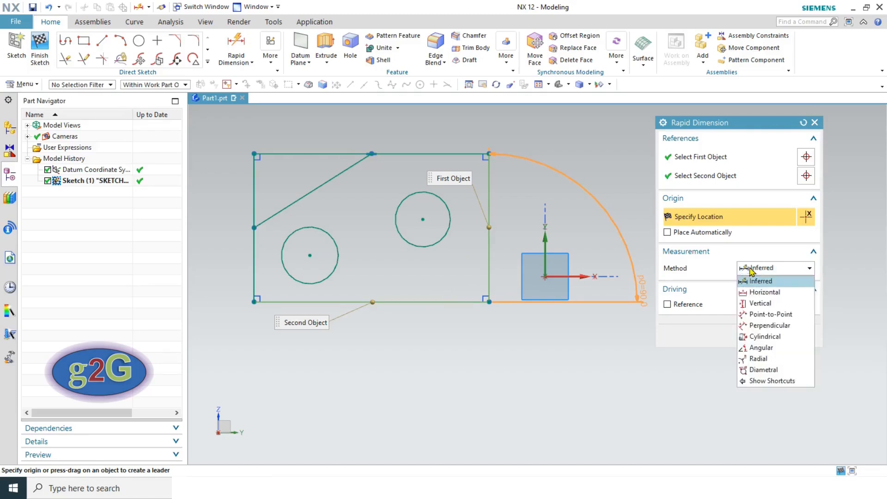
pyautogui.click(760, 293)
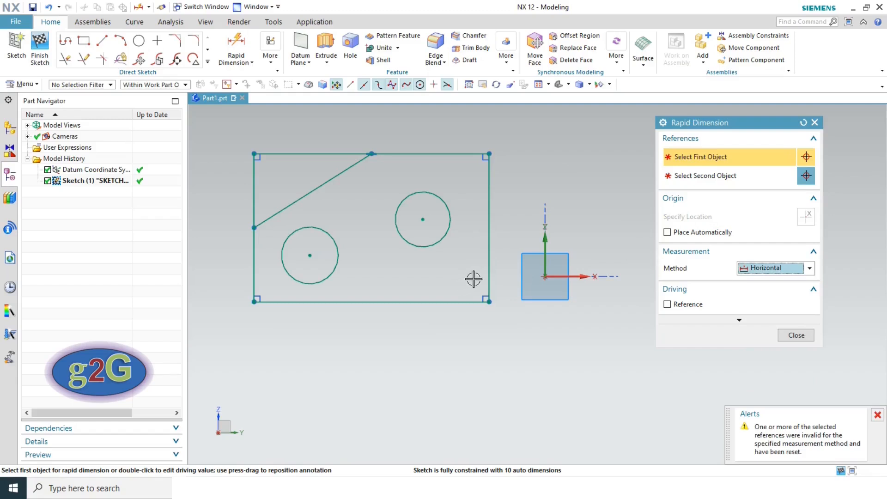
# - Place a 69 horizontal dimension from the right edge to the diagonal's midpoint
pyautogui.click(488, 248)
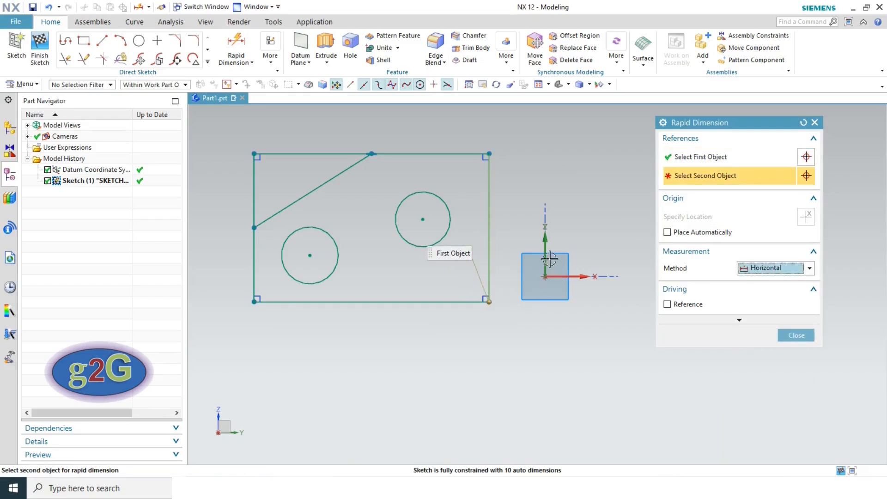
pyautogui.click(314, 189)
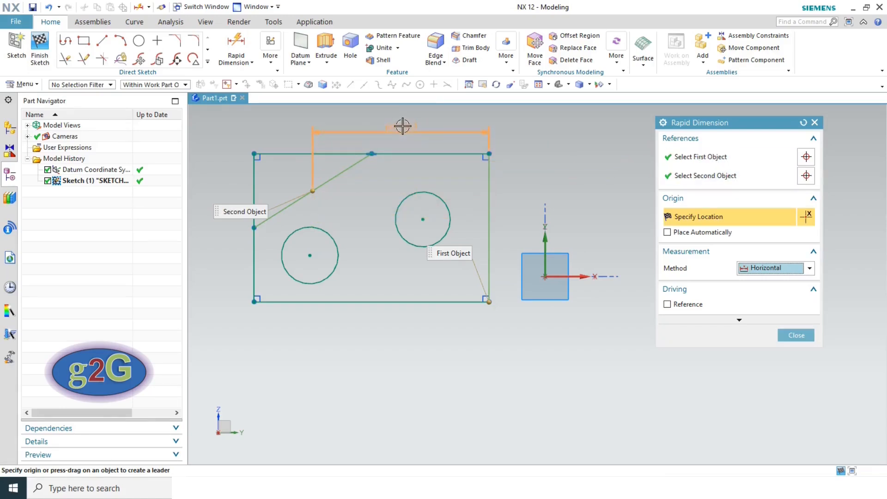
pyautogui.click(403, 126)
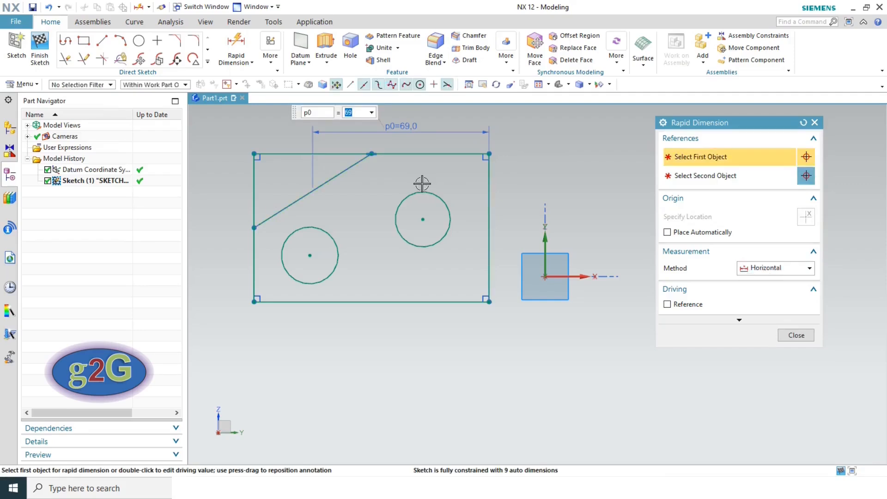
# - Add a vertical 58 height dimension between the top and bottom edges
pyautogui.click(754, 273)
pyautogui.click(757, 301)
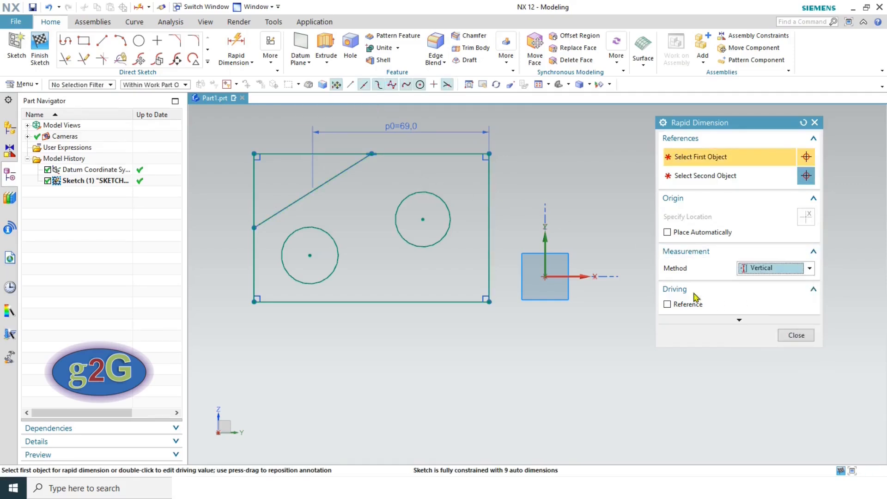
pyautogui.click(440, 153)
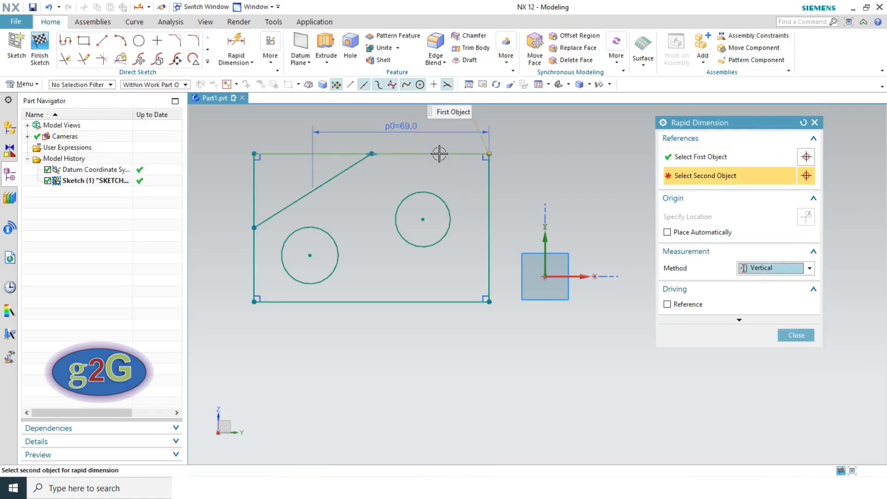
pyautogui.click(457, 302)
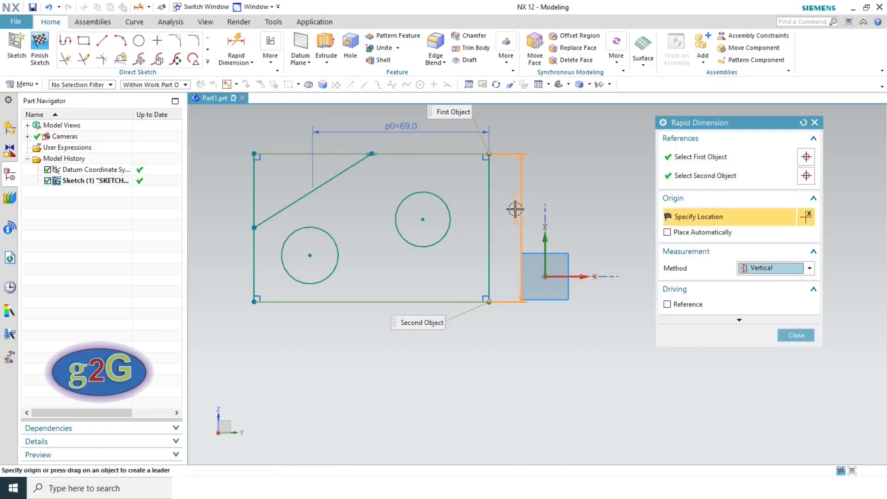
pyautogui.click(515, 209)
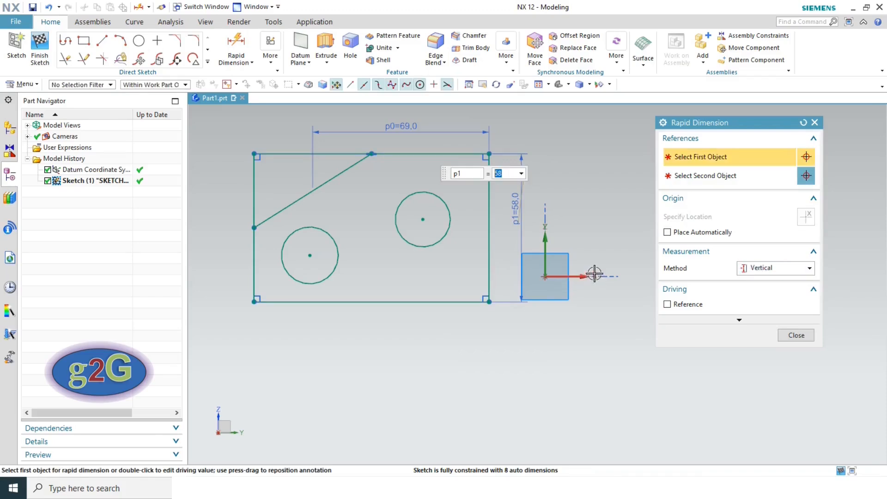
pyautogui.click(766, 269)
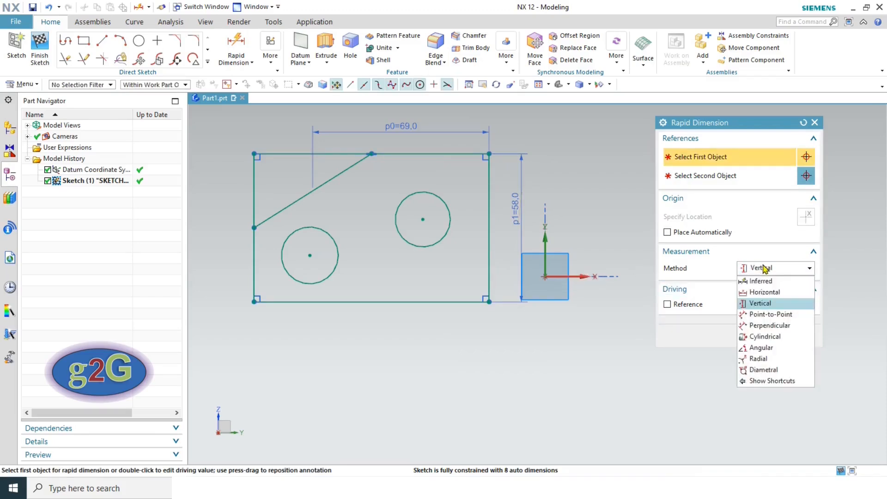
# - Add a 41.4 point-to-point dimension from the bottom-right corner to the right circle's centre
pyautogui.click(761, 318)
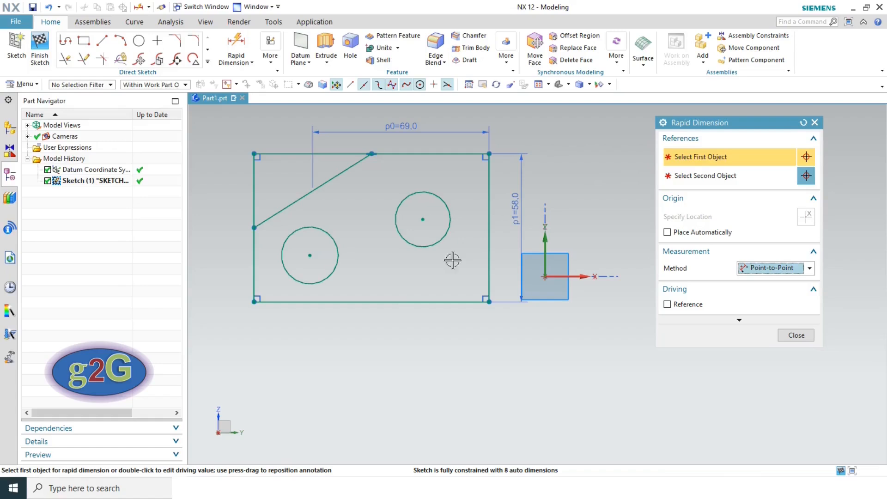
pyautogui.click(488, 300)
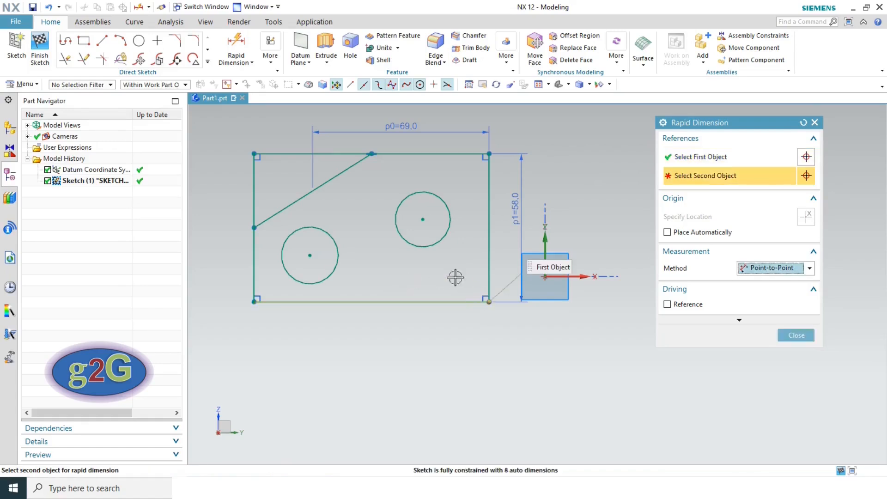
pyautogui.click(423, 219)
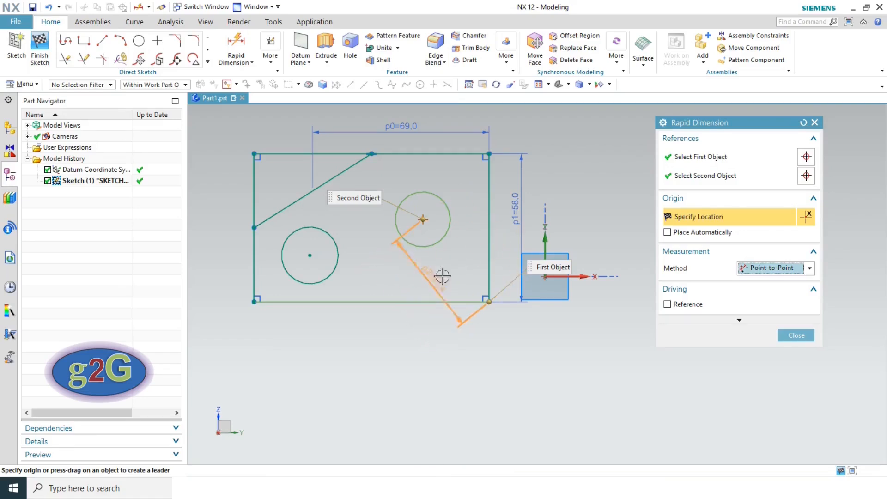
pyautogui.click(454, 259)
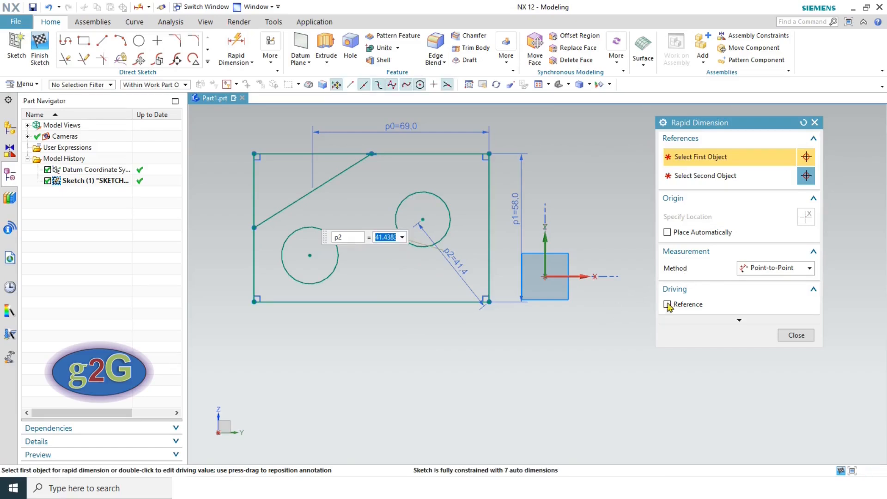
pyautogui.click(750, 268)
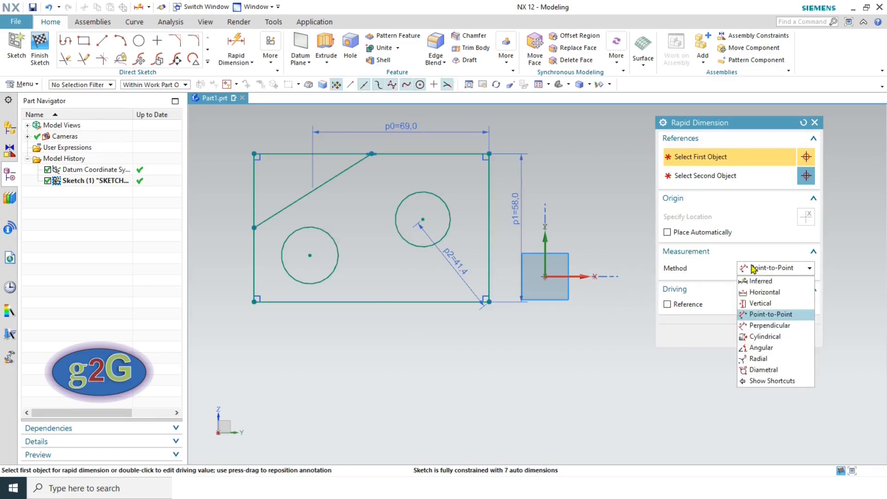
# - Try a perpendicular dimension from the diagonal to the bottom-left corner, then undo it as over-constraining
pyautogui.click(750, 327)
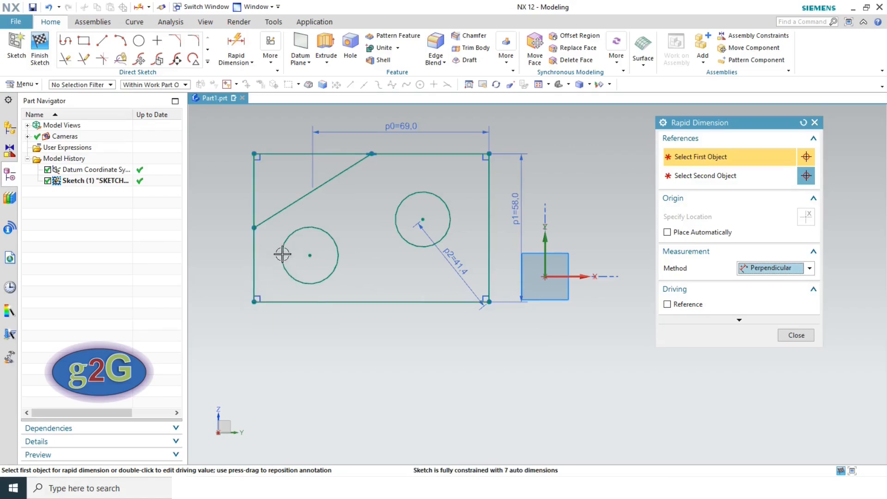
pyautogui.click(283, 206)
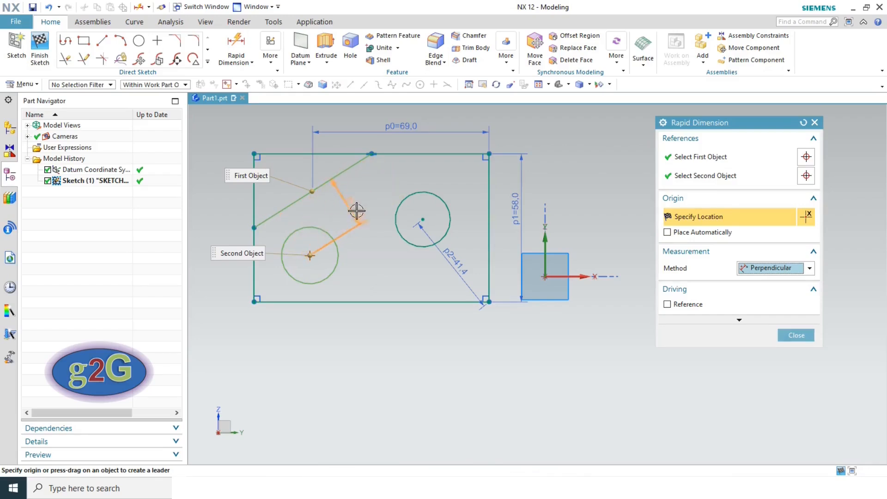
pyautogui.click(688, 179)
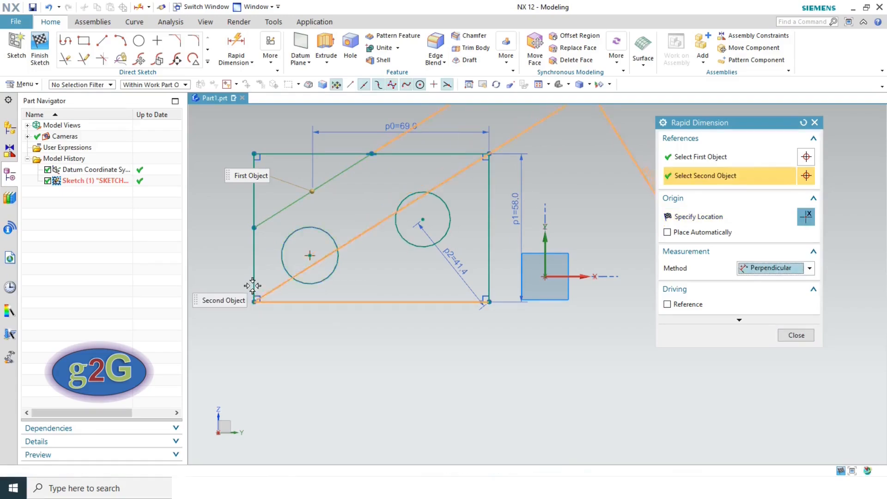
pyautogui.click(254, 302)
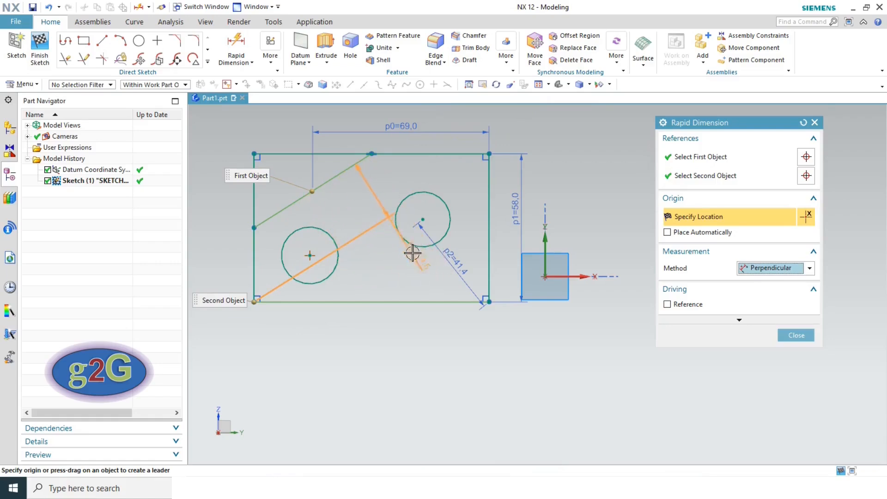
pyautogui.click(370, 187)
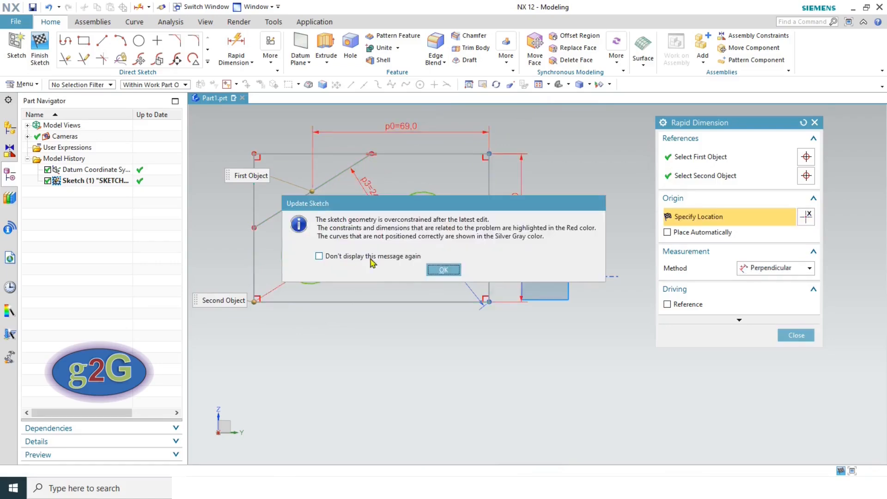
pyautogui.click(444, 270)
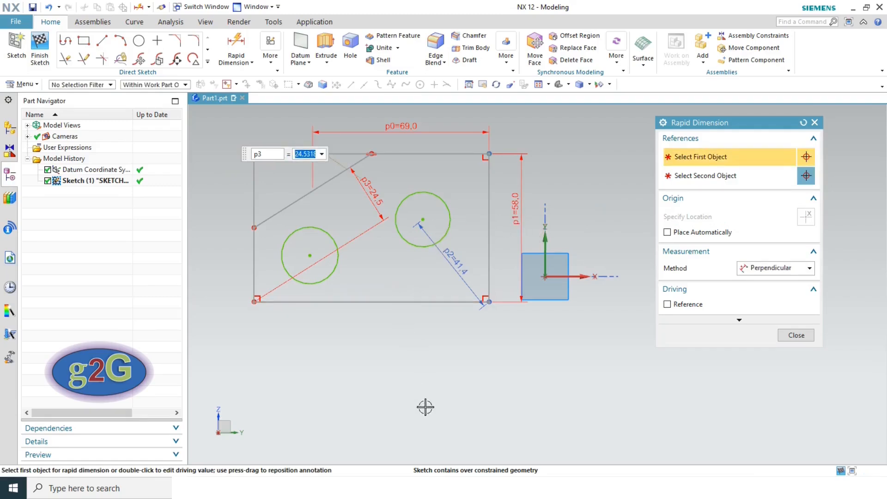
pyautogui.press('Escape')
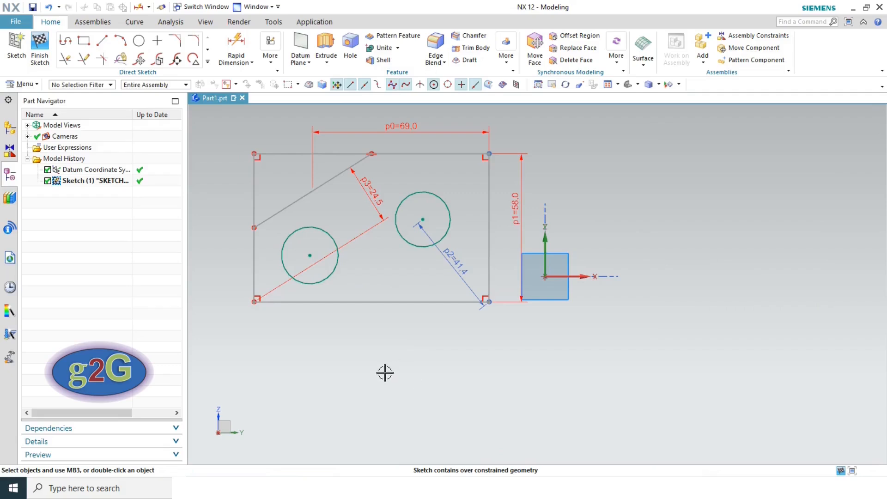
pyautogui.click(48, 7)
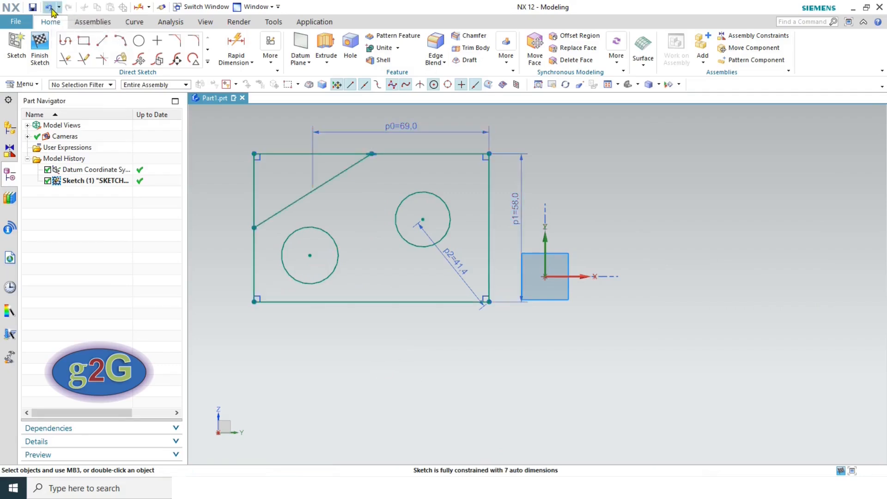
# - Add a cylindrical ⌀58.0 dimension between the top and bottom edges on the left side
pyautogui.click(236, 44)
pyautogui.click(763, 269)
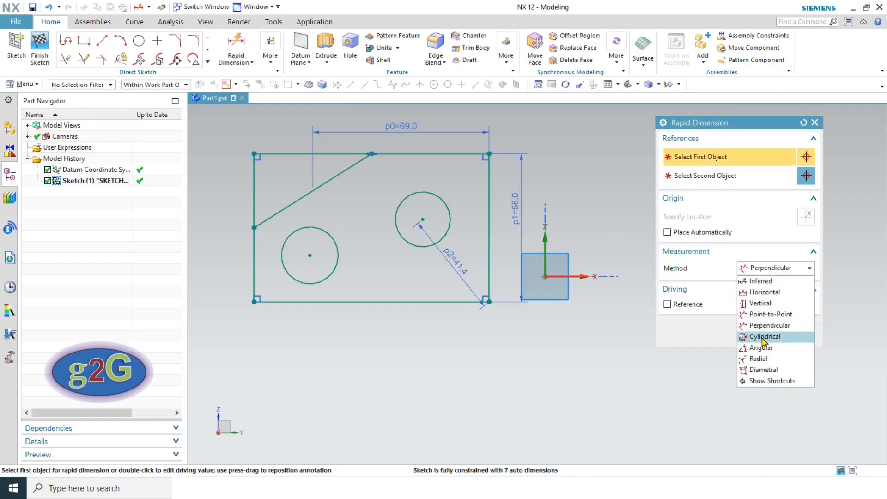
pyautogui.click(763, 337)
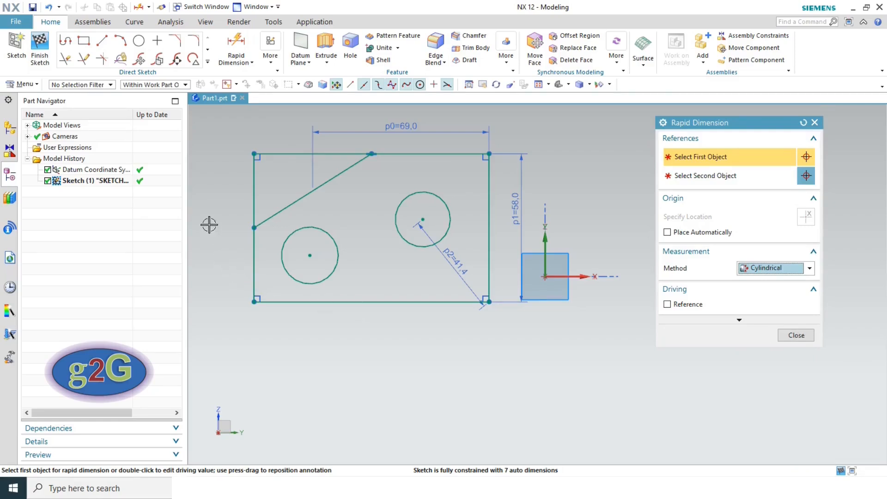
pyautogui.click(287, 153)
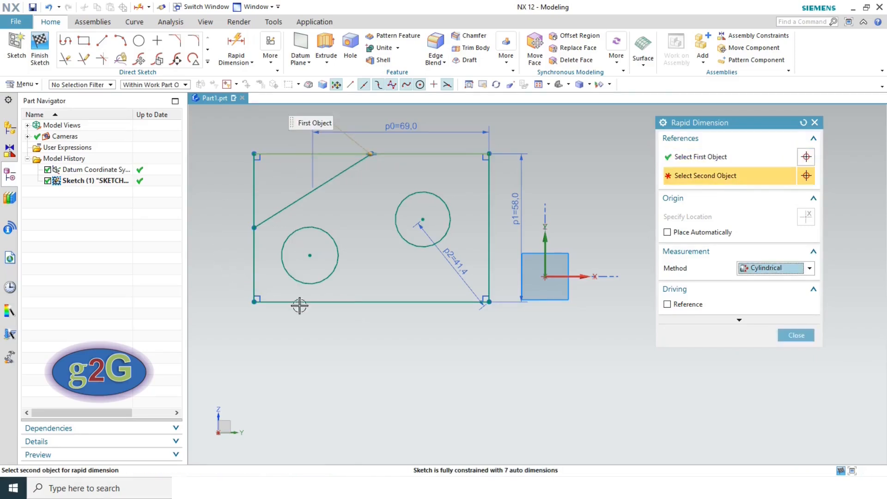
pyautogui.click(296, 303)
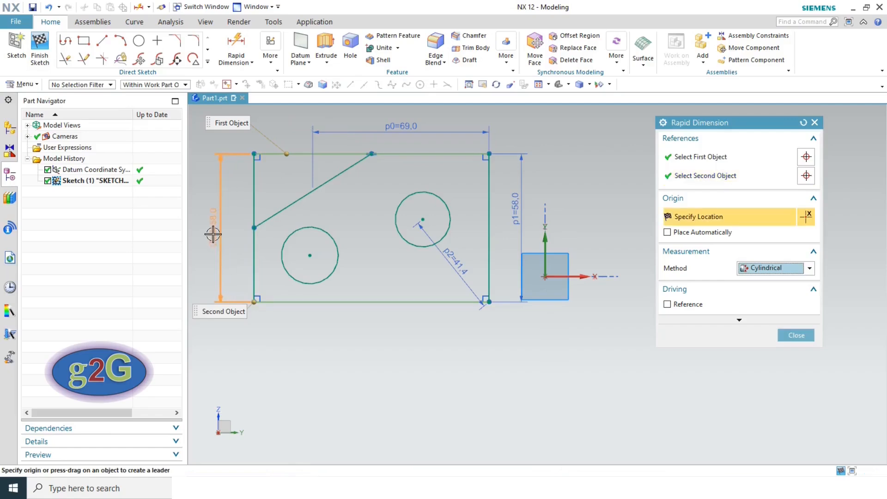
pyautogui.click(213, 233)
pyautogui.click(443, 267)
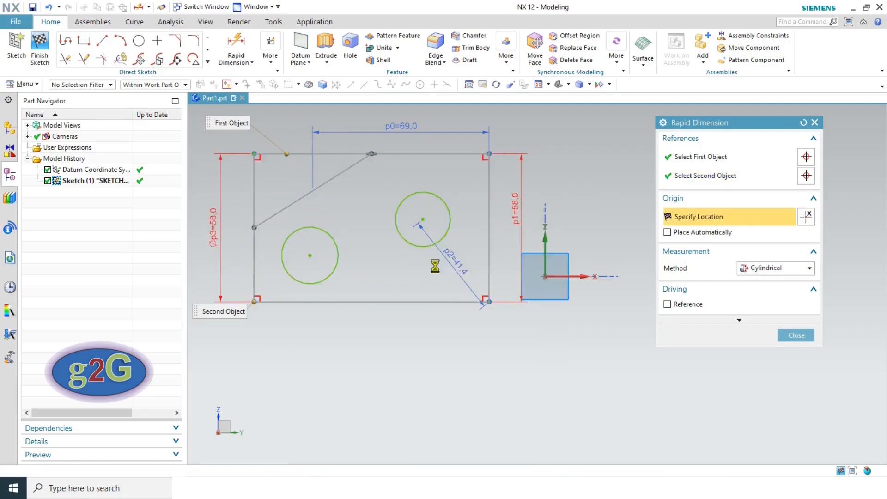
pyautogui.click(796, 335)
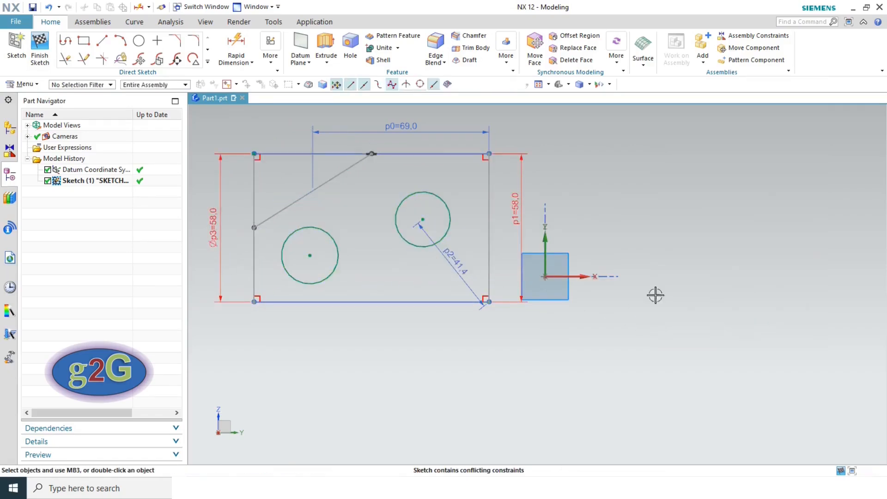
# - Delete the redundant p1 58.0 height dimension on the right side
pyautogui.click(522, 220)
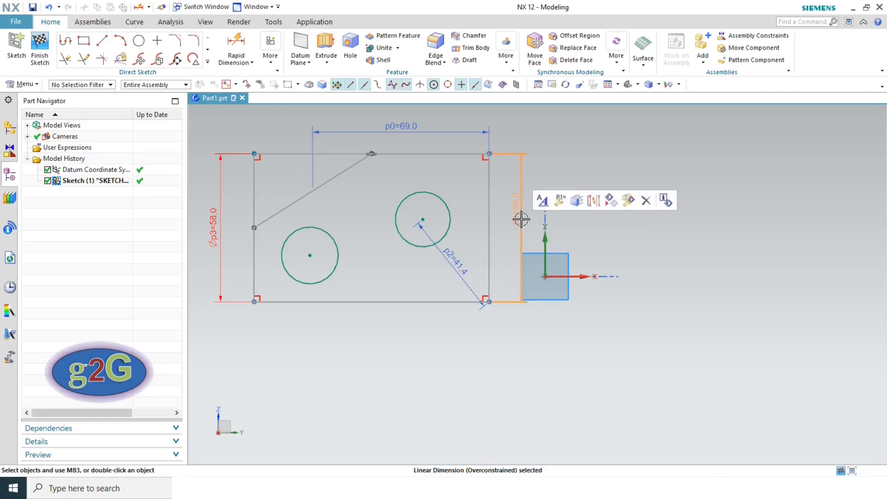
pyautogui.click(646, 200)
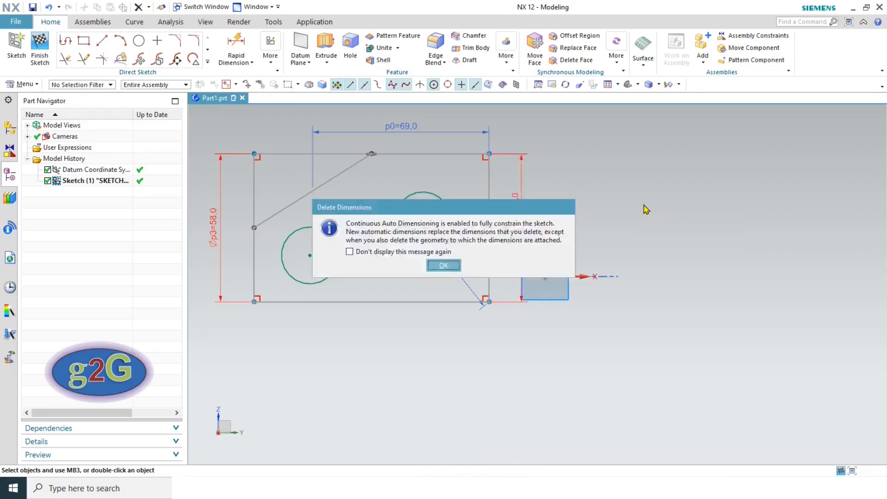
pyautogui.click(429, 263)
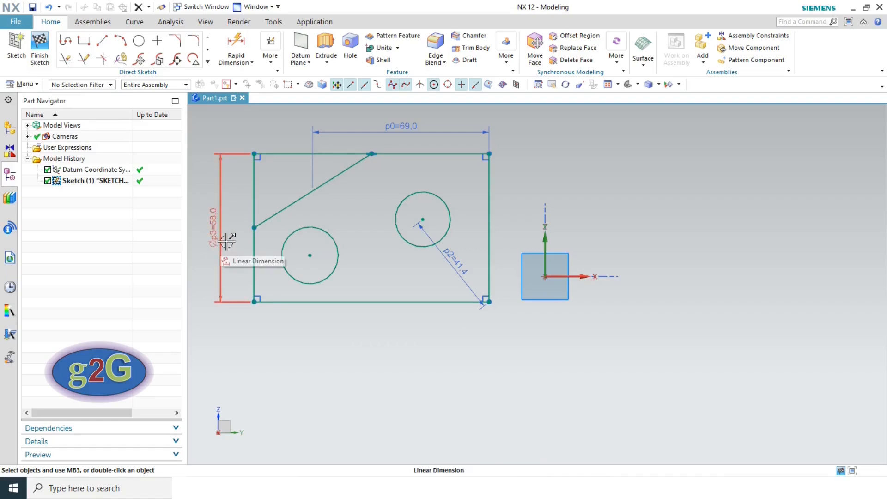
# - Add a 32.2° angular dimension between the diagonal line and the bottom edge
pyautogui.click(240, 47)
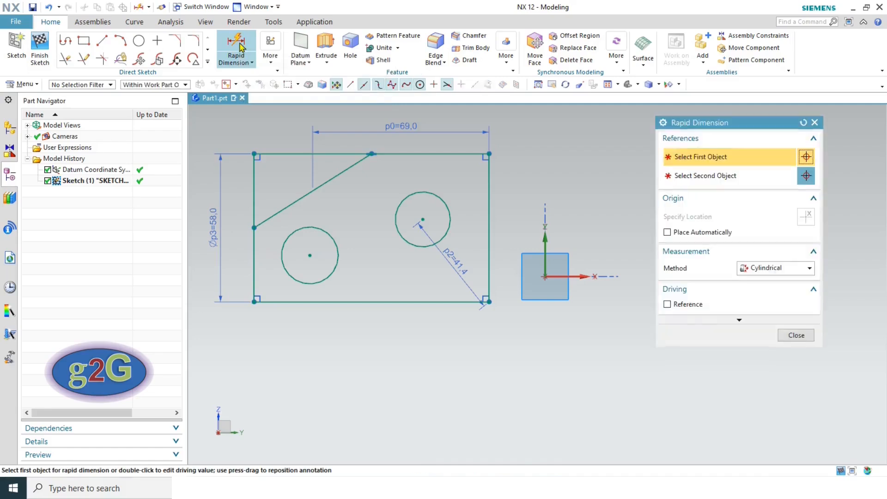
pyautogui.click(763, 268)
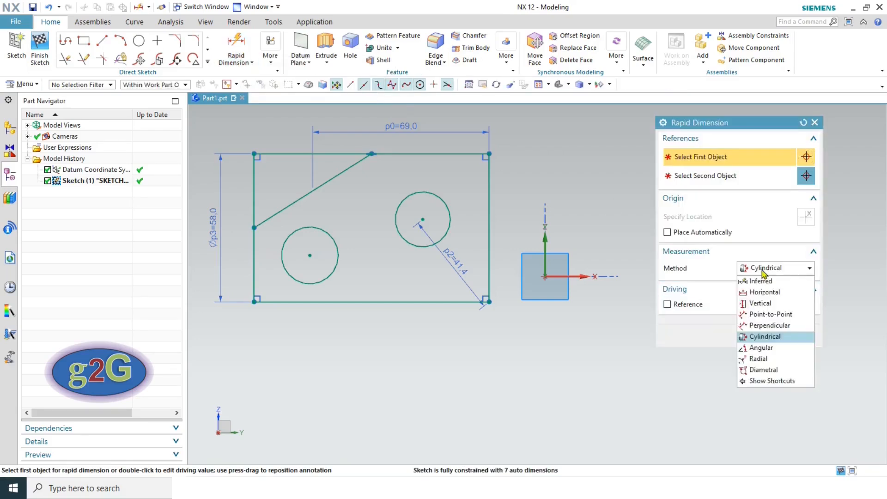
pyautogui.click(762, 349)
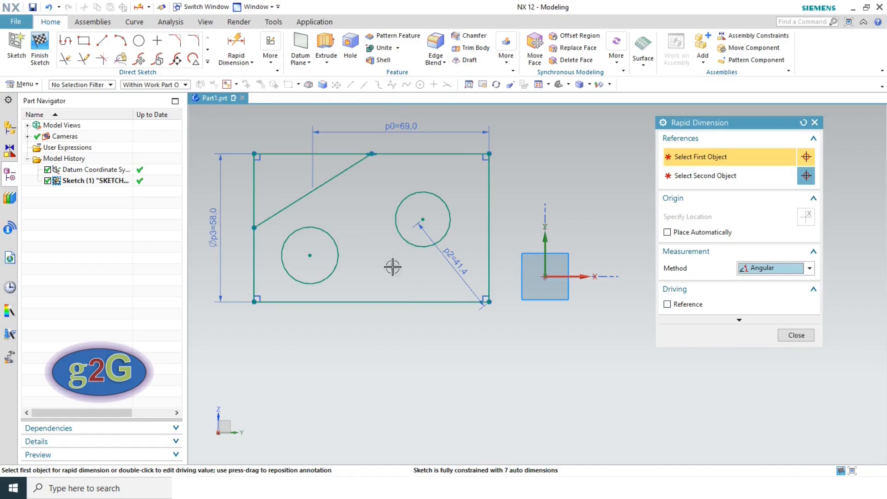
pyautogui.click(293, 204)
pyautogui.click(377, 302)
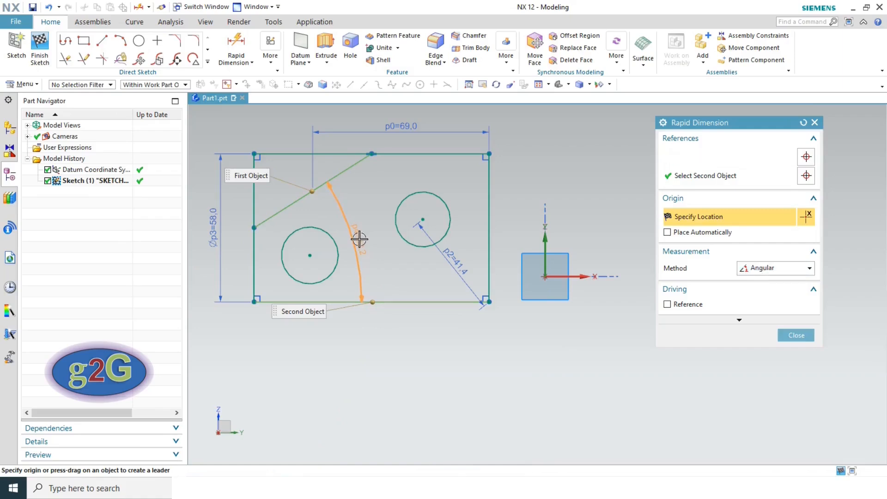
pyautogui.click(359, 240)
pyautogui.click(447, 272)
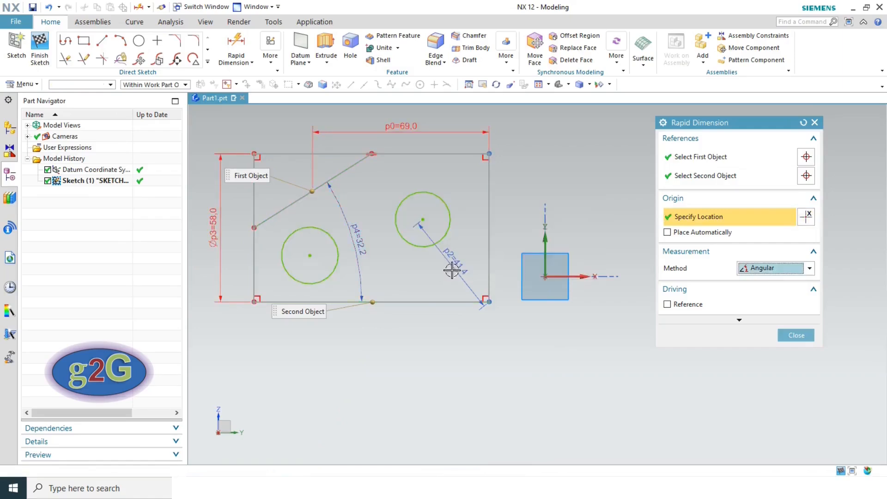
pyautogui.click(795, 335)
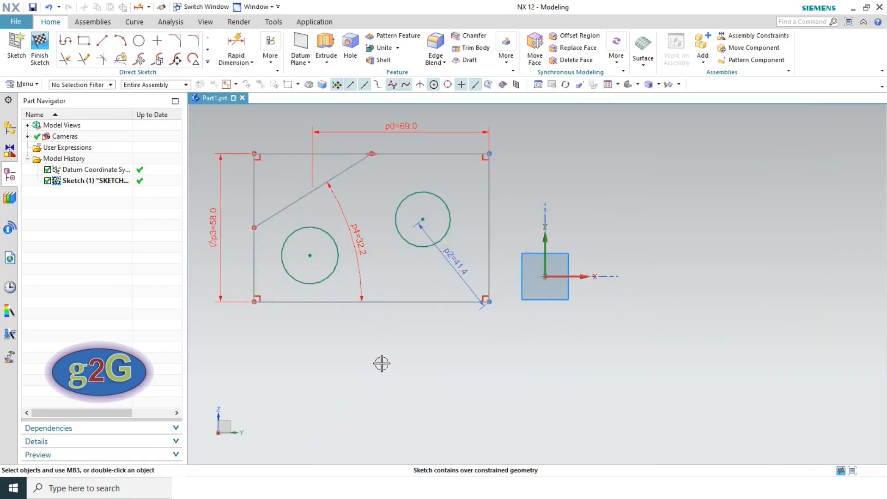
# - Delete the p0=69.0 width dimension and fit the sketch to the view
pyautogui.click(411, 133)
pyautogui.click(535, 112)
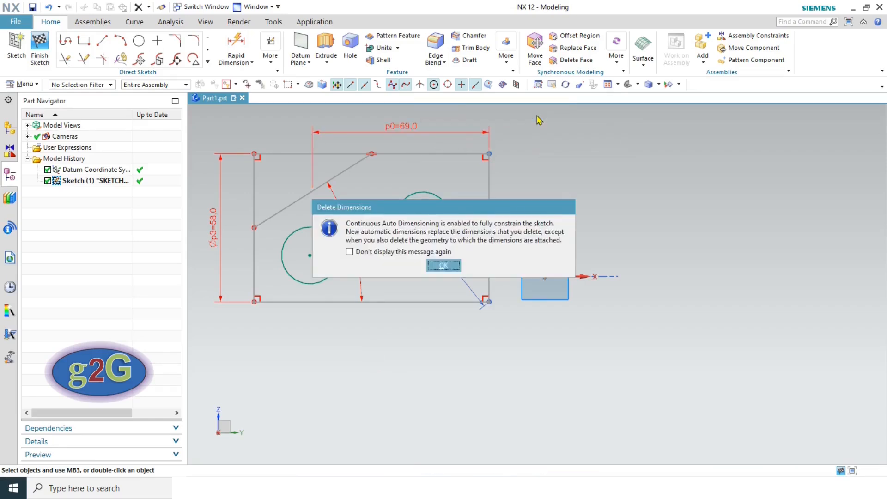
pyautogui.click(444, 266)
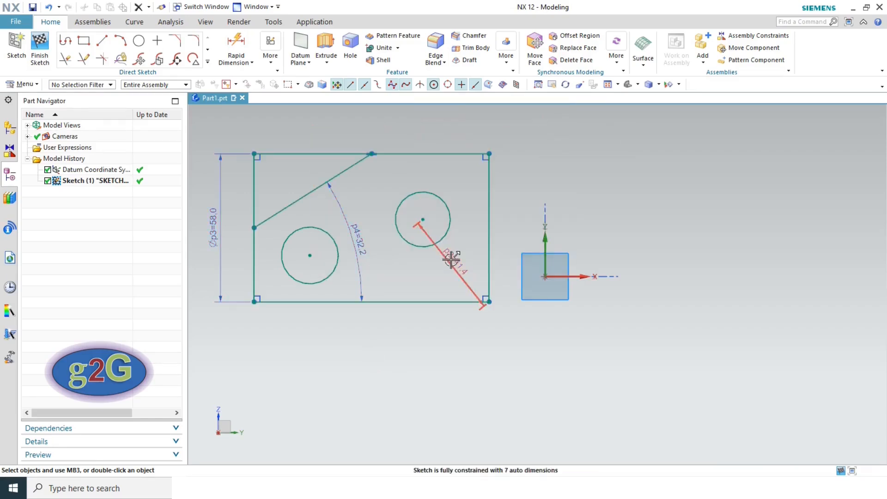
pyautogui.click(608, 85)
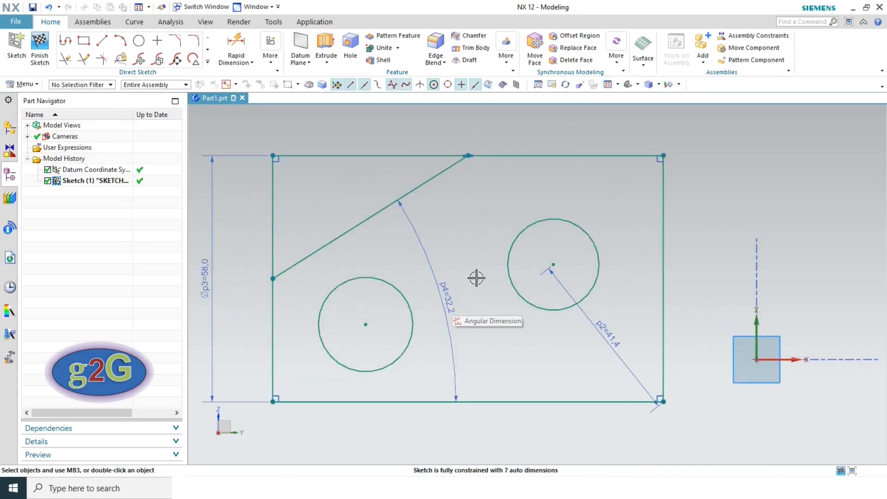
pyautogui.click(245, 52)
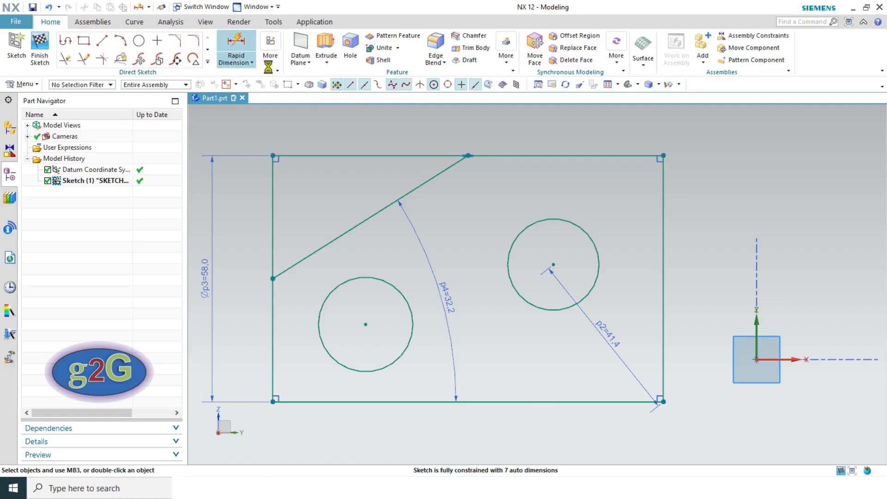
# - Add a radial dimension Rp5 = 10.8 to the right circle, fully constraining the sketch
pyautogui.click(761, 269)
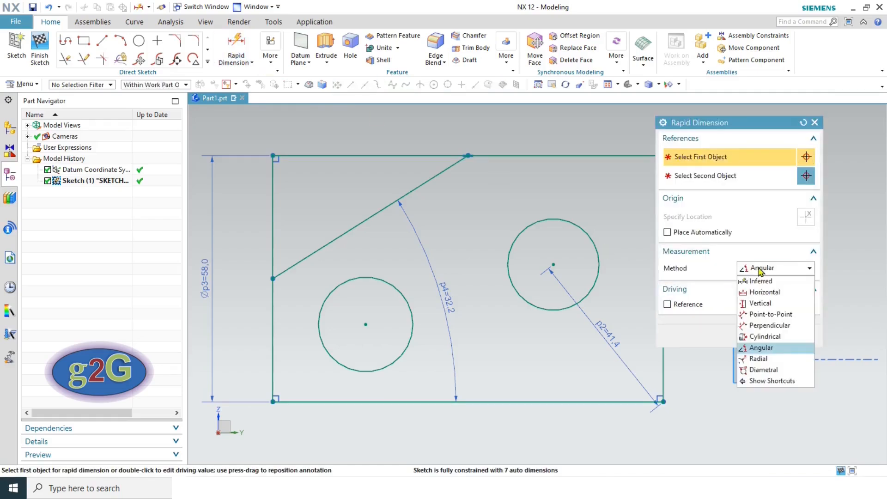
pyautogui.click(748, 359)
pyautogui.scroll(-1, 509, 351)
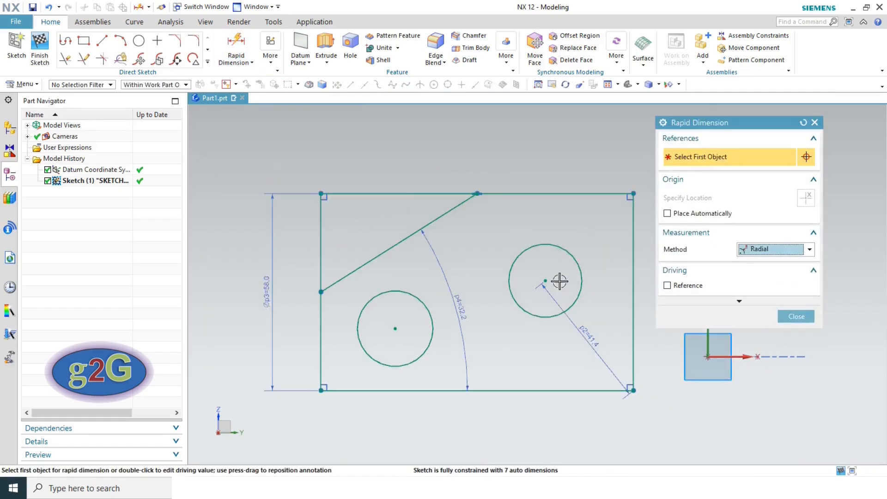
pyautogui.click(557, 245)
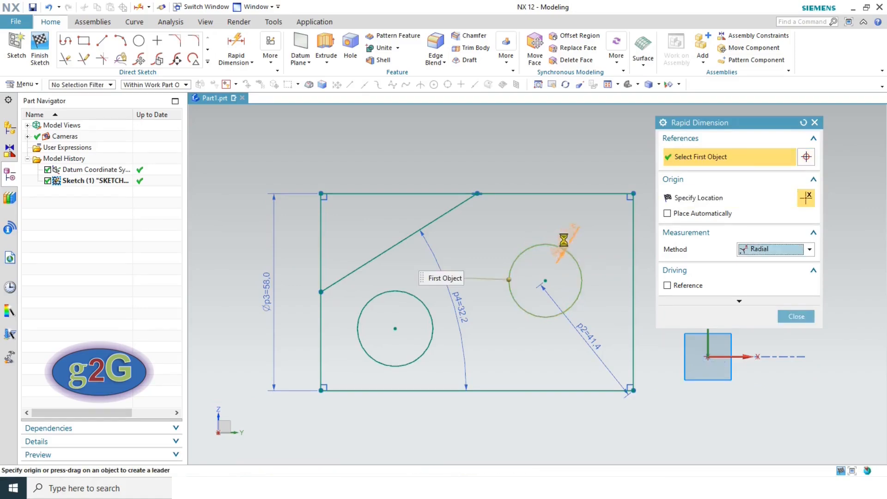
pyautogui.click(604, 254)
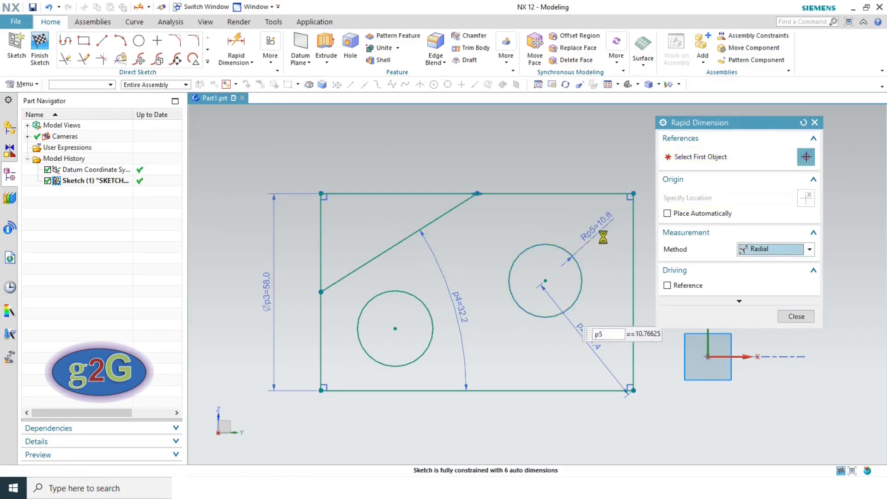
pyautogui.click(797, 317)
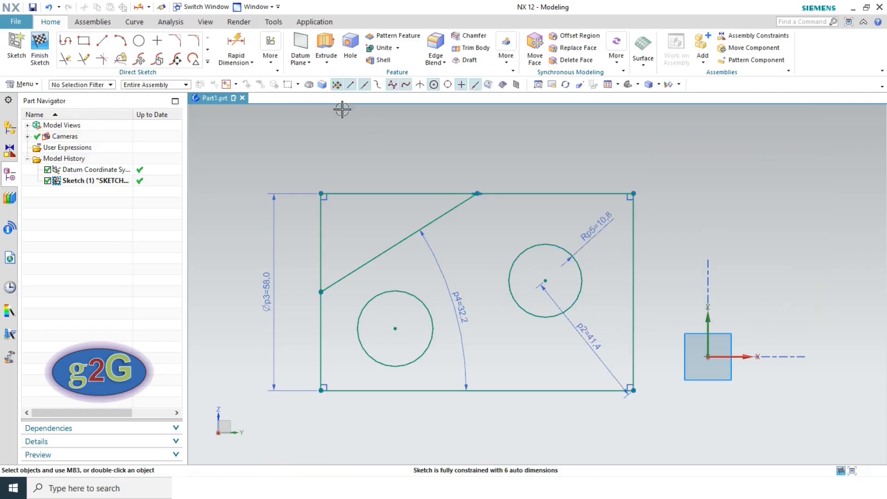
# - Add a diametral dimension p6 = 22.3 to the left circle using the Diametral method
pyautogui.click(775, 252)
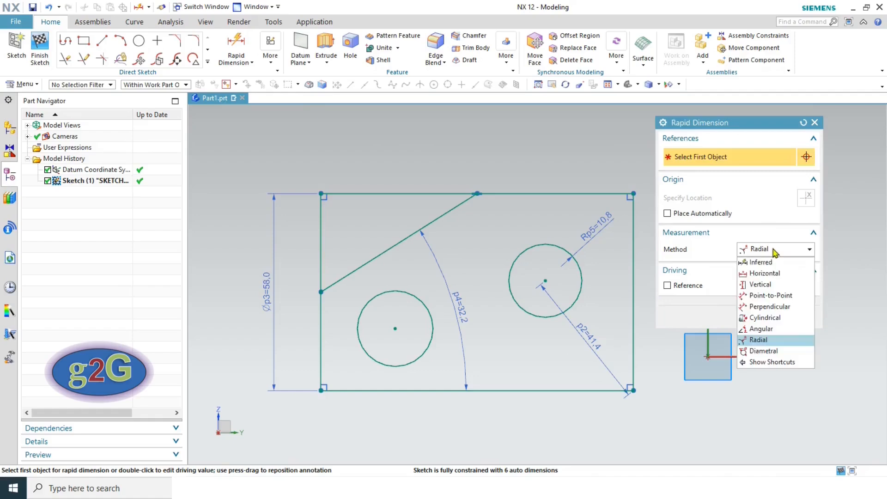
pyautogui.click(768, 351)
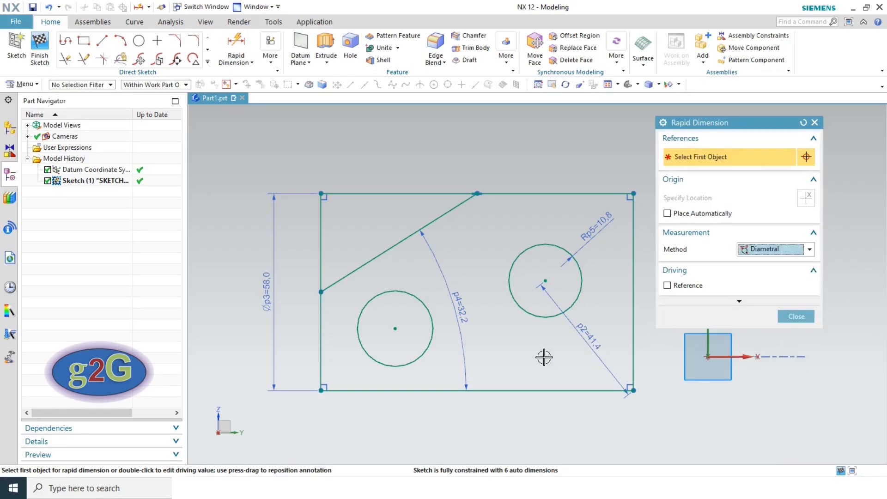
pyautogui.click(433, 357)
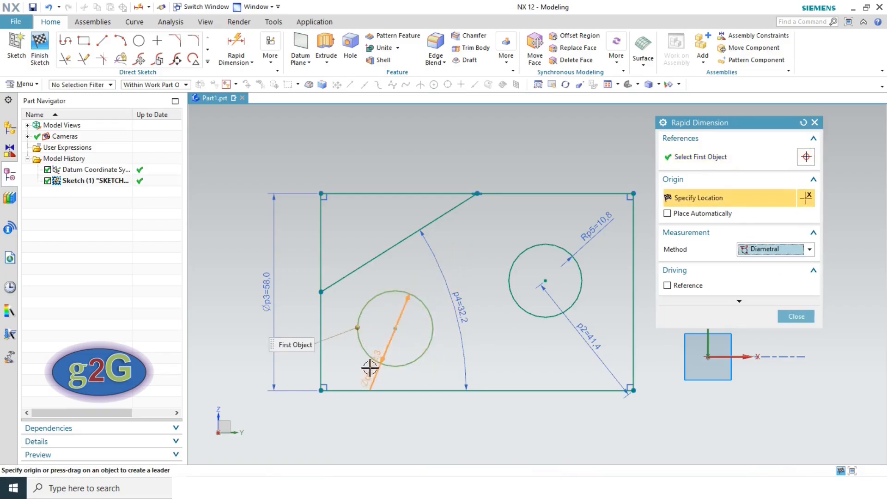
pyautogui.click(343, 362)
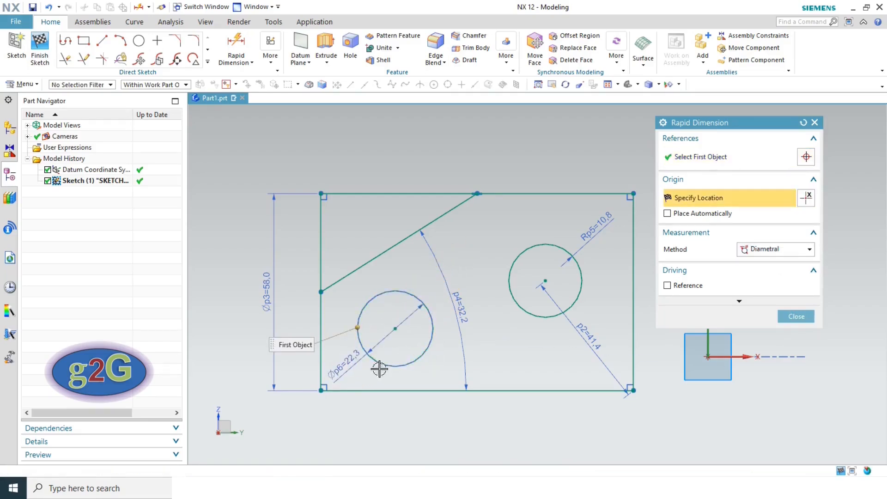
pyautogui.click(806, 316)
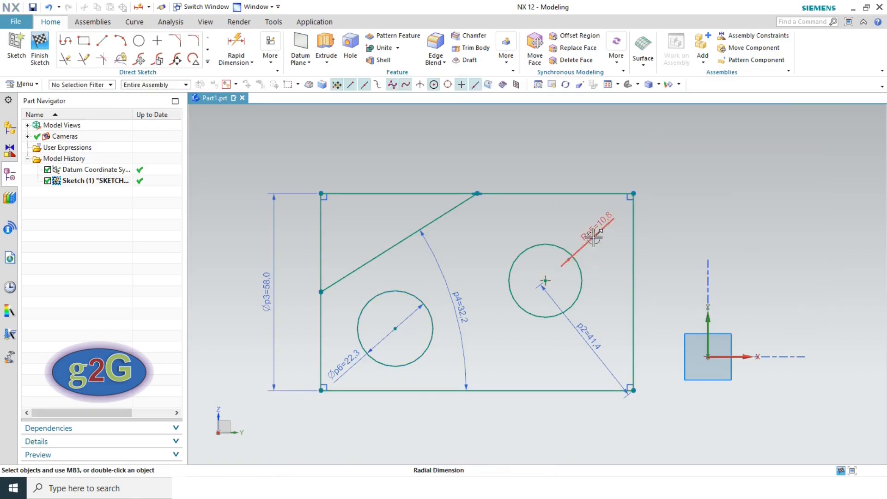
pyautogui.click(237, 44)
pyautogui.click(765, 249)
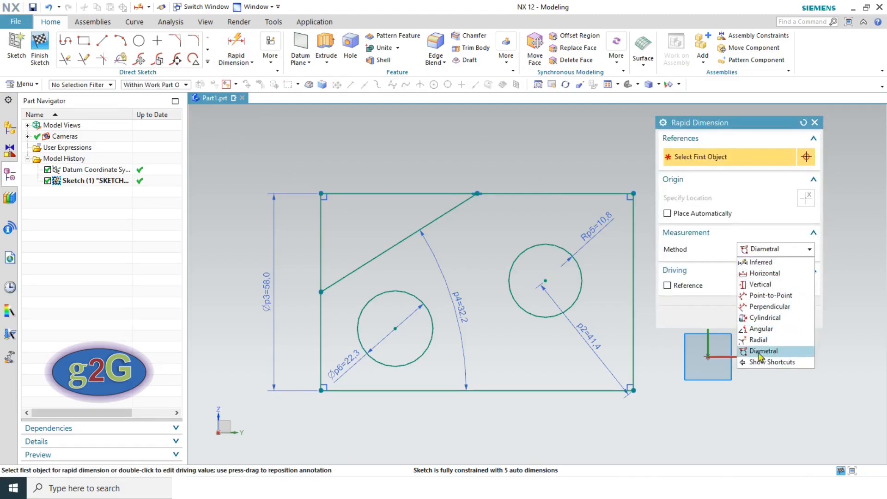
pyautogui.click(680, 338)
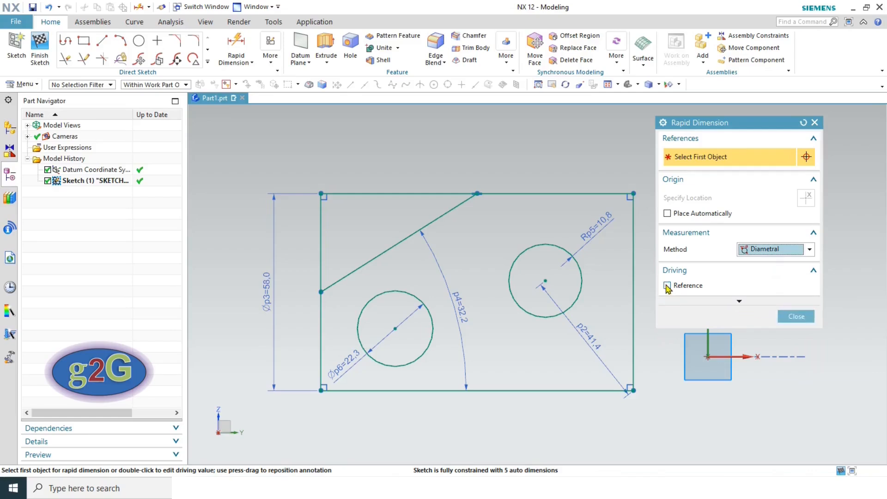
pyautogui.click(796, 316)
# - Switch the right circle's Rp5 radius to a Reference dimension, showing R(10.8)
pyautogui.doubleClick(599, 228)
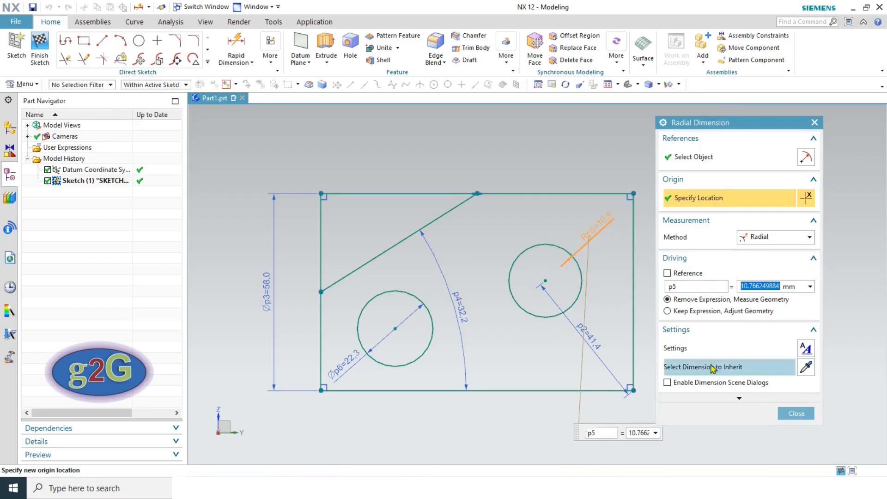
pyautogui.click(748, 400)
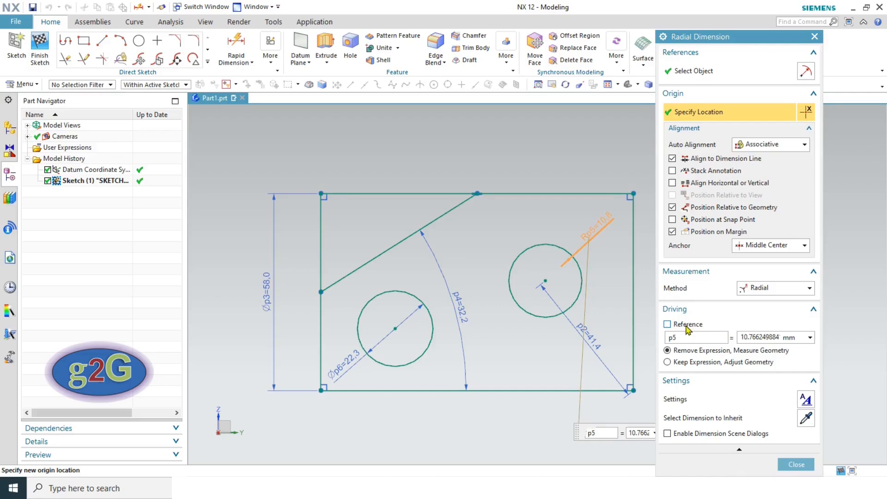
pyautogui.click(684, 381)
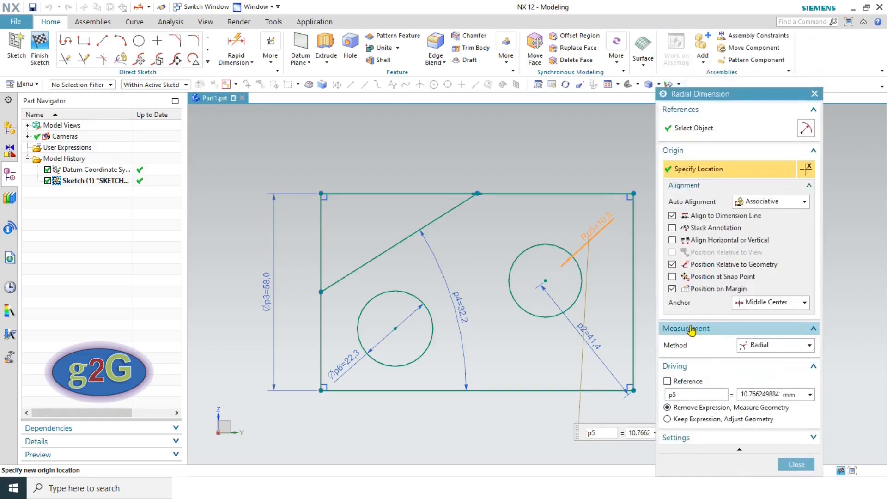
pyautogui.click(692, 327)
pyautogui.click(686, 352)
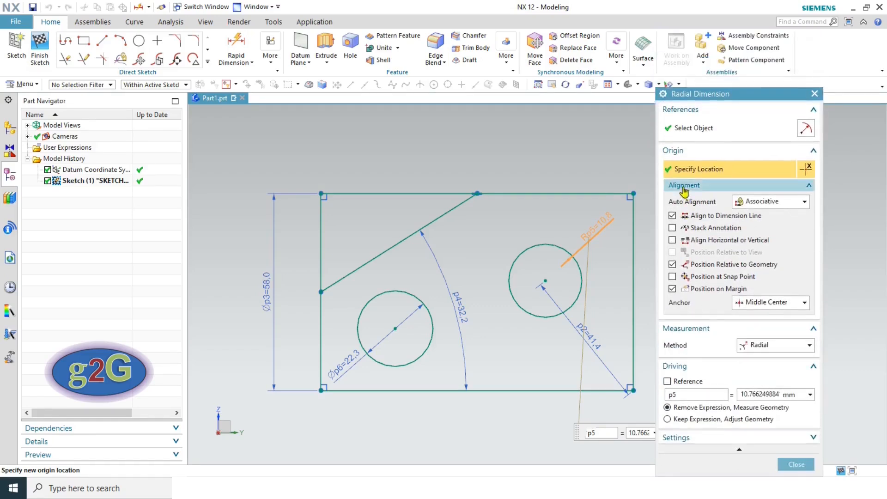
pyautogui.click(684, 185)
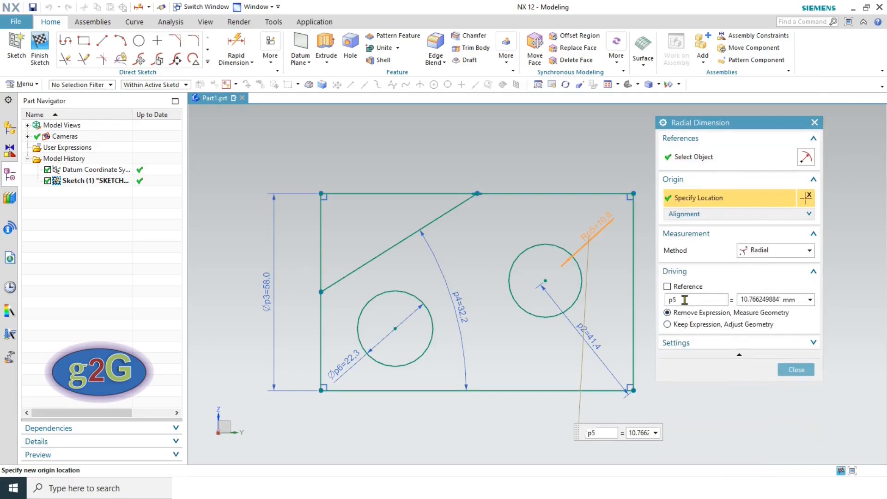
pyautogui.click(668, 287)
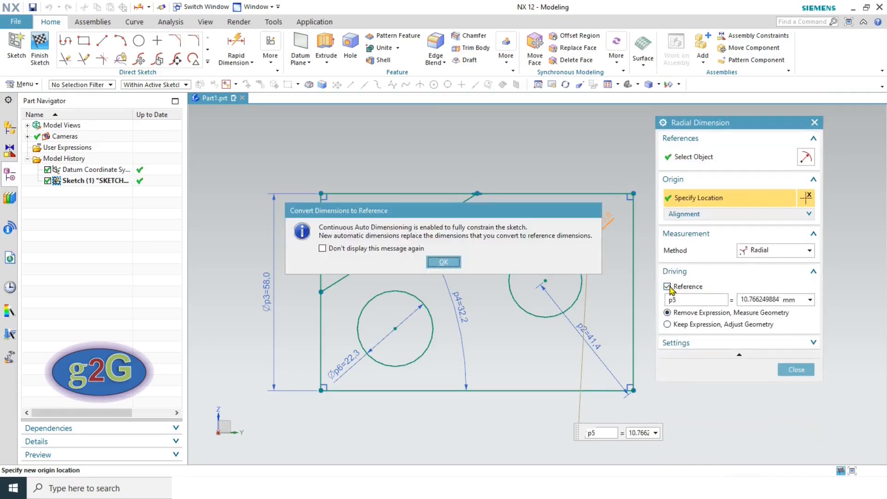
pyautogui.click(444, 262)
pyautogui.click(791, 331)
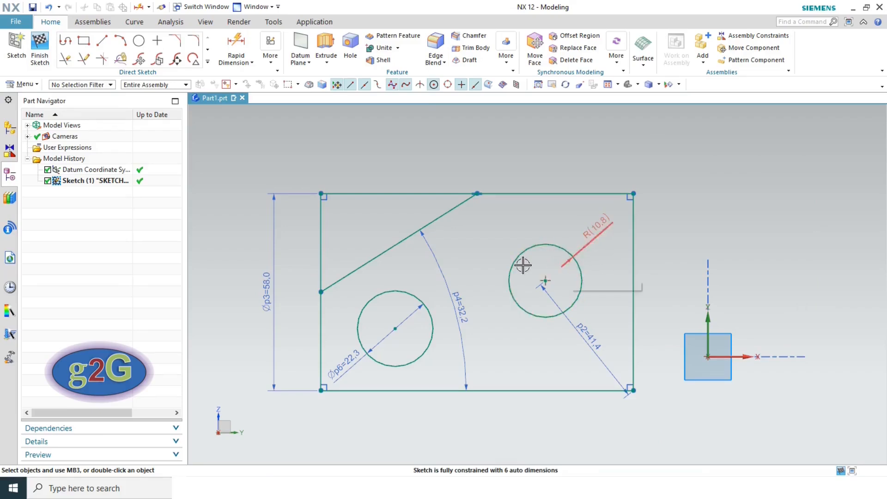
# - Add a linear width dimension p7 = 92.0 above the rectangle
pyautogui.click(251, 63)
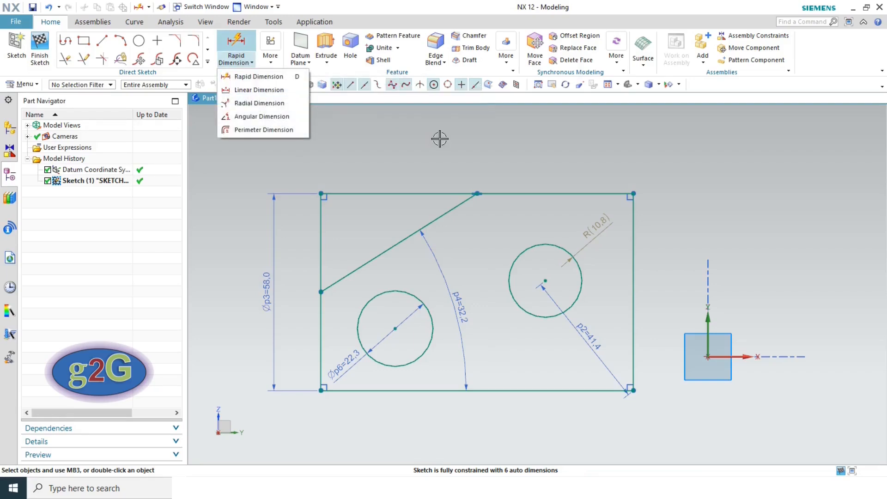
pyautogui.click(252, 89)
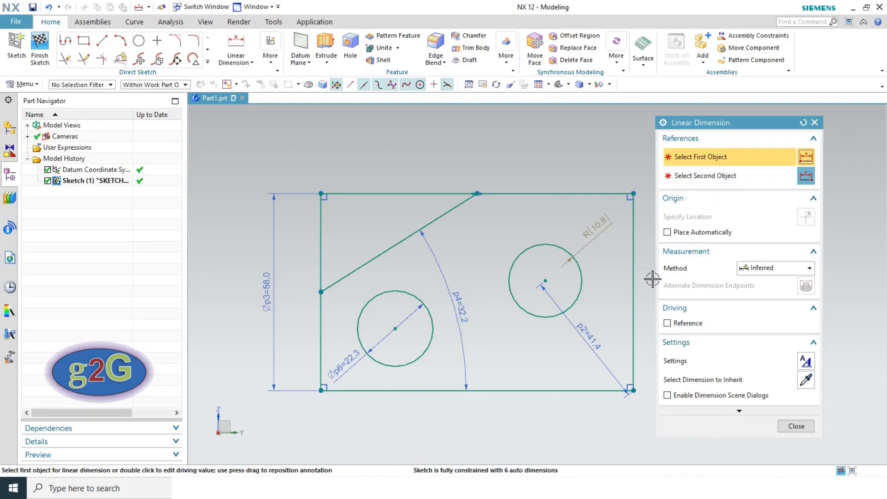
pyautogui.click(778, 271)
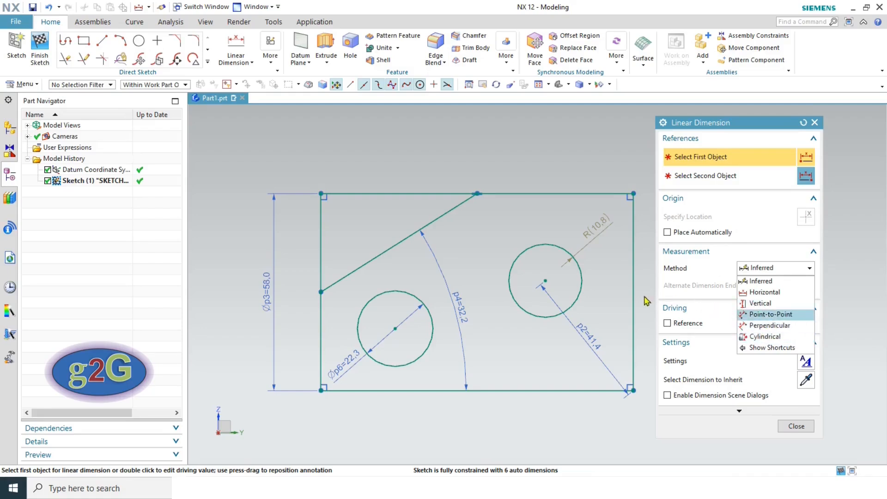
pyautogui.click(623, 315)
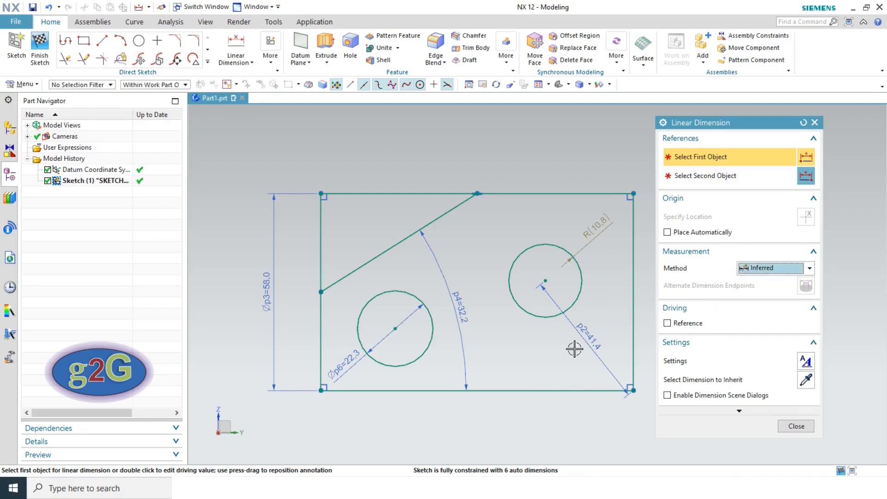
pyautogui.click(633, 260)
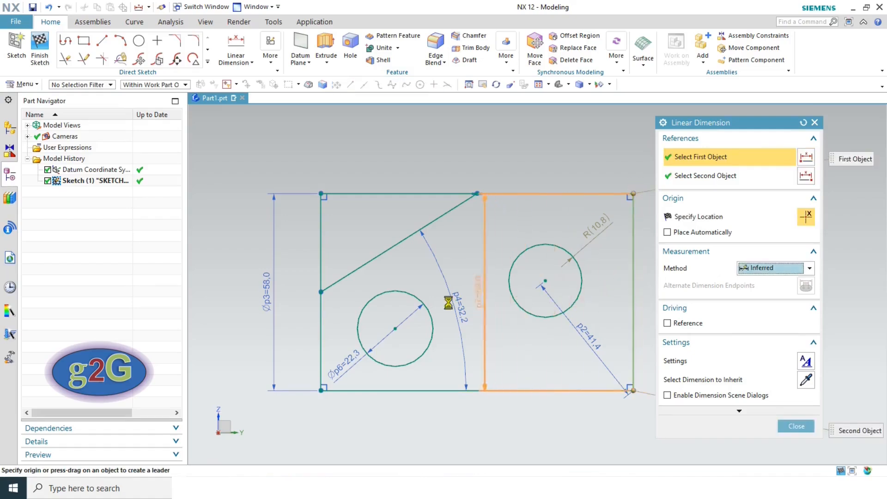
pyautogui.click(322, 291)
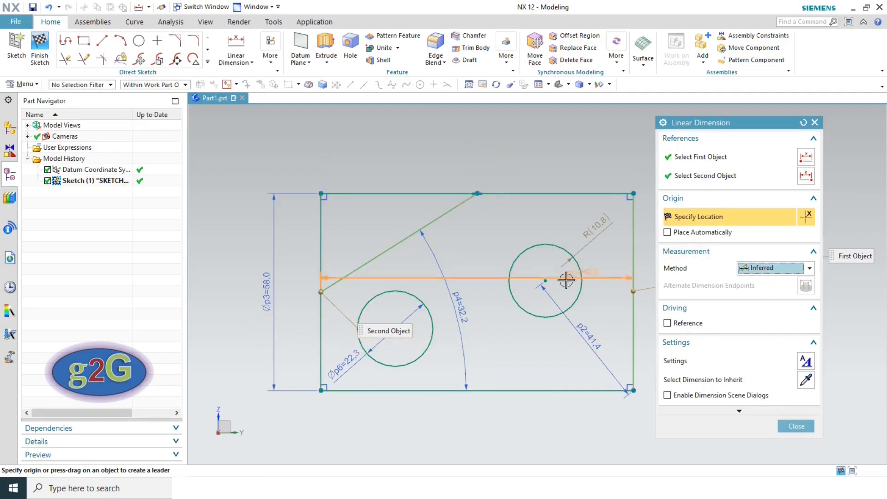
pyautogui.click(541, 137)
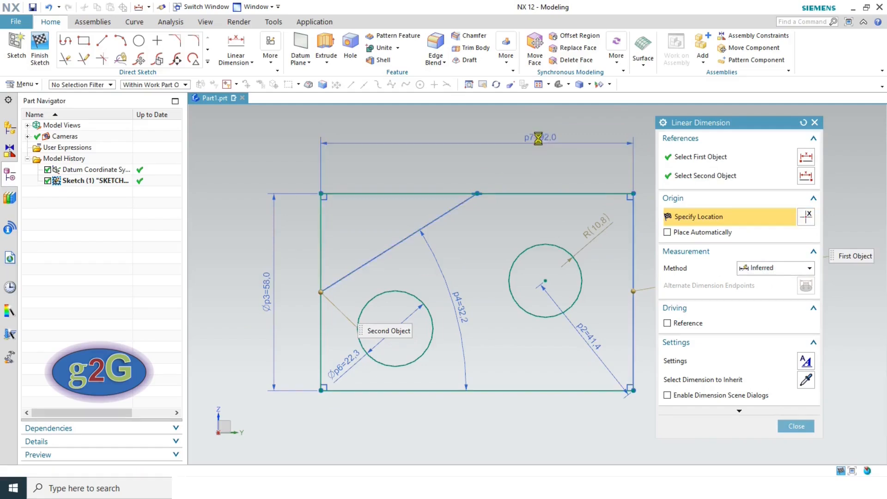
pyautogui.click(446, 271)
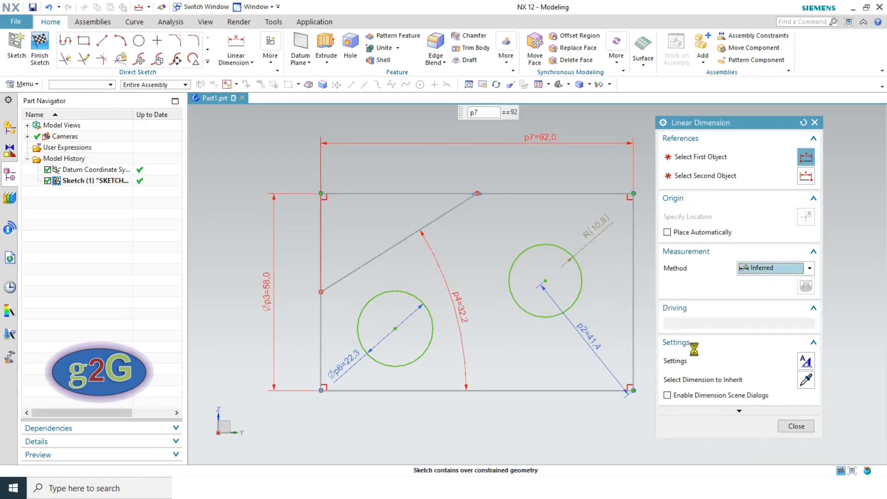
pyautogui.click(796, 426)
# - Delete the p4 = 32.2 angular dimension
pyautogui.click(464, 303)
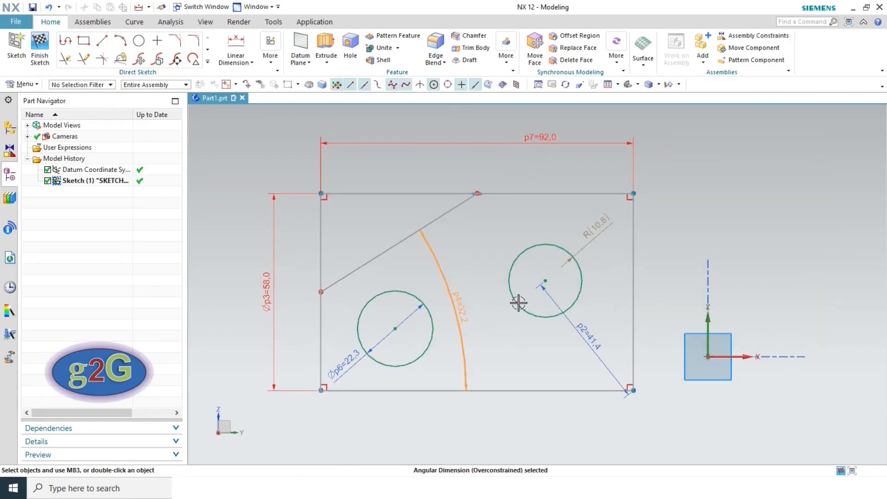
pyautogui.press('Delete')
pyautogui.click(445, 266)
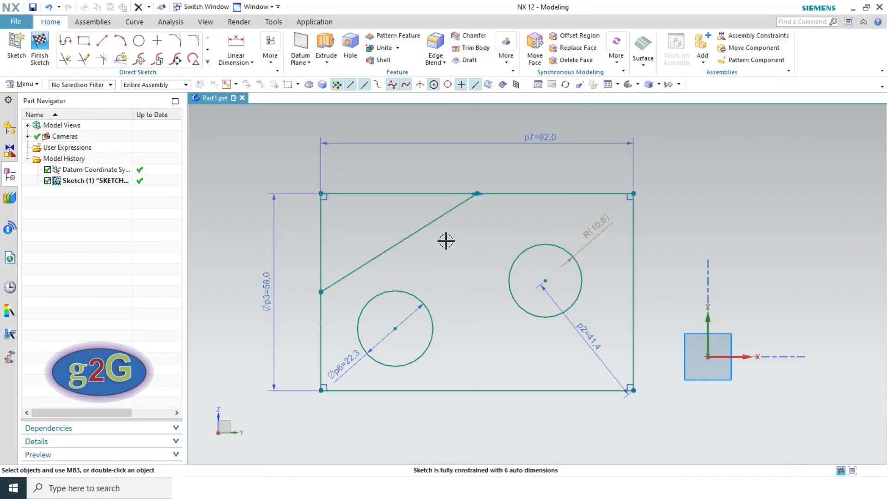
pyautogui.click(252, 63)
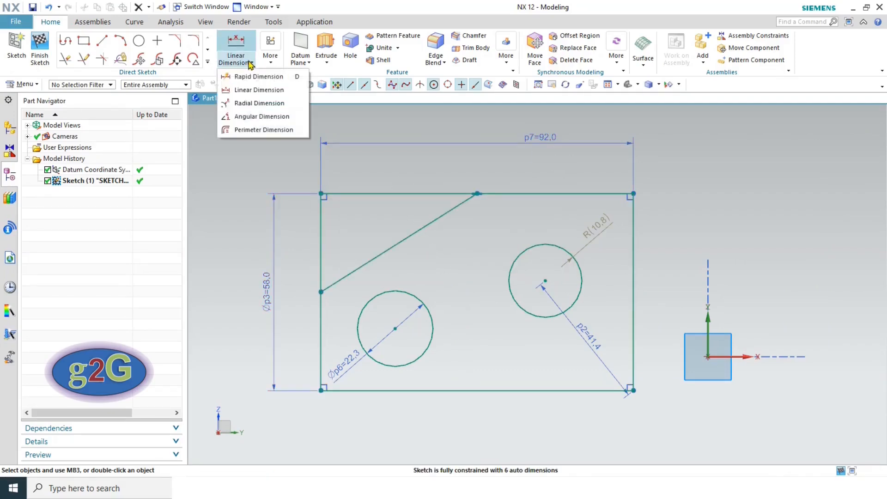
pyautogui.click(259, 104)
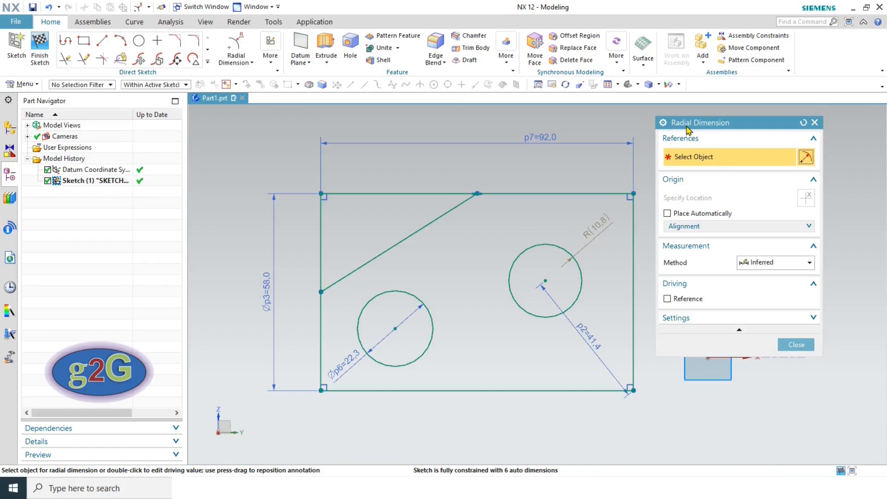
pyautogui.click(754, 266)
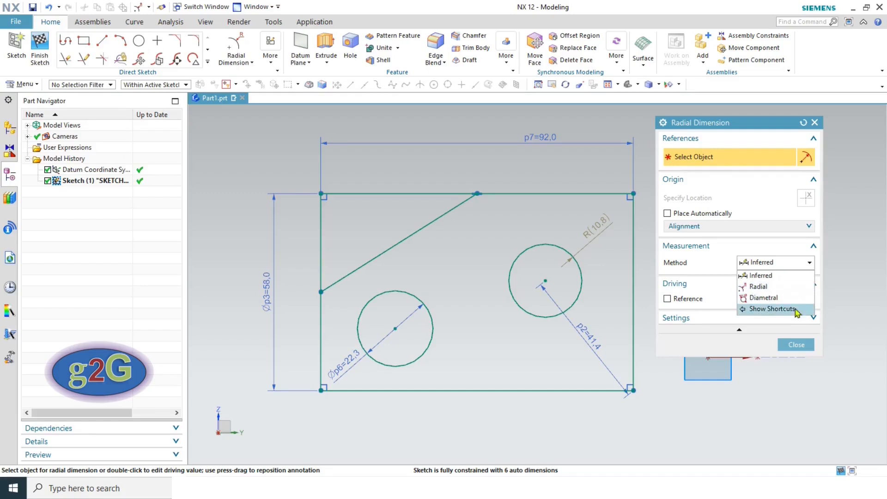
pyautogui.click(742, 344)
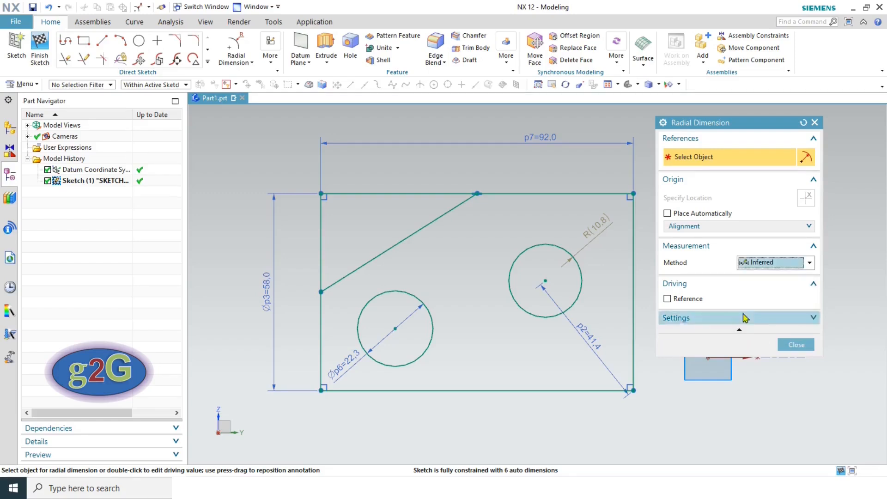
pyautogui.click(789, 345)
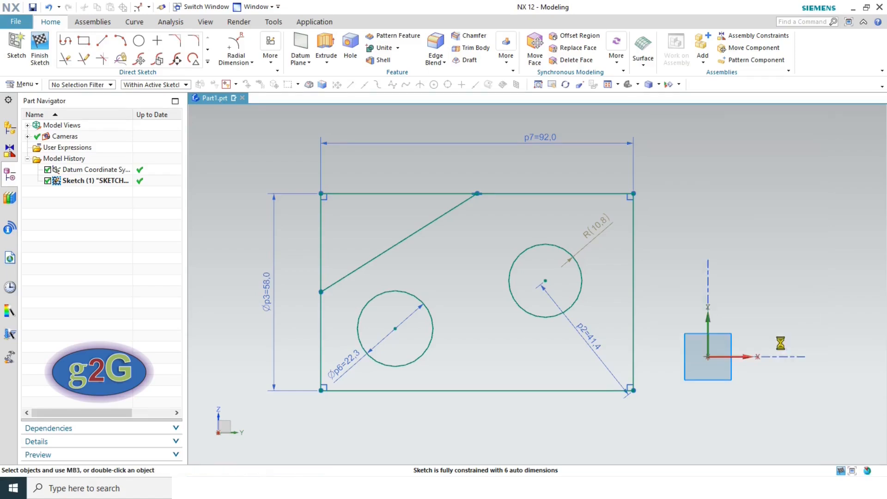
pyautogui.click(241, 62)
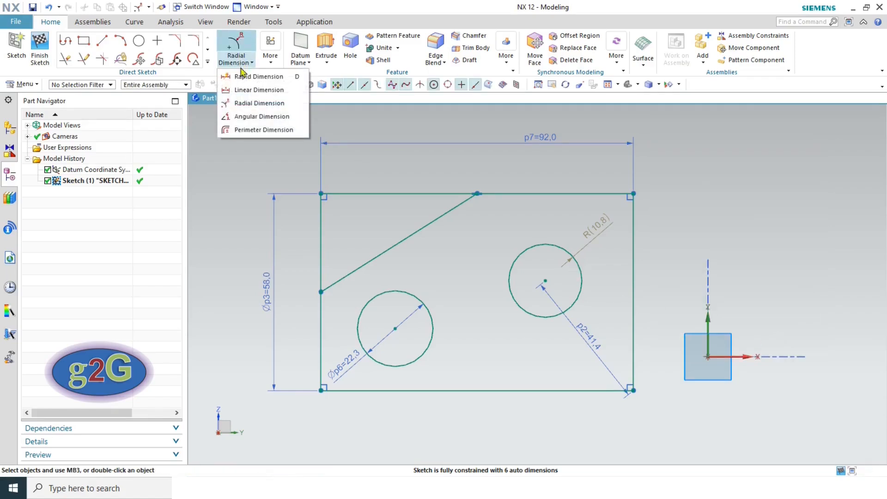
# - Add angular dimension p8 = 32.2 between the diagonal line and the top edge
pyautogui.click(257, 116)
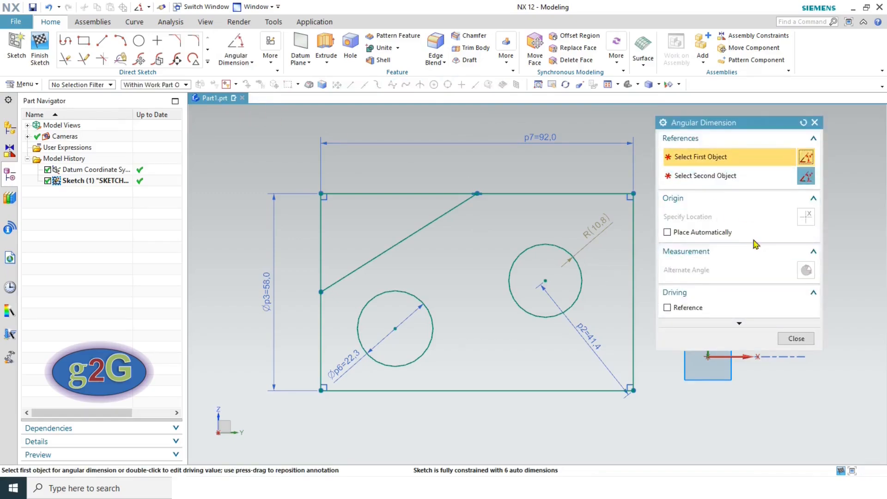
pyautogui.click(688, 252)
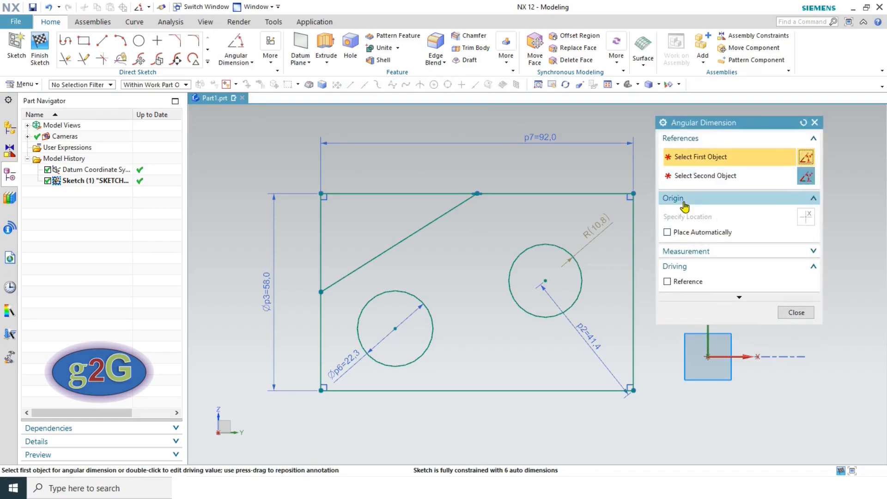
pyautogui.click(684, 199)
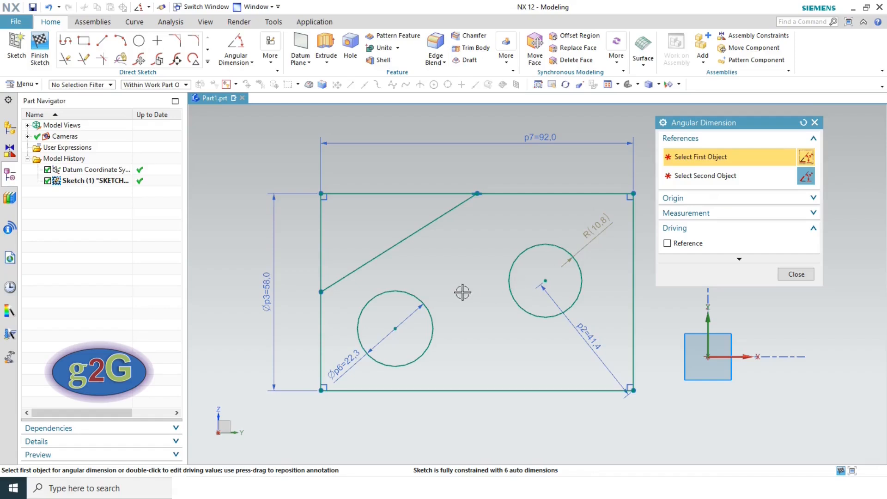
pyautogui.click(451, 210)
pyautogui.click(407, 194)
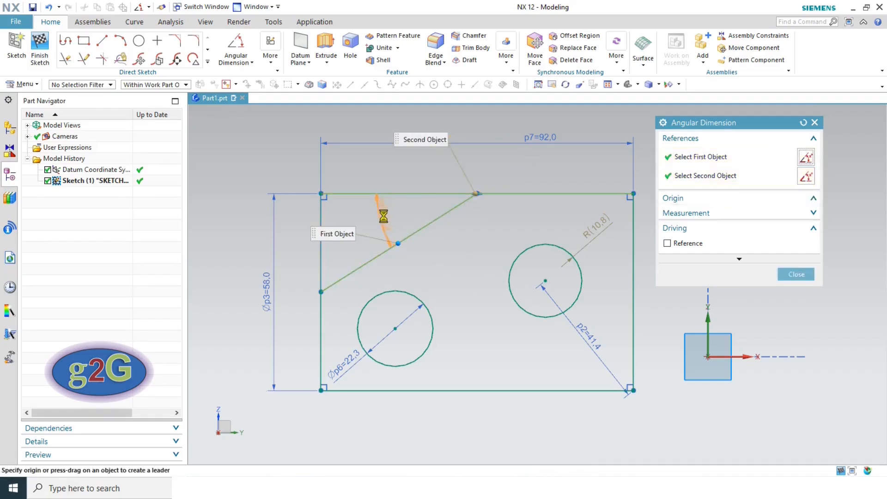
pyautogui.click(443, 270)
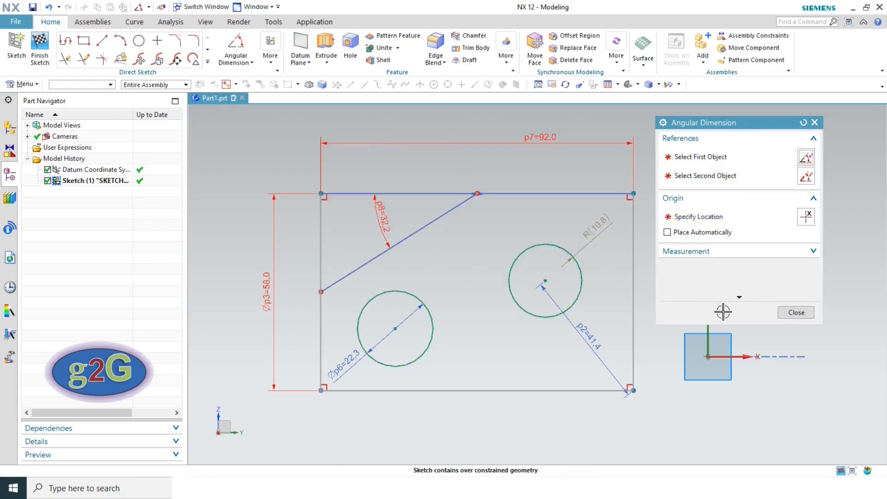
pyautogui.click(796, 312)
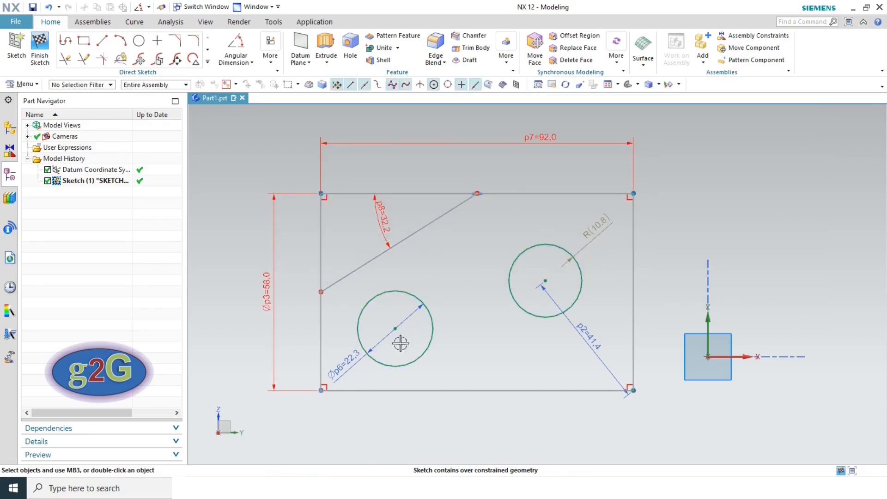
# - Delete the p3 = 58.0 height dimension
pyautogui.click(273, 297)
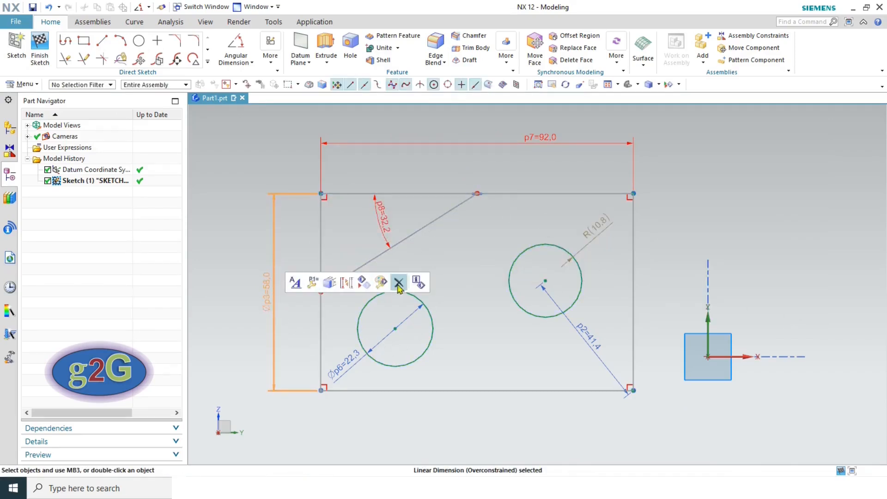
pyautogui.press('Delete')
pyautogui.click(444, 265)
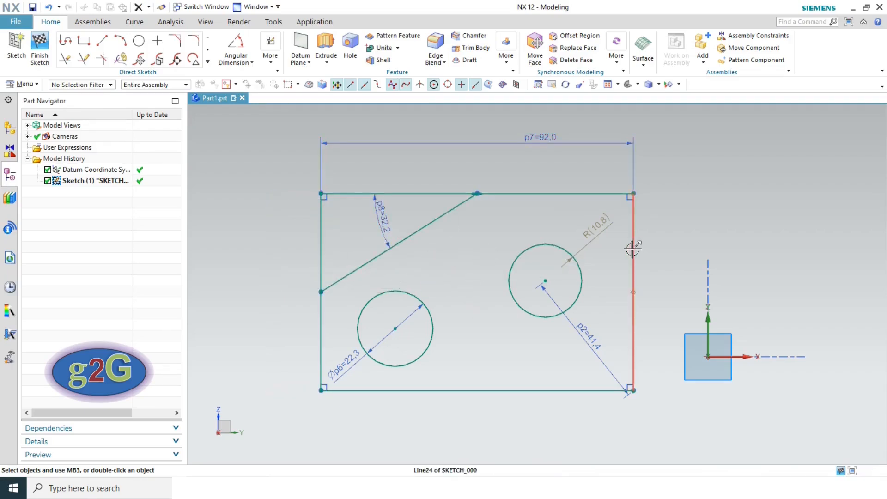
pyautogui.click(245, 65)
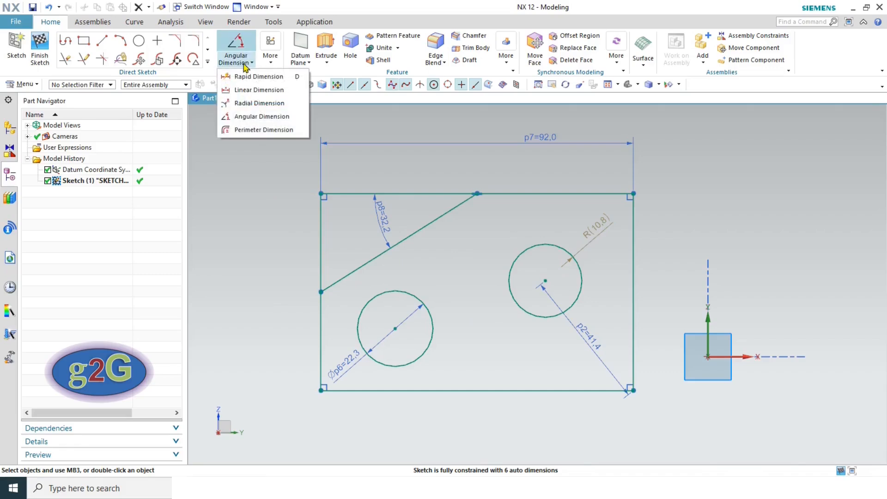
# - Give the right circle a 67.646 perimeter constraint and move the 41.4 dimension right of the rectangle
pyautogui.click(258, 130)
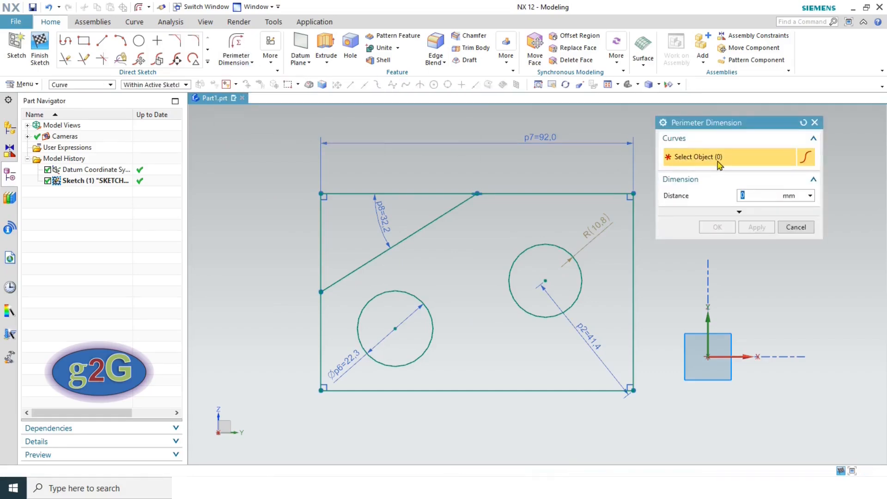
pyautogui.click(531, 242)
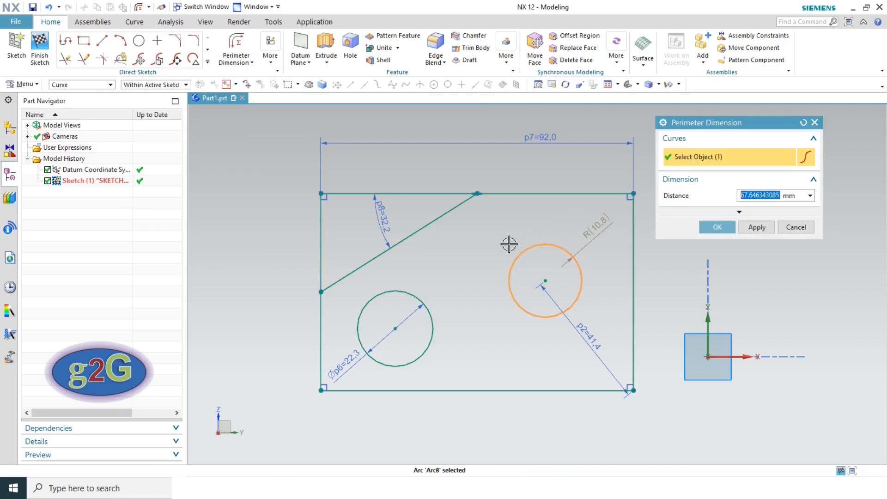
pyautogui.click(712, 228)
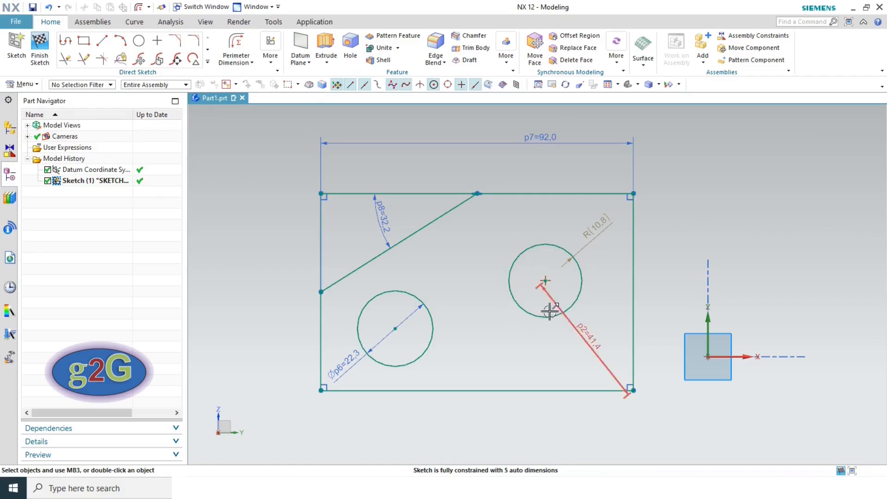
pyautogui.moveTo(578, 329); pyautogui.dragTo(671, 269)
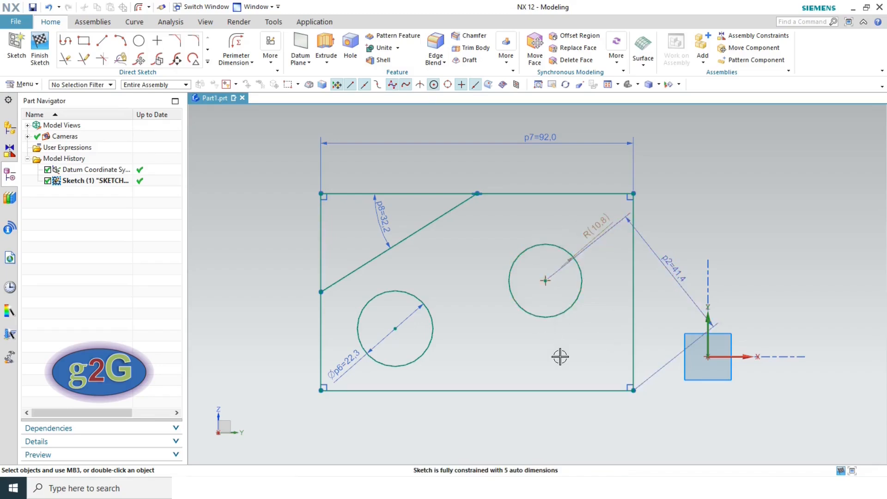
# - Retry a perimeter dimension on the right circle, then cancel after the already-exists error
pyautogui.click(234, 46)
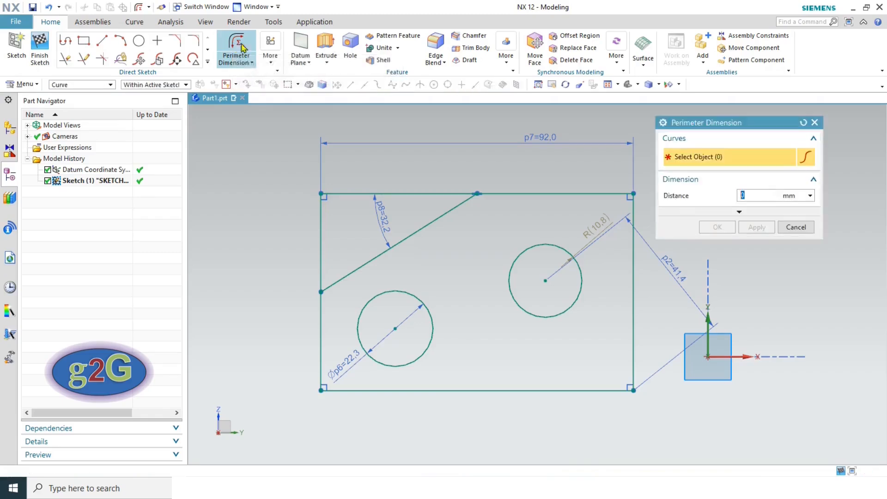
pyautogui.click(550, 242)
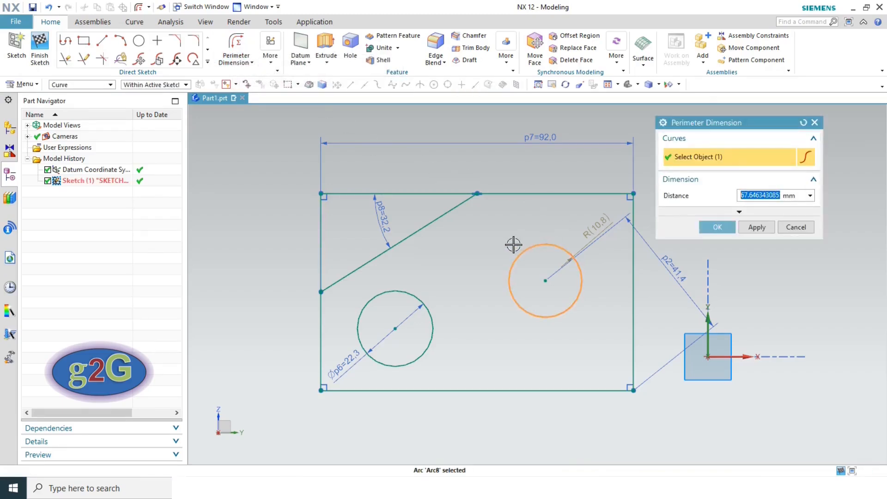
pyautogui.click(719, 229)
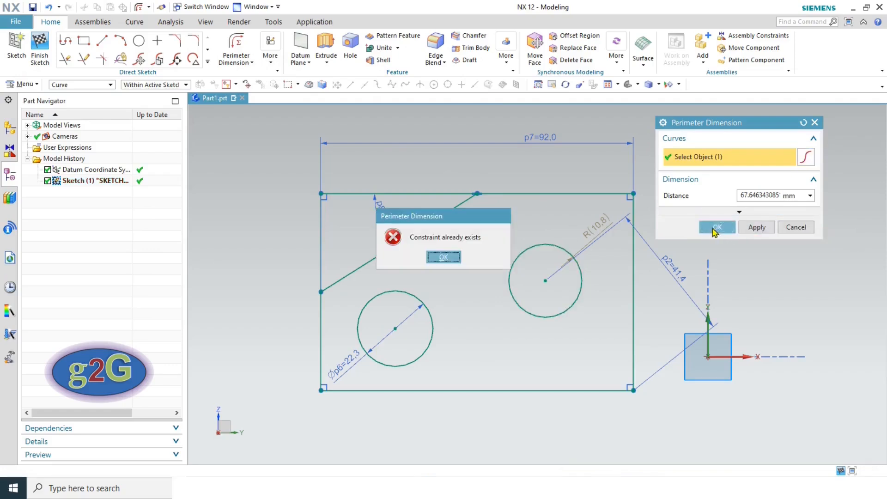
pyautogui.click(443, 258)
pyautogui.click(793, 227)
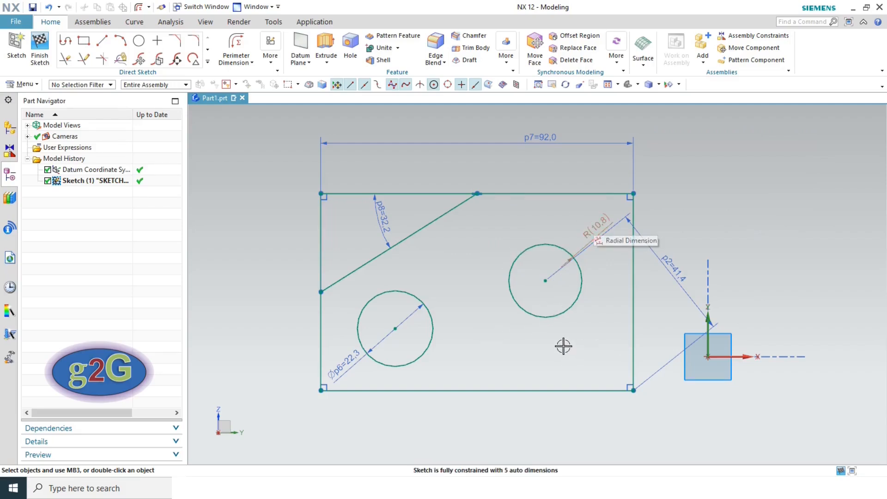
pyautogui.click(237, 60)
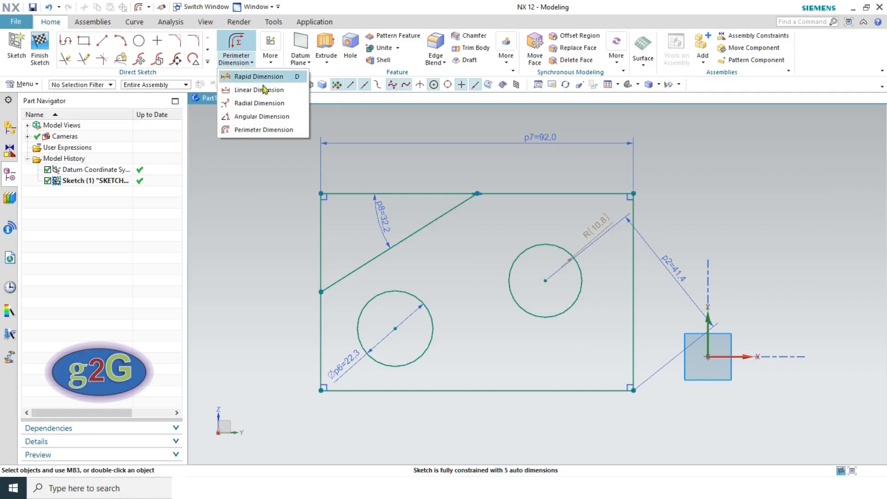
# - Hide sketch dimensions and start More > Geometric Constraints
pyautogui.click(263, 188)
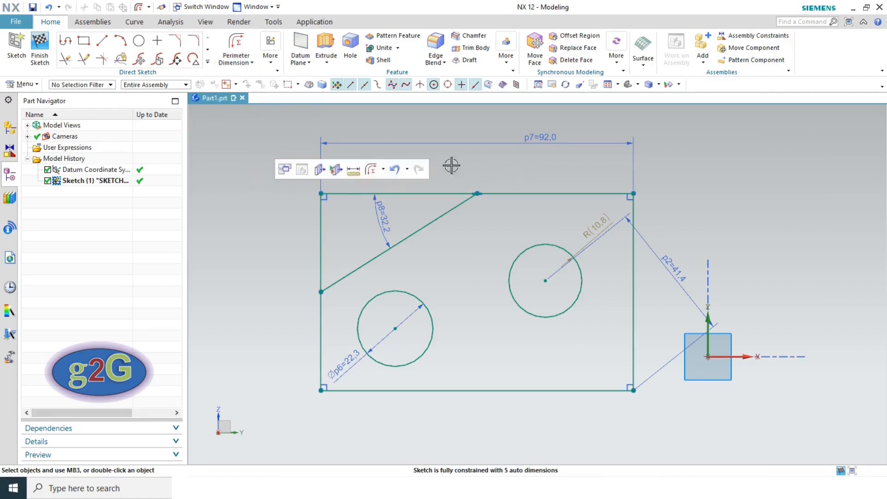
pyautogui.click(270, 57)
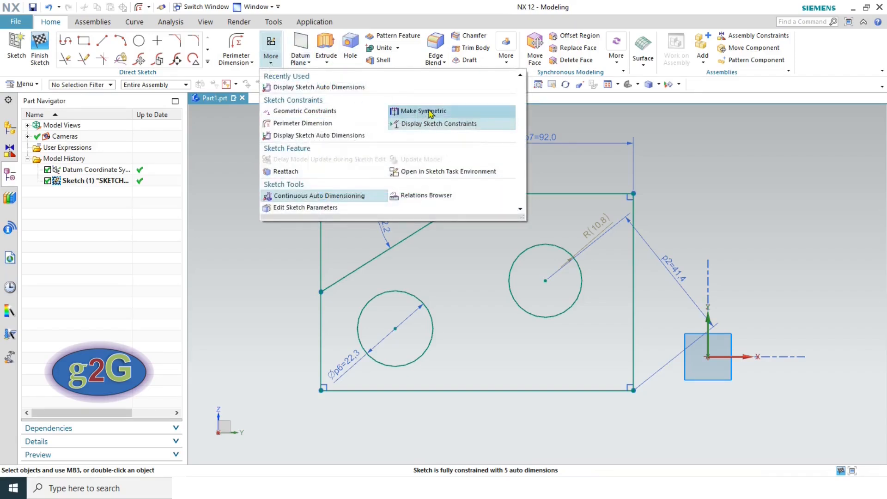
pyautogui.click(466, 262)
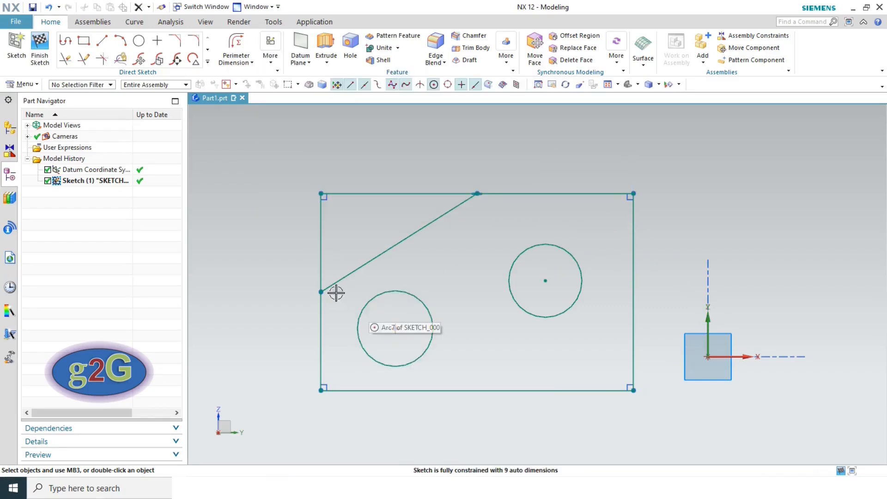
pyautogui.click(270, 62)
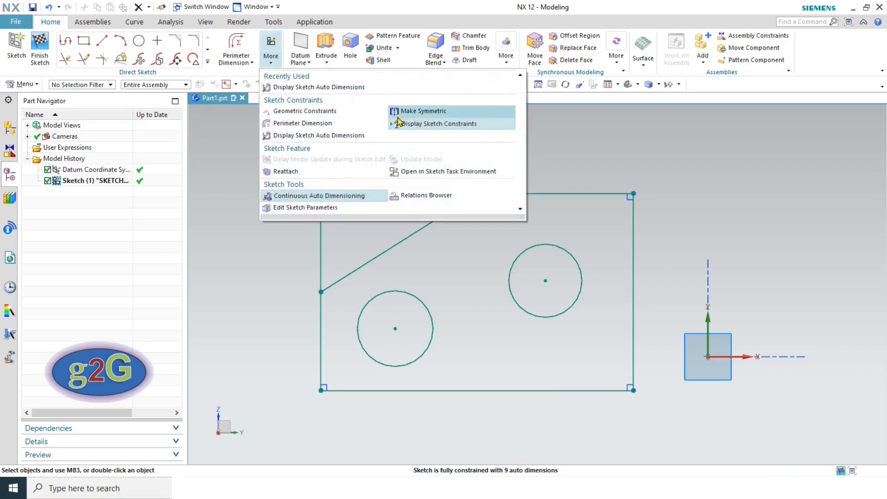
pyautogui.click(318, 111)
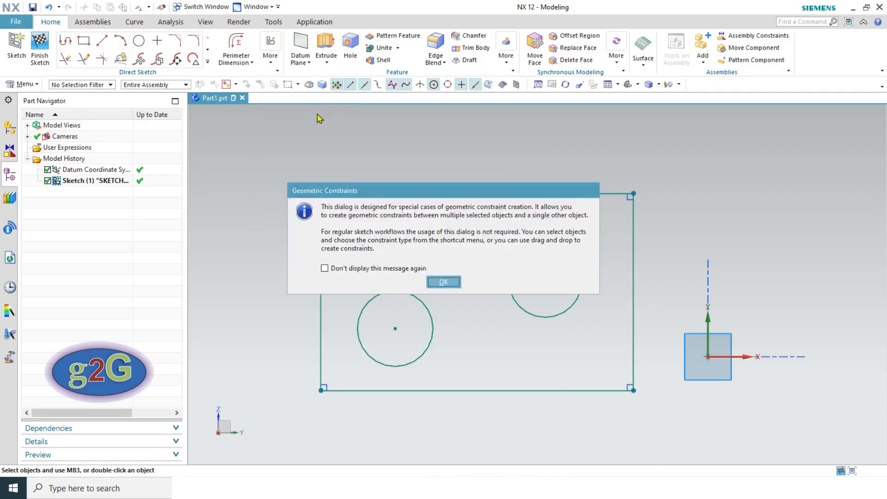
# - Dismiss the notice and reopen Geometric Constraints so its dialog stays open
pyautogui.click(443, 282)
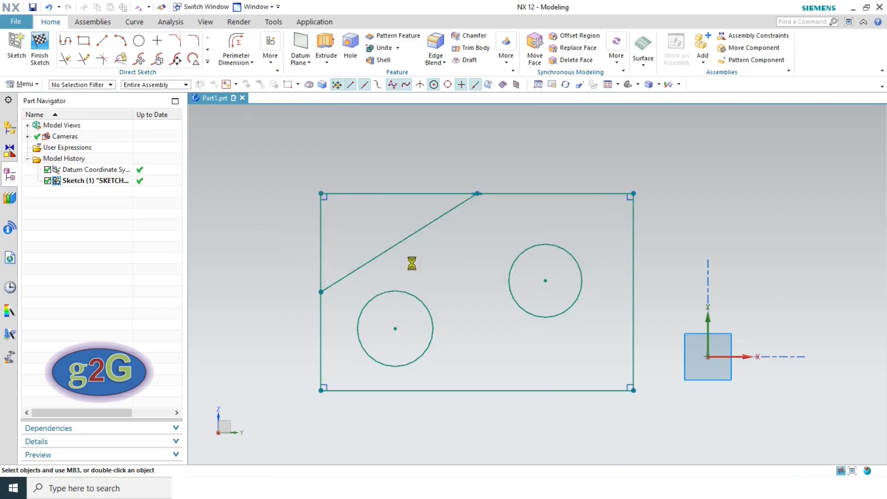
pyautogui.click(796, 287)
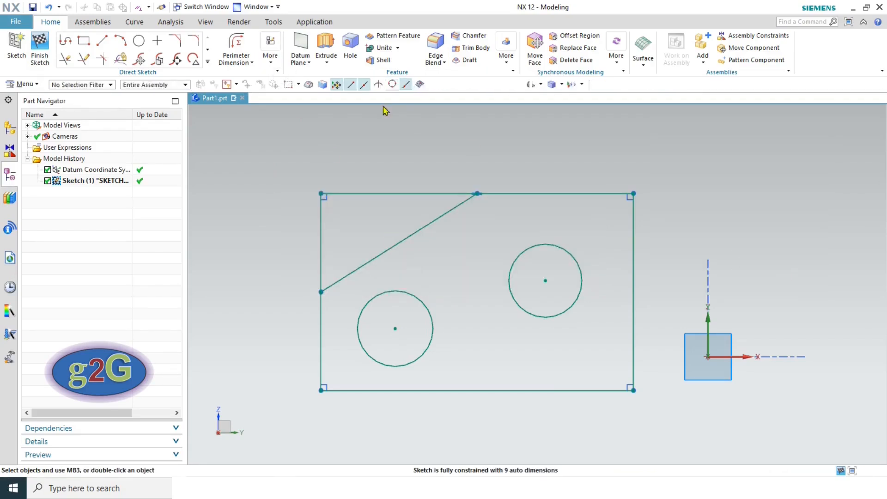
pyautogui.click(271, 60)
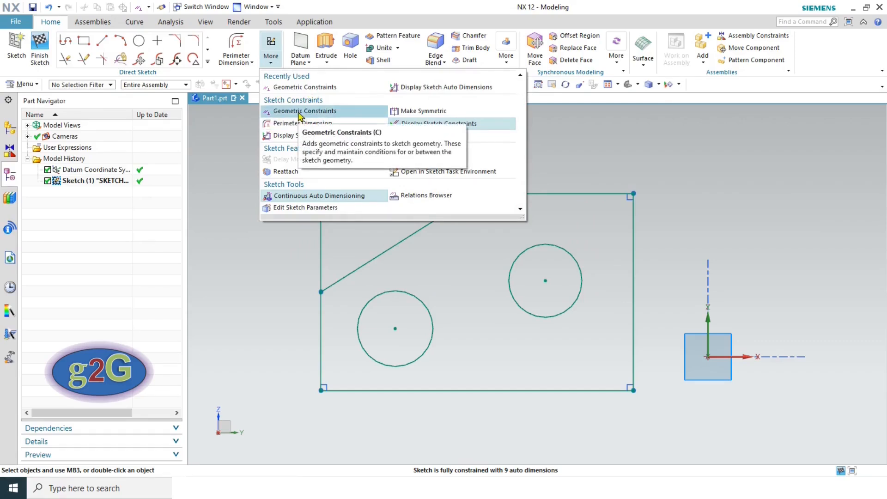
pyautogui.click(293, 113)
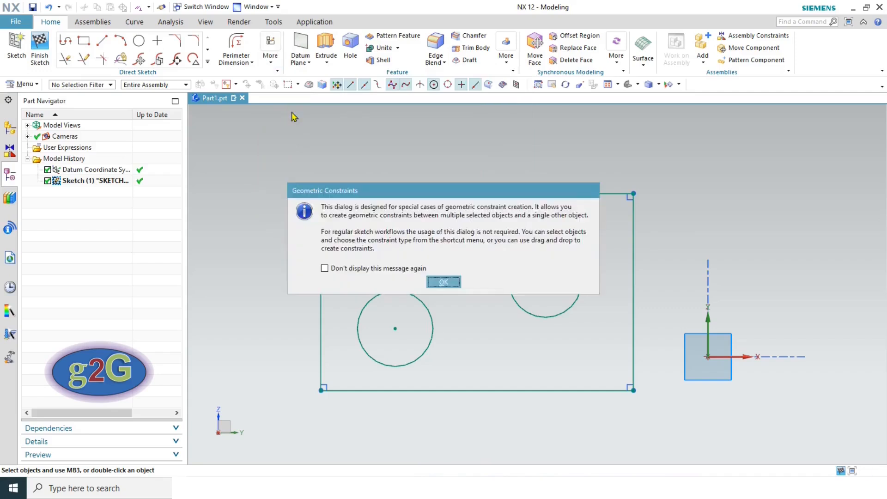
pyautogui.click(443, 282)
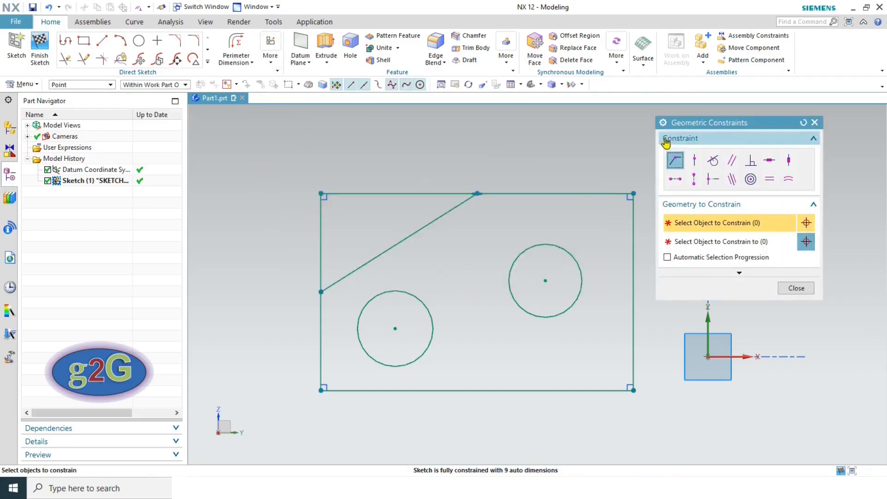
# - Make the right circle's centre coincident with the sketch origin
pyautogui.moveTo(683, 126); pyautogui.dragTo(171, 110)
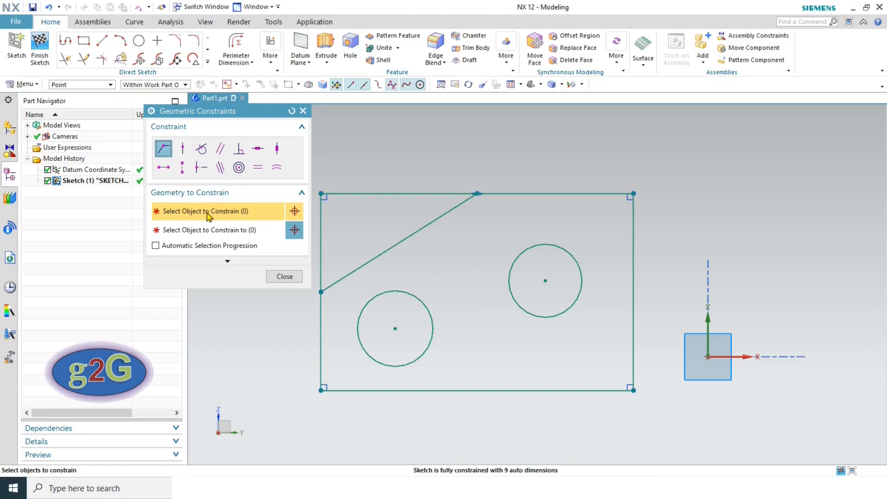
pyautogui.click(545, 280)
pyautogui.click(707, 357)
pyautogui.click(293, 111)
pyautogui.click(546, 281)
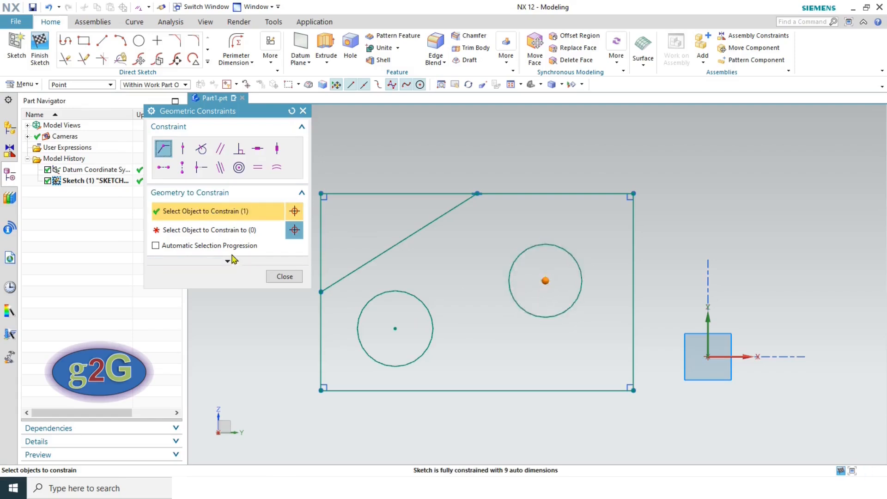
pyautogui.click(223, 231)
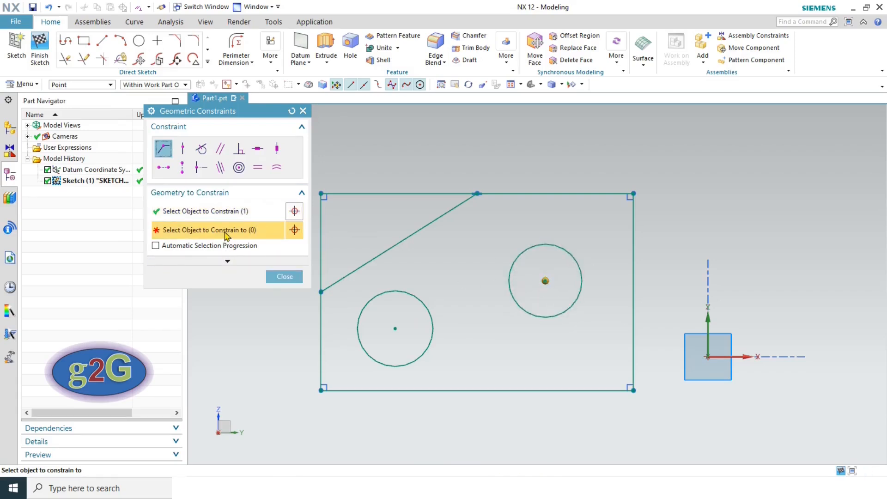
pyautogui.click(709, 357)
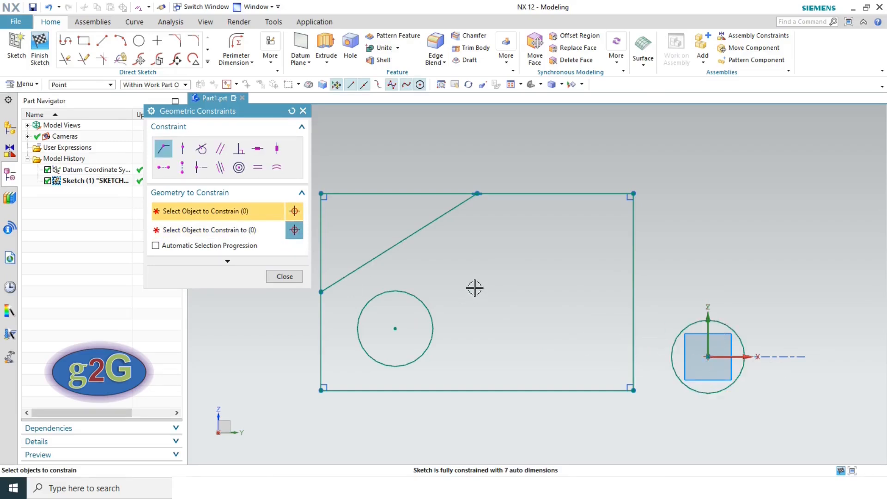
# - Put the left circle's centre on the diagonal line with Point on Curve, then close the tool
pyautogui.click(181, 150)
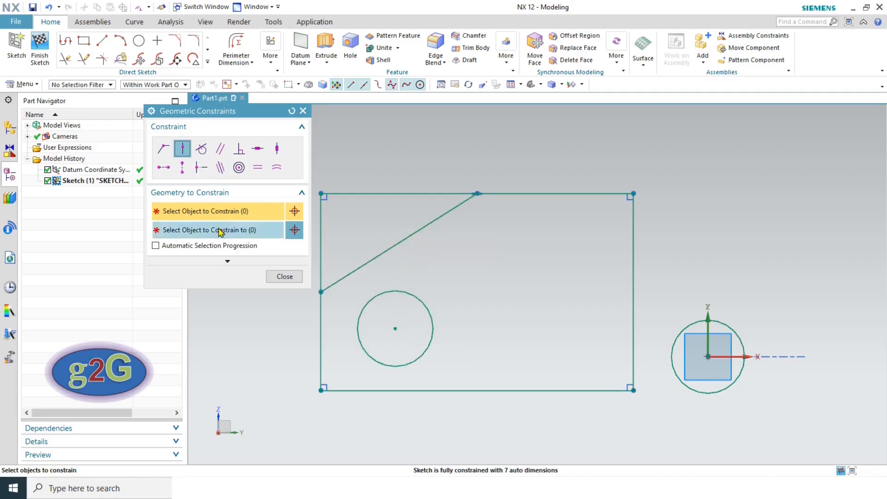
pyautogui.click(396, 329)
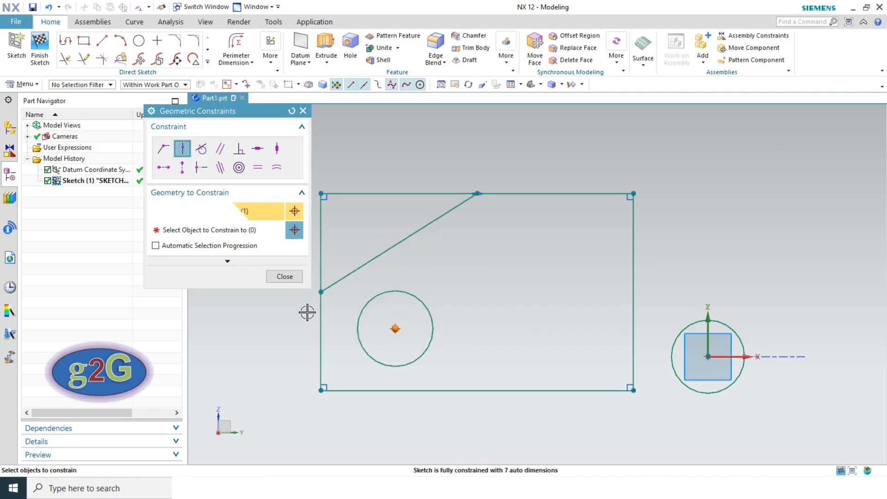
pyautogui.click(189, 230)
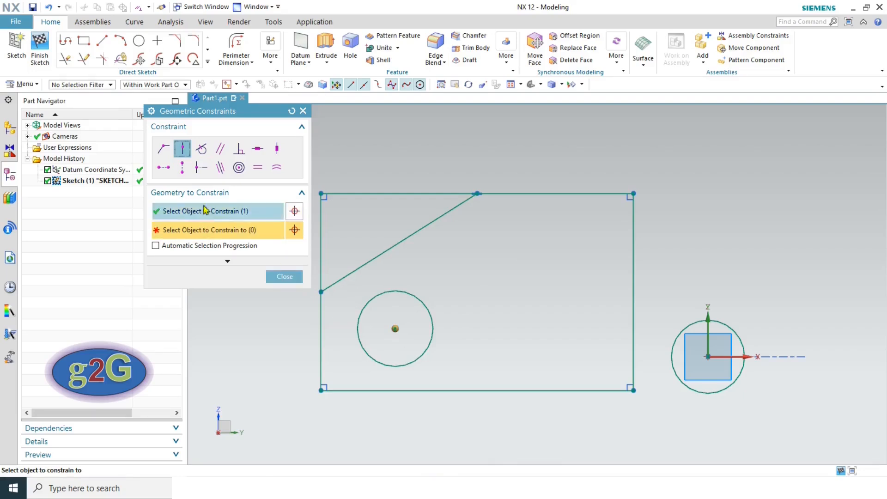
pyautogui.click(360, 263)
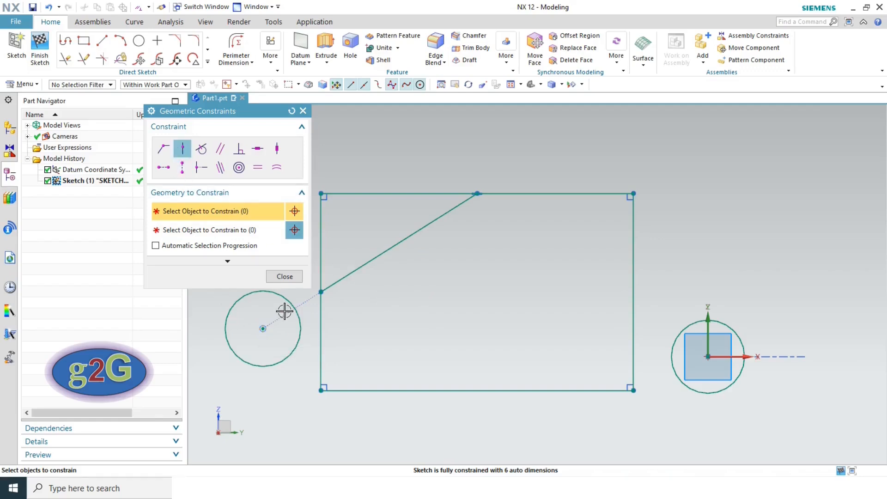
pyautogui.click(286, 278)
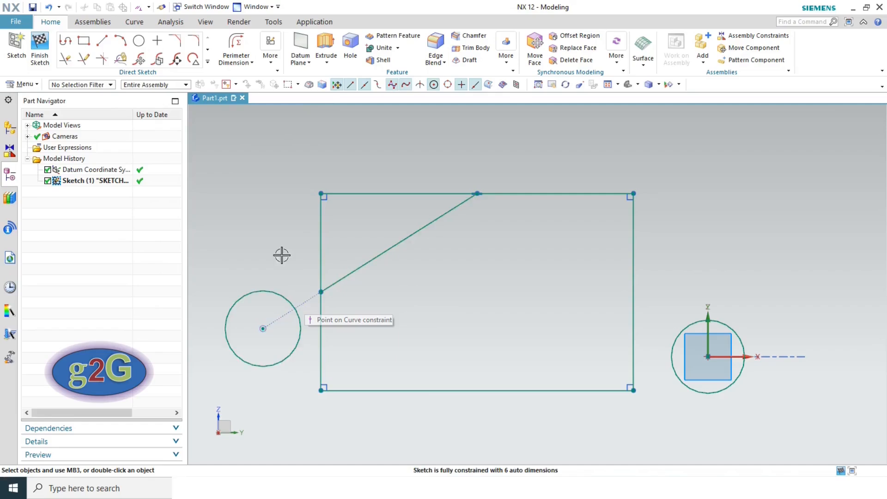
# - Apply a Tangent constraint between the circle at the sketch origin and the rectangle's bottom edge
pyautogui.click(140, 9)
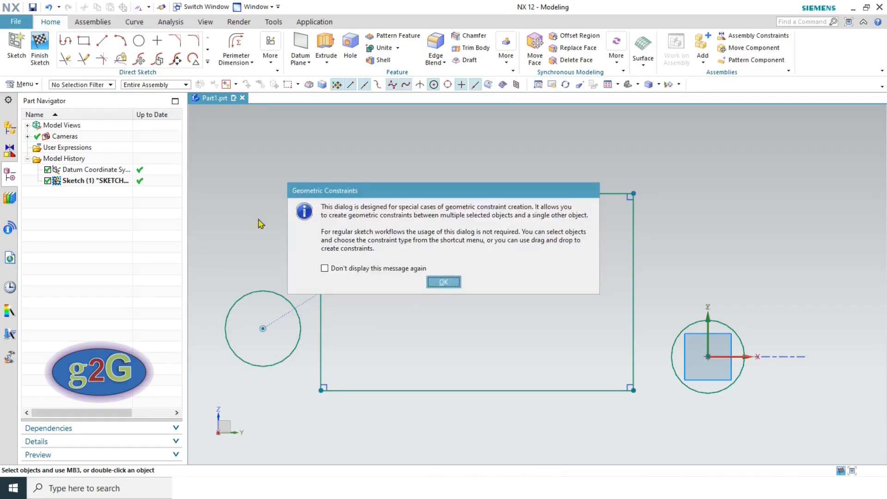
pyautogui.click(444, 283)
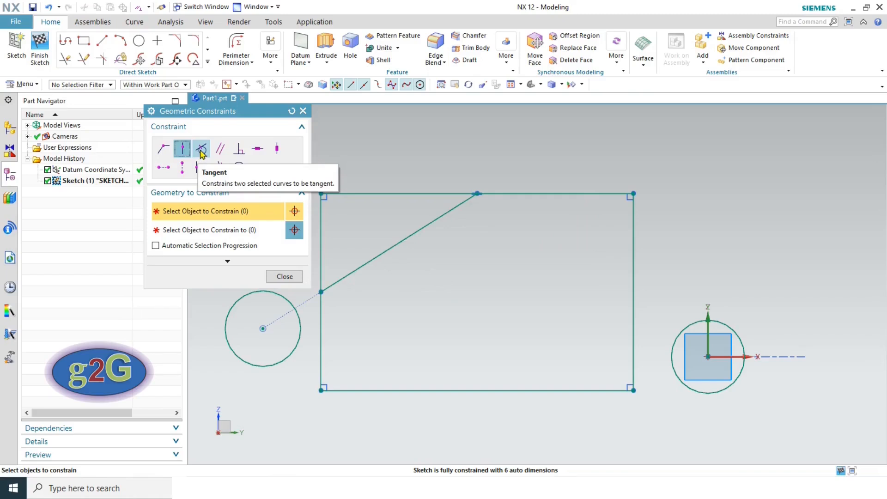
pyautogui.click(201, 151)
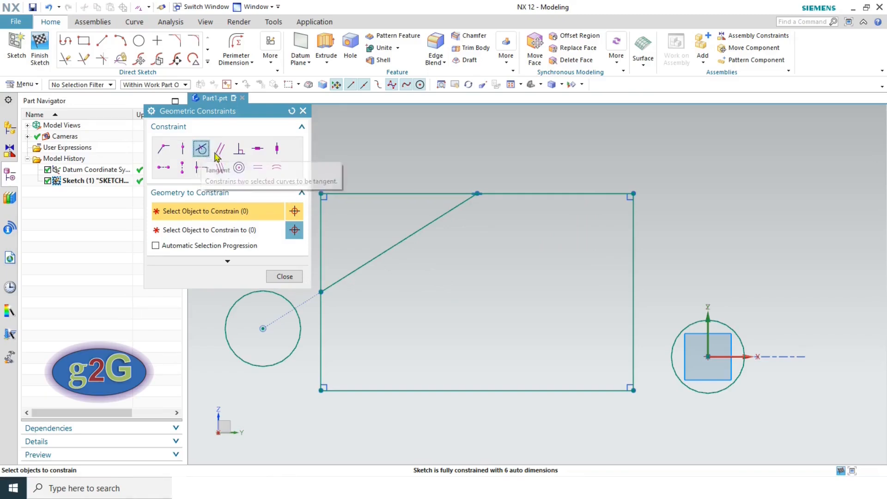
pyautogui.click(690, 319)
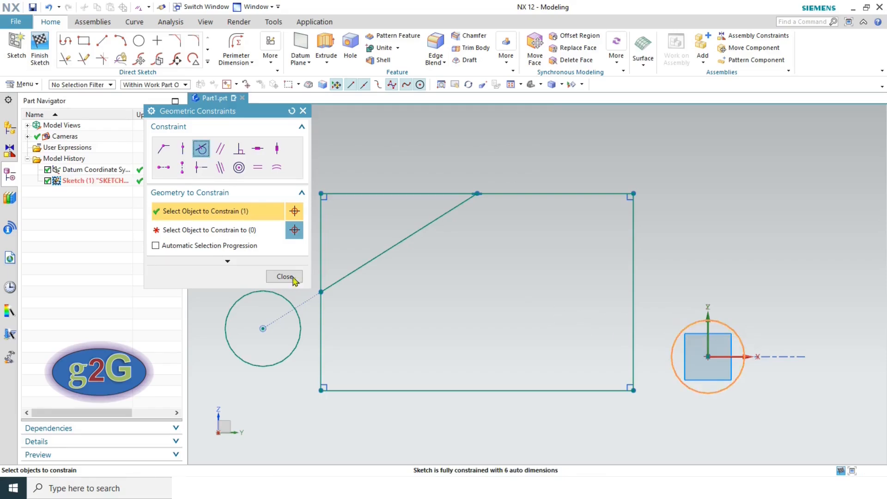
pyautogui.click(205, 230)
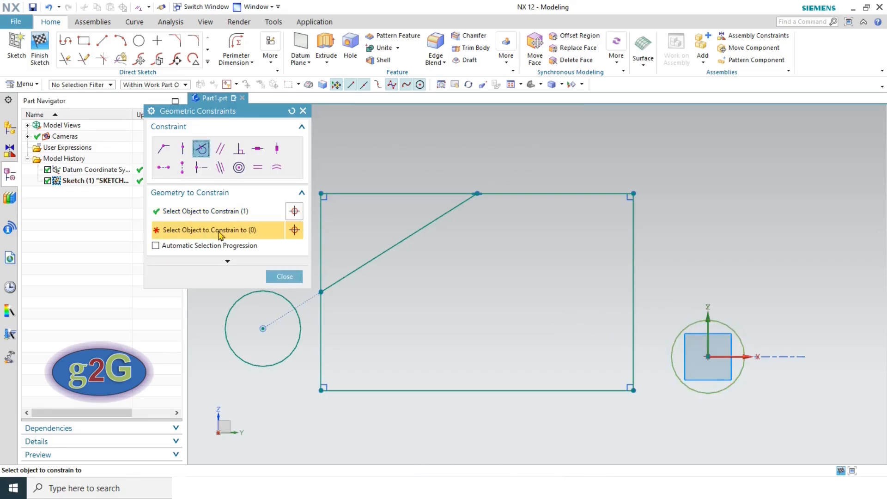
pyautogui.click(608, 391)
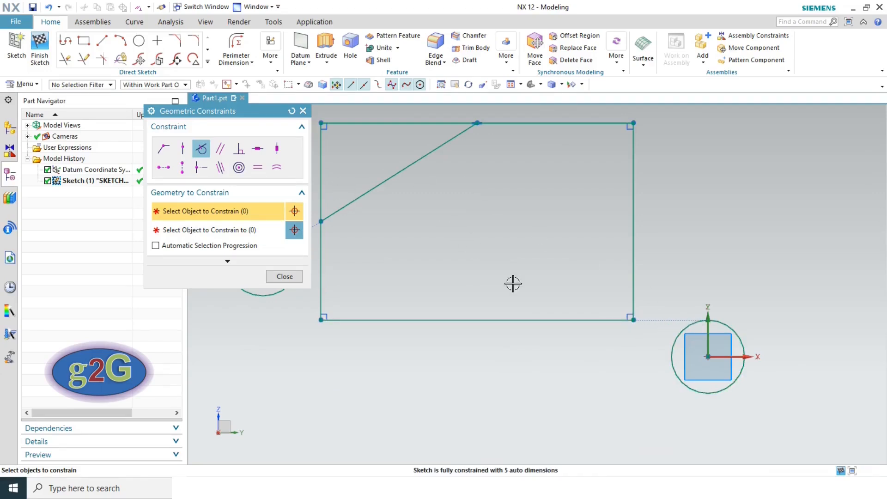
# - Apply a Parallel constraint between the rectangle's right edge and the sketch vertical axis
pyautogui.click(219, 150)
pyautogui.scroll(3, 532, 256)
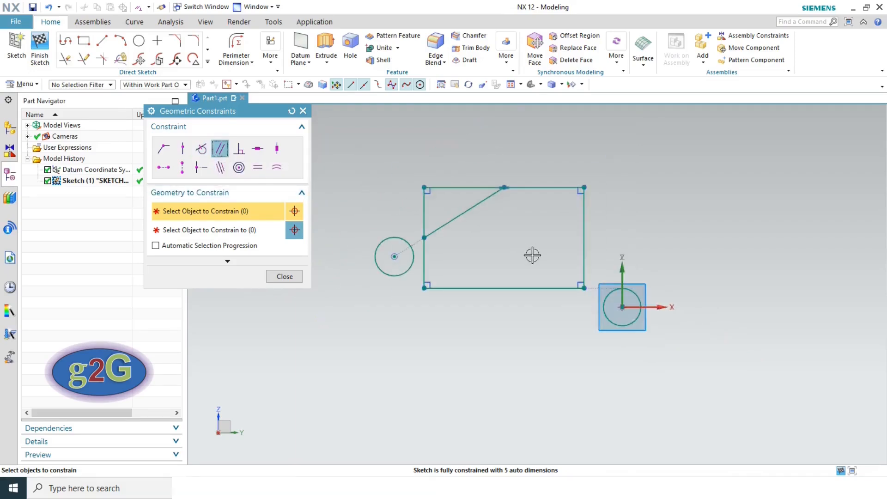
pyautogui.scroll(-1, 536, 236)
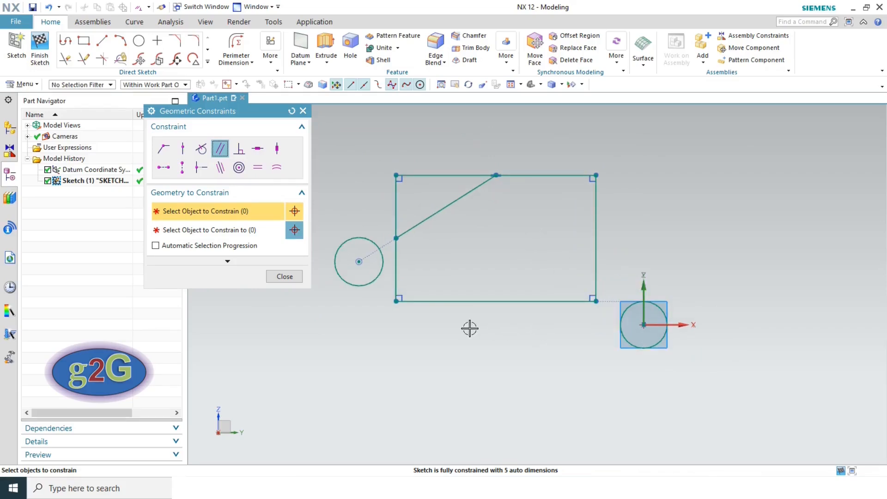
pyautogui.click(596, 269)
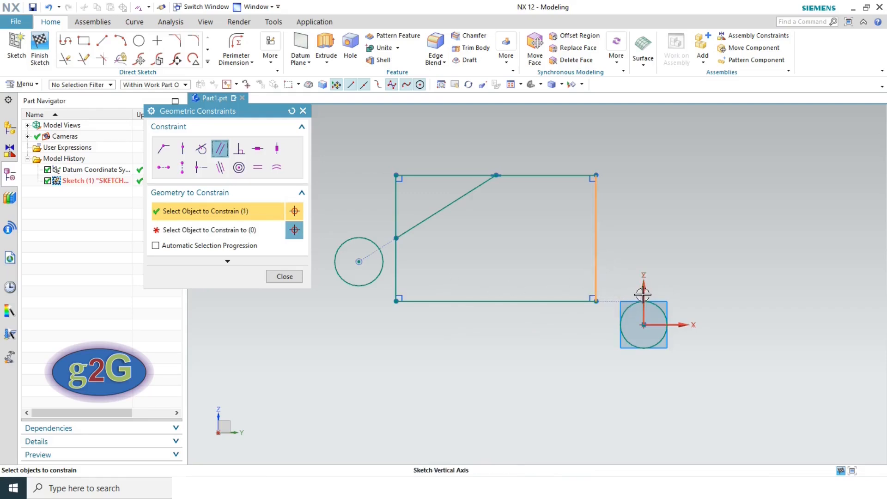
pyautogui.click(226, 231)
pyautogui.click(644, 300)
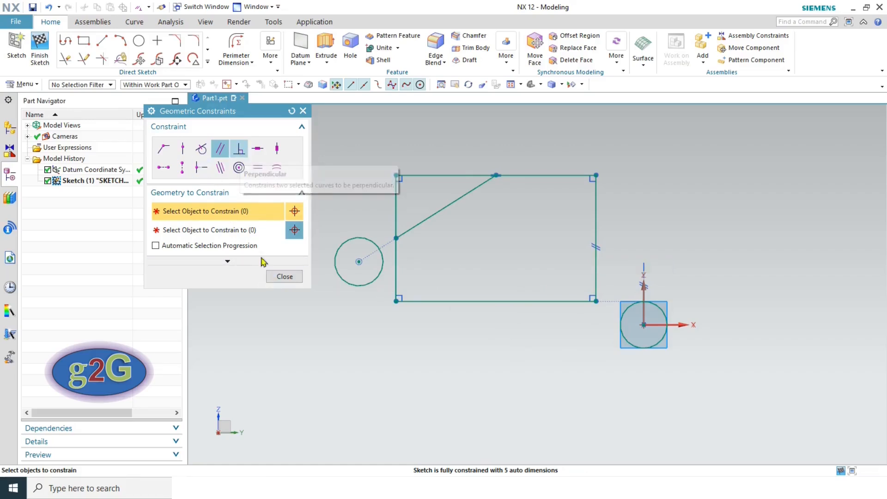
# - Constrain the rectangle's left edge perpendicular to the Sketch Horizontal Axis chosen from QuickPick
pyautogui.click(238, 149)
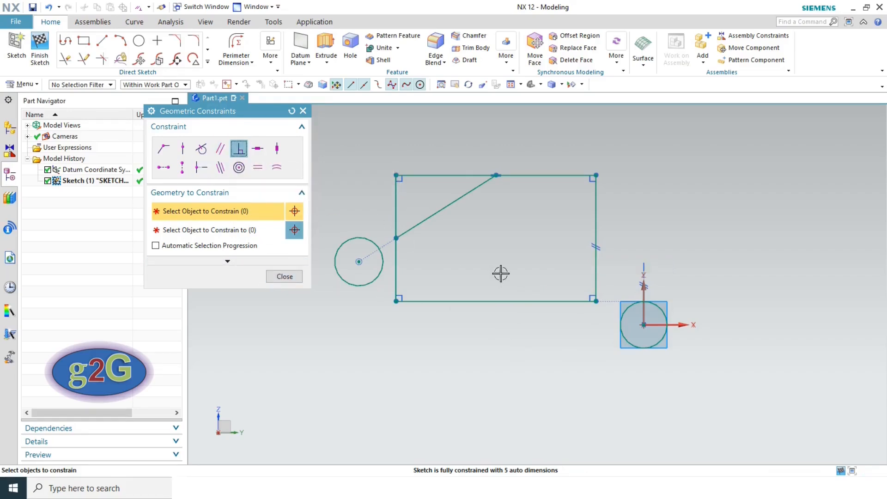
pyautogui.scroll(2, 495, 264)
pyautogui.scroll(-3, 490, 257)
pyautogui.scroll(3, 586, 265)
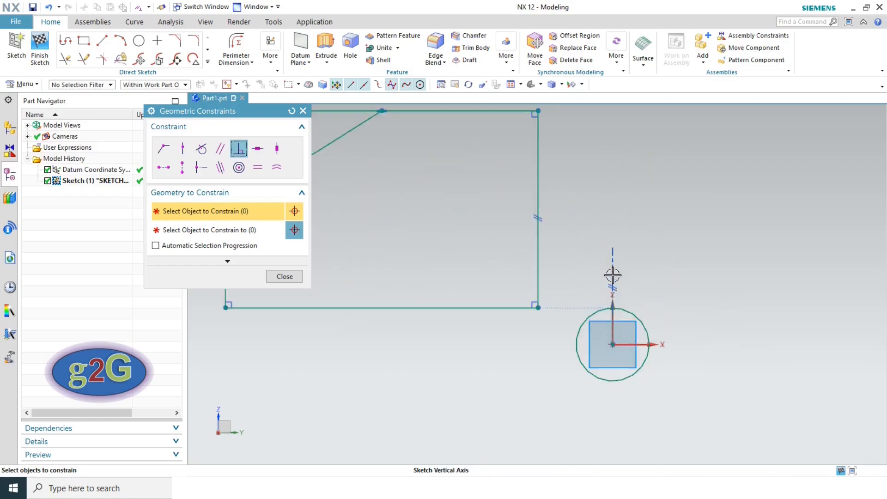
pyautogui.scroll(-1, 588, 297)
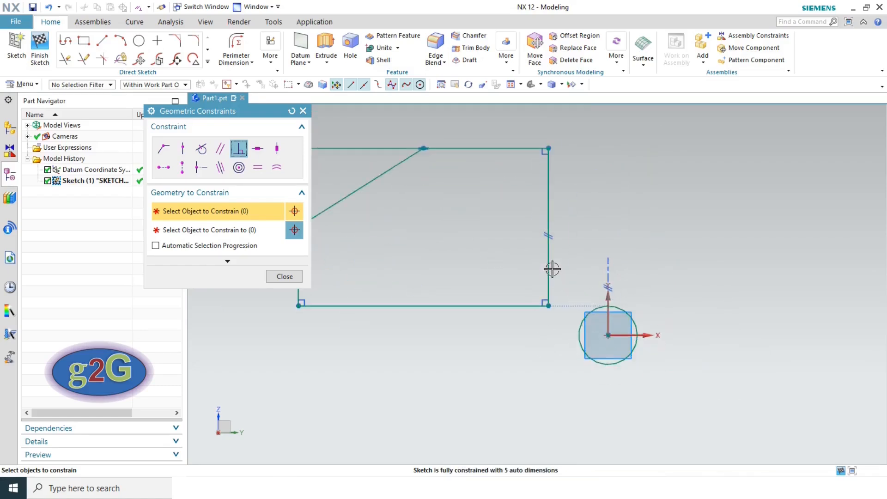
pyautogui.scroll(-3, 498, 266)
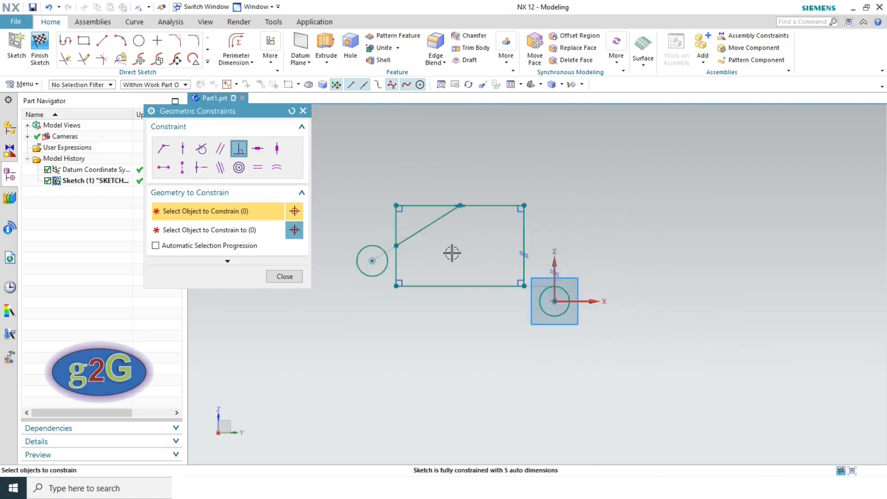
pyautogui.click(397, 228)
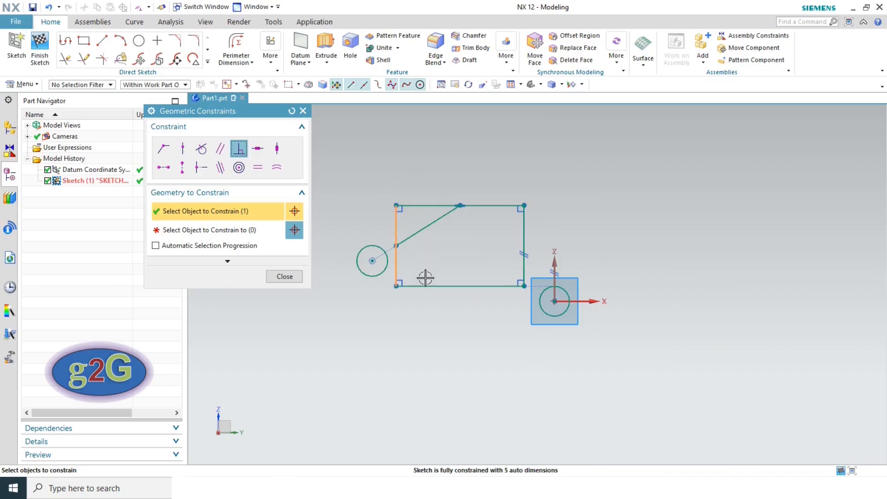
pyautogui.click(220, 231)
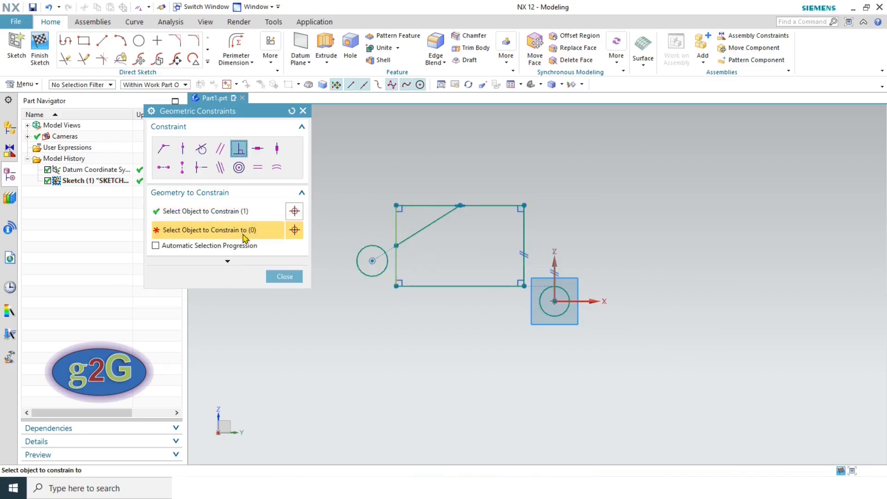
pyautogui.click(589, 301)
pyautogui.click(638, 305)
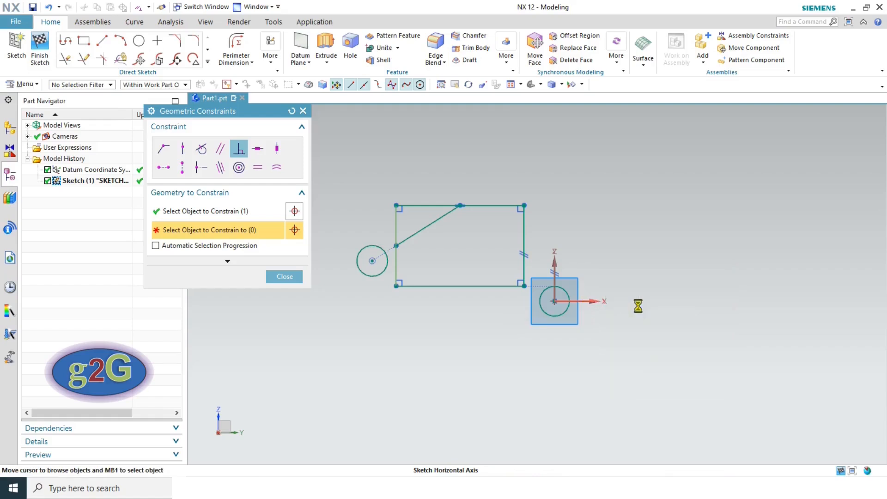
pyautogui.scroll(3, 391, 308)
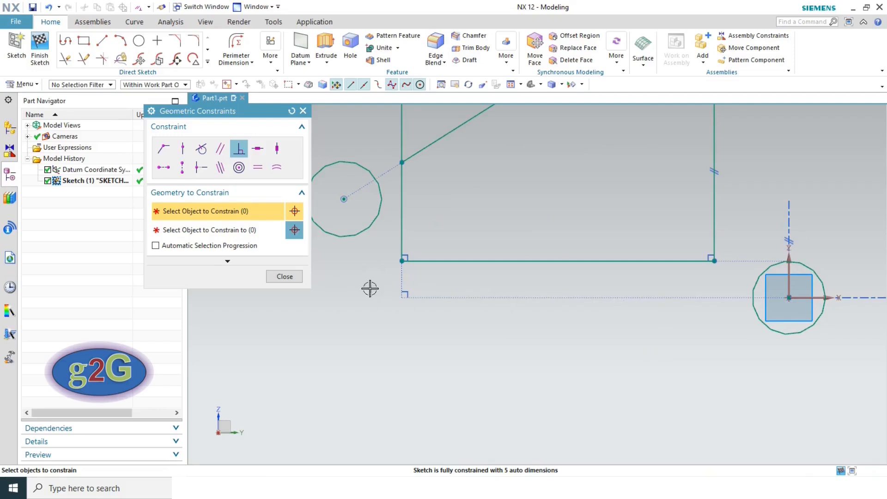
# - Apply a Horizontal constraint to the rectangle's bottom edge
pyautogui.click(258, 148)
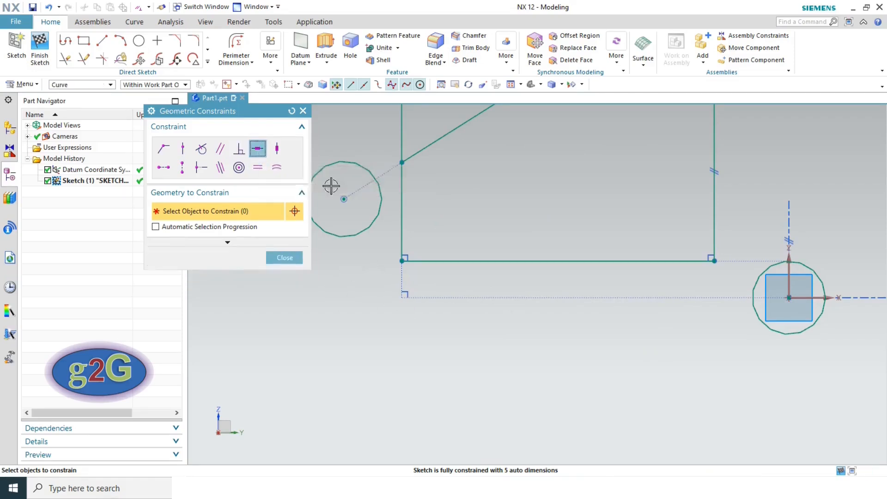
pyautogui.scroll(-4, 561, 245)
pyautogui.scroll(5, 578, 254)
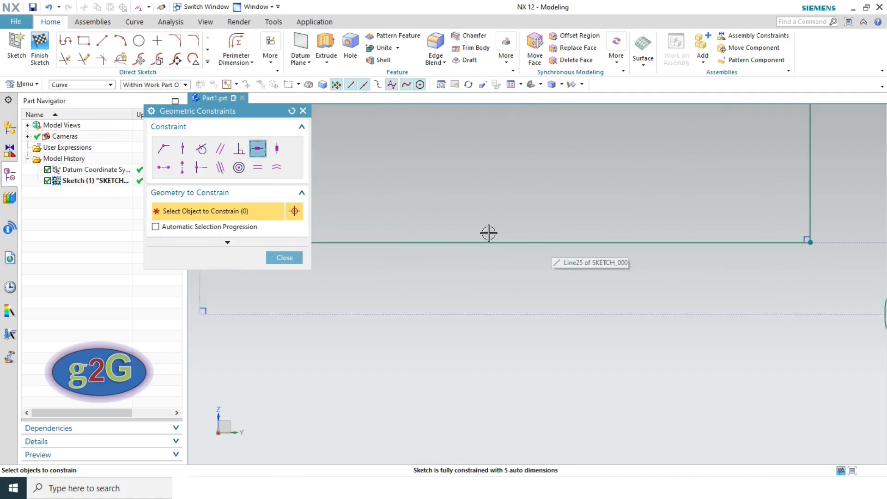
pyautogui.click(529, 242)
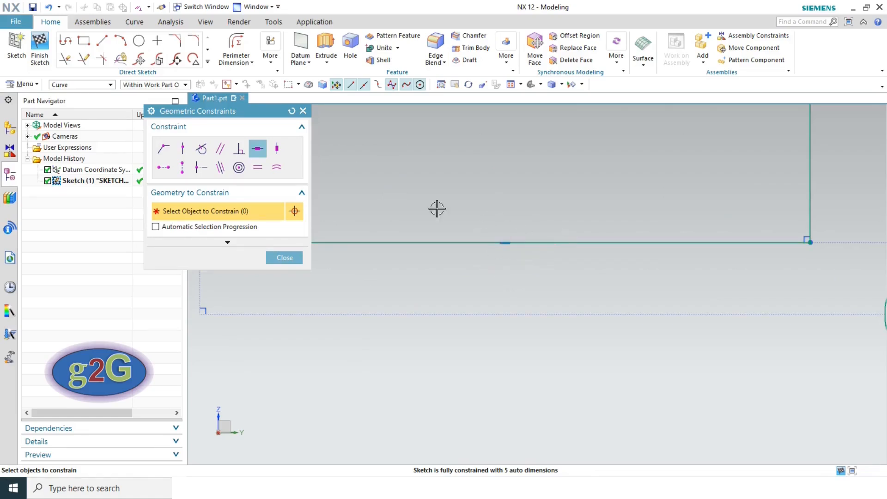
# - Apply a Vertical constraint to the rectangle's left edge, then select Horizontal Alignment
pyautogui.click(277, 148)
pyautogui.scroll(-5, 600, 184)
pyautogui.scroll(8, 528, 139)
pyautogui.scroll(4, 531, 140)
pyautogui.scroll(-4, 531, 139)
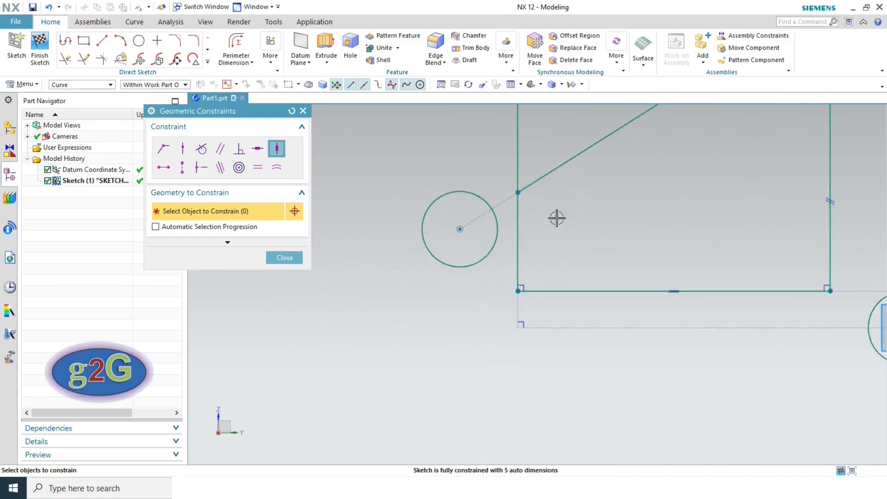
pyautogui.click(521, 230)
pyautogui.scroll(5, 527, 201)
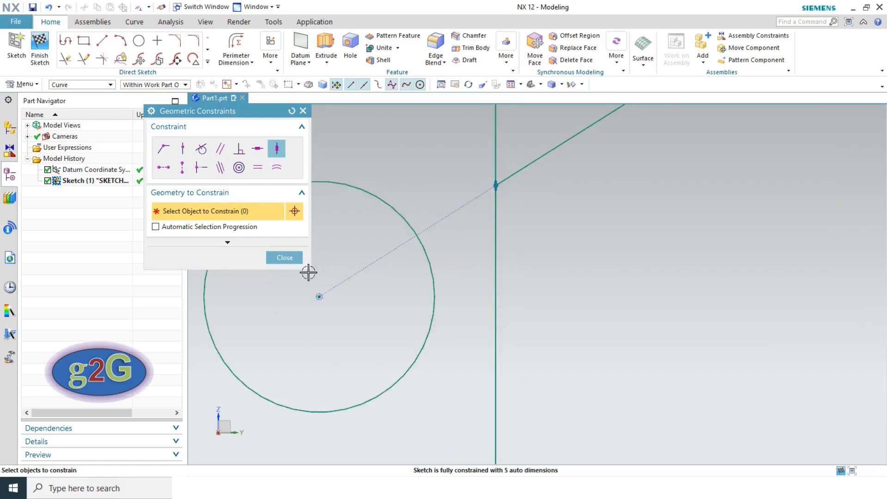
pyautogui.click(165, 168)
pyautogui.scroll(-5, 464, 251)
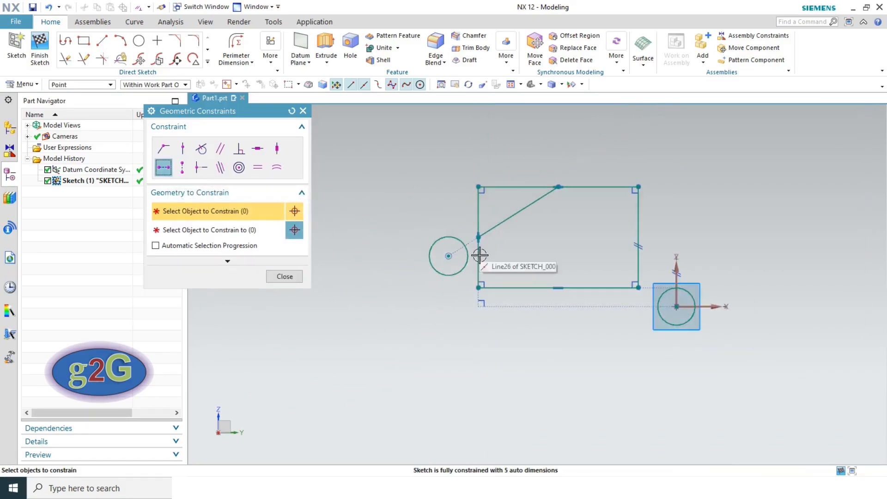
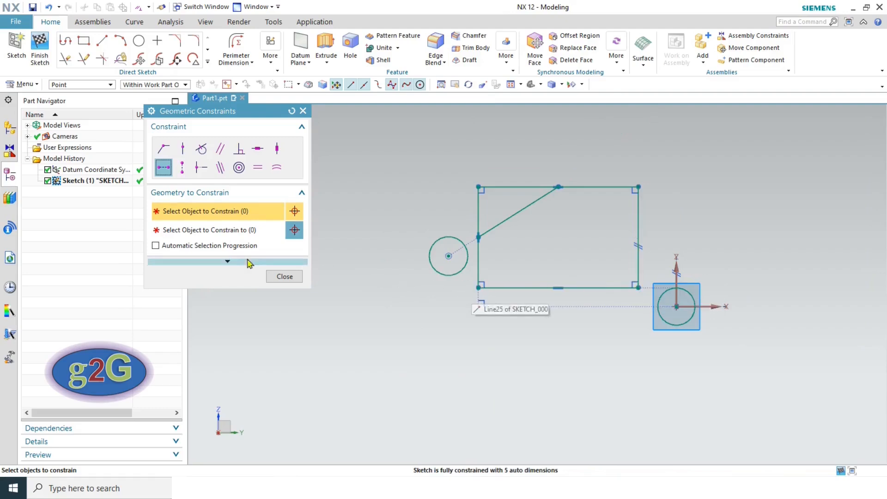
# - Horizontally align the circle's centre with the rectangle's lower-right corner
pyautogui.click(164, 170)
pyautogui.click(448, 256)
pyautogui.click(200, 230)
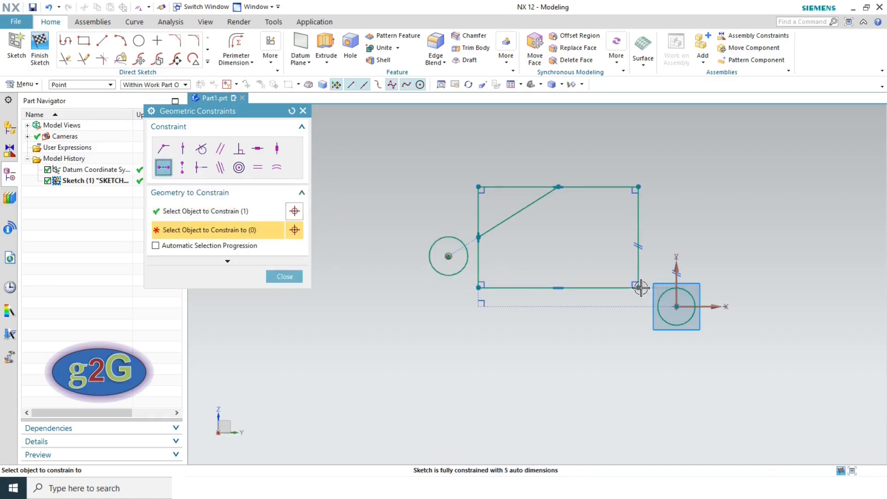
pyautogui.click(639, 288)
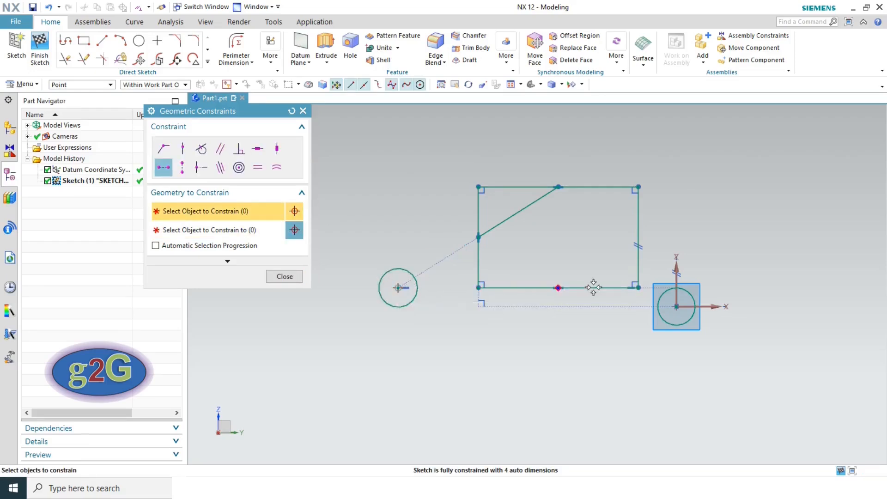
# - Vertically align the circle's centre with the datum origin and close Geometric Constraints
pyautogui.click(188, 171)
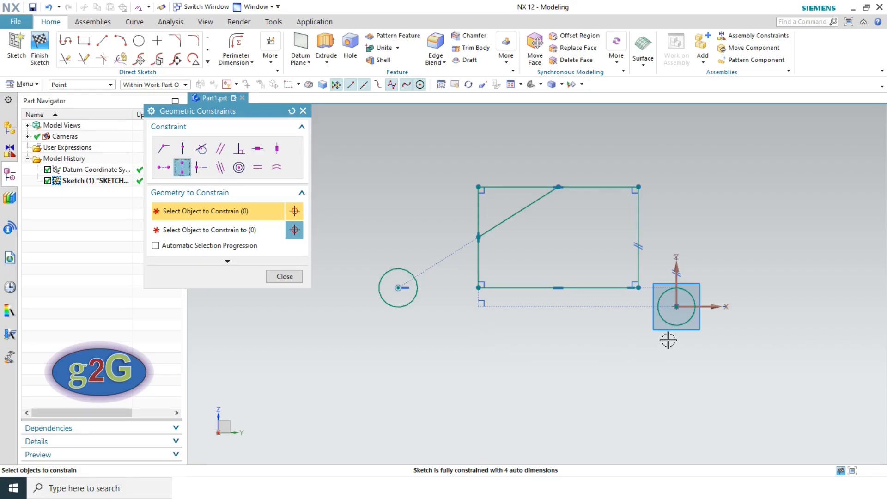
pyautogui.click(677, 306)
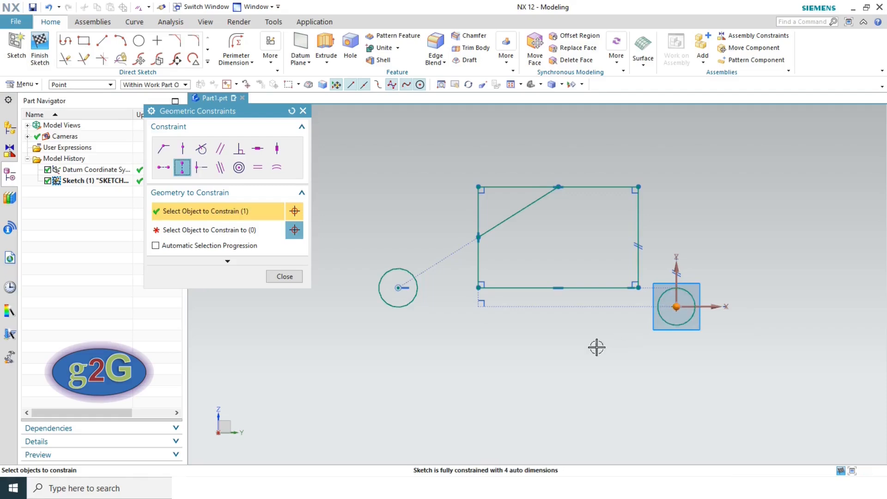
pyautogui.click(227, 231)
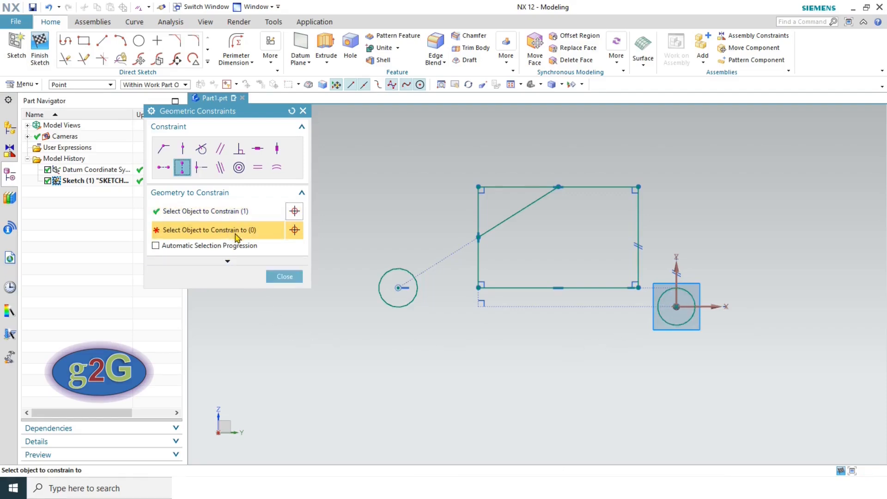
pyautogui.click(397, 289)
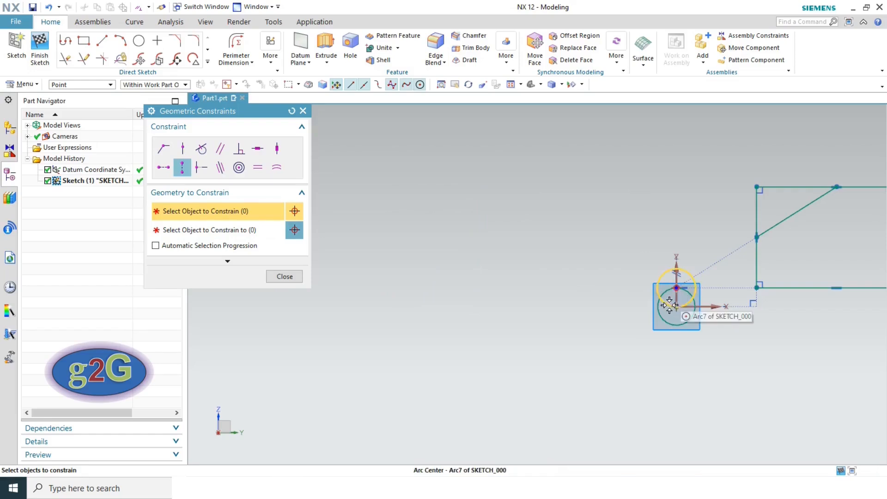
pyautogui.click(285, 276)
# - Reopen Geometric Constraints, select the Point on Curve type, then close it
pyautogui.scroll(4, 688, 309)
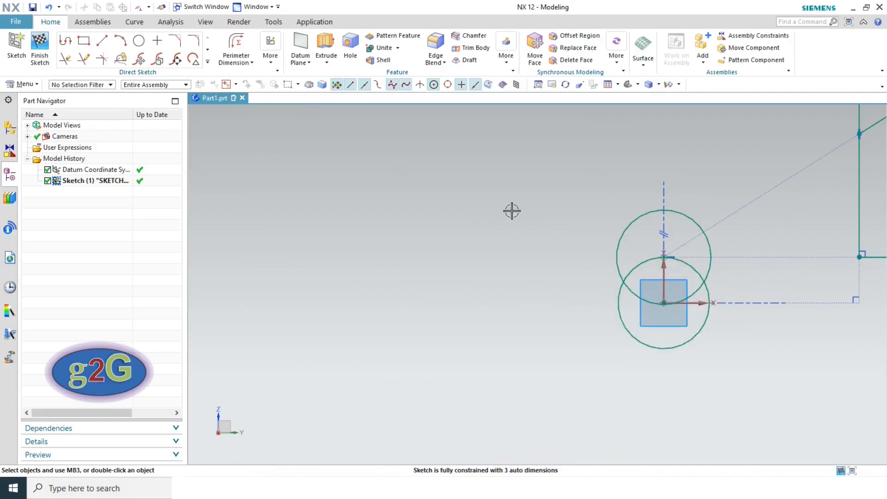
pyautogui.scroll(-3, 507, 214)
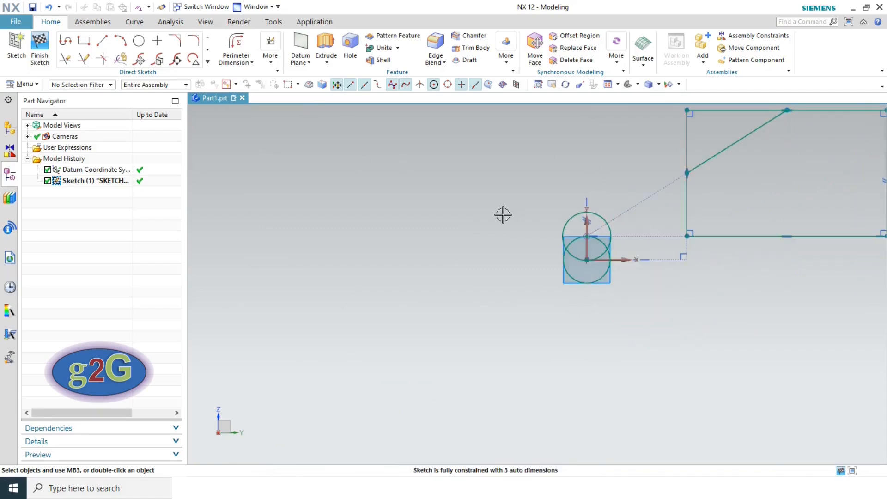
pyautogui.click(268, 64)
pyautogui.click(305, 110)
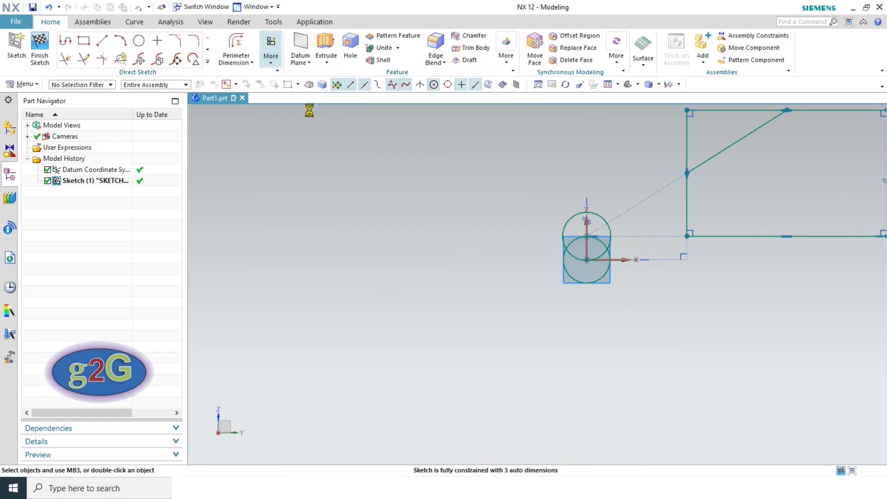
pyautogui.click(441, 280)
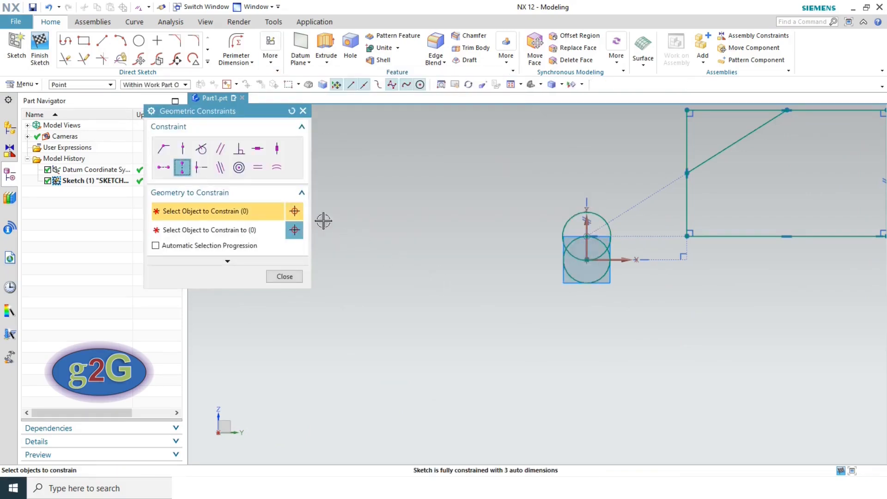
pyautogui.click(202, 173)
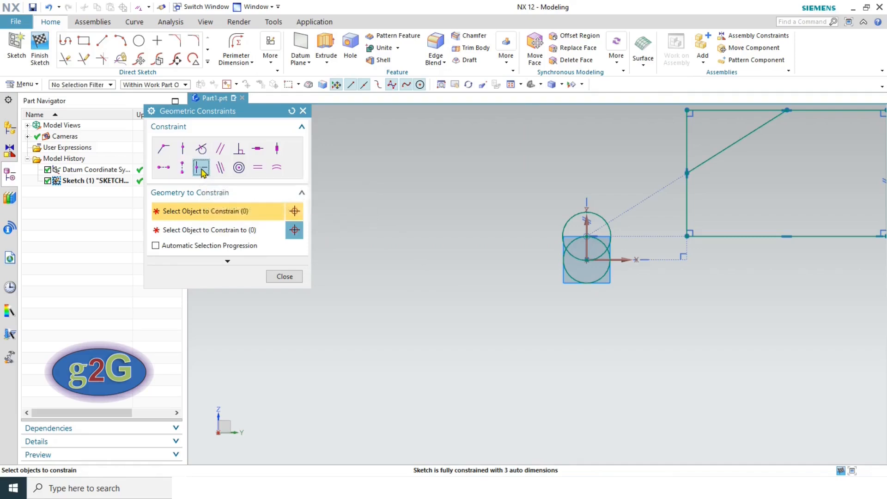
pyautogui.scroll(-3, 522, 247)
pyautogui.scroll(3, 666, 207)
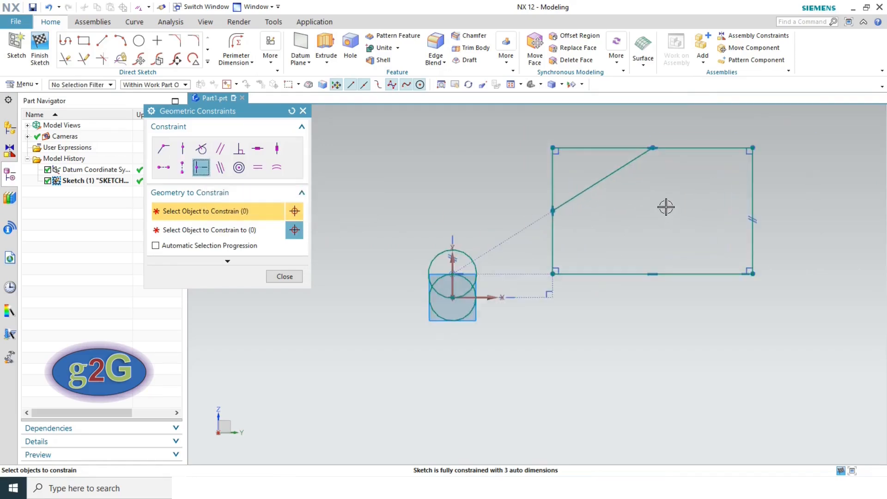
pyautogui.click(283, 277)
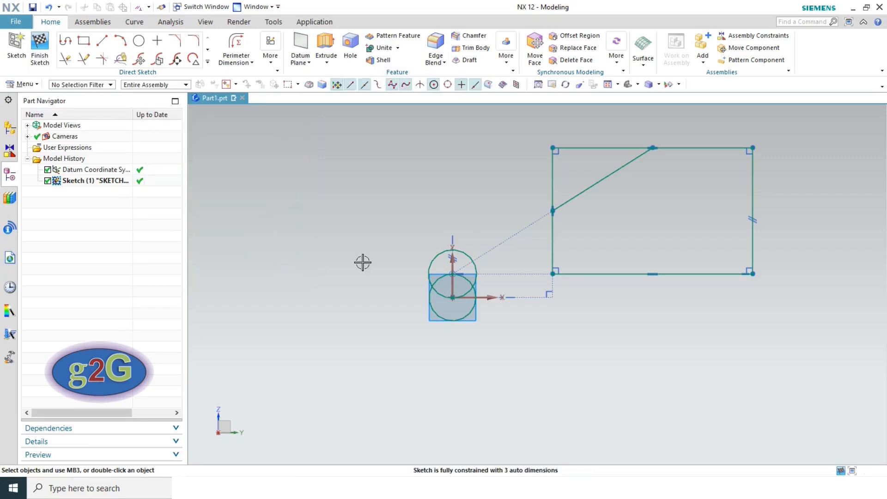
# - Undo three times so the circle returns inside the rectangle
pyautogui.click(49, 7)
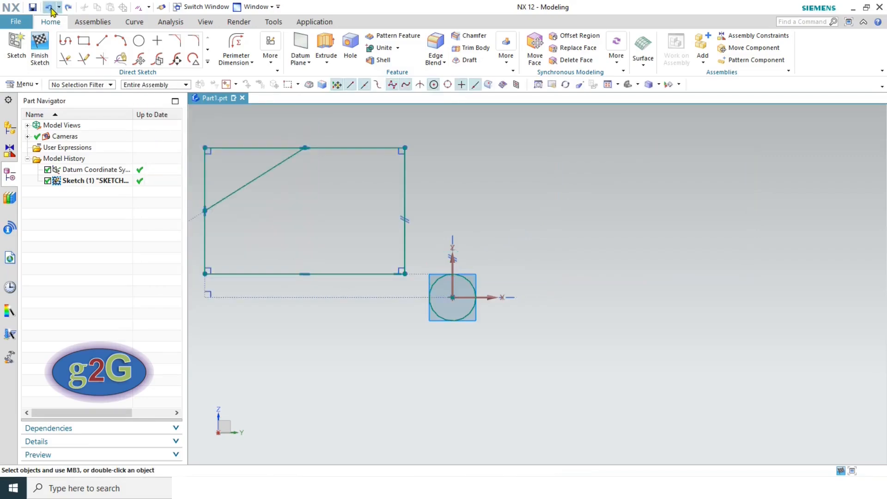
pyautogui.click(50, 9)
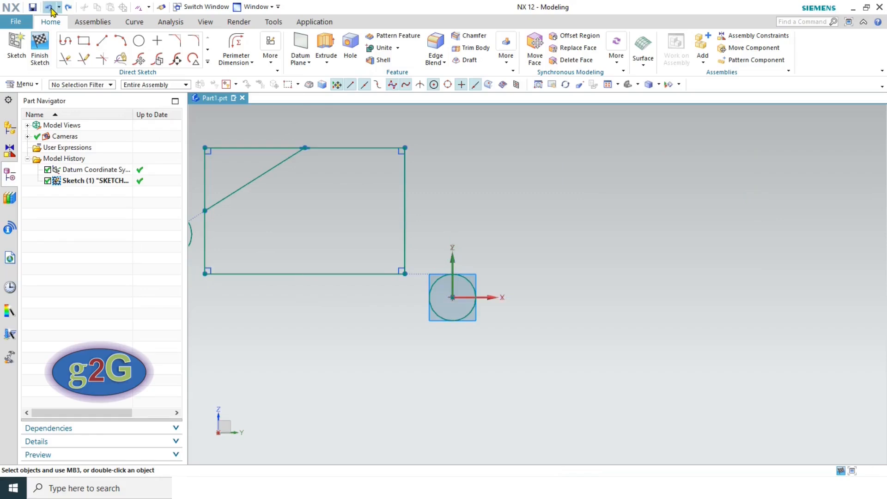
pyautogui.click(50, 9)
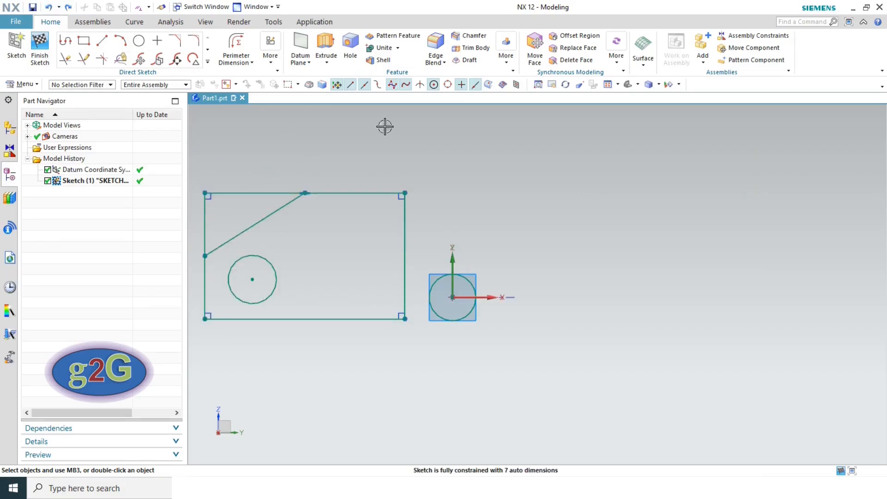
pyautogui.scroll(-2, 580, 172)
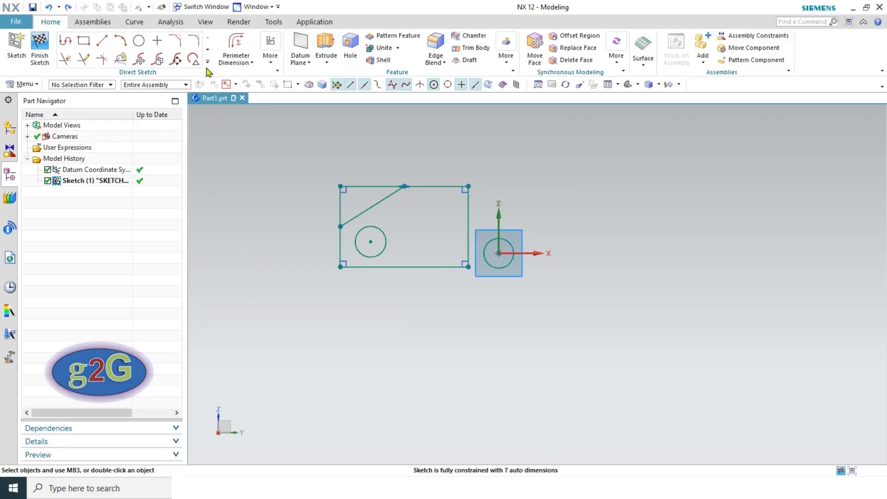
# - Put the circle's centre on the diagonal line with Point on Curve, then close the tool
pyautogui.click(271, 50)
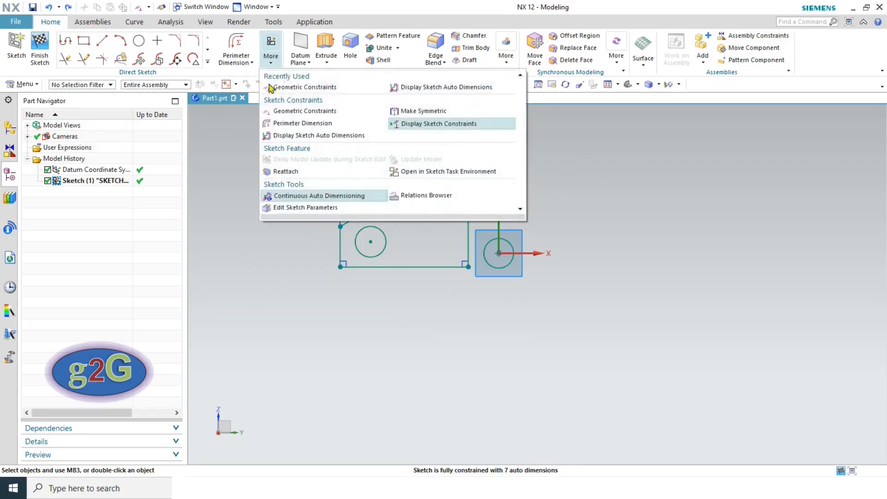
pyautogui.click(299, 115)
pyautogui.click(448, 282)
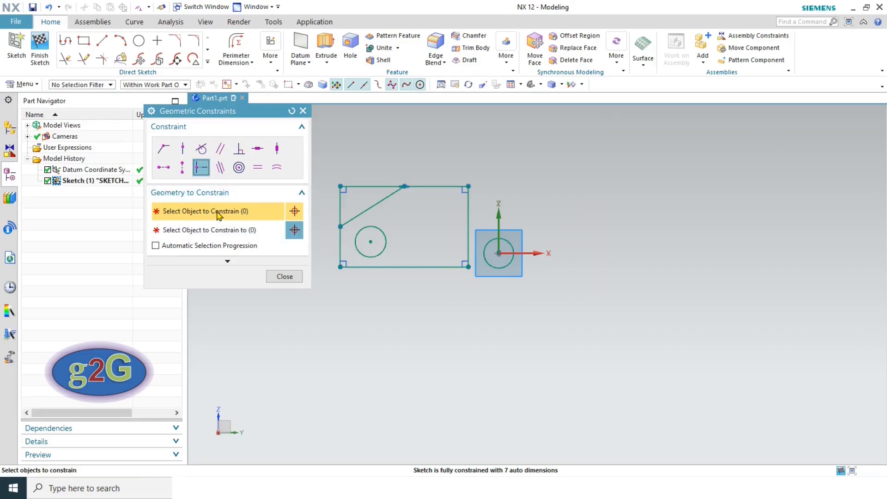
pyautogui.click(371, 241)
pyautogui.click(213, 234)
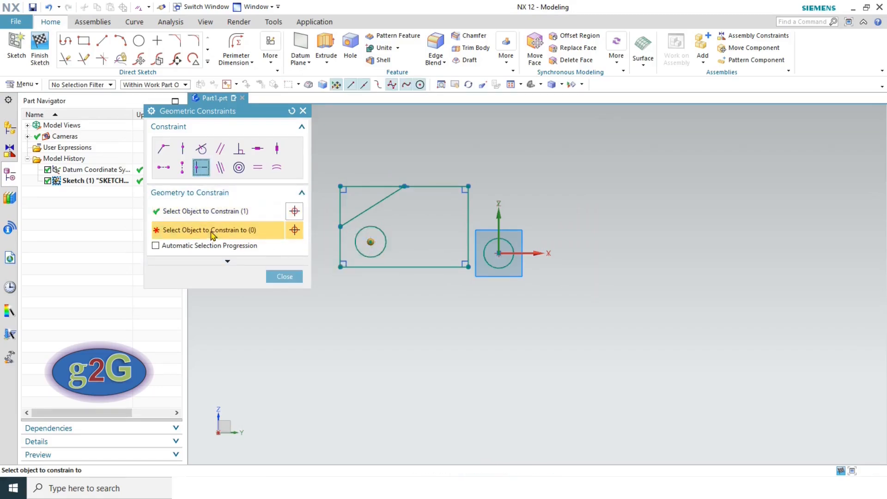
pyautogui.click(352, 219)
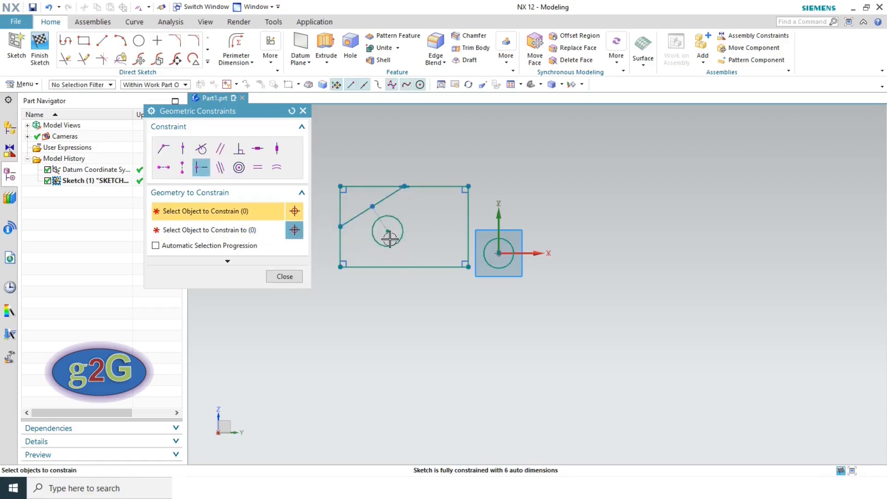
pyautogui.scroll(5, 390, 239)
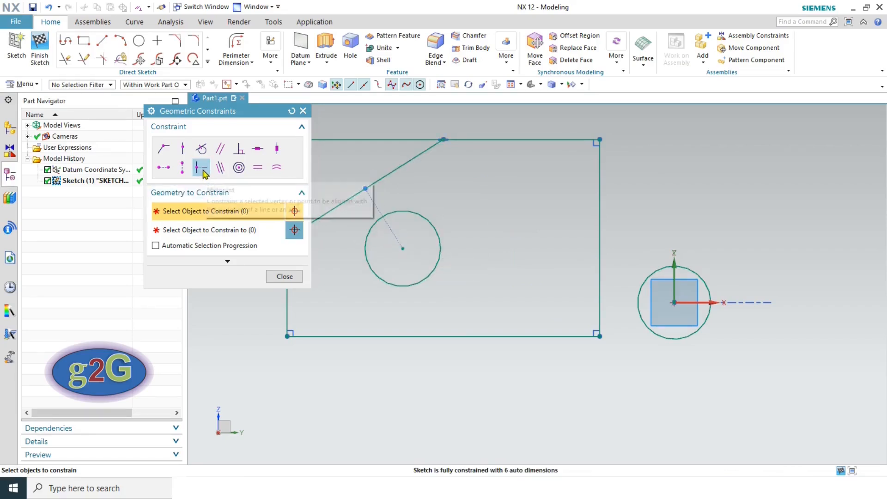
pyautogui.click(282, 276)
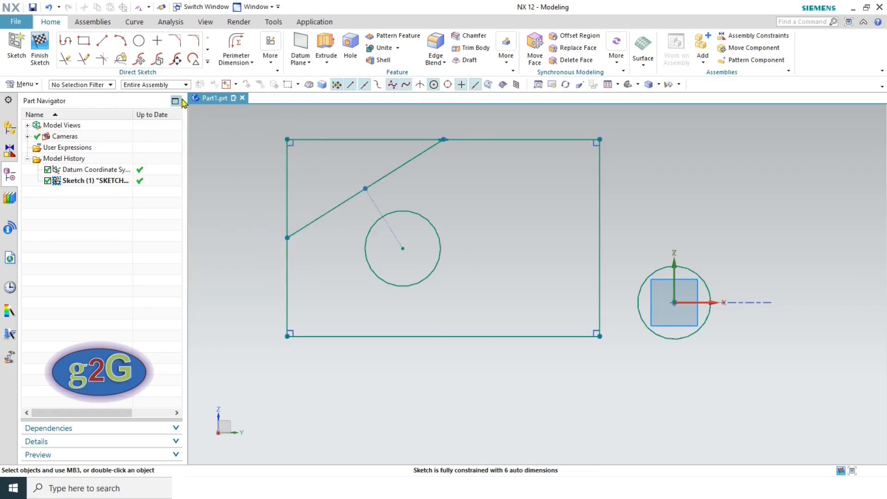
# - Make the rectangle's right edge collinear with the vertical datum axis
pyautogui.click(271, 46)
pyautogui.click(294, 113)
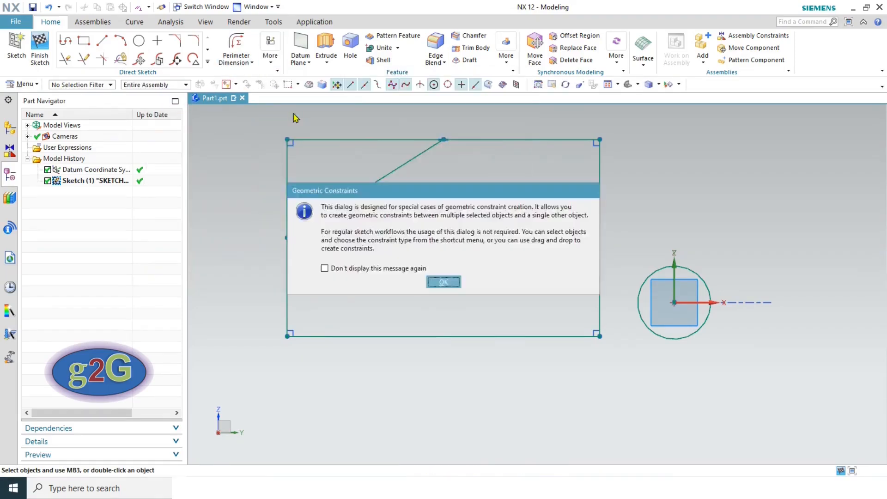
pyautogui.click(444, 282)
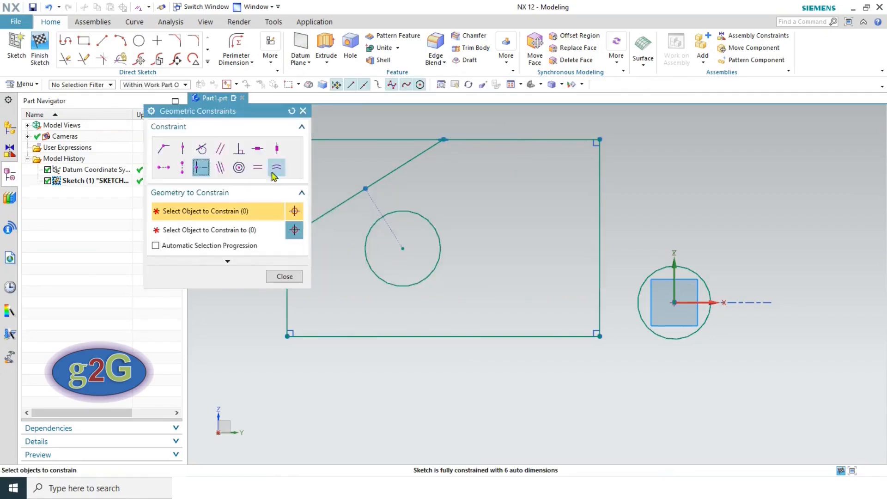
pyautogui.click(221, 168)
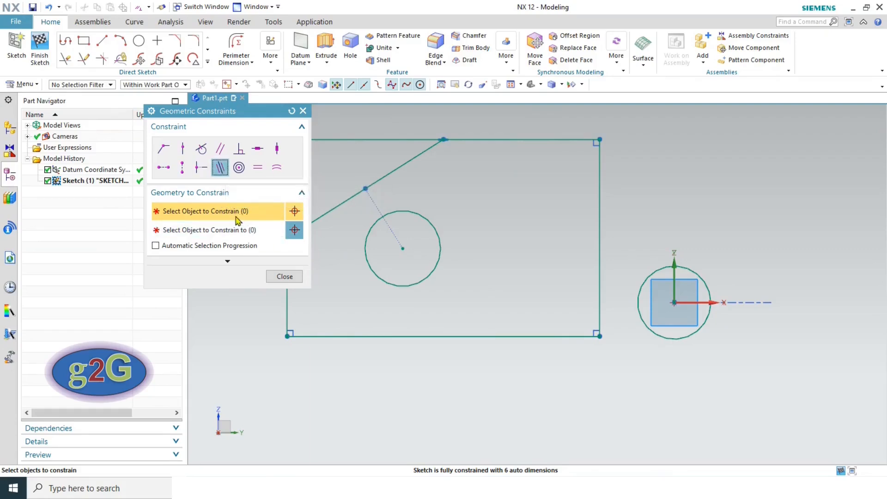
pyautogui.click(601, 293)
pyautogui.click(217, 230)
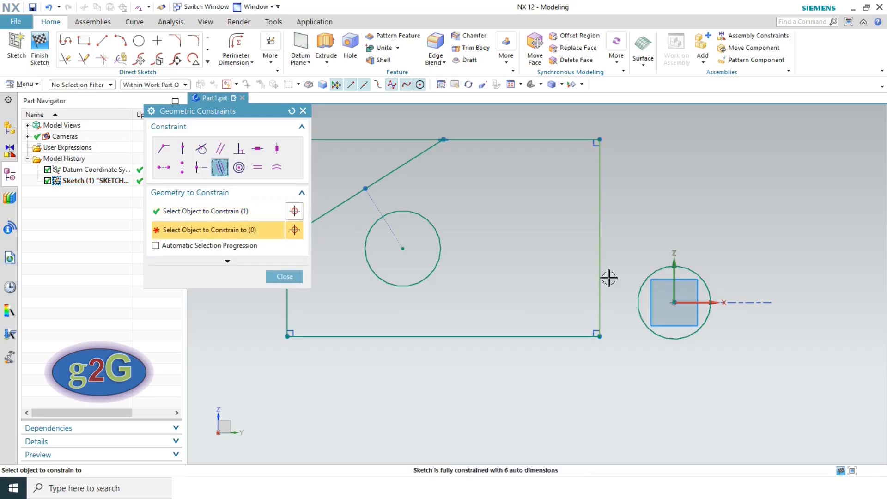
pyautogui.click(674, 274)
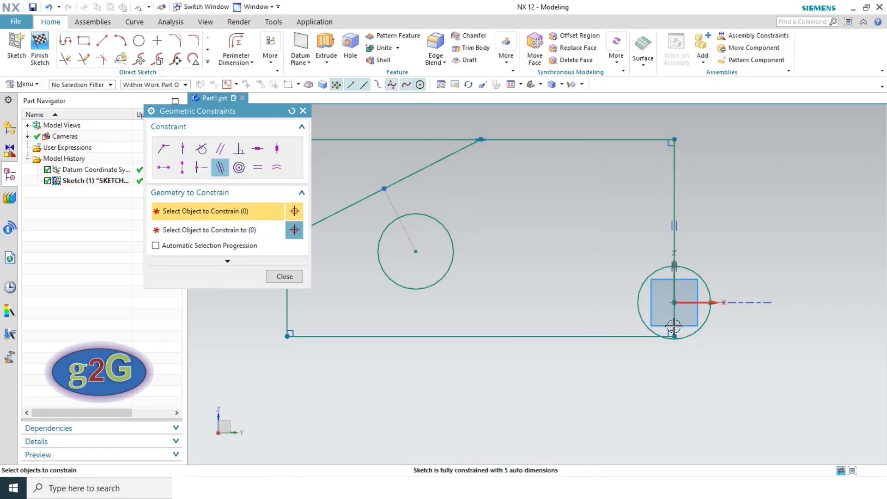
pyautogui.scroll(-2, 604, 234)
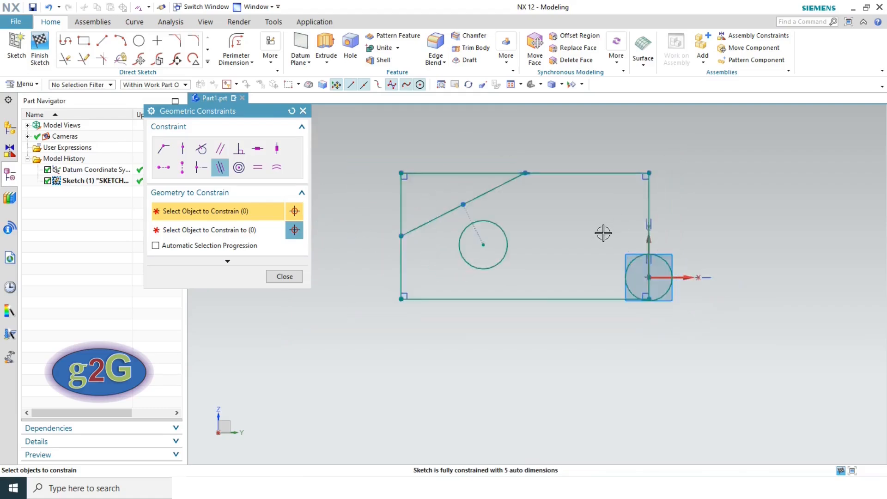
# - Select Concentric, close the constraints panel, and undo the last change
pyautogui.click(240, 169)
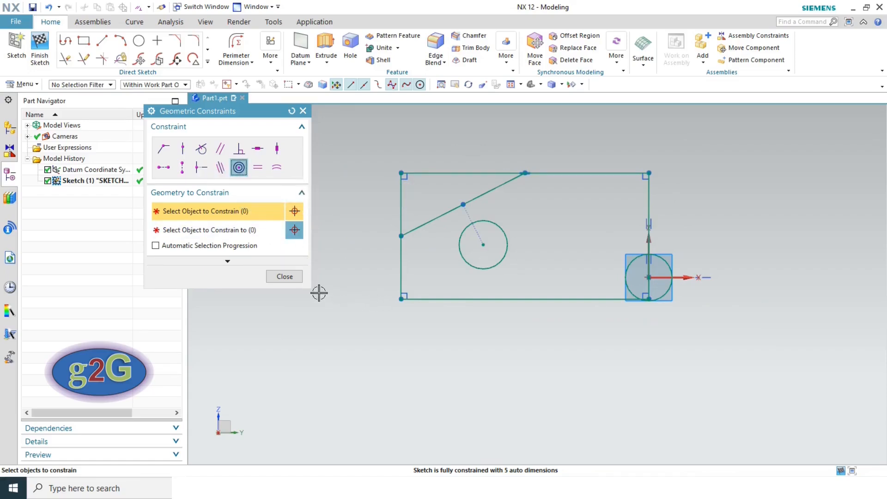
pyautogui.click(287, 277)
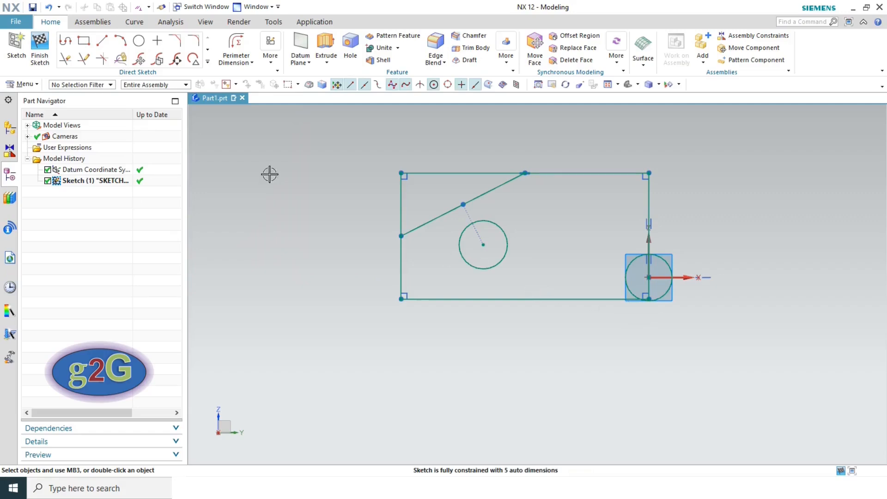
pyautogui.click(50, 8)
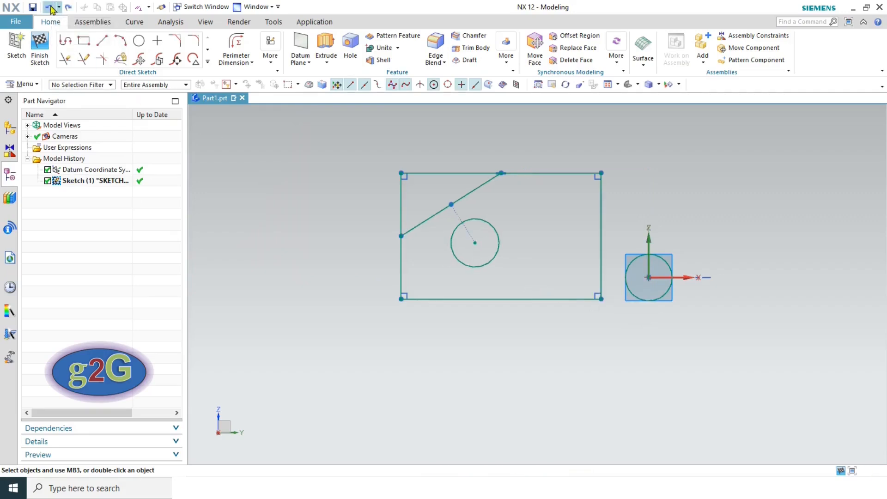
# - Undo once more, then make the sketch circle concentric with the circle at the datum origin
pyautogui.click(51, 8)
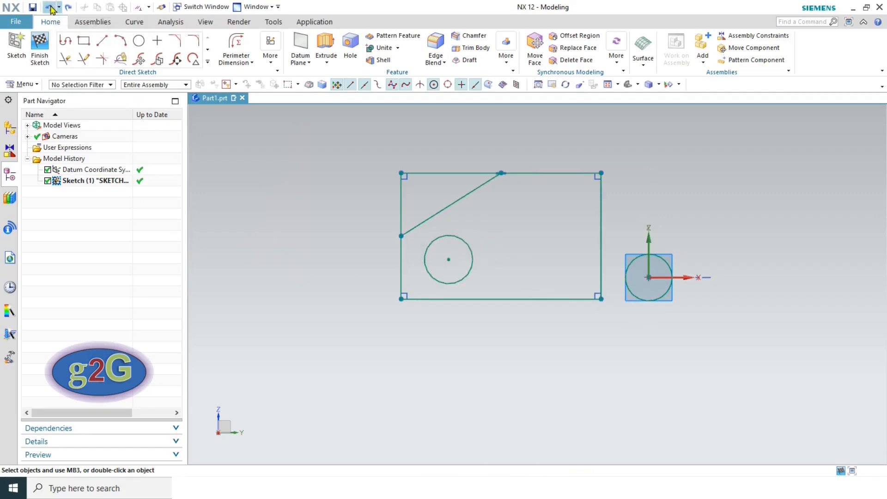
pyautogui.click(271, 63)
pyautogui.click(294, 112)
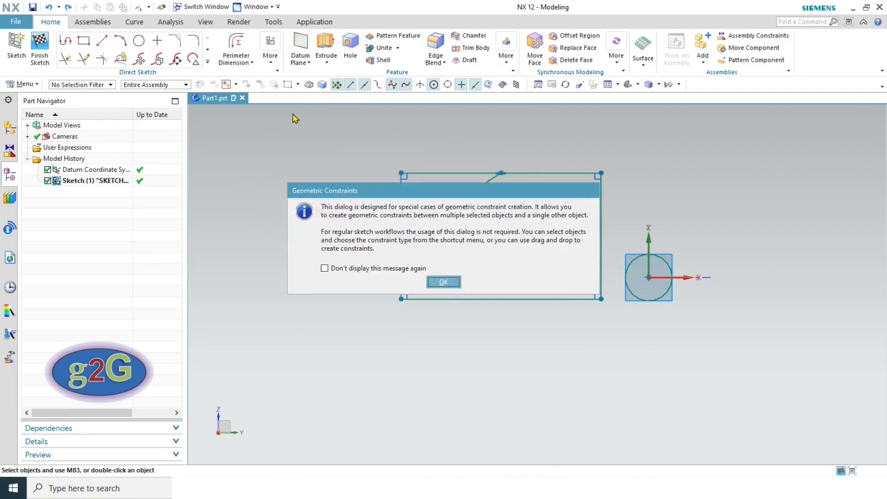
pyautogui.click(442, 283)
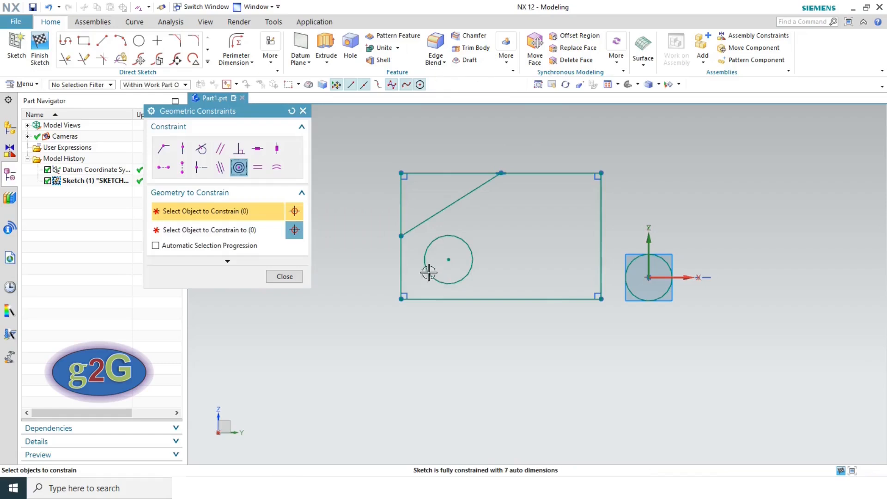
pyautogui.click(239, 168)
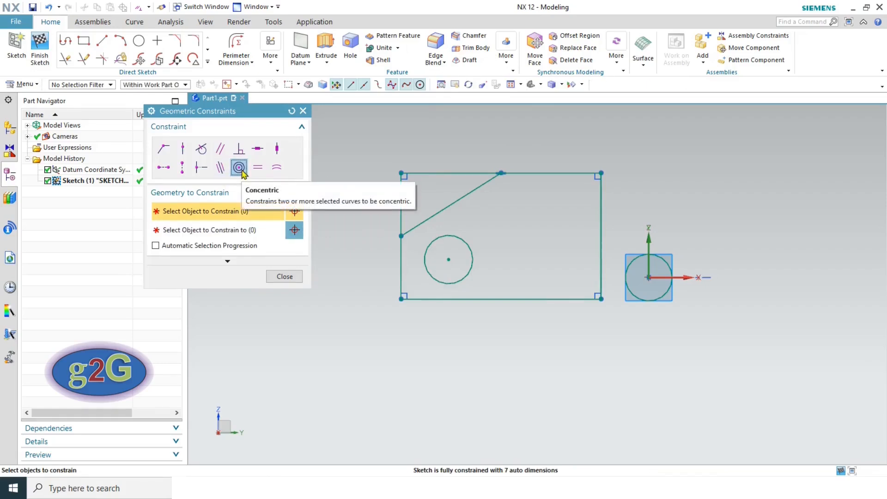
pyautogui.click(454, 236)
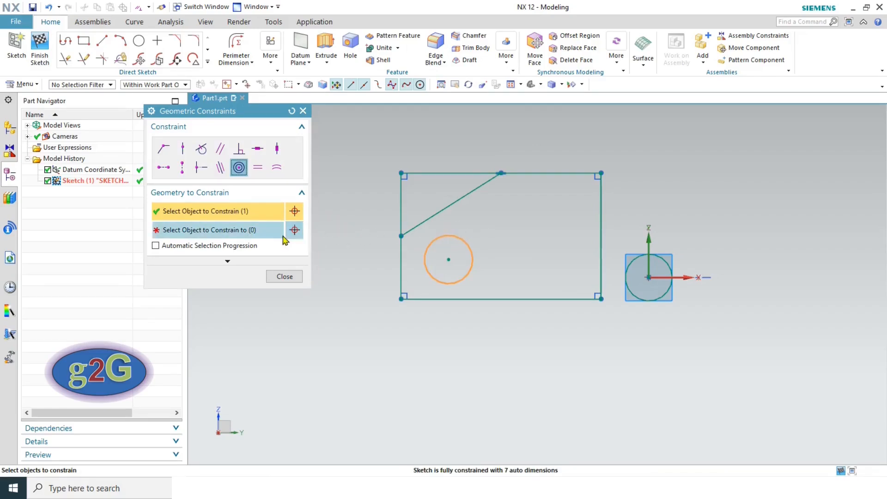
pyautogui.click(249, 231)
pyautogui.click(658, 256)
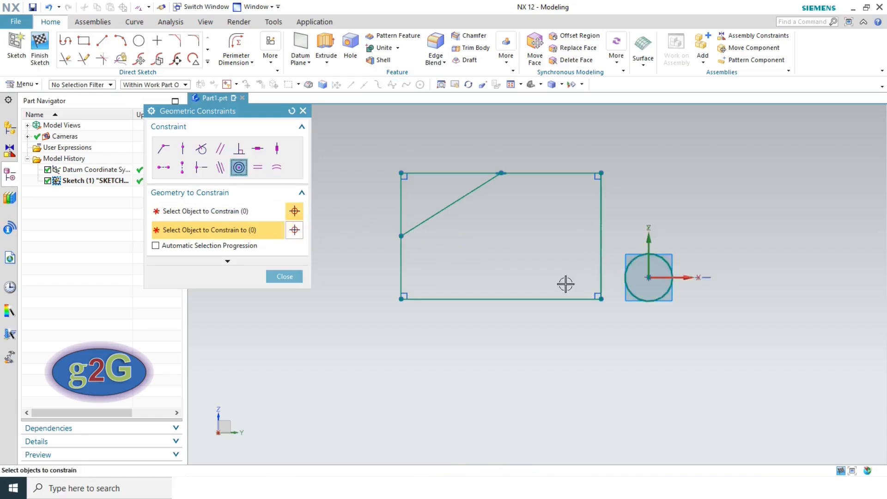
pyautogui.scroll(5, 661, 268)
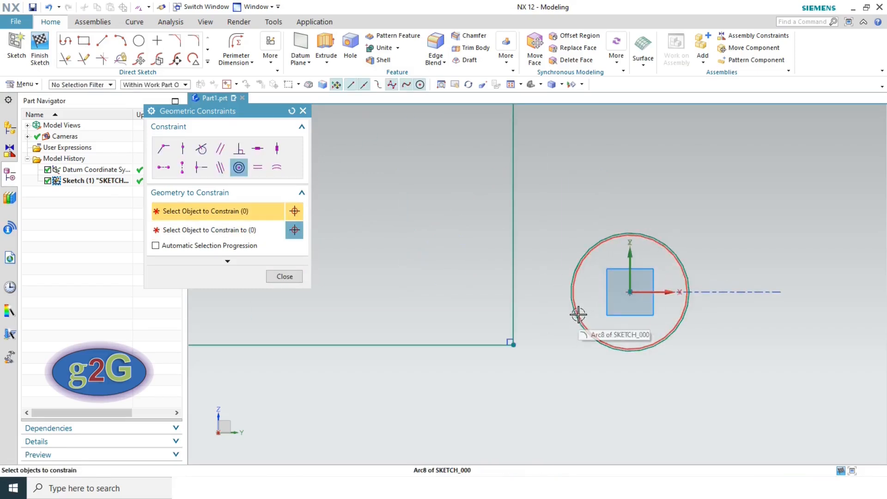
pyautogui.scroll(-3, 666, 278)
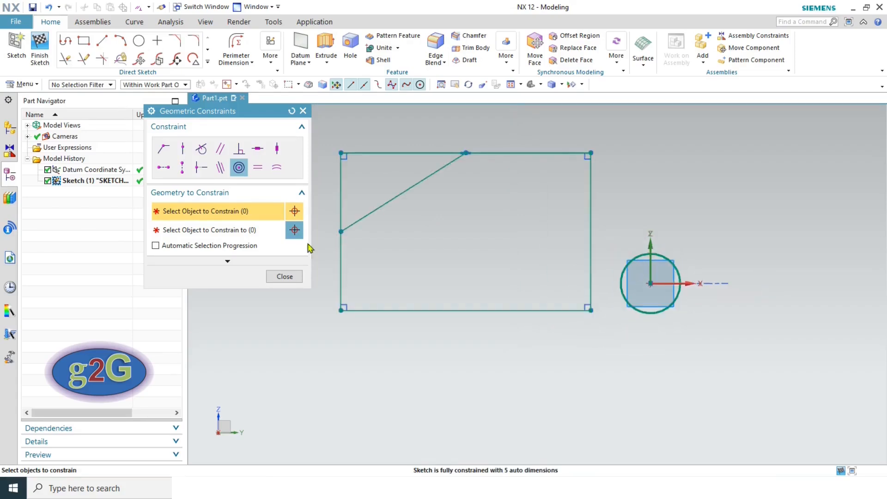
# - Apply Equal Length so the rectangle's top line matches its bottom line
pyautogui.click(260, 170)
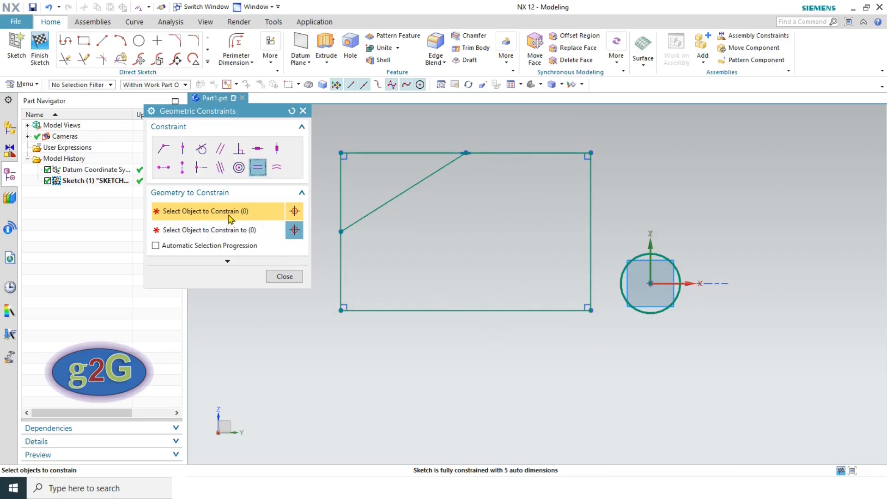
pyautogui.scroll(3, 534, 304)
pyautogui.scroll(-2, 531, 301)
pyautogui.click(534, 309)
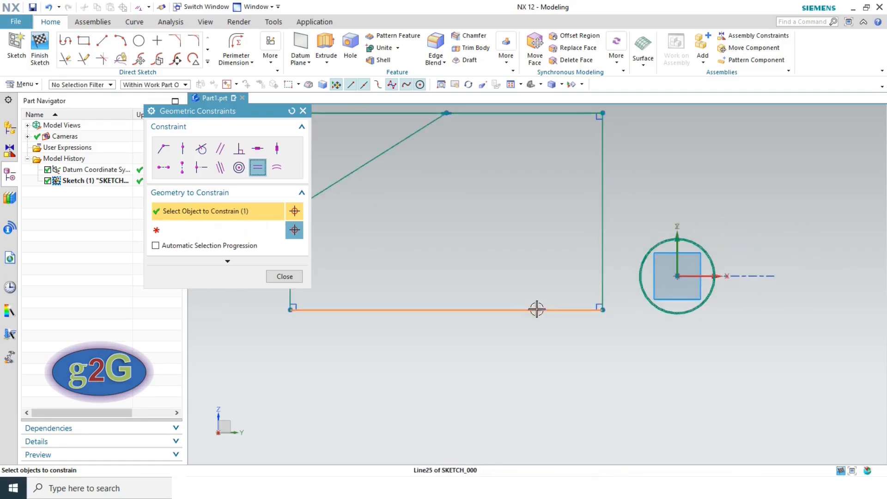
pyautogui.scroll(-3, 528, 273)
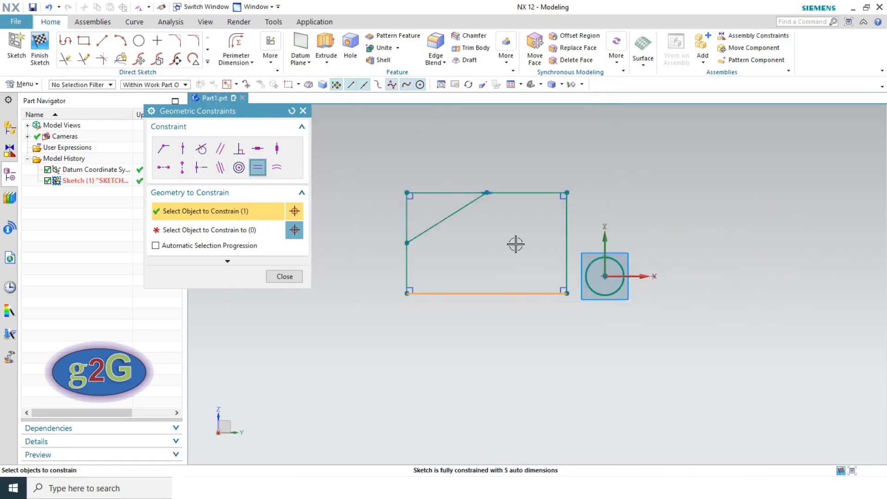
pyautogui.click(237, 231)
pyautogui.click(527, 193)
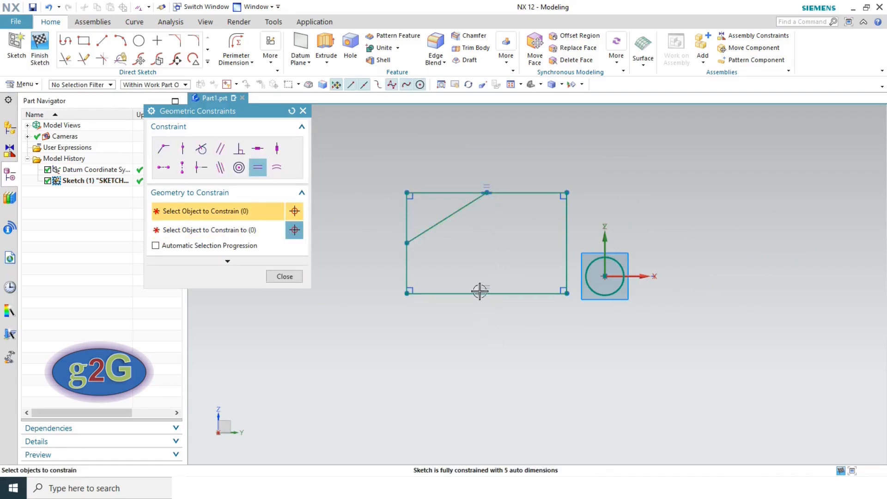
# - Give the outer and inner circles at the datum origin equal radius, then close the panel
pyautogui.click(276, 169)
pyautogui.scroll(4, 614, 277)
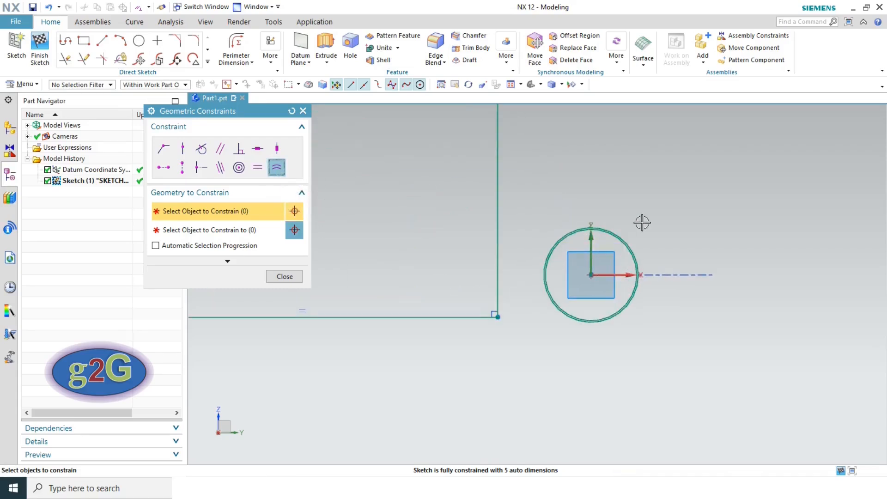
pyautogui.scroll(4, 610, 230)
pyautogui.scroll(2, 628, 236)
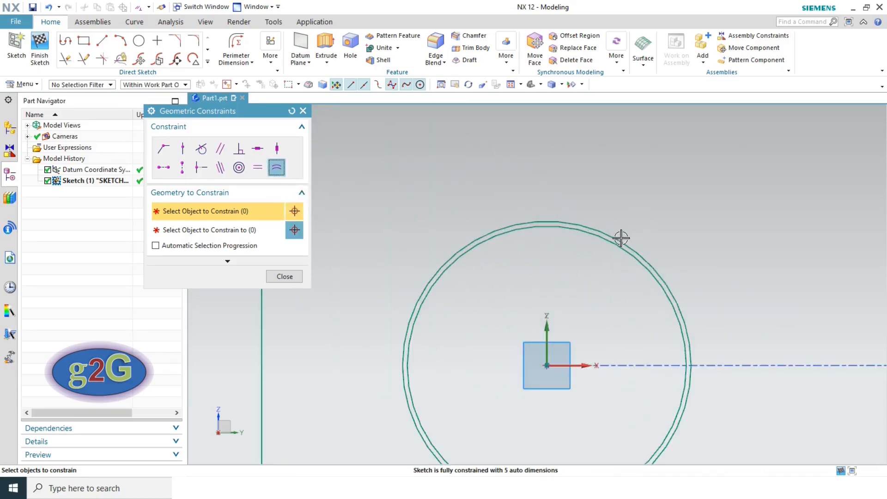
pyautogui.click(610, 233)
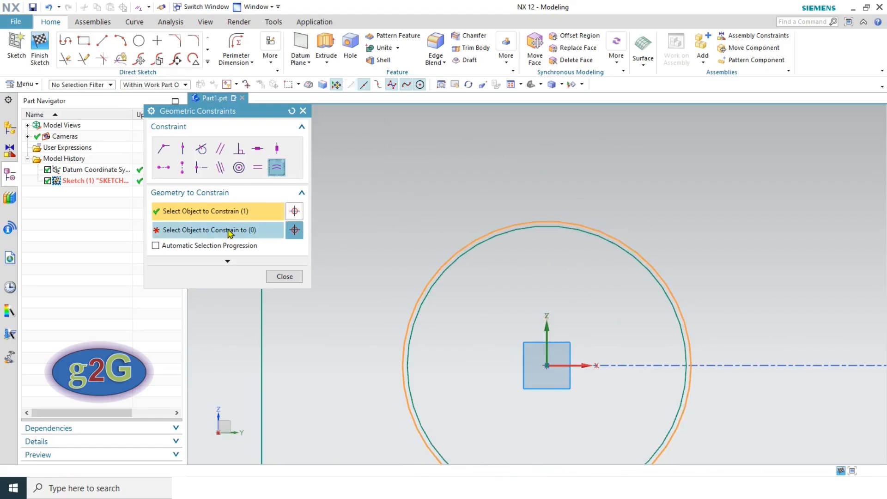
pyautogui.click(228, 231)
pyautogui.click(547, 227)
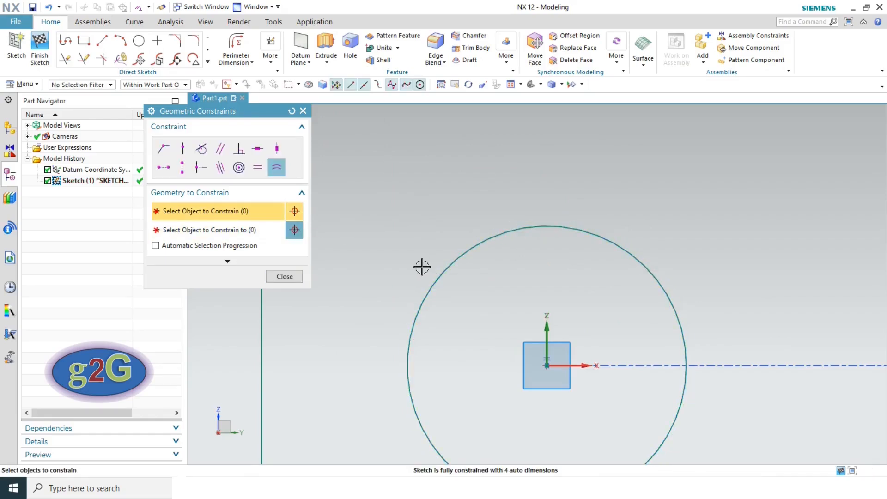
pyautogui.scroll(-3, 586, 218)
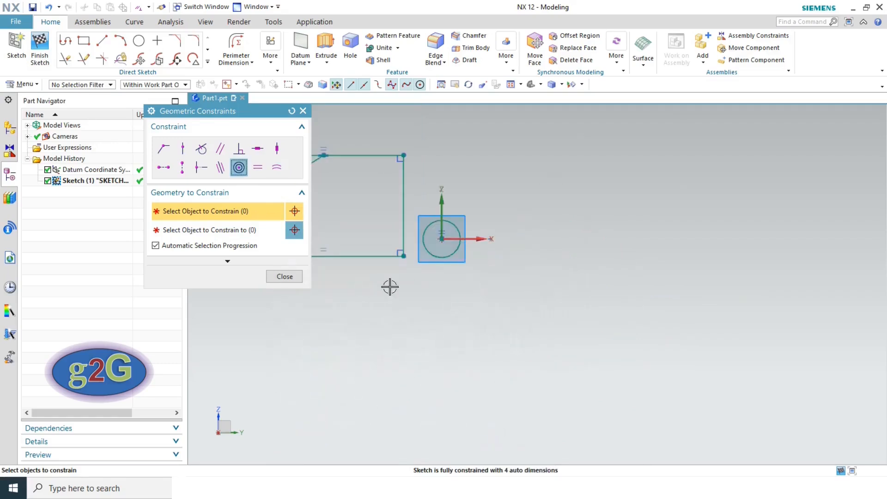
pyautogui.click(285, 277)
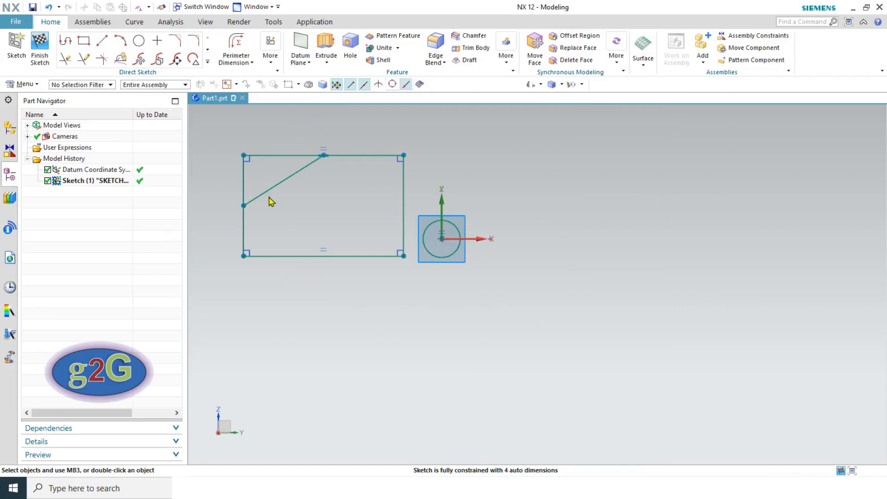
# - Undo two constraints and fit the view, restoring both circles inside the rectangle
pyautogui.click(594, 85)
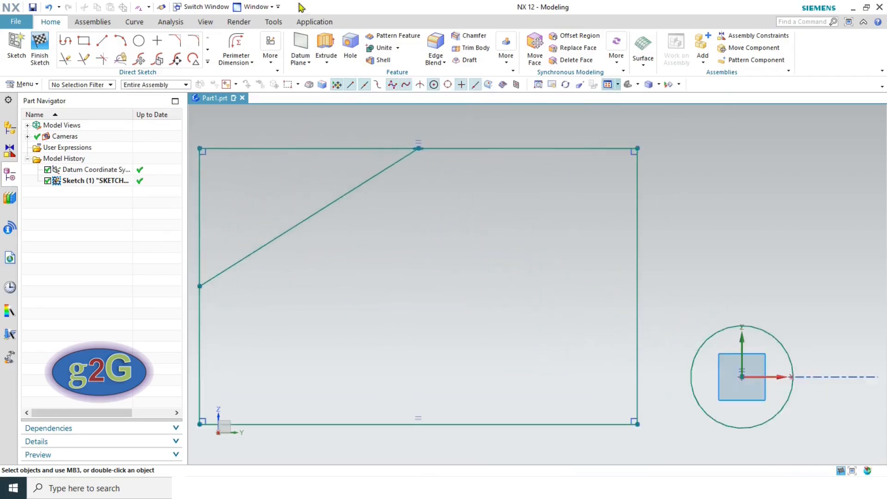
pyautogui.click(49, 8)
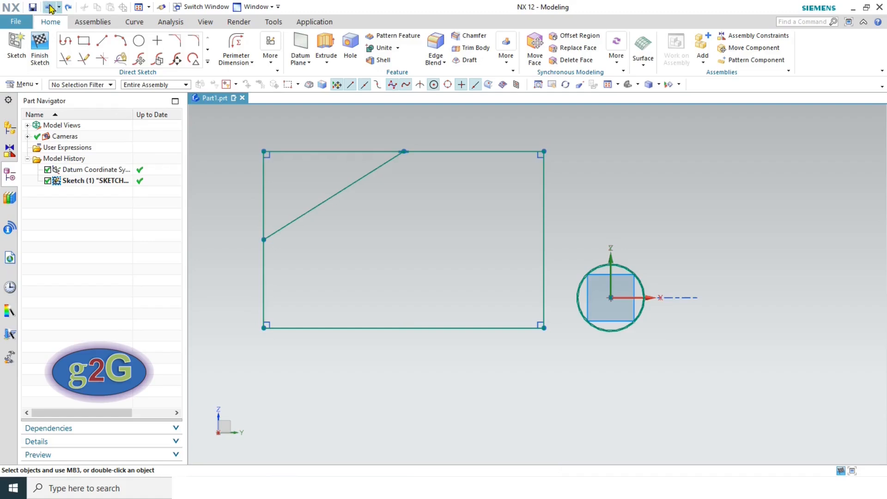
pyautogui.click(50, 7)
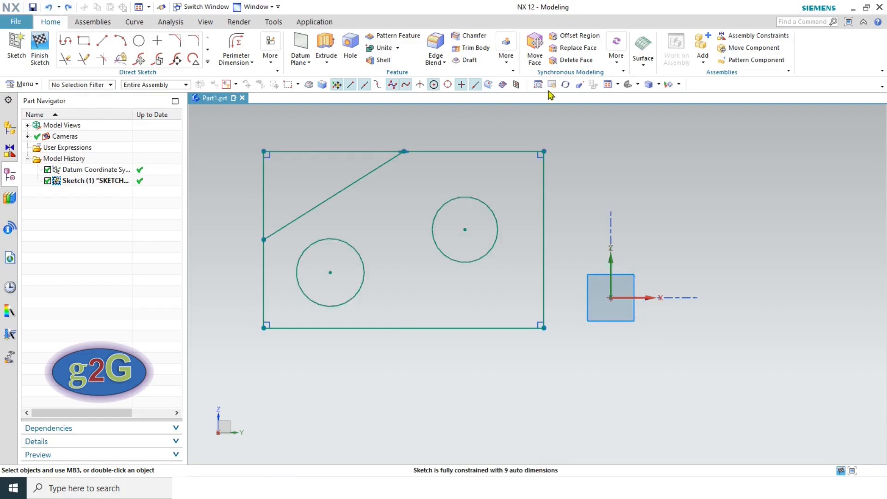
pyautogui.click(609, 85)
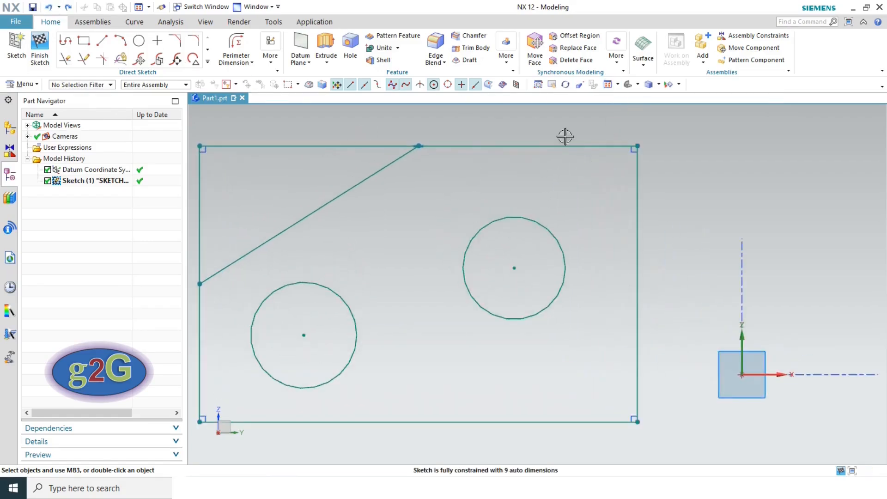
pyautogui.scroll(-3, 603, 161)
pyautogui.click(270, 58)
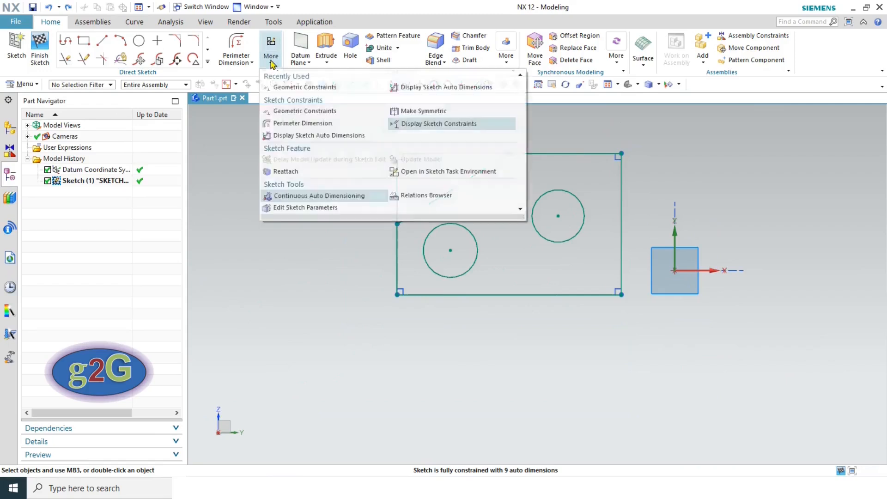
# - Make the rectangle's top and bottom edges symmetric about the horizontal sketch axis
pyautogui.click(437, 113)
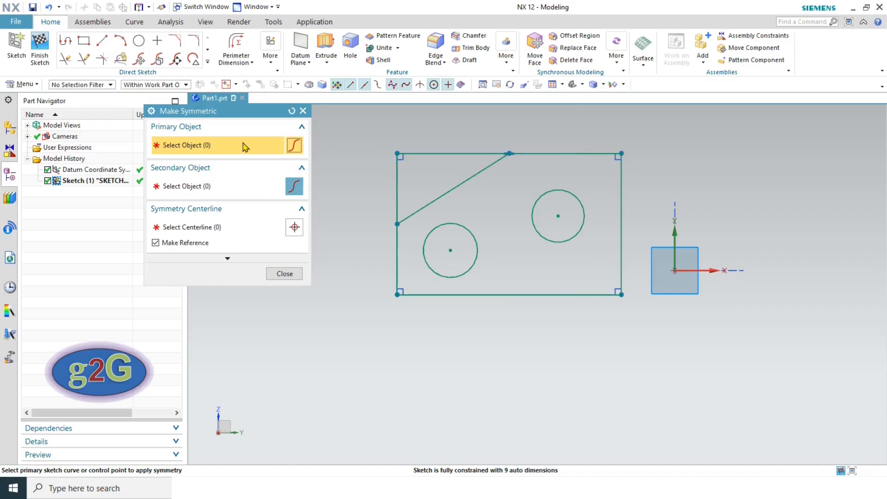
pyautogui.click(610, 153)
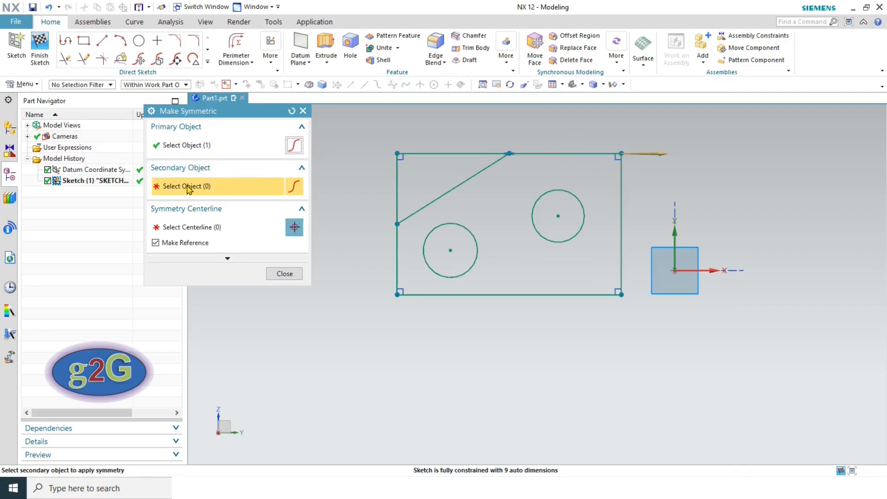
pyautogui.click(584, 294)
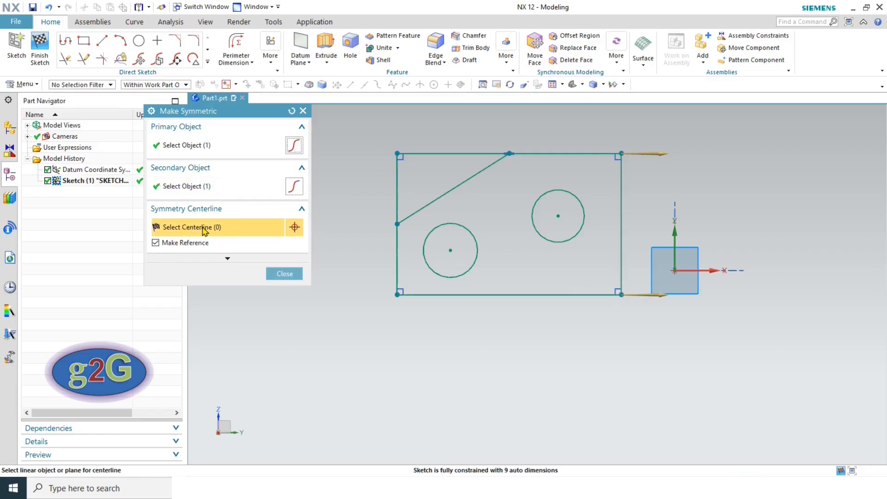
pyautogui.click(708, 271)
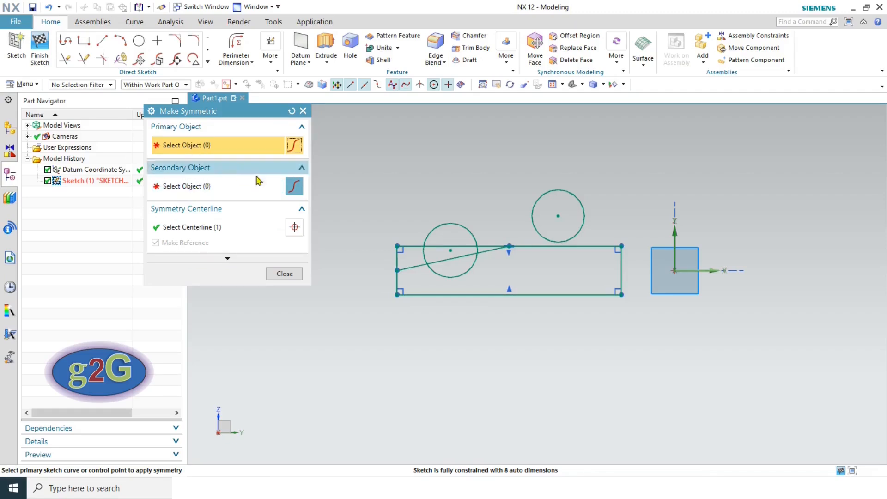
# - Make the left and right edges symmetric too, then close Make Symmetric
pyautogui.scroll(4, 397, 289)
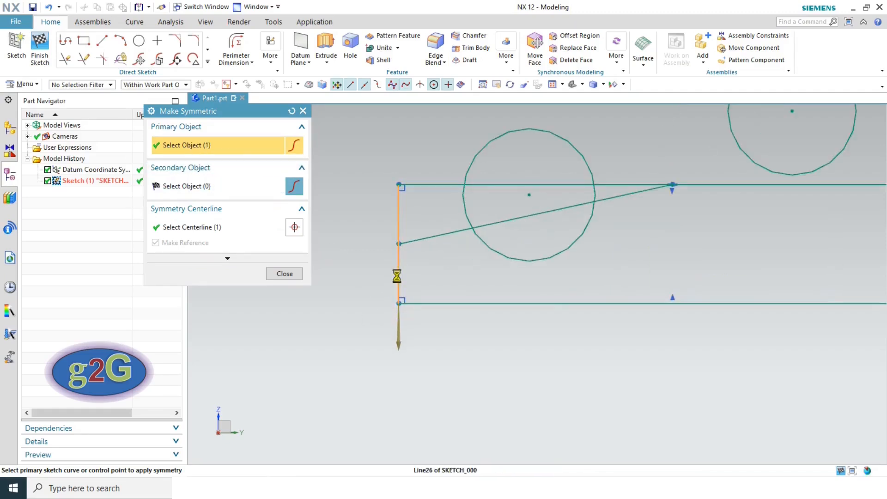
pyautogui.click(397, 283)
pyautogui.scroll(-2, 398, 296)
pyautogui.scroll(-1, 425, 230)
pyautogui.click(689, 251)
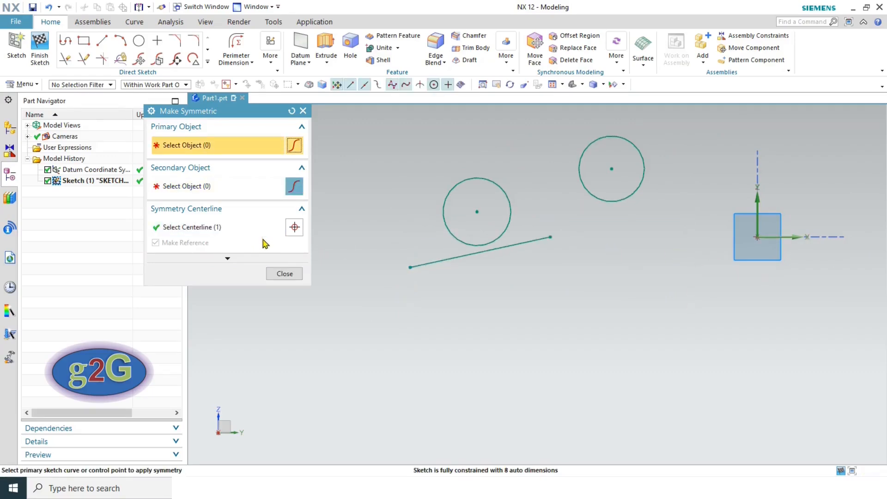
pyautogui.click(284, 273)
# - Undo the collapsing symmetry and start Make Symmetric again
pyautogui.scroll(-4, 501, 250)
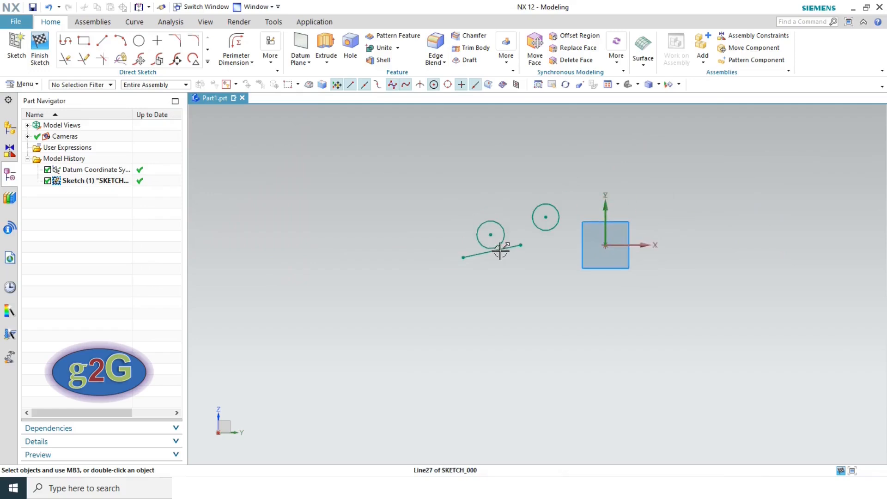
pyautogui.click(46, 11)
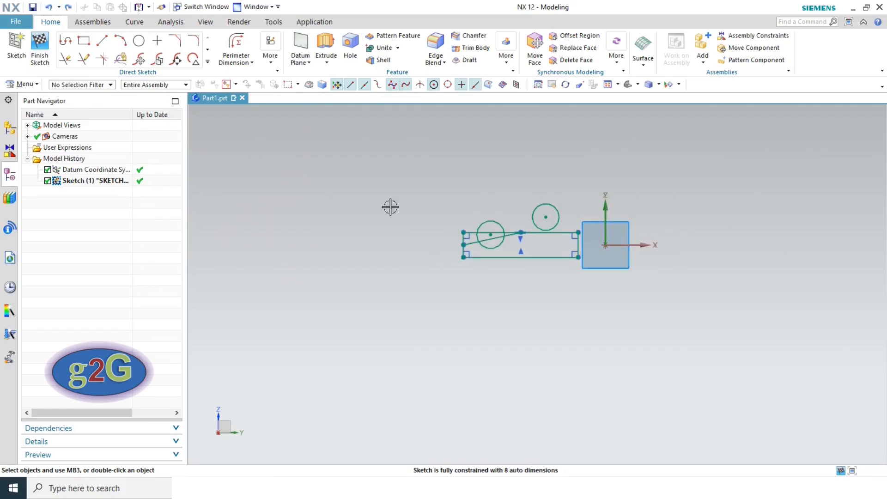
pyautogui.click(270, 49)
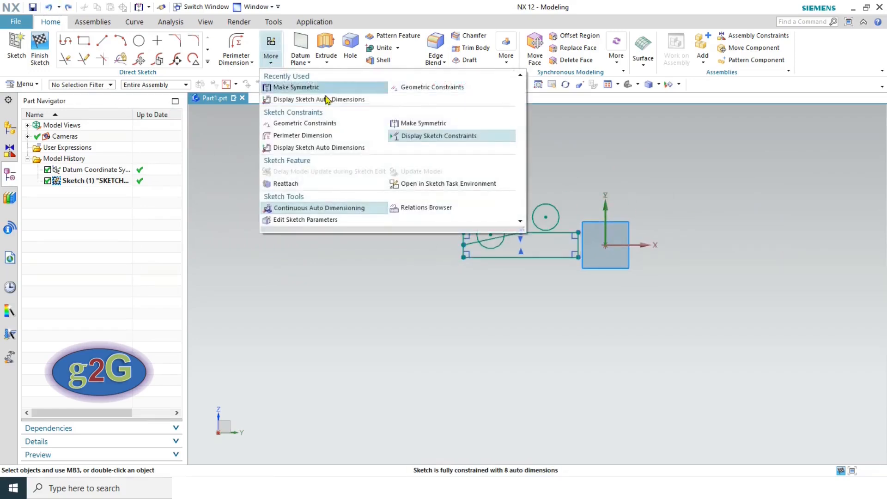
pyautogui.click(424, 124)
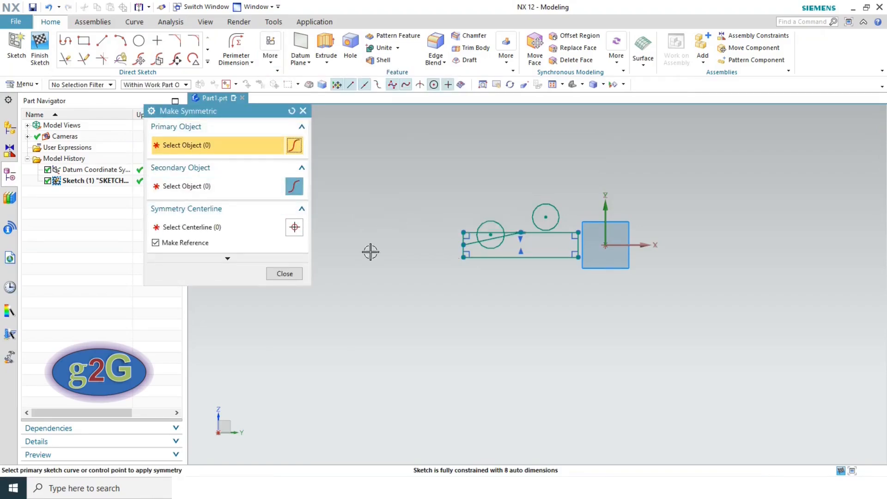
pyautogui.scroll(6, 462, 253)
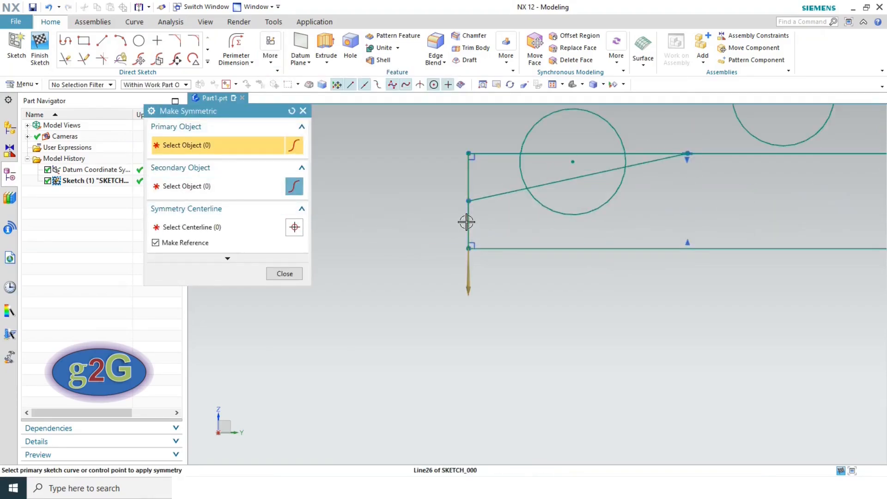
# - Make the left and right edges symmetric about the Sketch Vertical Axis chosen from QuickPick
pyautogui.click(467, 222)
pyautogui.scroll(-4, 658, 208)
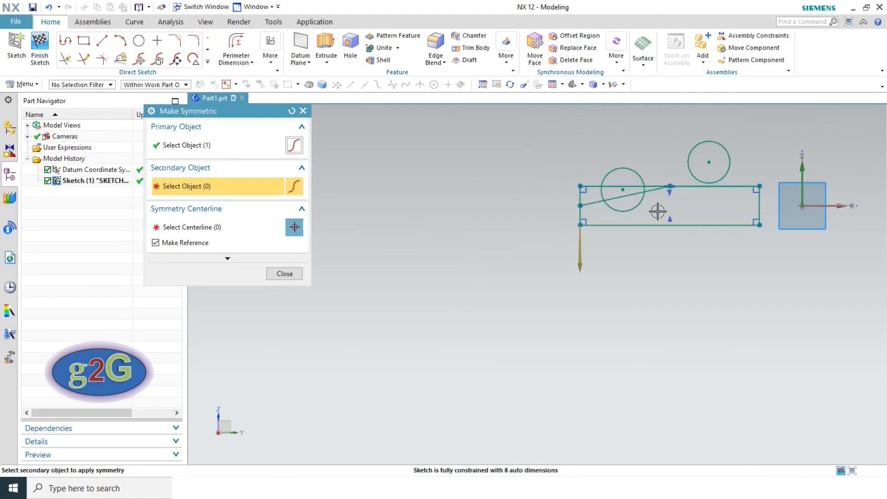
pyautogui.scroll(4, 762, 213)
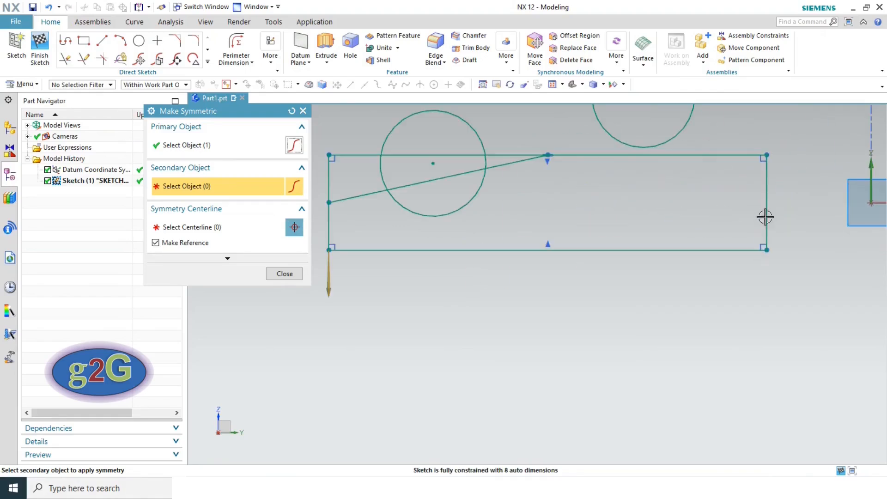
pyautogui.click(767, 223)
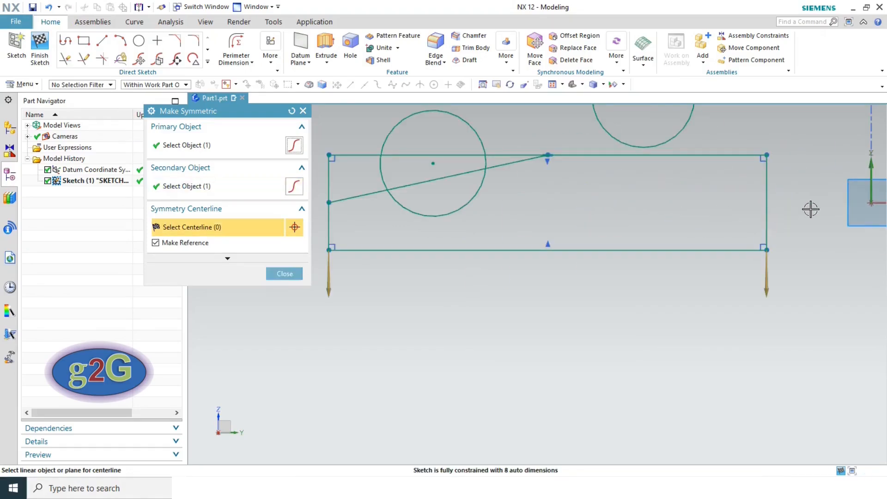
pyautogui.scroll(-3, 805, 209)
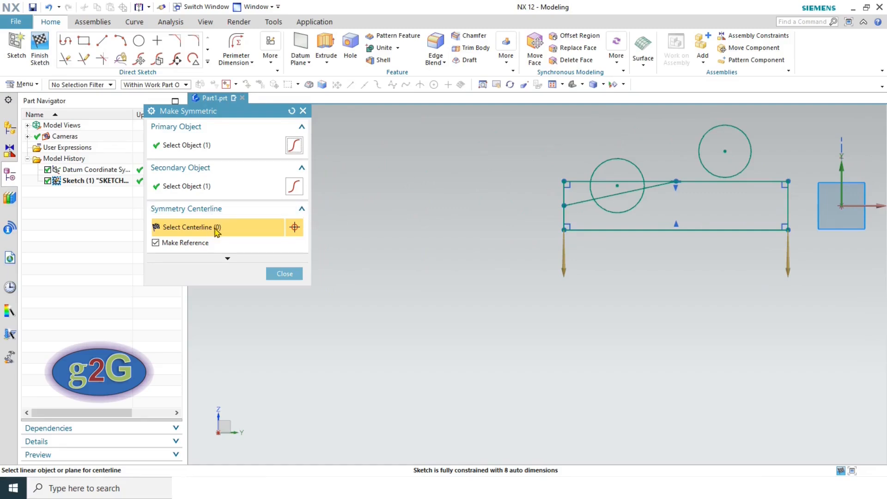
pyautogui.click(846, 182)
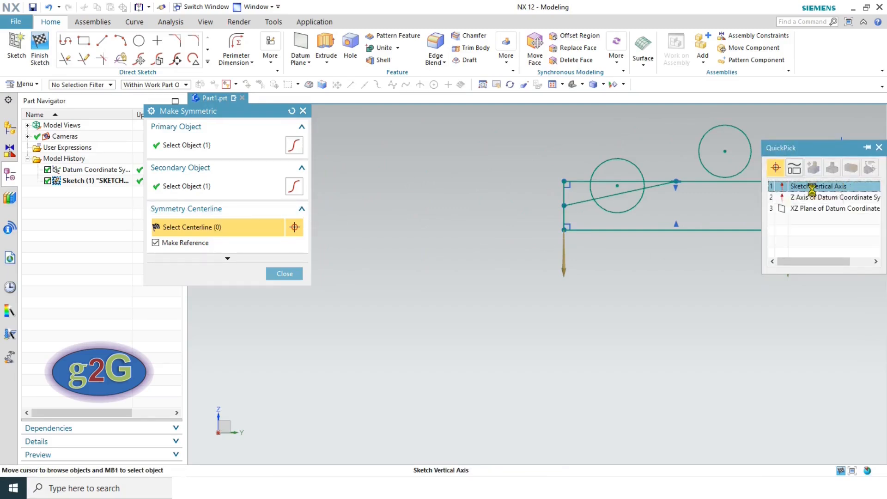
pyautogui.click(813, 188)
pyautogui.scroll(-3, 845, 210)
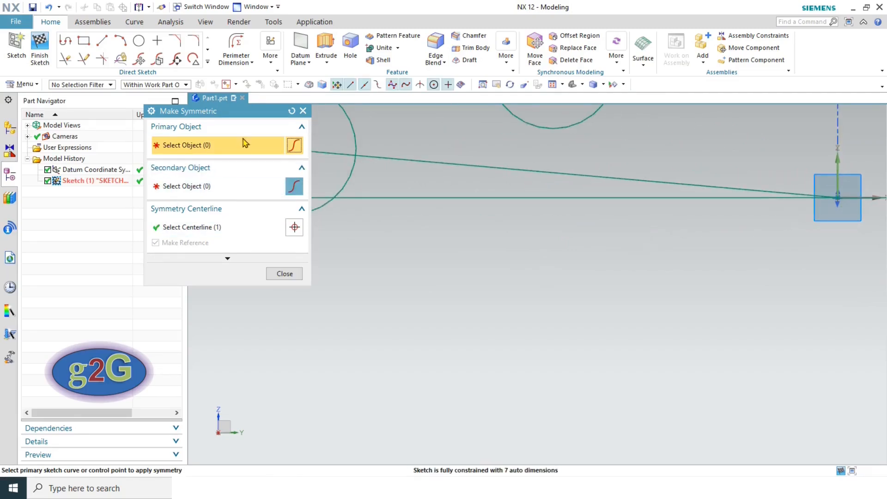
# - Reset the symmetry selections and undo, restoring the rectangle
pyautogui.click(291, 112)
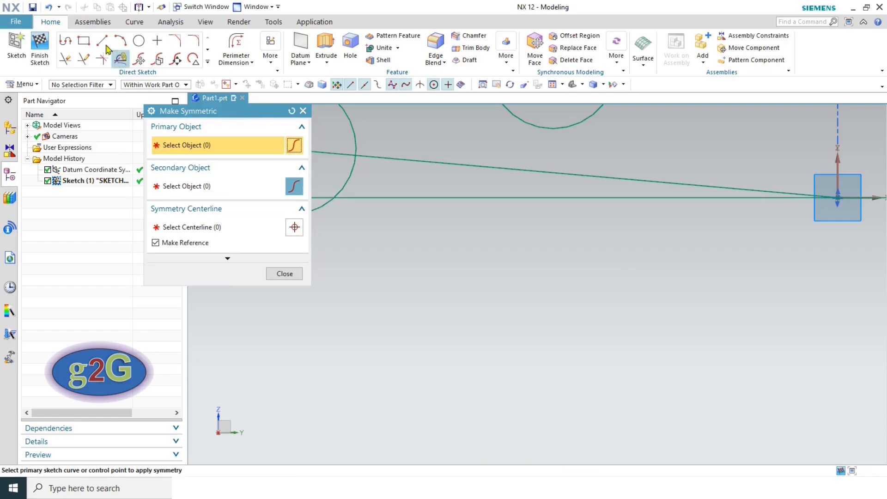
pyautogui.click(47, 7)
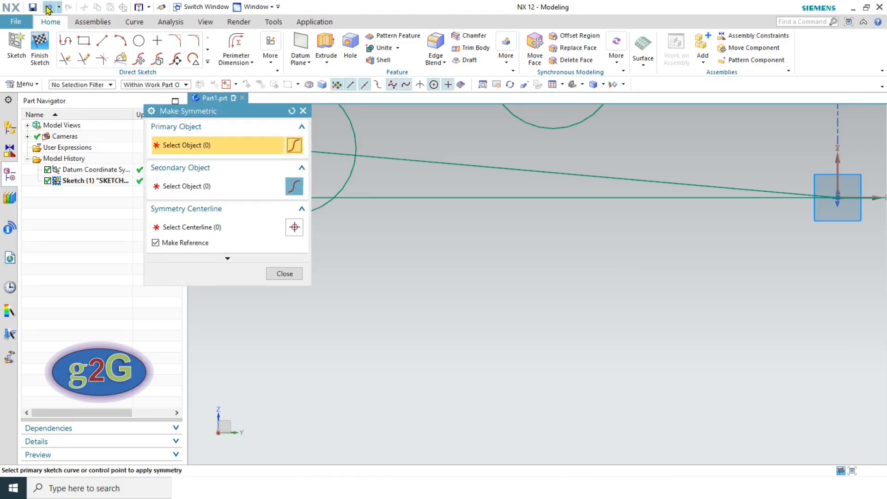
pyautogui.scroll(-2, 575, 283)
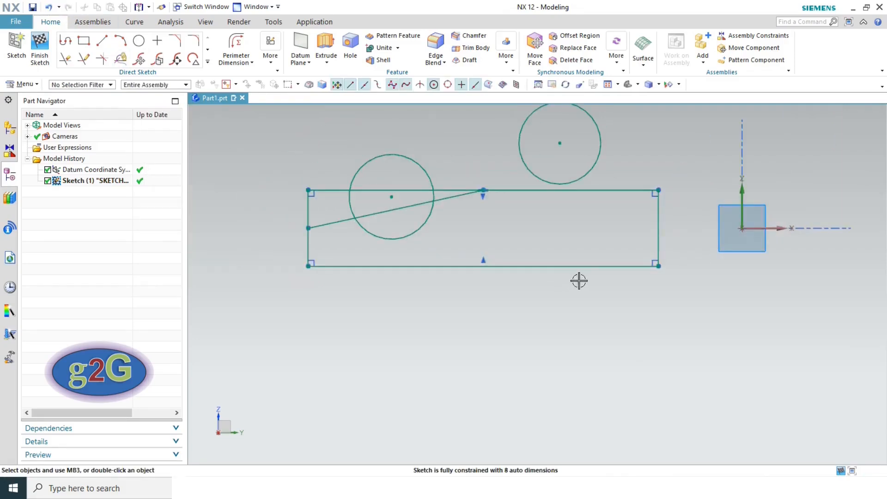
# - Drag the rectangle's bottom corners rightward so it stretches across the vertical axis
pyautogui.scroll(3, 358, 212)
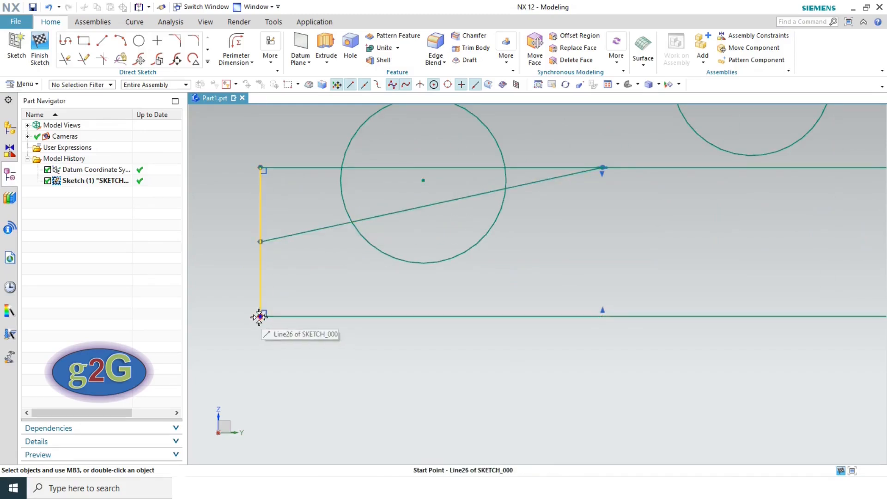
pyautogui.moveTo(260, 316)
pyautogui.mouseDown()
pyautogui.moveTo(439, 313)
pyautogui.moveTo(626, 327)
pyautogui.moveTo(599, 328)
pyautogui.mouseUp()
pyautogui.scroll(-4, 537, 324)
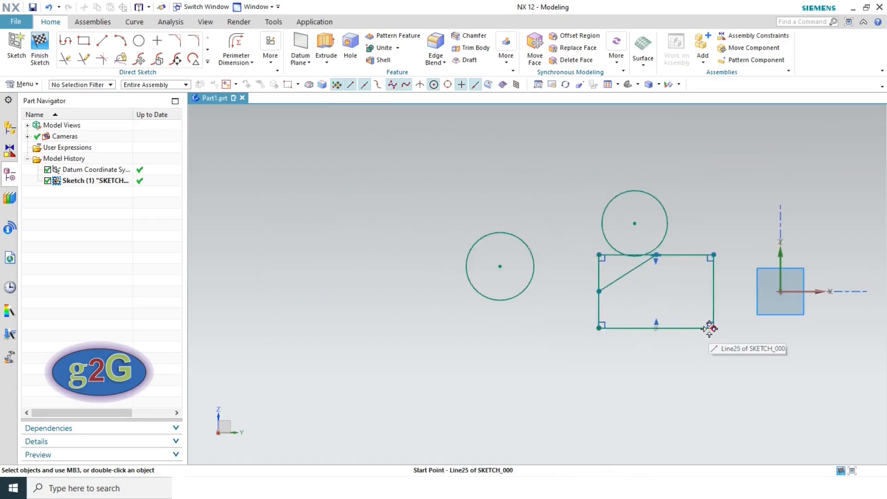
pyautogui.moveTo(714, 328); pyautogui.dragTo(884, 326)
# - Open the More menu of extra Direct Sketch commands
pyautogui.scroll(-3, 660, 364)
pyautogui.scroll(4, 812, 337)
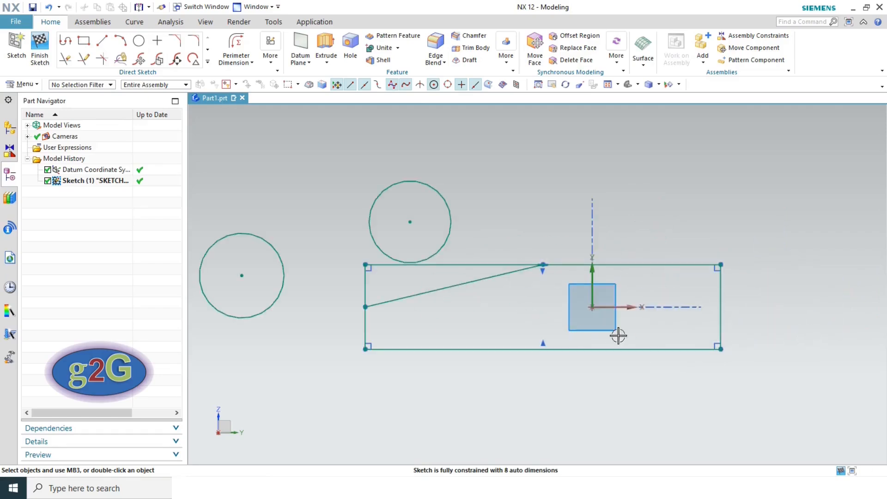
pyautogui.click(271, 50)
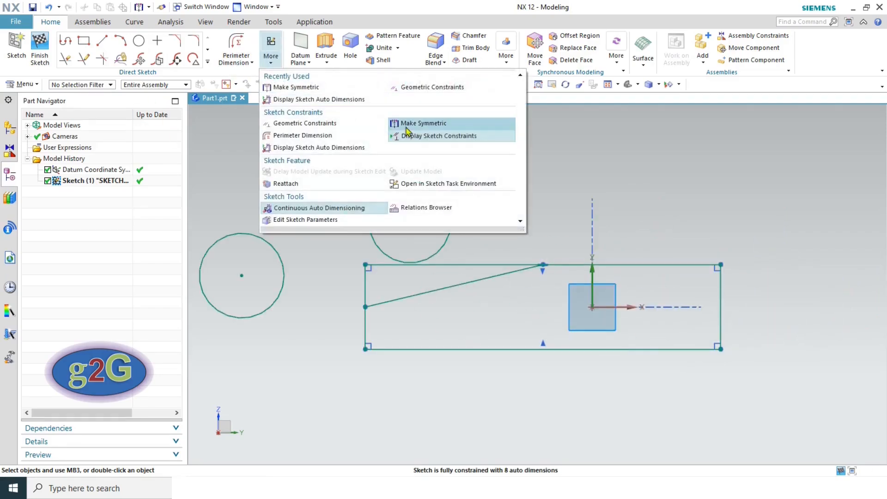
pyautogui.click(419, 123)
pyautogui.click(366, 319)
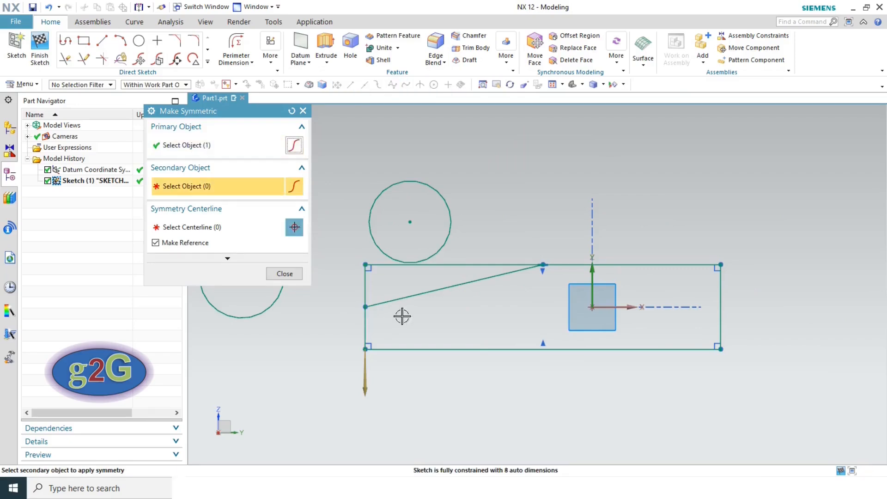
pyautogui.click(721, 328)
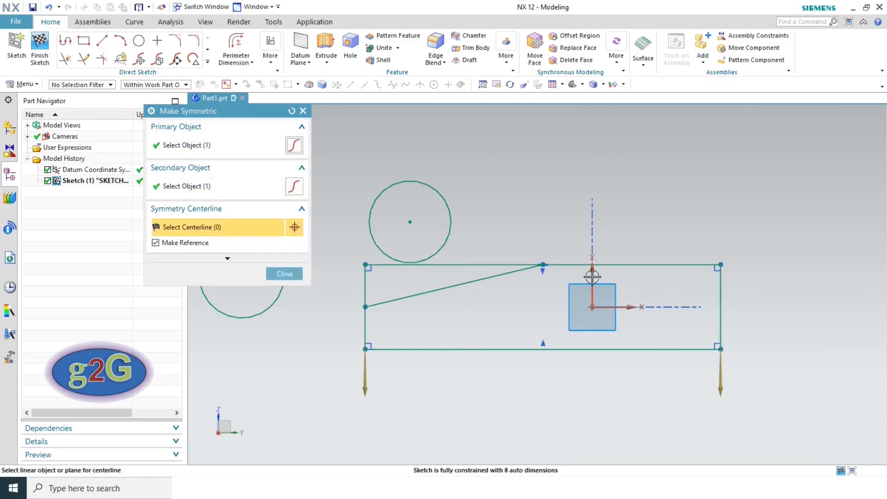
pyautogui.click(592, 276)
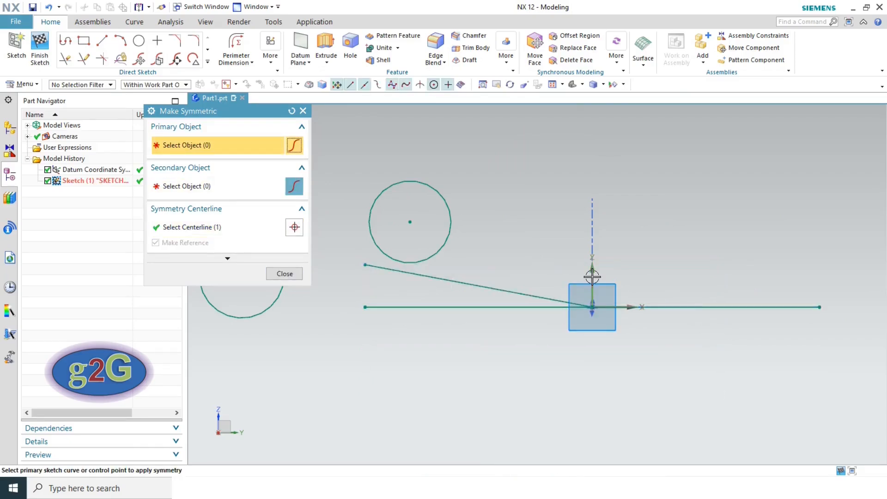
pyautogui.click(285, 274)
pyautogui.scroll(5, 358, 296)
pyautogui.scroll(3, 352, 287)
pyautogui.moveTo(355, 302)
pyautogui.mouseDown()
pyautogui.moveTo(385, 239)
pyautogui.moveTo(485, 282)
pyautogui.mouseUp()
pyautogui.scroll(-6, 454, 311)
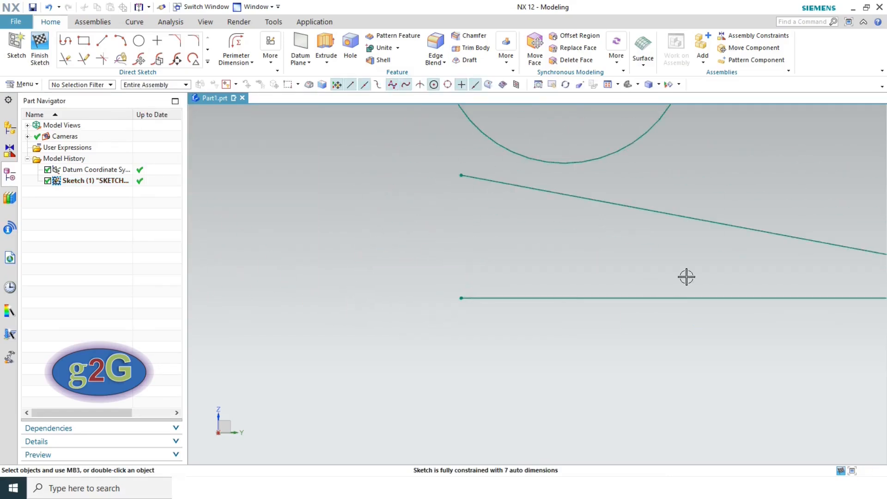
pyautogui.scroll(-5, 687, 276)
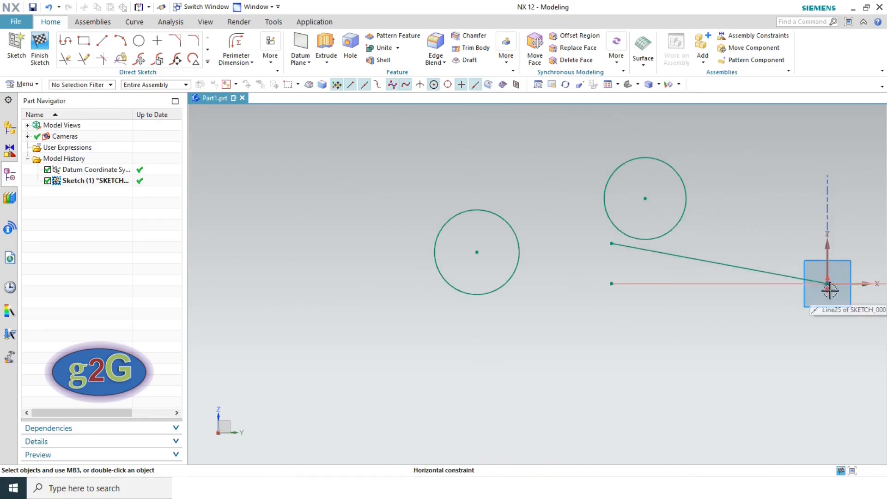
pyautogui.click(652, 323)
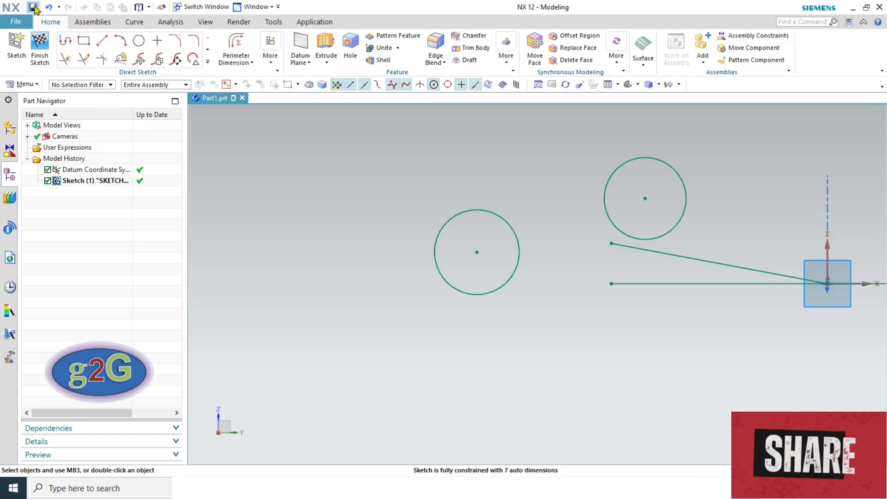
pyautogui.click(49, 7)
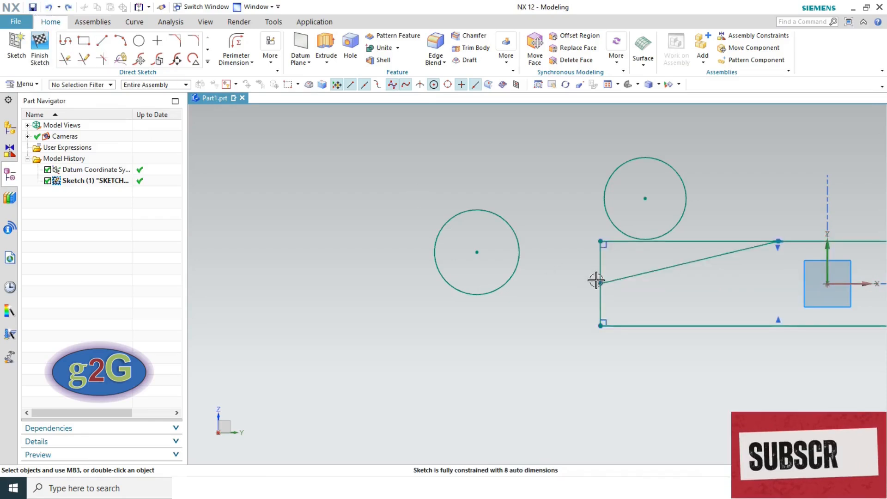
# - With Rapid Dimension set to Inferred, dimension the rectangle's right edge to a height of 25
pyautogui.scroll(3, 587, 280)
pyautogui.scroll(-5, 784, 298)
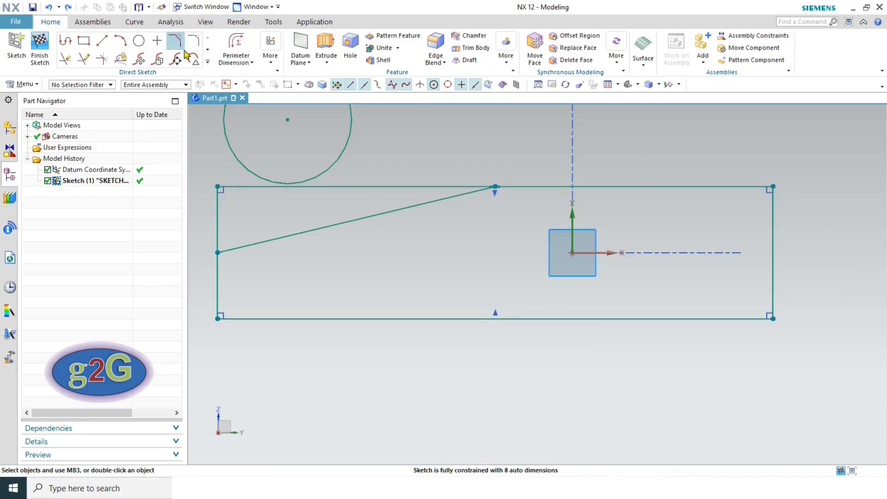
pyautogui.click(236, 59)
pyautogui.click(250, 77)
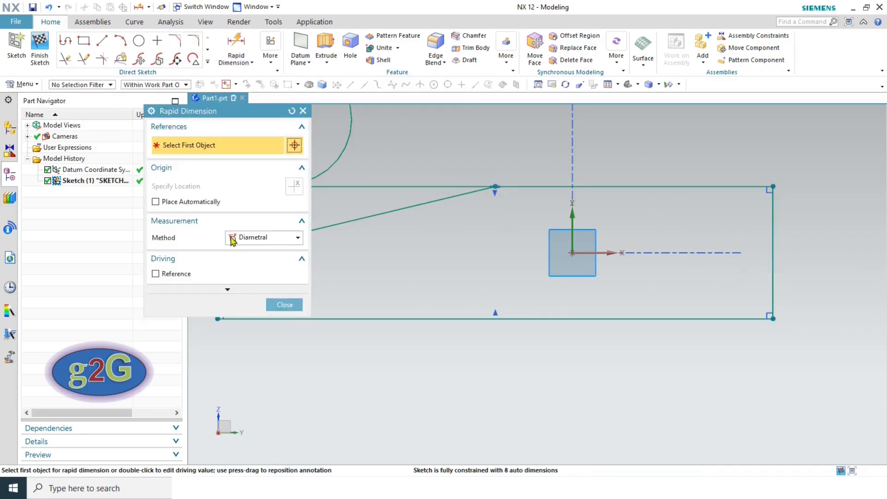
pyautogui.click(232, 240)
pyautogui.click(245, 247)
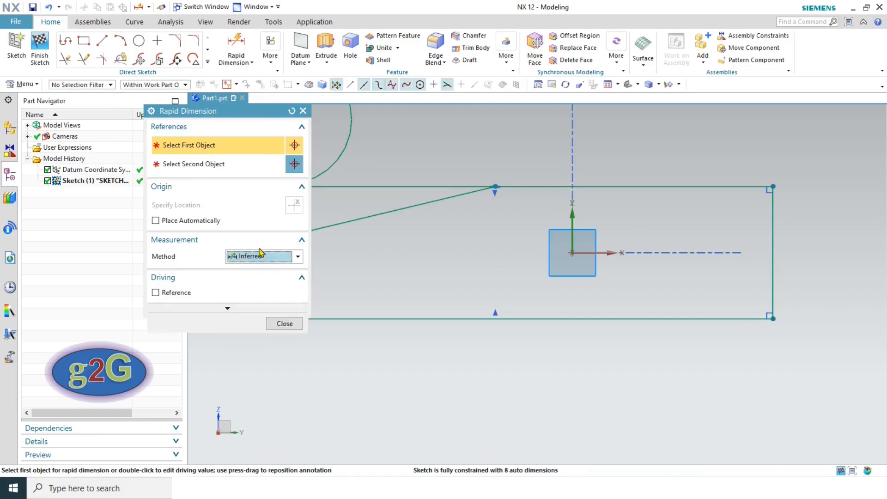
pyautogui.click(777, 282)
pyautogui.click(846, 260)
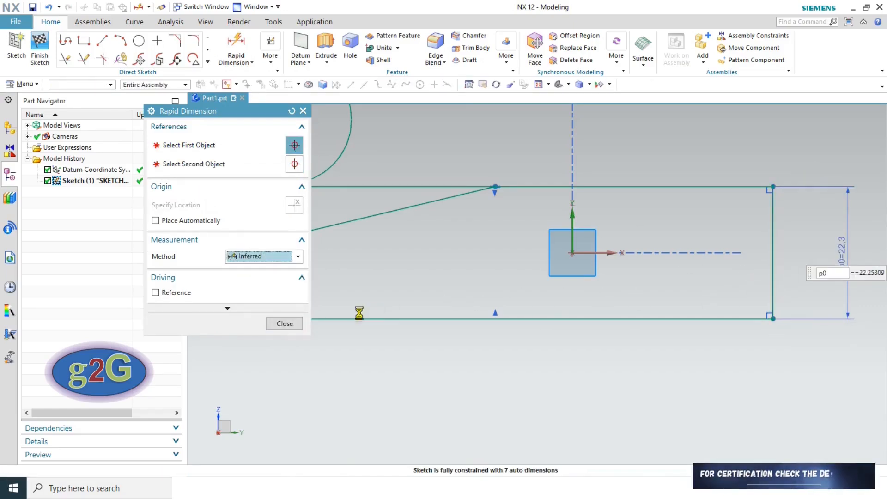
pyautogui.write('25')
pyautogui.press('Return')
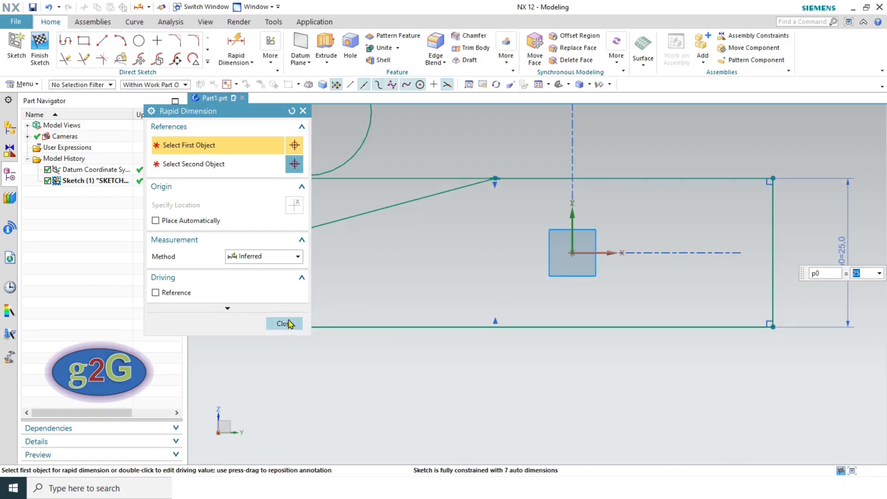
pyautogui.click(285, 323)
# - Dimension the rectangle's top edge to a width of 95
pyautogui.scroll(-3, 638, 306)
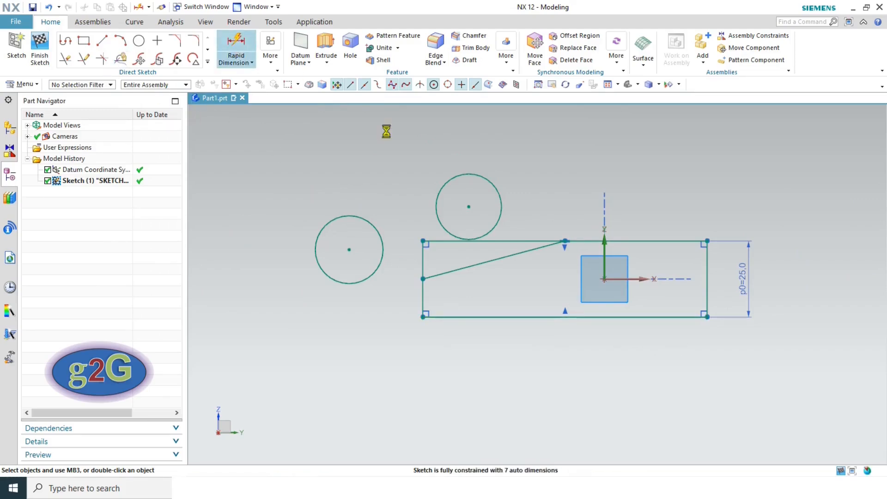
pyautogui.click(531, 241)
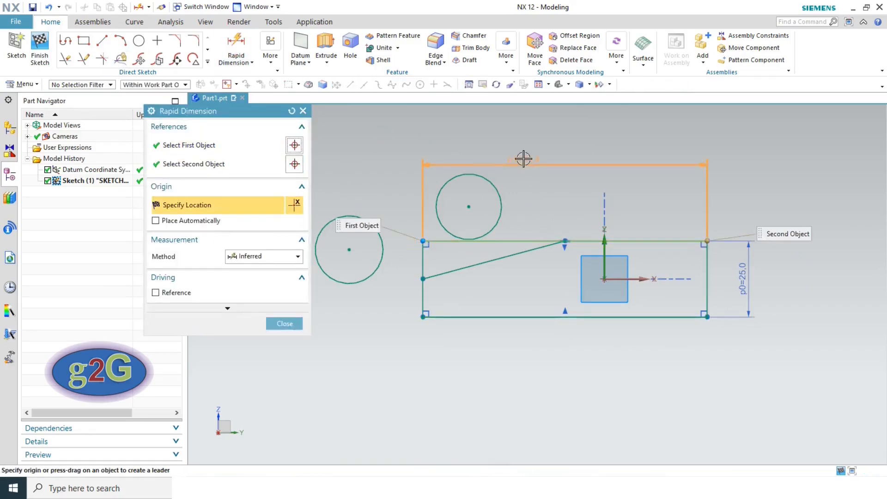
pyautogui.click(524, 159)
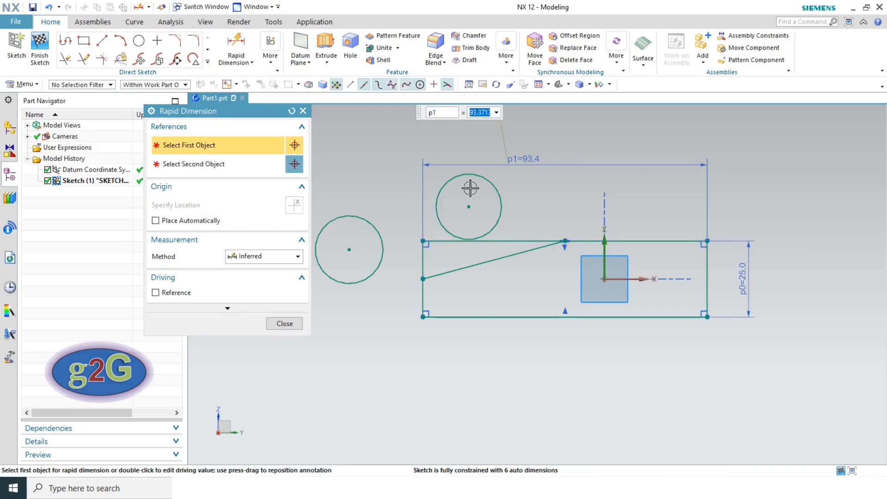
pyautogui.write('95')
pyautogui.press('Return')
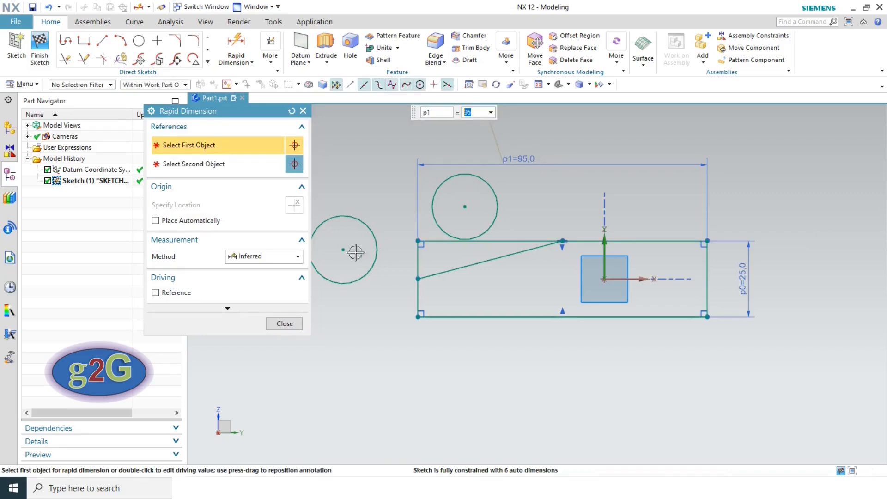
pyautogui.click(285, 324)
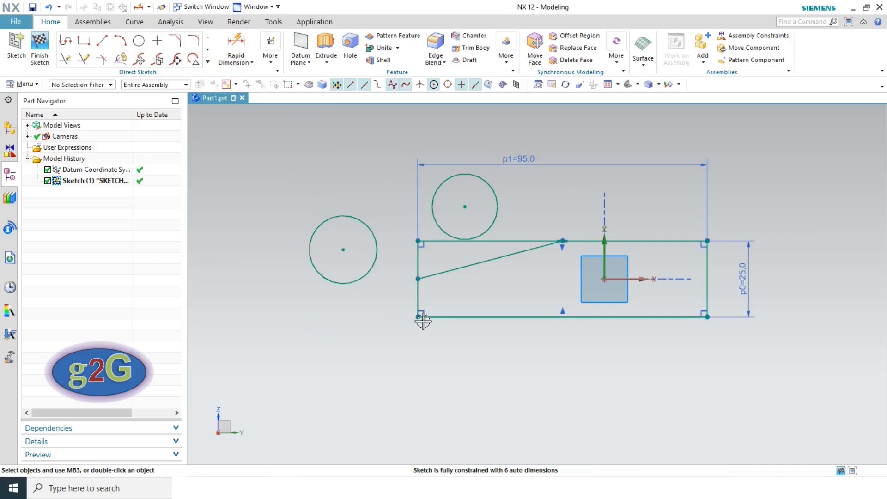
# - Make the left and right edges symmetric about the vertical axis, dismissing the conflict warning
pyautogui.click(270, 54)
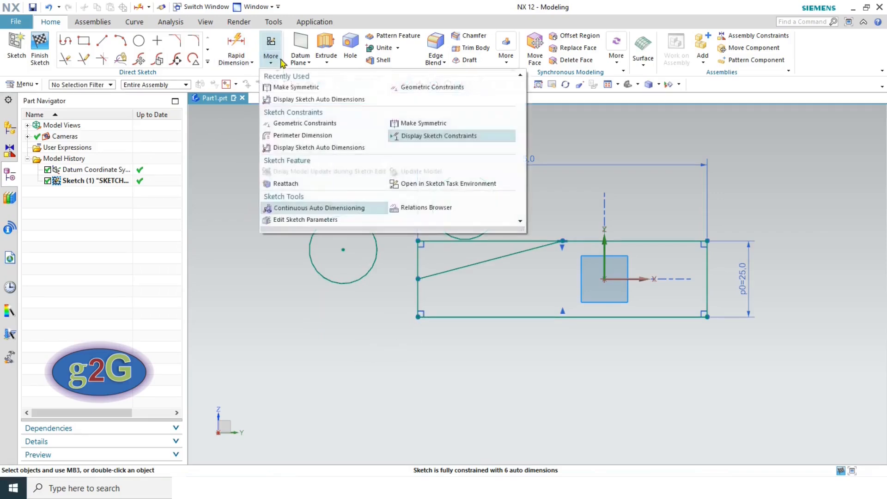
pyautogui.click(417, 124)
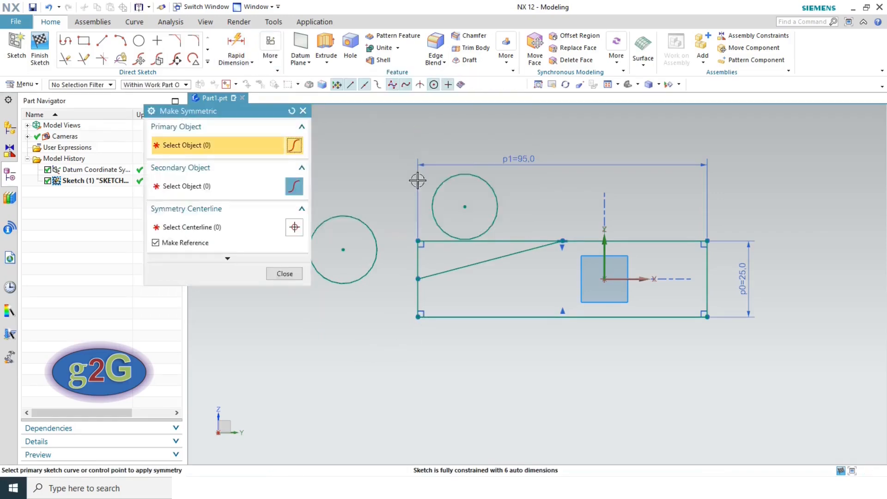
pyautogui.click(418, 297)
pyautogui.click(706, 293)
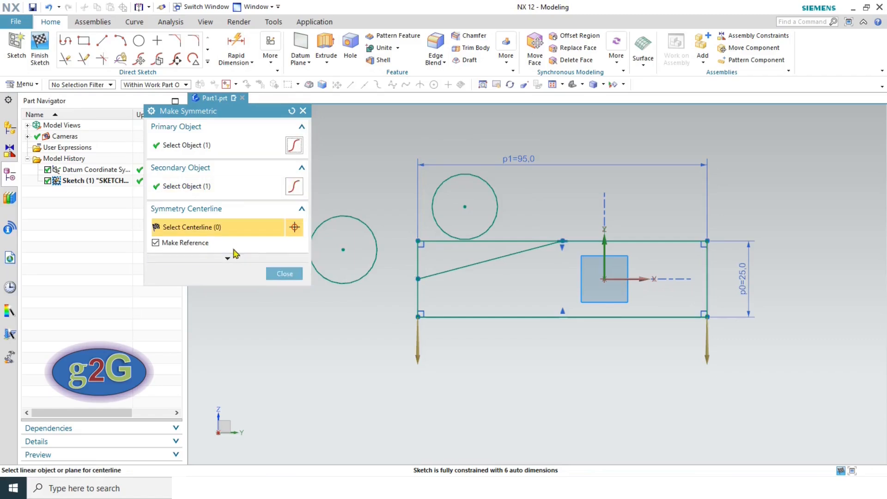
pyautogui.click(604, 262)
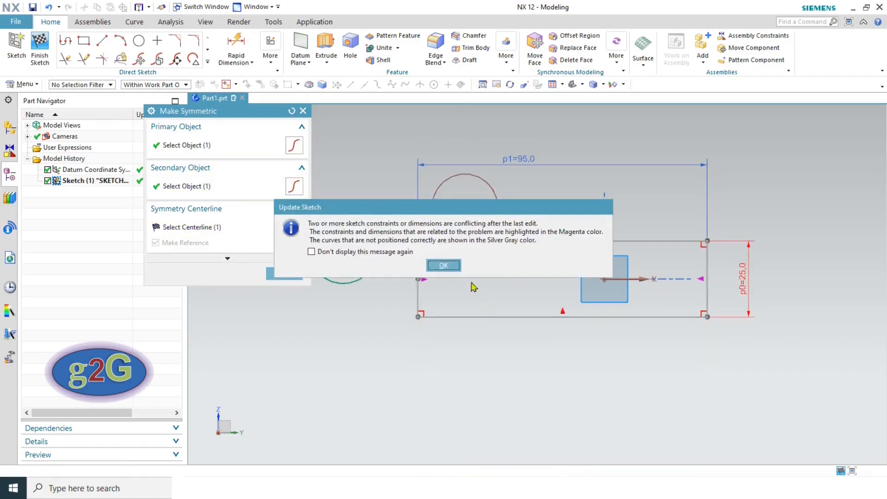
pyautogui.click(446, 266)
pyautogui.click(285, 274)
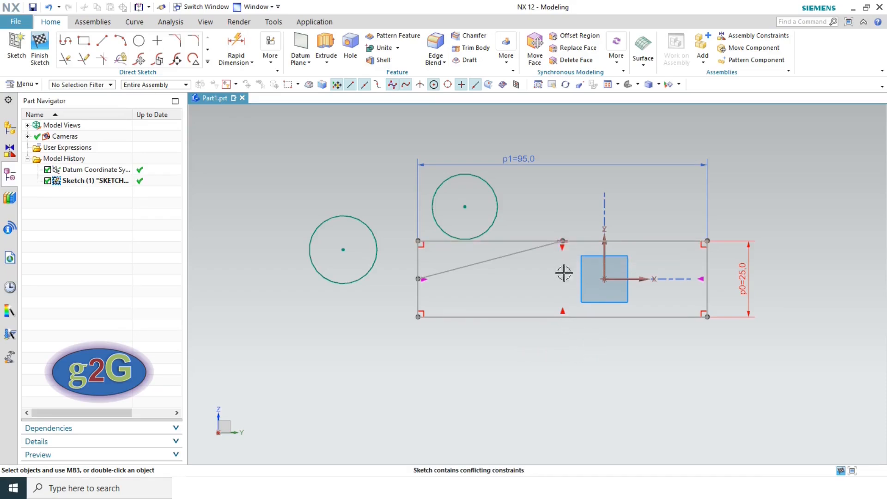
# - Delete the overconstraining symmetric constraint and the p0=25 height dimension
pyautogui.scroll(4, 567, 230)
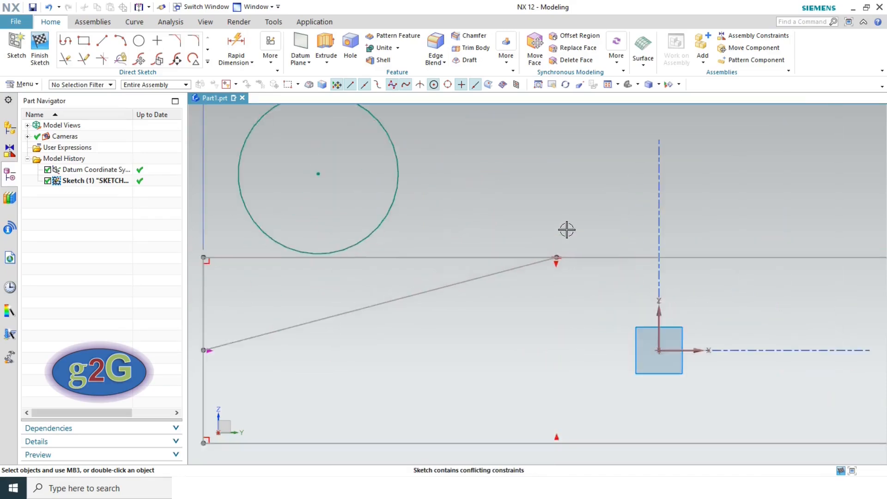
pyautogui.scroll(-3, 567, 230)
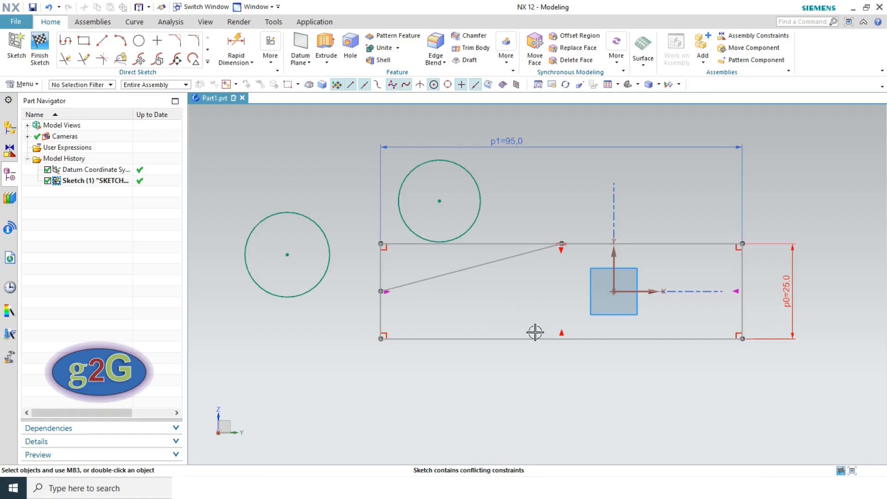
pyautogui.scroll(4, 582, 266)
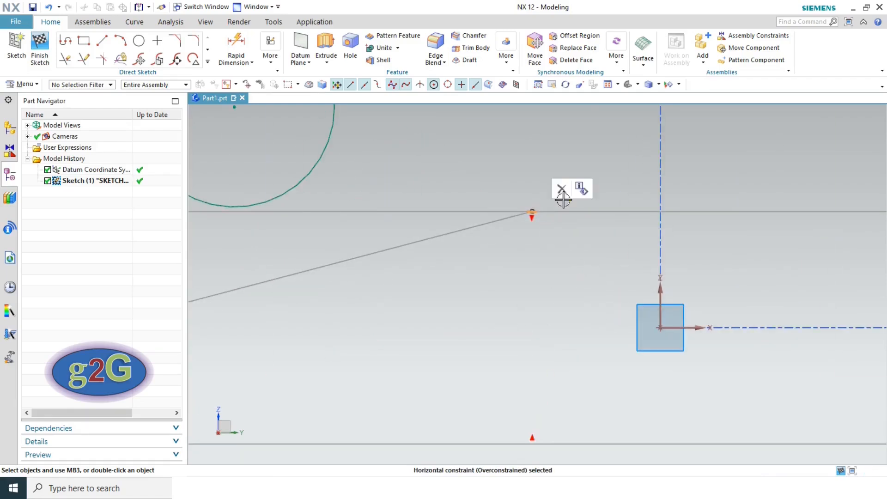
pyautogui.scroll(-4, 588, 240)
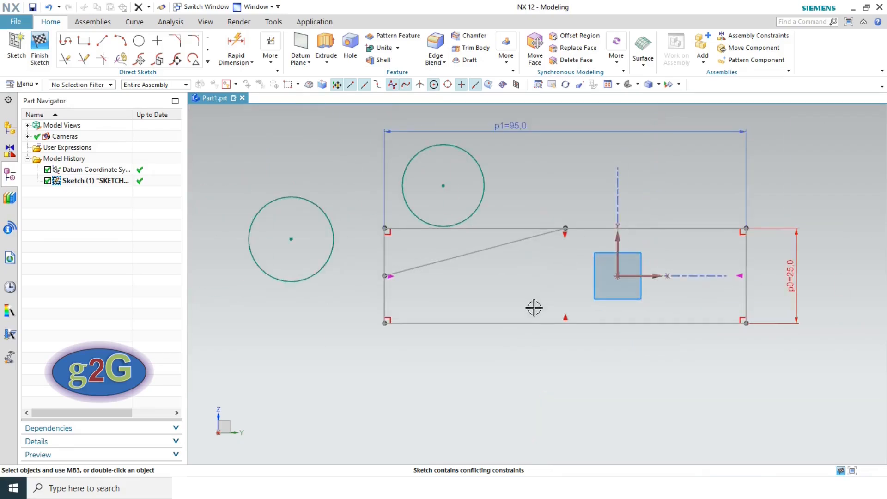
pyautogui.click(564, 318)
pyautogui.click(586, 298)
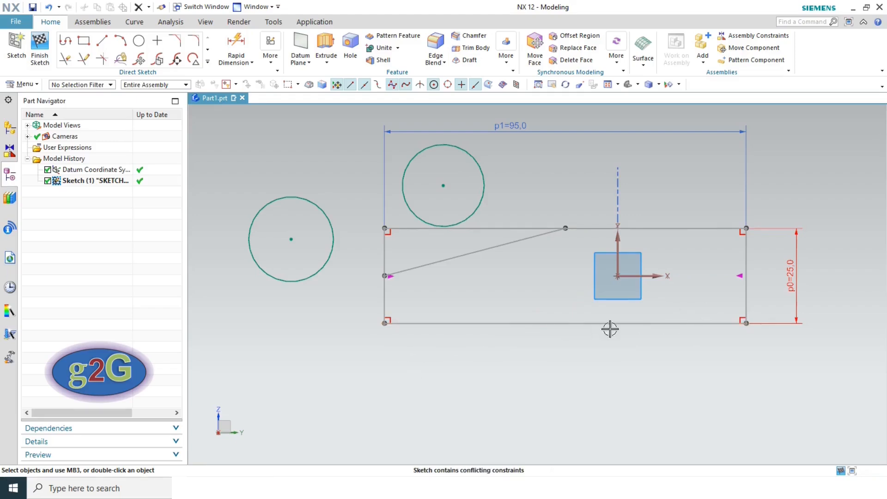
pyautogui.click(797, 287)
pyautogui.press('Delete')
pyautogui.click(444, 266)
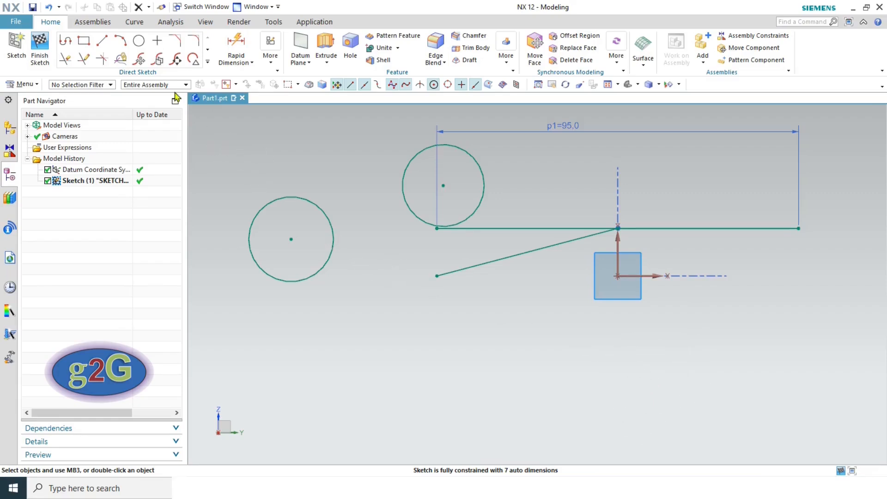
# - Undo back past the deletions and the 95 width dimension, keeping the 25 height
pyautogui.click(49, 7)
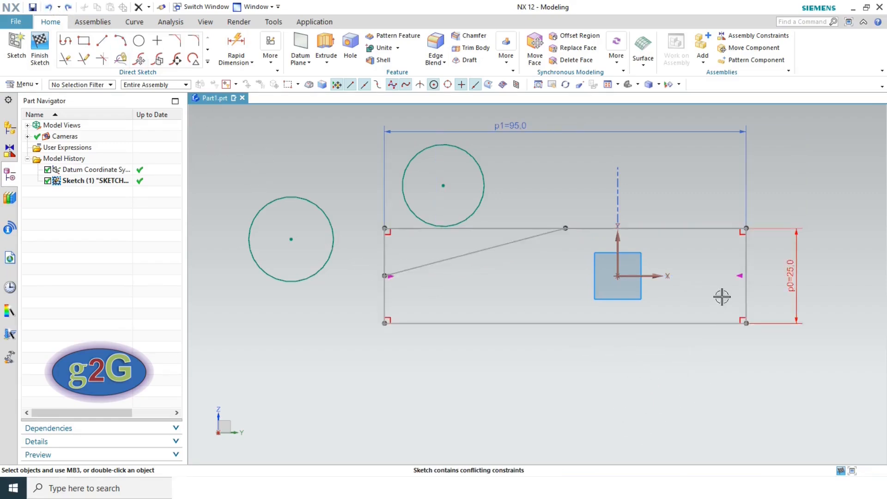
pyautogui.click(49, 7)
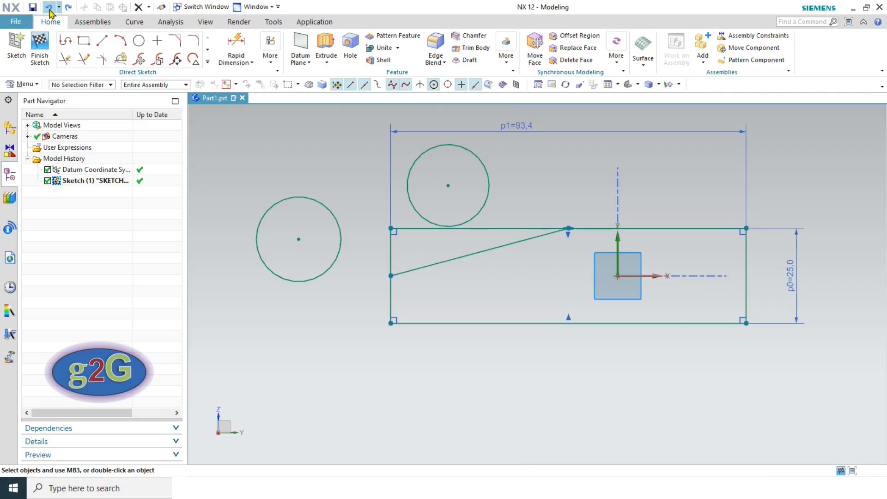
pyautogui.click(49, 9)
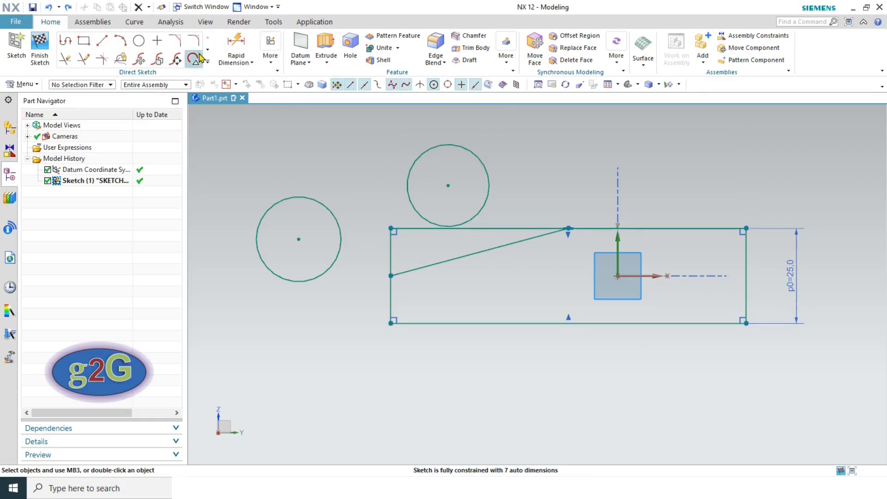
pyautogui.click(271, 49)
# - Close Make Symmetric without applying it, then check the Sketch 3 and 4 PDF drawings
pyautogui.click(424, 123)
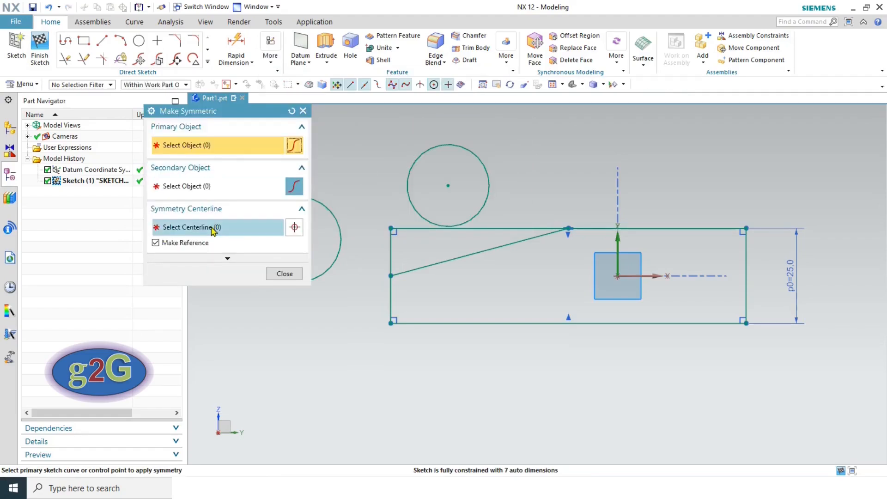
pyautogui.click(283, 274)
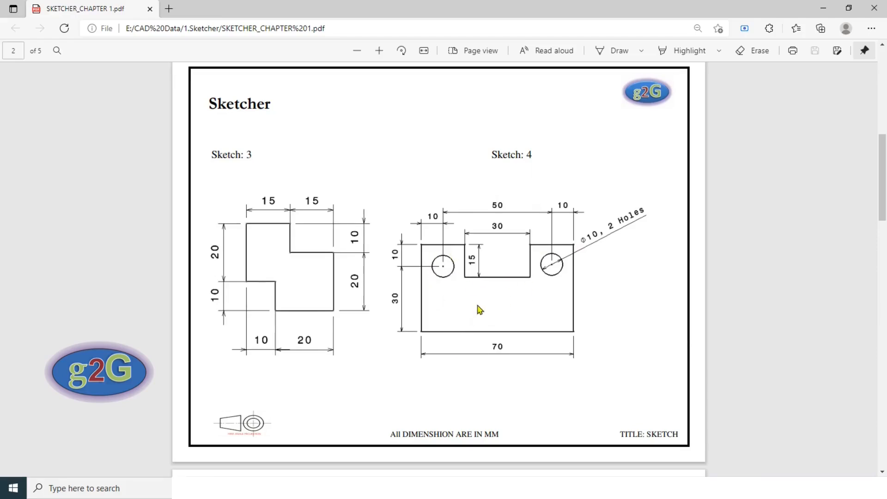
pyautogui.hotkey('alt', 'Tab')
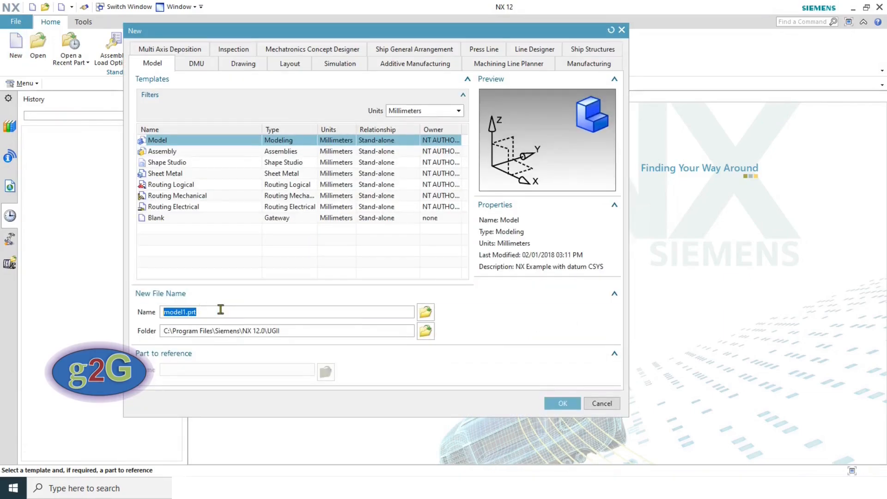
# - Set the Desktop as the folder for the new millimetre model part Sketch1 and create it
pyautogui.click(426, 333)
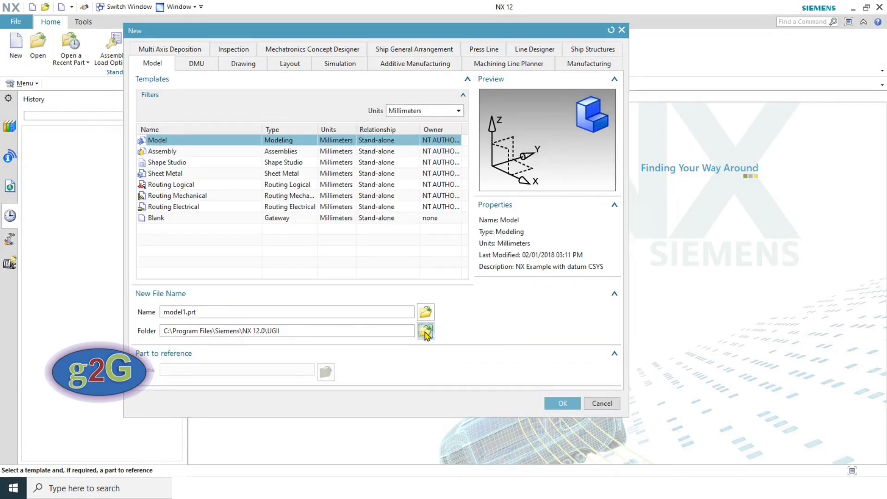
pyautogui.click(341, 250)
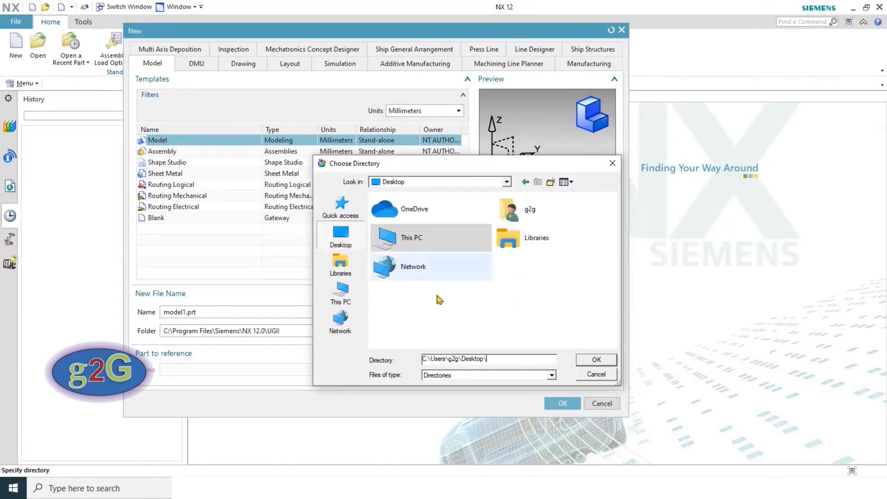
pyautogui.click(596, 361)
pyautogui.moveTo(203, 313); pyautogui.dragTo(164, 313)
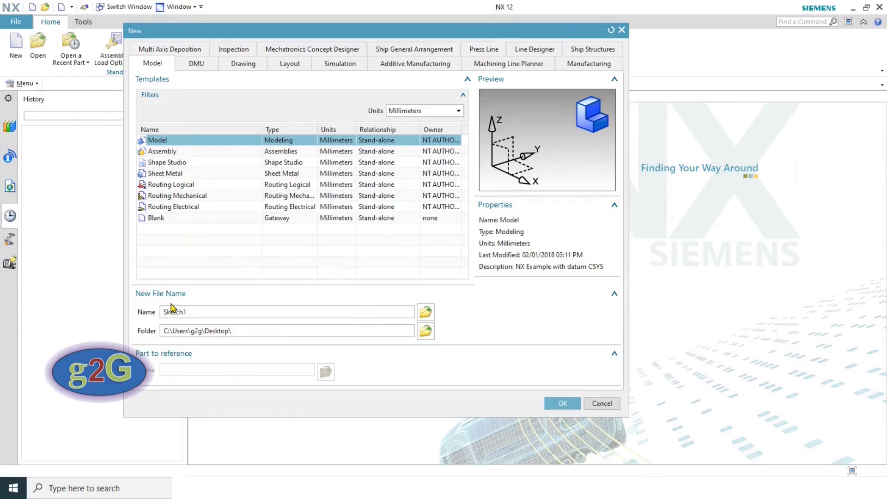
pyautogui.press('Return')
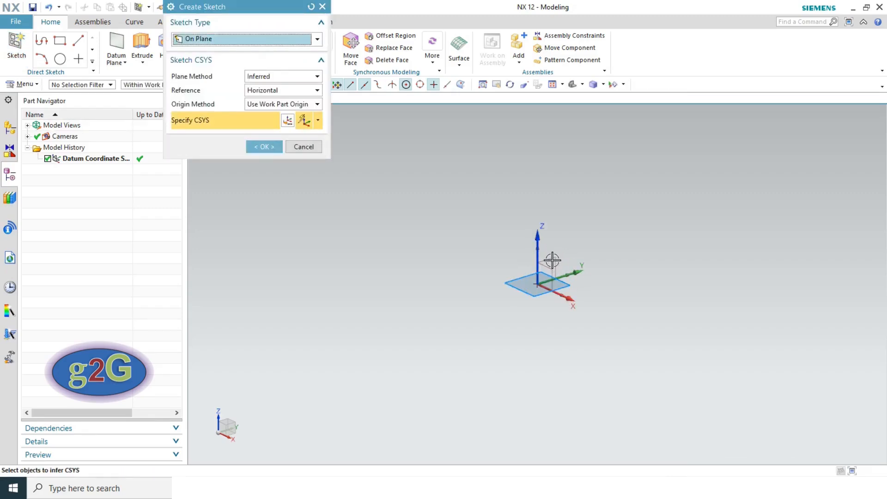
# - Accept the default sketch plane to create Sketch (1), briefly checking the reference PDF
pyautogui.click(268, 146)
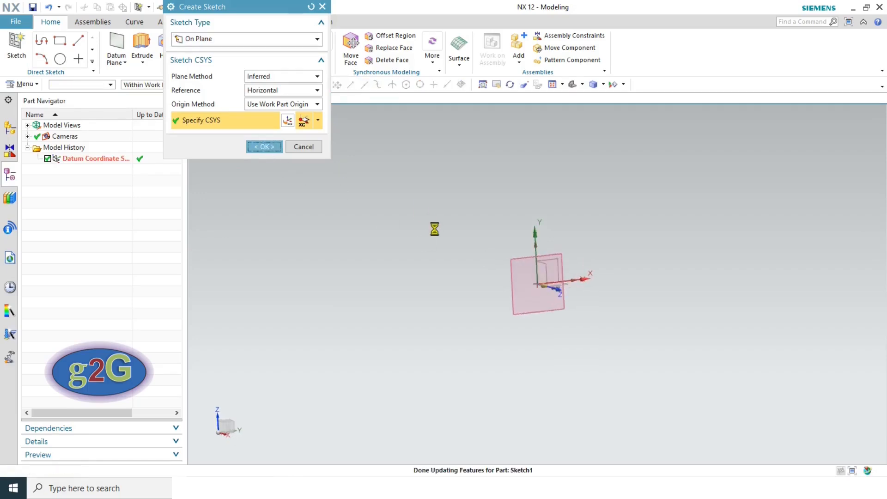
pyautogui.moveTo(283, 489)
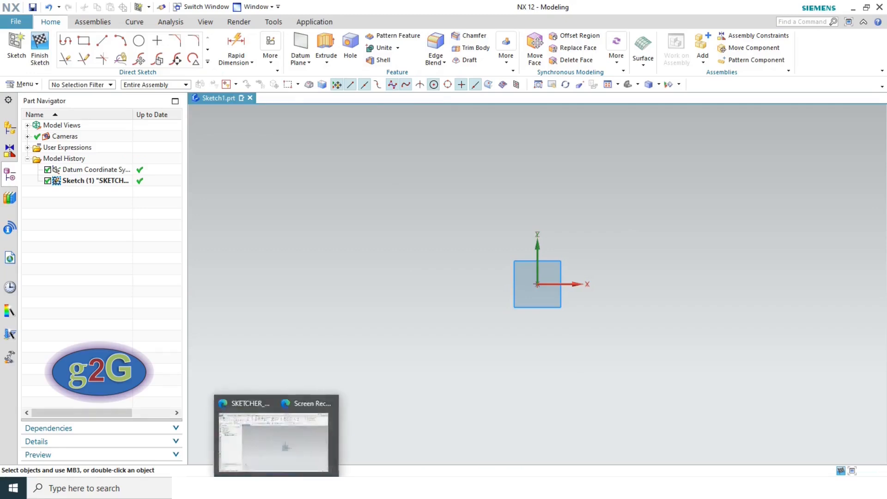
pyautogui.click(179, 461)
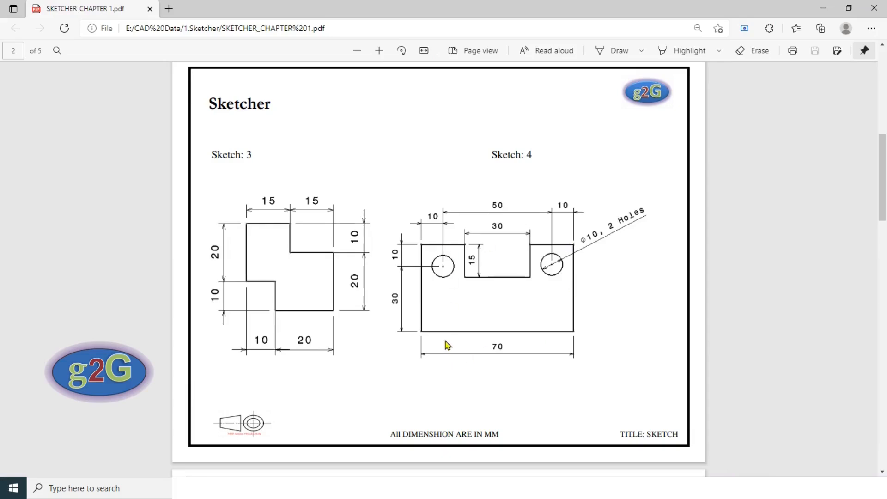
pyautogui.hotkey('alt', 'Tab')
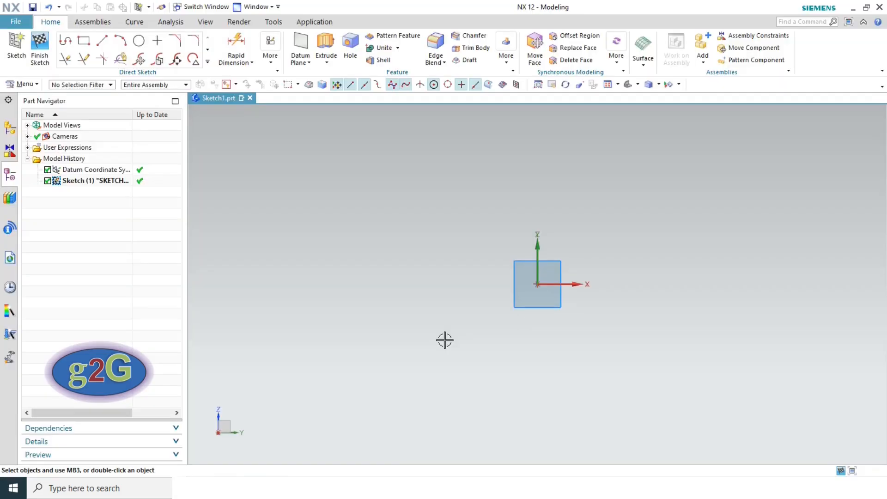
# - Draw a From Center rectangle on the sketch origin, about 174 wide by 120.2 tall
pyautogui.click(83, 43)
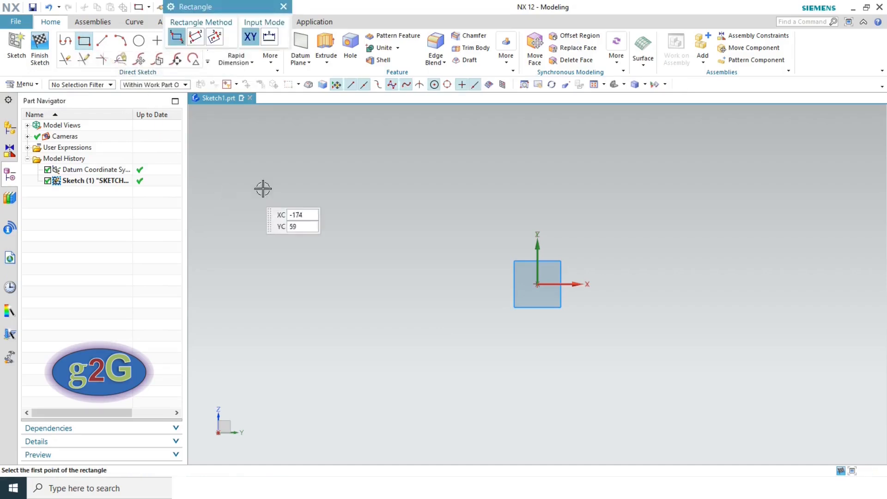
pyautogui.click(214, 39)
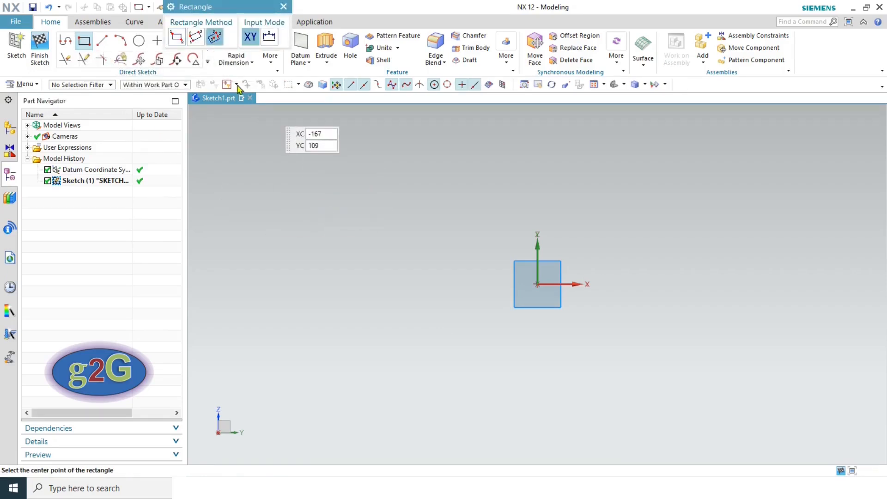
pyautogui.click(536, 285)
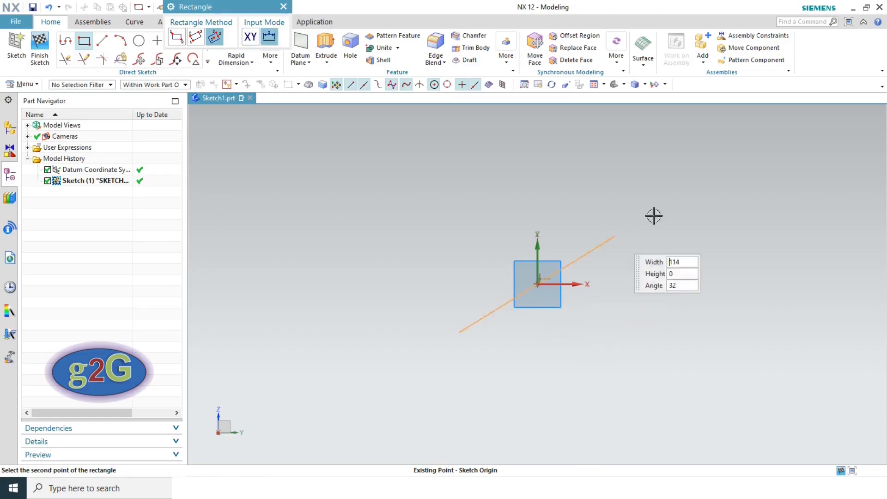
pyautogui.click(678, 284)
pyautogui.click(687, 187)
pyautogui.press('Escape')
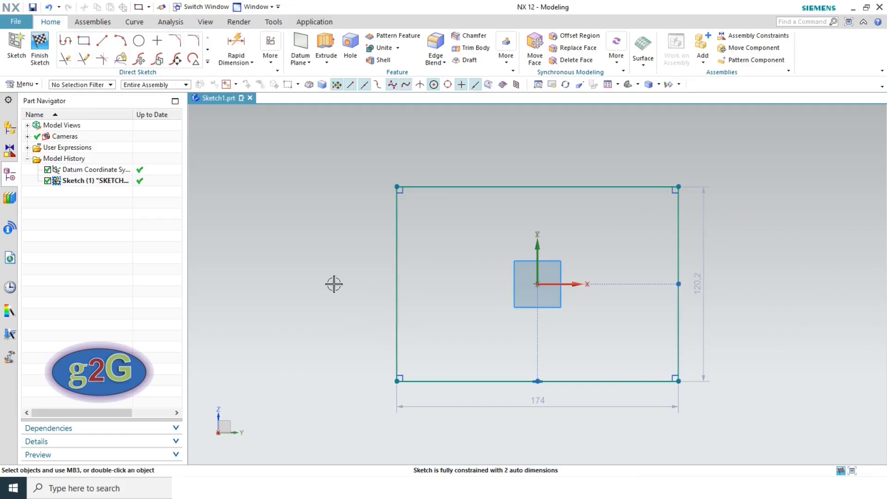
pyautogui.hotkey('alt', 'Tab')
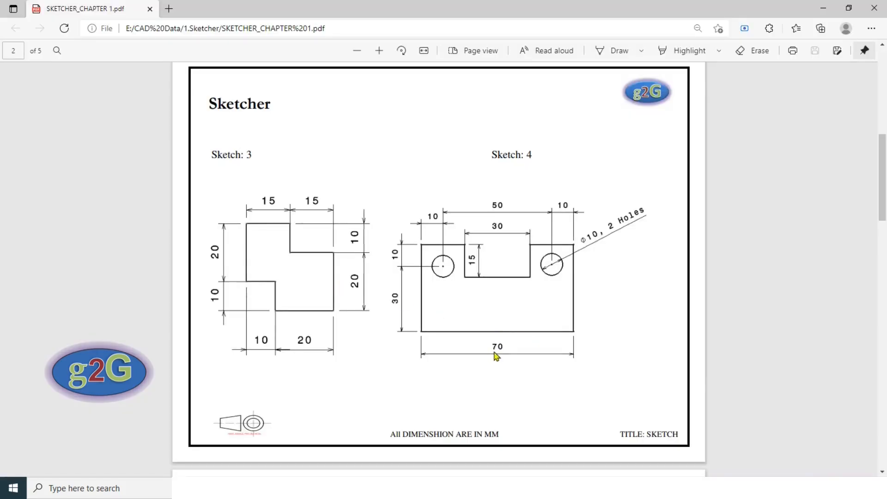
pyautogui.hotkey('alt', 'Tab')
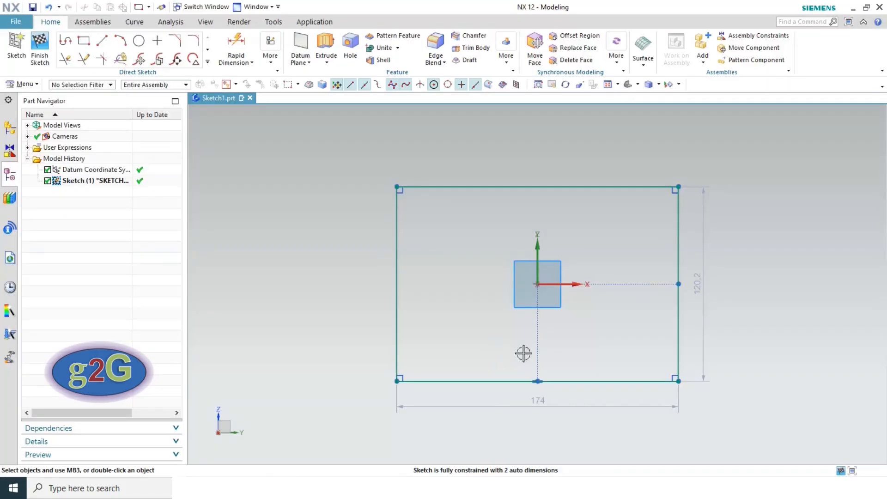
# - Change the rectangle's width dimension to 70
pyautogui.doubleClick(539, 405)
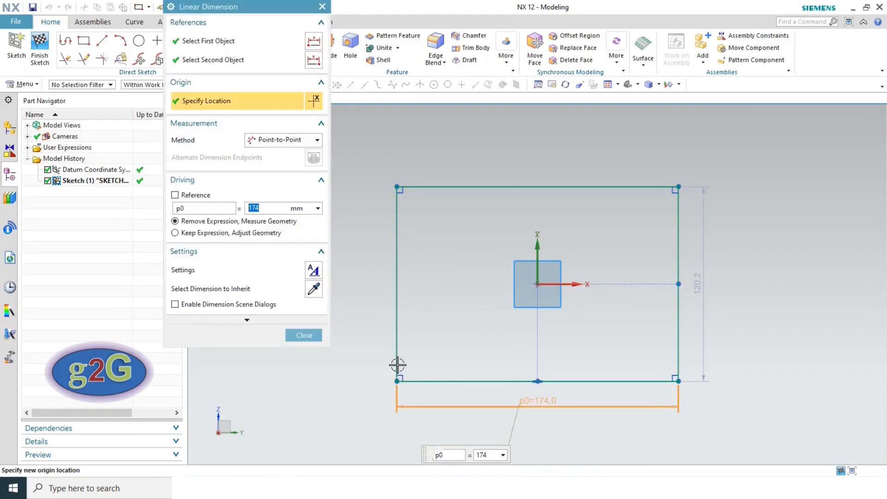
pyautogui.write('70')
pyautogui.press('Return')
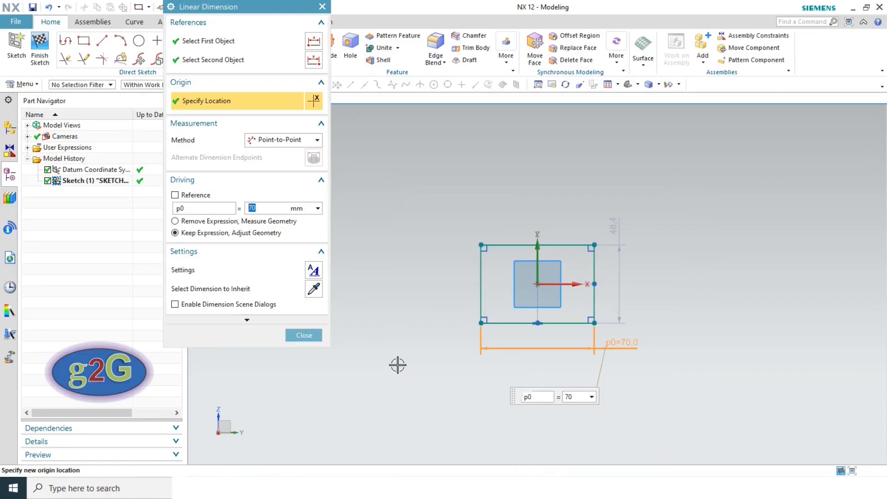
pyautogui.click(304, 335)
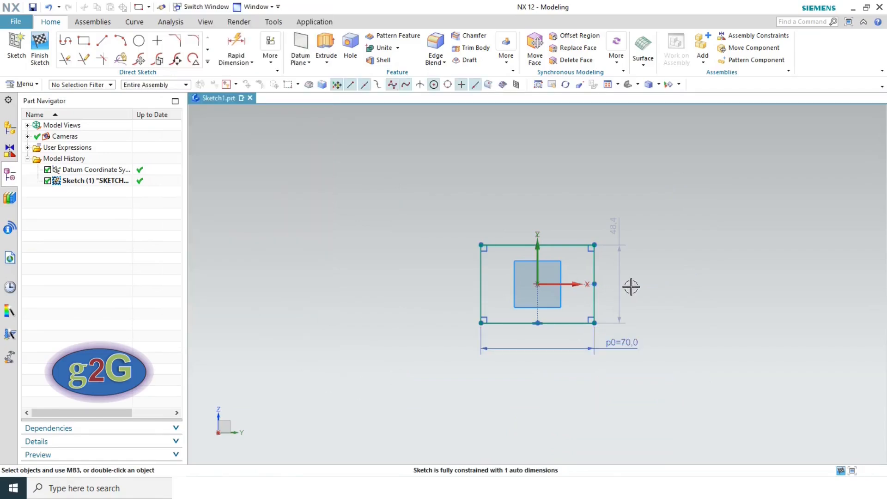
pyautogui.hotkey('alt', 'Tab')
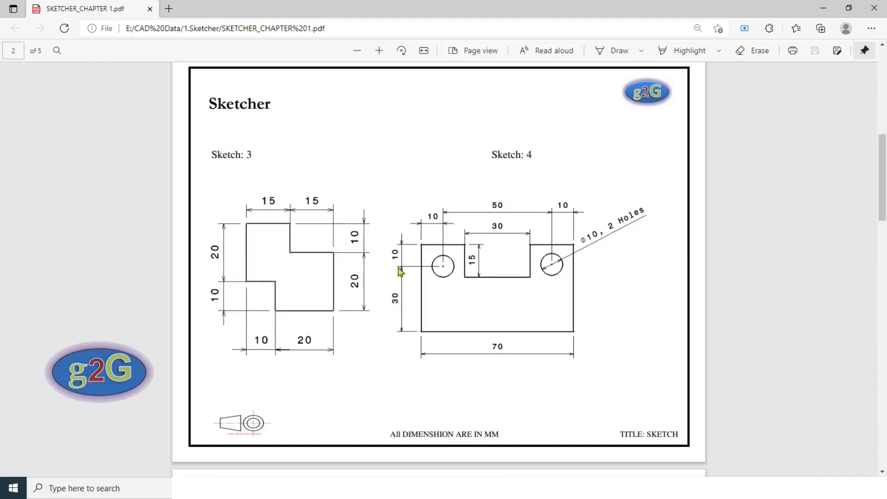
pyautogui.hotkey('alt', 'Tab')
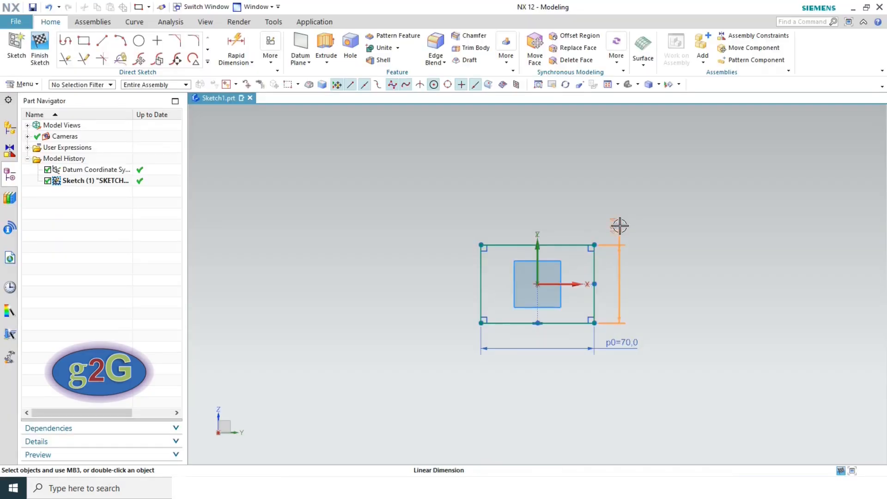
# - Change the rectangle's height dimension to 40, then view the reference PDF
pyautogui.doubleClick(621, 226)
pyautogui.write('4')
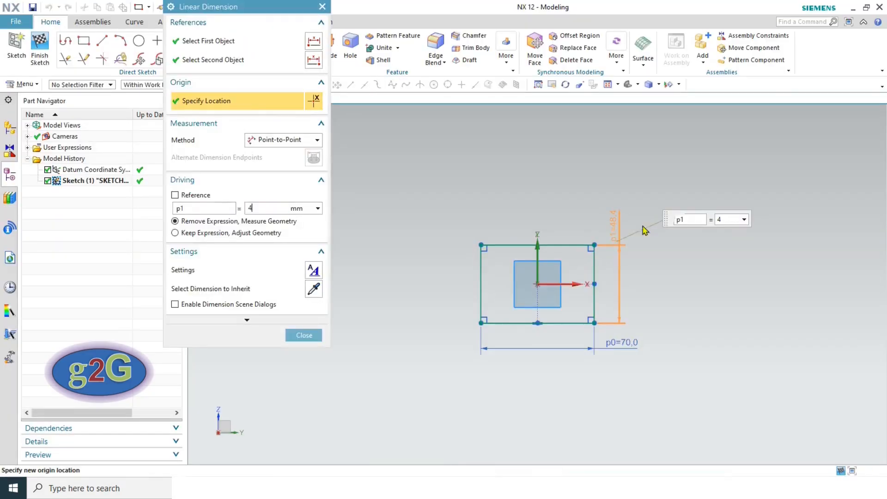
pyautogui.press('Return')
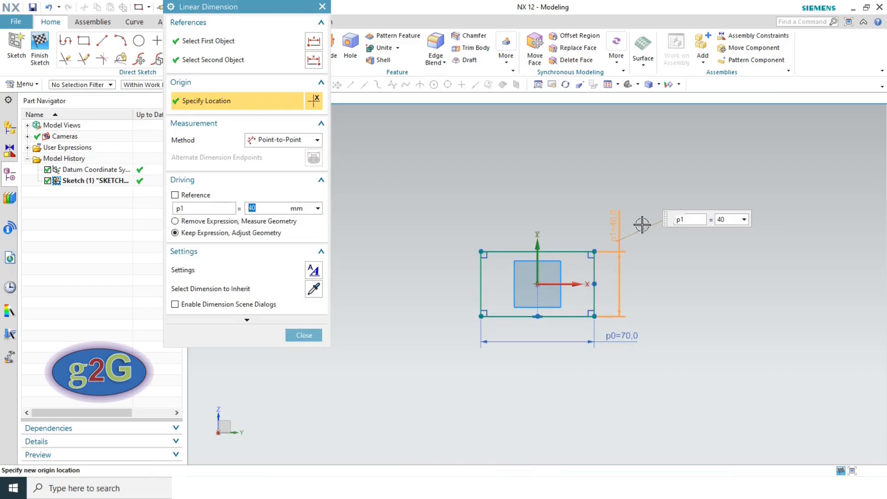
pyautogui.click(304, 336)
pyautogui.scroll(3, 652, 261)
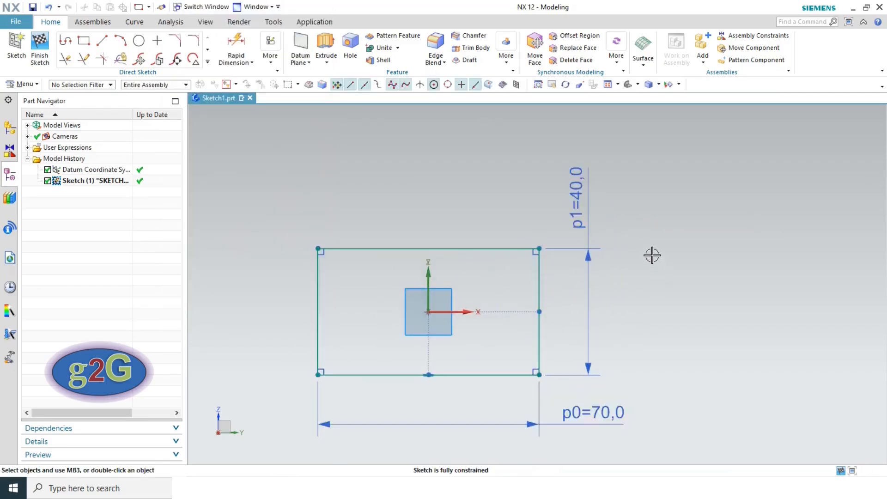
pyautogui.scroll(2, 265, 375)
pyautogui.scroll(-1, 266, 376)
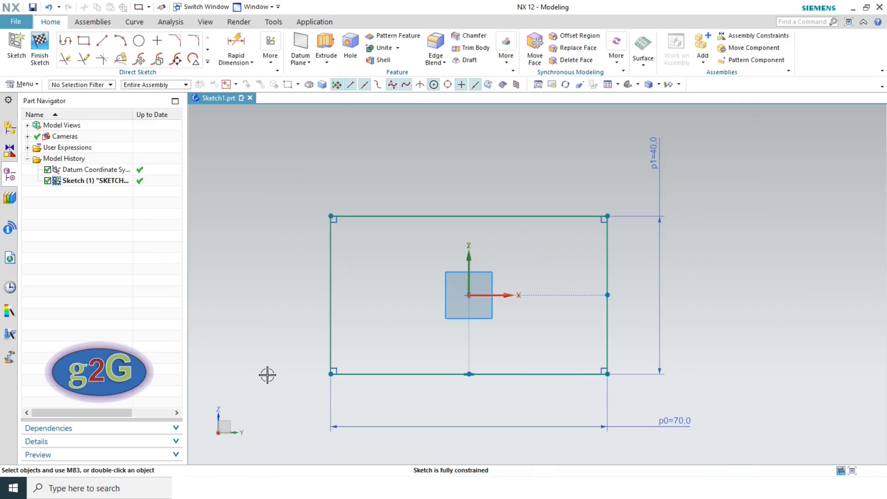
pyautogui.hotkey('alt', 'Tab')
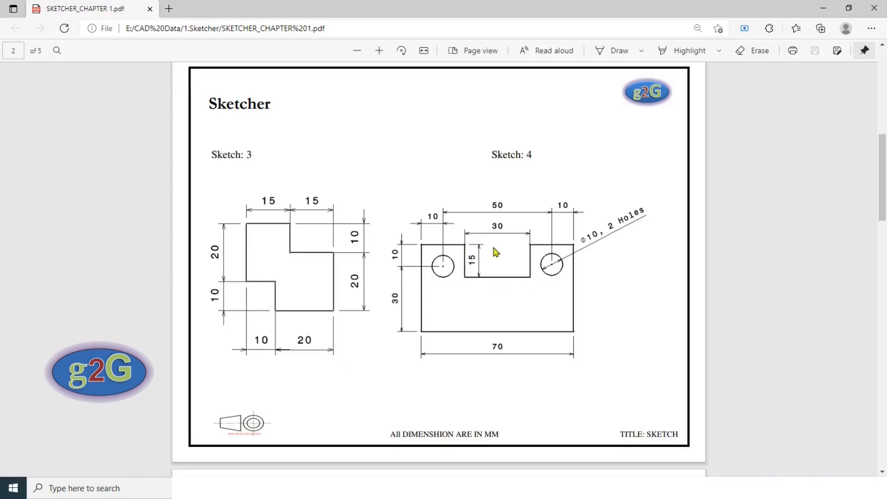
# - Draw a By 2 Points rectangle about 34 × 13 down from the outline's top edge
pyautogui.hotkey('alt', 'Tab')
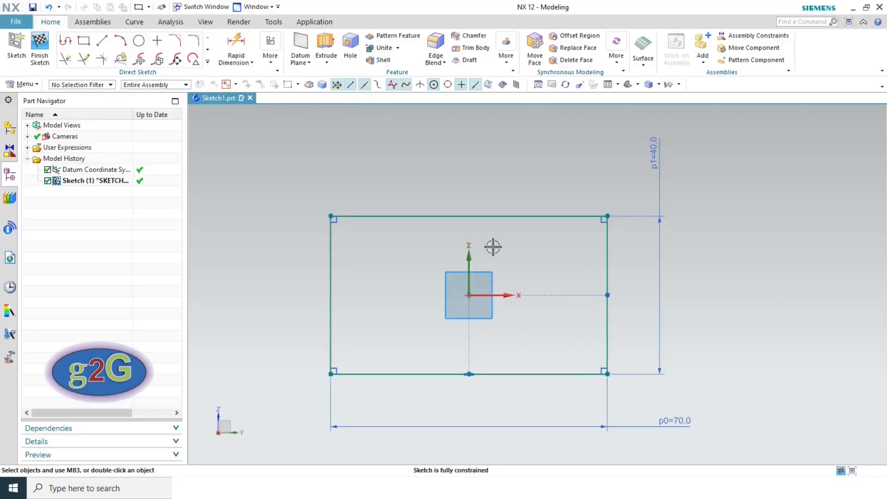
pyautogui.click(84, 43)
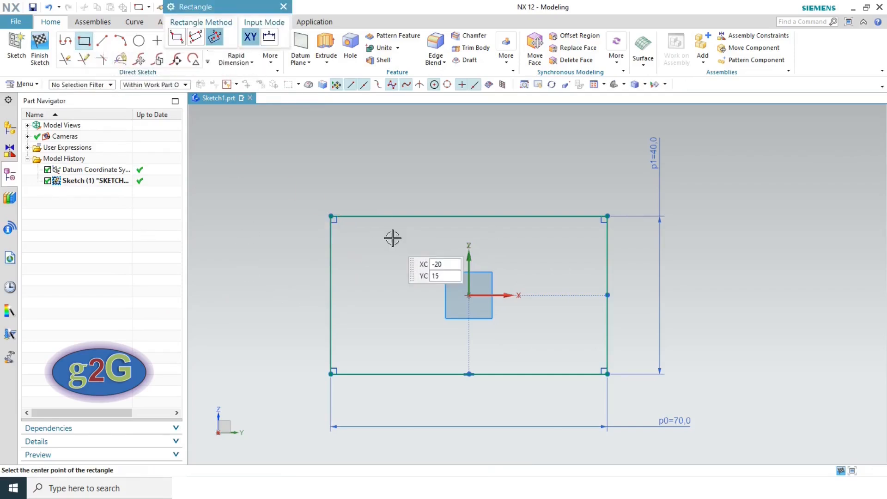
pyautogui.click(403, 216)
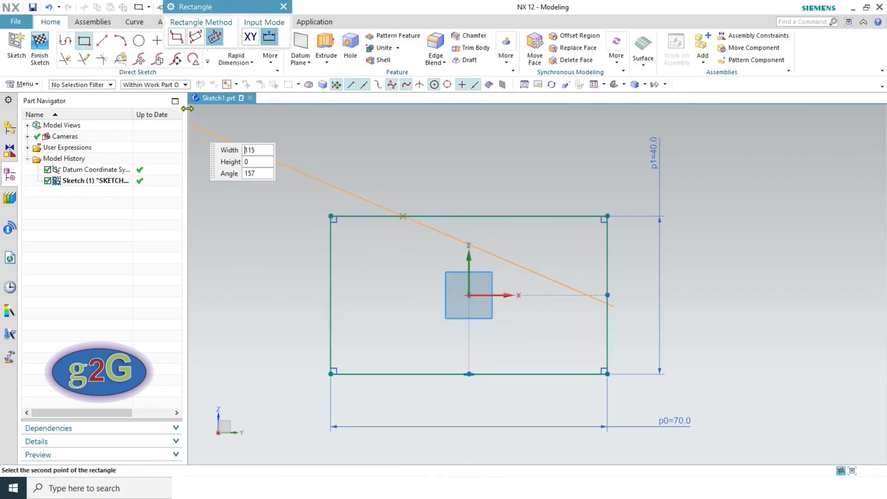
pyautogui.click(176, 38)
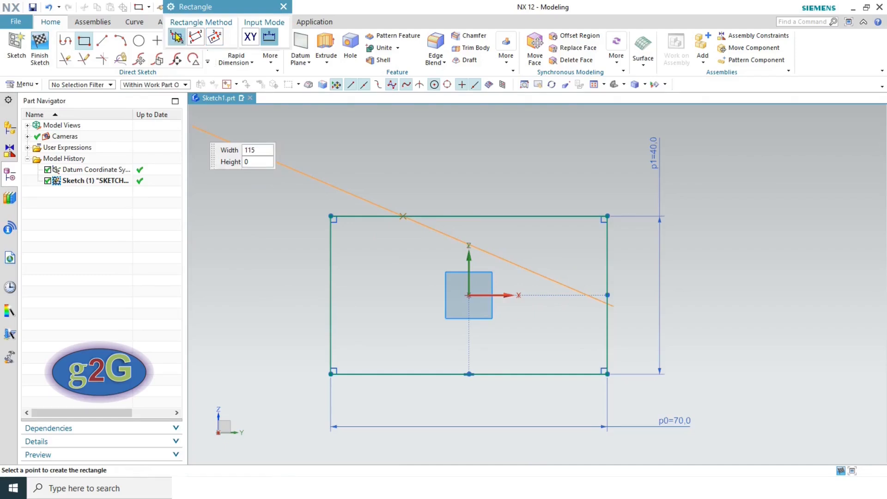
pyautogui.click(539, 267)
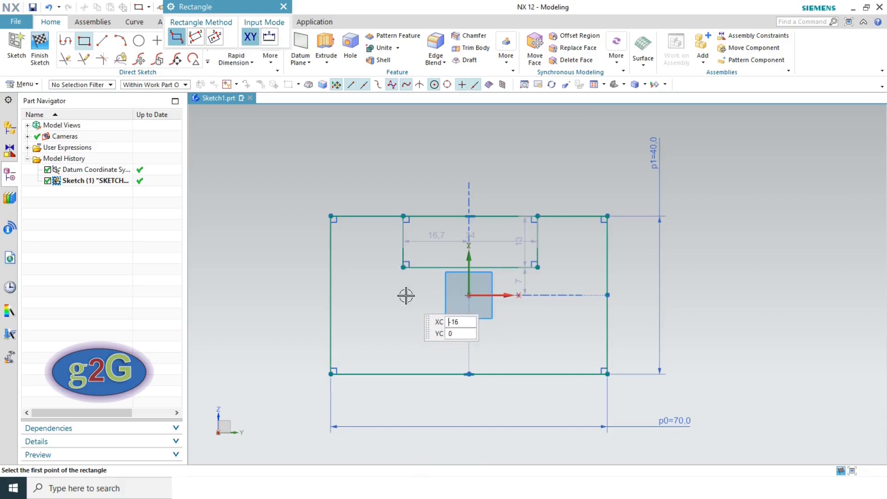
pyautogui.press('Escape')
pyautogui.hotkey('alt', 'Tab')
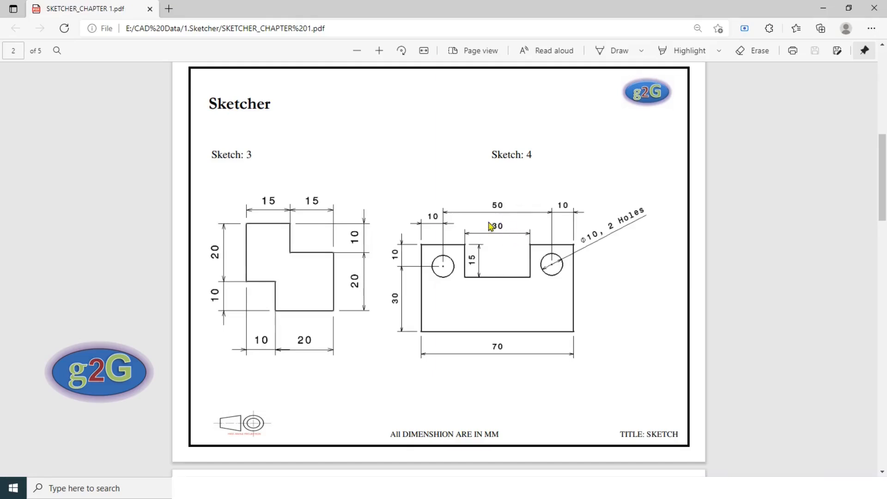
pyautogui.hotkey('alt', 'Tab')
# - Move the notch dimensions above the outline and set the notch width to 30
pyautogui.moveTo(442, 239); pyautogui.dragTo(434, 185)
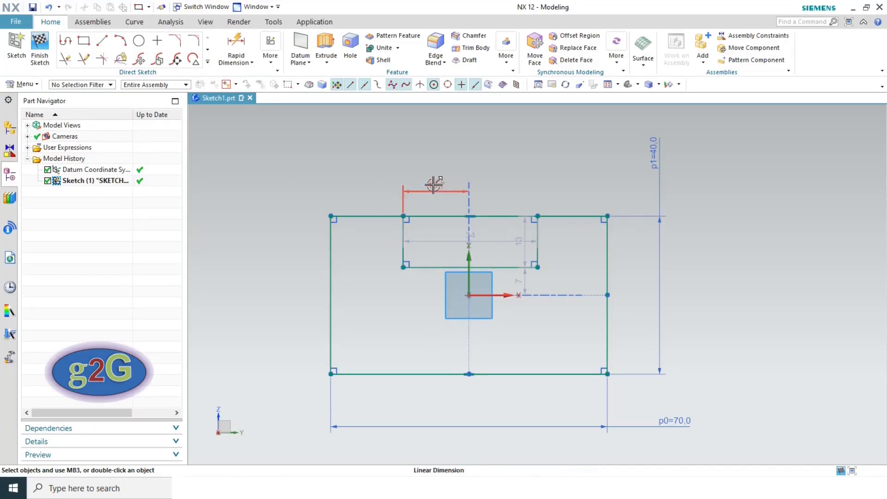
pyautogui.moveTo(495, 242); pyautogui.dragTo(477, 140)
pyautogui.doubleClick(478, 140)
pyautogui.write('30')
pyautogui.press('Return')
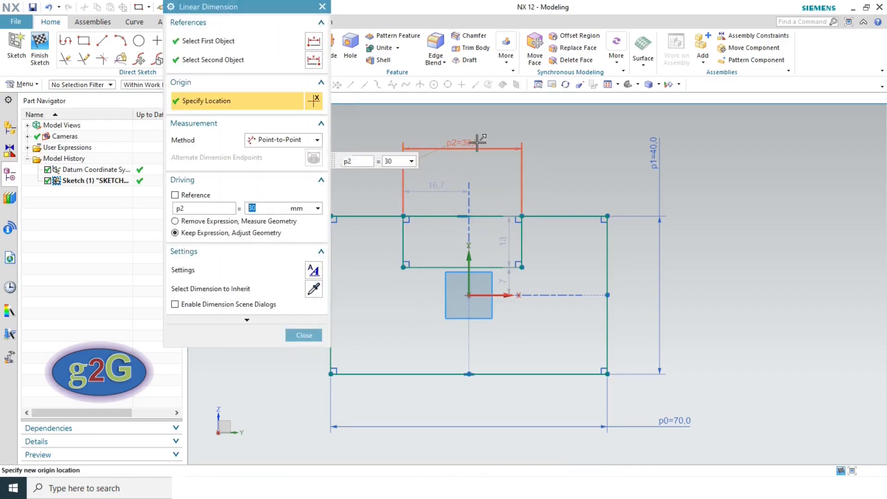
pyautogui.click(304, 335)
# - Change the 16.7 offset to 15 and the 13 notch height to 15
pyautogui.doubleClick(437, 188)
pyautogui.write('15')
pyautogui.press('Return')
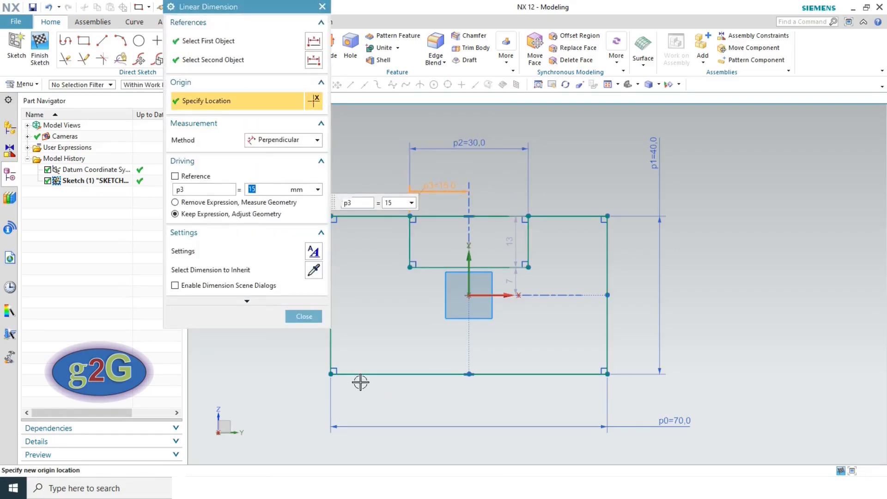
pyautogui.click(305, 316)
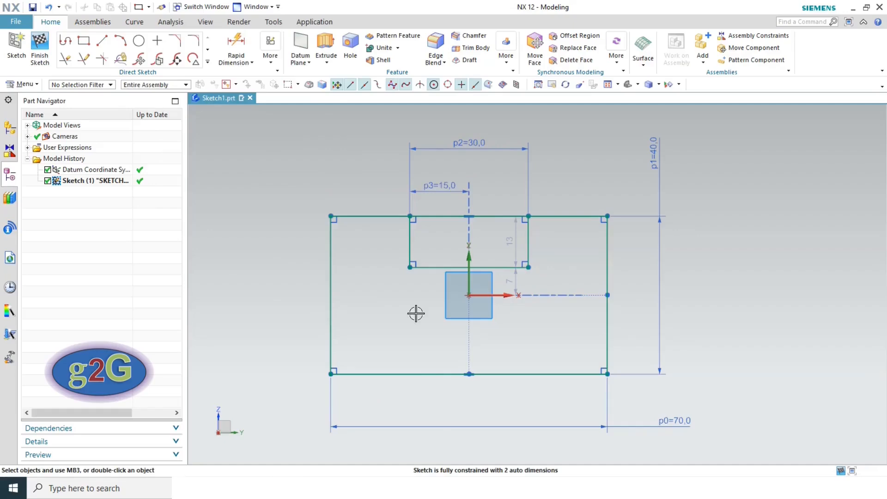
pyautogui.hotkey('alt', 'Tab')
pyautogui.hotkey('alt', 'Tab')
pyautogui.doubleClick(512, 243)
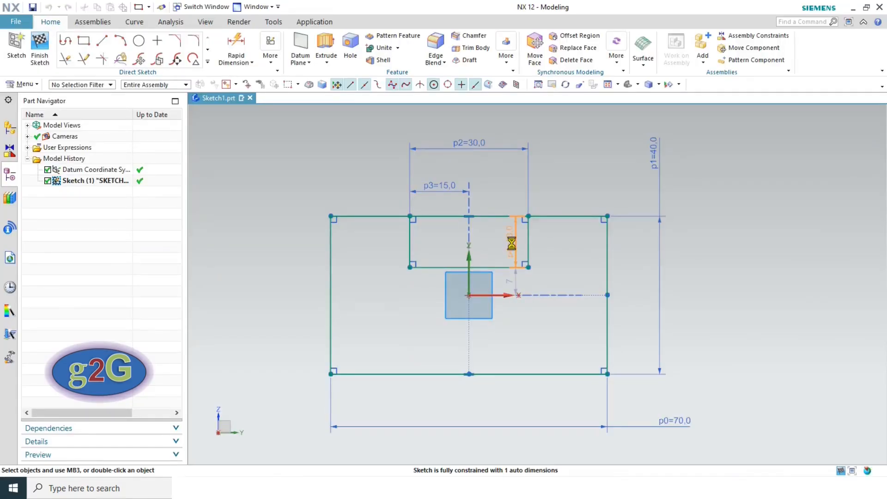
pyautogui.write('15')
pyautogui.press('Return')
pyautogui.click(304, 335)
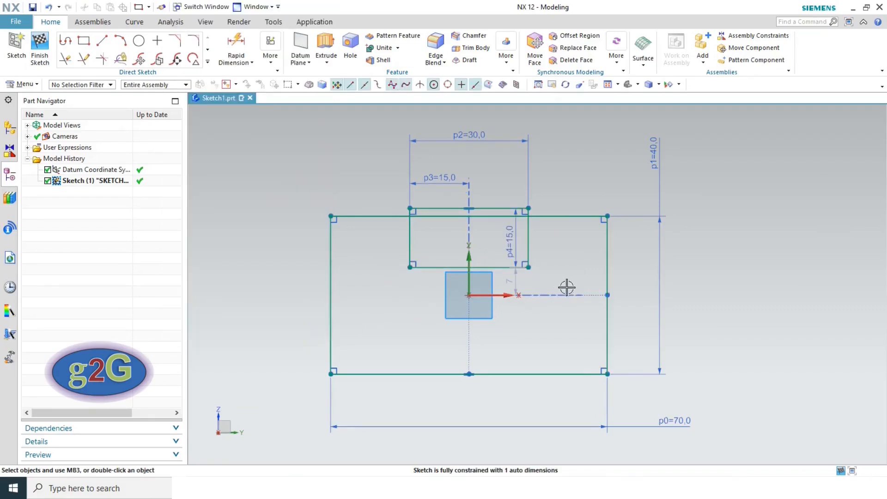
pyautogui.hotkey('alt', 'Tab')
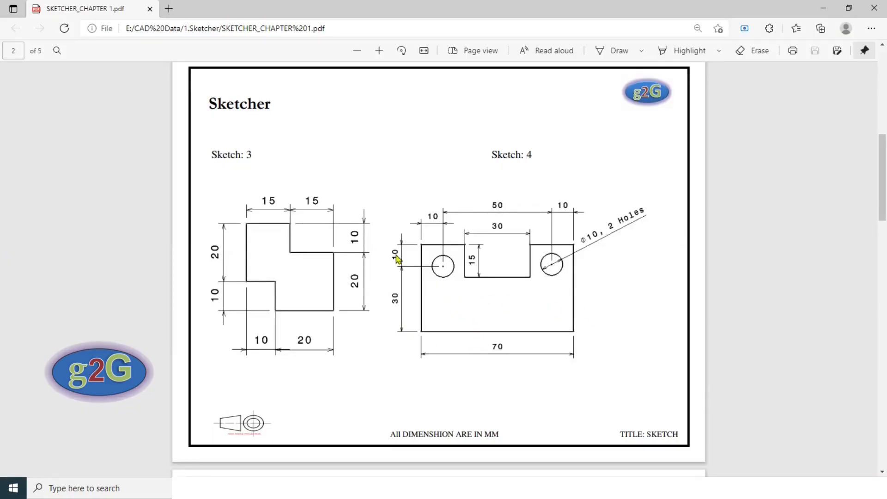
# - Trim away the top-edge segment spanning the notch so the notch opens through the top
pyautogui.hotkey('alt', 'Tab')
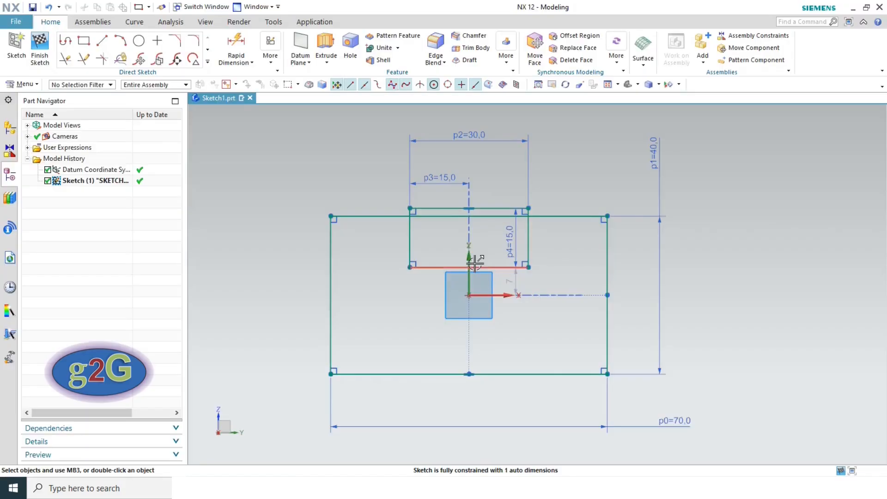
pyautogui.scroll(3, 524, 202)
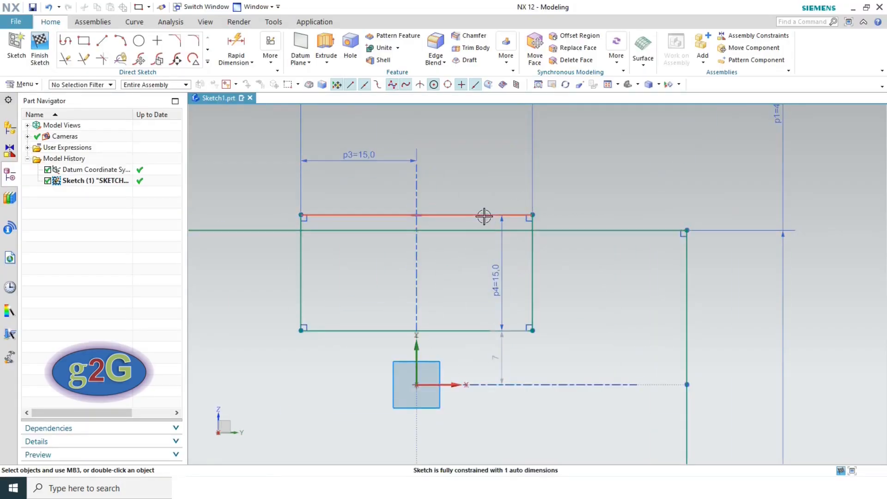
pyautogui.click(236, 46)
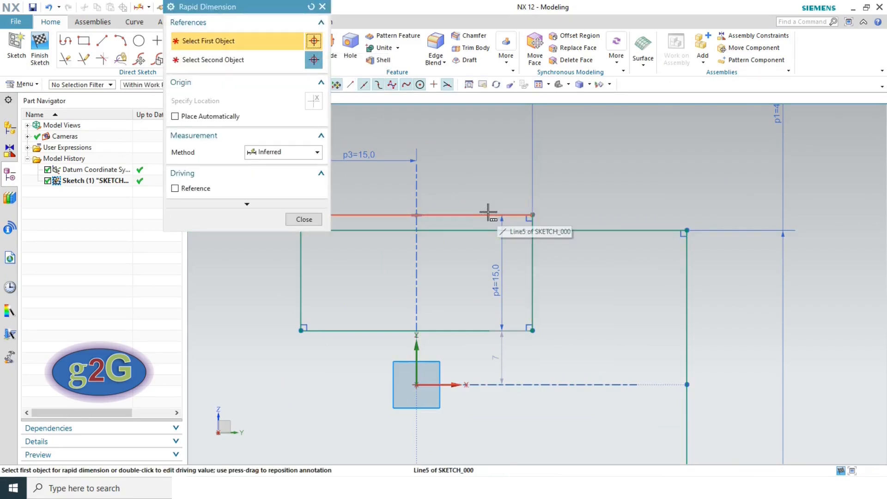
pyautogui.press('Escape')
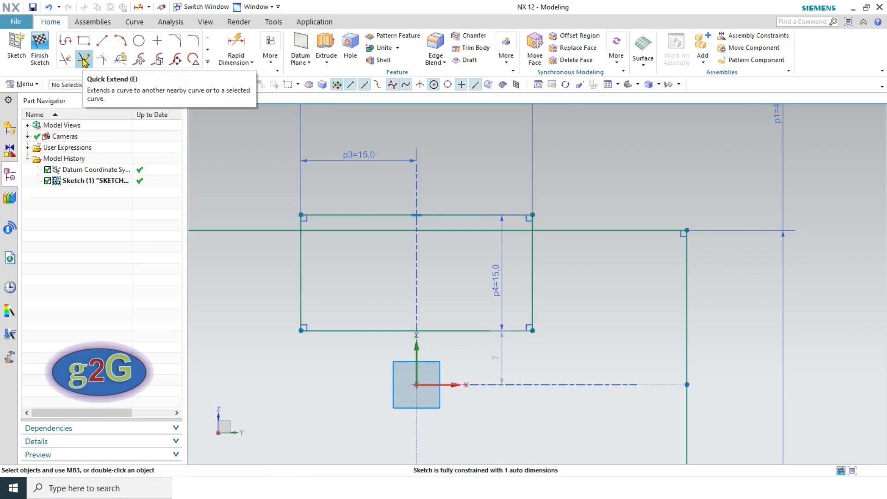
pyautogui.click(66, 61)
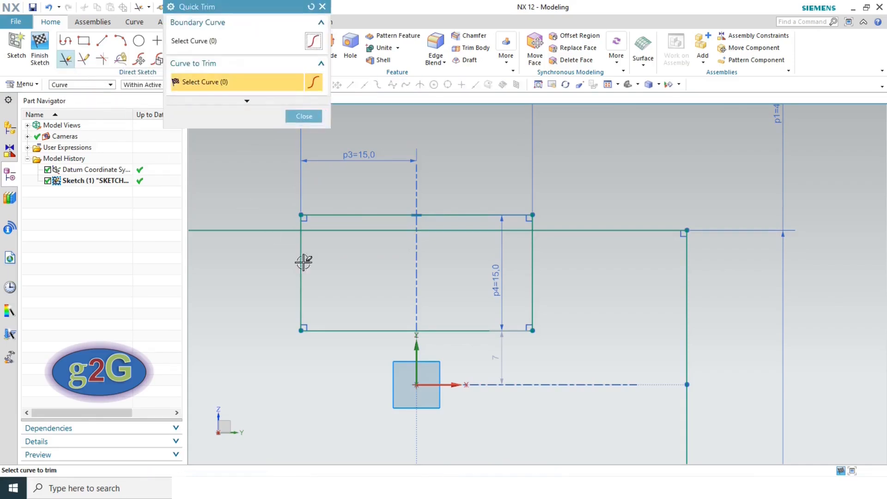
pyautogui.click(391, 214)
pyautogui.scroll(5, 307, 215)
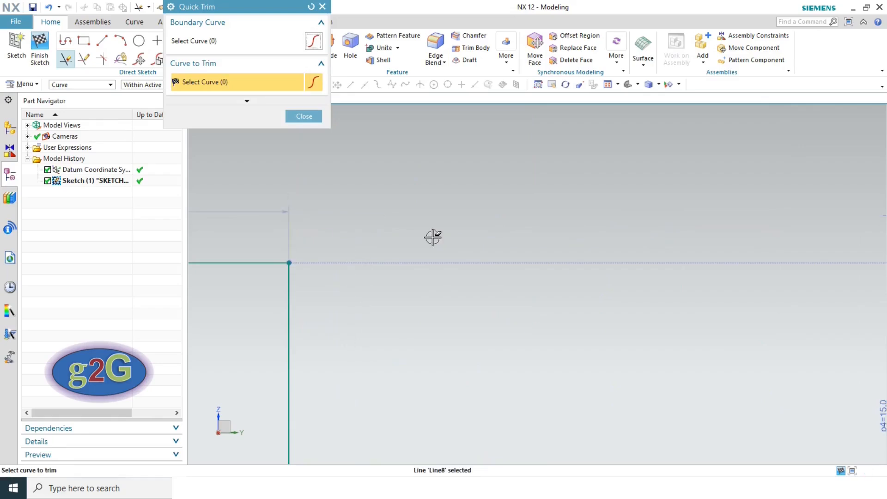
pyautogui.scroll(-5, 491, 244)
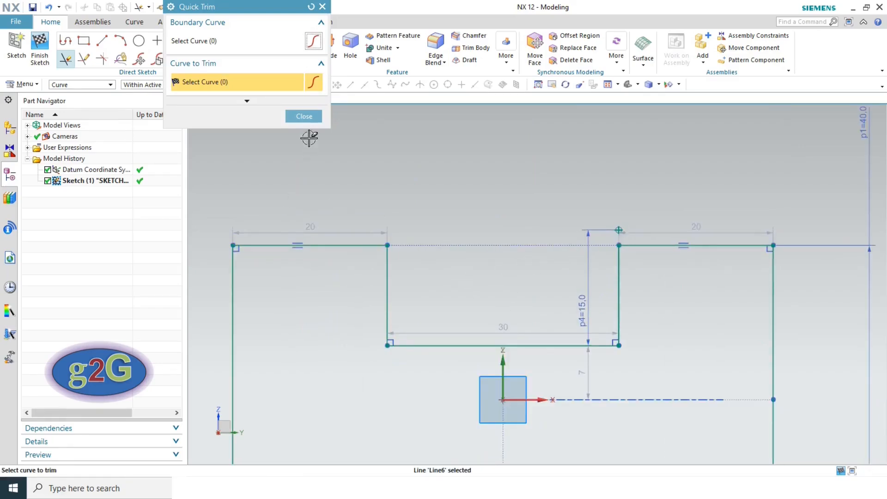
pyautogui.click(303, 116)
pyautogui.scroll(3, 610, 226)
pyautogui.click(634, 236)
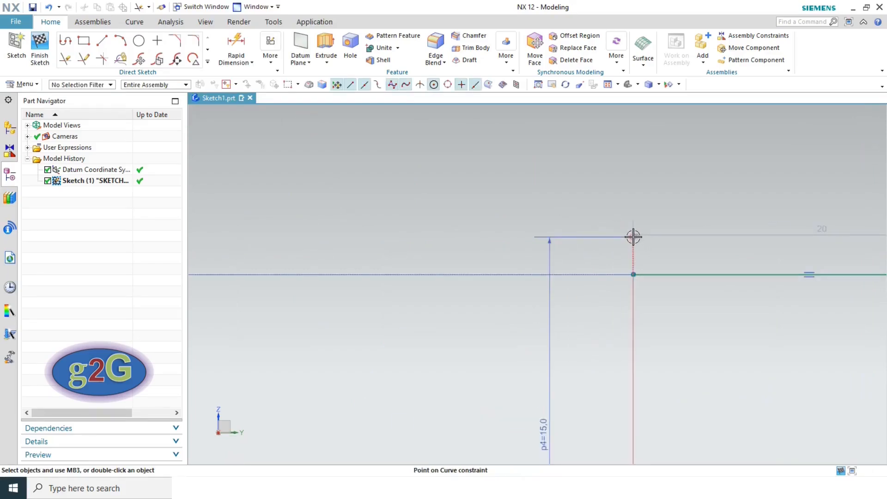
# - Delete the leftover Point on Curve constraint and stray corner point, and move the 20 dimension lower
pyautogui.click(654, 218)
pyautogui.click(633, 233)
pyautogui.moveTo(695, 234); pyautogui.dragTo(696, 352)
pyautogui.click(636, 238)
pyautogui.click(738, 217)
pyautogui.scroll(-4, 667, 239)
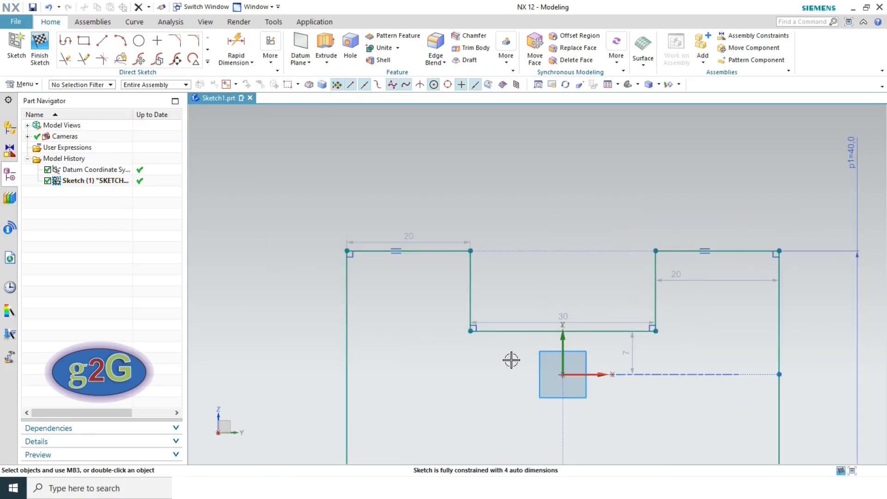
# - Make the notch's 30 width a driving dimension with Keep Expression, then check the reference PDF
pyautogui.doubleClick(563, 320)
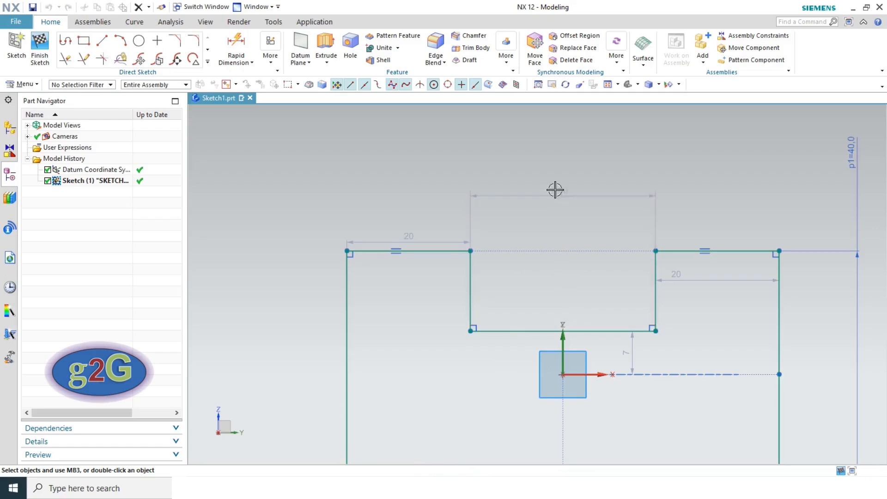
pyautogui.click(554, 190)
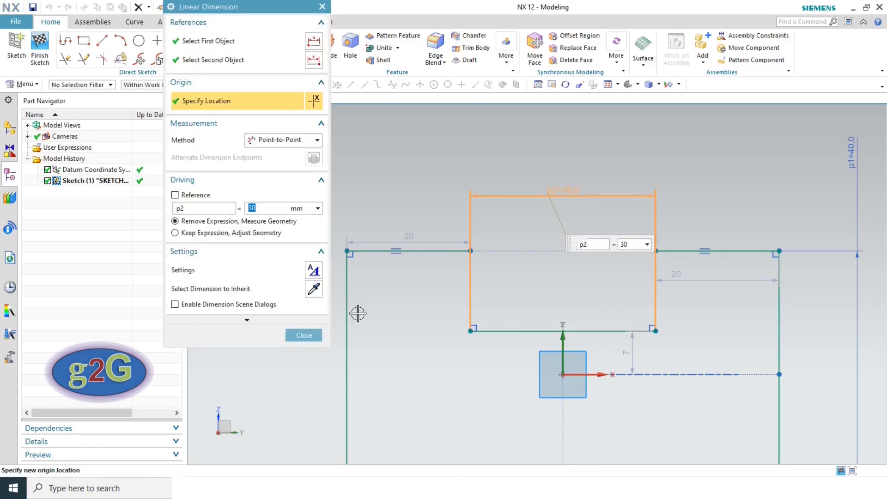
pyautogui.click(185, 233)
pyautogui.click(304, 335)
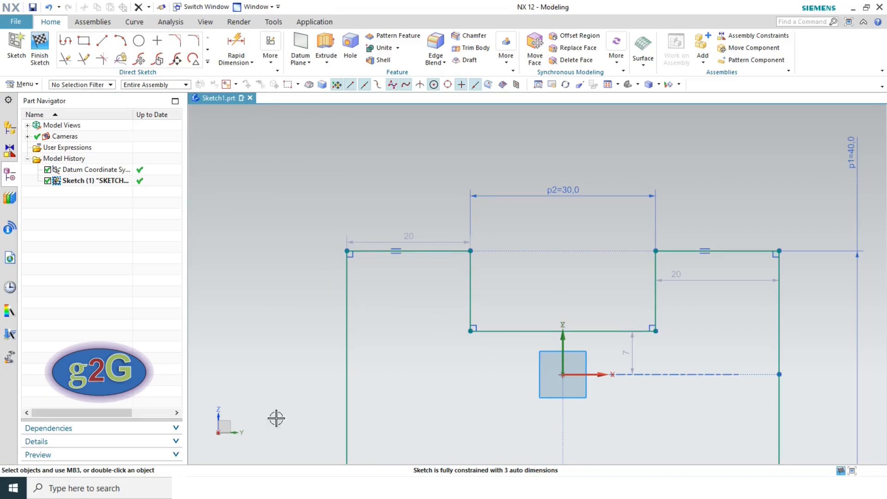
pyautogui.click(334, 488)
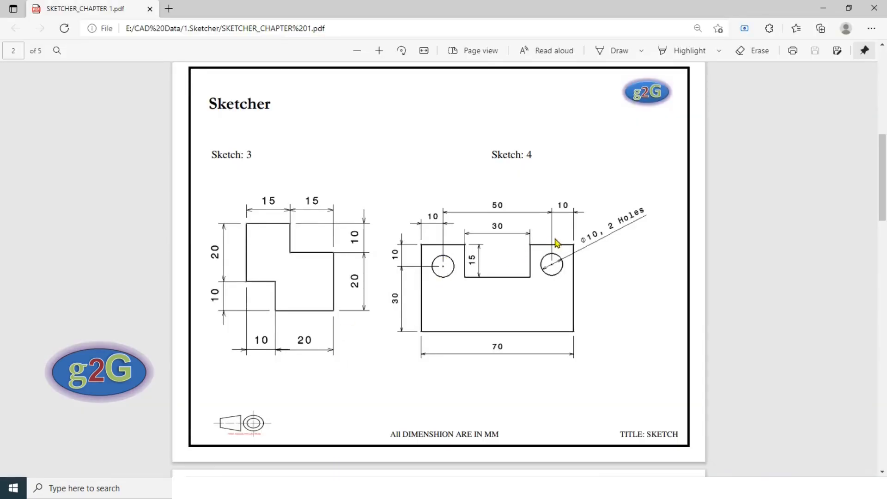
pyautogui.hotkey('alt', 'Tab')
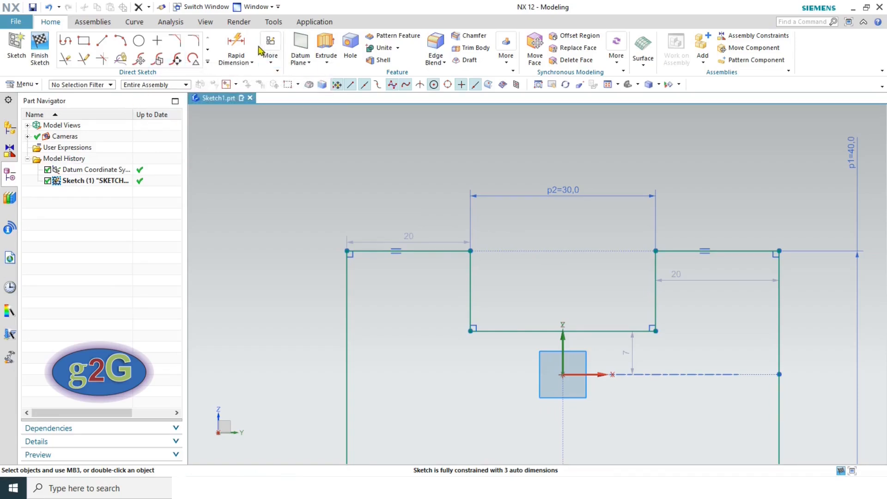
# - Dimension the notch's right side 15 from the vertical axis
pyautogui.click(238, 46)
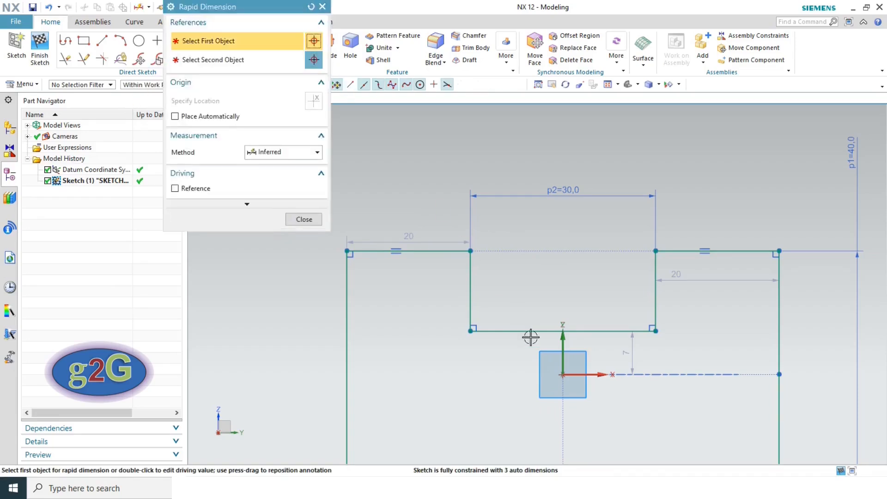
pyautogui.click(561, 360)
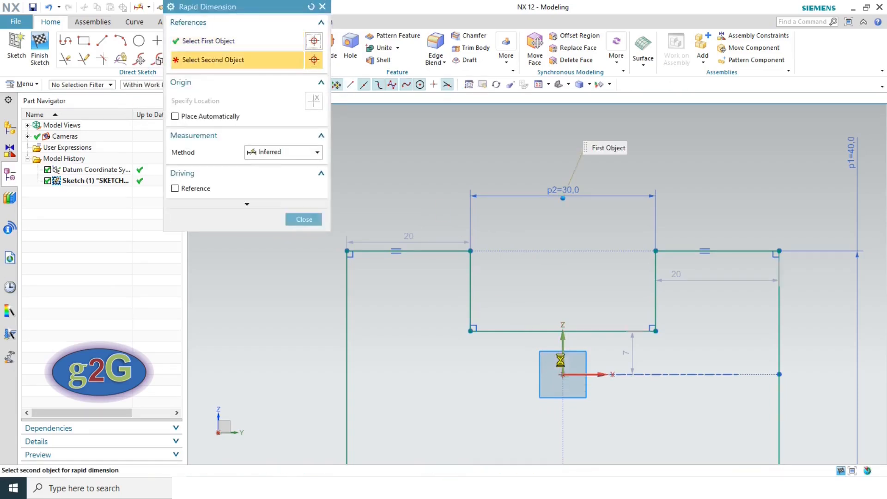
pyautogui.click(656, 265)
pyautogui.click(601, 144)
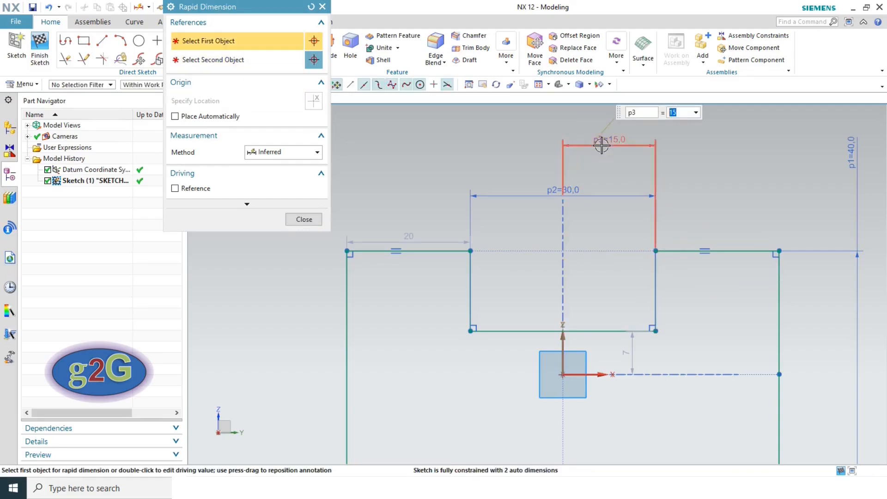
pyautogui.click(299, 220)
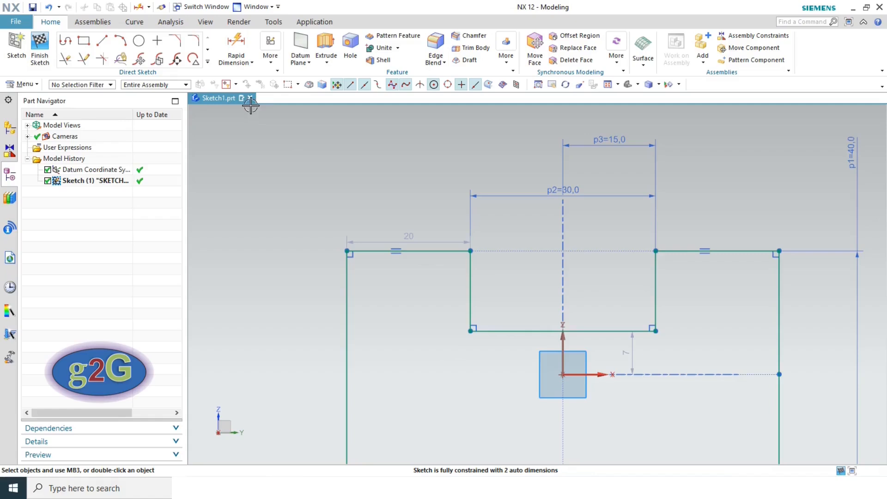
# - Set the height of the notch's right side to 15
pyautogui.click(236, 46)
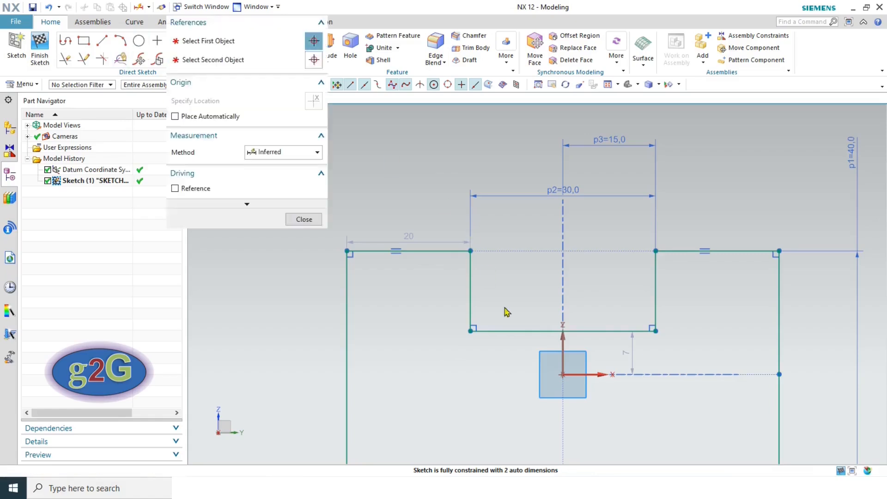
pyautogui.click(656, 259)
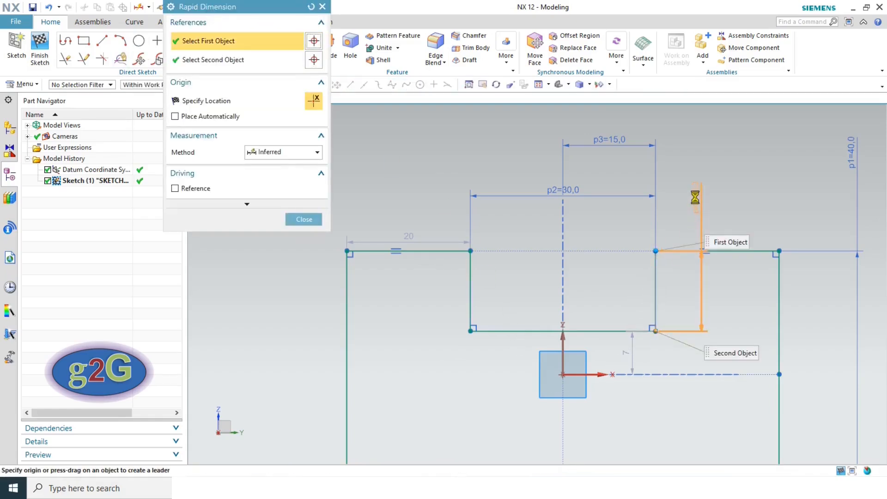
pyautogui.click(695, 199)
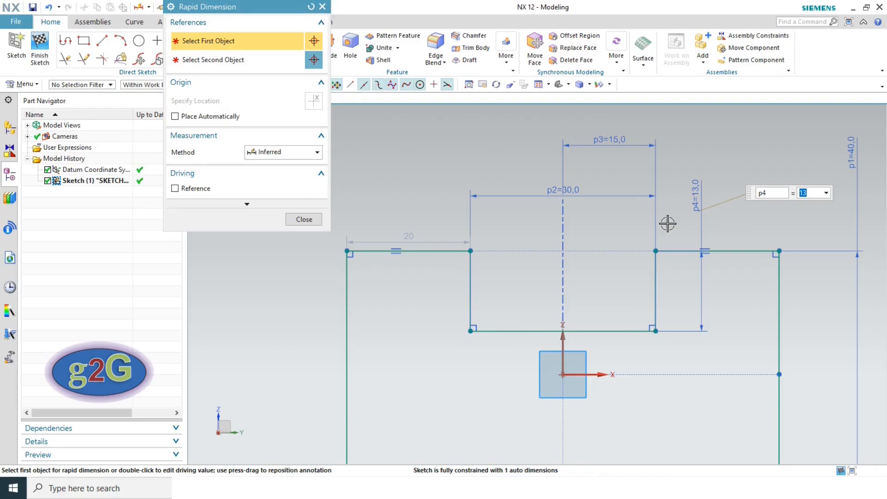
pyautogui.write('15')
pyautogui.press('Return')
pyautogui.click(303, 219)
pyautogui.click(411, 235)
pyautogui.click(297, 228)
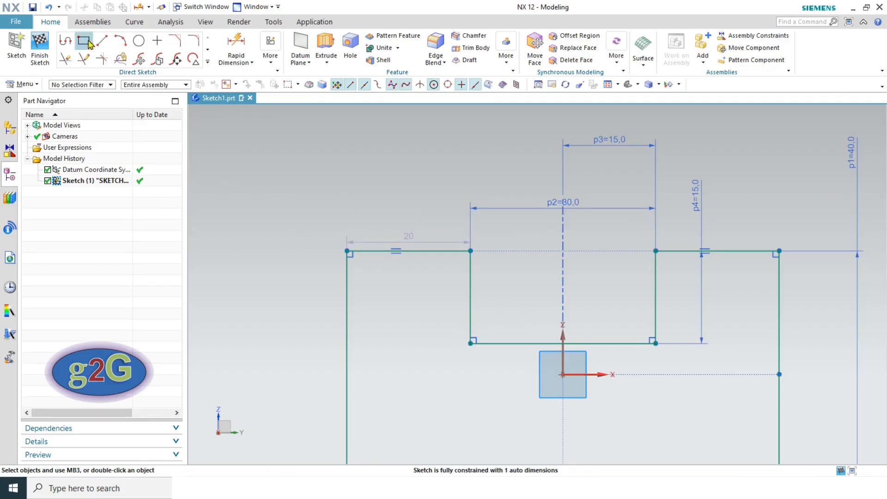
# - Add a 15 dimension on the slot's left side and fit the whole sketch in view
pyautogui.click(236, 48)
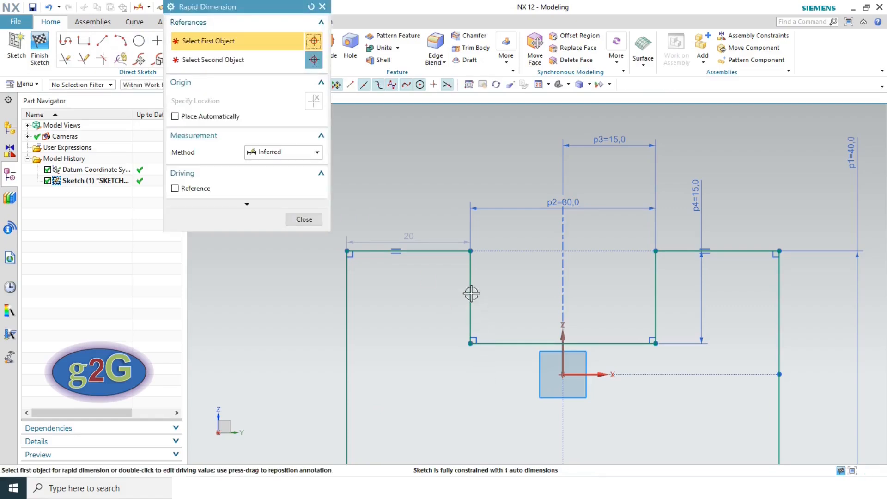
pyautogui.click(467, 268)
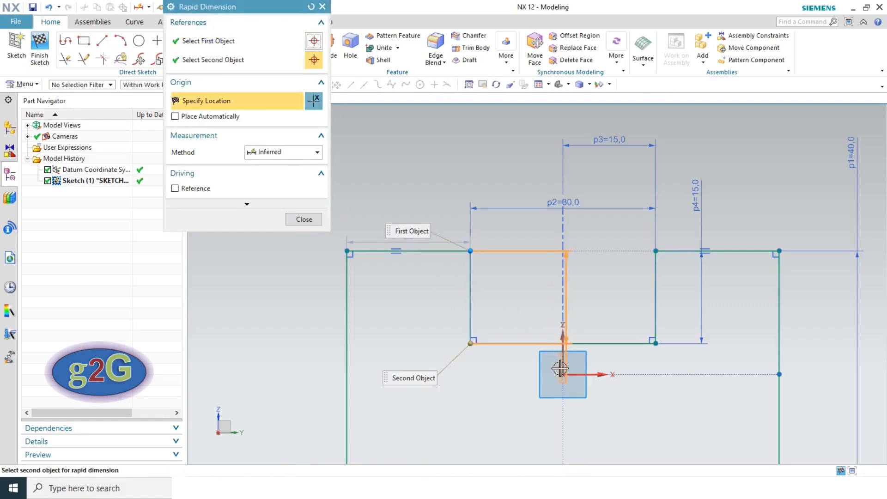
pyautogui.click(497, 175)
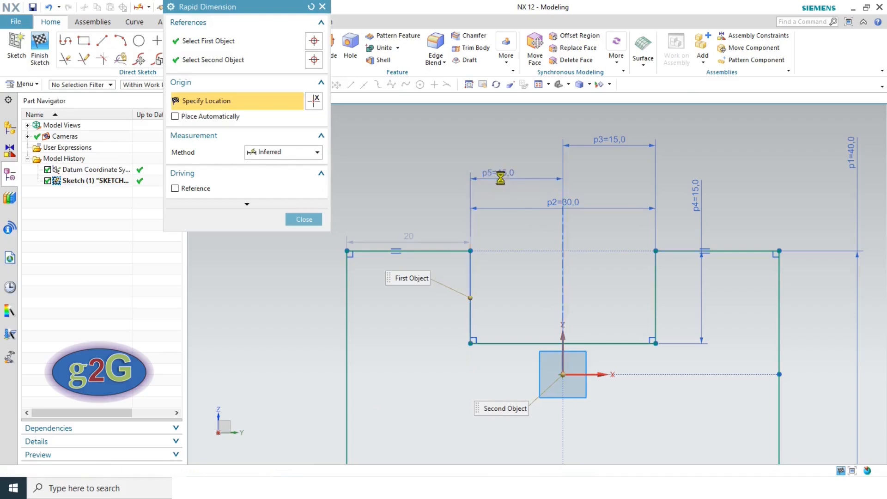
pyautogui.click(303, 219)
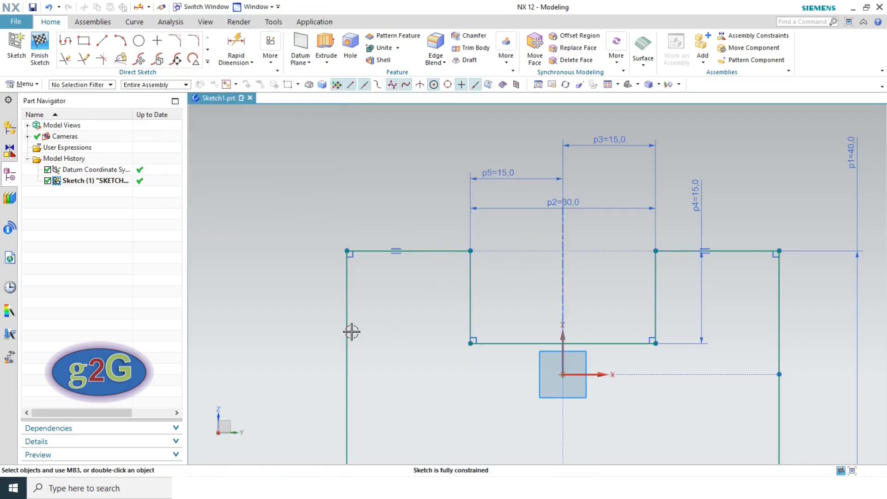
pyautogui.click(607, 85)
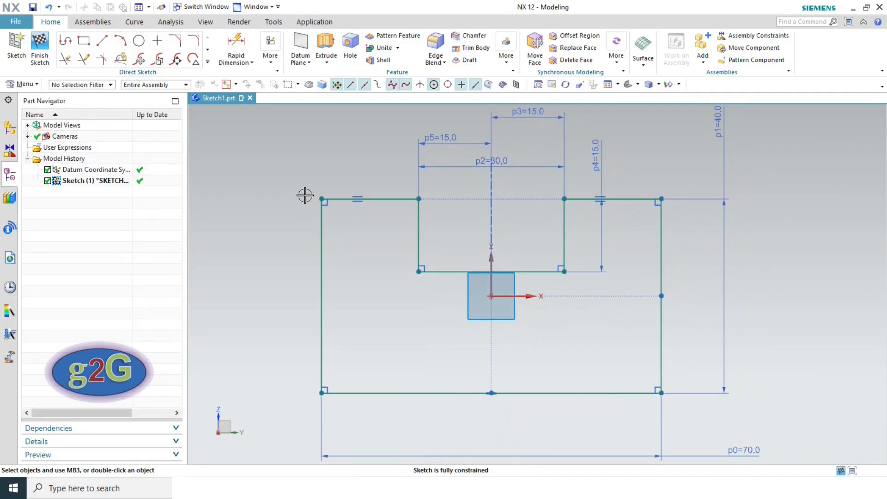
pyautogui.hotkey('alt', 'Tab')
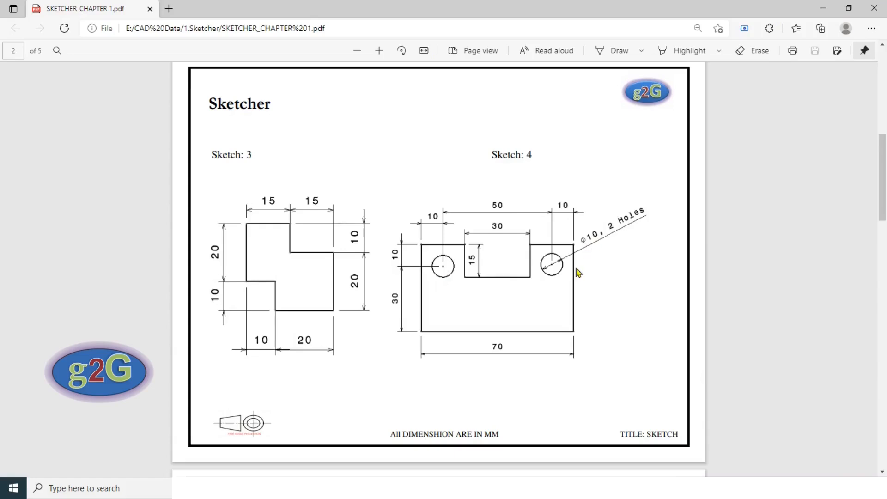
# - Draw two ⌀10 circles, one in each upper shoulder on either side of the notch
pyautogui.hotkey('alt', 'Tab')
pyautogui.click(140, 43)
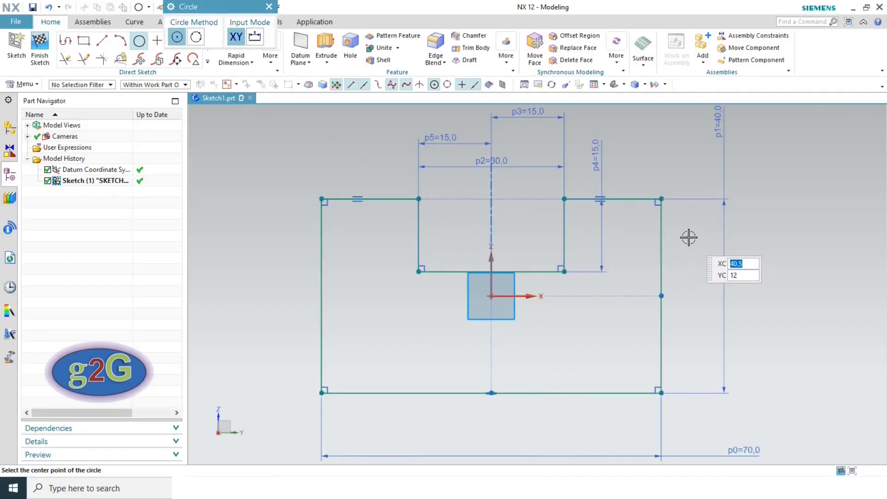
pyautogui.click(615, 238)
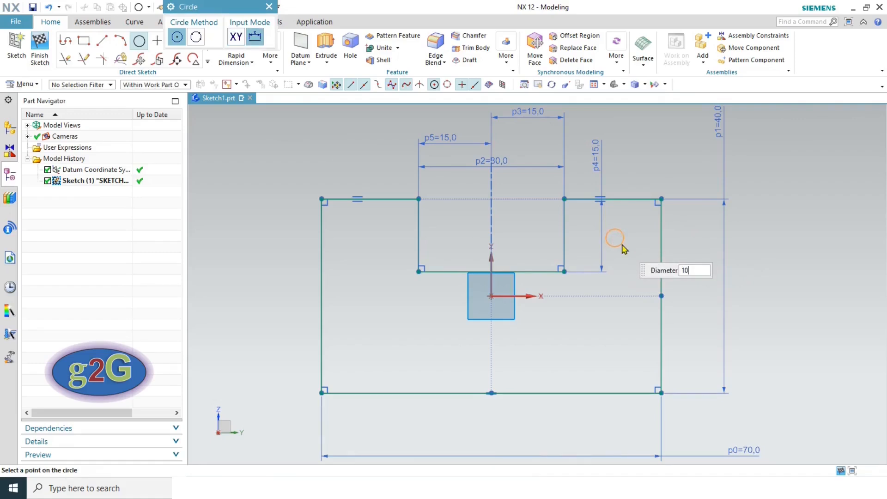
pyautogui.press('Return')
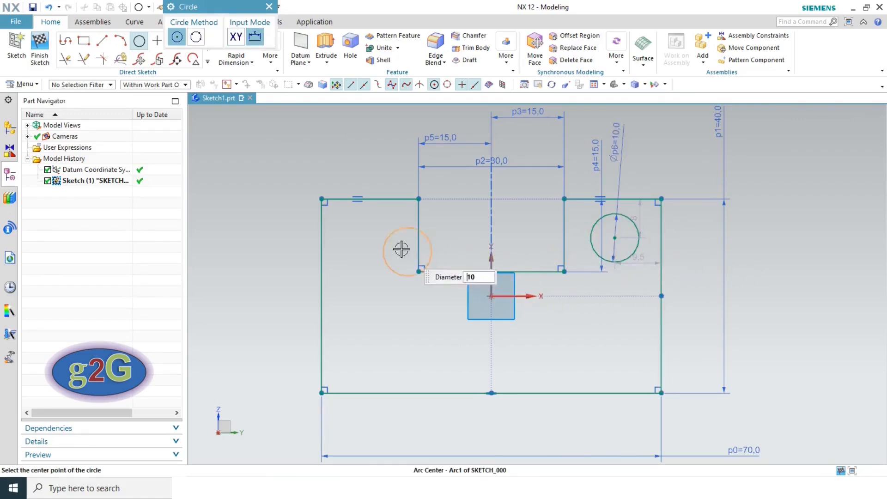
pyautogui.click(363, 237)
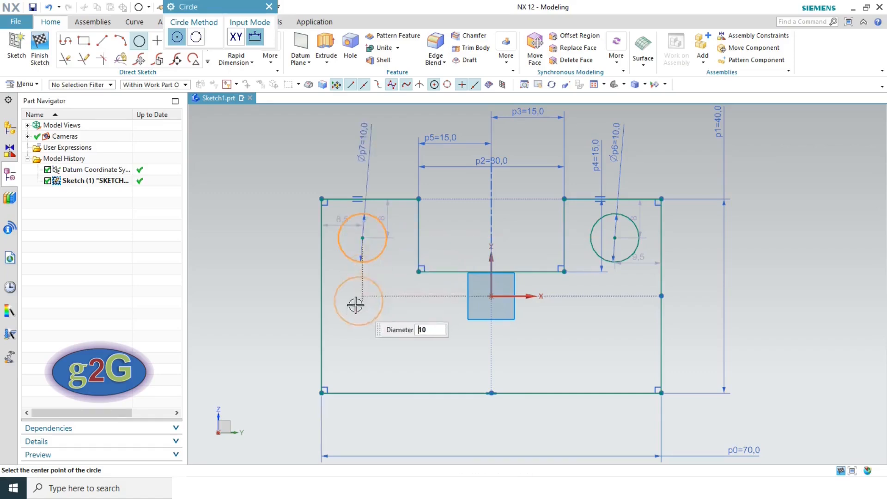
pyautogui.press('Escape')
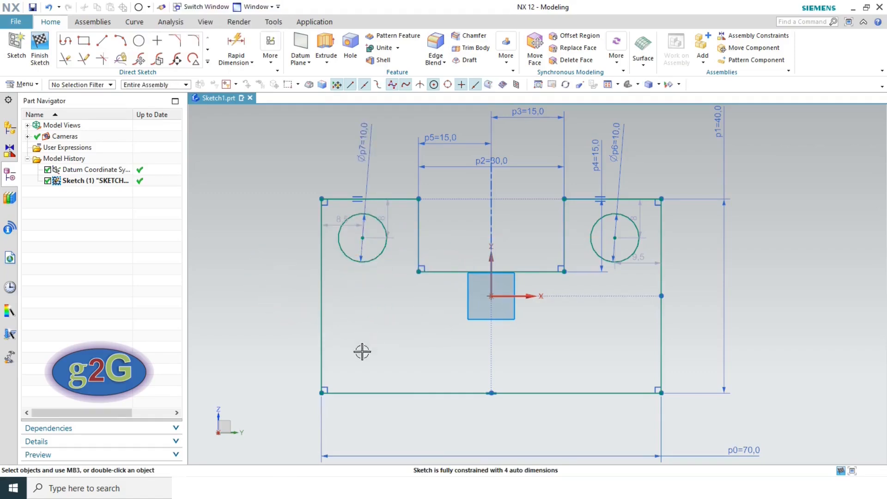
# - Place the left circle 10 mm from the top edge and 10 mm from the left side
pyautogui.click(208, 488)
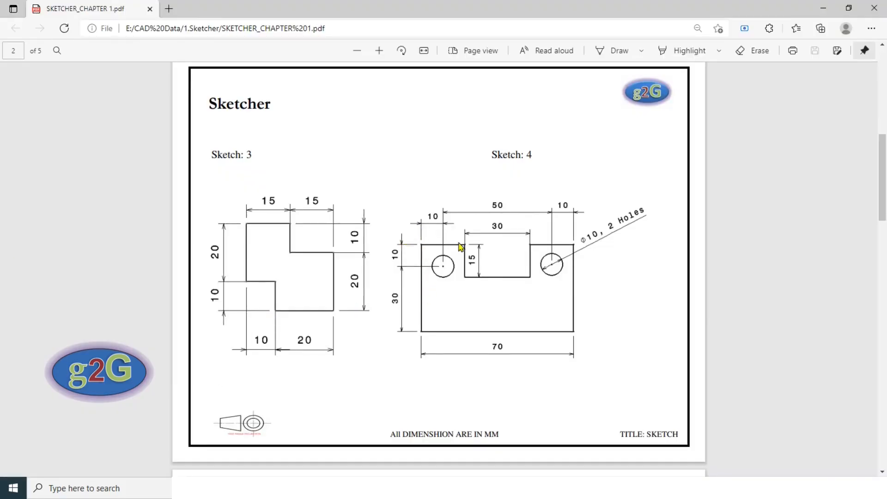
pyautogui.hotkey('alt', 'Tab')
pyautogui.moveTo(390, 219); pyautogui.dragTo(314, 154)
pyautogui.doubleClick(314, 154)
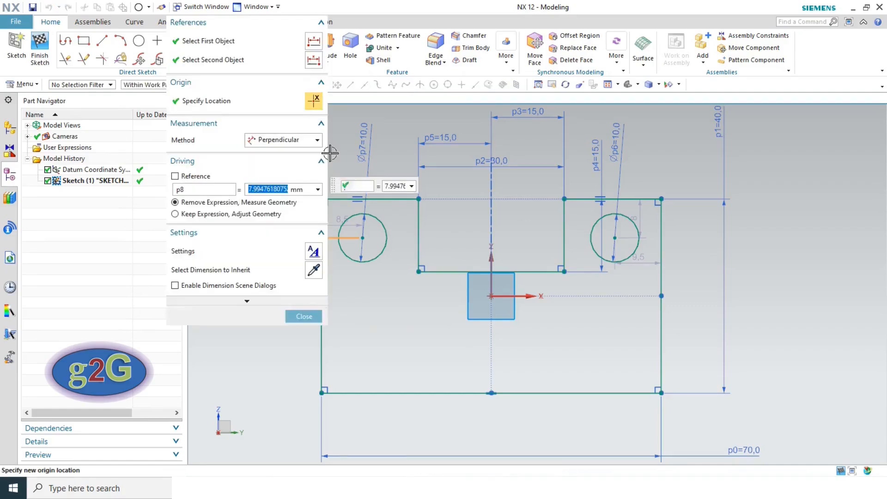
pyautogui.write('10')
pyautogui.press('Return')
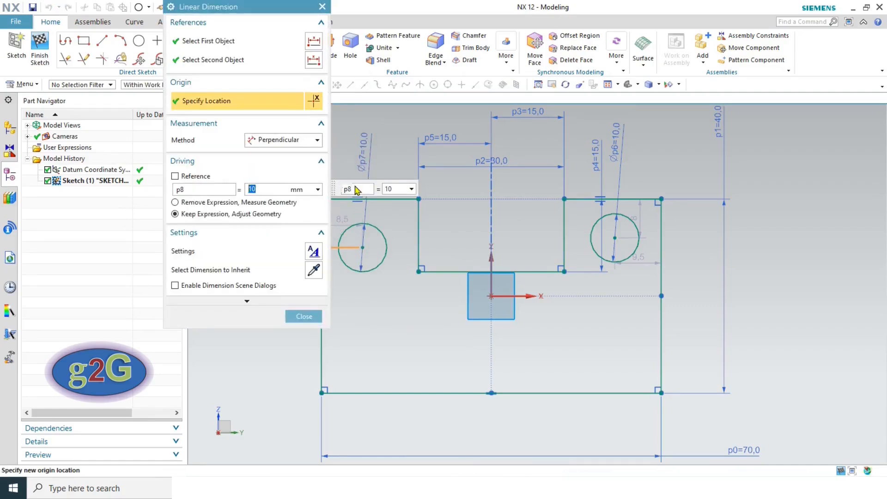
pyautogui.click(304, 316)
pyautogui.moveTo(342, 225); pyautogui.dragTo(282, 275)
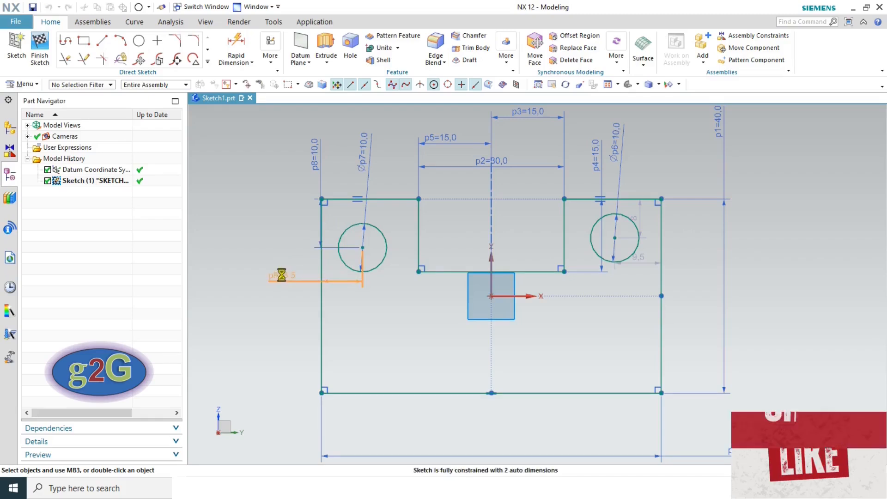
pyautogui.write('10')
pyautogui.press('Return')
pyautogui.click(303, 317)
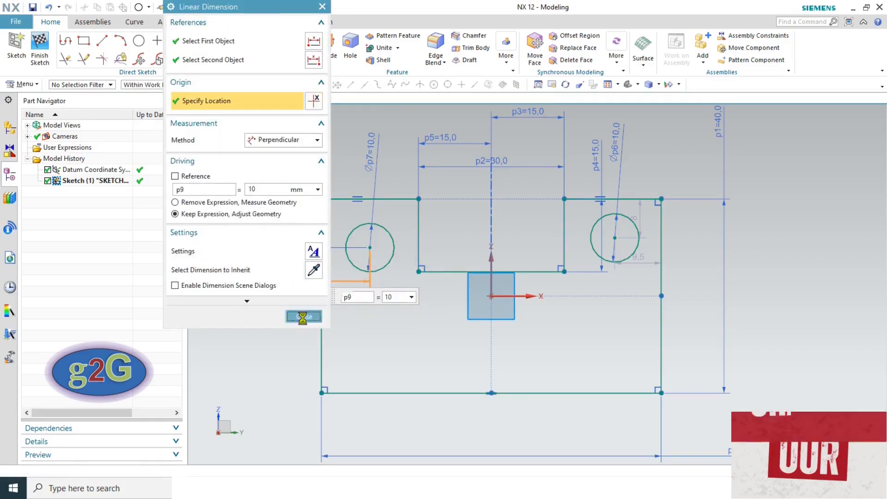
# - Place the right circle 10 mm from the top edge and 10 mm from the right side
pyautogui.doubleClick(640, 216)
pyautogui.write('10')
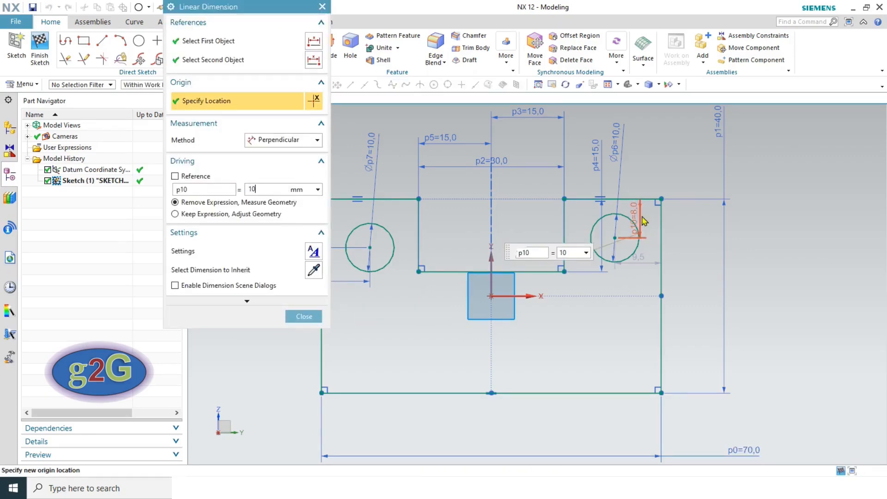
pyautogui.press('Return')
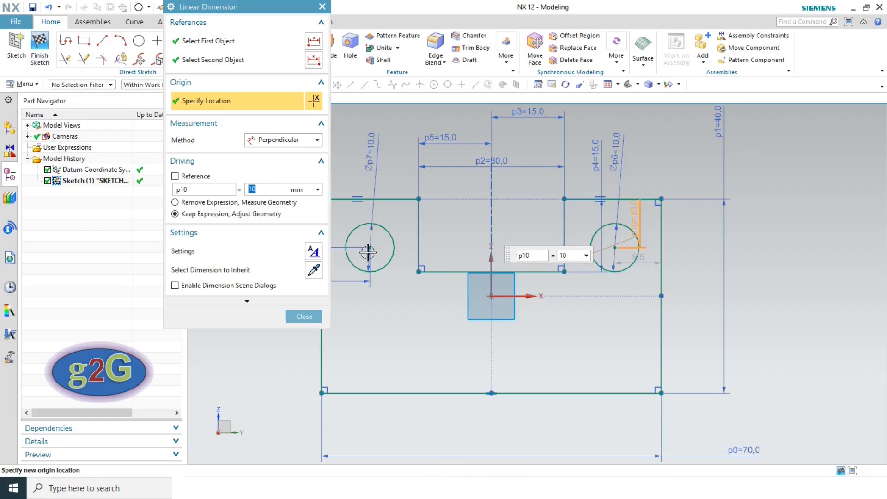
pyautogui.click(304, 317)
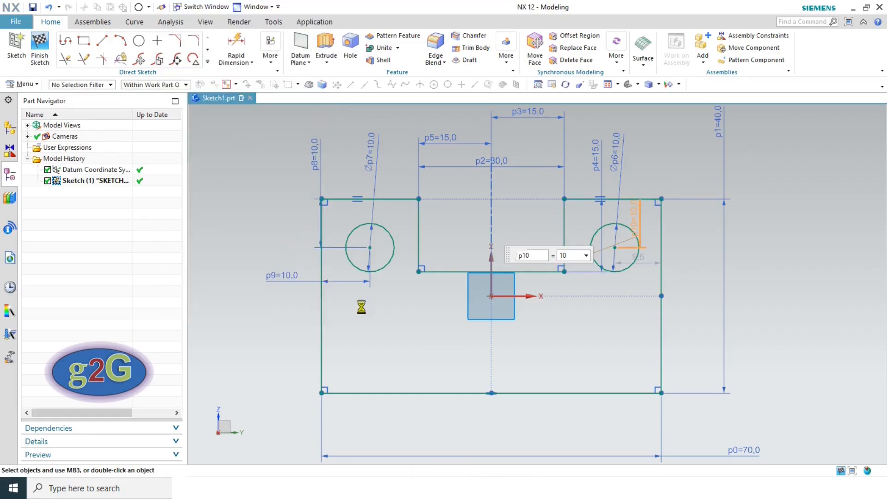
pyautogui.doubleClick(652, 260)
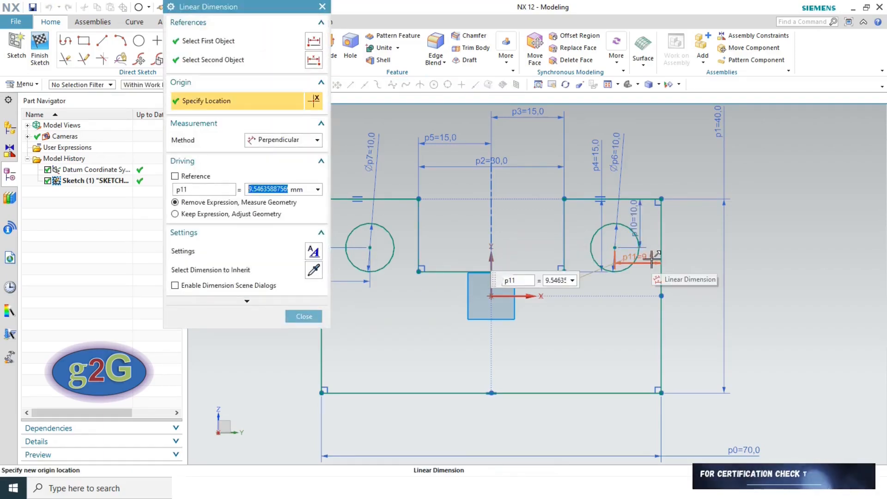
pyautogui.write('10')
pyautogui.press('Return')
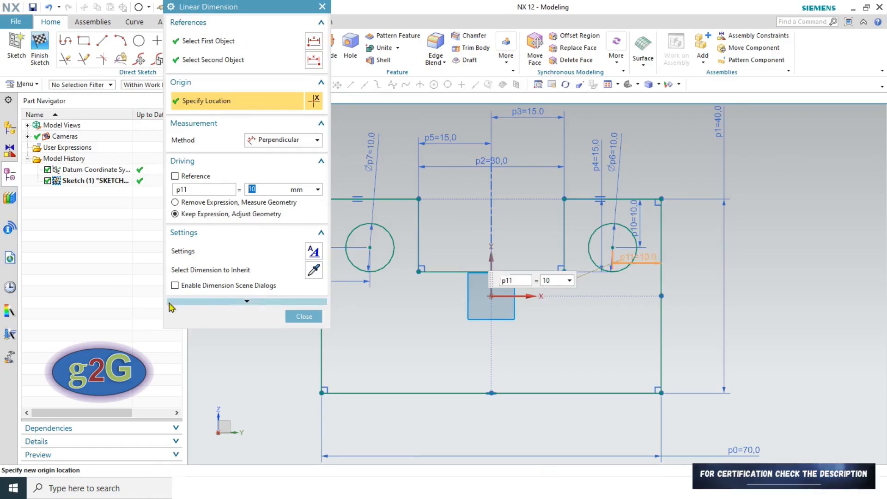
pyautogui.click(303, 317)
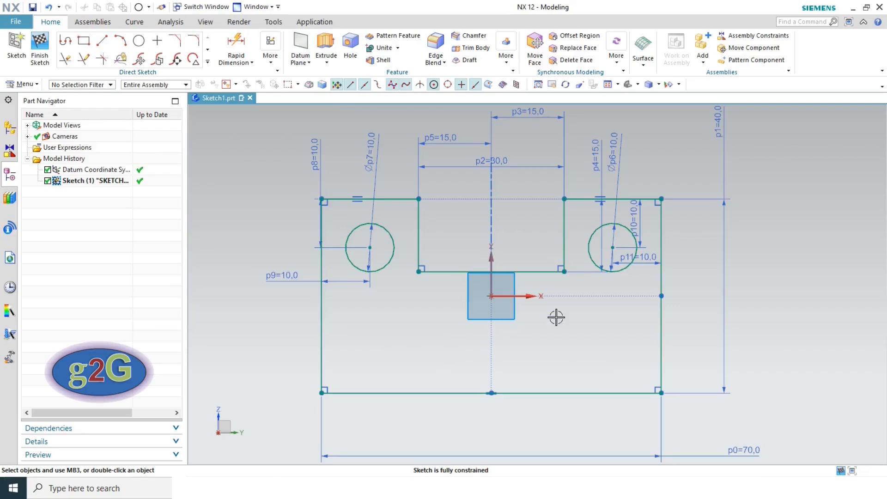
# - Check the reference PDF and drag the 70 overall width dimension closer to the sketch
pyautogui.hotkey('alt', 'Tab')
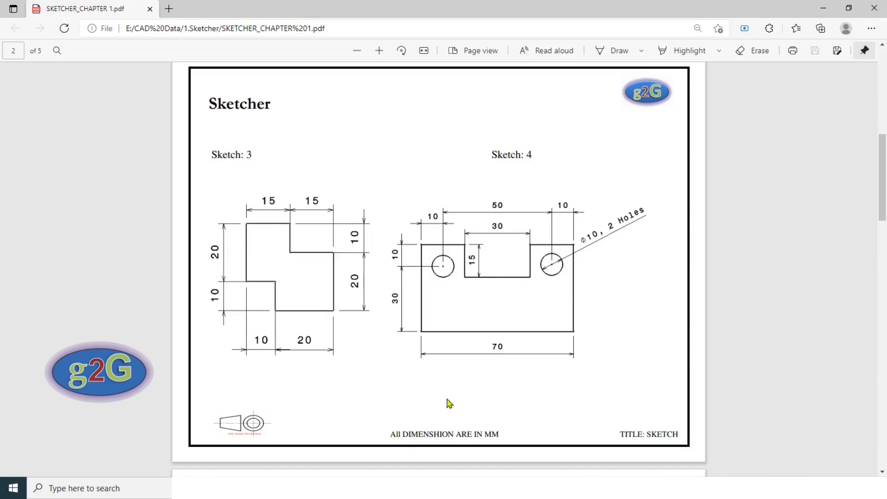
pyautogui.hotkey('alt', 'Tab')
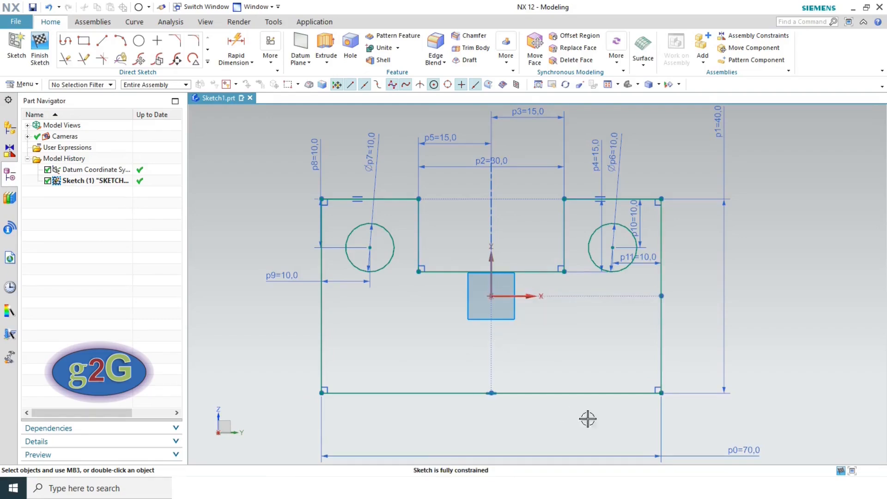
pyautogui.moveTo(735, 449); pyautogui.dragTo(491, 416)
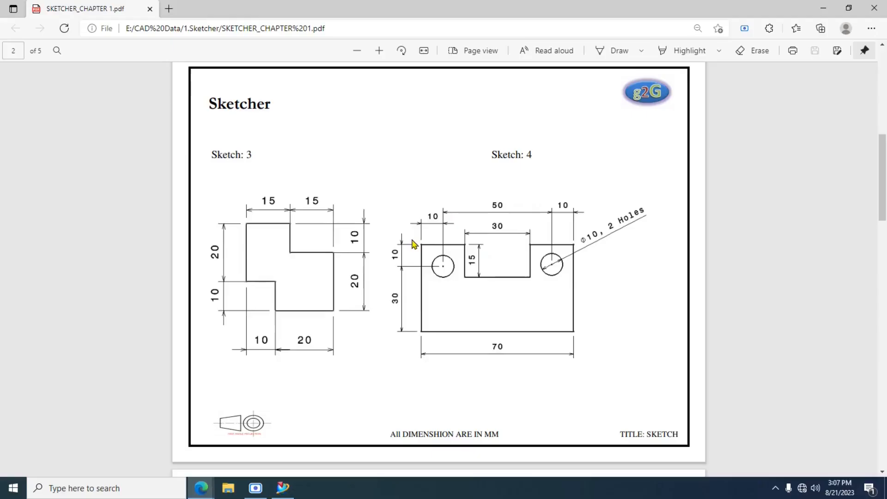
# - Scroll the PDF to page 3 showing Sketch 5 and Sketch 6, then return to NX
pyautogui.scroll(-9, 411, 245)
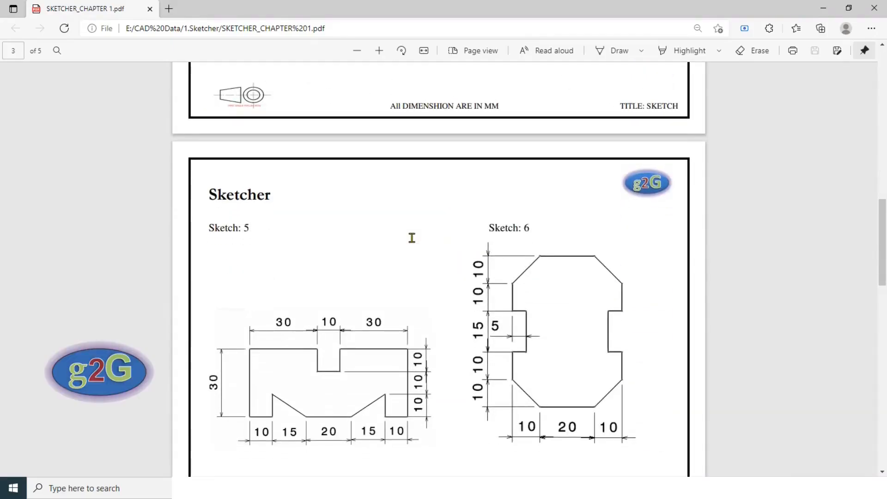
pyautogui.scroll(-3, 412, 236)
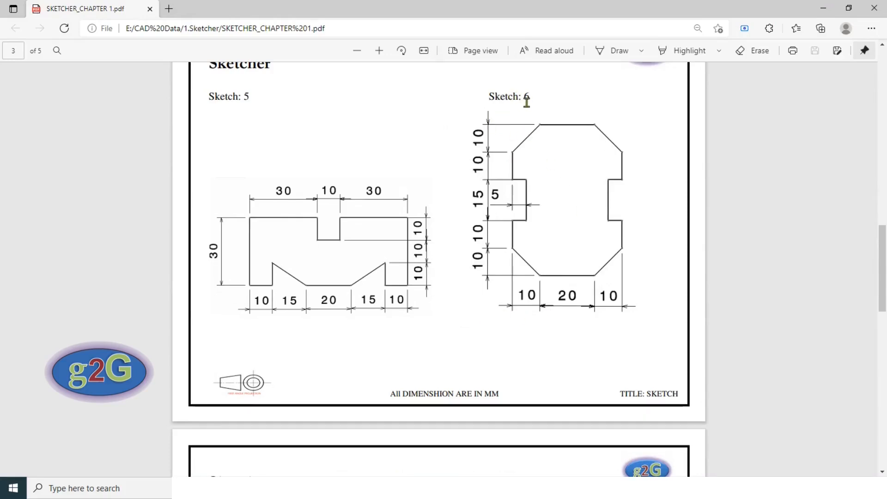
pyautogui.hotkey('alt', 'Tab')
pyautogui.scroll(-3, 530, 256)
pyautogui.scroll(2, 606, 196)
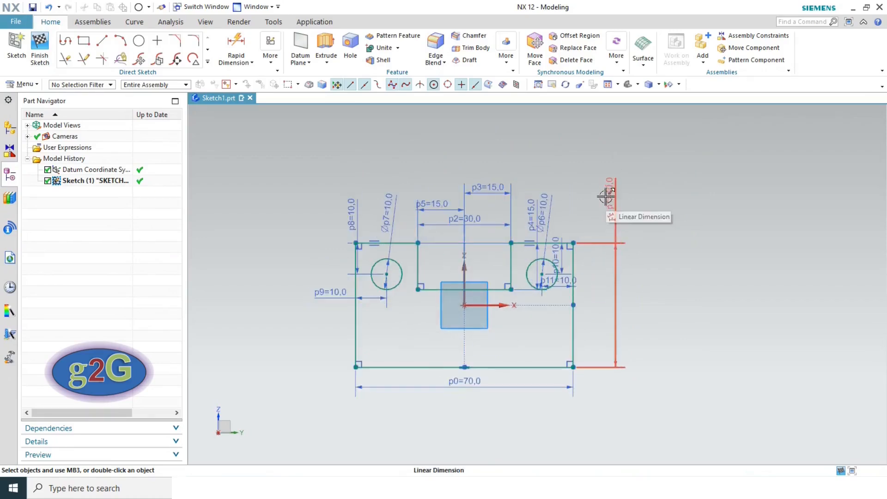
# - Finish the sketch and save Sketch1.prt
pyautogui.click(33, 7)
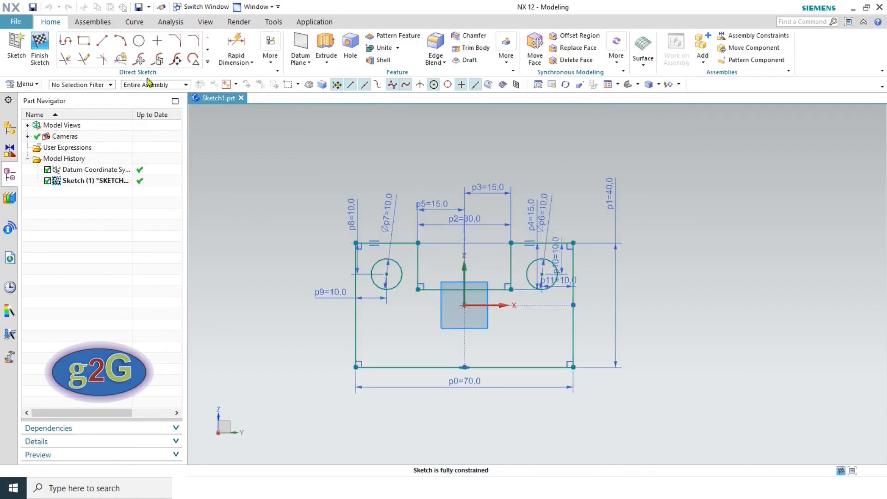
pyautogui.click(39, 48)
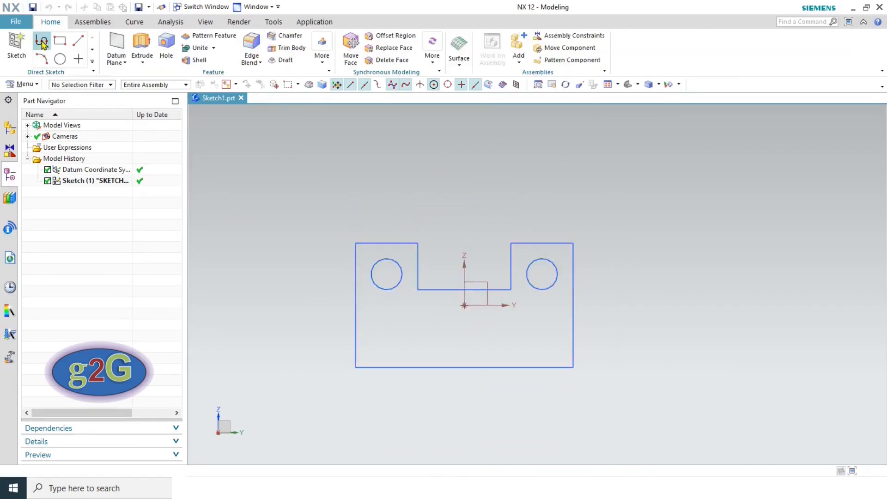
pyautogui.click(32, 7)
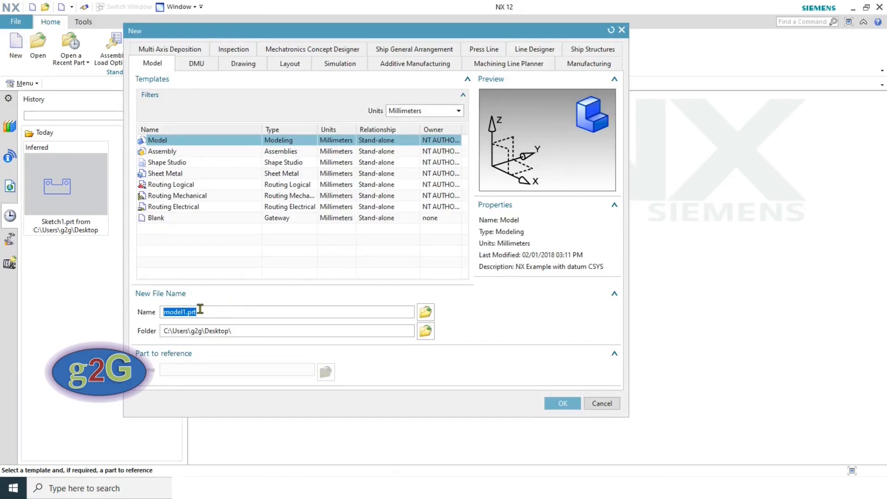
# - Create the model part Sketch2 and start a sketch on its default datum plane
pyautogui.write('Sk')
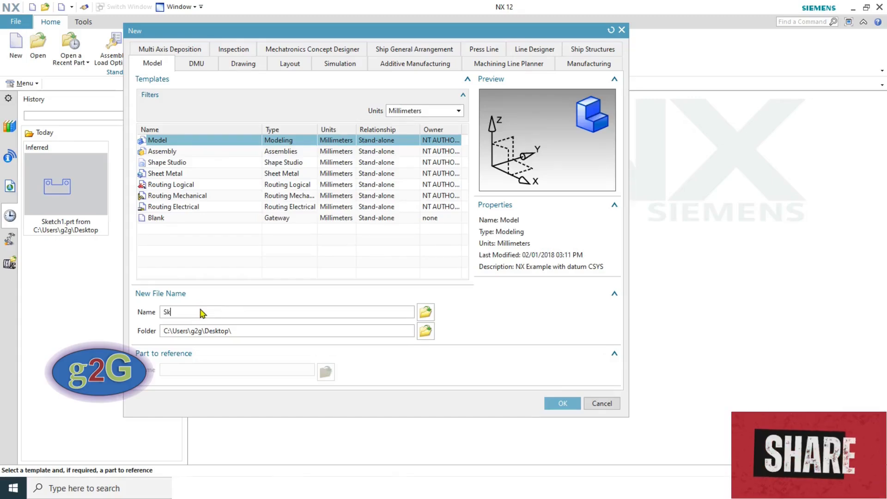
pyautogui.write('etch2')
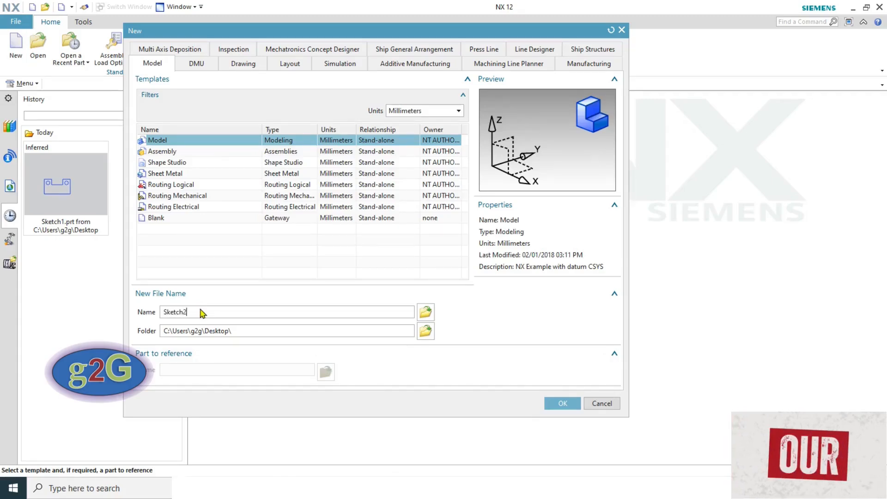
pyautogui.press('Return')
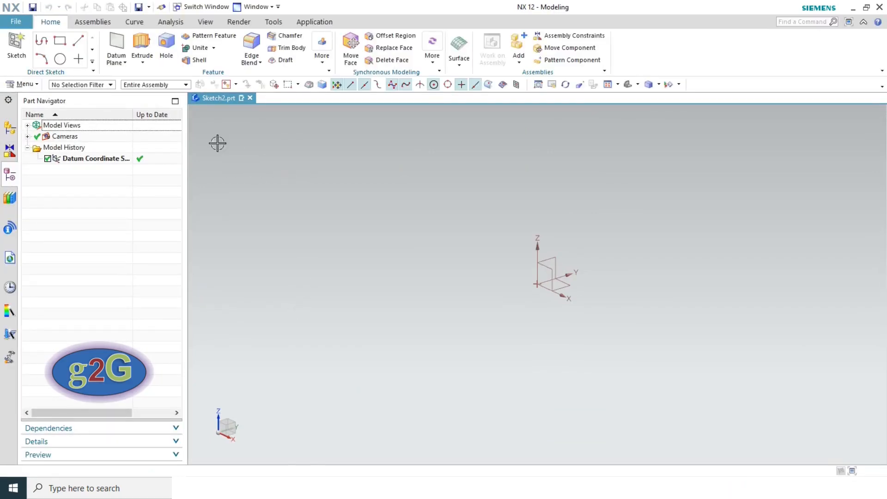
pyautogui.click(16, 46)
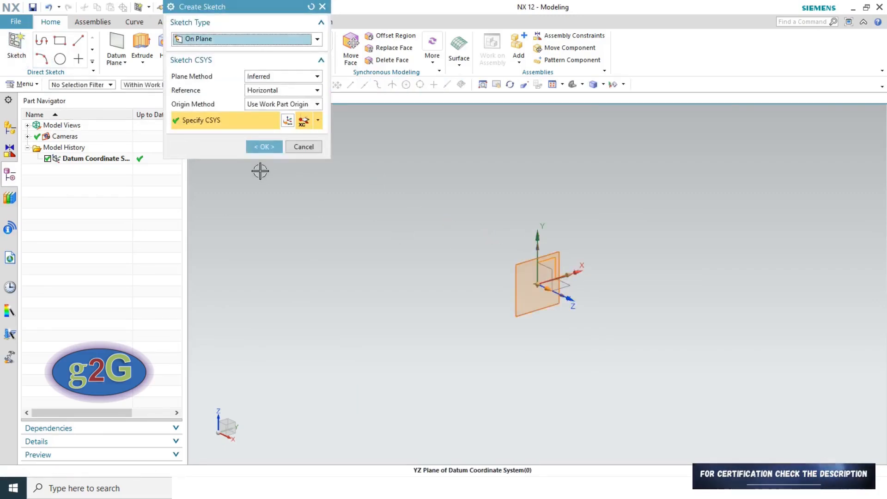
pyautogui.click(263, 147)
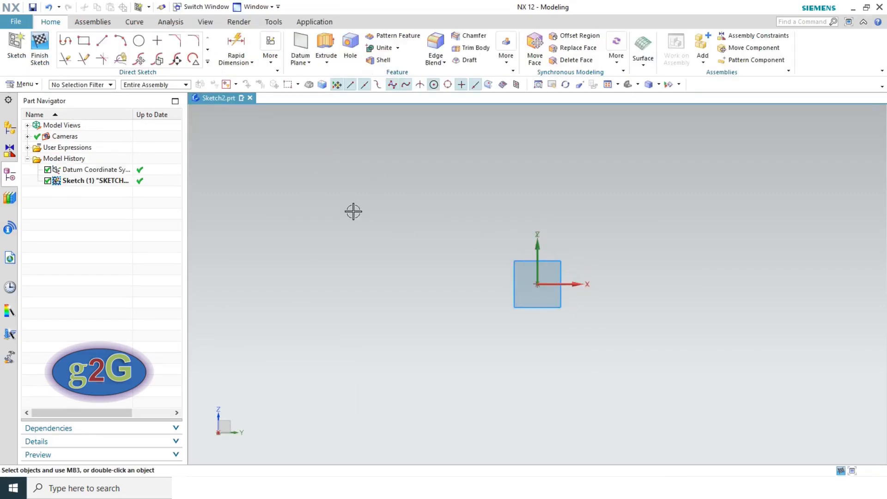
pyautogui.hotkey('alt', 'Tab')
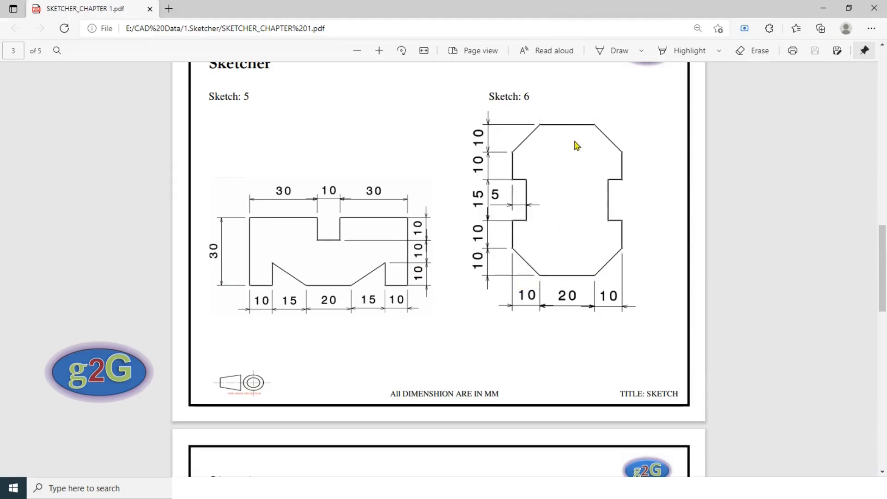
pyautogui.hotkey('alt', 'Tab')
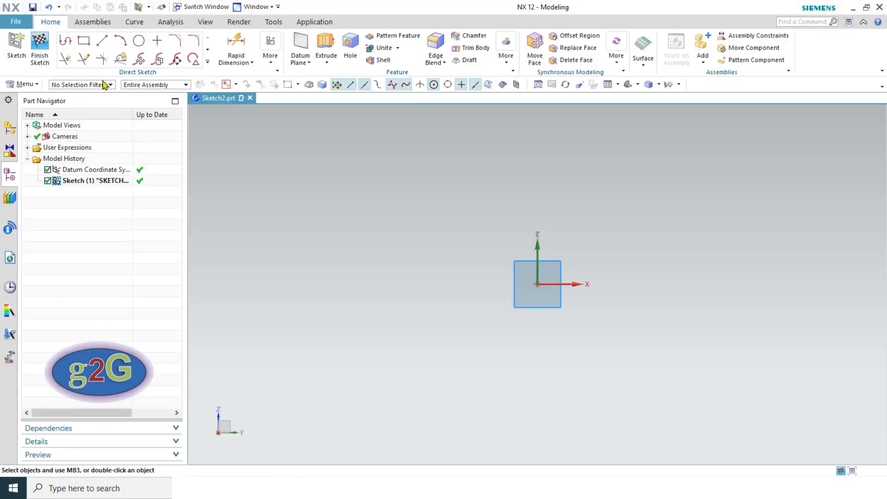
# - Draw a From Center rectangle at the sketch origin, about 90 wide by 161.3 tall
pyautogui.click(84, 40)
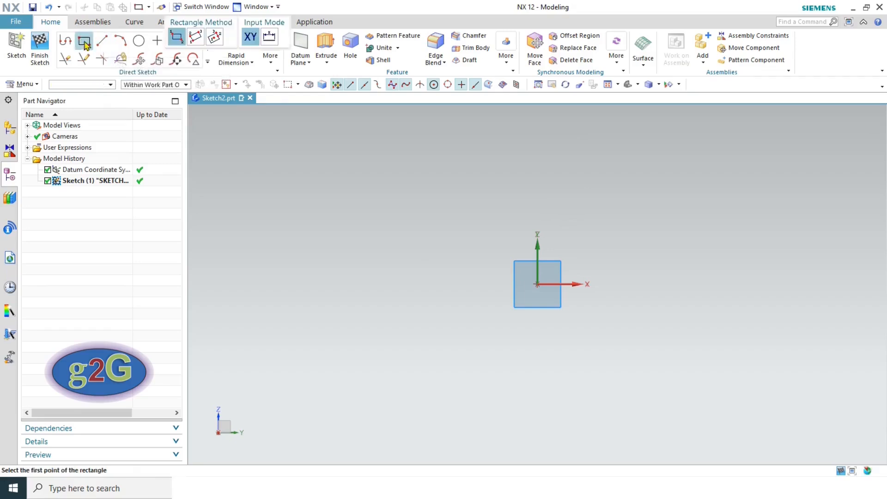
pyautogui.click(215, 37)
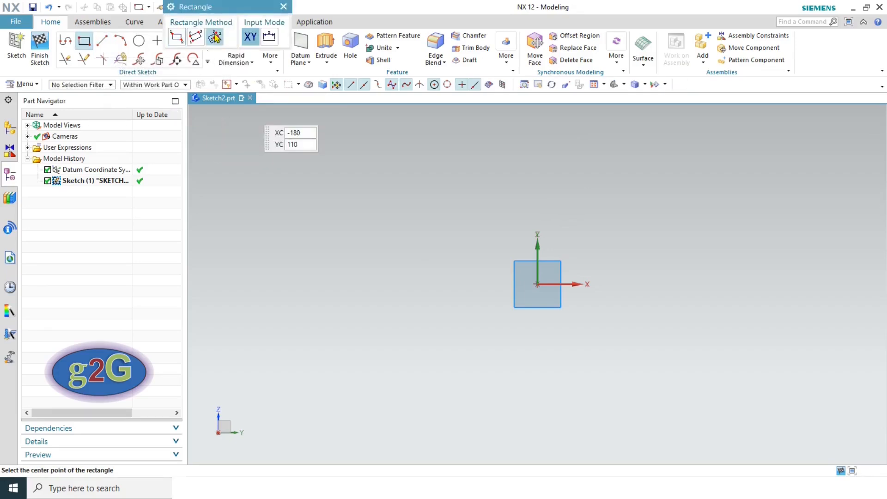
pyautogui.click(538, 284)
pyautogui.click(591, 291)
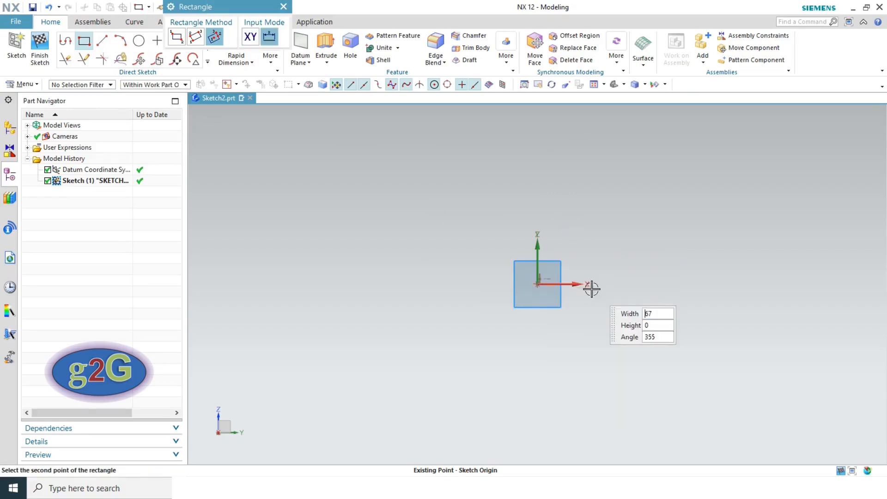
pyautogui.click(611, 283)
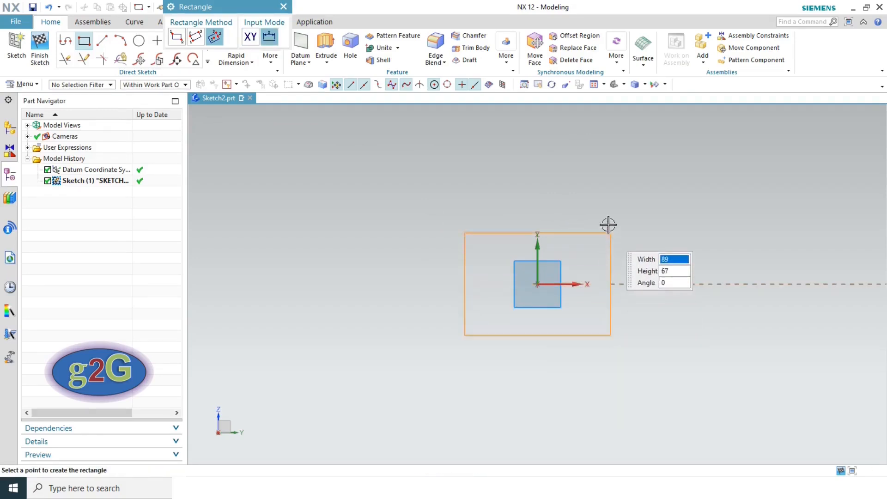
pyautogui.click(598, 153)
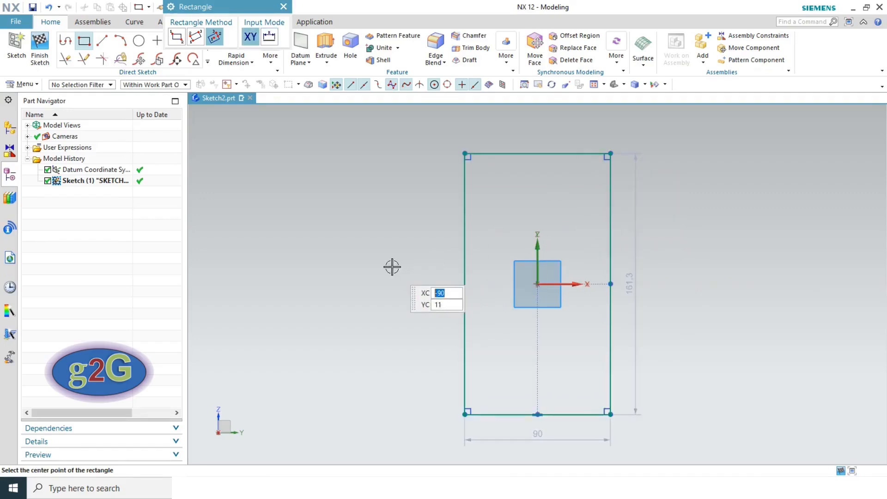
pyautogui.press('Escape')
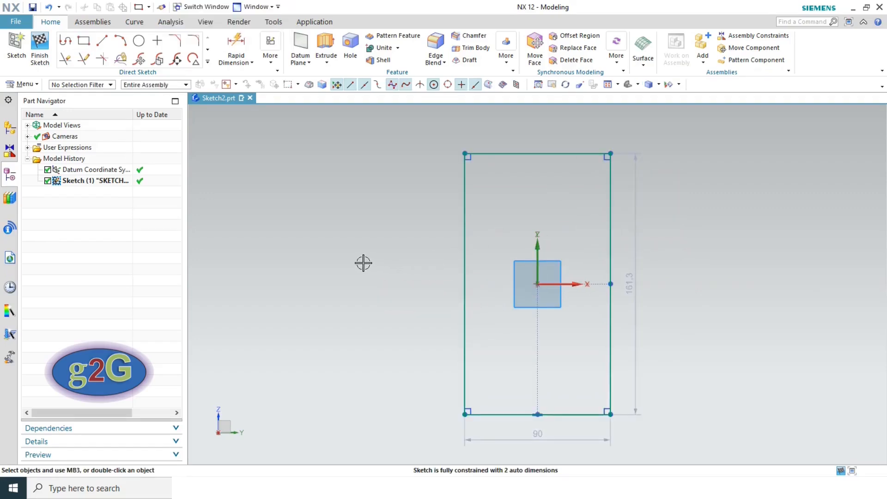
# - Compare with the reference drawing and edit the rectangle's bottom width dimension to 40
pyautogui.hotkey('alt', 'Tab')
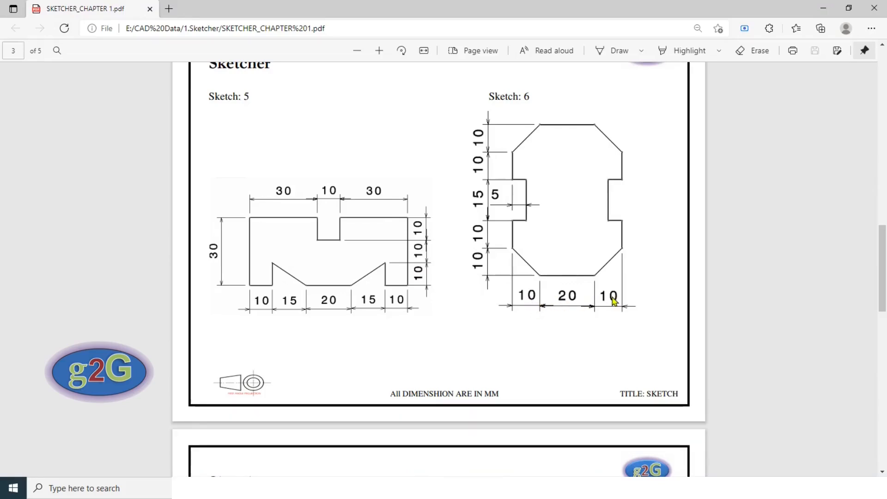
pyautogui.hotkey('alt', 'Tab')
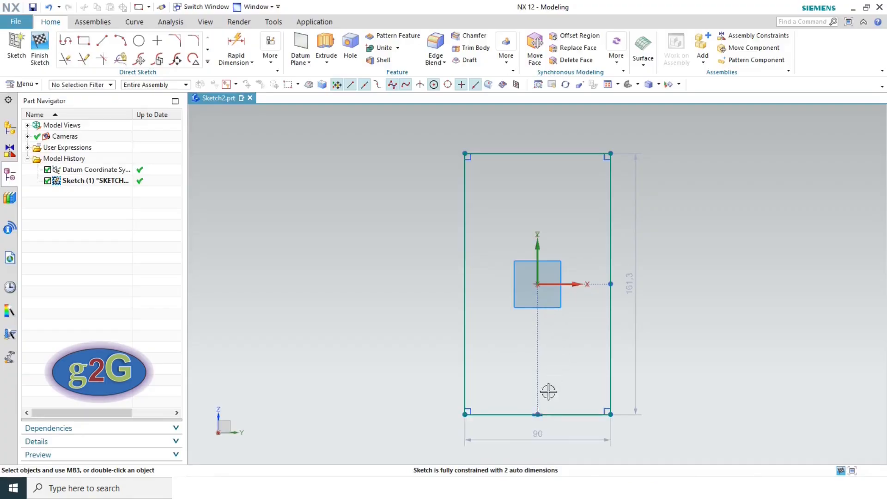
pyautogui.doubleClick(537, 435)
# - Set the rectangle's width dimension to 40, checking it against the reference drawing
pyautogui.write('1')
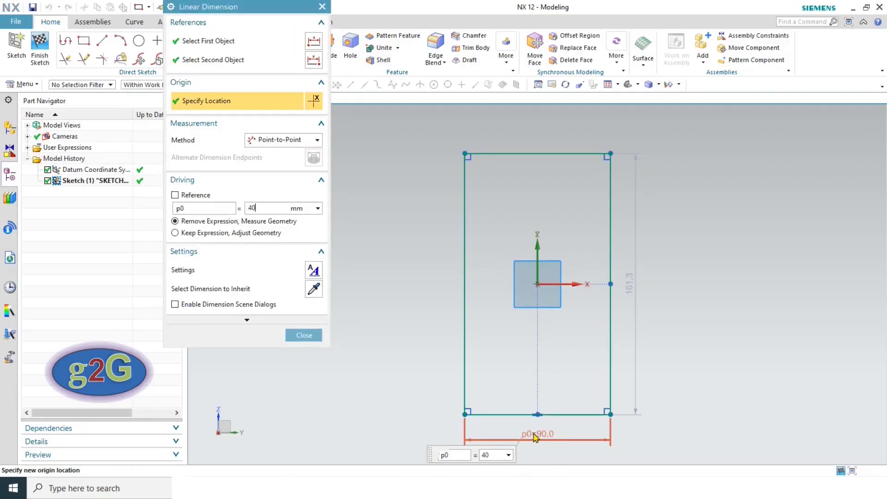
pyautogui.press('Return')
pyautogui.hotkey('alt', 'Tab')
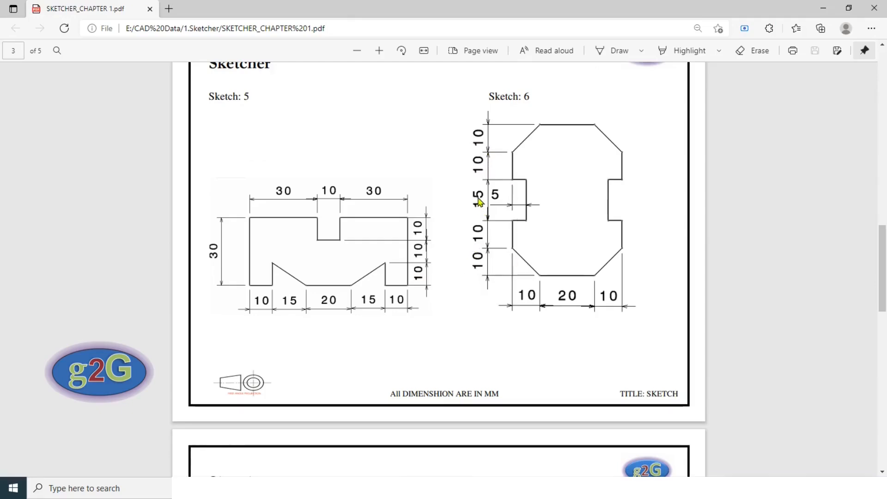
pyautogui.hotkey('alt', 'Tab')
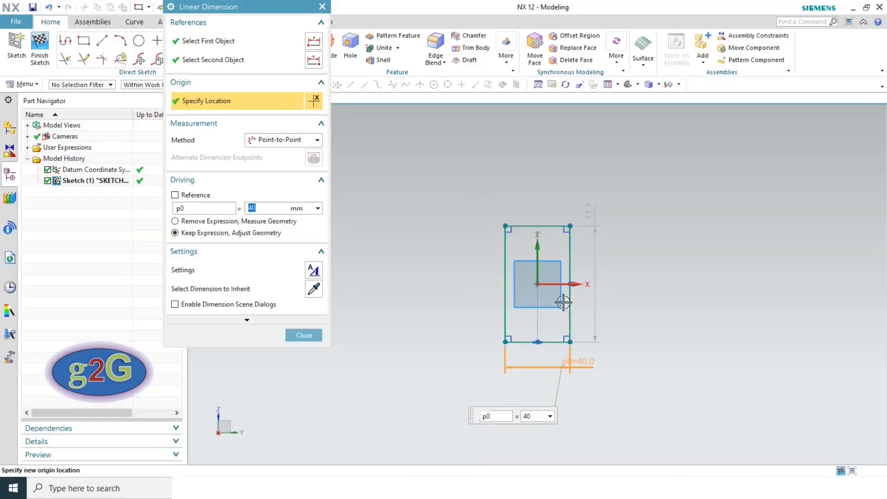
pyautogui.click(309, 336)
# - Set the rectangle's height dimension to 55 and fit the sketch in view
pyautogui.doubleClick(592, 206)
pyautogui.write('55')
pyautogui.press('Return')
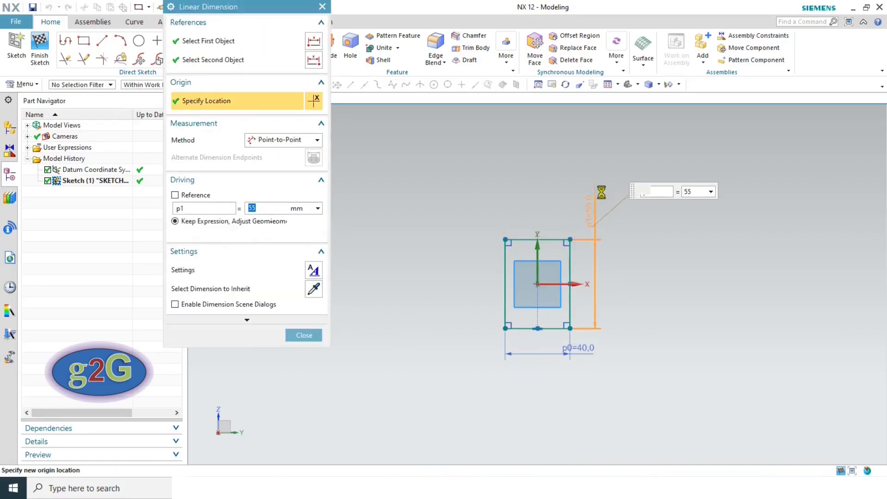
pyautogui.click(305, 335)
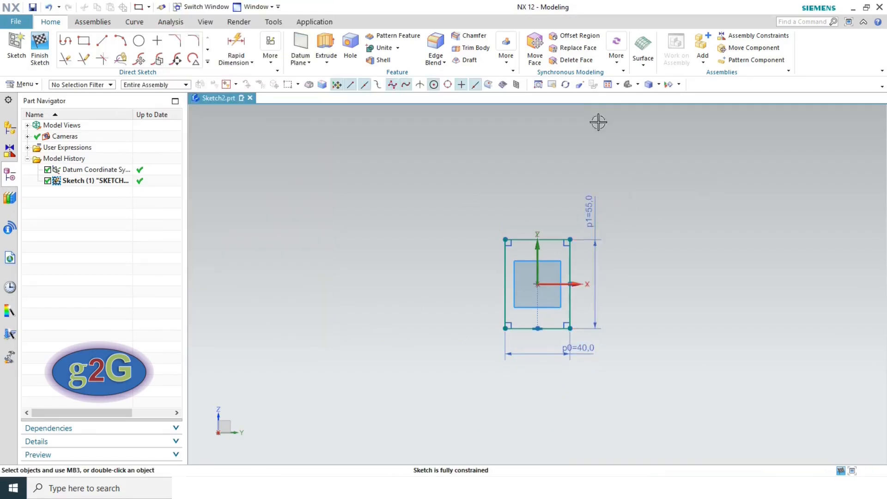
pyautogui.click(608, 85)
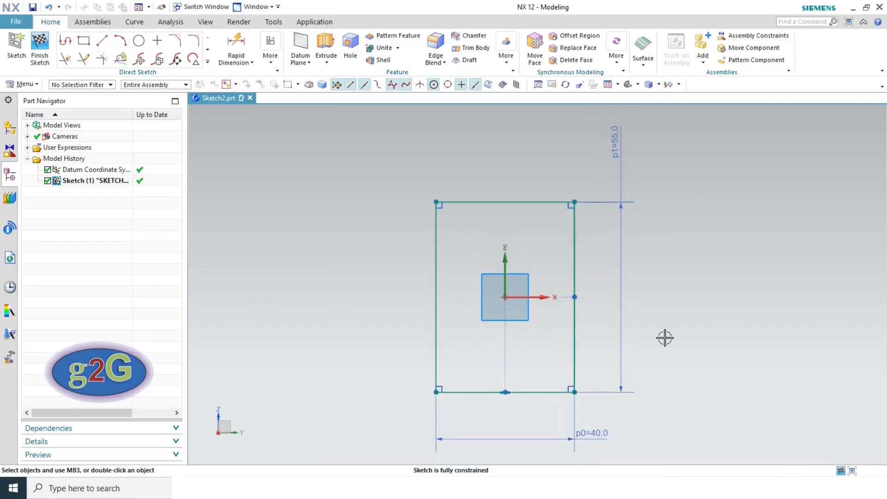
pyautogui.hotkey('alt', 'Tab')
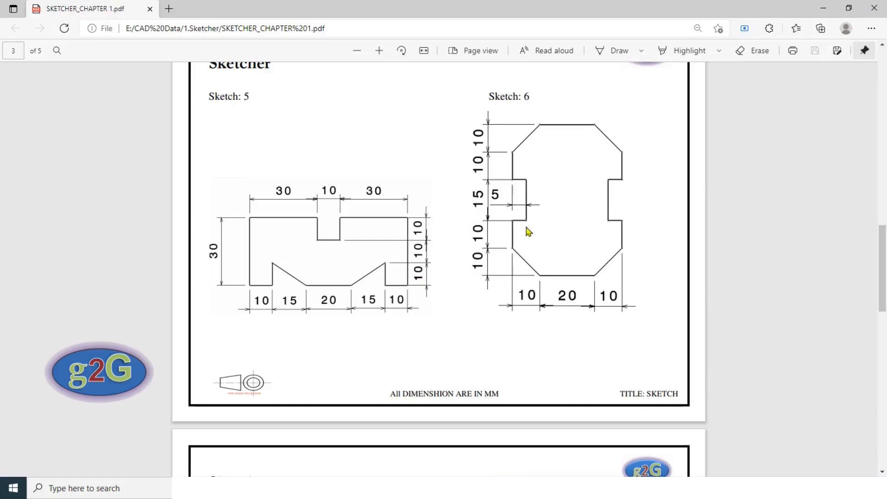
# - Draw a notch rectangle centred on the left edge's midpoint
pyautogui.hotkey('alt', 'Tab')
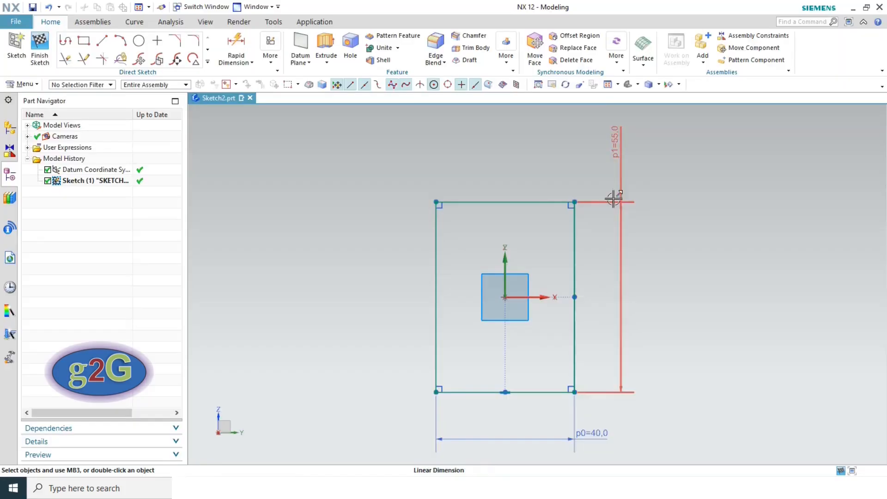
pyautogui.click(84, 41)
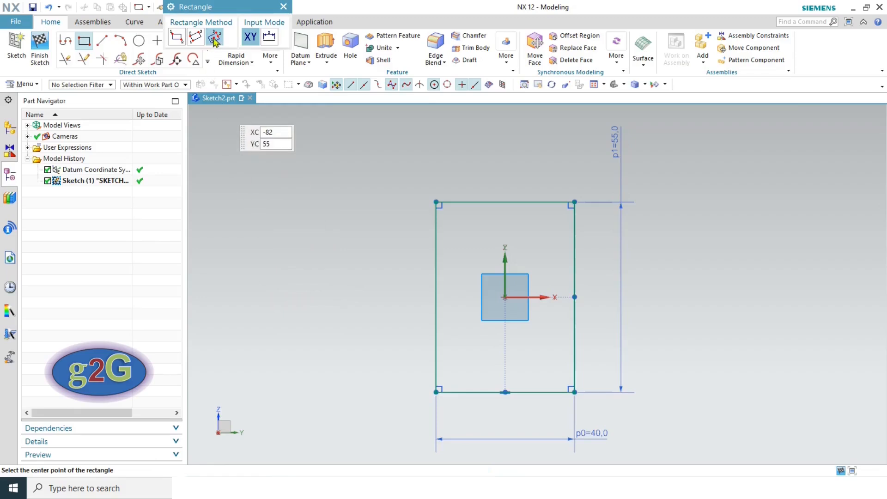
pyautogui.click(436, 297)
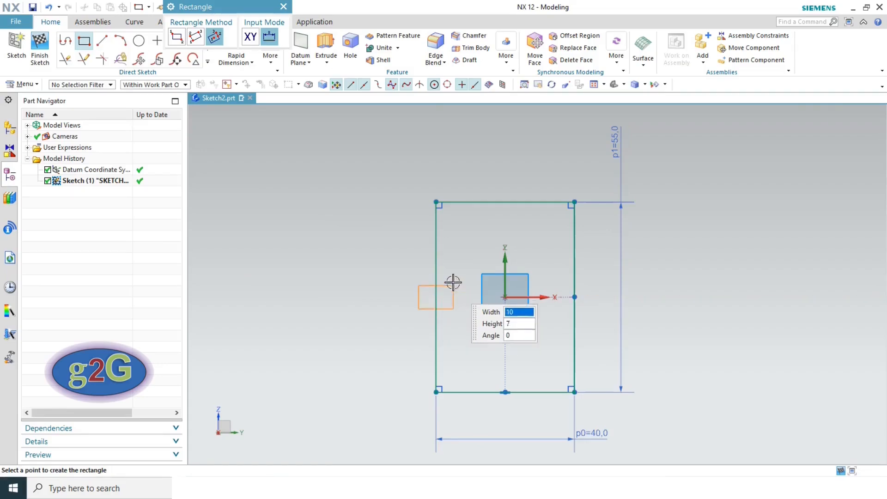
pyautogui.click(451, 262)
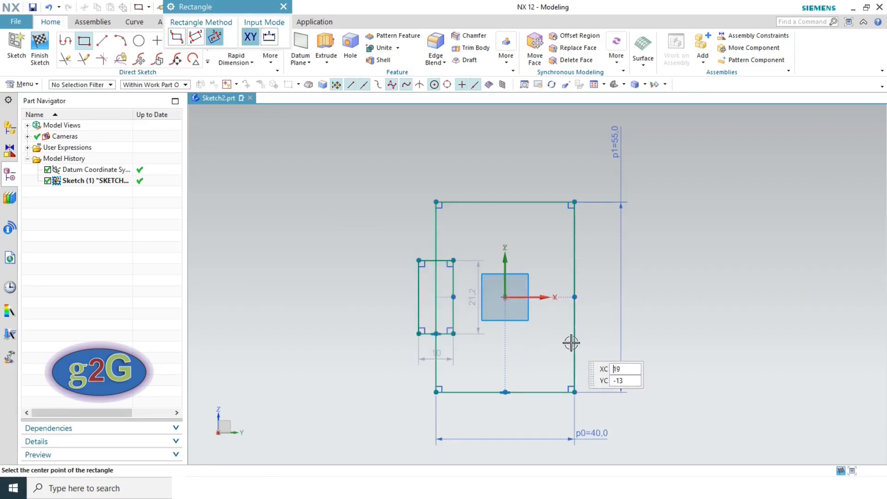
pyautogui.press('Escape')
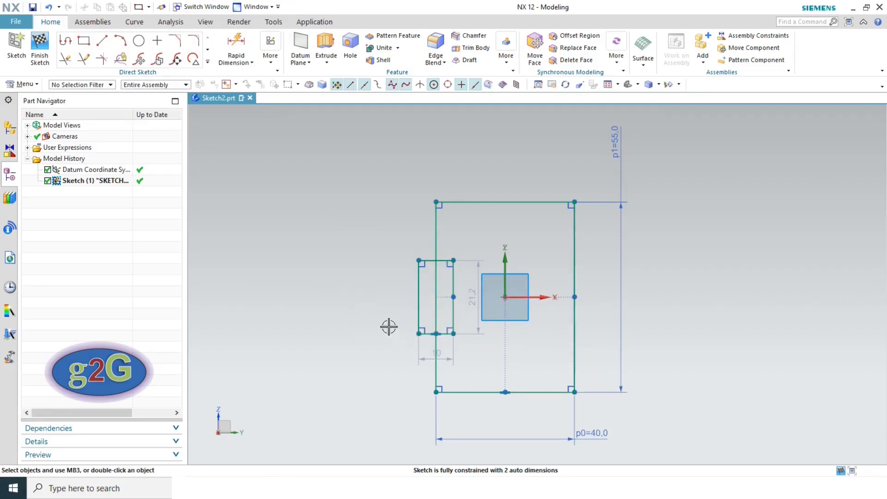
pyautogui.scroll(2, 389, 327)
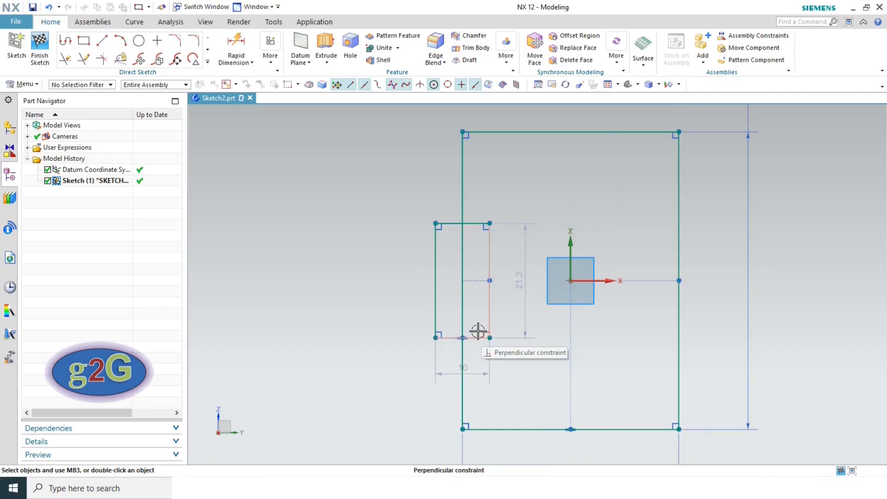
# - Trim the notch's outer edge, stubs and the left edge between the notch lines, then delete the stray Point on Curve constraint
pyautogui.press('t')
pyautogui.click(435, 293)
pyautogui.click(449, 224)
pyautogui.click(445, 339)
pyautogui.click(462, 301)
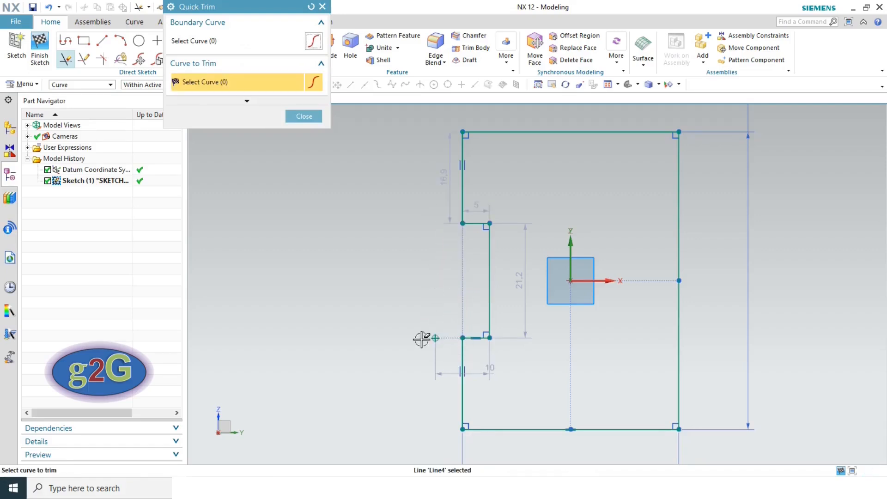
pyautogui.press('Escape')
pyautogui.click(444, 338)
pyautogui.press('Delete')
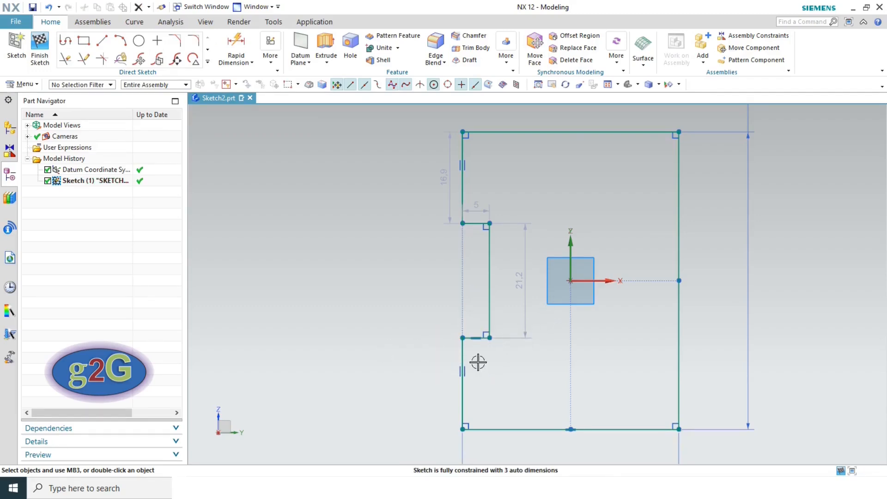
pyautogui.hotkey('alt', 'Tab')
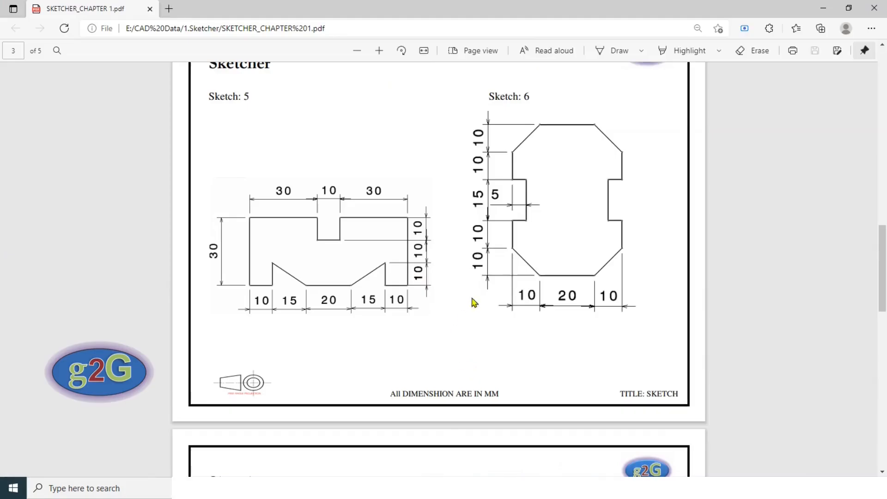
# - Keep the notch width at 5 and change the notch height to 15
pyautogui.hotkey('alt', 'Tab')
pyautogui.doubleClick(476, 205)
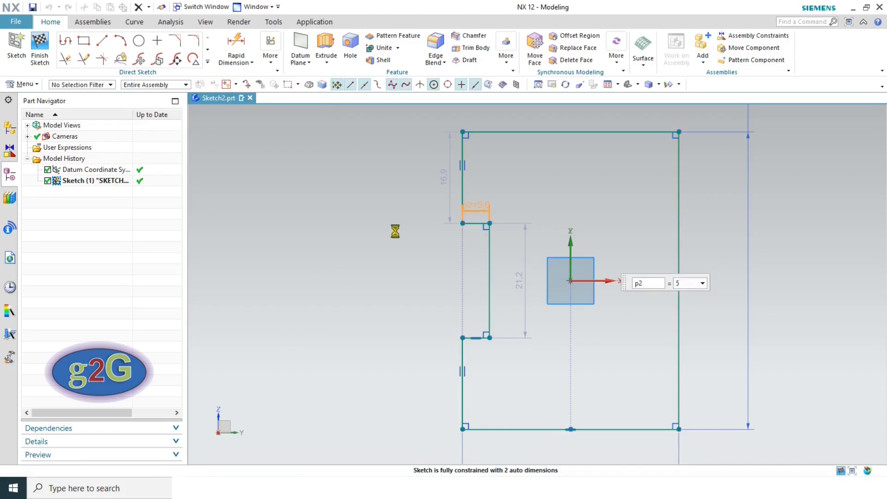
pyautogui.click(303, 335)
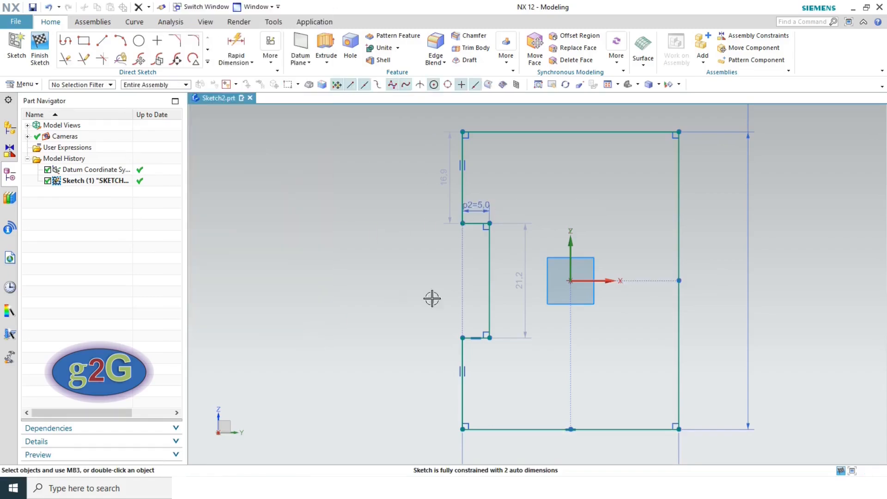
pyautogui.click(518, 278)
pyautogui.doubleClick(520, 278)
pyautogui.write('1')
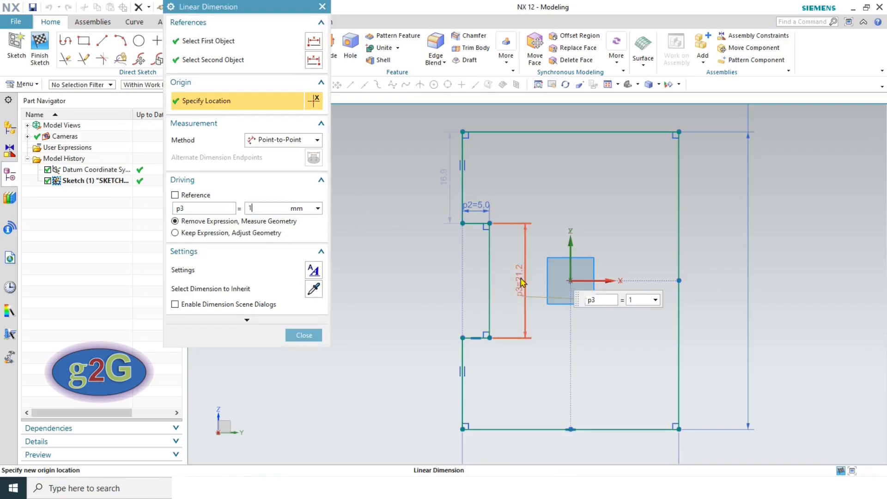
pyautogui.write('5')
pyautogui.press('Return')
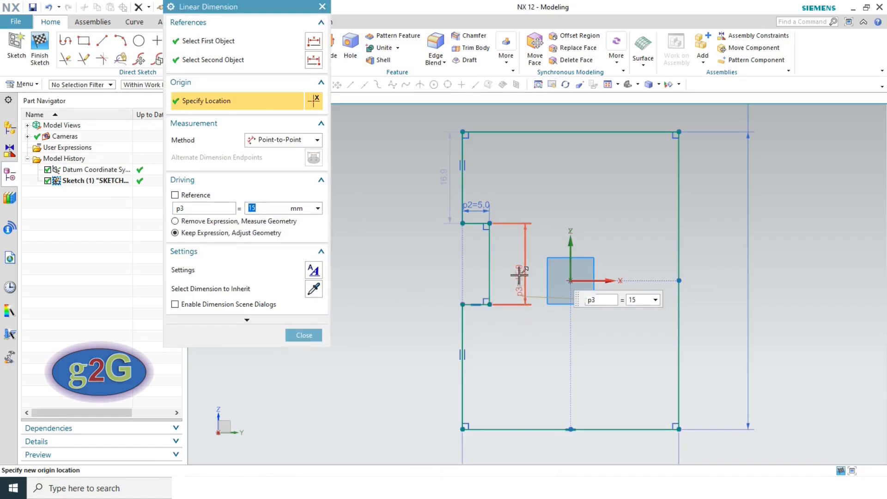
pyautogui.click(304, 335)
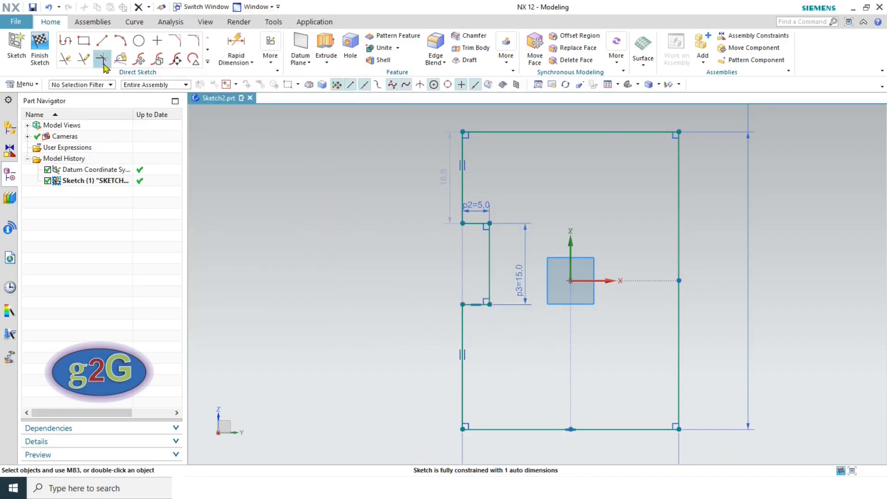
# - Dimension the notch's bottom line 7.5 from the horizontal axis
pyautogui.click(235, 47)
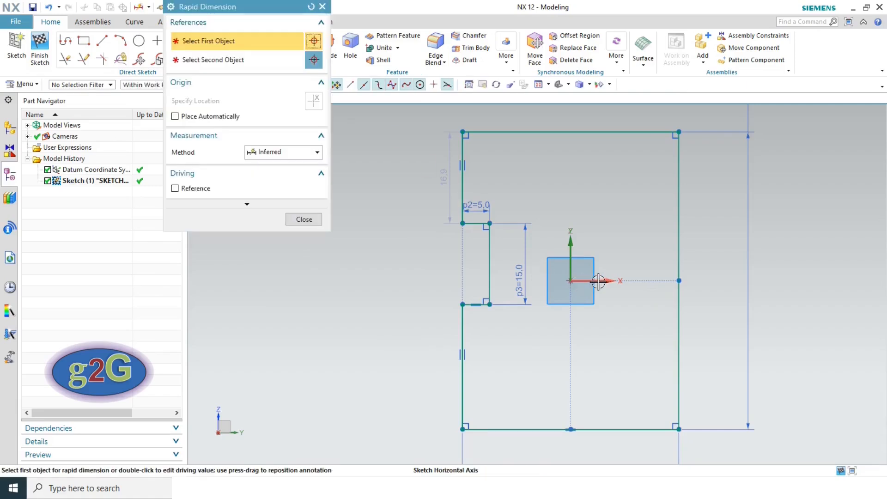
pyautogui.click(599, 281)
pyautogui.click(463, 305)
pyautogui.click(386, 278)
pyautogui.write('7.5')
pyautogui.press('Return')
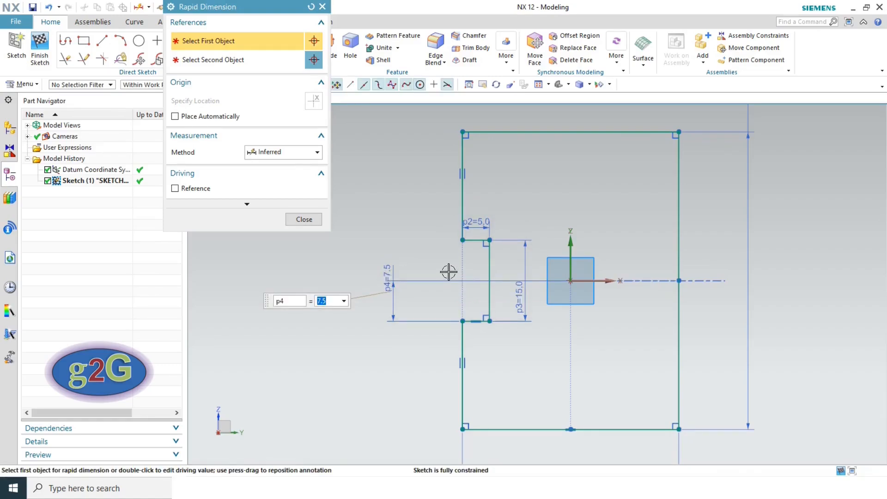
pyautogui.click(305, 220)
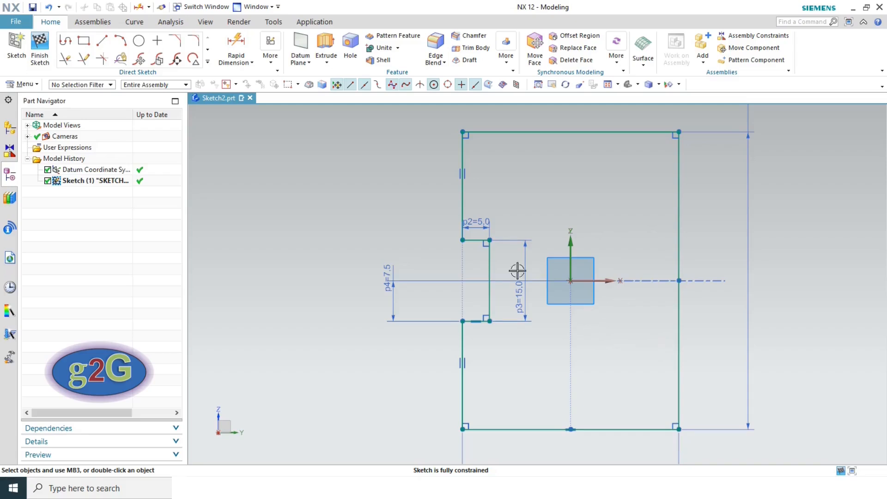
# - In Mirror Curve, use the Single Curve rule to select the notch's top, inner and bottom lines
pyautogui.scroll(1, 499, 241)
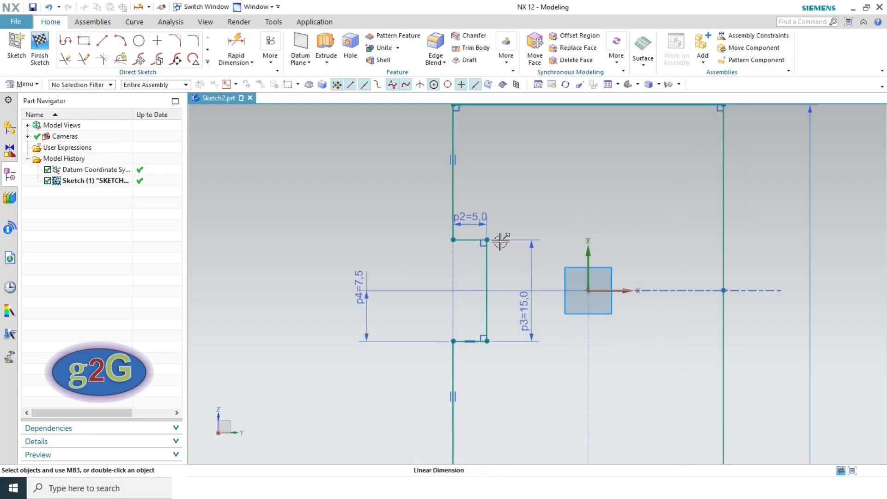
pyautogui.click(209, 63)
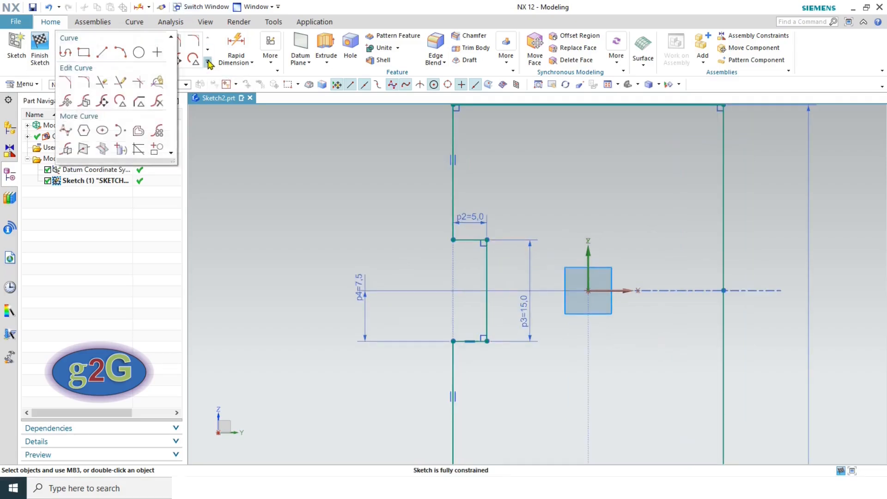
pyautogui.click(67, 149)
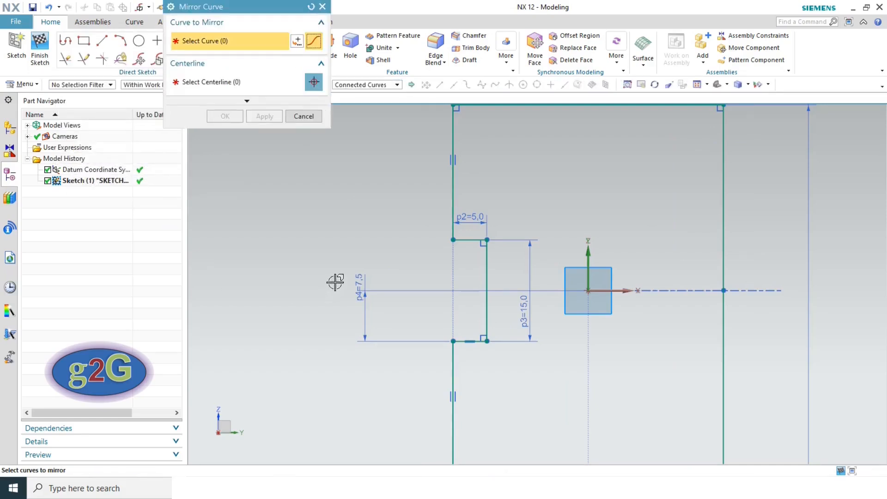
pyautogui.scroll(3, 480, 259)
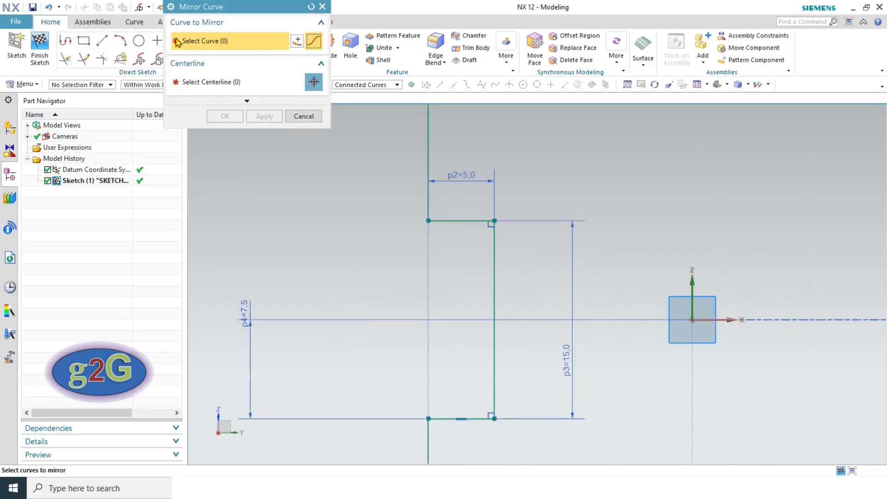
pyautogui.click(478, 220)
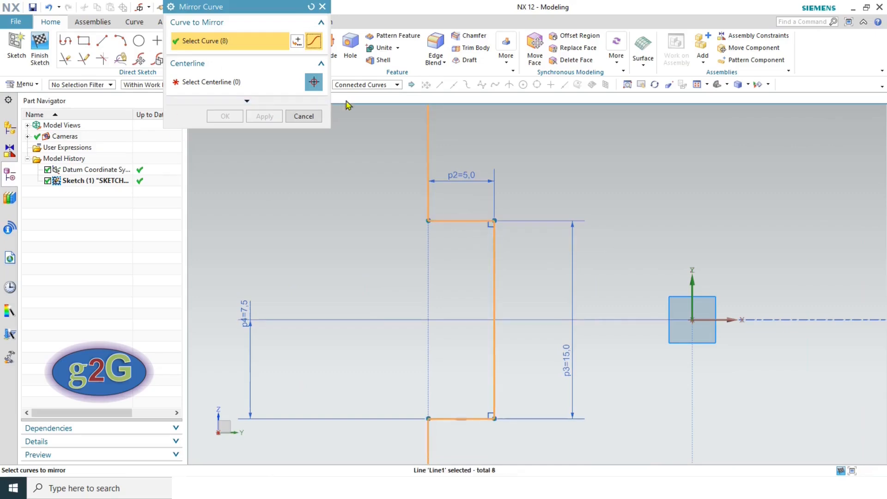
pyautogui.click(312, 8)
pyautogui.click(364, 85)
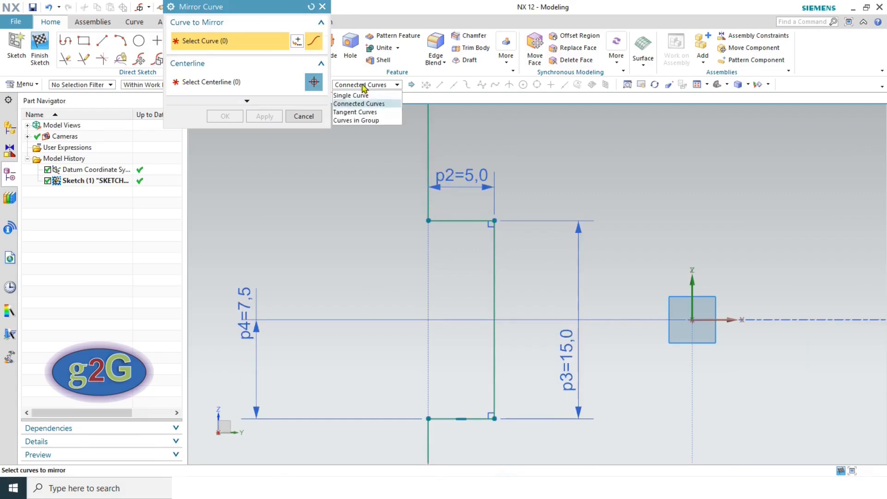
pyautogui.click(361, 96)
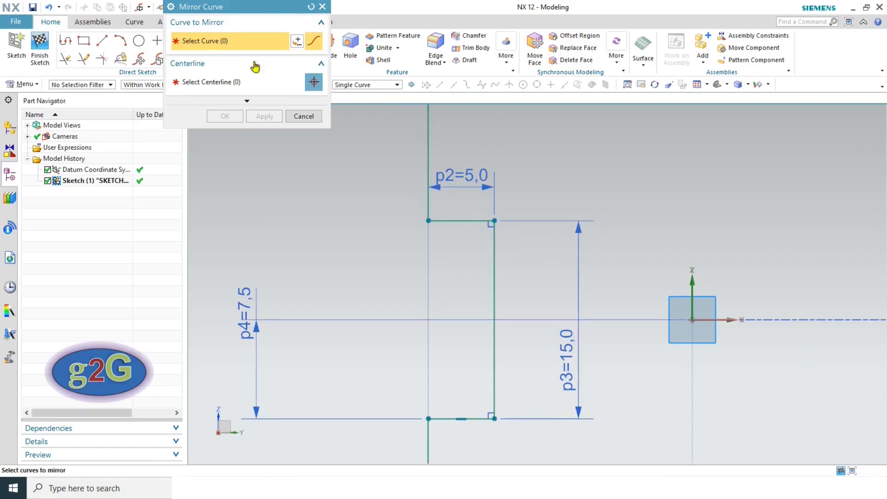
pyautogui.click(474, 220)
pyautogui.click(493, 242)
pyautogui.click(435, 418)
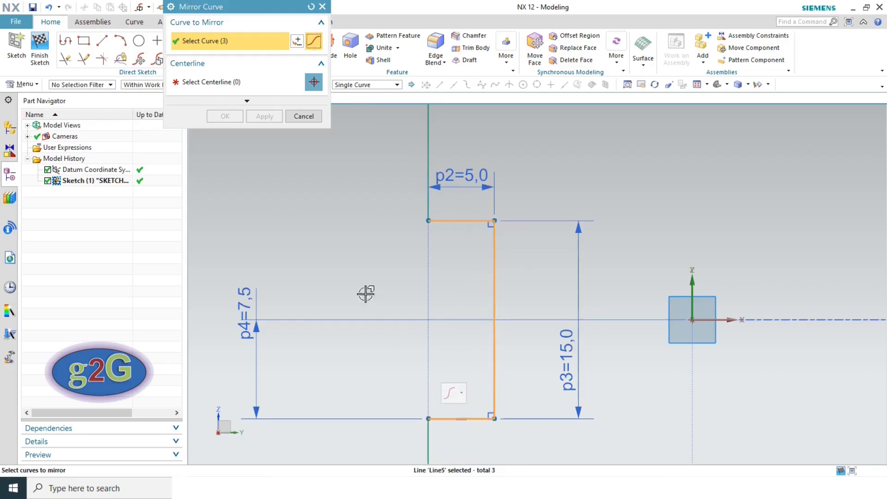
# - Mirror the notch about the Sketch Vertical Axis and fit the sketch in view
pyautogui.click(207, 83)
pyautogui.scroll(-2, 355, 262)
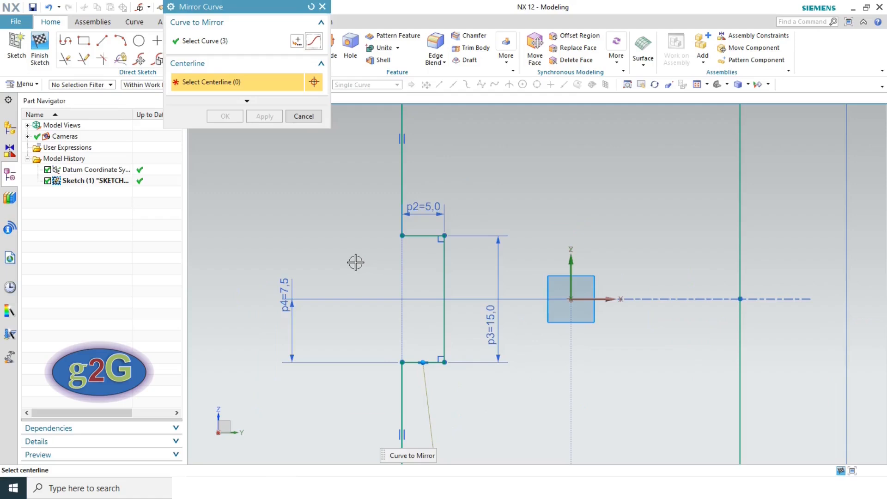
pyautogui.click(571, 266)
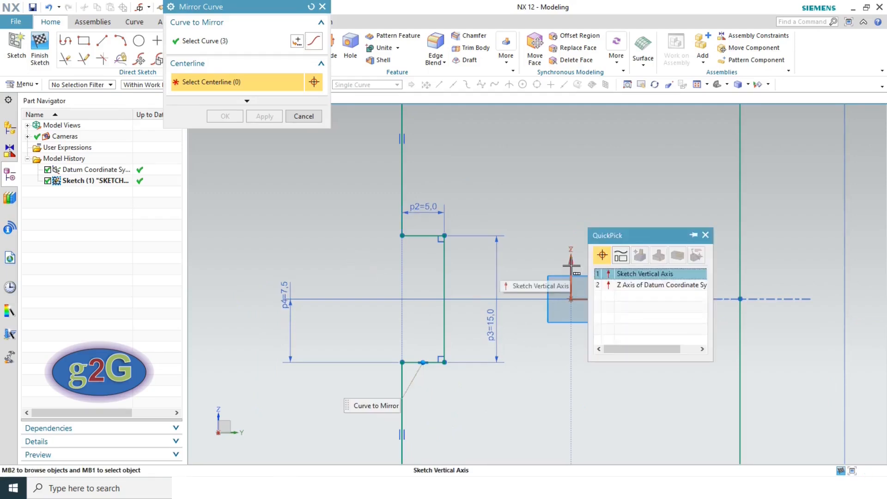
pyautogui.click(637, 273)
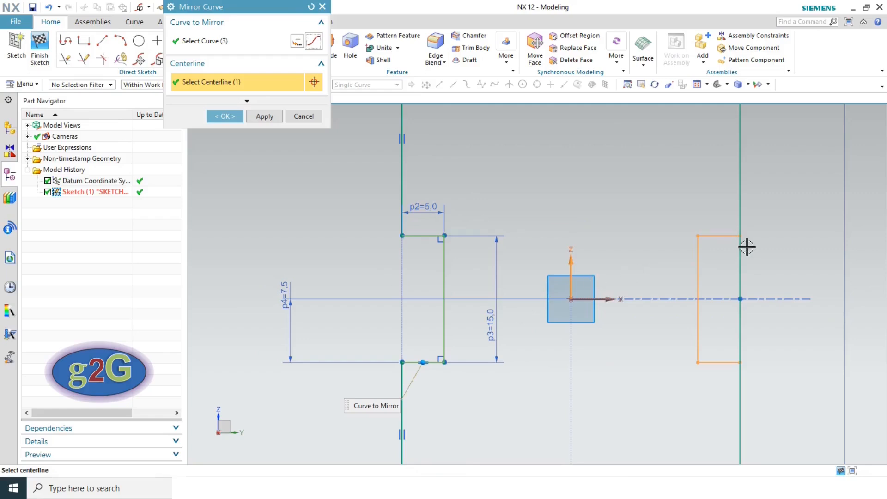
pyautogui.click(225, 117)
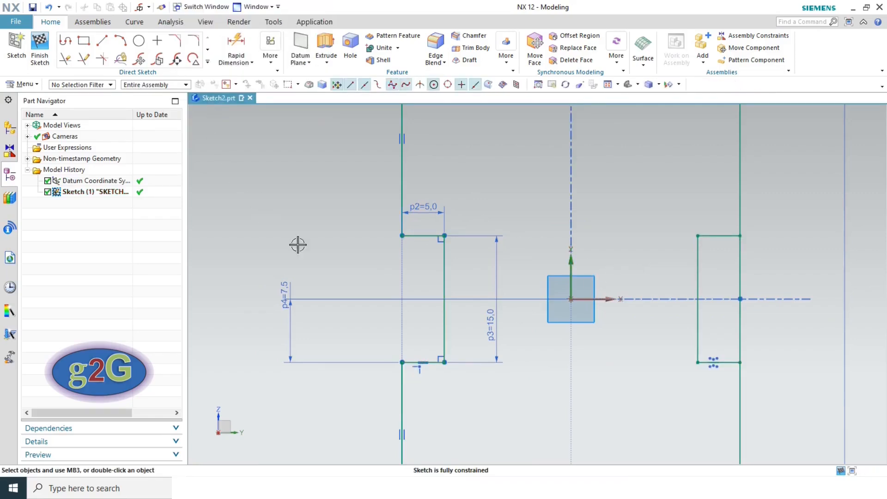
pyautogui.click(609, 85)
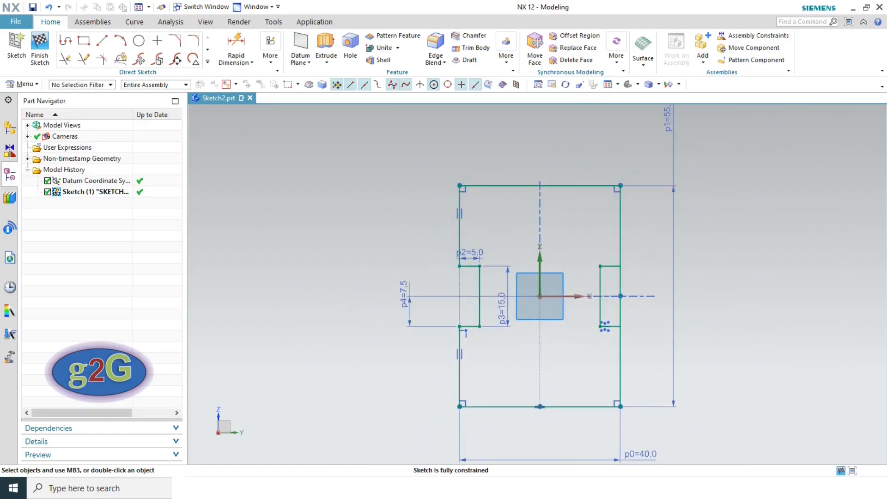
pyautogui.click(216, 488)
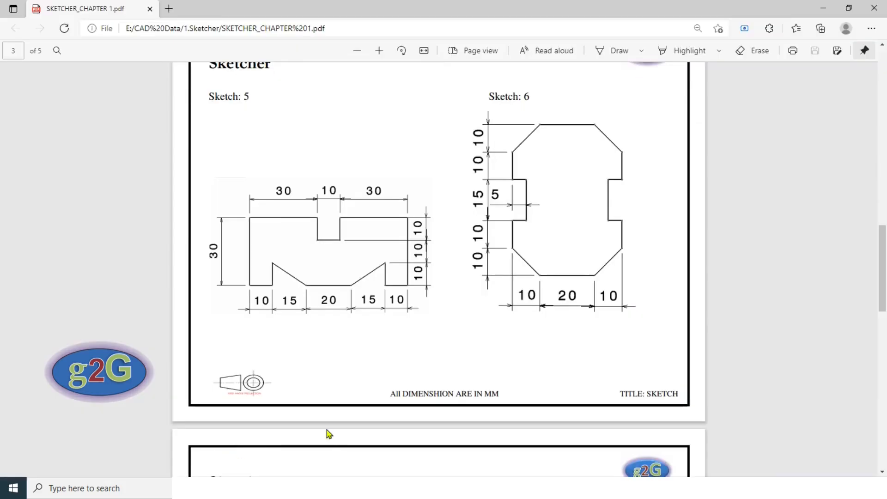
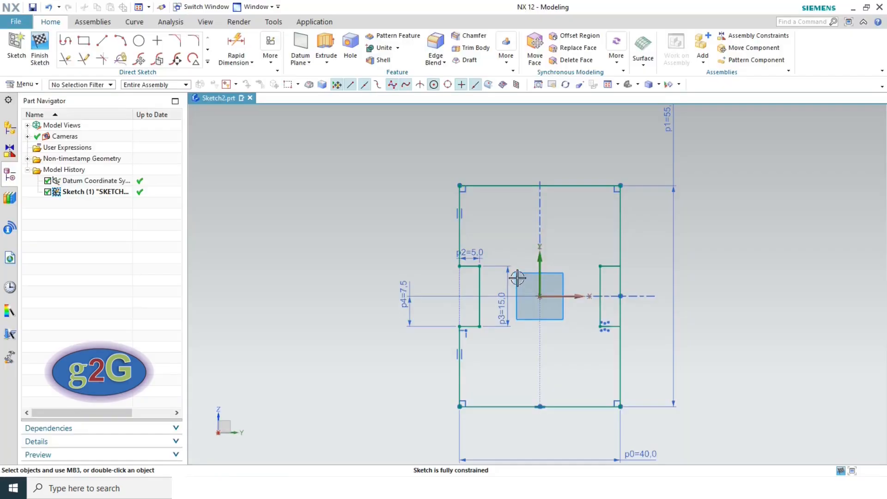
# - Check the 10 mm corner chamfers on the Sketch 6 PDF drawing, then return to NX
pyautogui.click(174, 44)
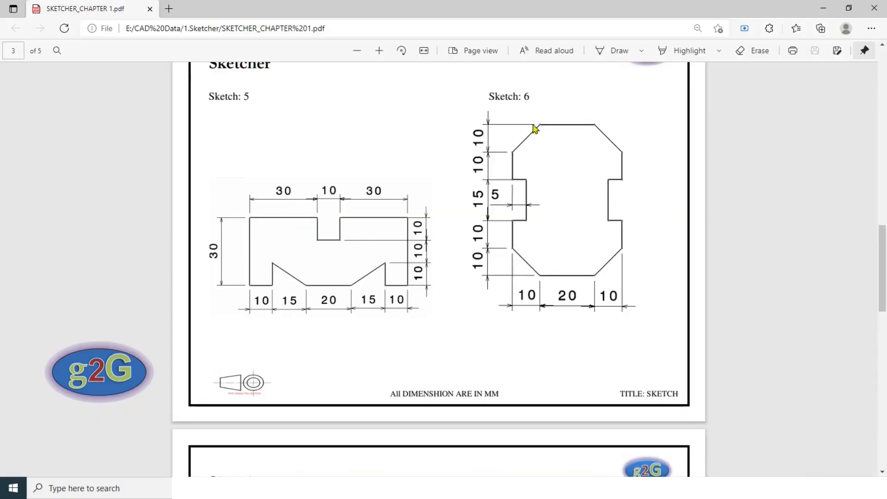
pyautogui.hotkey('alt', 'Tab')
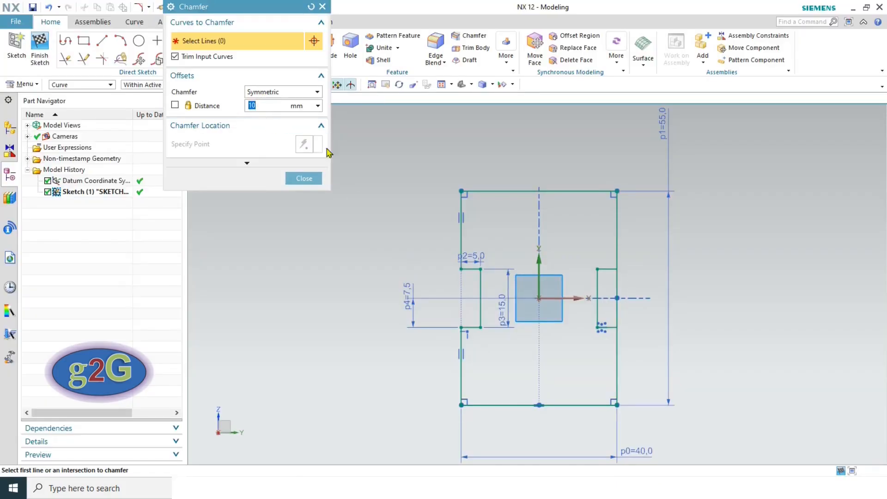
# - Undo the mistaken 44 mm chamfer at the top-left corner so the corners stay square
pyautogui.write('12')
pyautogui.click(461, 191)
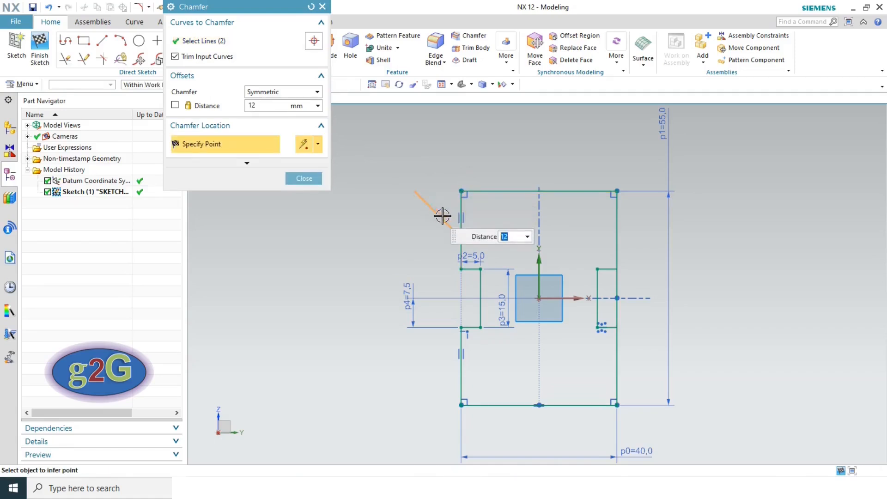
pyautogui.write('44')
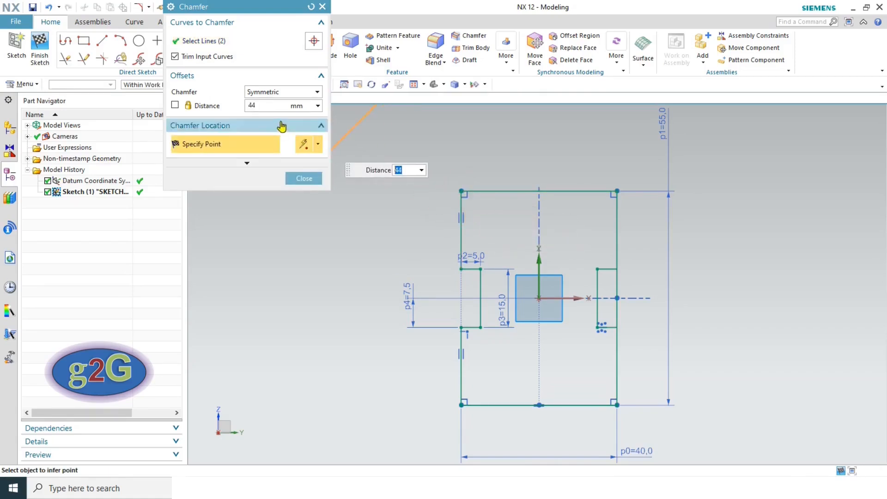
pyautogui.moveTo(267, 104); pyautogui.dragTo(234, 104)
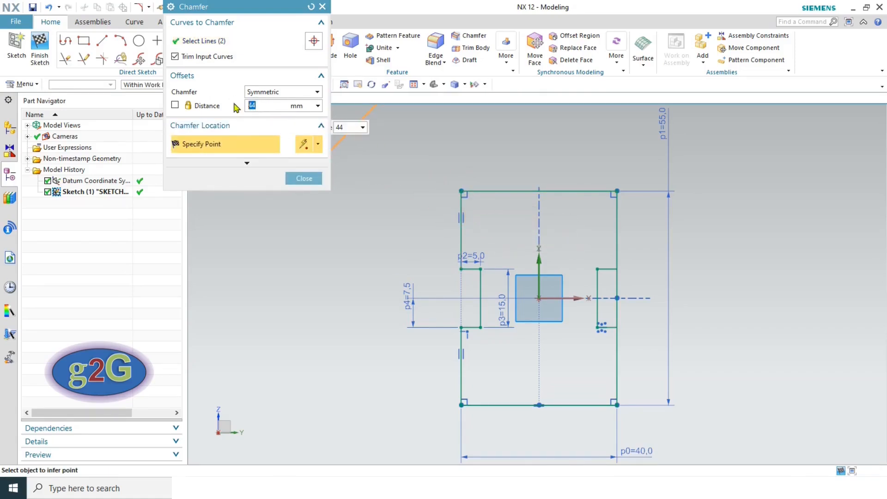
pyautogui.click(175, 107)
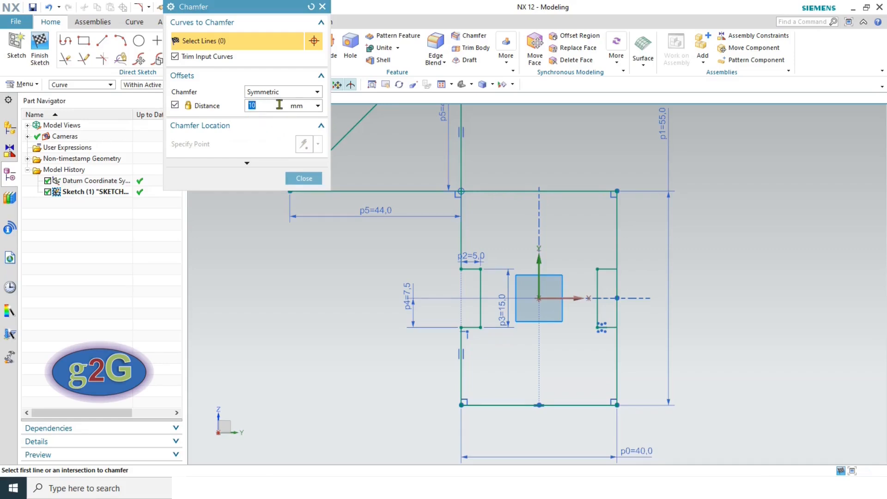
pyautogui.click(304, 178)
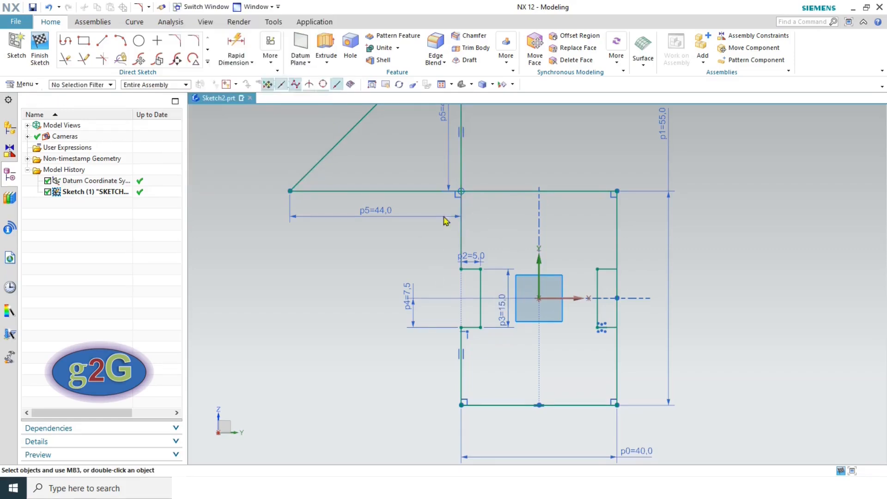
pyautogui.scroll(-1, 502, 240)
pyautogui.hotkey('ctrl', 'z')
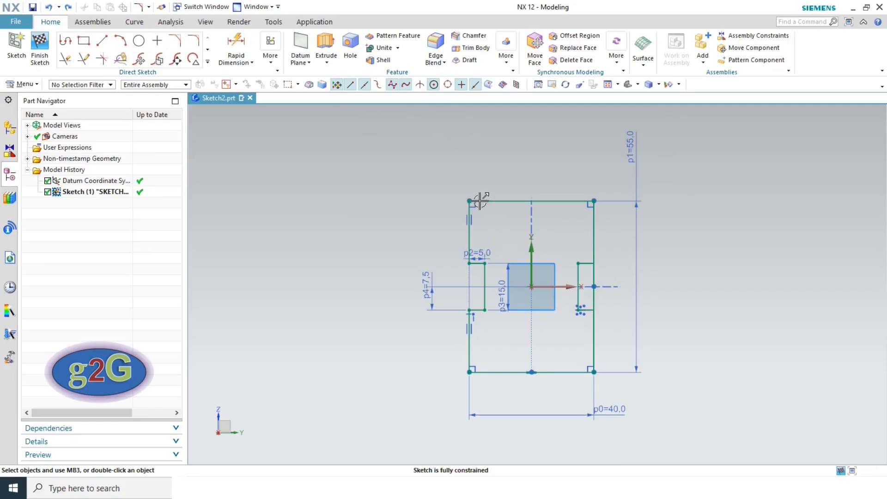
pyautogui.scroll(3, 478, 208)
# - Chamfer the top-left, top-right, bottom-right and bottom-left corners at 10 mm
pyautogui.click(180, 43)
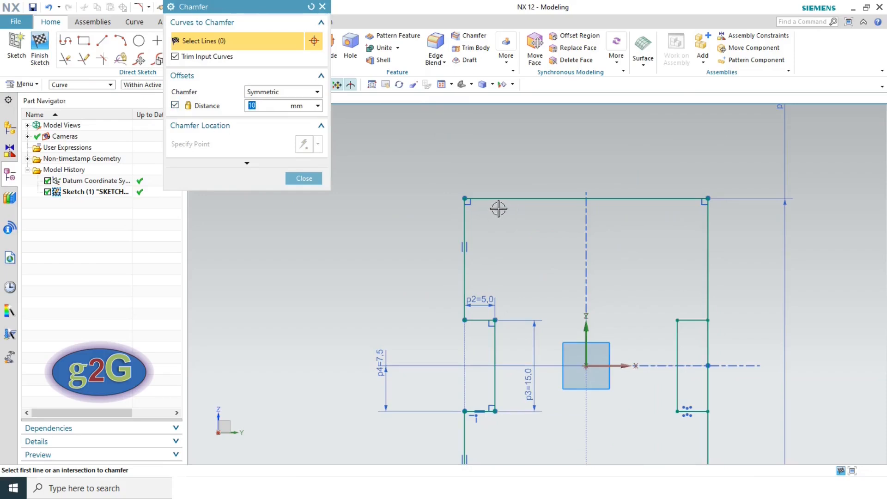
pyautogui.click(465, 199)
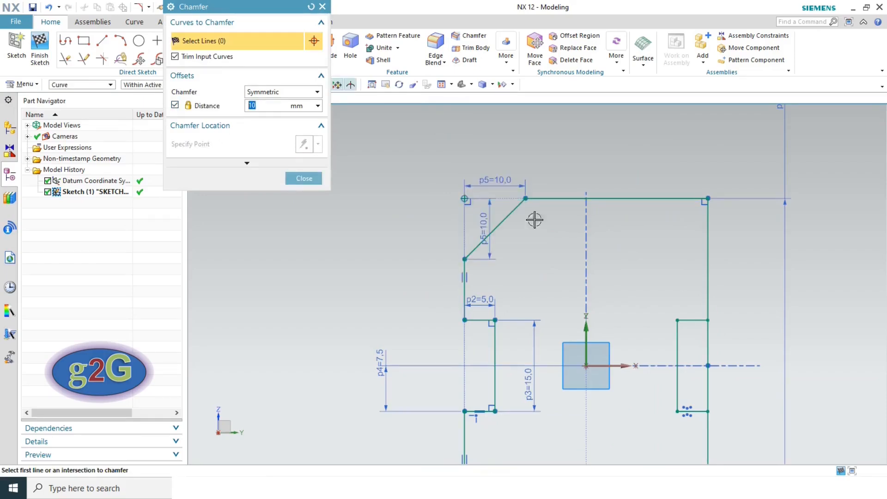
pyautogui.click(708, 198)
pyautogui.scroll(-4, 625, 185)
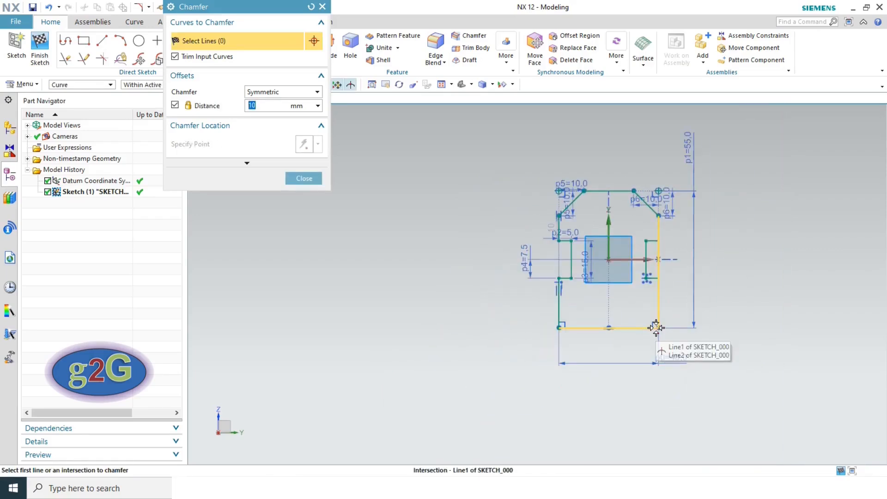
pyautogui.click(656, 328)
pyautogui.click(559, 328)
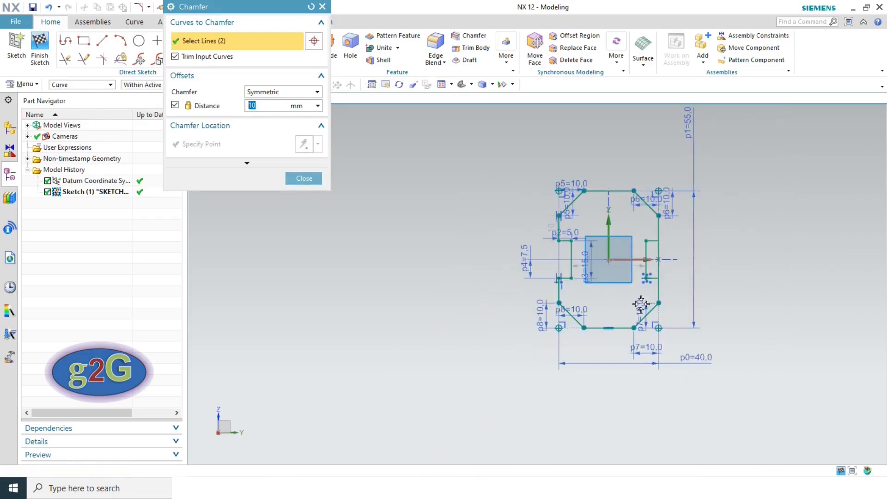
pyautogui.click(318, 184)
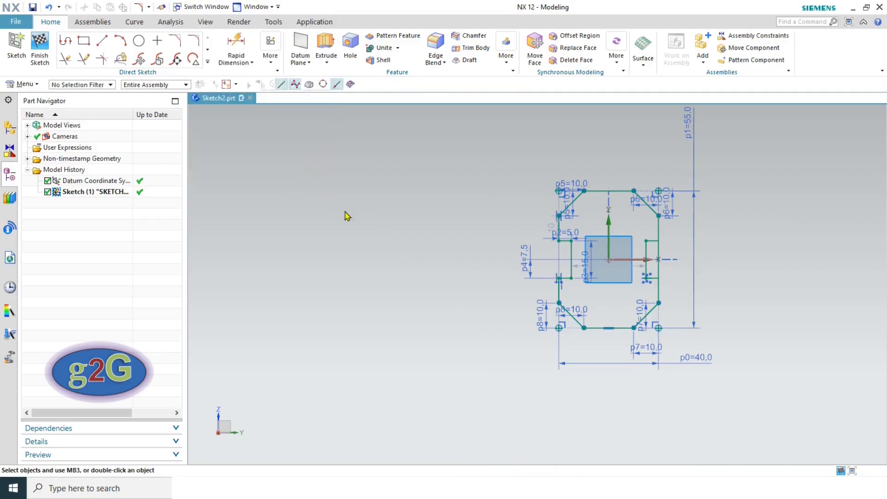
# - Quick Trim the vertical outer line spanning the right-hand notch
pyautogui.scroll(3, 674, 244)
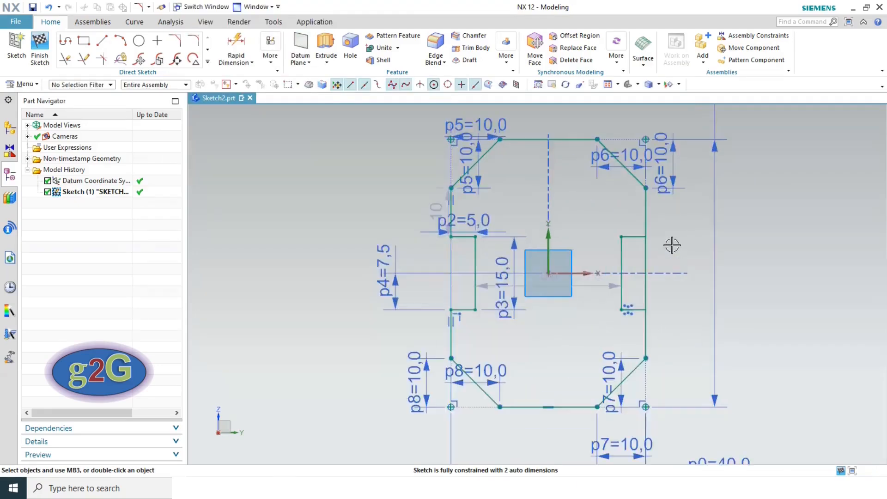
pyautogui.click(65, 59)
pyautogui.click(646, 252)
pyautogui.click(301, 116)
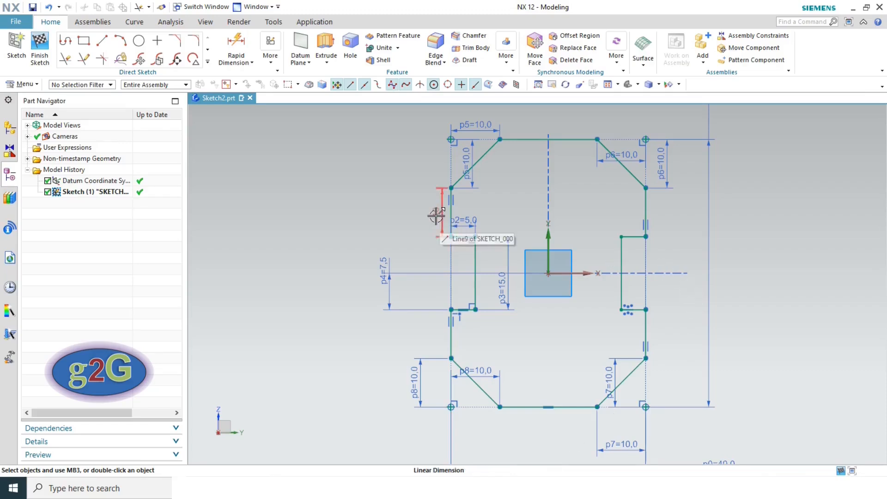
pyautogui.scroll(2, 439, 213)
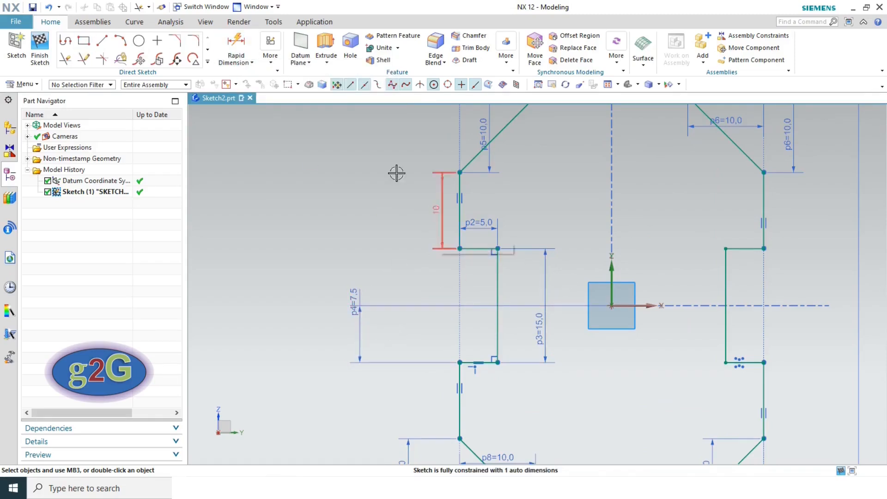
pyautogui.click(271, 53)
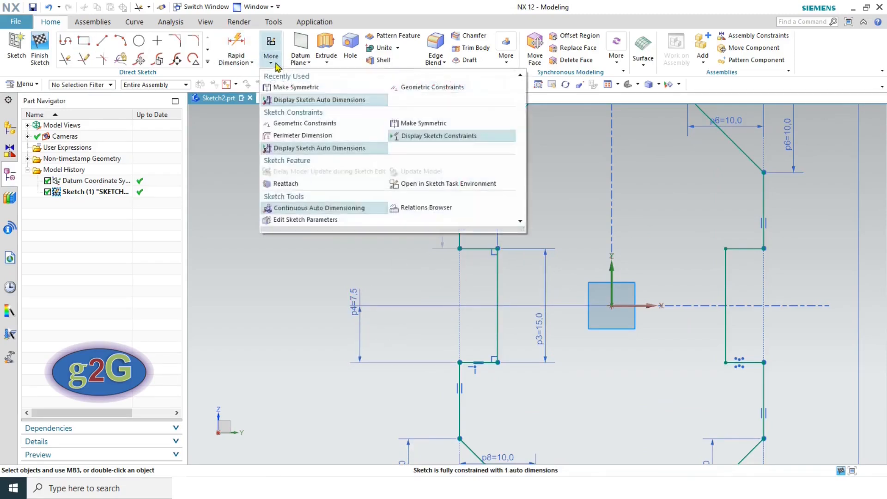
# - Make the left notch's top and bottom edges symmetric about the horizontal axis
pyautogui.click(424, 123)
pyautogui.click(484, 248)
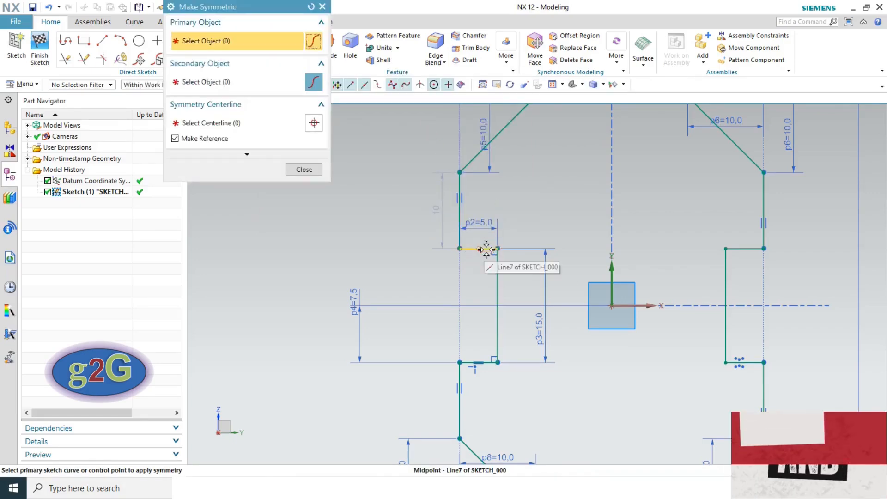
pyautogui.scroll(1, 486, 248)
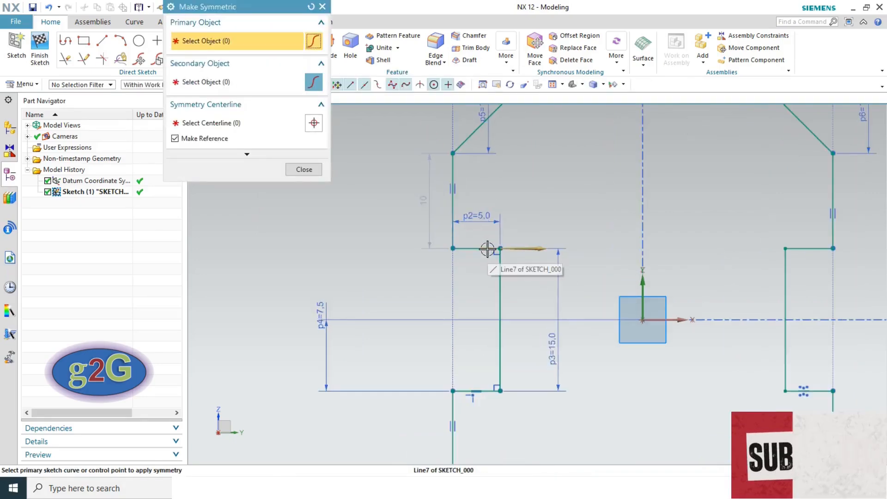
pyautogui.click(475, 390)
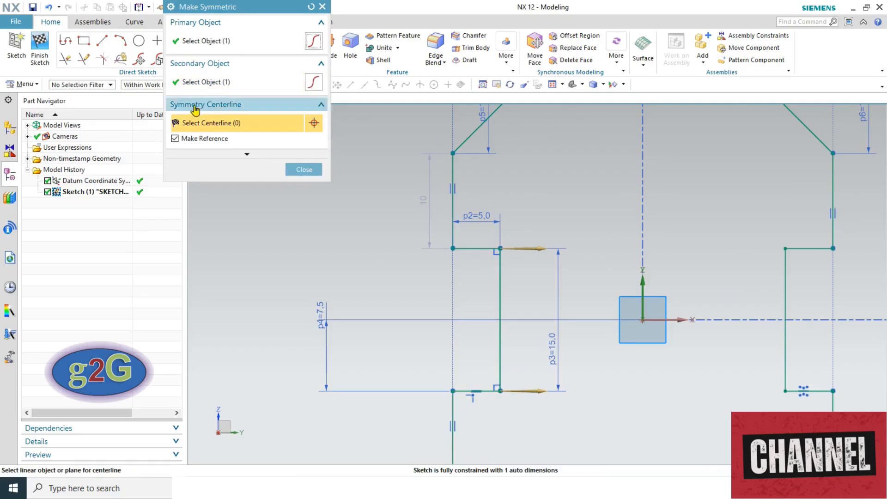
pyautogui.click(678, 320)
pyautogui.click(449, 275)
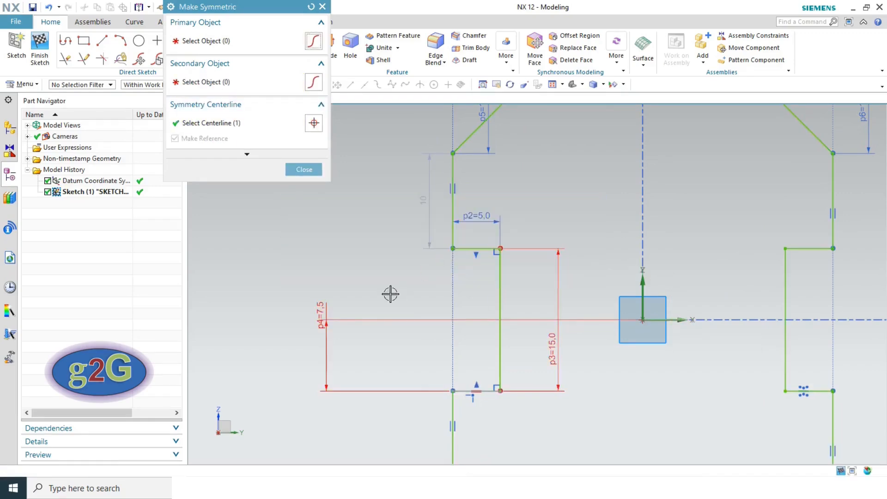
pyautogui.click(305, 169)
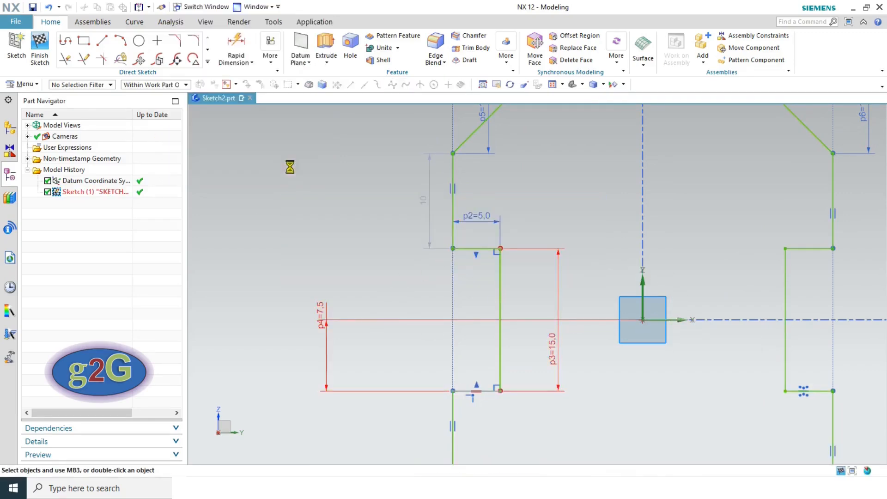
# - Delete the redundant p4 = 7.5 dimension
pyautogui.click(324, 336)
pyautogui.click(447, 315)
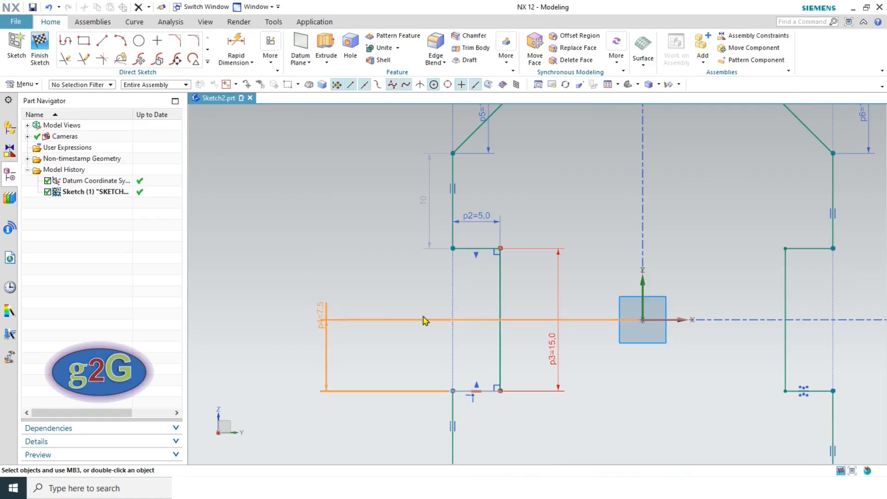
pyautogui.click(443, 267)
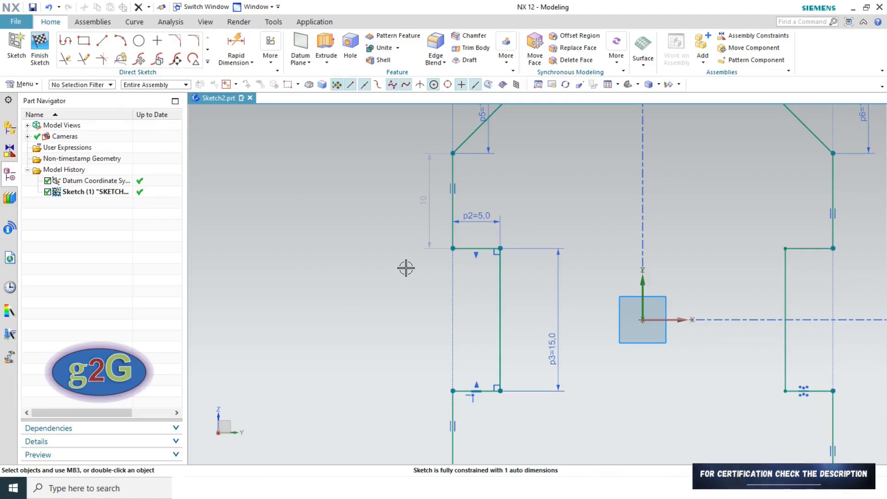
# - Drag the upper-left chamfer's lower endpoint until the left-edge auto dimension reads 11.3
pyautogui.scroll(-2, 407, 268)
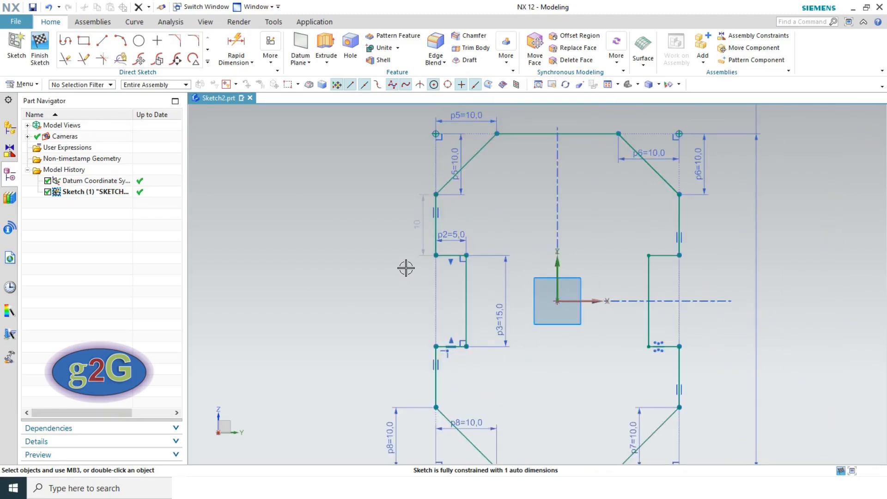
pyautogui.scroll(-2, 406, 268)
pyautogui.scroll(2, 406, 268)
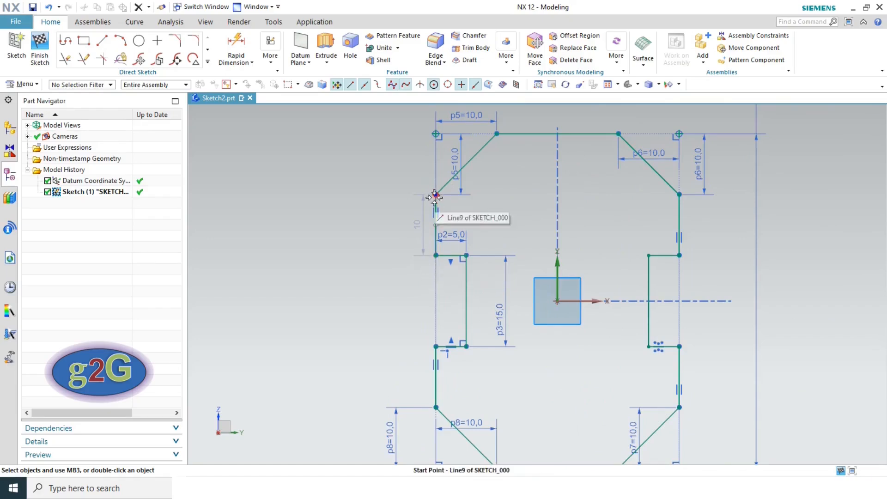
pyautogui.moveTo(436, 182); pyautogui.dragTo(435, 187)
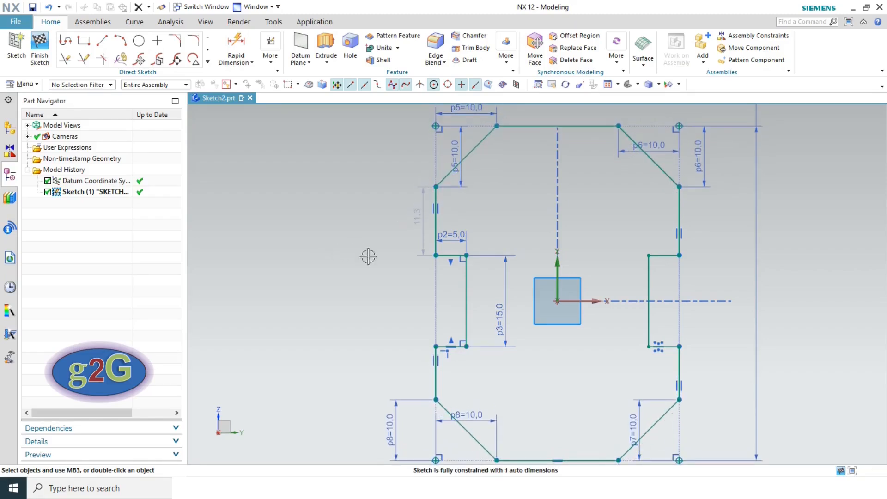
pyautogui.scroll(-5, 409, 254)
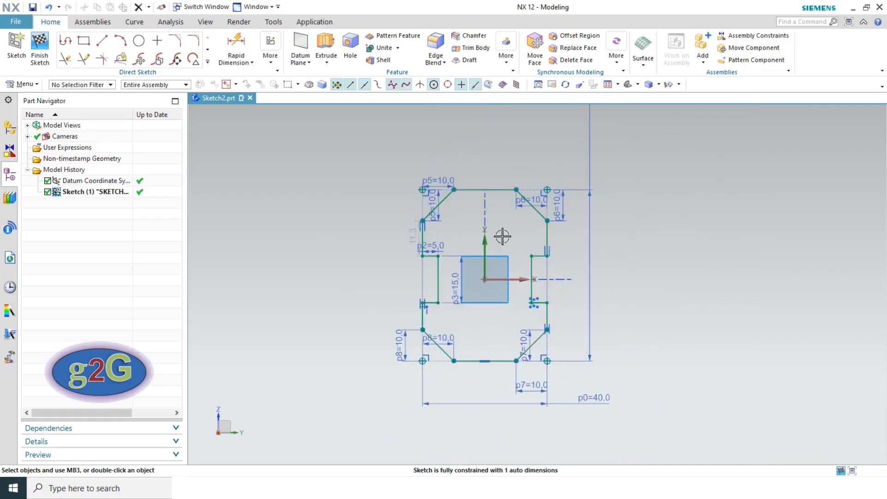
pyautogui.scroll(3, 513, 209)
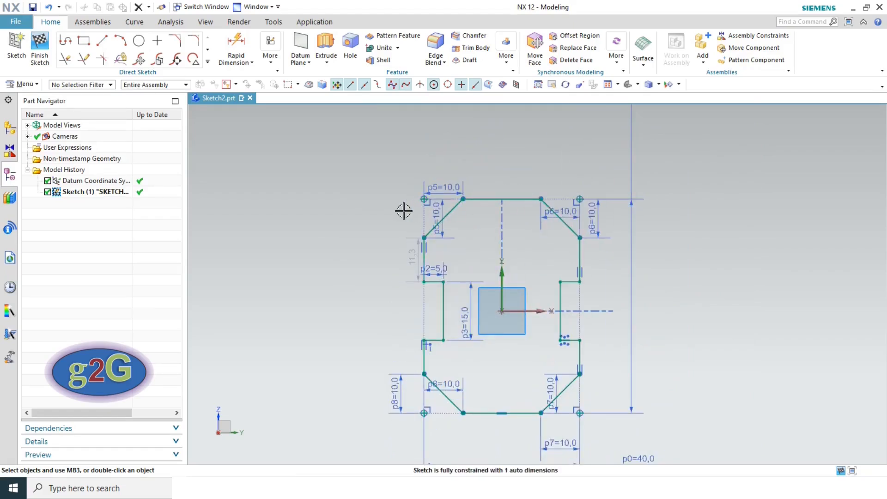
# - Constrain the top and bottom edges symmetric about the horizontal axis and select dimension p1
pyautogui.click(271, 49)
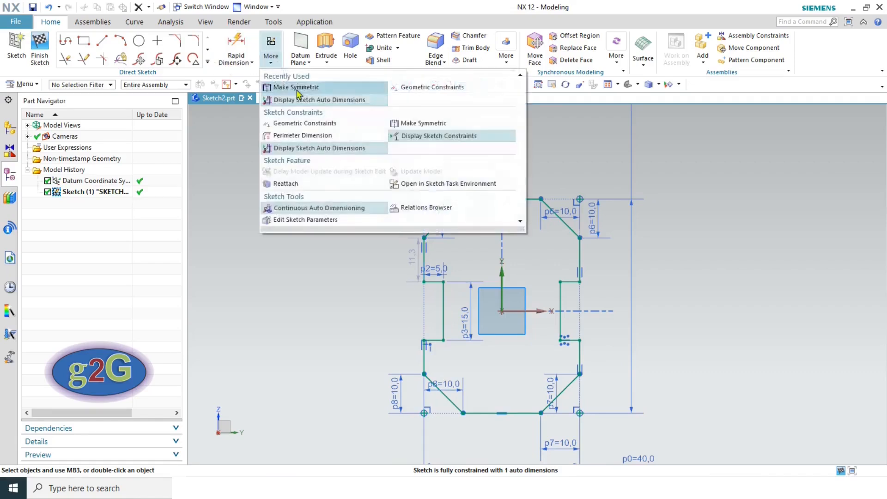
pyautogui.click(422, 123)
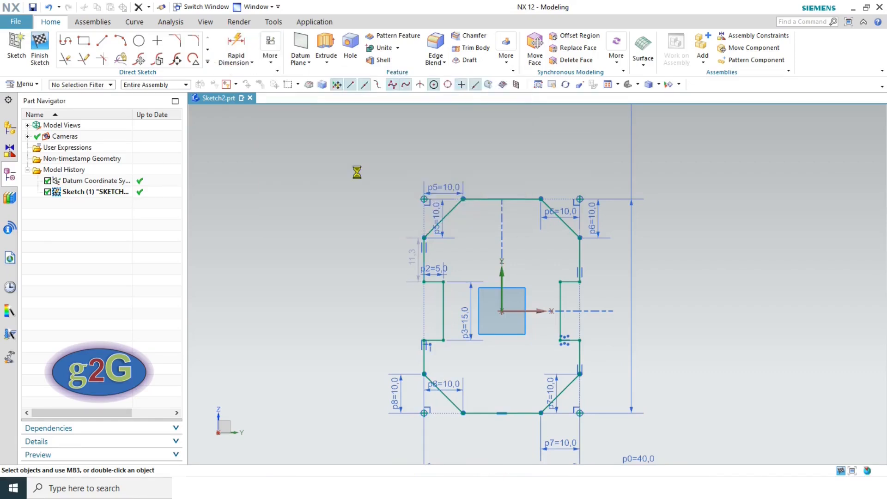
pyautogui.click(479, 197)
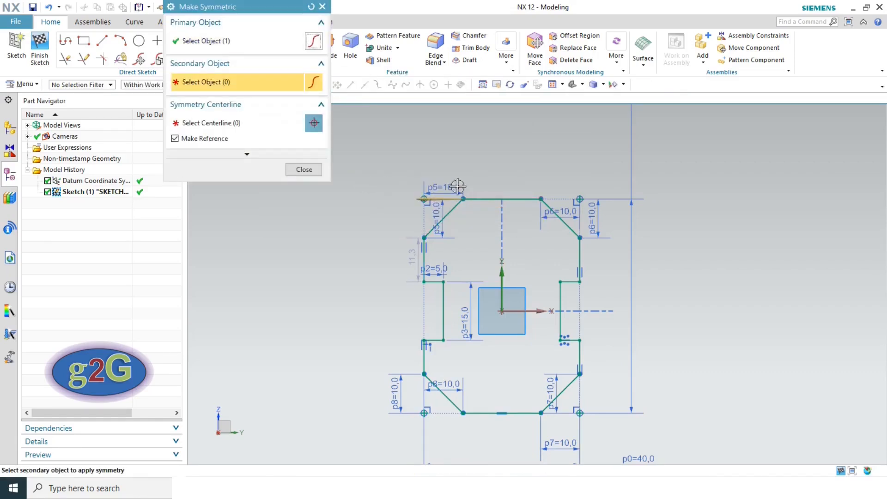
pyautogui.click(478, 410)
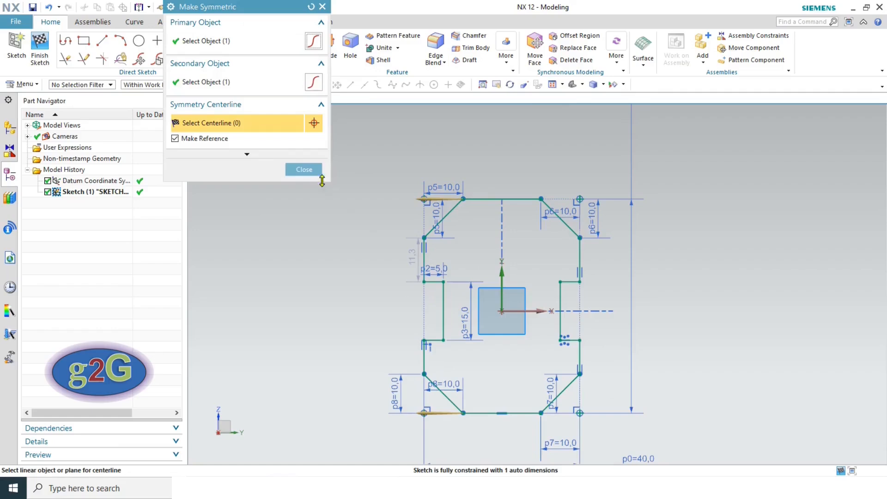
pyautogui.click(527, 311)
pyautogui.click(452, 272)
pyautogui.click(304, 169)
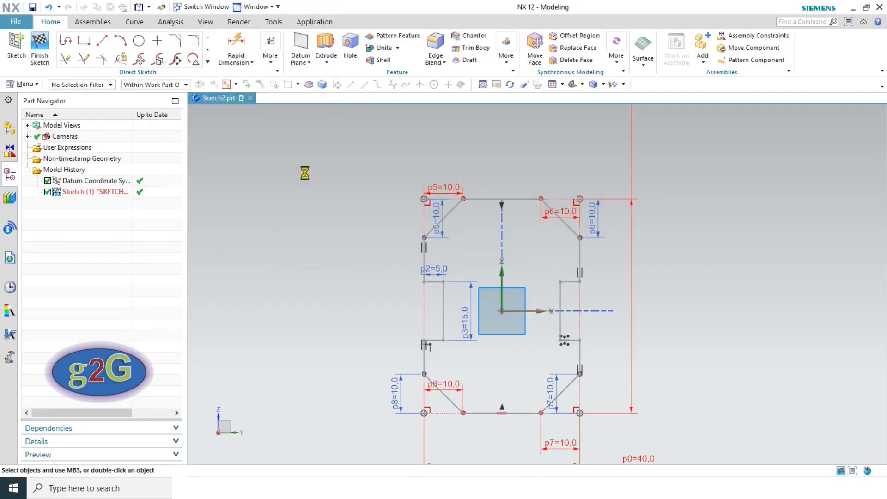
pyautogui.scroll(-3, 555, 298)
pyautogui.click(616, 184)
# - Delete the conflicting p1 and p0 = 40.0 dimensions
pyautogui.click(729, 130)
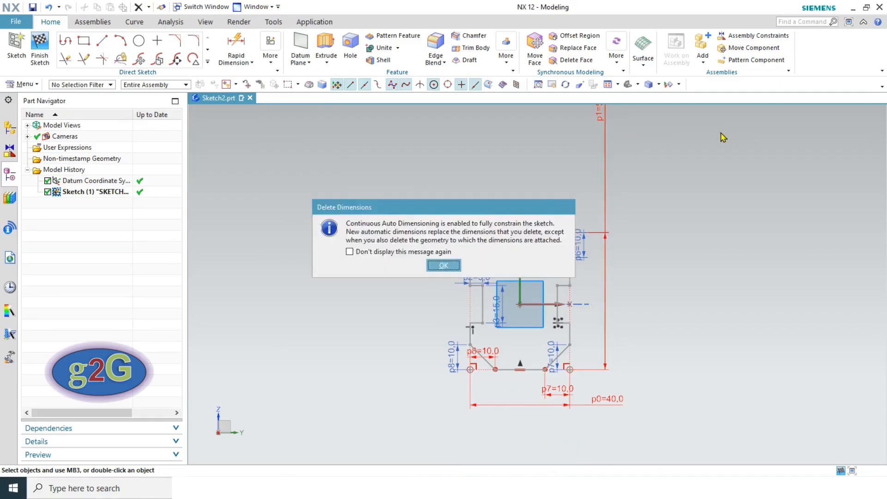
pyautogui.click(456, 266)
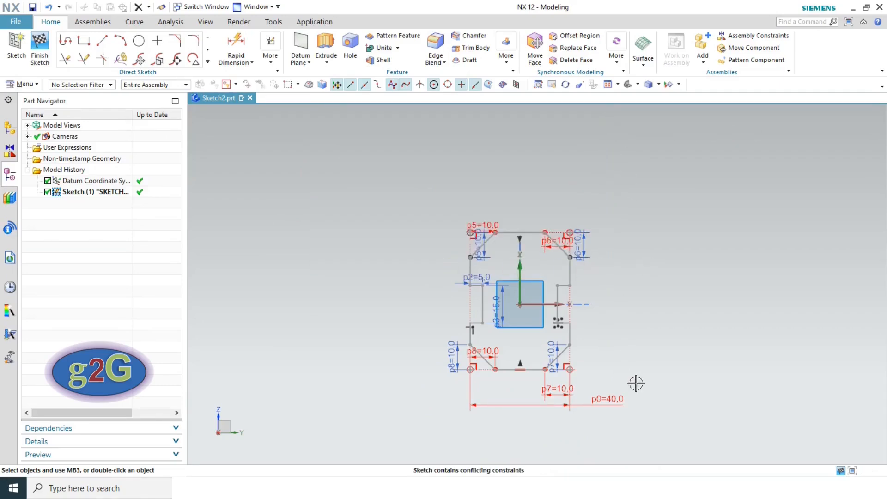
pyautogui.scroll(4, 636, 384)
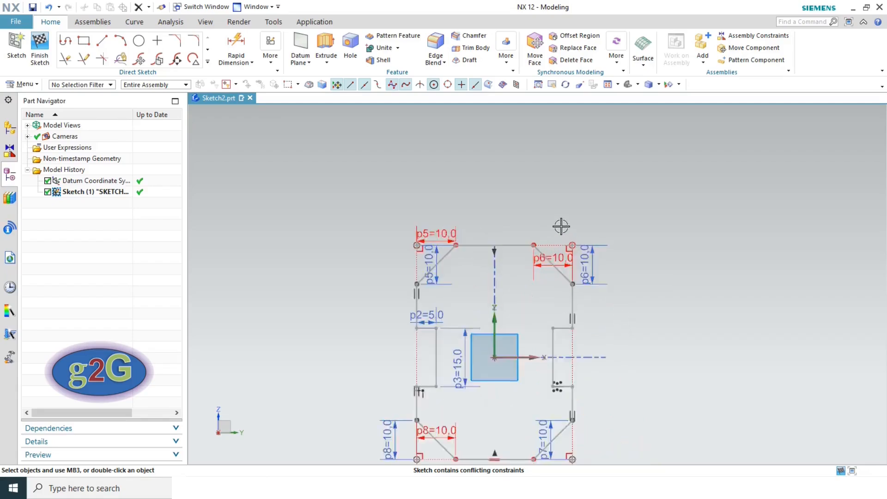
pyautogui.scroll(2, 562, 227)
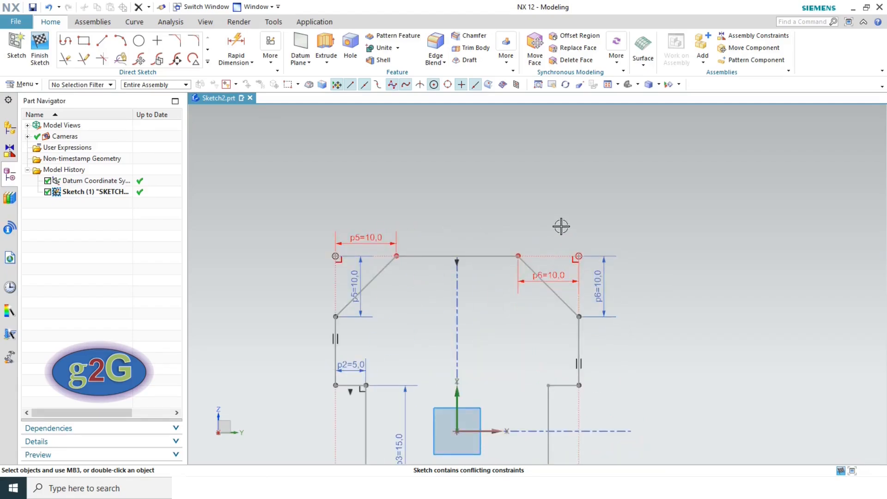
pyautogui.scroll(-3, 562, 227)
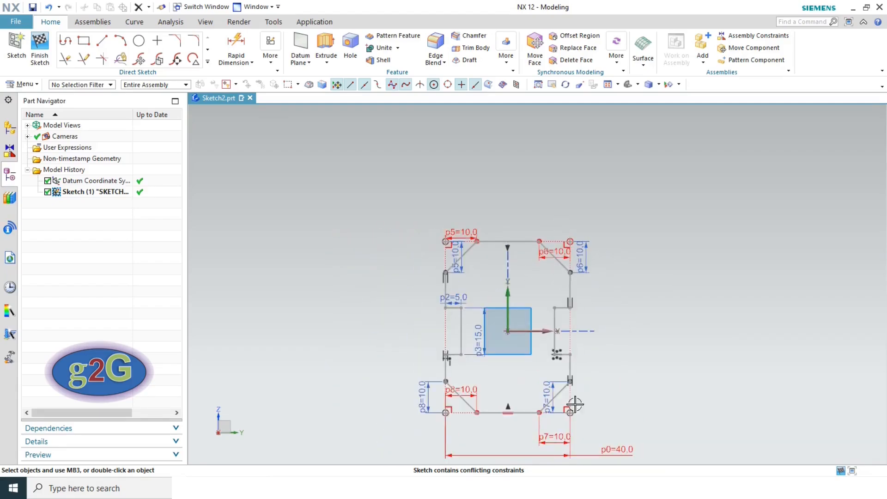
pyautogui.click(606, 453)
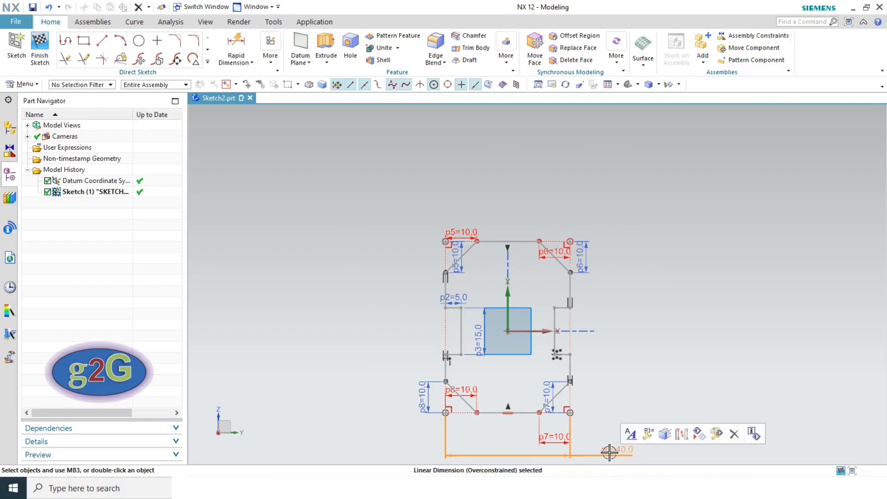
pyautogui.click(734, 435)
pyautogui.click(452, 267)
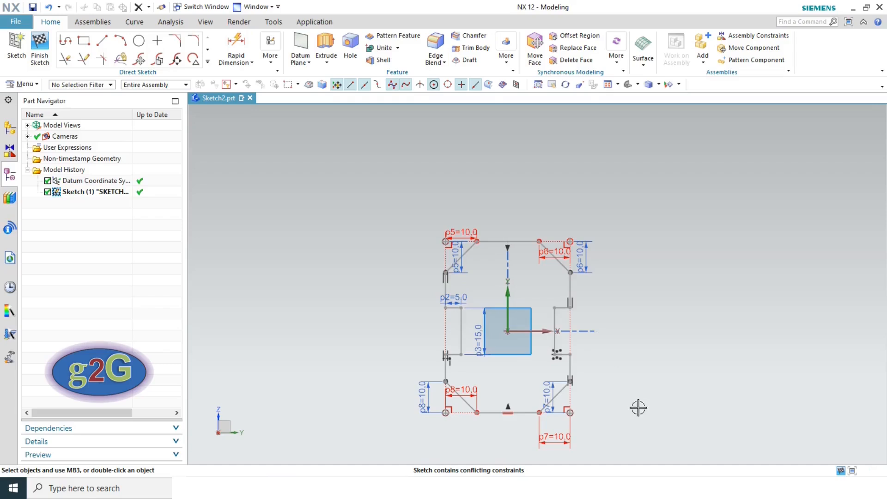
# - Delete the p7 and p8 10.0 dimensions and move the height dimension right of the profile
pyautogui.scroll(-2, 550, 453)
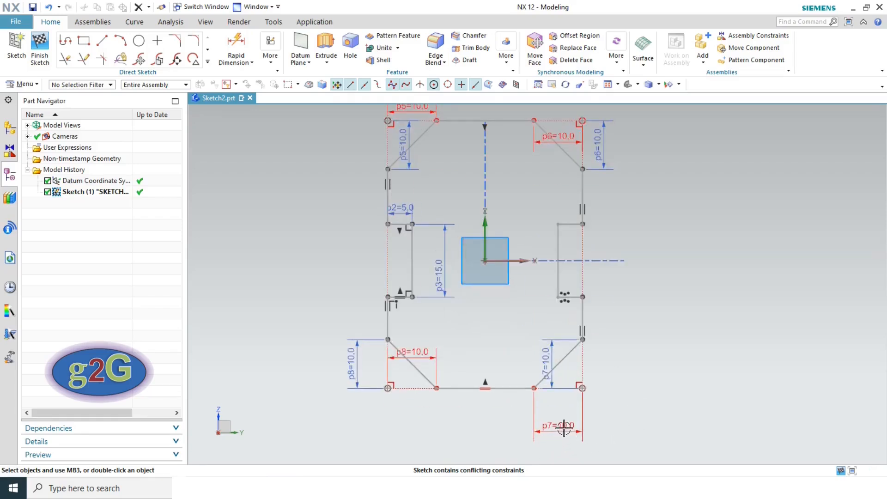
pyautogui.click(564, 427)
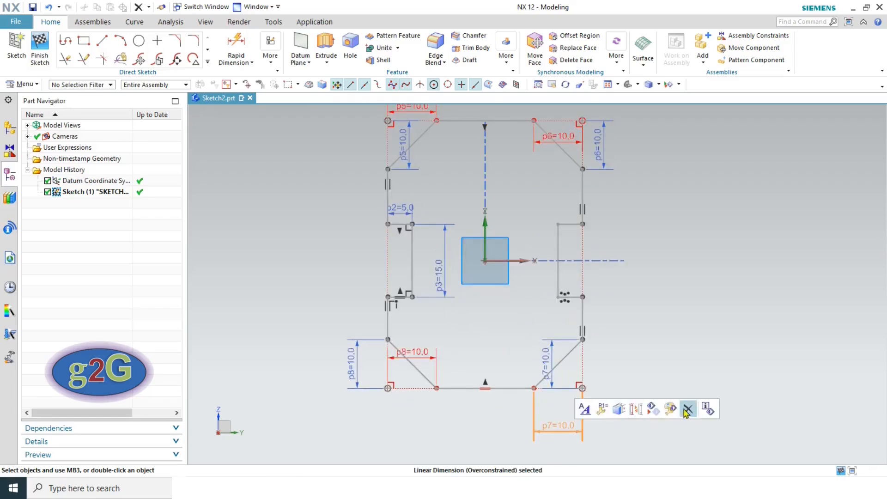
pyautogui.click(687, 409)
pyautogui.click(444, 265)
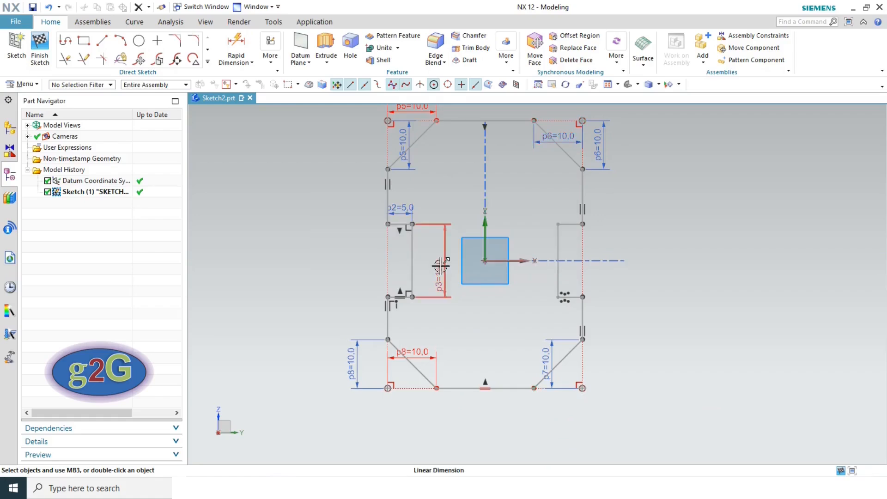
pyautogui.click(420, 354)
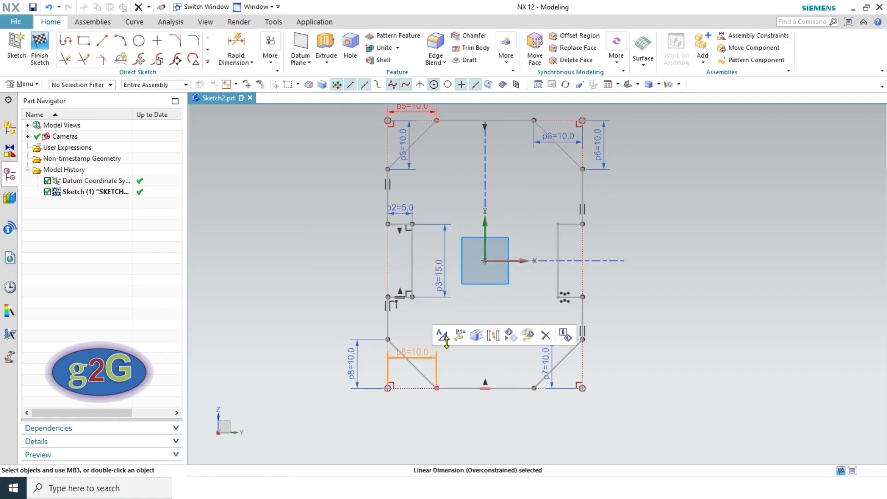
pyautogui.click(531, 337)
pyautogui.click(456, 265)
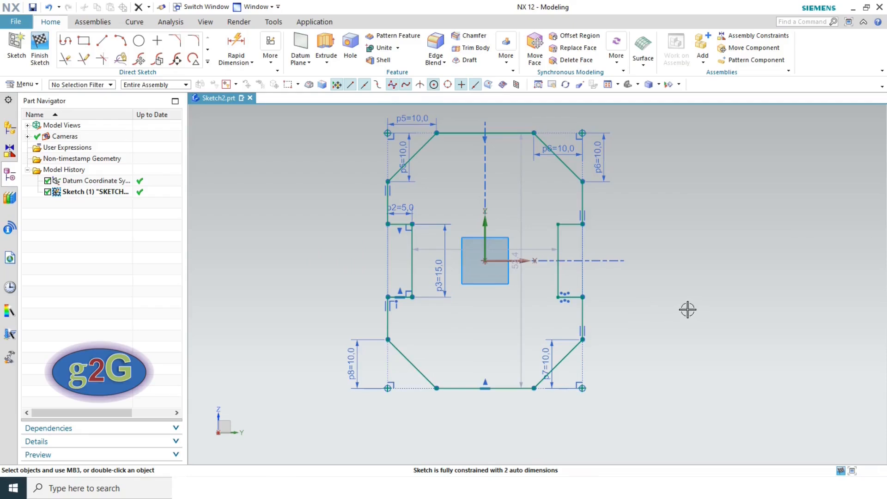
pyautogui.moveTo(522, 307); pyautogui.dragTo(687, 313)
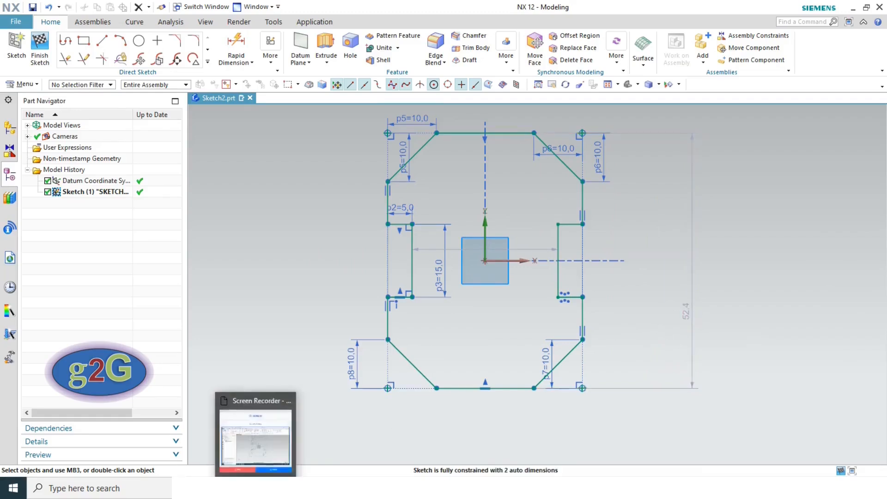
pyautogui.hotkey('alt', 'Tab')
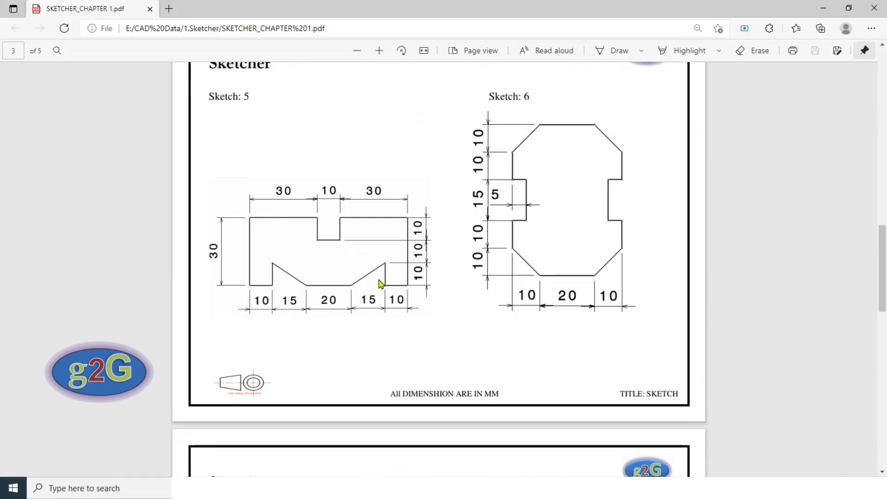
# - Change the overall height auto dimension from 52.4 to 55
pyautogui.hotkey('alt', 'Tab')
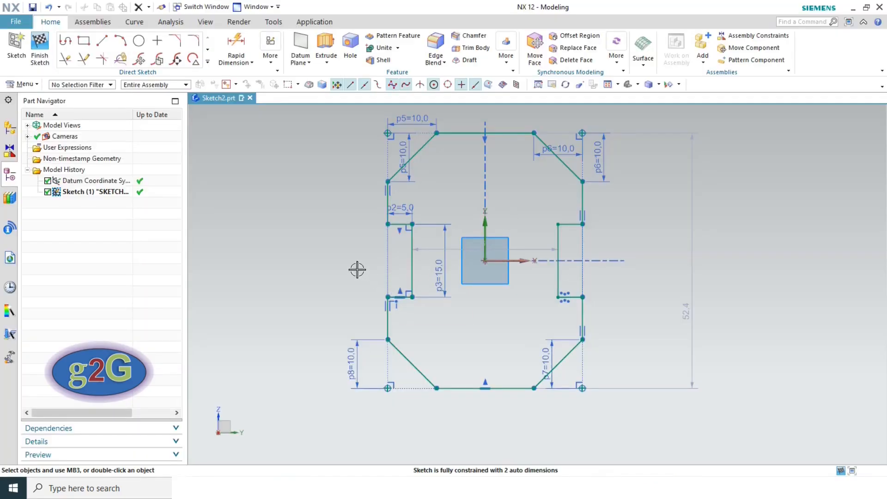
pyautogui.doubleClick(686, 312)
pyautogui.write('55')
pyautogui.press('Return')
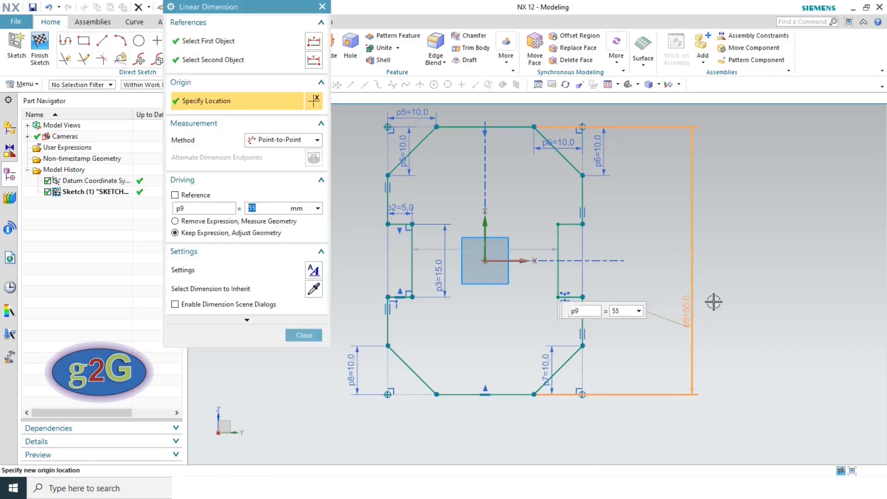
pyautogui.click(298, 335)
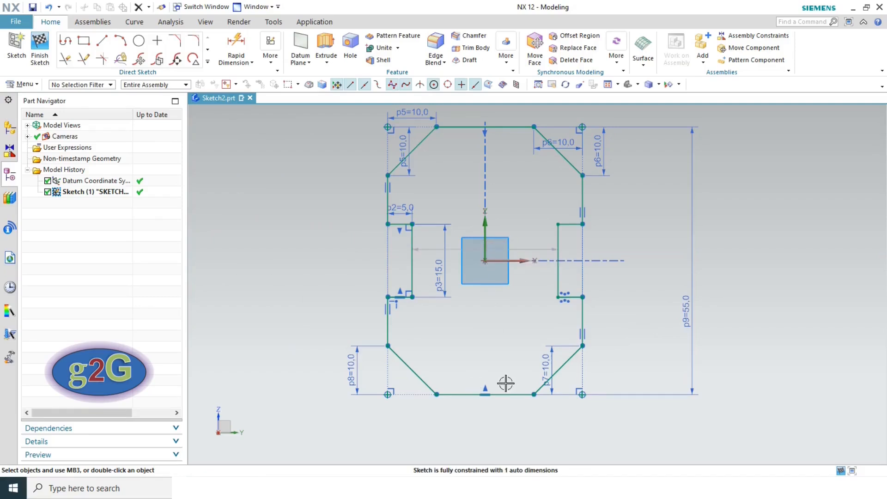
# - Dimension the bottom edge as p10 = 20 and fit the sketch in view
pyautogui.hotkey('alt', 'Tab')
pyautogui.hotkey('alt', 'Tab')
pyautogui.press('d')
pyautogui.click(518, 395)
pyautogui.click(484, 420)
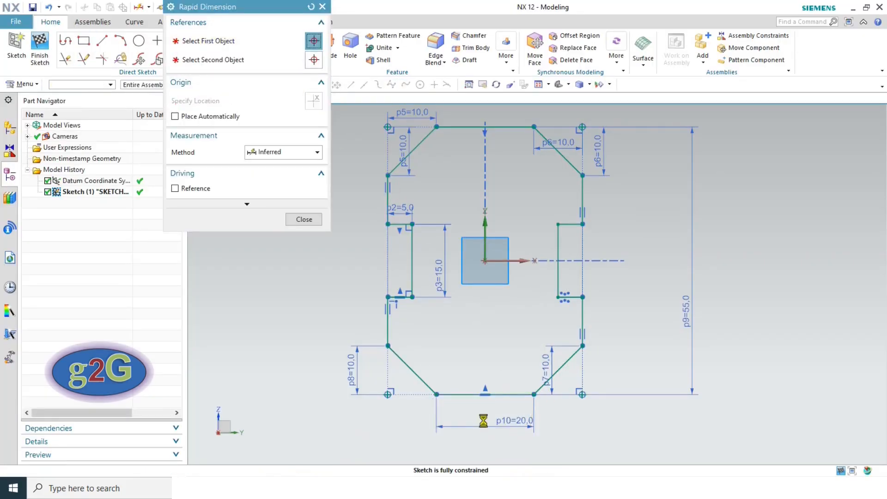
pyautogui.click(303, 219)
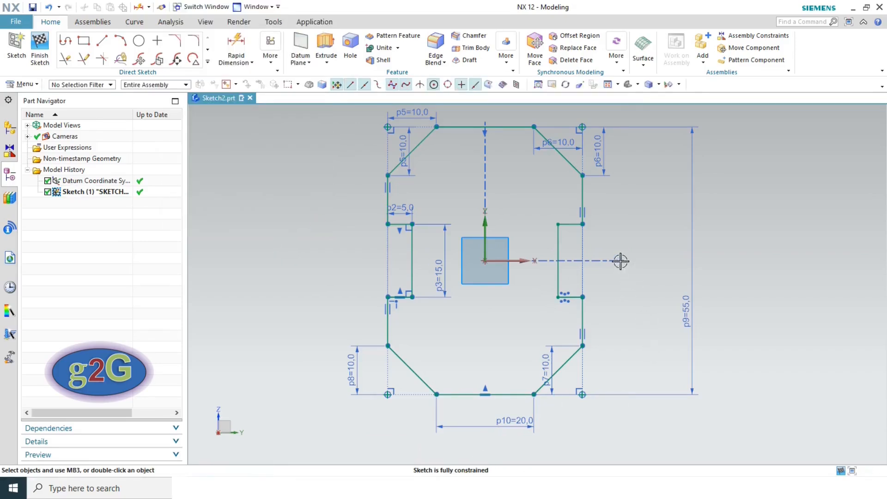
pyautogui.click(608, 84)
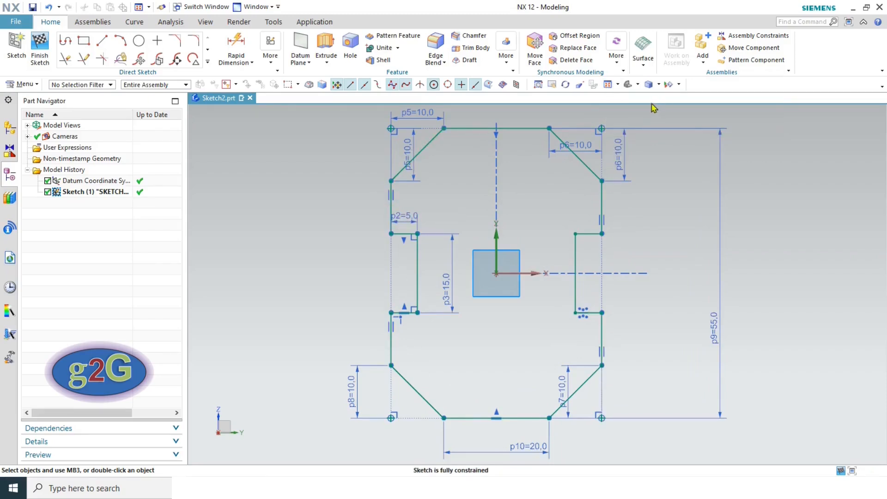
# - Hide the PMI dimension objects in Show and Hide, then fit the clean outline in view
pyautogui.click(681, 87)
pyautogui.click(696, 97)
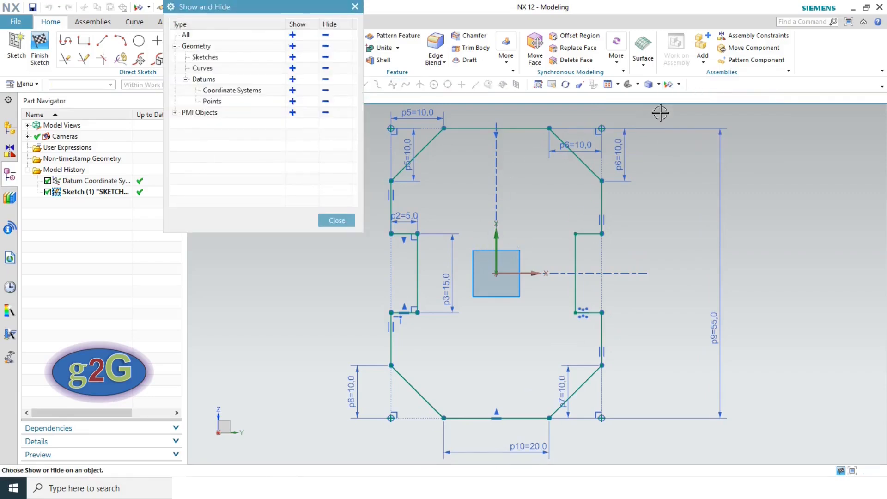
pyautogui.click(341, 222)
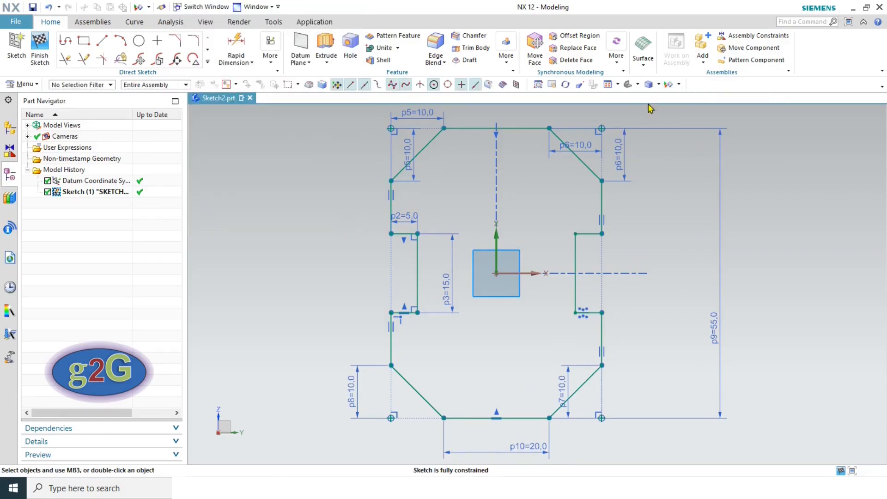
pyautogui.click(679, 85)
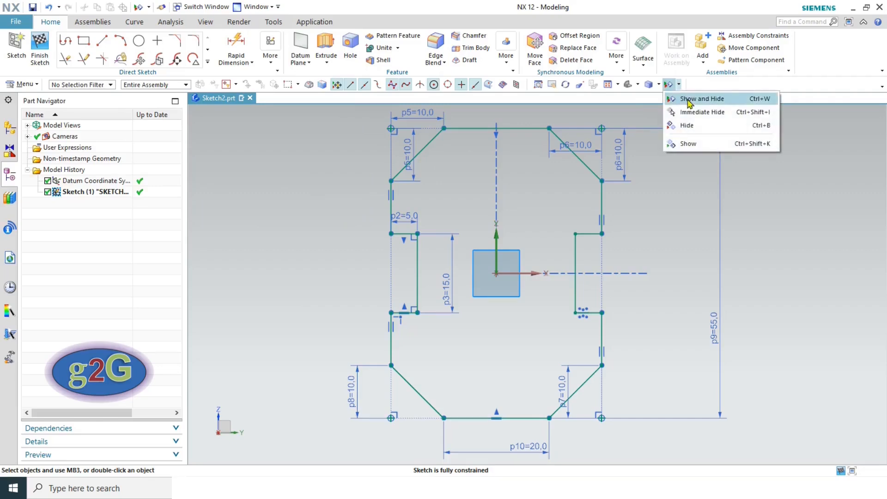
pyautogui.click(683, 98)
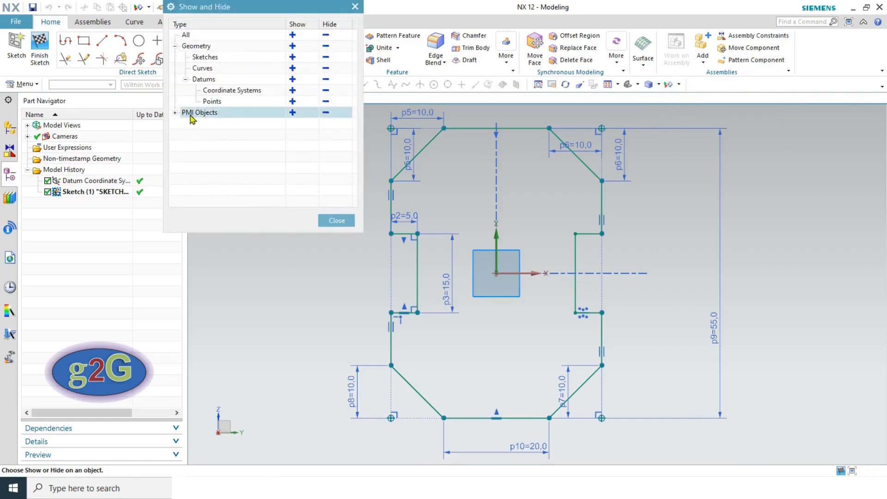
pyautogui.click(326, 113)
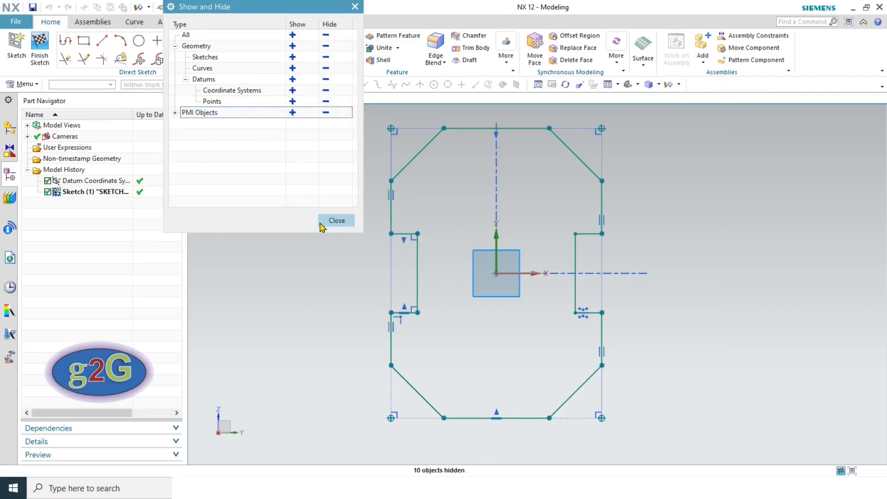
pyautogui.click(336, 221)
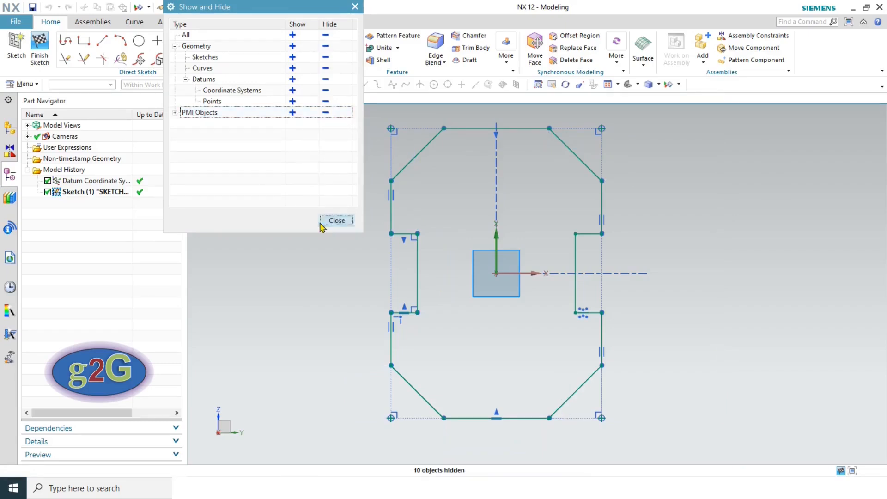
pyautogui.scroll(-1, 277, 253)
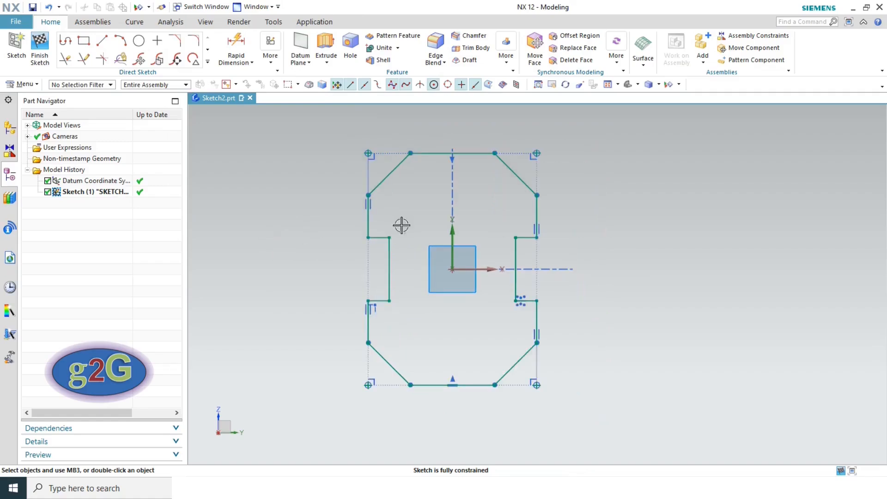
pyautogui.click(617, 85)
pyautogui.click(607, 84)
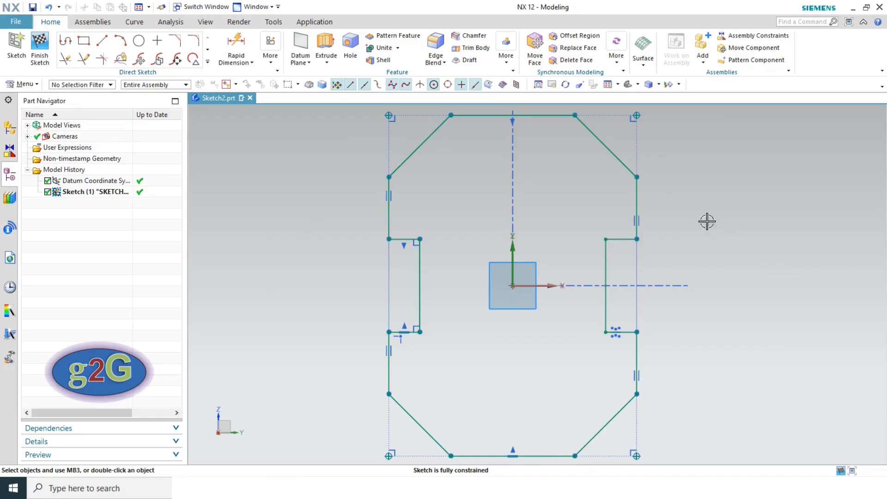
# - Finish the Sketch 9 sketch and return to the modeling environment
pyautogui.click(40, 46)
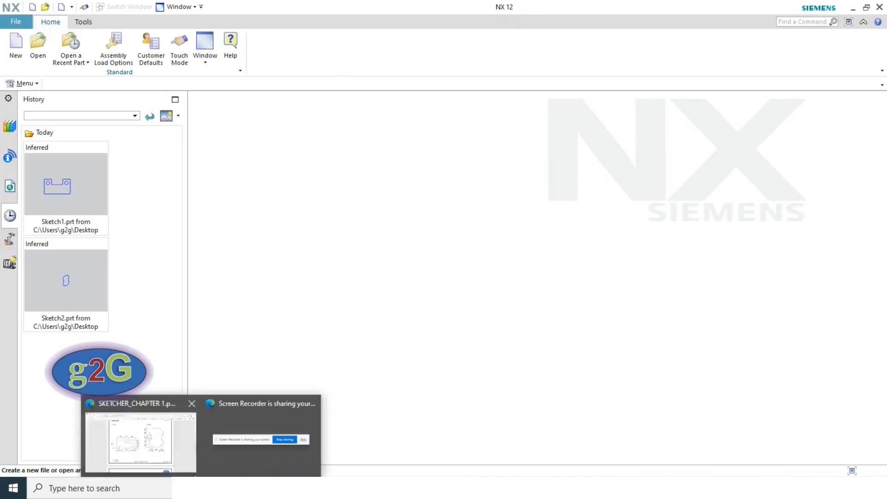
# - Scroll the sketcher PDF to the Sketch 9 drawing on page 5, then start a new NX part
pyautogui.click(154, 451)
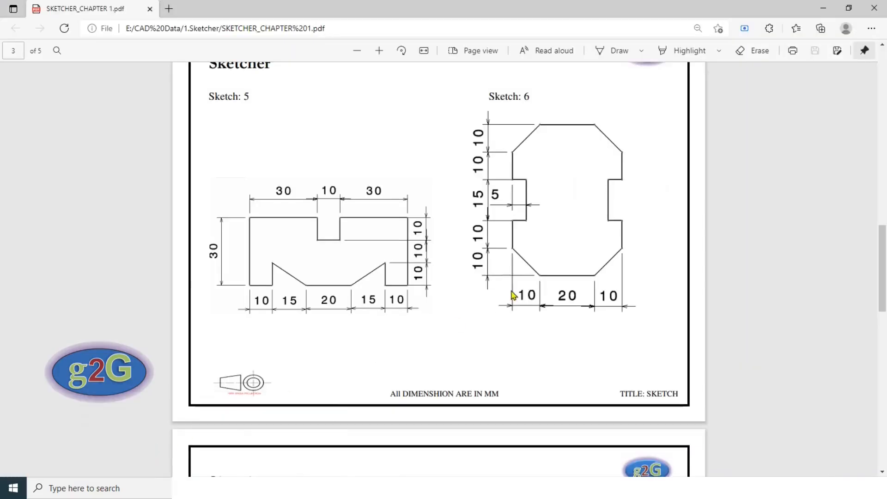
pyautogui.scroll(-2, 509, 289)
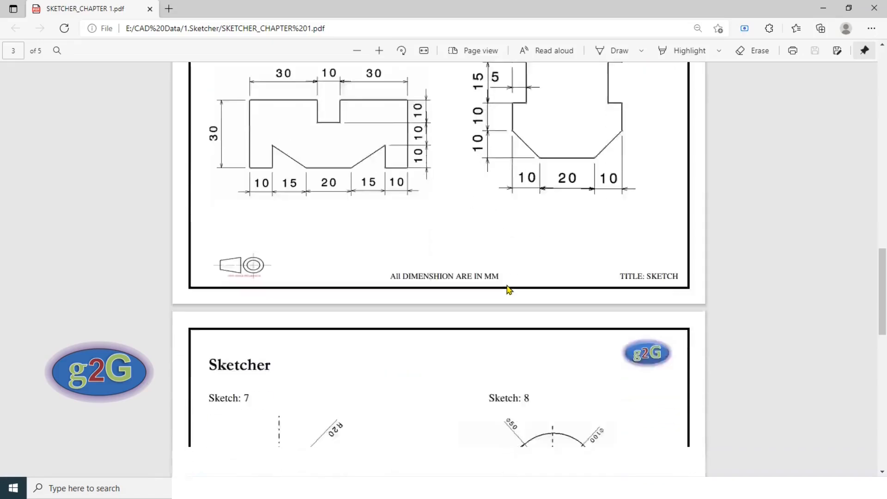
pyautogui.scroll(-15, 509, 289)
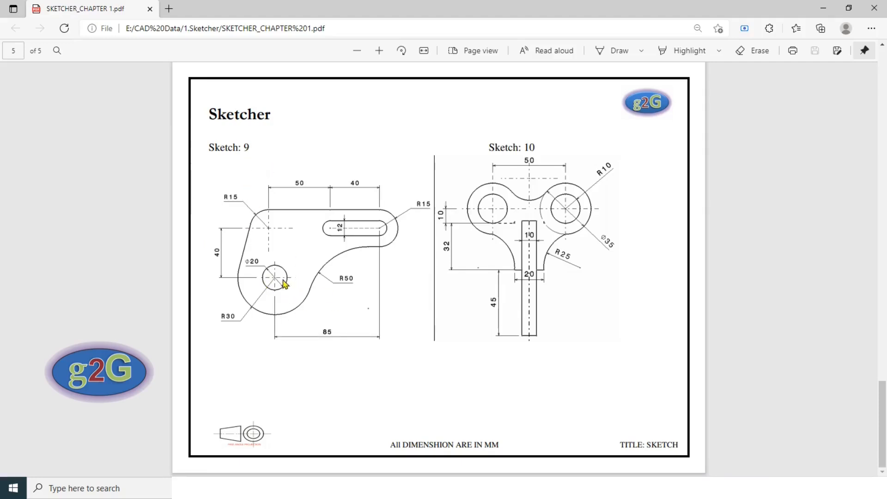
pyautogui.hotkey('alt', 'Tab')
pyautogui.click(15, 48)
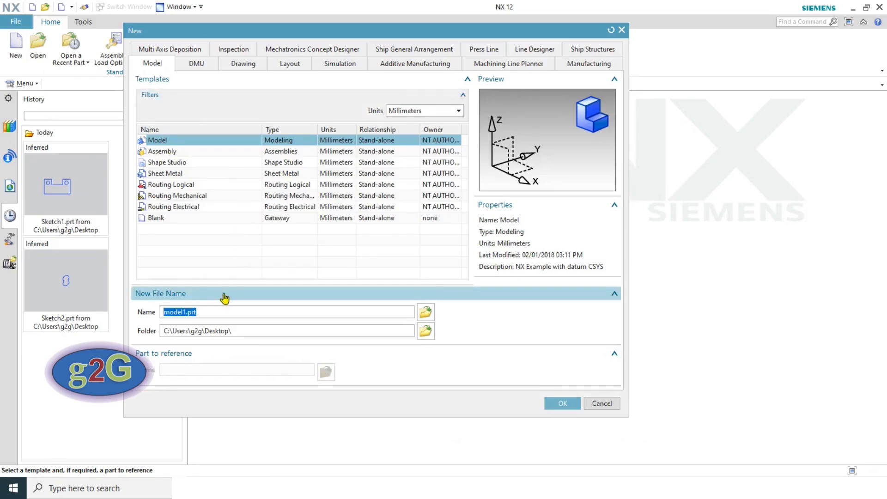
# - Create part Sketch3.prt from the millimetre Model template and start a sketch on the default plane
pyautogui.write('Sketch3')
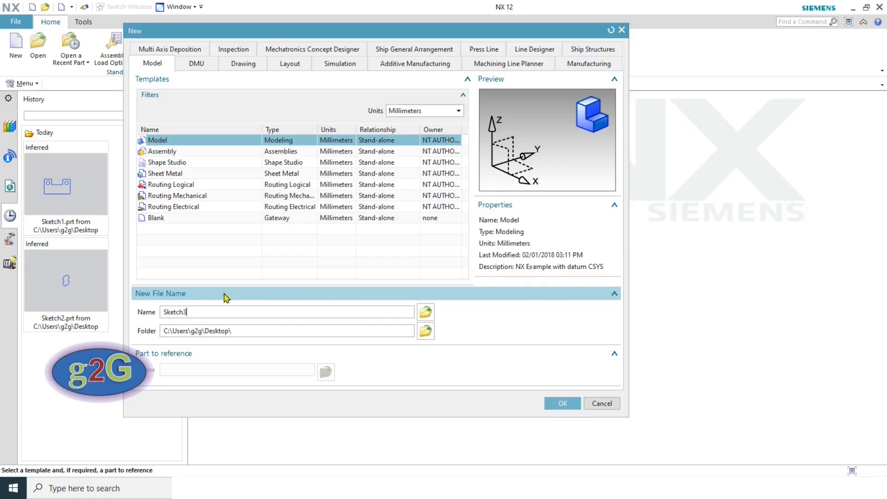
pyautogui.press('Return')
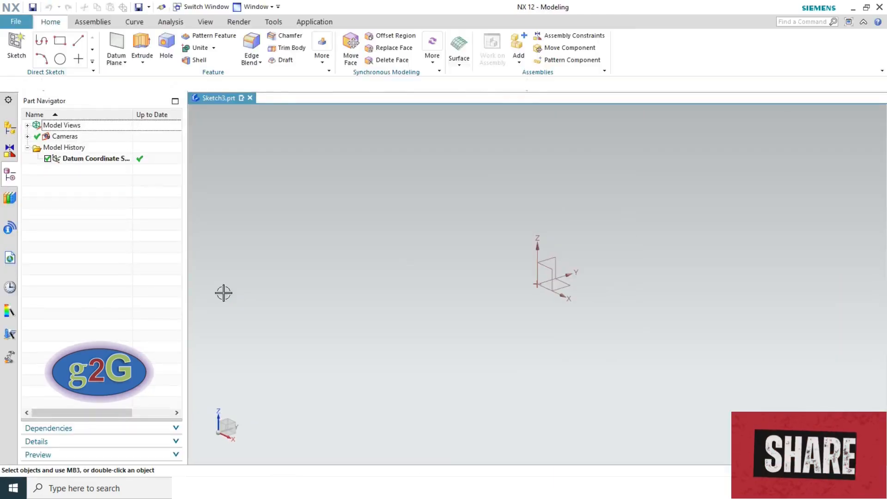
pyautogui.click(17, 44)
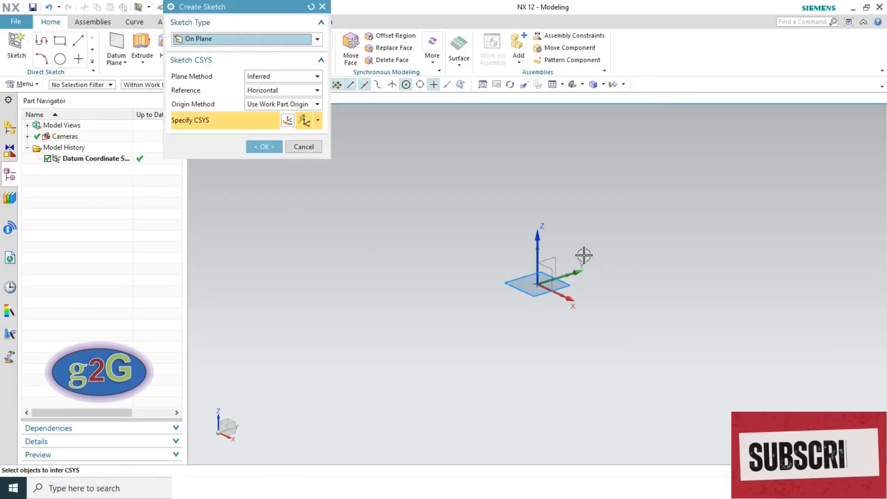
pyautogui.click(256, 146)
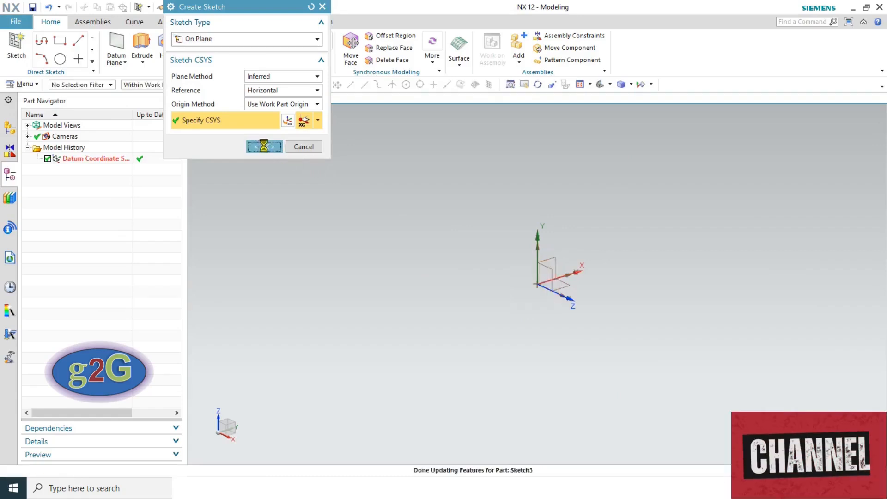
pyautogui.hotkey('alt', 'Tab')
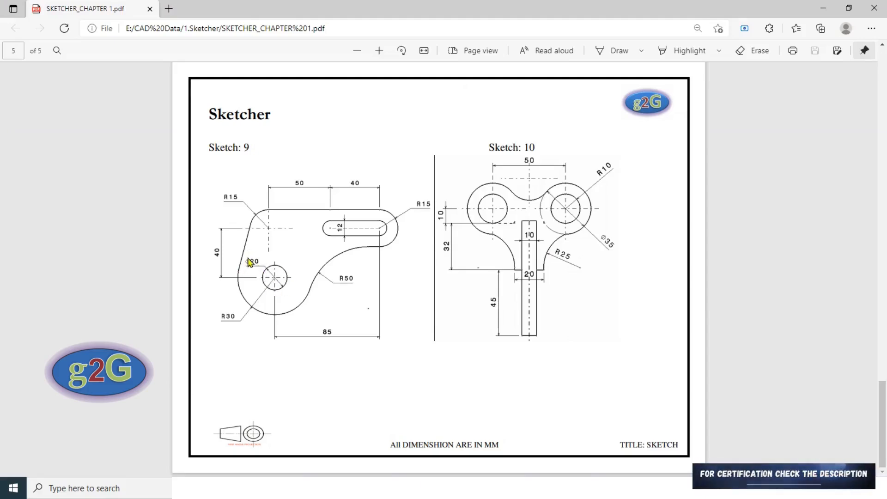
pyautogui.hotkey('alt', 'Tab')
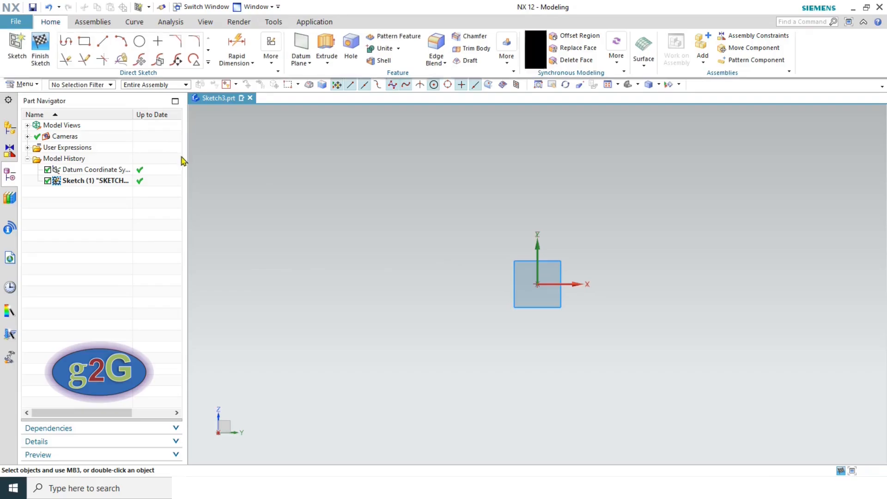
# - Draw a 20 mm diameter circle centred on the sketch origin
pyautogui.hotkey('alt', 'Tab')
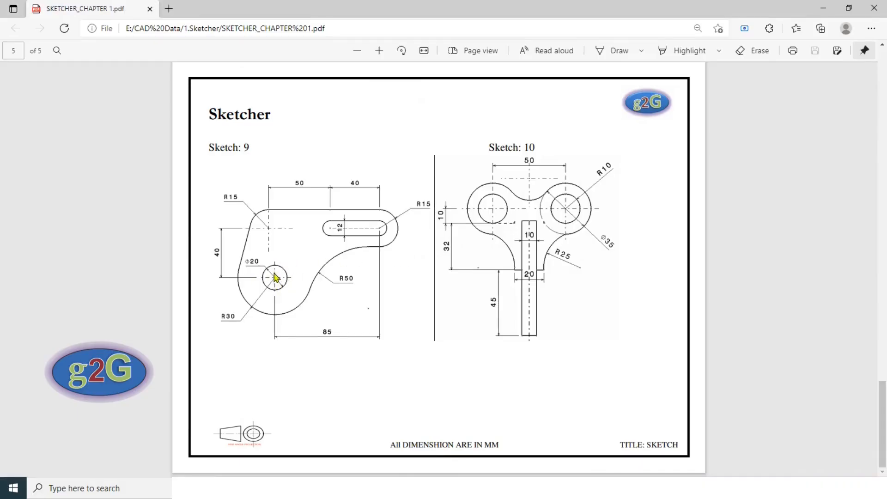
pyautogui.hotkey('alt', 'Tab')
pyautogui.click(139, 42)
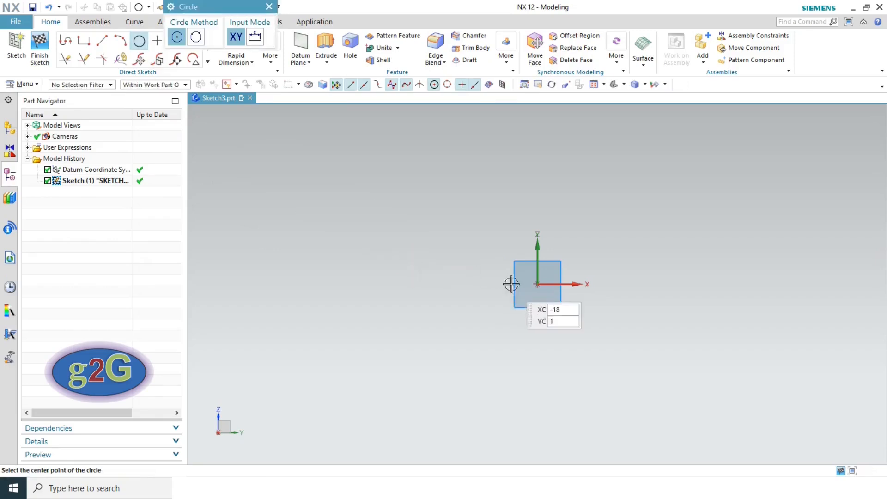
pyautogui.click(538, 284)
pyautogui.write('0')
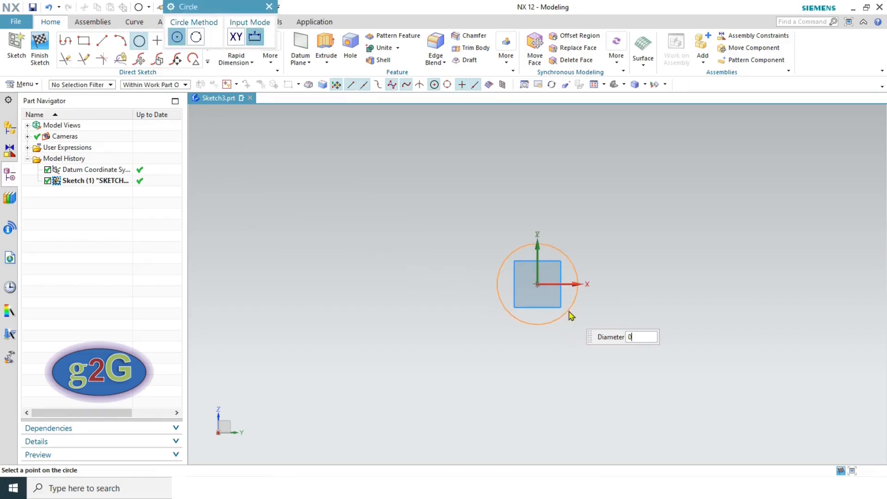
pyautogui.press('Return')
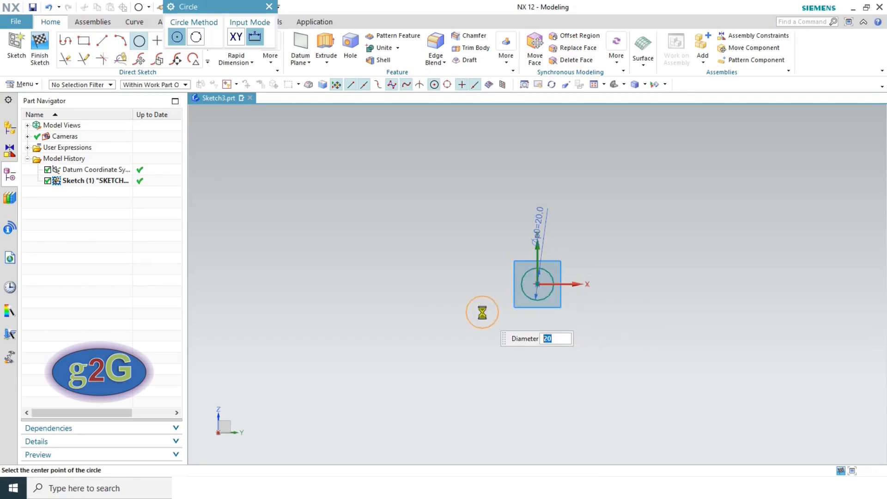
pyautogui.press('Escape')
# - Lay the Ø20 dimension across the circle and fit the sketch in view
pyautogui.scroll(5, 538, 242)
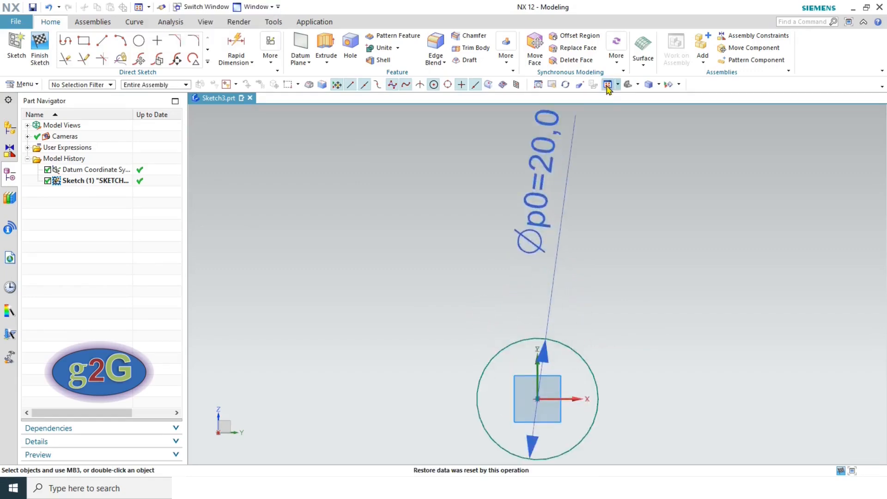
pyautogui.moveTo(538, 210); pyautogui.dragTo(507, 393)
pyautogui.click(610, 85)
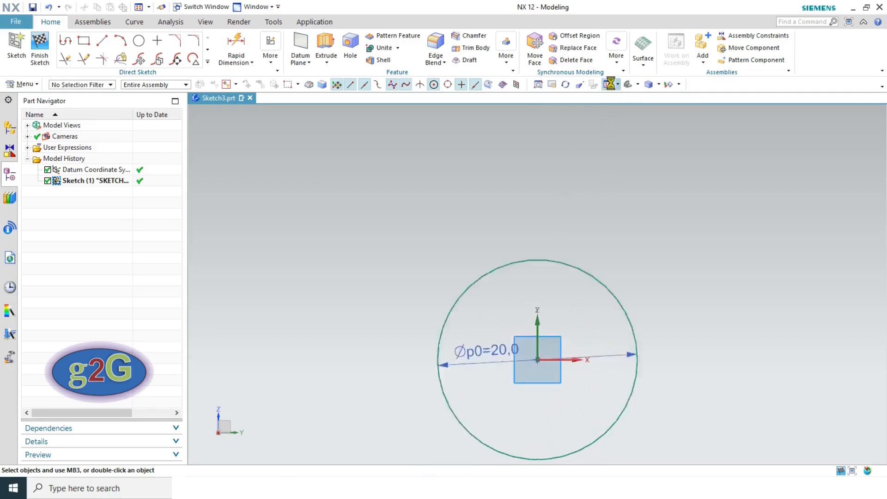
pyautogui.scroll(-1, 608, 153)
pyautogui.scroll(-6, 608, 153)
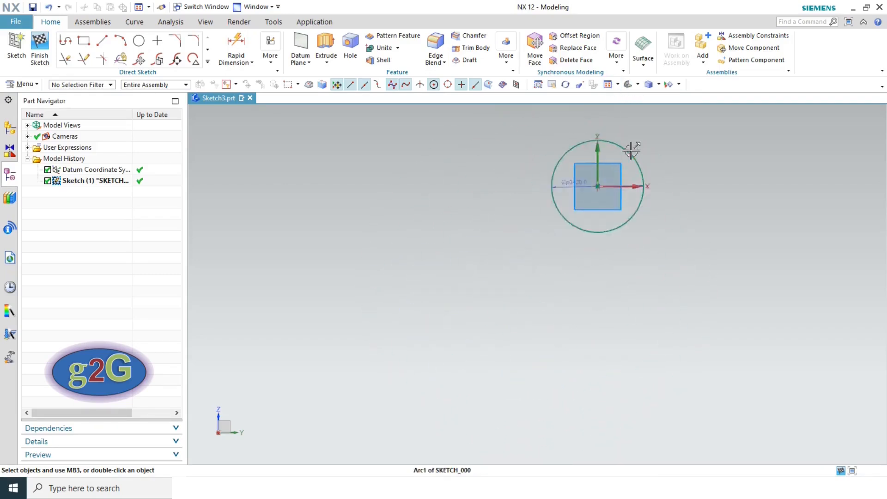
pyautogui.scroll(-3, 700, 152)
pyautogui.scroll(3, 700, 152)
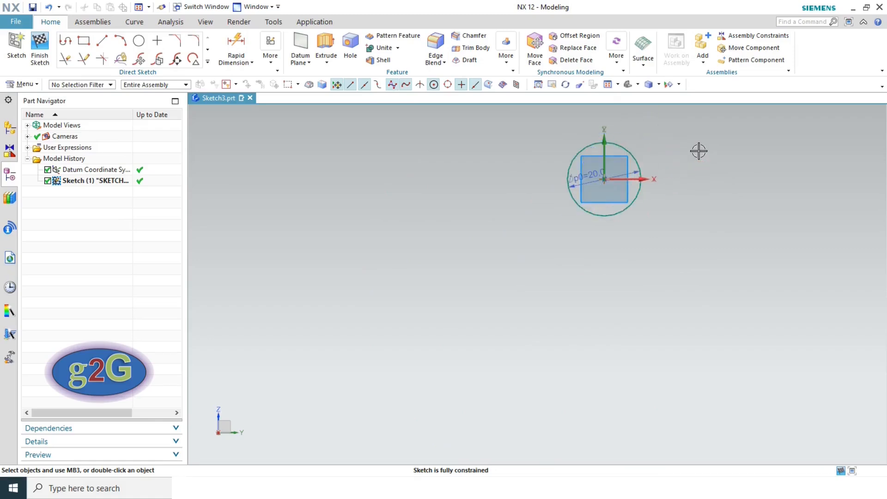
pyautogui.scroll(4, 620, 206)
pyautogui.scroll(-4, 633, 157)
pyautogui.scroll(2, 668, 137)
pyautogui.scroll(2, 668, 135)
pyautogui.scroll(-6, 489, 154)
pyautogui.scroll(6, 500, 138)
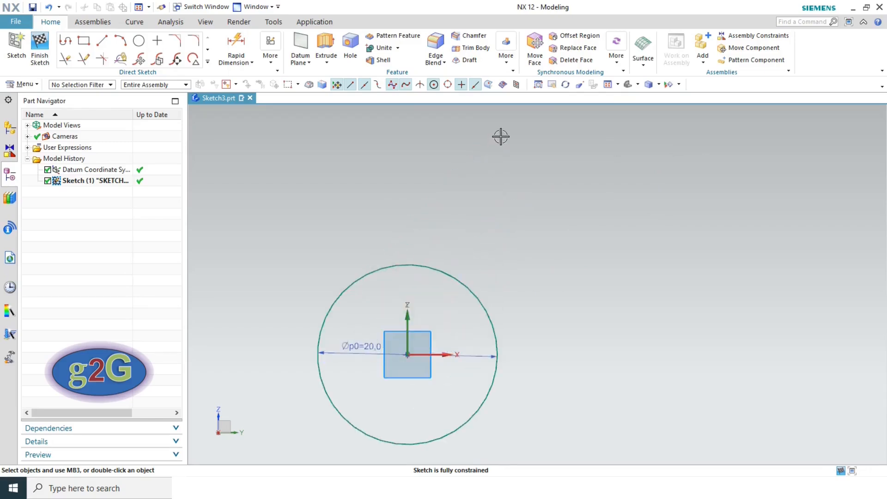
pyautogui.hotkey('alt', 'Tab')
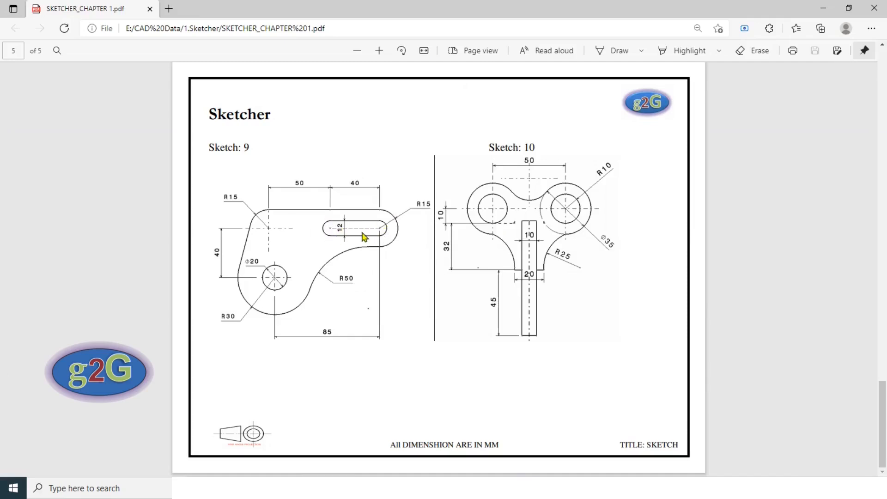
# - Draw a 40 × 12 rectangle above and right of the circle
pyautogui.hotkey('alt', 'Tab')
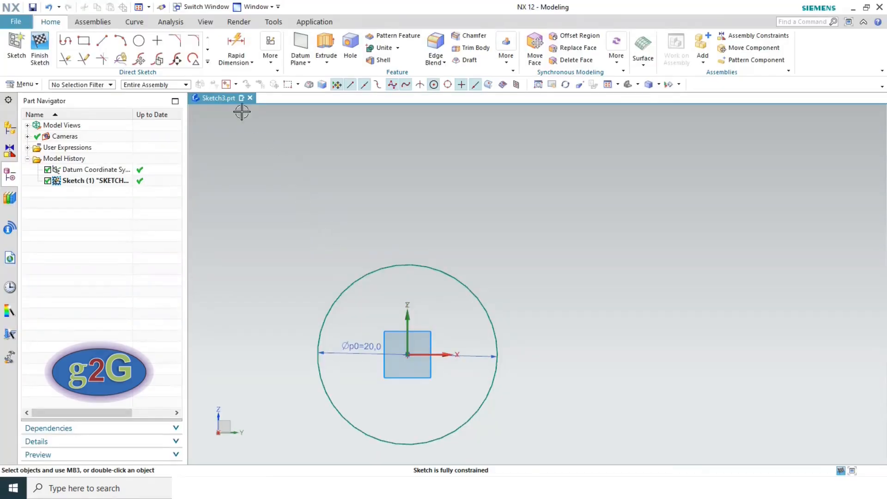
pyautogui.click(83, 42)
pyautogui.hotkey('alt', 'Tab')
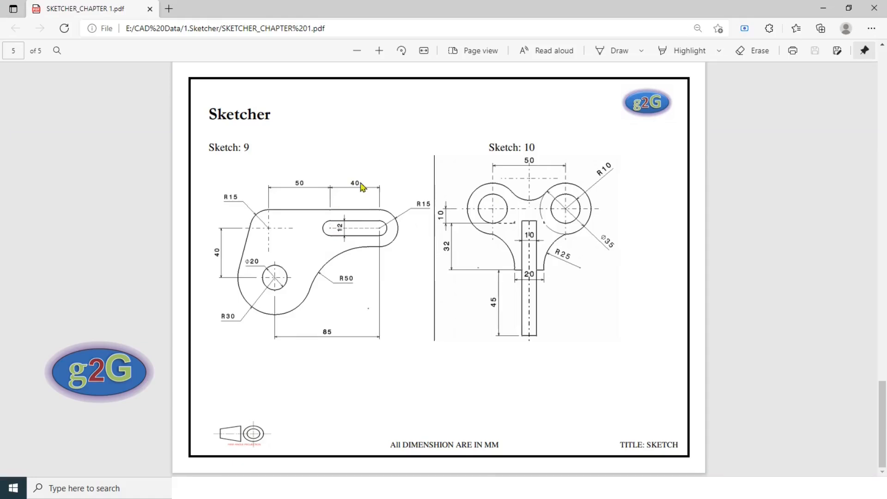
pyautogui.hotkey('alt', 'Tab')
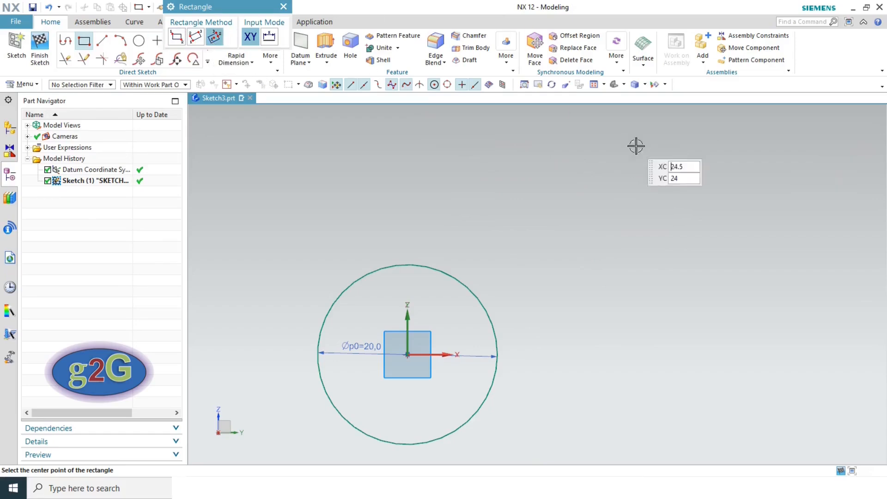
pyautogui.click(645, 175)
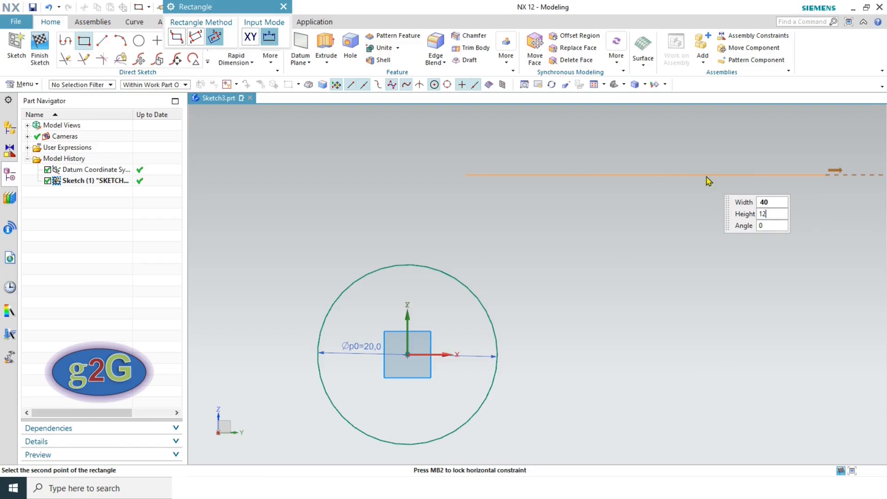
pyautogui.press('Tab')
pyautogui.press('Return')
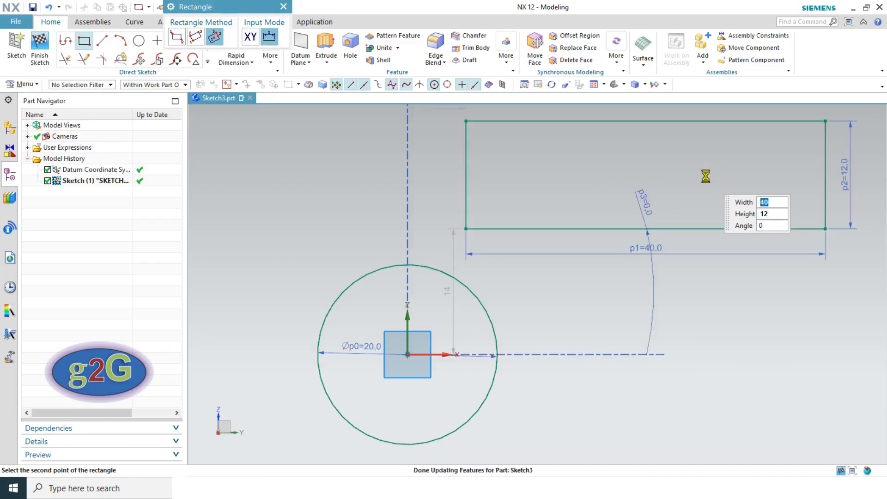
pyautogui.scroll(-2, 587, 274)
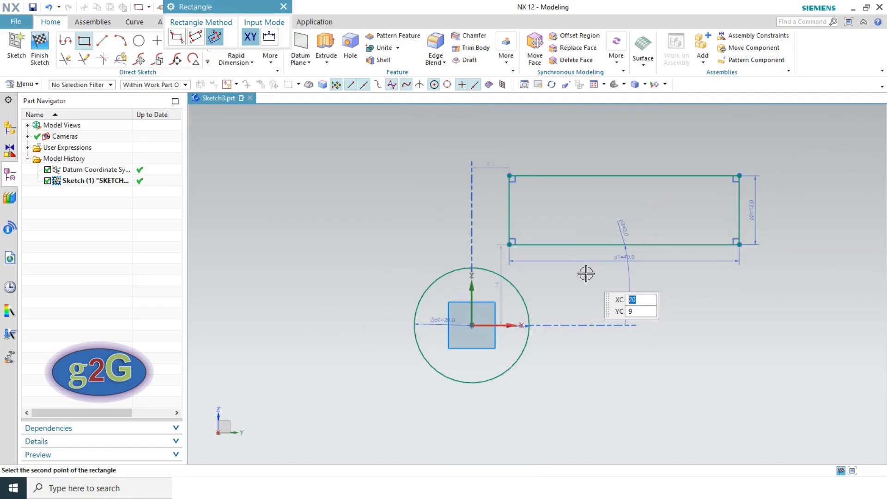
pyautogui.press('Escape')
# - Delete the rectangle's angle dimension and make its top and bottom lines horizontal
pyautogui.scroll(-2, 471, 276)
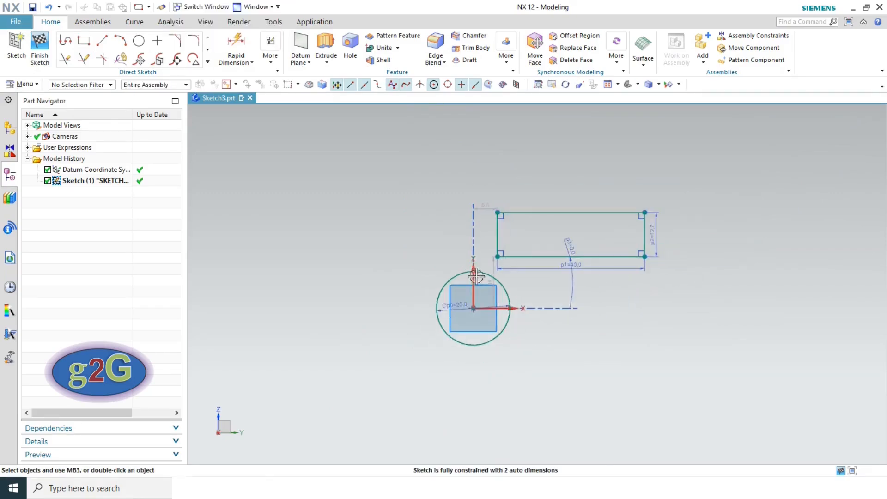
pyautogui.click(568, 287)
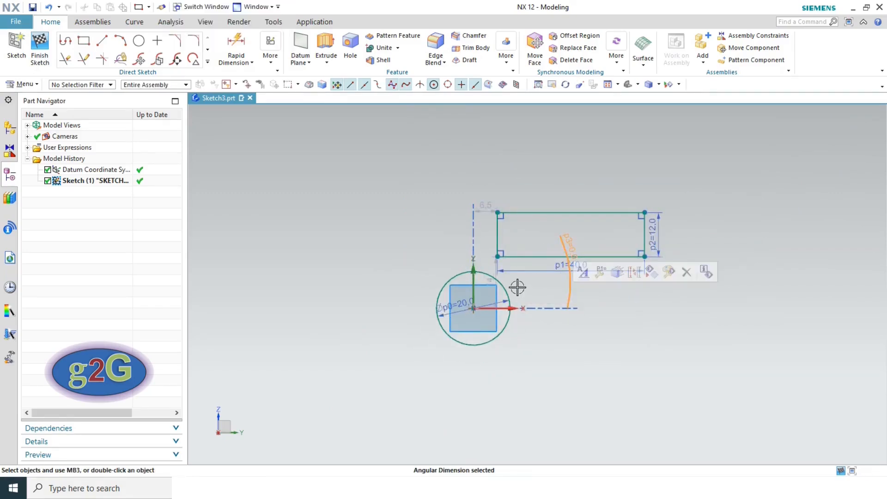
pyautogui.click(687, 272)
pyautogui.click(444, 266)
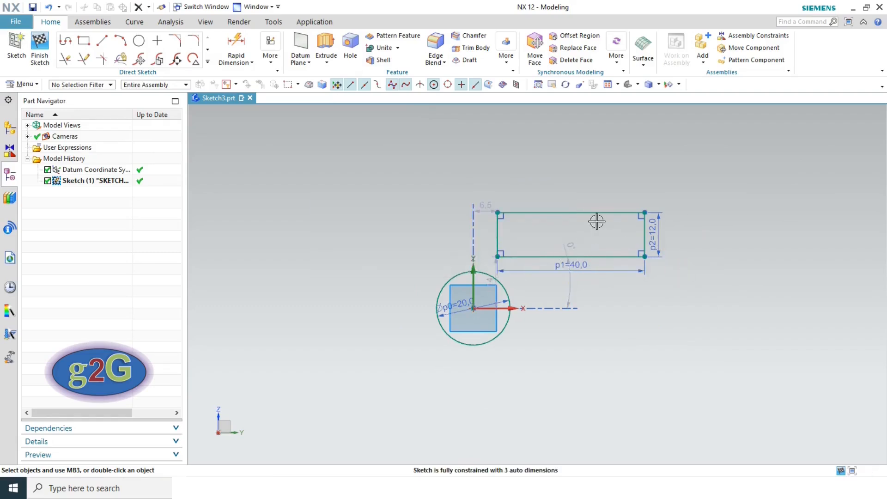
pyautogui.click(629, 213)
pyautogui.click(723, 179)
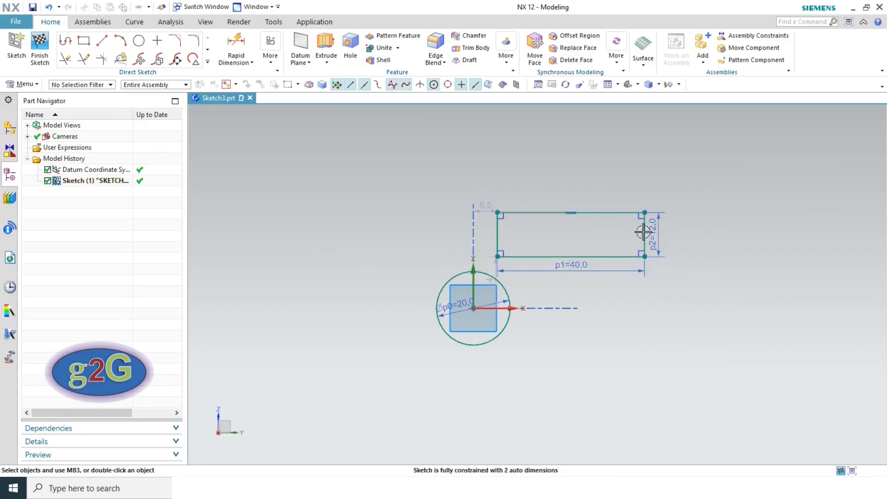
pyautogui.click(614, 256)
pyautogui.click(742, 219)
pyautogui.scroll(3, 507, 287)
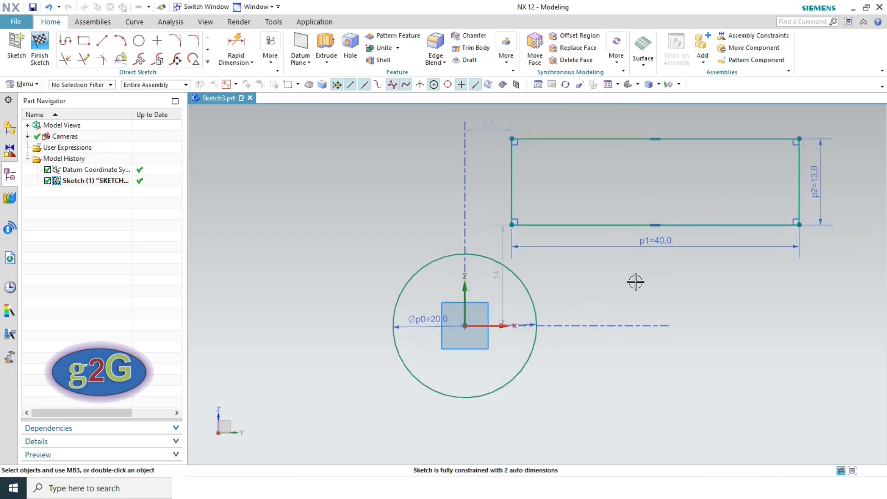
pyautogui.hotkey('alt', 'Tab')
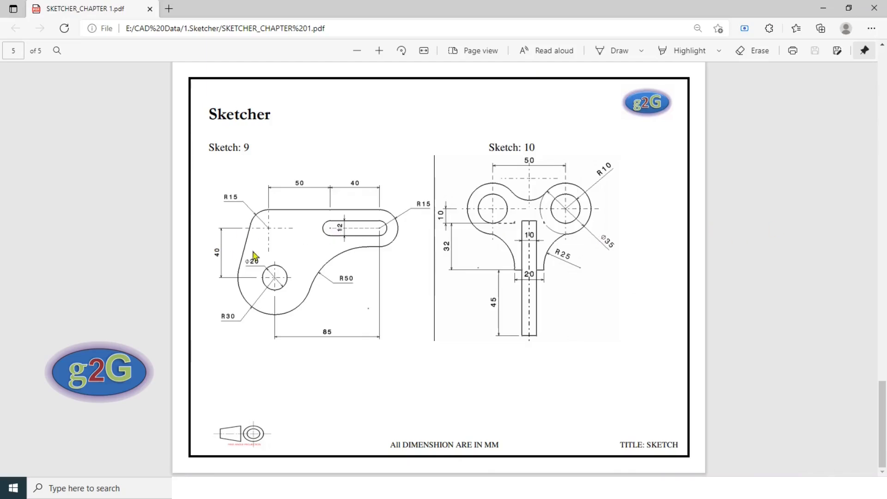
pyautogui.hotkey('alt', 'Tab')
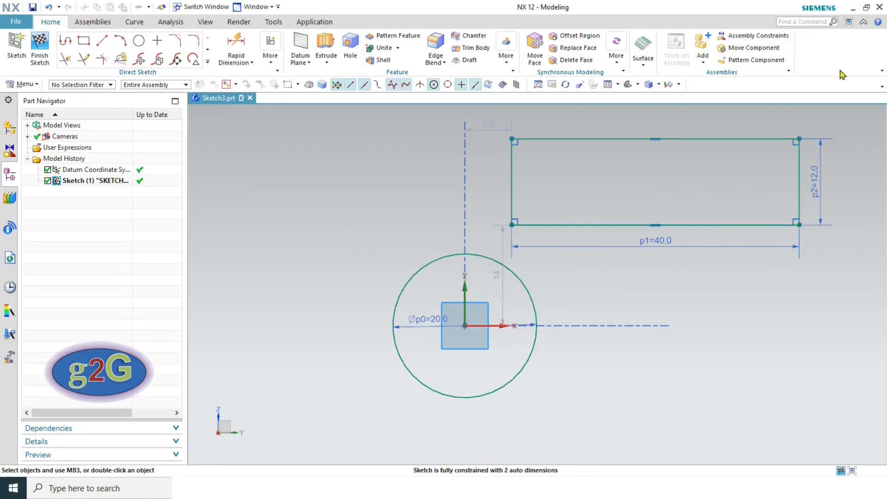
# - Dimension the rectangle 40 mm vertically from the horizontal axis
pyautogui.click(237, 48)
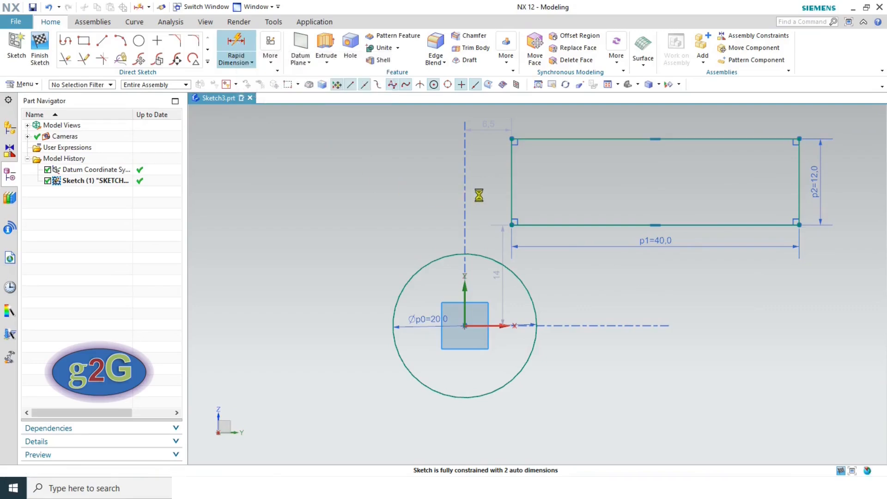
pyautogui.click(512, 182)
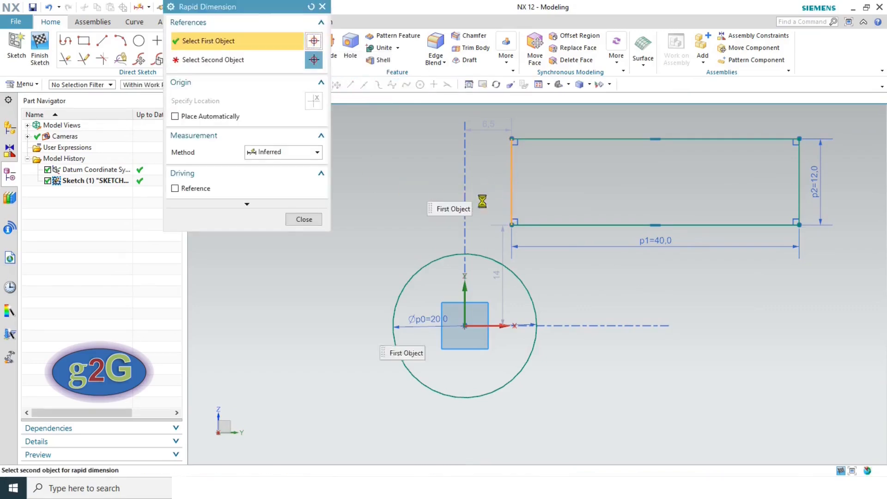
pyautogui.click(486, 325)
pyautogui.click(293, 259)
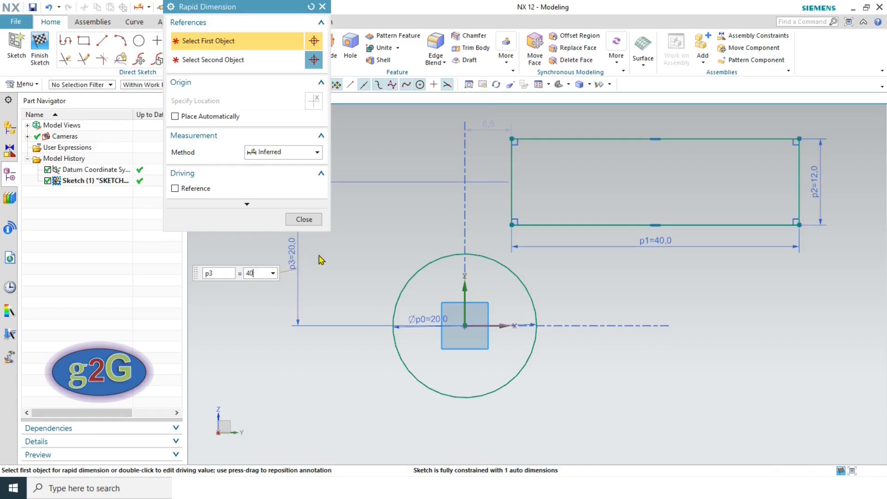
pyautogui.press('Return')
pyautogui.click(305, 220)
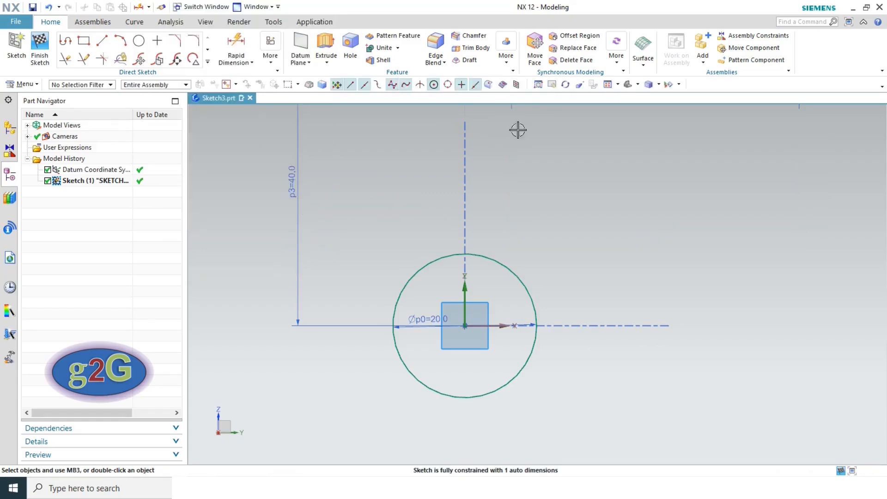
pyautogui.click(608, 84)
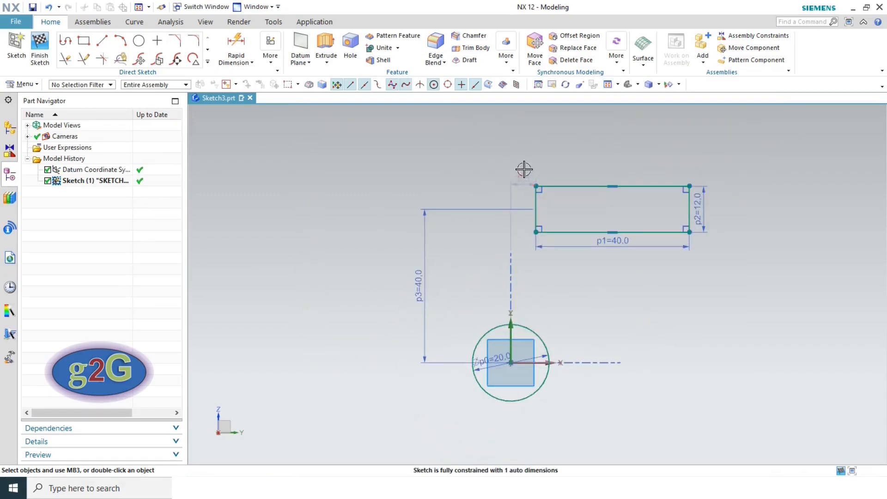
pyautogui.scroll(2, 524, 169)
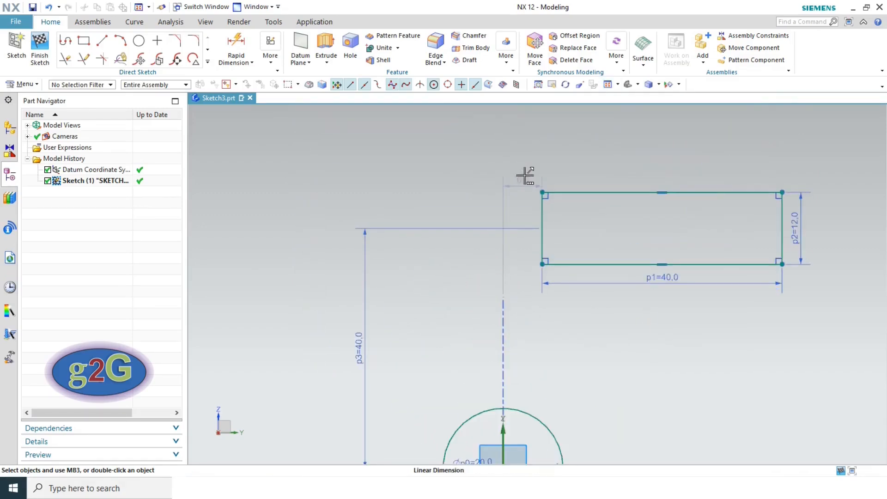
# - Add an 85 mm horizontal dimension from the circle to the rectangle's right edge
pyautogui.hotkey('alt', 'Tab')
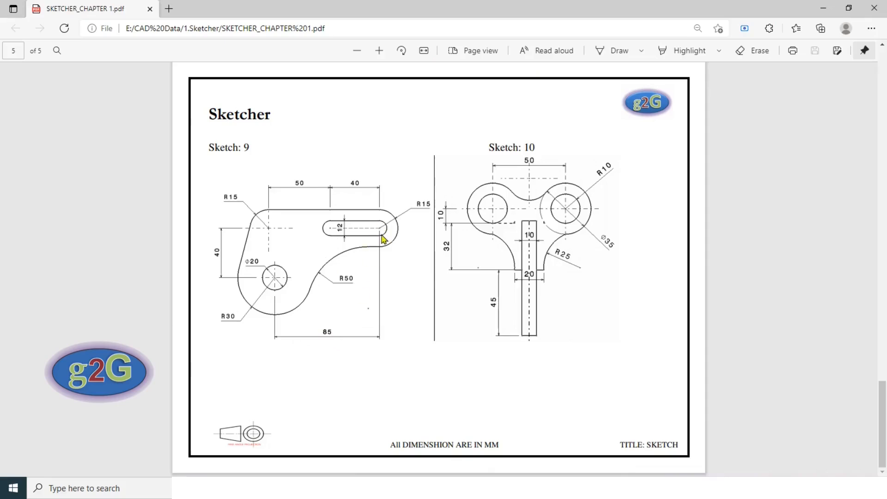
pyautogui.hotkey('alt', 'Tab')
pyautogui.scroll(-5, 529, 276)
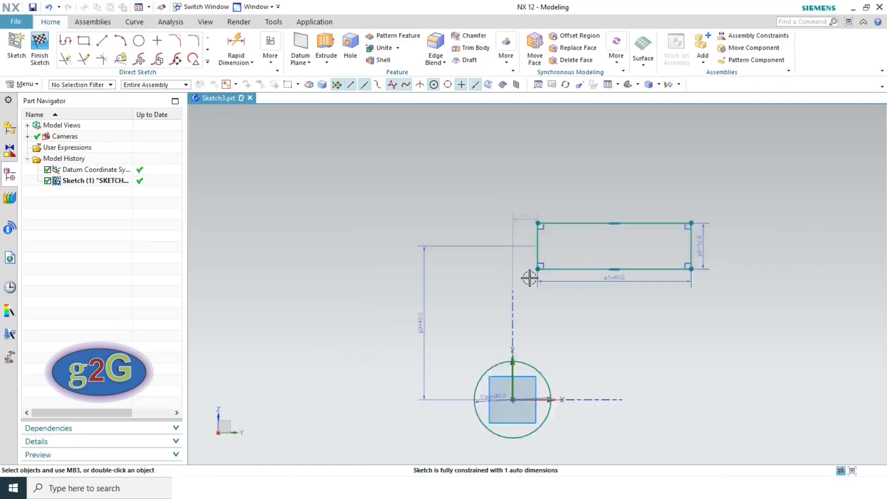
pyautogui.click(235, 46)
pyautogui.click(494, 356)
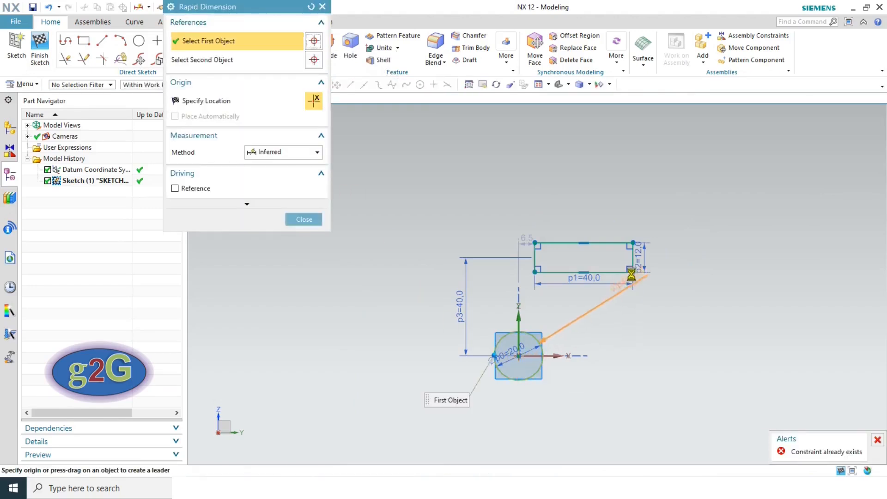
pyautogui.click(633, 258)
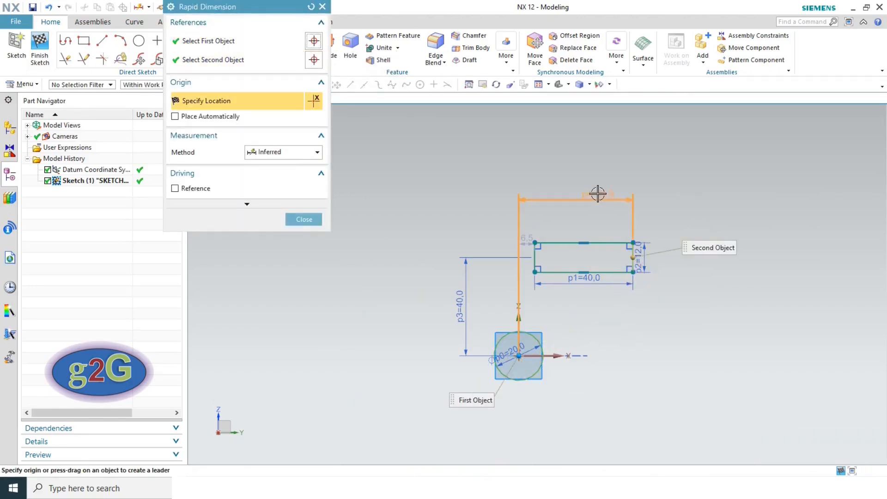
pyautogui.click(596, 198)
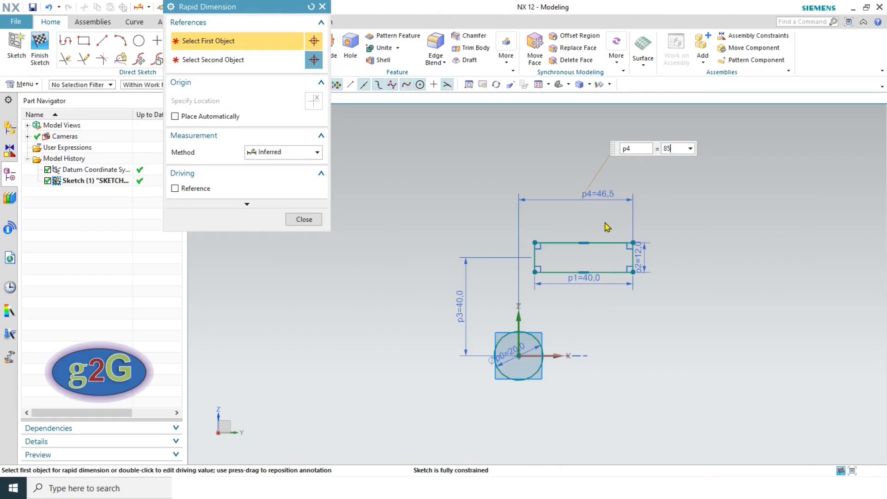
pyautogui.press('Return')
pyautogui.click(306, 220)
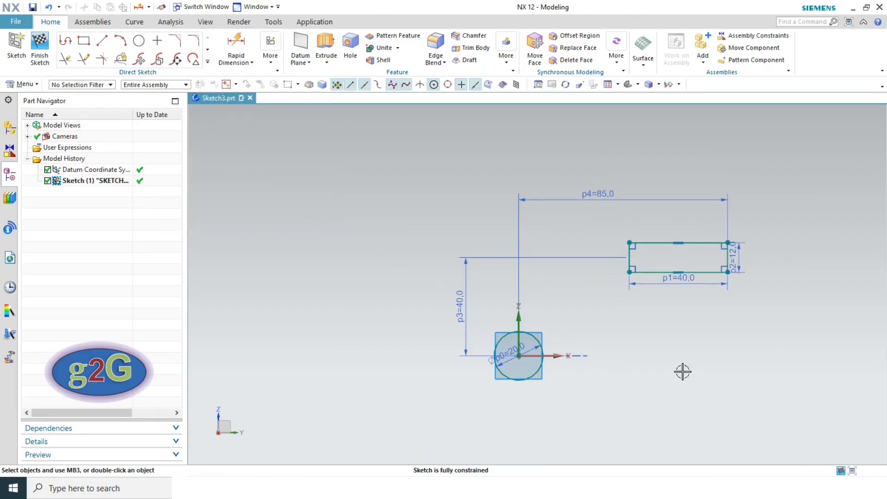
pyautogui.scroll(2, 765, 308)
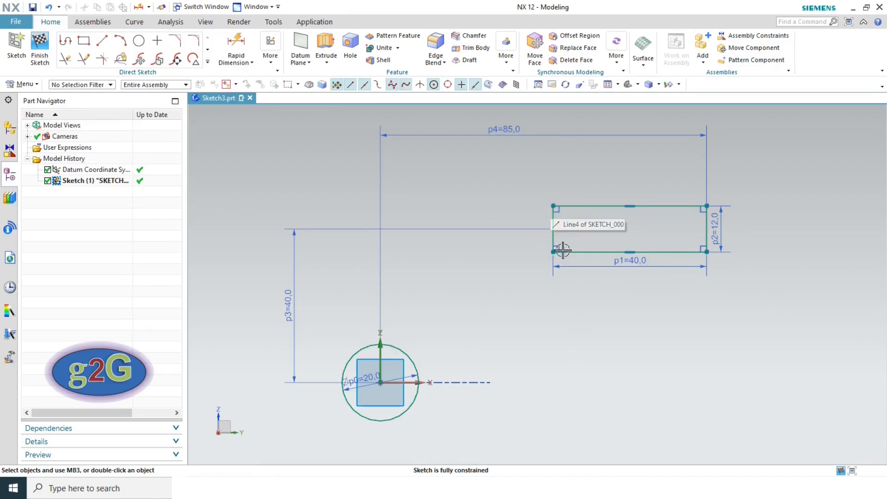
# - Fillet the rectangle's left end, then its right end using the alternate fillet, both radius 6
pyautogui.click(193, 42)
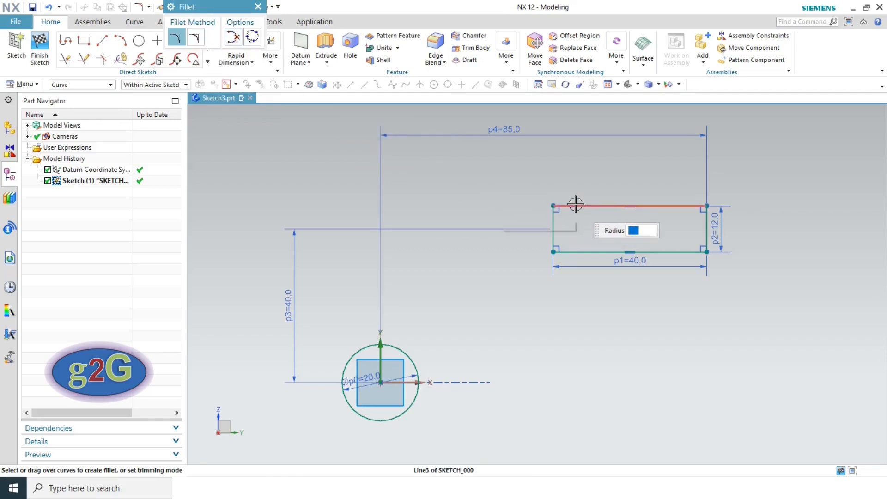
pyautogui.click(574, 252)
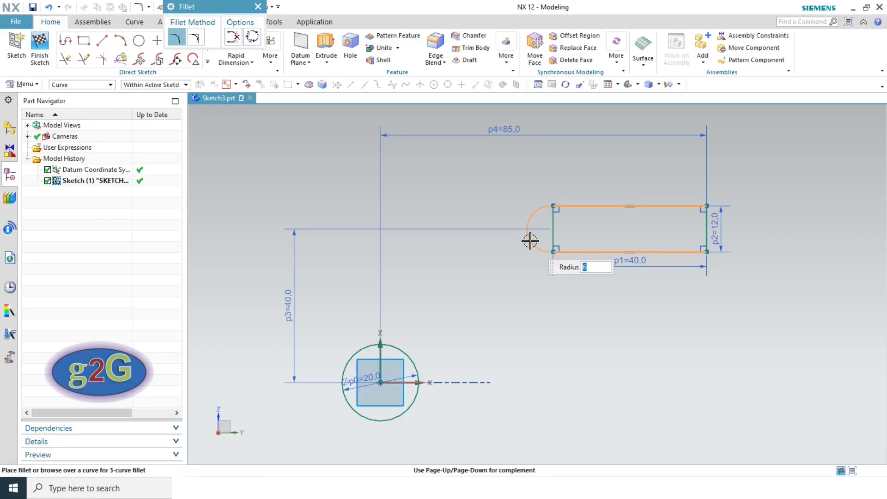
pyautogui.click(530, 241)
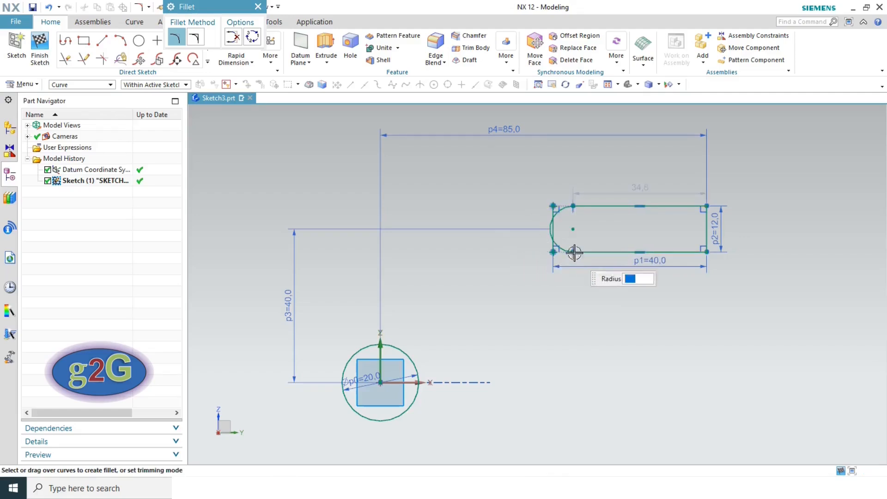
pyautogui.click(688, 206)
pyautogui.click(680, 252)
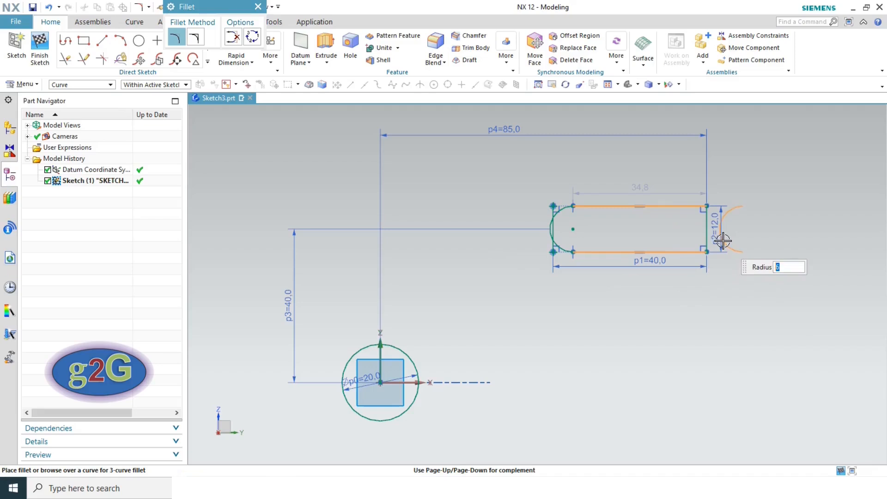
pyautogui.click(252, 37)
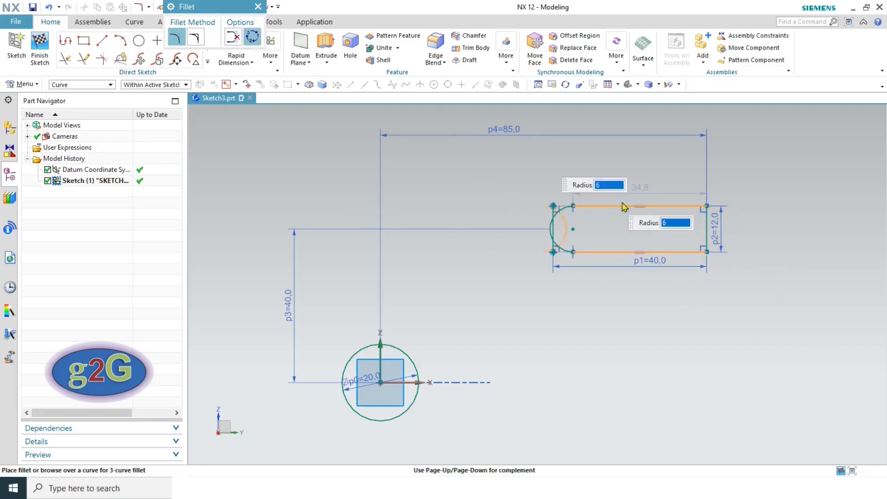
pyautogui.click(702, 238)
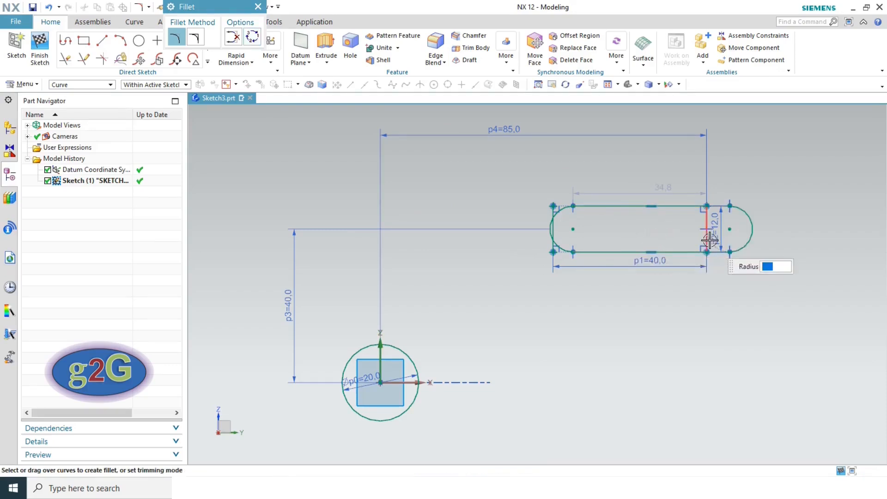
pyautogui.press('Escape')
# - Remove the right arc's tangent constraint and join the arcs' top ends to the rectangle corners
pyautogui.scroll(3, 729, 257)
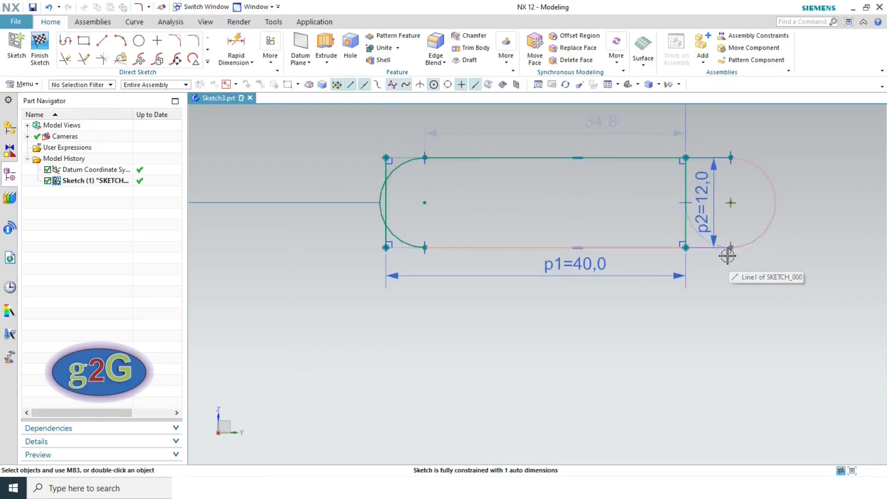
pyautogui.click(693, 203)
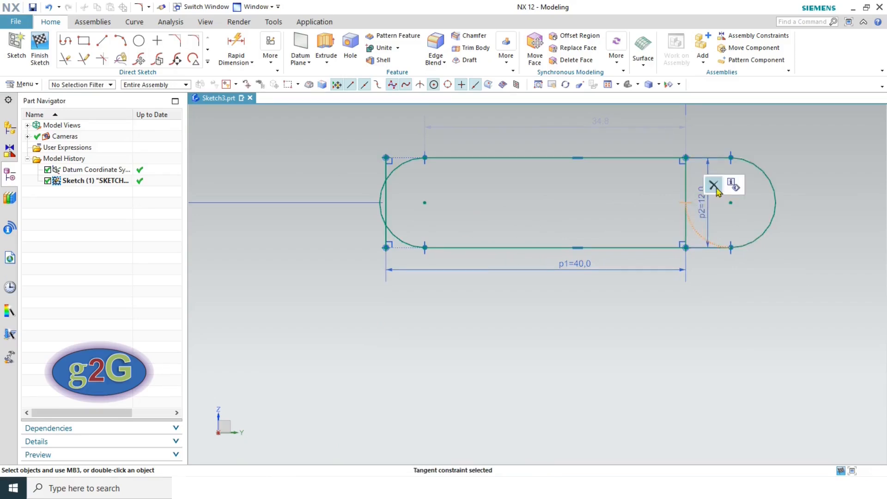
pyautogui.click(714, 186)
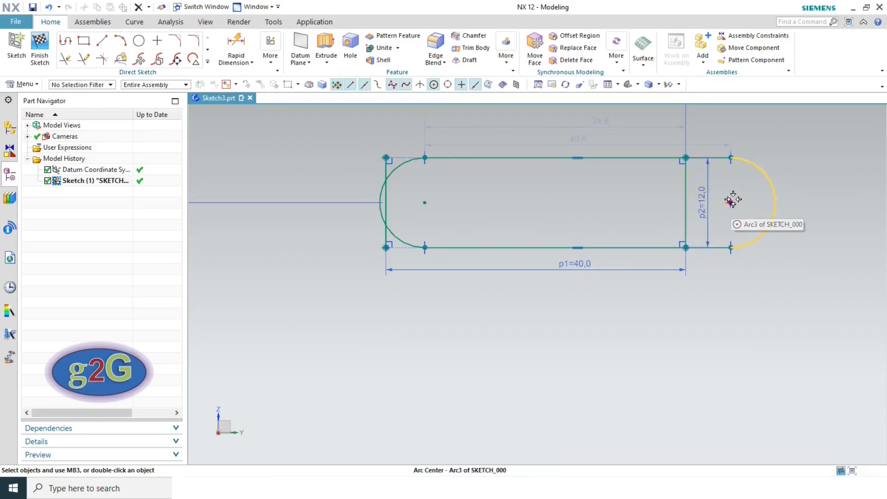
pyautogui.moveTo(371, 217); pyautogui.dragTo(332, 218)
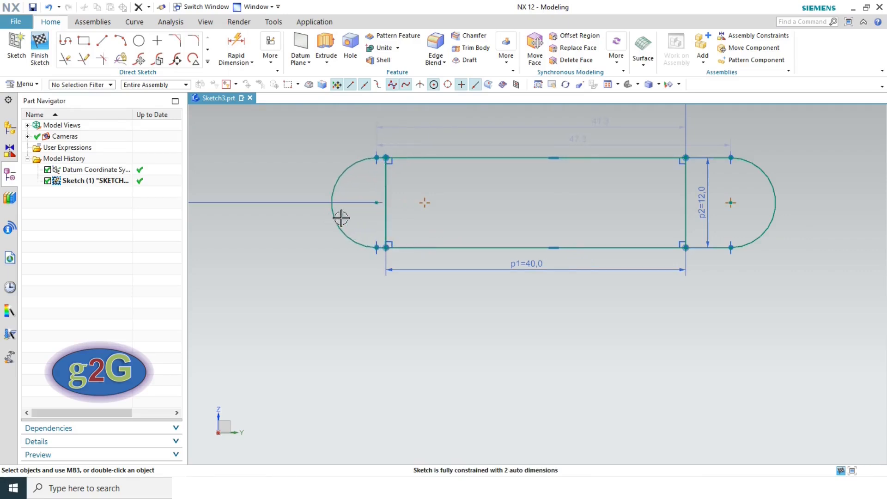
pyautogui.click(387, 157)
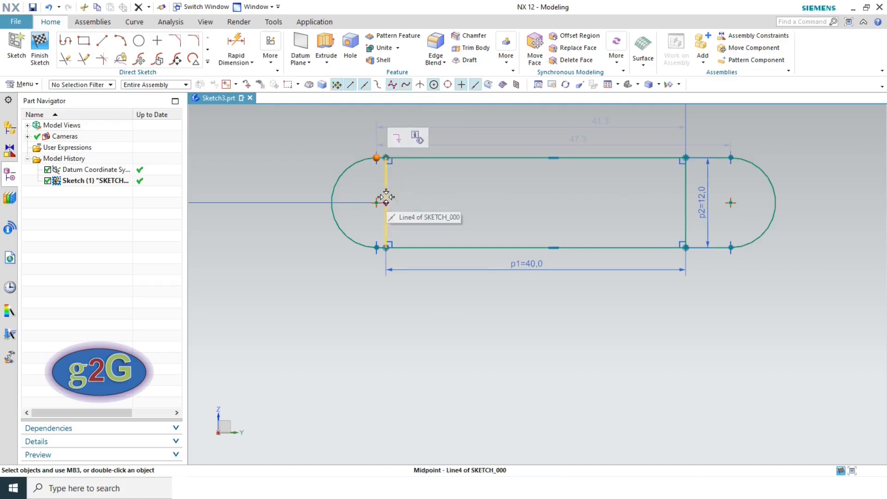
pyautogui.scroll(5, 386, 157)
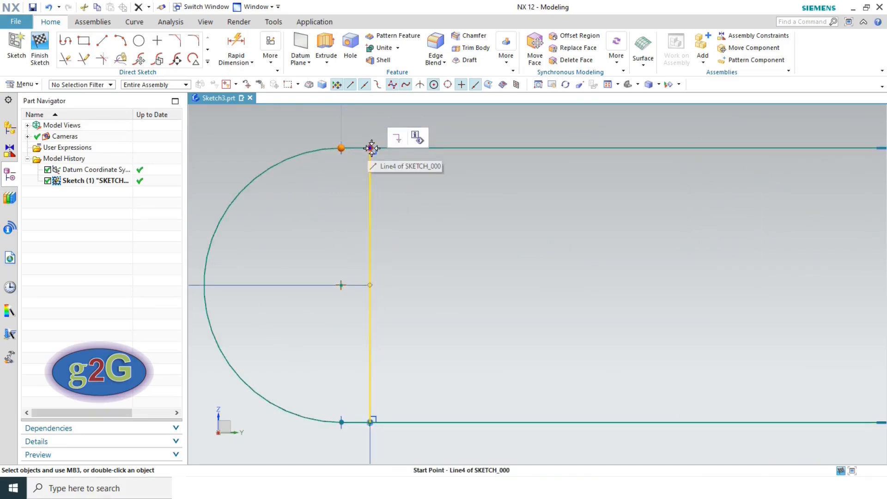
pyautogui.click(371, 149)
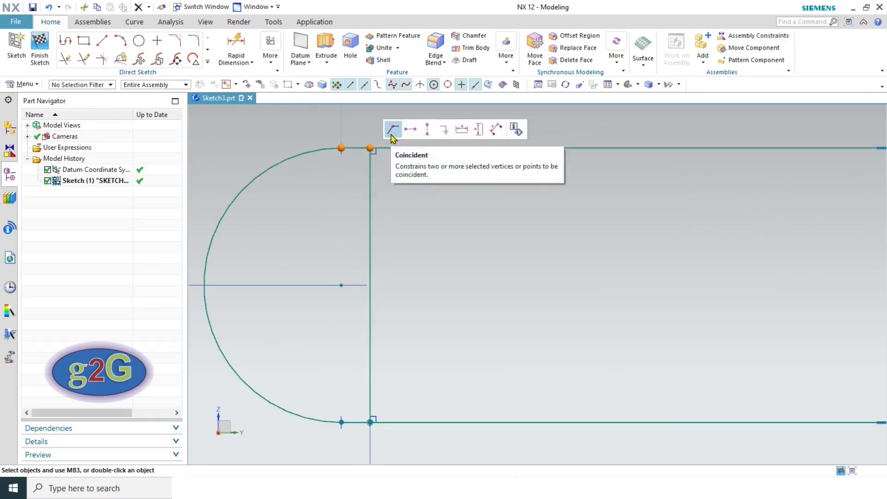
pyautogui.scroll(-5, 473, 232)
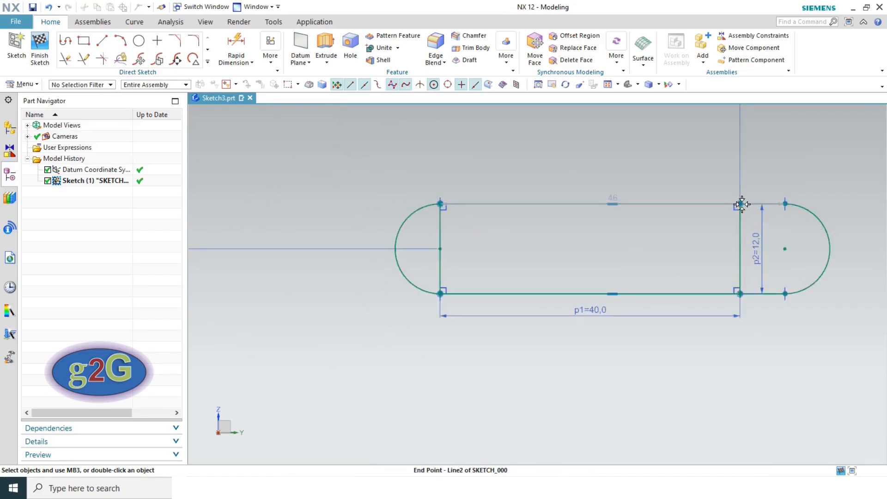
pyautogui.click(740, 203)
pyautogui.click(785, 204)
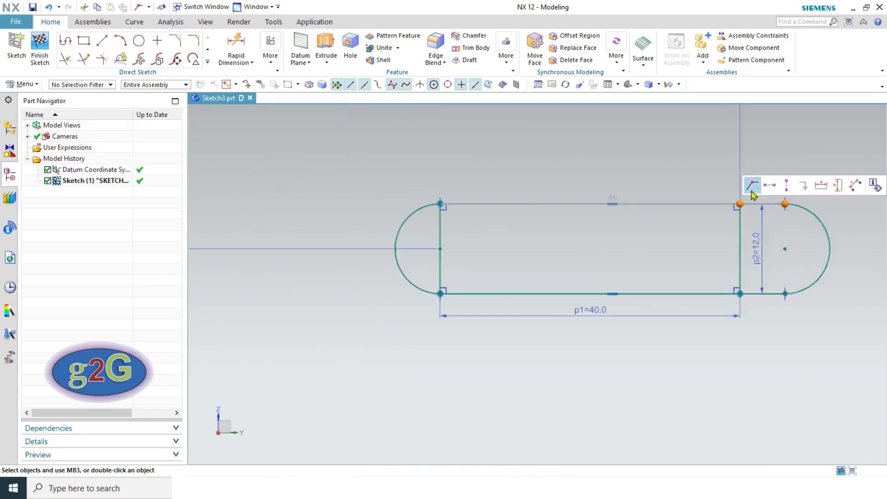
pyautogui.click(751, 188)
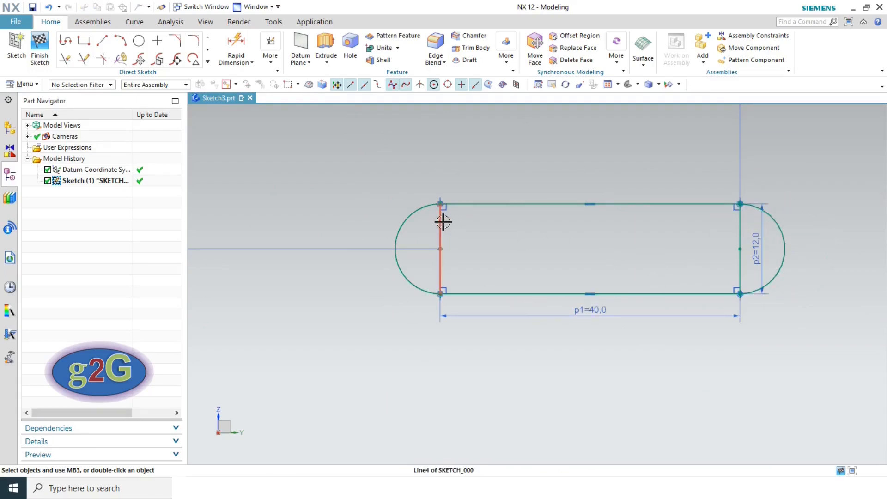
# - Convert the slot's left and right end lines to reference geometry
pyautogui.click(440, 239)
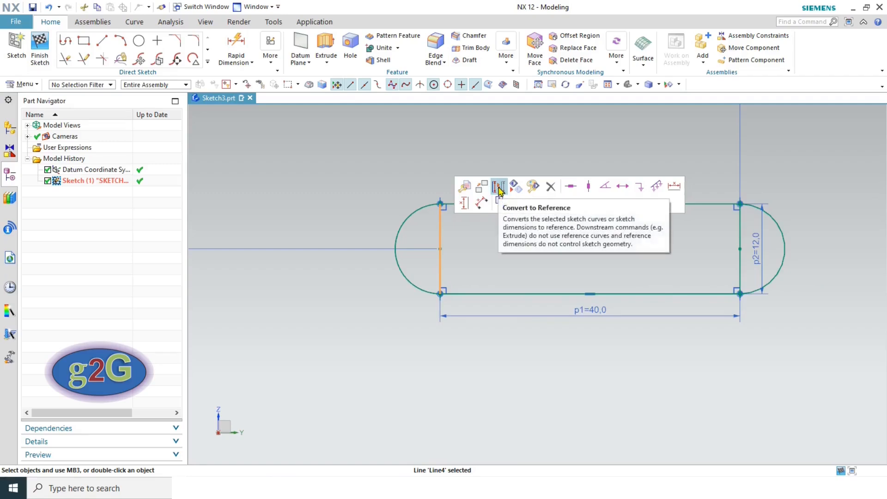
pyautogui.click(501, 201)
pyautogui.click(742, 225)
pyautogui.click(684, 187)
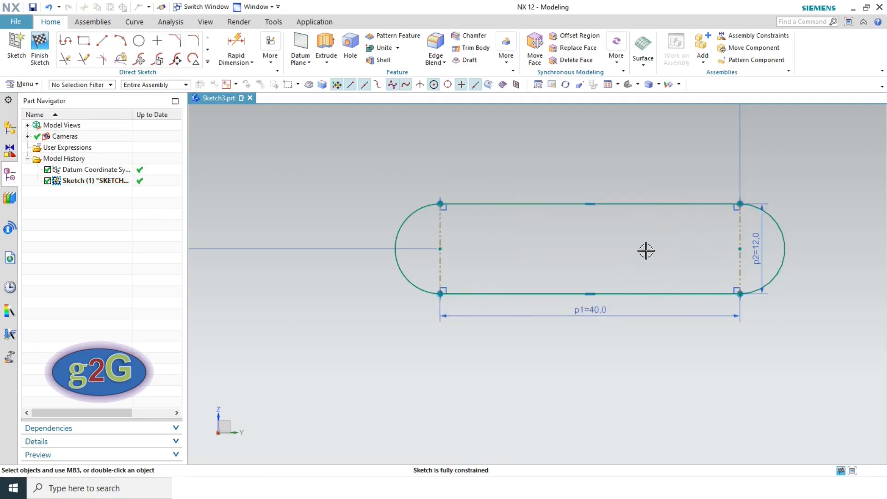
pyautogui.scroll(-2, 639, 261)
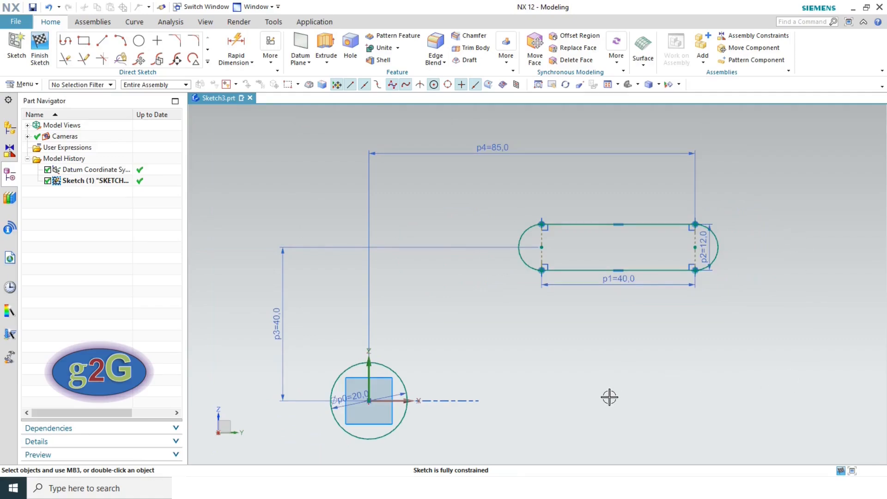
pyautogui.hotkey('alt', 'Tab')
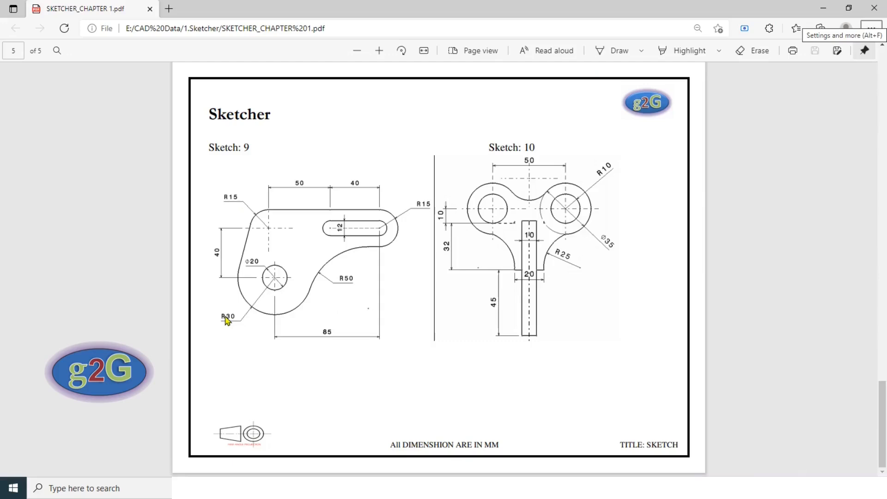
pyautogui.hotkey('alt', 'Tab')
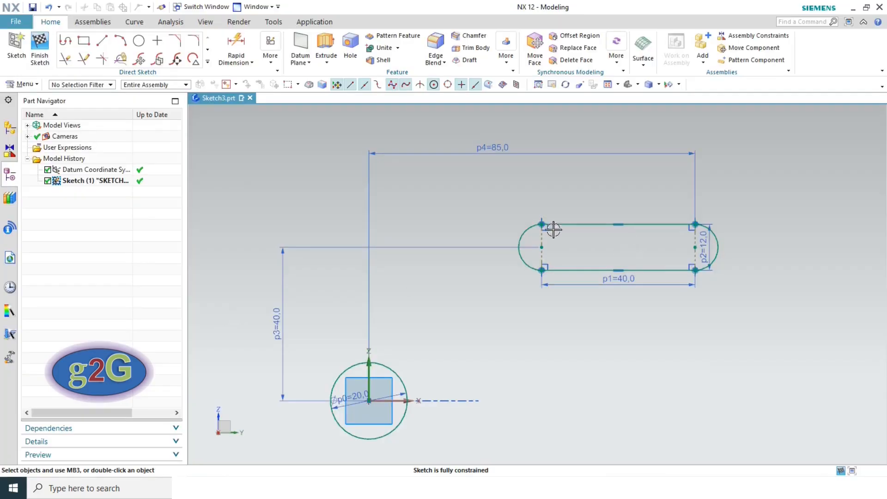
# - Draw a 93 horizontal top line joined to a 64.6 line slanting down-left
pyautogui.click(66, 44)
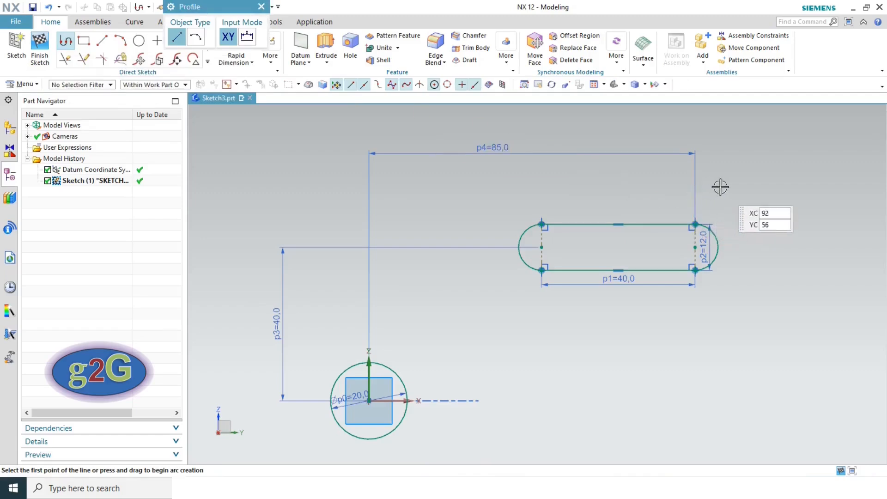
pyautogui.hotkey('alt', 'Tab')
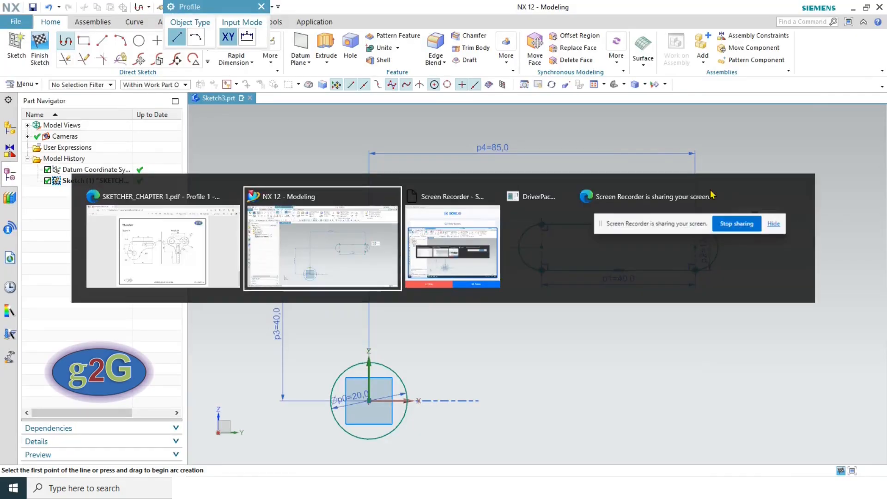
pyautogui.hotkey('alt', 'Tab')
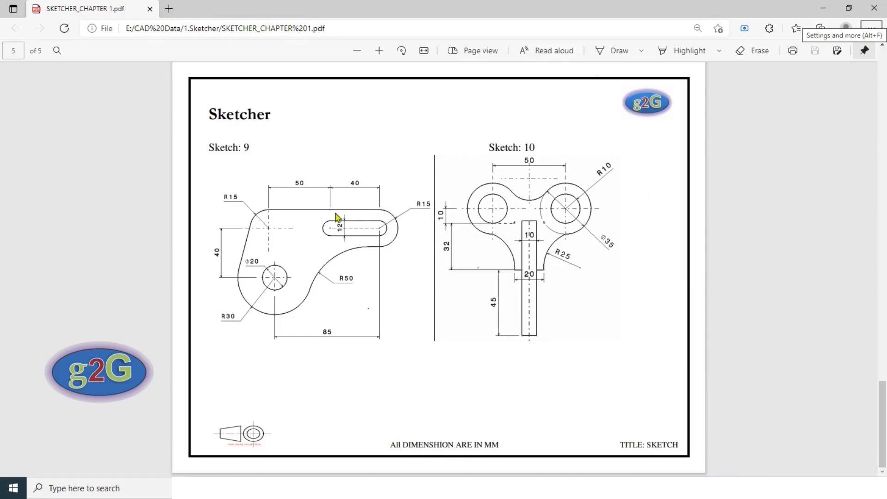
pyautogui.hotkey('alt', 'Tab')
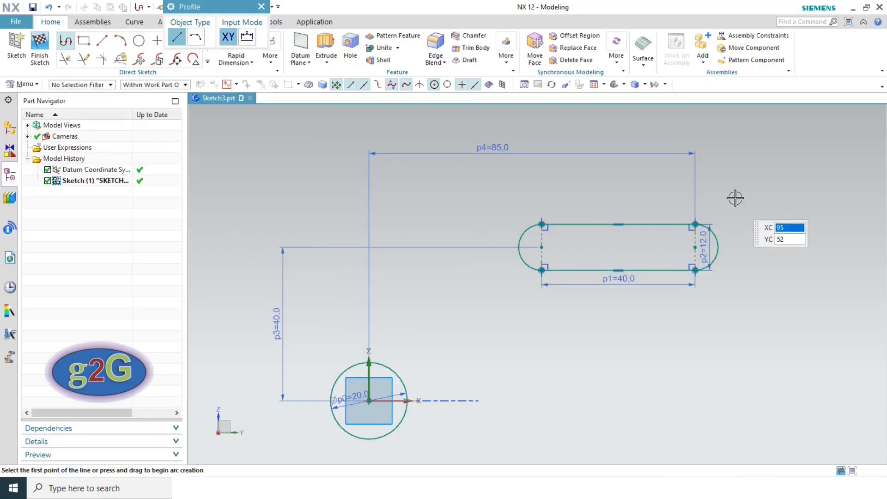
pyautogui.click(695, 190)
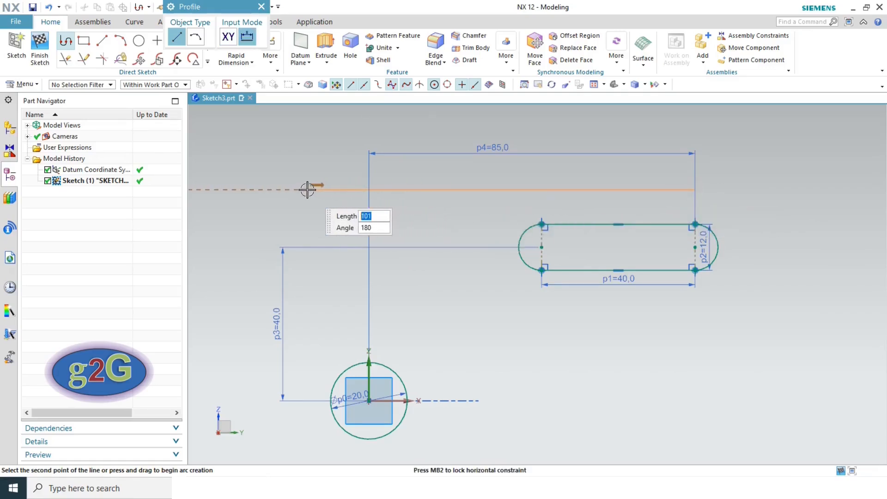
pyautogui.scroll(-1, 332, 190)
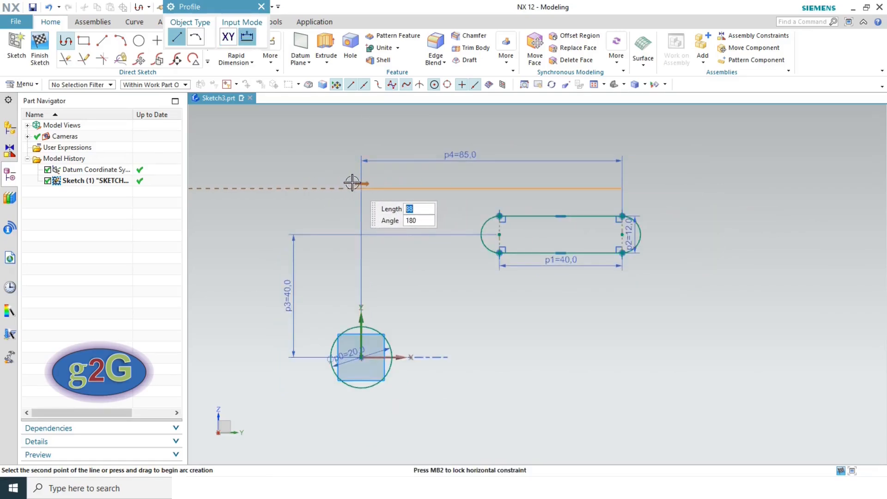
pyautogui.click(337, 183)
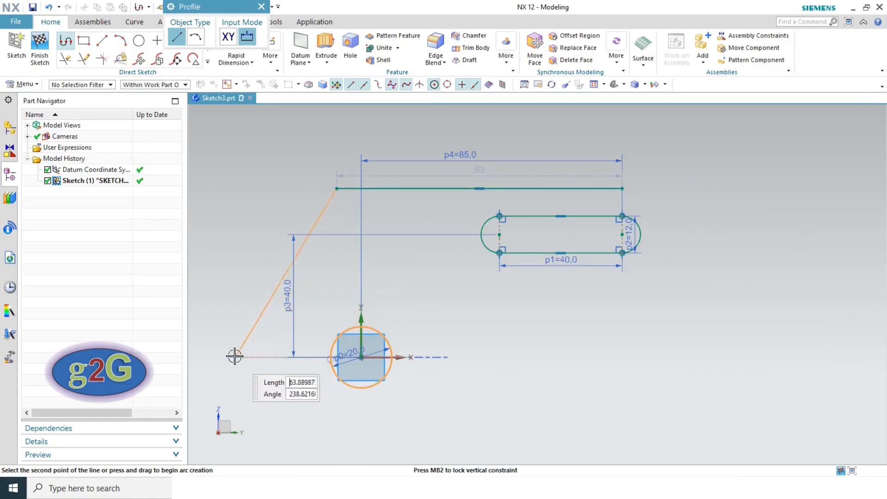
pyautogui.click(233, 357)
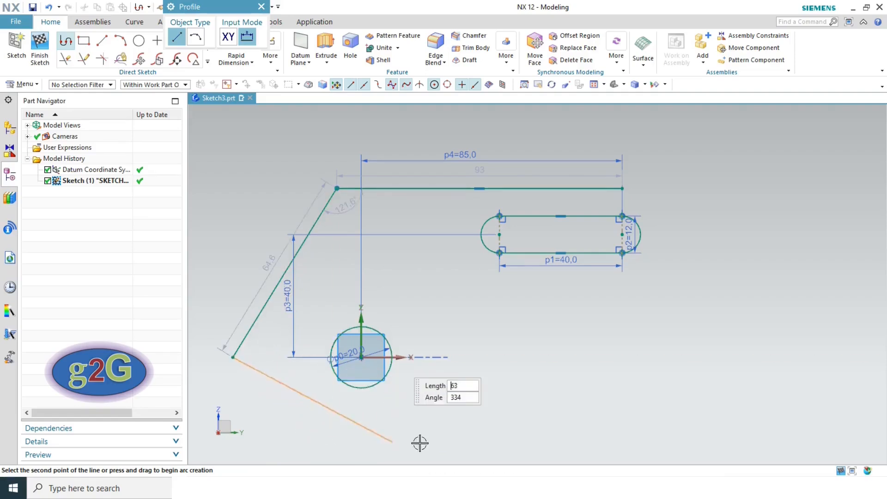
pyautogui.press('Escape')
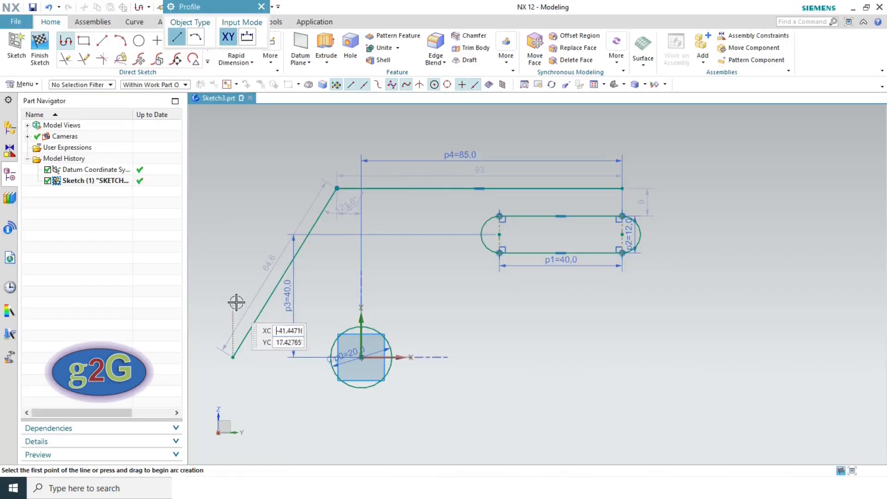
# - Draw a radius 30 arc centred on the circle centre, curving beneath the Ø20 circle
pyautogui.click(140, 42)
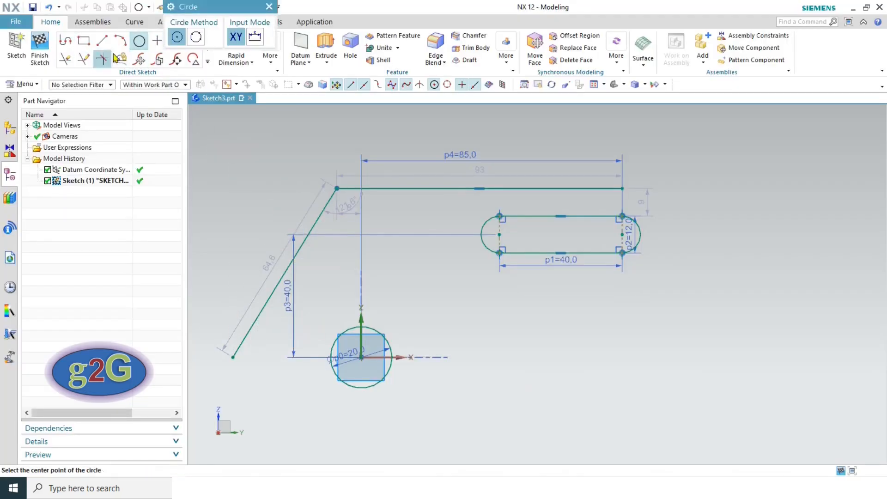
pyautogui.click(120, 41)
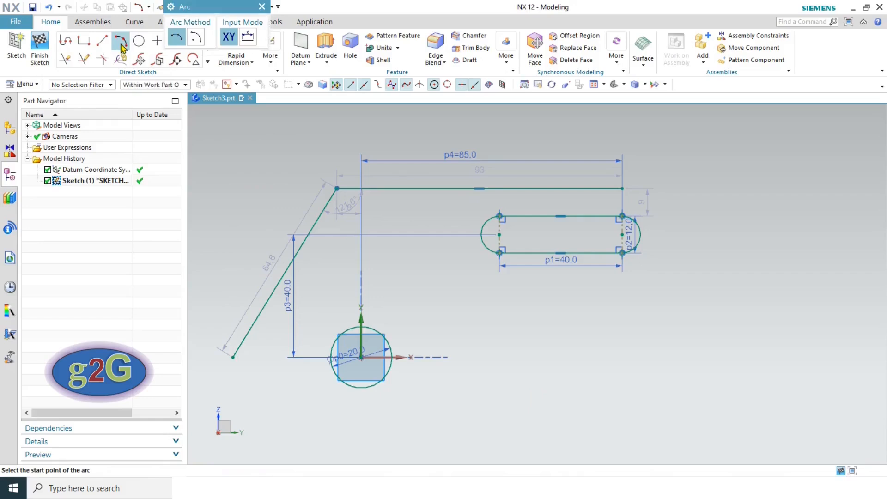
pyautogui.click(194, 39)
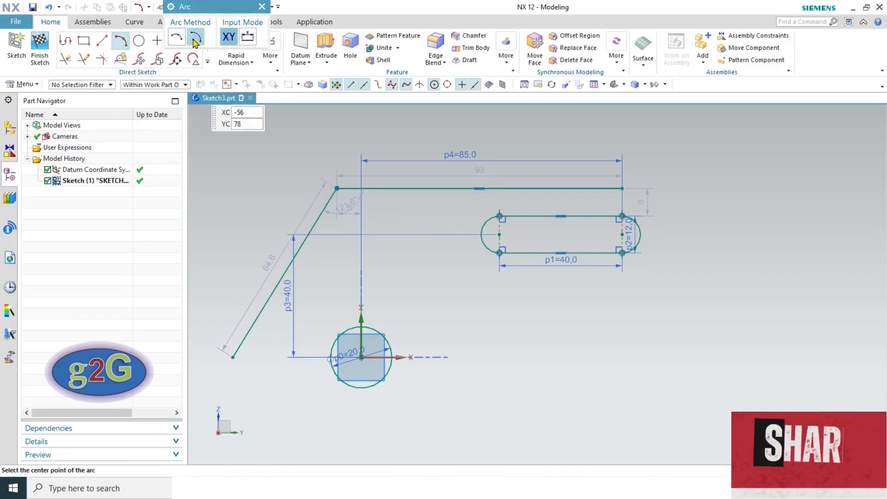
pyautogui.click(361, 355)
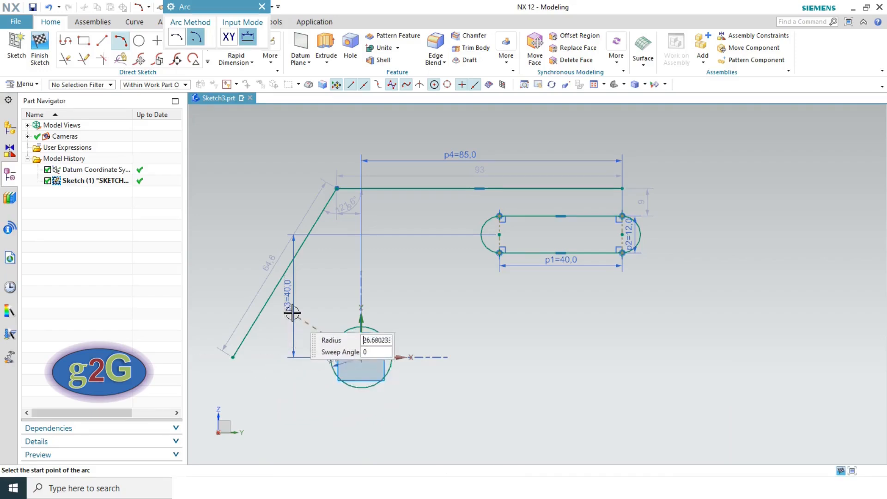
pyautogui.write('30')
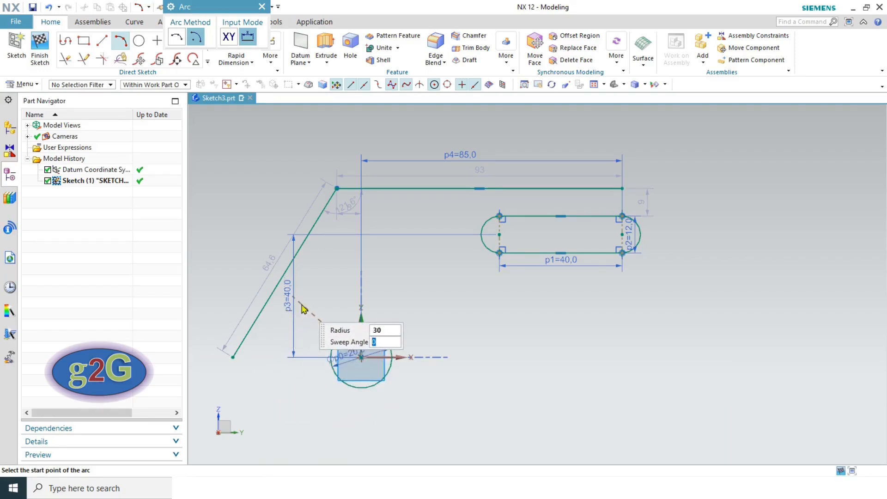
pyautogui.click(273, 358)
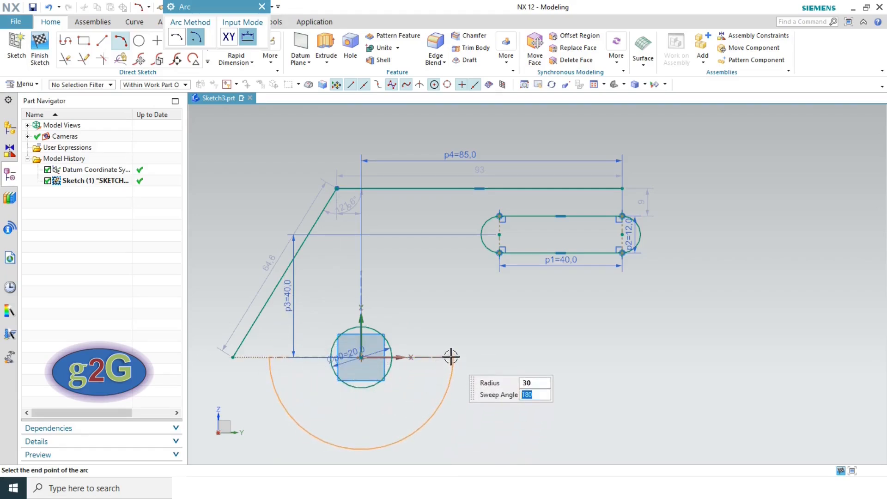
pyautogui.hotkey('alt', 'Tab')
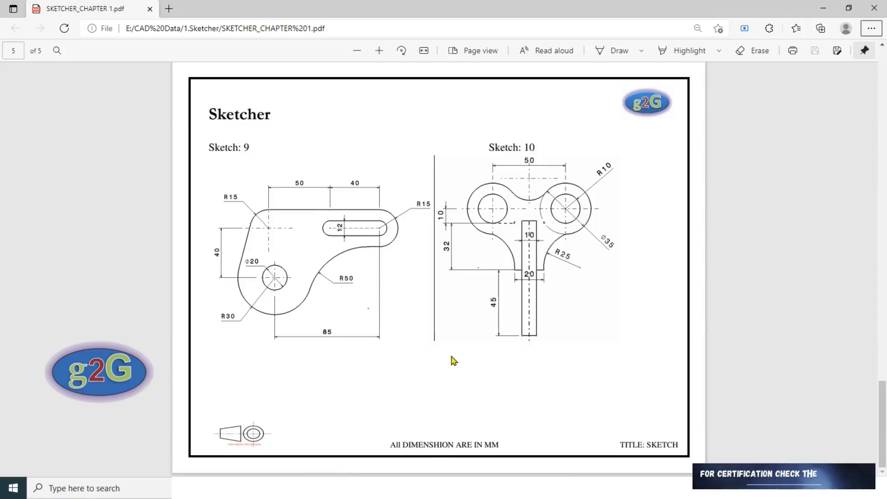
pyautogui.hotkey('alt', 'Tab')
pyautogui.click(449, 372)
pyautogui.press('Escape')
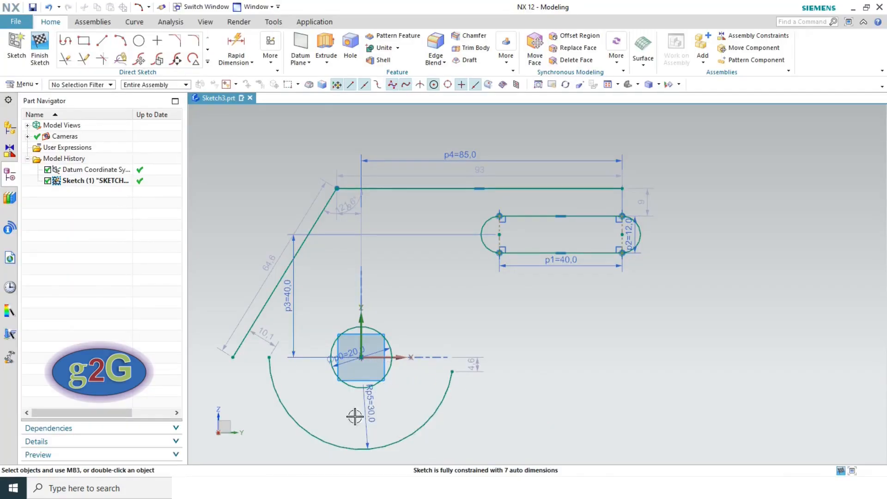
pyautogui.click(232, 357)
# - Make the slanted line's lower end coincide with the R30 arc's left end
pyautogui.click(269, 358)
pyautogui.click(288, 338)
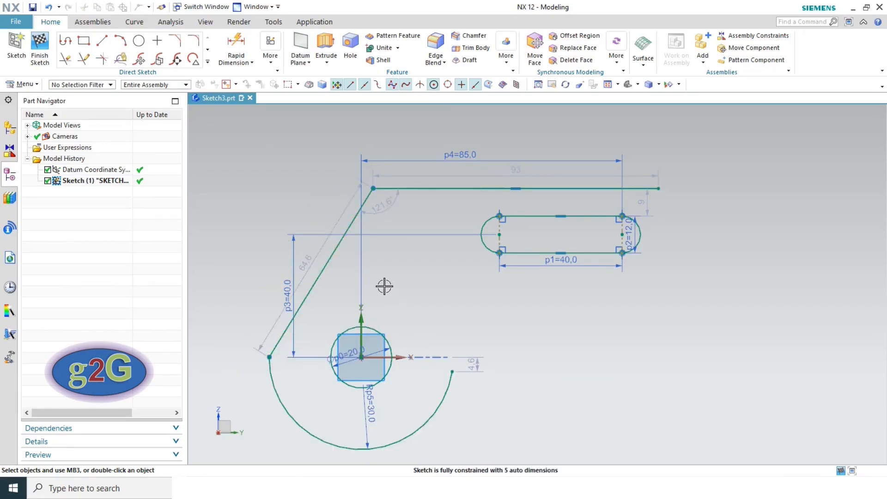
pyautogui.hotkey('alt', 'Tab')
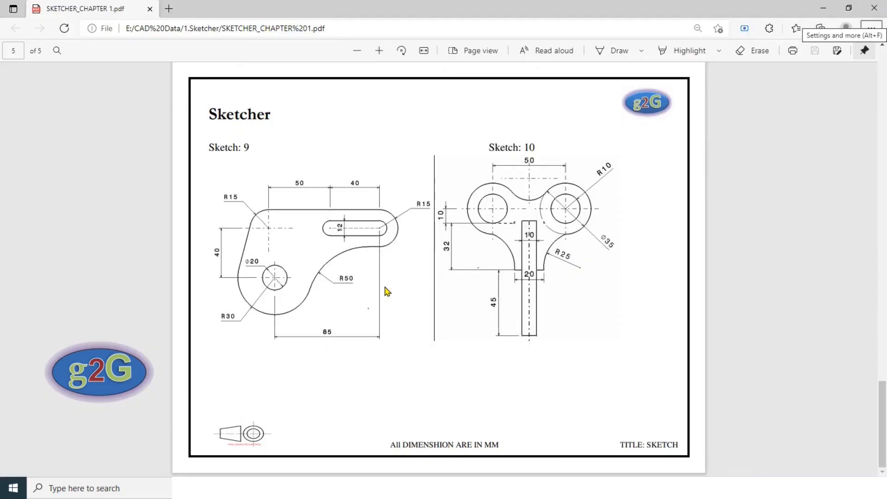
pyautogui.hotkey('alt', 'Tab')
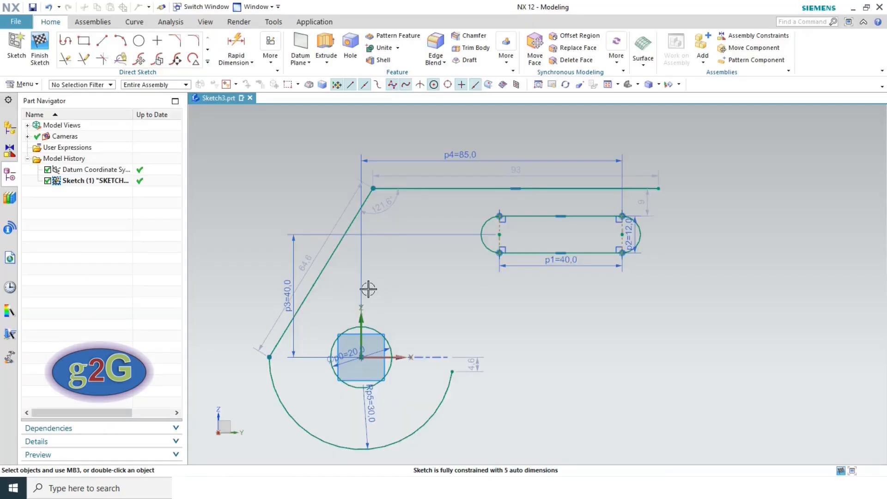
# - Make the slanted line tangent to the R30 arc and check it against the reference drawing
pyautogui.click(313, 280)
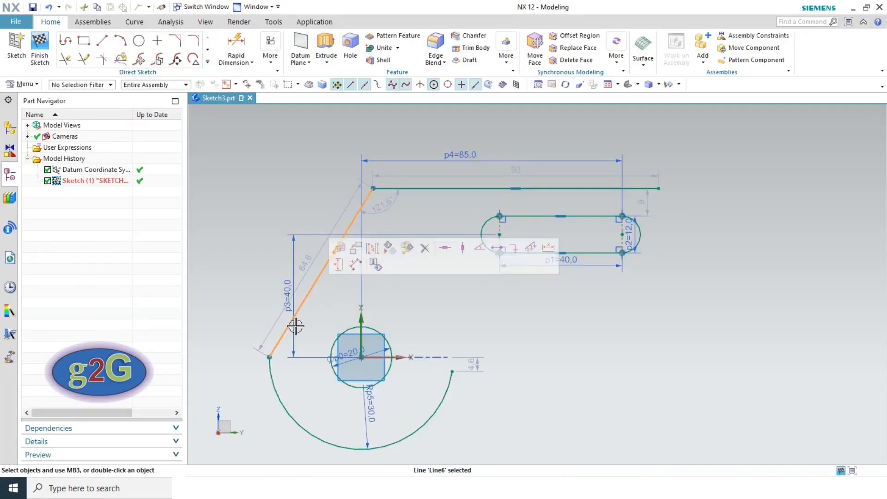
pyautogui.click(278, 389)
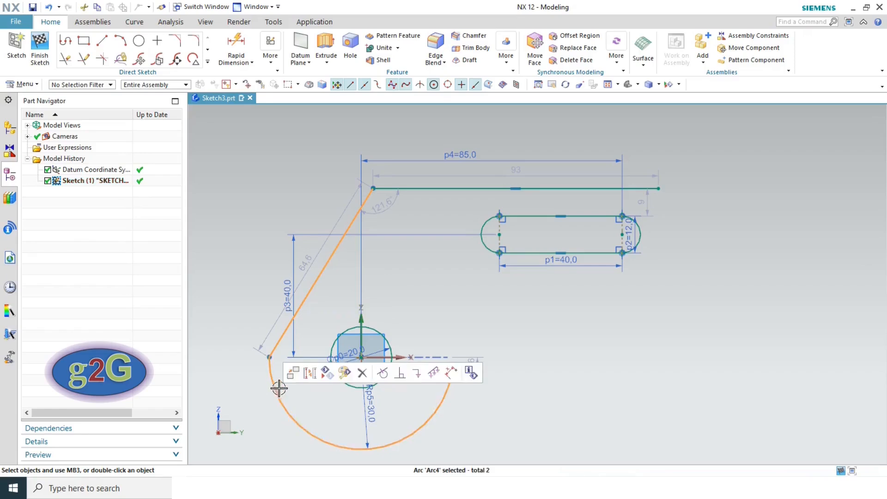
pyautogui.click(384, 375)
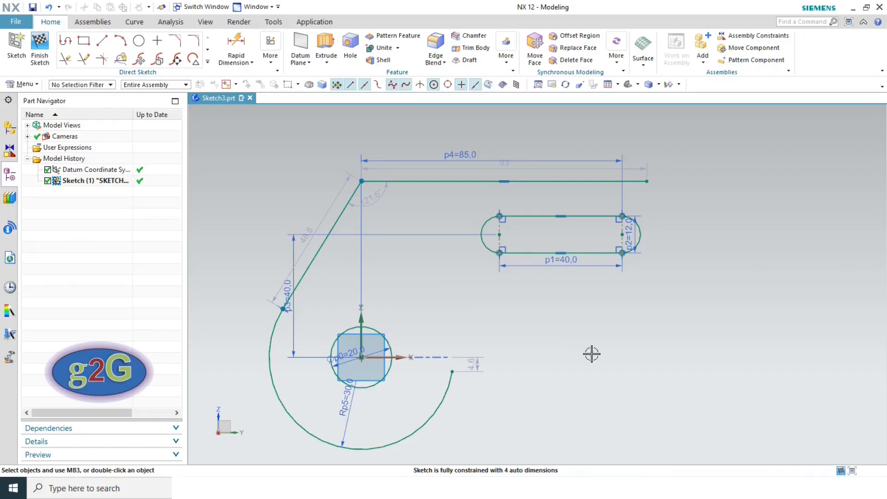
pyautogui.hotkey('alt', 'Tab')
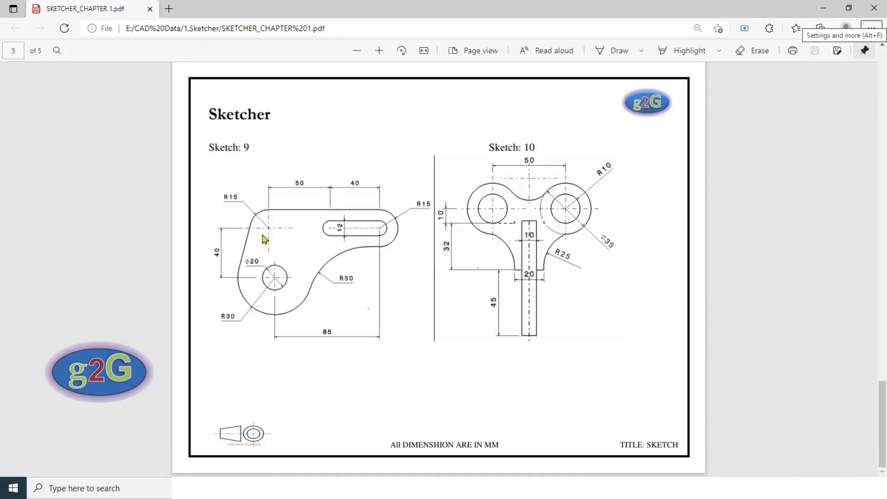
pyautogui.hotkey('alt', 'Tab')
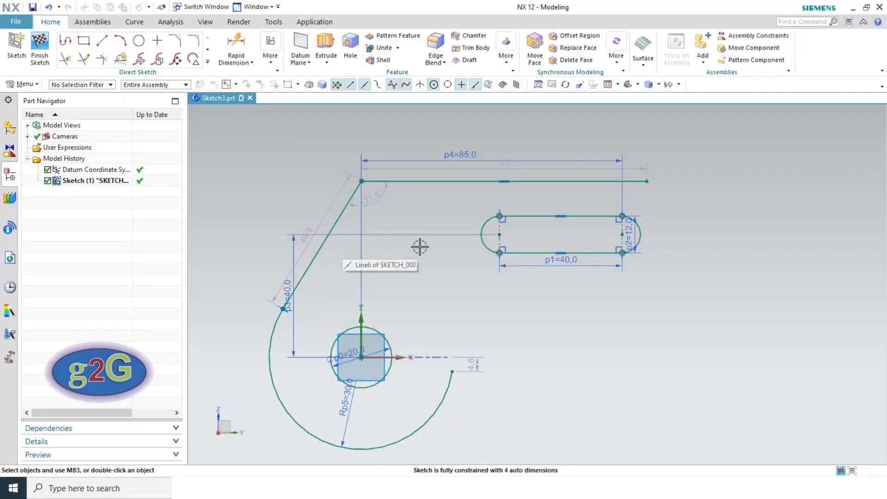
pyautogui.hotkey('alt', 'Tab')
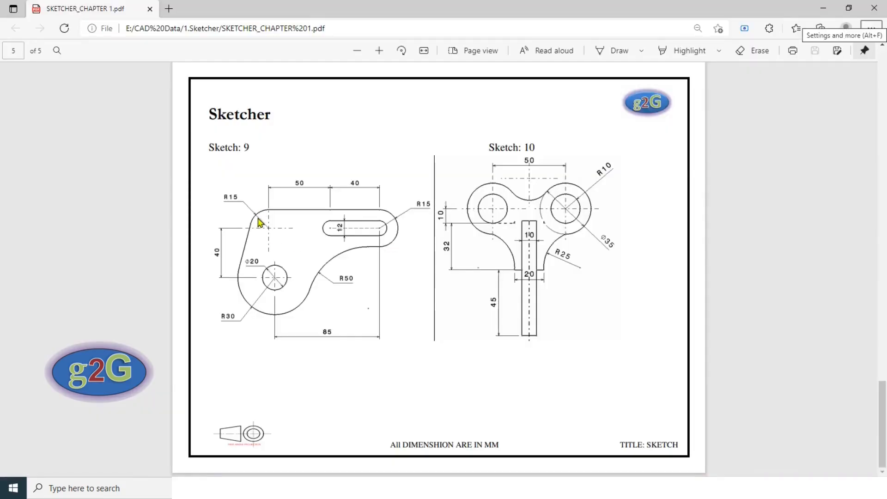
pyautogui.hotkey('alt', 'Tab')
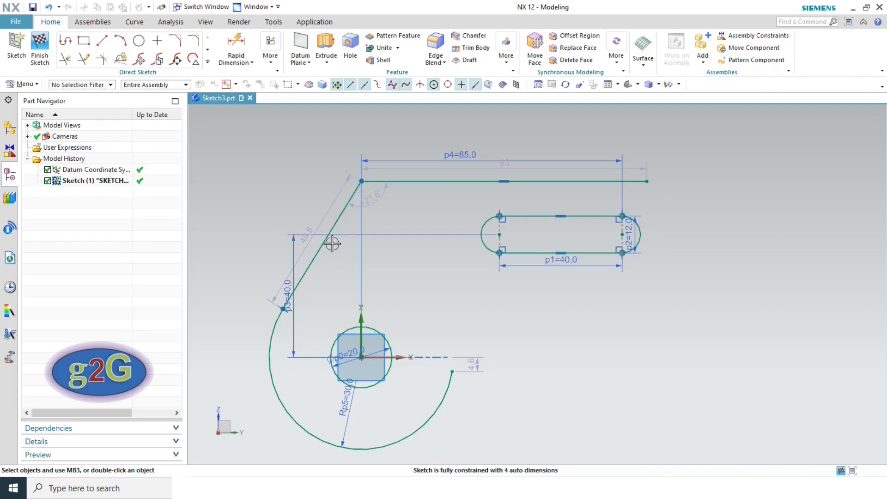
pyautogui.hotkey('alt', 'Tab')
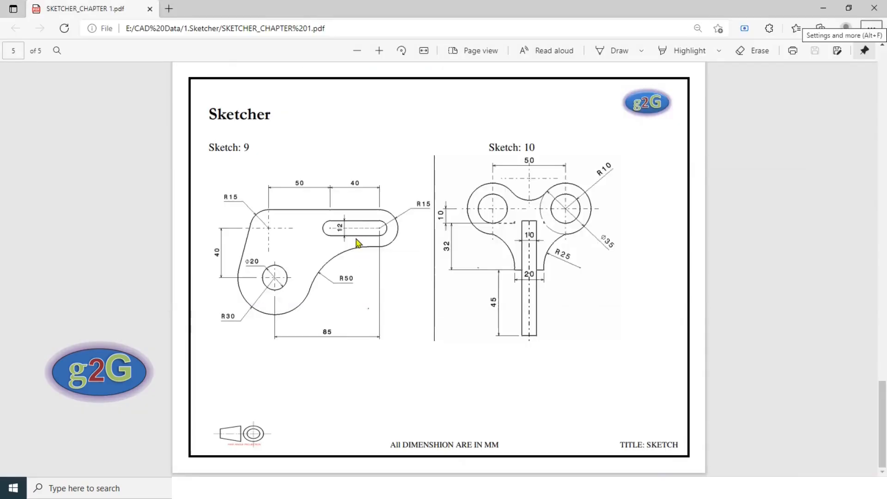
pyautogui.hotkey('alt', 'Tab')
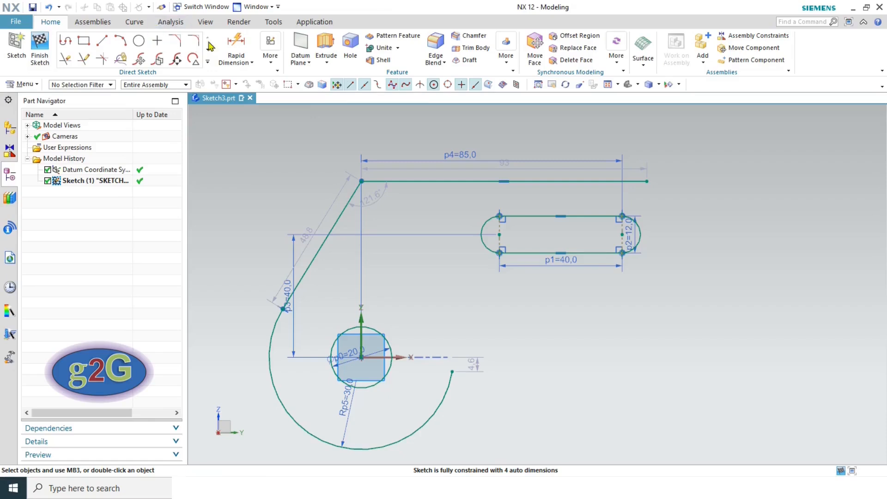
pyautogui.click(194, 41)
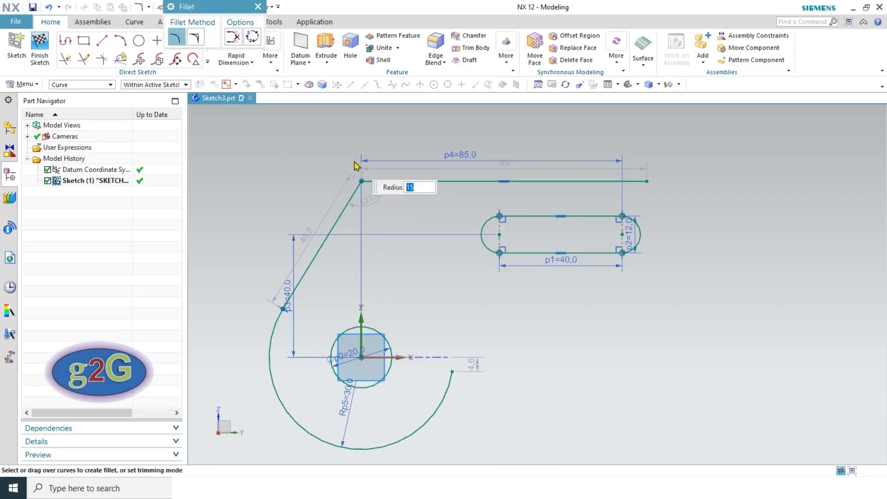
# - Fillet the top-left corner with R15 and horizontally align its centre with the slot's left arc centre
pyautogui.click(361, 182)
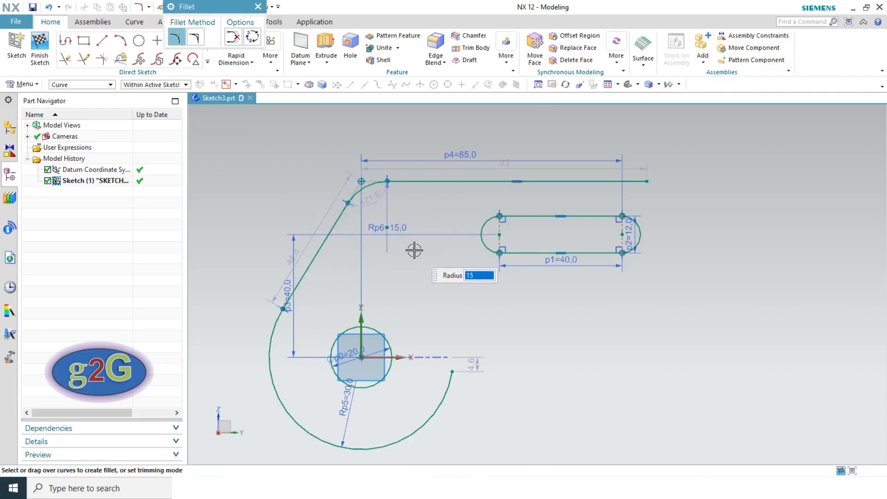
pyautogui.press('Escape')
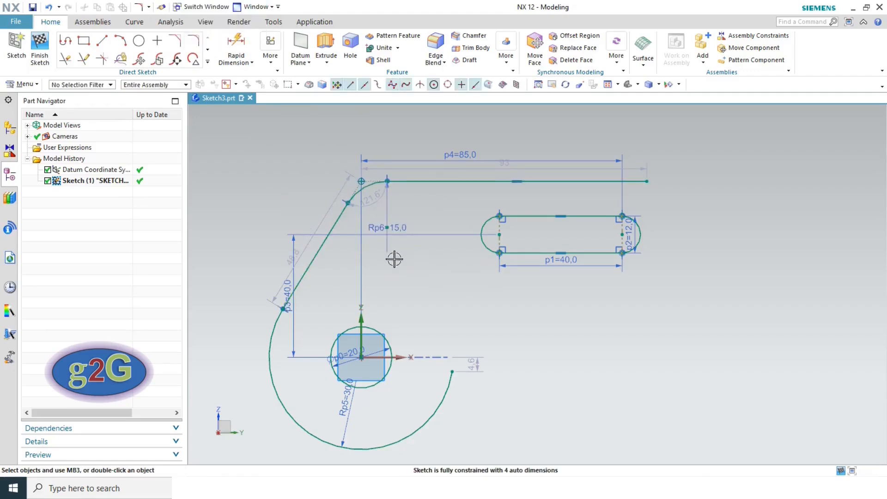
pyautogui.click(387, 228)
pyautogui.click(472, 240)
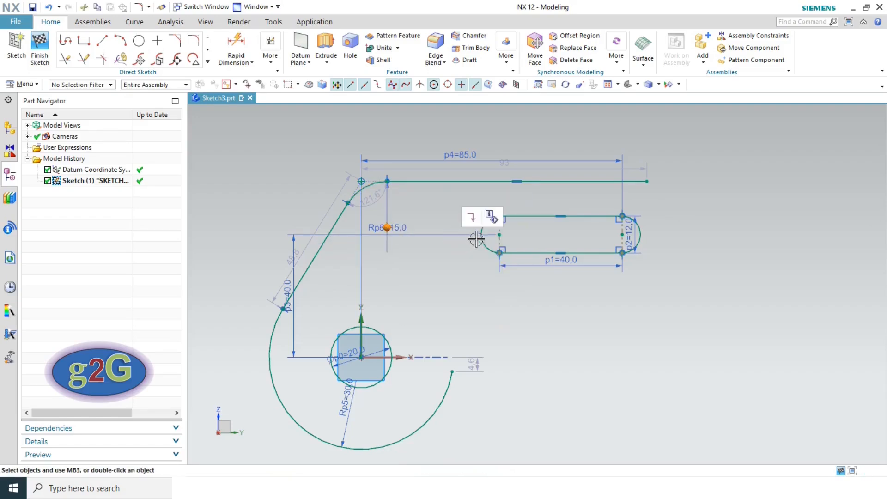
pyautogui.click(500, 234)
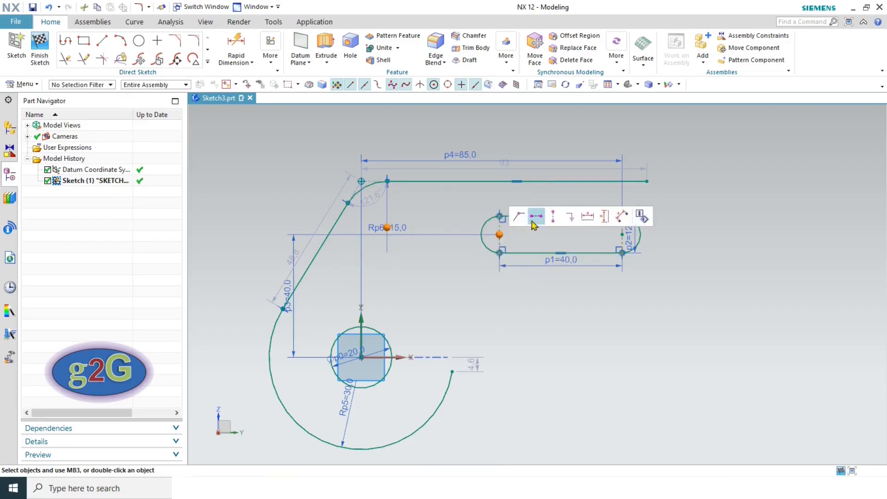
pyautogui.click(535, 221)
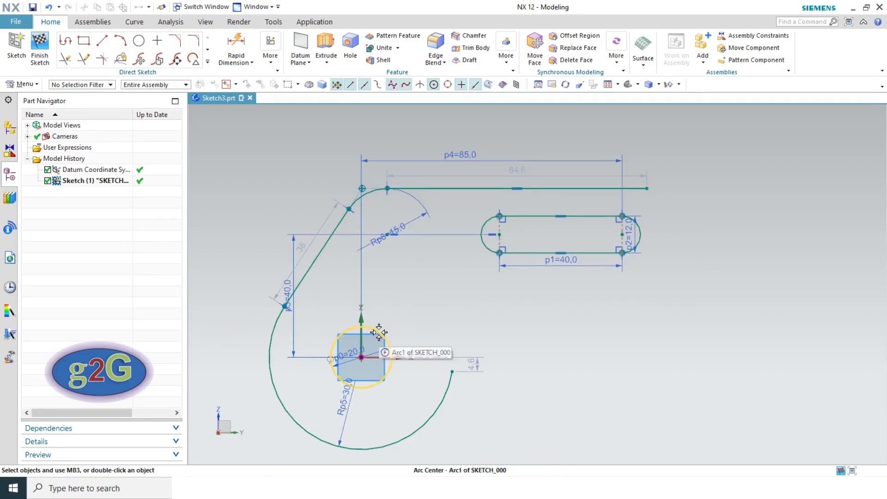
pyautogui.hotkey('alt', 'Tab')
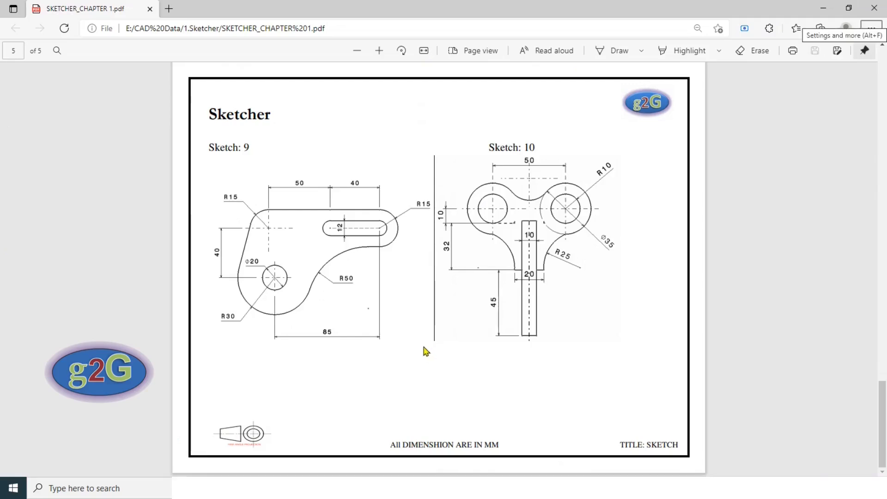
pyautogui.hotkey('alt', 'Tab')
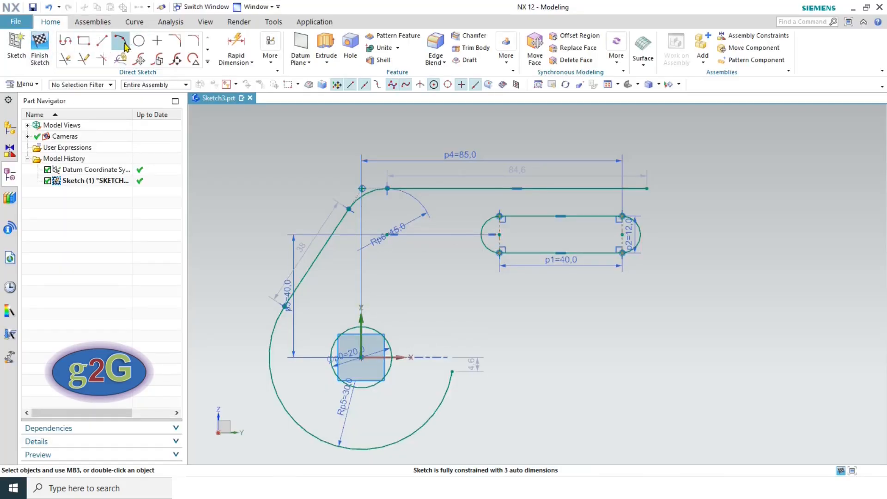
# - Dimension the R15 arc centre 50 from the slot's left arc centre
pyautogui.click(236, 44)
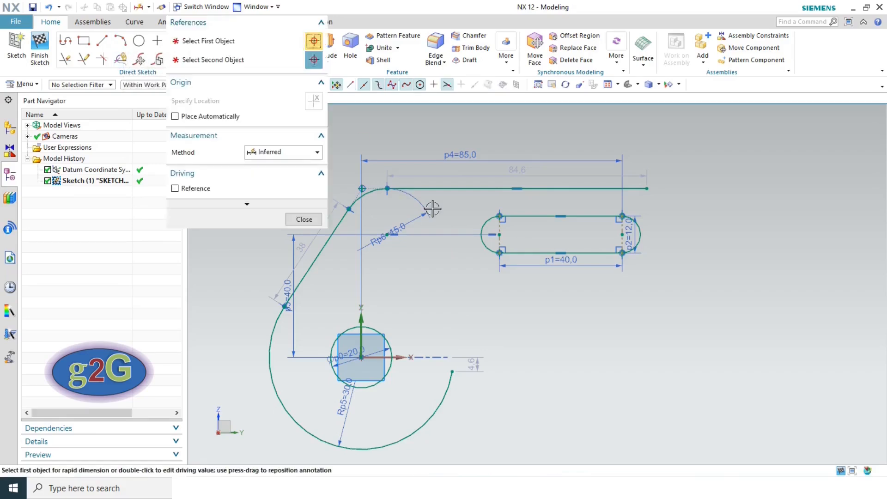
pyautogui.click(499, 234)
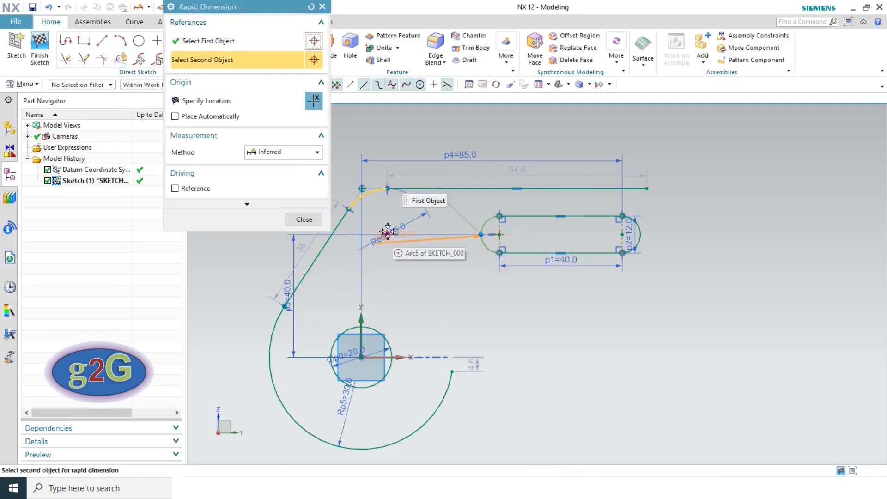
pyautogui.click(387, 235)
pyautogui.click(394, 135)
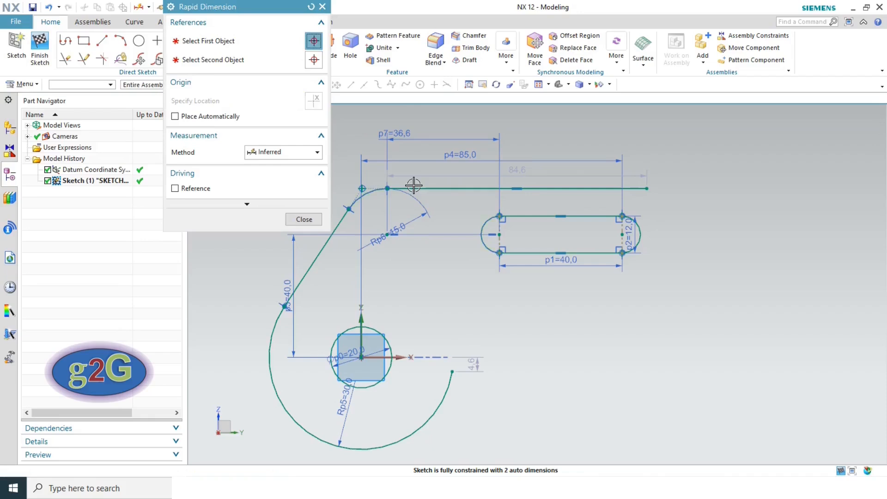
pyautogui.write('50')
pyautogui.press('Return')
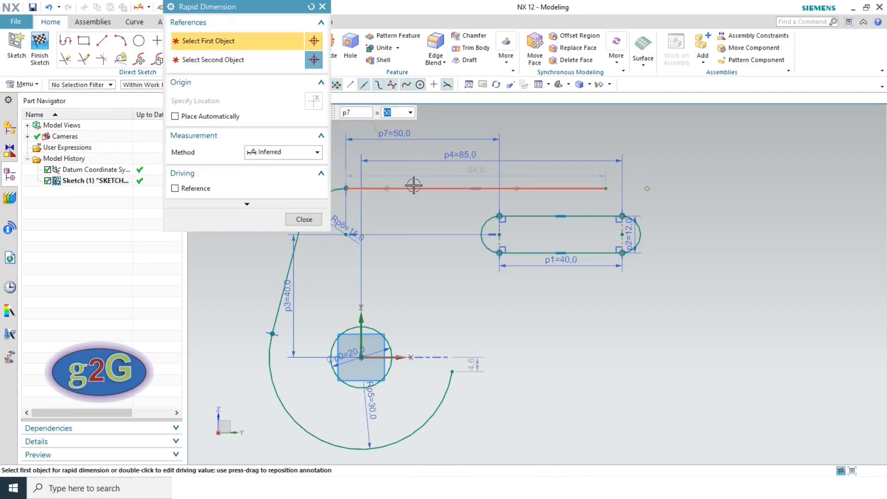
pyautogui.click(304, 219)
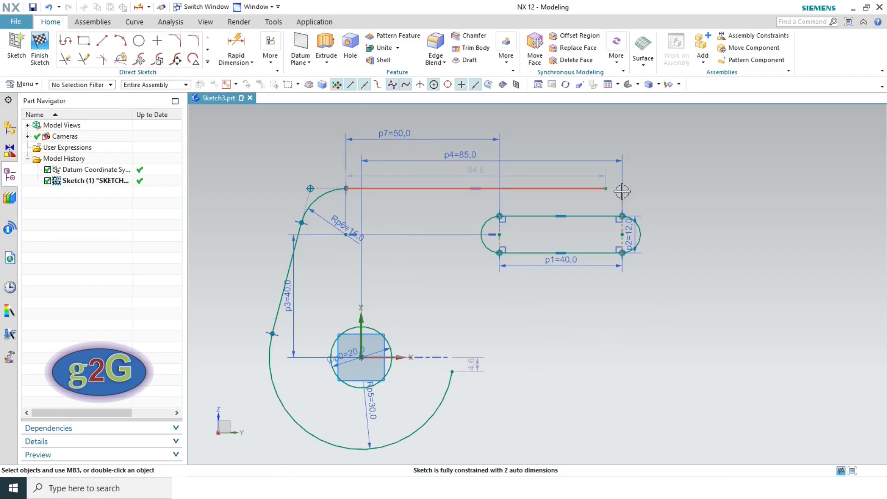
# - Vertically align the top line's right end with the slot's right arc centre
pyautogui.click(606, 189)
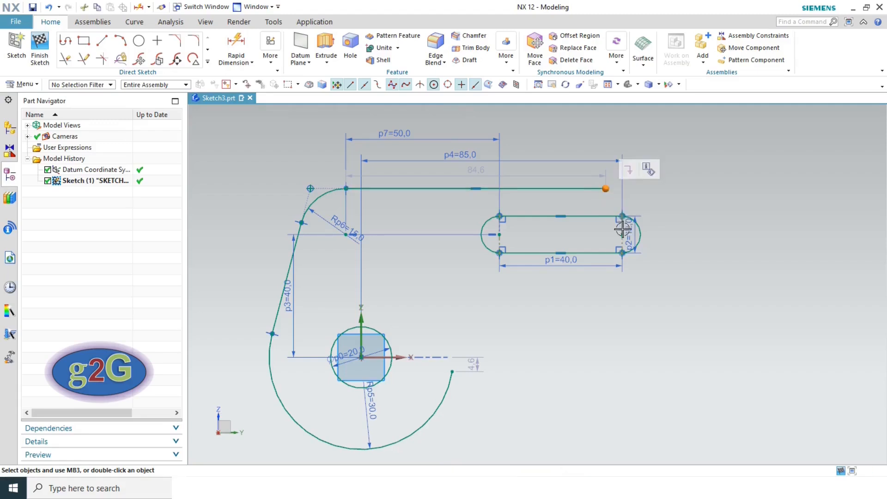
pyautogui.click(622, 216)
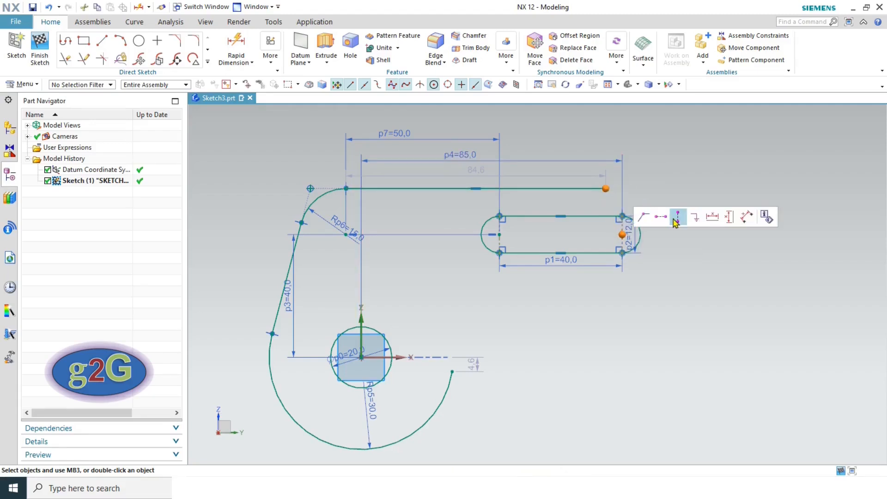
pyautogui.click(677, 218)
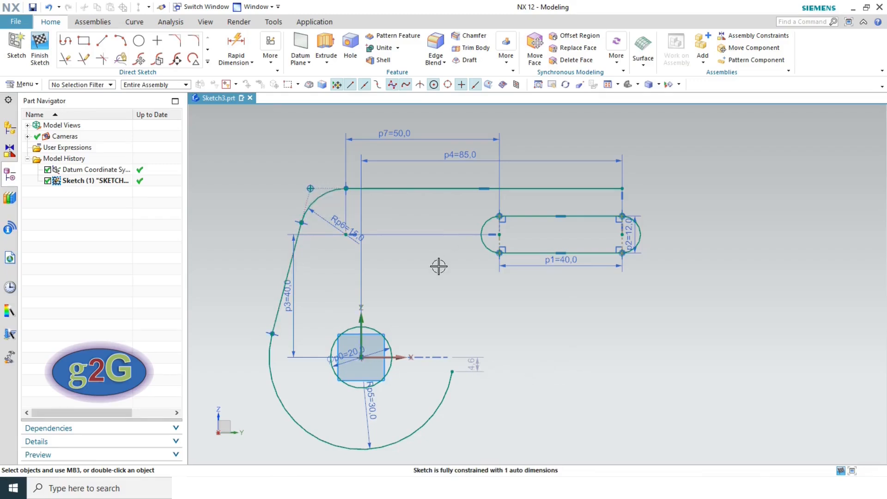
# - Delete the point-on-curve constraint and the leftover corner point at the R15 fillet
pyautogui.scroll(3, 318, 189)
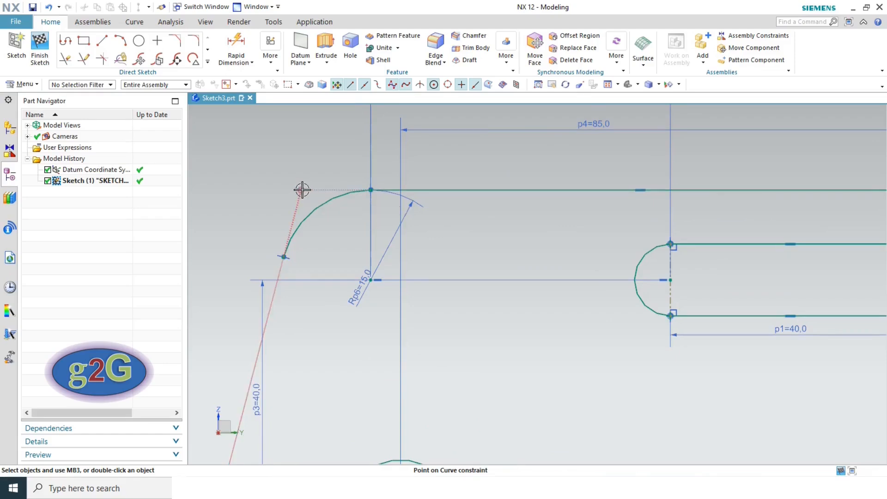
pyautogui.click(302, 189)
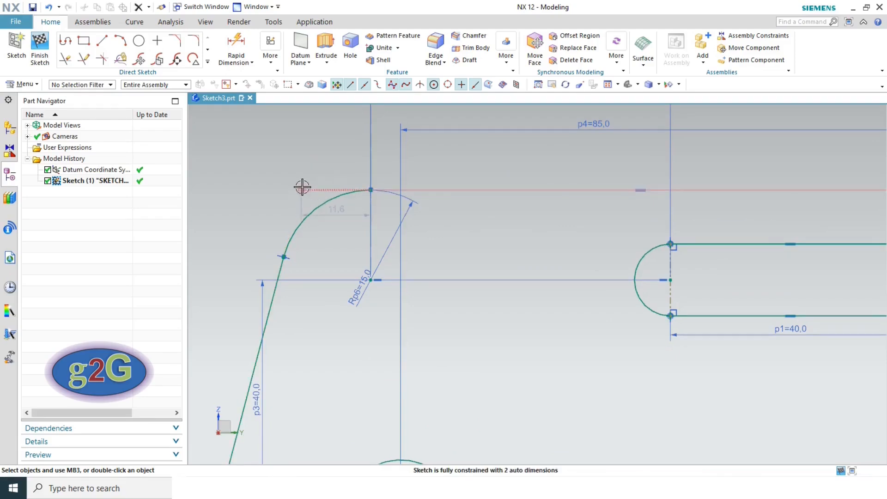
pyautogui.click(310, 189)
pyautogui.click(326, 169)
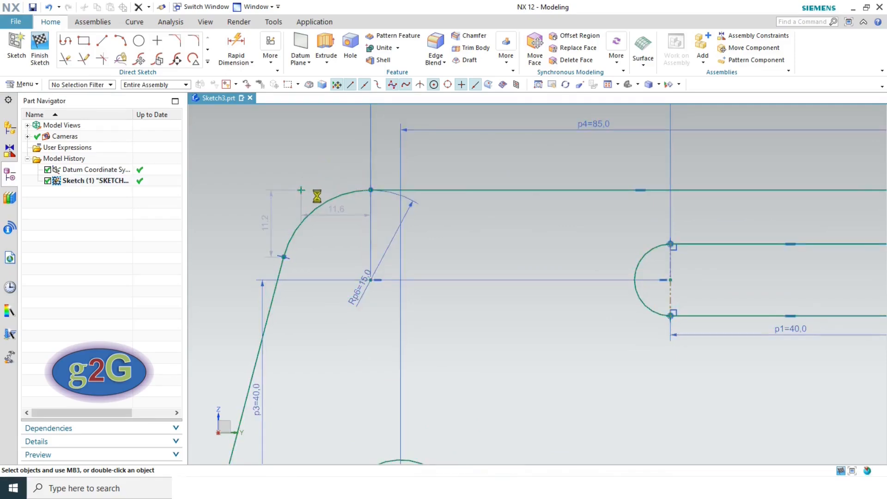
pyautogui.click(302, 190)
pyautogui.press('Delete')
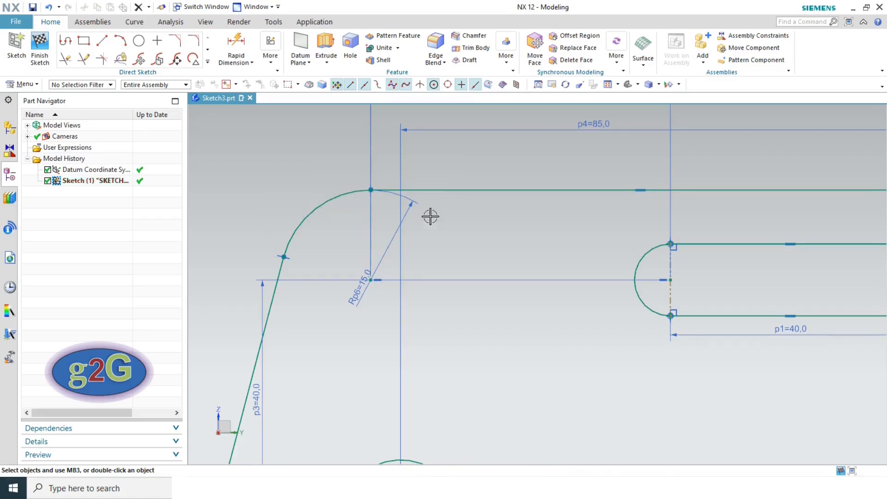
pyautogui.scroll(-3, 500, 264)
pyautogui.scroll(-1, 569, 265)
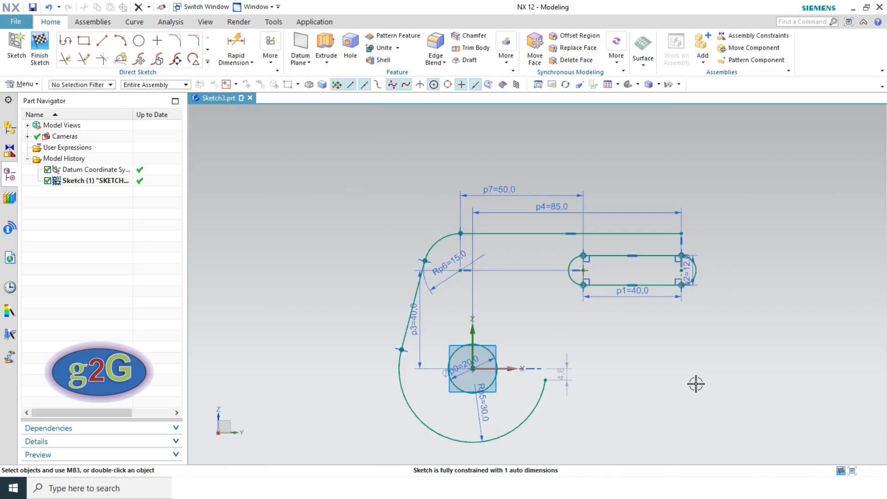
# - Draw a 180° R15 arc centred on the slot's right arc centre, starting at the top line's end
pyautogui.hotkey('alt', 'Tab')
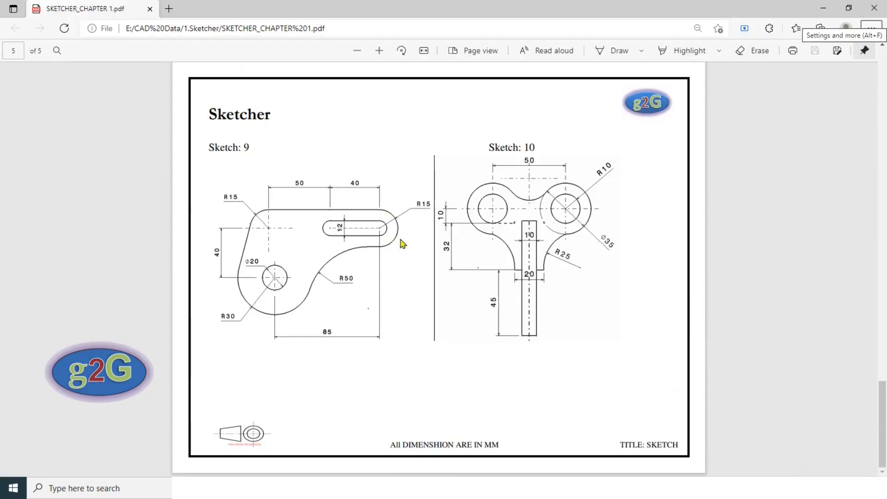
pyautogui.hotkey('alt', 'Tab')
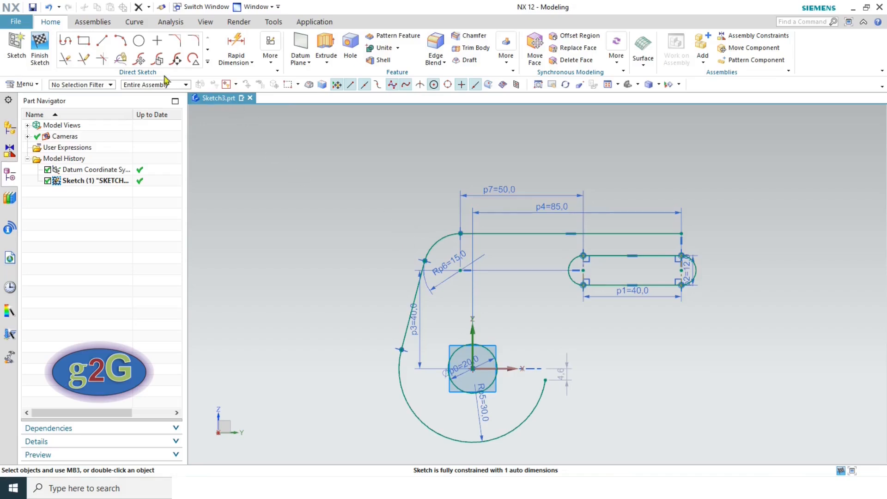
pyautogui.click(120, 41)
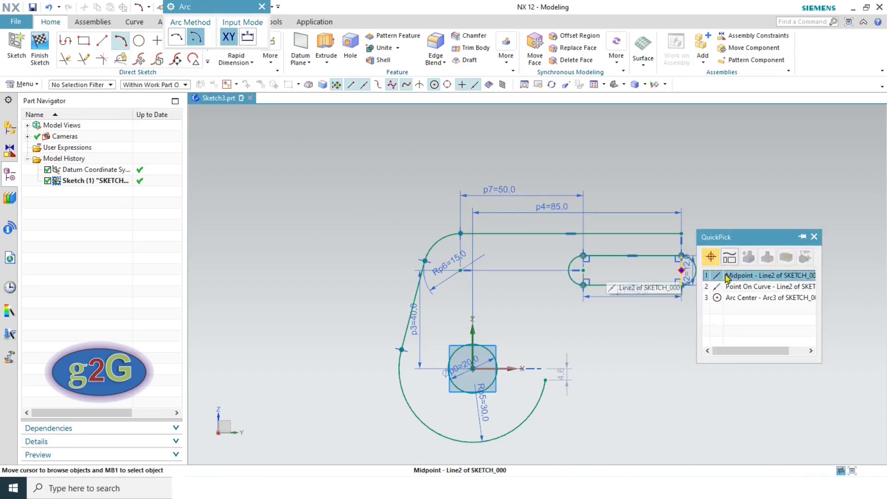
pyautogui.click(740, 298)
pyautogui.write('15')
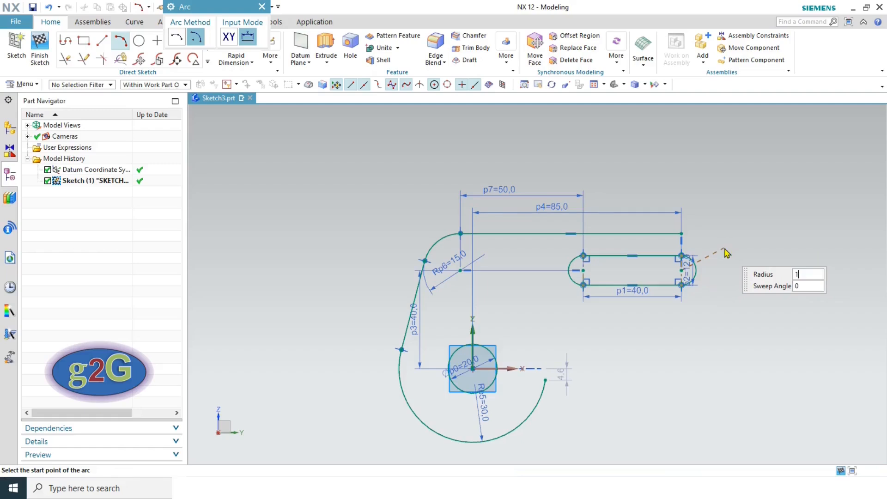
pyautogui.click(683, 234)
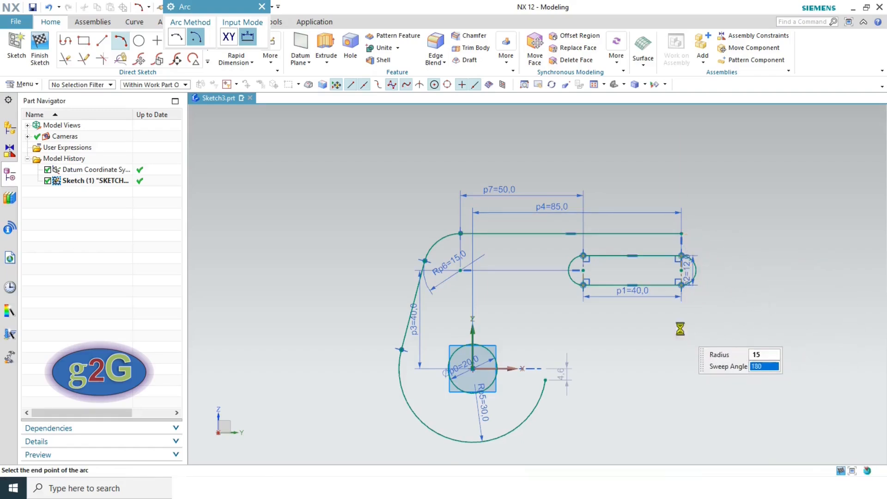
pyautogui.click(680, 382)
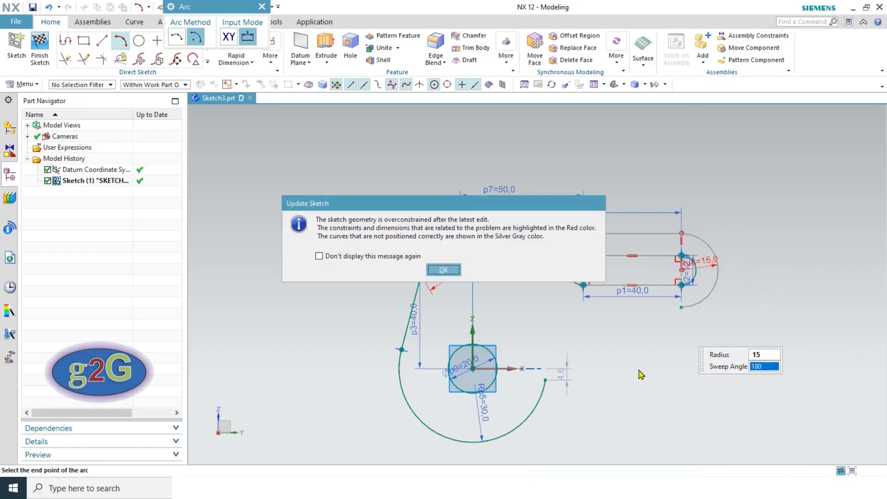
# - Accept the overconstraint warning and delete the conflicting vertical alignment constraint
pyautogui.click(443, 270)
pyautogui.scroll(4, 701, 253)
pyautogui.scroll(3, 701, 253)
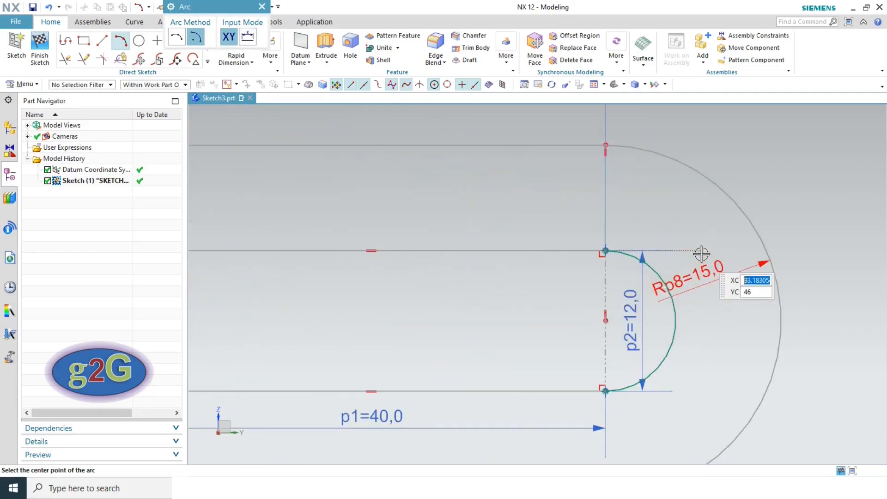
pyautogui.press('Escape')
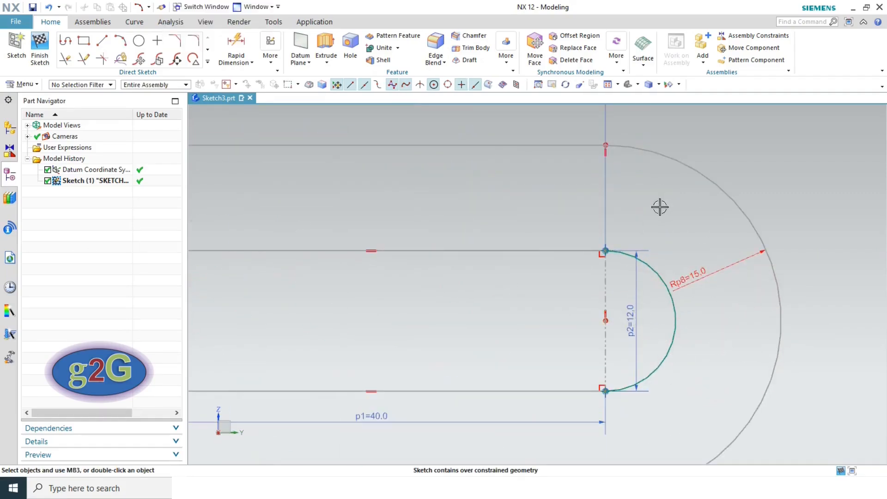
pyautogui.scroll(-1, 669, 217)
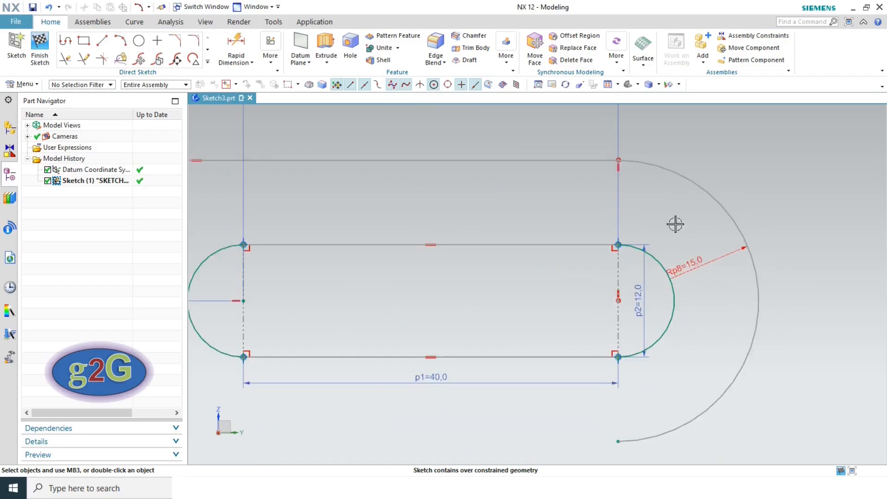
pyautogui.click(618, 167)
pyautogui.click(639, 151)
pyautogui.scroll(-3, 724, 281)
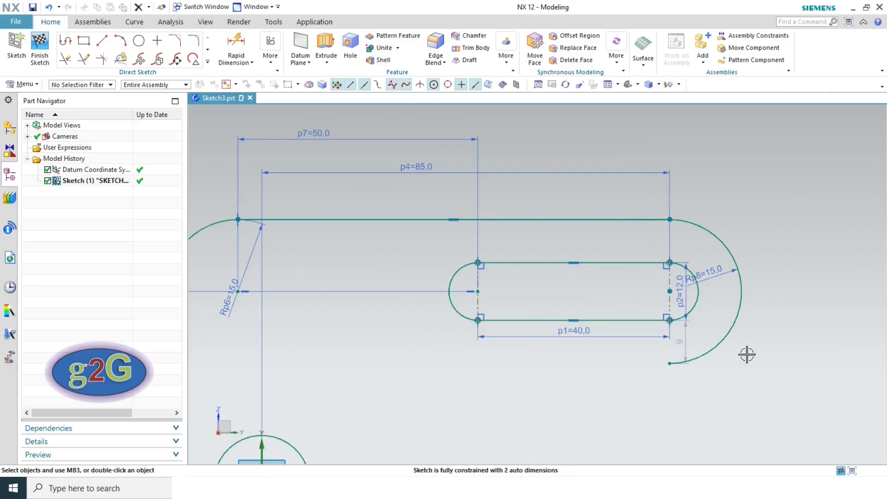
# - Put the R15 arc's lower end point on the slot's vertical centreline, then view the reference drawing
pyautogui.scroll(3, 686, 356)
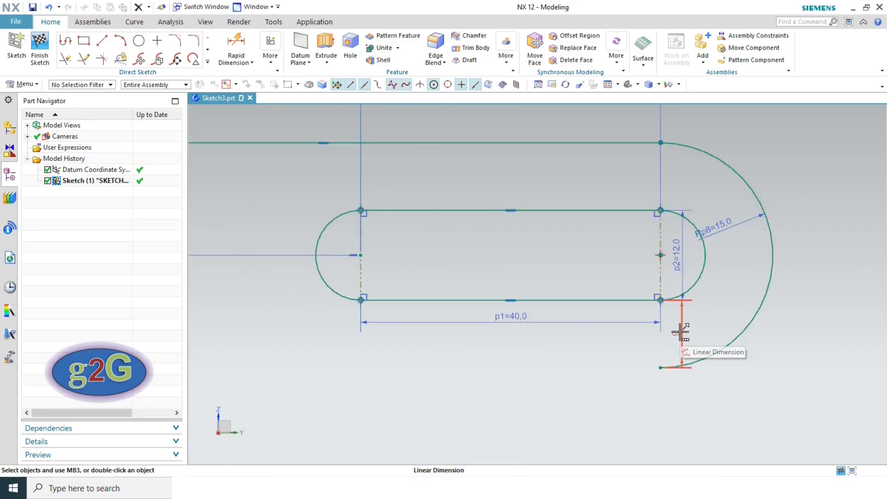
pyautogui.moveTo(659, 368)
pyautogui.mouseDown()
pyautogui.moveTo(719, 359)
pyautogui.moveTo(661, 370)
pyautogui.mouseUp()
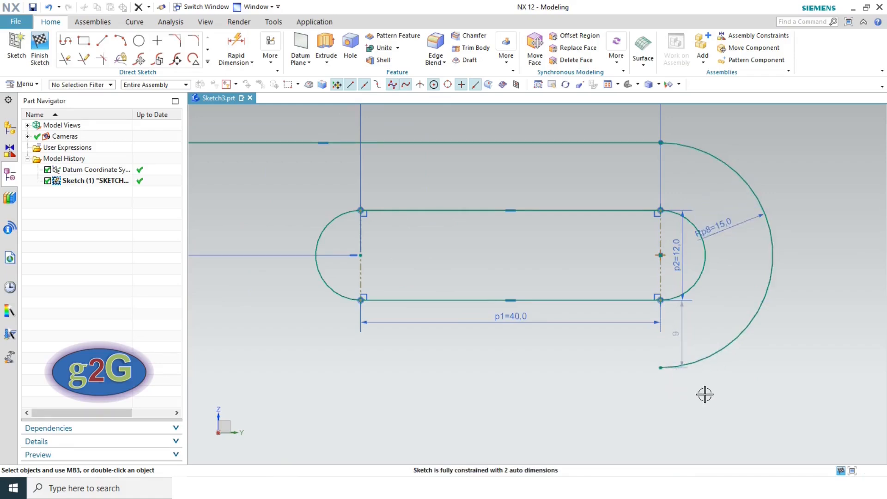
pyautogui.click(660, 368)
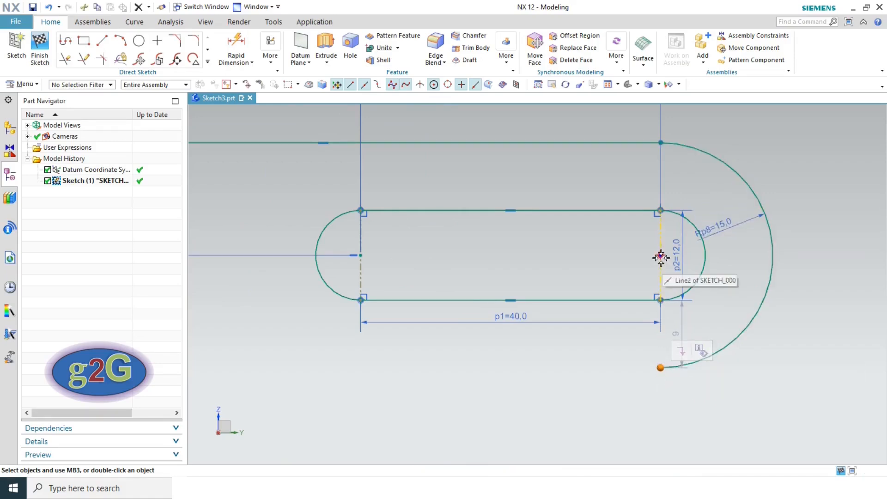
pyautogui.click(661, 255)
pyautogui.click(718, 235)
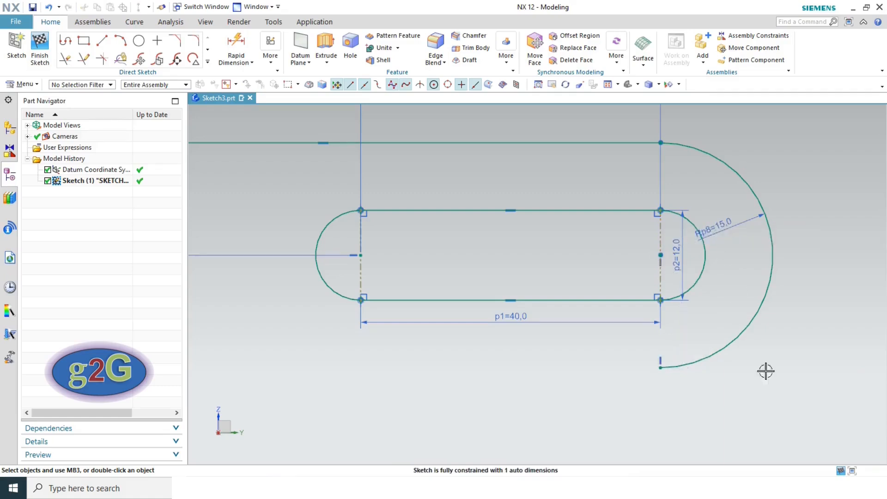
pyautogui.scroll(-3, 754, 315)
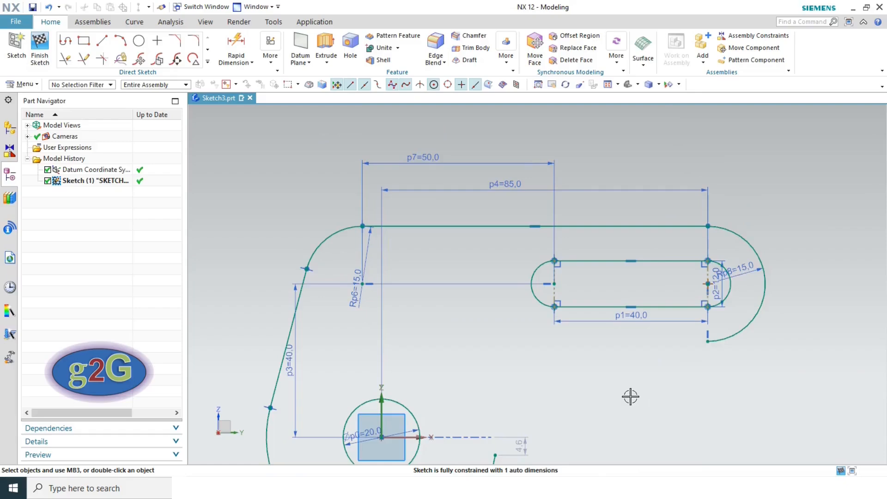
pyautogui.hotkey('alt', 'Tab')
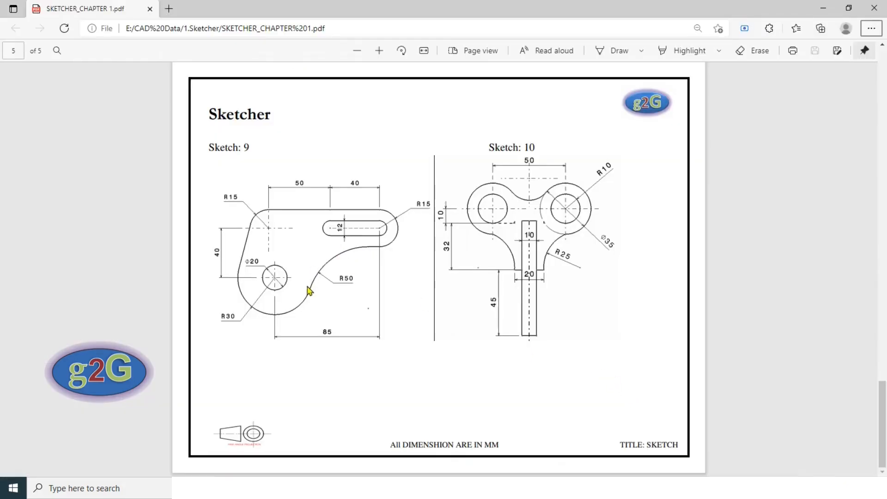
# - Draw a 3-point R50 arc from the R30 arc's free end to the R15 arc's lower end
pyautogui.hotkey('alt', 'Tab')
pyautogui.click(120, 43)
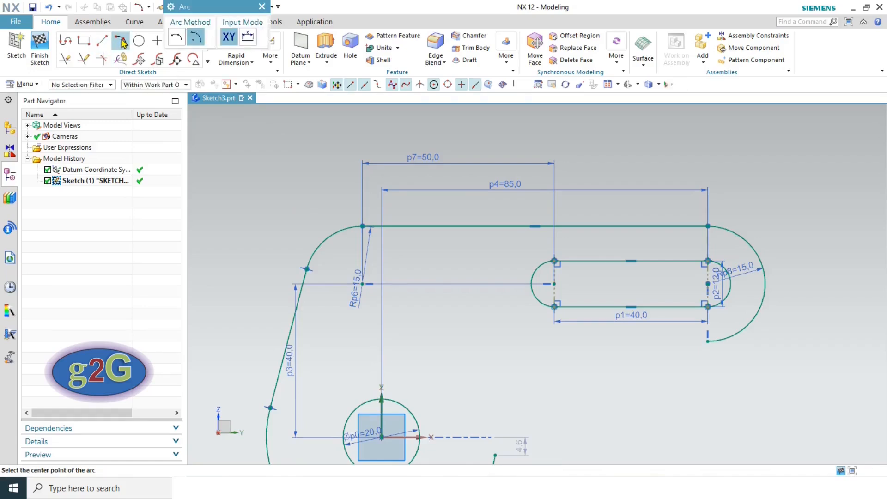
pyautogui.click(177, 40)
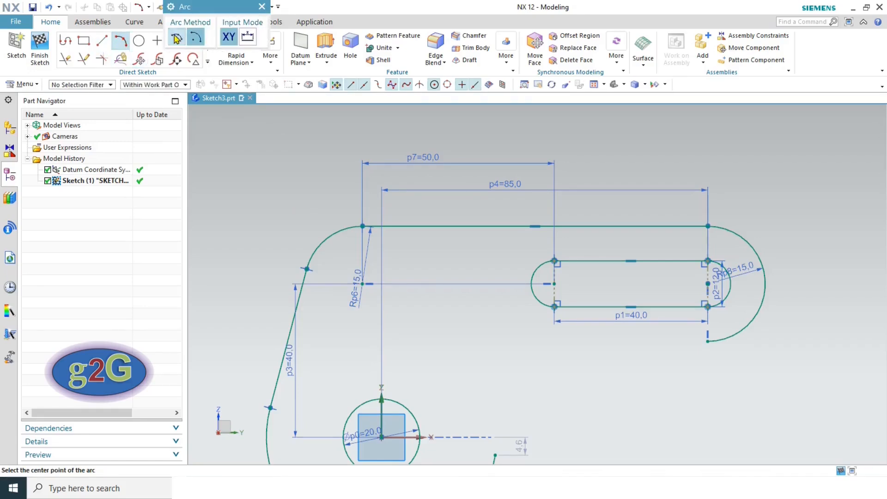
pyautogui.scroll(-3, 478, 359)
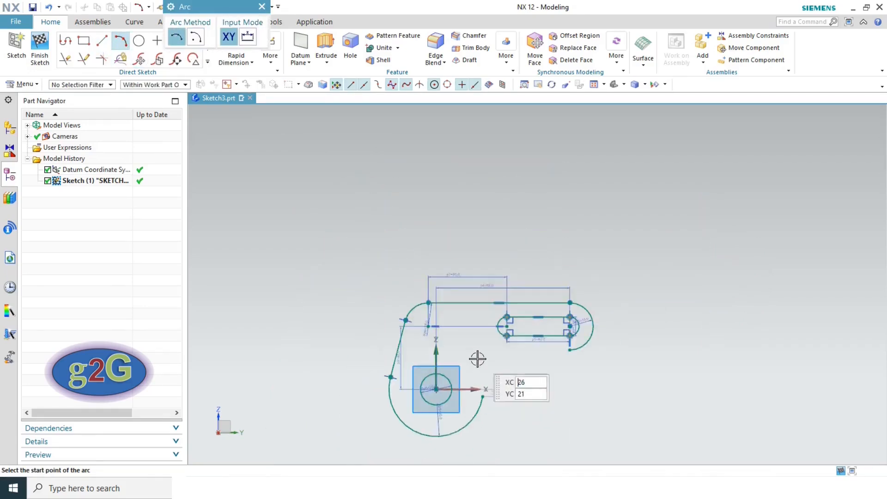
pyautogui.click(482, 396)
pyautogui.click(570, 350)
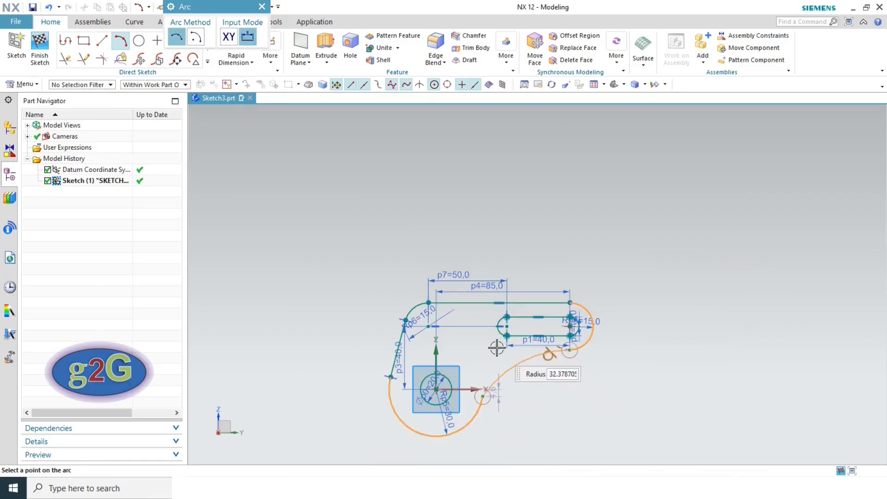
pyautogui.write('50')
pyautogui.press('Tab')
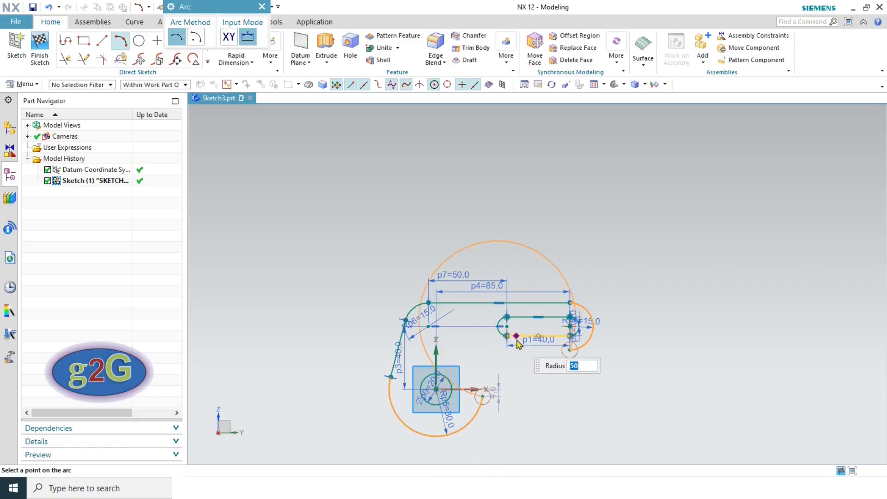
pyautogui.click(531, 367)
pyautogui.press('Escape')
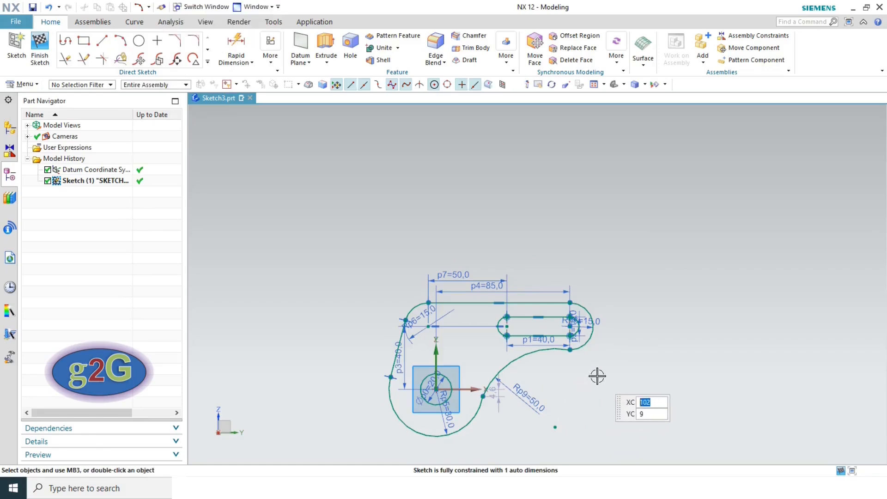
pyautogui.scroll(5, 514, 391)
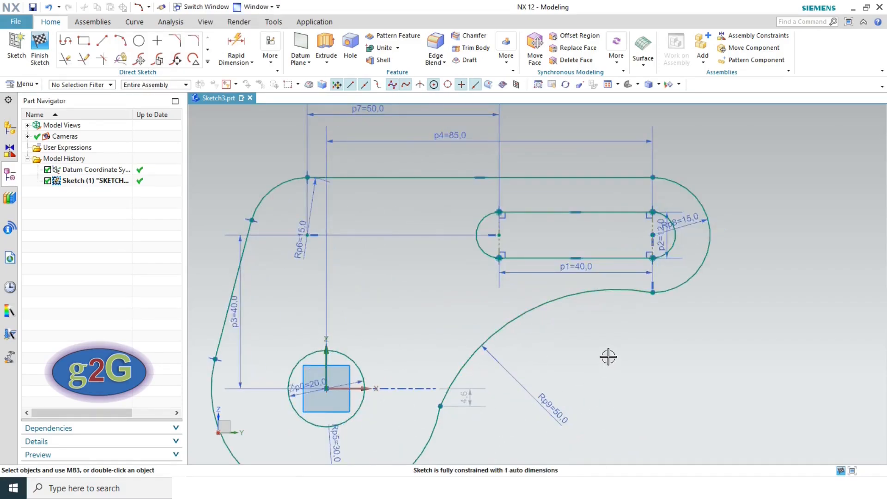
# - Make the R50 arc tangent to the R30 arc
pyautogui.scroll(-2, 609, 357)
pyautogui.click(554, 315)
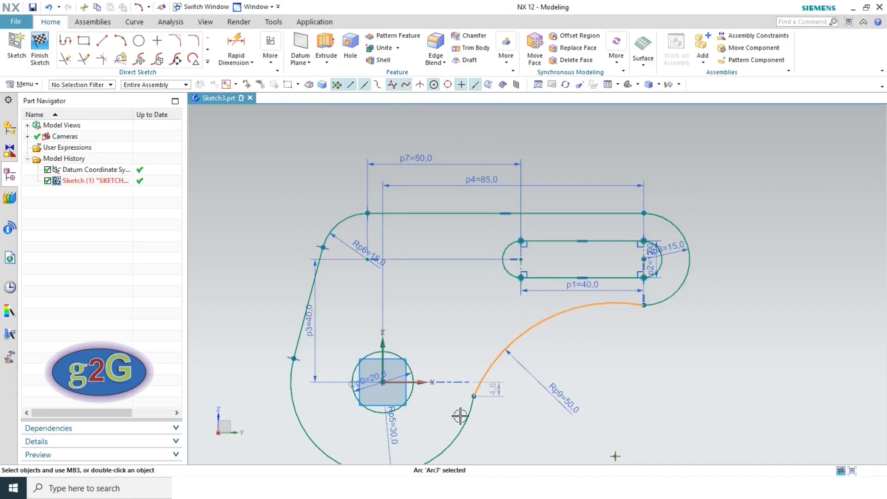
pyautogui.click(463, 421)
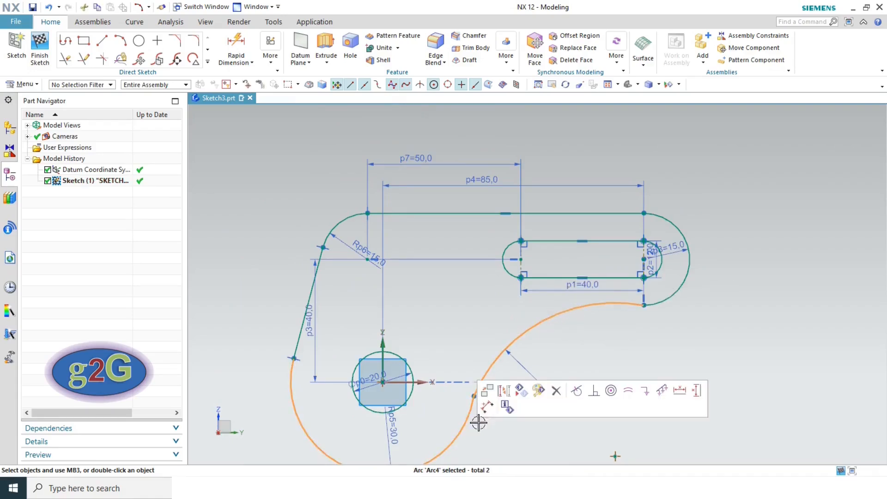
pyautogui.click(577, 391)
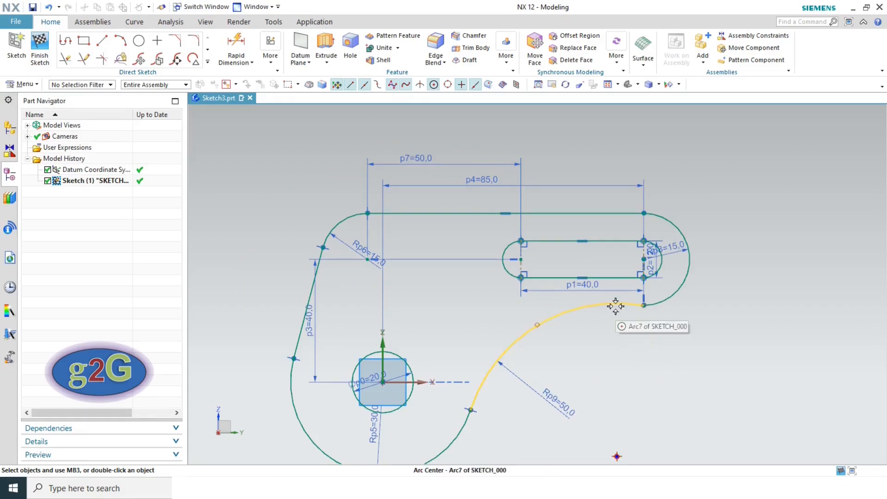
pyautogui.hotkey('alt', 'Tab')
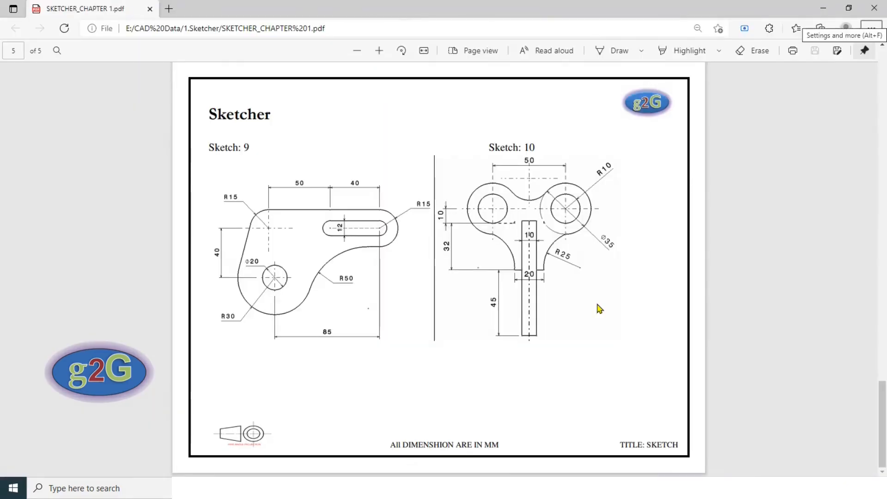
pyautogui.hotkey('alt', 'Tab')
# - Make the R50 arc tangent to the R15 arc, removing the conflicting vertical alignment constraint
pyautogui.click(597, 301)
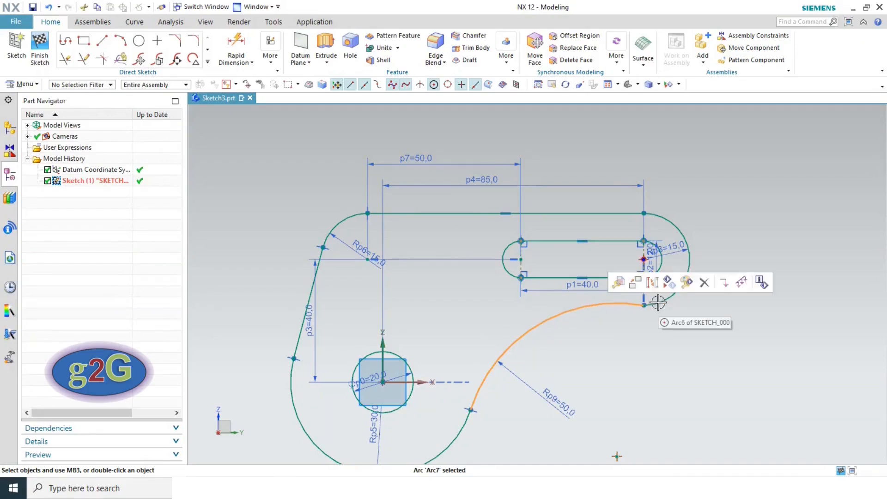
pyautogui.click(652, 300)
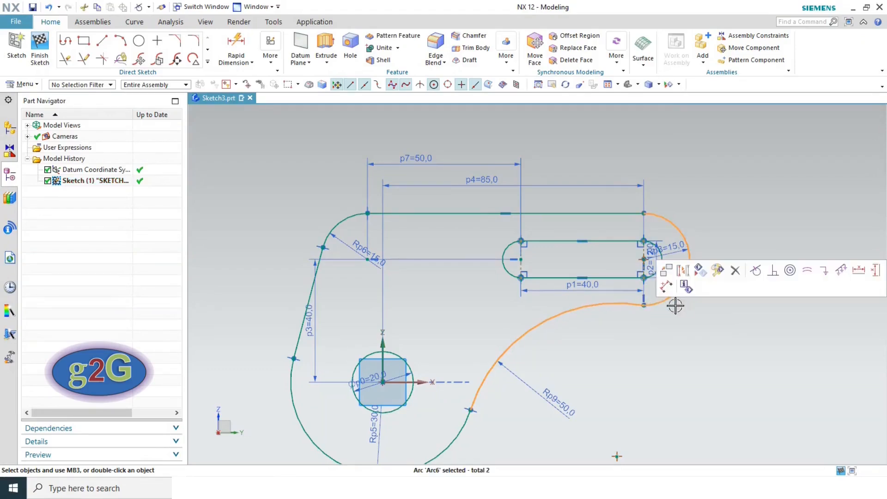
pyautogui.click(757, 270)
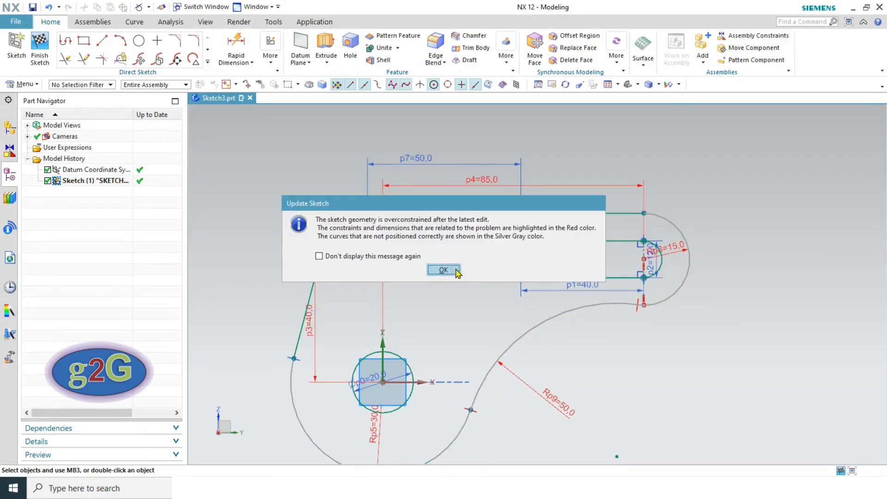
pyautogui.click(460, 270)
pyautogui.scroll(3, 643, 300)
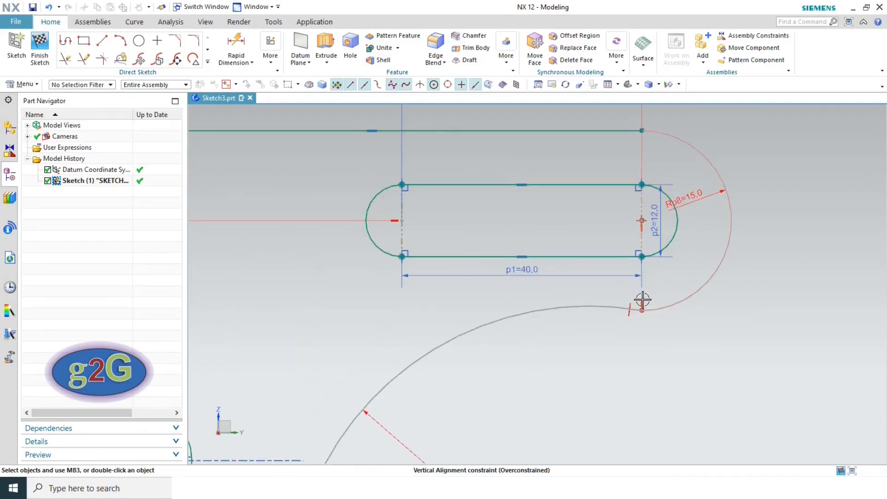
pyautogui.click(643, 302)
pyautogui.click(665, 283)
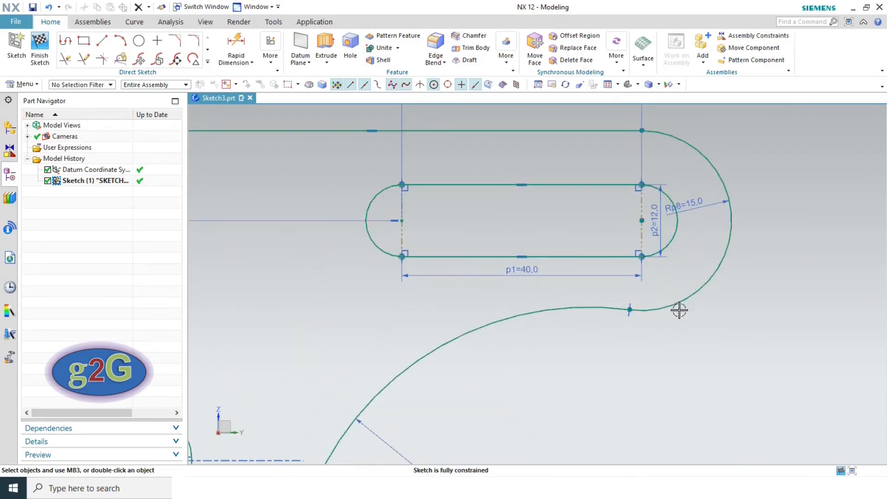
pyautogui.scroll(-2, 546, 344)
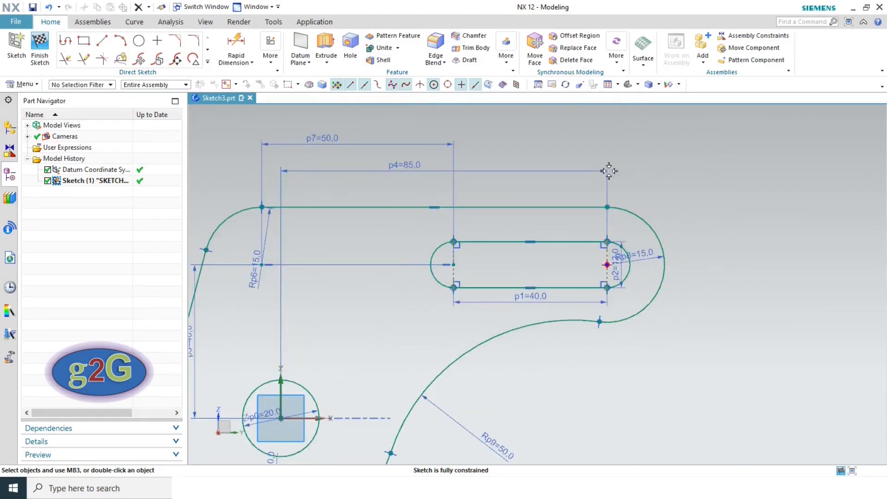
pyautogui.click(605, 85)
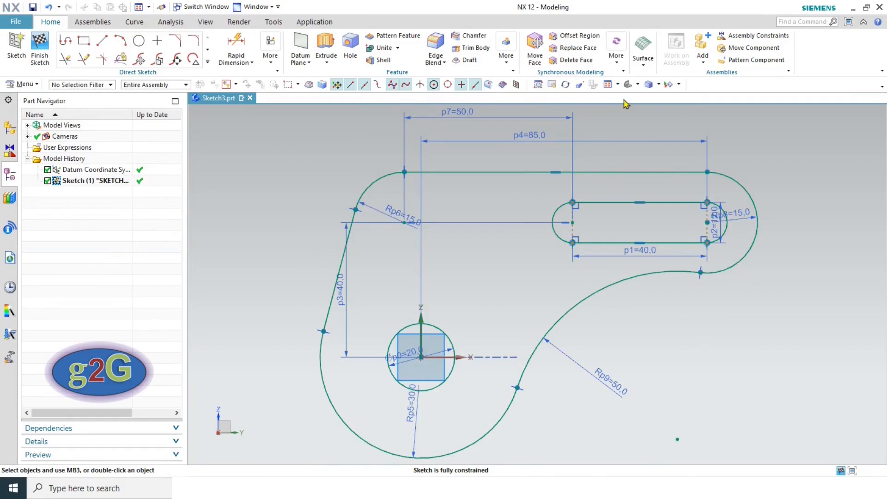
# - Hide all PMI dimension objects with Ctrl+W and fit the sketch in view
pyautogui.hotkey('ctrl', 'w')
pyautogui.click(326, 114)
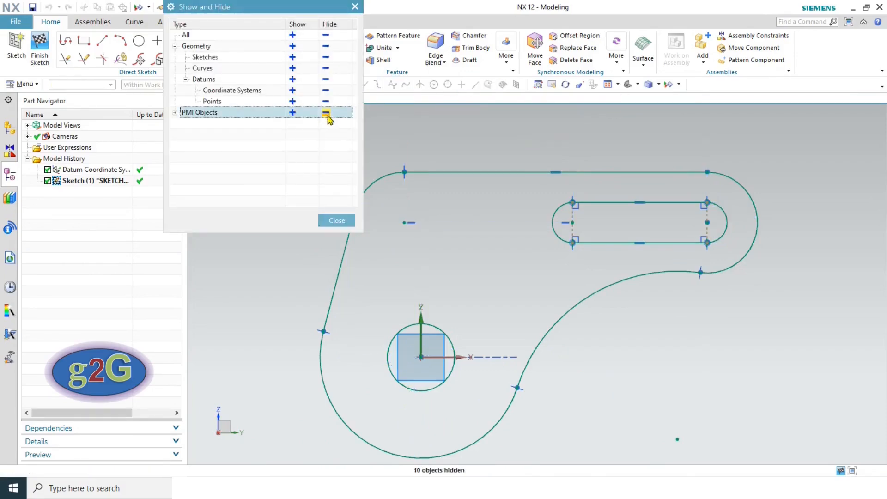
pyautogui.click(337, 221)
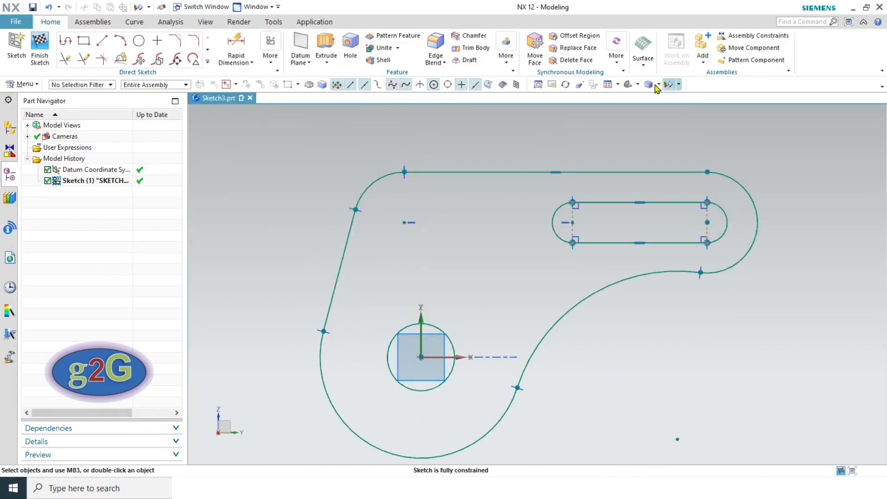
pyautogui.click(607, 85)
# - Finish Sketch 9 and save the part file
pyautogui.hotkey('alt', 'Tab')
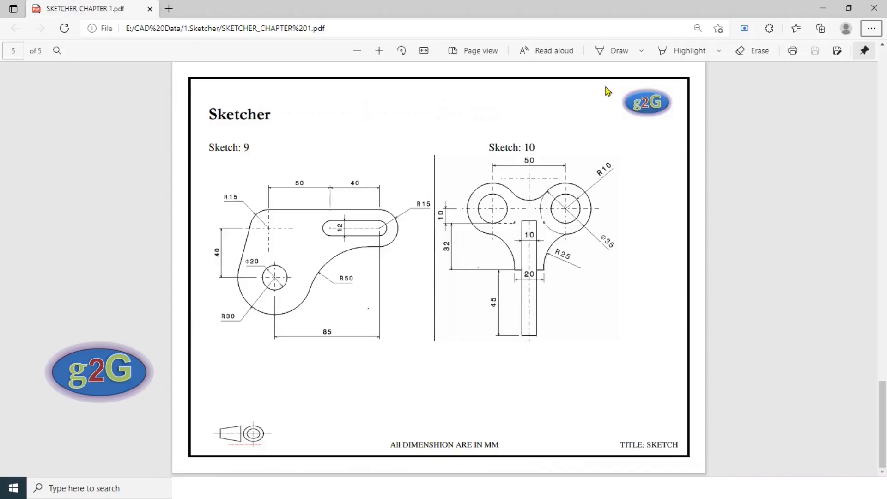
pyautogui.hotkey('alt', 'Tab')
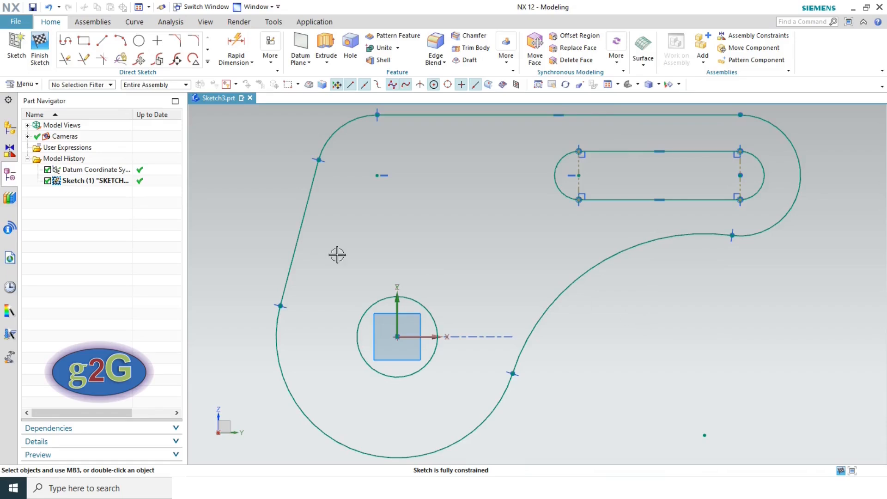
pyautogui.click(38, 54)
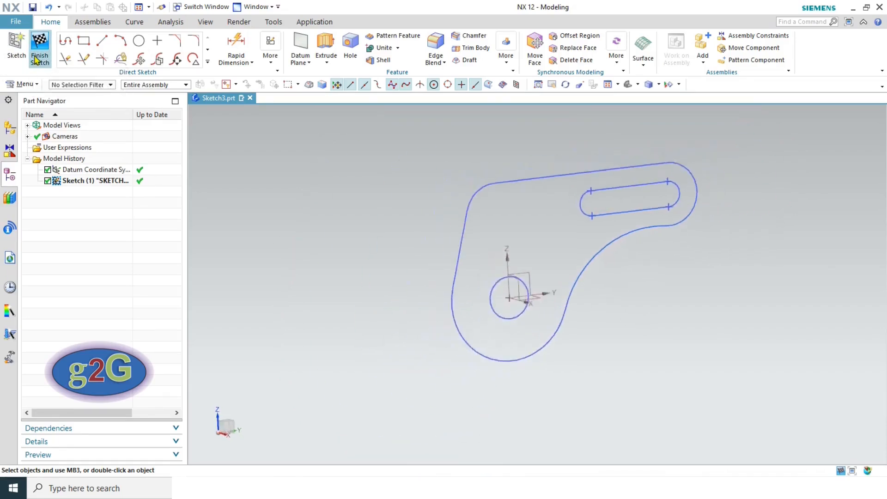
pyautogui.click(32, 8)
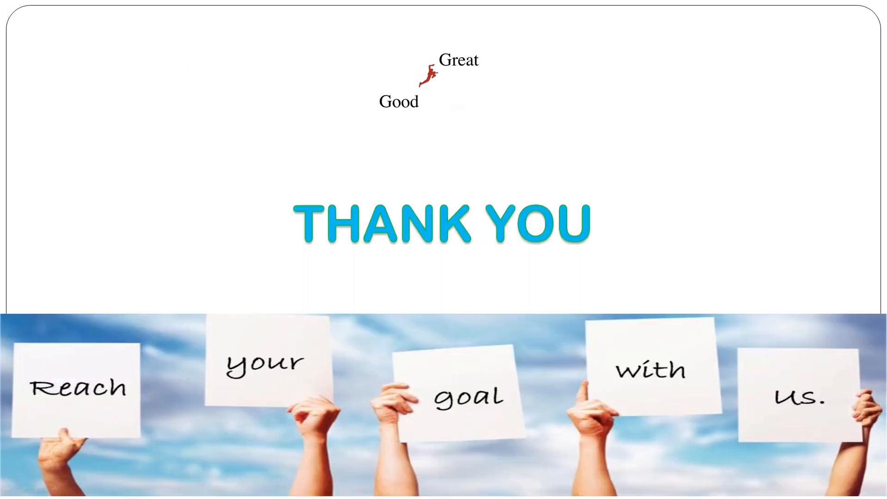
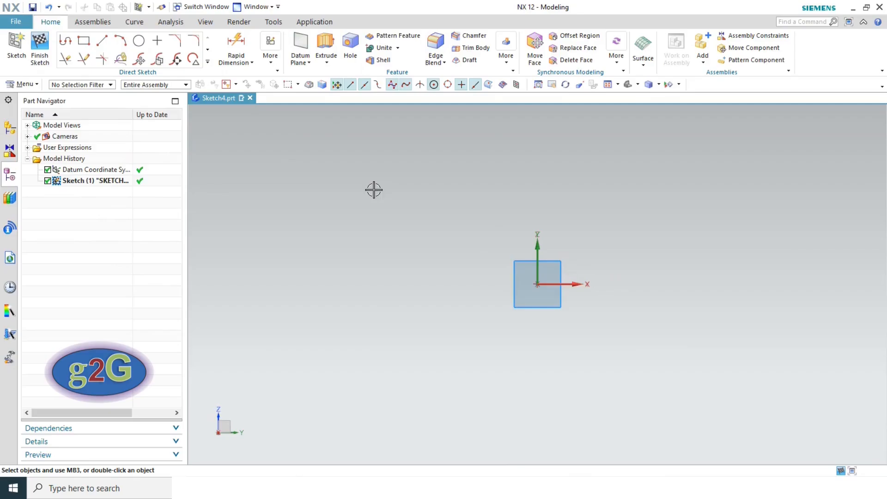
# - Switch to the SKETCHER_CHAPTER 2 PDF to view the Sketch 17 lever drawing
pyautogui.hotkey('alt', 'Tab')
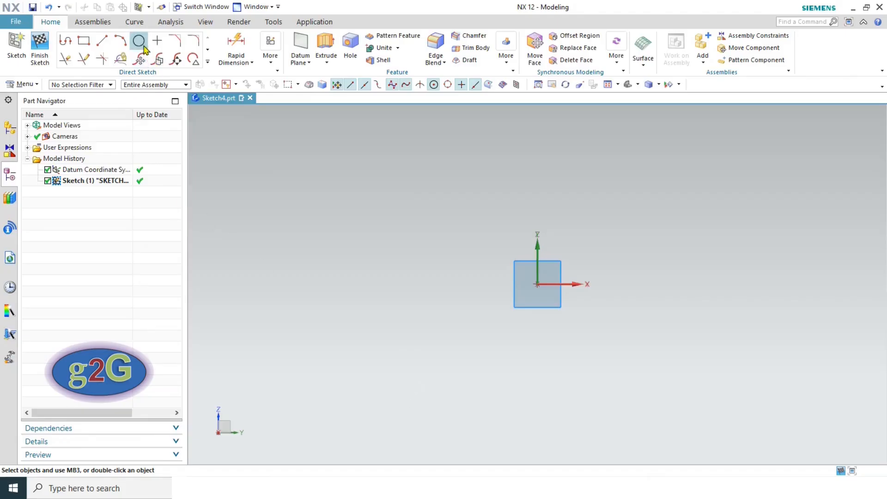
# - Draw concentric Ø55 and Ø38 circles centred on the sketch origin
pyautogui.click(140, 41)
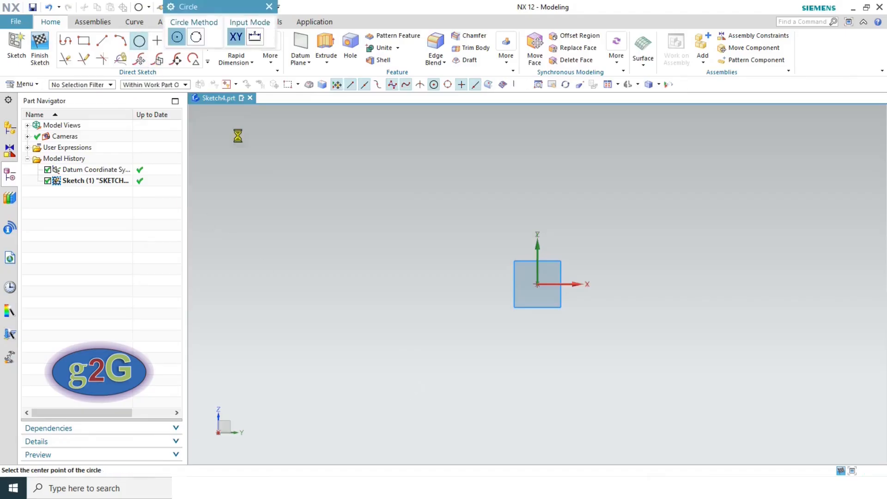
pyautogui.click(537, 285)
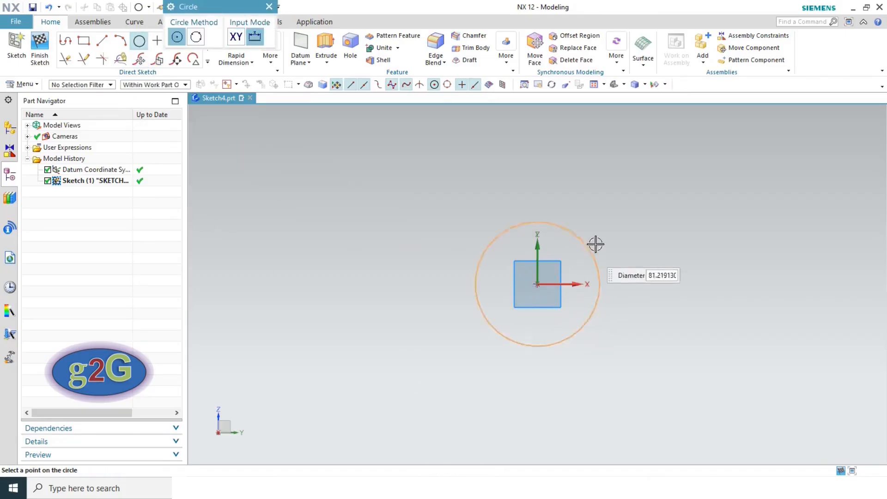
pyautogui.write('55')
pyautogui.press('Return')
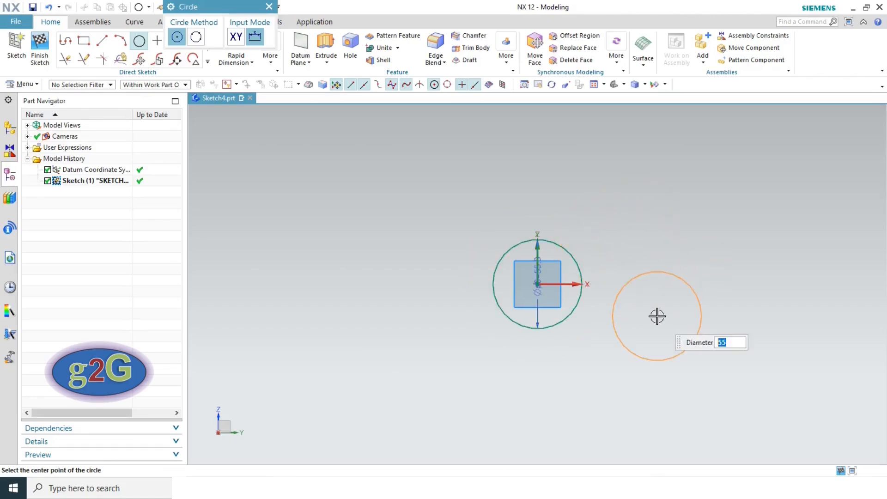
pyautogui.write('38')
pyautogui.press('Return')
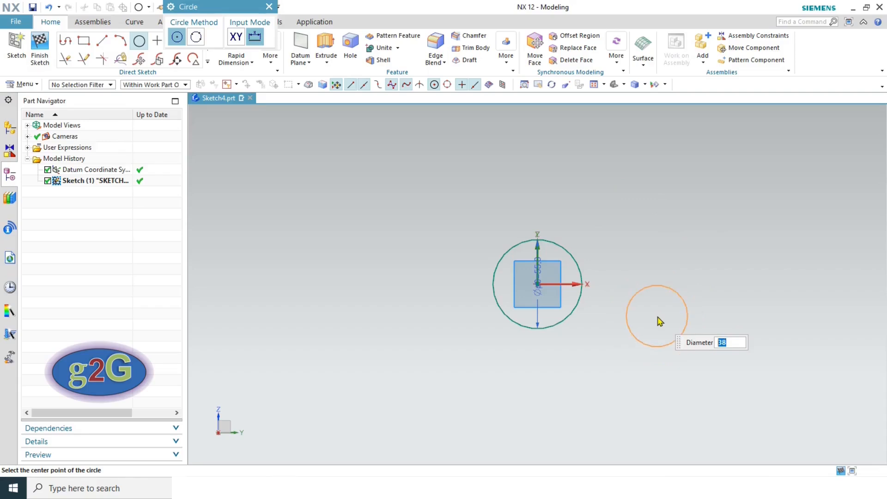
pyautogui.click(539, 284)
# - Add a Ø20 circle at the origin, then recheck the reference drawing
pyautogui.hotkey('alt', 'Tab')
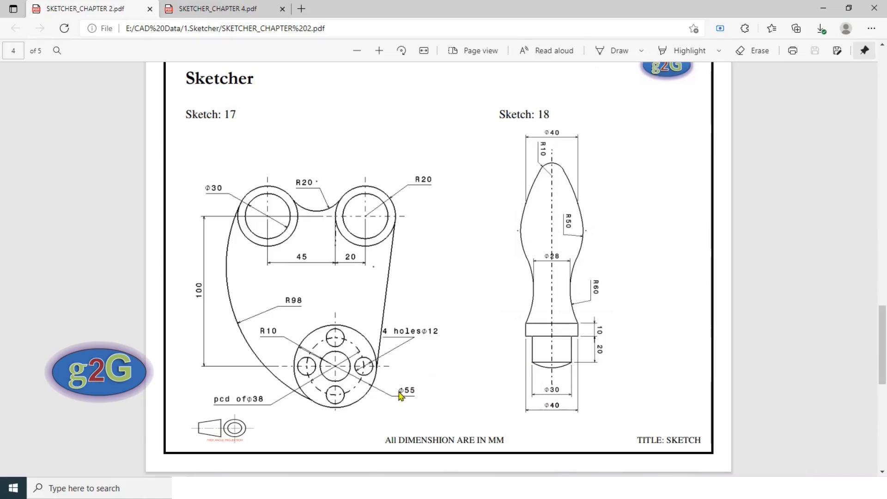
pyautogui.hotkey('alt', 'Tab')
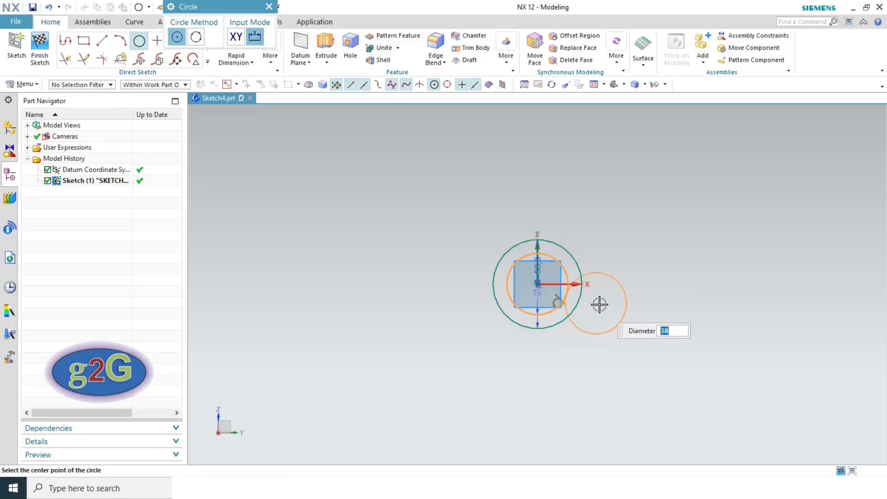
pyautogui.write('20')
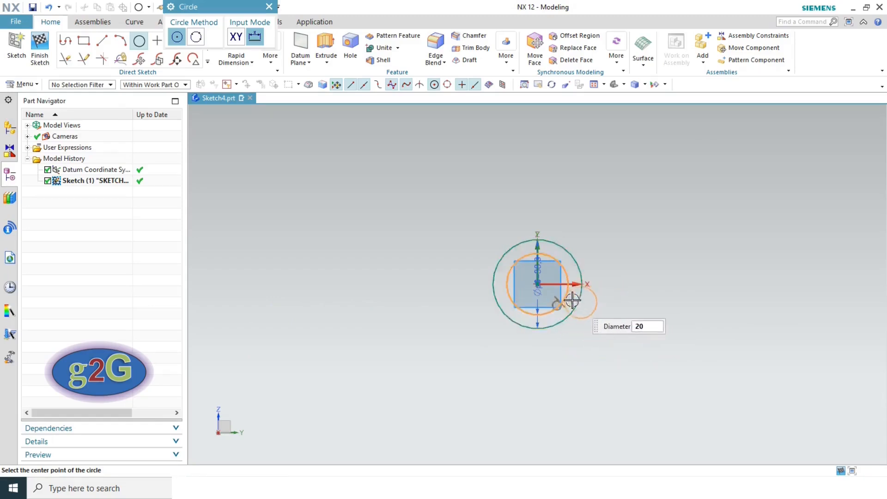
pyautogui.click(538, 282)
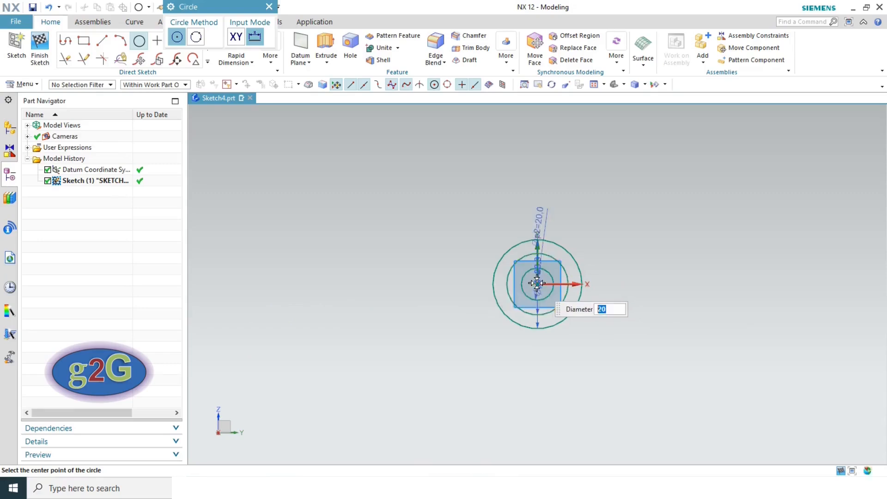
pyautogui.press('Escape')
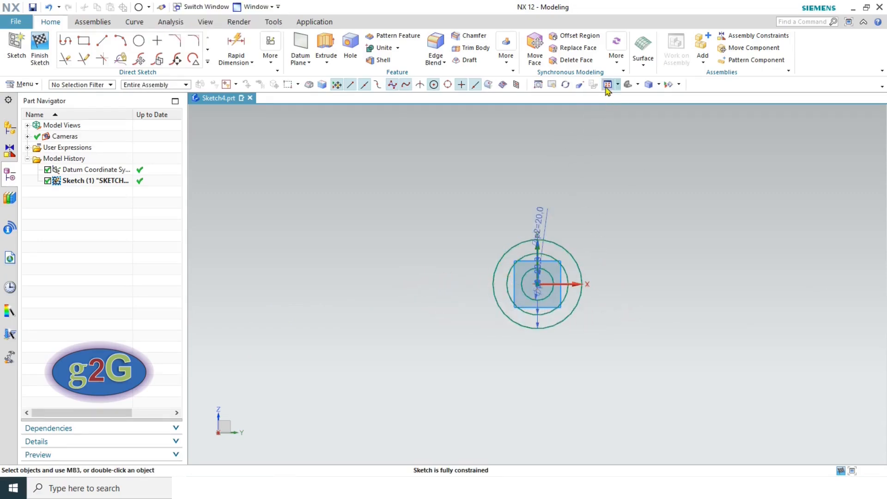
pyautogui.scroll(4, 620, 193)
pyautogui.hotkey('alt', 'Tab')
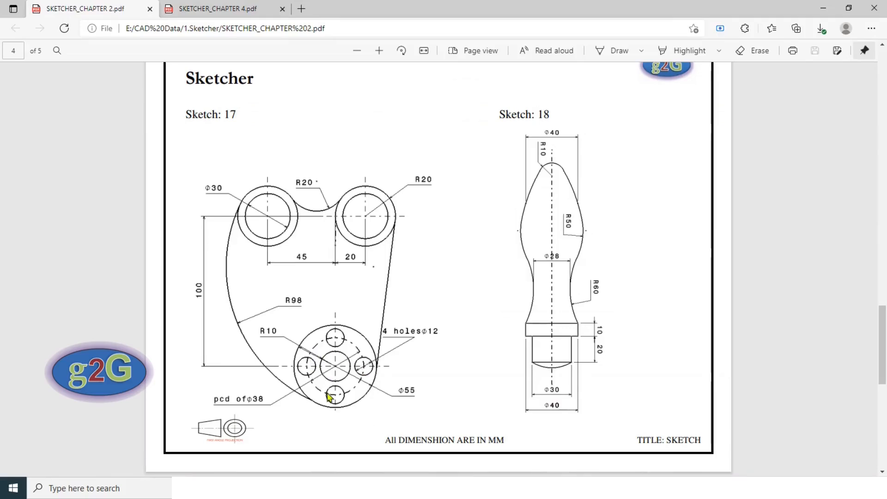
# - Convert the middle Ø38 circle into a dashed reference curve to act as the pitch circle
pyautogui.hotkey('alt', 'Tab')
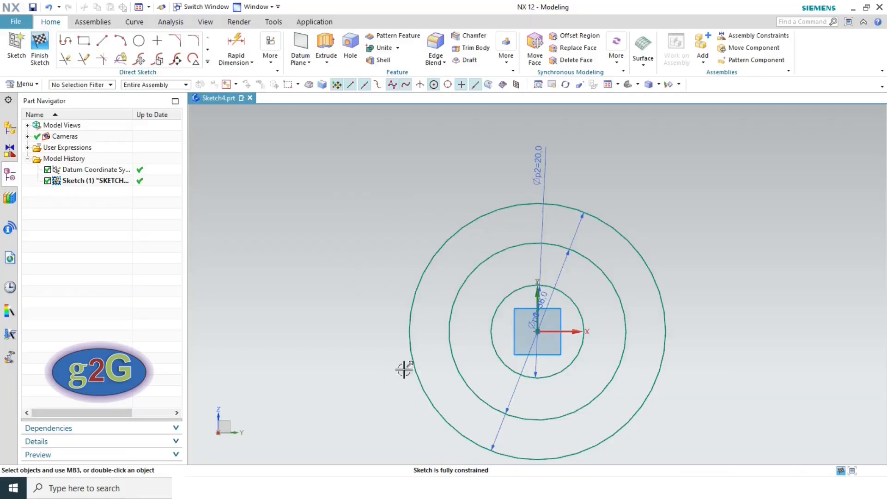
pyautogui.click(592, 257)
pyautogui.click(592, 257)
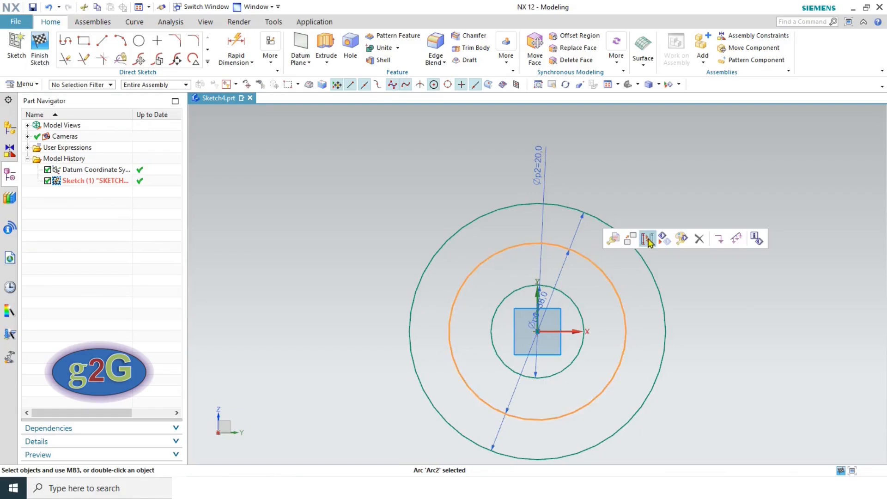
pyautogui.click(647, 239)
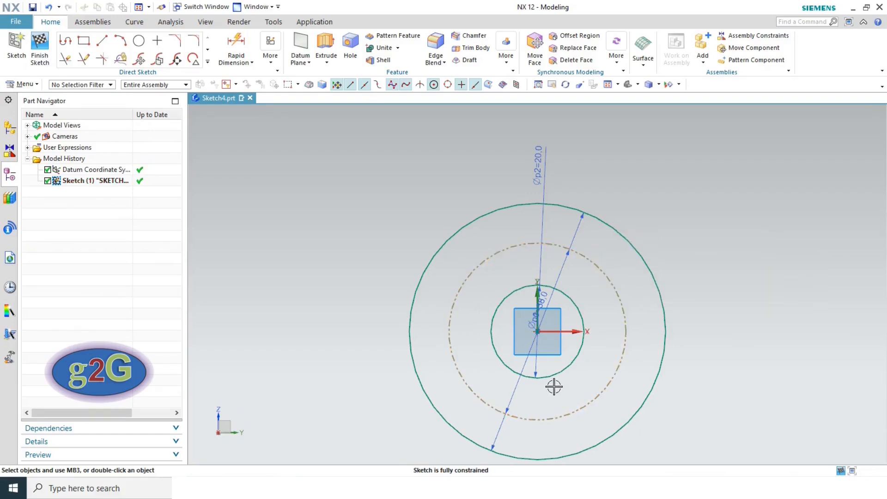
pyautogui.hotkey('alt', 'Tab')
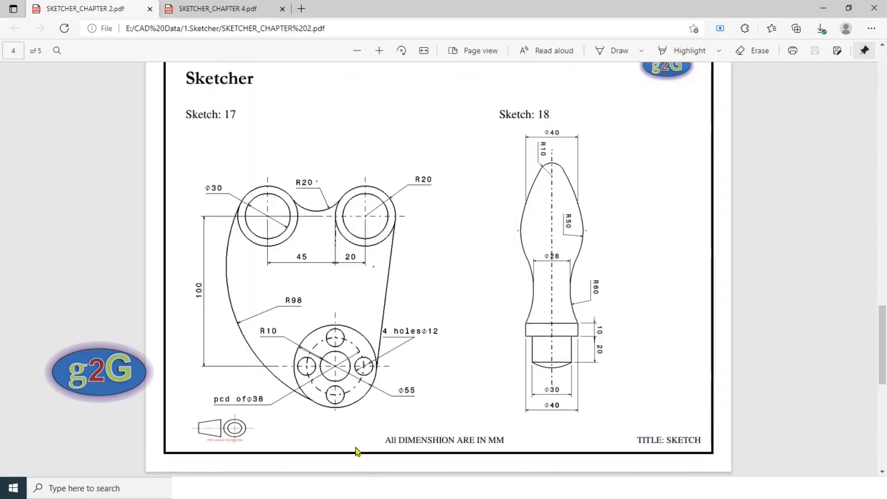
pyautogui.hotkey('alt', 'Tab')
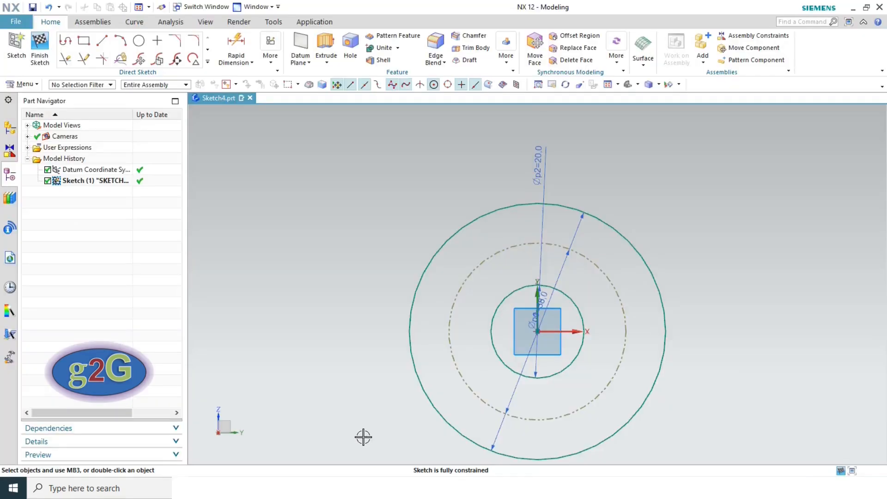
pyautogui.hotkey('alt', 'Tab')
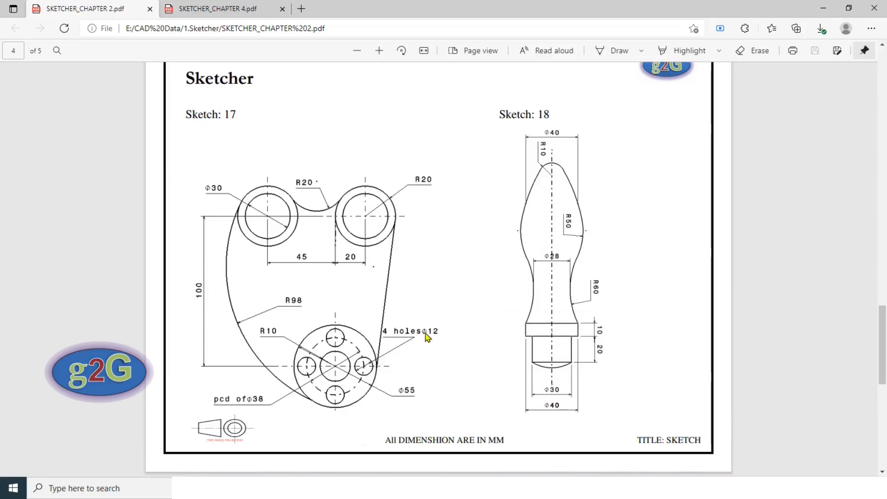
pyautogui.hotkey('alt', 'Tab')
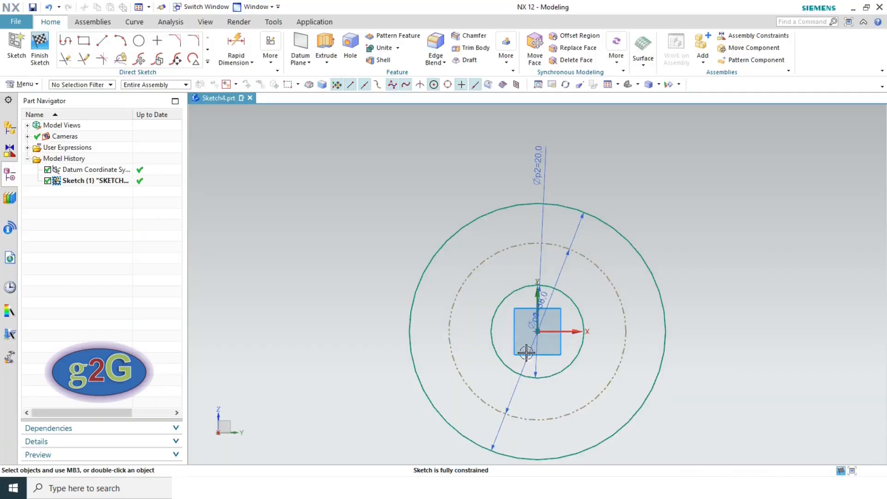
# - Draw a Ø12 hole circle centred on the right side of the pitch circle
pyautogui.click(138, 40)
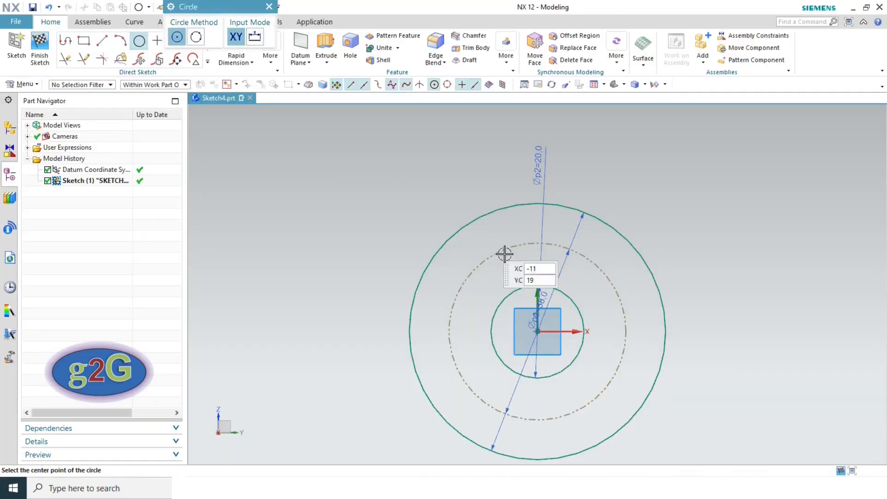
pyautogui.click(626, 332)
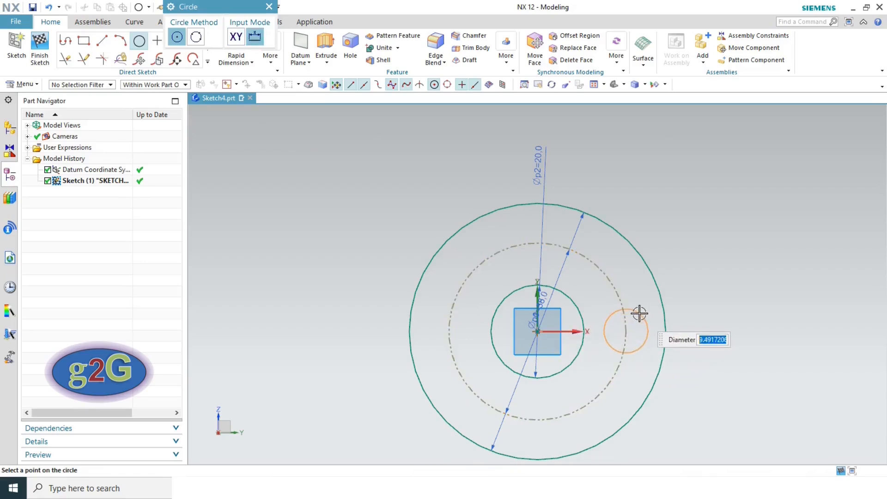
pyautogui.write('12')
pyautogui.press('Return')
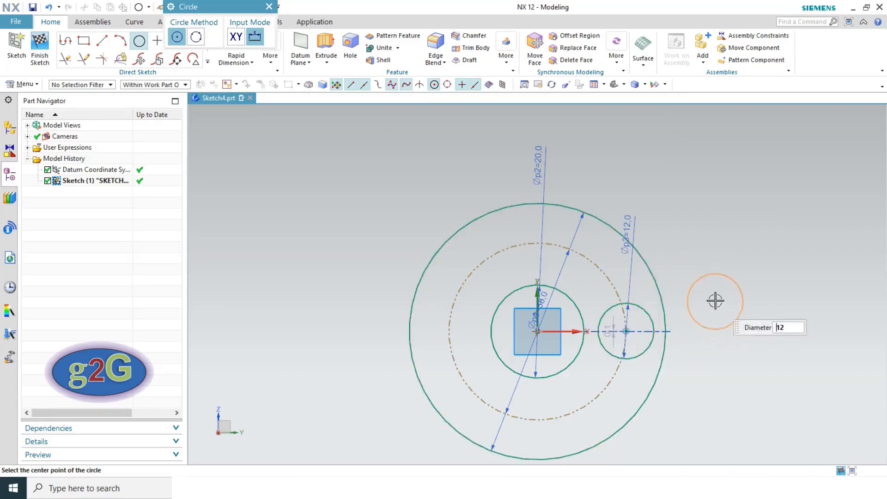
pyautogui.press('Escape')
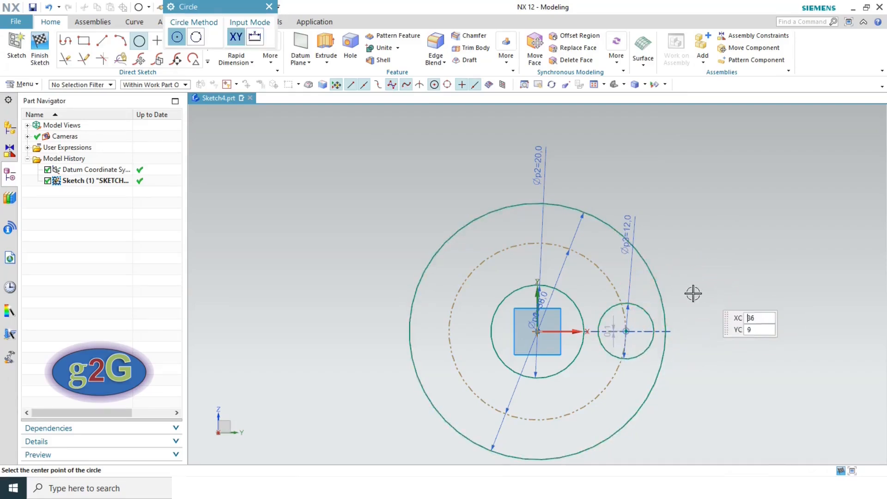
pyautogui.click(613, 321)
pyautogui.press('Escape')
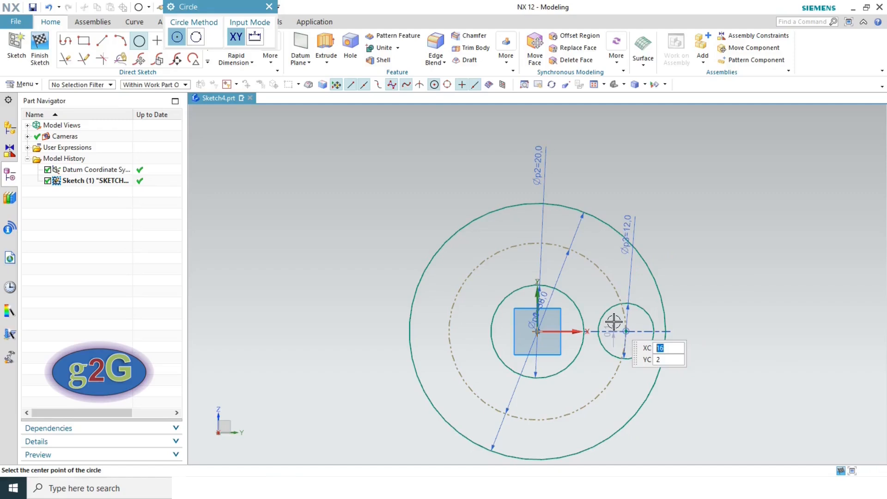
pyautogui.press('Escape')
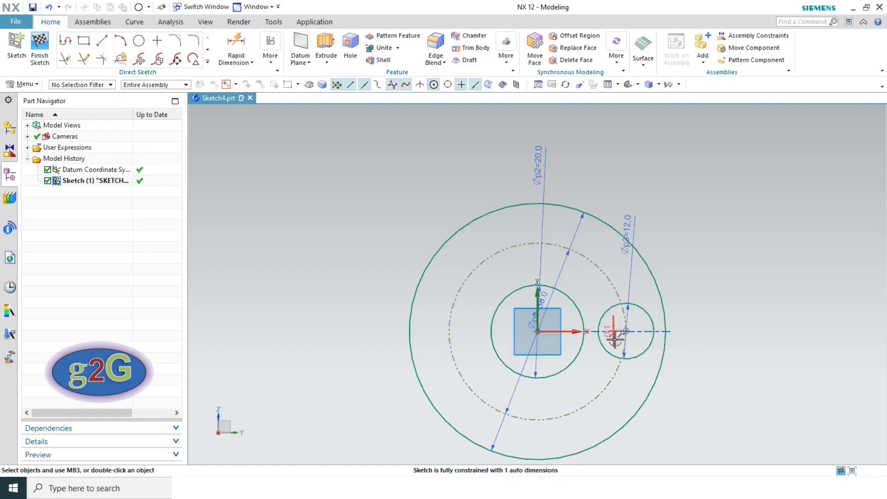
# - Set the small hole circle's offset dimension to 0
pyautogui.doubleClick(614, 339)
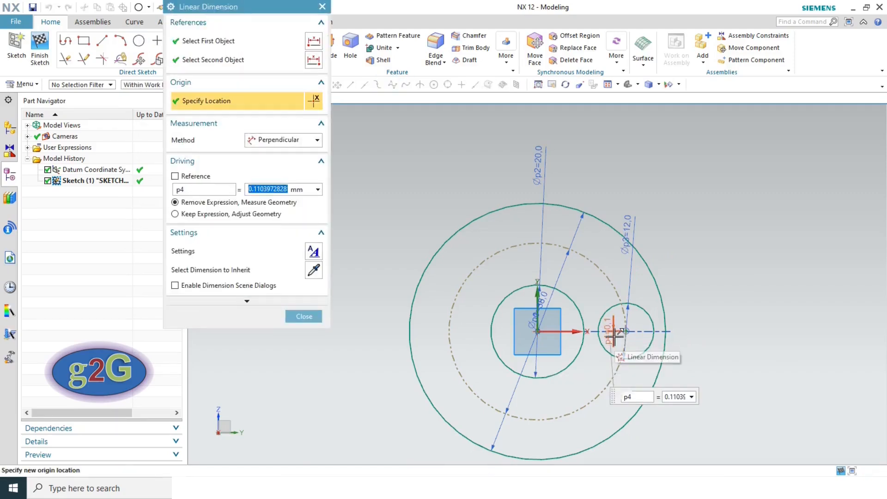
pyautogui.write('0')
pyautogui.press('Return')
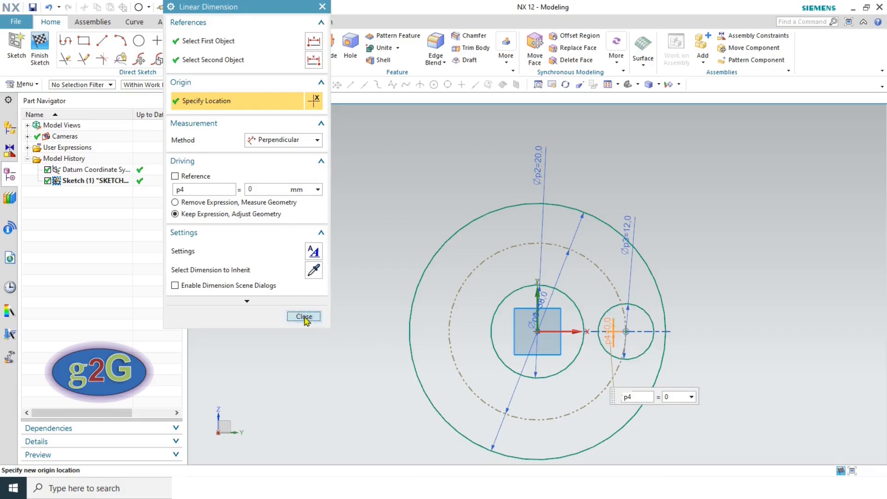
pyautogui.click(304, 317)
pyautogui.hotkey('alt', 'Tab')
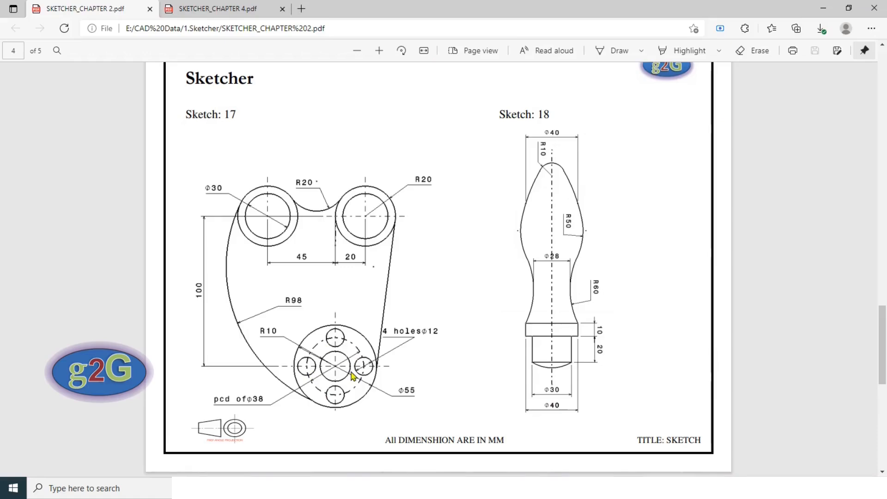
pyautogui.hotkey('alt', 'Tab')
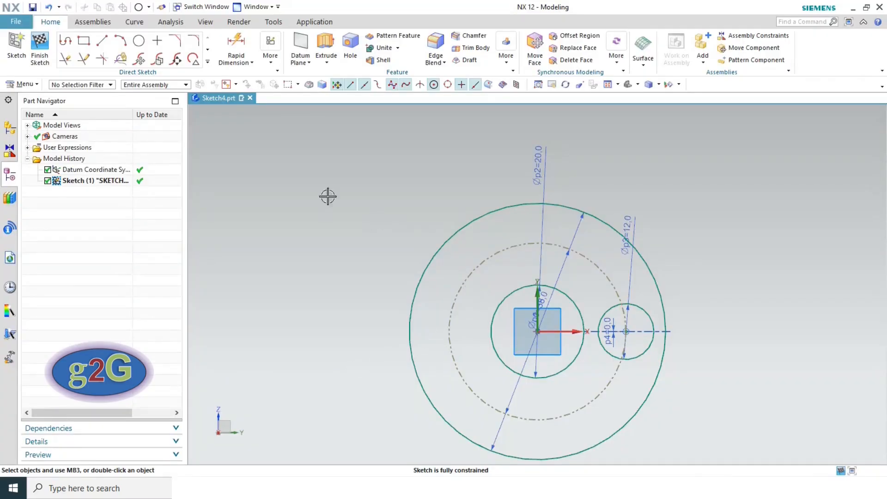
# - Circularly pattern the Ø12 hole into 4 copies at 90° about the hub centre, then fit the view
pyautogui.click(209, 62)
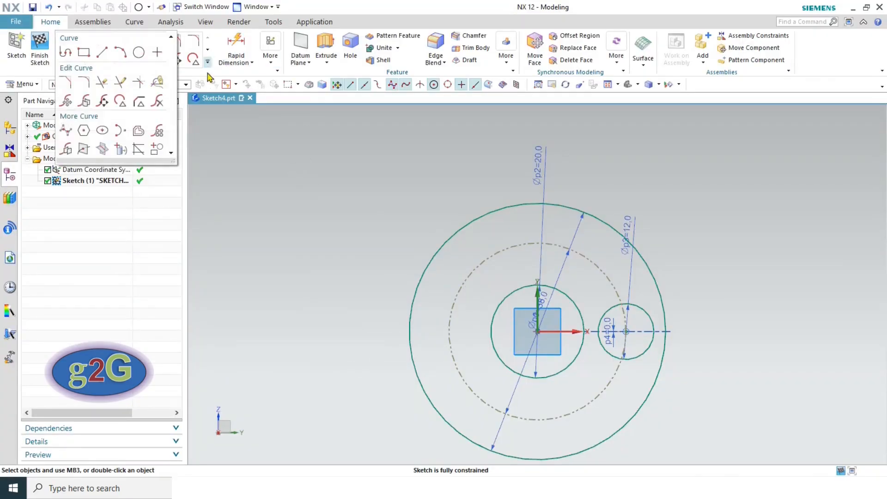
pyautogui.click(158, 134)
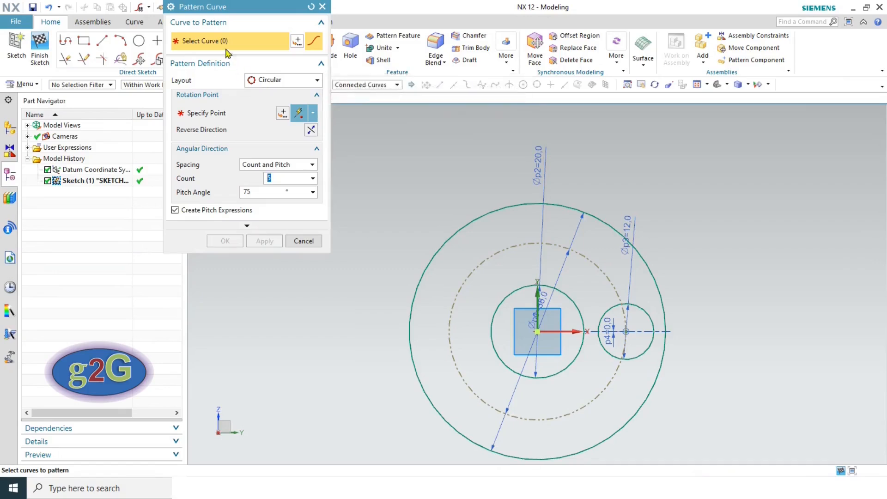
pyautogui.click(640, 307)
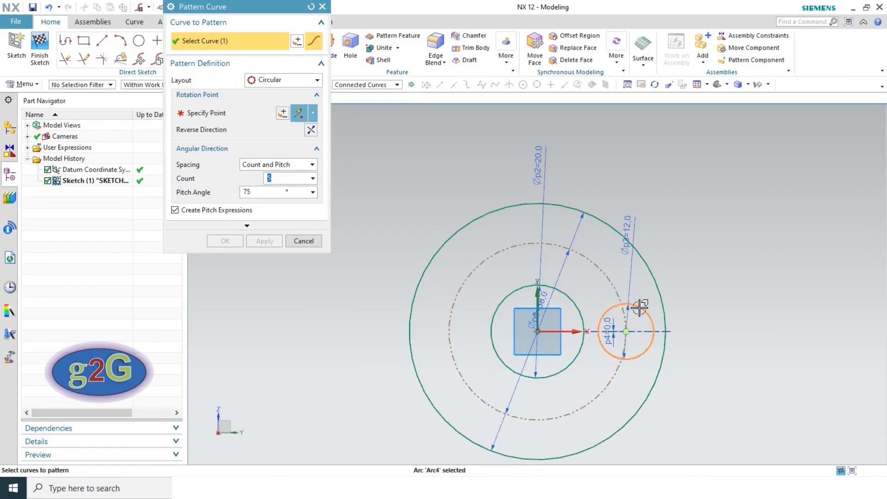
pyautogui.click(194, 113)
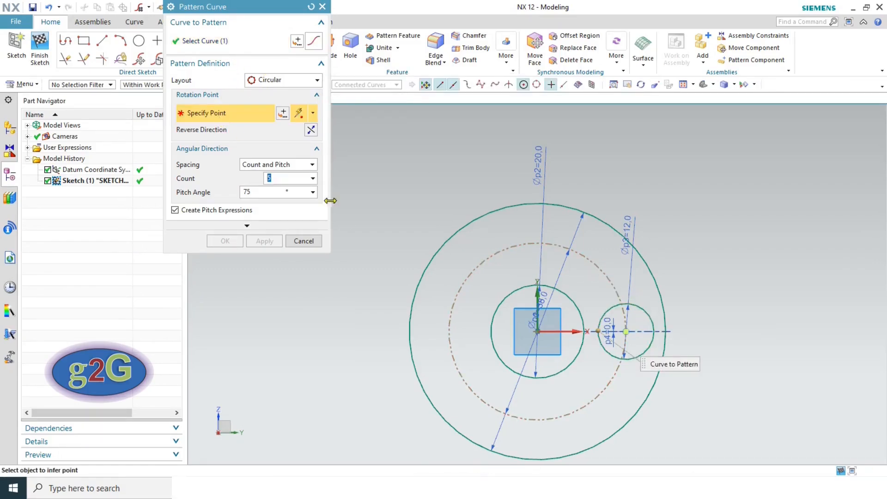
pyautogui.click(538, 331)
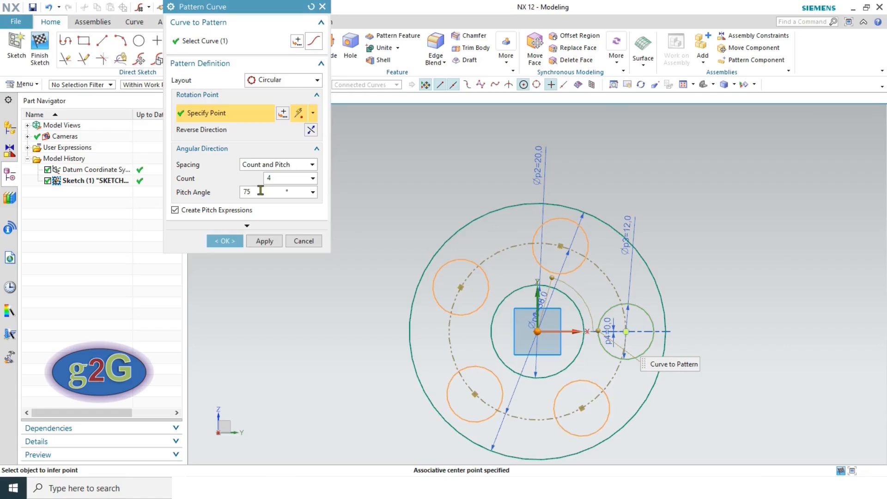
pyautogui.click(261, 190)
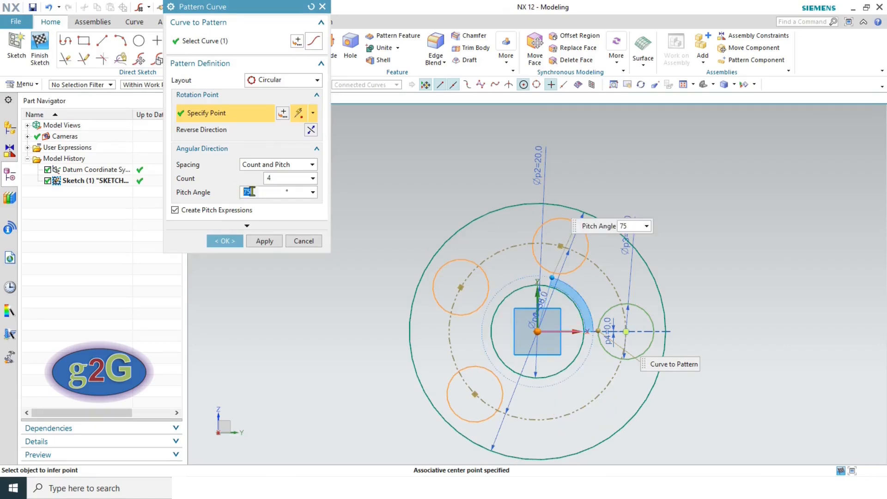
pyautogui.write('90')
pyautogui.press('Return')
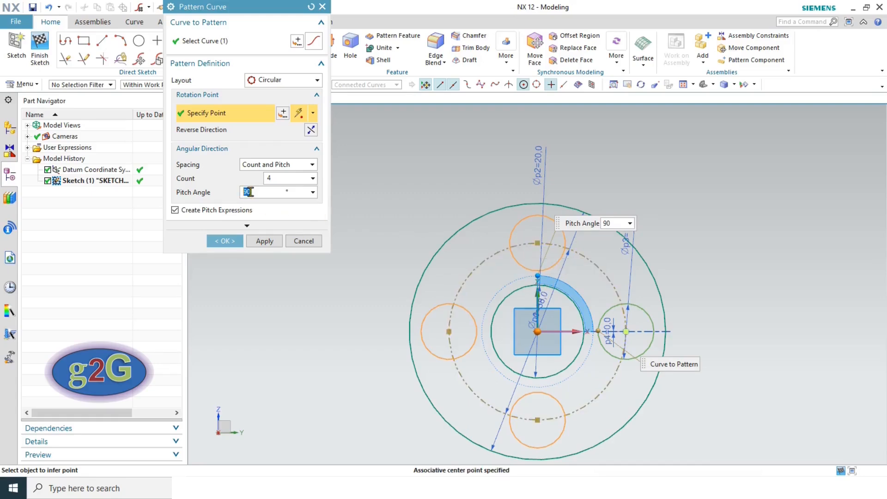
pyautogui.click(225, 241)
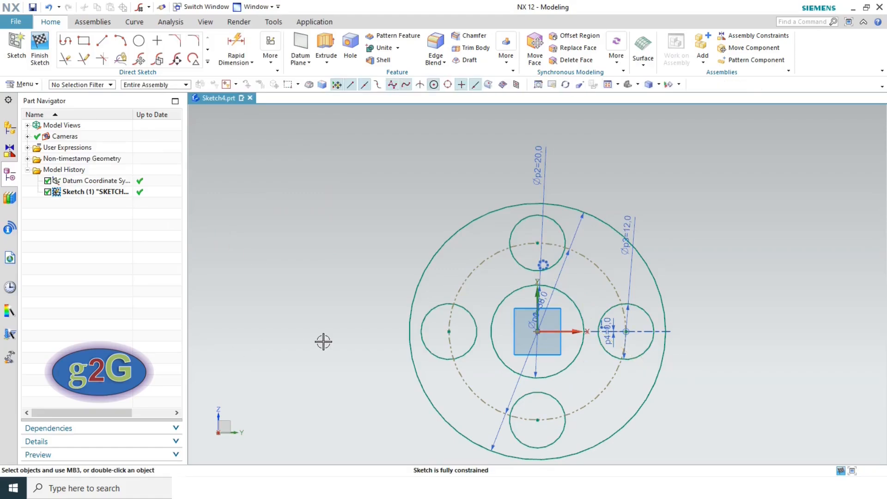
pyautogui.scroll(-3, 385, 276)
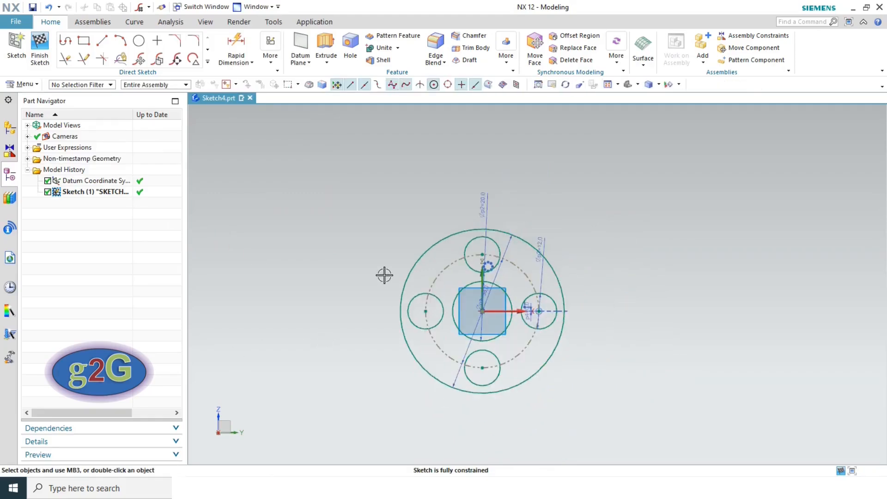
pyautogui.click(607, 86)
# - Draw the upper right lug as concentric Ø30 and Ø40 circles
pyautogui.hotkey('alt', 'Tab')
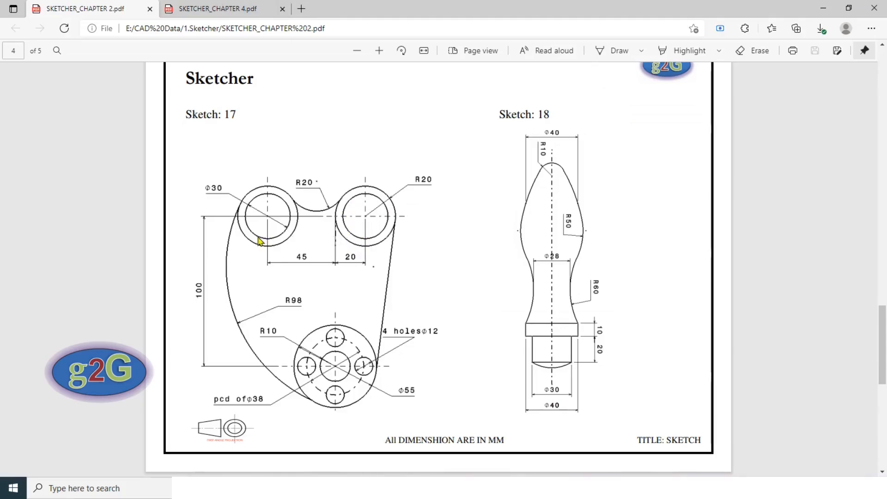
pyautogui.hotkey('alt', 'Tab')
pyautogui.scroll(-5, 446, 258)
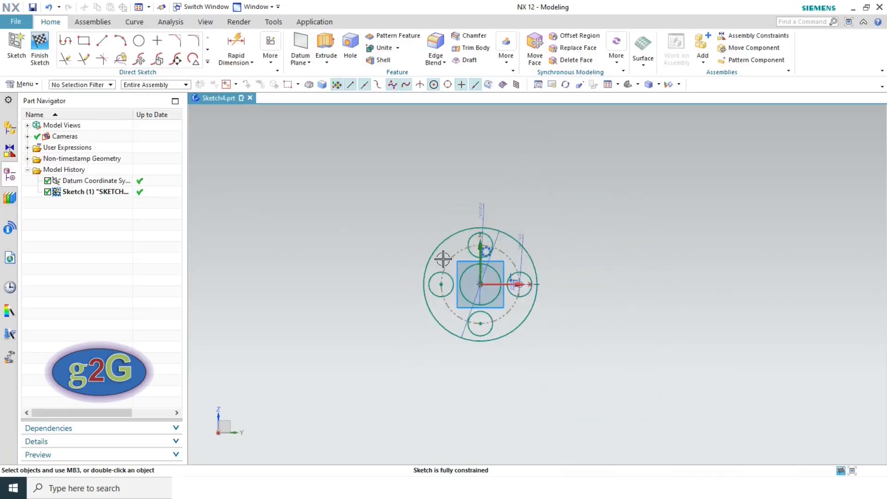
pyautogui.scroll(2, 501, 166)
pyautogui.click(140, 43)
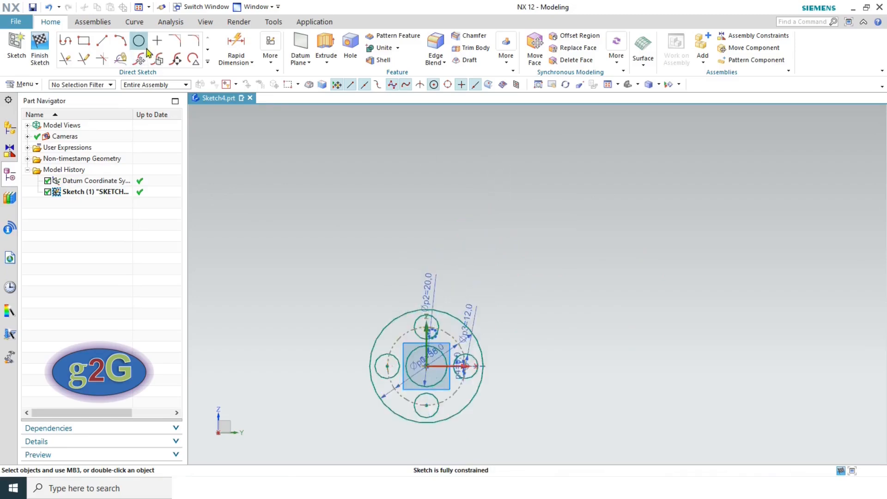
pyautogui.click(538, 152)
pyautogui.write('30')
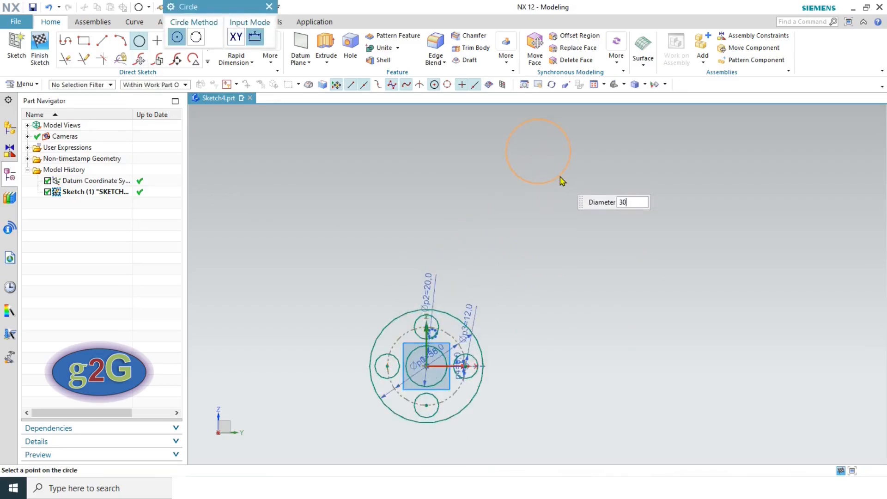
pyautogui.press('Return')
pyautogui.hotkey('alt', 'Tab')
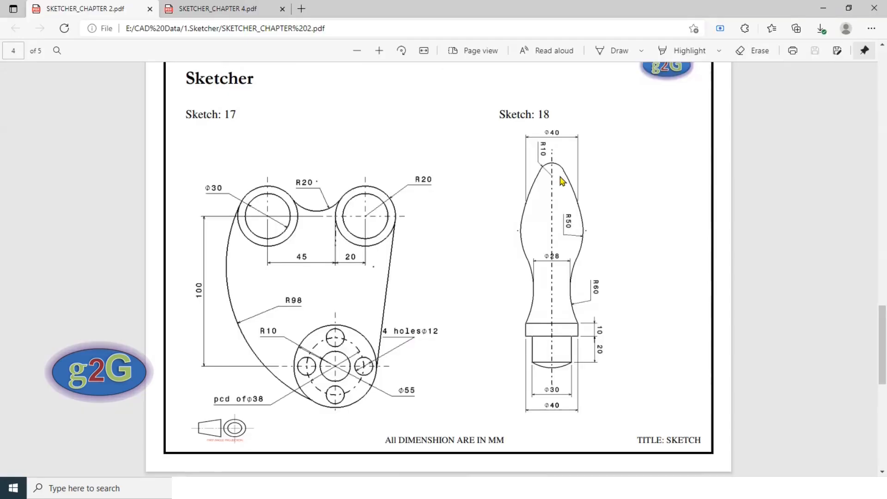
pyautogui.hotkey('alt', 'Tab')
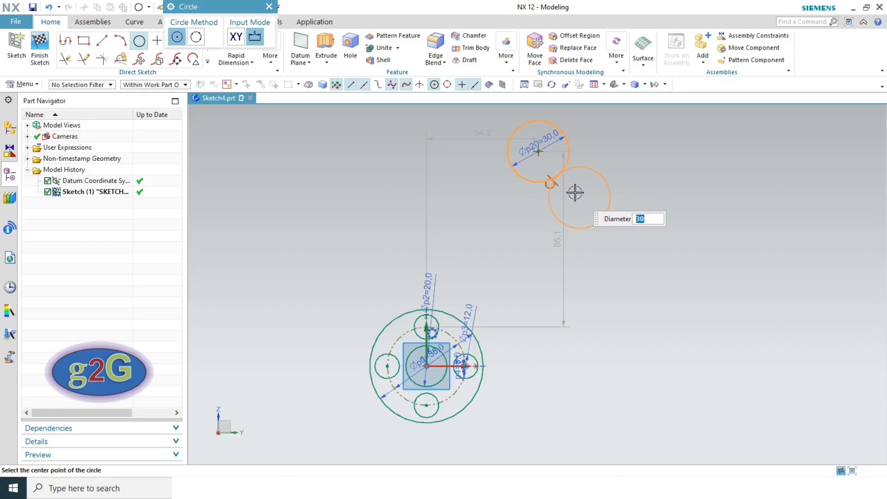
pyautogui.write('40')
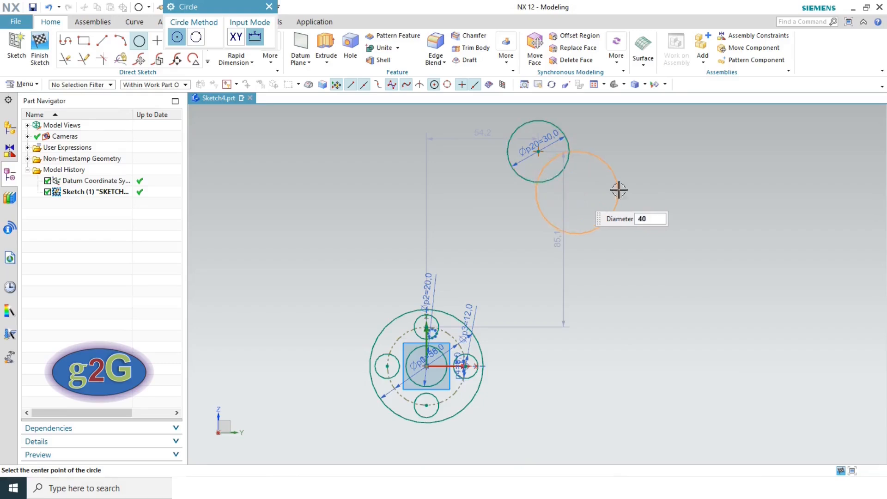
pyautogui.click(538, 151)
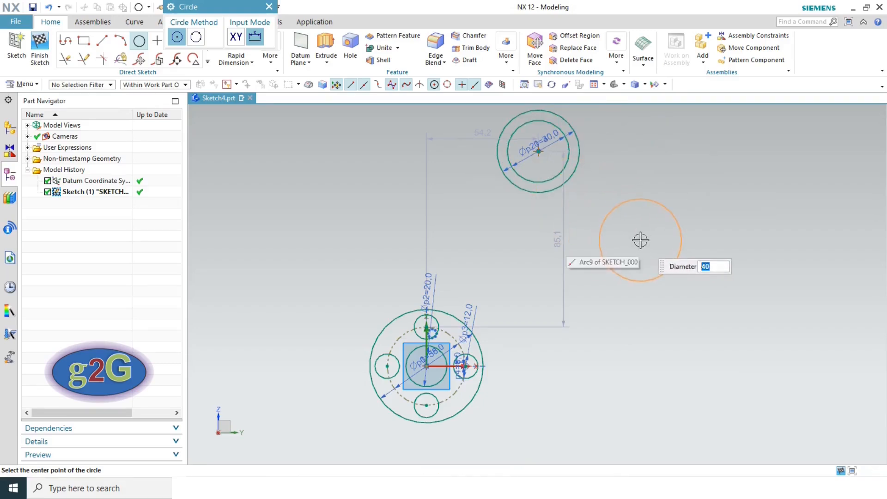
pyautogui.press('Escape')
pyautogui.hotkey('alt', 'Tab')
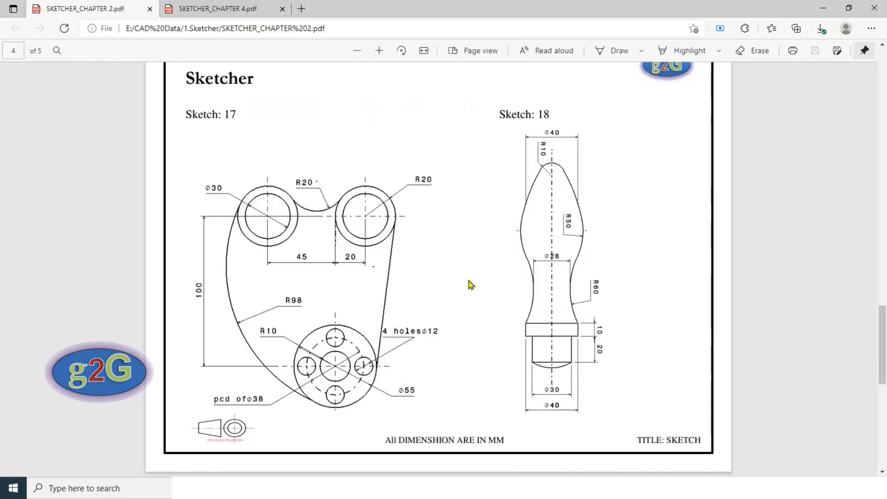
pyautogui.hotkey('alt', 'Tab')
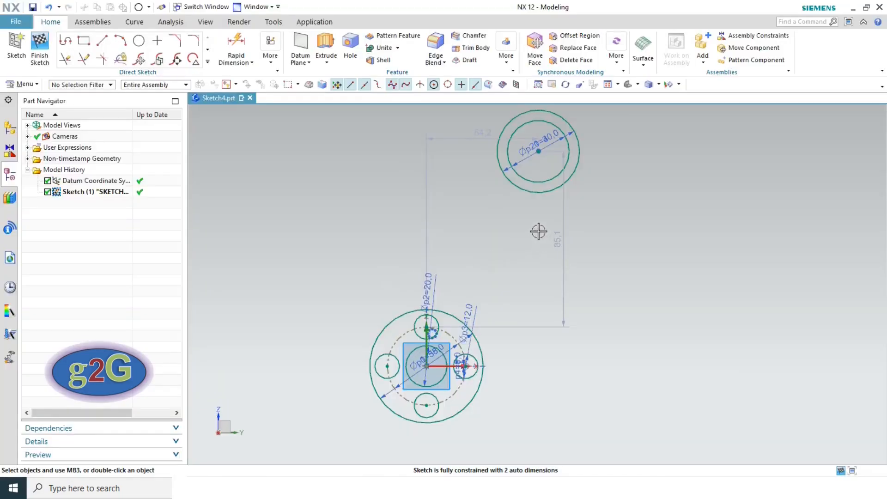
# - Draw the upper left lug as concentric Ø30 and Ø40 circles
pyautogui.click(138, 41)
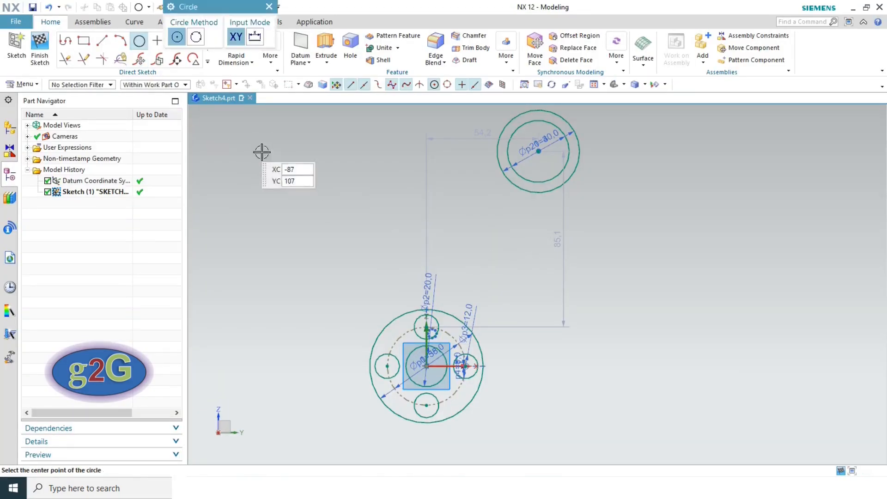
pyautogui.click(316, 154)
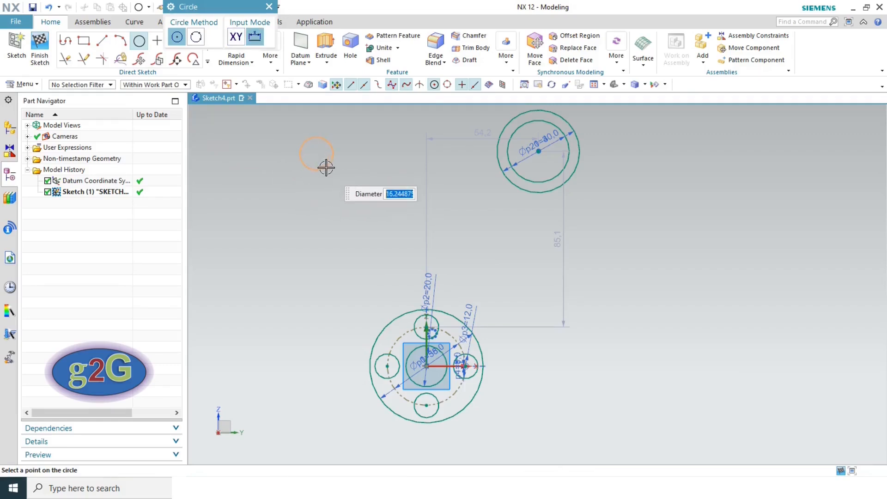
pyautogui.write('30')
pyautogui.press('Return')
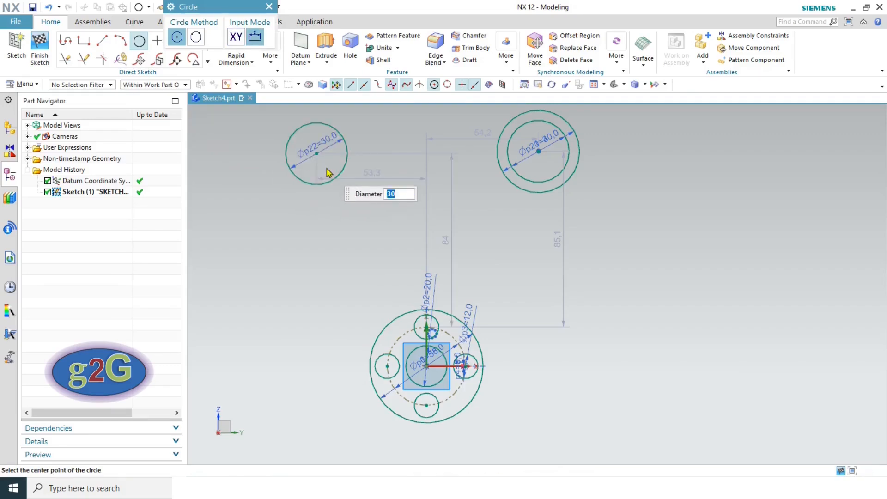
pyautogui.write('4')
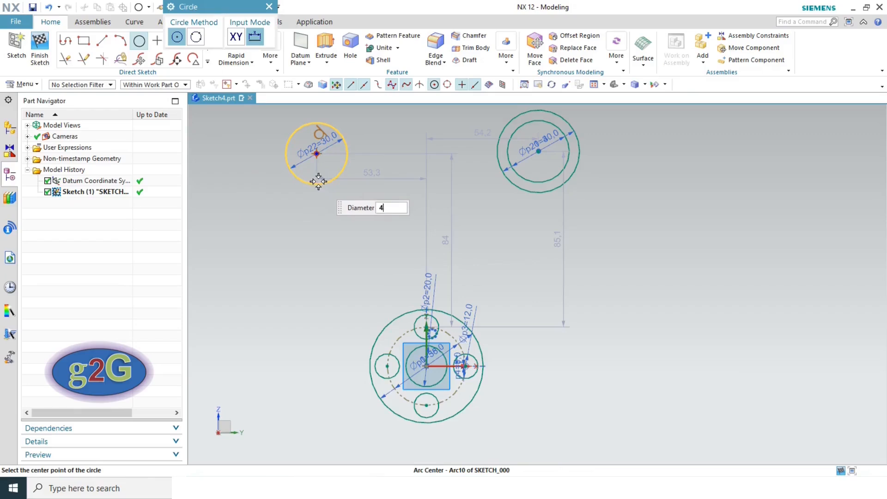
pyautogui.press('Return')
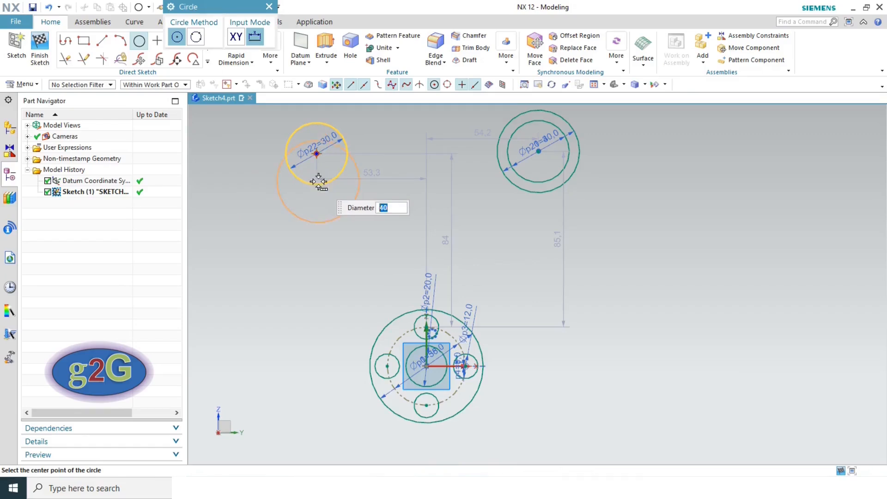
pyautogui.click(316, 154)
pyautogui.press('Escape')
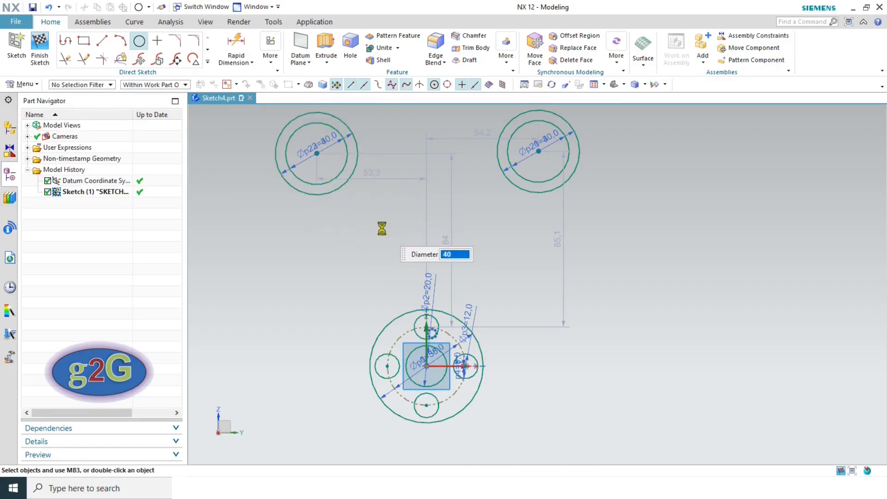
pyautogui.hotkey('alt', 'Tab')
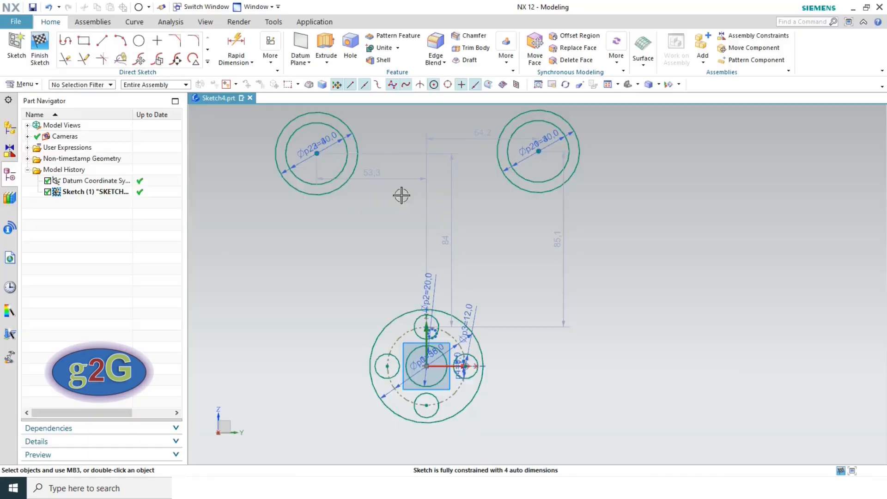
pyautogui.hotkey('alt', 'Tab')
# - Align the two upper lug centres horizontally and delete the 84 vertical dimension
pyautogui.click(317, 154)
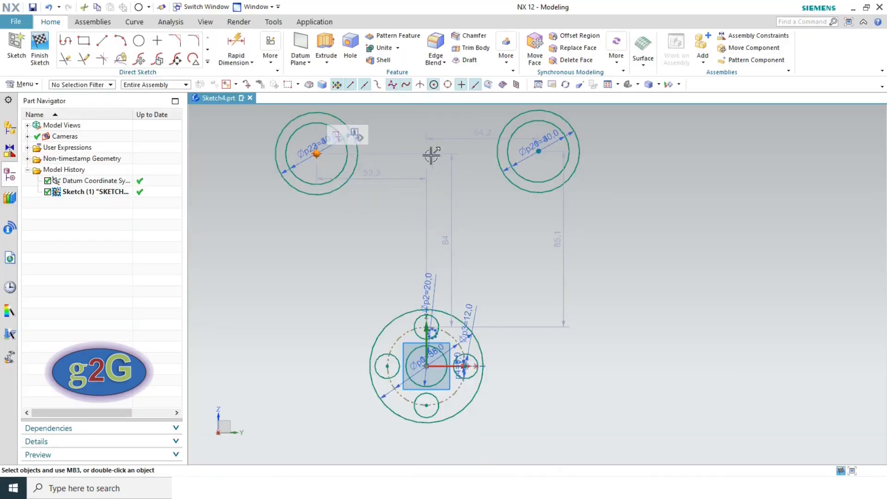
pyautogui.click(537, 151)
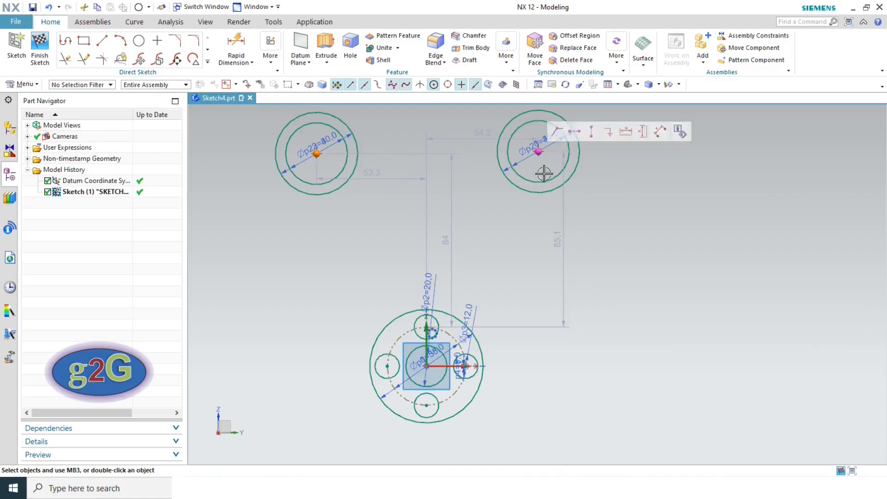
pyautogui.click(573, 133)
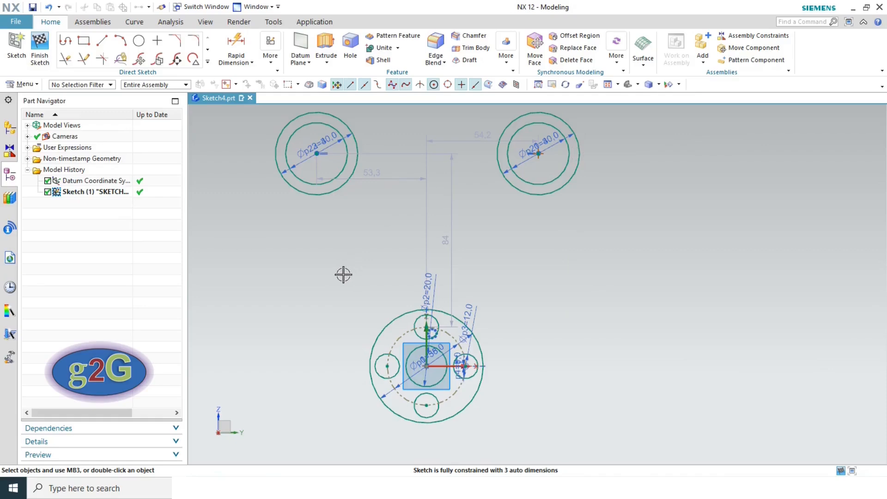
pyautogui.hotkey('alt', 'Tab')
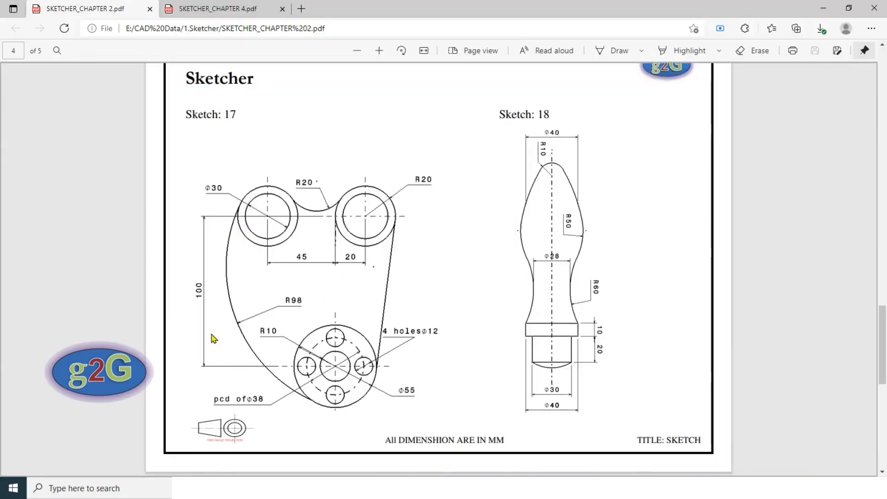
pyautogui.hotkey('alt', 'Tab')
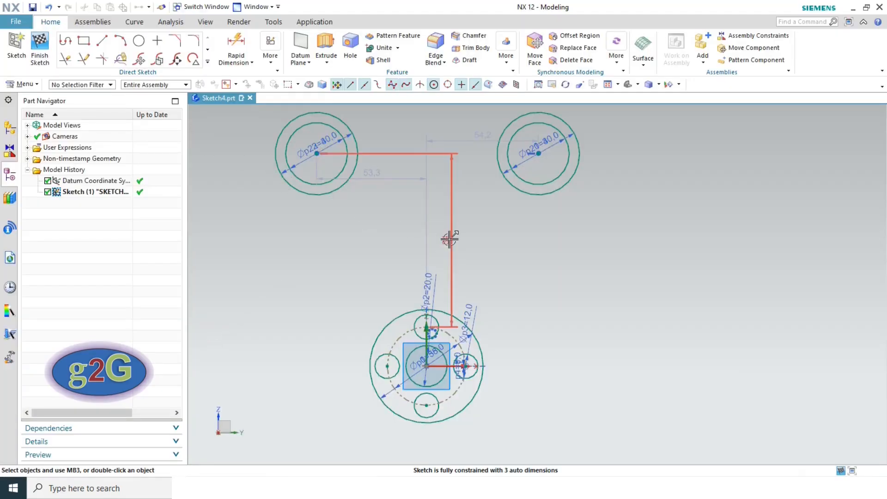
pyautogui.press('Delete')
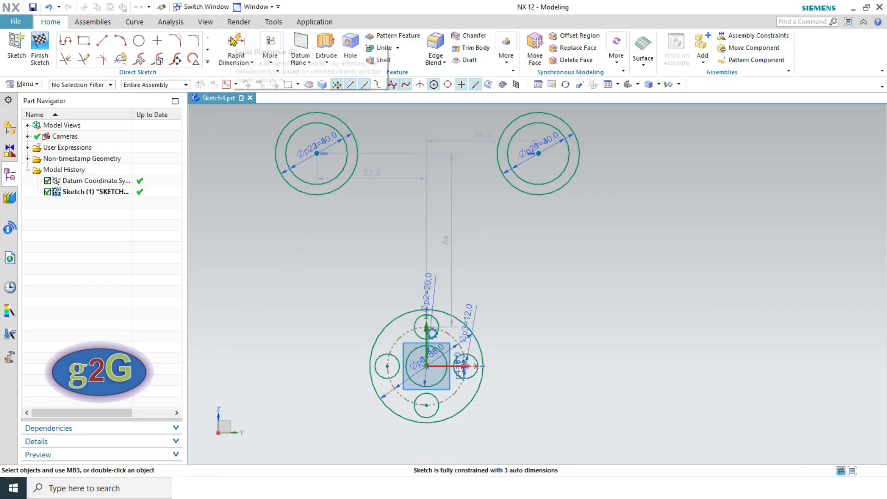
# - Dimension the upper right lug centre 100 above the hub centre
pyautogui.click(236, 47)
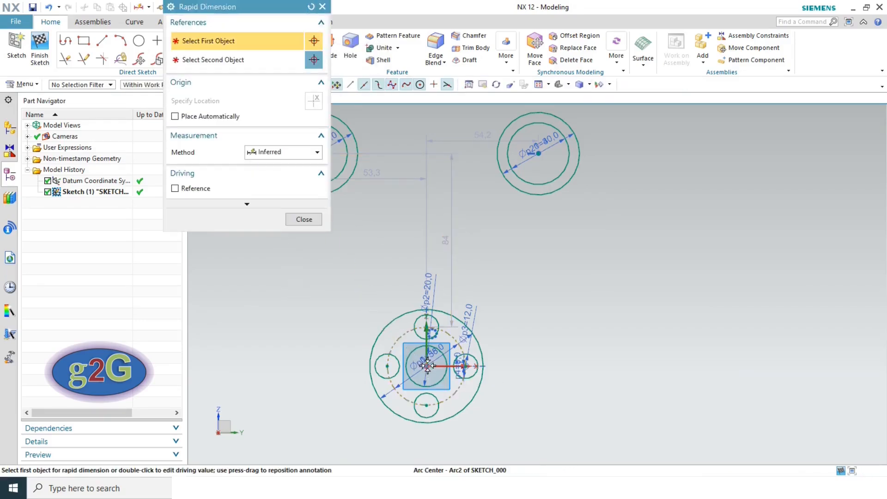
pyautogui.click(446, 332)
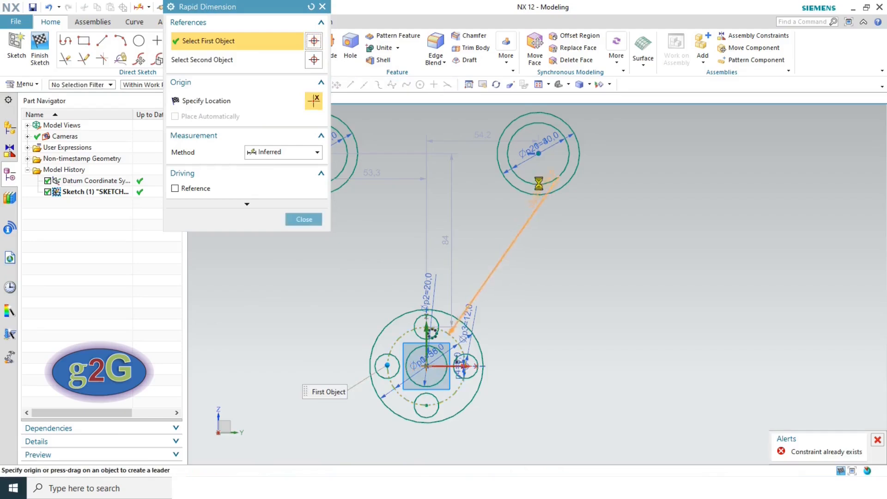
pyautogui.click(540, 154)
pyautogui.click(755, 238)
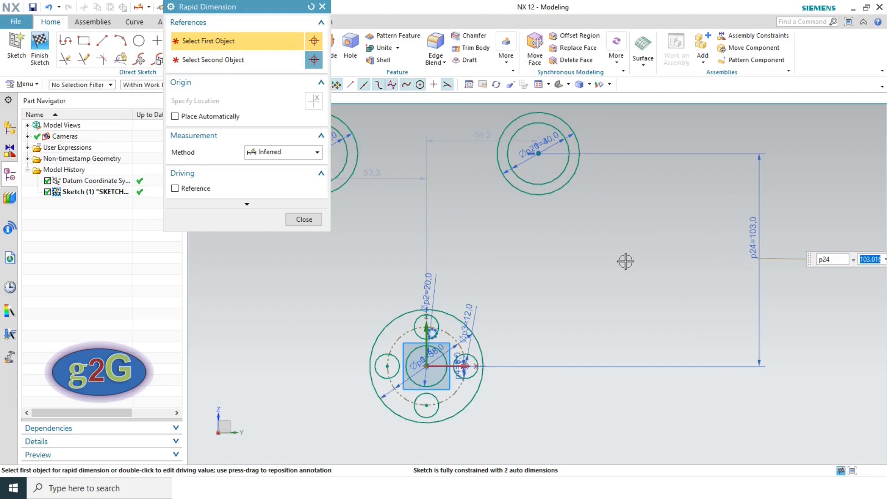
pyautogui.write('100')
pyautogui.press('Return')
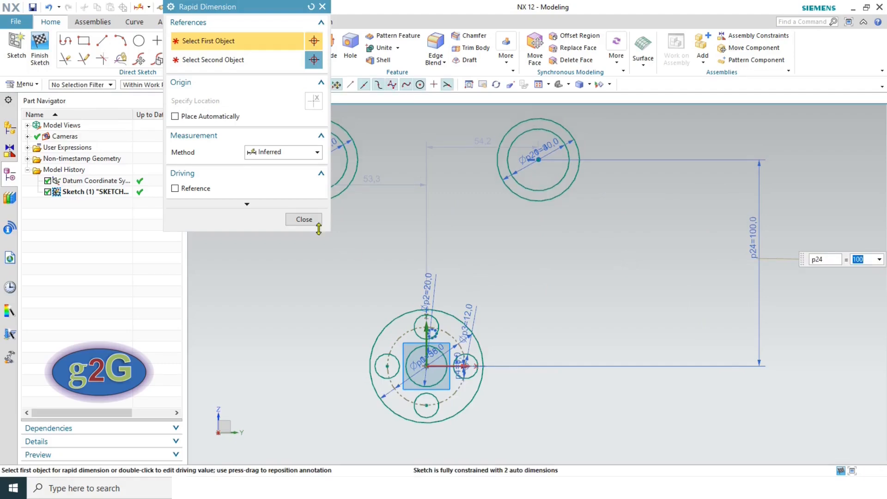
pyautogui.click(303, 220)
pyautogui.hotkey('alt', 'Tab')
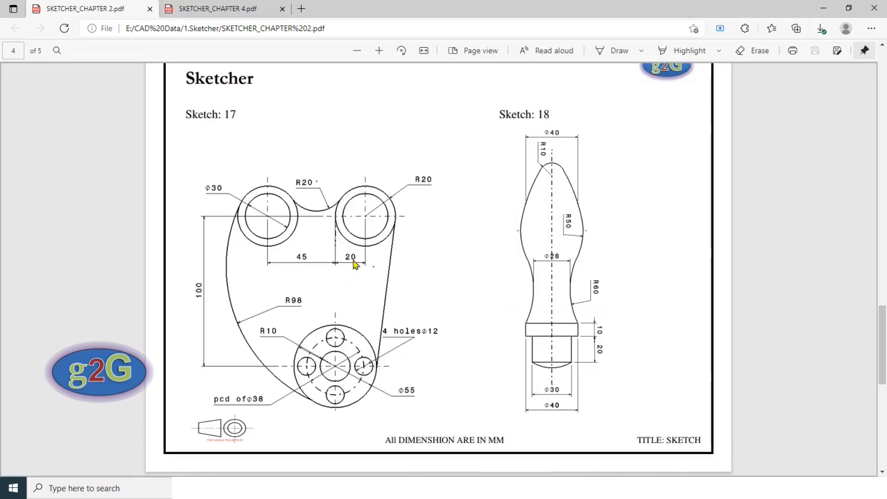
pyautogui.hotkey('alt', 'Tab')
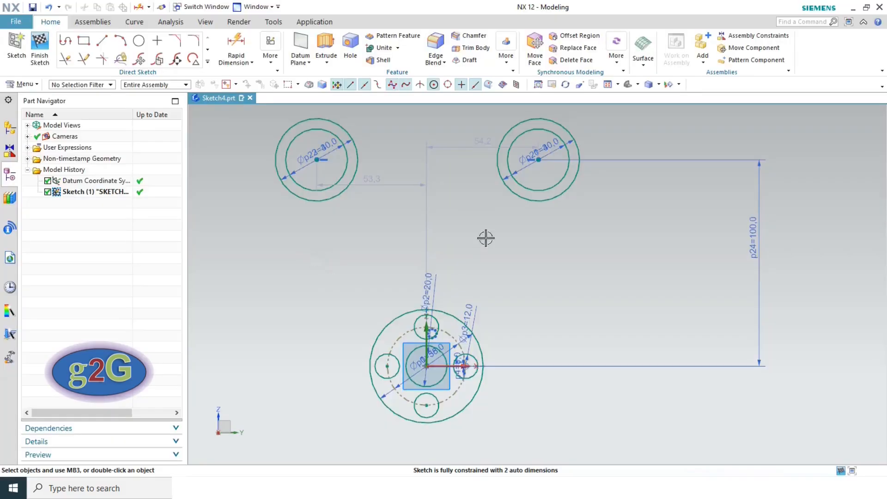
pyautogui.hotkey('alt', 'Tab')
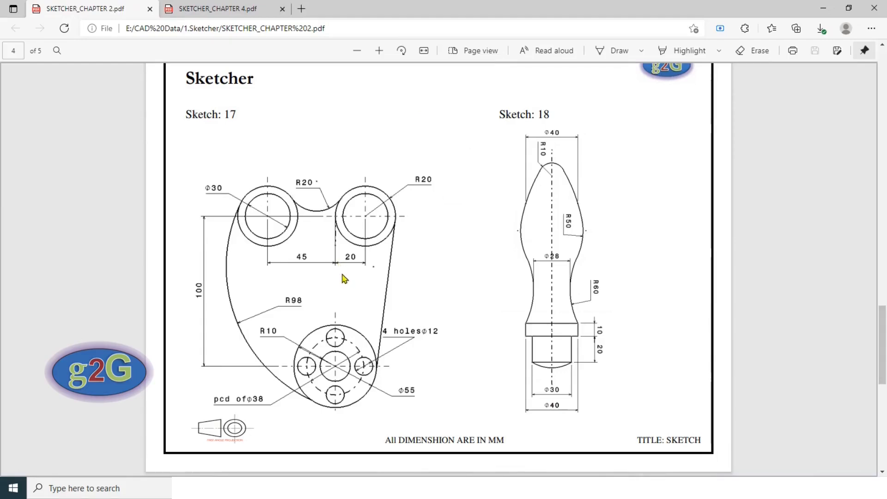
pyautogui.hotkey('alt', 'Tab')
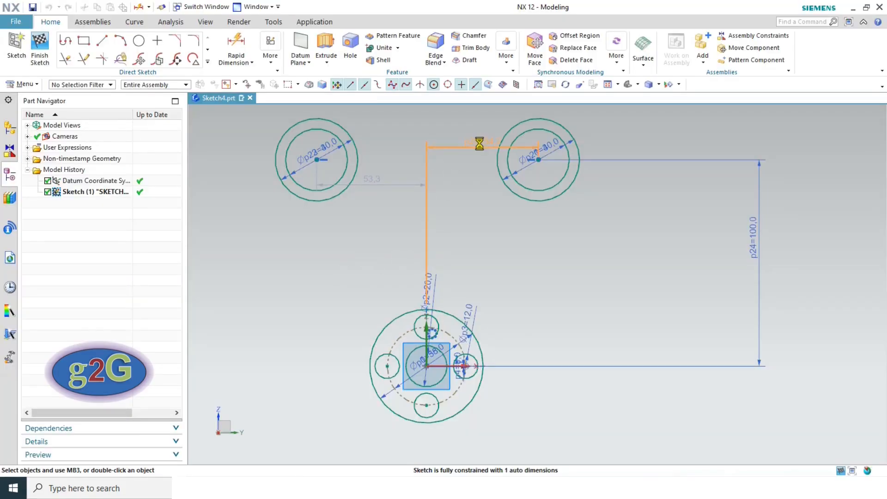
# - Set the lugs' horizontal offsets from the hub centre to 20 and 45
pyautogui.doubleClick(481, 141)
pyautogui.write('20')
pyautogui.press('Return')
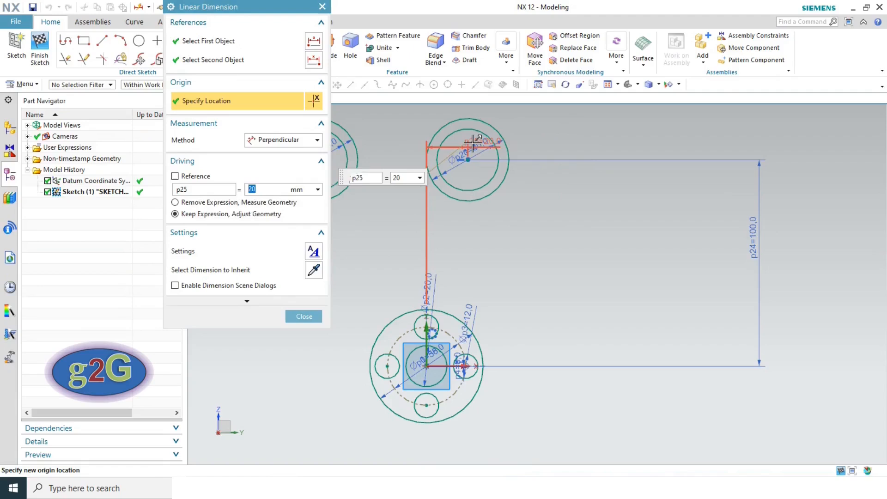
pyautogui.click(304, 316)
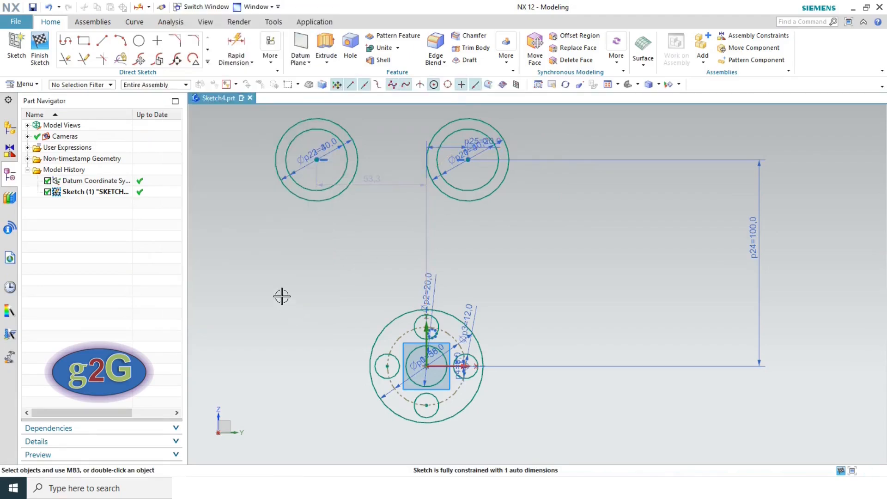
pyautogui.doubleClick(372, 184)
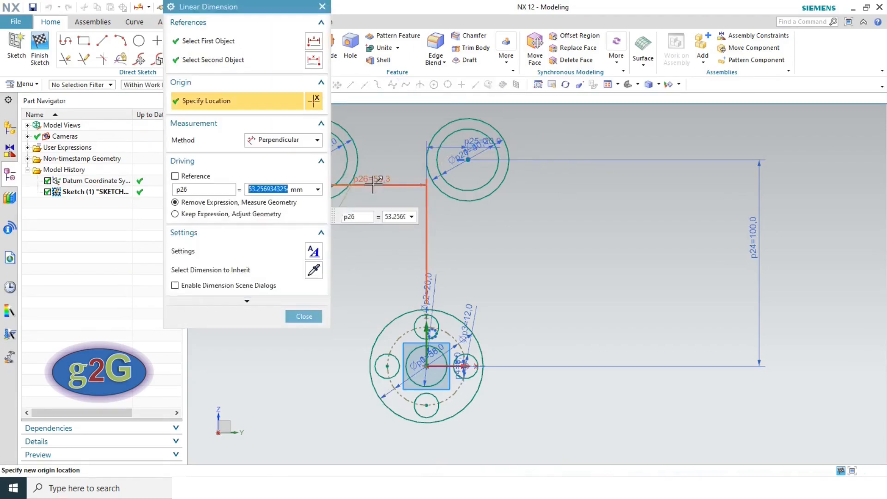
pyautogui.write('45')
pyautogui.press('Return')
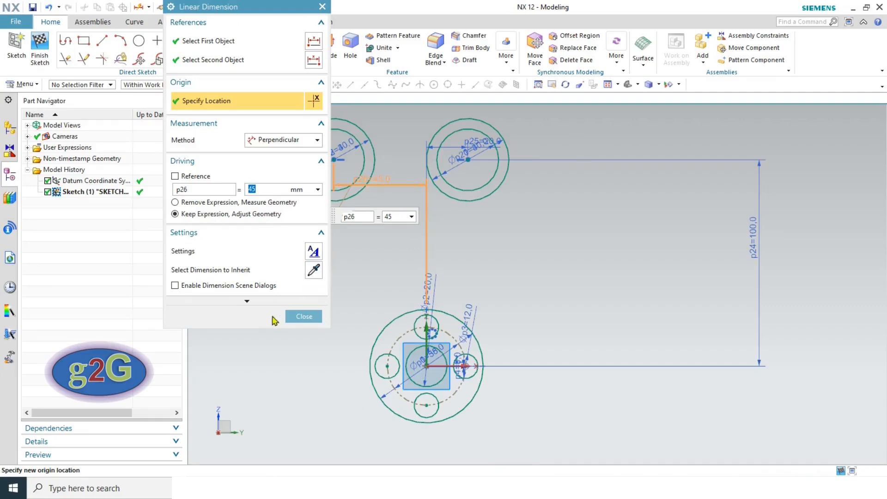
pyautogui.click(304, 316)
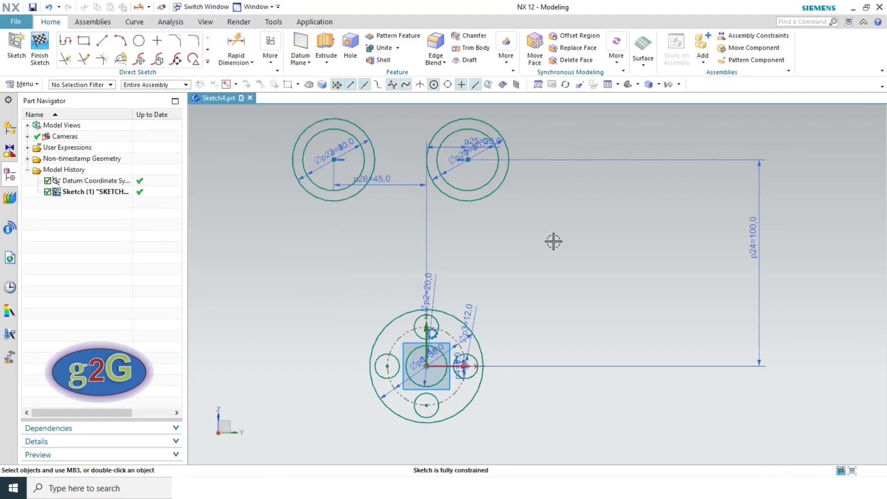
pyautogui.hotkey('alt', 'Tab')
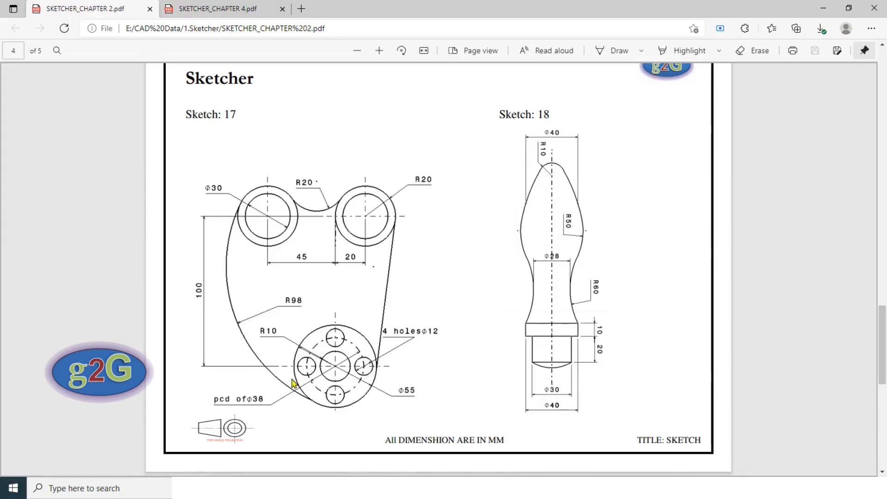
pyautogui.hotkey('alt', 'Tab')
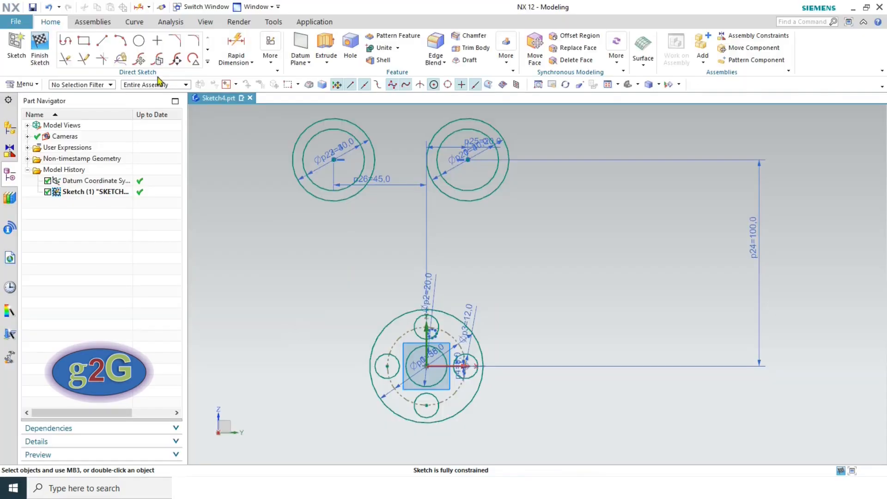
# - Draw a radius 98 arc from the upper left lug down to the hub's outer circle
pyautogui.click(120, 40)
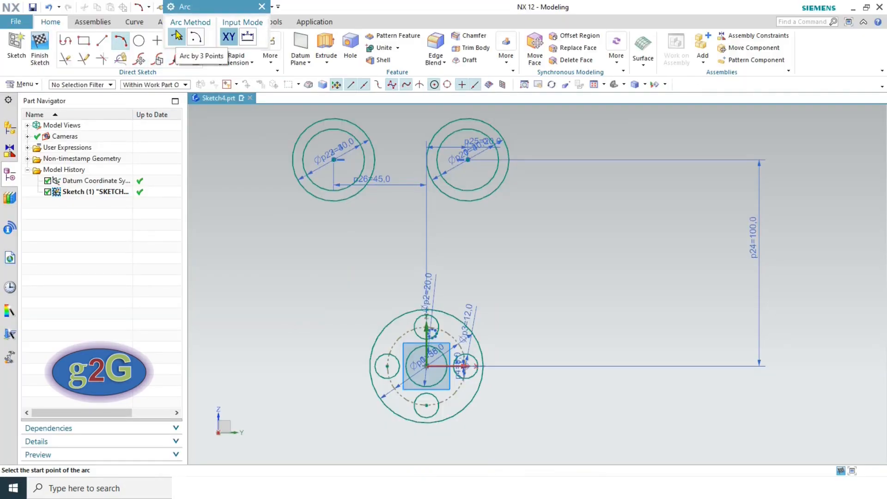
pyautogui.click(295, 179)
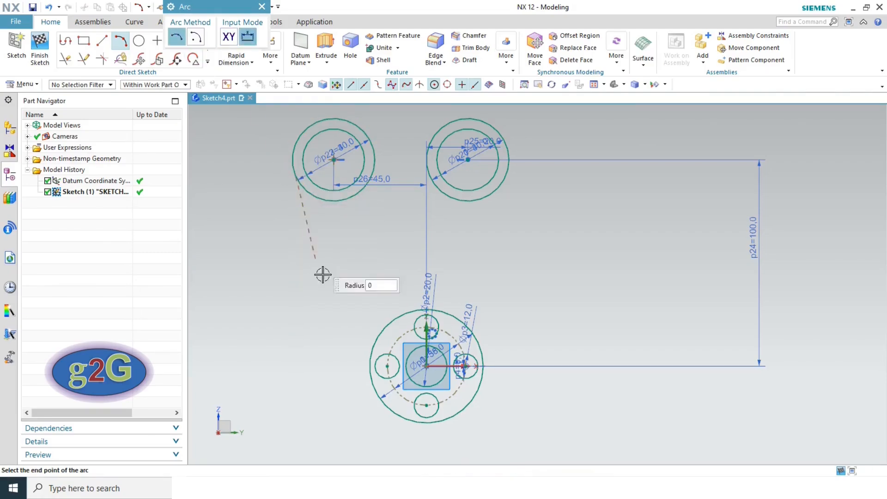
pyautogui.click(370, 373)
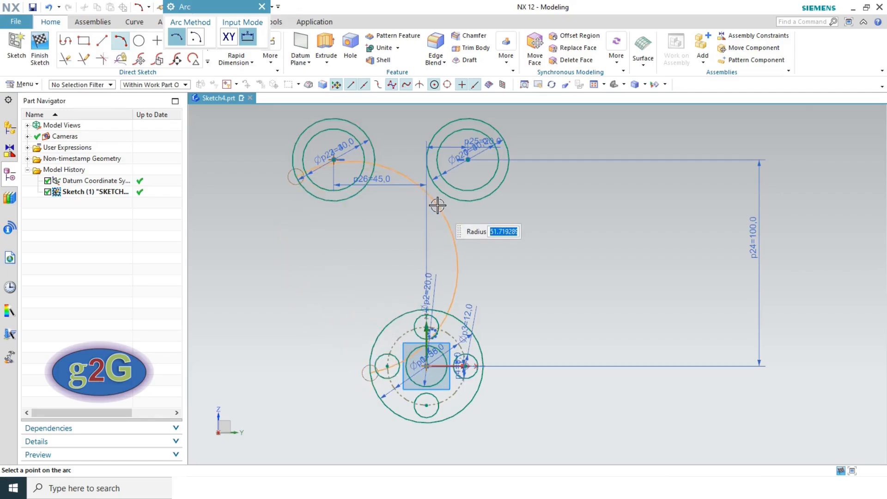
pyautogui.press('Return')
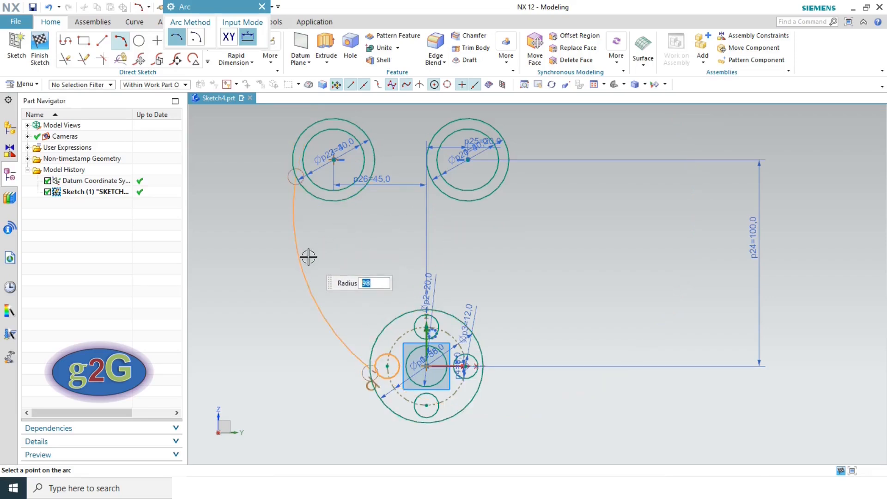
pyautogui.click(308, 257)
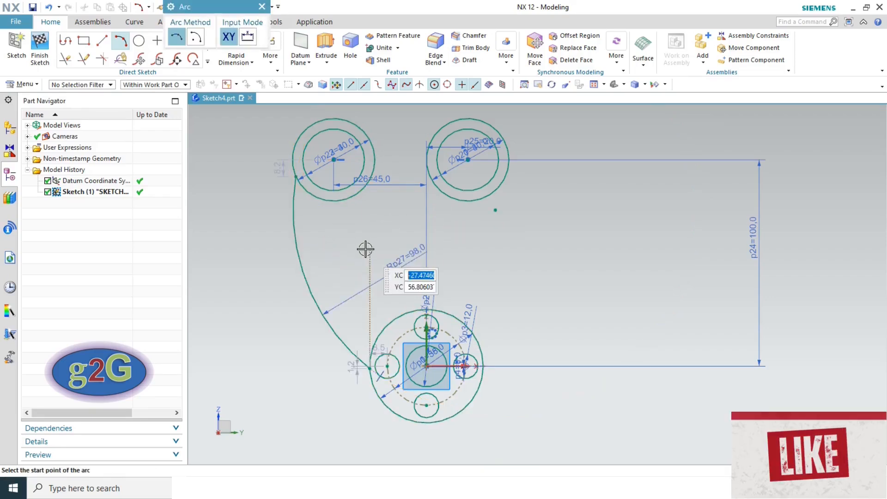
pyautogui.press('Escape')
# - Delete the unwanted tangent constraint at the arc's hub end and fit the view
pyautogui.scroll(2, 340, 398)
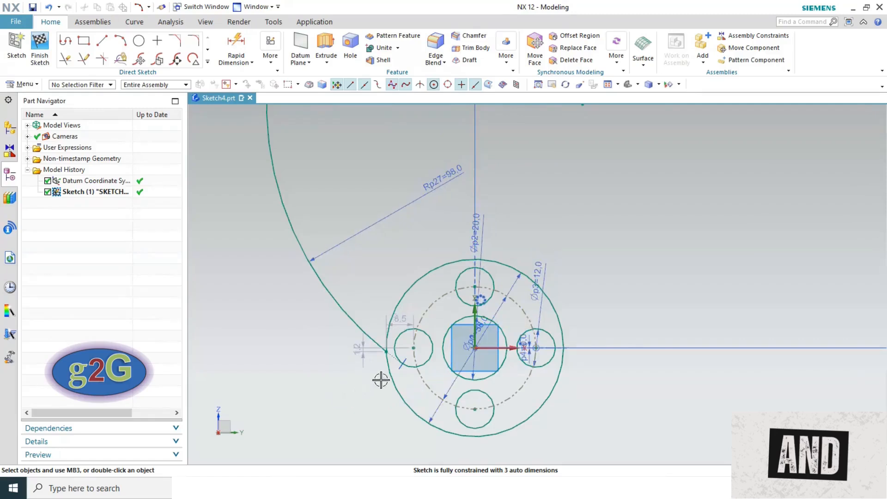
pyautogui.click(402, 369)
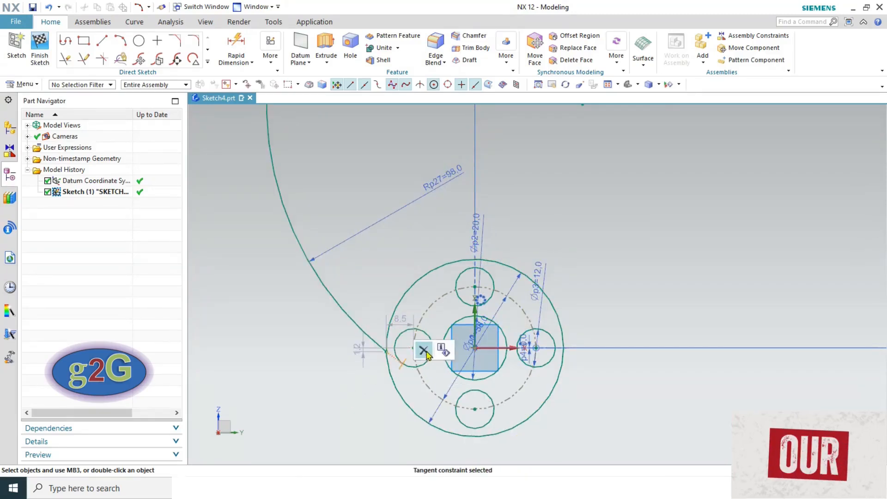
pyautogui.press('Delete')
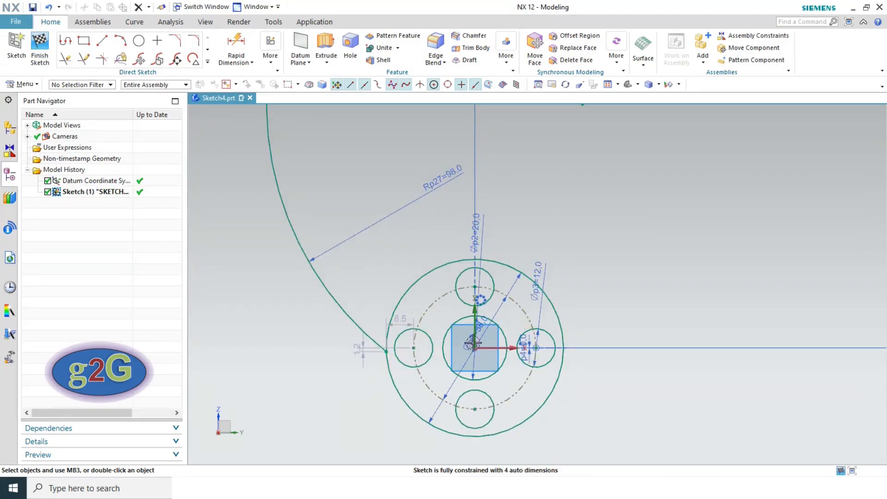
pyautogui.click(612, 87)
pyautogui.hotkey('alt', 'Tab')
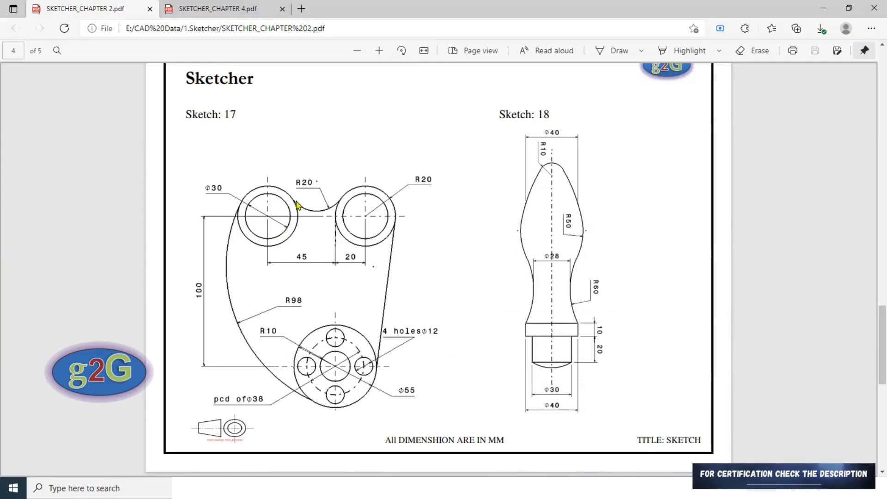
pyautogui.hotkey('alt', 'Tab')
pyautogui.scroll(-3, 407, 278)
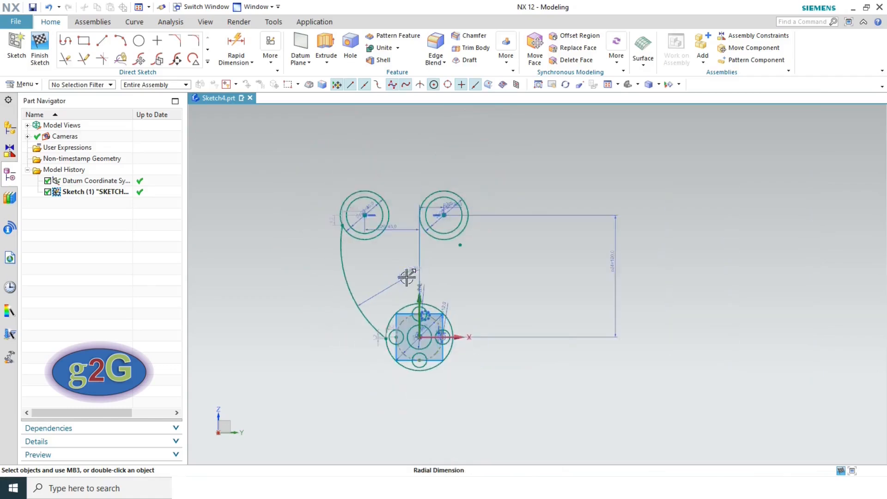
pyautogui.scroll(1, 433, 203)
pyautogui.scroll(2, 433, 203)
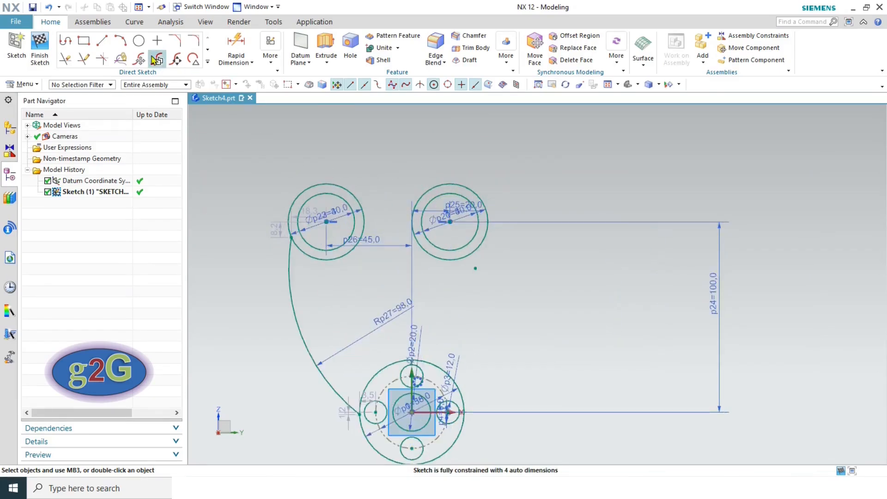
# - Draw a centre-and-endpoints arc bridging the two upper lug circles
pyautogui.click(140, 43)
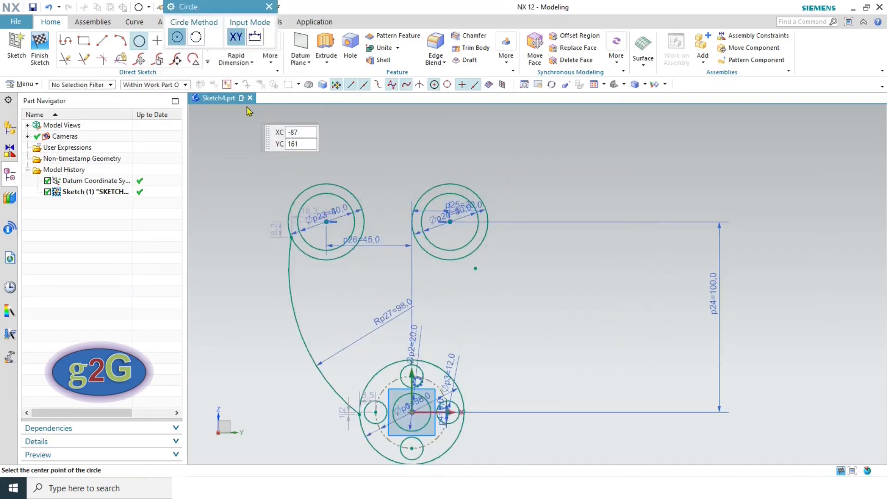
pyautogui.click(120, 42)
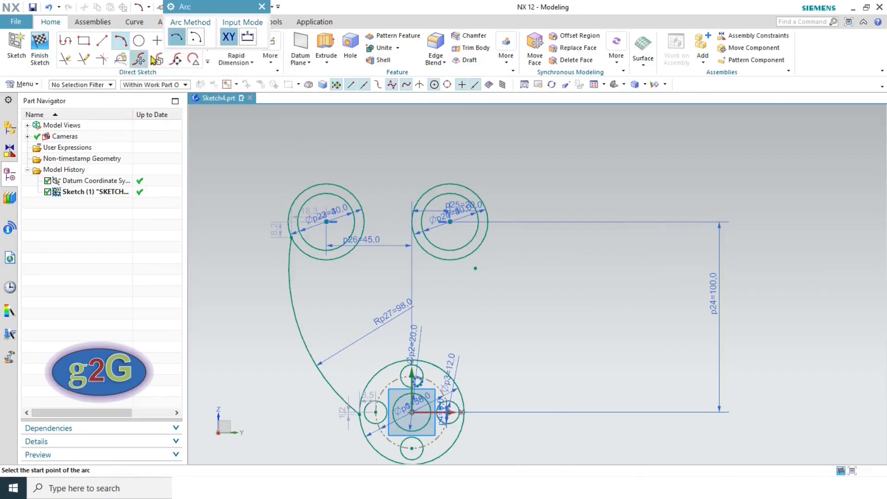
pyautogui.click(201, 40)
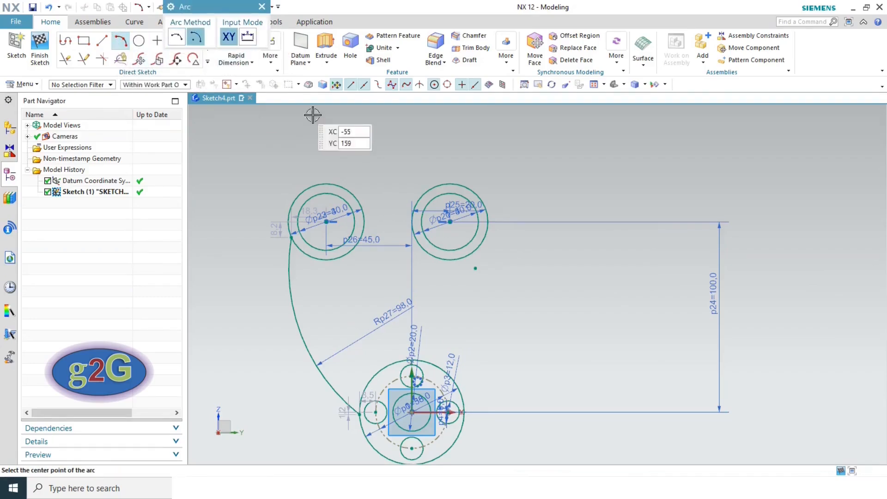
pyautogui.click(391, 162)
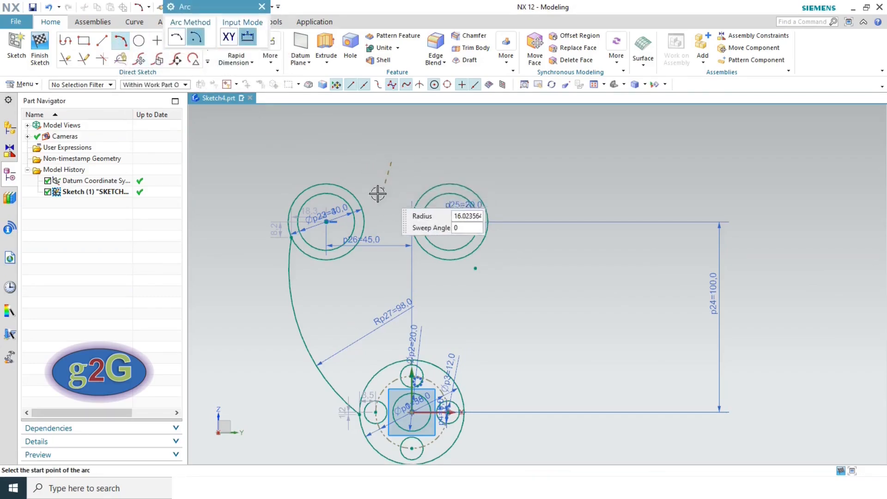
pyautogui.click(360, 199)
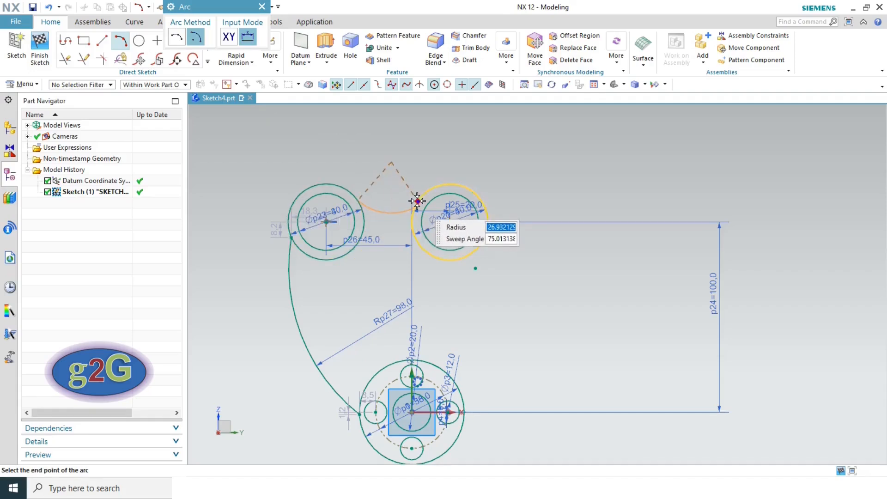
pyautogui.click(416, 204)
pyautogui.press('Escape')
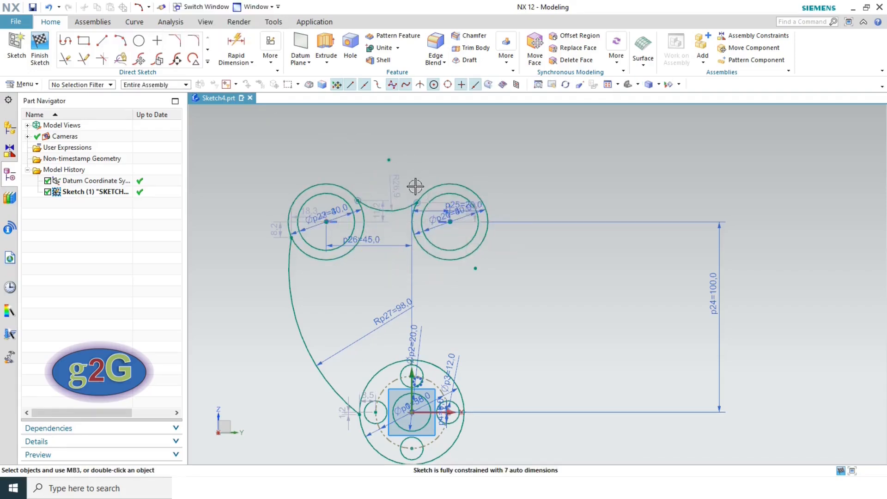
# - Set the bridging arc's radius to 20
pyautogui.doubleClick(396, 189)
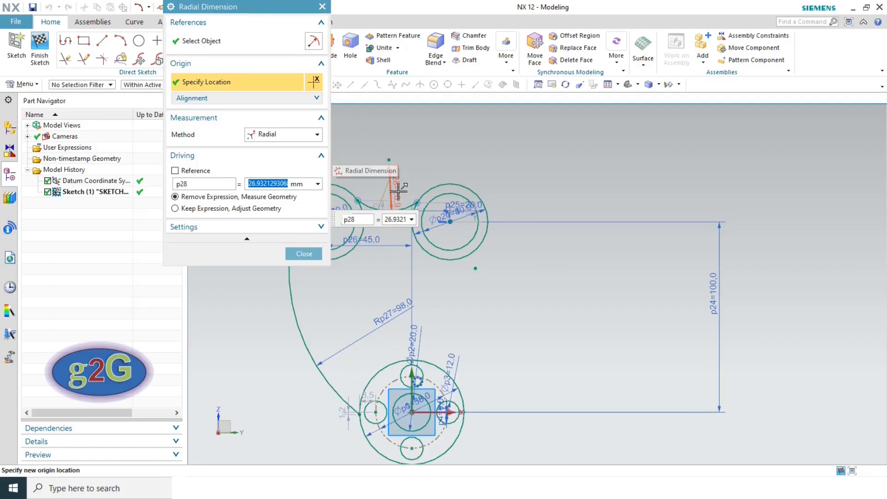
pyautogui.write('20')
pyautogui.press('Return')
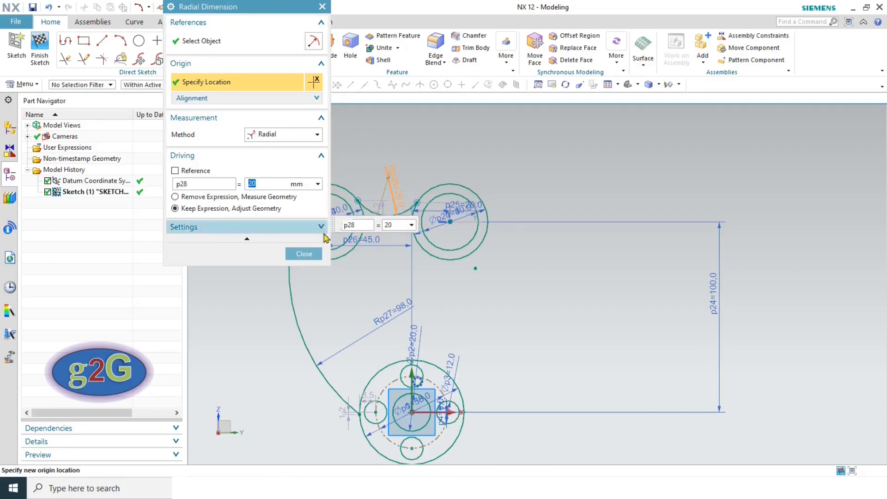
pyautogui.click(304, 254)
pyautogui.hotkey('alt', 'Tab')
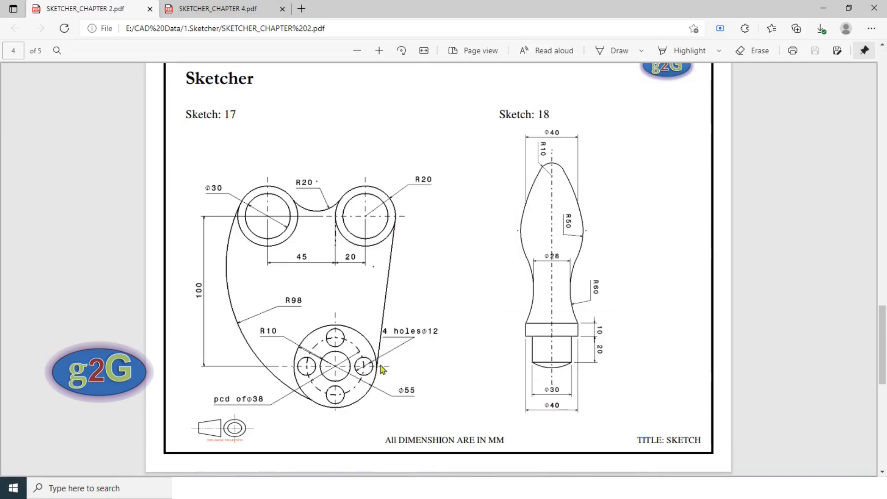
pyautogui.hotkey('alt', 'Tab')
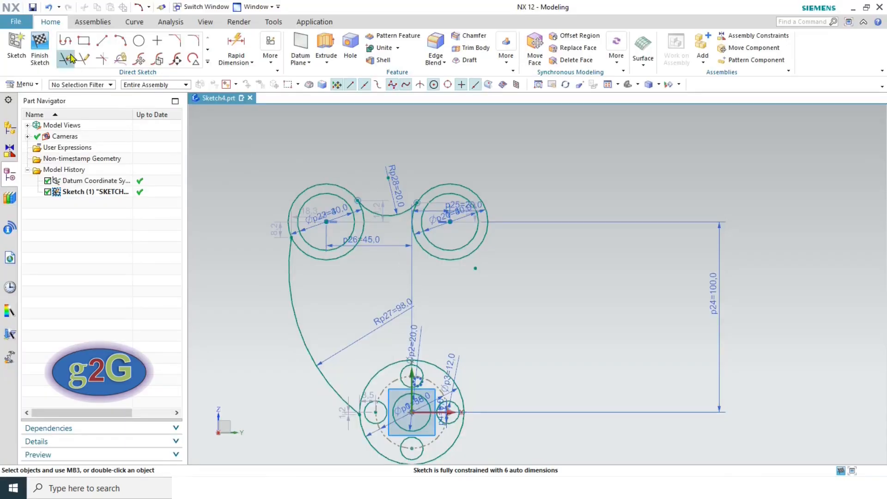
# - Draw a line from the right upper lug tangent to the hub circle and fit the view
pyautogui.click(102, 40)
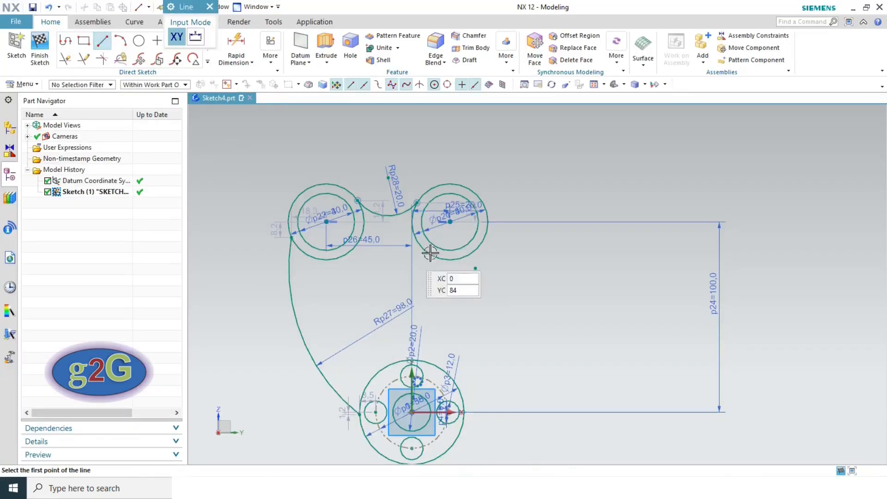
pyautogui.click(489, 222)
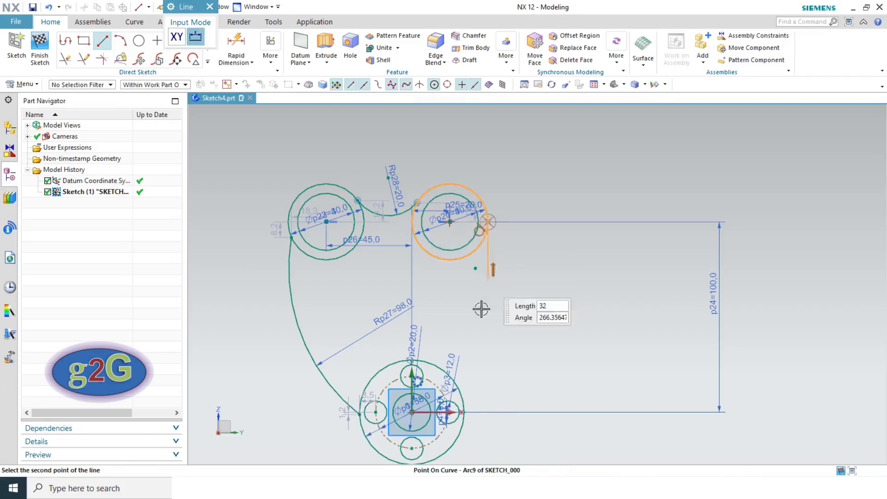
pyautogui.click(465, 417)
pyautogui.press('Escape')
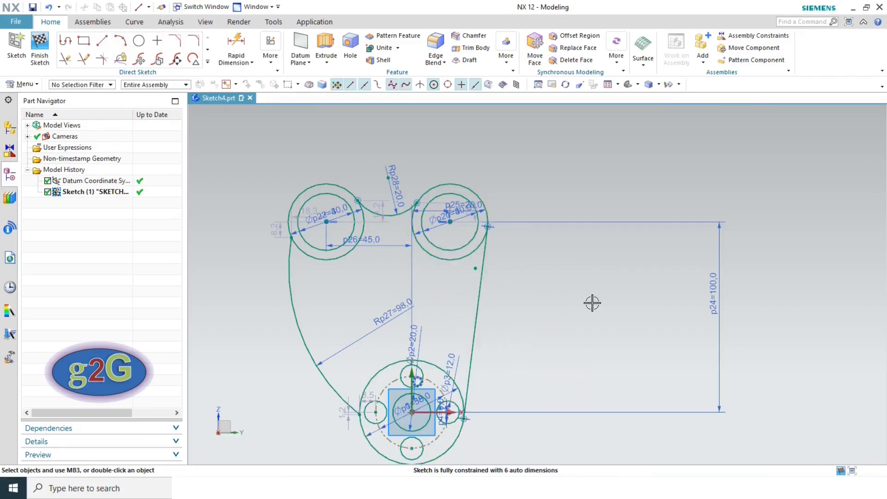
pyautogui.click(609, 85)
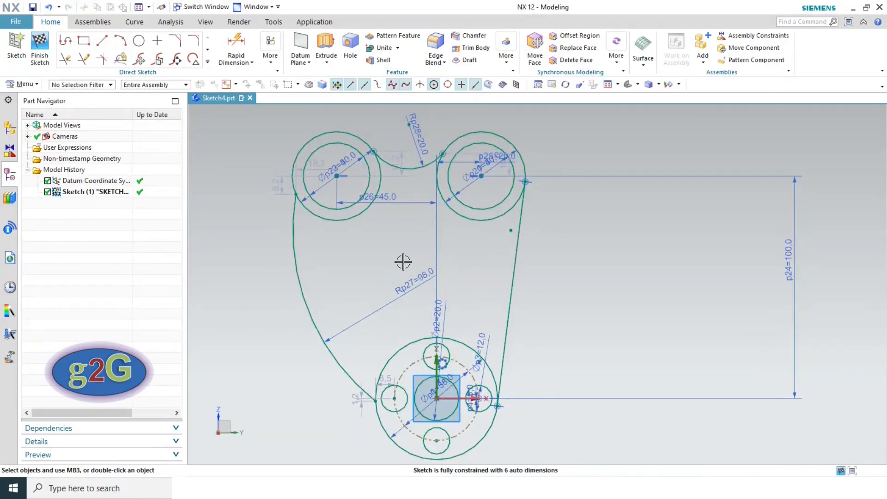
pyautogui.hotkey('alt', 'Tab')
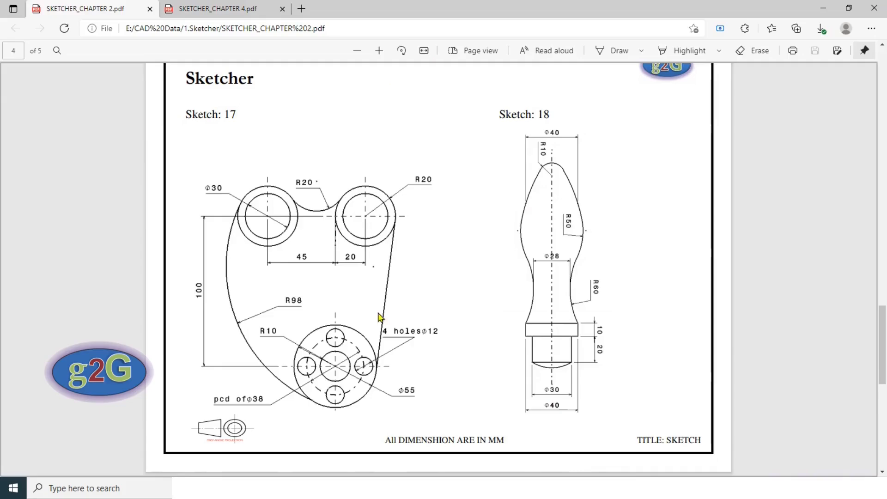
# - Make the fillet arc tangent to both the right and left upper circles
pyautogui.hotkey('alt', 'Tab')
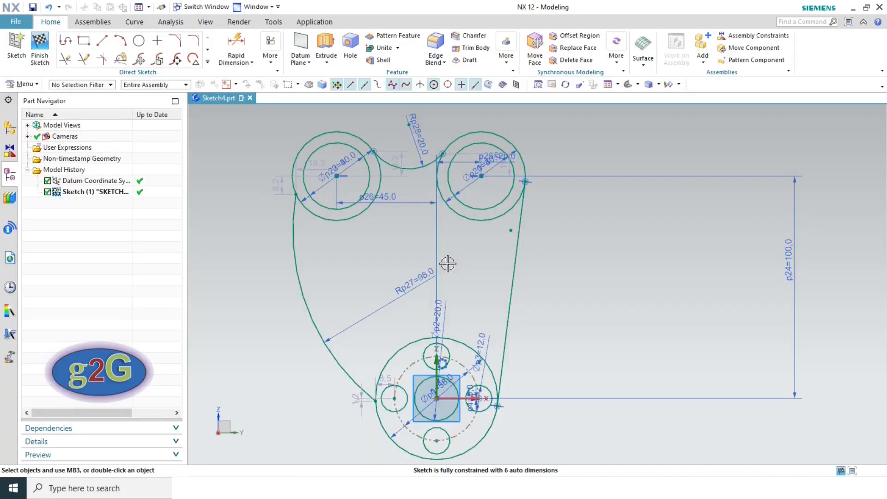
pyautogui.click(421, 166)
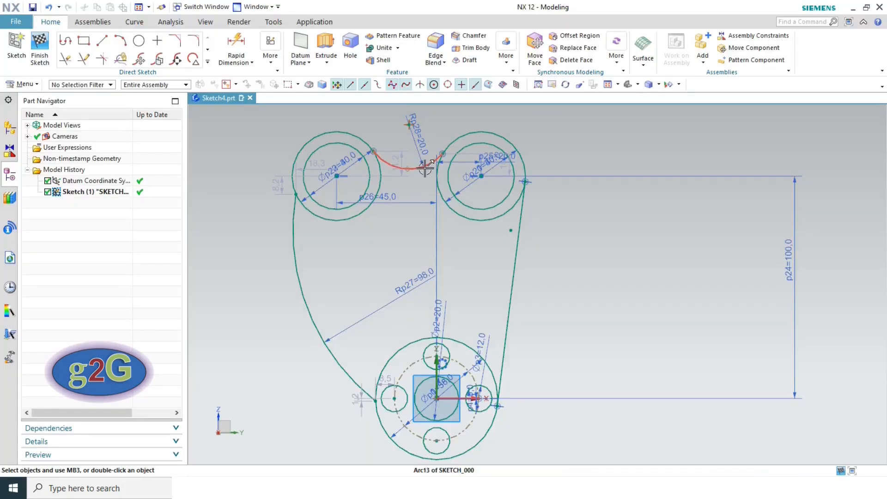
pyautogui.click(464, 133)
pyautogui.click(575, 96)
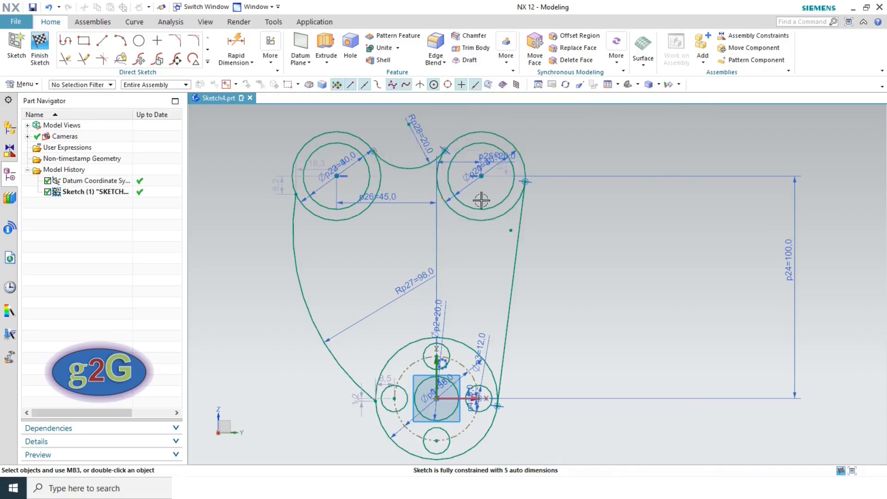
pyautogui.scroll(3, 379, 152)
pyautogui.click(386, 169)
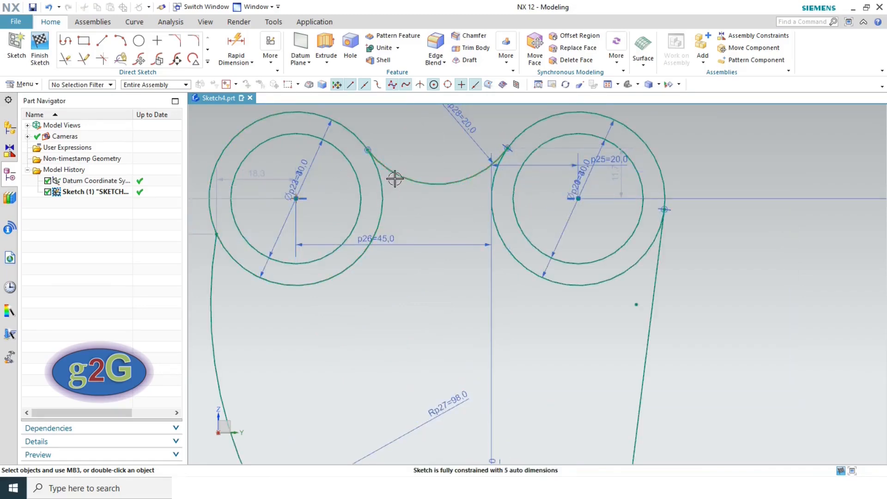
pyautogui.click(394, 179)
pyautogui.click(383, 193)
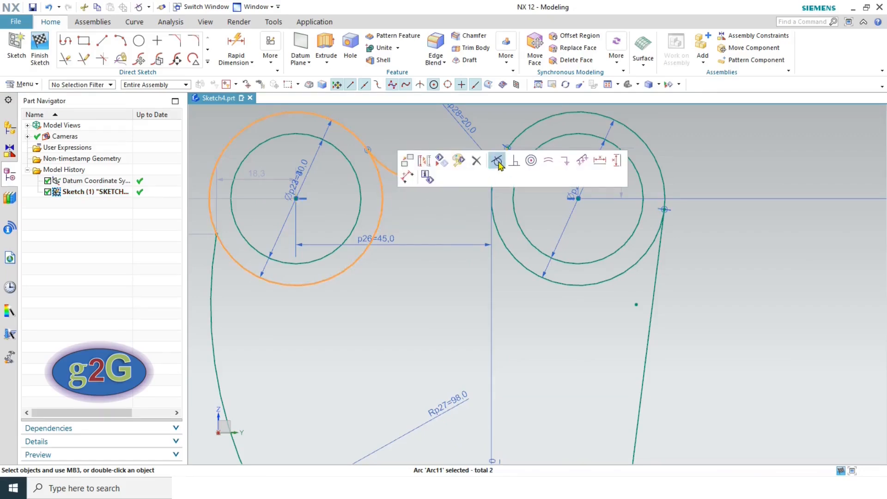
pyautogui.click(499, 165)
# - Make the R98 arc tangent to the hub circle, then undo that constraint
pyautogui.scroll(-2, 431, 194)
pyautogui.scroll(-2, 378, 282)
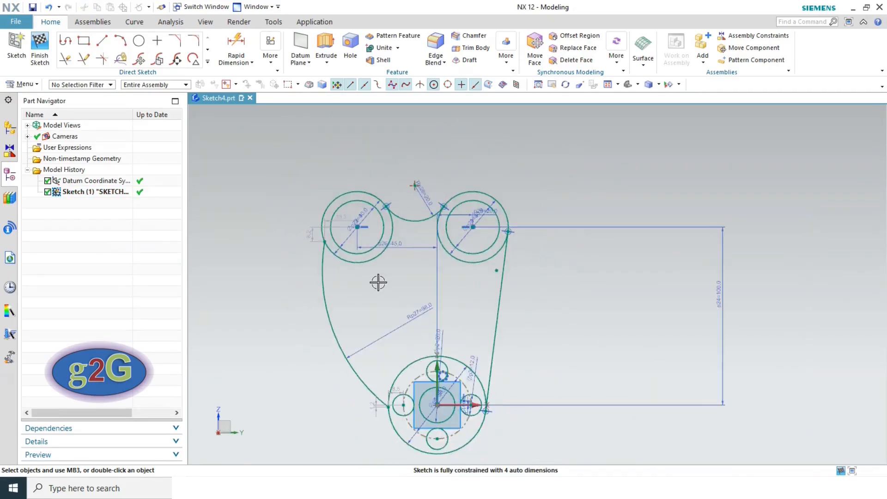
pyautogui.scroll(3, 341, 388)
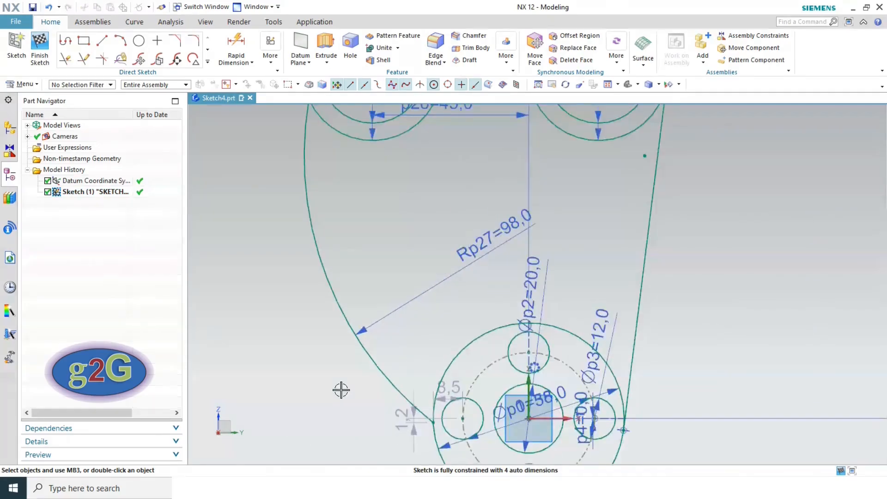
pyautogui.click(387, 384)
pyautogui.click(465, 347)
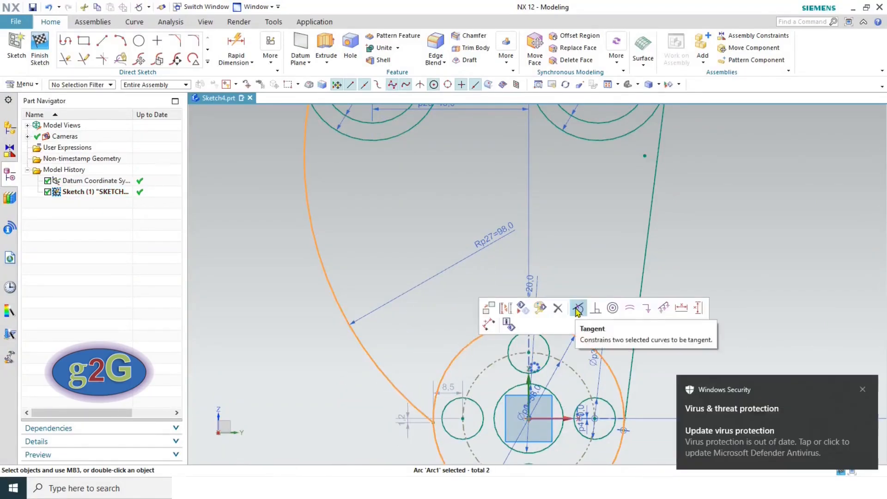
pyautogui.click(577, 418)
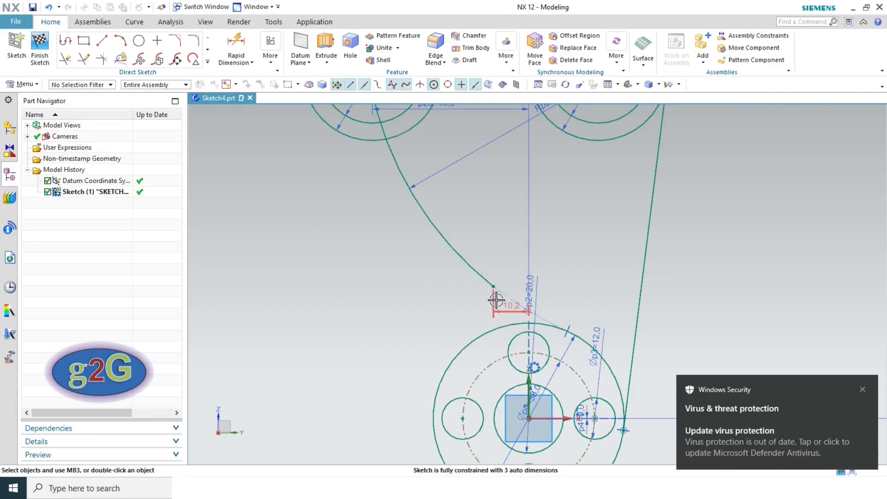
pyautogui.hotkey('ctrl', 'z')
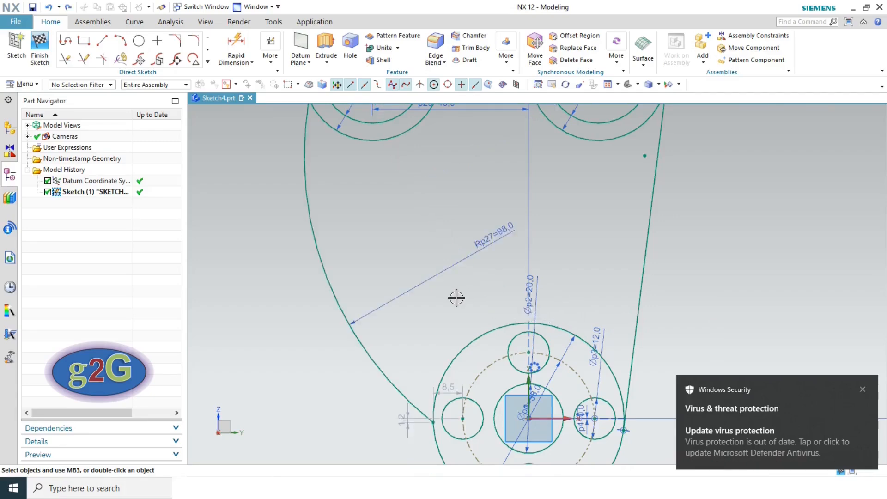
# - Make the R98 arc tangent to the upper-left outer circle
pyautogui.scroll(-4, 374, 354)
pyautogui.scroll(4, 351, 246)
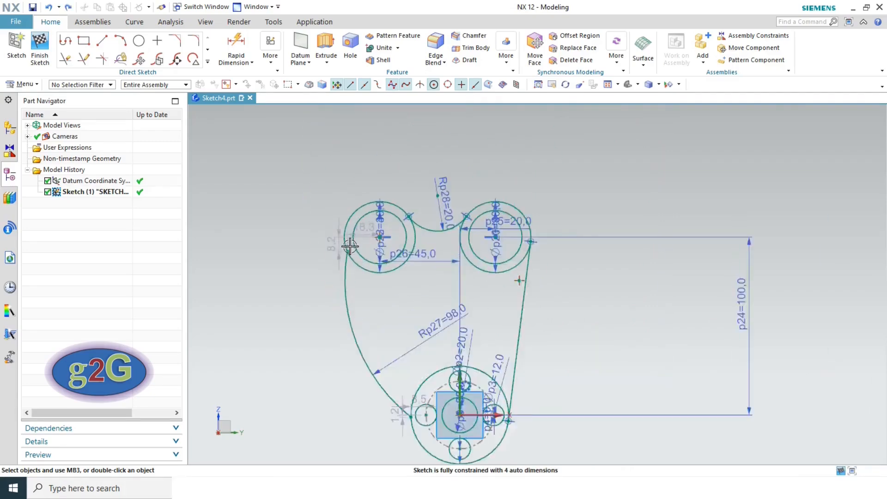
pyautogui.click(343, 275)
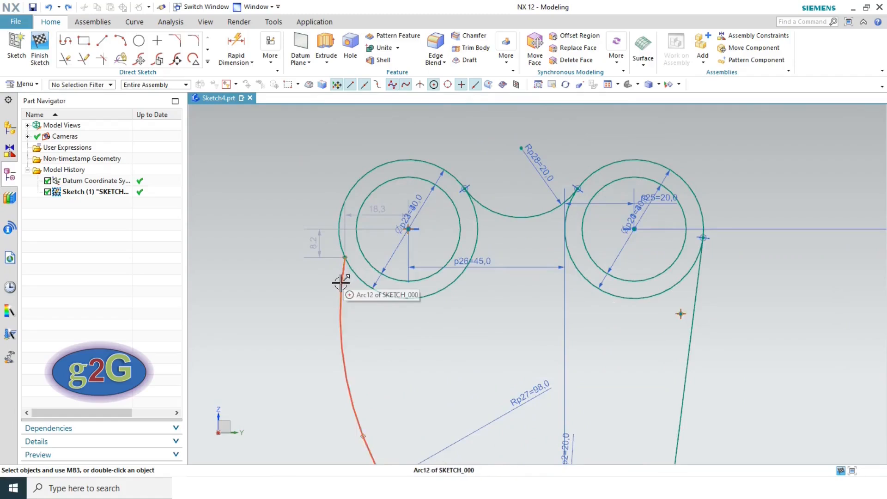
pyautogui.click(335, 239)
pyautogui.click(446, 202)
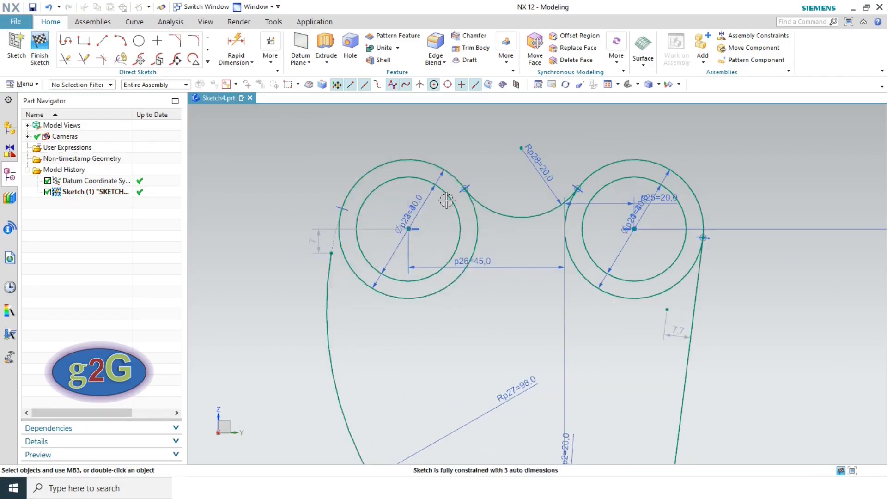
pyautogui.scroll(-3, 348, 302)
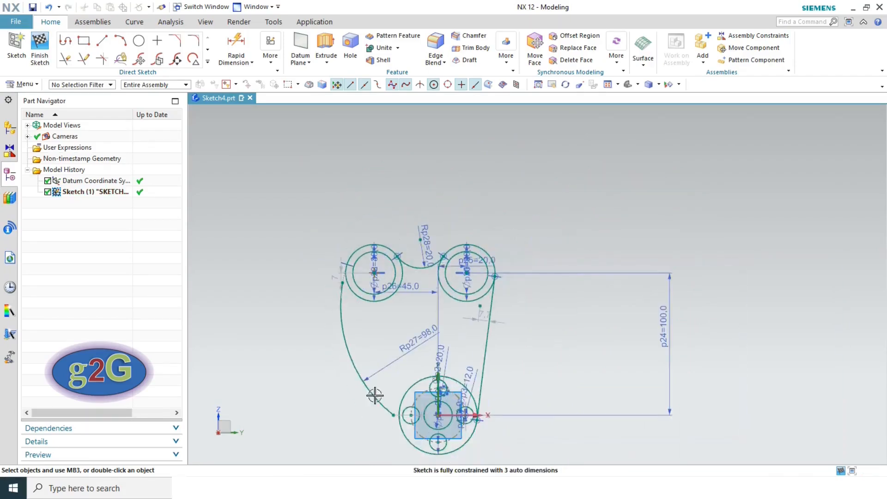
pyautogui.scroll(3, 375, 425)
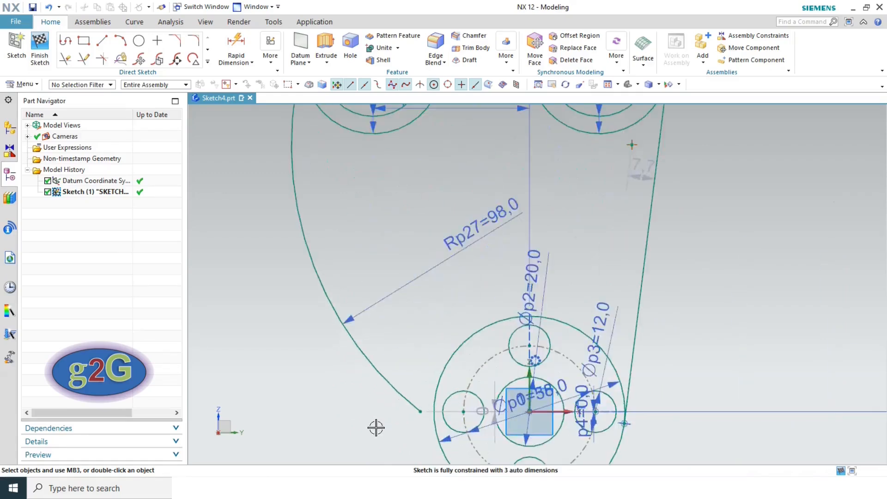
# - Make the R98 arc tangent to the large hub circle and compare with the reference drawing
pyautogui.click(394, 396)
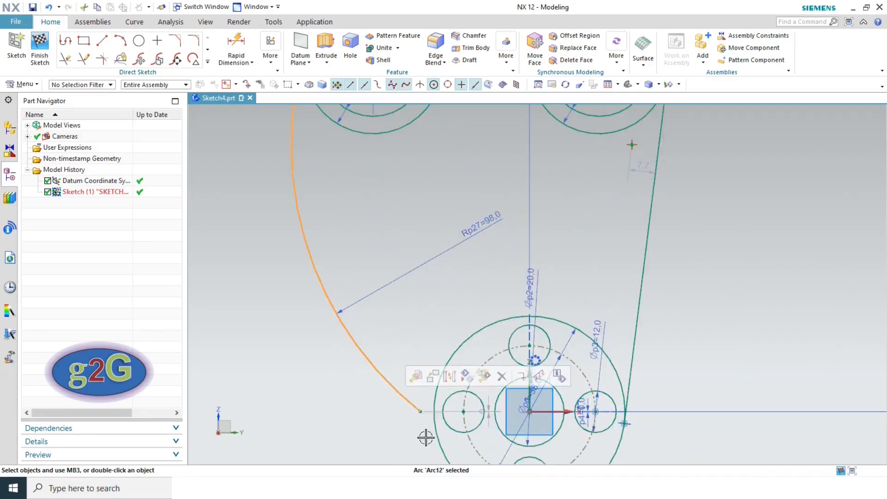
pyautogui.click(436, 424)
pyautogui.click(545, 405)
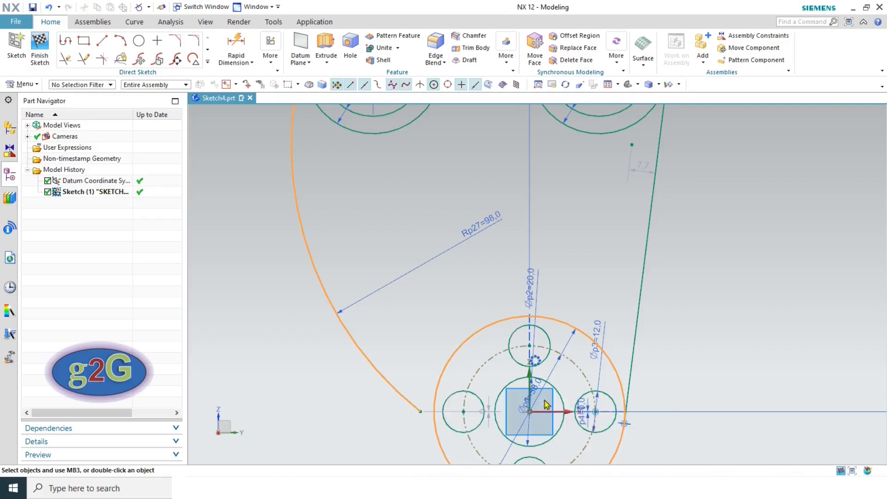
pyautogui.scroll(-5, 460, 432)
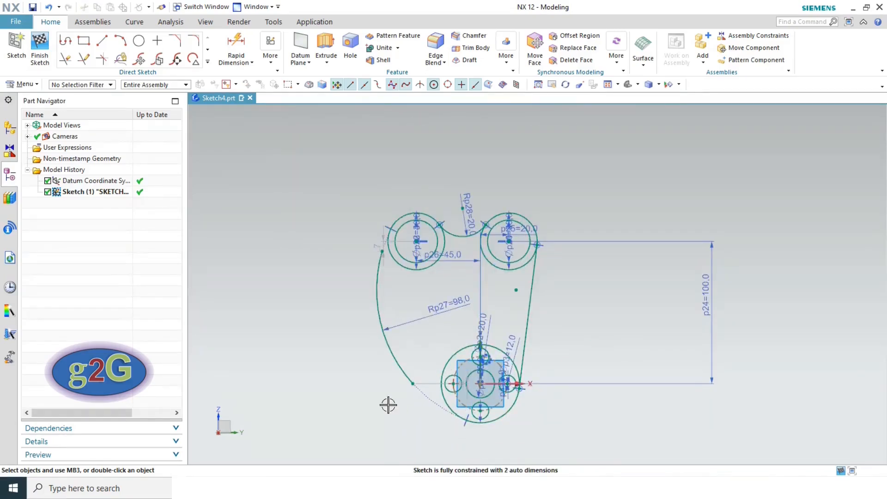
pyautogui.hotkey('alt', 'Tab')
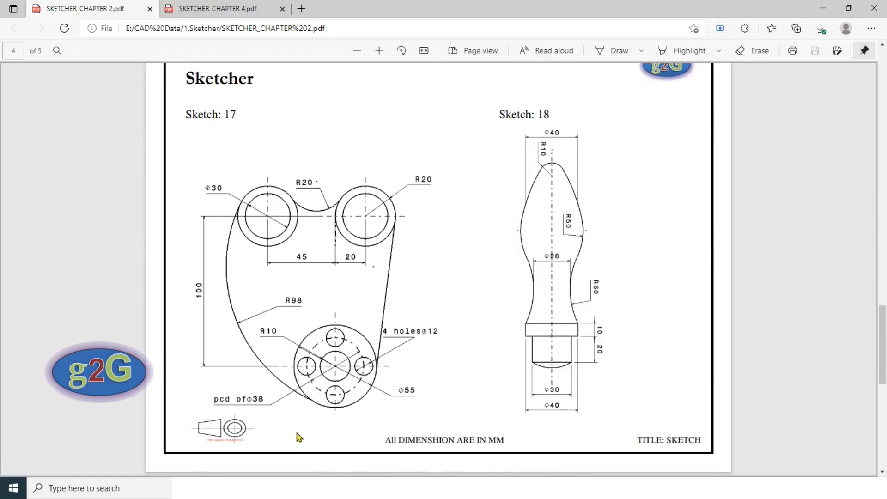
# - Extend the R98 arc up to the upper-left lug with Quick Extend, then fit the sketch
pyautogui.hotkey('alt', 'Tab')
pyautogui.scroll(4, 358, 245)
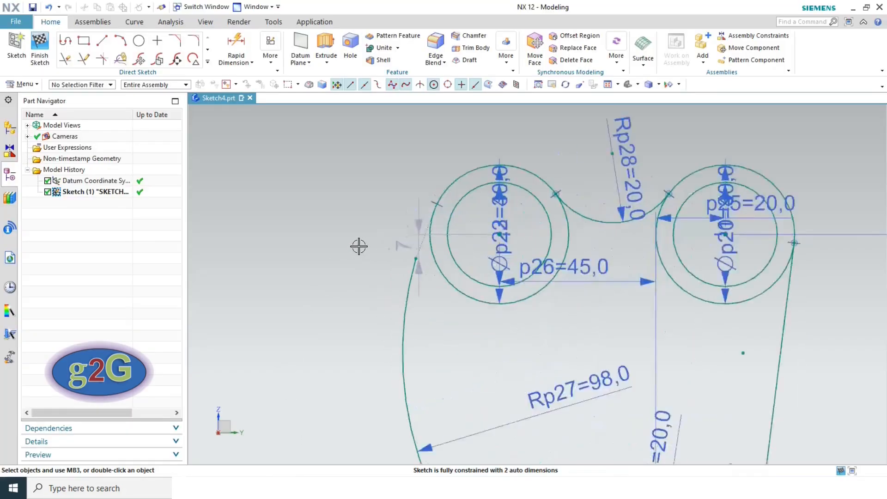
pyautogui.click(84, 59)
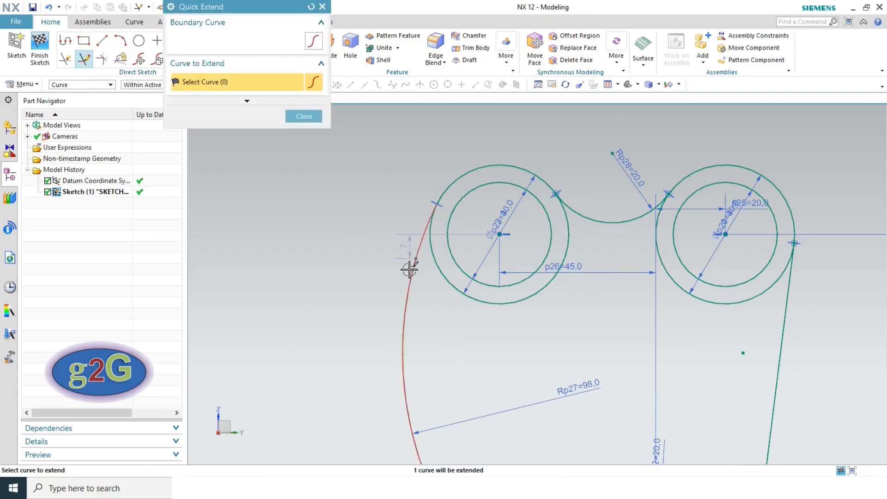
pyautogui.scroll(-4, 337, 223)
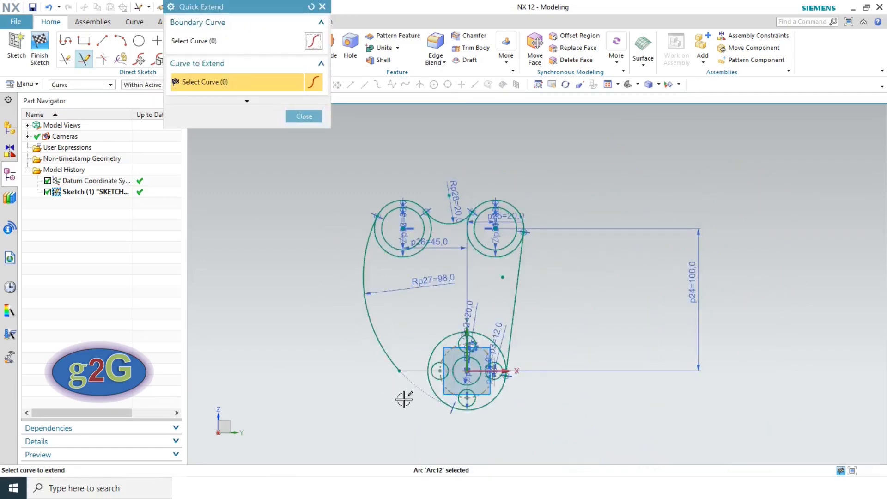
pyautogui.hotkey('alt', 'Tab')
pyautogui.hotkey('alt', 'Tab')
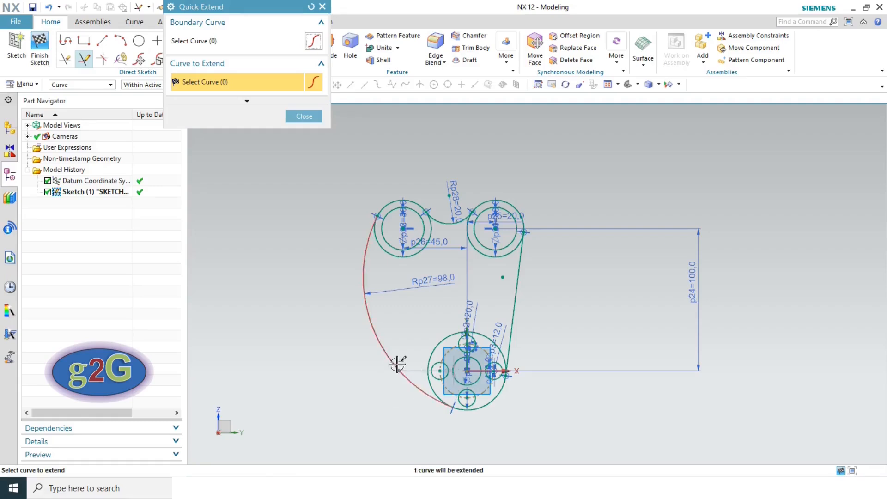
pyautogui.click(301, 116)
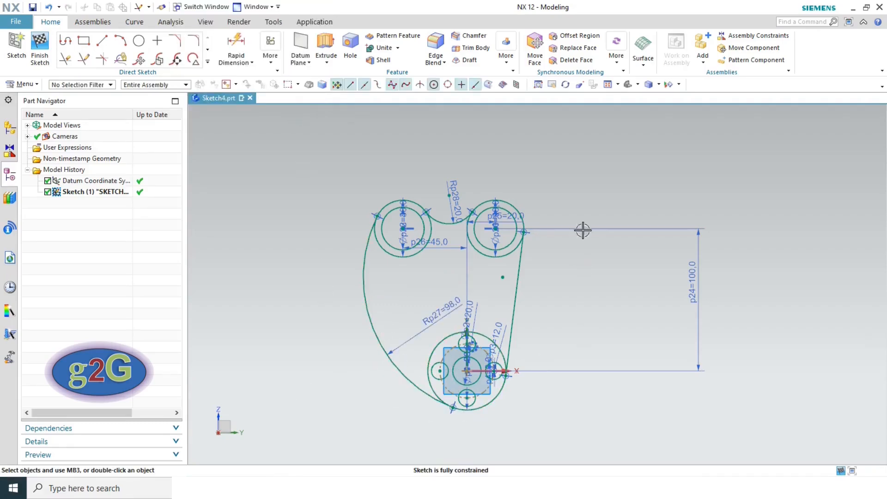
pyautogui.click(608, 86)
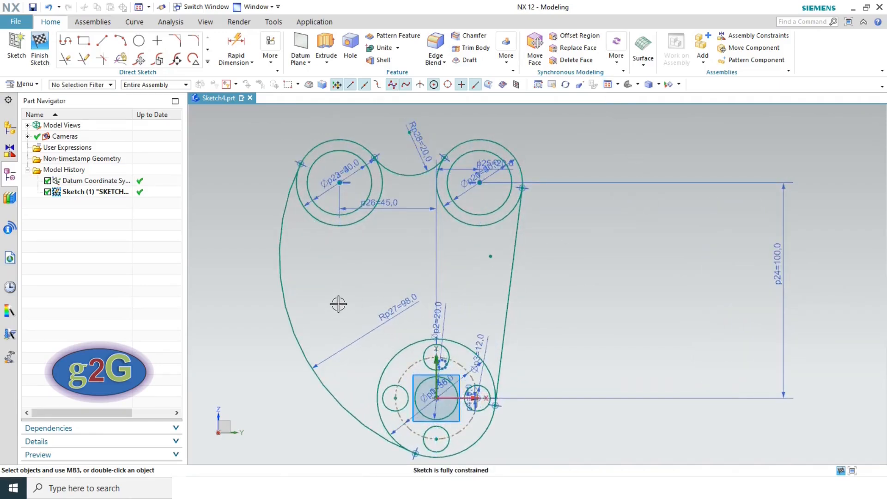
# - Hide all PMI sketch dimensions using Show and Hide
pyautogui.click(668, 85)
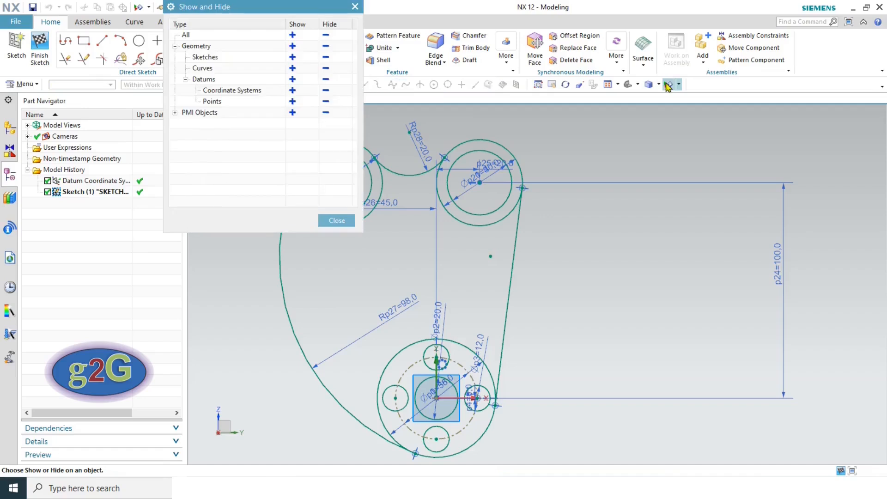
pyautogui.click(326, 113)
pyautogui.click(337, 220)
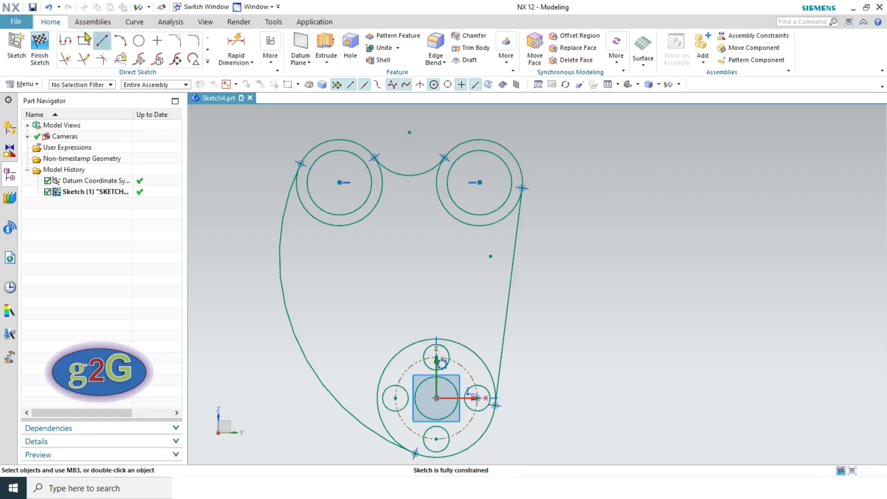
# - Finish the sketch, fit the view, save Sketch4.prt and close it
pyautogui.click(46, 46)
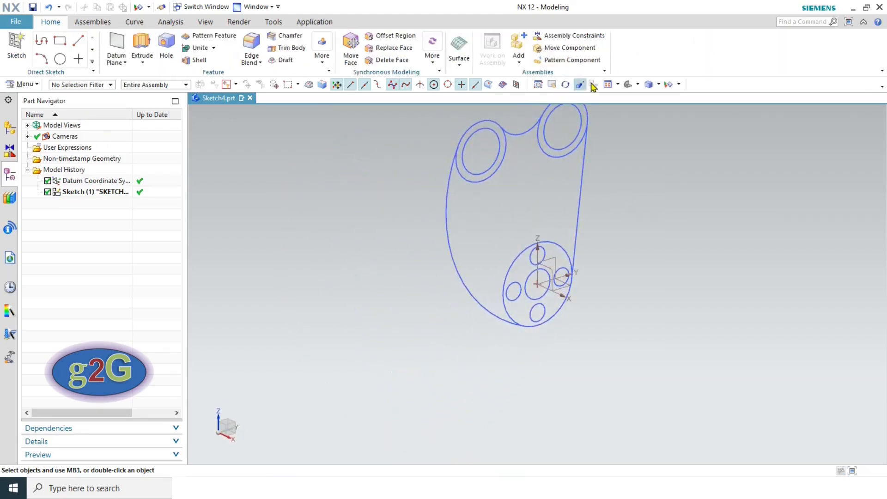
pyautogui.click(608, 84)
pyautogui.click(33, 7)
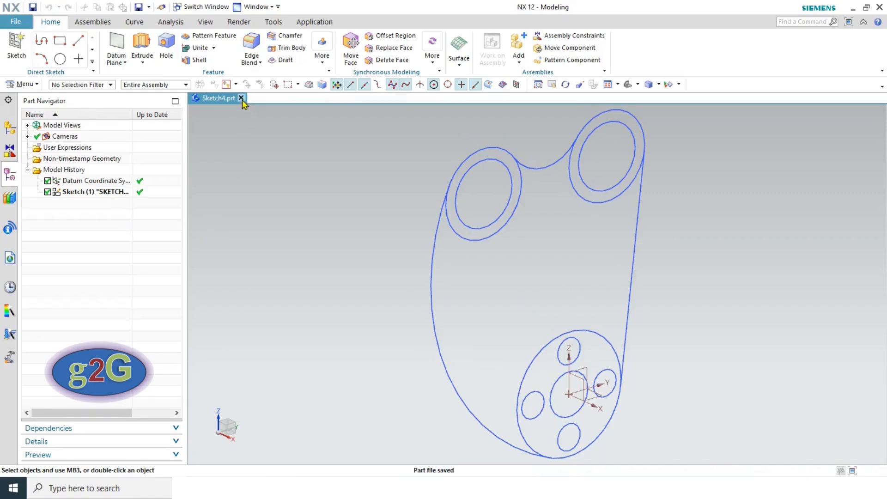
pyautogui.click(241, 98)
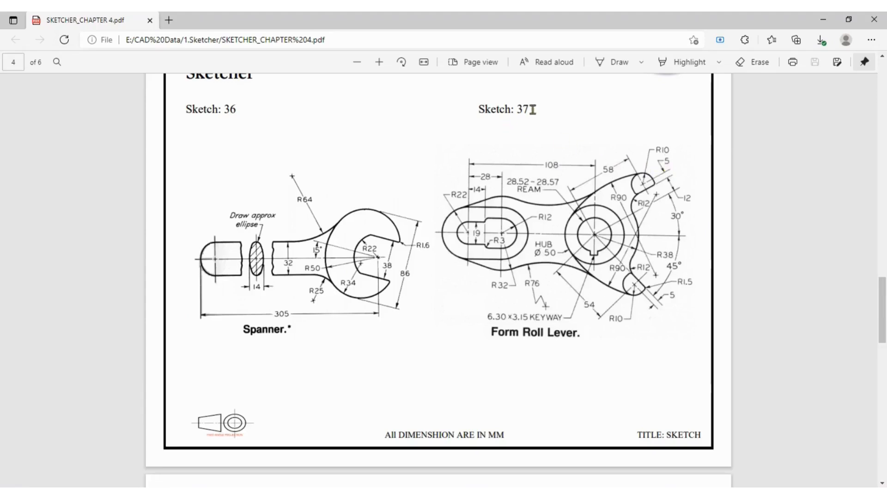
# - Zoom in on the Sketch 37 Form Roll Lever drawing, then return to NX
pyautogui.keyDown('ctrl'); pyautogui.scroll(1, 720, 177); pyautogui.keyUp('ctrl')
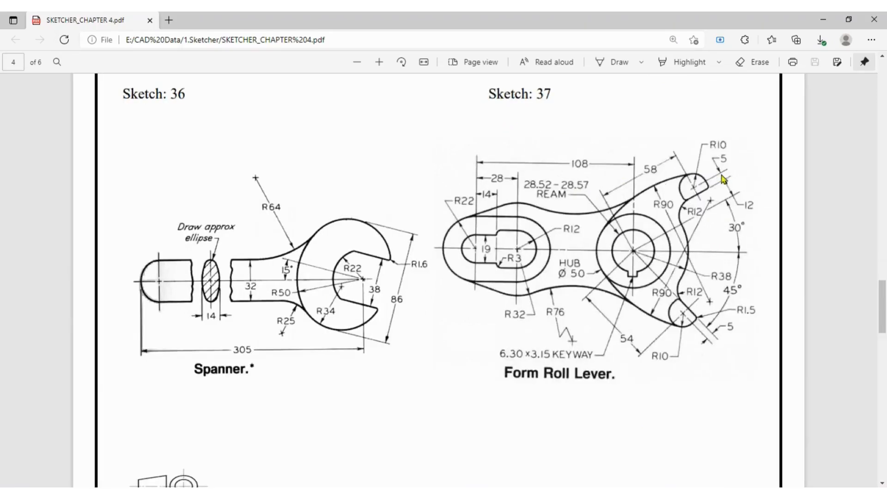
pyautogui.hotkey('alt', 'Tab')
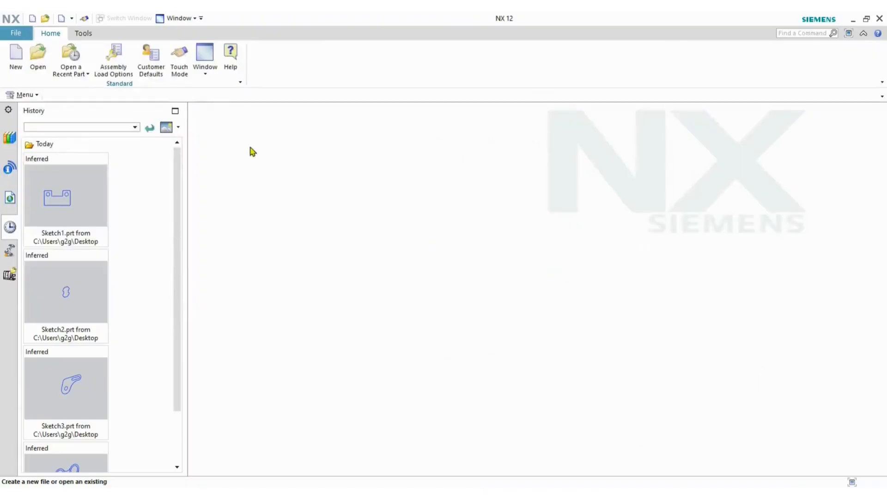
# - Create a new Model part named Sketch5
pyautogui.click(17, 59)
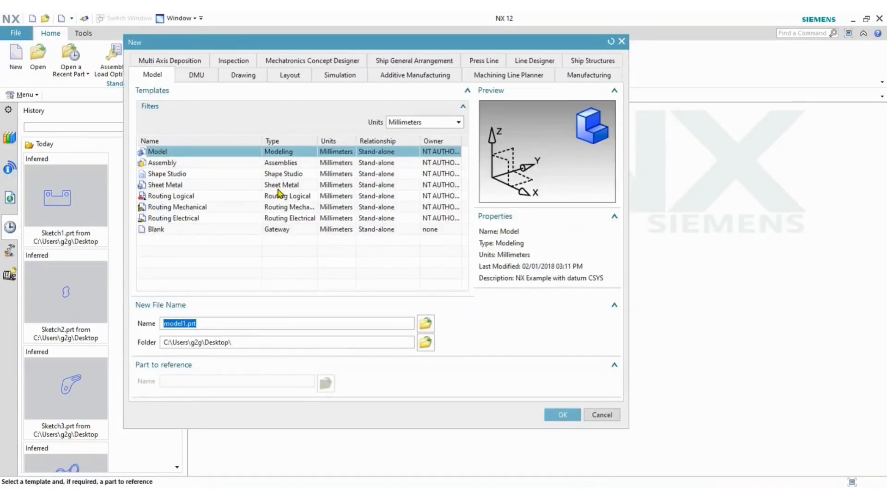
pyautogui.write('Sketch5')
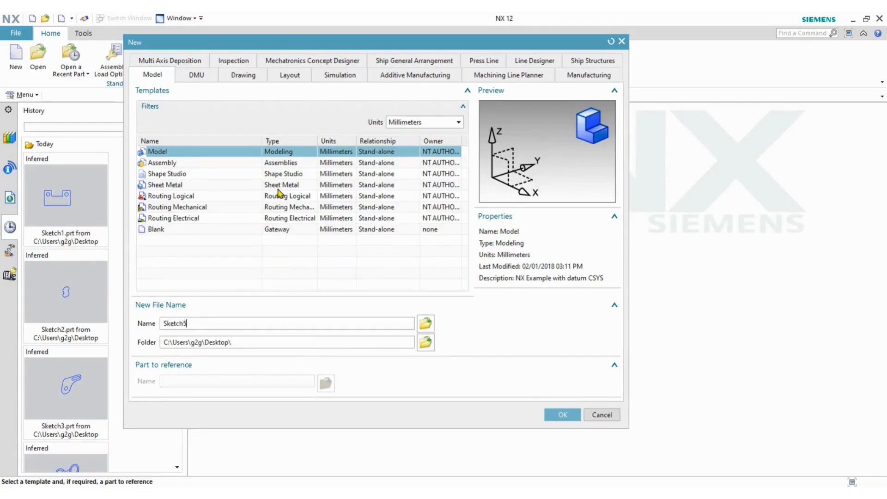
pyautogui.press('Return')
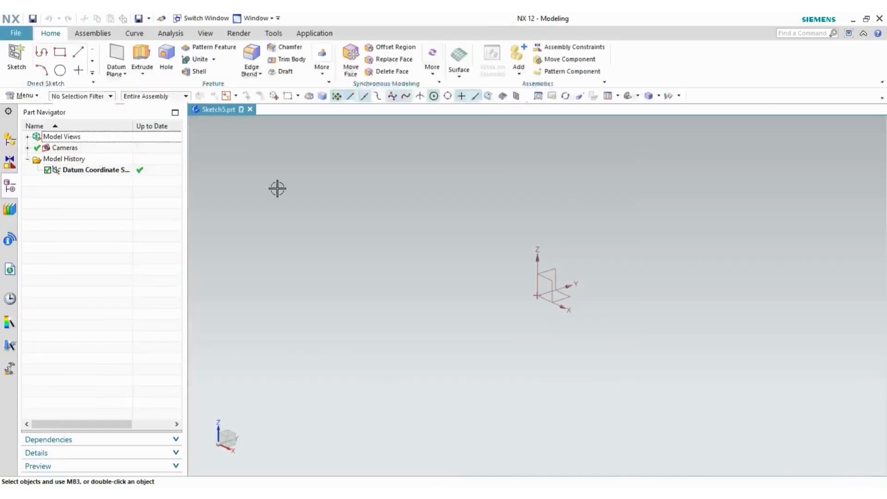
# - Start a new sketch on the default plane and check the reference drawing
pyautogui.click(29, 69)
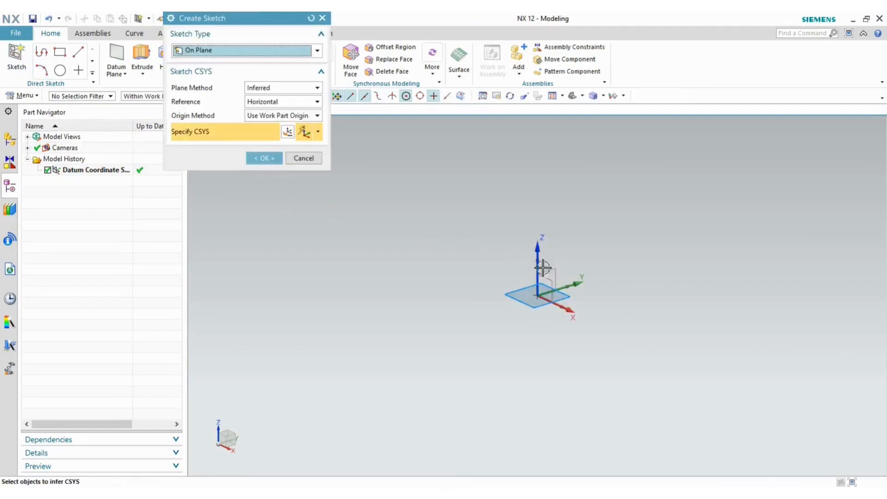
pyautogui.click(261, 158)
pyautogui.hotkey('alt', 'Tab')
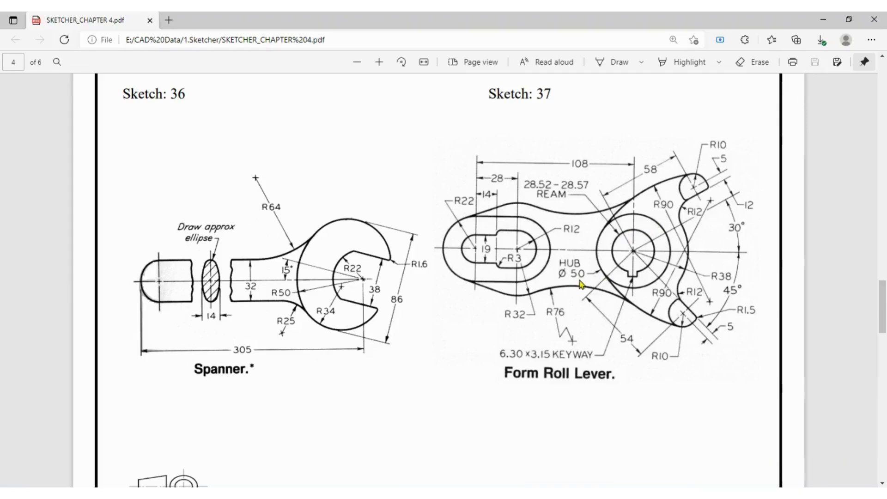
pyautogui.hotkey('alt', 'Tab')
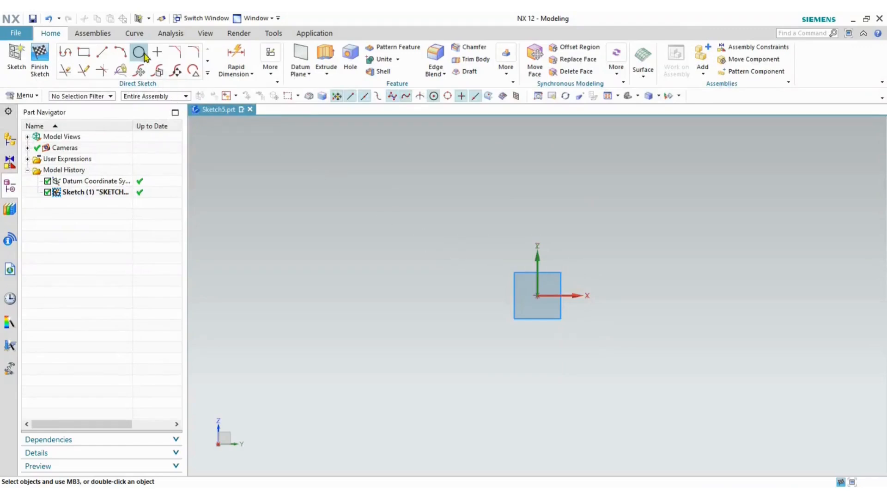
# - Draw concentric circles of diameter 28 and 50 centred on the sketch origin
pyautogui.click(141, 52)
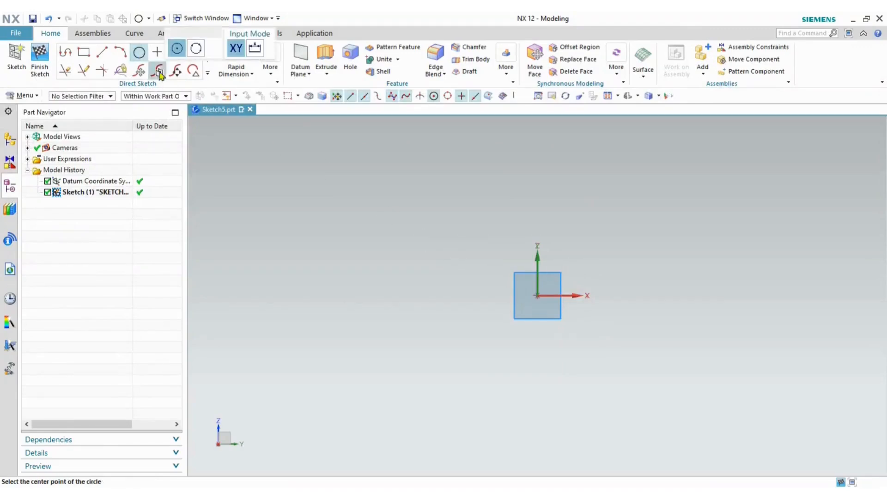
pyautogui.click(536, 297)
pyautogui.write('2')
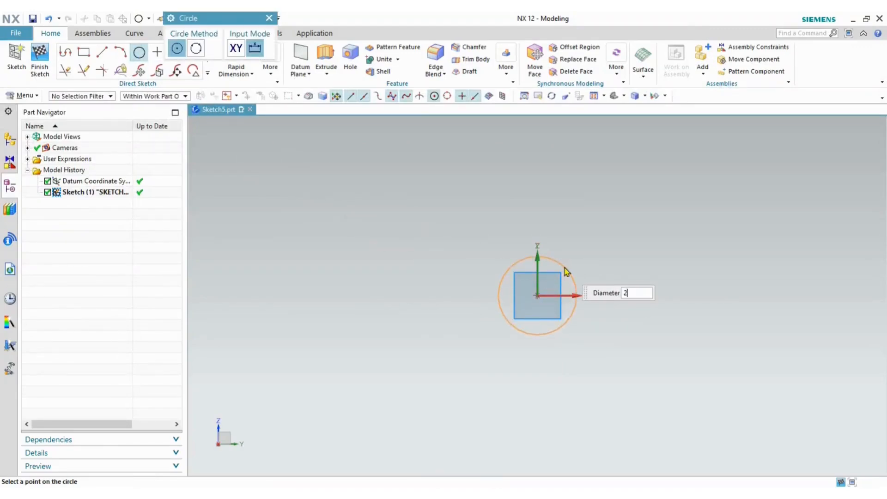
pyautogui.write('8')
pyautogui.press('Return')
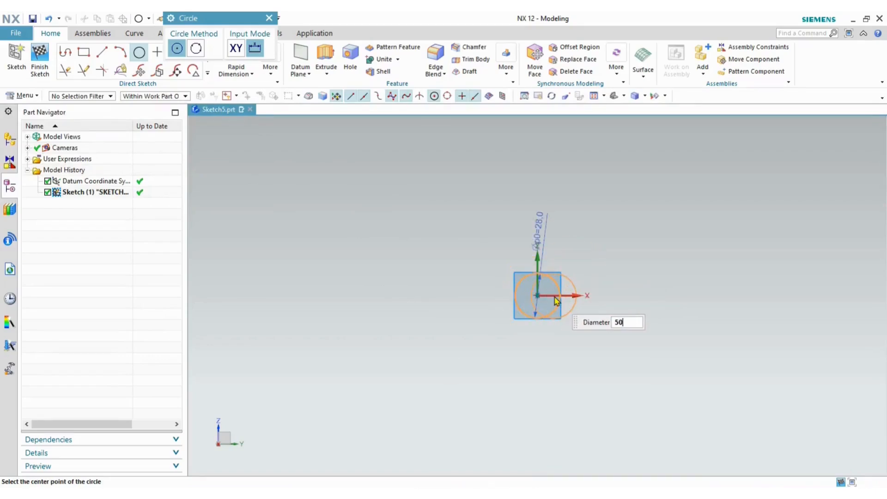
pyautogui.write('50')
pyautogui.press('Return')
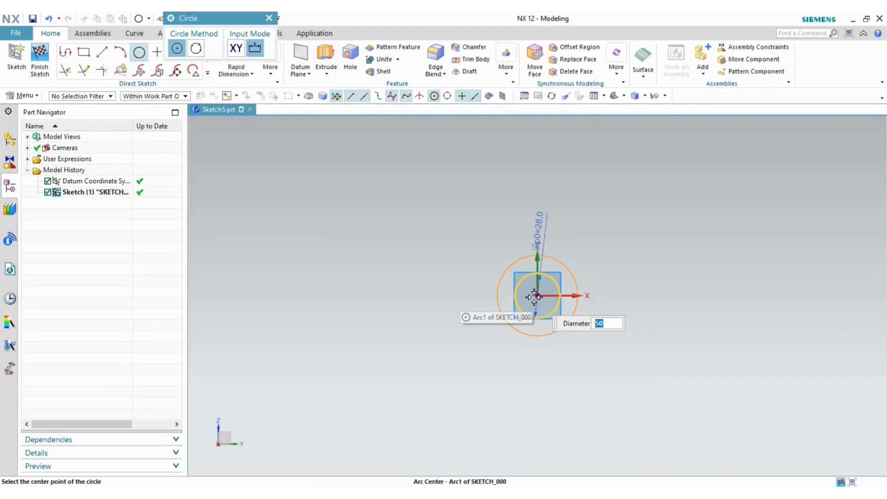
pyautogui.click(538, 296)
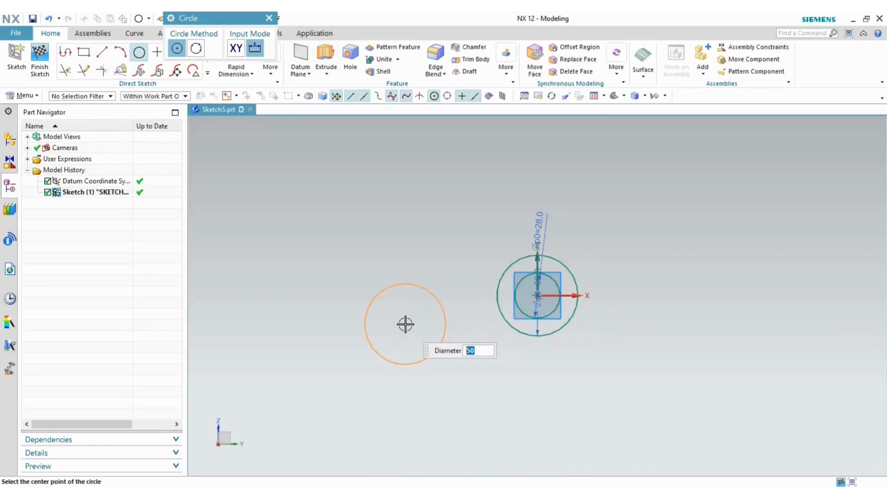
pyautogui.press('Escape')
pyautogui.hotkey('alt', 'Tab')
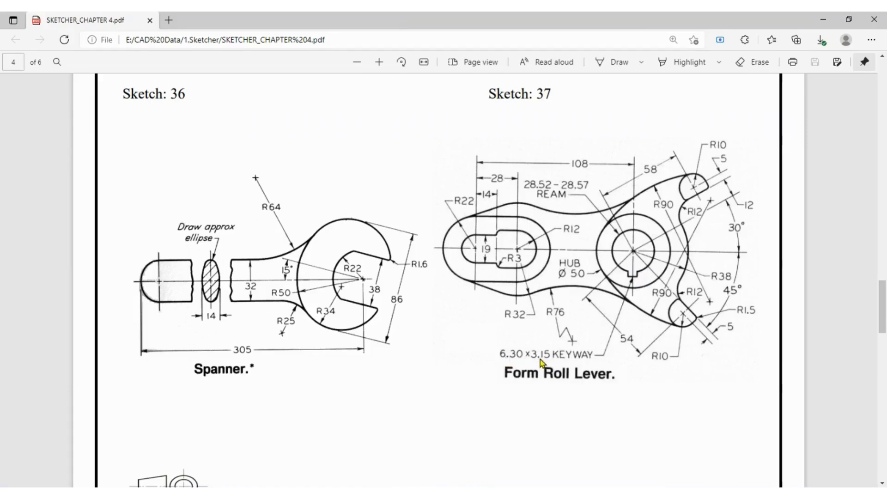
pyautogui.hotkey('alt', 'Tab')
pyautogui.scroll(3, 537, 345)
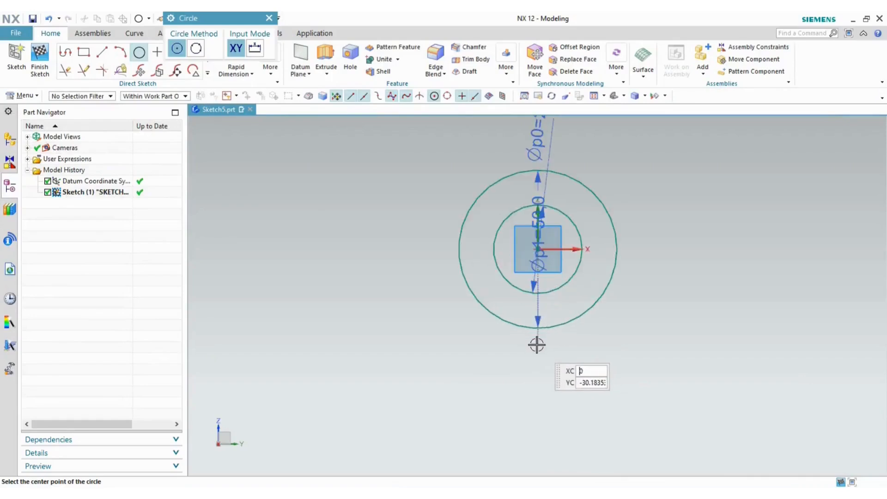
pyautogui.scroll(2, 528, 283)
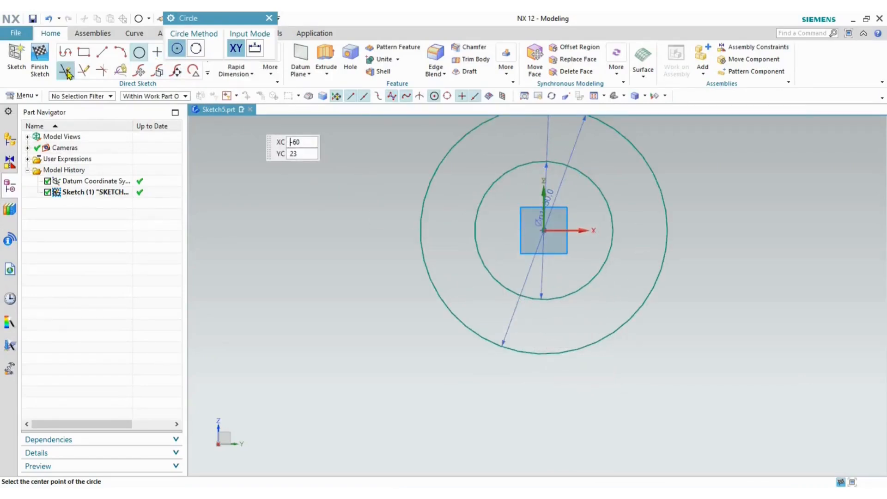
# - Draw a 9.5-wide two-corner keyway rectangle across the inner hub circle
pyautogui.click(84, 53)
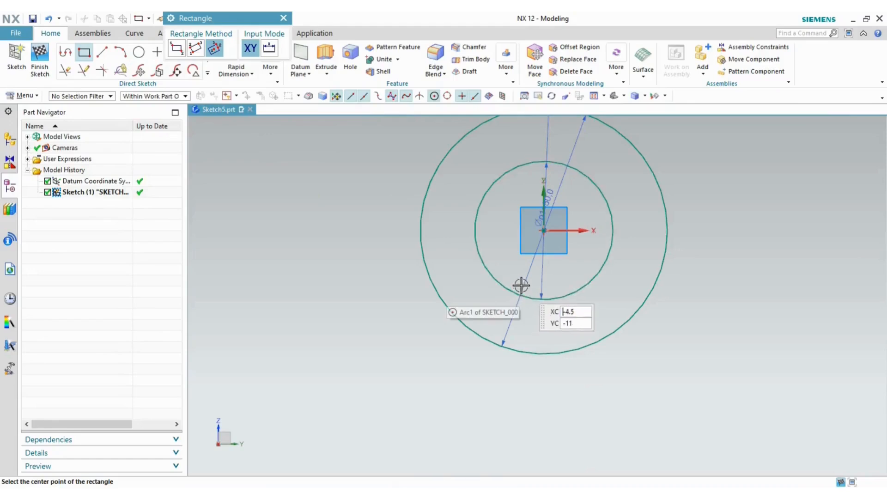
pyautogui.click(520, 291)
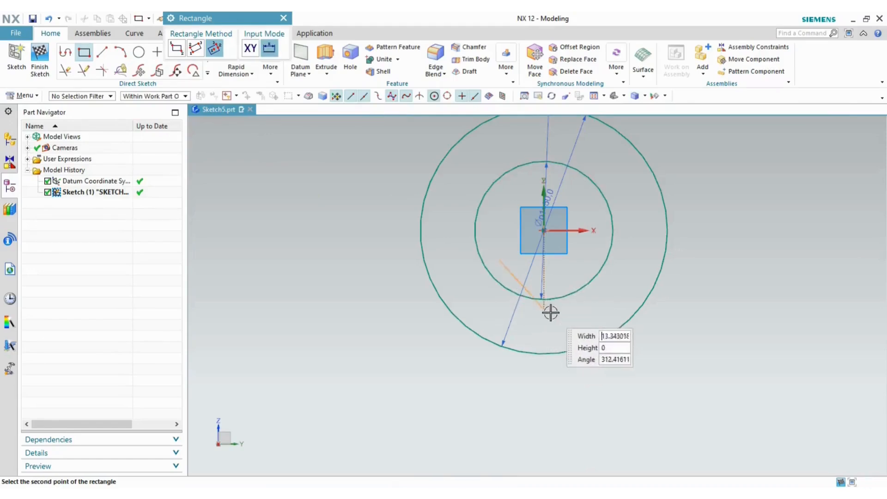
pyautogui.click(178, 50)
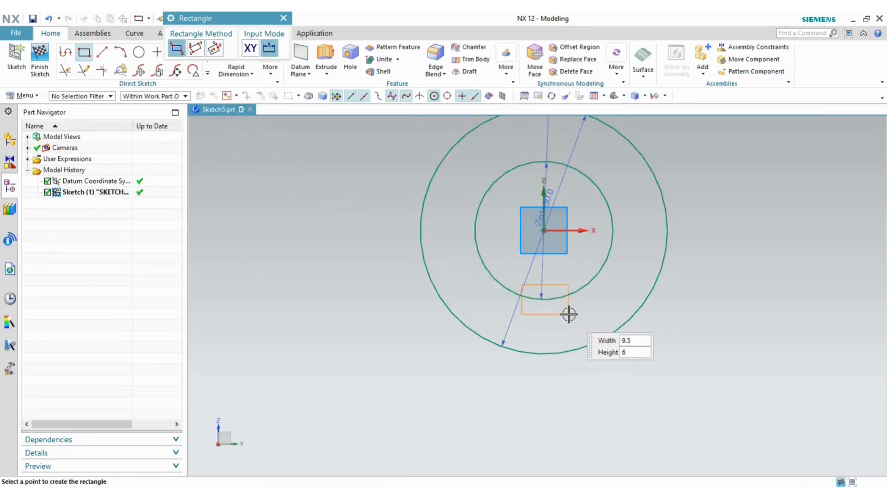
pyautogui.write('9.5')
pyautogui.press('Return')
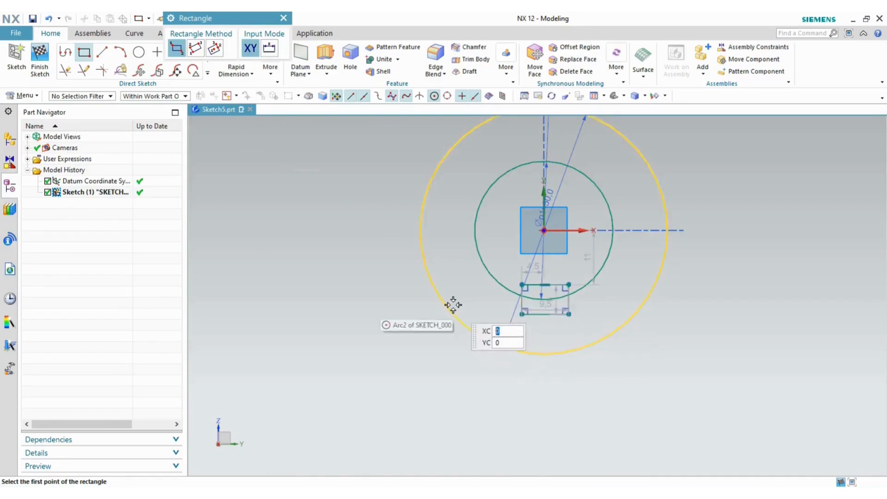
pyautogui.press('Escape')
pyautogui.scroll(1, 580, 301)
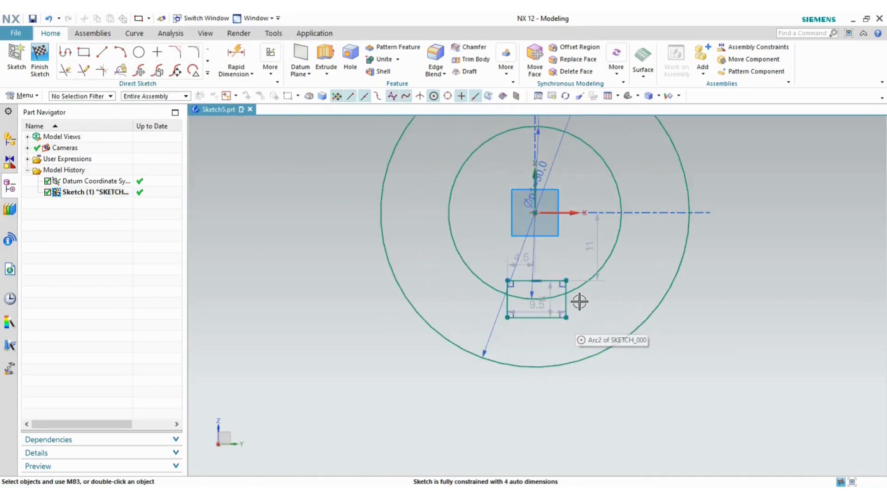
pyautogui.scroll(2, 587, 300)
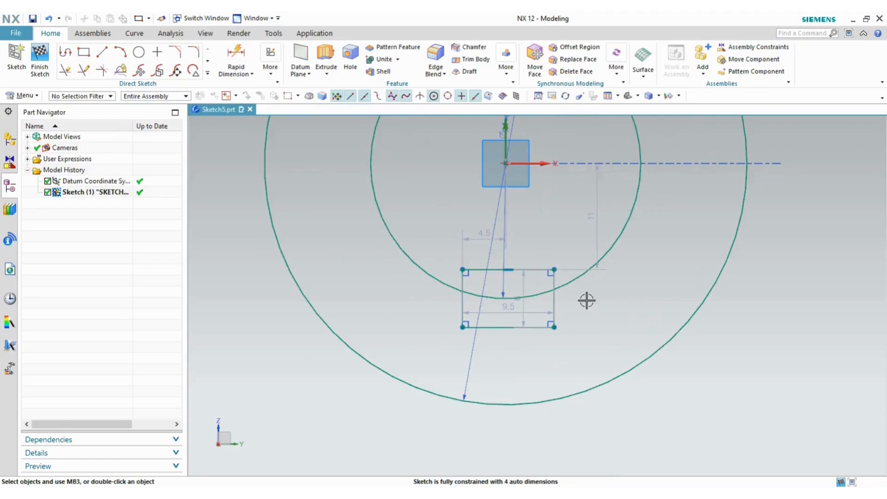
# - Quick Trim the inner arc and leftover line pieces inside the keyway
pyautogui.click(66, 70)
pyautogui.click(489, 269)
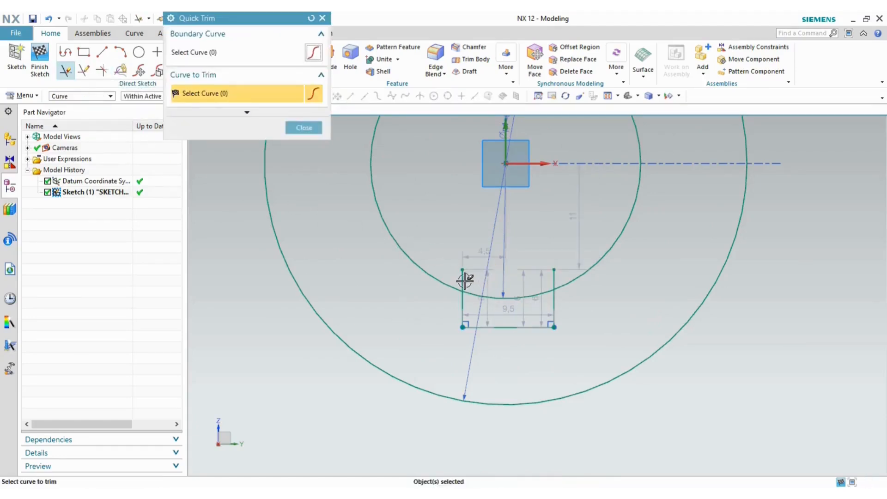
pyautogui.click(485, 295)
pyautogui.click(555, 277)
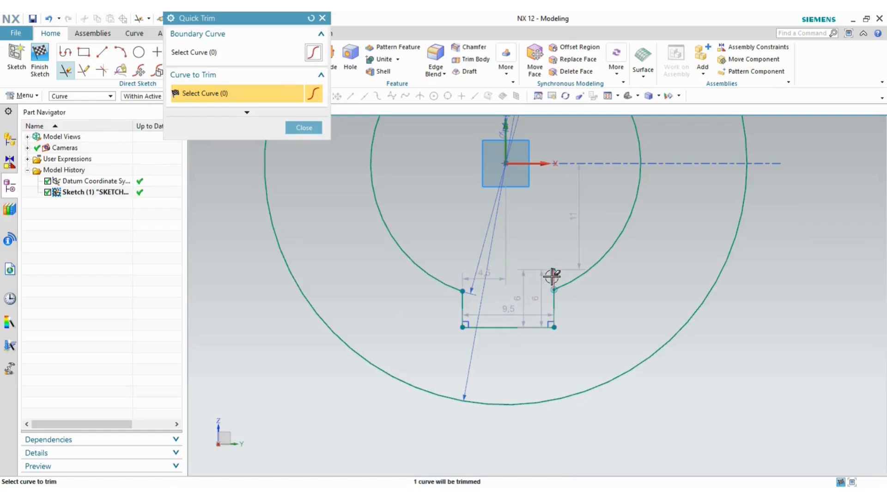
pyautogui.click(305, 127)
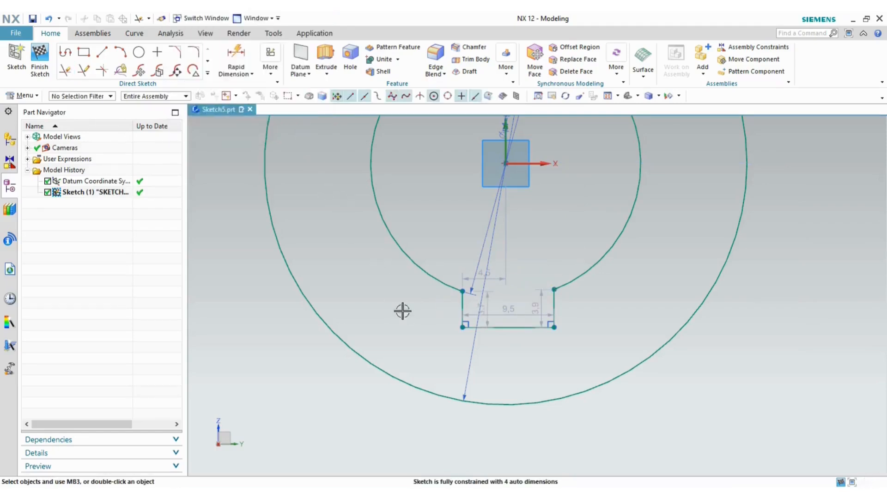
# - Make the two keyway sides symmetric about the vertical axis
pyautogui.click(272, 83)
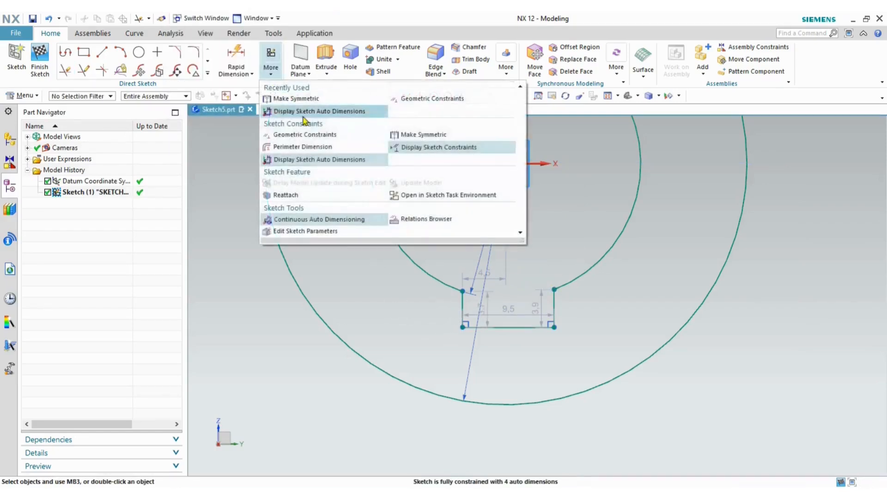
pyautogui.click(416, 138)
pyautogui.scroll(3, 554, 296)
pyautogui.click(561, 308)
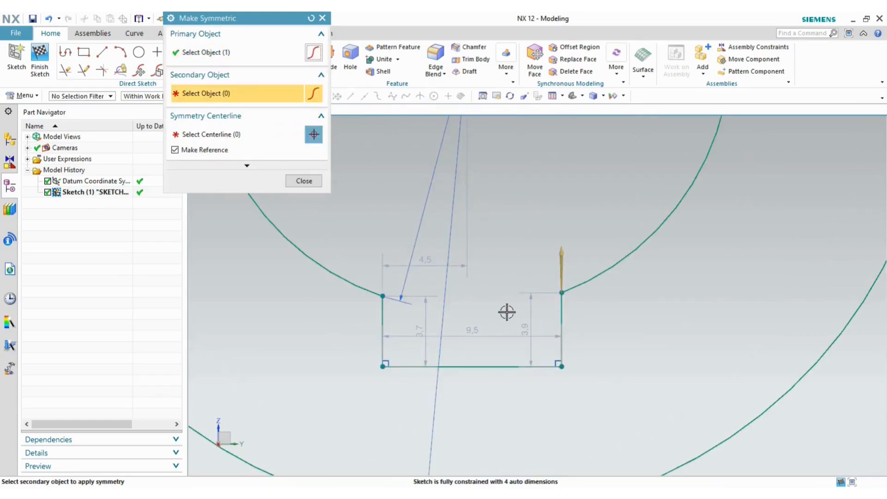
pyautogui.click(384, 313)
pyautogui.scroll(-3, 515, 271)
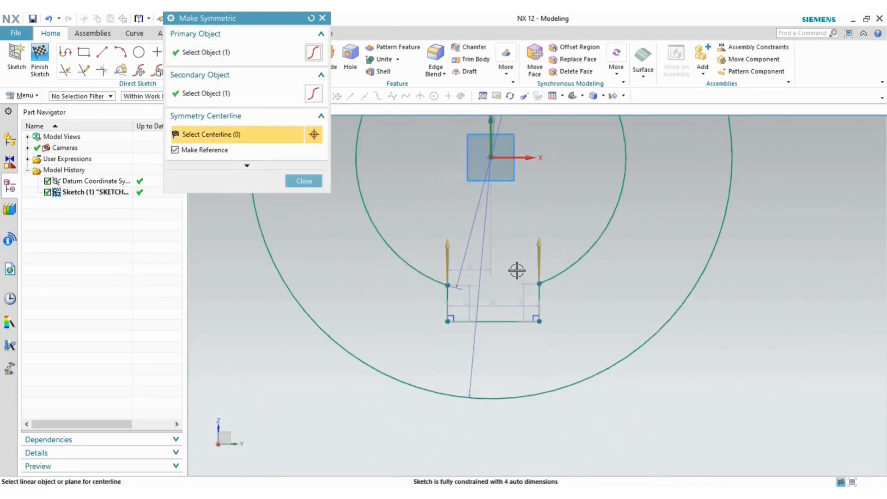
pyautogui.click(490, 142)
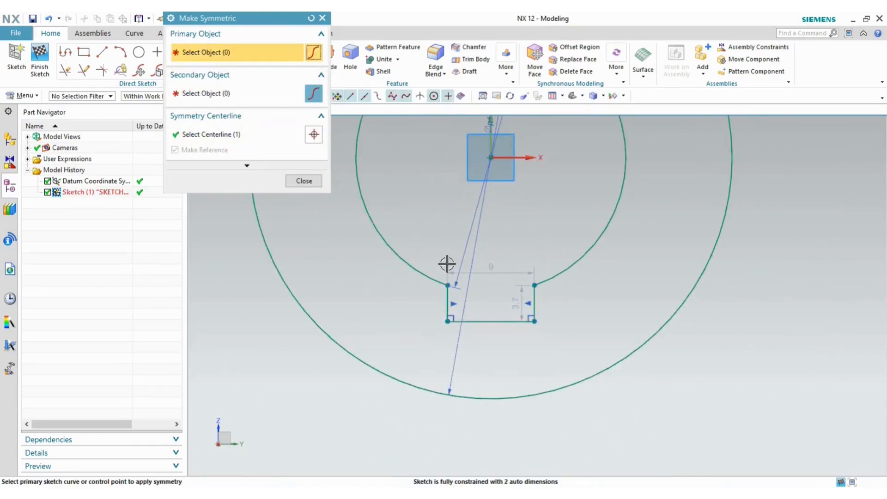
pyautogui.click(303, 181)
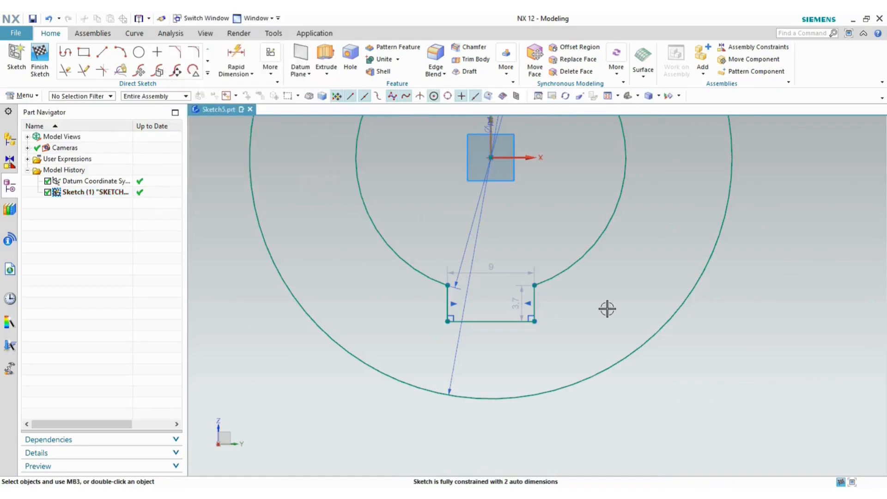
# - Set the keyway depth to 3.1 and width to 6.3, then fit the sketch
pyautogui.hotkey('alt', 'Tab')
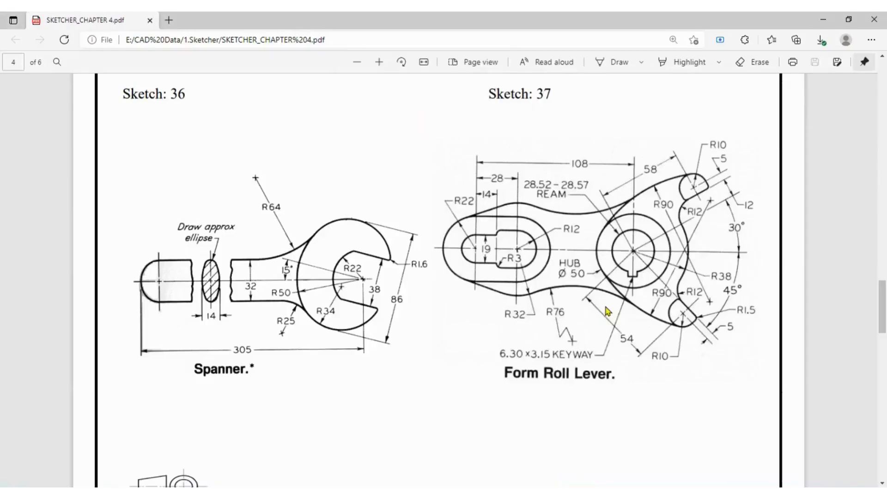
pyautogui.hotkey('alt', 'Tab')
pyautogui.doubleClick(521, 305)
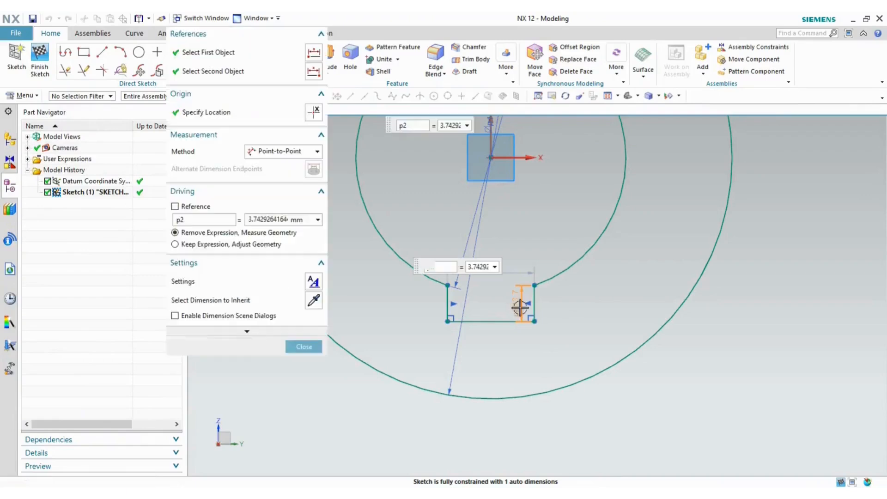
pyautogui.write('3.15')
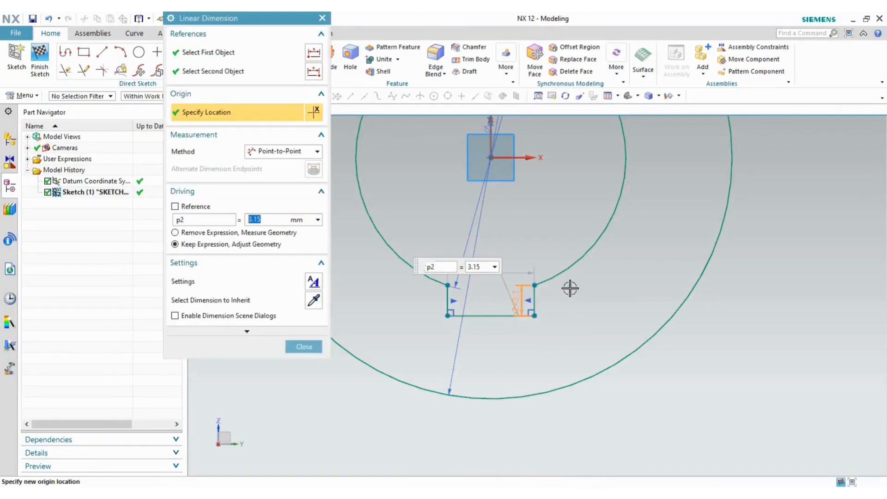
pyautogui.click(299, 347)
pyautogui.hotkey('alt', 'Tab')
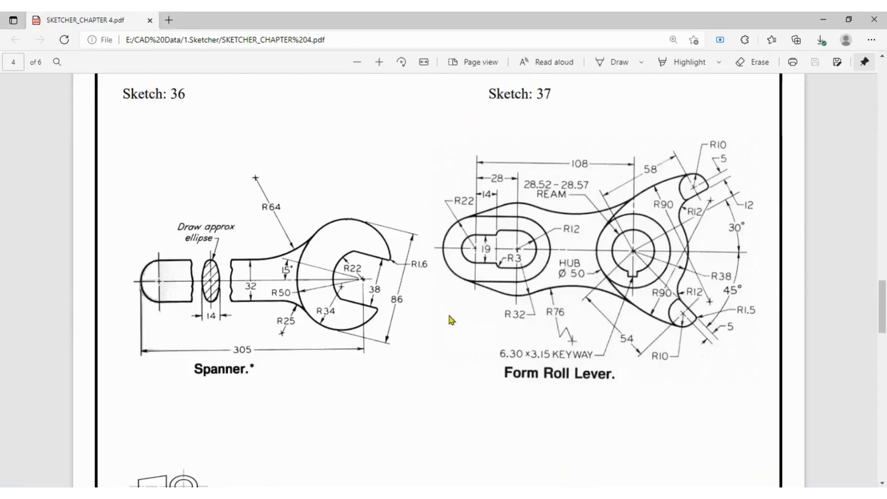
pyautogui.hotkey('alt', 'Tab')
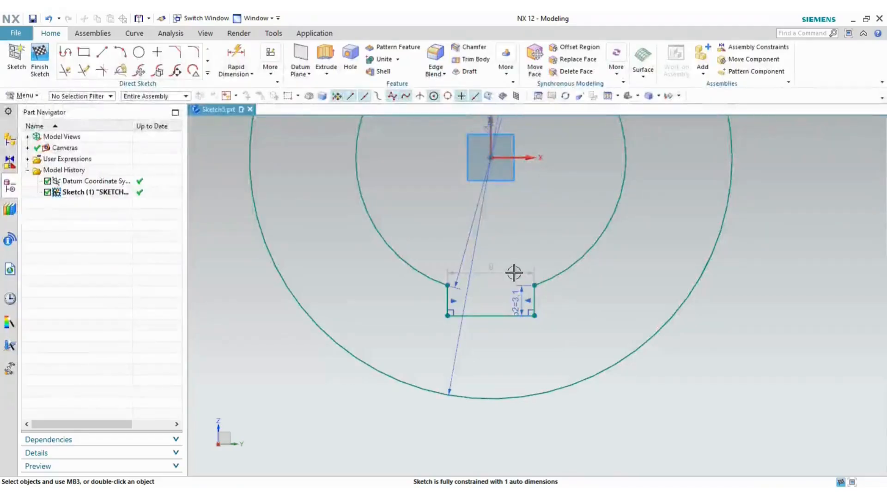
pyautogui.doubleClick(498, 268)
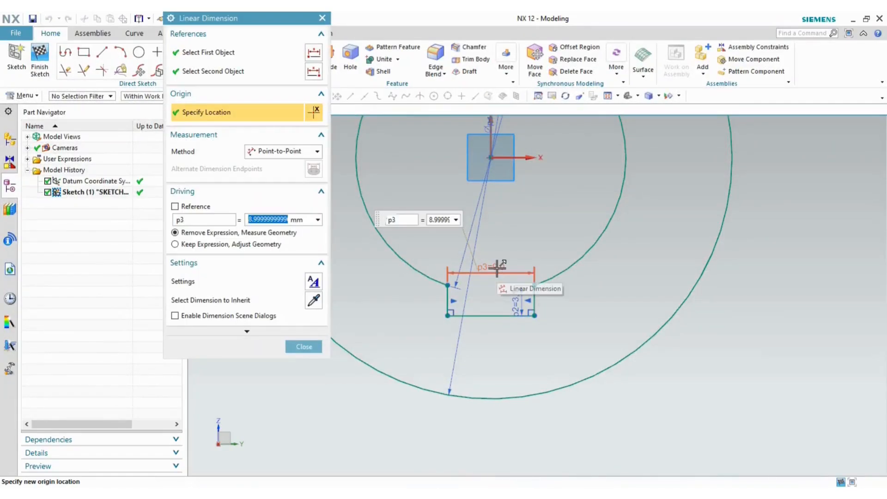
pyautogui.write('6.30')
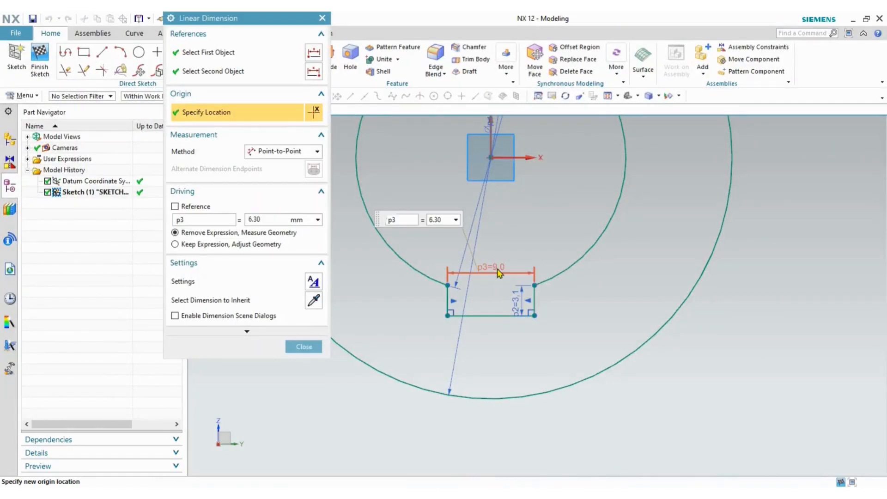
pyautogui.click(220, 245)
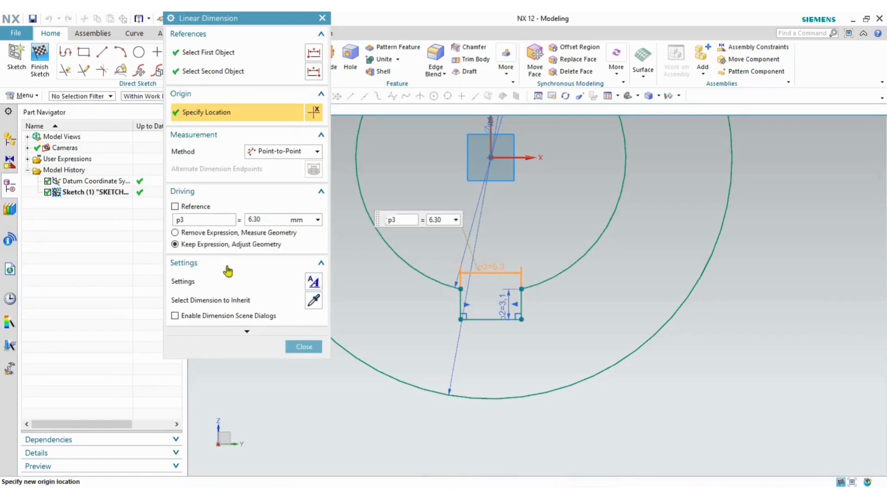
pyautogui.click(303, 346)
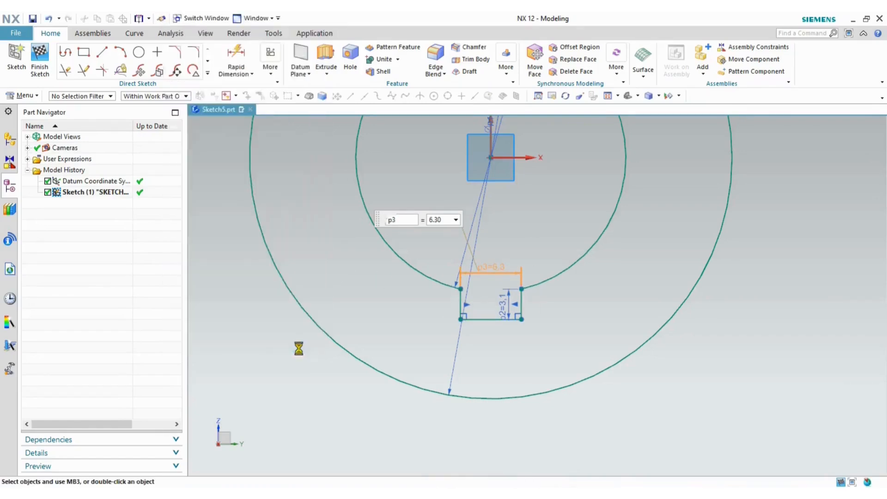
pyautogui.click(608, 96)
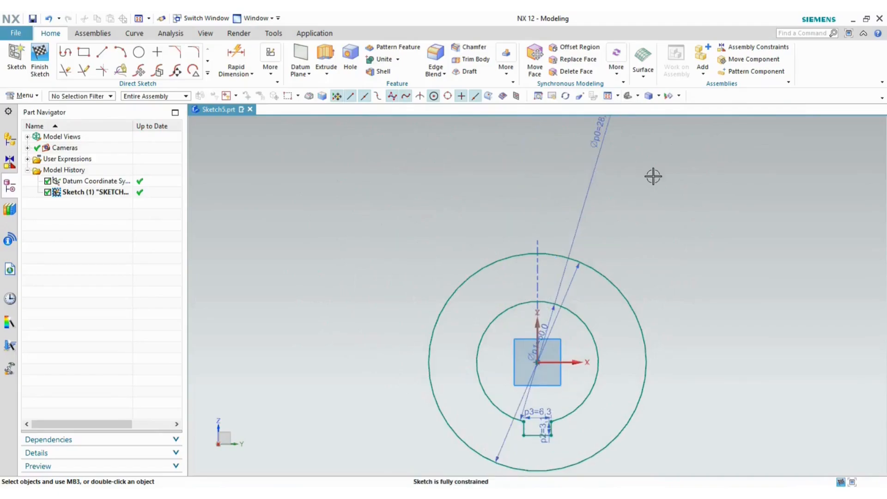
pyautogui.hotkey('alt', 'Tab')
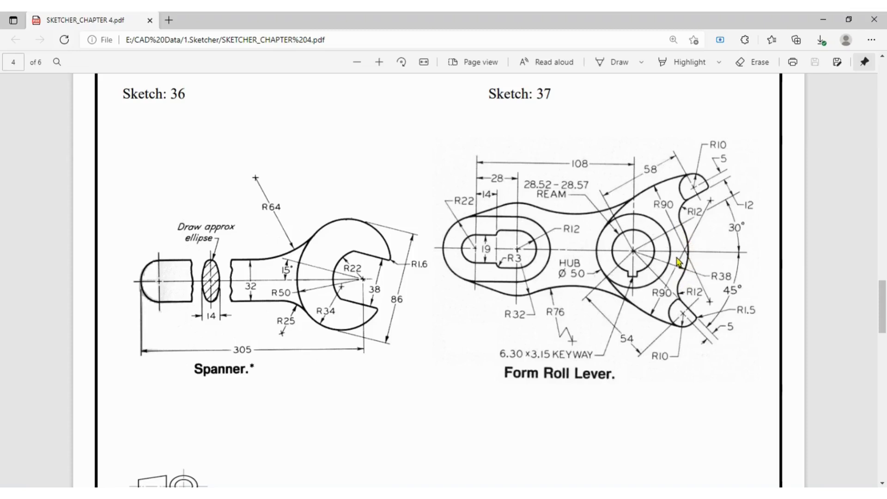
# - Add a diameter 76 circle centred on the hub origin
pyautogui.hotkey('alt', 'Tab')
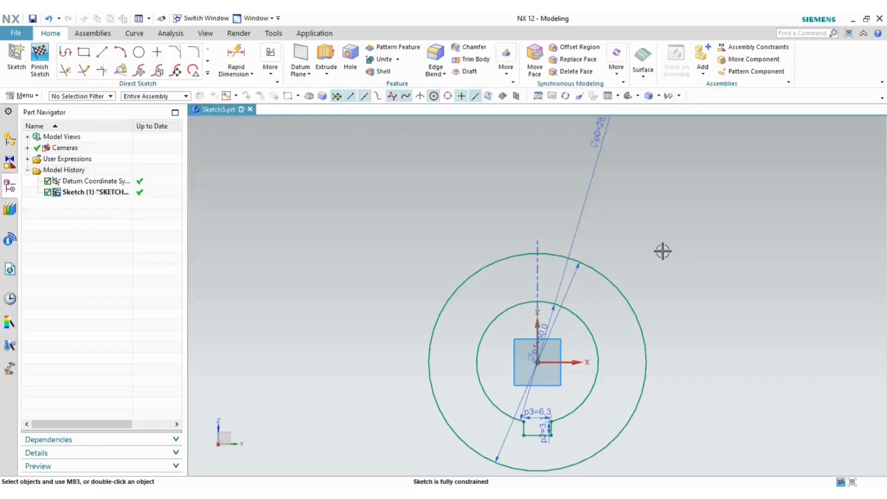
pyautogui.click(137, 52)
pyautogui.click(477, 375)
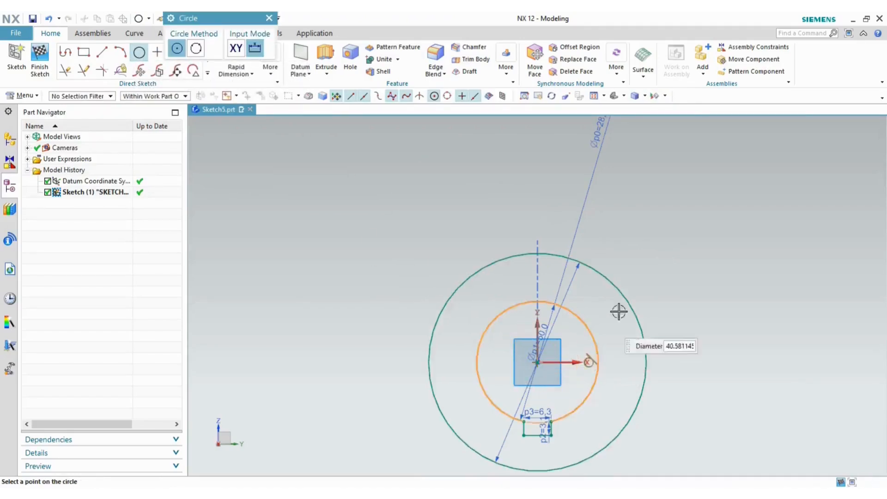
pyautogui.write('38*2')
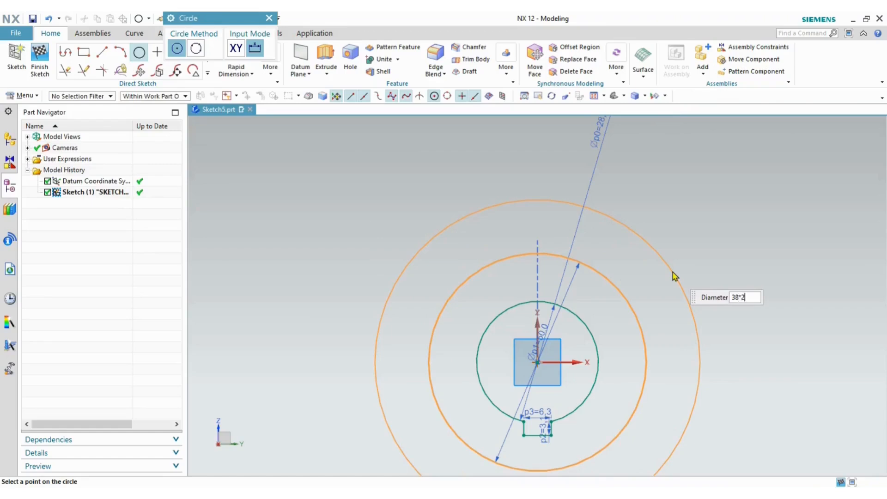
pyautogui.press('Return')
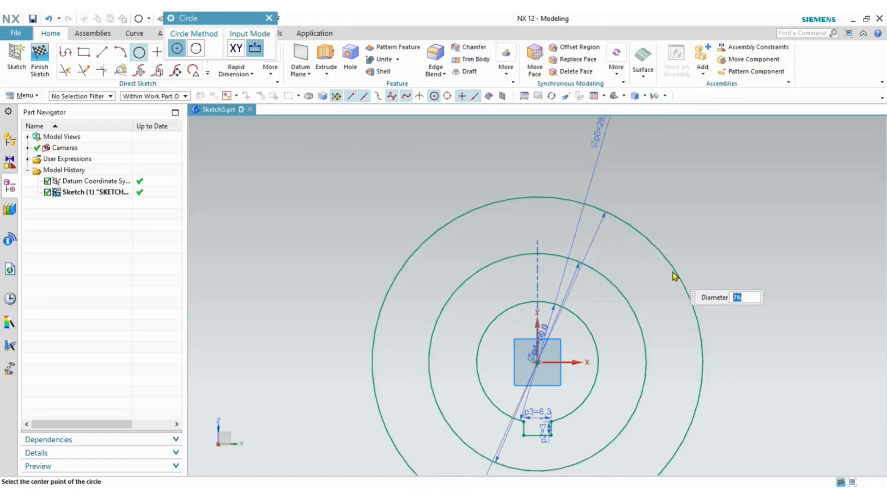
pyautogui.press('Escape')
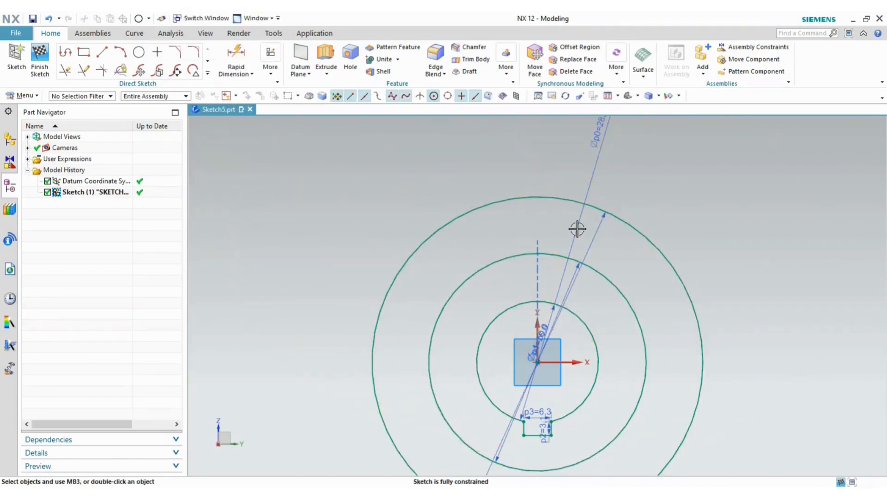
pyautogui.hotkey('alt', 'Tab')
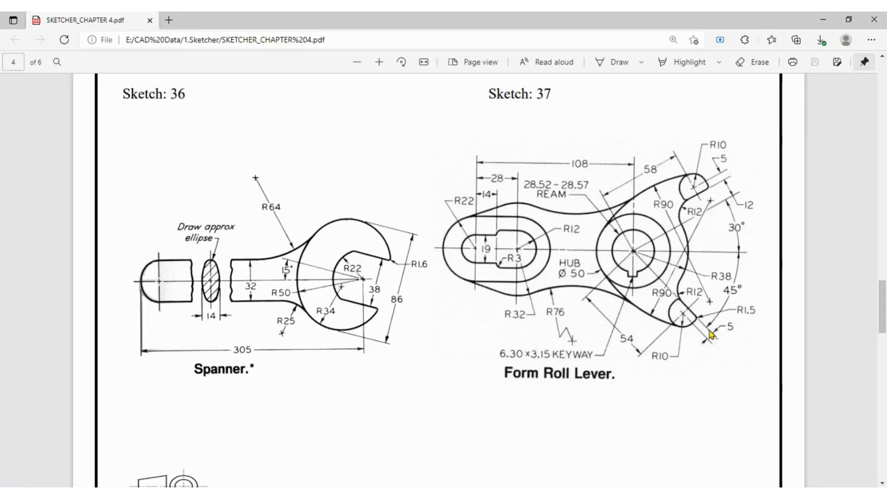
# - Draw the first straight line of the upper lug outline with the Profile tool
pyautogui.hotkey('alt', 'Tab')
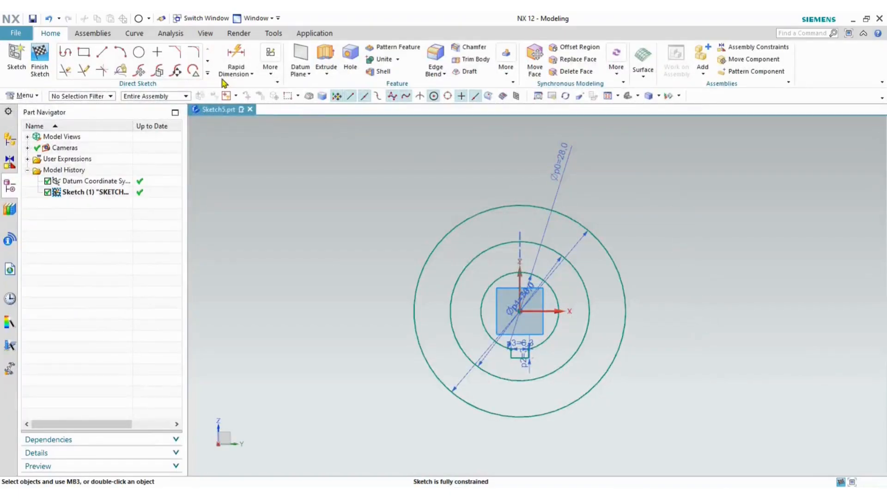
pyautogui.click(65, 53)
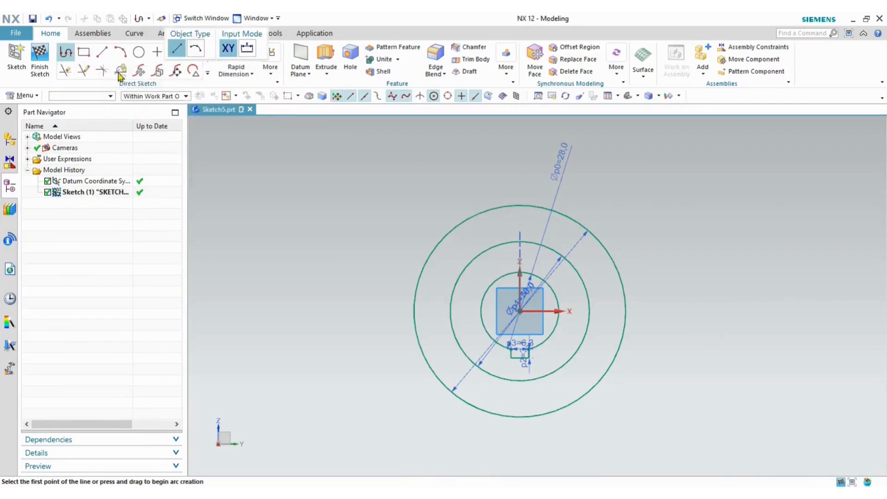
pyautogui.click(676, 170)
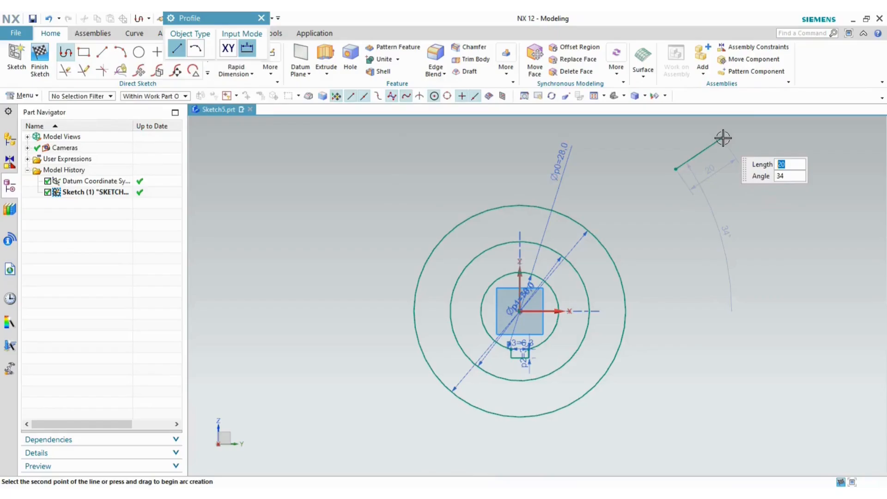
pyautogui.hotkey('alt', 'Tab')
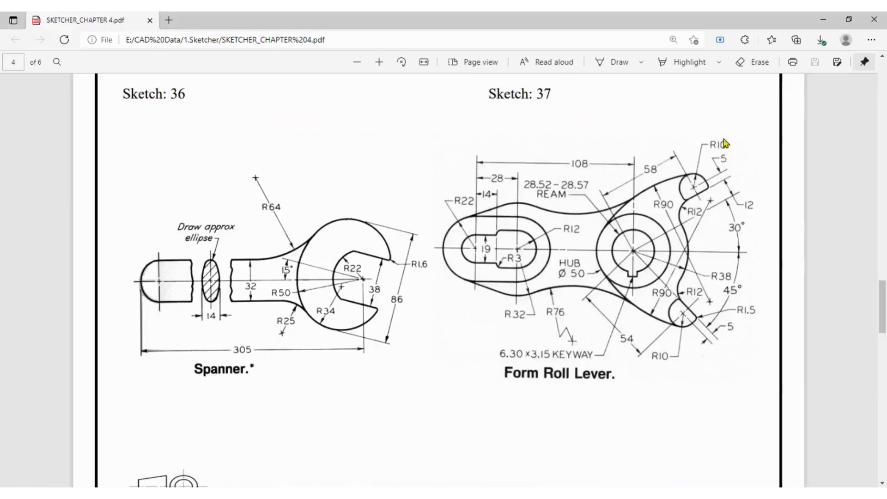
pyautogui.hotkey('alt', 'Tab')
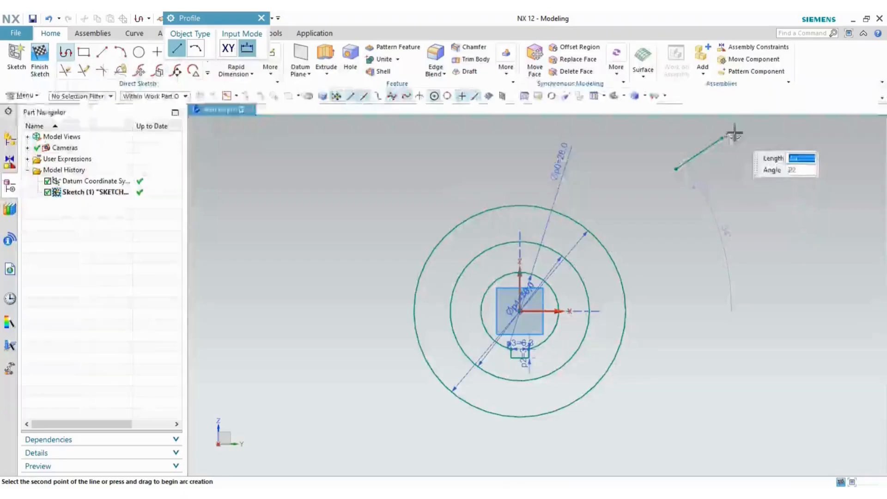
pyautogui.scroll(-3, 709, 190)
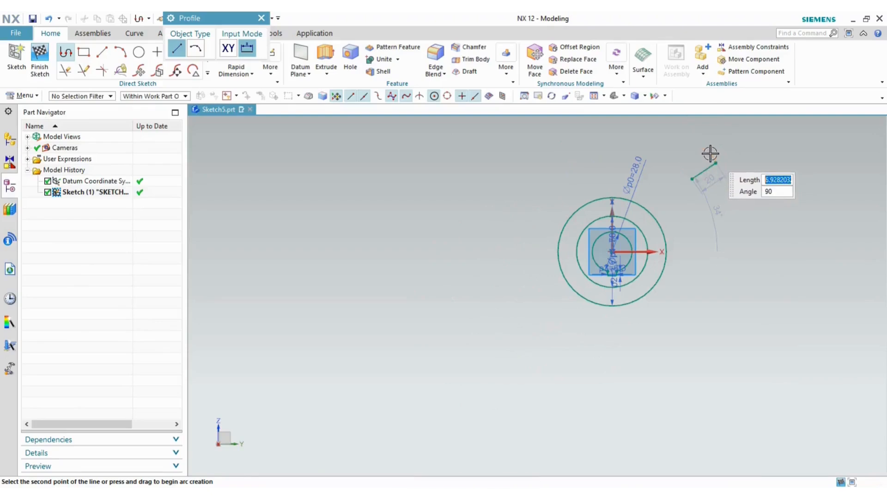
pyautogui.scroll(3, 708, 152)
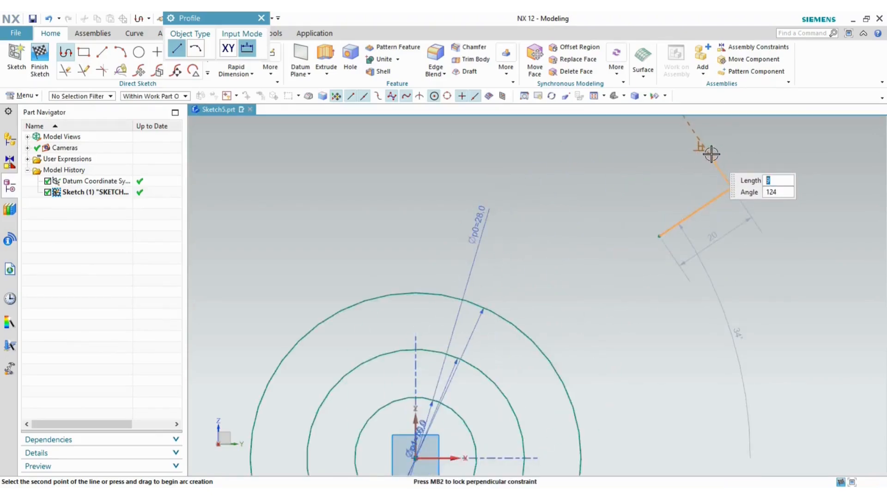
pyautogui.click(708, 153)
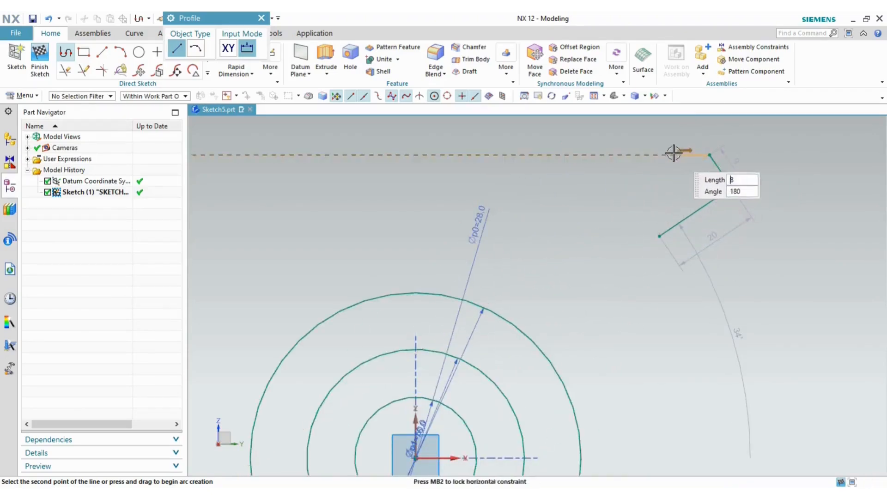
# - Add the lug's rounded arc end and a line closing back to the start point
pyautogui.click(193, 49)
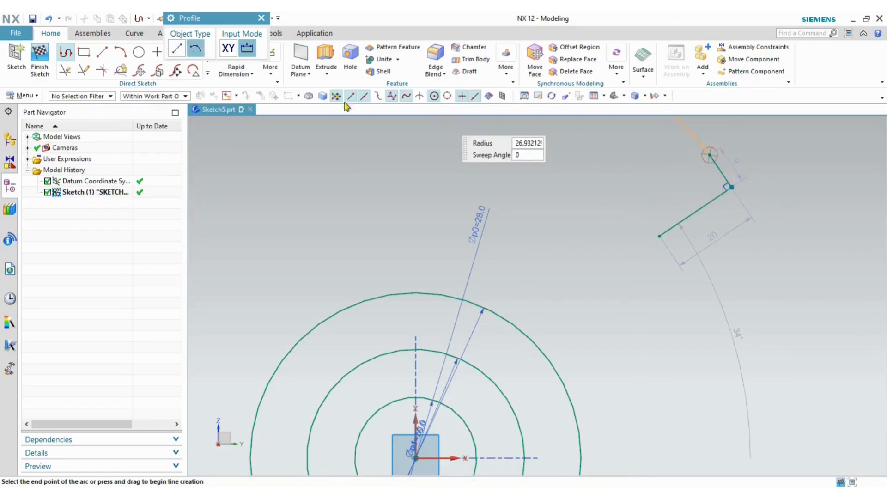
pyautogui.click(629, 199)
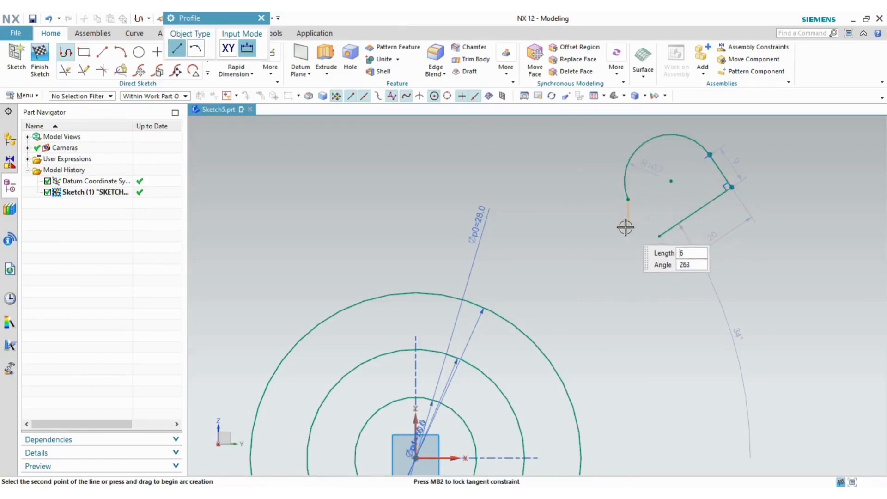
pyautogui.click(659, 235)
pyautogui.press('Escape')
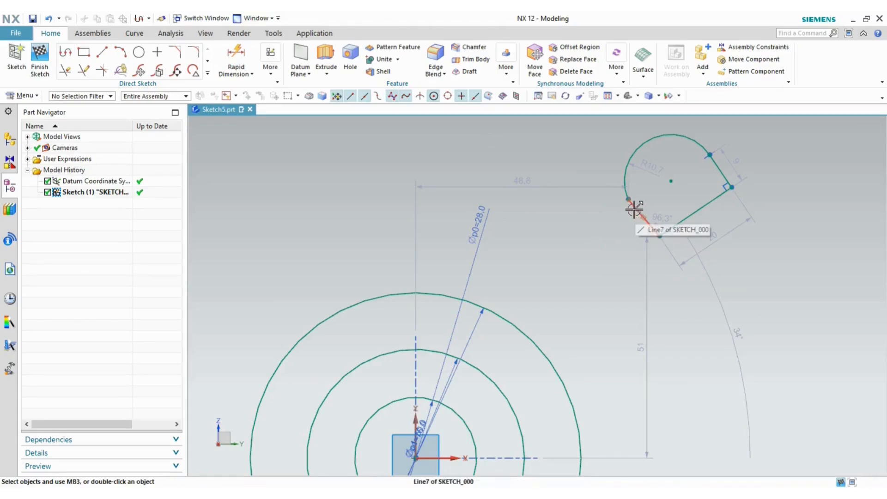
# - Make the two lug sides perpendicular and the lug's top arc tangent to them
pyautogui.click(639, 209)
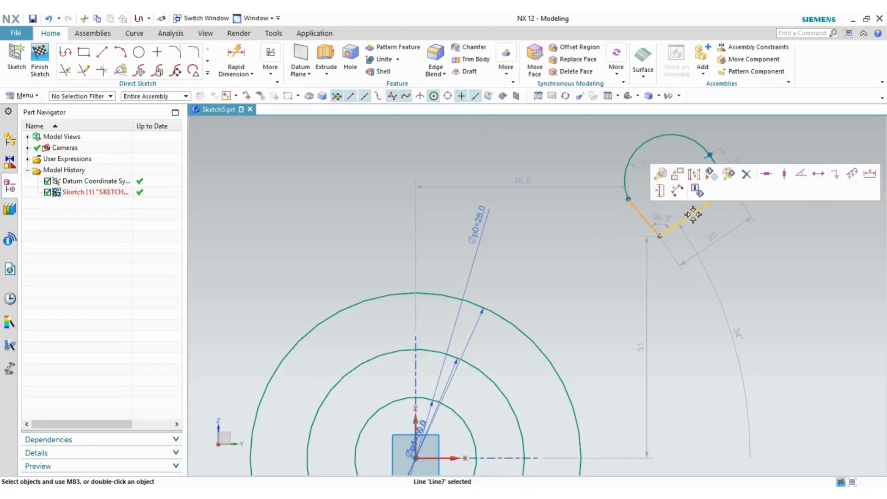
pyautogui.click(687, 221)
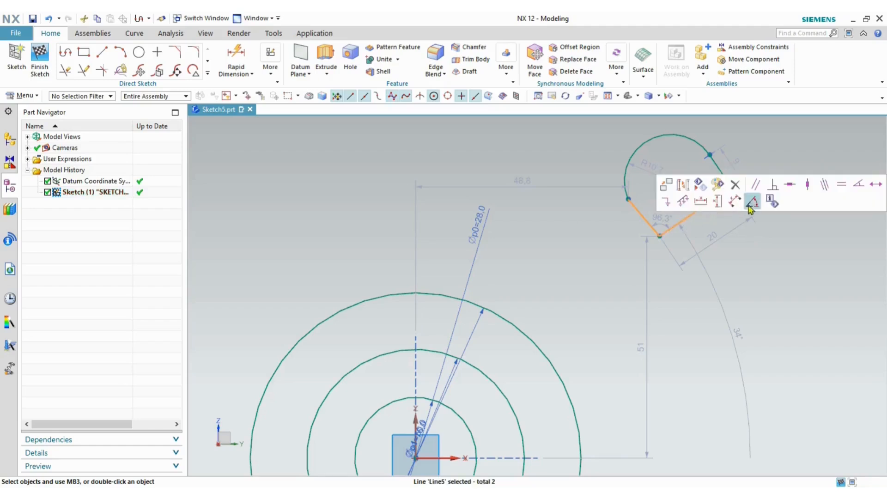
pyautogui.click(776, 188)
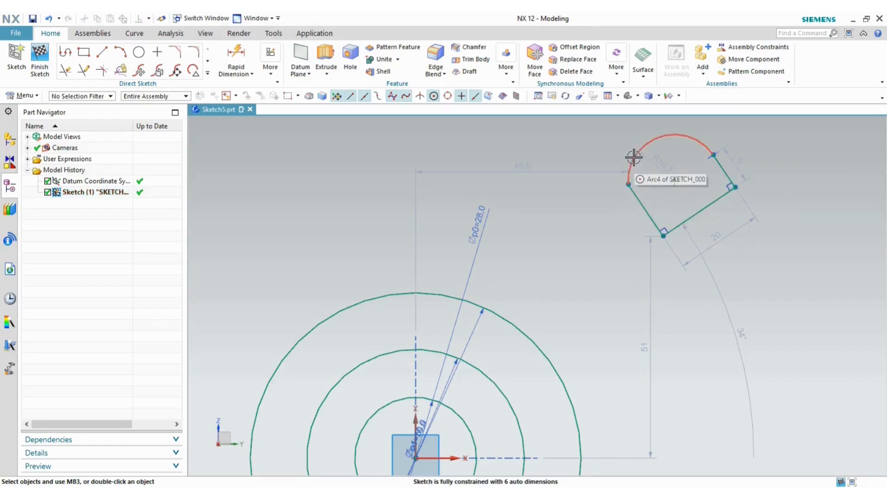
pyautogui.click(637, 191)
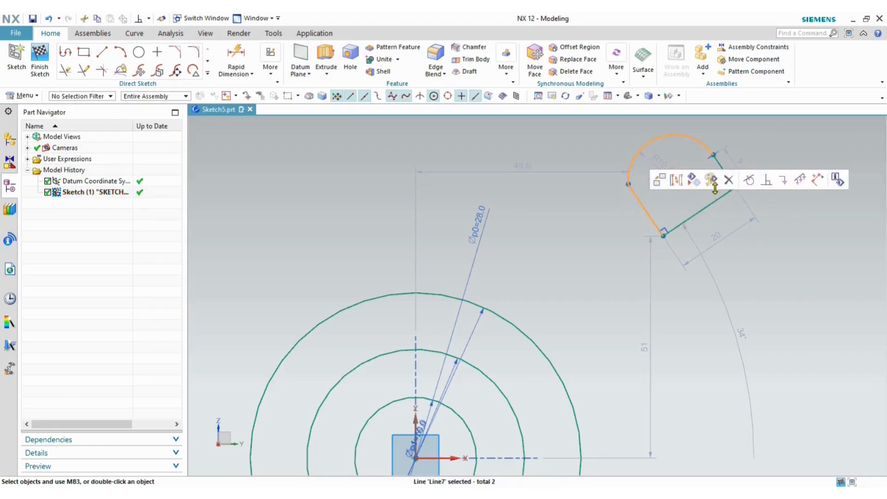
pyautogui.click(748, 178)
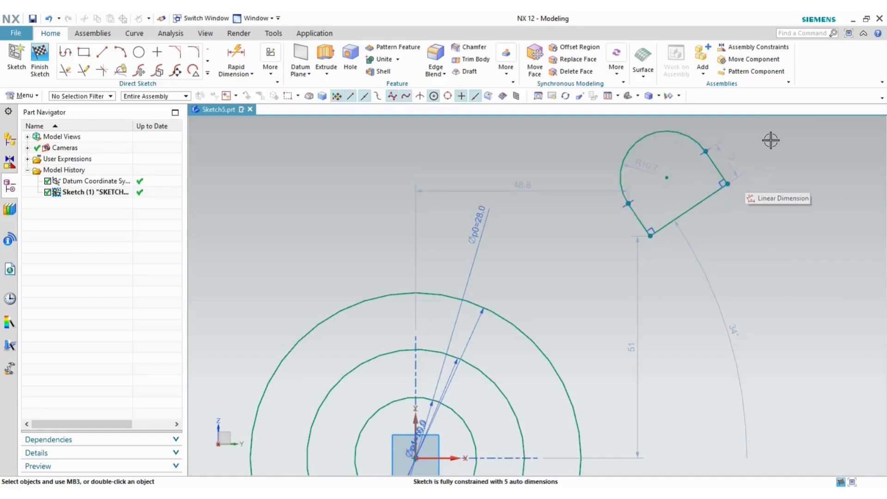
# - Change the lug's angle dimension from 34° to 45° and compare against the reference drawing
pyautogui.scroll(-2, 765, 140)
pyautogui.doubleClick(749, 273)
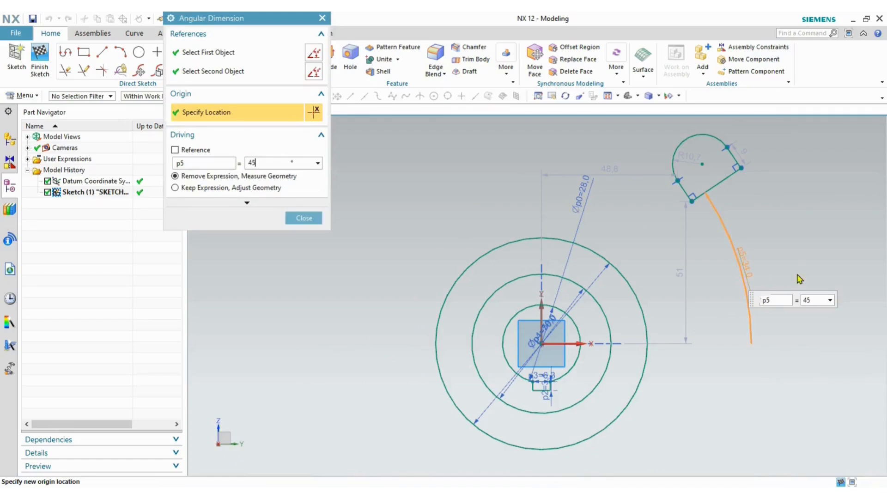
pyautogui.write('45')
pyautogui.press('Return')
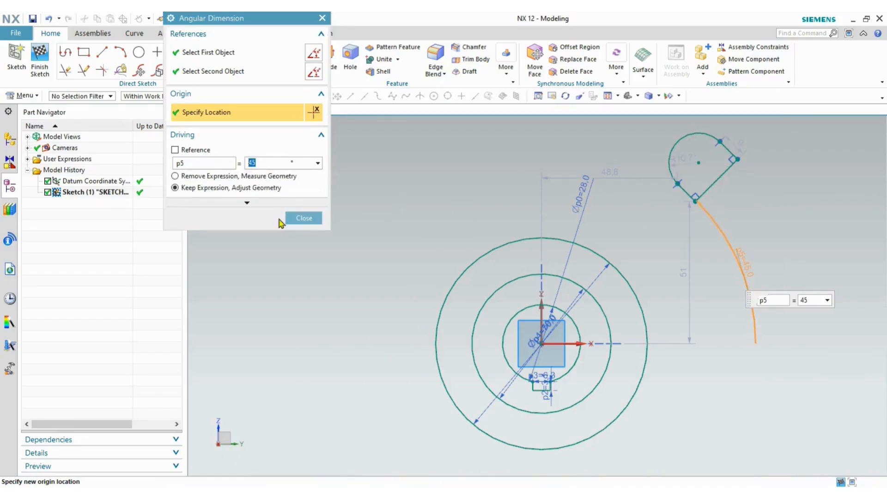
pyautogui.click(292, 218)
pyautogui.hotkey('alt', 'Tab')
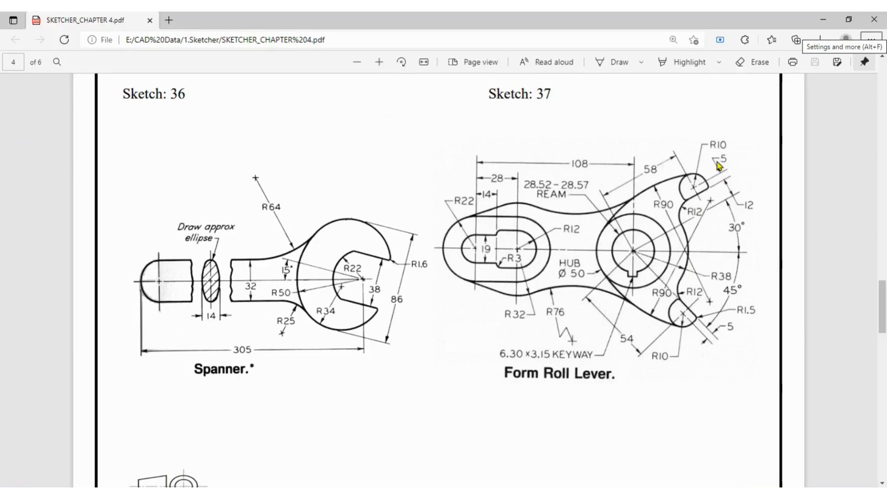
pyautogui.hotkey('alt', 'Tab')
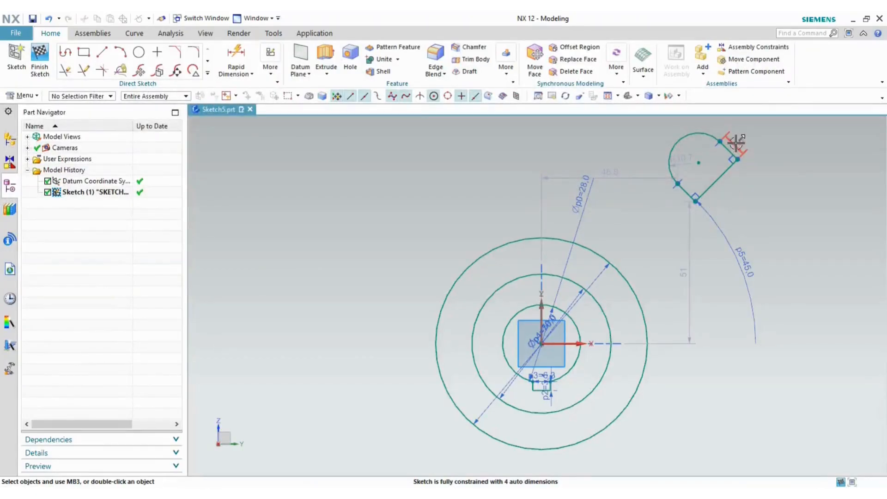
# - Set the lug width dimension to 5
pyautogui.doubleClick(735, 141)
pyautogui.write('5')
pyautogui.press('Return')
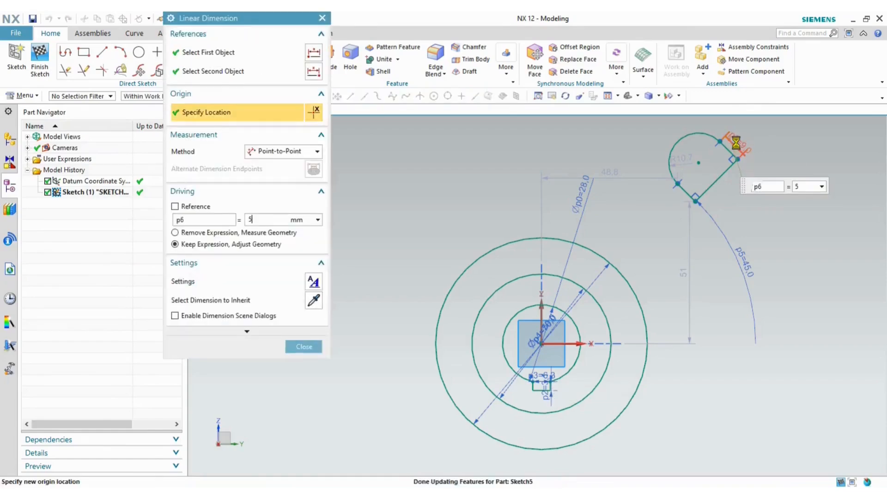
pyautogui.click(304, 346)
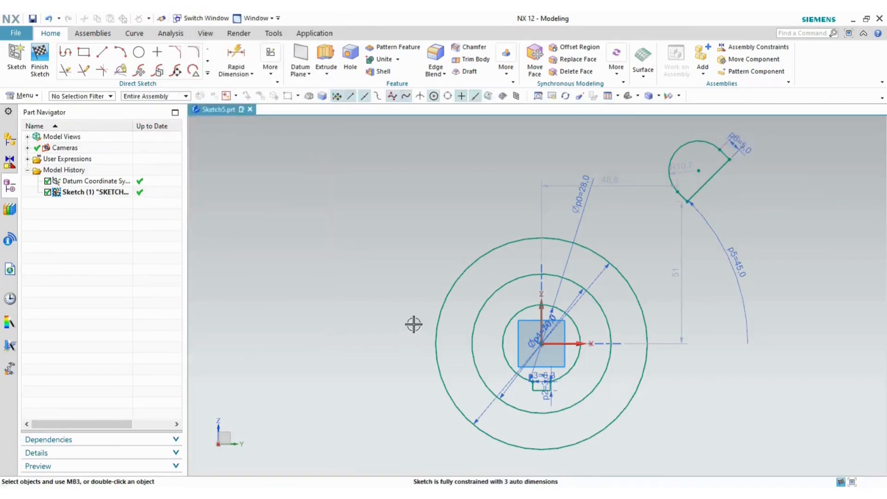
pyautogui.hotkey('alt', 'Tab')
pyautogui.hotkey('alt', 'Tab')
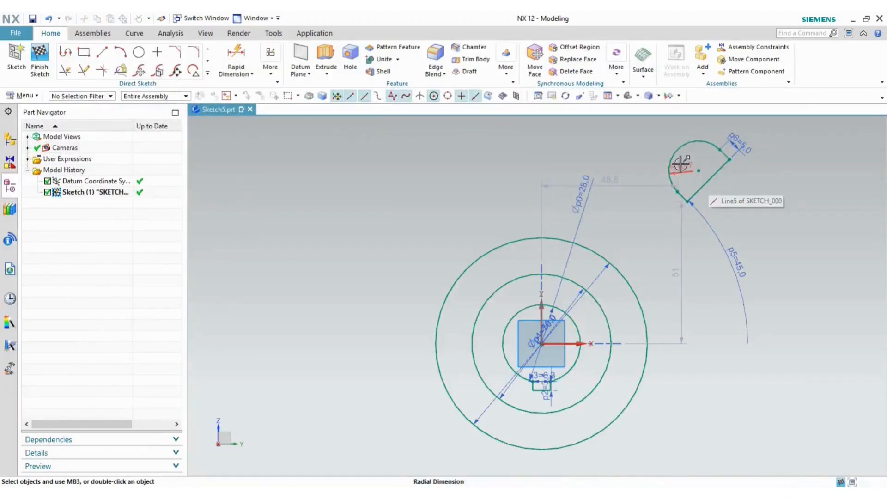
# - Set the lug arc radius to R10 and check it against the Form Roll Lever drawing
pyautogui.doubleClick(680, 165)
pyautogui.write('10')
pyautogui.press('Return')
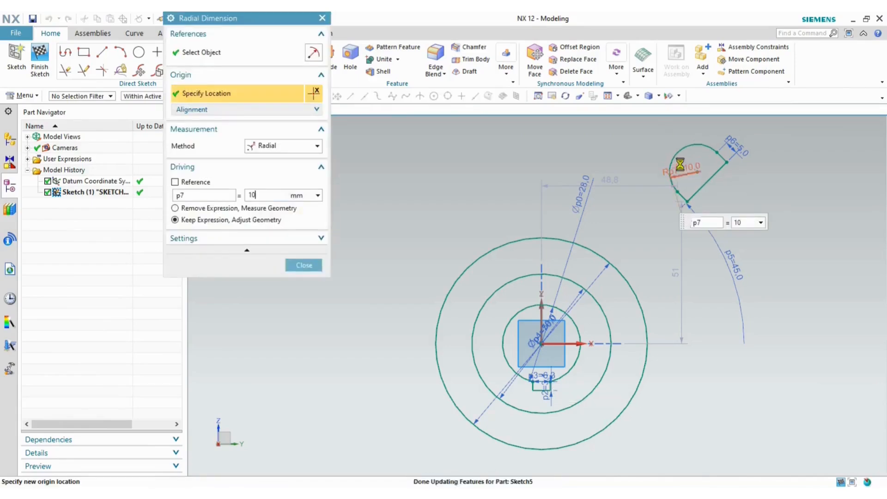
pyautogui.click(309, 266)
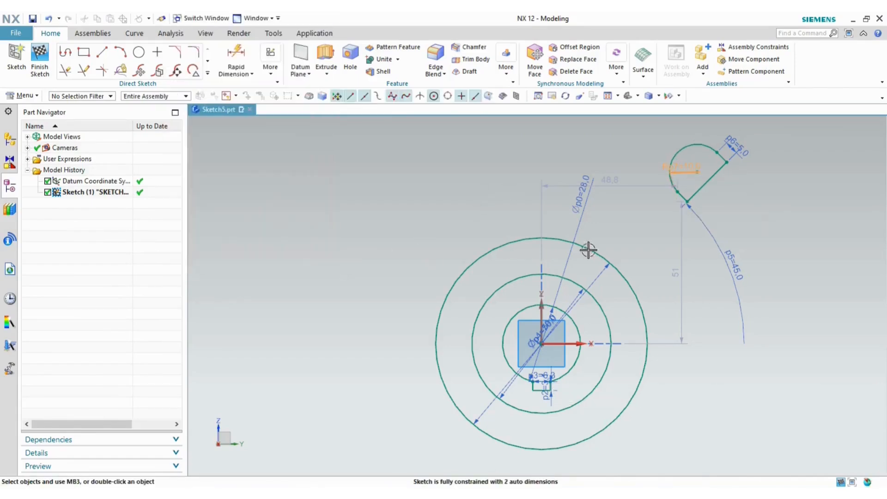
pyautogui.hotkey('alt', 'Tab')
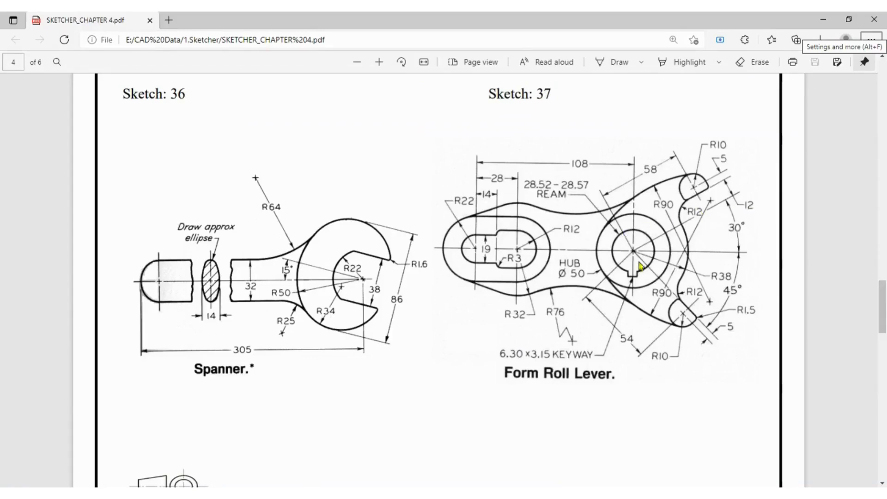
pyautogui.hotkey('alt', 'Tab')
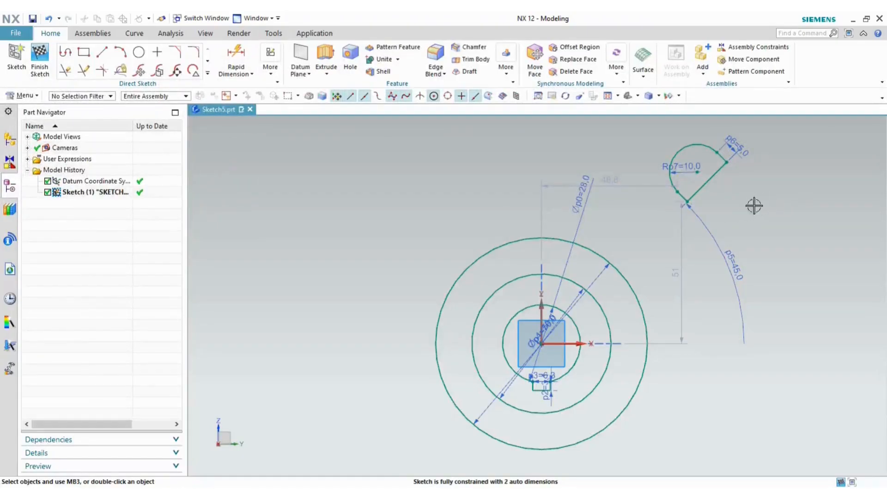
# - Dimension hub centre to lug arc centre at 58, swing the lug up-left, and show the drawing
pyautogui.click(236, 60)
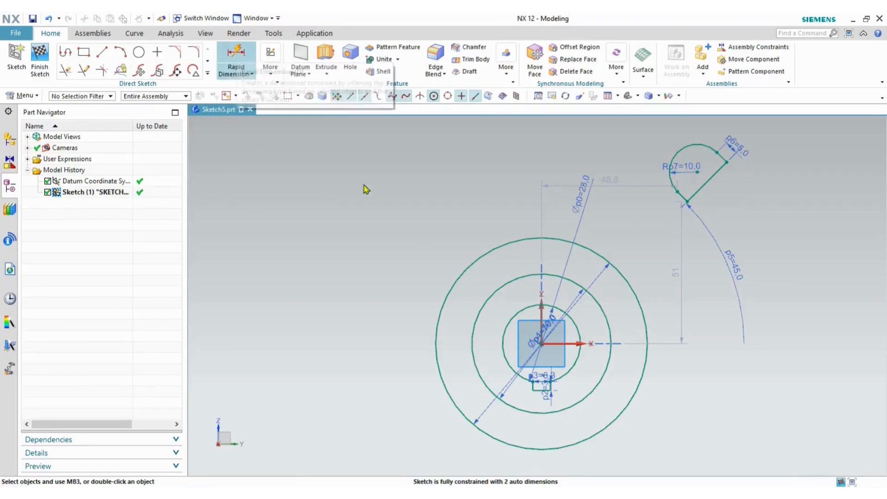
pyautogui.click(541, 344)
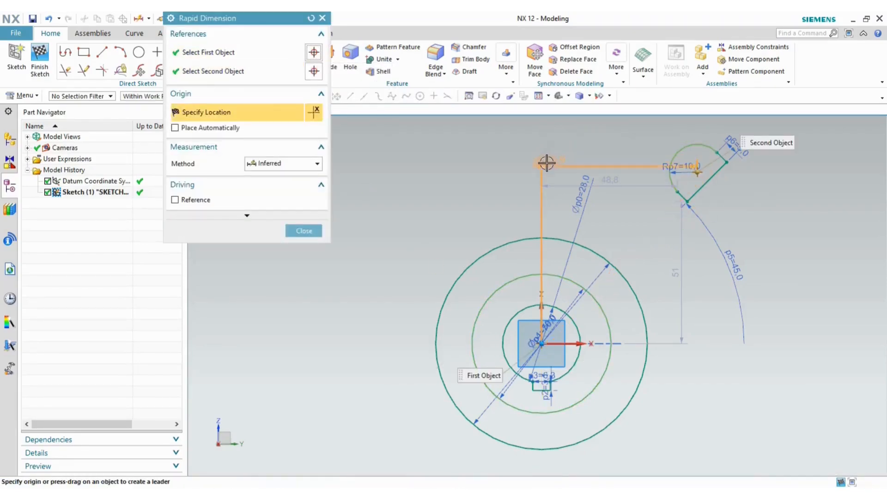
pyautogui.click(496, 157)
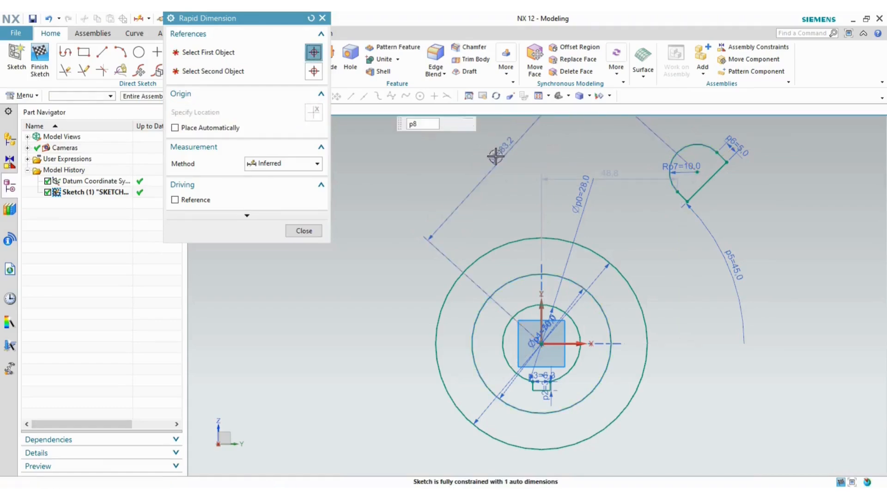
pyautogui.write('58')
pyautogui.press('Return')
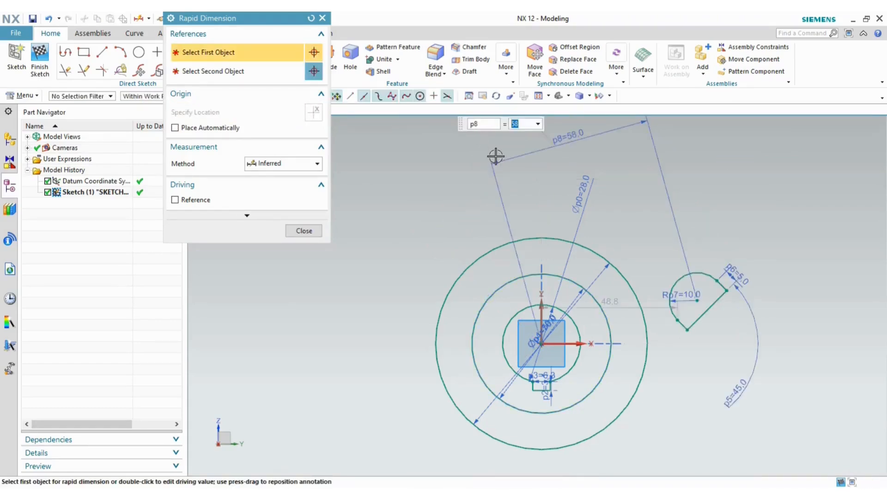
pyautogui.click(304, 231)
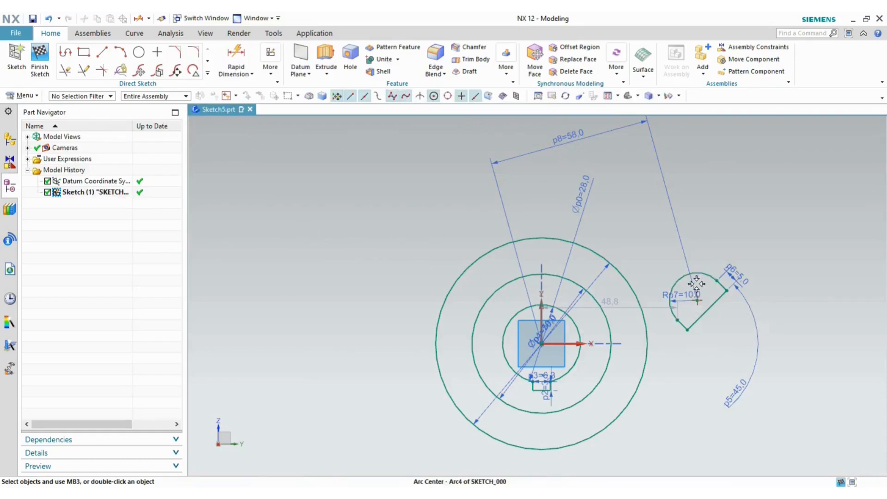
pyautogui.moveTo(700, 304)
pyautogui.mouseDown()
pyautogui.moveTo(684, 287)
pyautogui.moveTo(656, 204)
pyautogui.moveTo(645, 200)
pyautogui.moveTo(662, 224)
pyautogui.mouseUp()
pyautogui.hotkey('alt', 'Tab')
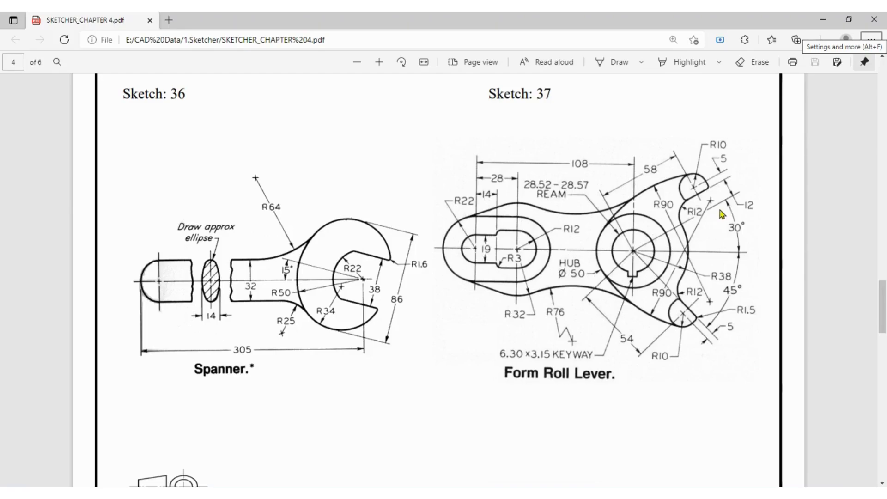
pyautogui.hotkey('alt', 'Tab')
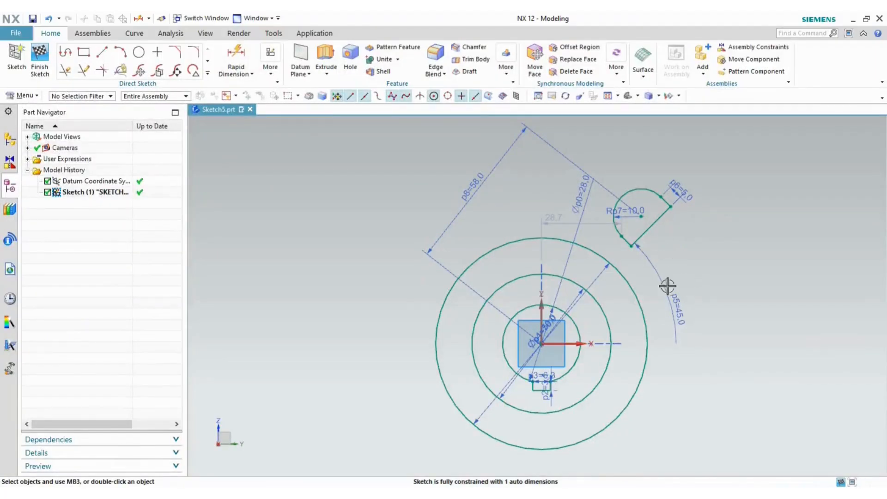
pyautogui.doubleClick(679, 301)
pyautogui.write('30')
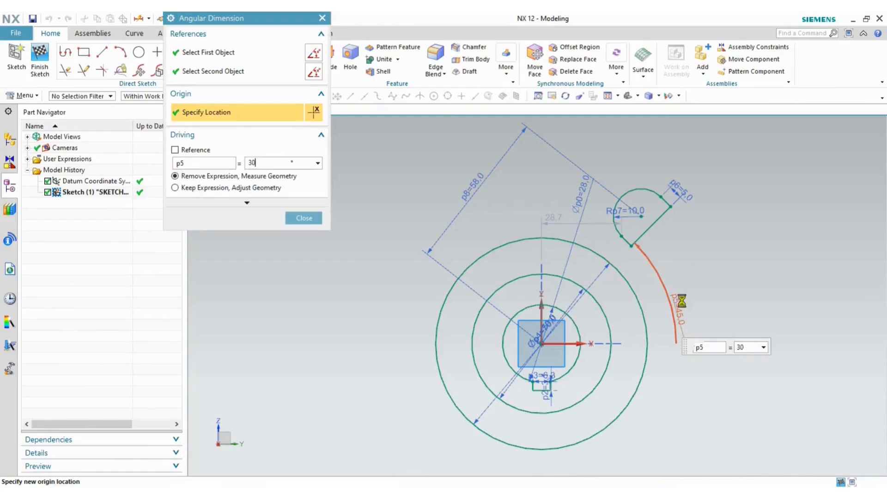
pyautogui.press('Return')
pyautogui.click(303, 218)
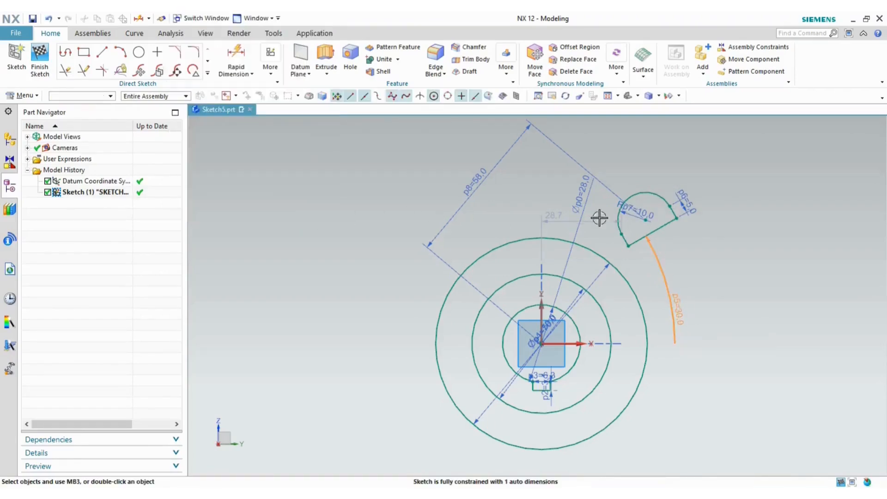
pyautogui.hotkey('alt', 'Tab')
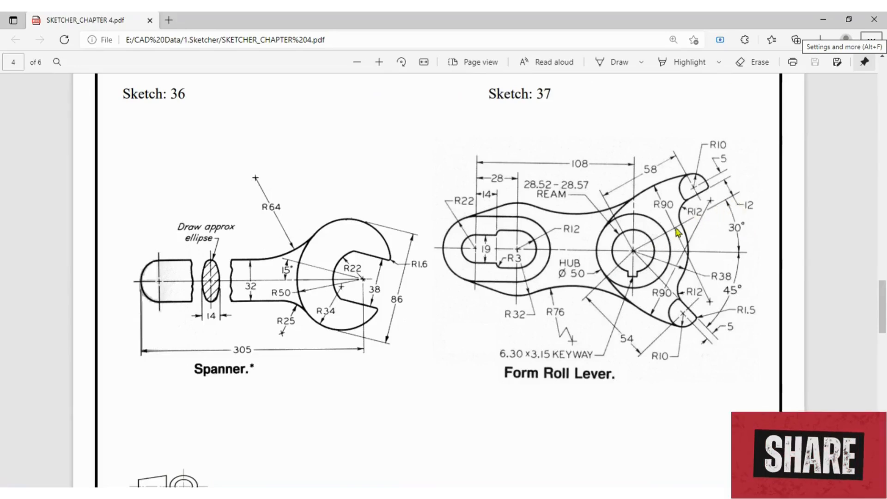
pyautogui.hotkey('alt', 'Tab')
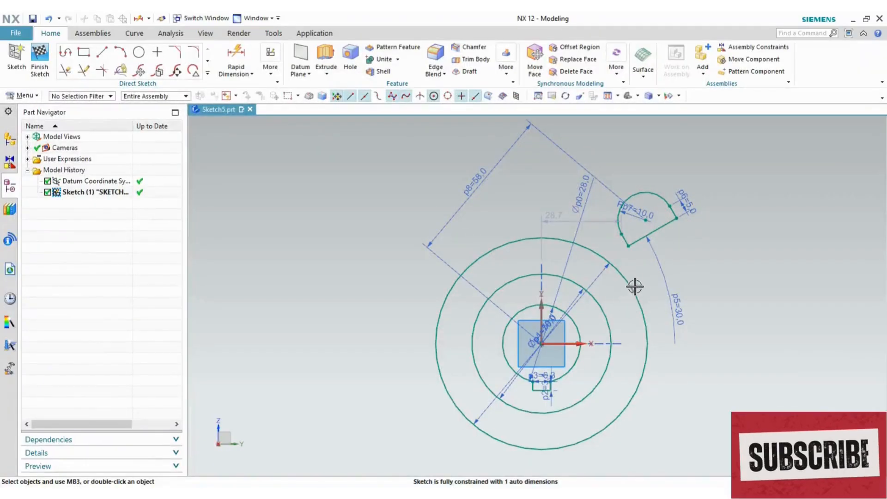
pyautogui.hotkey('alt', 'Tab')
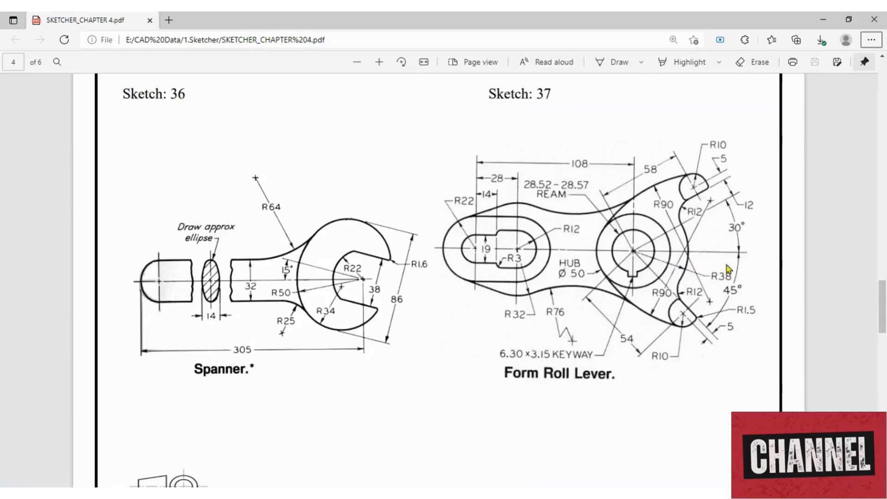
pyautogui.hotkey('alt', 'Tab')
pyautogui.hotkey('alt', 'Tab')
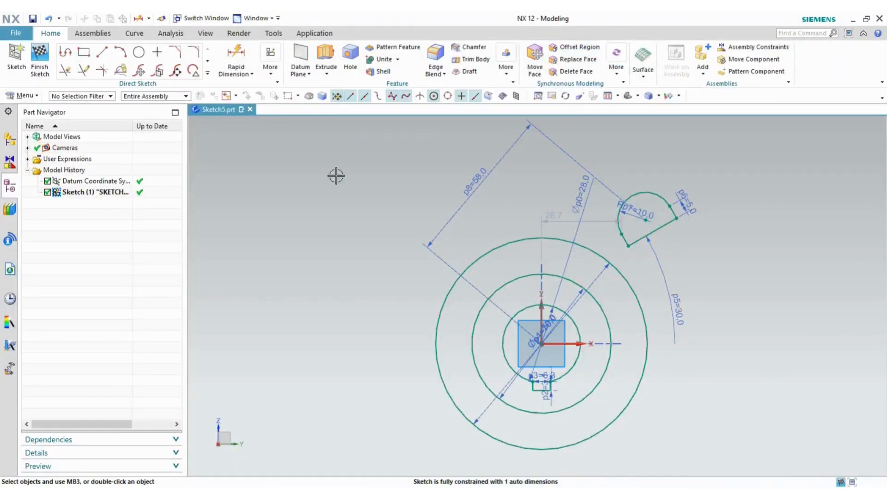
# - Place a 12 mm fillet between the lug's lower edge and outer hub circle, then undo it
pyautogui.click(194, 54)
pyautogui.scroll(4, 647, 250)
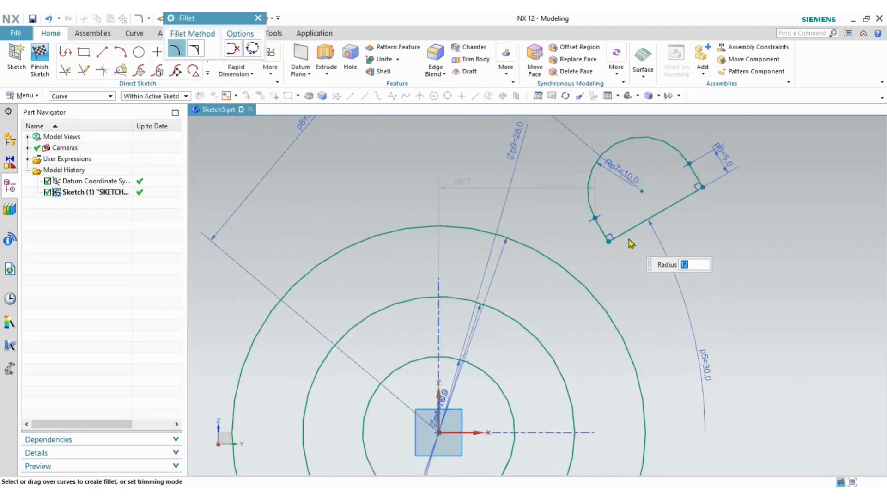
pyautogui.click(630, 228)
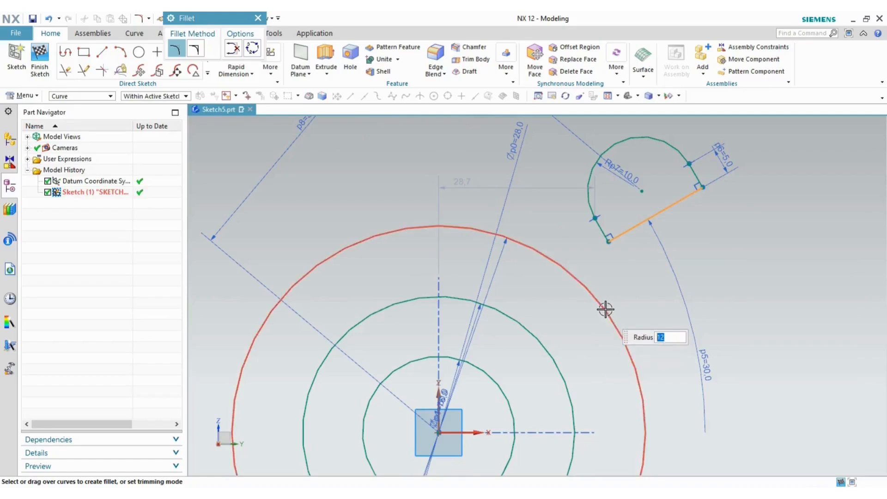
pyautogui.click(604, 308)
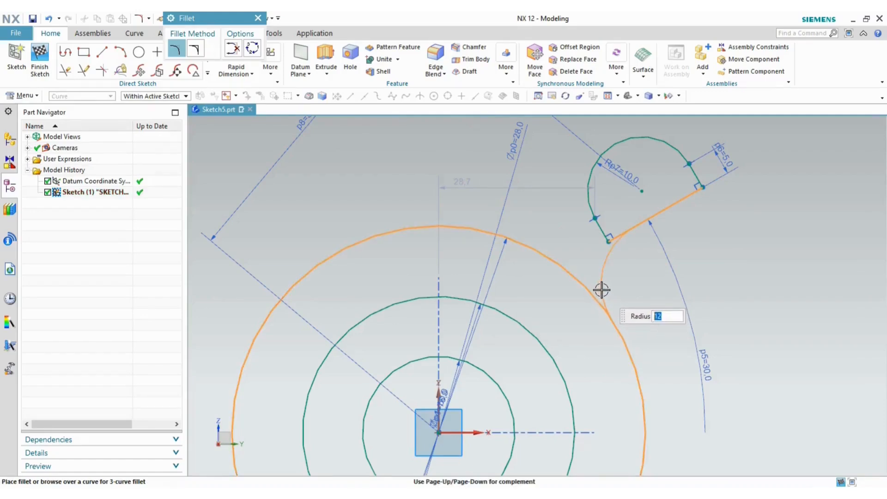
pyautogui.click(602, 290)
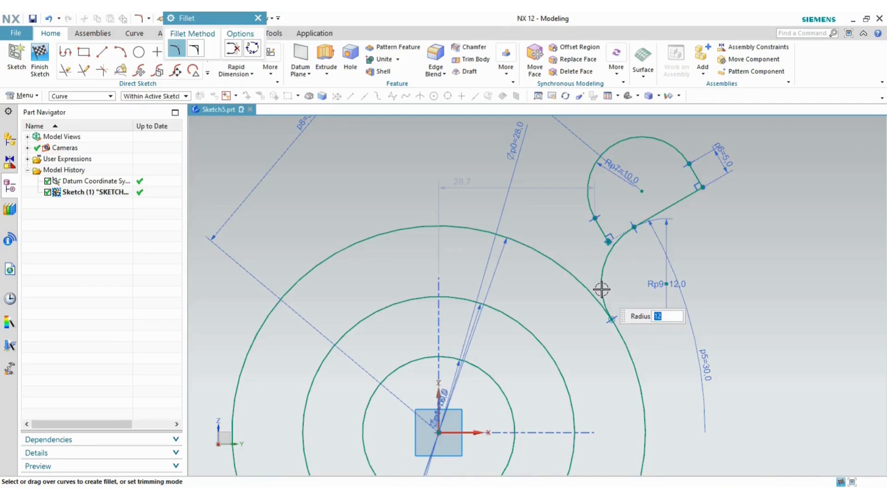
pyautogui.hotkey('ctrl', 'z')
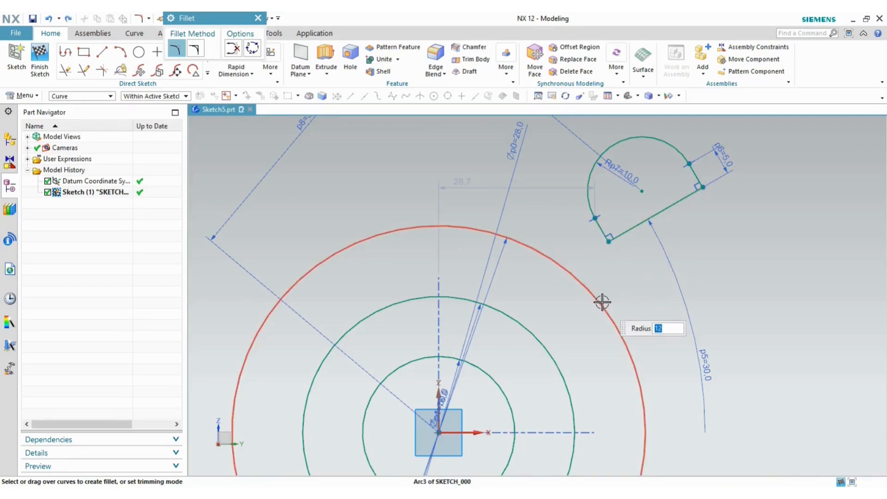
pyautogui.hotkey('alt', 'Tab')
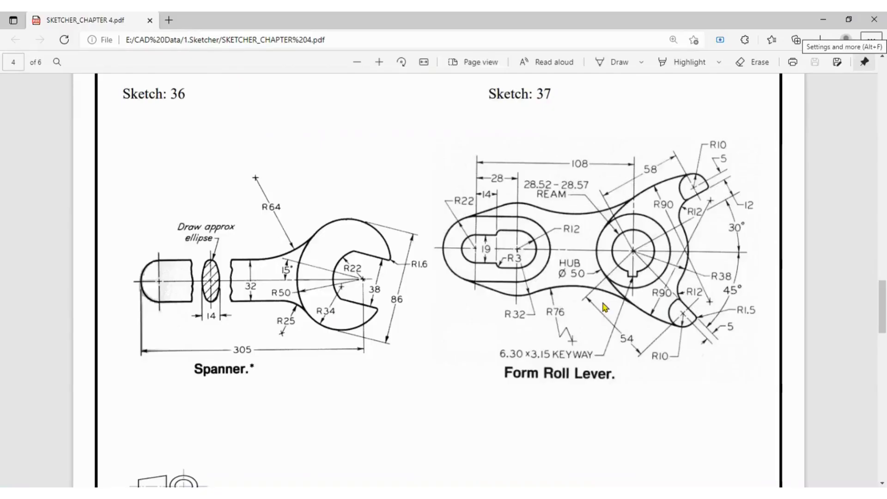
pyautogui.hotkey('alt', 'Tab')
# - Retry the fillet, cancel it, and drag the lug farther out from the hub
pyautogui.click(589, 287)
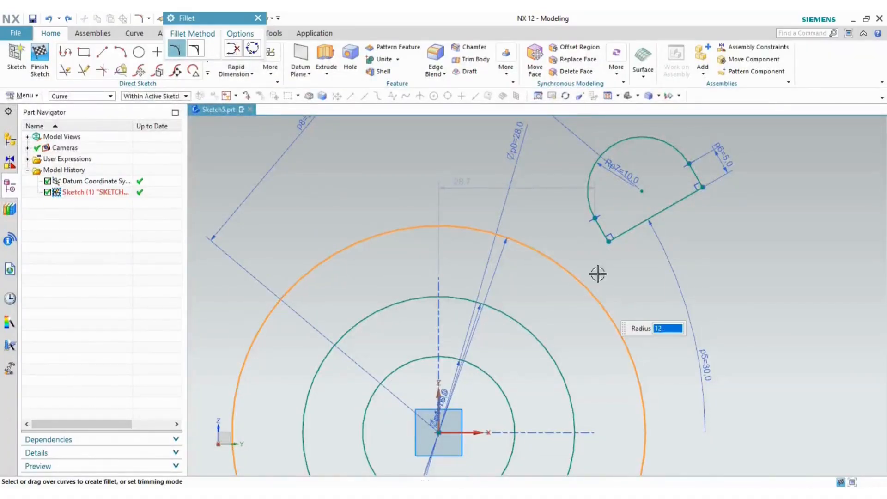
pyautogui.click(619, 235)
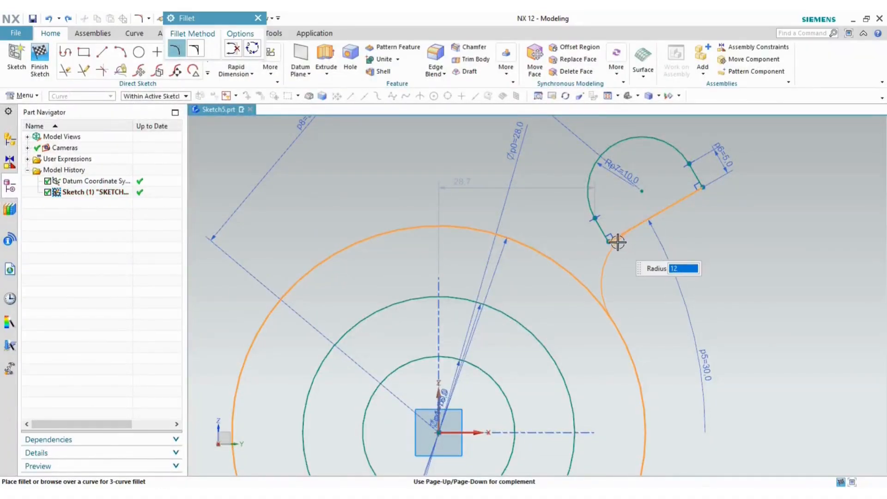
pyautogui.click(596, 262)
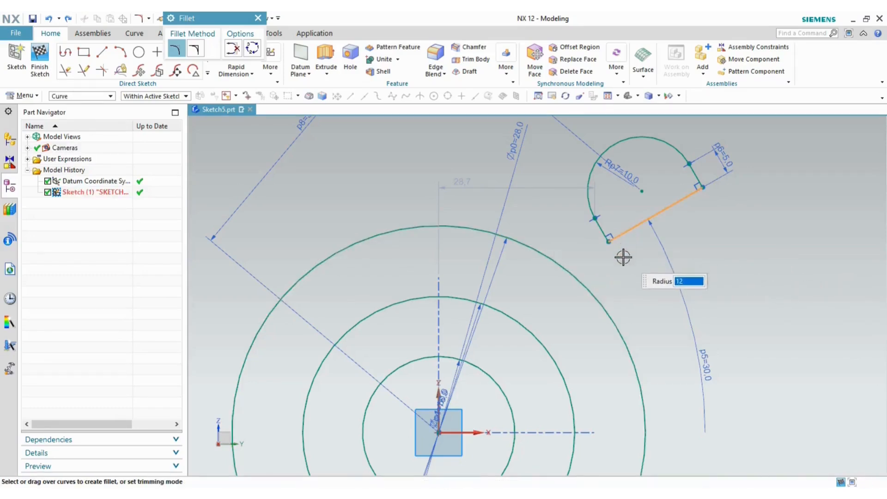
pyautogui.press('Escape')
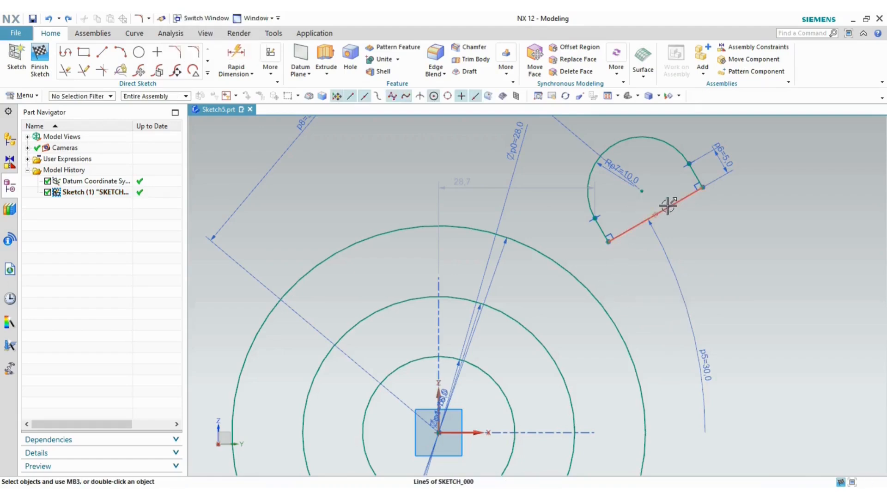
pyautogui.moveTo(669, 204)
pyautogui.mouseDown()
pyautogui.moveTo(708, 187)
pyautogui.moveTo(672, 192)
pyautogui.moveTo(709, 233)
pyautogui.mouseUp()
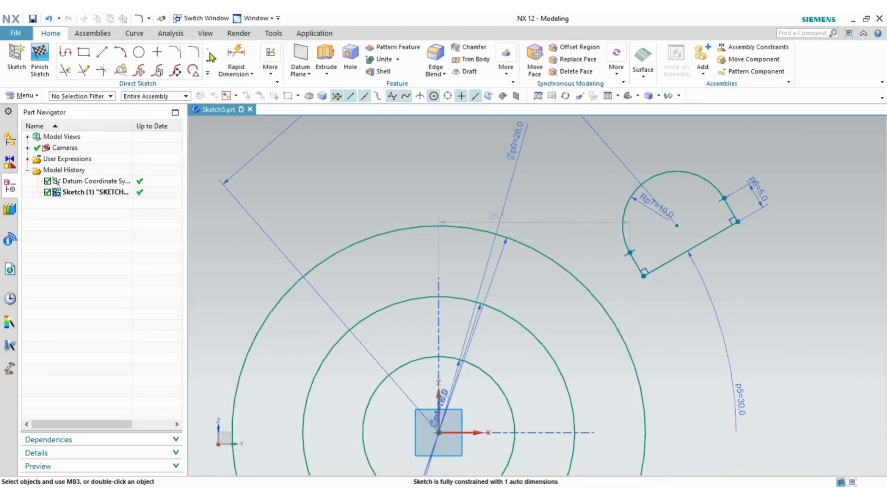
# - Fillet the lug's lower edge to the outer hub circle with radius 12, then compare with the drawing
pyautogui.click(174, 51)
pyautogui.click(660, 262)
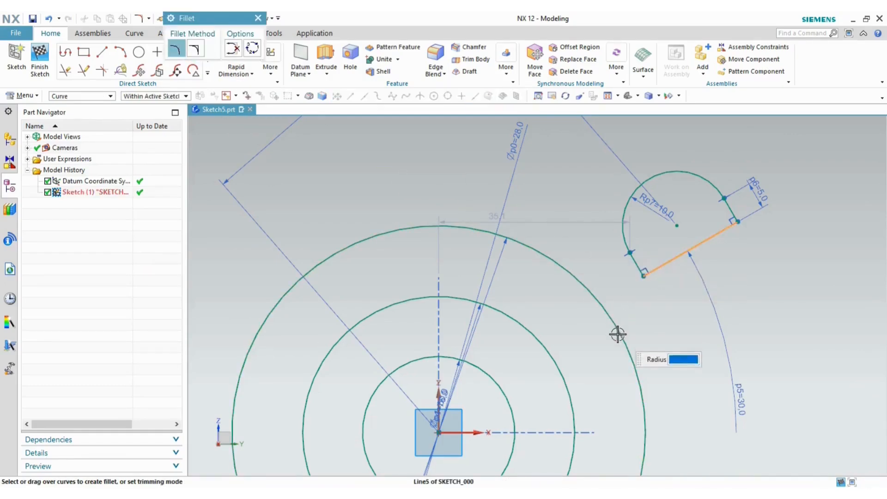
pyautogui.click(624, 329)
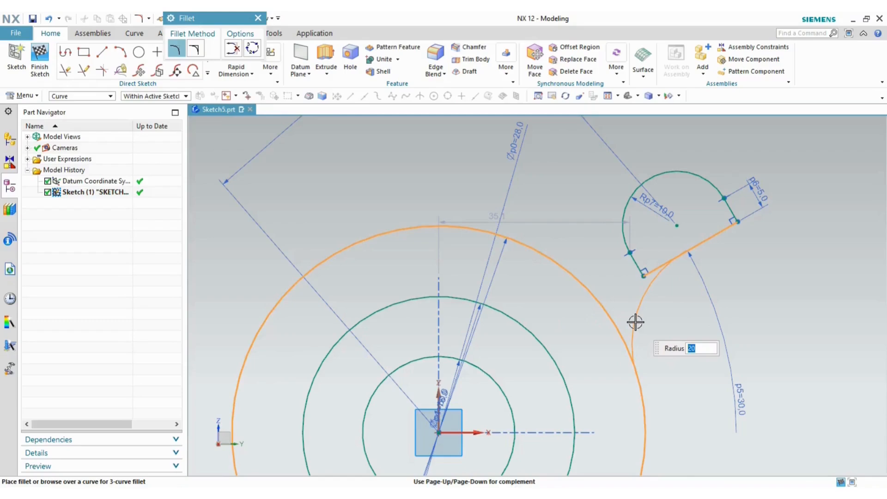
pyautogui.write('12')
pyautogui.press('Return')
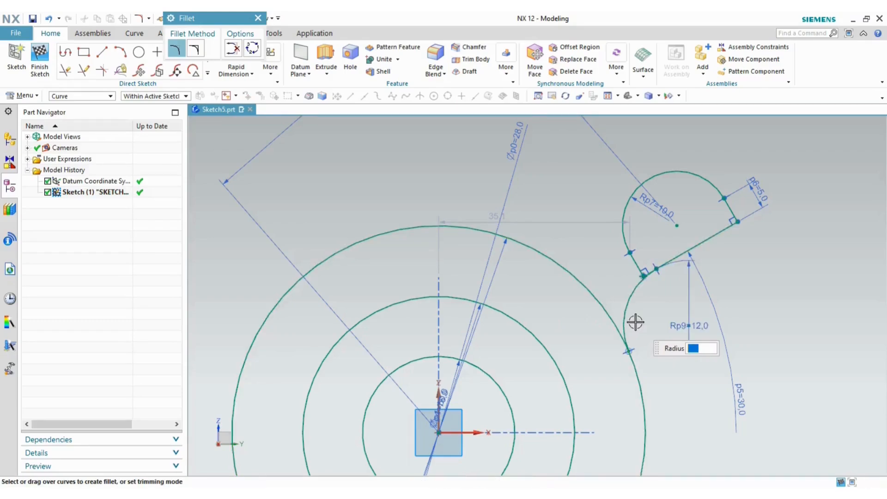
pyautogui.scroll(4, 636, 322)
pyautogui.press('Escape')
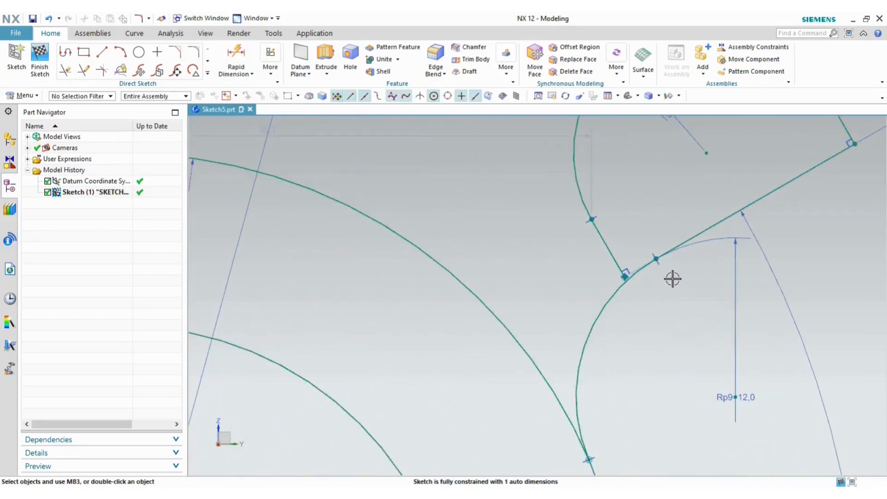
pyautogui.scroll(-4, 673, 278)
pyautogui.scroll(5, 677, 272)
pyautogui.hotkey('alt', 'Tab')
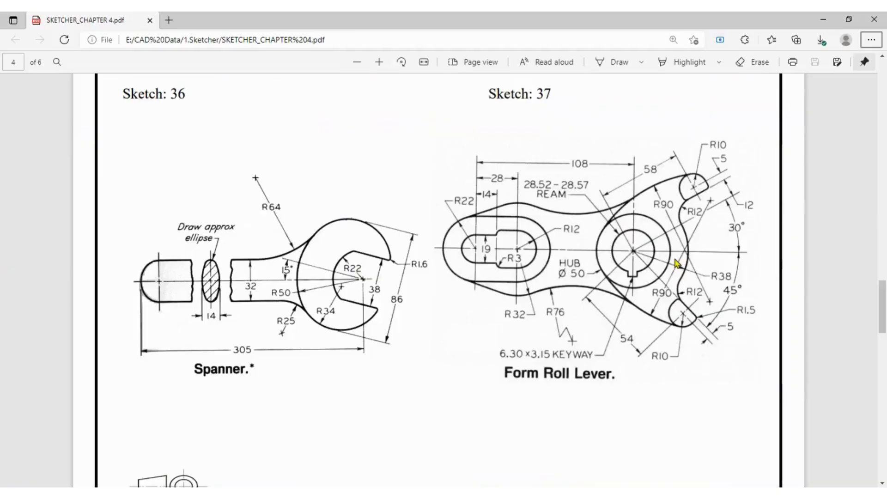
pyautogui.hotkey('alt', 'Tab')
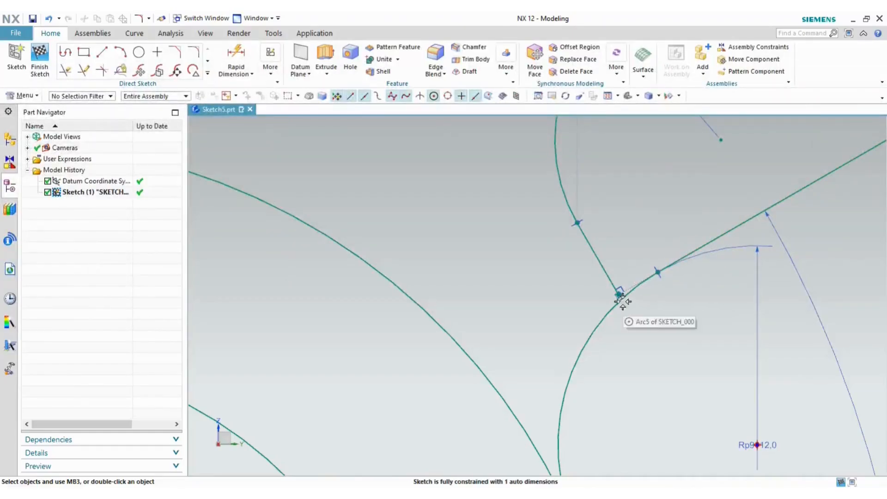
# - Undo the fillet and drag the lug's lower edge line down-right
pyautogui.moveTo(604, 267); pyautogui.dragTo(618, 257)
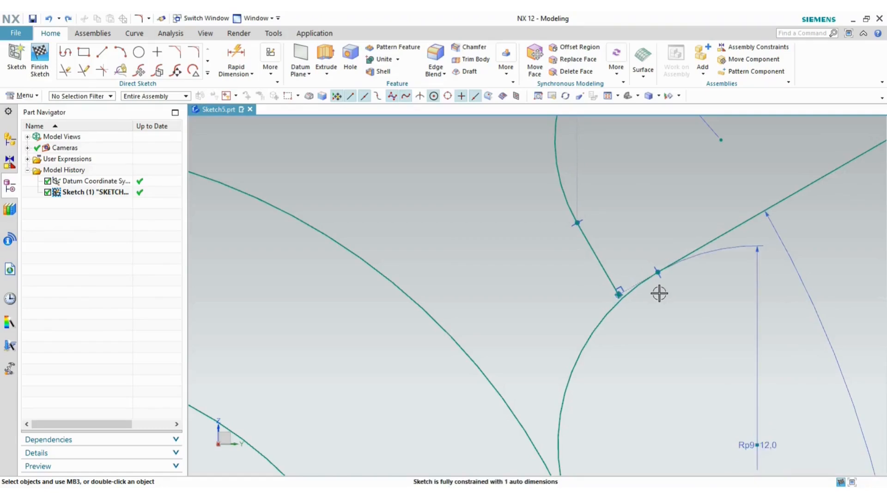
pyautogui.hotkey('ctrl', 'z')
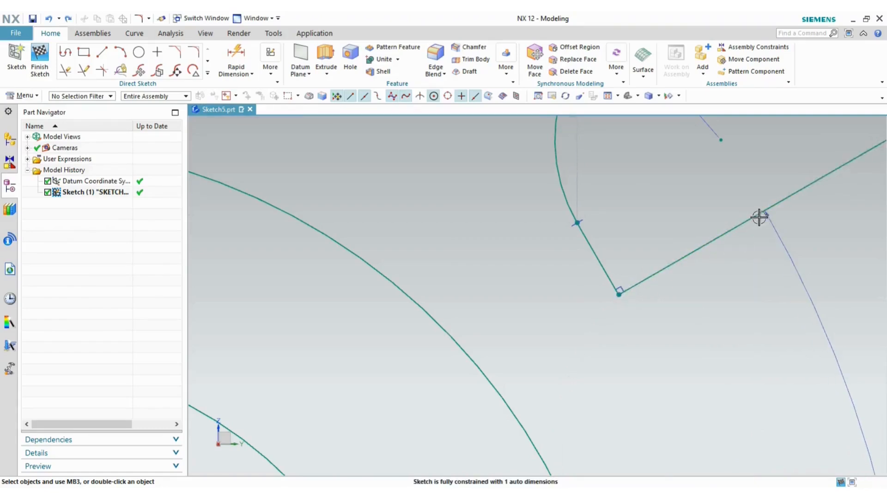
pyautogui.moveTo(745, 221)
pyautogui.mouseDown()
pyautogui.moveTo(754, 237)
pyautogui.moveTo(785, 250)
pyautogui.mouseUp()
pyautogui.scroll(-2, 539, 277)
pyautogui.scroll(-1, 375, 289)
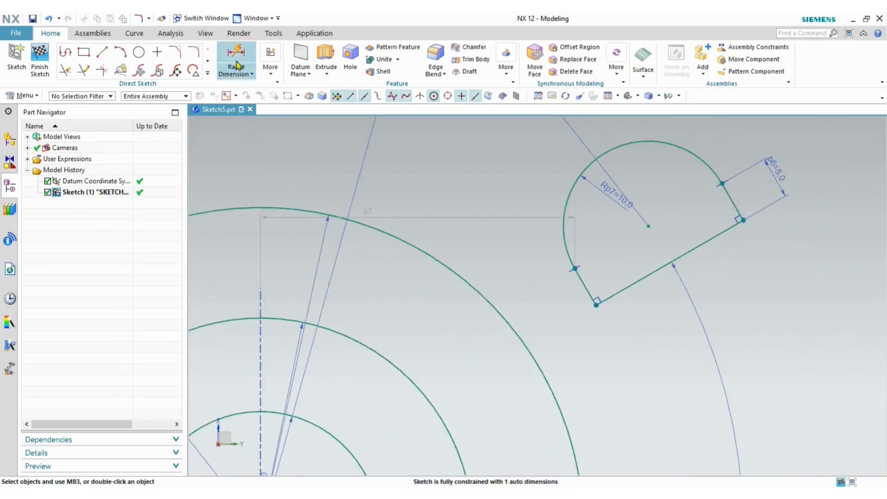
# - Start a new fillet between the lug's lower edge line and the outer hub circle
pyautogui.click(194, 53)
pyautogui.click(615, 294)
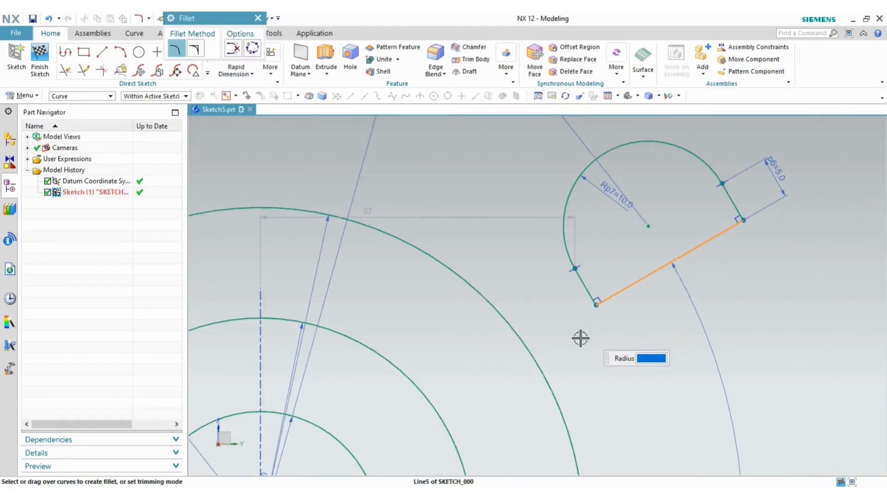
pyautogui.click(555, 383)
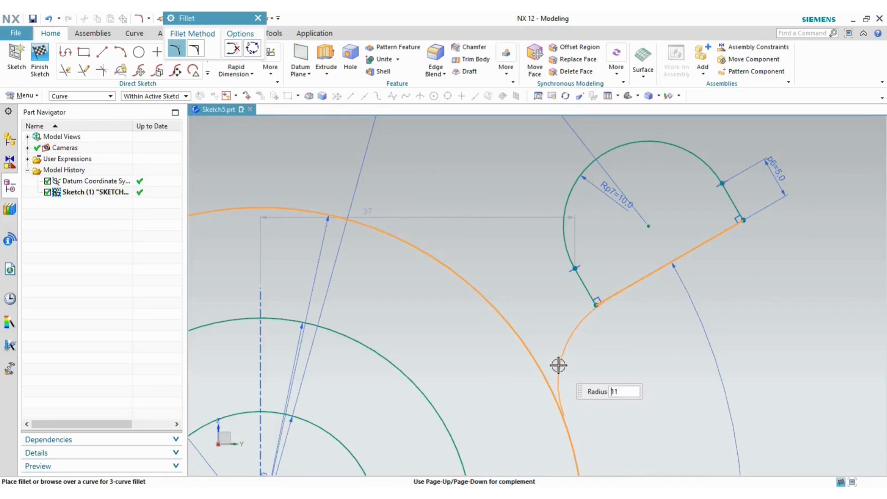
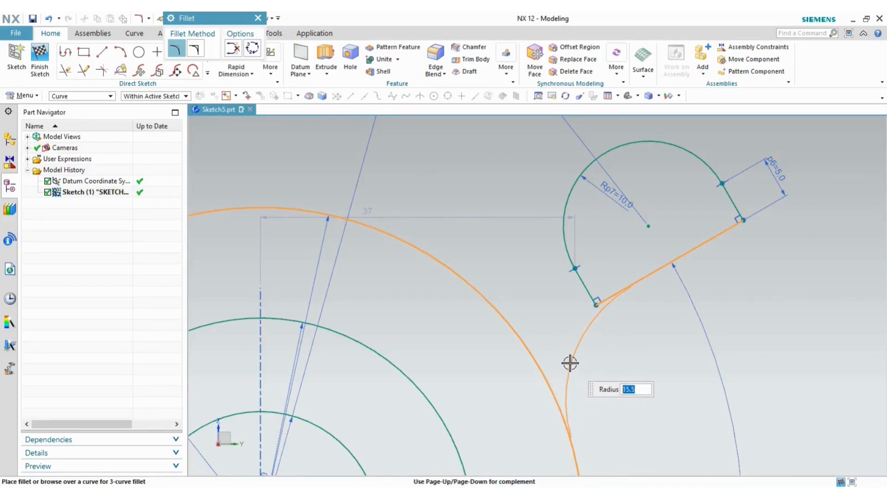
# - Place a trial R15.5 fillet at the lug's lower corner, then undo it
pyautogui.click(570, 364)
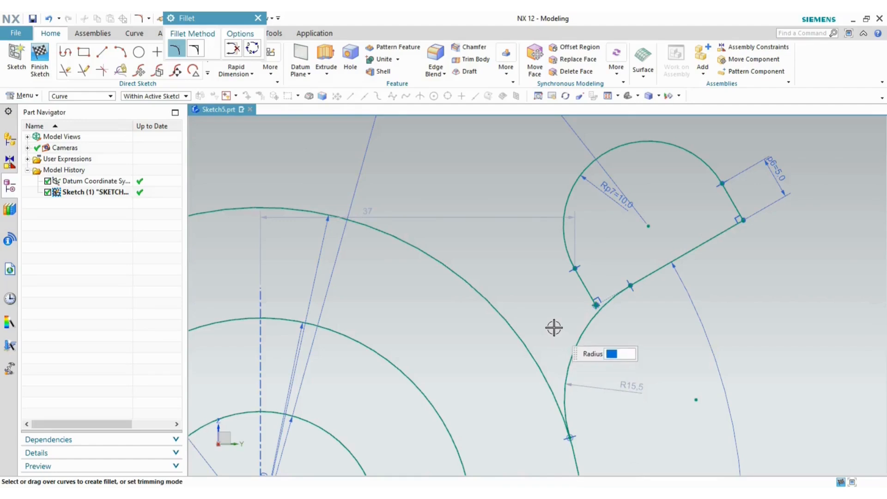
pyautogui.middleClick(557, 331)
pyautogui.hotkey('ctrl', 'z')
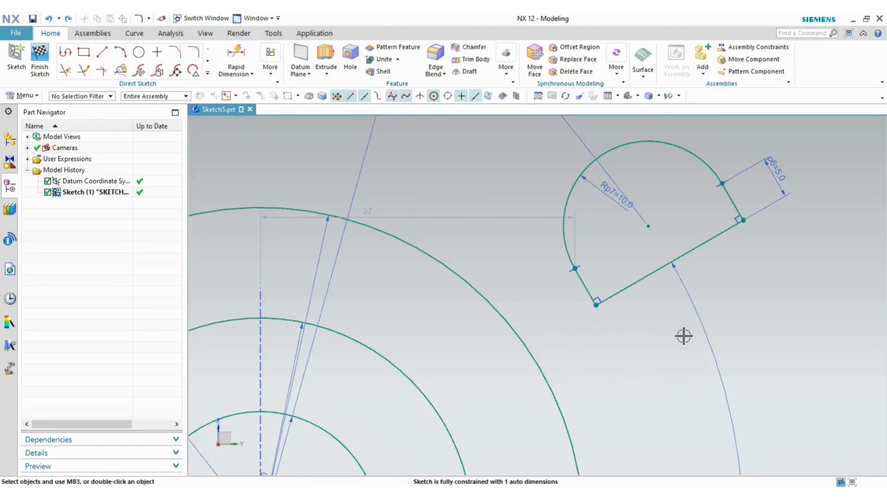
# - Draw a three-point arc from the large arc to the lug's lower corner
pyautogui.click(121, 54)
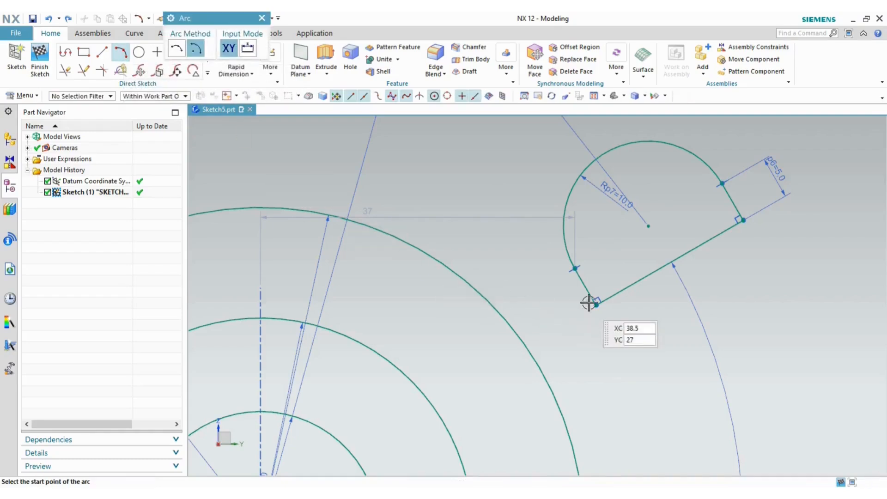
pyautogui.click(559, 404)
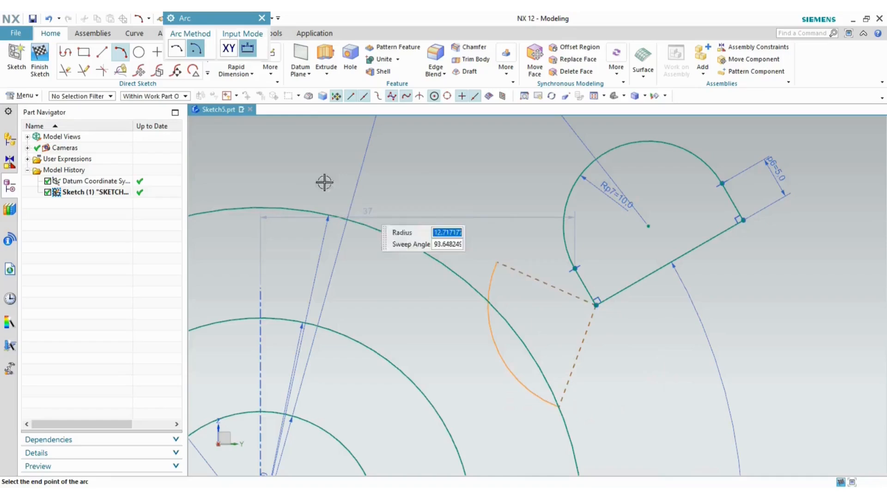
pyautogui.click(177, 49)
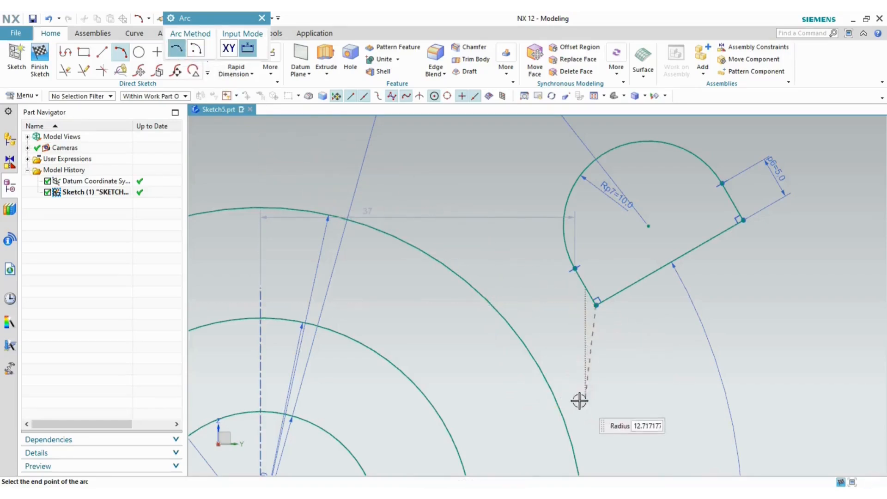
pyautogui.click(561, 407)
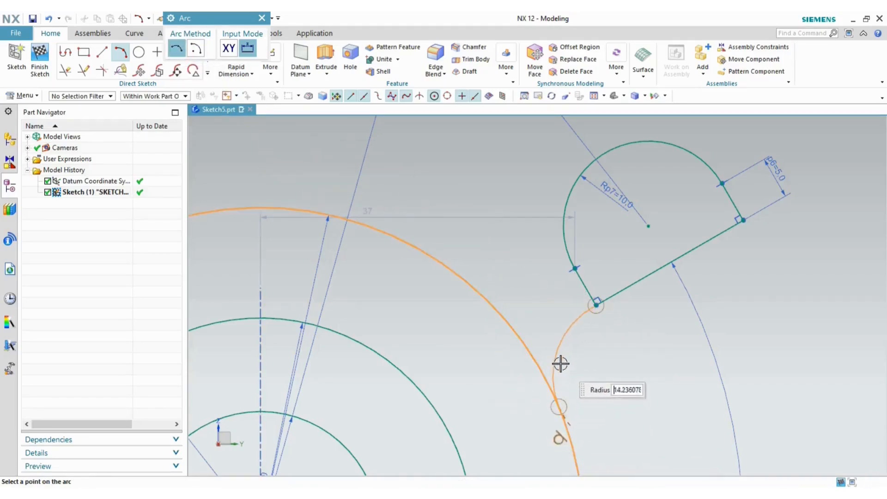
pyautogui.click(560, 361)
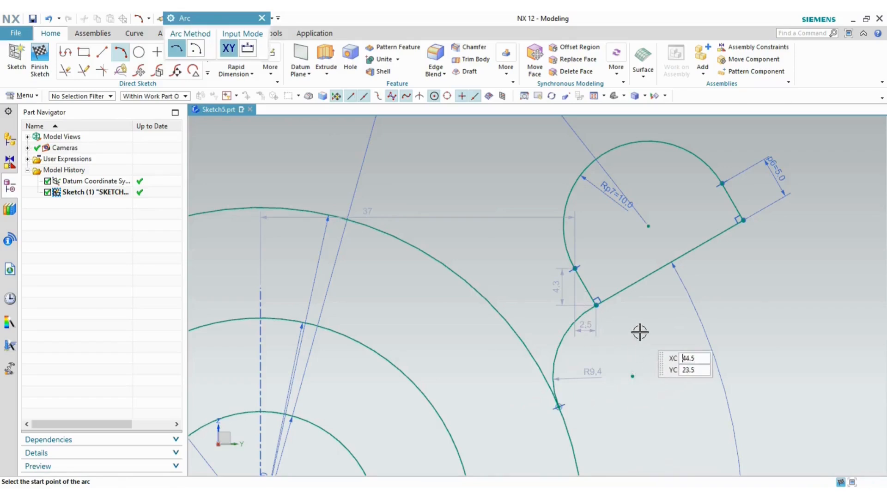
pyautogui.press('Escape')
# - Make the connecting arc tangent to the long lug line and check the reference drawing
pyautogui.scroll(2, 579, 356)
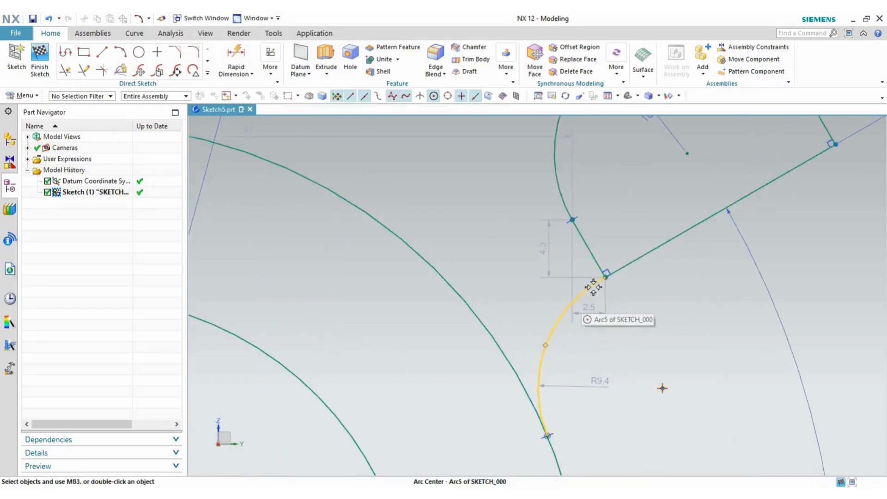
pyautogui.click(579, 292)
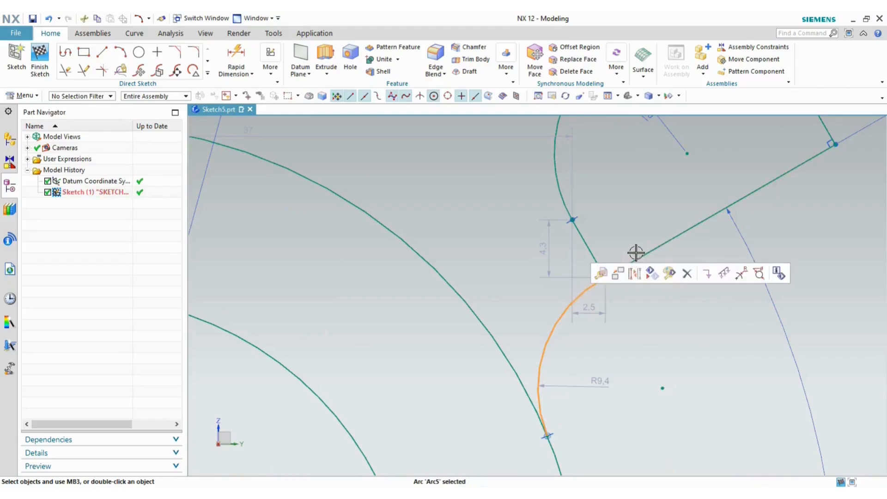
pyautogui.click(636, 254)
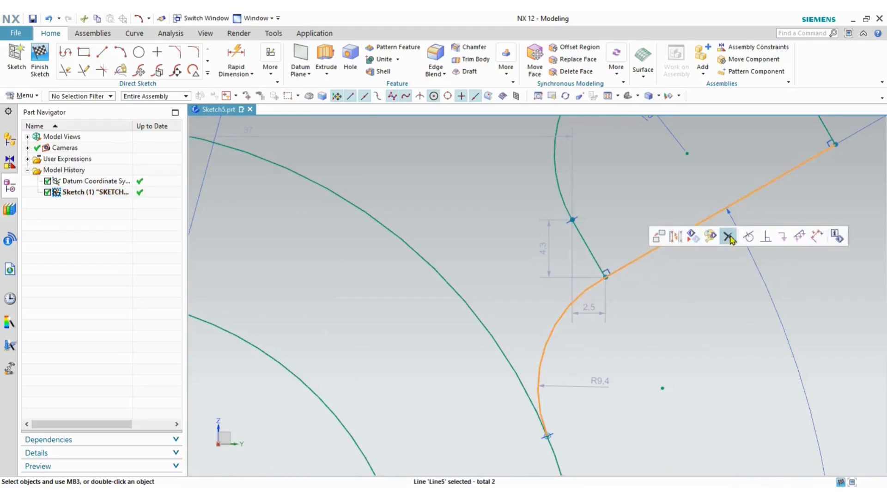
pyautogui.click(748, 236)
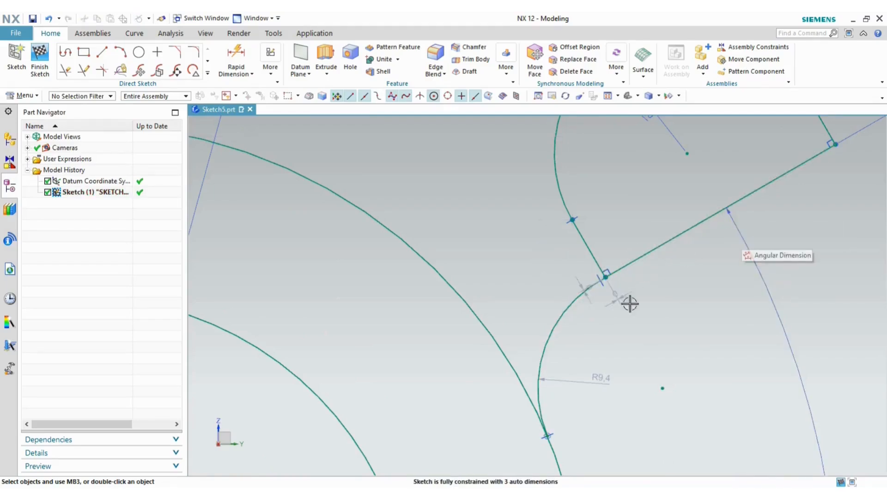
pyautogui.scroll(2, 630, 304)
pyautogui.hotkey('alt', 'Tab')
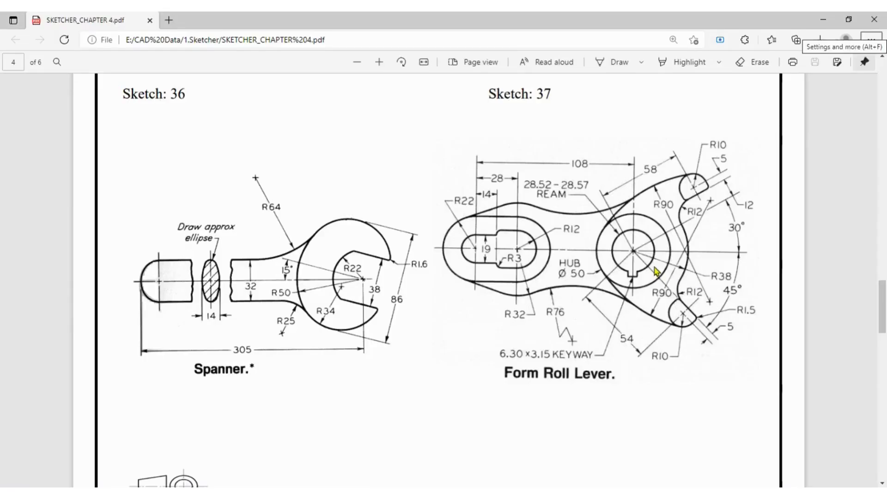
pyautogui.hotkey('alt', 'Tab')
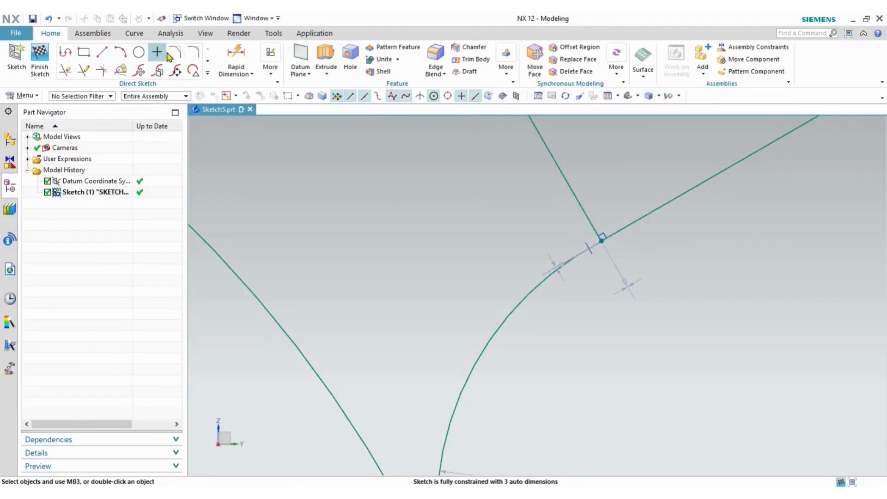
# - Round the corner between the short and long lug edges with a 1.5 fillet
pyautogui.click(195, 52)
pyautogui.click(586, 208)
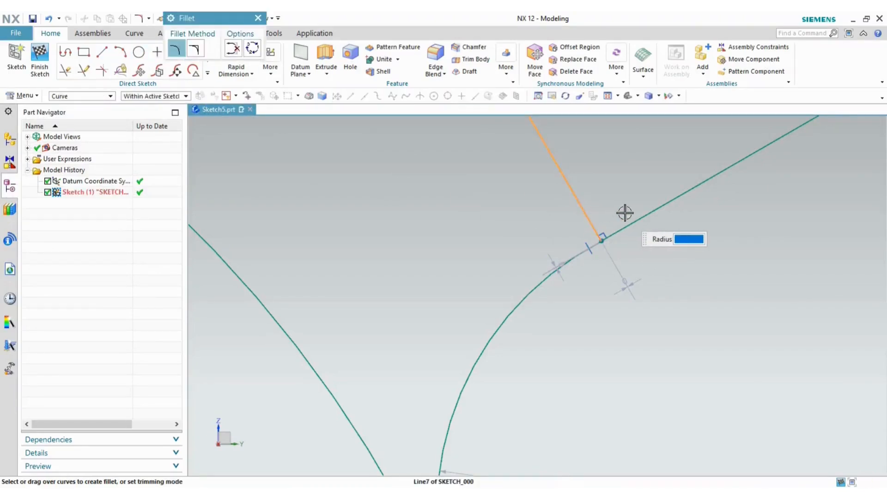
pyautogui.click(637, 216)
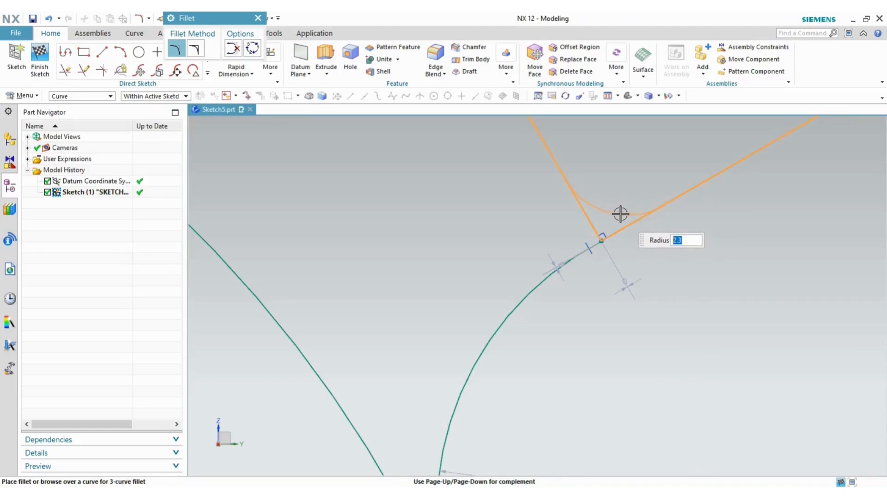
pyautogui.click(622, 216)
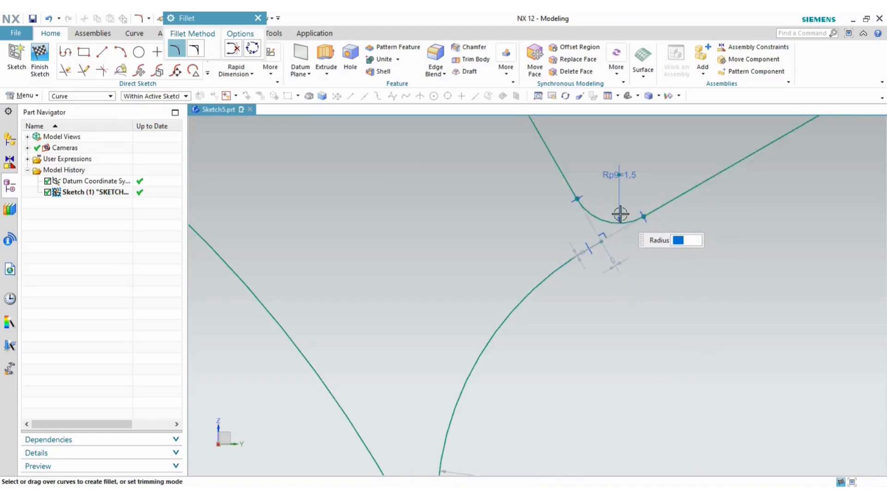
pyautogui.press('Escape')
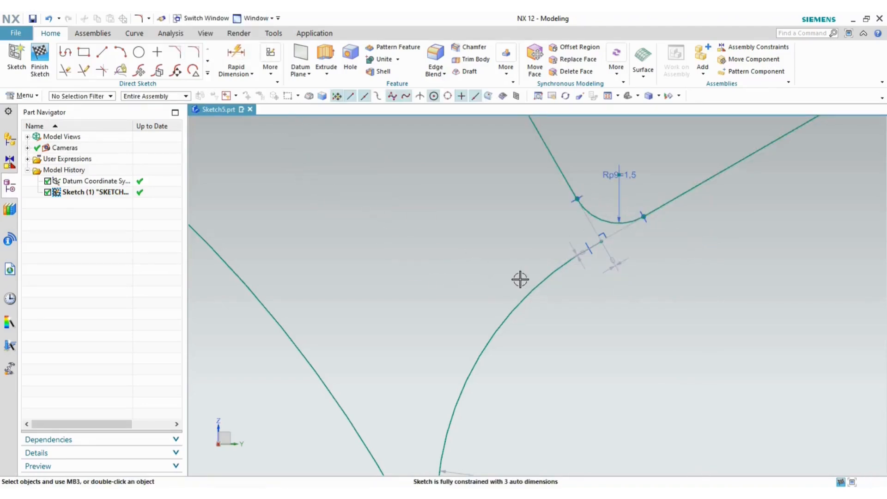
# - Extend the lug line down to the arc and the connecting arc past the lug line
pyautogui.click(84, 71)
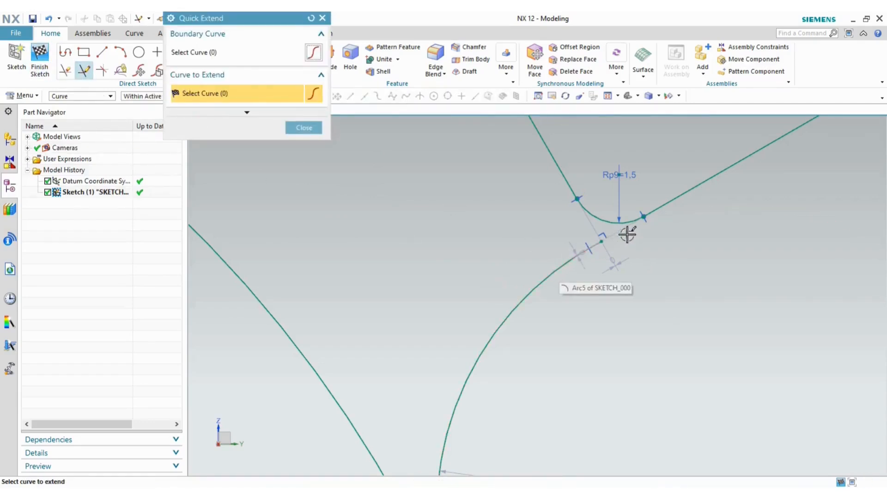
pyautogui.click(664, 205)
pyautogui.scroll(3, 556, 293)
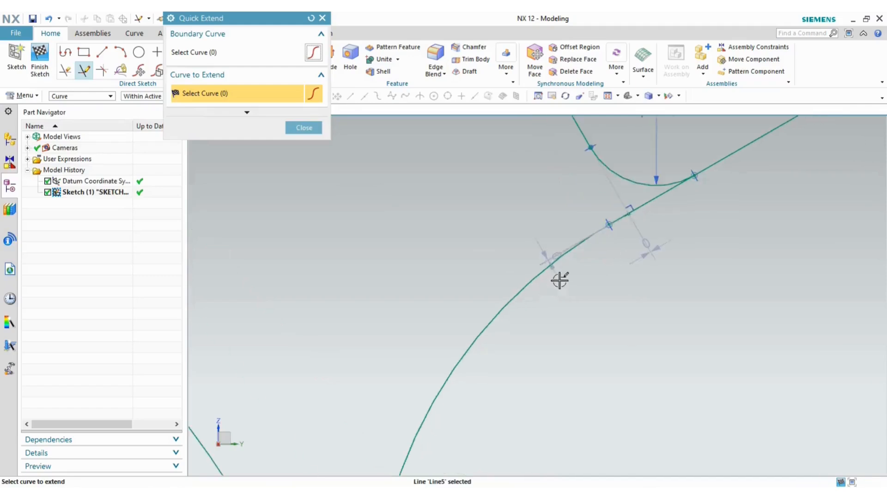
pyautogui.click(568, 248)
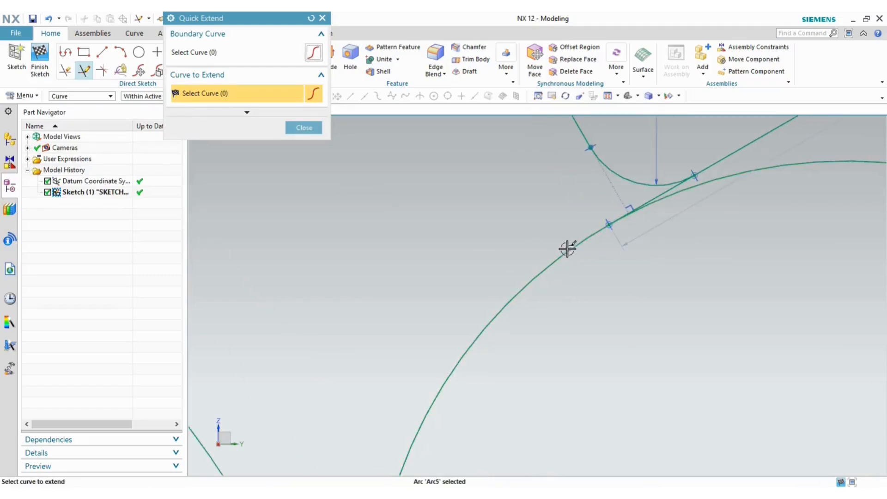
pyautogui.click(305, 128)
# - Trim away the excess segment of the connecting arc
pyautogui.scroll(4, 719, 192)
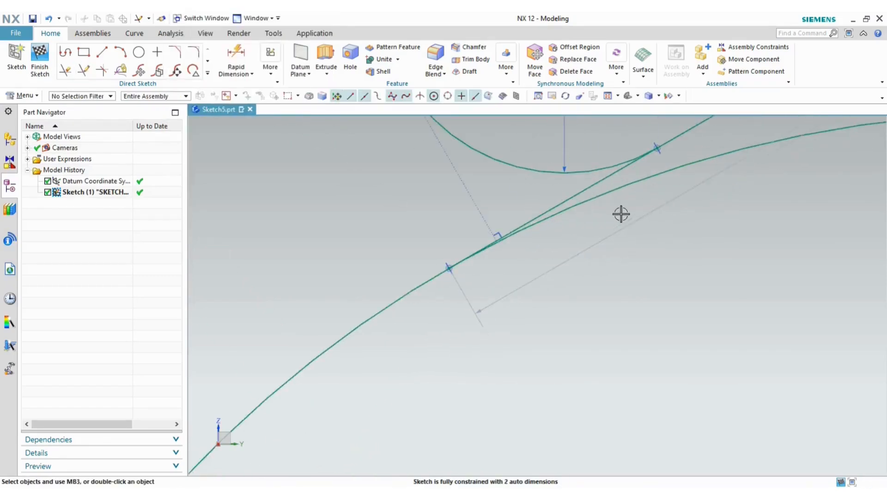
pyautogui.press('t')
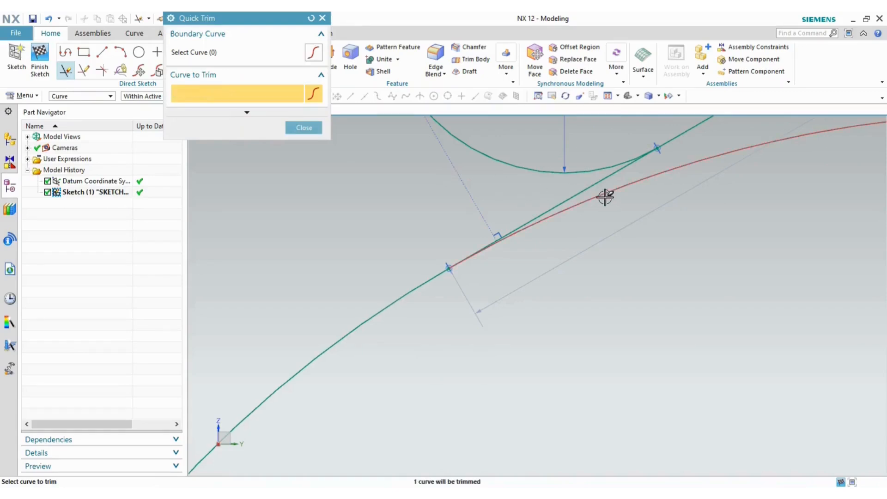
pyautogui.click(604, 194)
pyautogui.scroll(-4, 663, 203)
pyautogui.scroll(-2, 720, 216)
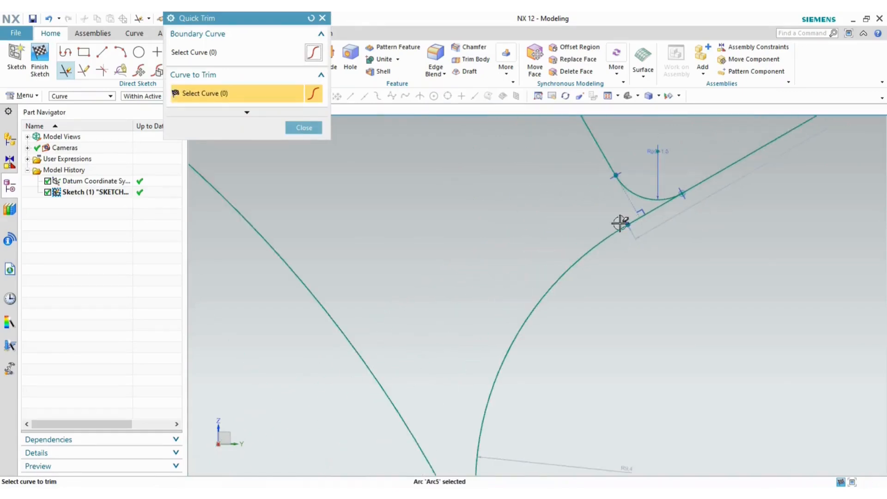
pyautogui.click(308, 130)
pyautogui.scroll(-4, 527, 214)
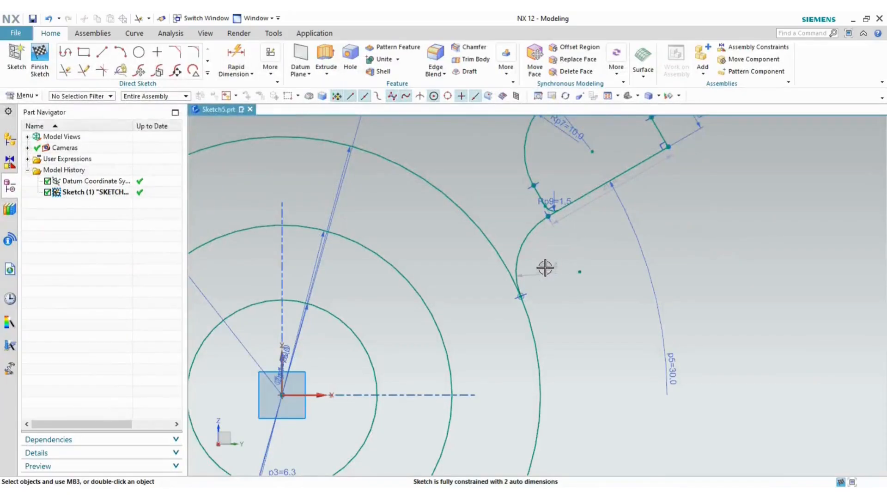
pyautogui.doubleClick(545, 268)
pyautogui.write('12')
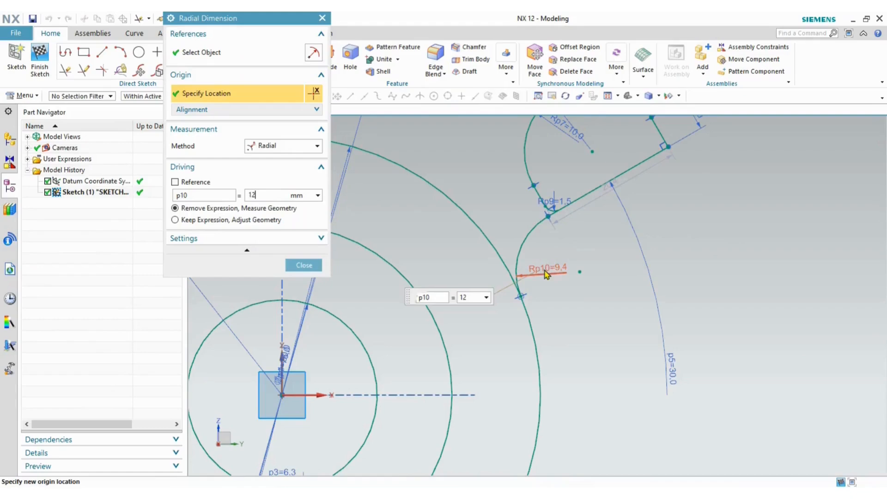
pyautogui.press('Return')
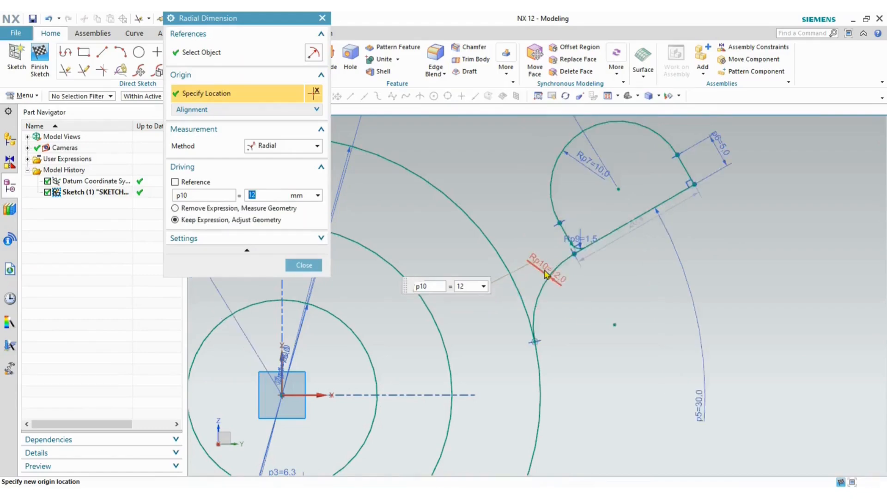
pyautogui.click(304, 265)
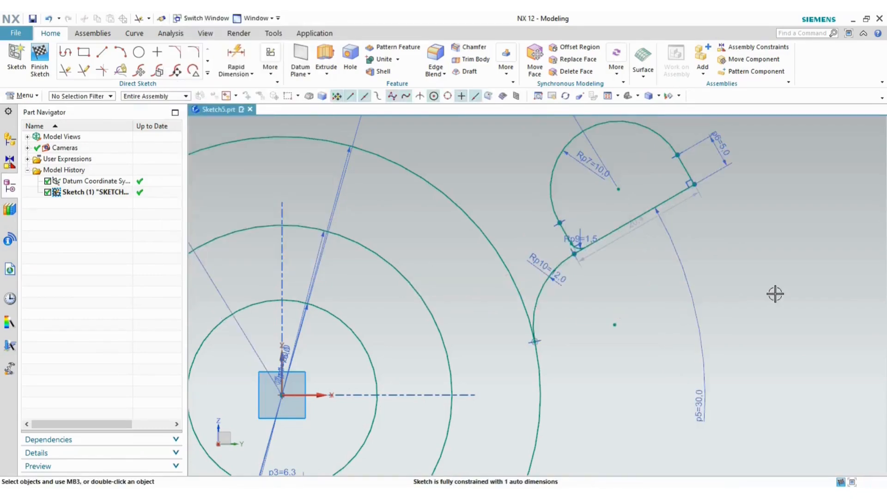
pyautogui.hotkey('alt', 'Tab')
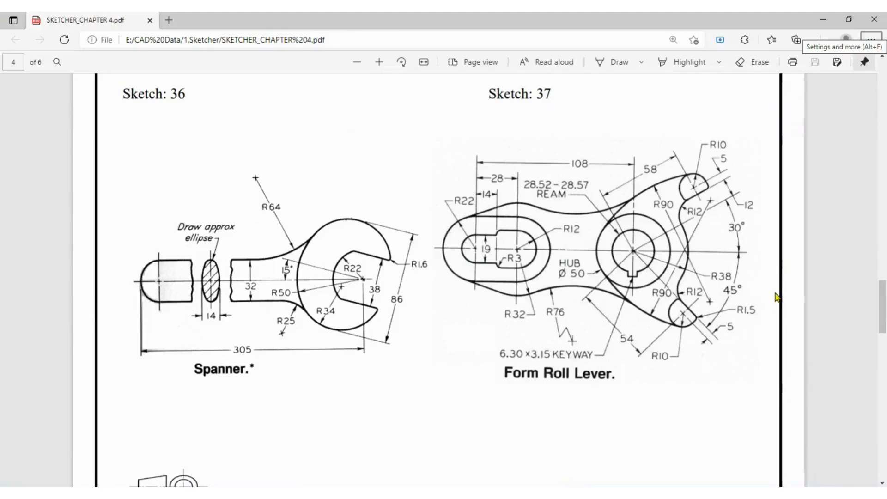
pyautogui.hotkey('alt', 'Tab')
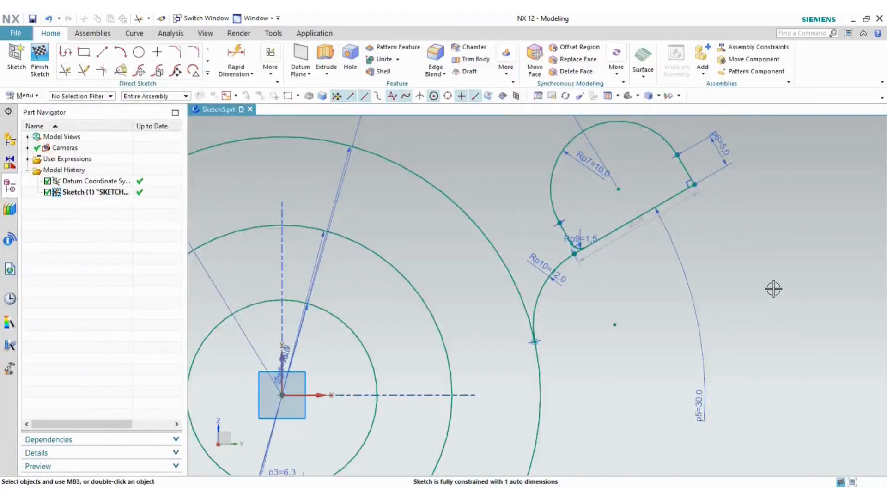
pyautogui.hotkey('alt', 'Tab')
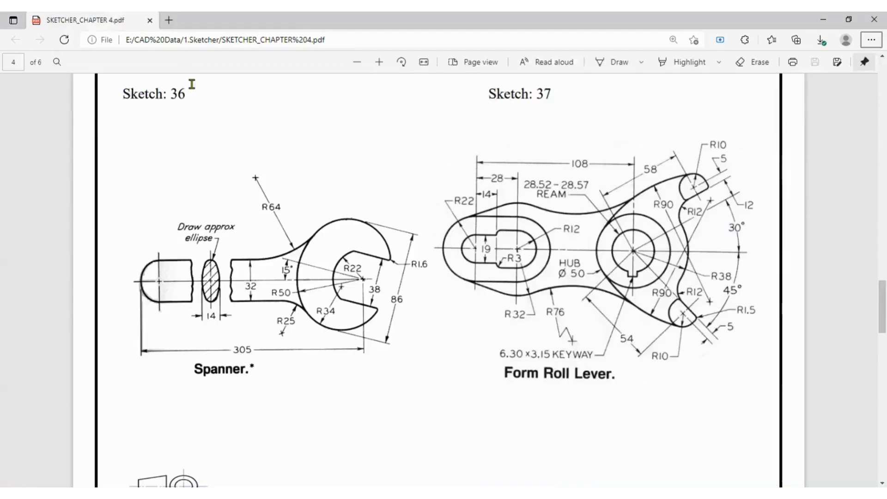
pyautogui.hotkey('alt', 'Tab')
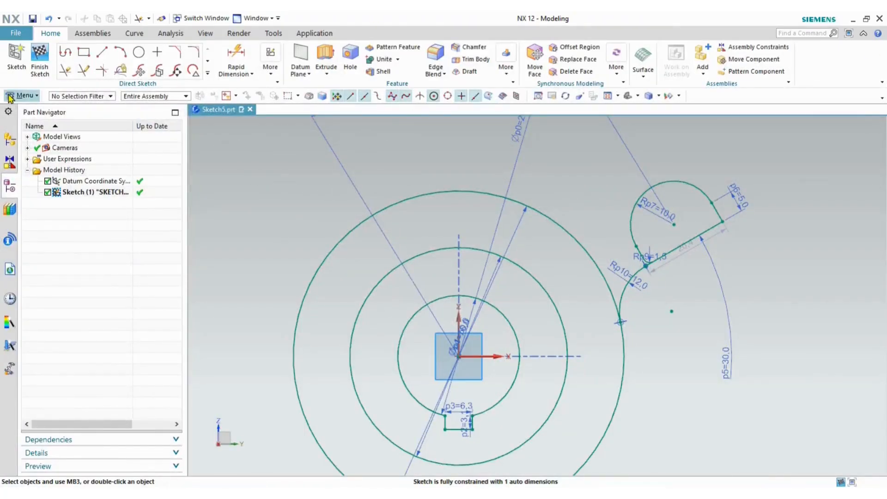
pyautogui.hotkey('alt', 'Tab')
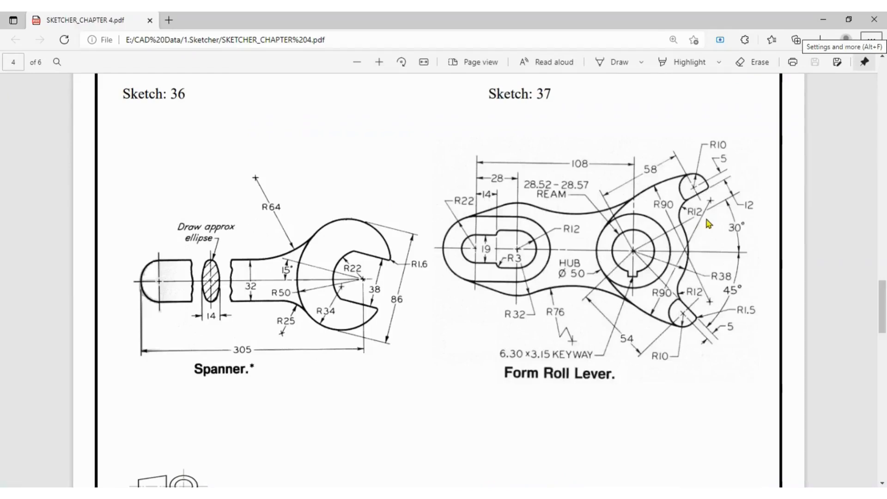
pyautogui.hotkey('alt', 'Tab')
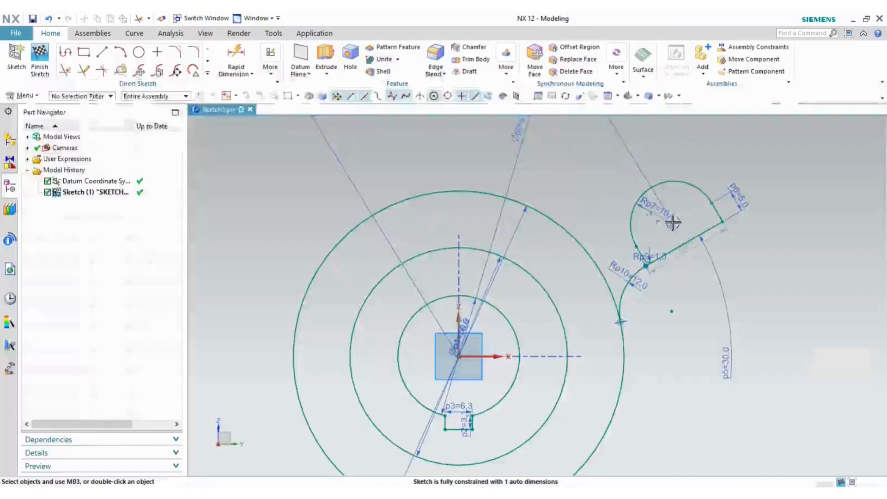
# - Dimension the lug width from its arc endpoint to its straight edge as 12
pyautogui.click(236, 59)
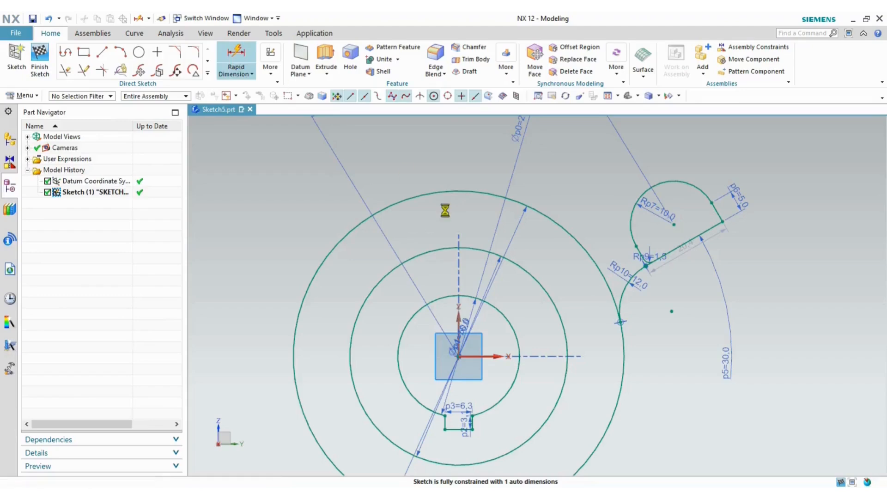
pyautogui.click(622, 321)
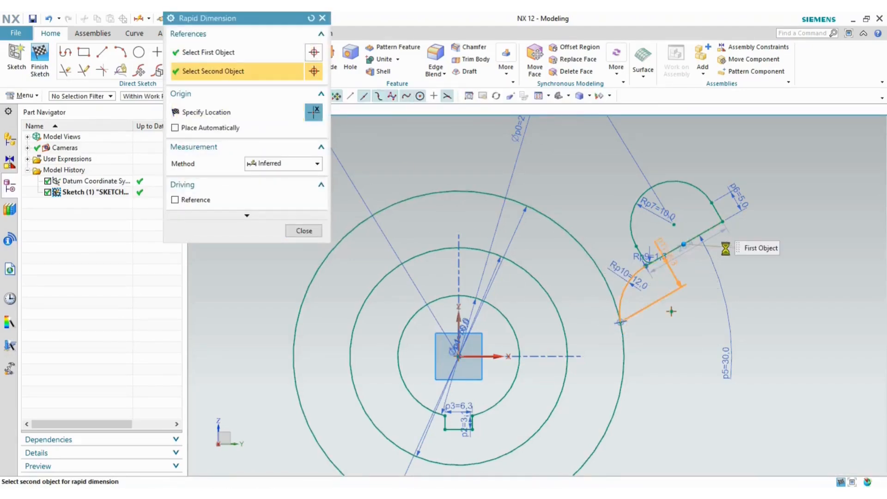
pyautogui.click(670, 252)
pyautogui.click(751, 238)
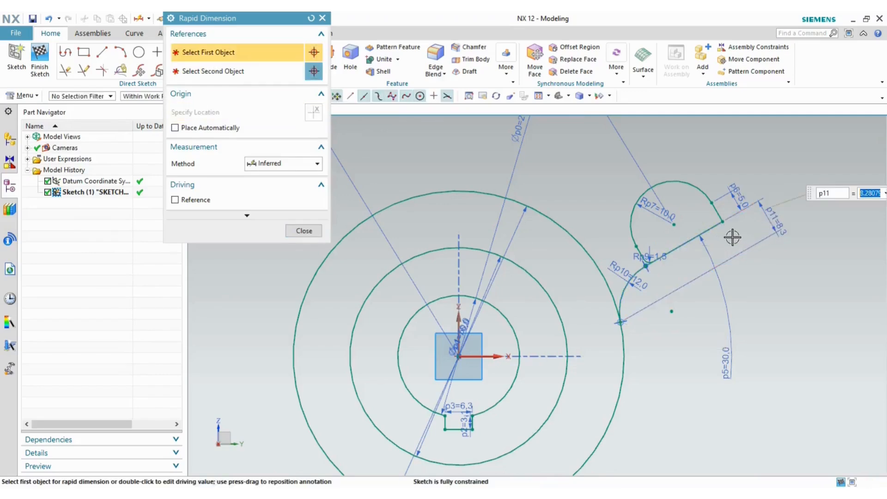
pyautogui.write('12')
pyautogui.press('Return')
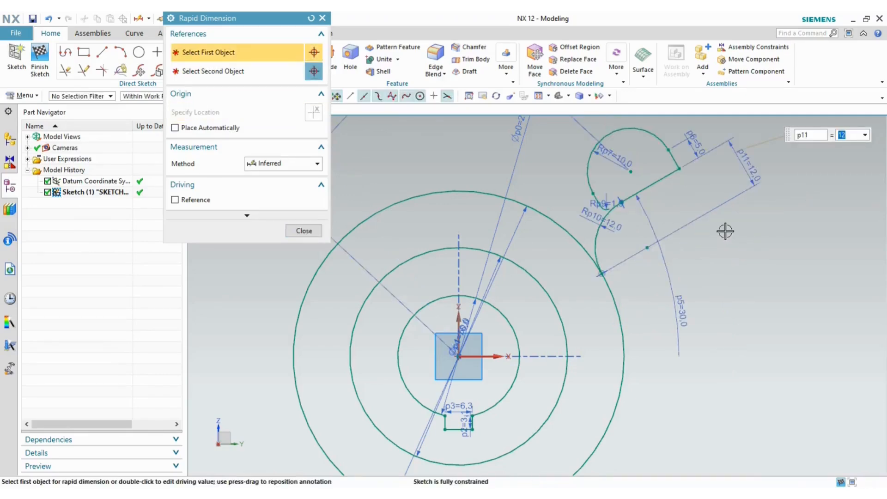
pyautogui.click(304, 231)
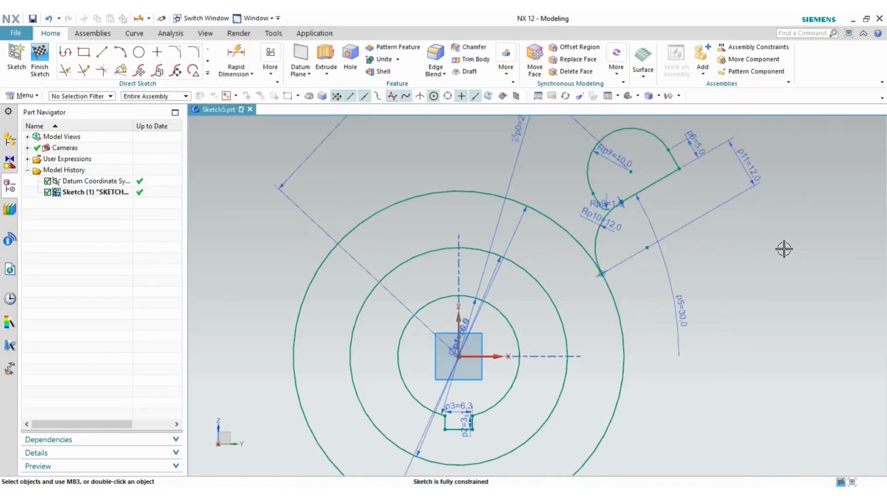
pyautogui.scroll(-2, 793, 250)
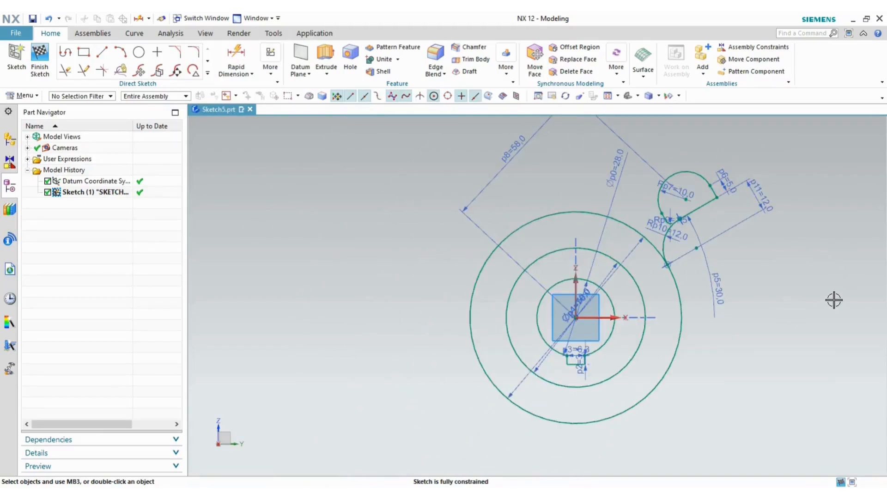
pyautogui.scroll(5, 700, 219)
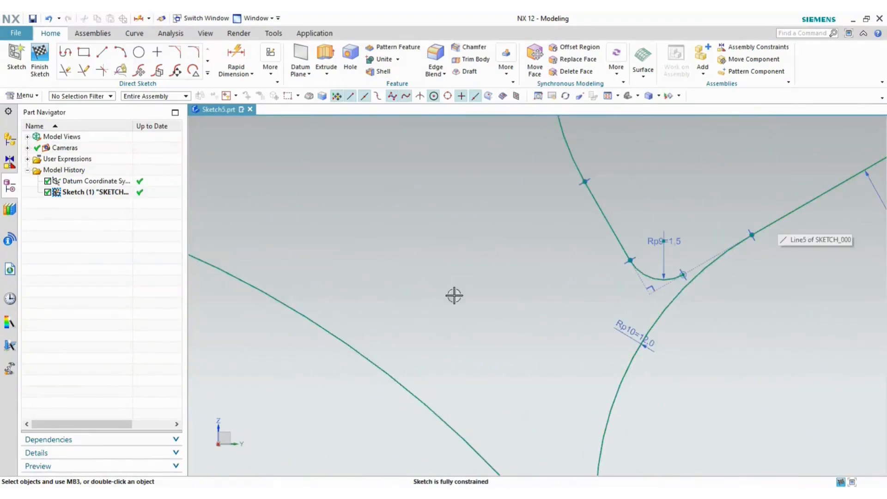
# - Start and cancel Quick Extend, then check the reference drawing
pyautogui.click(85, 72)
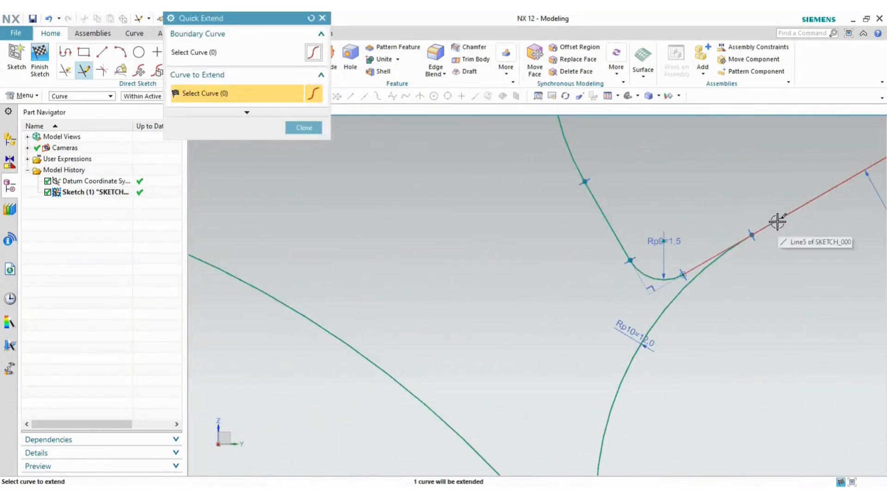
pyautogui.click(307, 129)
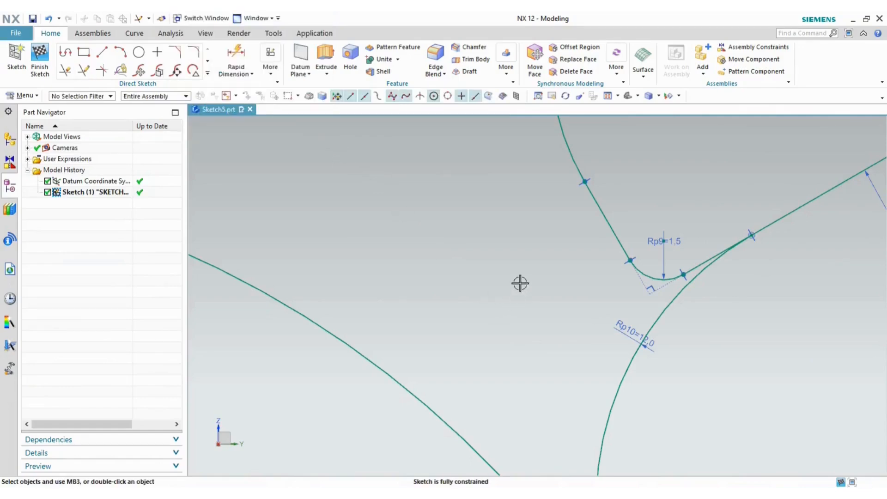
pyautogui.scroll(-4, 520, 283)
pyautogui.hotkey('alt', 'Tab')
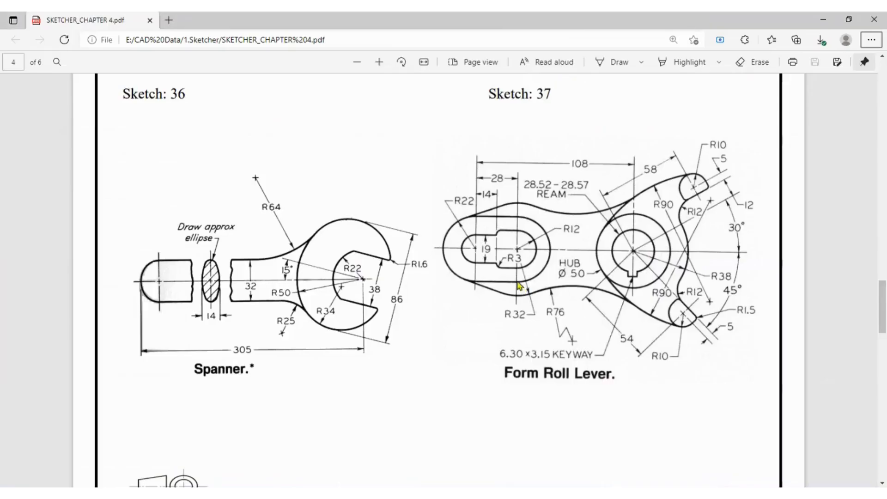
pyautogui.hotkey('alt', 'Tab')
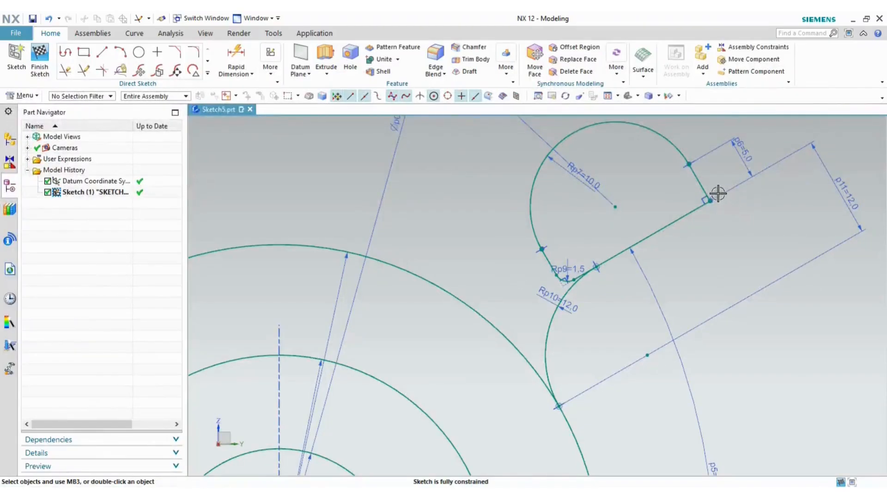
# - Fillet the lug's straight-edge corner with radius 1.5 and fit the sketch in view
pyautogui.click(201, 69)
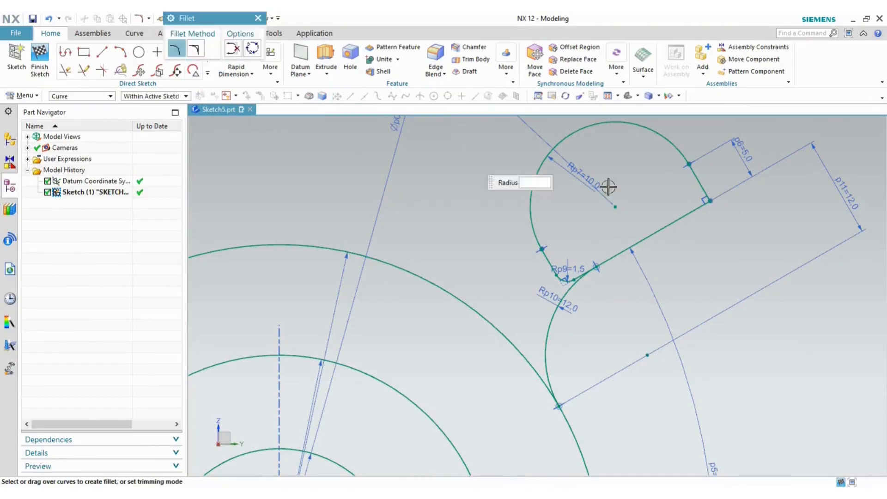
pyautogui.scroll(4, 725, 194)
pyautogui.write('1.5')
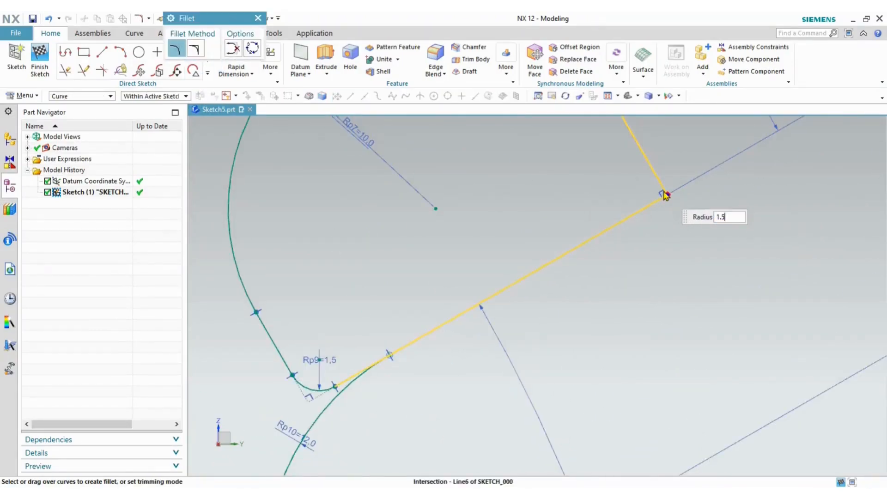
pyautogui.press('Return')
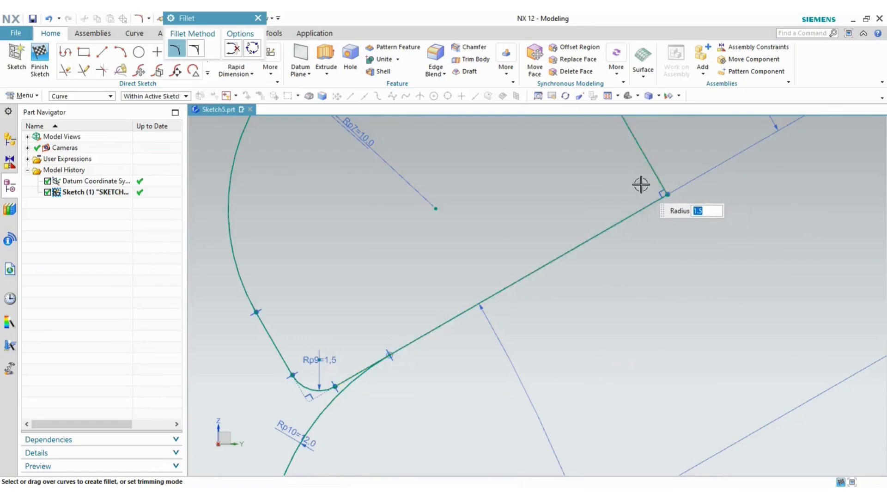
pyautogui.click(665, 194)
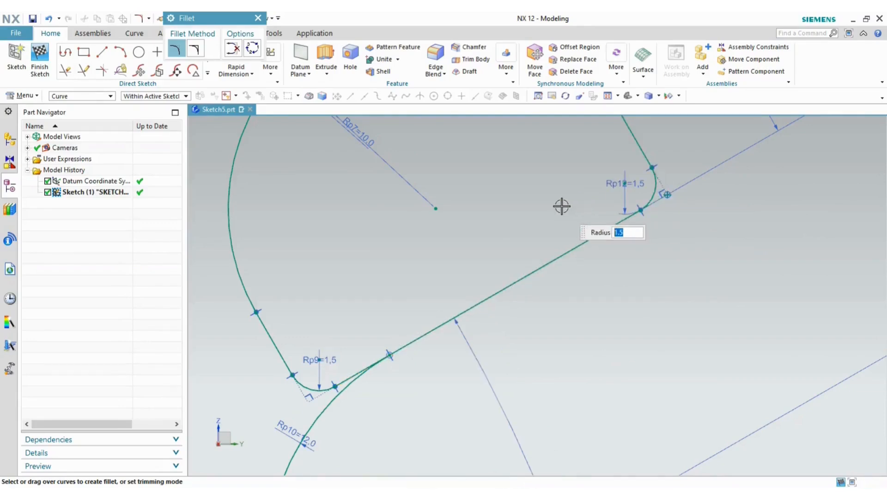
pyautogui.press('Escape')
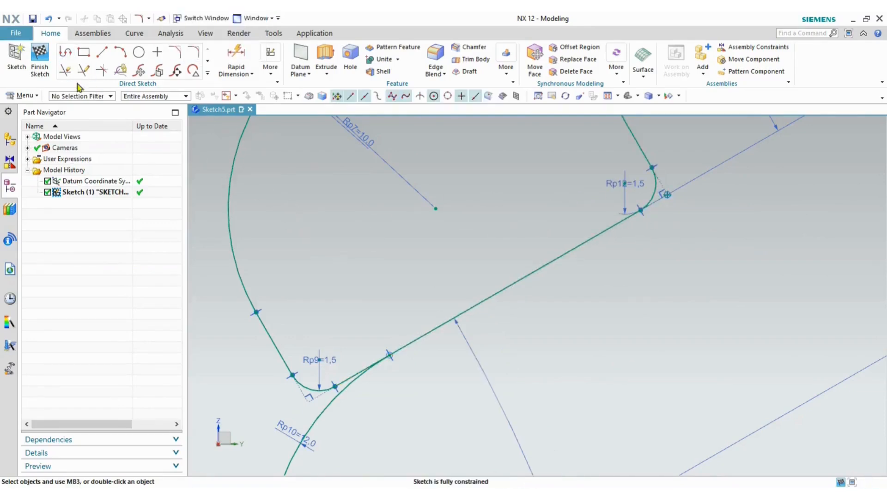
pyautogui.scroll(-5, 640, 215)
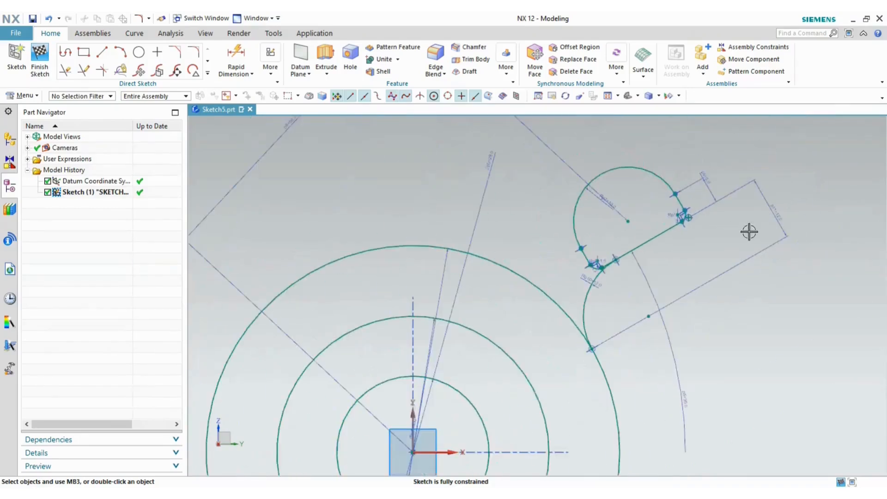
pyautogui.click(609, 96)
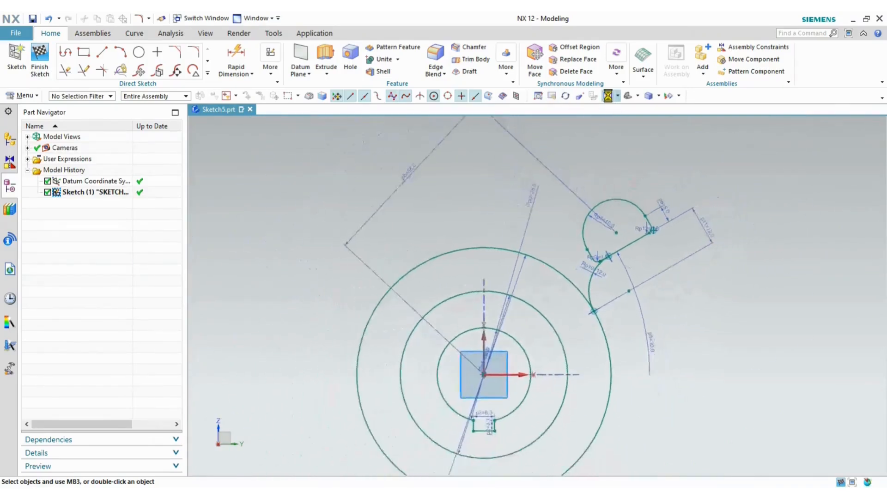
pyautogui.hotkey('alt', 'Tab')
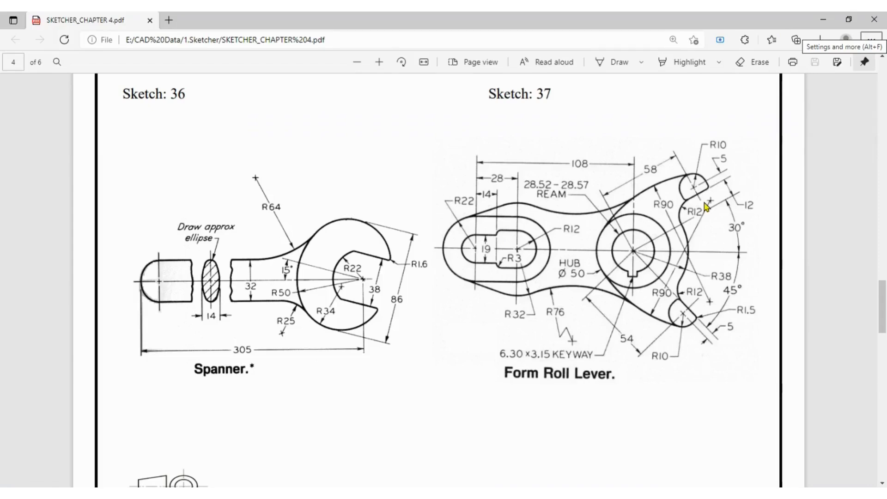
pyautogui.hotkey('alt', 'Tab')
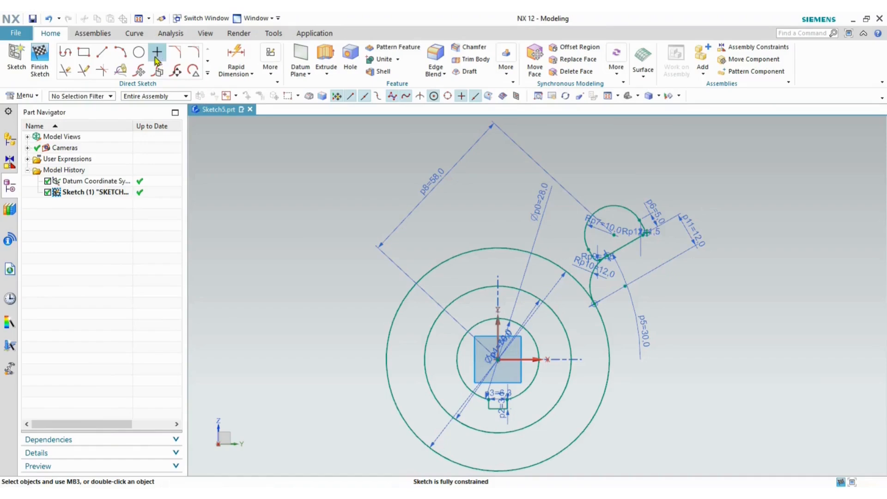
# - Draw an R90 arc from the lug's rounded end to the outer hub circle
pyautogui.click(121, 52)
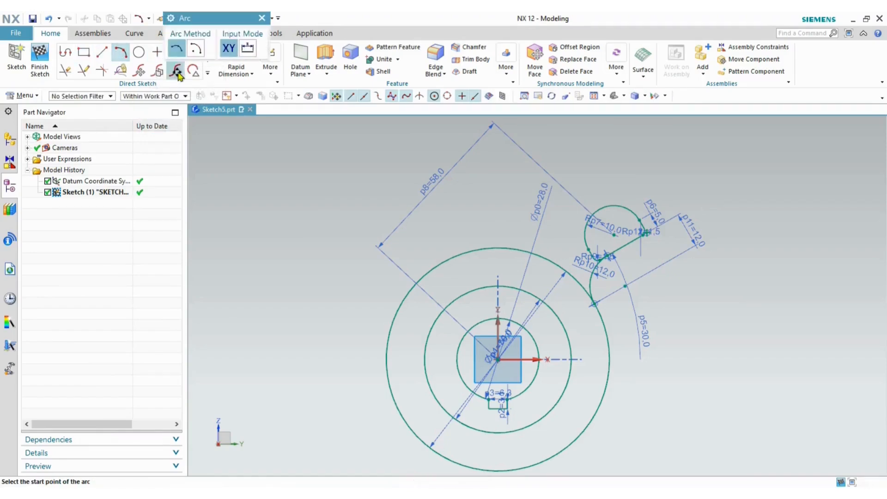
pyautogui.click(613, 206)
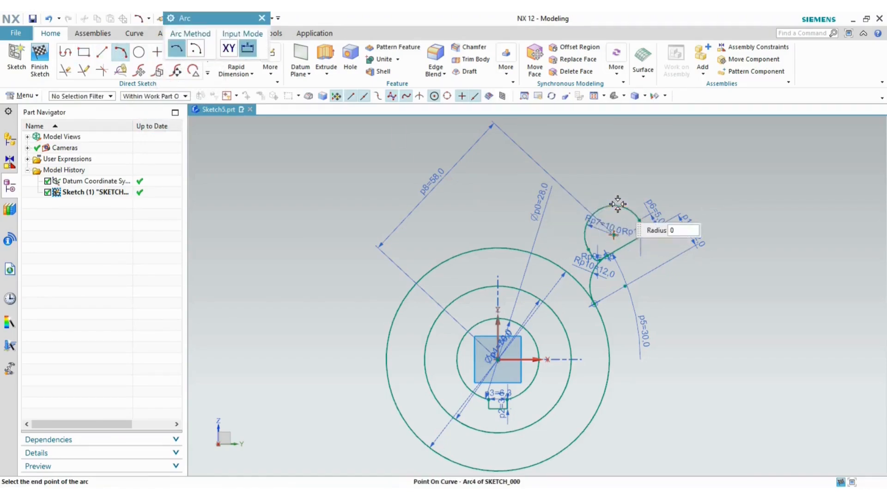
pyautogui.click(410, 288)
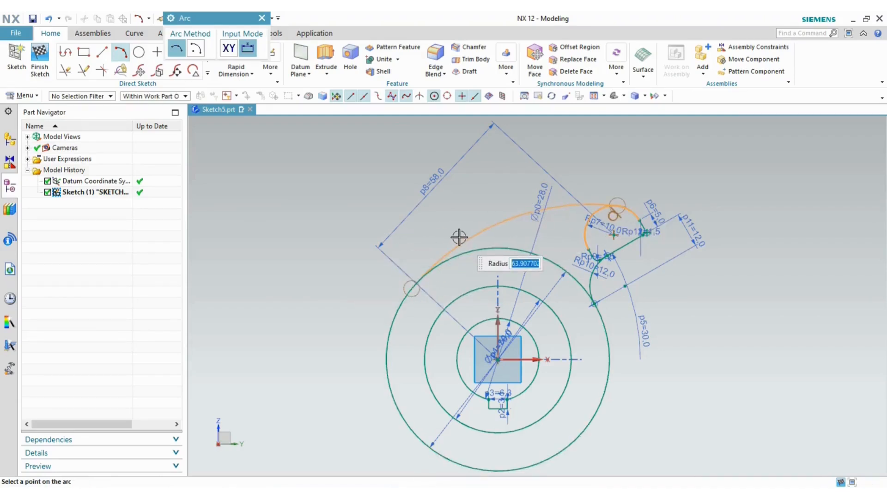
pyautogui.write('90')
pyautogui.press('Tab')
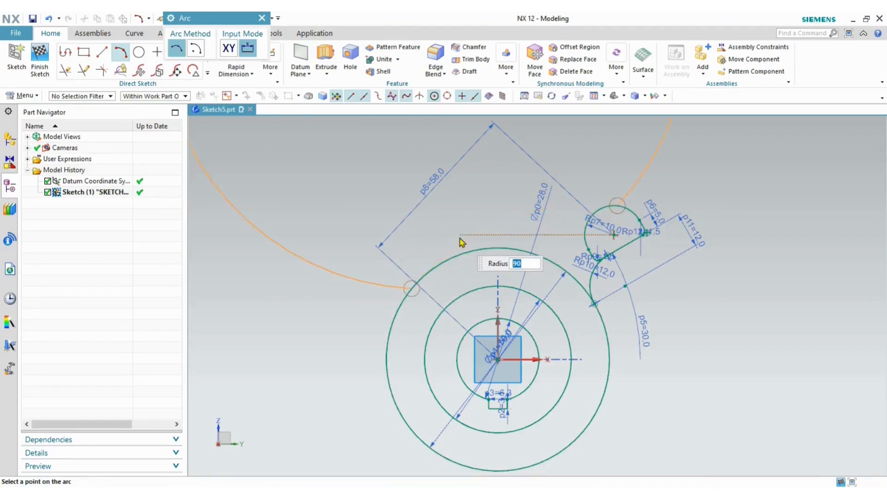
pyautogui.click(503, 229)
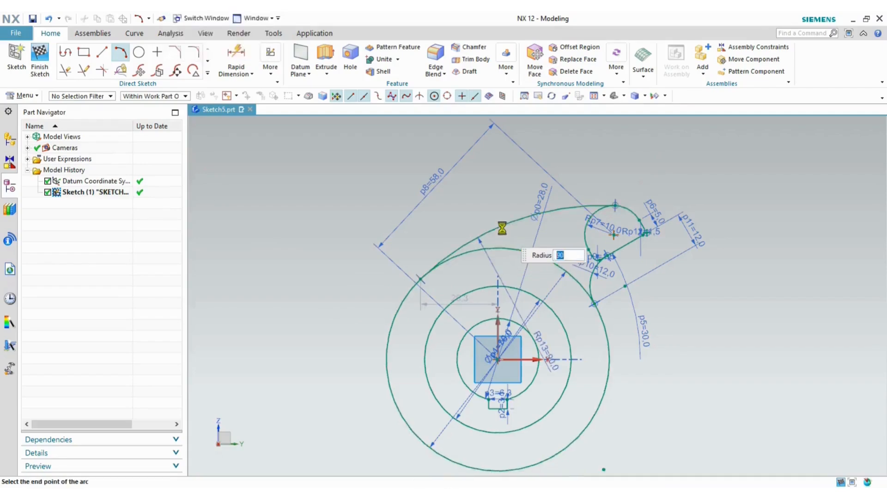
pyautogui.press('Escape')
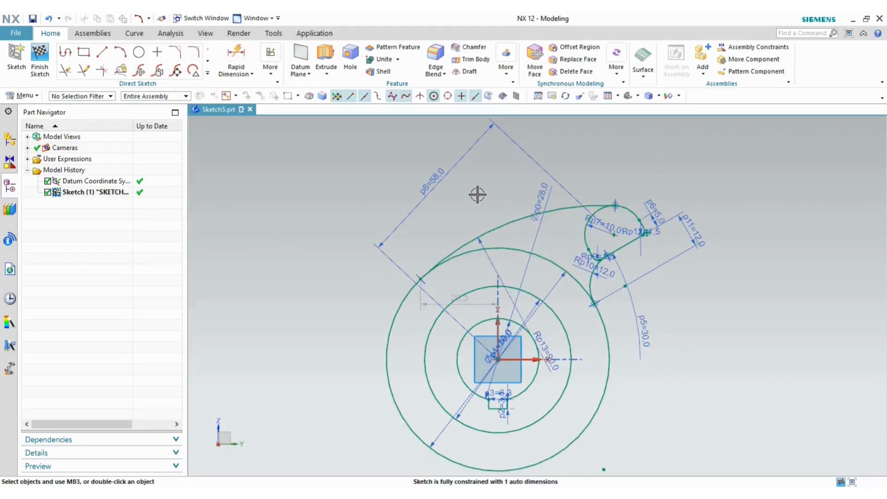
pyautogui.hotkey('alt', 'Tab')
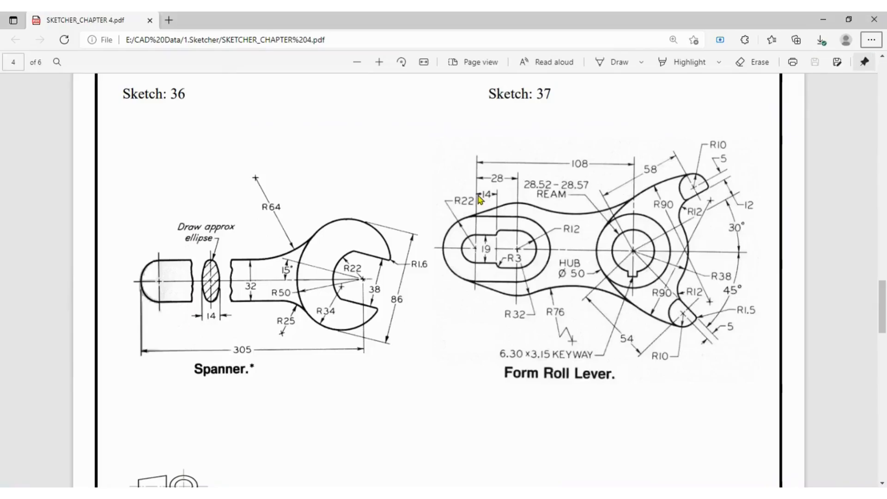
# - Compare the sketch with the lower lug's dimensions on the reference drawing
pyautogui.hotkey('alt', 'Tab')
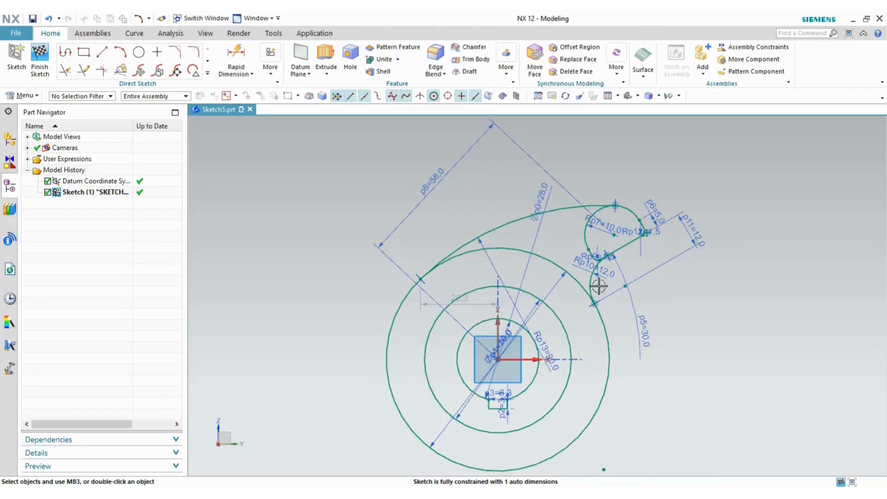
pyautogui.hotkey('alt', 'Tab')
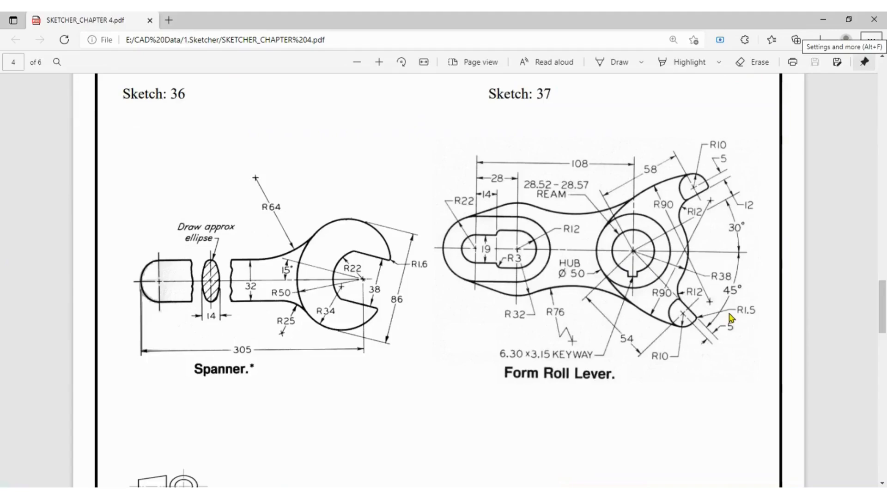
pyautogui.hotkey('alt', 'Tab')
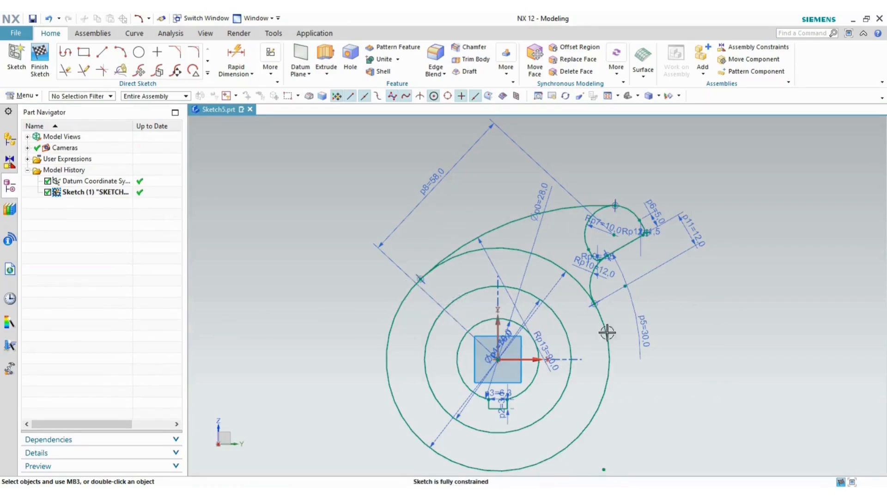
pyautogui.hotkey('alt', 'Tab')
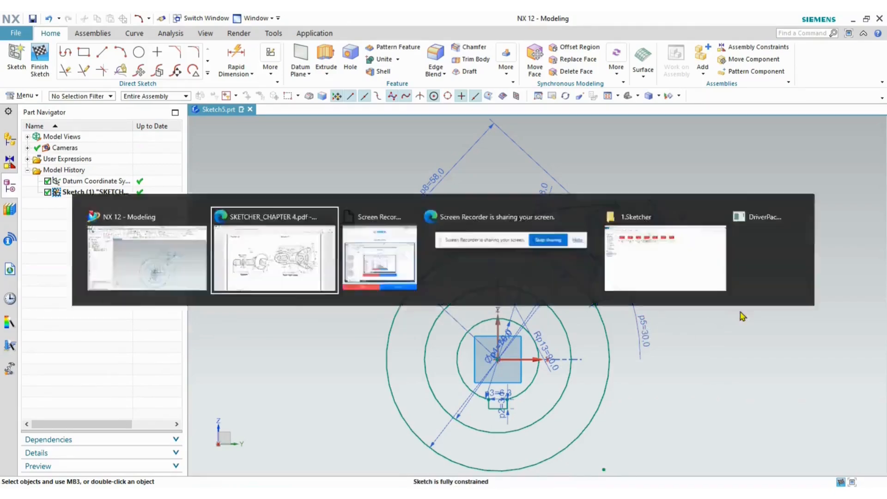
pyautogui.hotkey('alt', 'Tab')
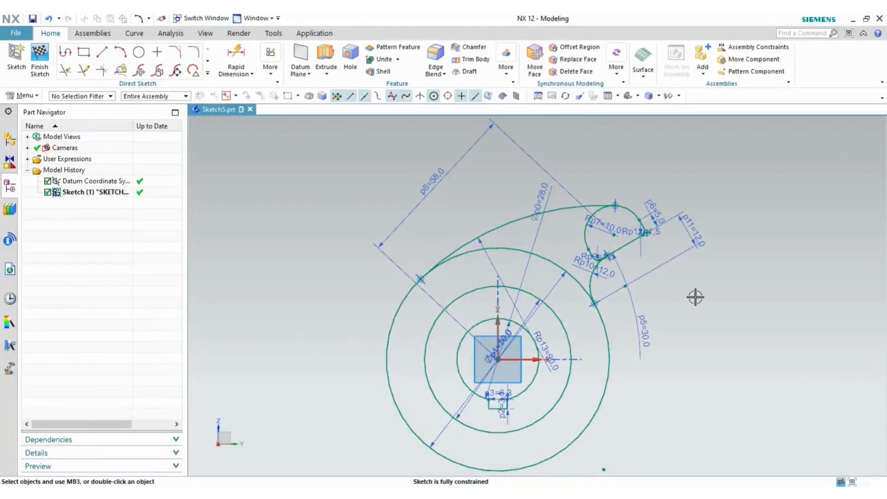
pyautogui.scroll(-2, 695, 297)
pyautogui.hotkey('alt', 'Tab')
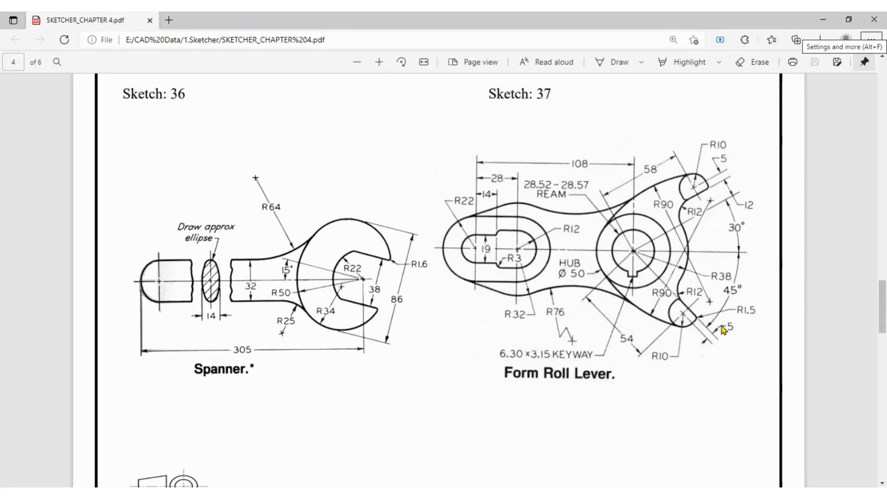
pyautogui.hotkey('alt', 'Tab')
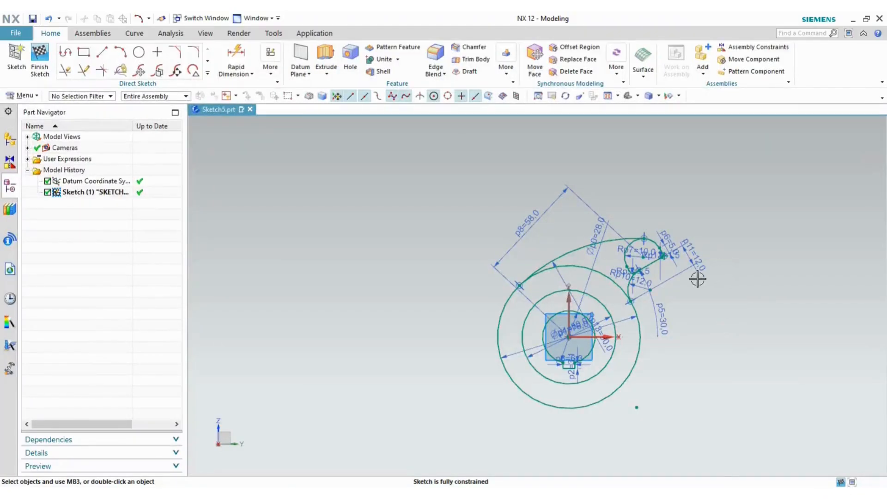
pyautogui.scroll(2, 697, 279)
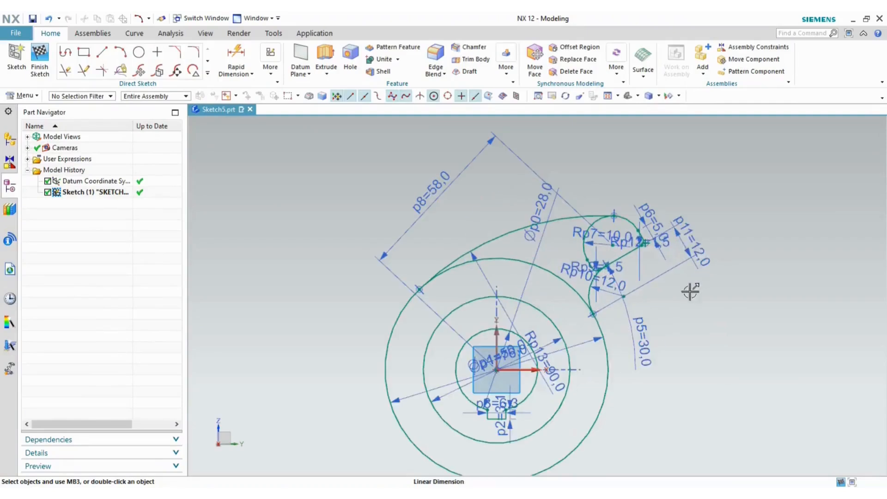
pyautogui.doubleClick(642, 338)
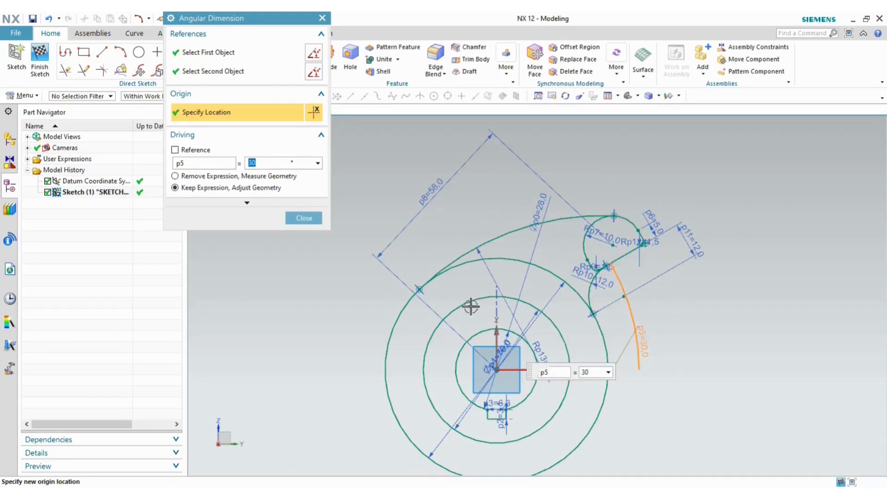
pyautogui.click(306, 220)
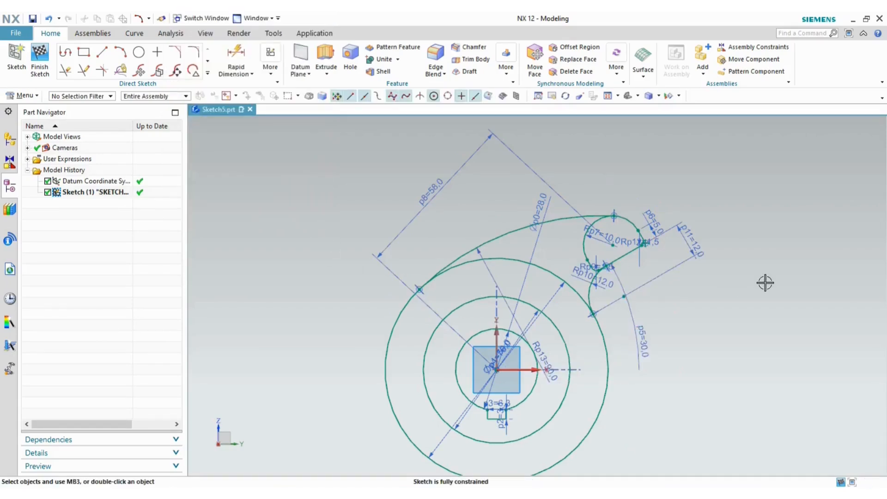
pyautogui.hotkey('alt', 'Tab')
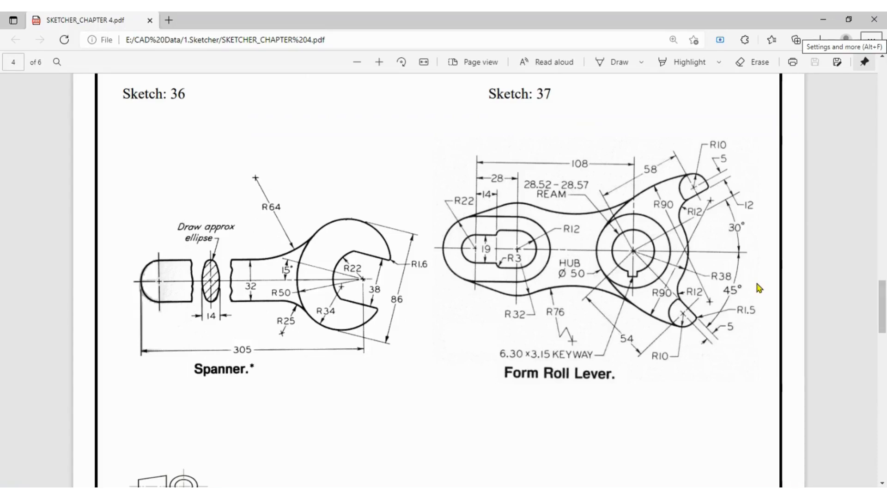
pyautogui.hotkey('alt', 'Tab')
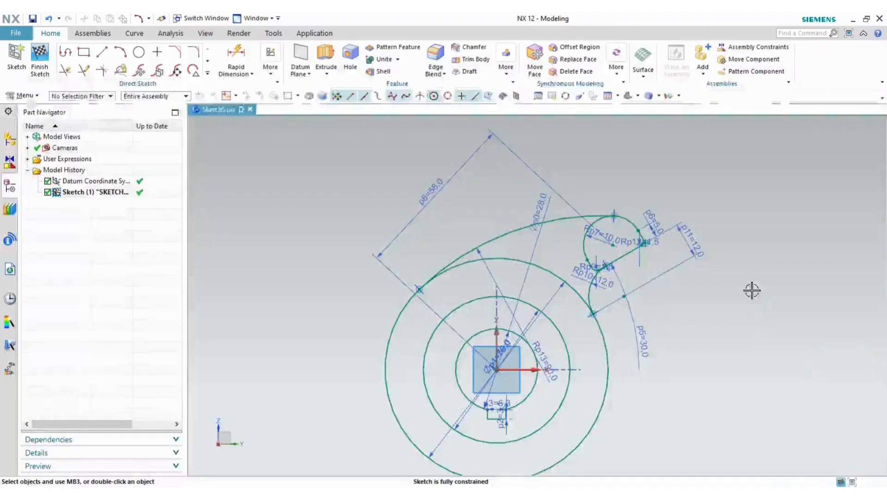
pyautogui.scroll(2, 664, 269)
pyautogui.scroll(-2, 655, 199)
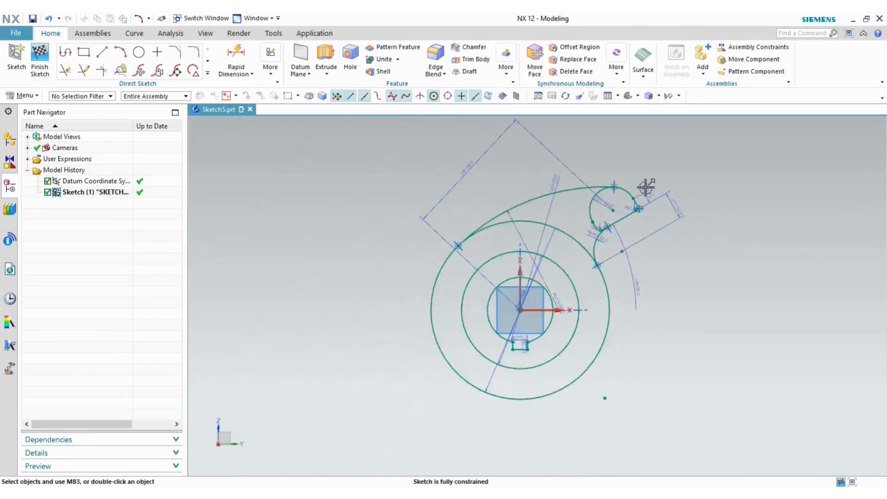
pyautogui.scroll(4, 646, 188)
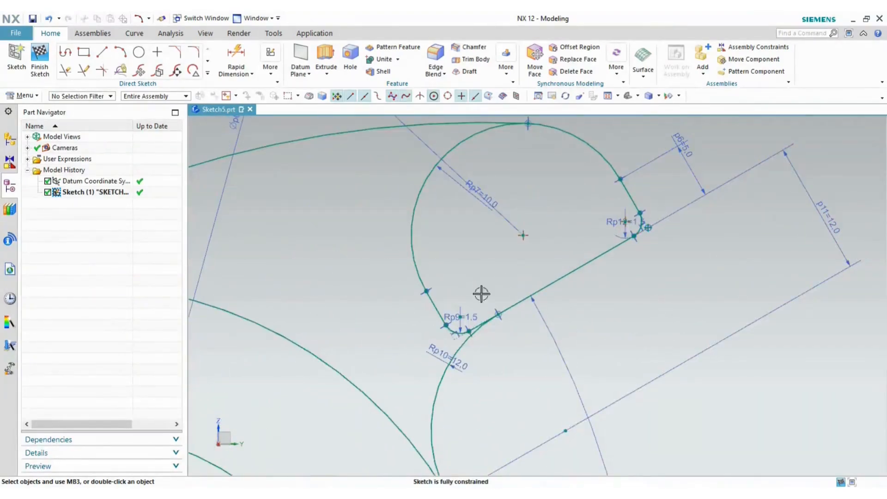
pyautogui.hotkey('alt', 'Tab')
pyautogui.hotkey('alt', 'Tab')
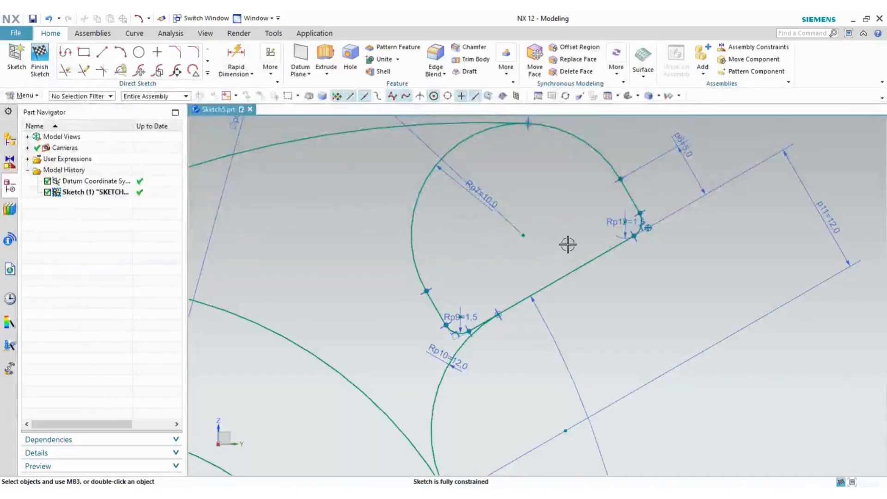
# - Select the upper lug's R10 arc, 1.5 fillet and straight edges, and copy them
pyautogui.click(623, 183)
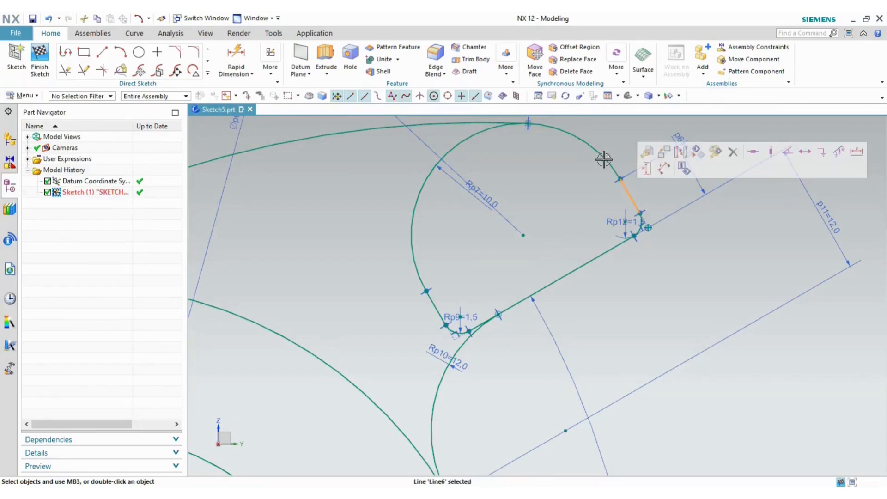
pyautogui.click(589, 148)
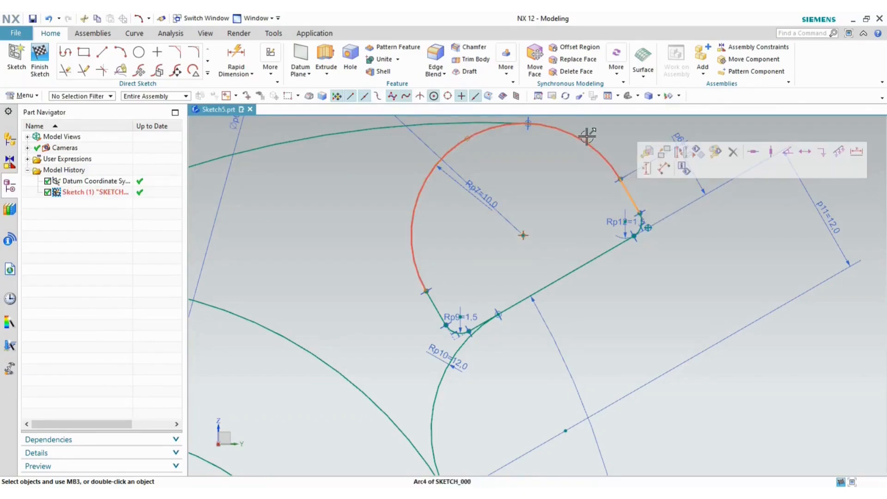
pyautogui.click(431, 297)
pyautogui.scroll(3, 451, 330)
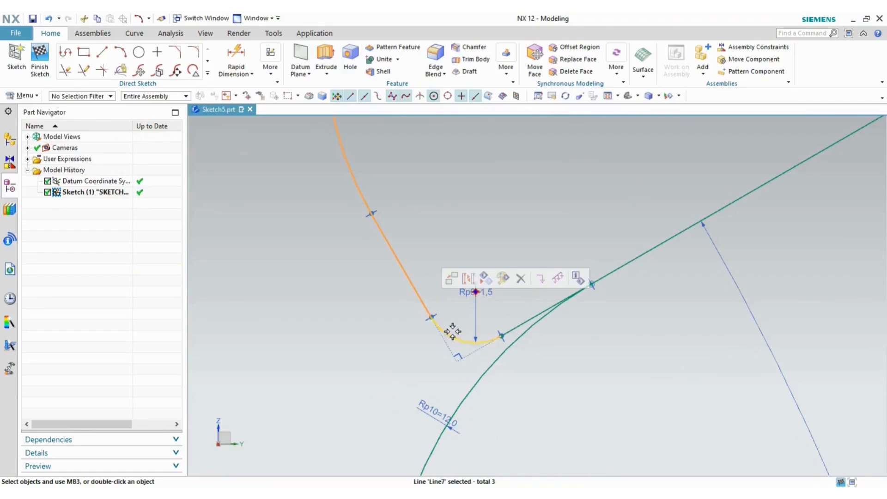
pyautogui.click(447, 332)
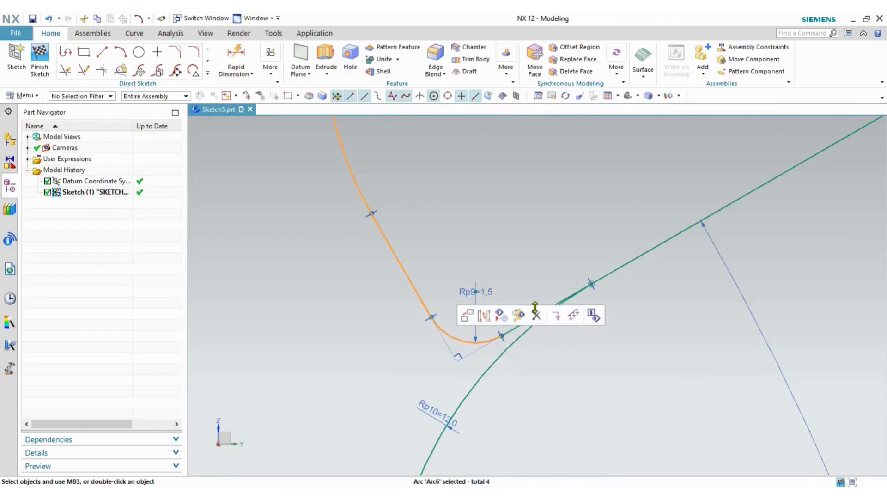
pyautogui.click(510, 328)
pyautogui.scroll(-3, 538, 266)
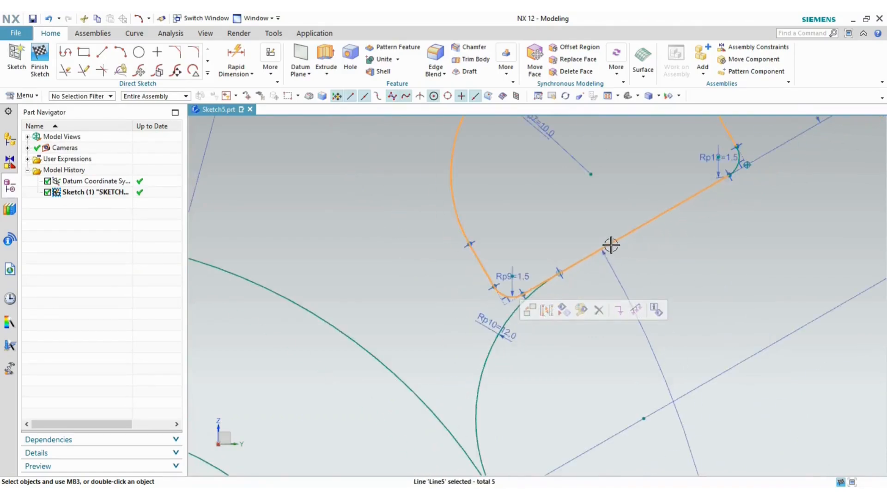
pyautogui.scroll(-3, 610, 246)
pyautogui.rightClick(644, 141)
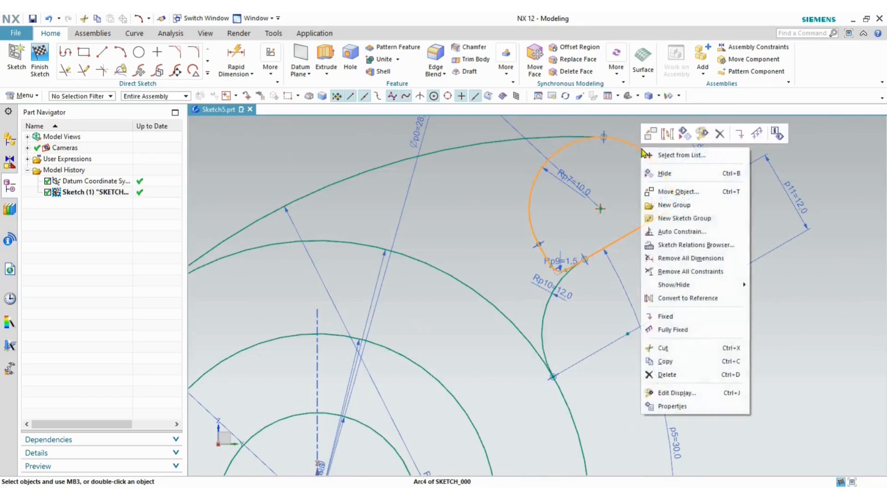
pyautogui.click(668, 362)
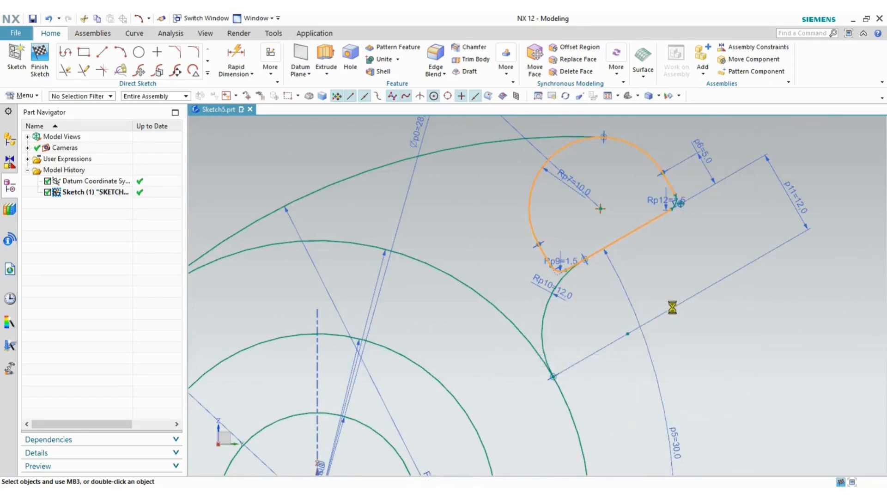
pyautogui.scroll(-6, 725, 311)
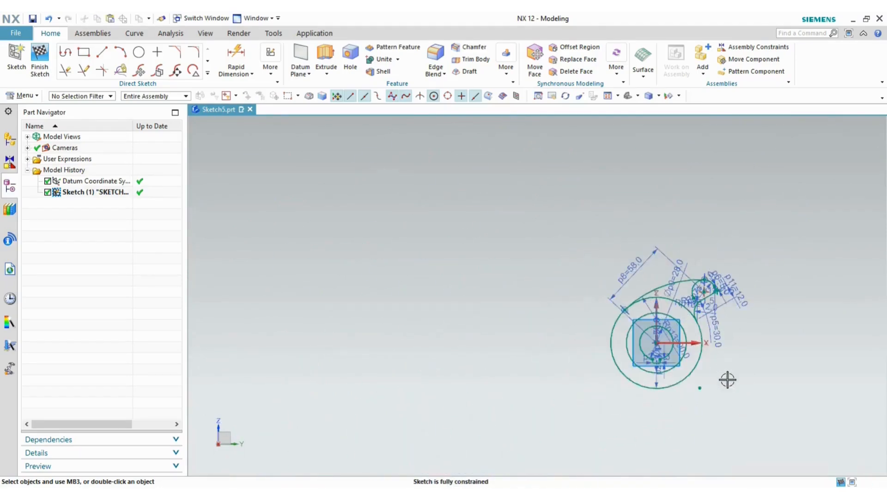
pyautogui.scroll(6, 734, 385)
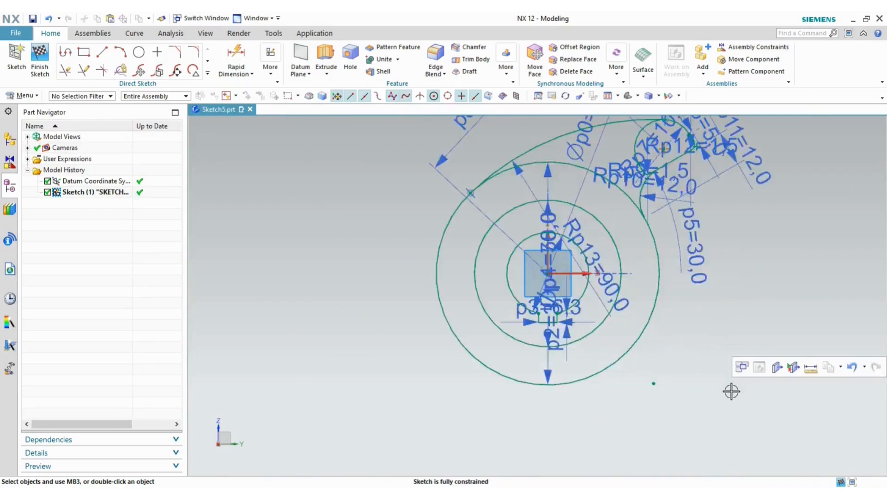
# - Paste the copied lug outline and rotate it -235° to sit below the hub
pyautogui.rightClick(692, 378)
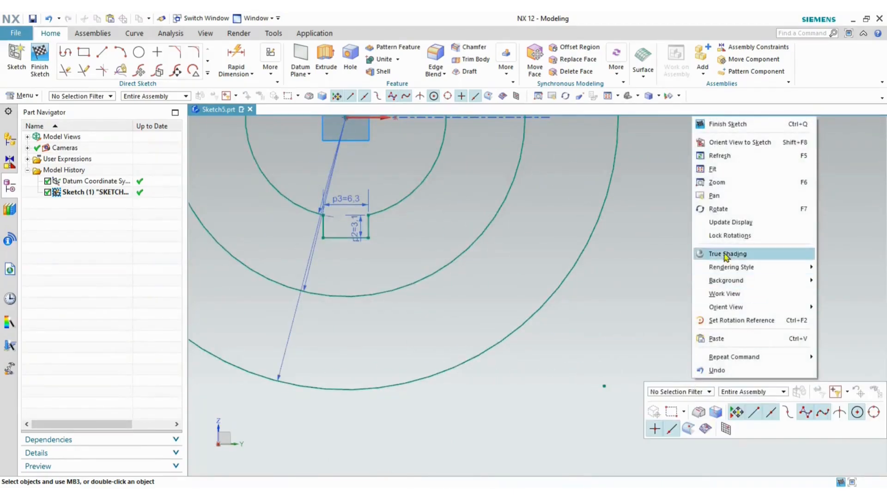
pyautogui.click(717, 338)
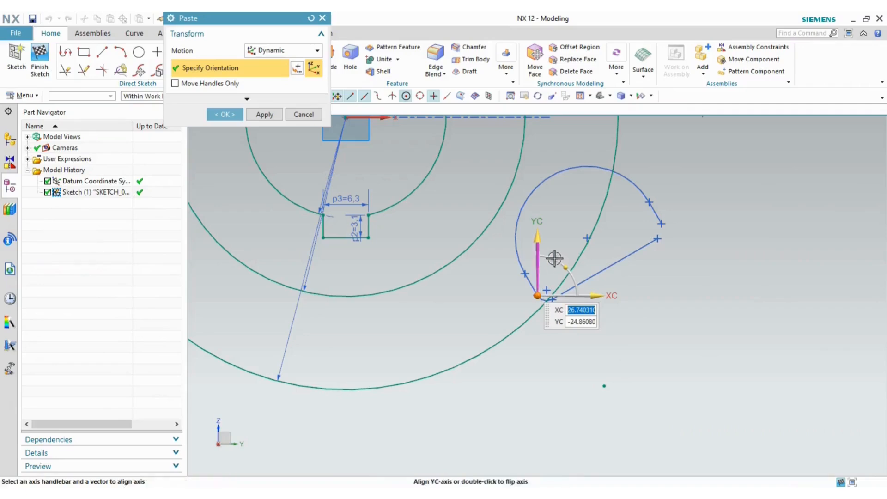
pyautogui.moveTo(577, 277); pyautogui.dragTo(762, 405)
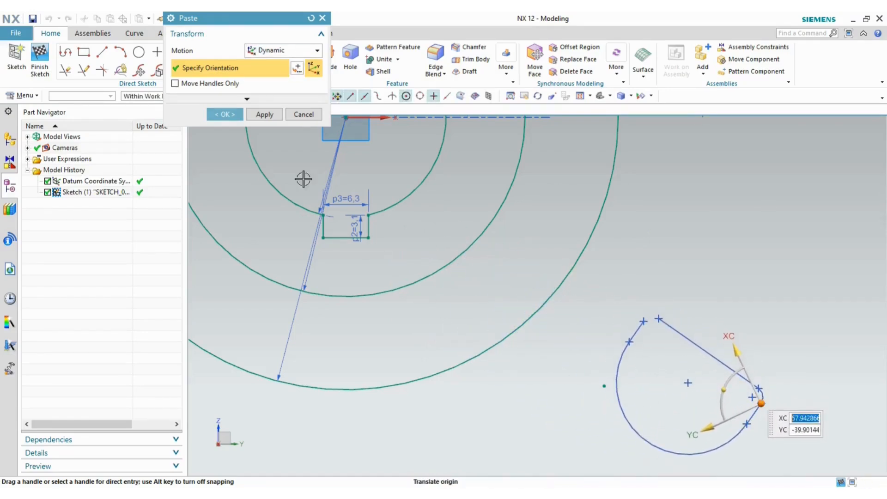
pyautogui.click(224, 119)
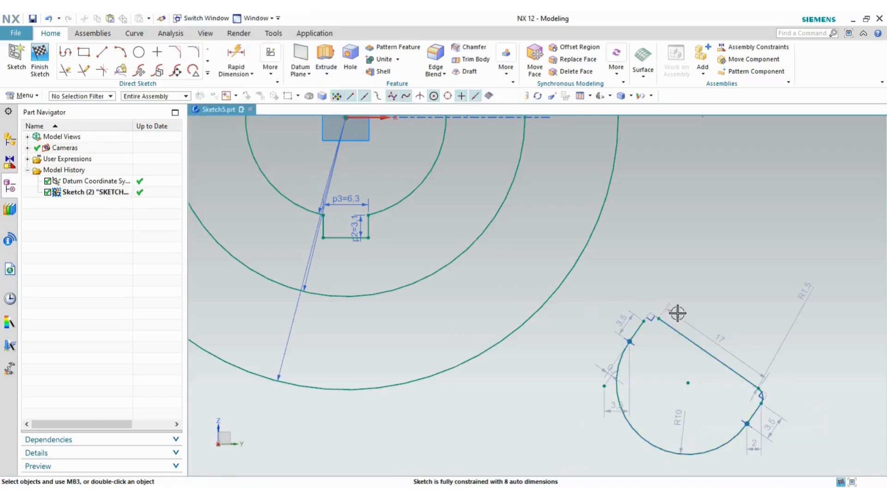
# - Give the lower lug's arc a radius 10 dimension and compare with the drawing
pyautogui.scroll(-2, 708, 323)
pyautogui.scroll(3, 687, 334)
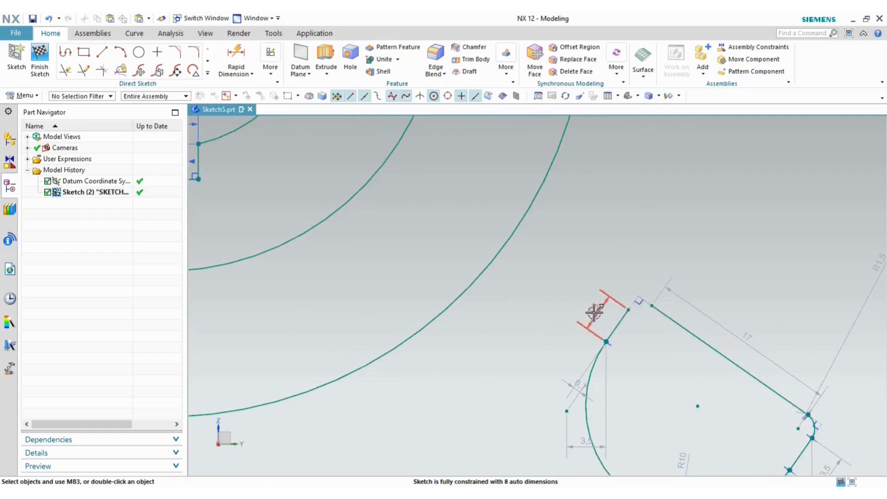
pyautogui.scroll(-3, 596, 298)
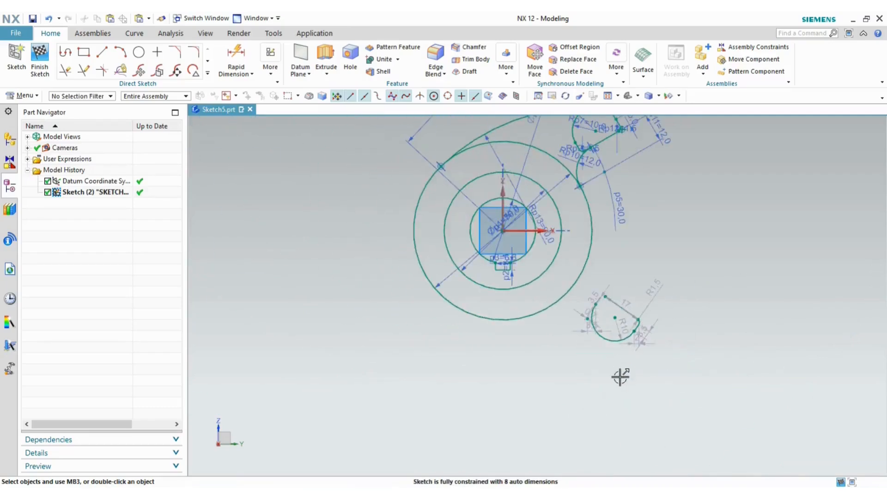
pyautogui.scroll(3, 620, 340)
pyautogui.click(610, 326)
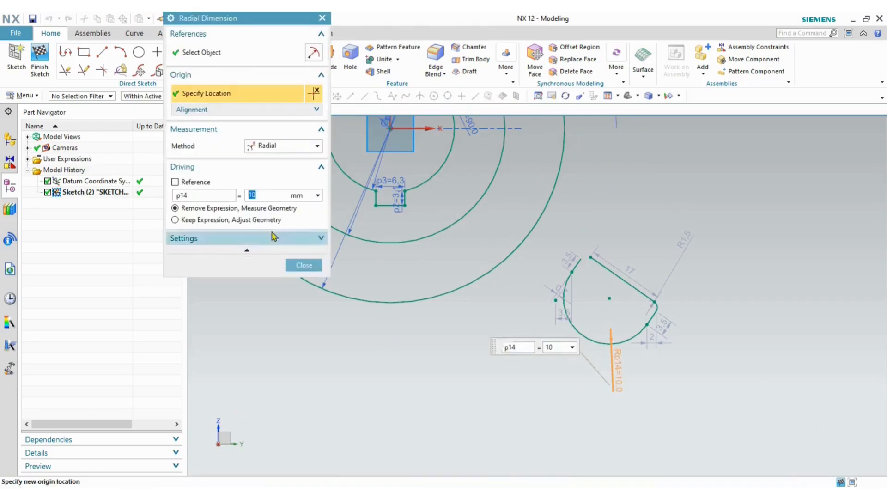
pyautogui.click(305, 265)
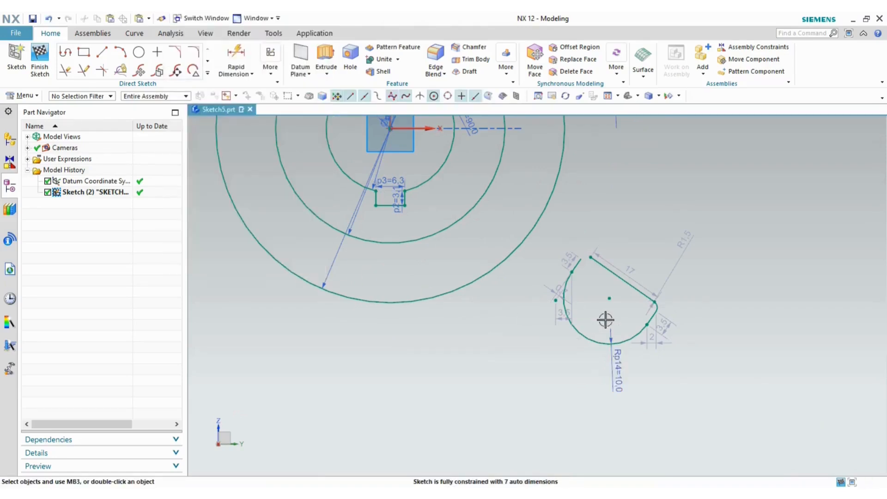
pyautogui.hotkey('alt', 'Tab')
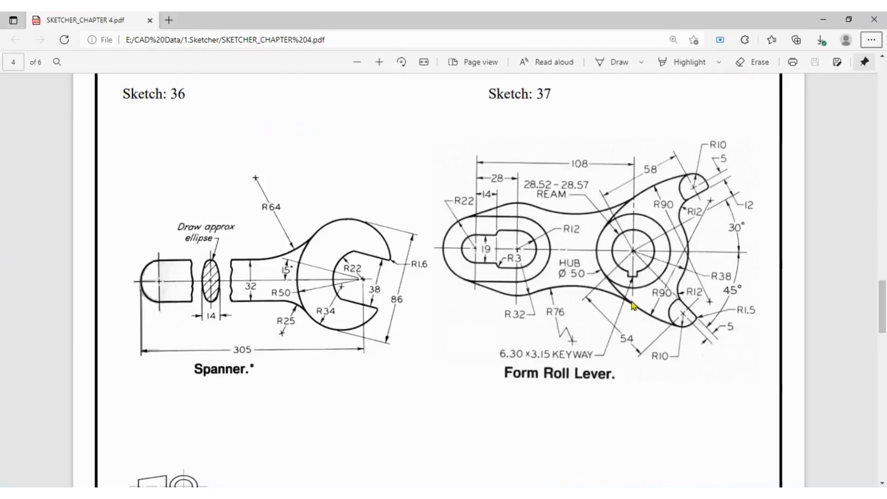
pyautogui.hotkey('alt', 'Tab')
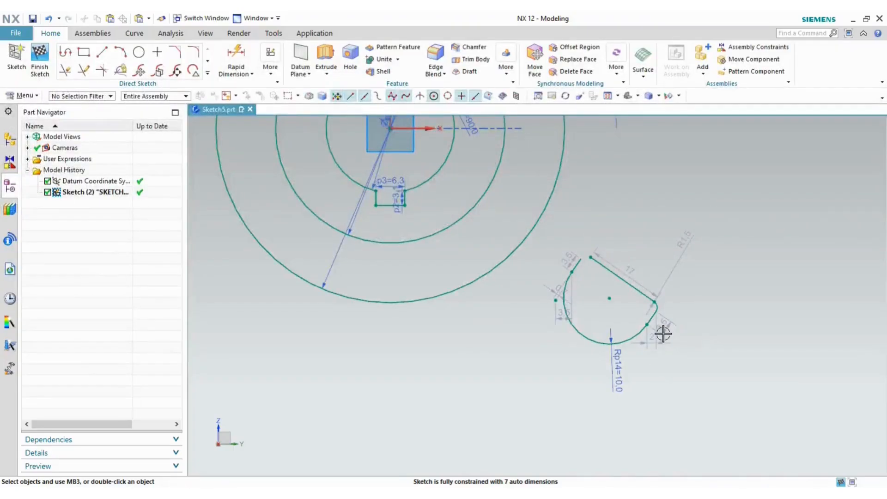
pyautogui.scroll(3, 664, 330)
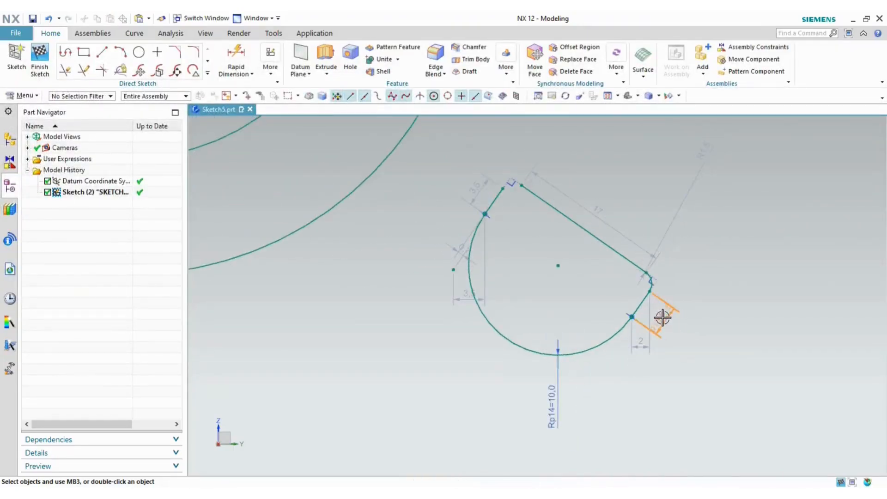
# - Keep the two 3.5 widths and the 1.5 fillet radius as driving dimensions
pyautogui.doubleClick(663, 318)
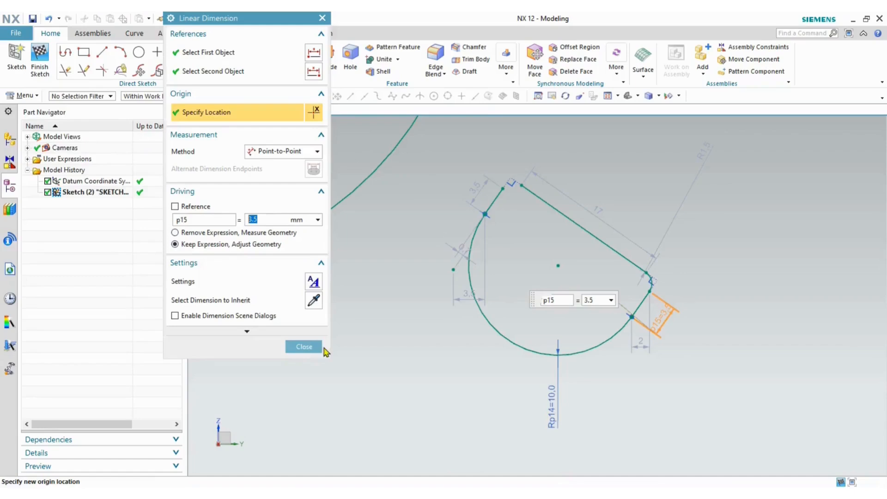
pyautogui.click(304, 346)
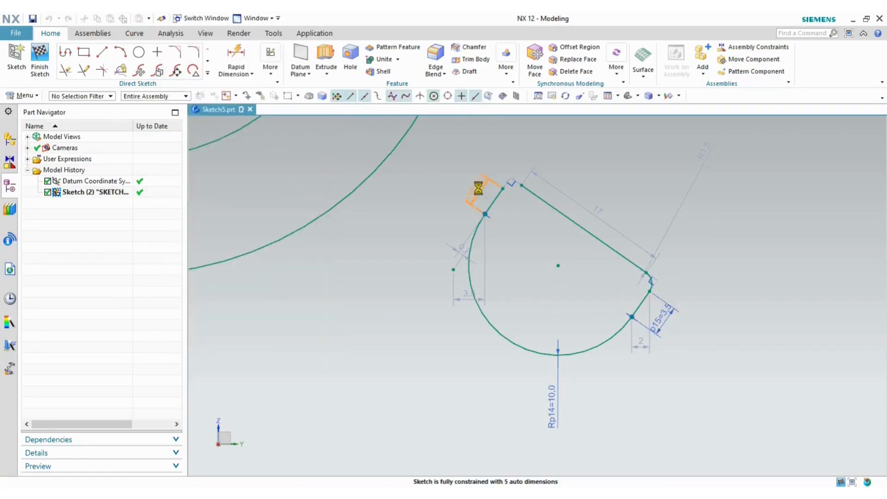
pyautogui.doubleClick(478, 188)
pyautogui.click(175, 244)
pyautogui.click(304, 347)
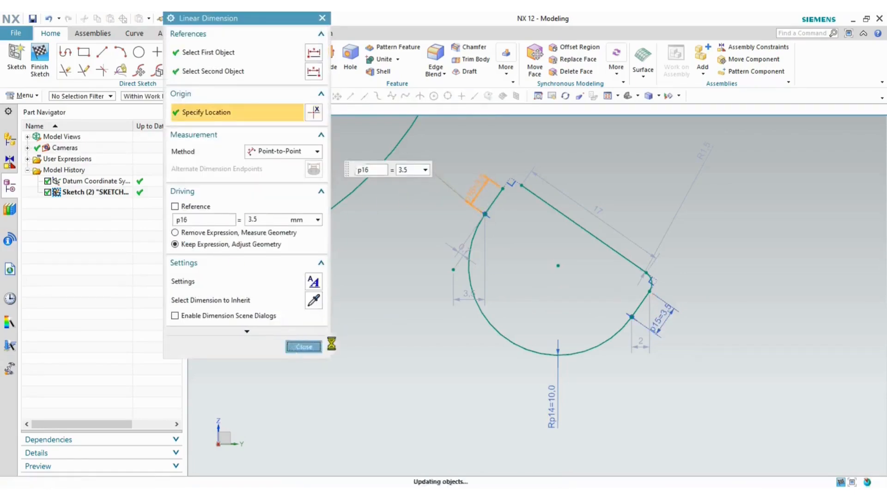
pyautogui.scroll(4, 652, 264)
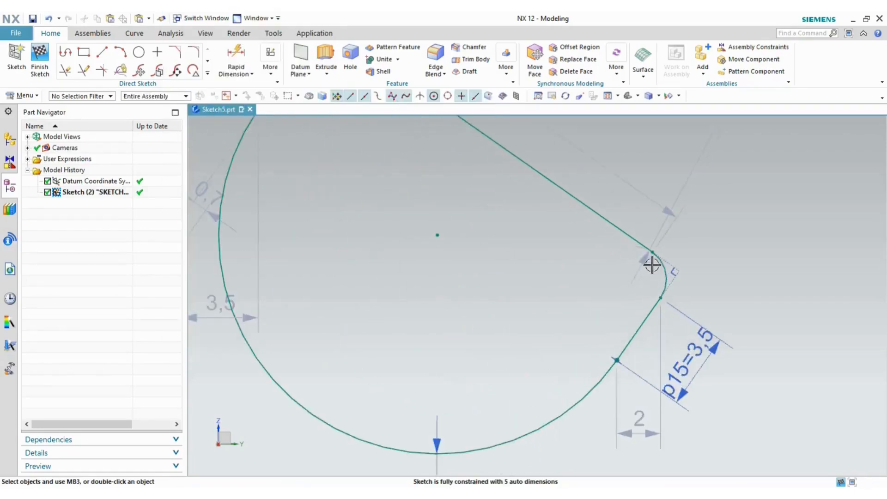
pyautogui.doubleClick(696, 275)
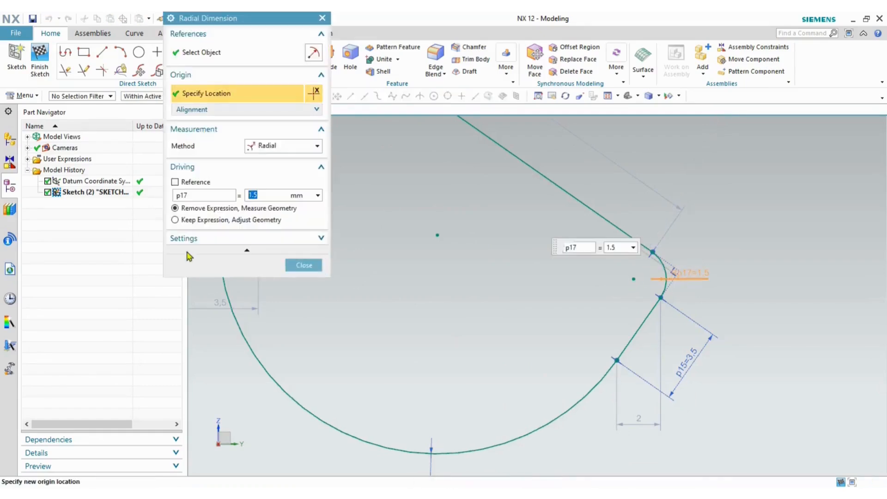
pyautogui.click(191, 219)
pyautogui.click(304, 265)
pyautogui.scroll(-3, 478, 299)
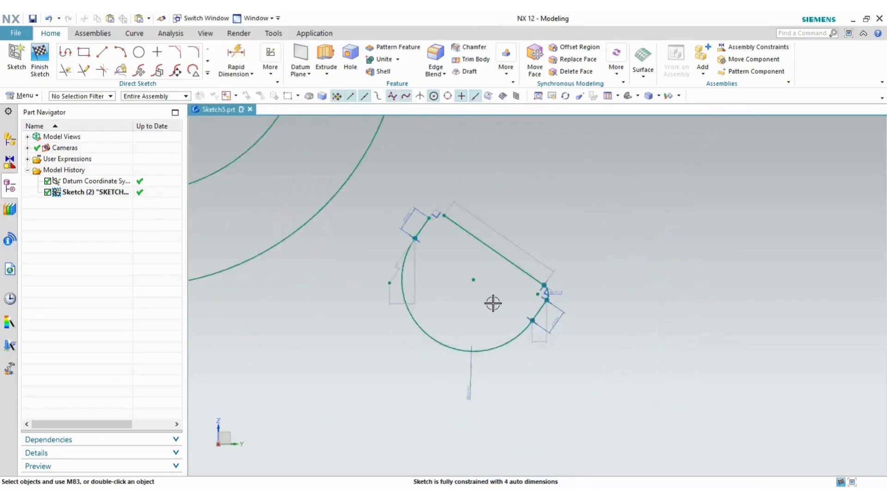
pyautogui.scroll(2, 493, 301)
pyautogui.scroll(3, 430, 196)
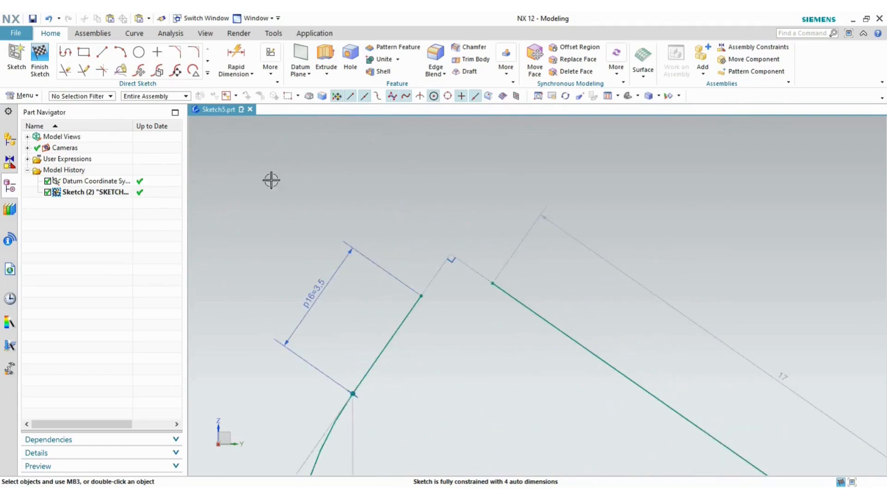
pyautogui.click(194, 52)
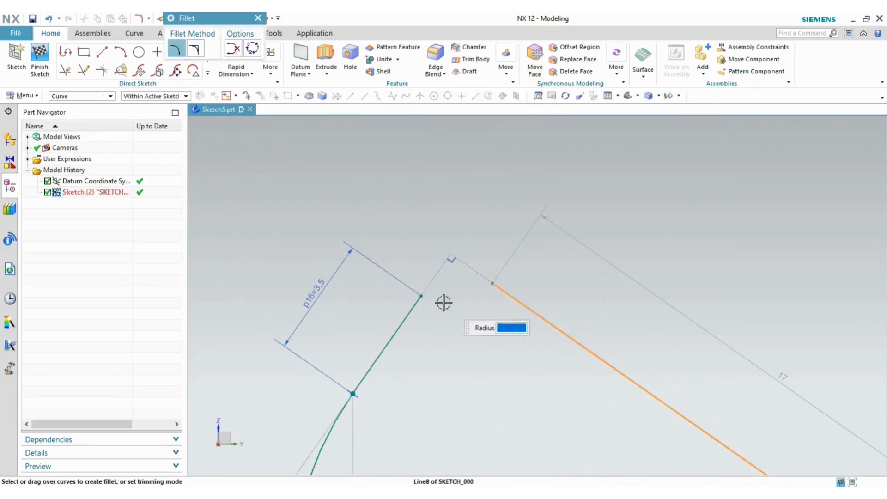
# - Round the lug's top corner with a 1.5 mm fillet
pyautogui.click(412, 302)
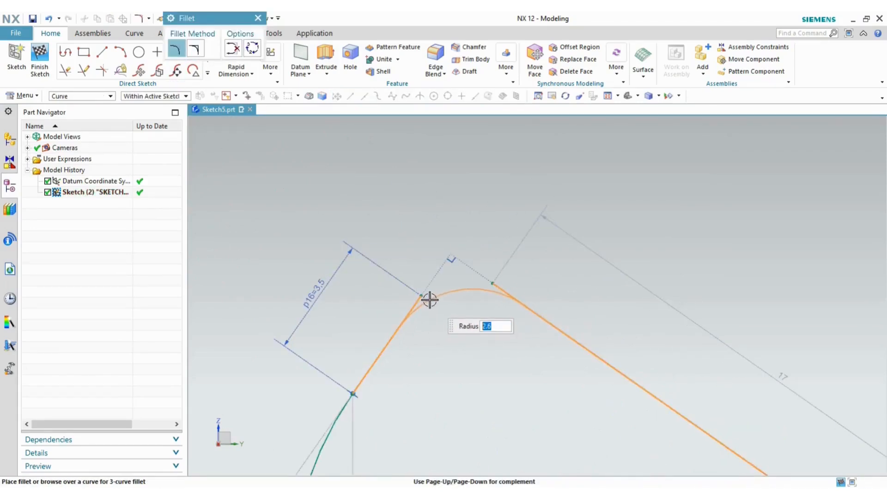
pyautogui.write('1,5')
pyautogui.press('Return')
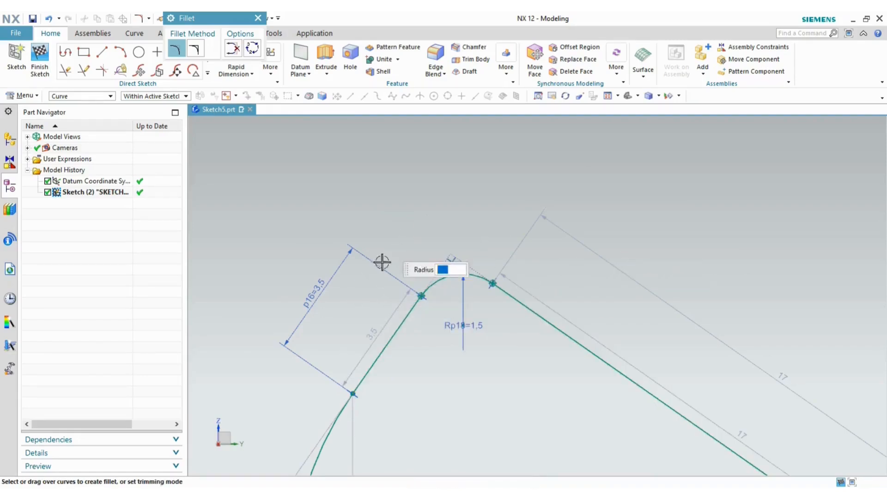
pyautogui.press('Escape')
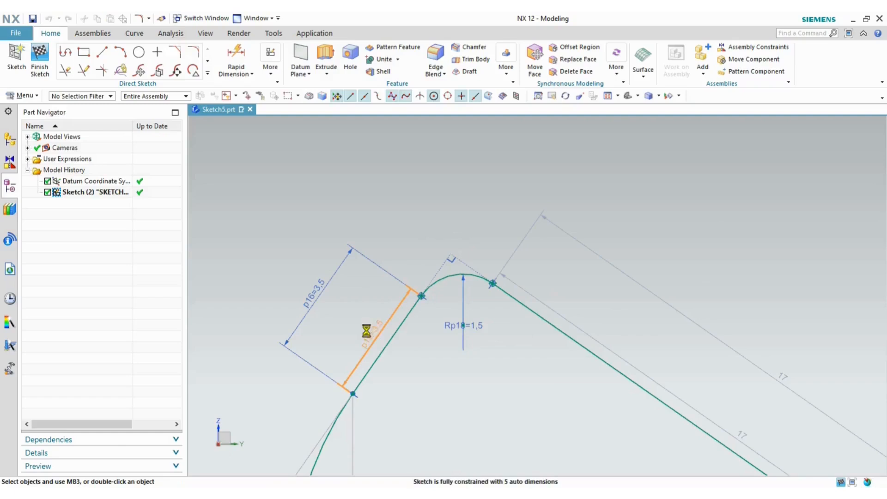
# - Make the 3.5 side dimension driving, keeping its expression and adjusting the geometry
pyautogui.doubleClick(367, 331)
pyautogui.click(199, 244)
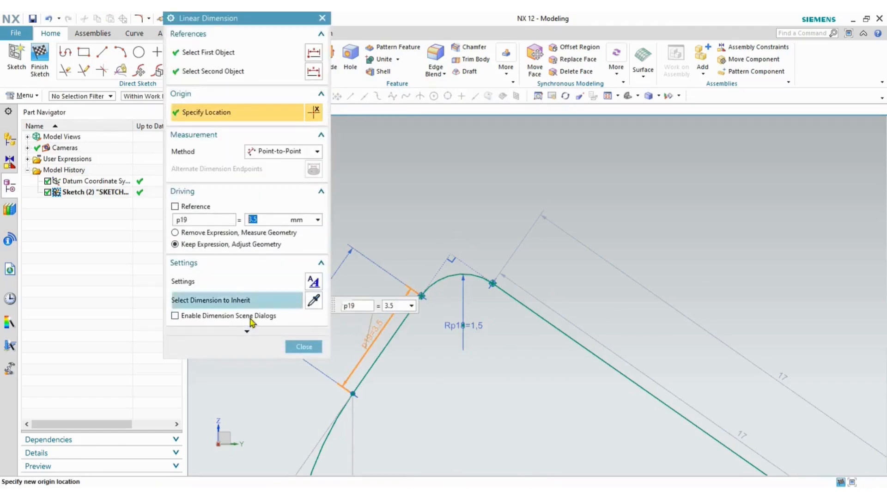
pyautogui.click(303, 346)
pyautogui.scroll(-3, 519, 248)
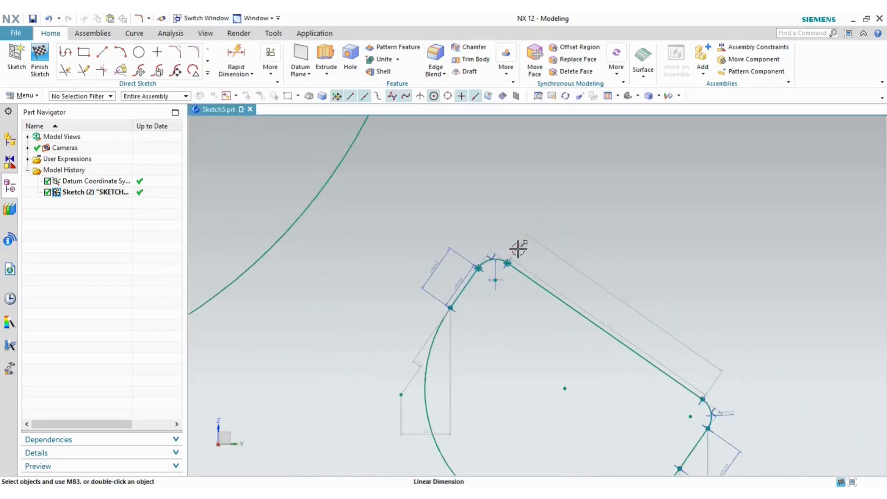
pyautogui.scroll(-3, 539, 361)
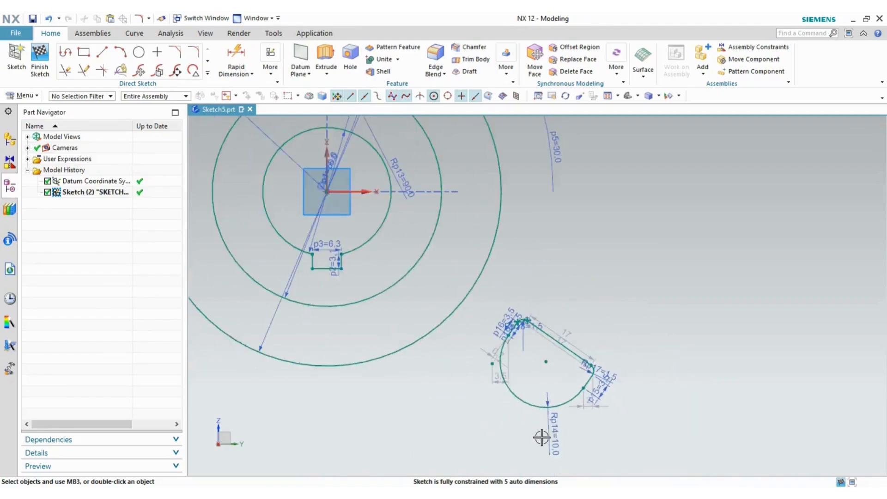
# - Dimension the lug edge at 45° from the horizontal axis, checking against the reference PDF
pyautogui.hotkey('alt', 'Tab')
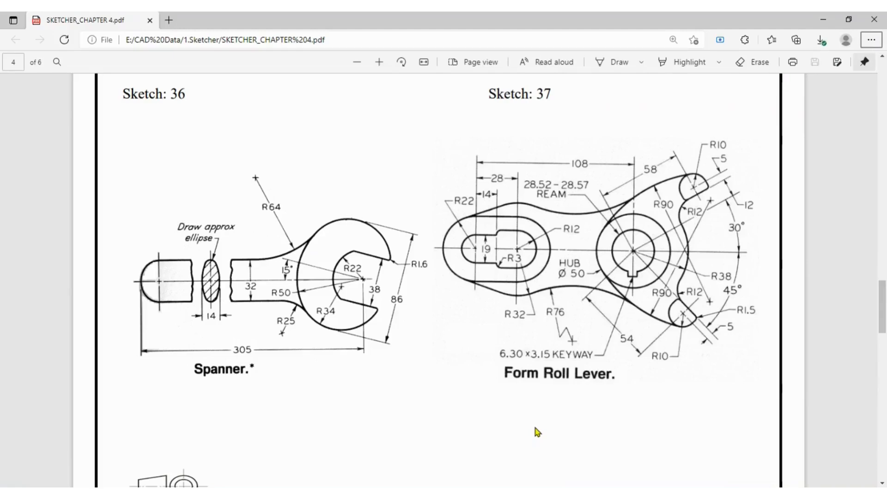
pyautogui.hotkey('alt', 'Tab')
pyautogui.hotkey('alt', 'Tab')
pyautogui.hotkey('alt', 'Tab')
pyautogui.scroll(-1, 683, 370)
pyautogui.scroll(-2, 683, 370)
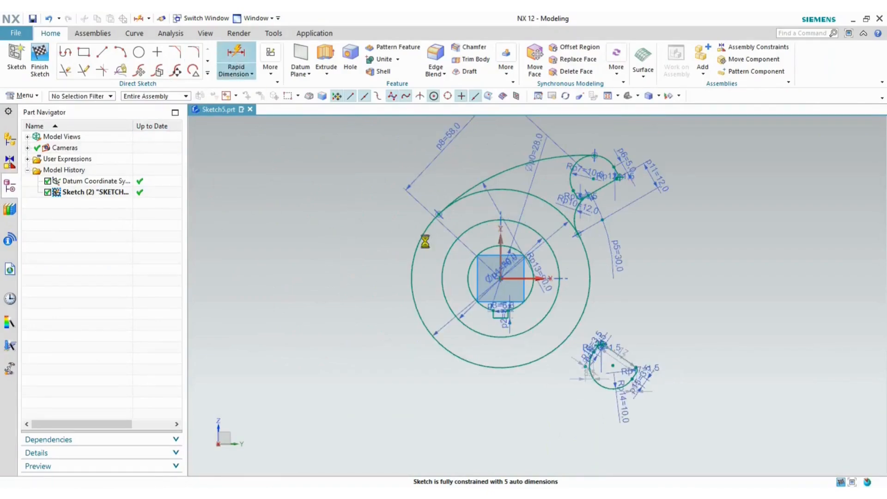
pyautogui.click(232, 52)
pyautogui.click(520, 278)
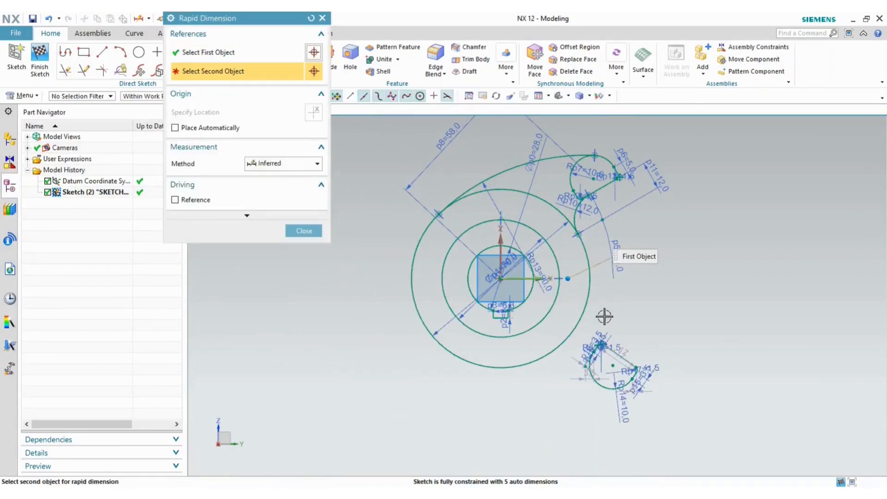
pyautogui.scroll(3, 619, 349)
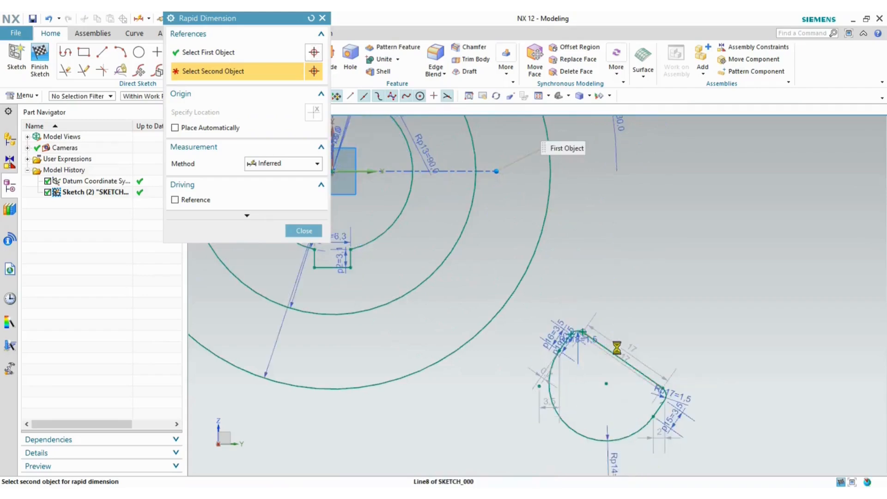
pyautogui.click(678, 332)
pyautogui.click(678, 332)
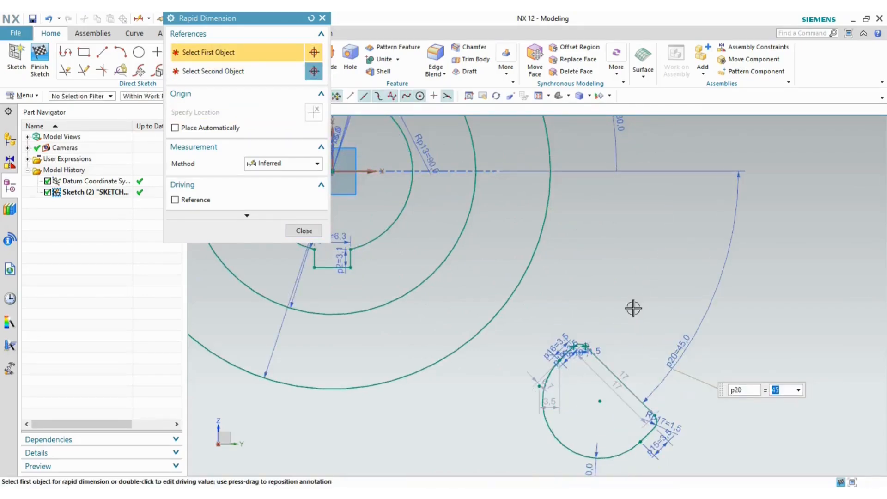
pyautogui.click(304, 230)
pyautogui.hotkey('alt', 'Tab')
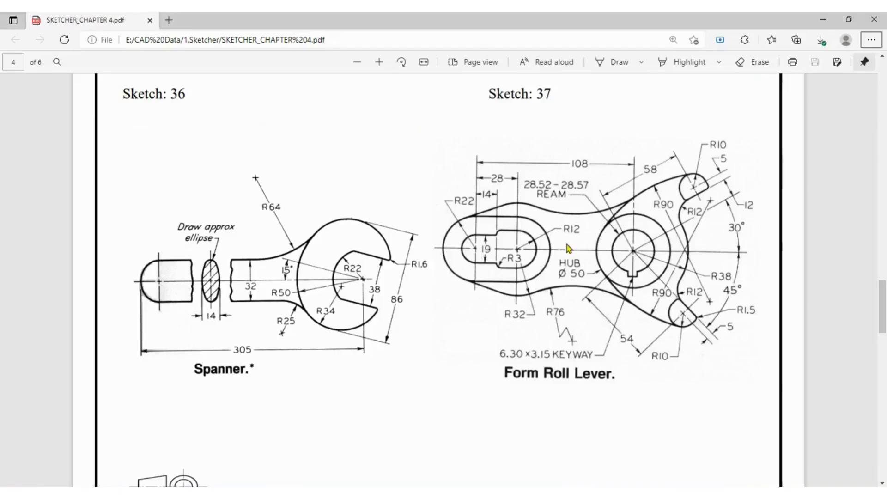
pyautogui.hotkey('alt', 'Tab')
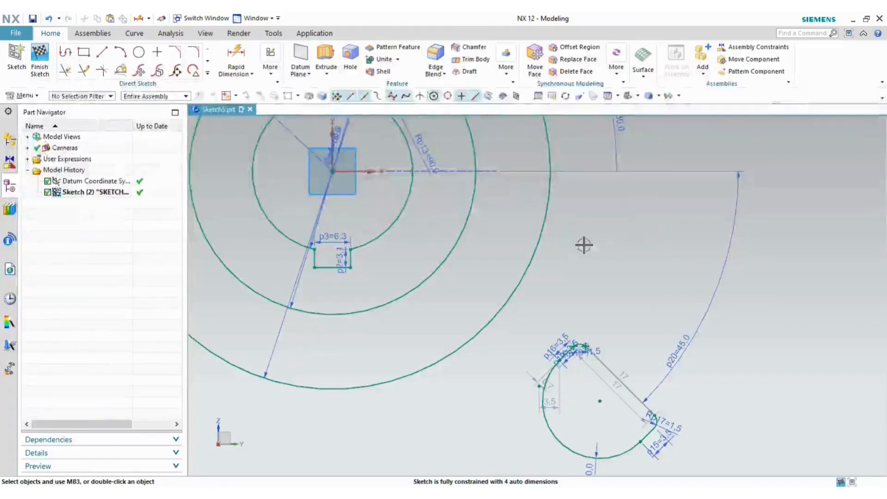
# - Shift the lug arc toward the hub and make the slanted line's end coincident with it
pyautogui.scroll(-3, 584, 244)
pyautogui.scroll(2, 648, 275)
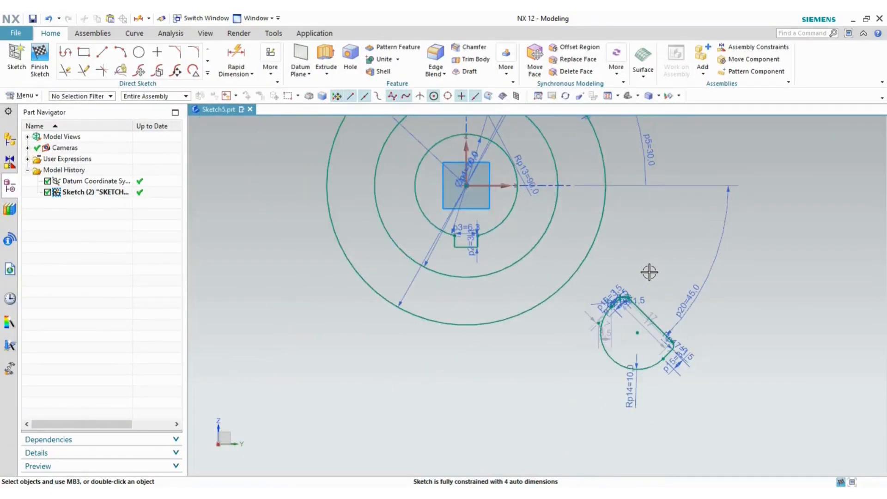
pyautogui.moveTo(637, 332); pyautogui.dragTo(619, 314)
pyautogui.scroll(5, 637, 300)
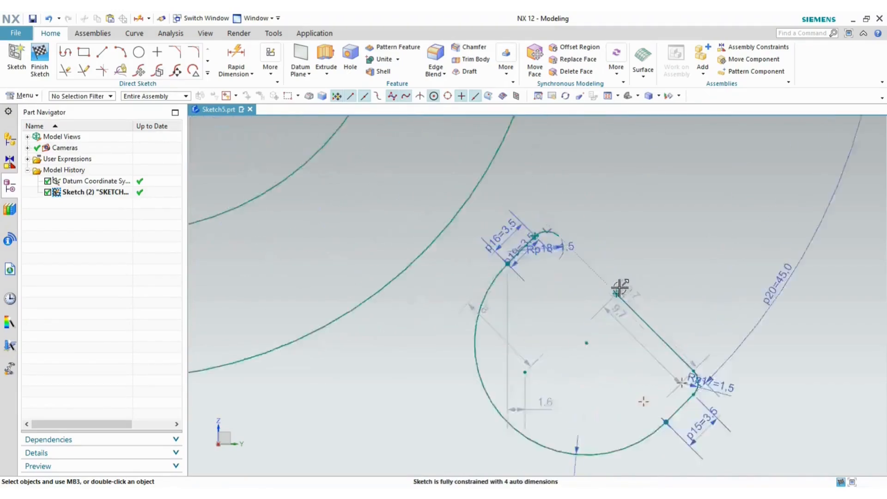
pyautogui.click(613, 300)
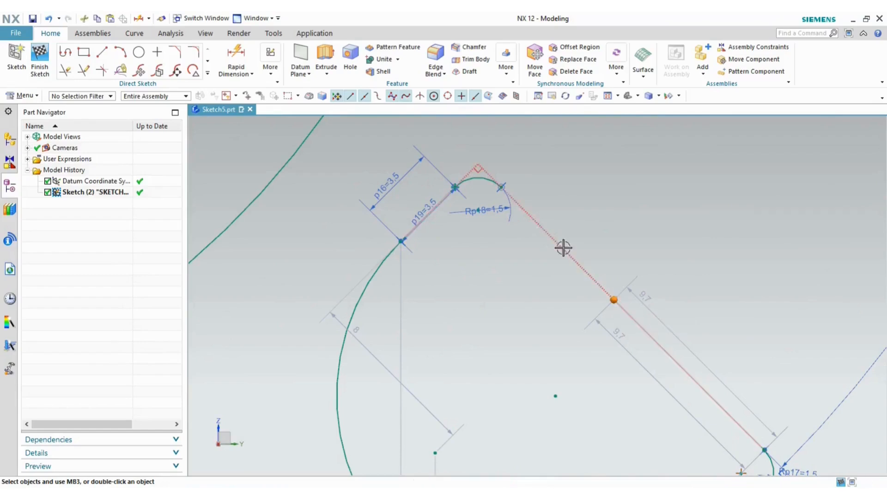
pyautogui.click(502, 186)
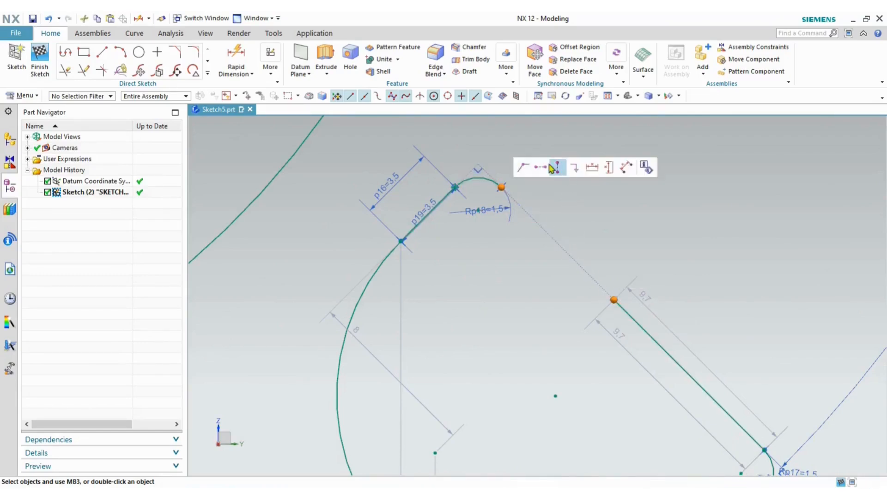
pyautogui.click(525, 165)
pyautogui.scroll(-3, 671, 247)
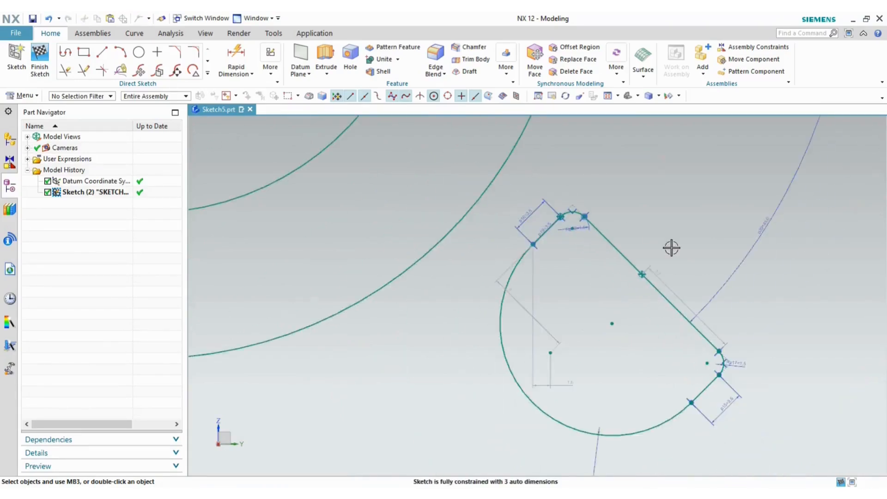
# - Delete the stray Point8 with its 9.7 dimension, then compare against the reference PDF
pyautogui.click(643, 276)
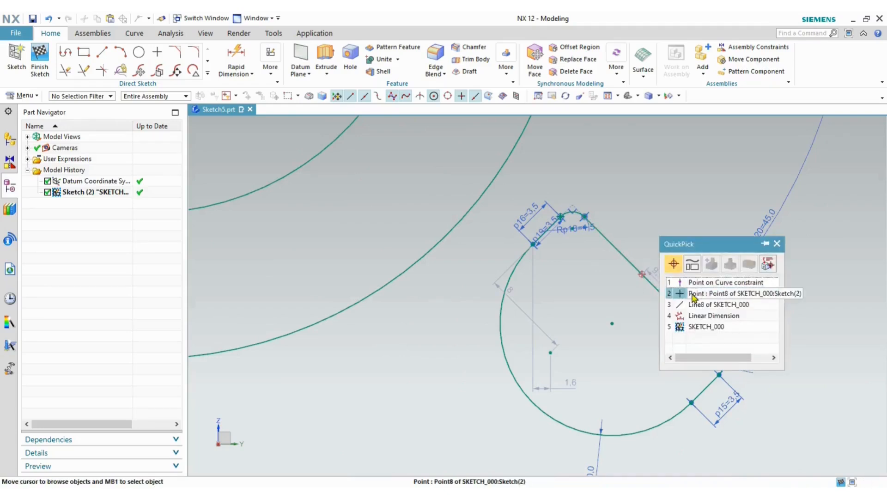
pyautogui.click(666, 294)
pyautogui.click(786, 275)
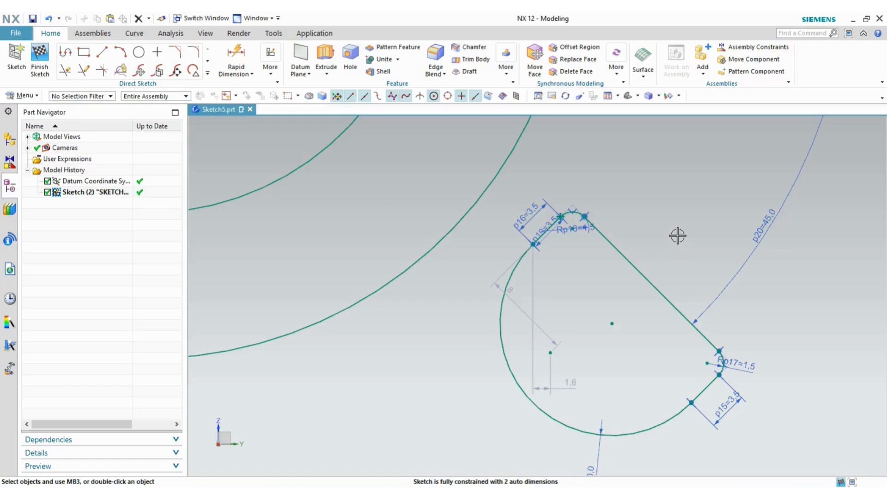
pyautogui.hotkey('alt', 'Tab')
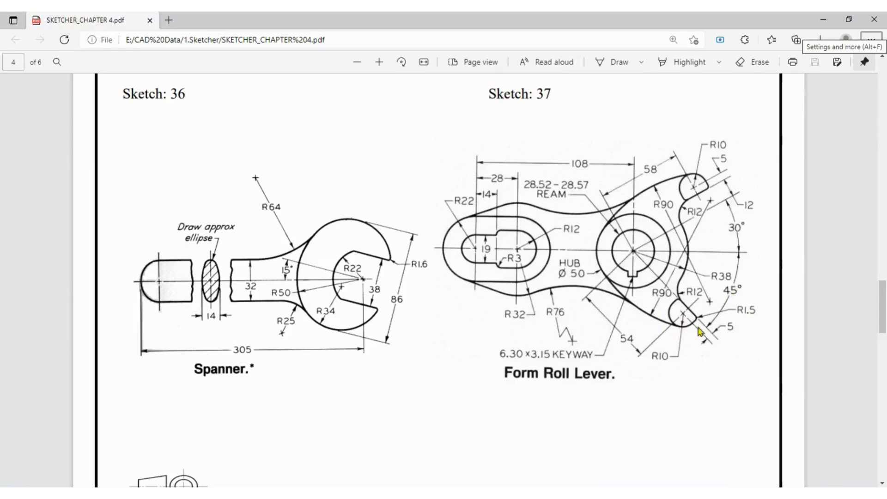
pyautogui.hotkey('alt', 'Tab')
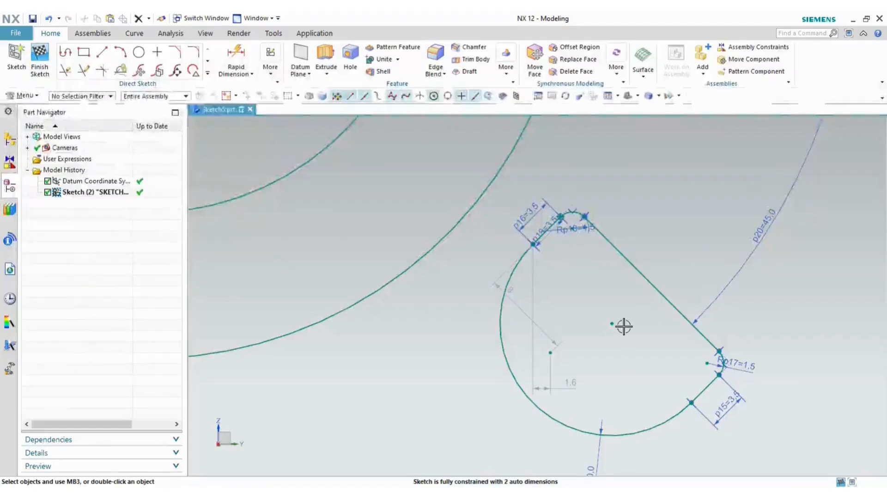
pyautogui.scroll(-3, 624, 323)
pyautogui.scroll(-3, 647, 302)
pyautogui.scroll(4, 634, 226)
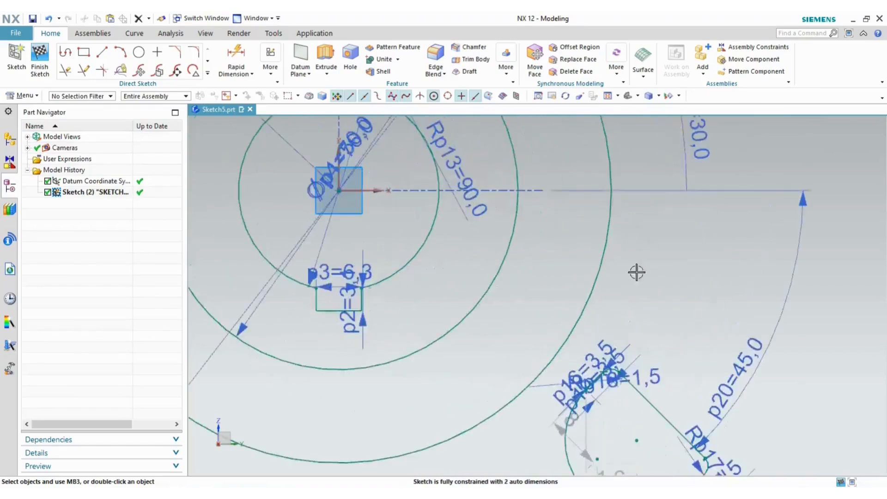
# - Draw a three-point arc from the outer circle down to the lug corner
pyautogui.click(122, 55)
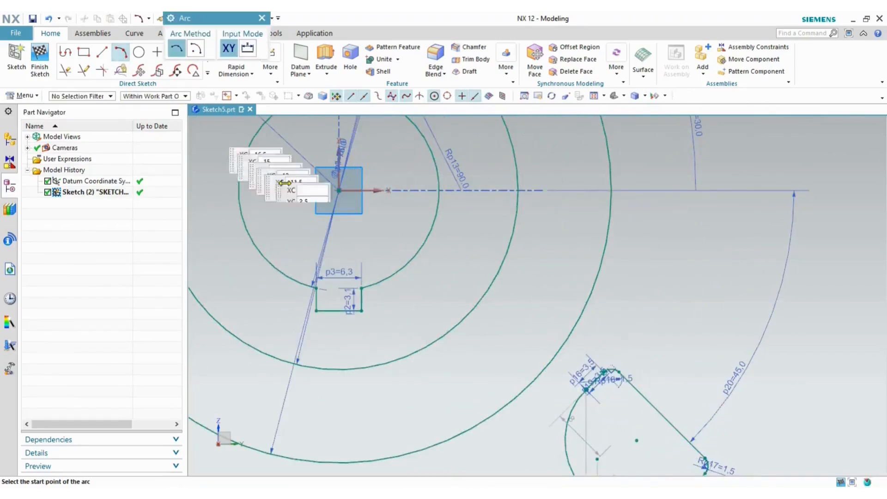
pyautogui.click(597, 279)
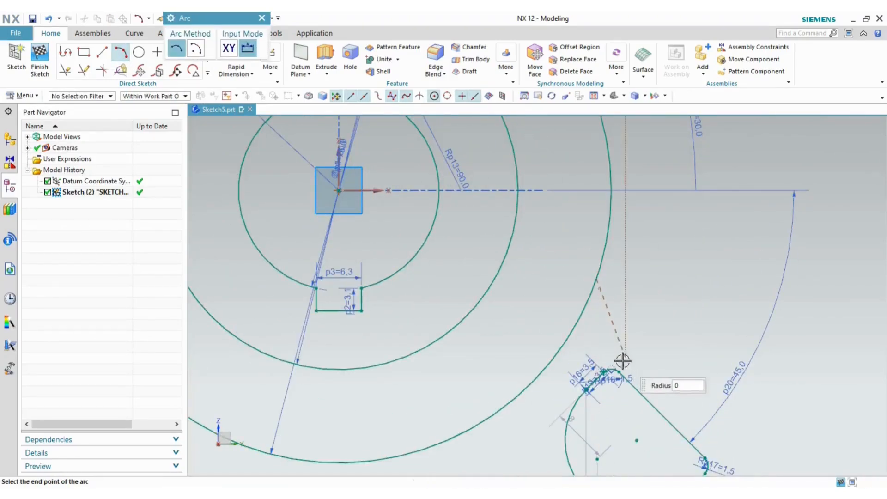
pyautogui.click(627, 378)
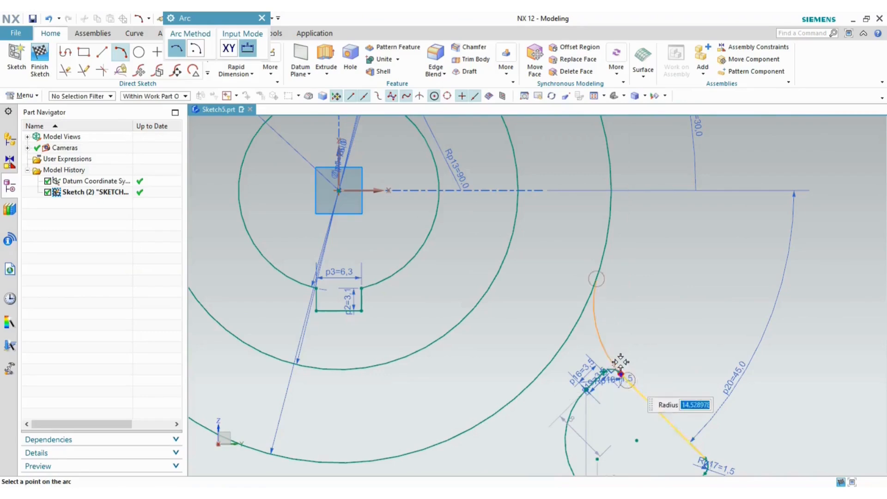
pyautogui.click(619, 335)
pyautogui.press('Escape')
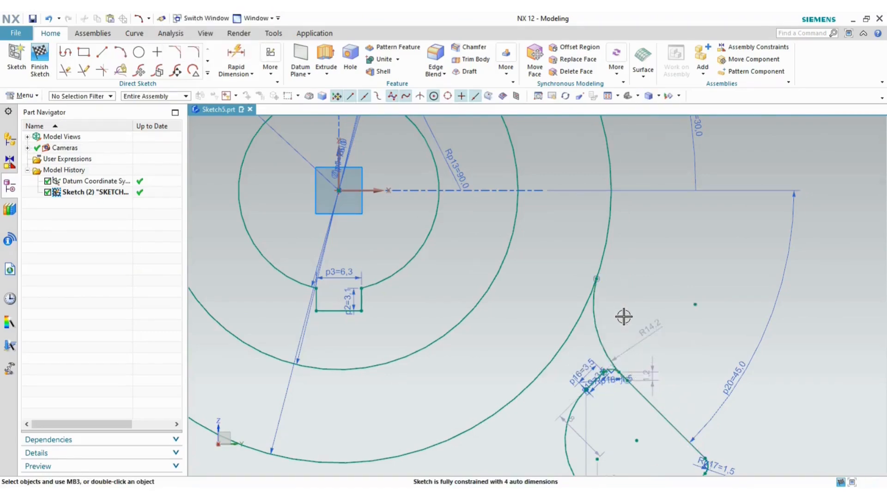
# - Give the new arc a radius dimension of 12
pyautogui.click(645, 333)
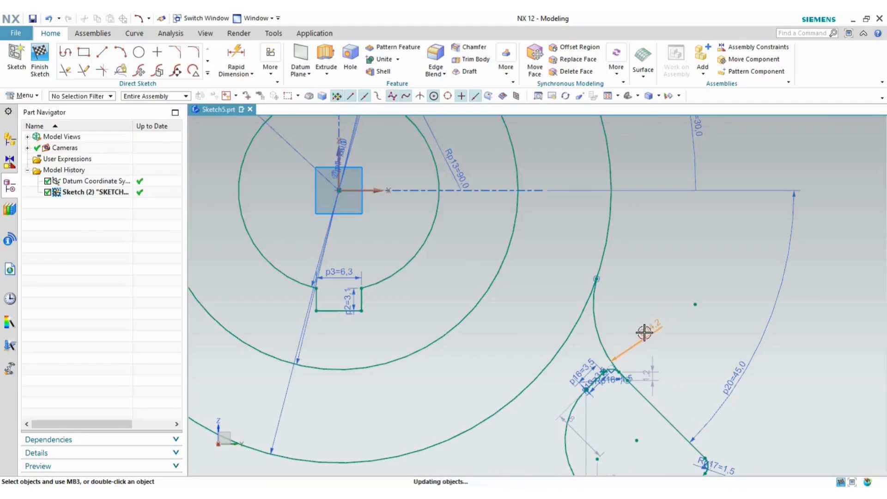
pyautogui.write('12')
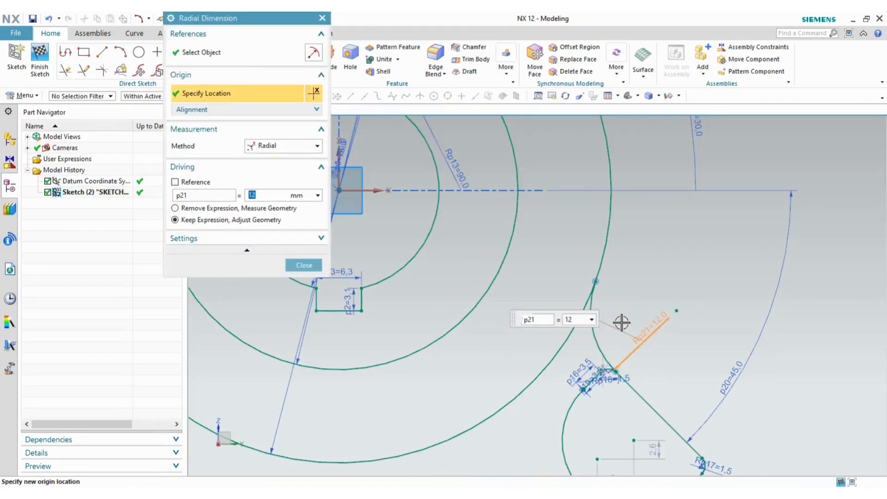
pyautogui.click(318, 268)
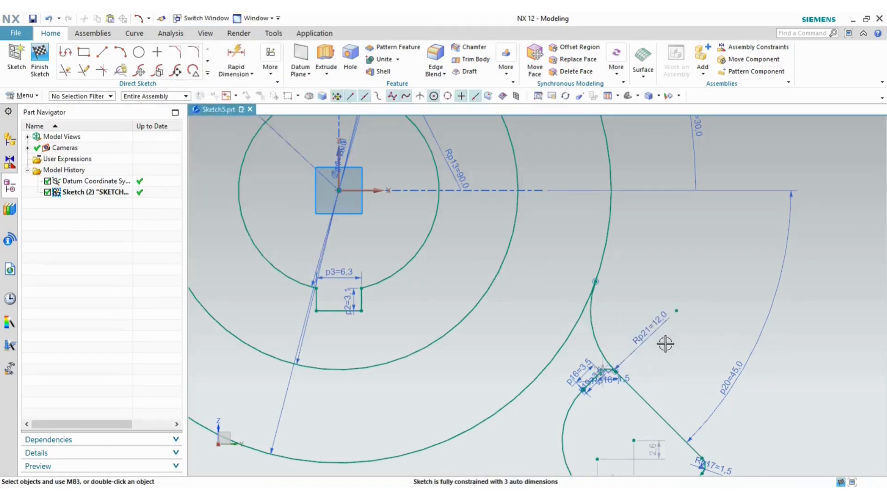
pyautogui.scroll(5, 590, 367)
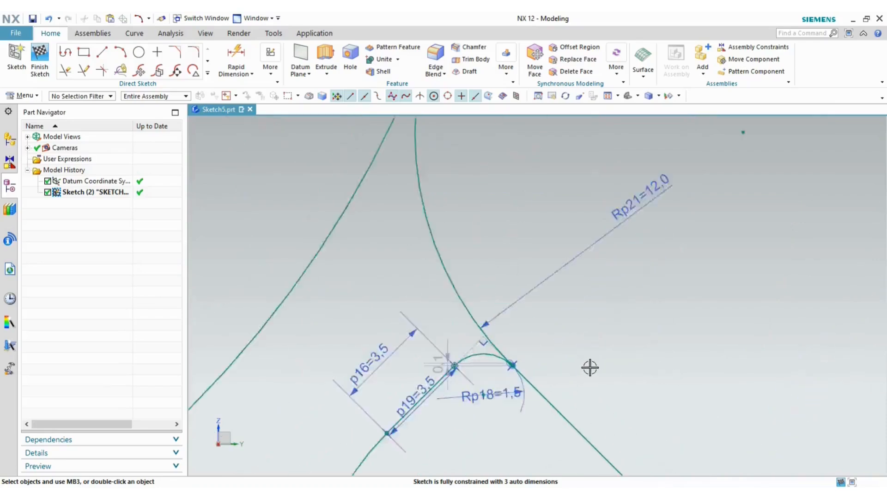
pyautogui.scroll(6, 570, 366)
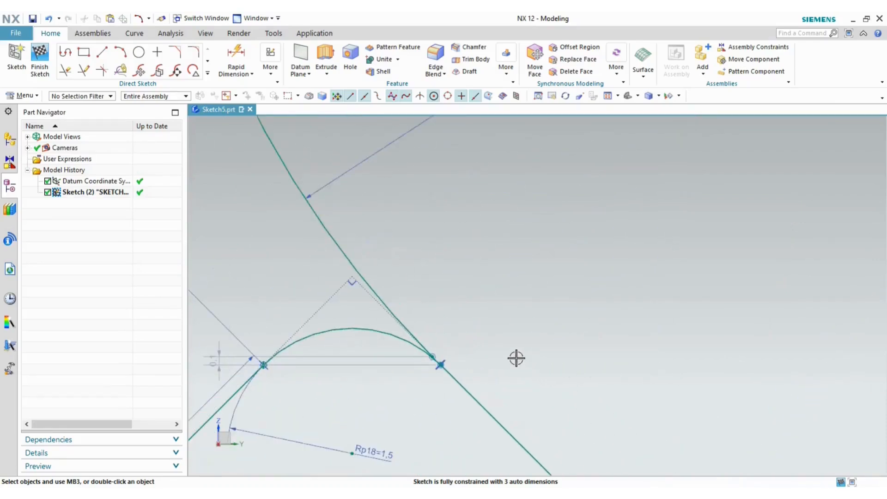
pyautogui.scroll(2, 516, 357)
pyautogui.scroll(-3, 517, 357)
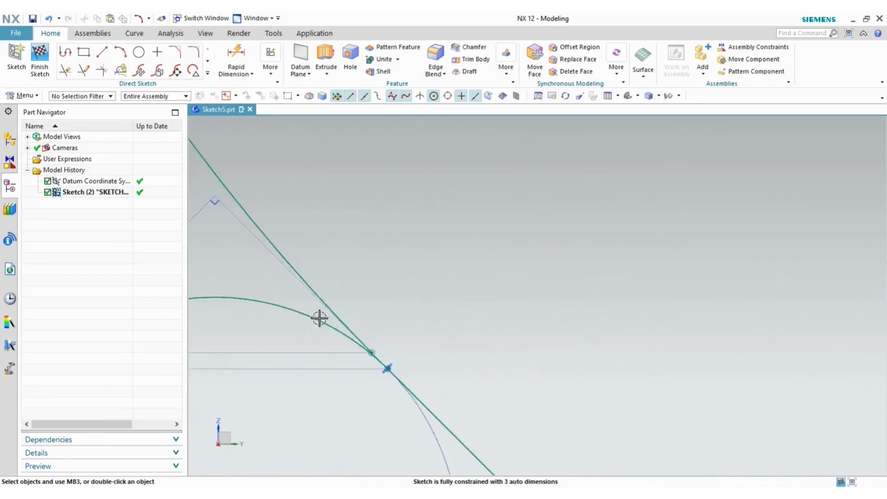
pyautogui.scroll(3, 318, 315)
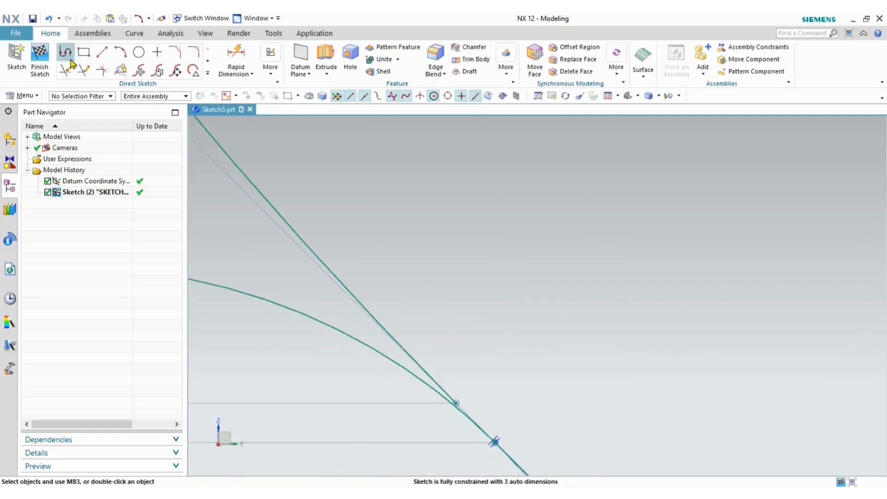
# - Quick Extend the slanted lug line until it meets the R12 arc
pyautogui.click(83, 71)
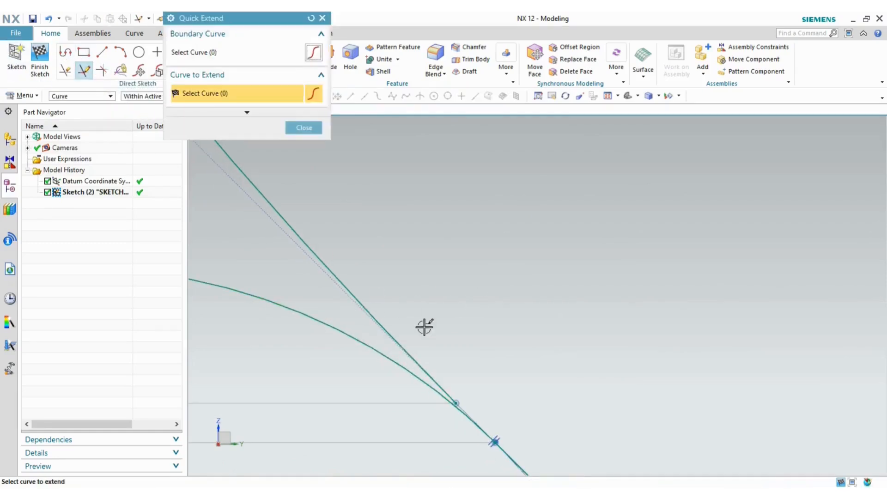
pyautogui.click(408, 346)
pyautogui.scroll(-3, 516, 320)
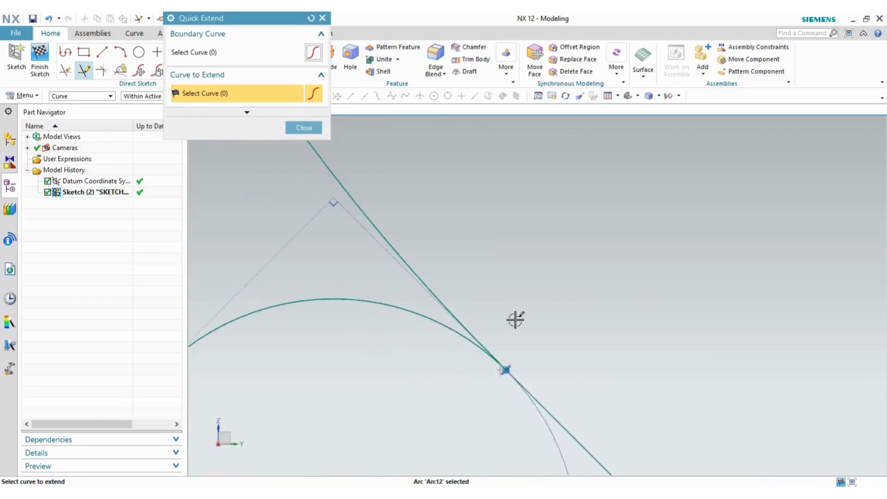
pyautogui.scroll(6, 561, 362)
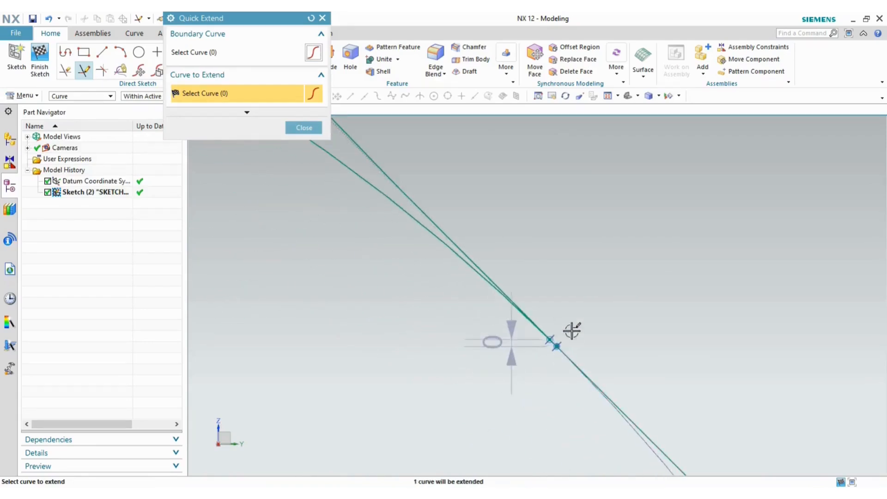
pyautogui.click(451, 293)
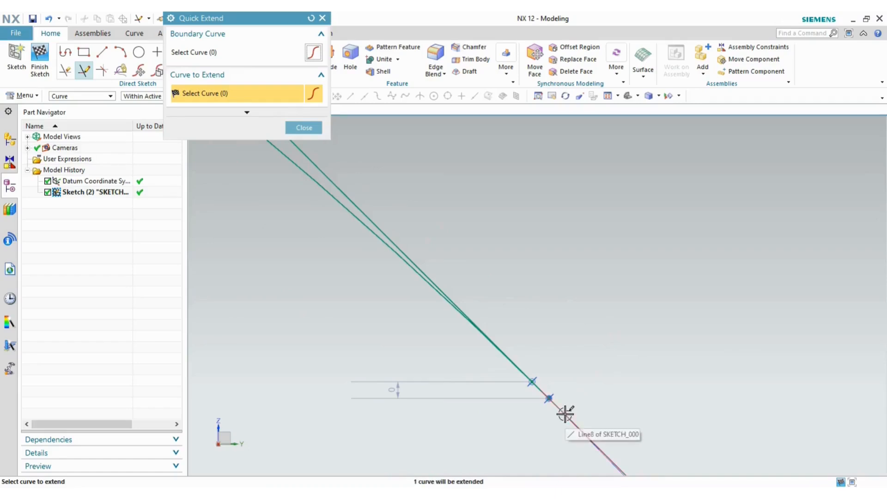
pyautogui.scroll(-5, 613, 342)
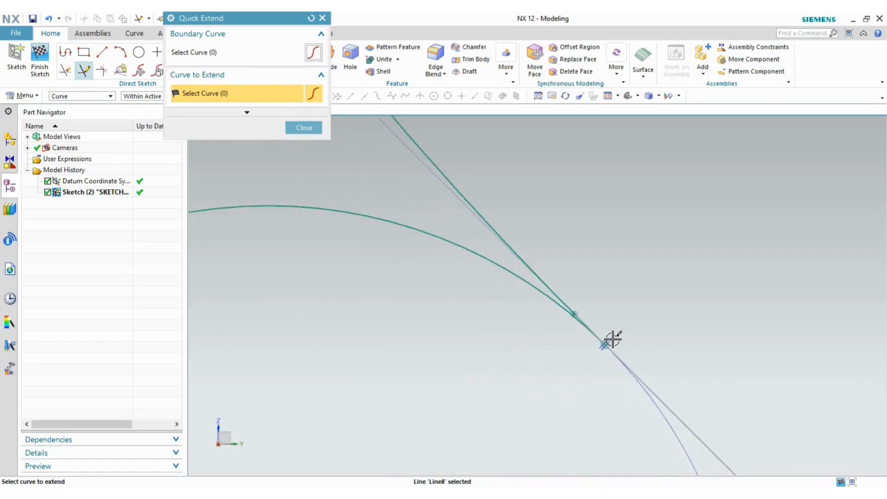
pyautogui.scroll(-4, 689, 320)
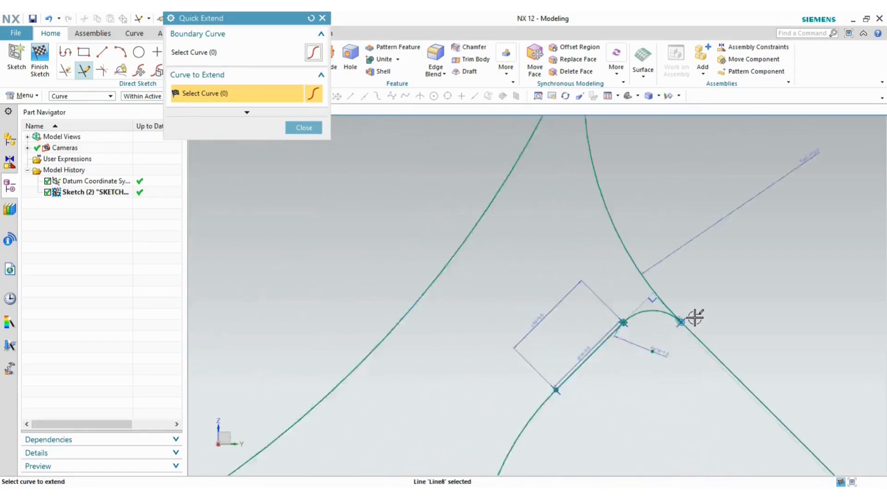
pyautogui.press('Escape')
pyautogui.scroll(-5, 444, 343)
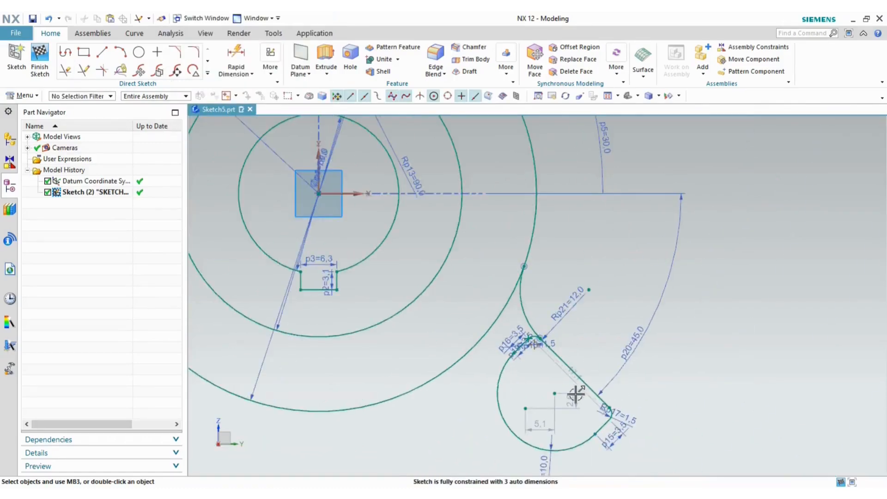
# - Select the small end arc's centre and the other arc's centre, then check the reference PDF
pyautogui.click(555, 394)
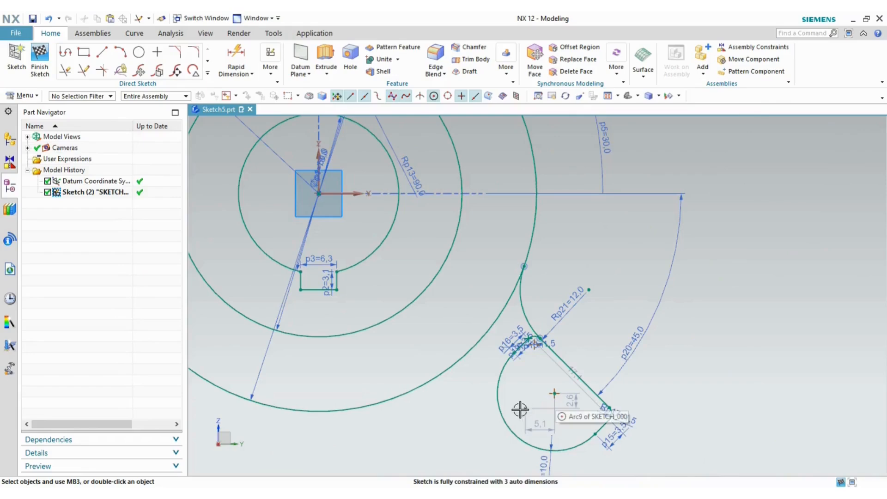
pyautogui.click(526, 409)
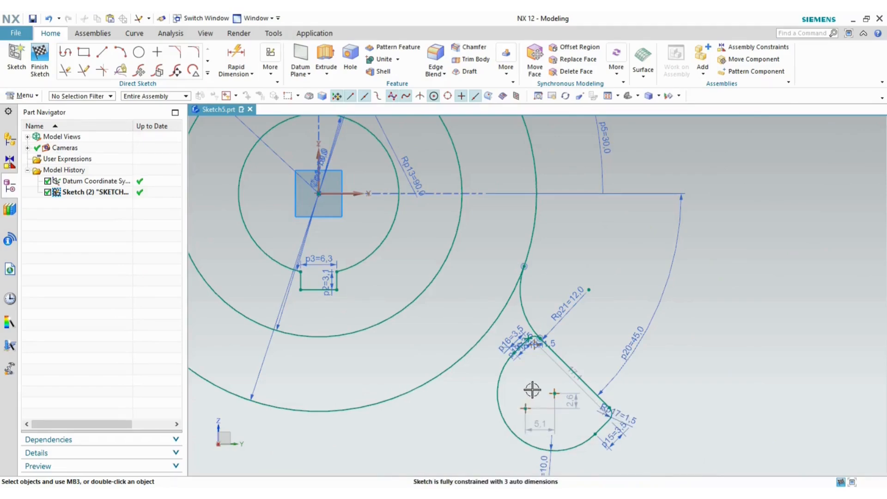
pyautogui.hotkey('alt', 'Tab')
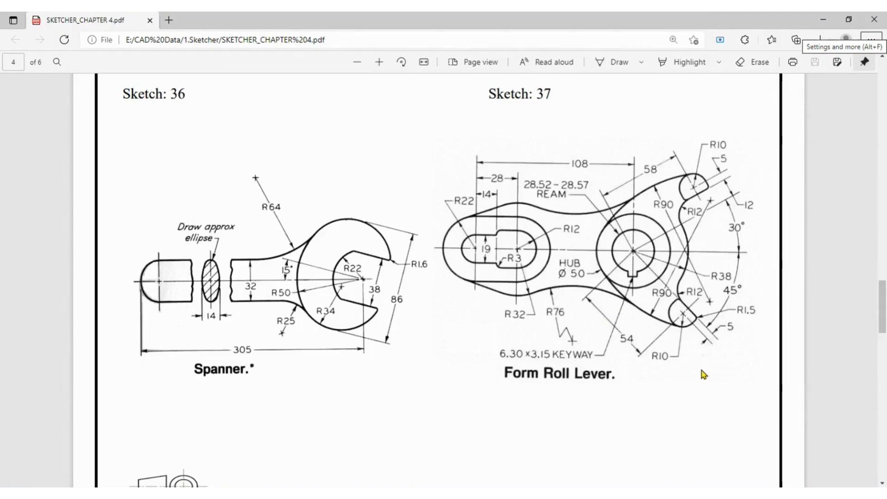
pyautogui.hotkey('alt', 'Tab')
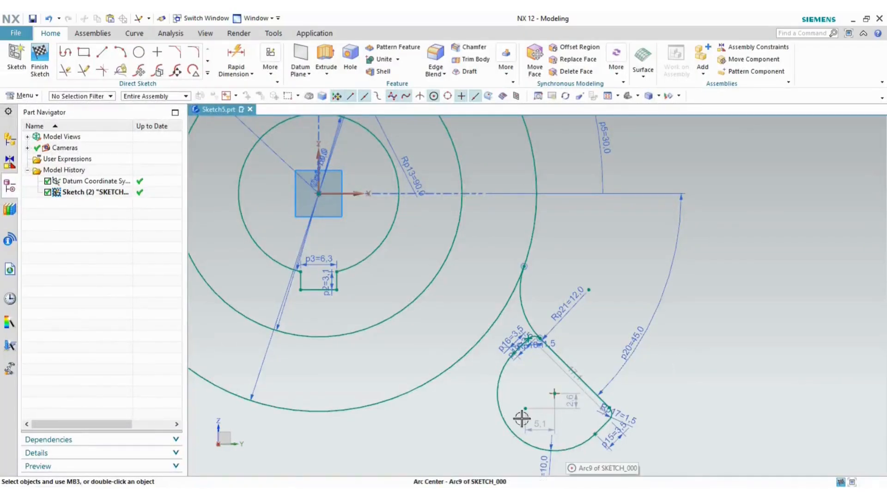
pyautogui.scroll(4, 512, 350)
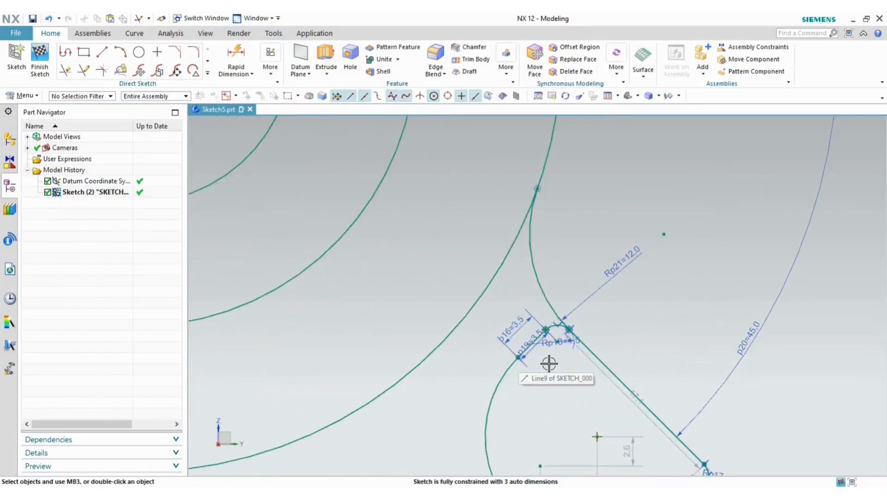
pyautogui.scroll(-3, 548, 363)
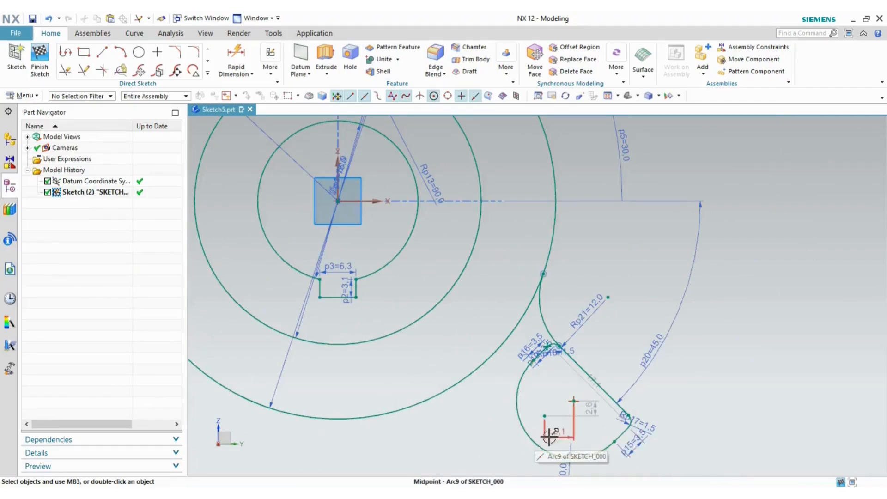
# - Move the 17.1 dimension off the diagonal edge to an outer position
pyautogui.hotkey('alt', 'Tab')
pyautogui.hotkey('alt', 'Tab')
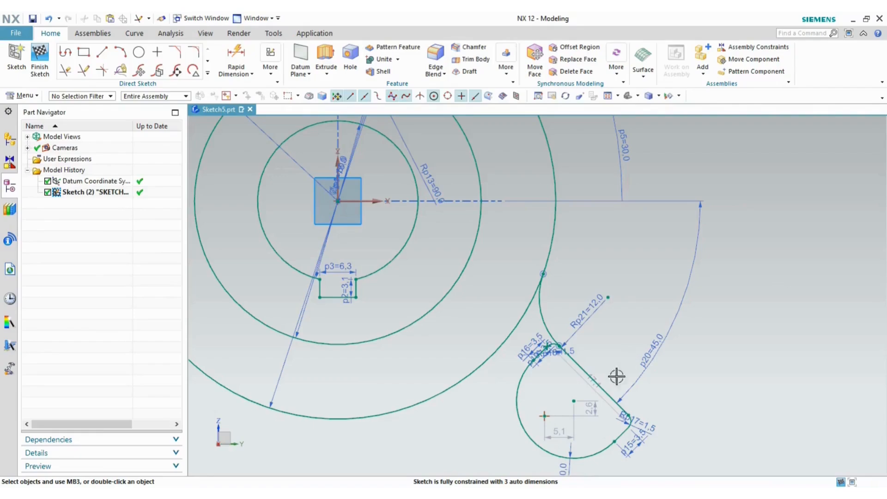
pyautogui.moveTo(595, 390); pyautogui.dragTo(618, 360)
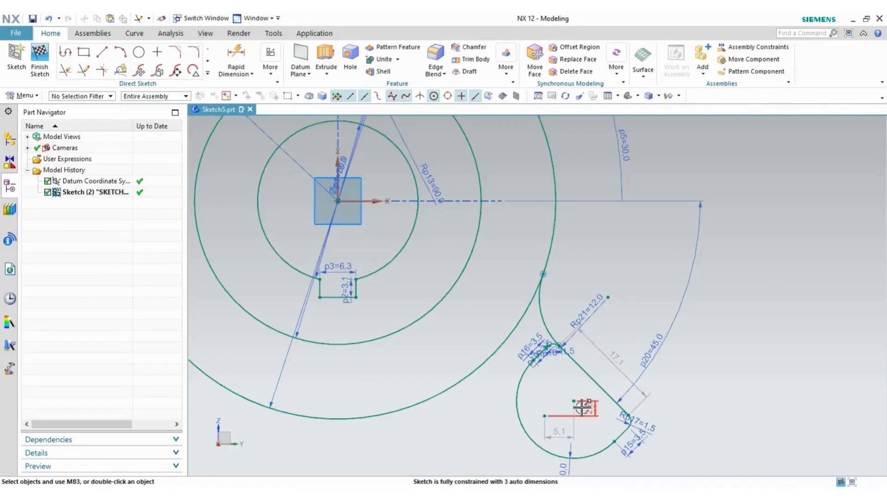
pyautogui.hotkey('alt', 'Tab')
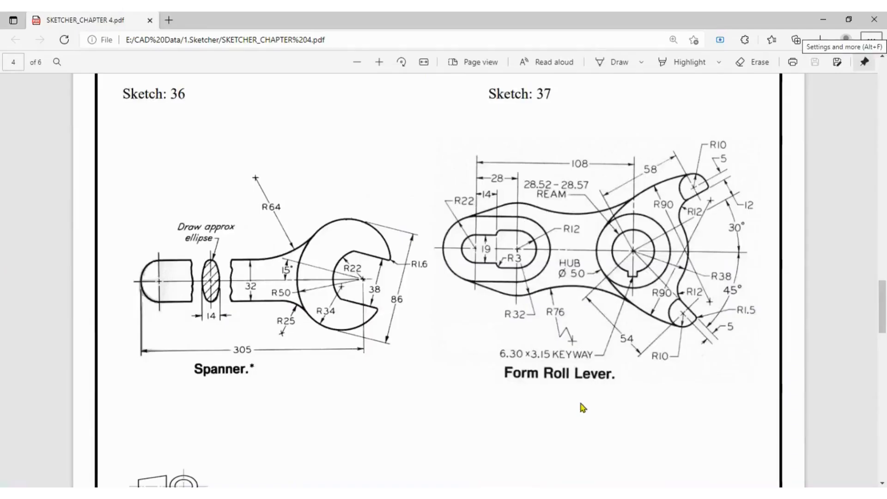
pyautogui.hotkey('alt', 'Tab')
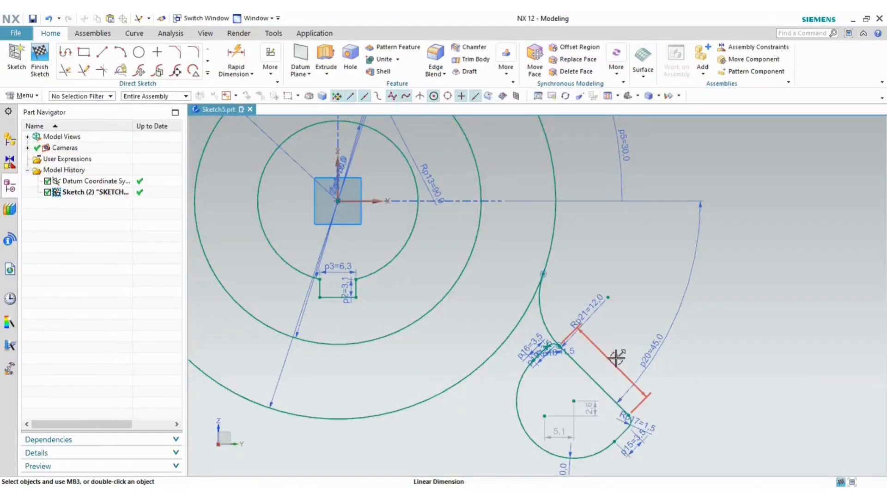
pyautogui.hotkey('alt', 'Tab')
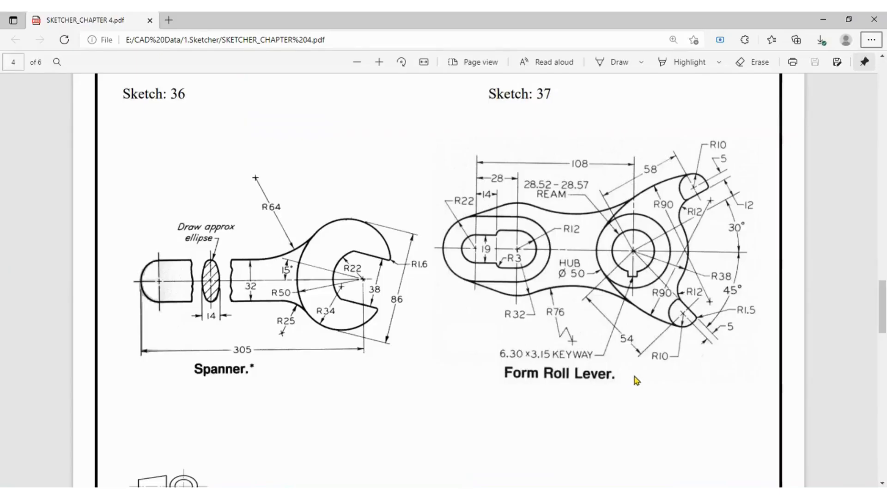
pyautogui.hotkey('alt', 'Tab')
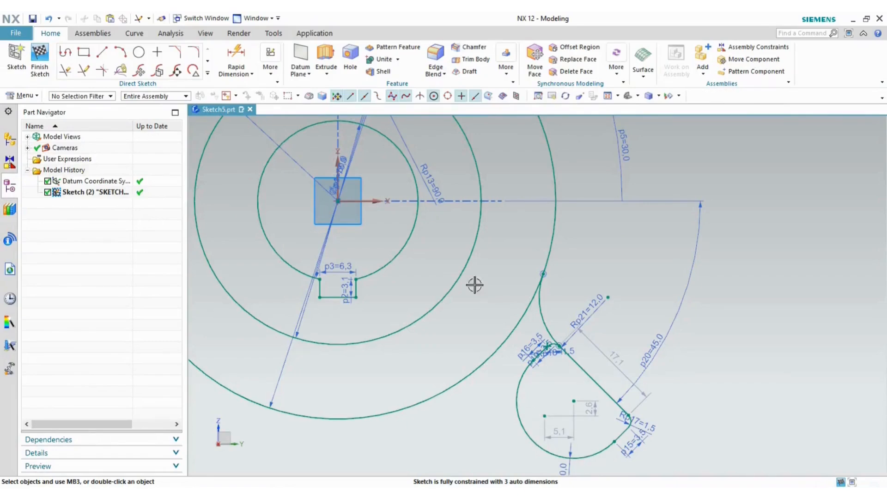
# - Dimension the lower lug's width at 20 between its corner lines, accepting the overconstraint warning
pyautogui.click(239, 58)
pyautogui.scroll(4, 575, 368)
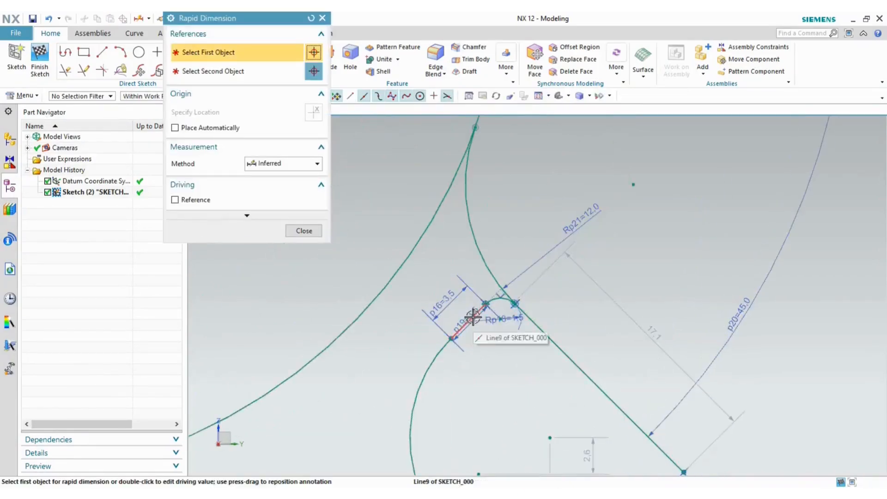
pyautogui.scroll(3, 473, 318)
pyautogui.click(490, 303)
pyautogui.scroll(-2, 569, 330)
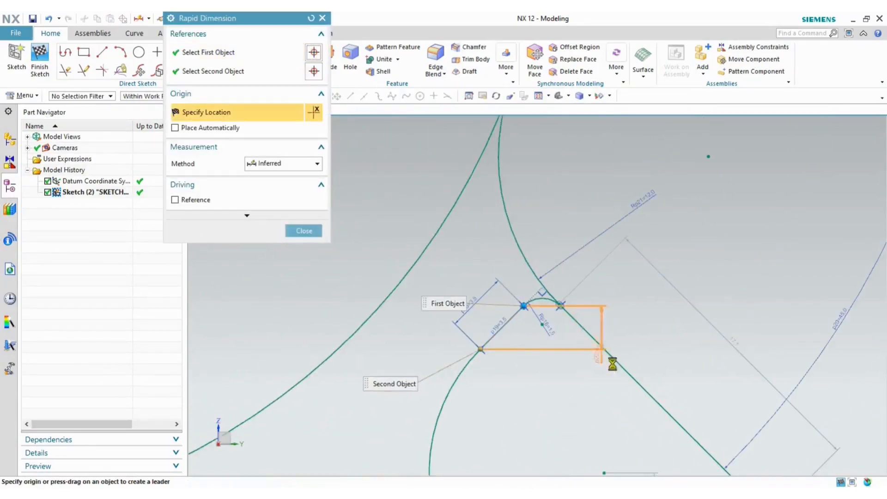
pyautogui.scroll(-3, 612, 365)
pyautogui.scroll(5, 647, 402)
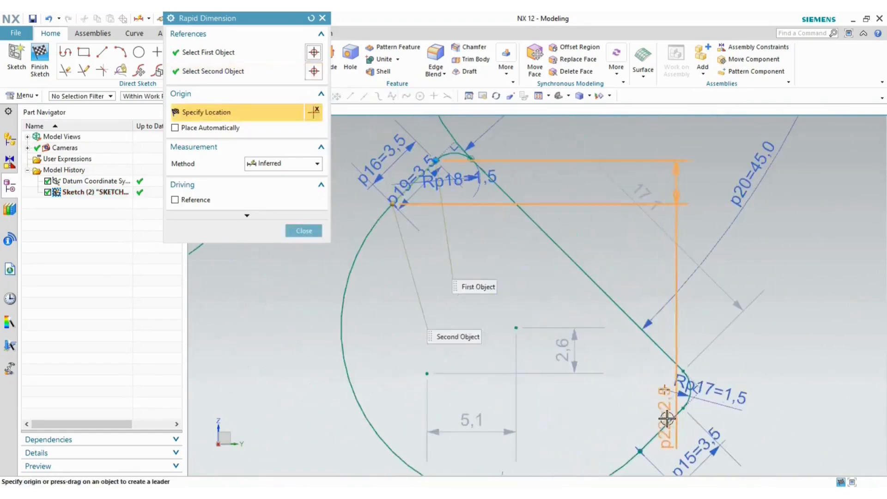
pyautogui.click(666, 418)
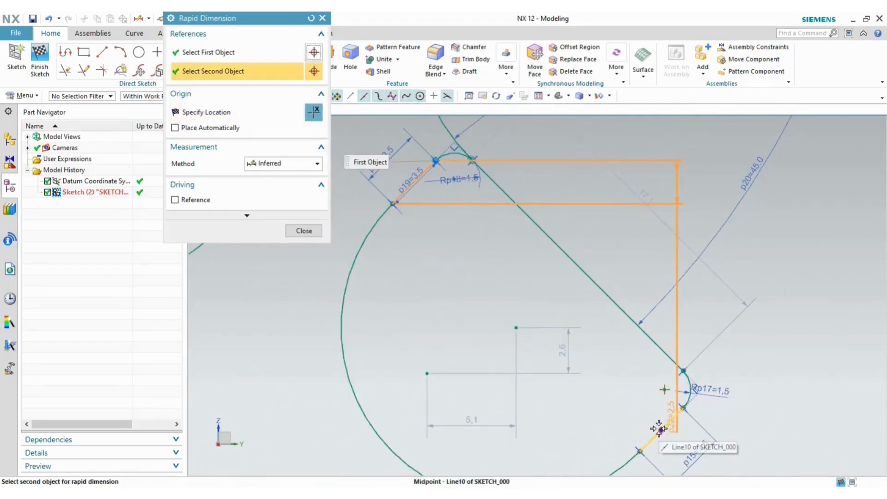
pyautogui.click(662, 430)
pyautogui.click(751, 259)
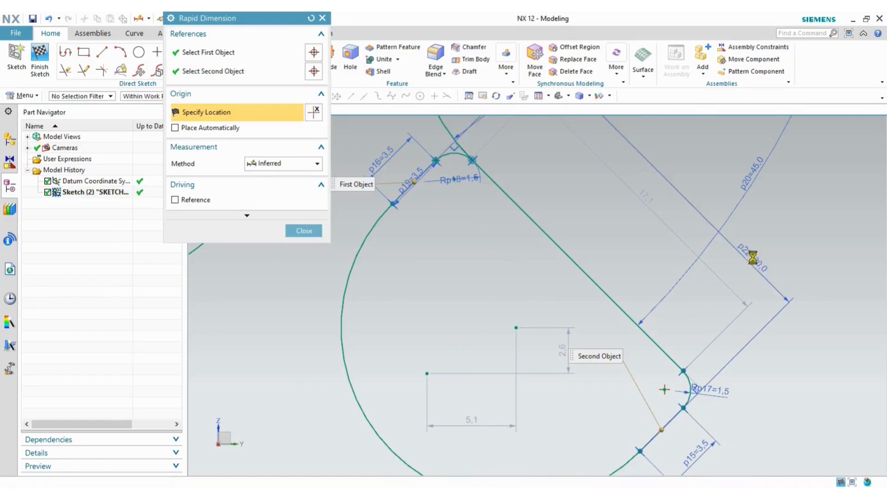
pyautogui.click(443, 281)
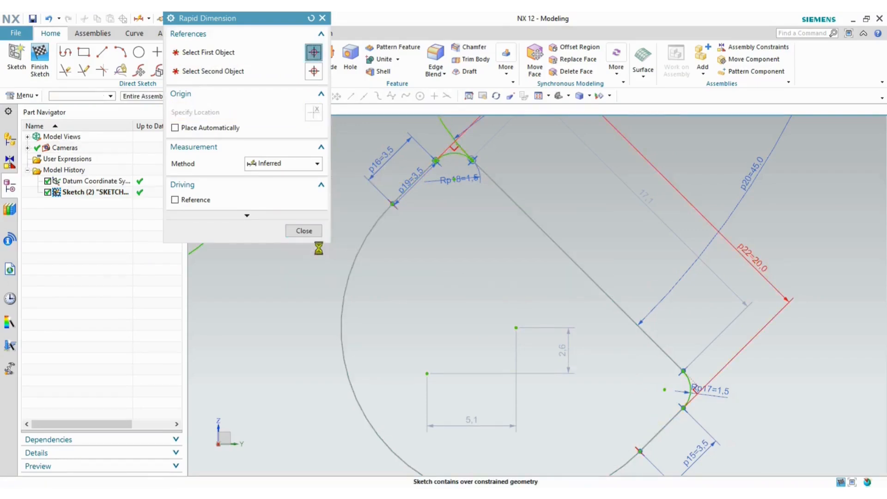
pyautogui.click(306, 231)
# - Delete the conflicting Rp14 R10 radius on the lug circle
pyautogui.scroll(-3, 726, 306)
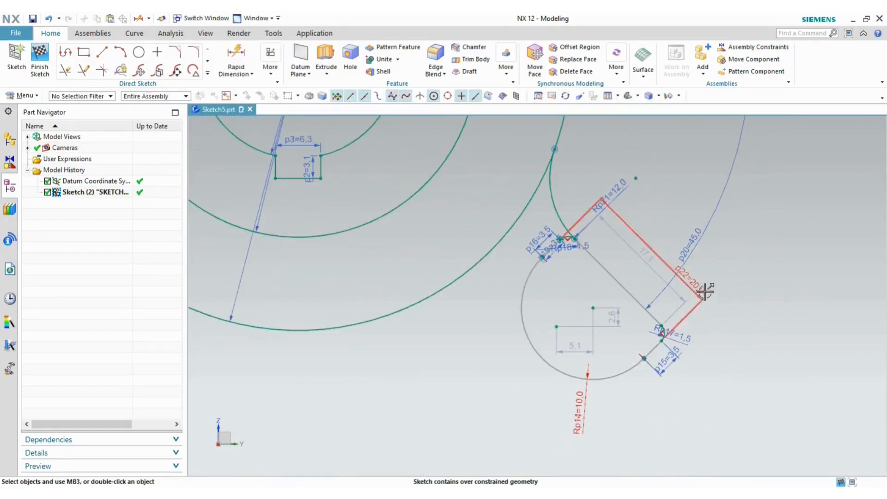
pyautogui.scroll(2, 698, 277)
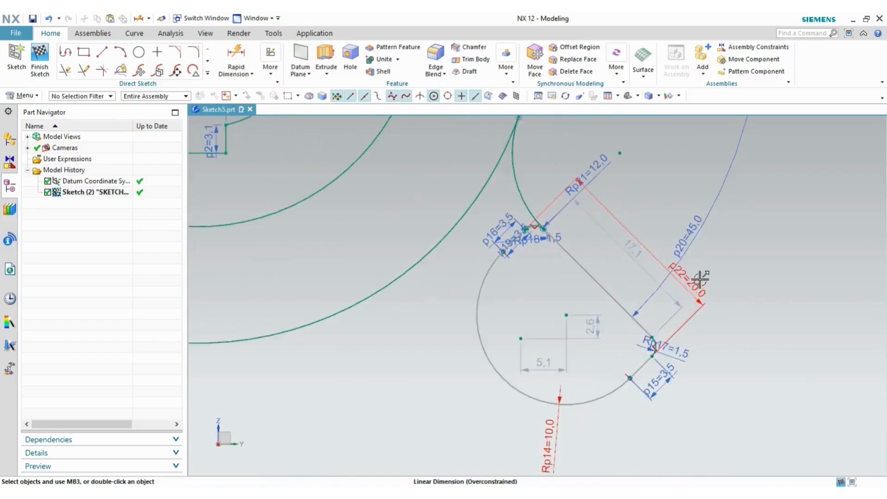
pyautogui.scroll(3, 685, 327)
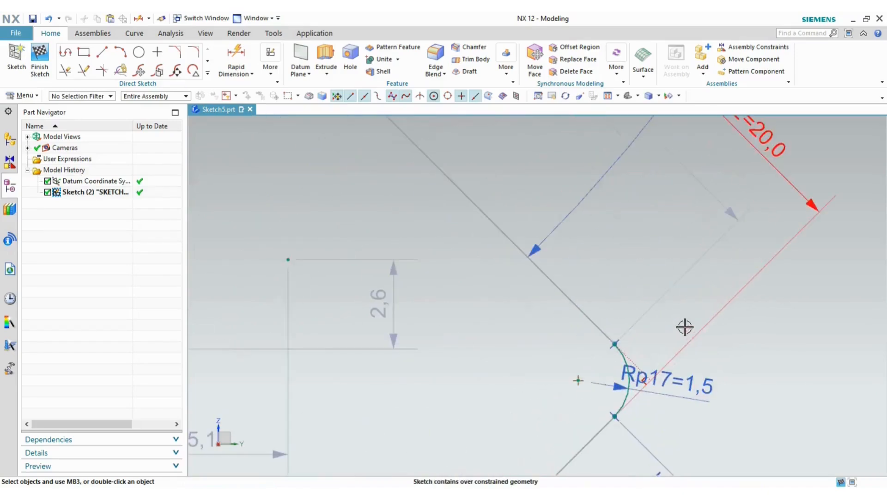
pyautogui.scroll(-1, 735, 337)
pyautogui.scroll(-2, 735, 338)
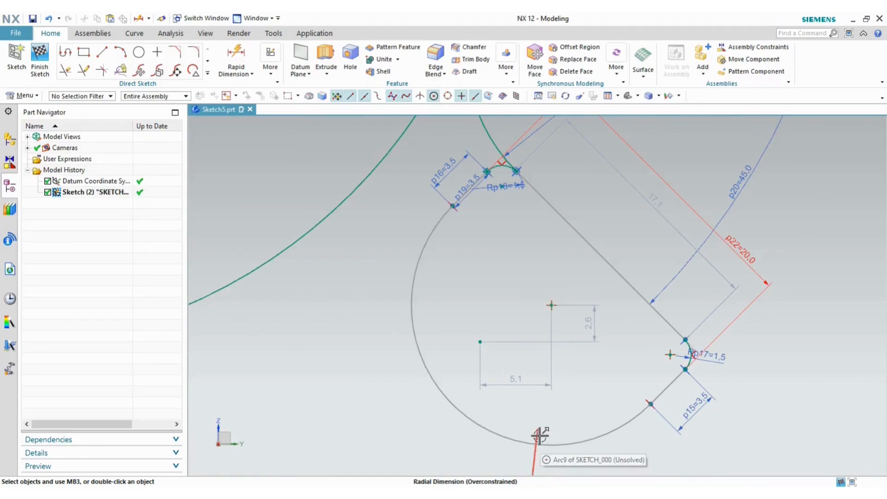
pyautogui.scroll(-2, 588, 372)
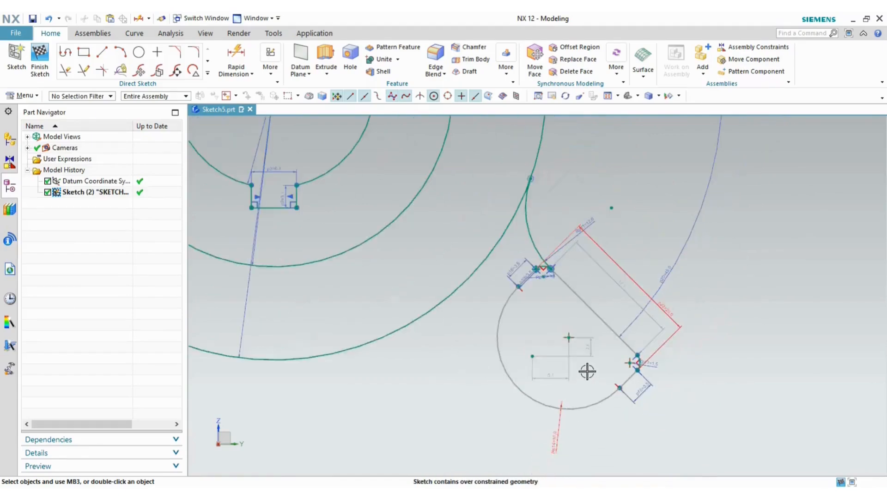
pyautogui.click(560, 432)
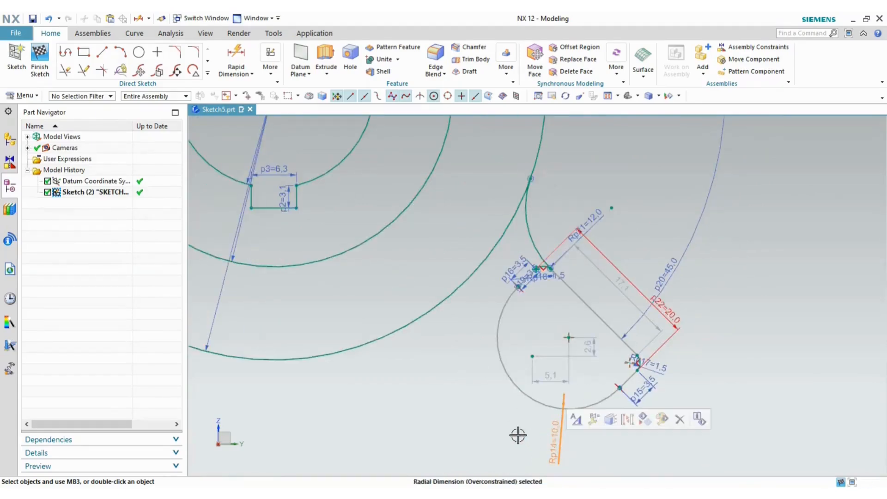
pyautogui.click(678, 419)
pyautogui.click(443, 278)
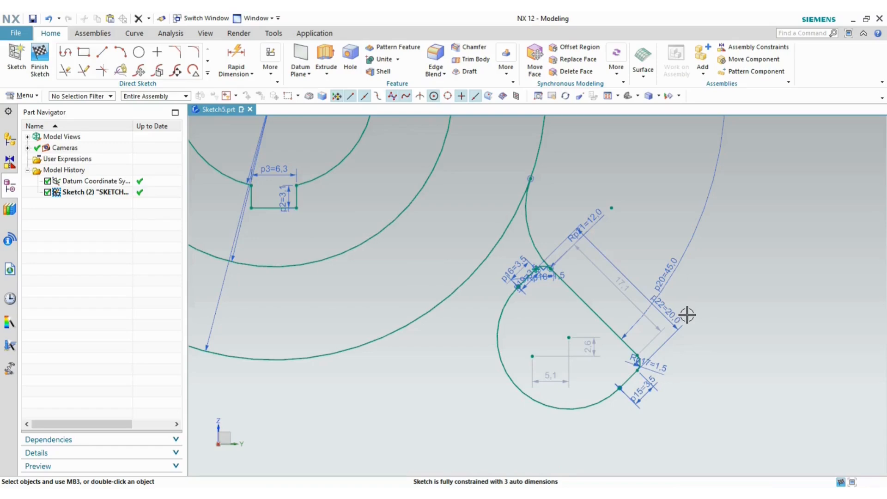
# - Undo to restore the R10 lug radius in place of the 20 width
pyautogui.hotkey('ctrl', 'z')
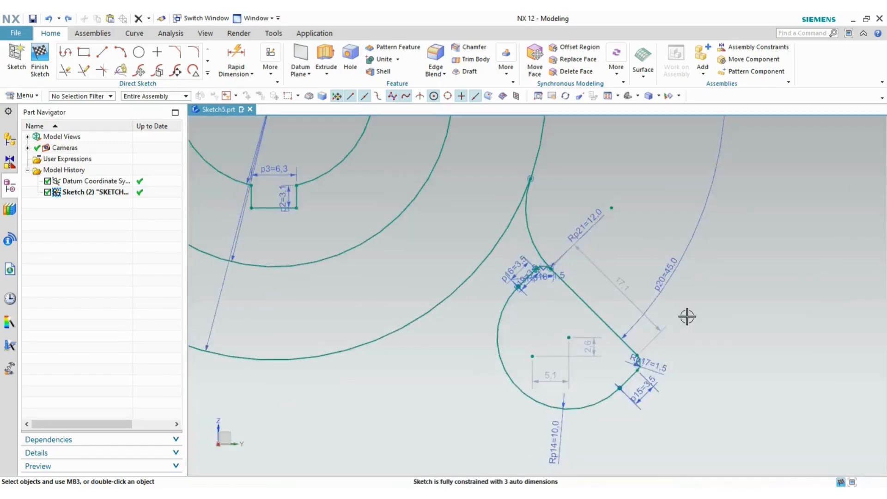
pyautogui.click(255, 498)
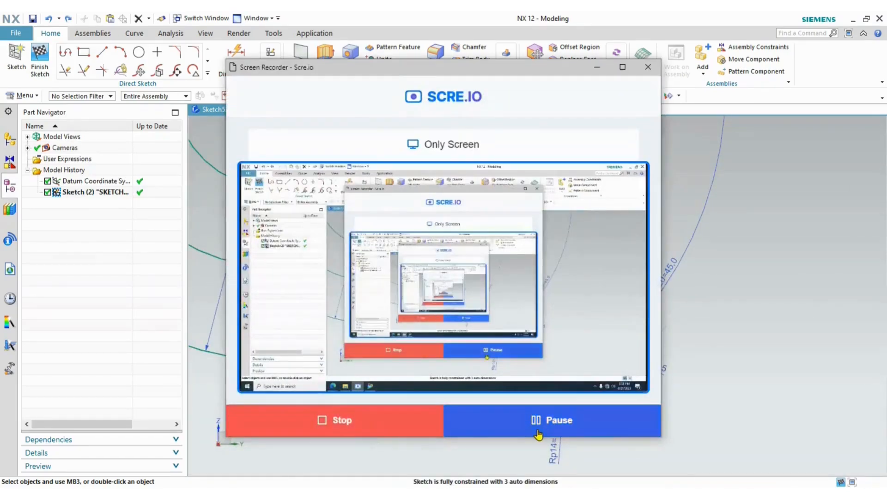
pyautogui.click(537, 434)
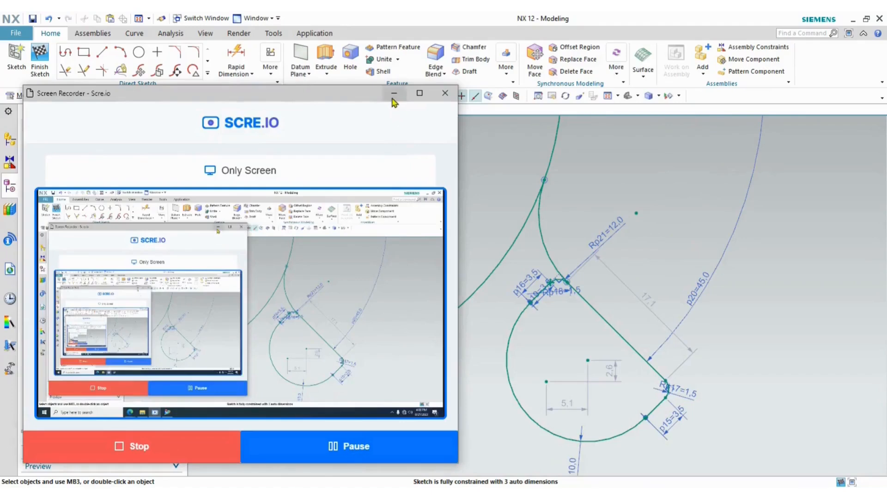
pyautogui.click(393, 95)
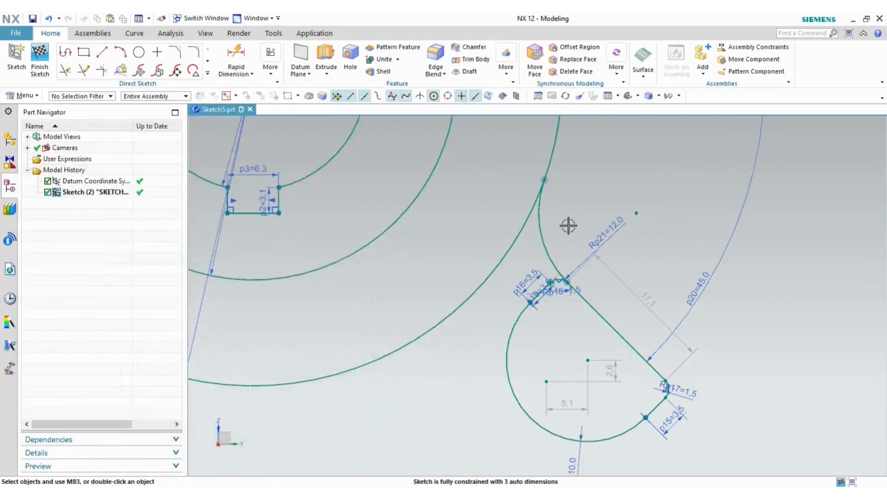
# - Constrain the lug's concave blend arc to the large outer arc, then check the reference PDF
pyautogui.click(544, 248)
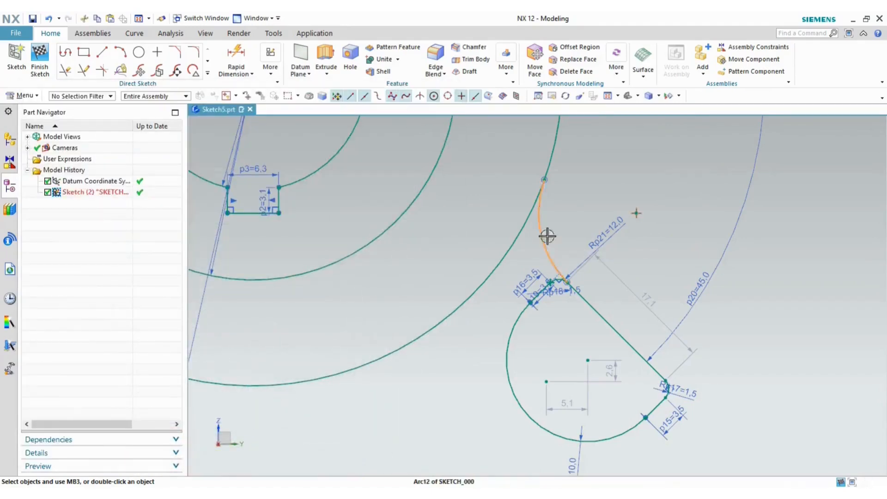
pyautogui.click(550, 144)
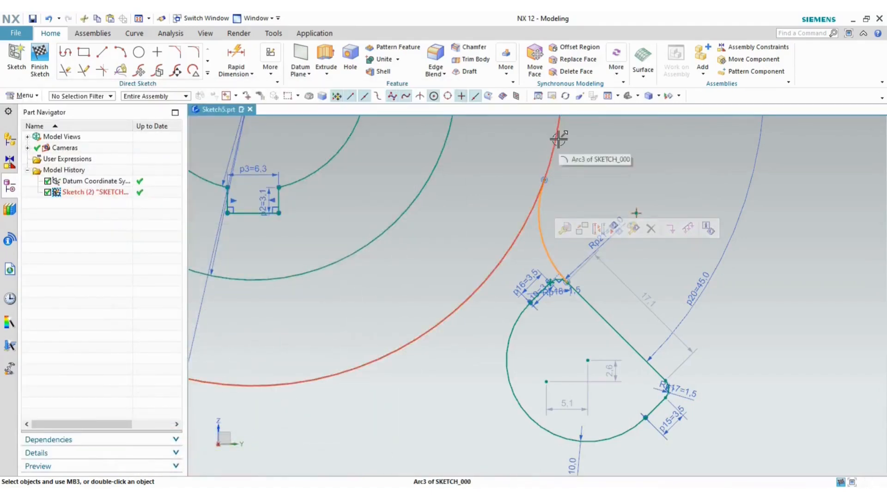
pyautogui.click(648, 104)
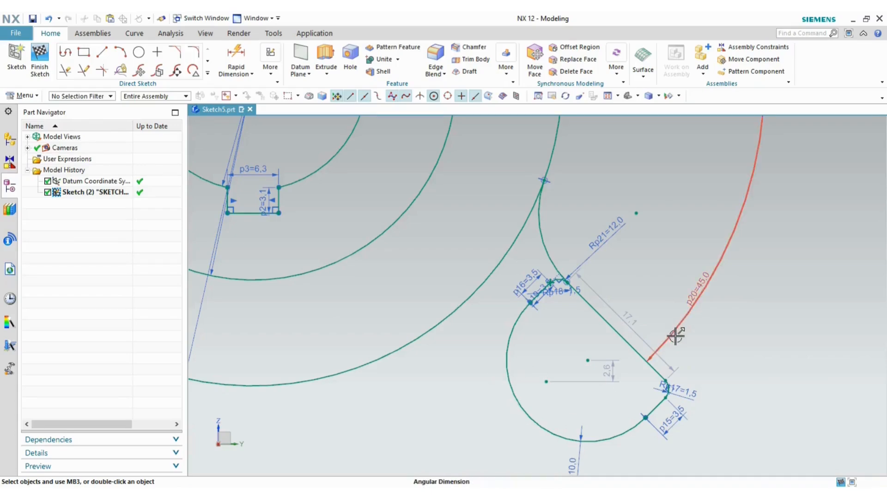
pyautogui.hotkey('alt', 'Tab')
pyautogui.hotkey('alt', 'Tab')
pyautogui.hotkey('alt', 'Tab')
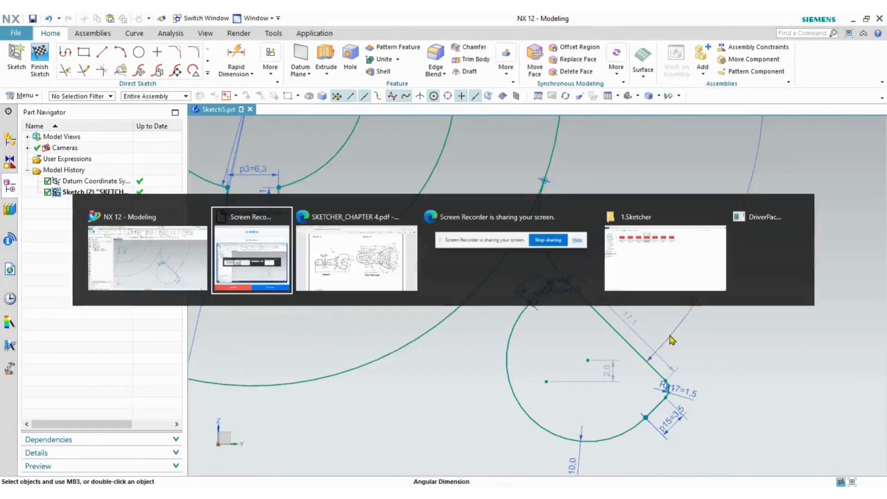
pyautogui.hotkey('alt', 'Tab')
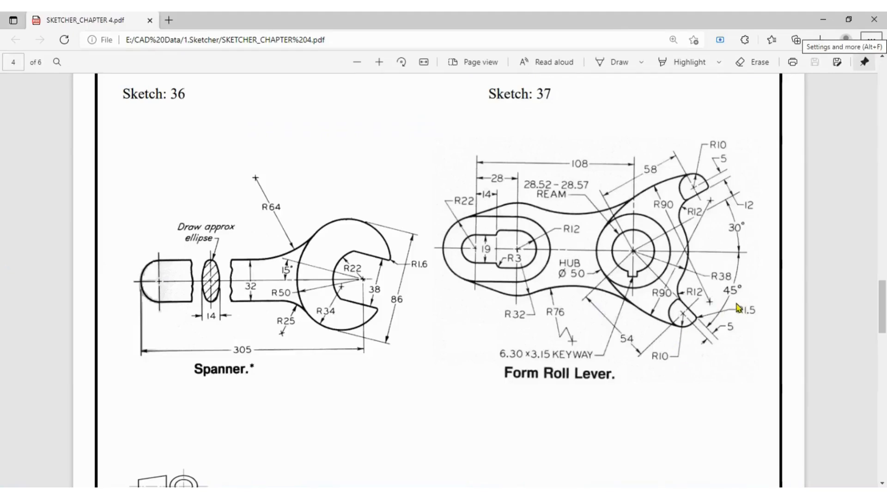
pyautogui.hotkey('alt', 'Tab')
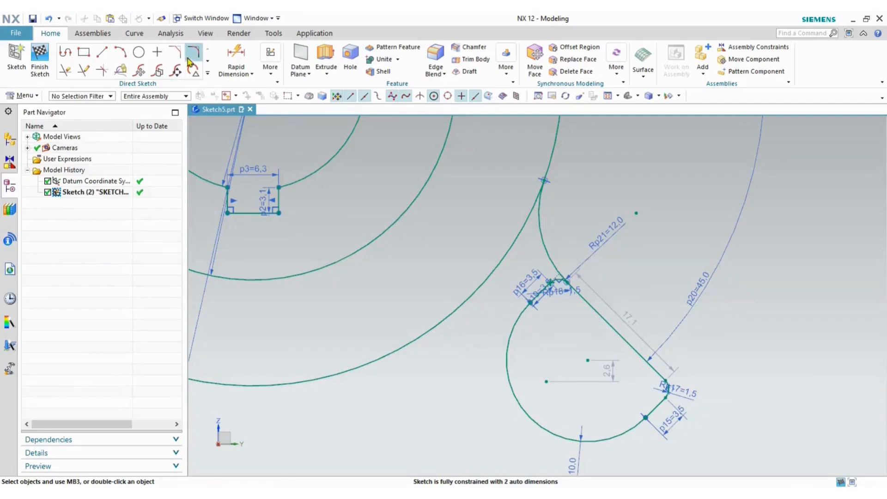
# - Try a Rapid Dimension from the outer arc's end point, then discard it
pyautogui.click(236, 57)
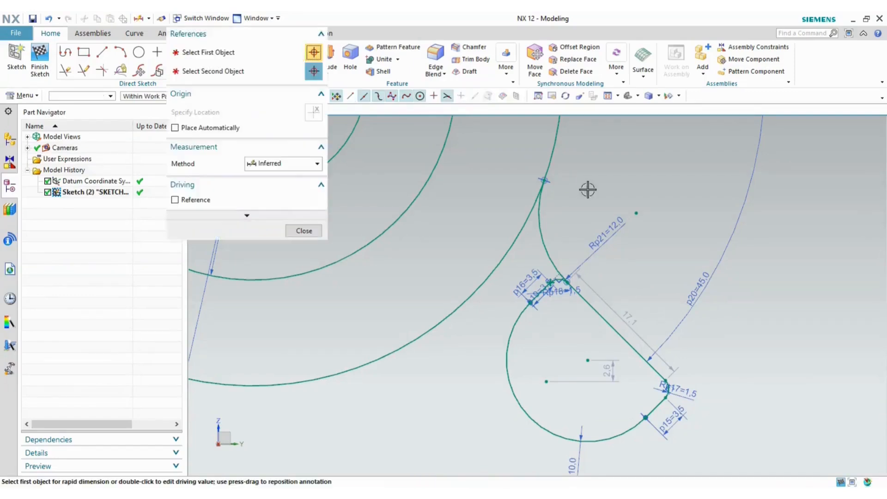
pyautogui.click(545, 179)
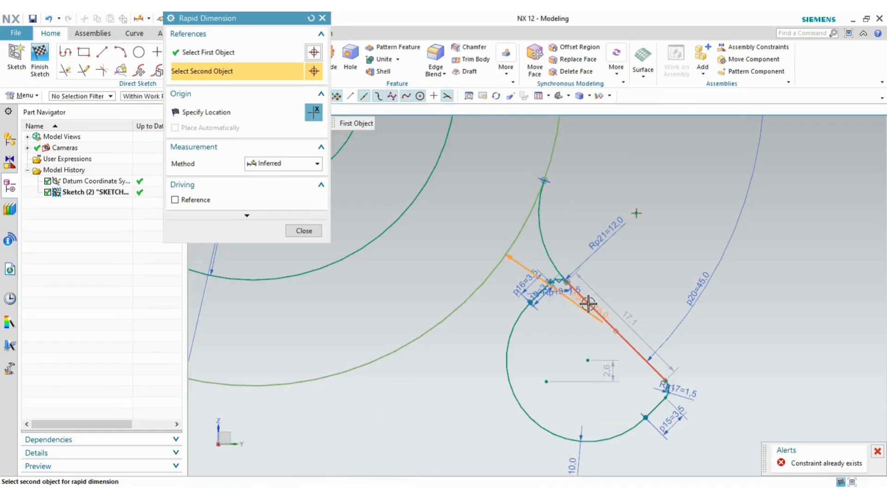
pyautogui.click(697, 323)
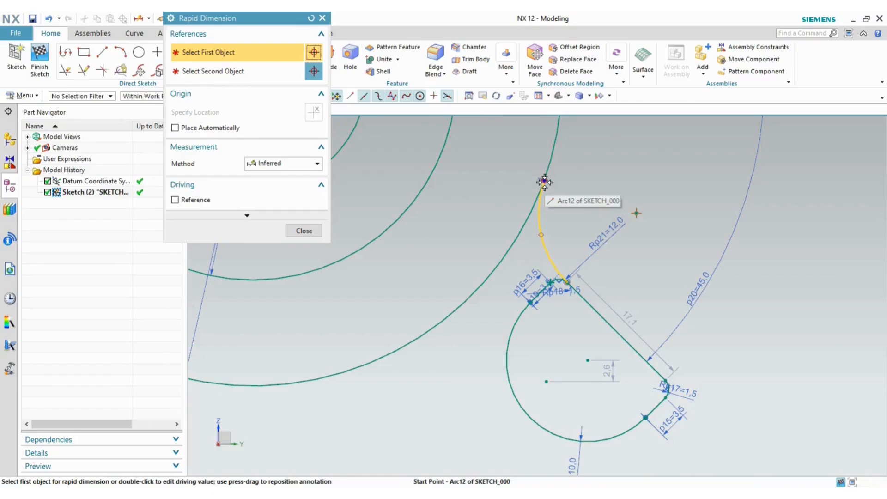
pyautogui.click(545, 182)
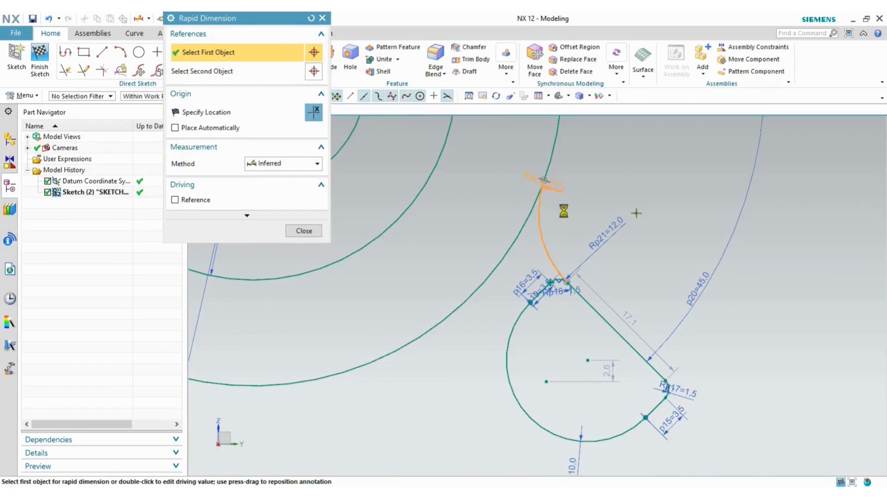
pyautogui.click(508, 174)
pyautogui.click(508, 174)
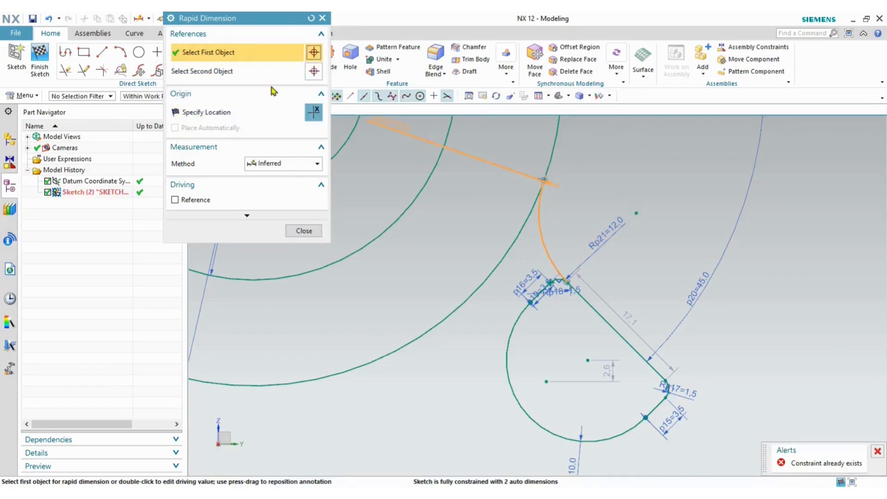
pyautogui.moveTo(240, 25); pyautogui.dragTo(240, 109)
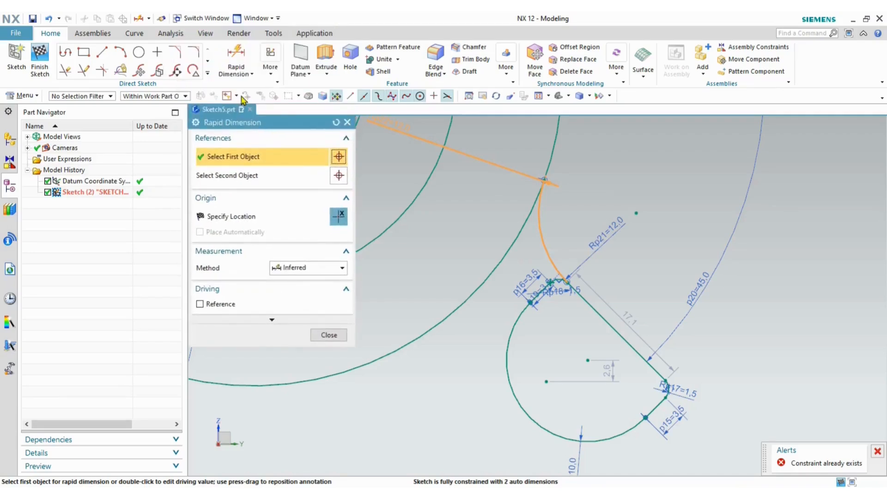
pyautogui.click(336, 122)
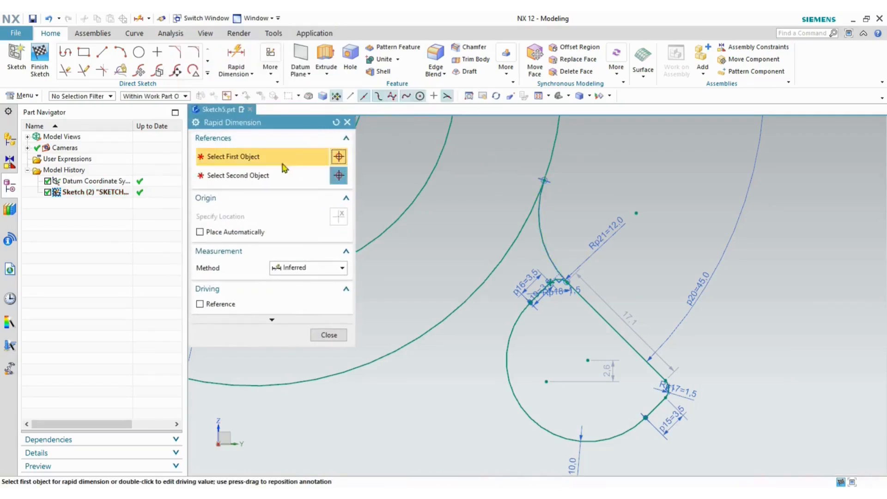
# - Retry dimensioning the slanted line to the arc with the perpendicular method, then cancel
pyautogui.click(545, 181)
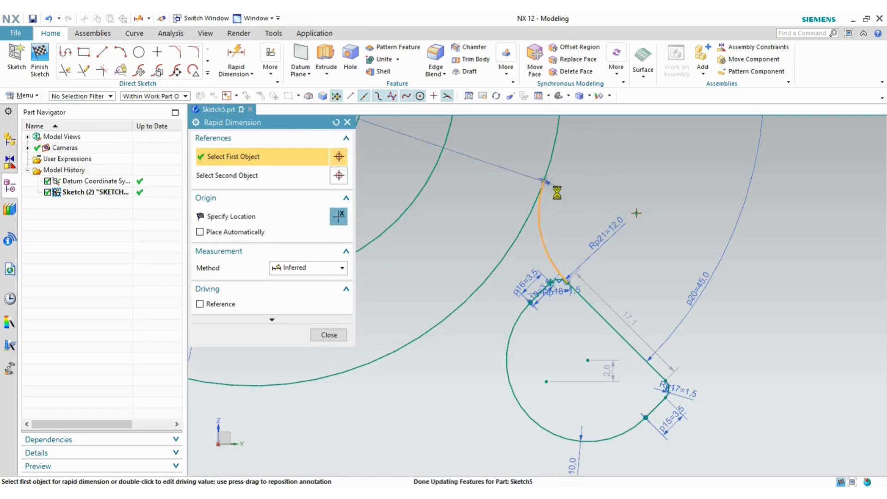
pyautogui.click(616, 331)
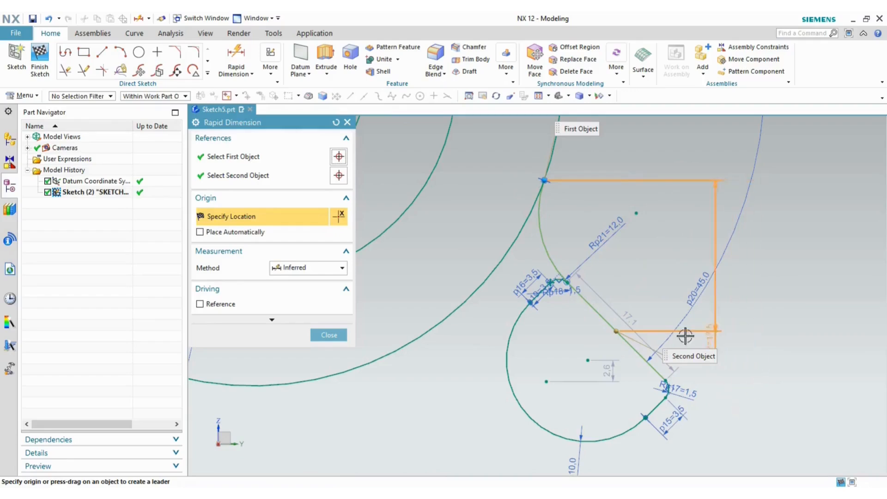
pyautogui.click(336, 122)
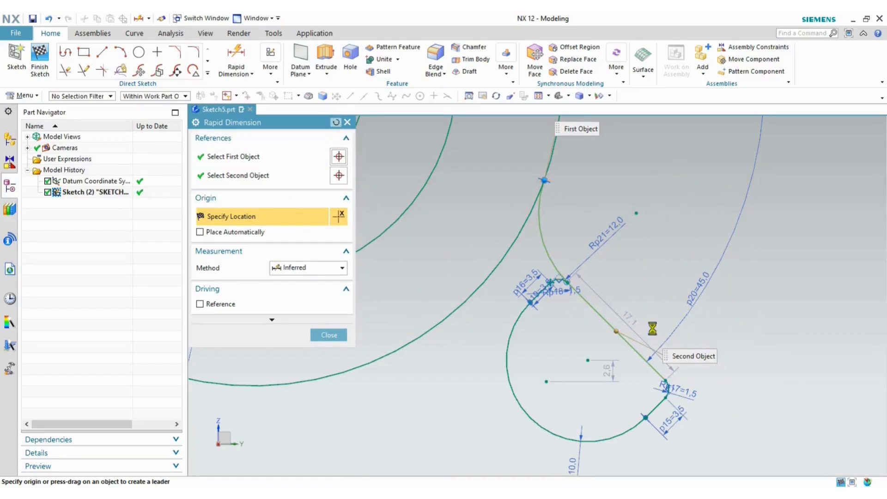
pyautogui.click(640, 354)
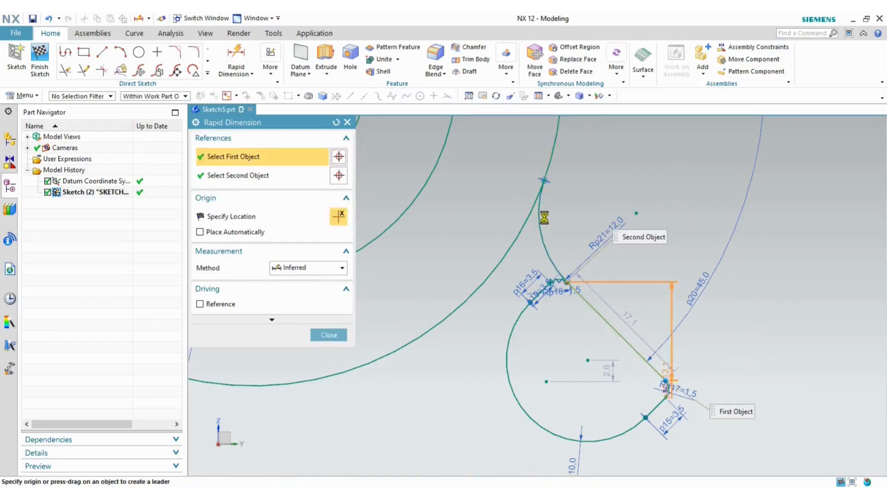
pyautogui.click(545, 180)
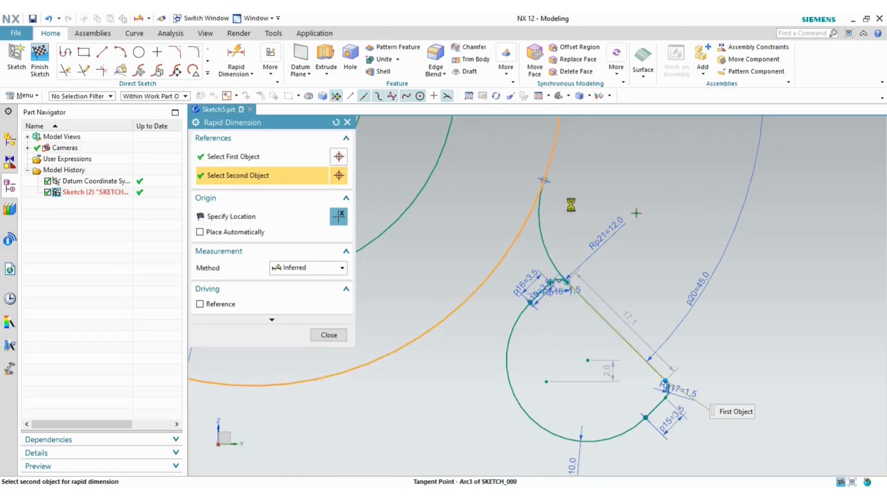
pyautogui.scroll(-4, 599, 262)
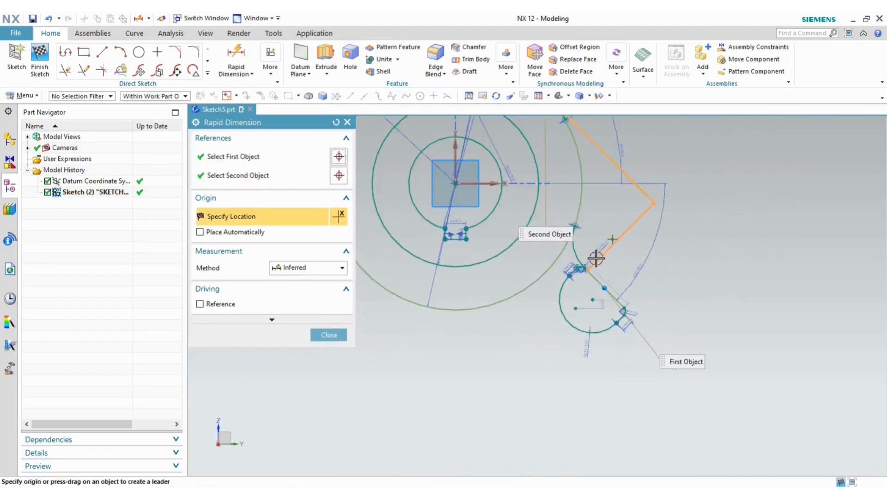
pyautogui.scroll(3, 632, 272)
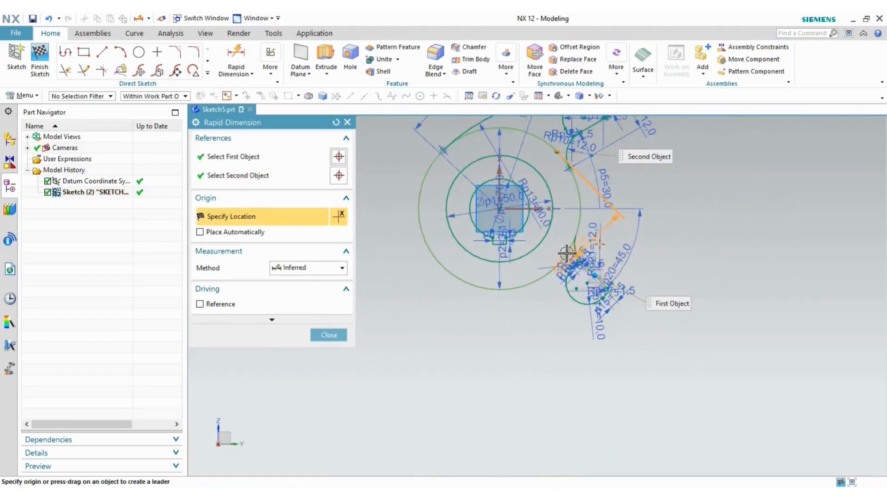
pyautogui.scroll(4, 591, 250)
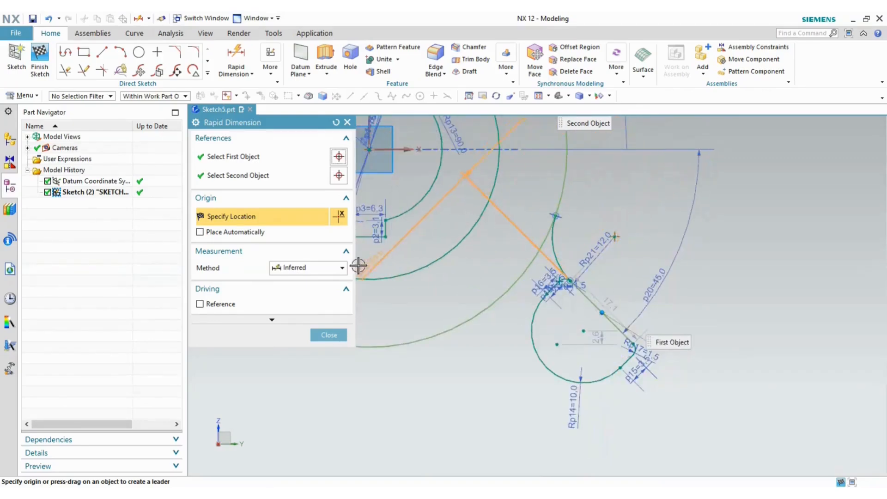
pyautogui.click(323, 268)
pyautogui.click(302, 282)
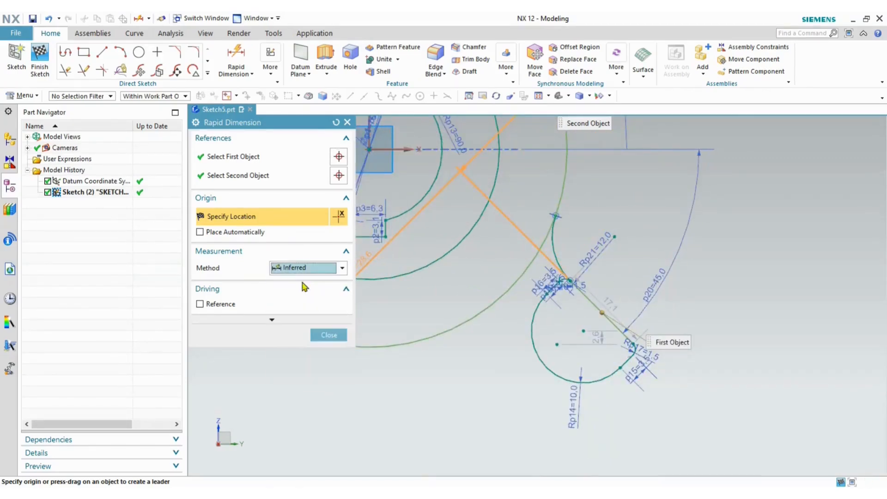
pyautogui.click(305, 268)
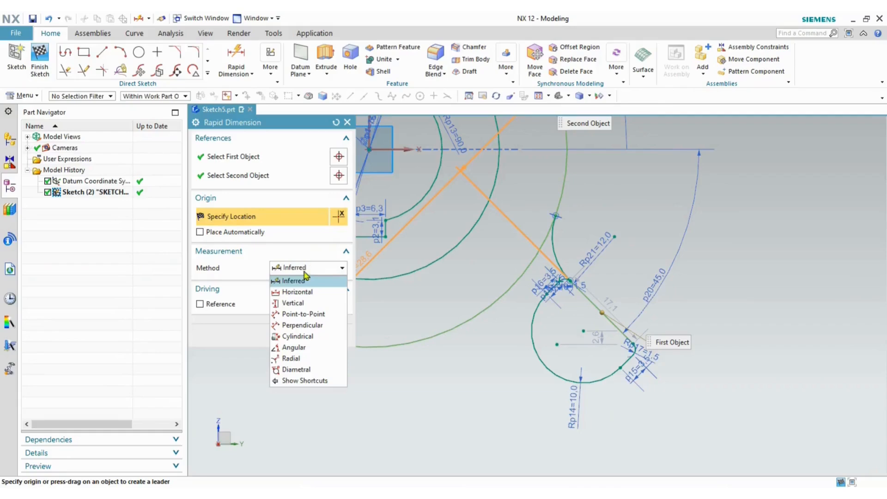
pyautogui.click(303, 325)
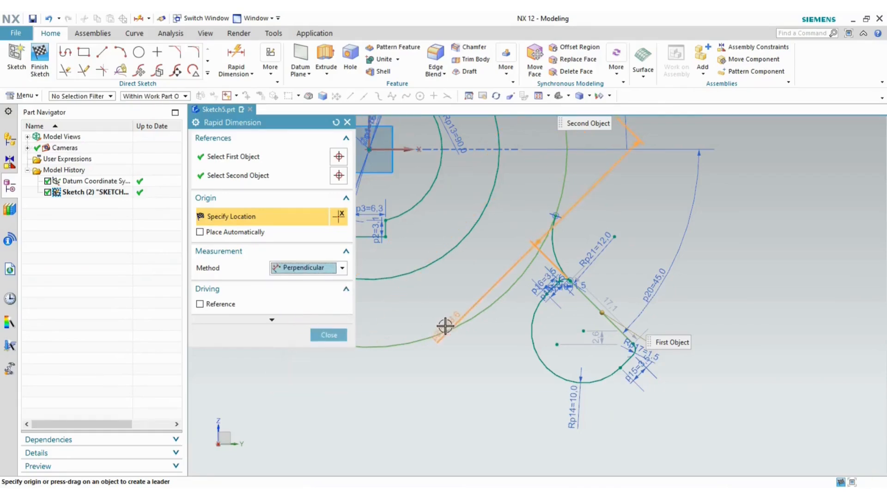
pyautogui.press('Escape')
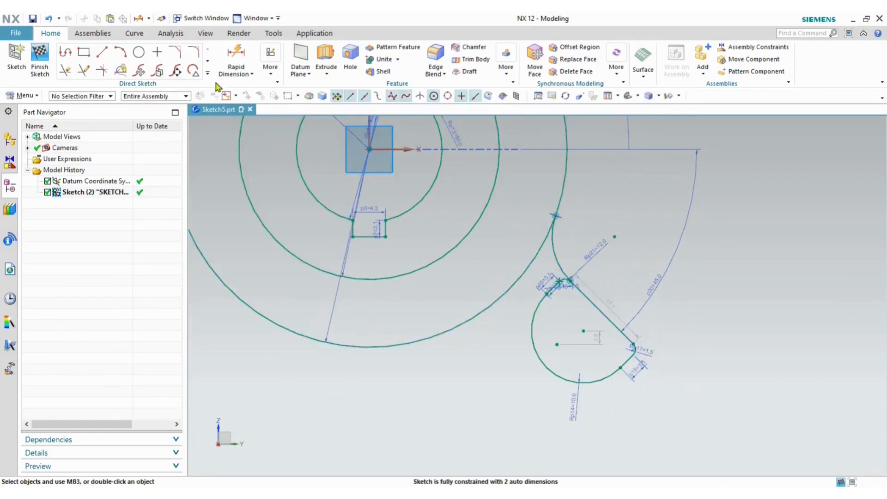
# - Add a perpendicular Linear Dimension of 12 from the slanted lug edge to the arc's end point
pyautogui.click(244, 74)
pyautogui.click(252, 101)
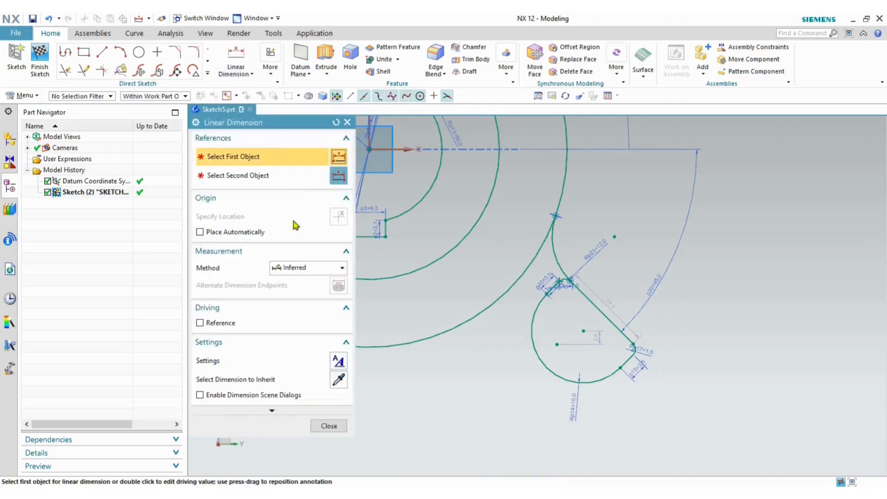
pyautogui.click(296, 269)
pyautogui.click(302, 326)
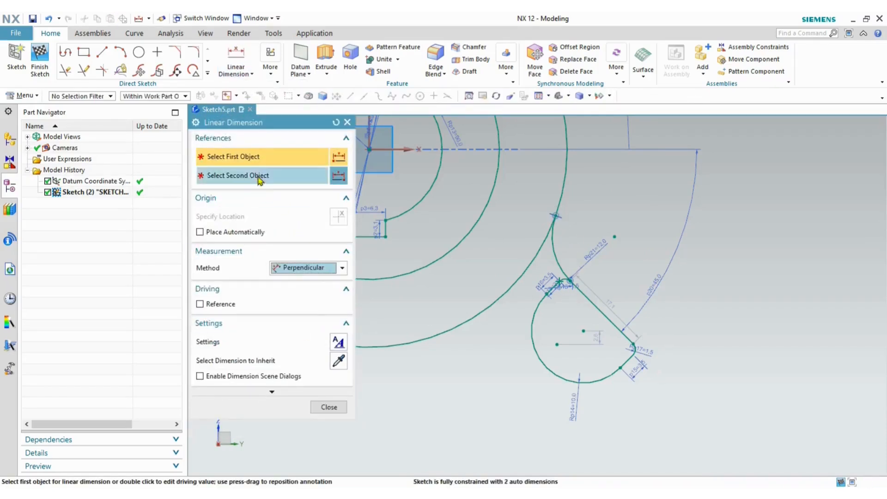
pyautogui.scroll(3, 561, 217)
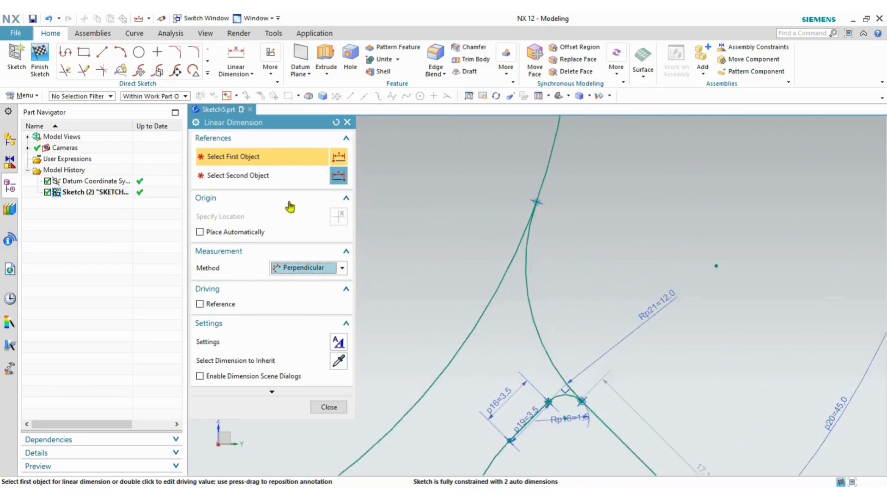
pyautogui.click(597, 425)
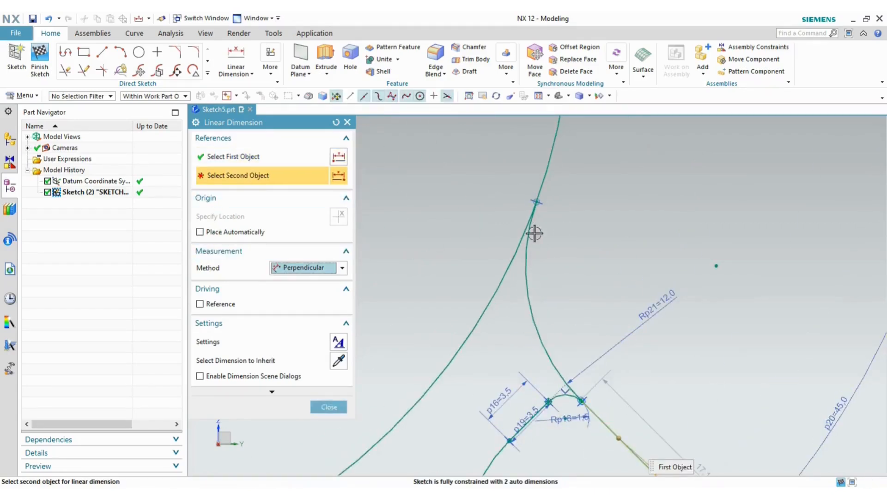
pyautogui.click(538, 203)
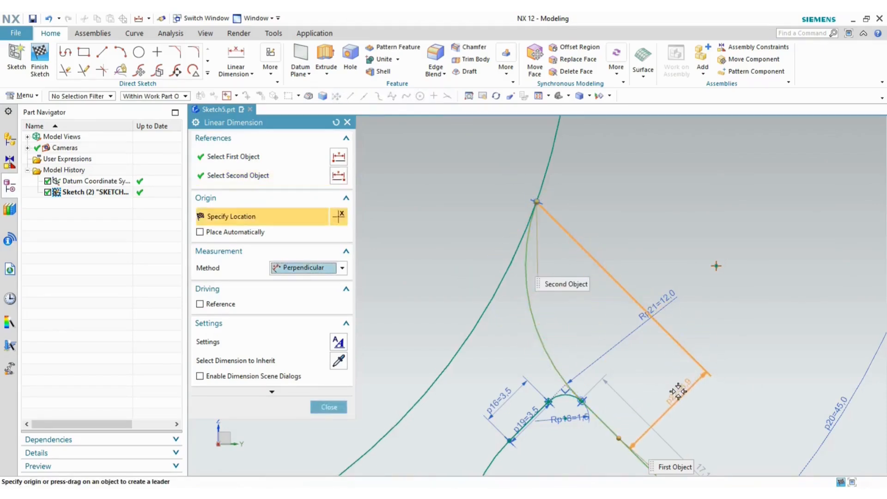
pyautogui.click(601, 361)
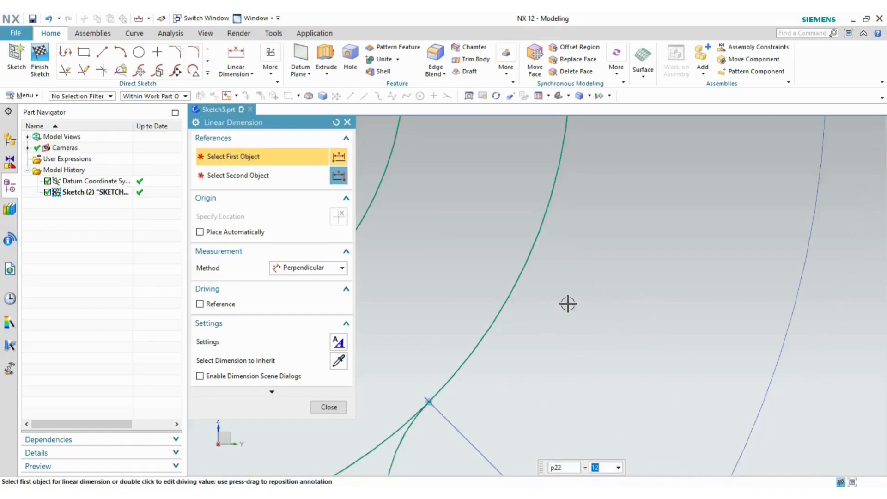
pyautogui.scroll(-5, 568, 304)
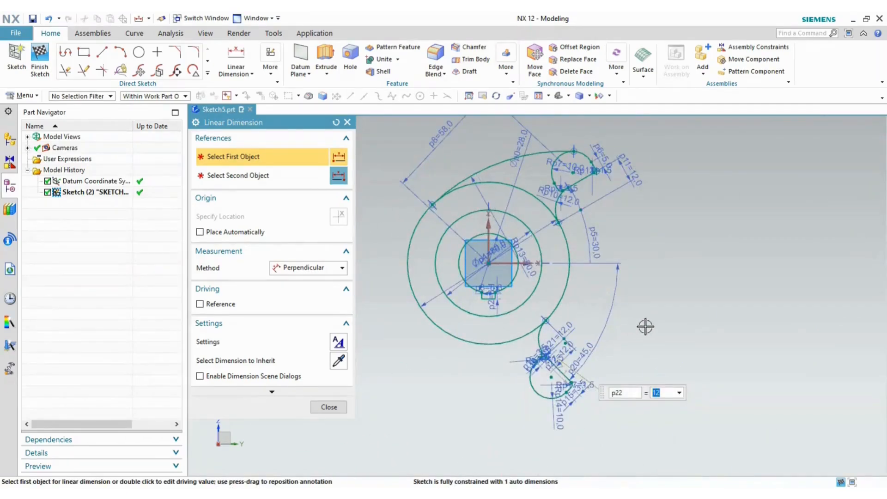
pyautogui.click(329, 408)
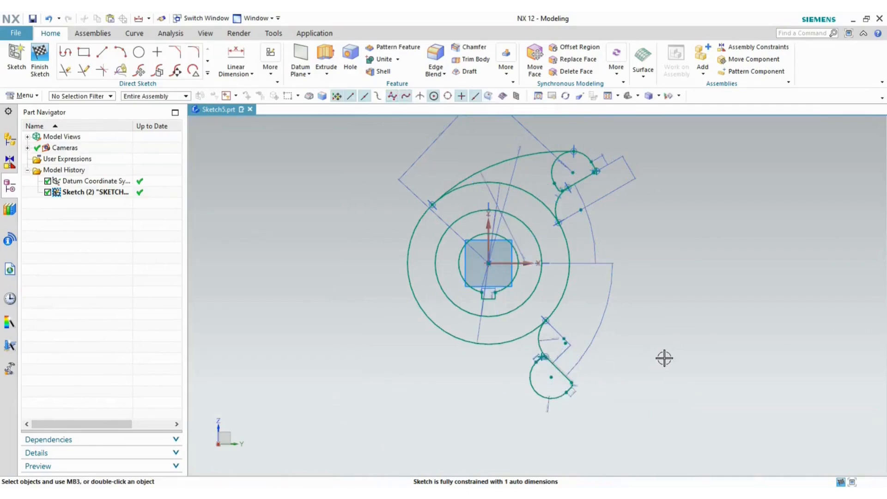
# - Check the lever geometry against the reference PDF drawing, then return to the NX sketch and zoom in
pyautogui.scroll(3, 538, 418)
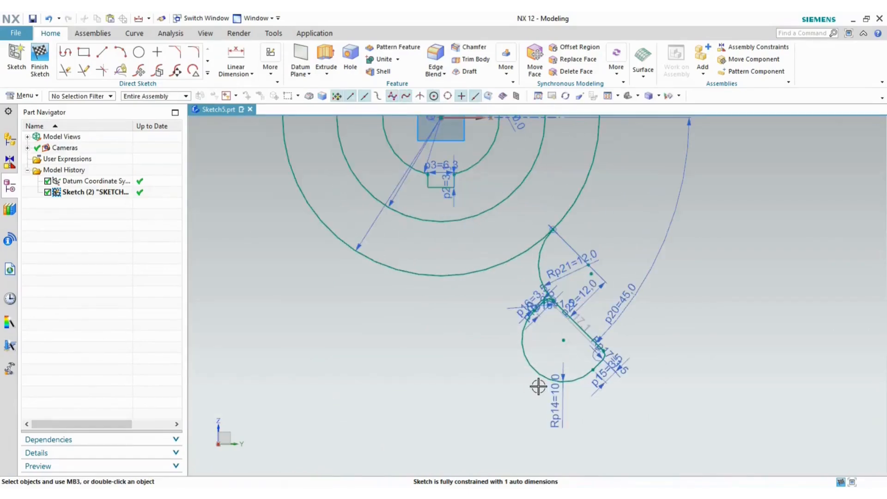
pyautogui.hotkey('alt', 'Tab')
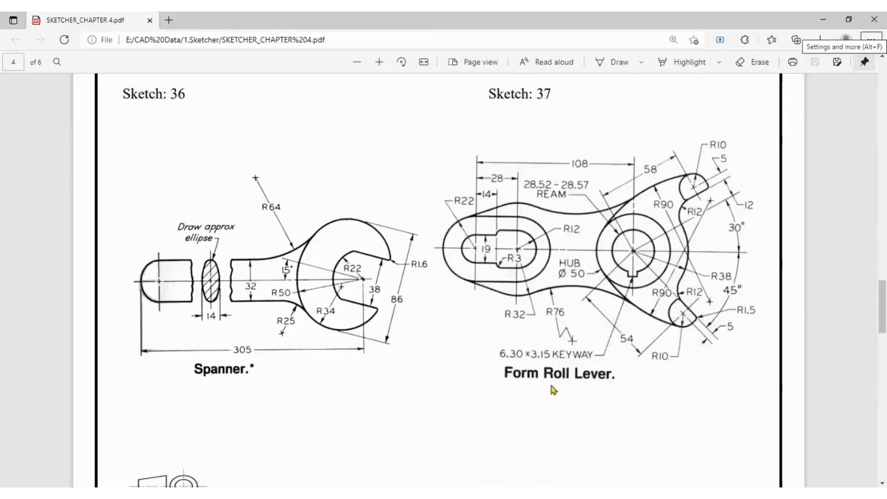
pyautogui.hotkey('alt', 'Tab')
pyautogui.scroll(-3, 649, 324)
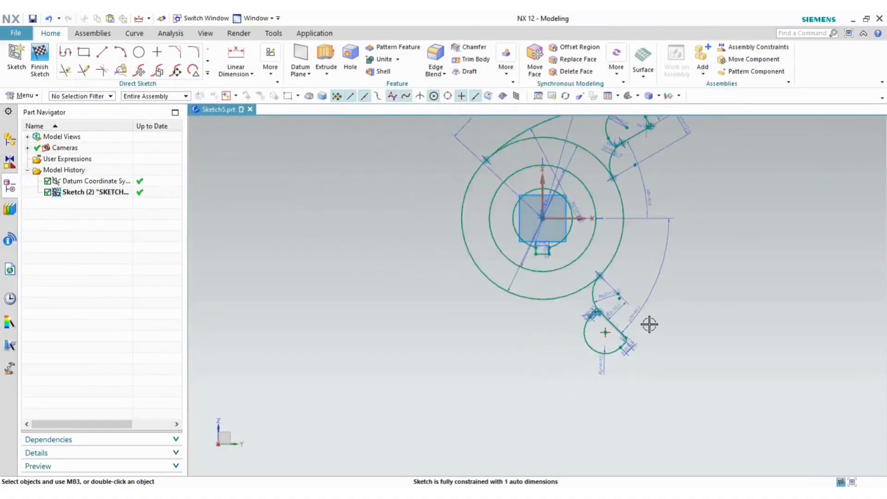
pyautogui.hotkey('alt', 'Tab')
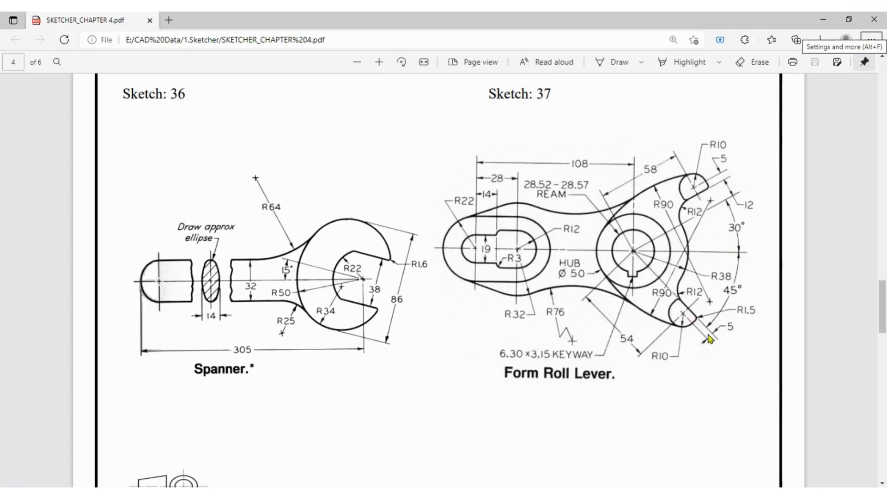
pyautogui.hotkey('alt', 'Tab')
pyautogui.scroll(-3, 724, 312)
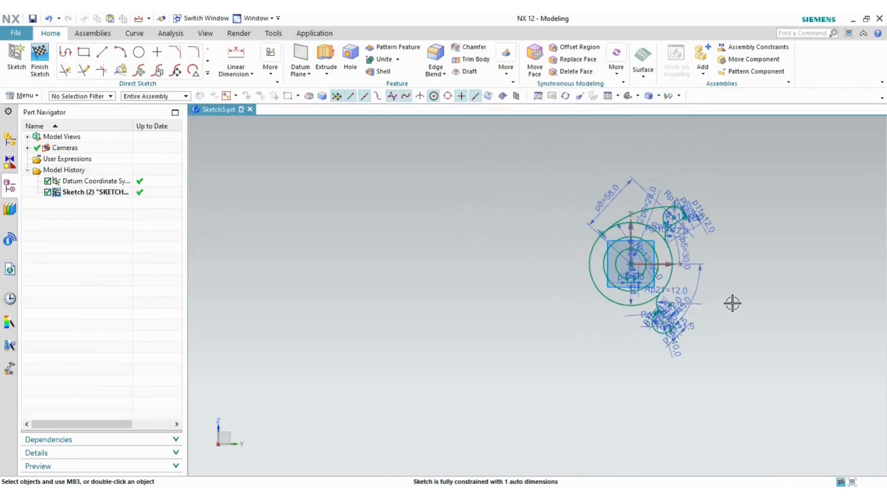
pyautogui.scroll(3, 733, 304)
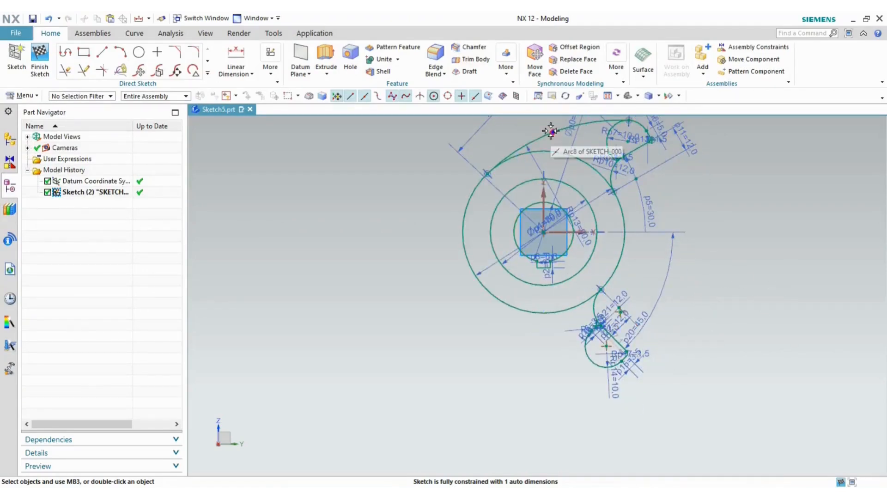
# - Mirror the upper outer arc about the Sketch Horizontal Axis to create the lower outer arc
pyautogui.click(208, 74)
pyautogui.click(67, 163)
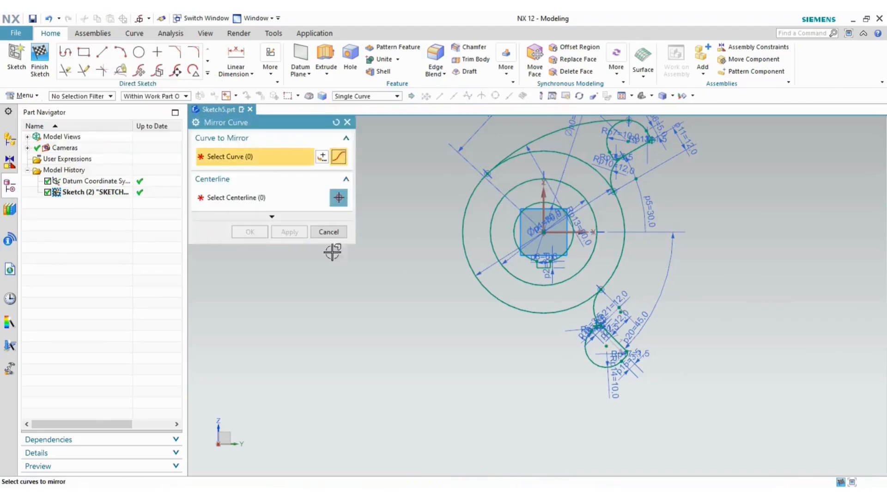
pyautogui.click(561, 139)
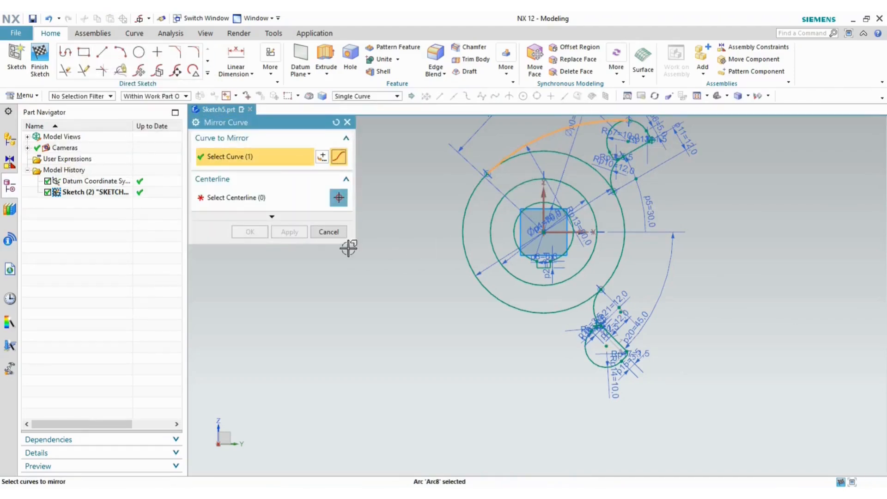
pyautogui.click(263, 201)
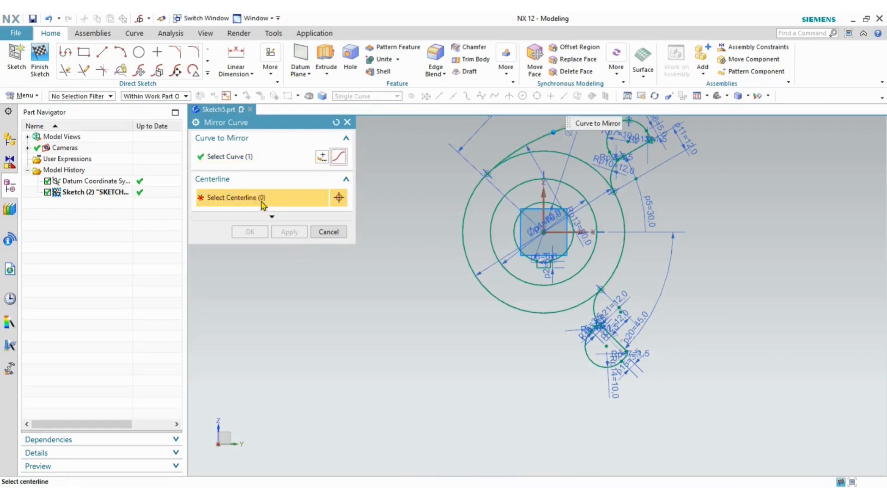
pyautogui.click(566, 232)
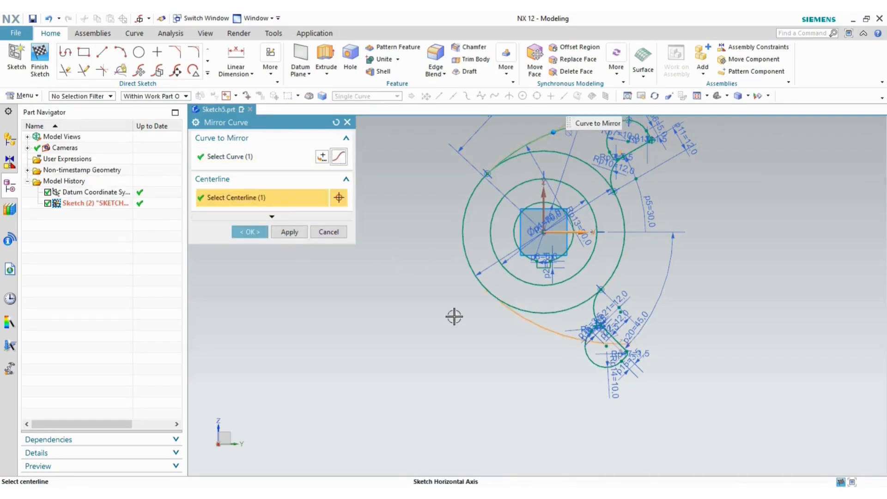
pyautogui.click(250, 232)
# - Drag the lug arc slightly to the right
pyautogui.scroll(4, 596, 378)
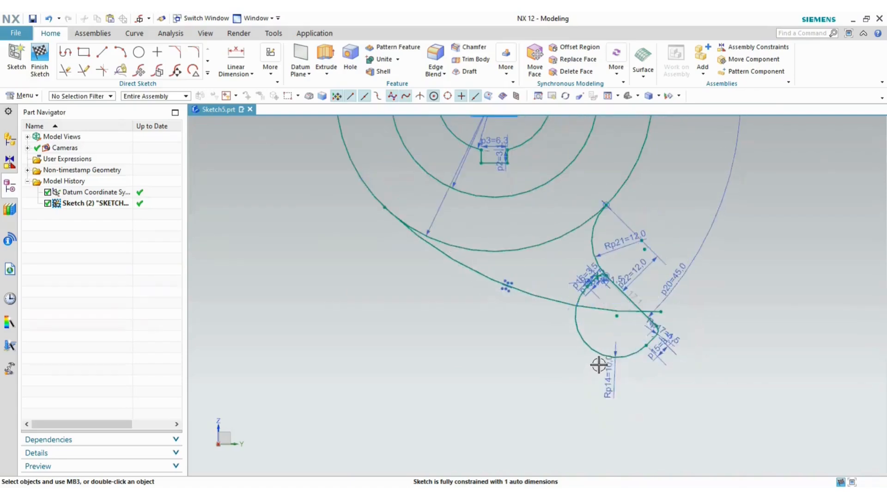
pyautogui.moveTo(614, 353); pyautogui.dragTo(627, 350)
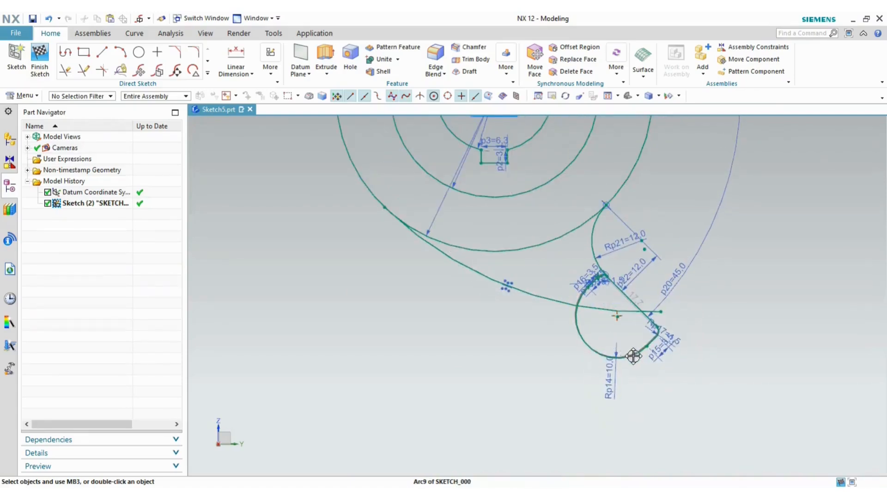
pyautogui.scroll(-3, 735, 320)
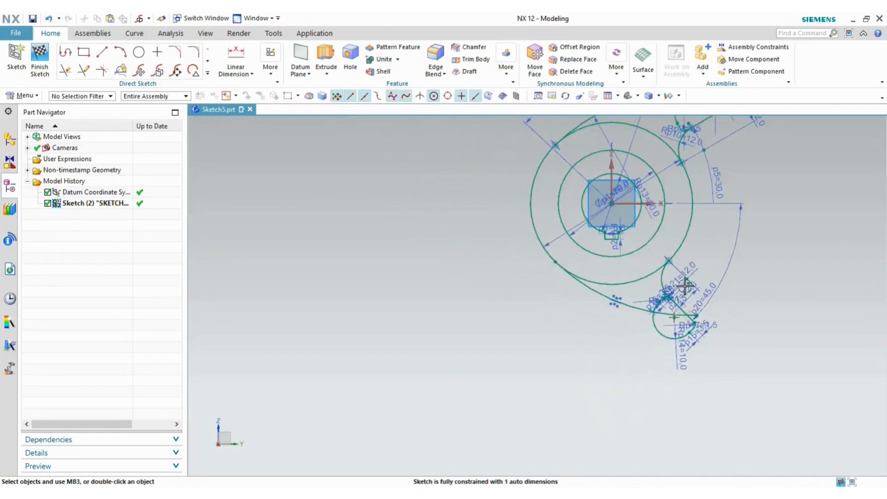
pyautogui.scroll(4, 673, 299)
# - Delete the 12.0 lug dimension and drag the lug arc's centre up and right
pyautogui.click(714, 284)
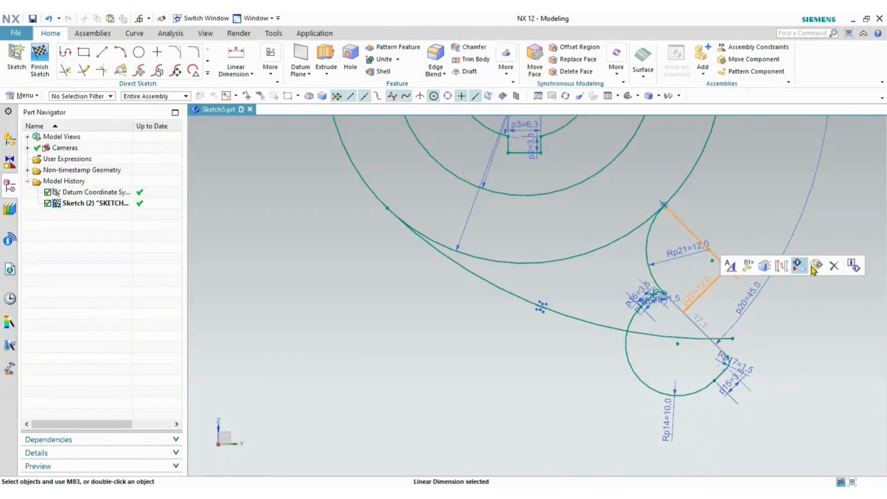
pyautogui.click(832, 267)
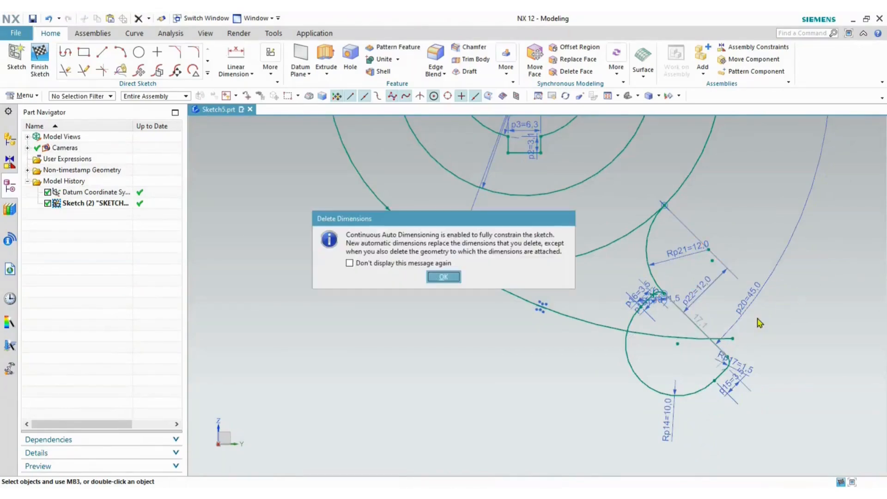
pyautogui.click(443, 277)
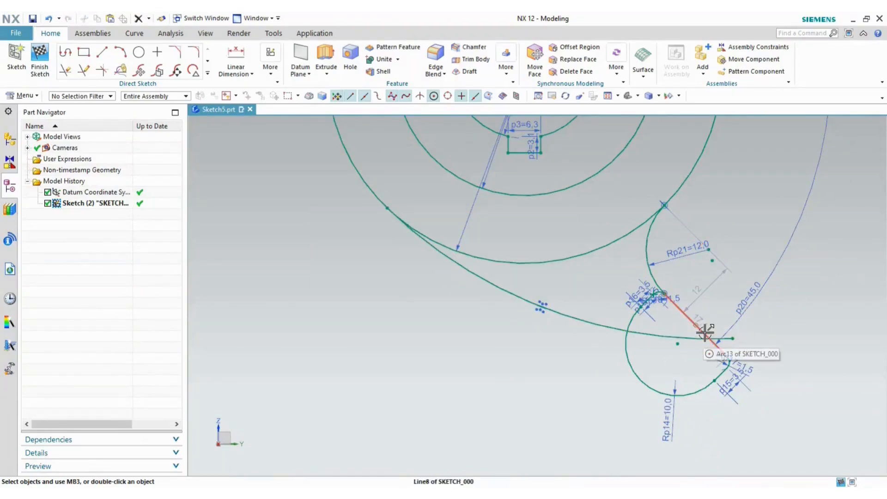
pyautogui.moveTo(707, 333); pyautogui.dragTo(756, 269)
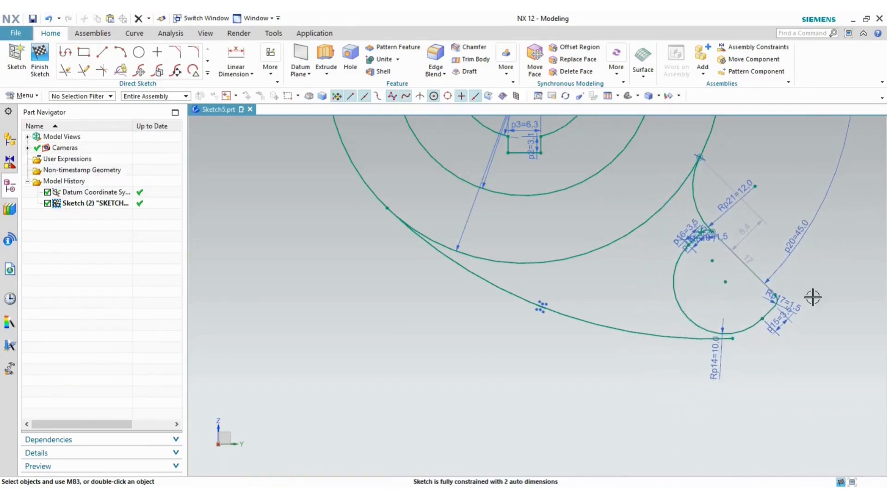
# - Make the lower lug arc tangent to the long lower outer arc
pyautogui.scroll(3, 717, 351)
pyautogui.click(695, 330)
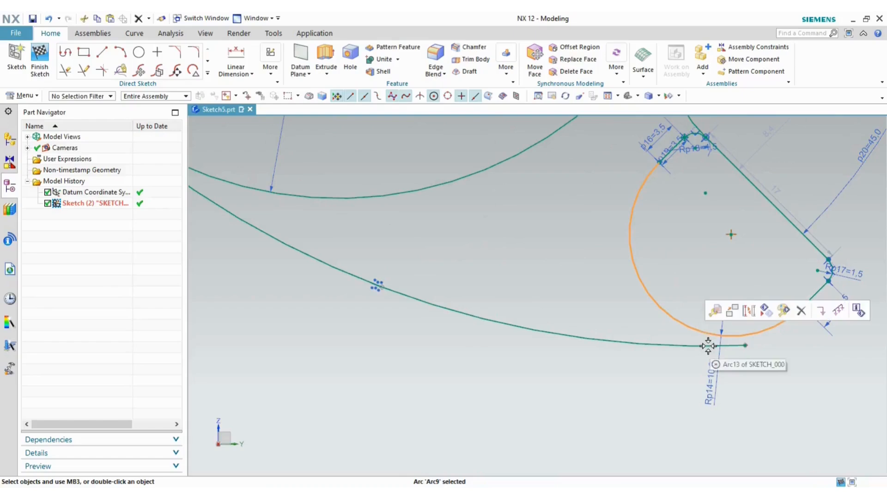
pyautogui.click(708, 346)
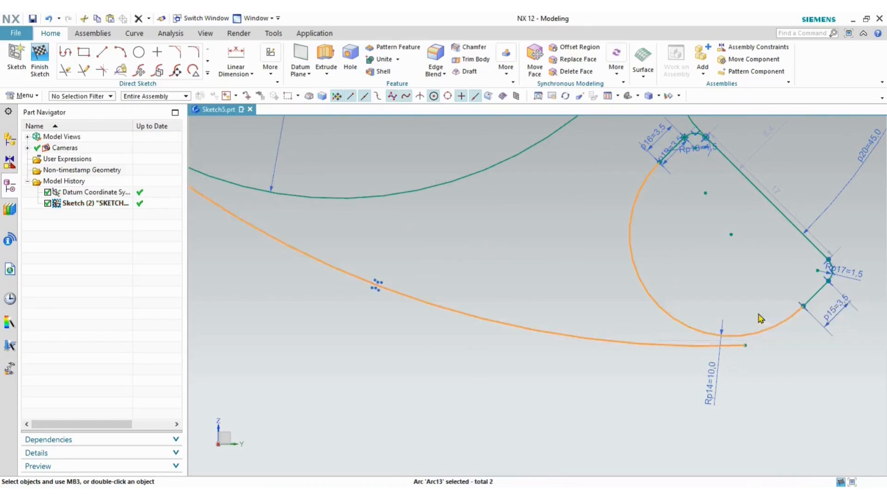
pyautogui.click(759, 315)
pyautogui.scroll(-3, 737, 287)
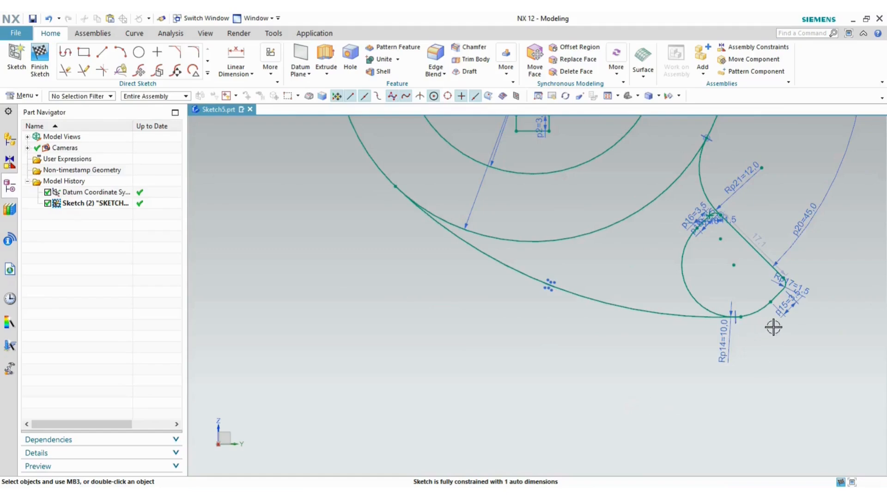
pyautogui.scroll(3, 758, 241)
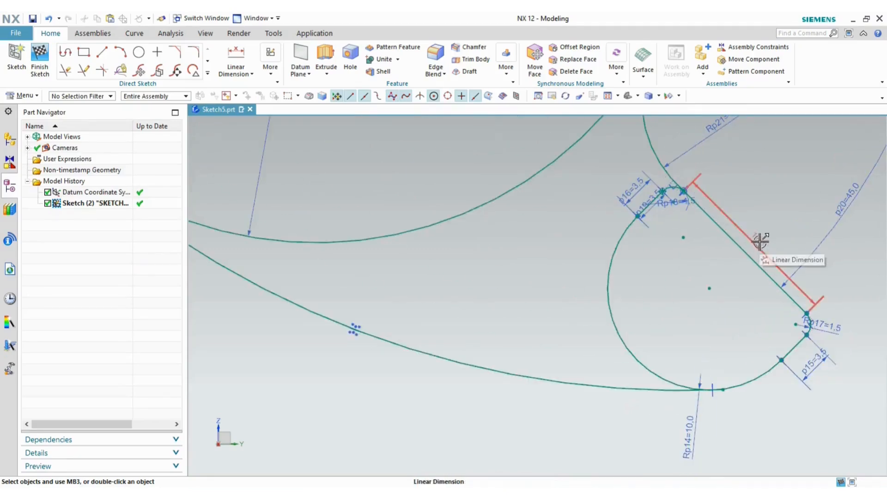
pyautogui.scroll(-3, 762, 250)
# - Reposition the diagonal lug line's end and constrain it to the small fillet arc
pyautogui.moveTo(796, 303)
pyautogui.mouseDown()
pyautogui.moveTo(819, 319)
pyautogui.moveTo(796, 318)
pyautogui.mouseUp()
pyautogui.scroll(2, 742, 218)
pyautogui.scroll(2, 652, 212)
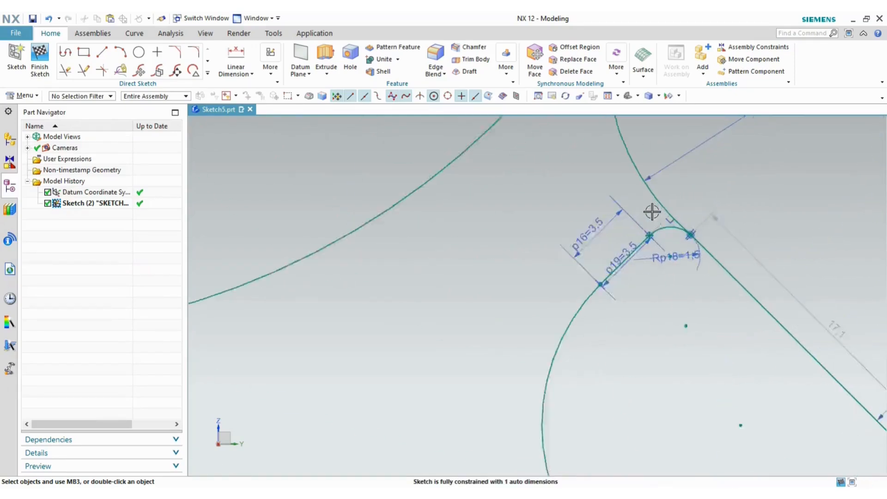
pyautogui.scroll(2, 656, 213)
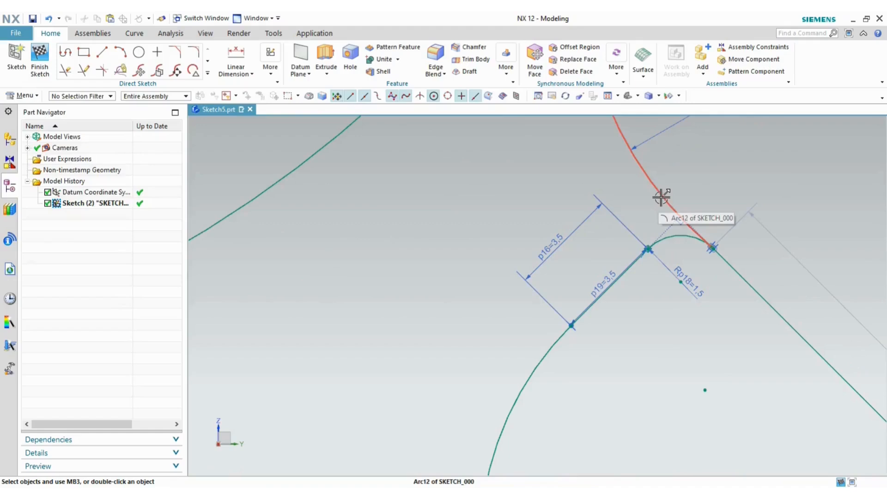
pyautogui.click(660, 195)
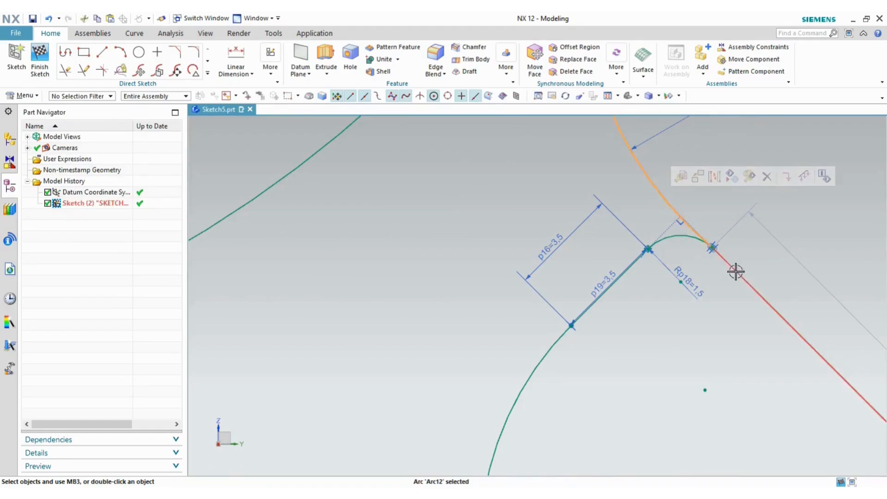
pyautogui.click(786, 253)
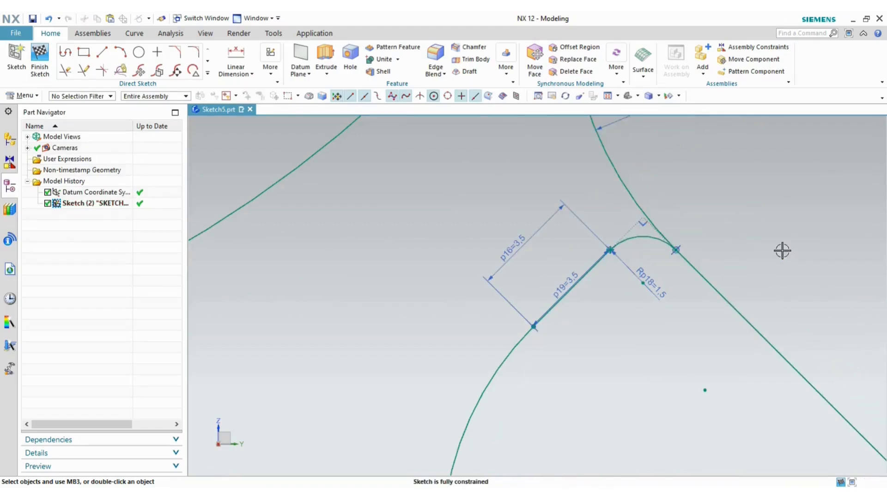
pyautogui.scroll(-4, 760, 223)
pyautogui.scroll(-3, 551, 317)
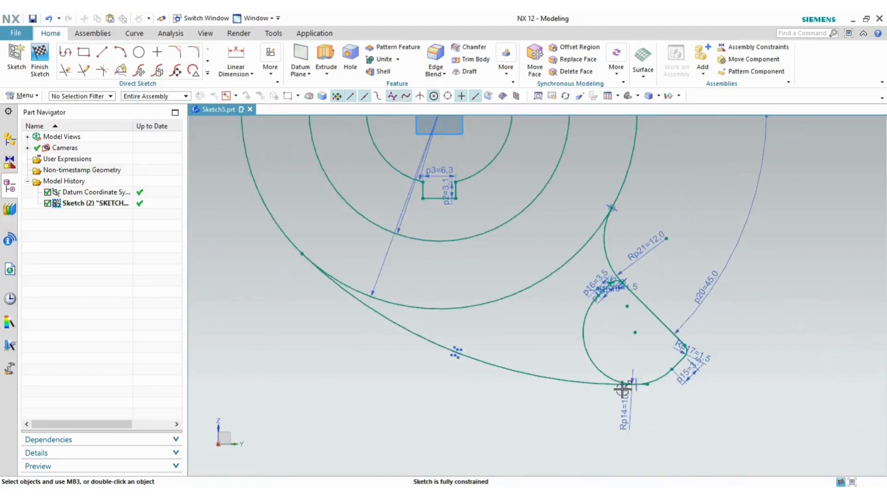
pyautogui.scroll(4, 629, 382)
pyautogui.scroll(2, 692, 376)
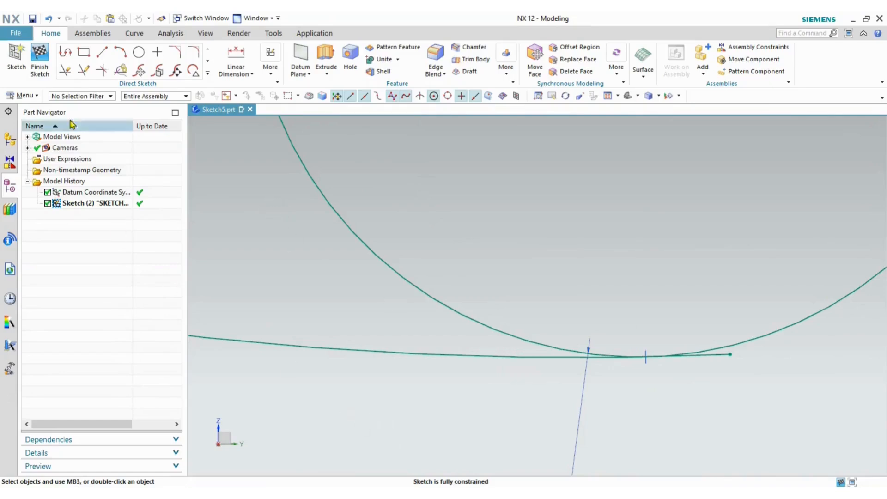
# - Quick Trim the leftover line stub past the lower arc junction
pyautogui.click(65, 70)
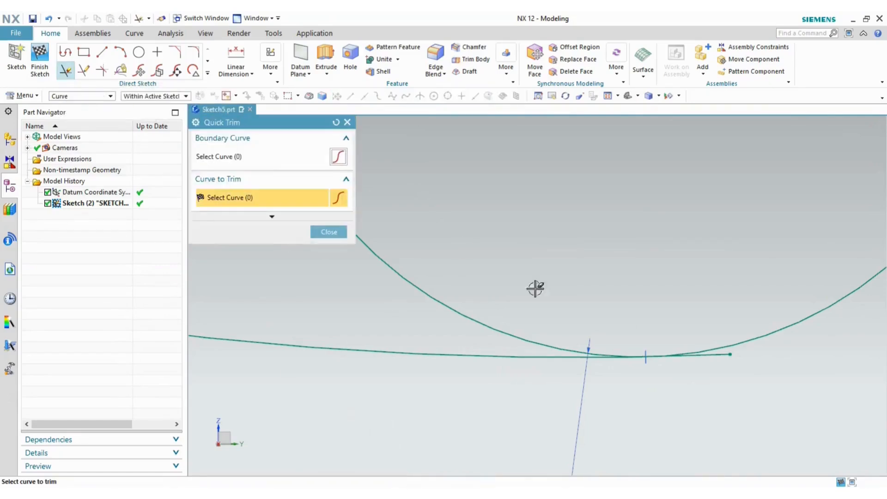
pyautogui.click(717, 356)
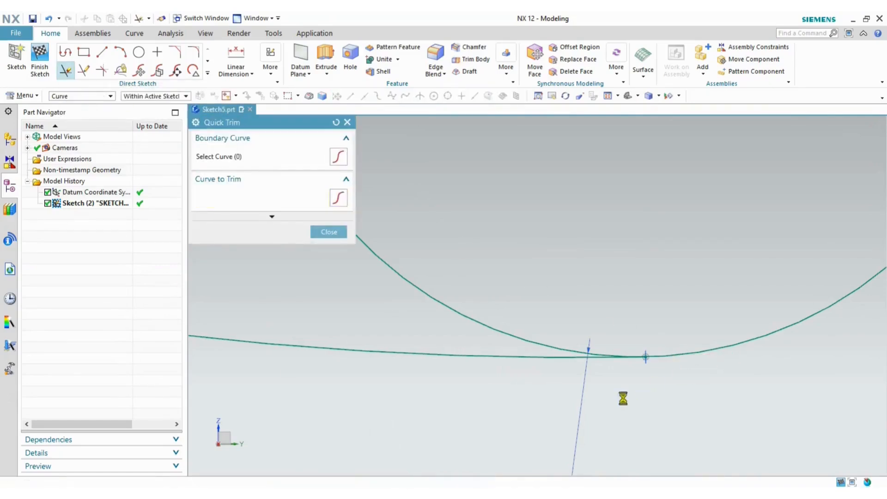
pyautogui.click(319, 232)
# - Fit the whole sketch in view and bring up the Form Roll Lever reference PDF
pyautogui.scroll(-3, 601, 264)
pyautogui.scroll(3, 608, 234)
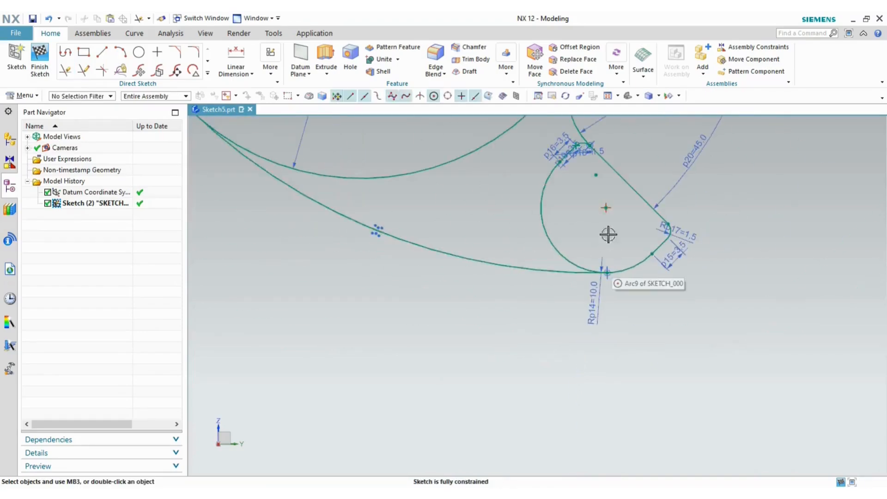
pyautogui.click(611, 97)
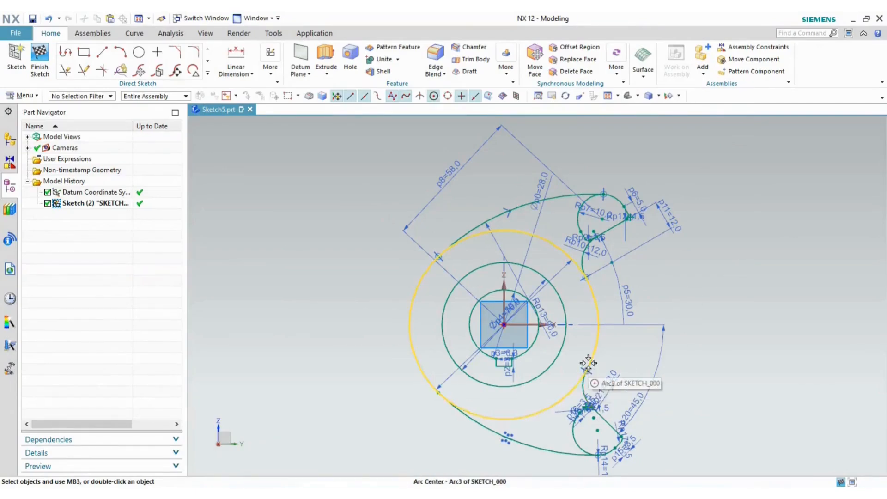
pyautogui.hotkey('alt', 'Tab')
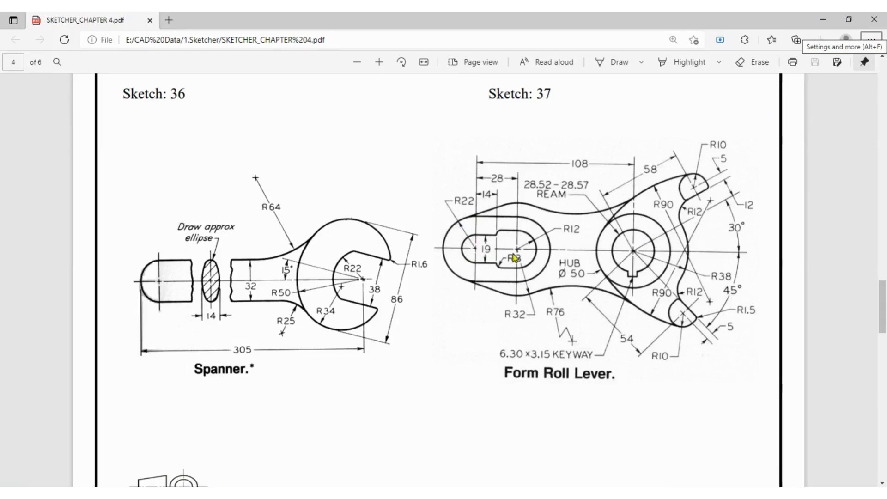
# - Switch from the Edge PDF back to the now fully constrained NX 12 sketch
pyautogui.hotkey('alt', 'Tab')
pyautogui.scroll(3, 550, 204)
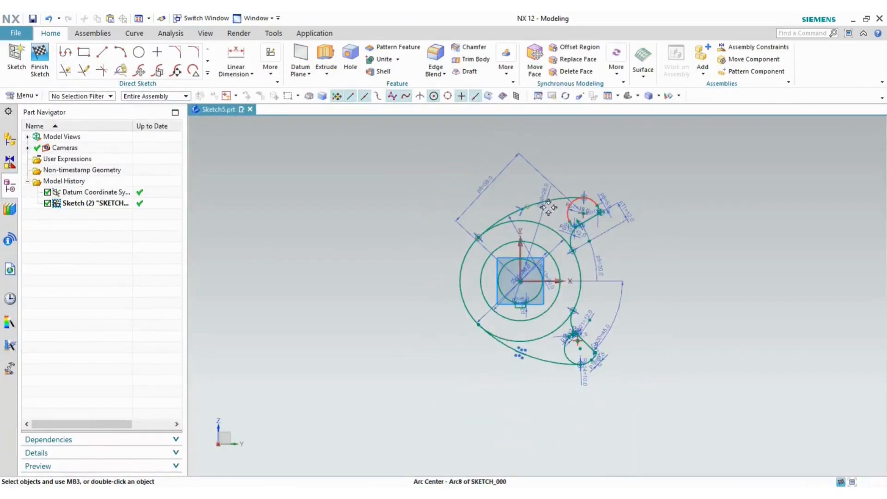
# - Draw a centre-based rectangle to the left of the hub
pyautogui.click(84, 52)
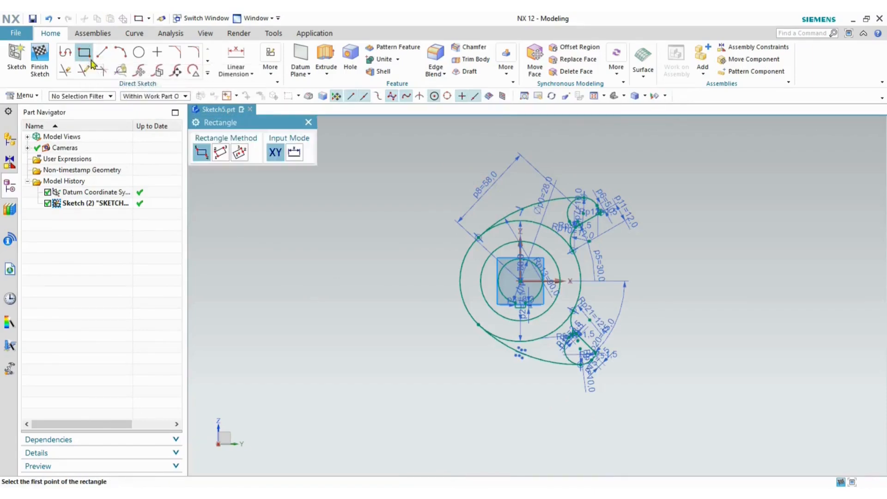
pyautogui.click(240, 152)
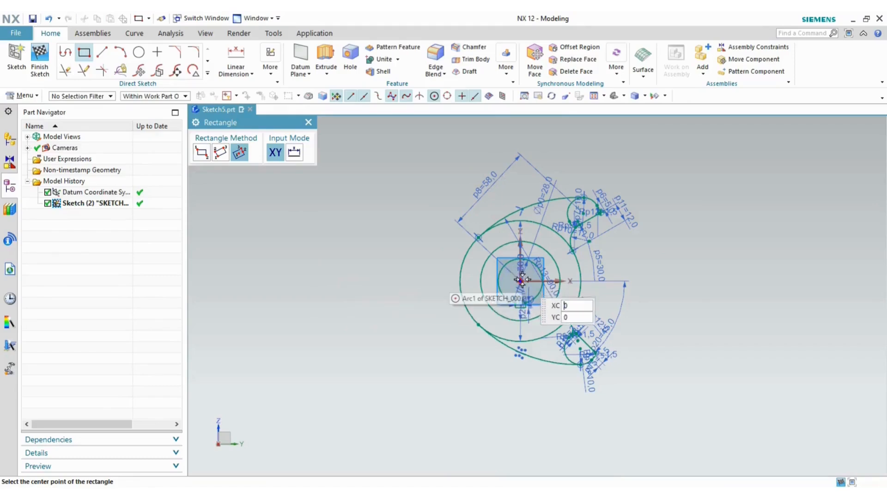
pyautogui.click(327, 281)
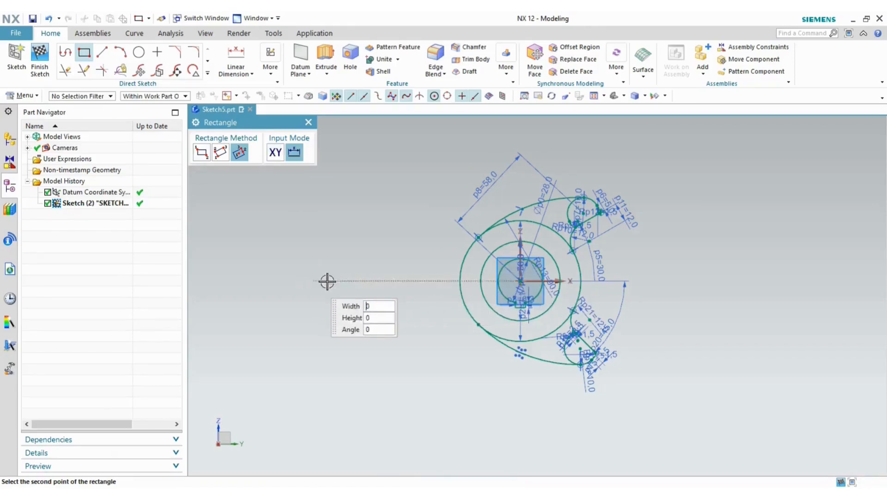
pyautogui.click(368, 278)
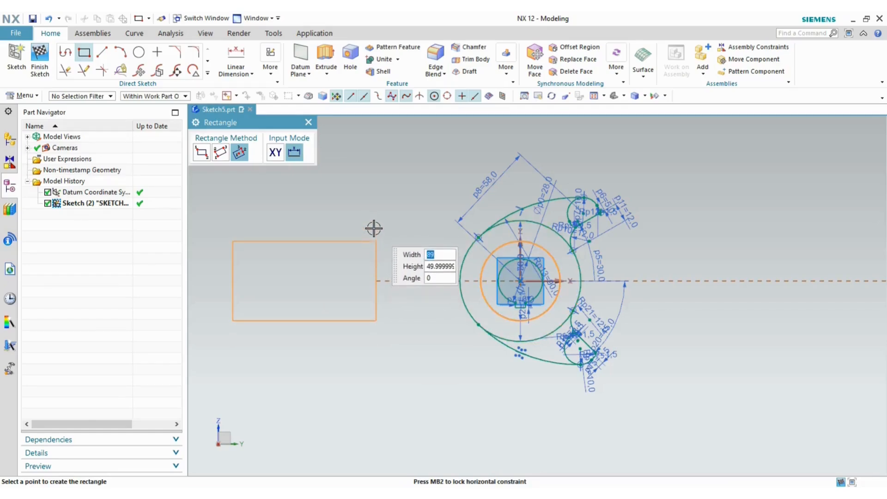
pyautogui.click(375, 241)
pyautogui.press('Escape')
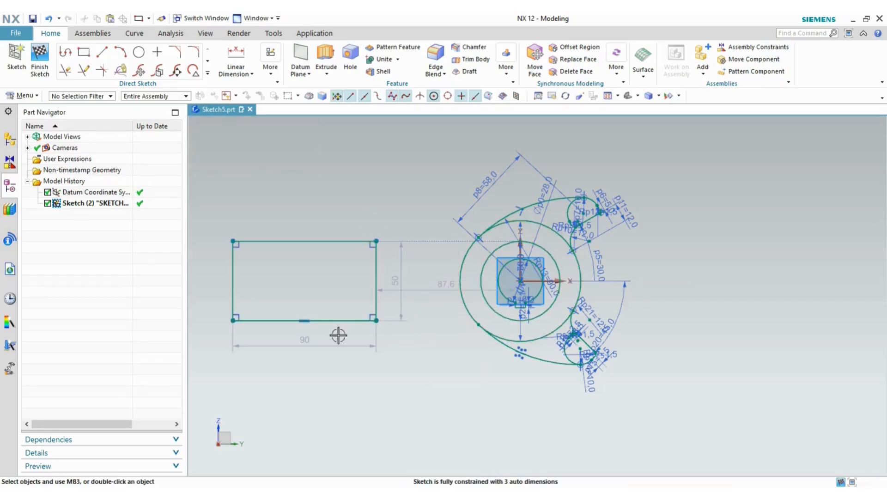
# - Set the rectangle's width dimension to 28 and its height to 22
pyautogui.doubleClick(304, 342)
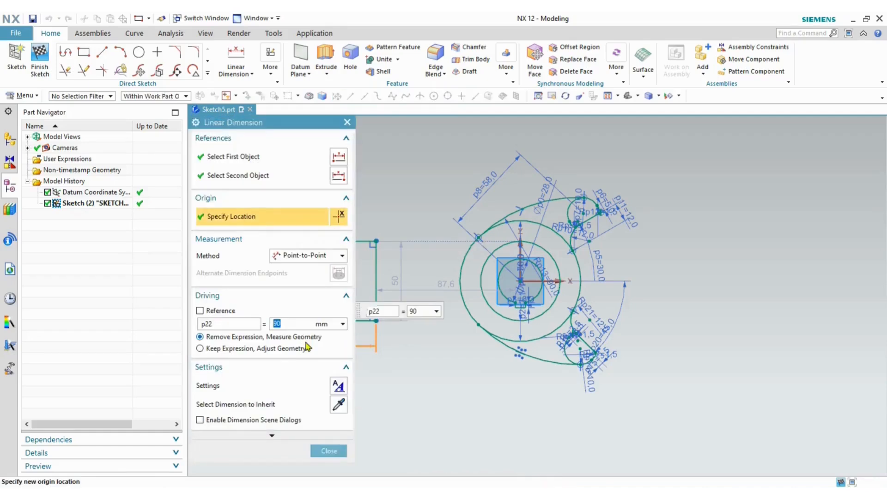
pyautogui.click(305, 347)
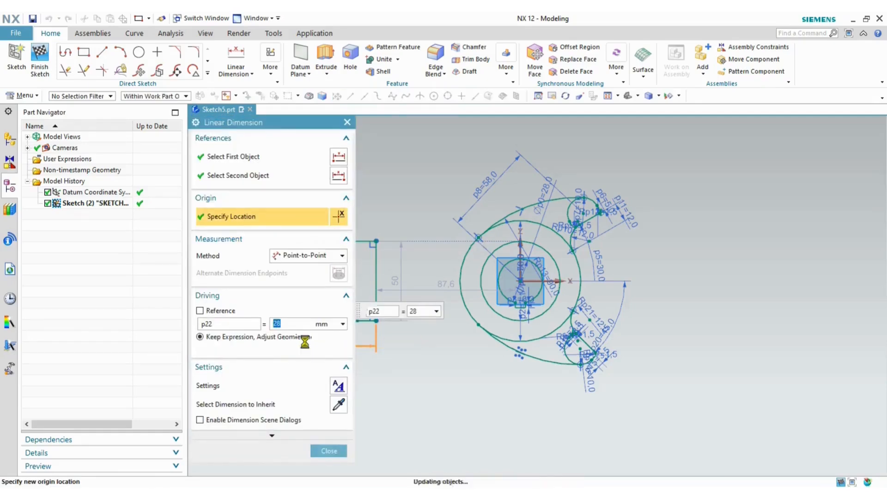
pyautogui.click(329, 451)
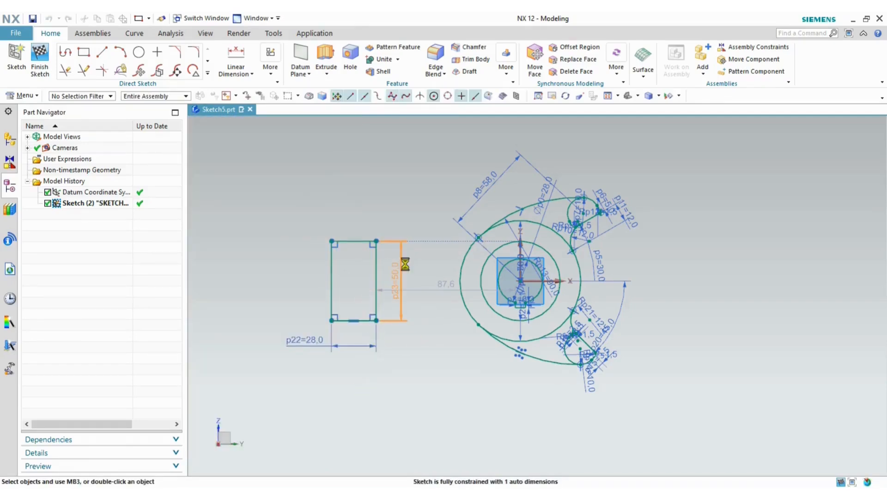
pyautogui.doubleClick(404, 262)
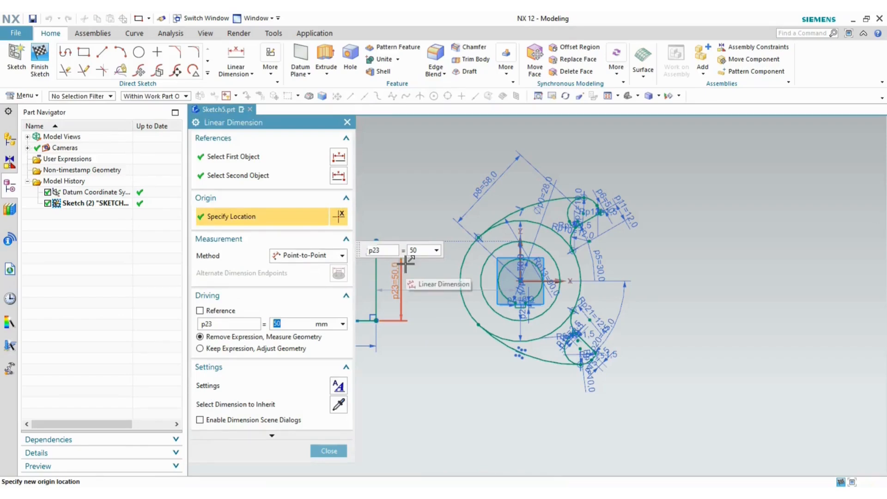
pyautogui.write('22')
pyautogui.press('Return')
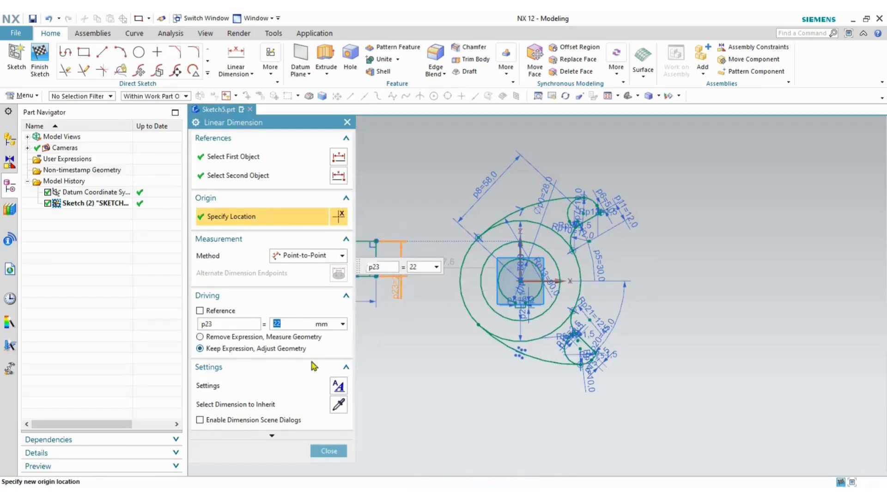
pyautogui.click(326, 450)
pyautogui.scroll(2, 426, 391)
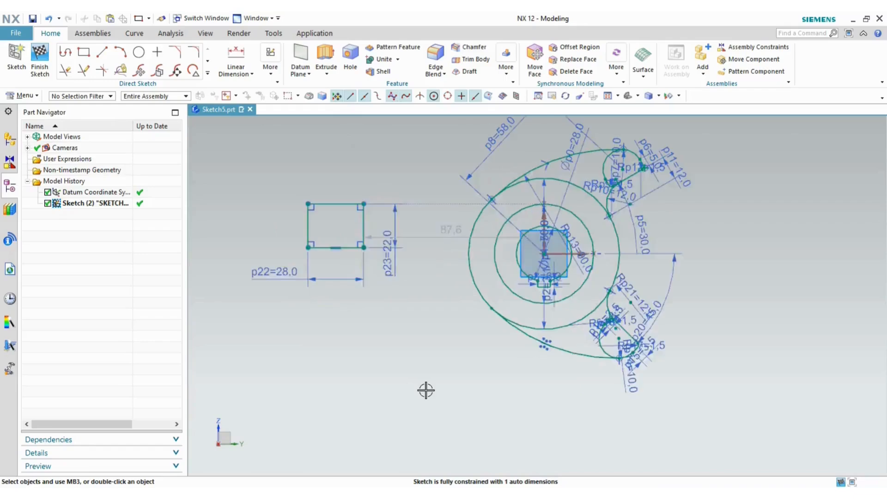
# - Delete the stray tangent constraint and nudge the rectangle slightly lower
pyautogui.click(416, 203)
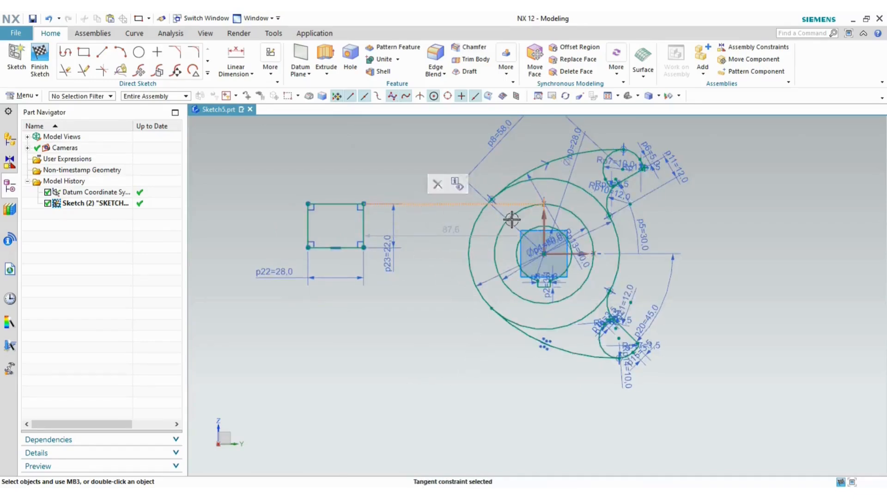
pyautogui.click(433, 183)
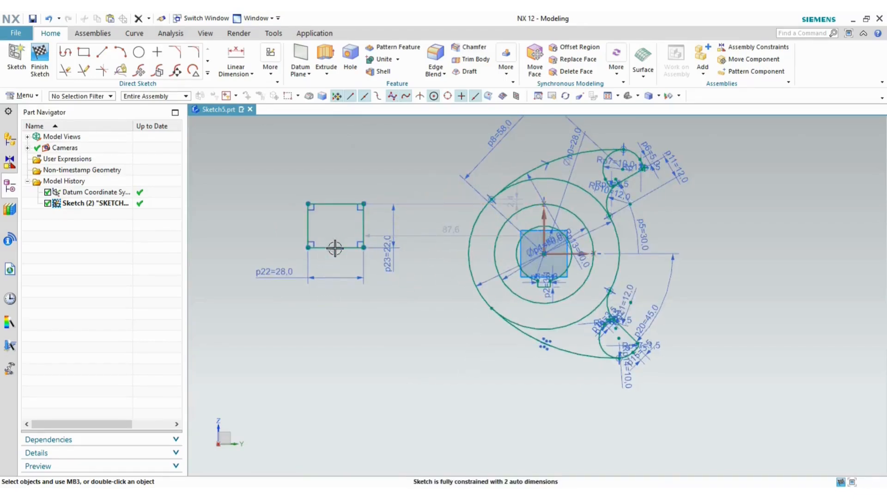
pyautogui.moveTo(335, 248); pyautogui.dragTo(382, 273)
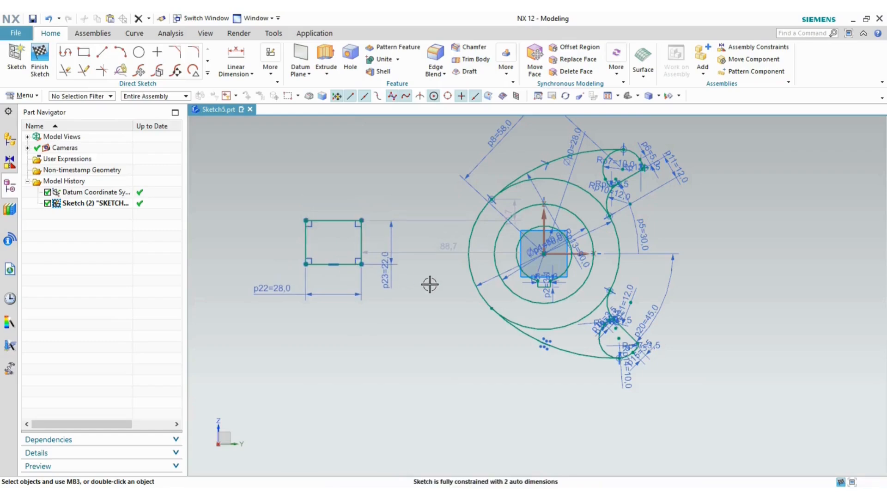
pyautogui.scroll(1, 339, 224)
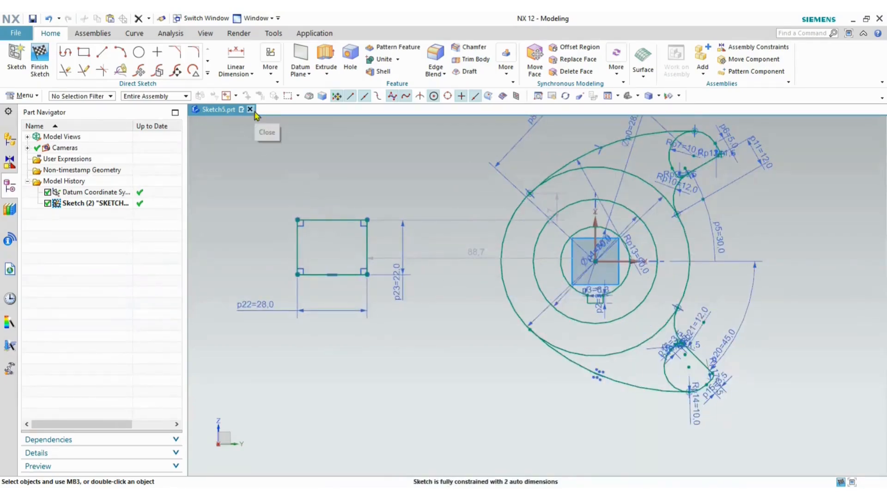
# - Make the rectangle's top and bottom edges symmetric about the horizontal axis
pyautogui.click(278, 66)
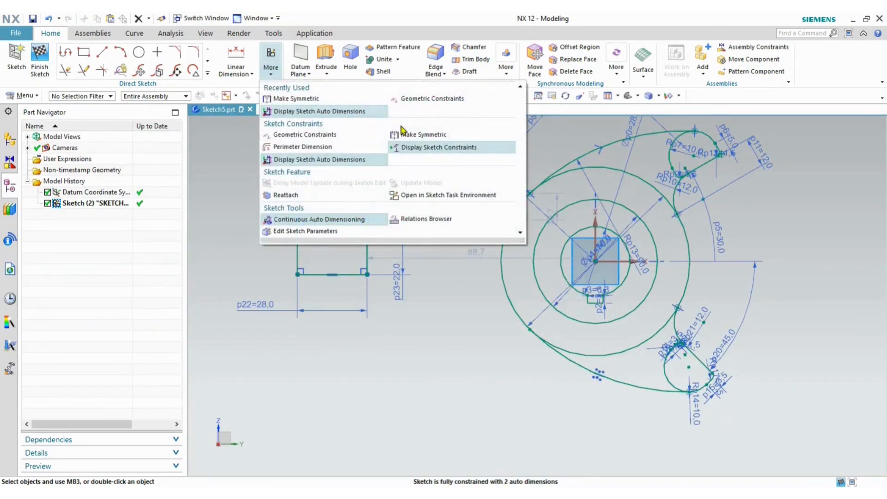
pyautogui.click(417, 134)
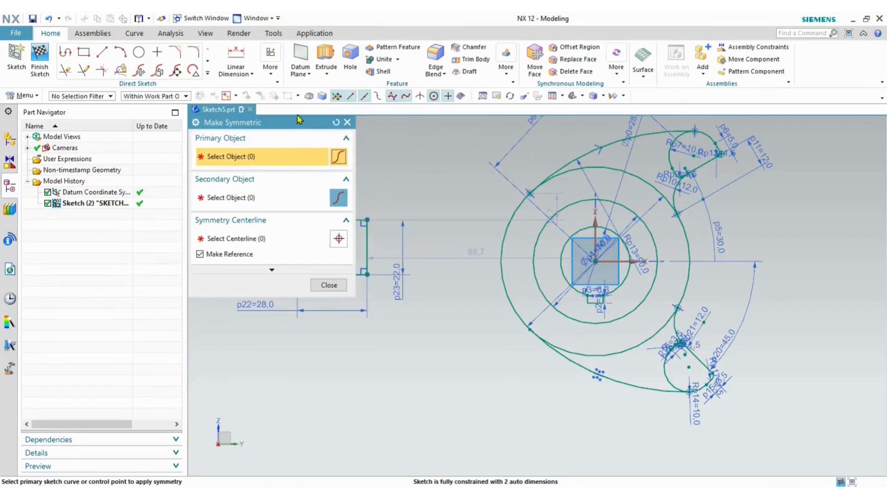
pyautogui.moveTo(300, 123); pyautogui.dragTo(174, 111)
pyautogui.click(355, 219)
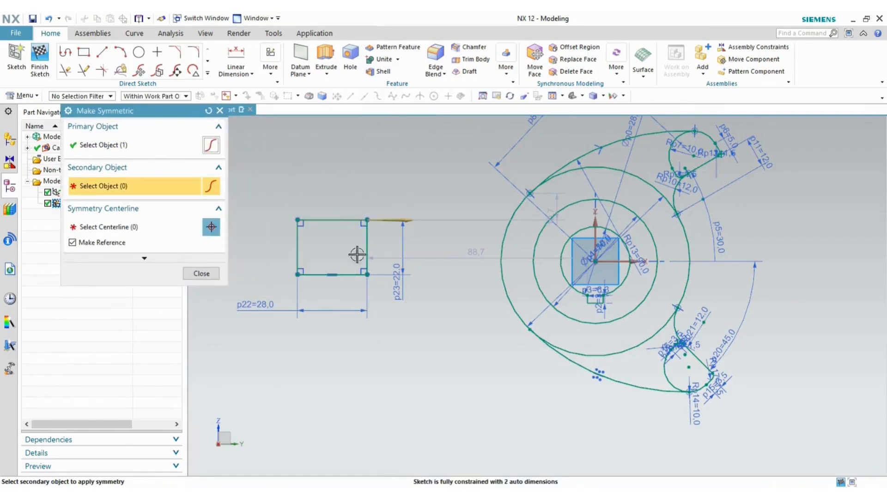
pyautogui.click(353, 275)
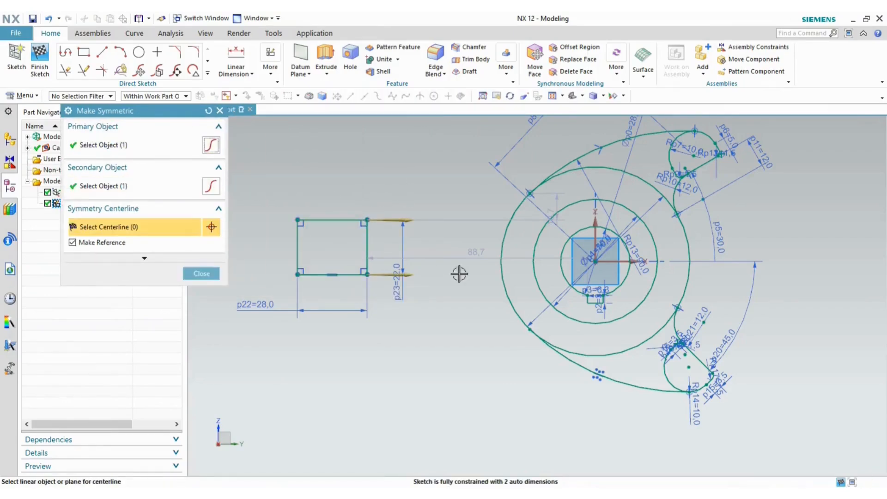
pyautogui.click(622, 261)
pyautogui.click(202, 274)
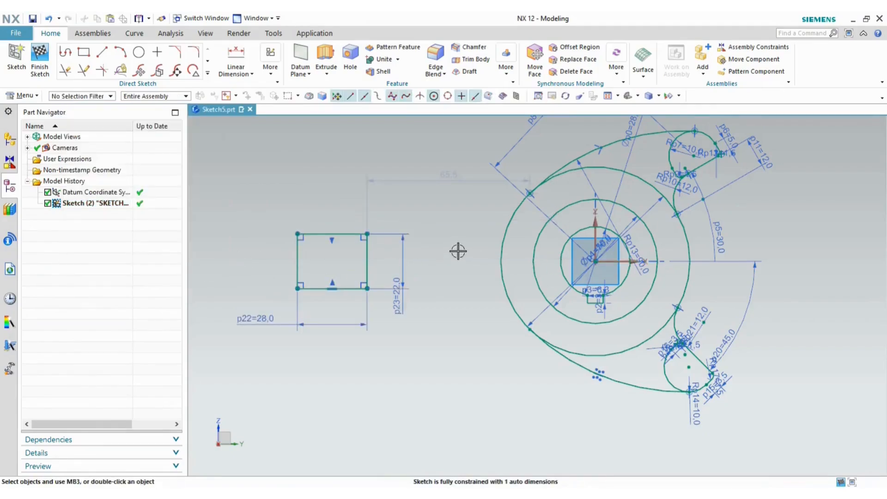
# - Dimension the rectangle's bottom-left corner 108 horizontally from the sketch origin
pyautogui.hotkey('alt', 'Tab')
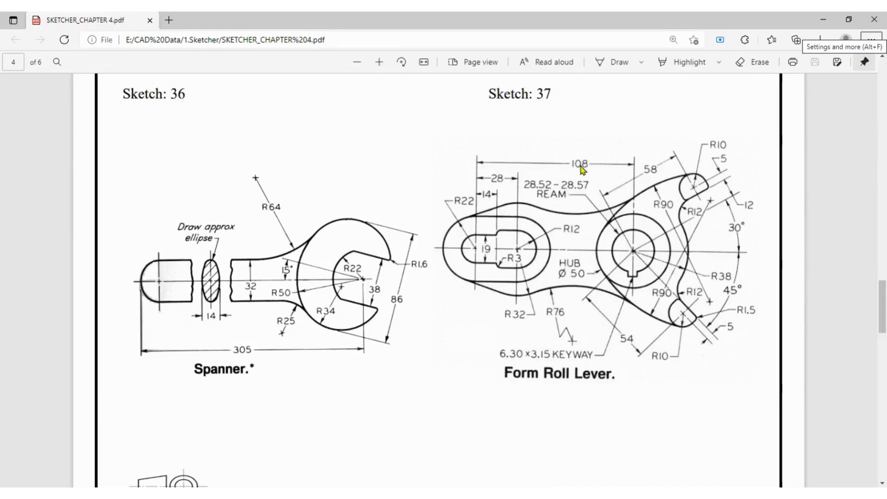
pyautogui.hotkey('alt', 'Tab')
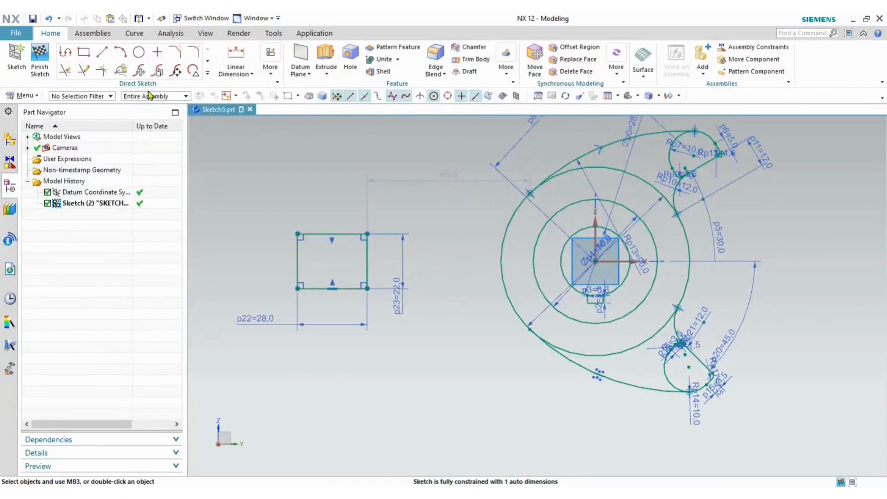
pyautogui.click(242, 73)
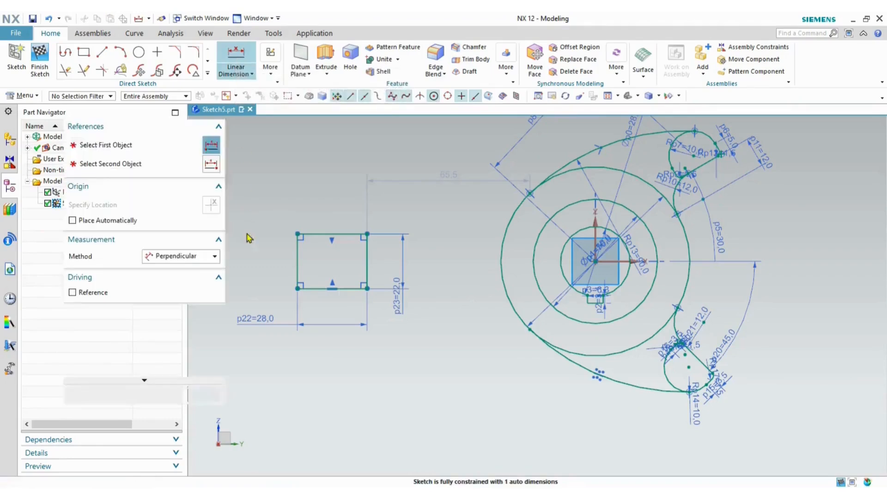
pyautogui.click(179, 256)
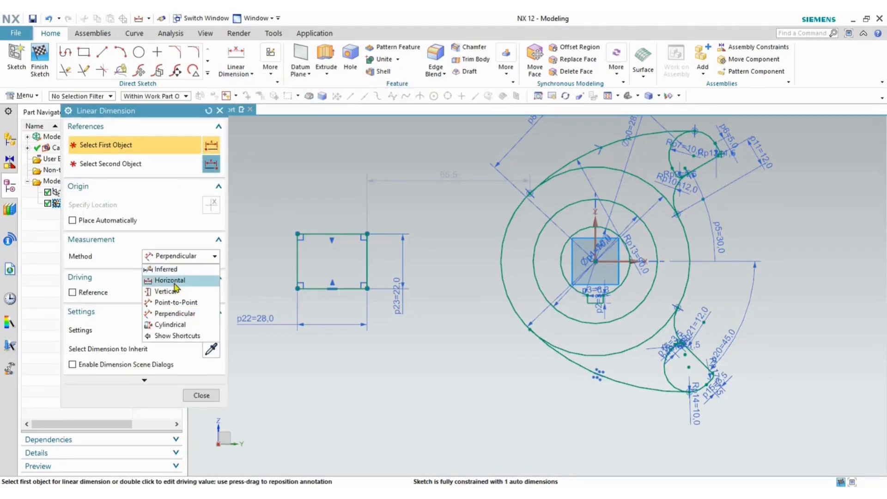
pyautogui.click(157, 279)
pyautogui.click(295, 280)
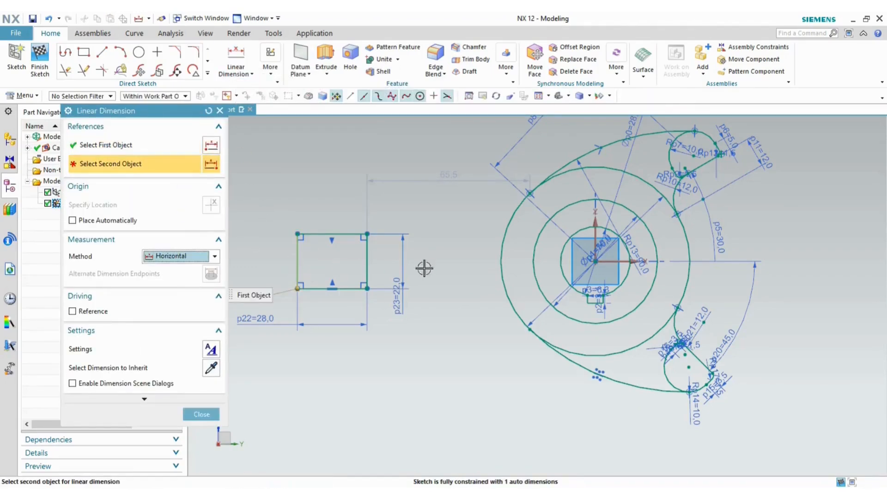
pyautogui.click(594, 259)
pyautogui.click(390, 155)
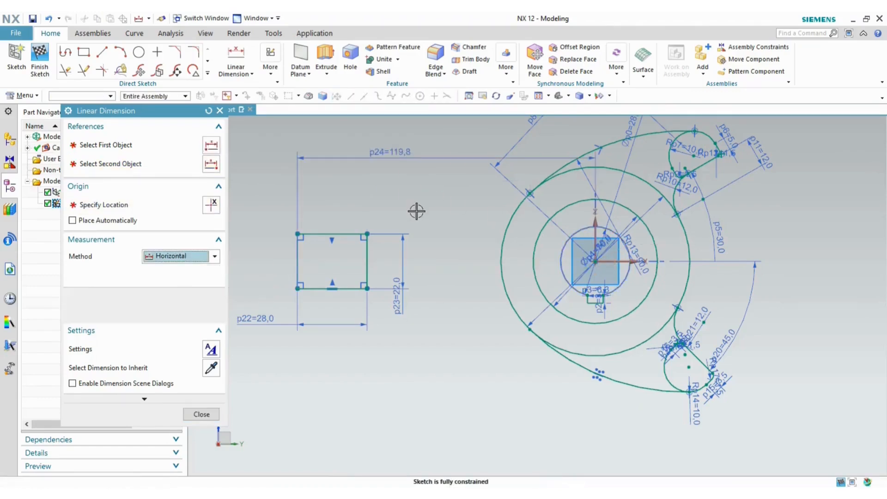
pyautogui.write('1')
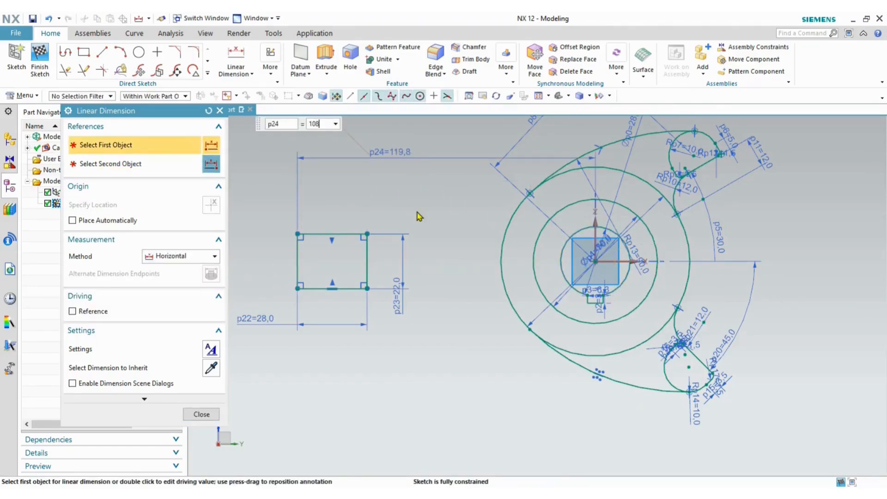
pyautogui.write('08')
pyautogui.press('Return')
pyautogui.click(201, 415)
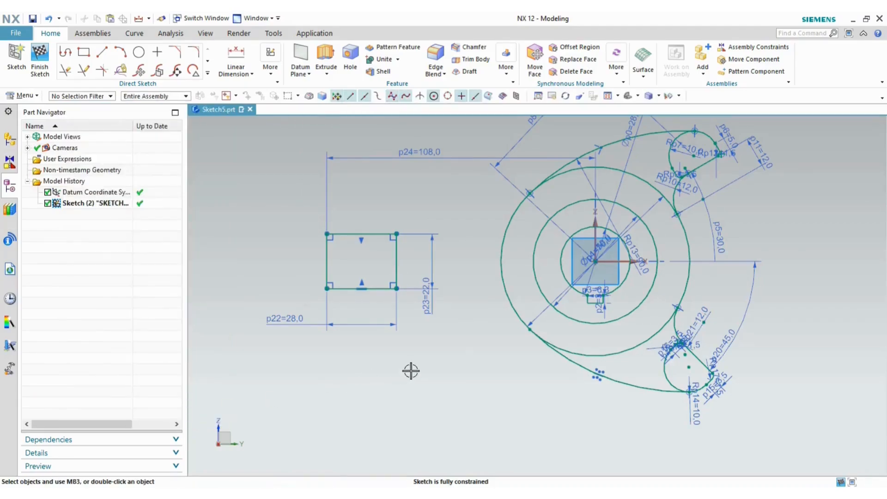
pyautogui.hotkey('alt', 'Tab')
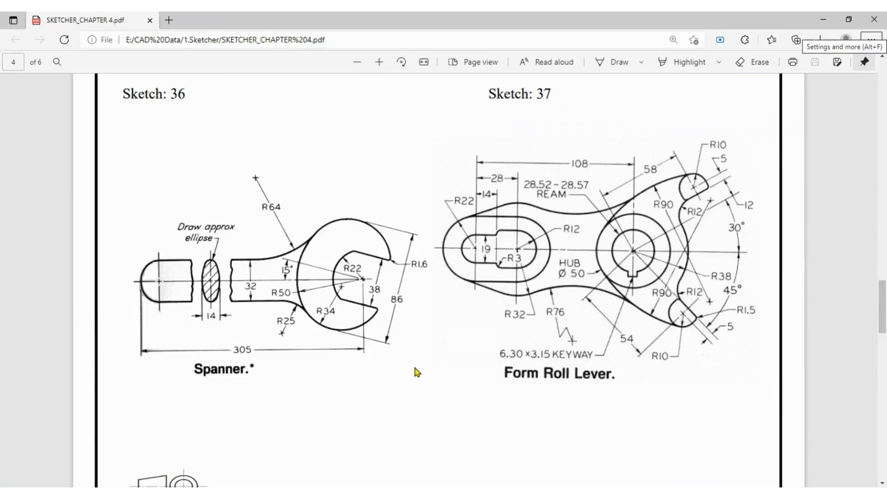
pyautogui.hotkey('alt', 'Tab')
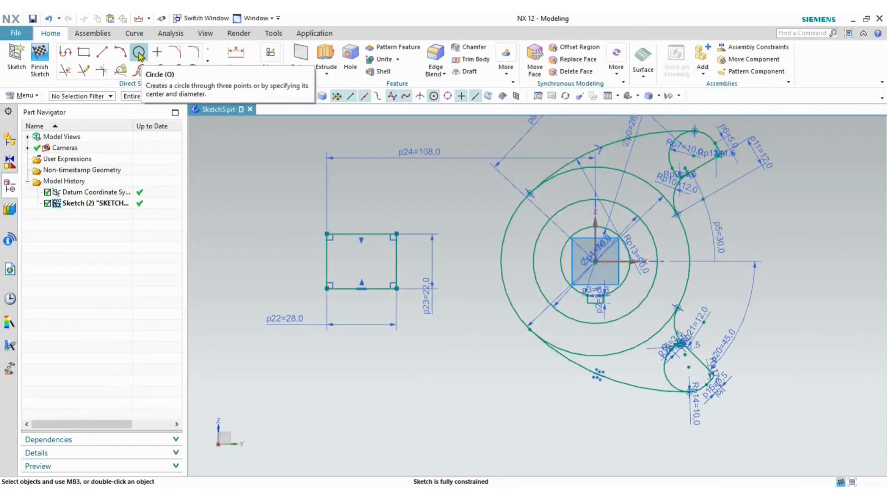
# - Draw the left semicircular arc centred on the rectangle's left edge midpoint
pyautogui.click(122, 53)
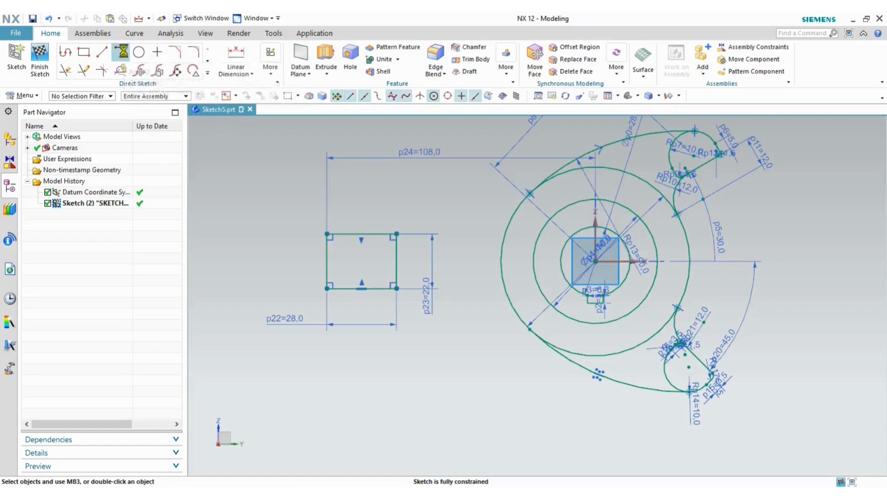
pyautogui.click(94, 140)
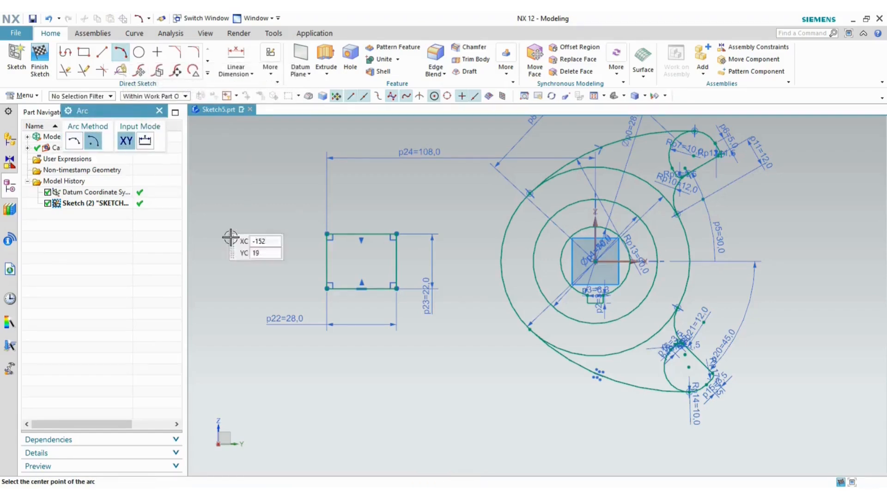
pyautogui.click(327, 263)
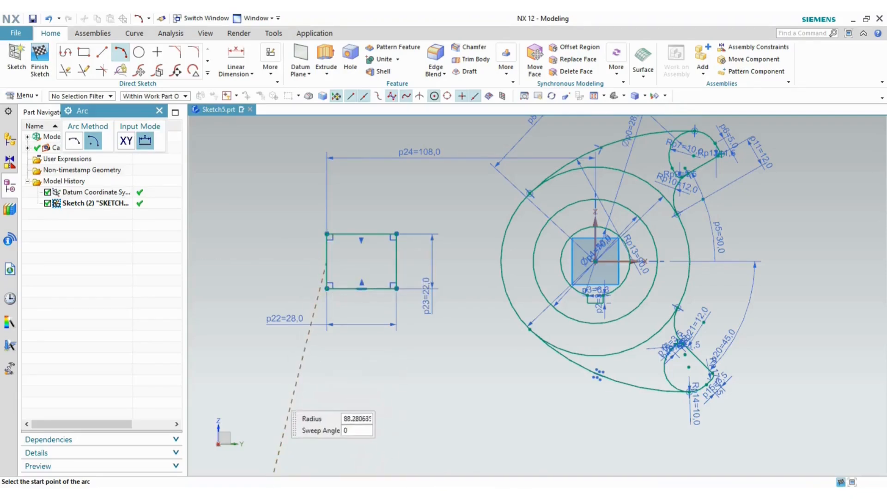
pyautogui.click(257, 497)
pyautogui.click(318, 452)
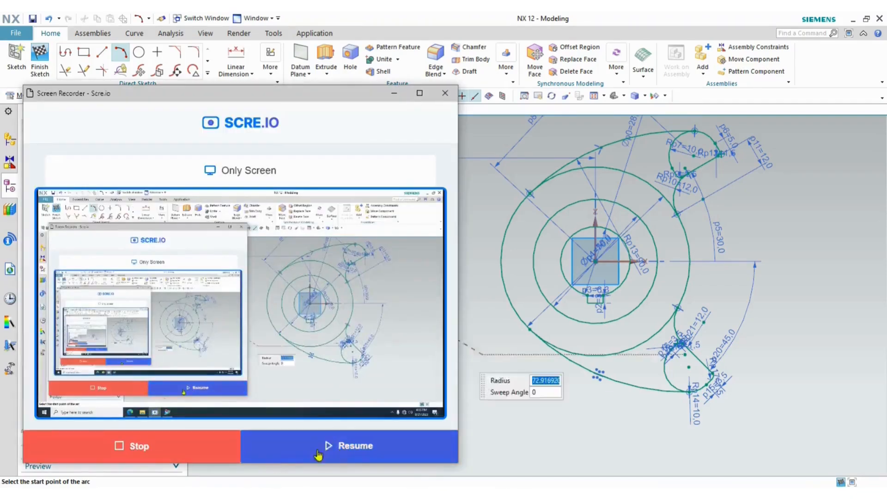
pyautogui.click(318, 454)
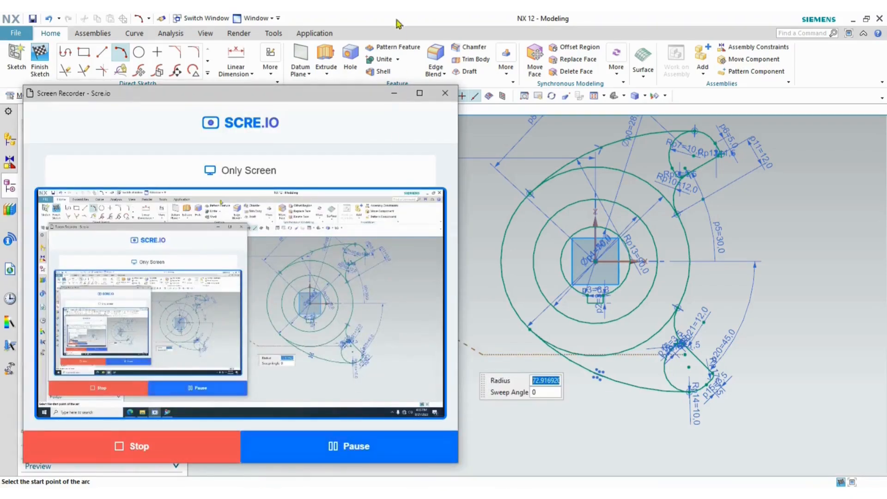
pyautogui.click(394, 93)
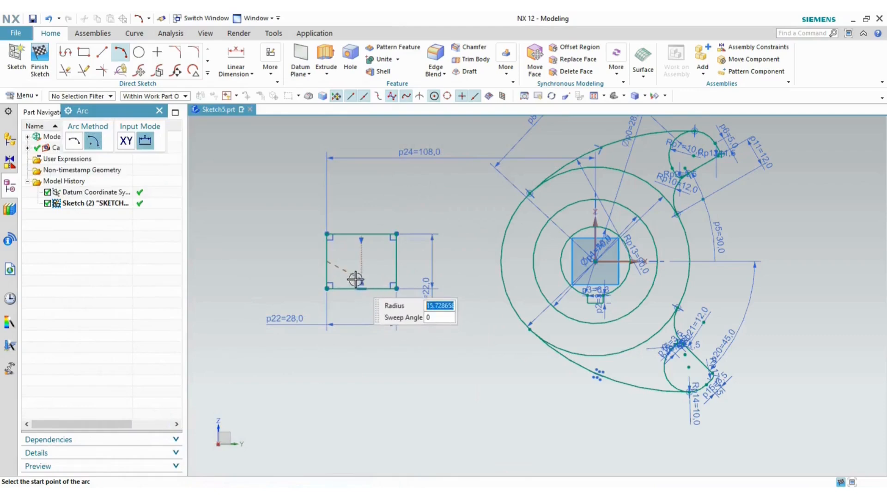
pyautogui.write('11')
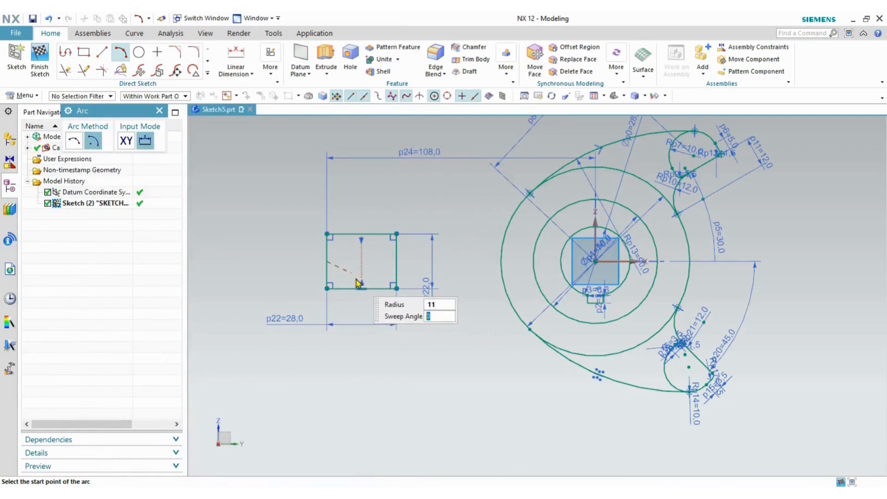
pyautogui.click(327, 234)
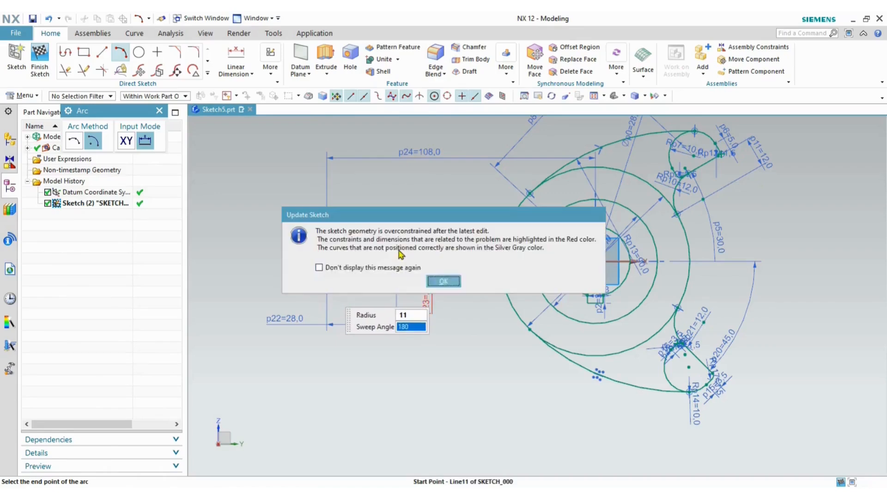
pyautogui.click(447, 286)
pyautogui.scroll(2, 368, 257)
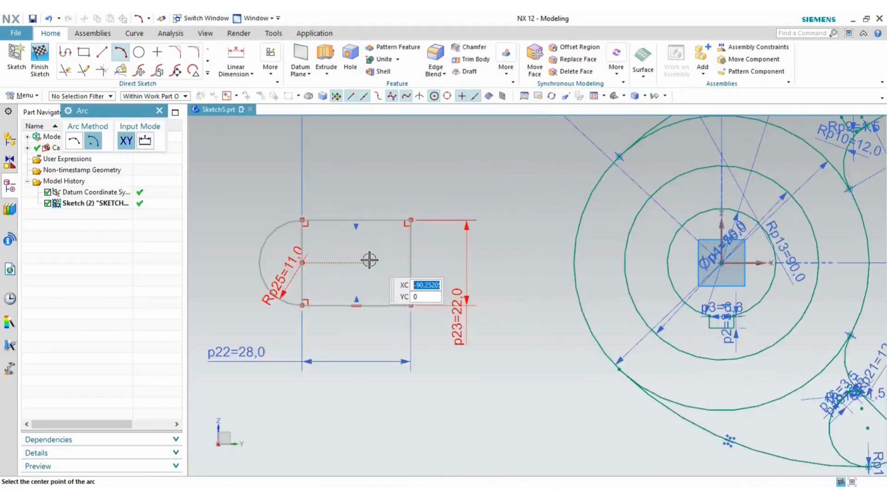
# - Draw the right semicircle from the top-right to the bottom-right corner
pyautogui.click(411, 262)
pyautogui.click(411, 220)
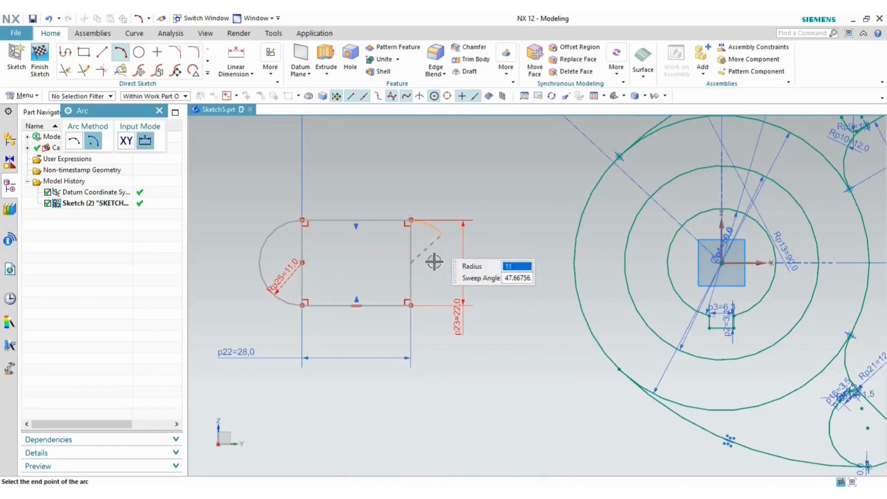
pyautogui.click(411, 305)
pyautogui.press('Escape')
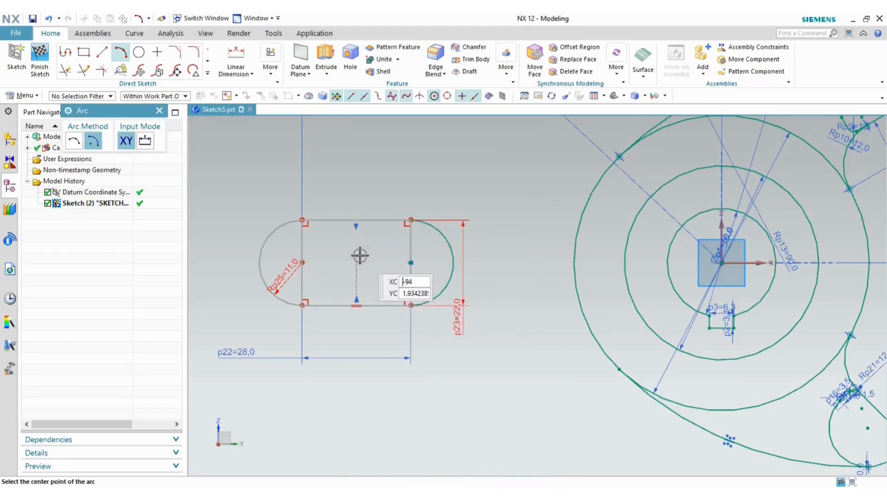
# - Delete the overconstrained radius dimension and keep p25 at 11 as a driving dimension
pyautogui.click(287, 273)
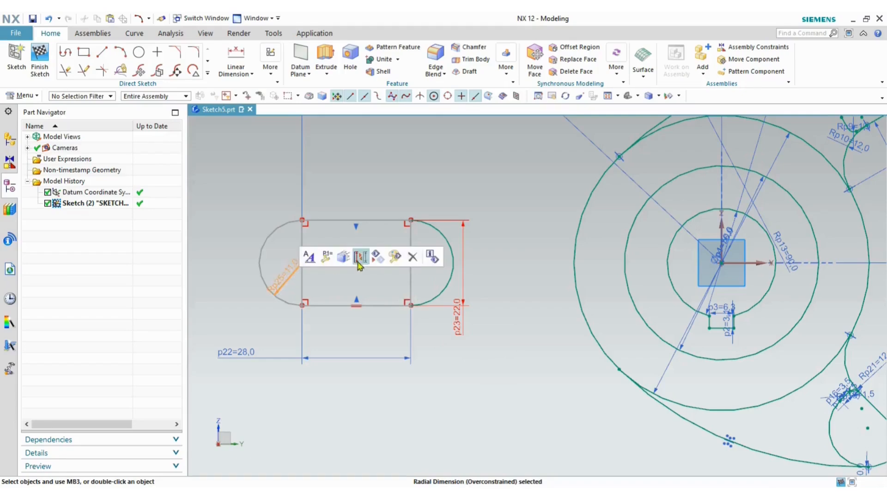
pyautogui.click(412, 258)
pyautogui.click(428, 278)
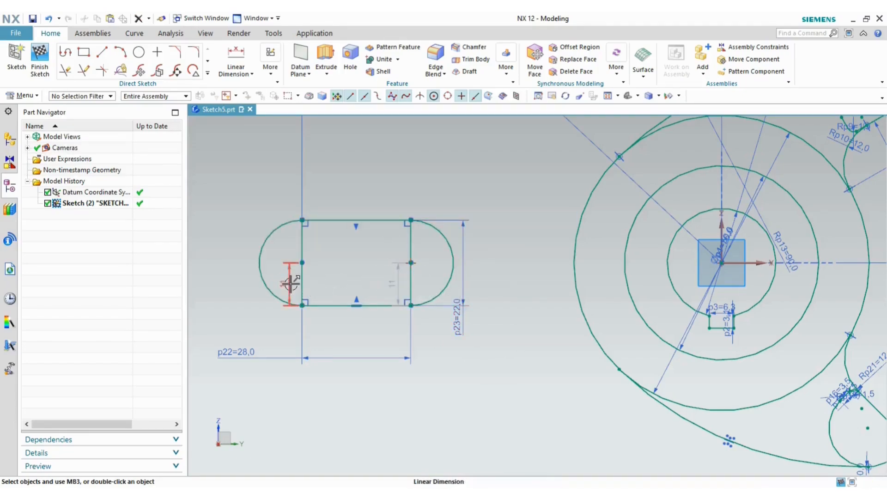
pyautogui.doubleClick(290, 284)
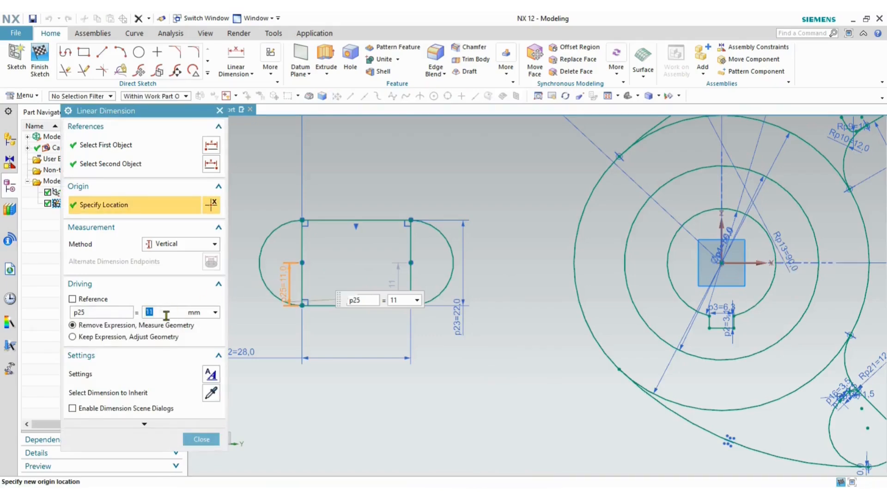
pyautogui.click(127, 337)
pyautogui.click(201, 441)
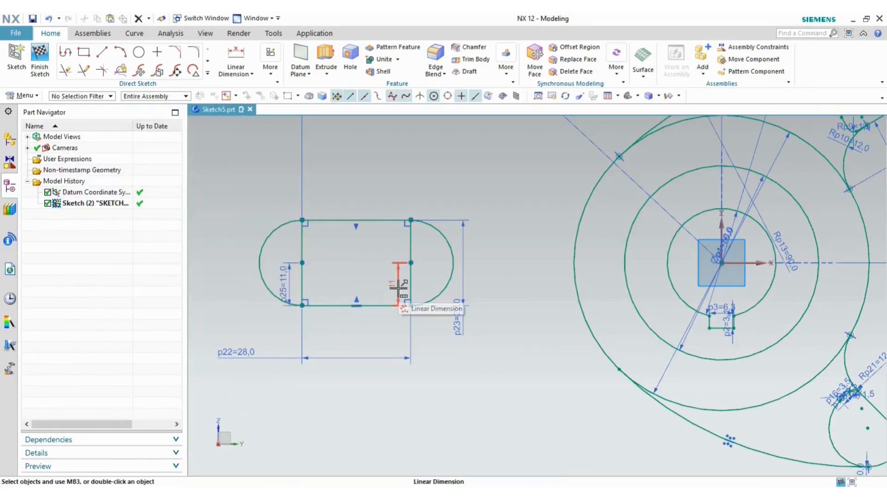
# - Convert the slot's left and right inner vertical lines to reference lines
pyautogui.click(303, 238)
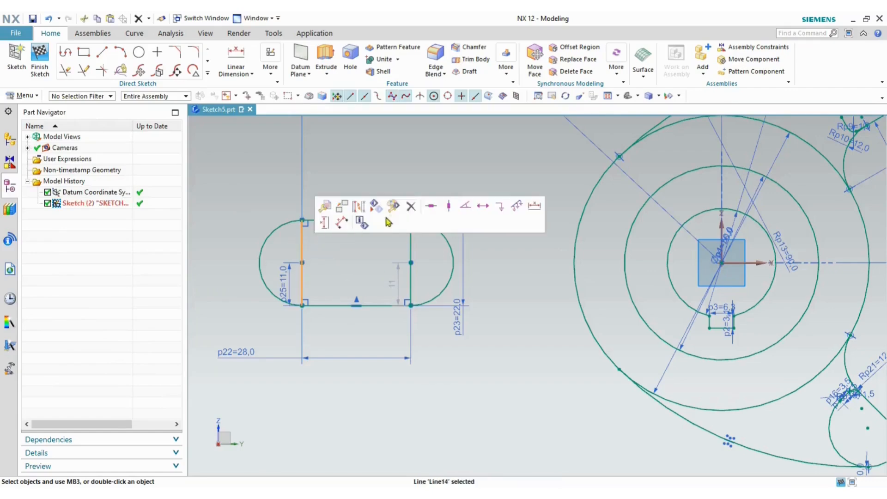
pyautogui.click(357, 206)
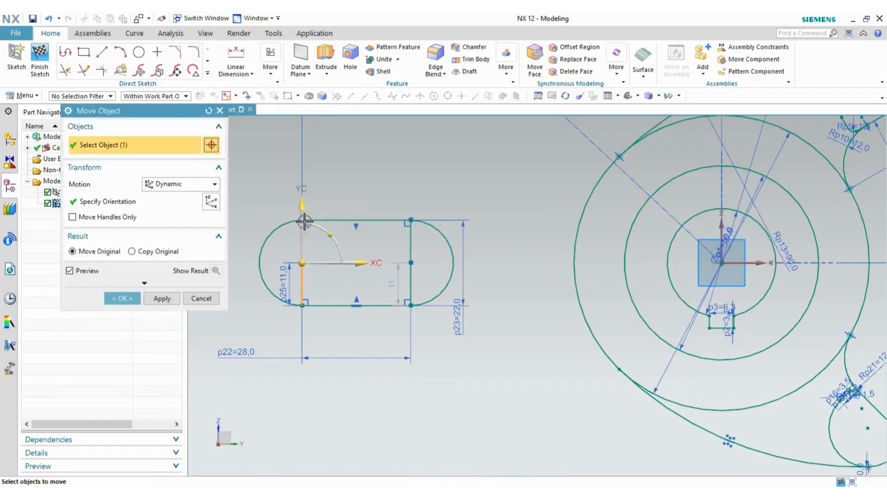
pyautogui.click(209, 303)
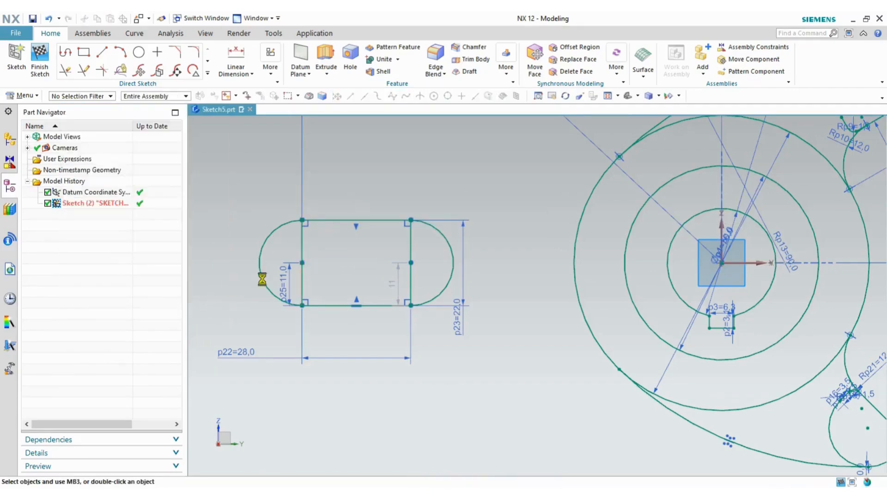
pyautogui.click(303, 244)
pyautogui.click(360, 209)
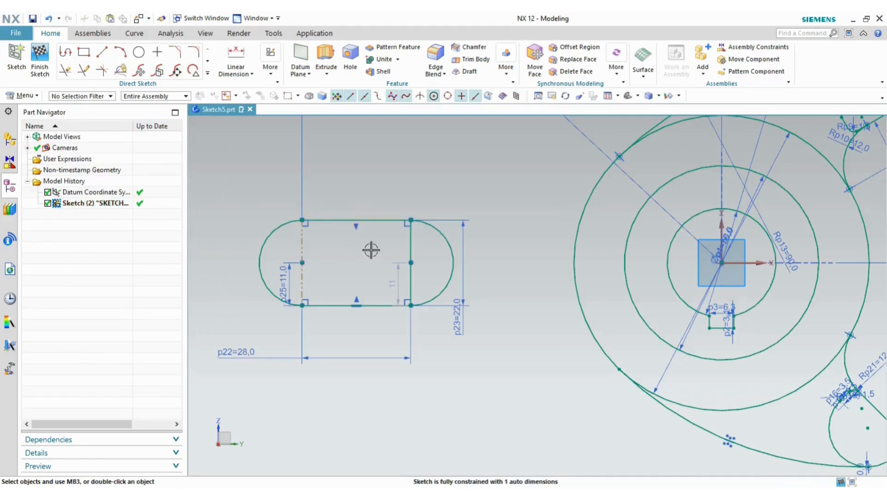
pyautogui.click(410, 244)
pyautogui.click(466, 208)
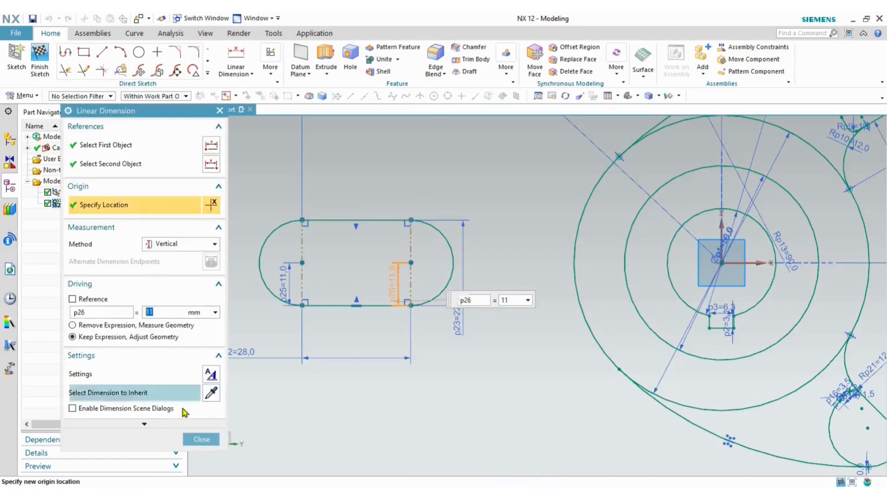
# - Finish the right half-height dimension p26 at 11 and check the reference drawing
pyautogui.click(201, 439)
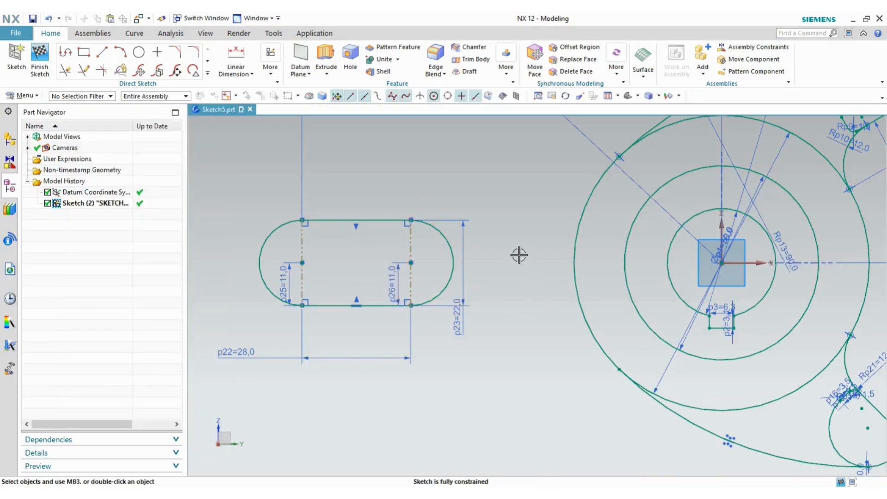
pyautogui.hotkey('alt', 'Tab')
pyautogui.hotkey('alt', 'Tab')
pyautogui.hotkey('alt', 'Tab')
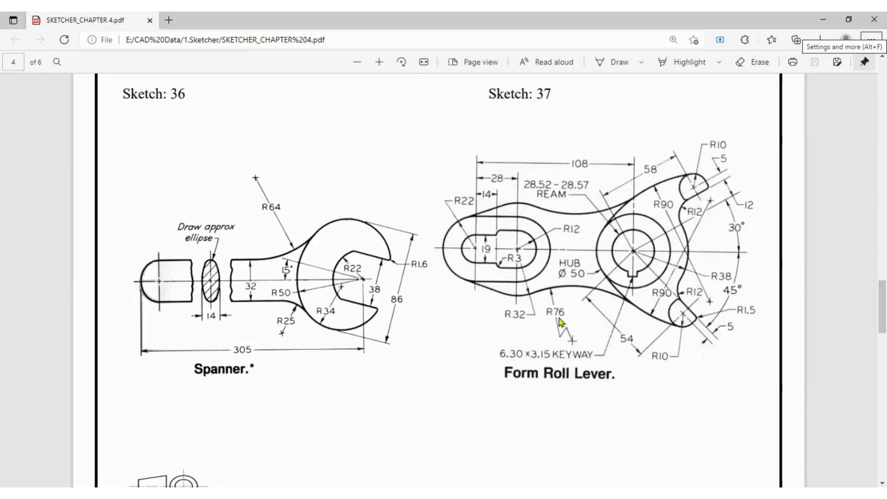
pyautogui.hotkey('alt', 'Tab')
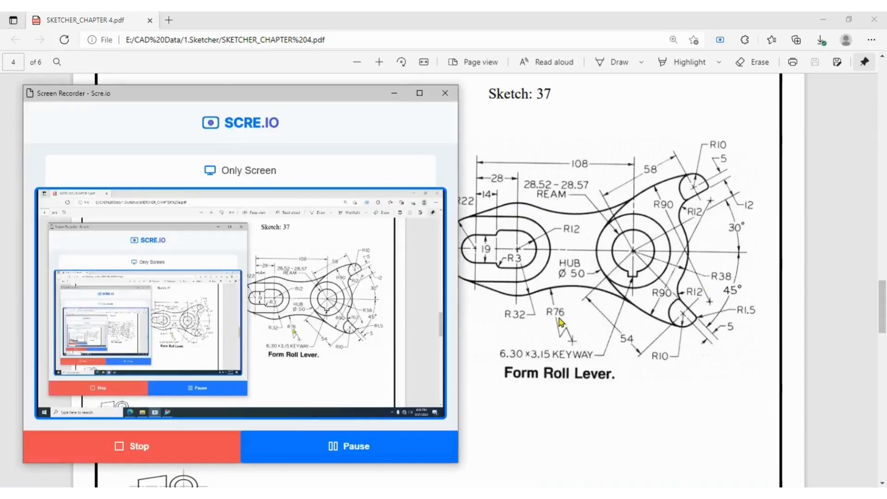
pyautogui.hotkey('alt', 'Tab')
pyautogui.press('Tab')
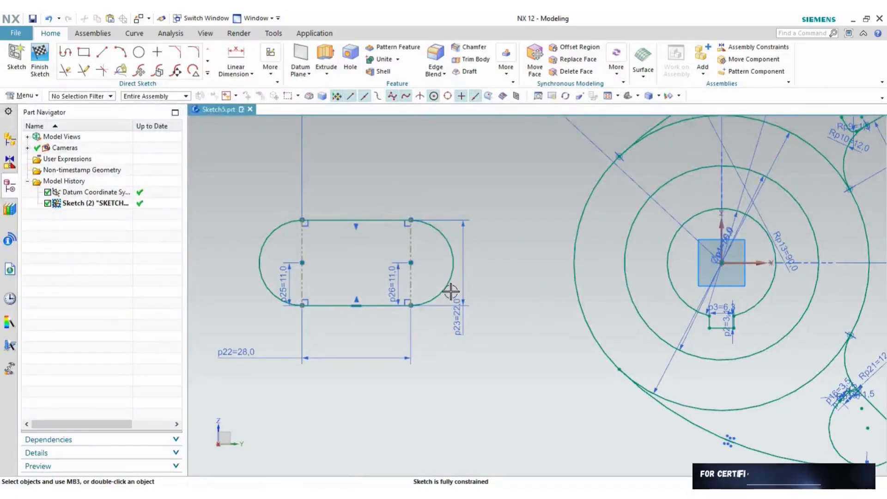
# - Draw a slanted line from the slot's top edge up and to the right
pyautogui.click(102, 52)
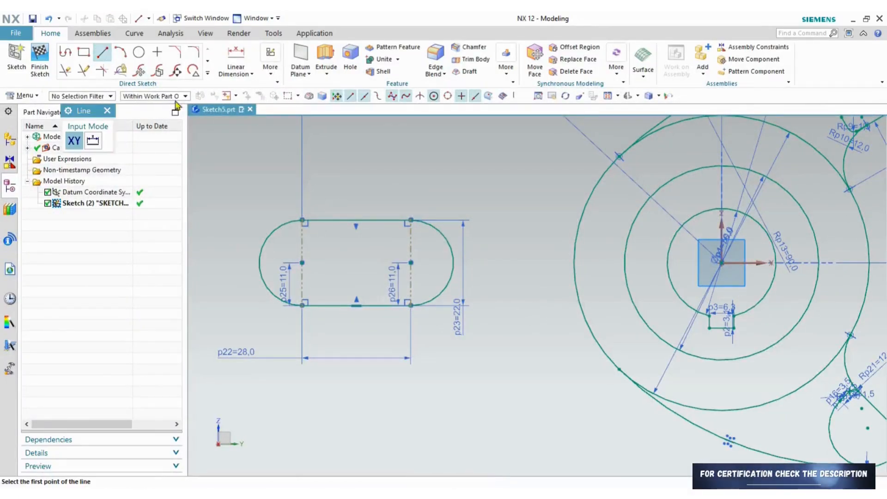
pyautogui.click(313, 220)
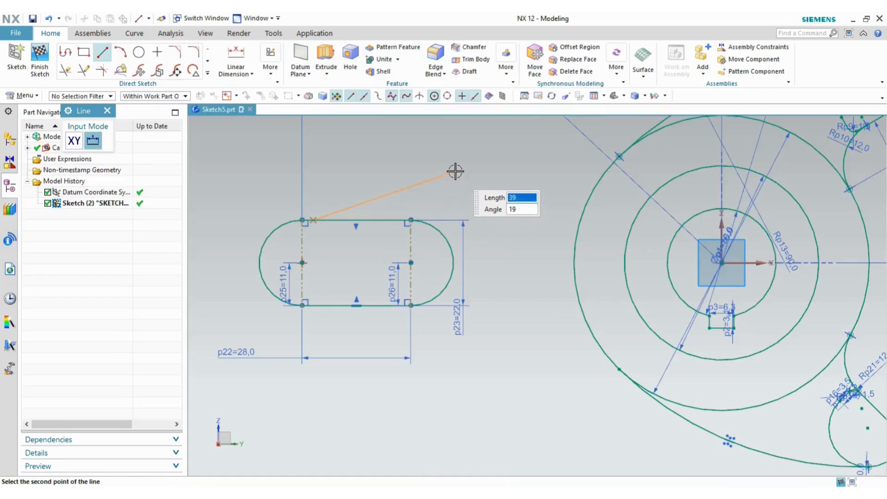
pyautogui.click(455, 171)
# - Draw a three-point arc from the line's end onto the large outer arc around the hub
pyautogui.click(120, 52)
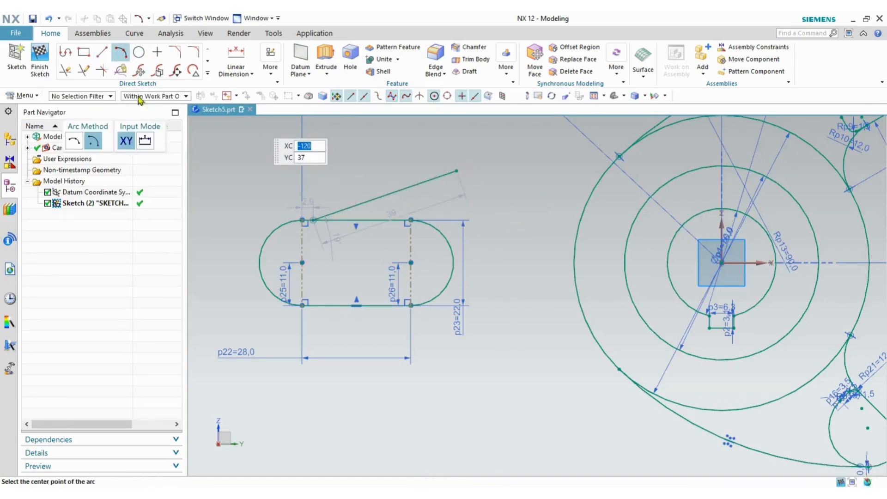
pyautogui.click(73, 146)
pyautogui.click(457, 171)
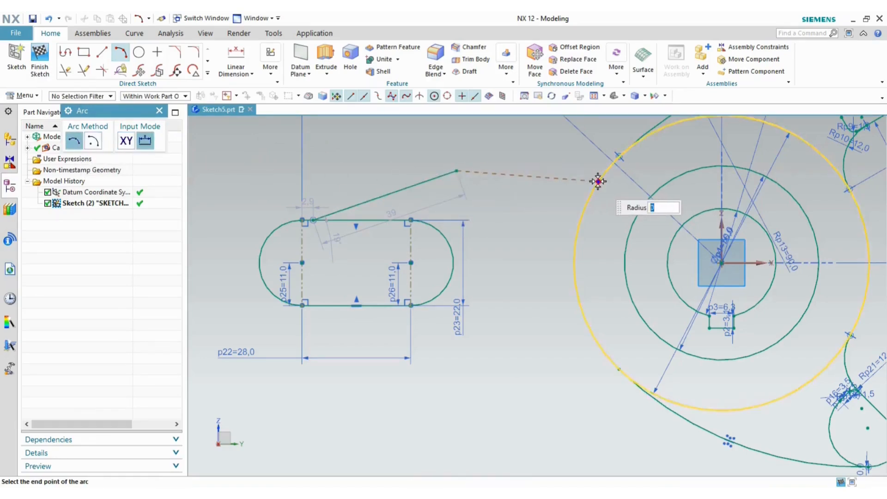
pyautogui.hotkey('alt', 'Tab')
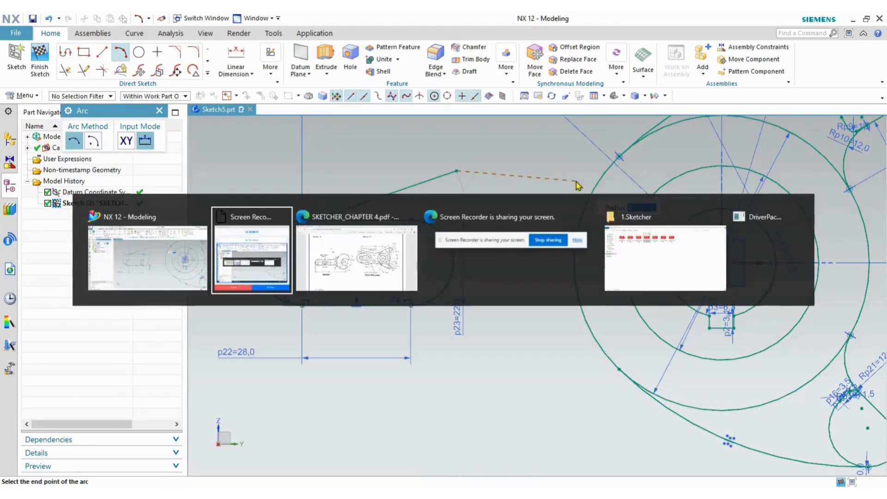
pyautogui.hotkey('alt', 'Tab')
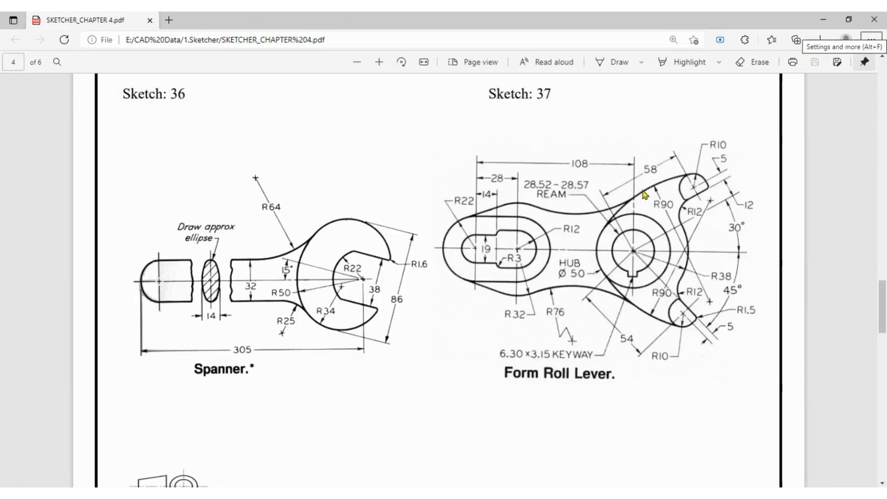
pyautogui.hotkey('alt', 'Tab')
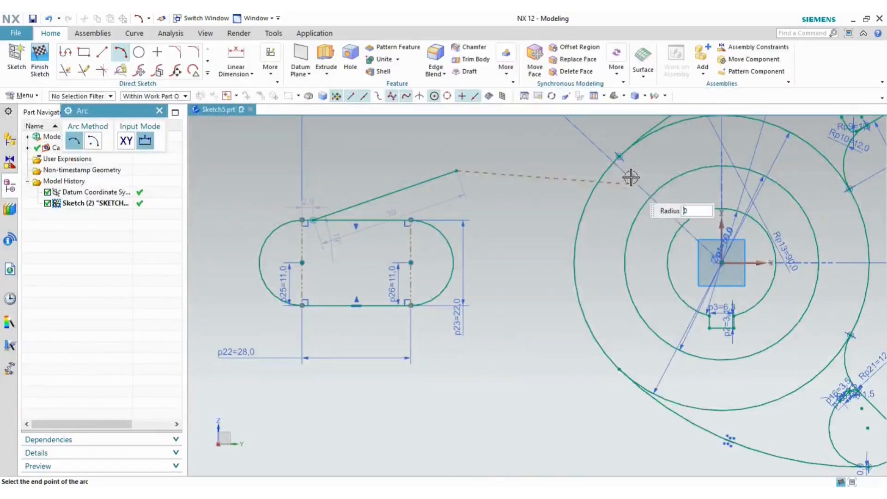
pyautogui.scroll(-2, 555, 227)
pyautogui.scroll(-1, 557, 225)
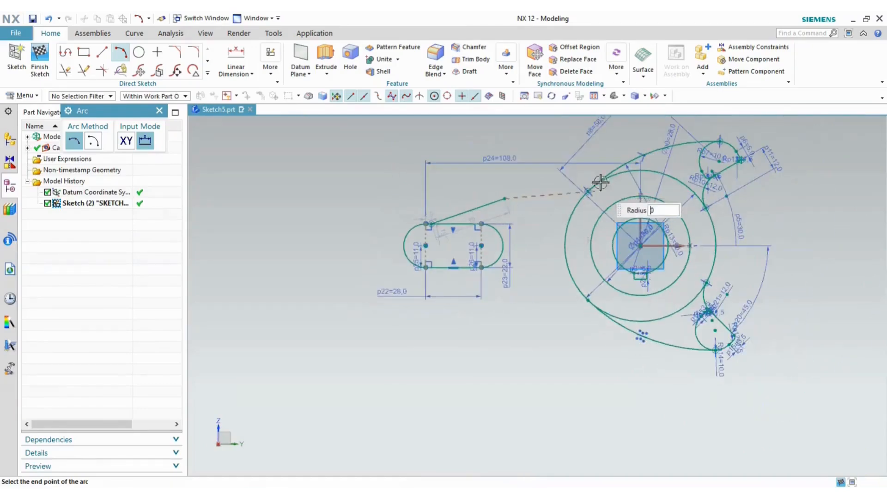
pyautogui.click(612, 171)
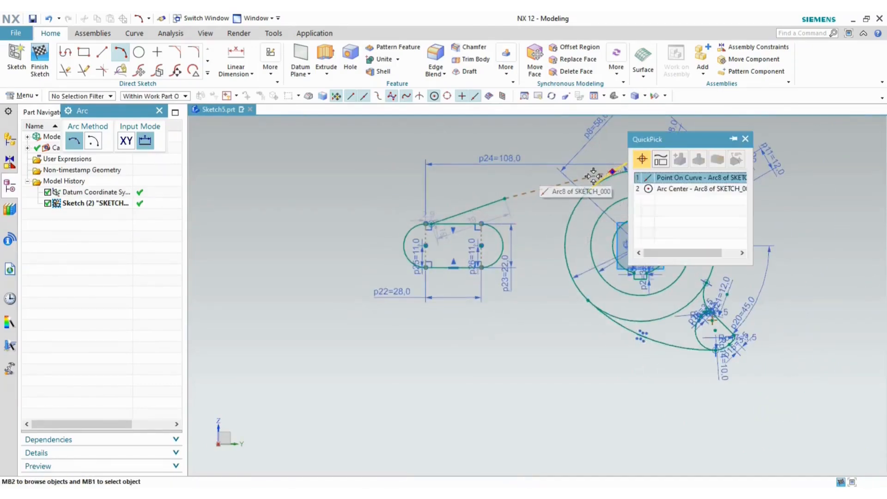
pyautogui.click(684, 178)
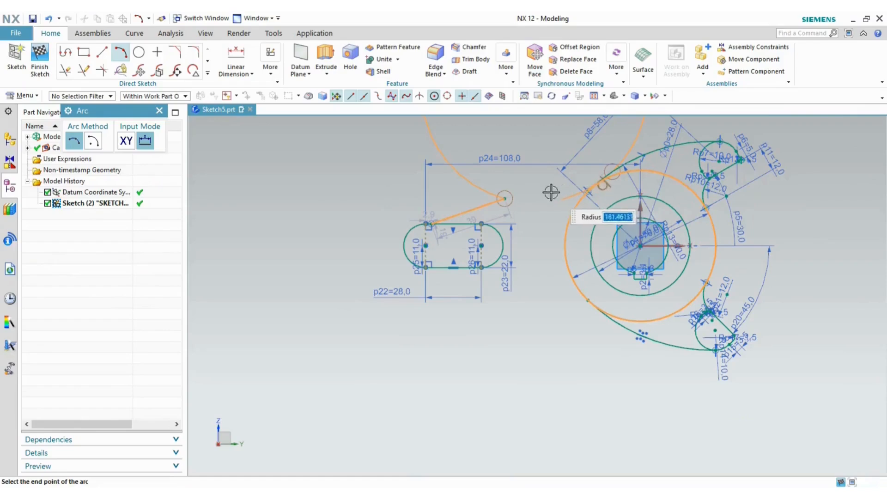
pyautogui.click(594, 169)
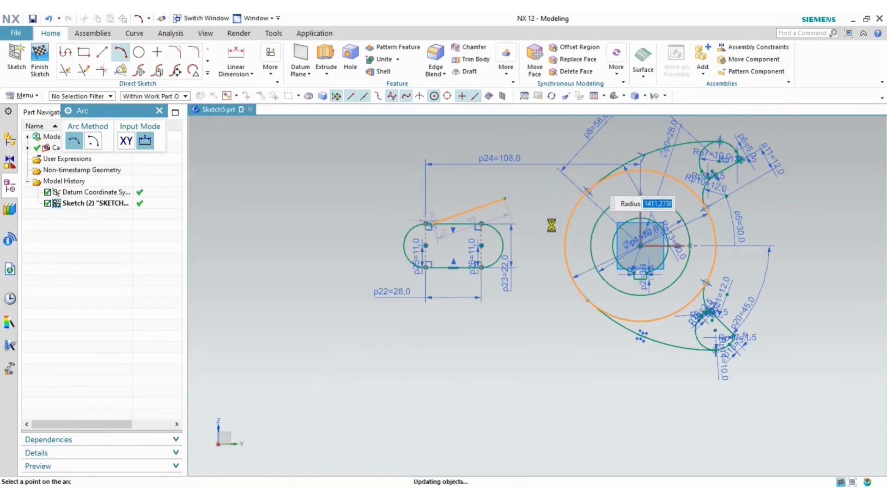
pyautogui.press('Escape')
# - Delete the arc's tangent constraint and drag its end and the line junction to match the reference
pyautogui.scroll(3, 596, 186)
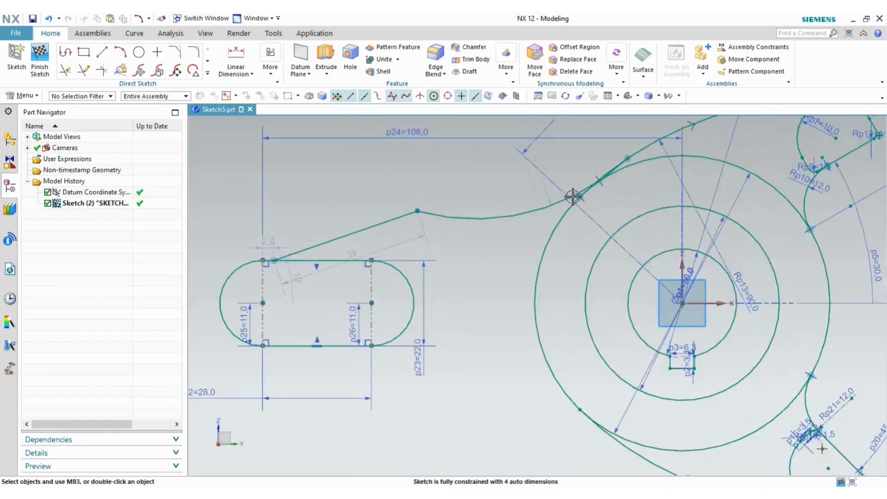
pyautogui.click(599, 181)
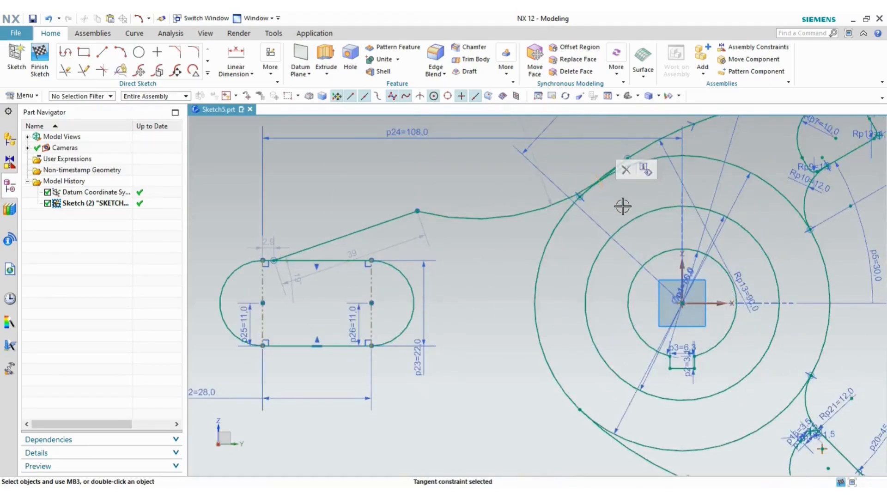
pyautogui.press('Delete')
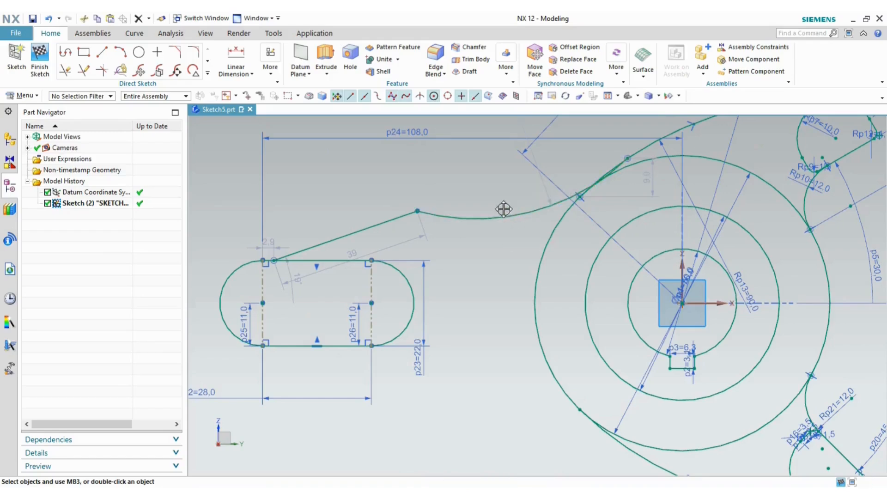
pyautogui.moveTo(503, 199); pyautogui.dragTo(493, 206)
pyautogui.hotkey('alt', 'Tab')
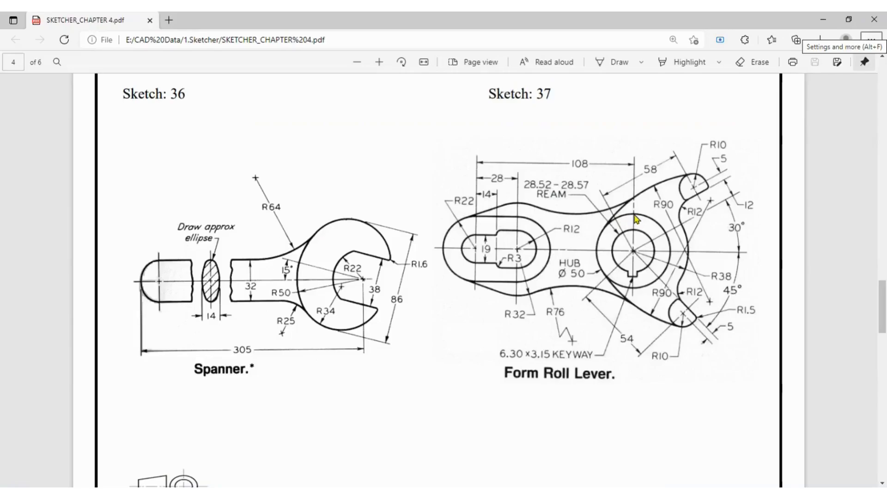
pyautogui.hotkey('alt', 'Tab')
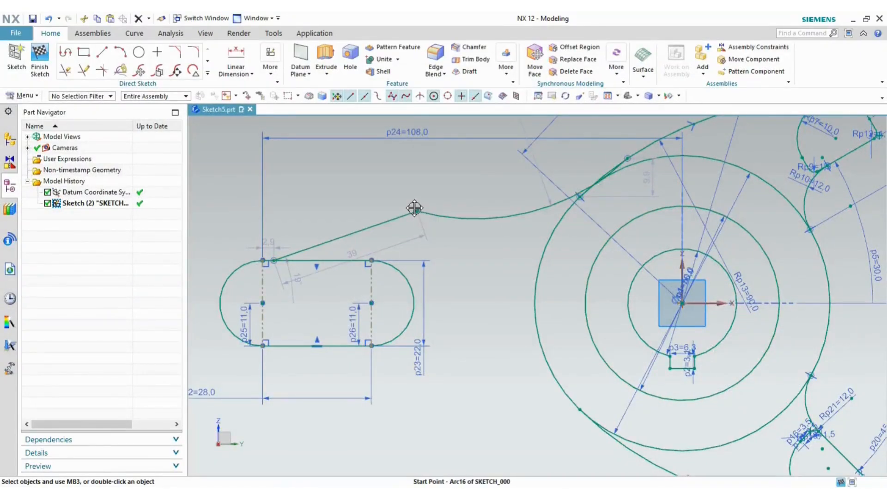
pyautogui.moveTo(415, 208); pyautogui.dragTo(397, 201)
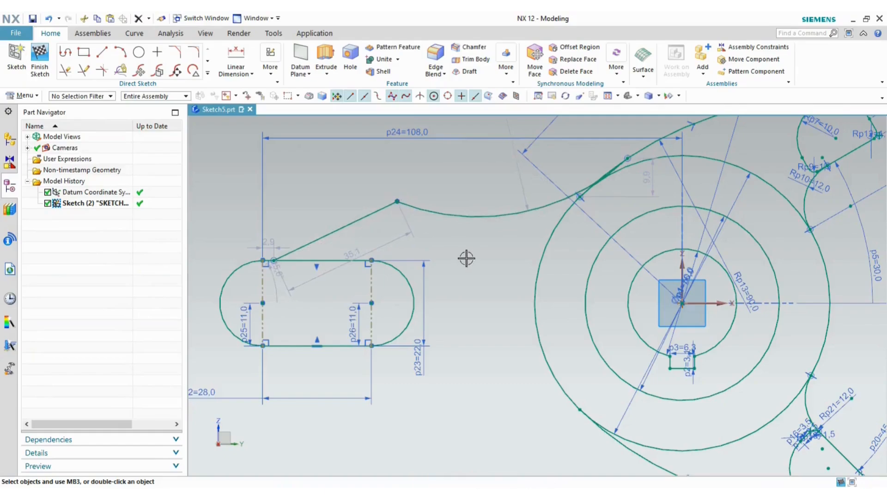
pyautogui.hotkey('alt', 'Tab')
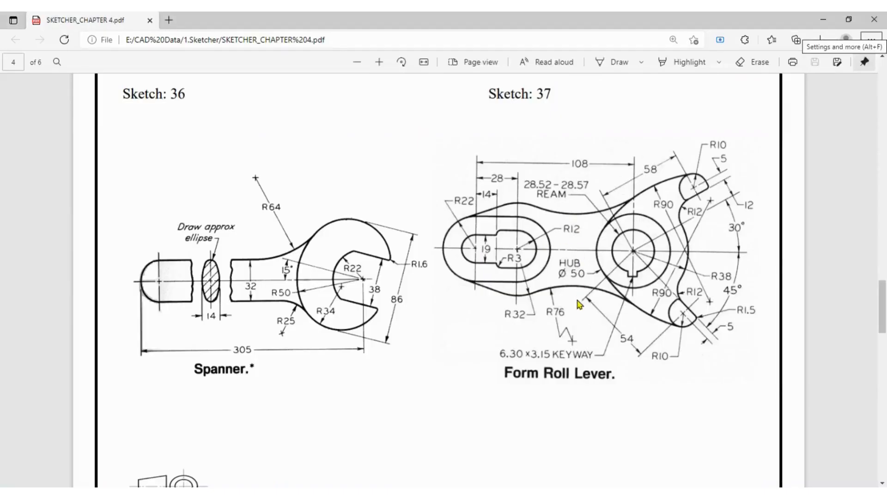
pyautogui.hotkey('alt', 'Tab')
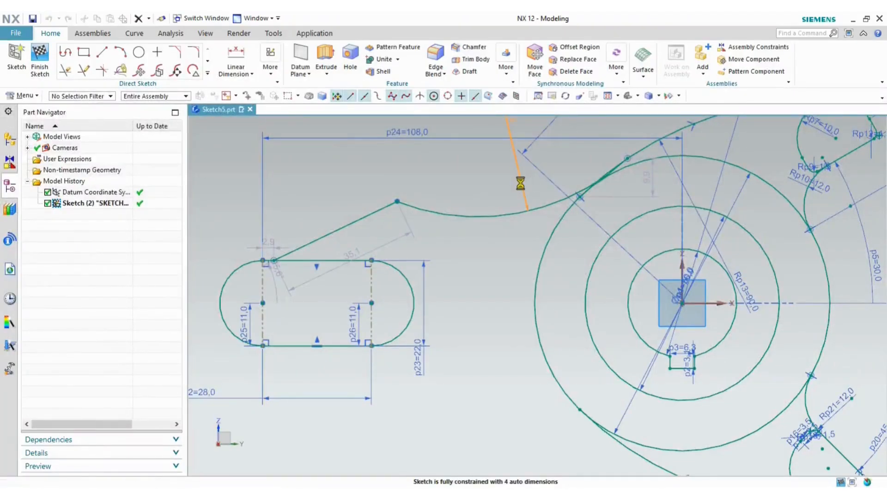
# - Set the upper connecting arc's radius to 76
pyautogui.doubleClick(521, 183)
pyautogui.write('76')
pyautogui.press('Return')
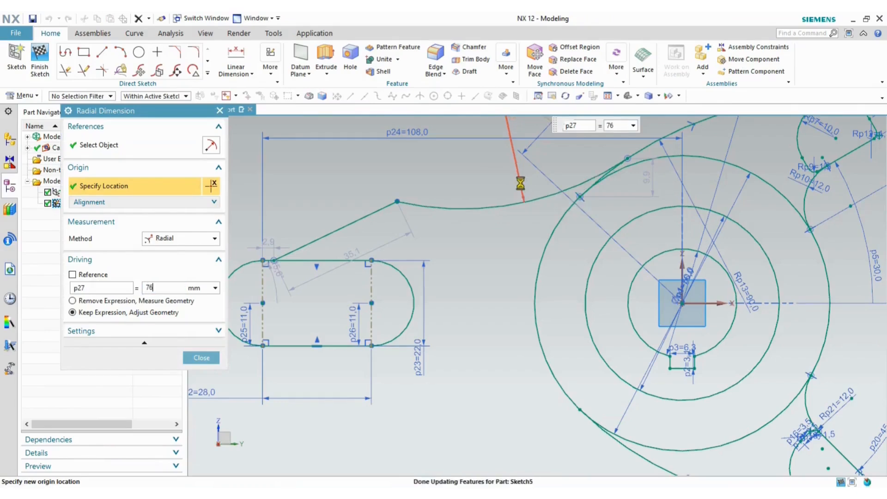
pyautogui.click(202, 358)
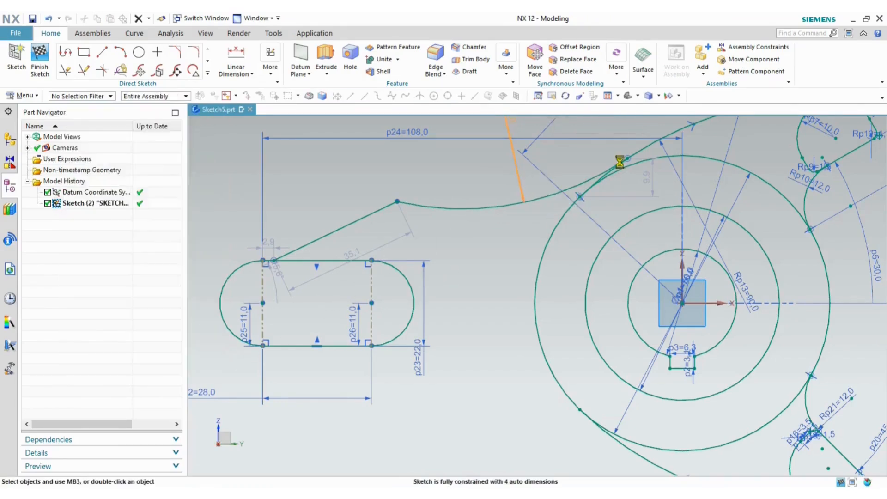
pyautogui.scroll(3, 598, 154)
# - Make the upper connecting arc tangent to the large outer arc
pyautogui.click(580, 203)
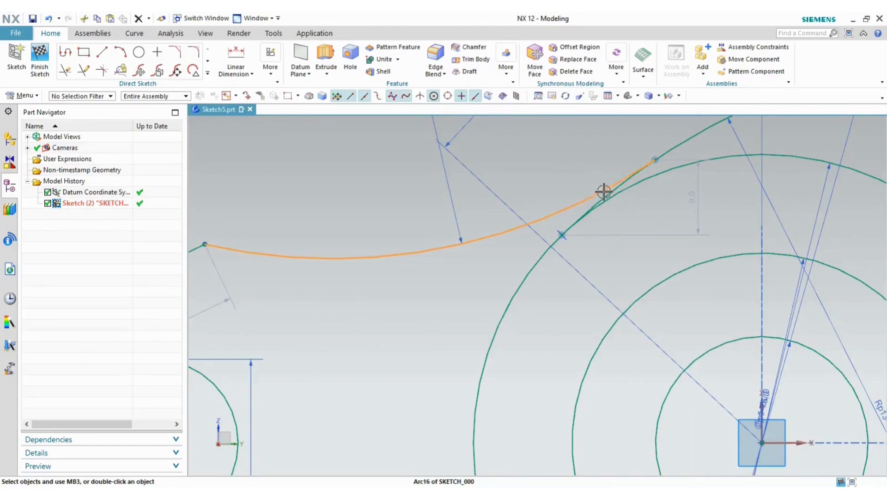
pyautogui.click(684, 139)
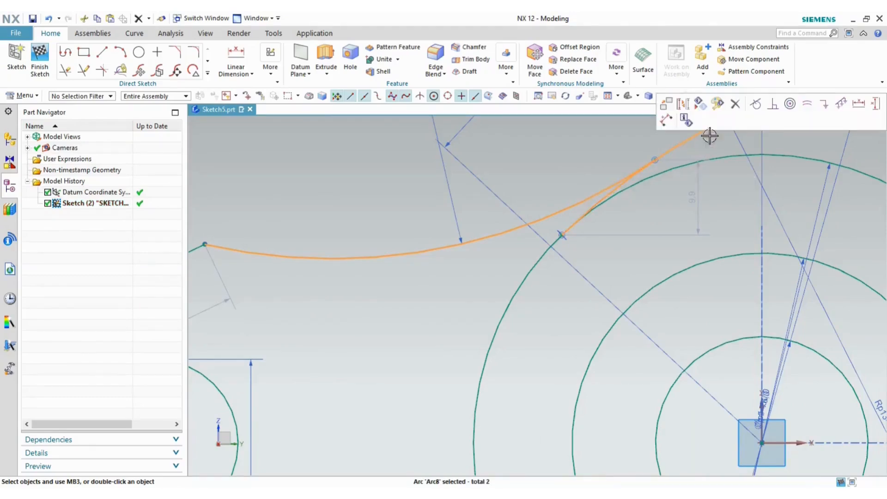
pyautogui.click(754, 106)
pyautogui.scroll(-4, 575, 155)
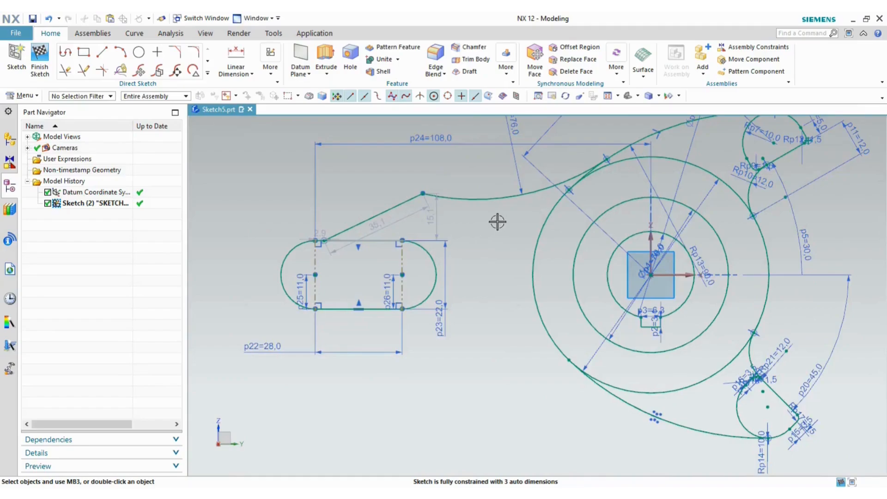
pyautogui.hotkey('alt', 'Tab')
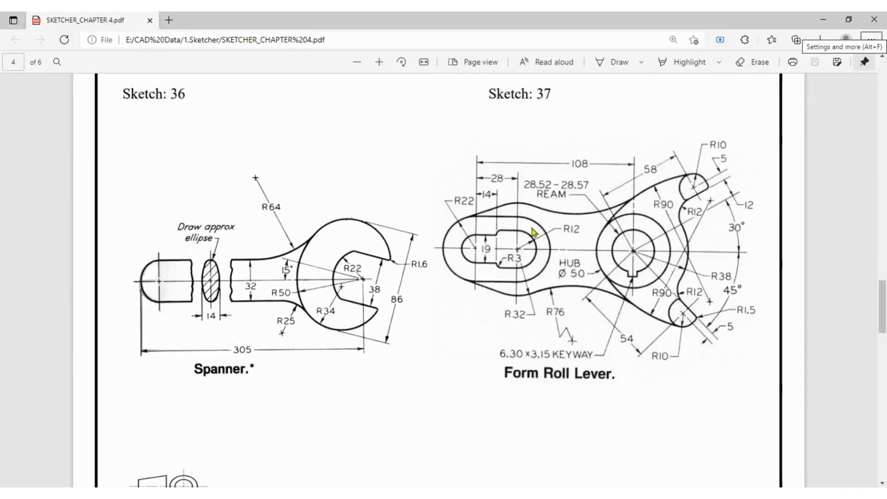
pyautogui.hotkey('alt', 'Tab')
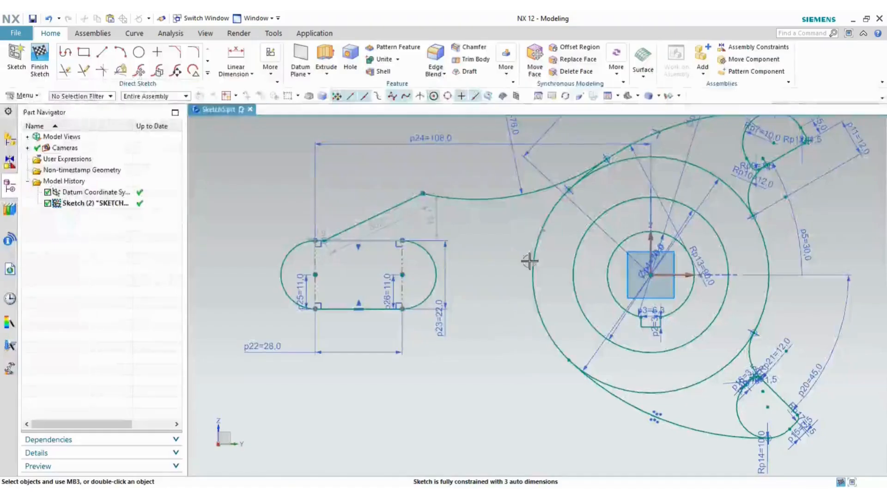
# - Fillet the slanted line and upper arc at their intersection with radius 32
pyautogui.click(195, 53)
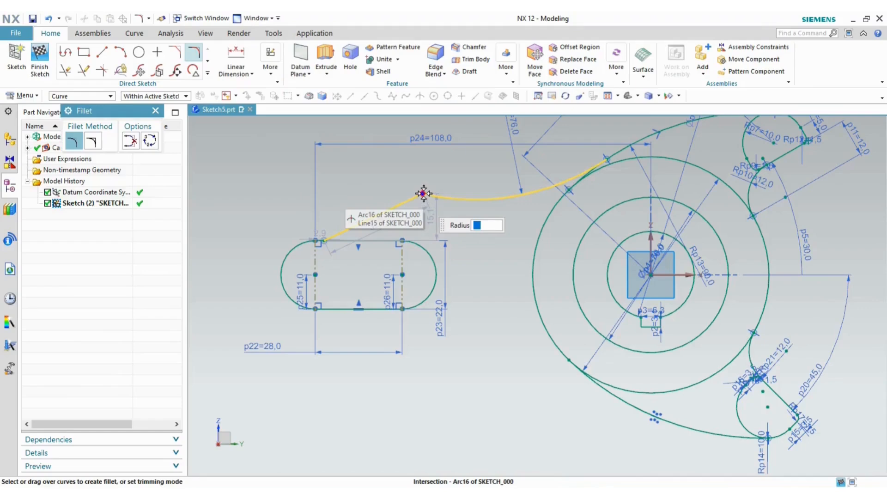
pyautogui.write('32')
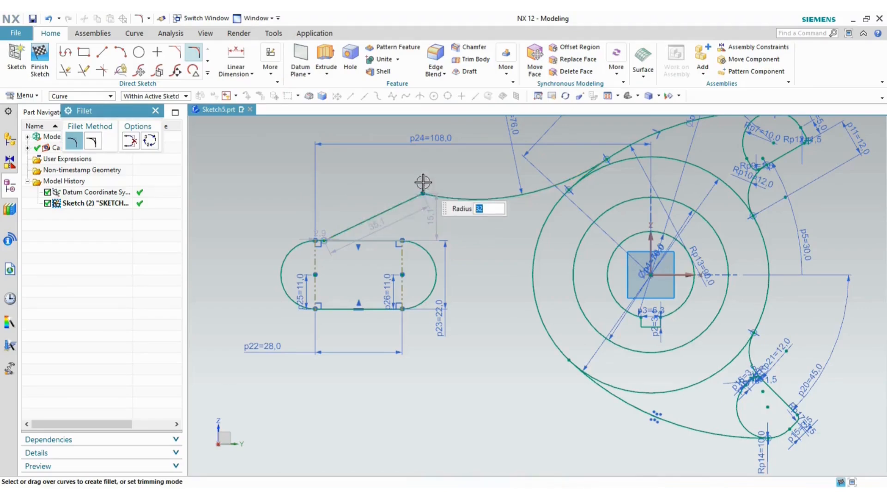
pyautogui.click(423, 193)
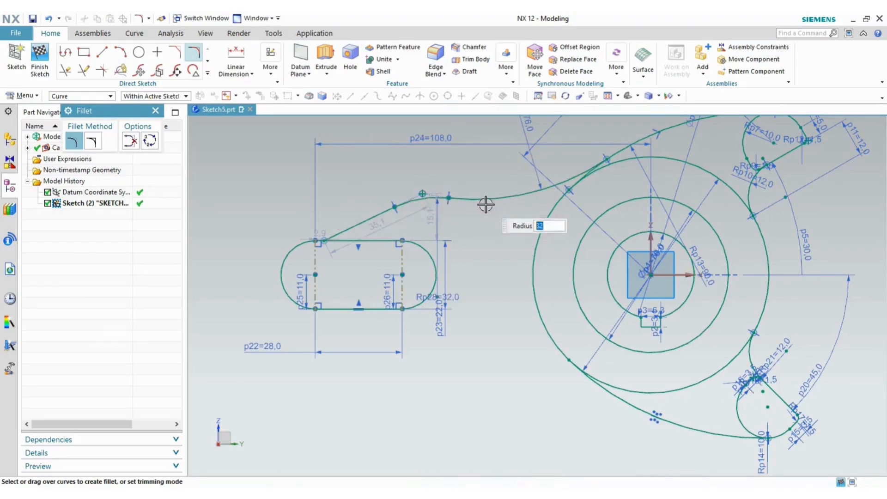
pyautogui.press('Escape')
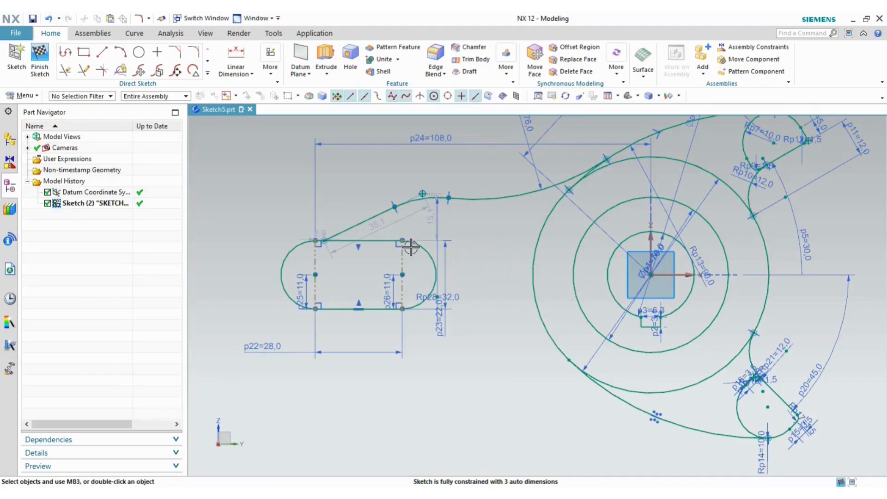
pyautogui.hotkey('alt', 'Tab')
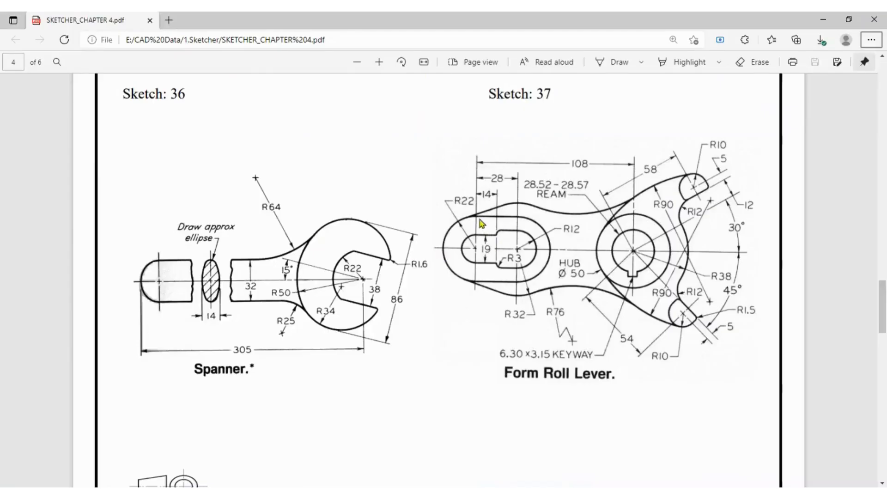
pyautogui.hotkey('alt', 'Tab')
# - Reposition the slanted line and make it tangent to the slot's left end arc
pyautogui.scroll(2, 365, 221)
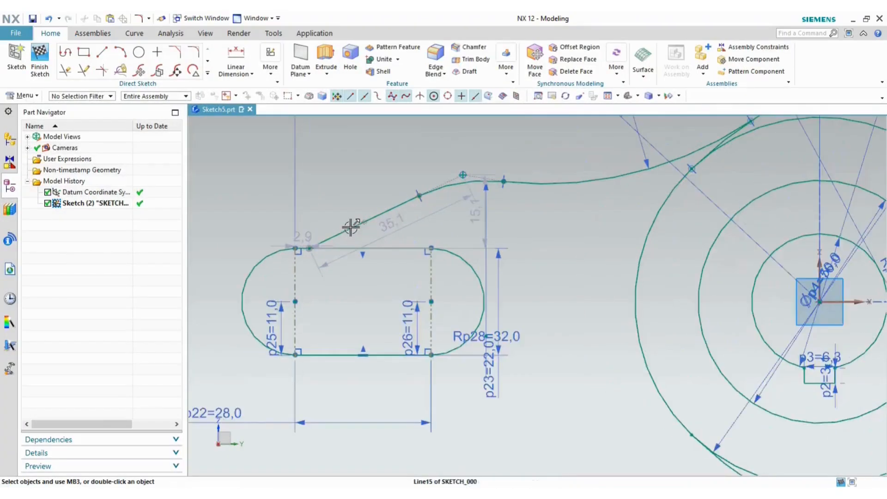
pyautogui.click(379, 212)
pyautogui.click(267, 252)
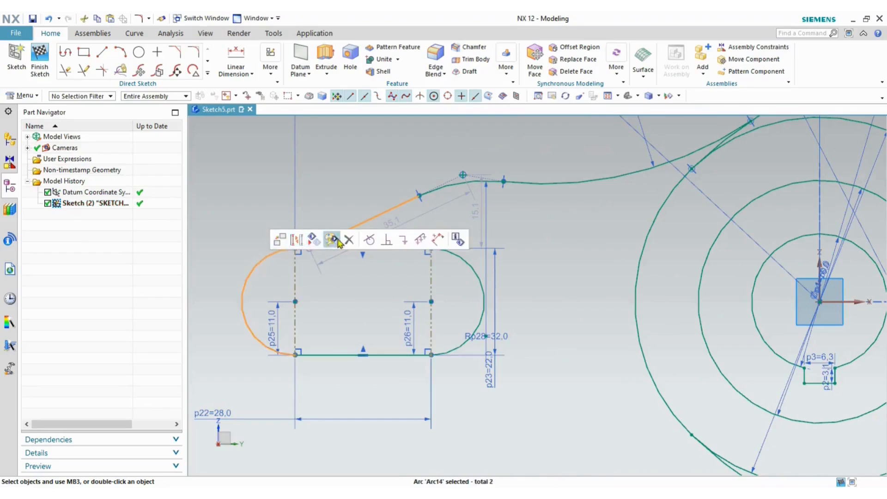
pyautogui.click(367, 239)
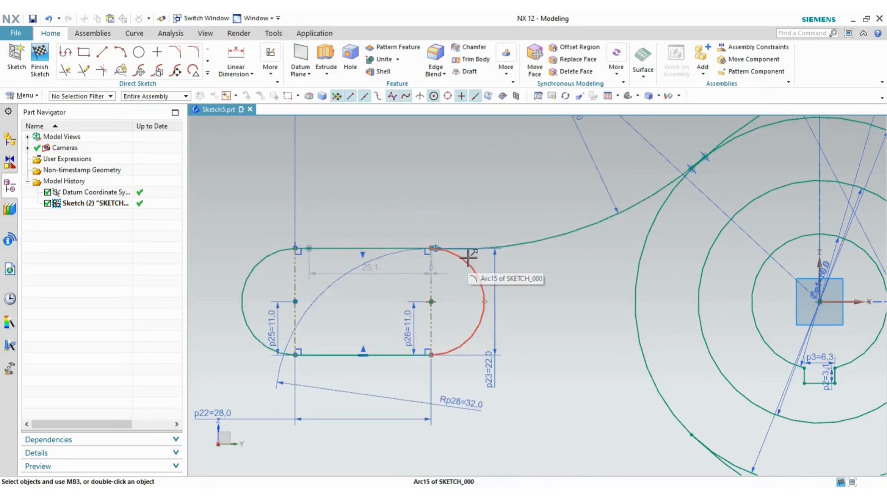
pyautogui.hotkey('ctrl', 'z')
pyautogui.scroll(1, 355, 241)
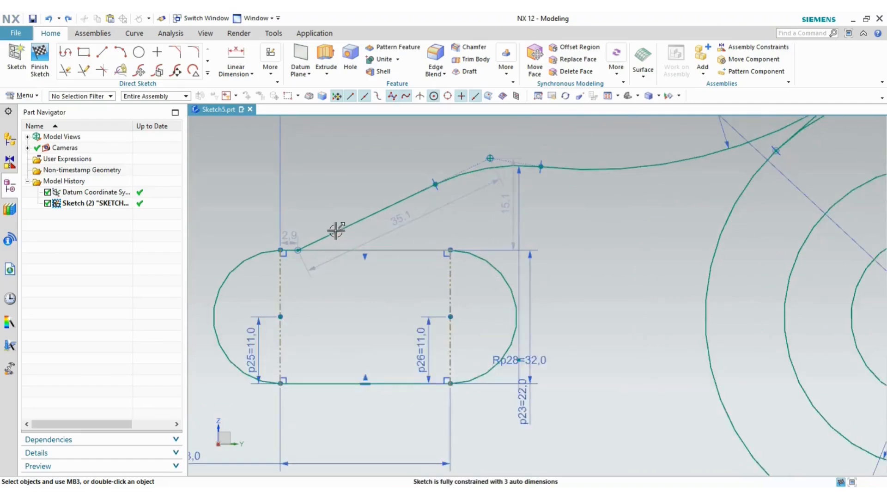
pyautogui.moveTo(337, 230); pyautogui.dragTo(306, 237)
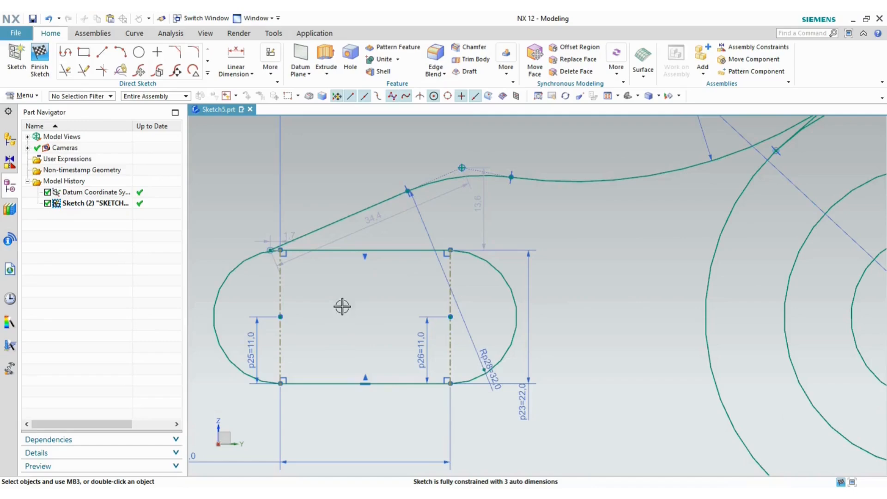
pyautogui.scroll(5, 266, 254)
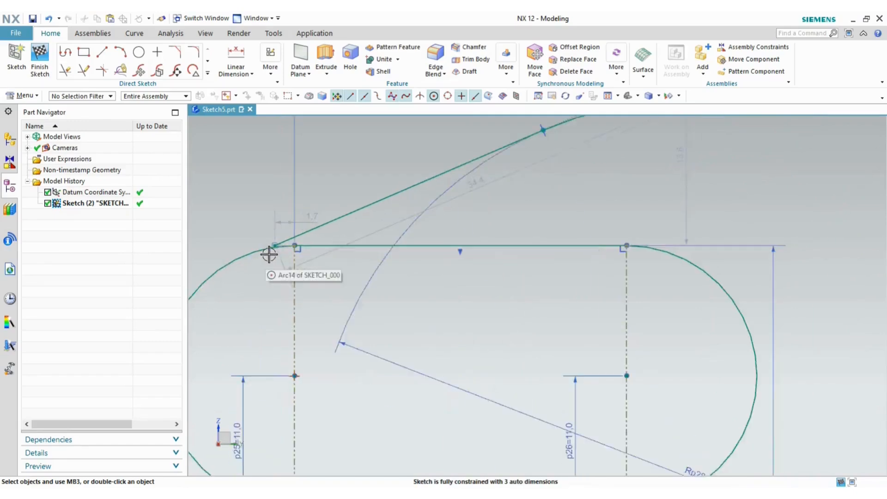
pyautogui.click(342, 212)
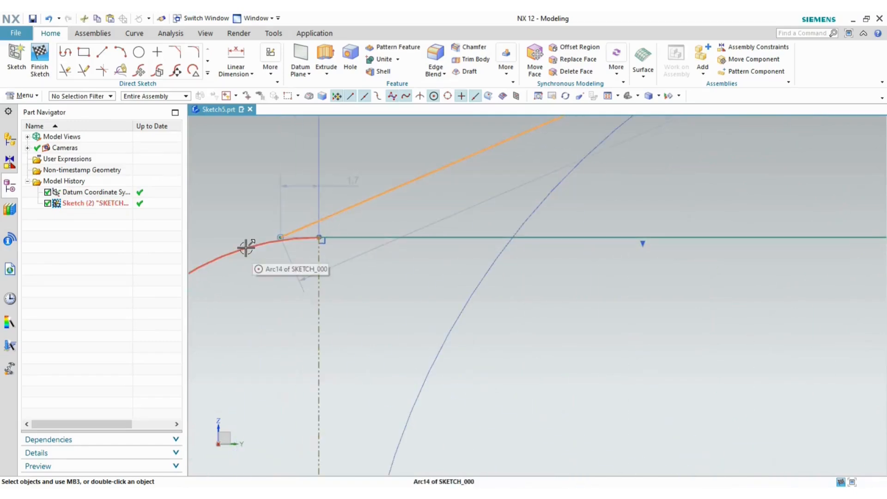
pyautogui.click(248, 248)
pyautogui.click(354, 230)
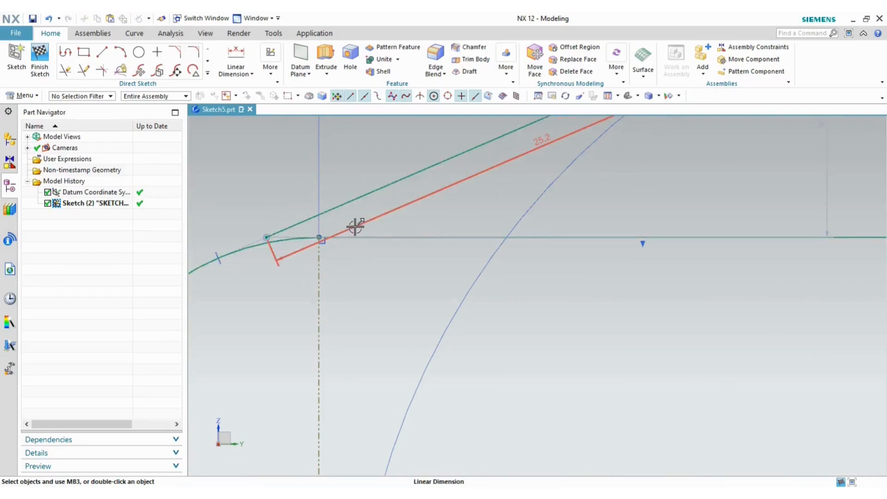
pyautogui.scroll(2, 313, 234)
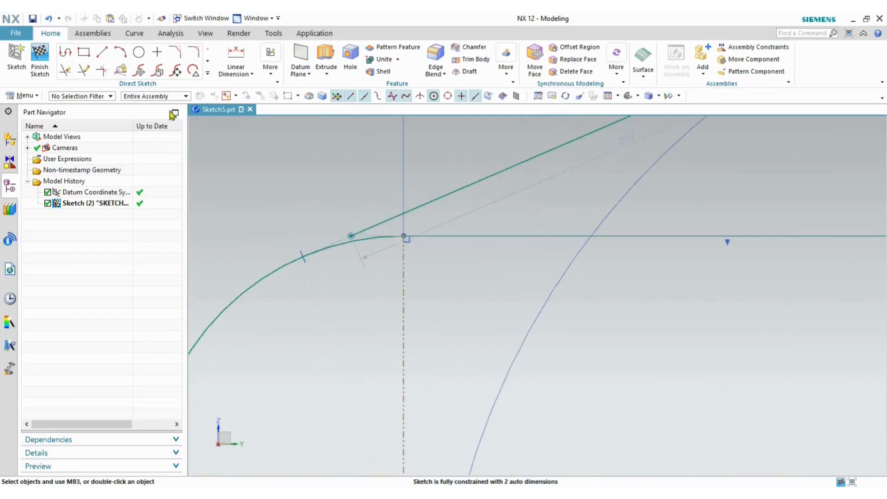
pyautogui.click(83, 71)
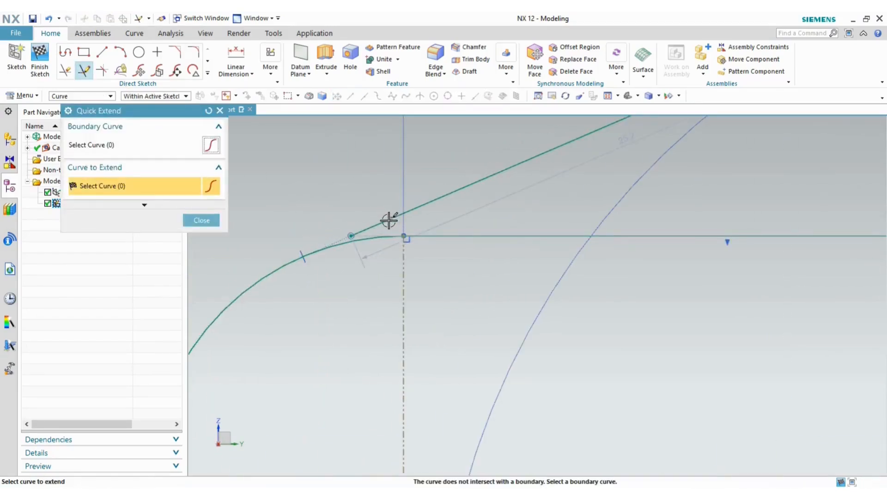
# - Quick Extend the left R32 arc up to the slanted top line as boundary
pyautogui.click(130, 147)
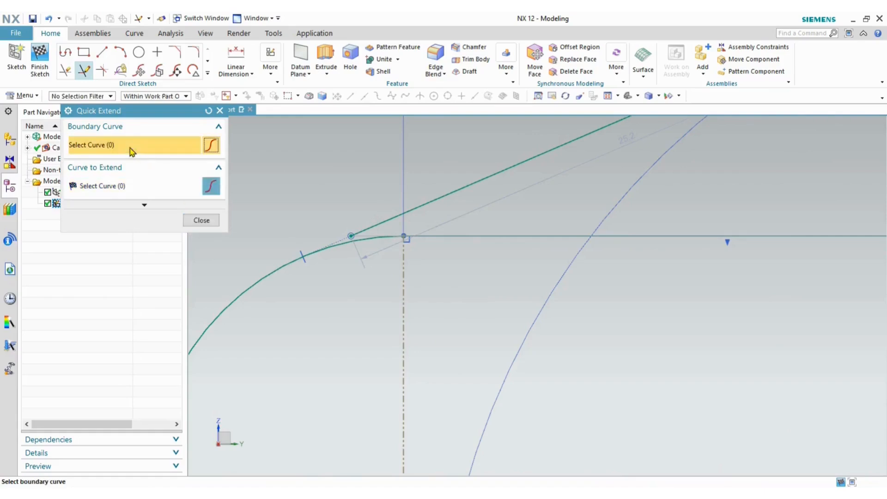
pyautogui.click(390, 219)
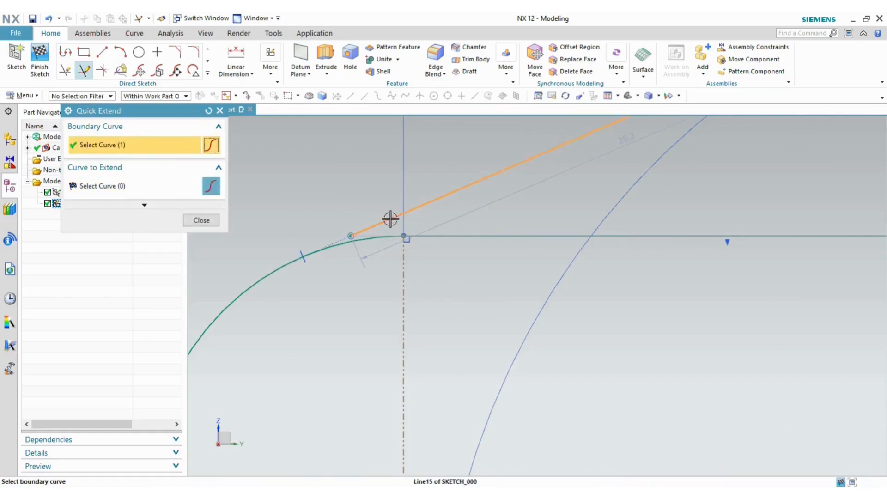
pyautogui.click(291, 266)
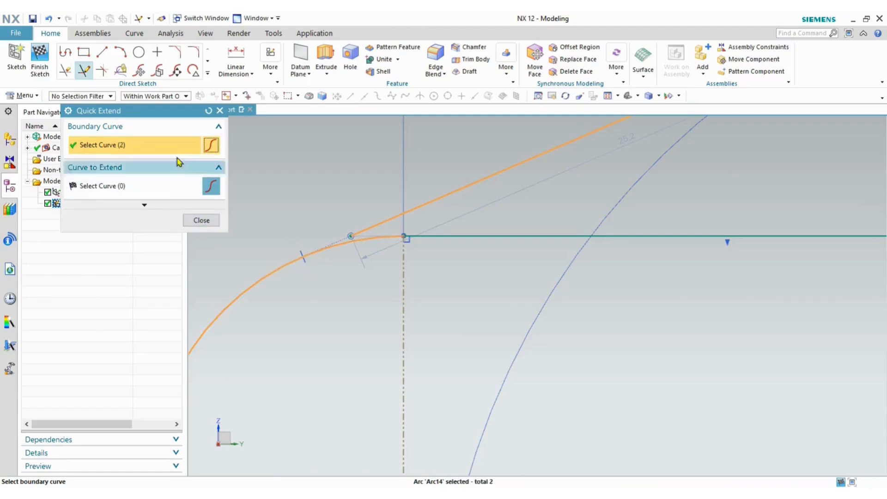
pyautogui.click(208, 111)
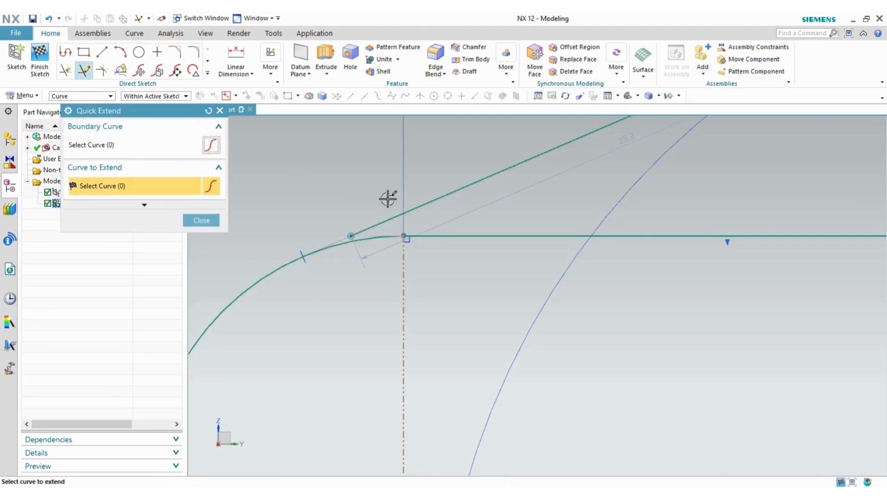
pyautogui.click(81, 147)
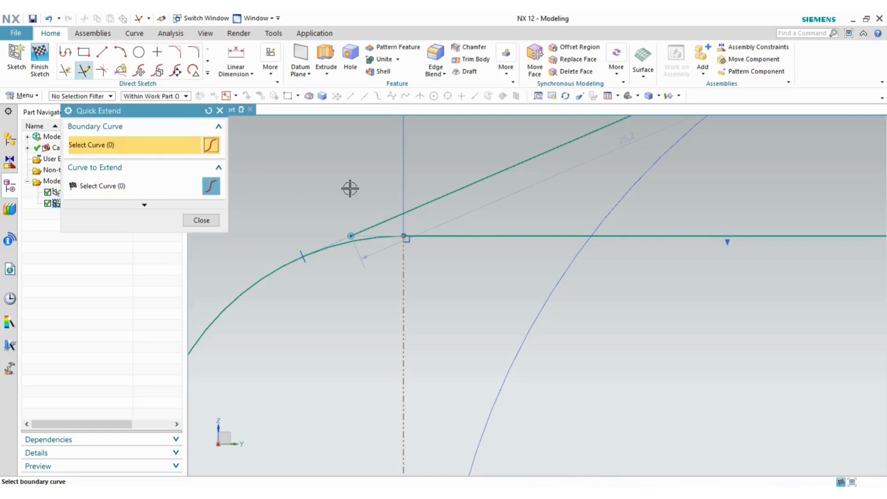
pyautogui.click(434, 200)
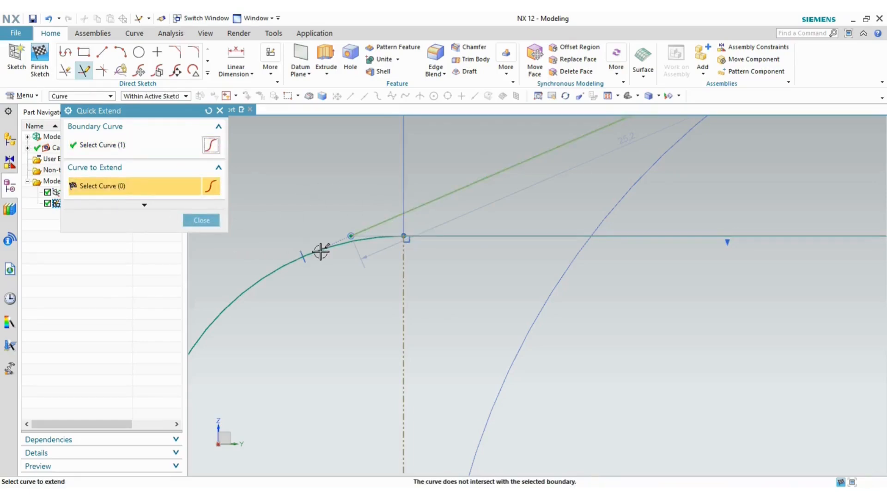
pyautogui.click(208, 110)
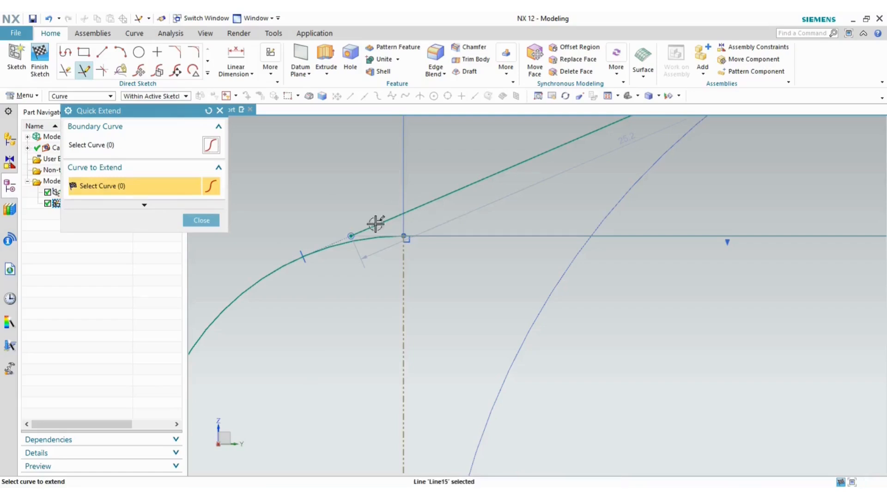
pyautogui.click(355, 241)
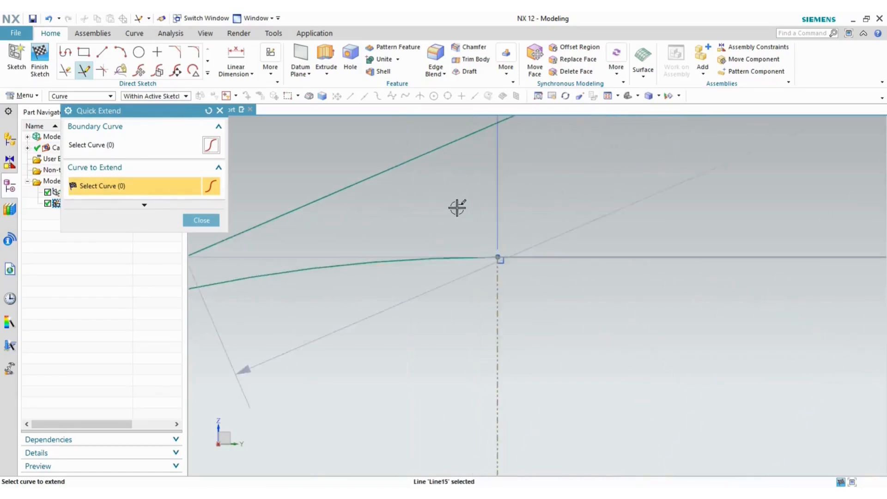
pyautogui.click(202, 220)
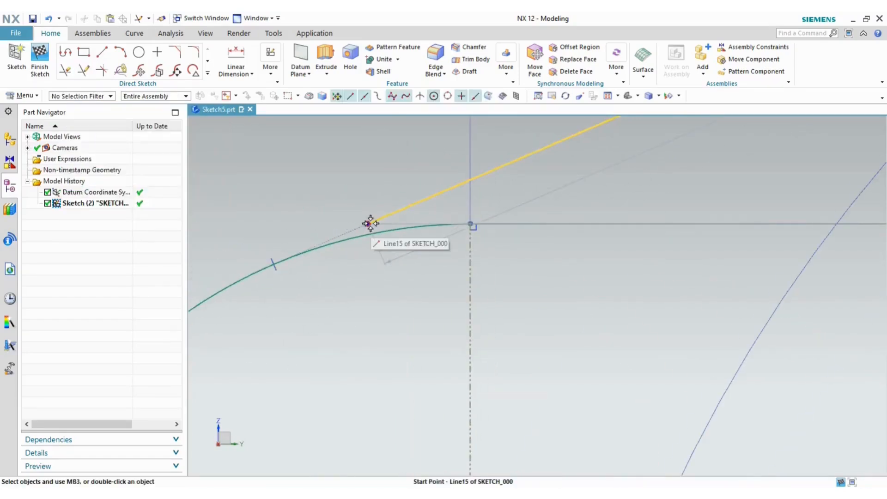
# - Slide the slanted line's start point along the arc, then reapply the arc extension
pyautogui.moveTo(369, 223)
pyautogui.mouseDown()
pyautogui.moveTo(301, 248)
pyautogui.moveTo(357, 222)
pyautogui.moveTo(485, 222)
pyautogui.mouseUp()
pyautogui.scroll(-3, 560, 218)
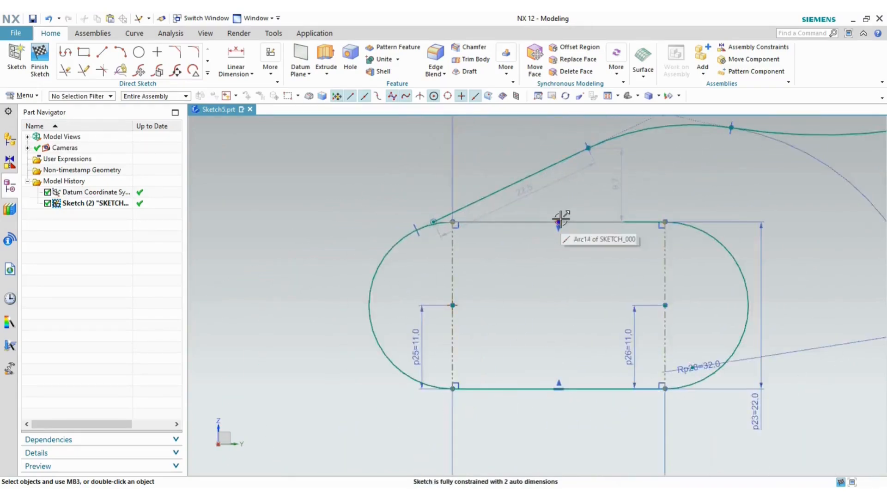
pyautogui.scroll(6, 426, 220)
pyautogui.scroll(3, 490, 223)
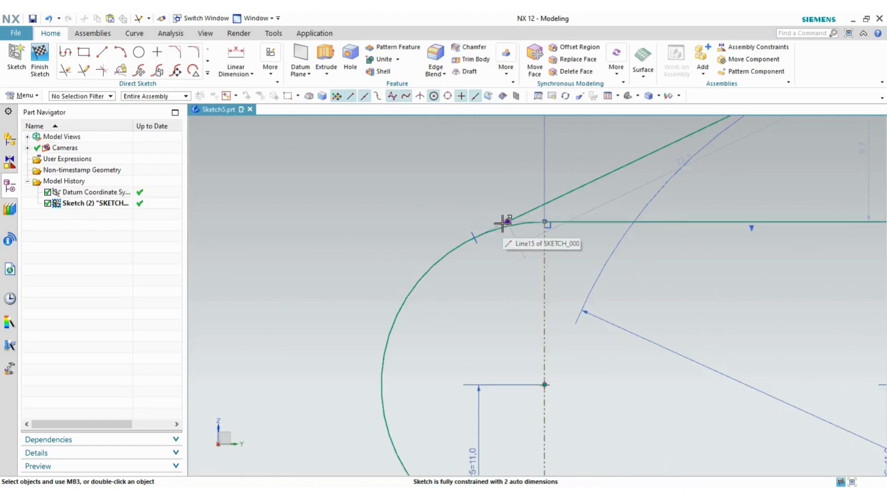
pyautogui.press('e')
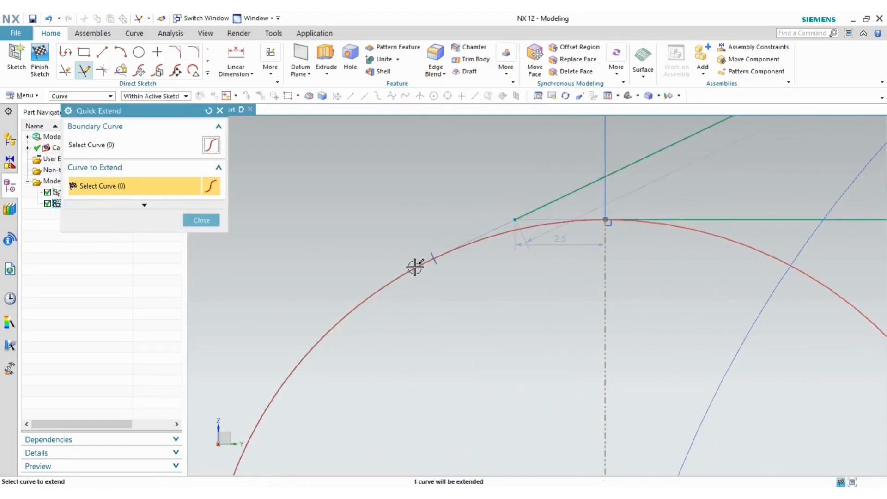
pyautogui.click(202, 222)
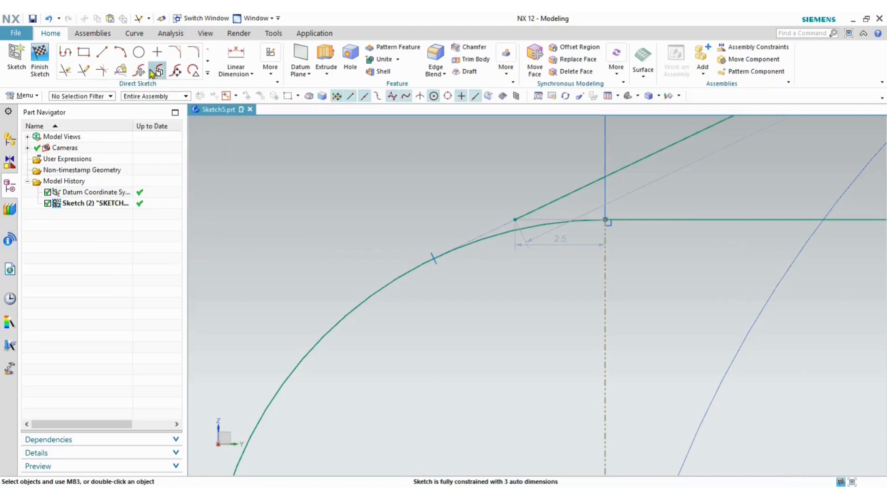
# - Select the slanted line's endpoint and Arc14 to join them, checking the reference drawing
pyautogui.click(515, 219)
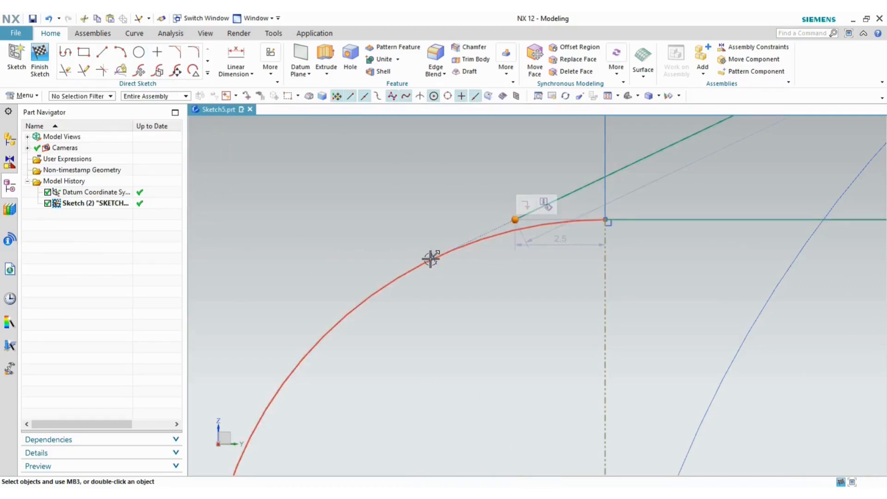
pyautogui.click(426, 261)
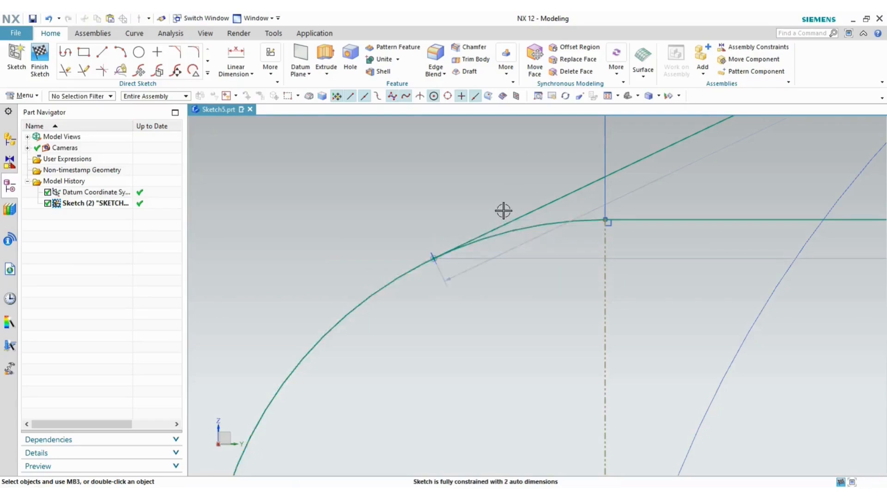
pyautogui.scroll(-6, 503, 210)
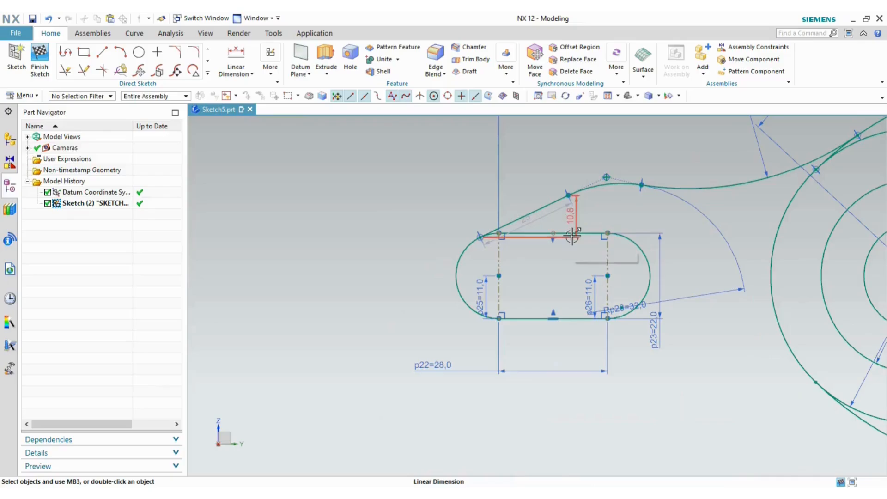
pyautogui.hotkey('alt', 'Tab')
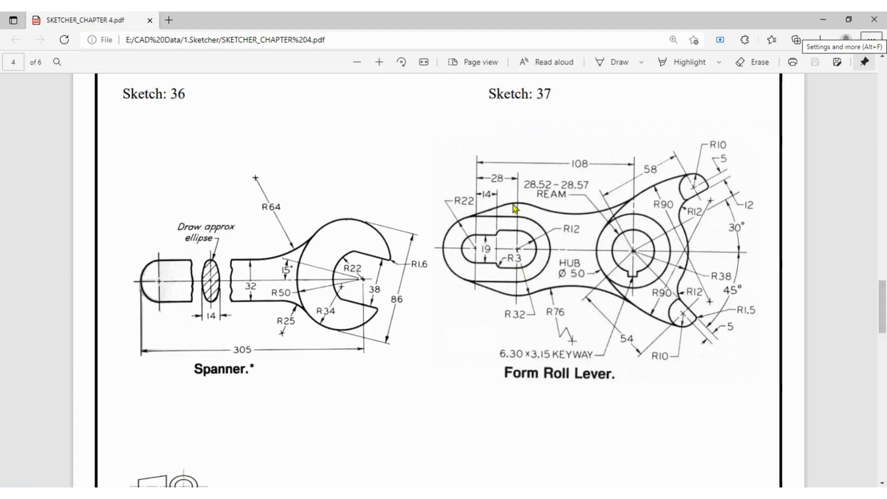
pyautogui.hotkey('alt', 'Tab')
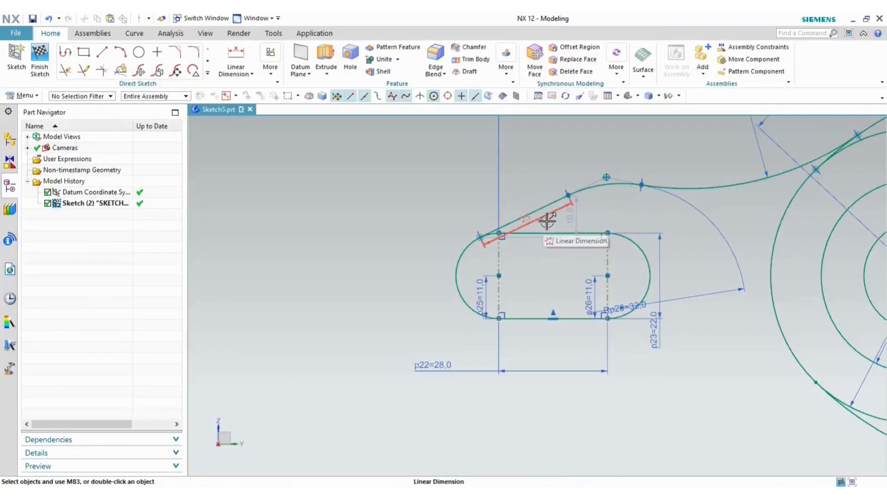
pyautogui.hotkey('alt', 'Tab')
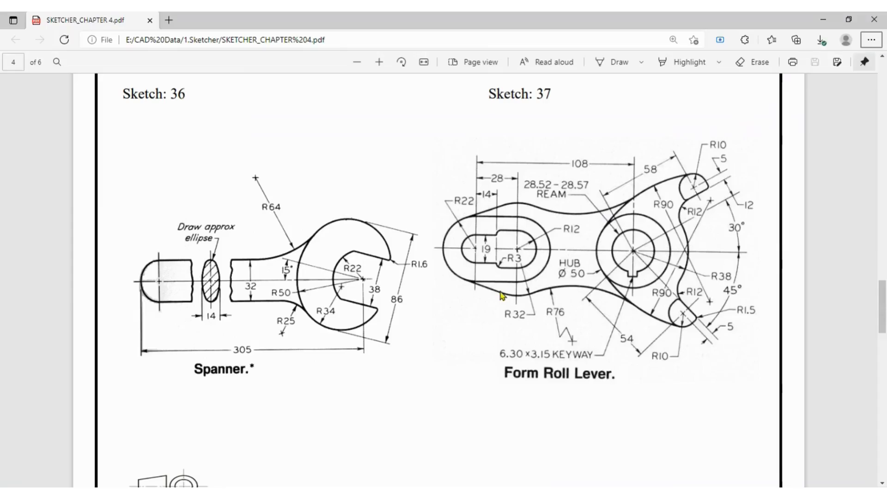
pyautogui.hotkey('alt', 'Tab')
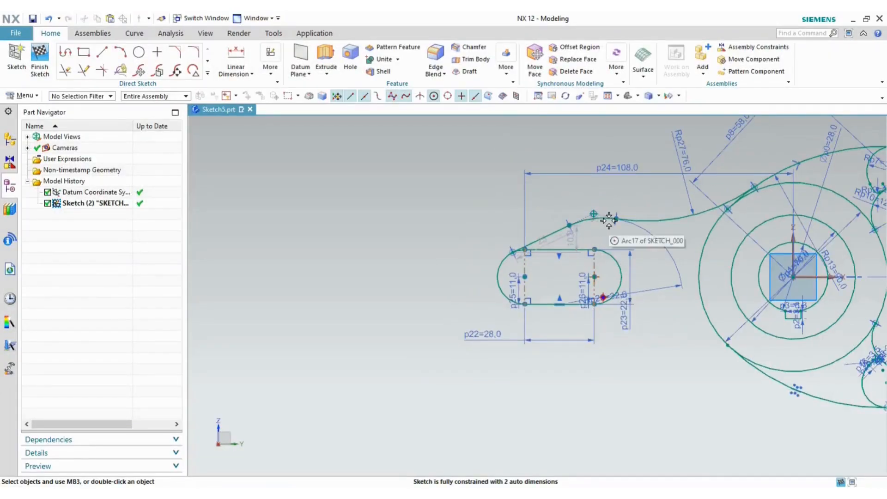
# - Pull the top junction point down and delete the Point on Curve constraint
pyautogui.moveTo(616, 219); pyautogui.dragTo(611, 231)
pyautogui.hotkey('alt', 'Tab')
pyautogui.hotkey('alt', 'Tab')
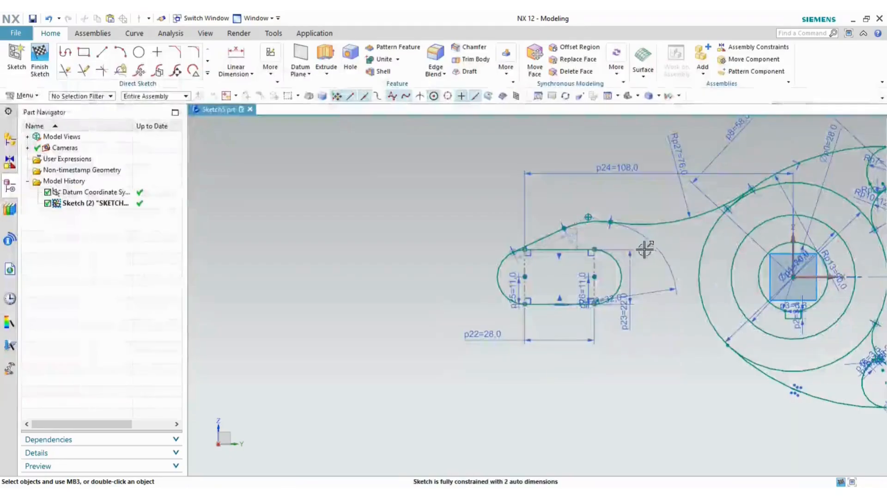
pyautogui.scroll(8, 588, 221)
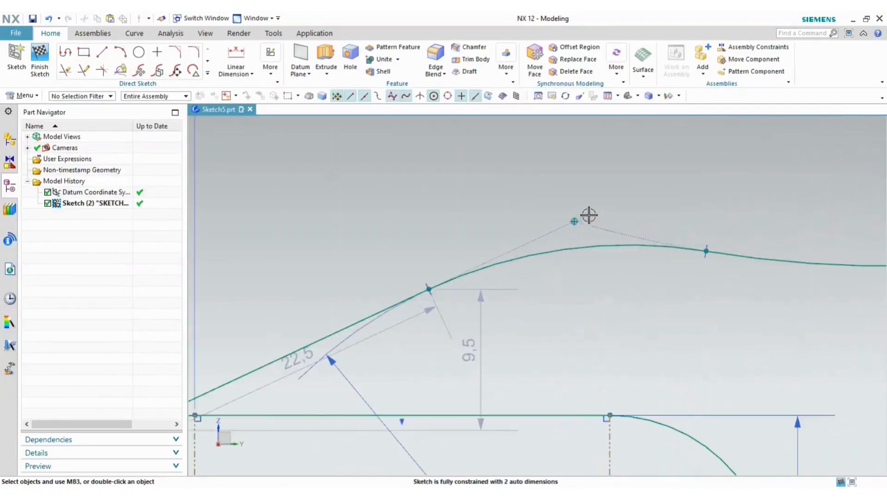
pyautogui.click(591, 226)
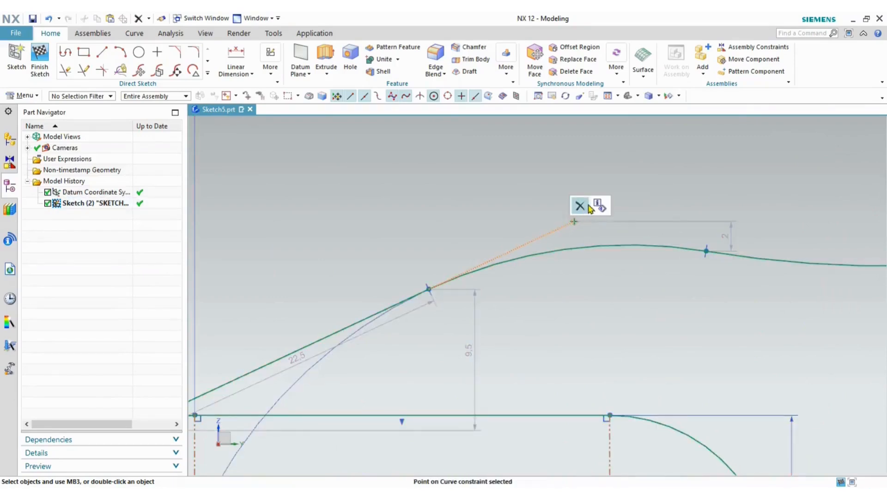
pyautogui.click(578, 204)
# - Delete stray Point10 with its dimension and drag the top curve upward
pyautogui.click(573, 220)
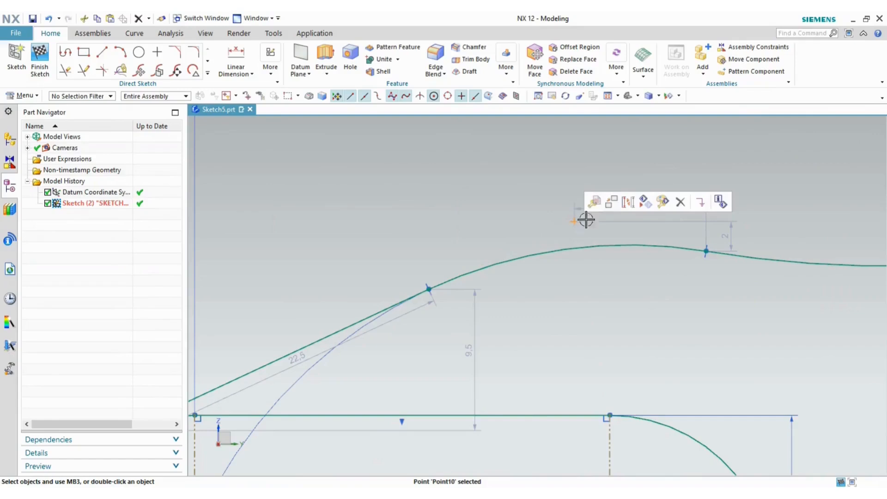
pyautogui.click(662, 203)
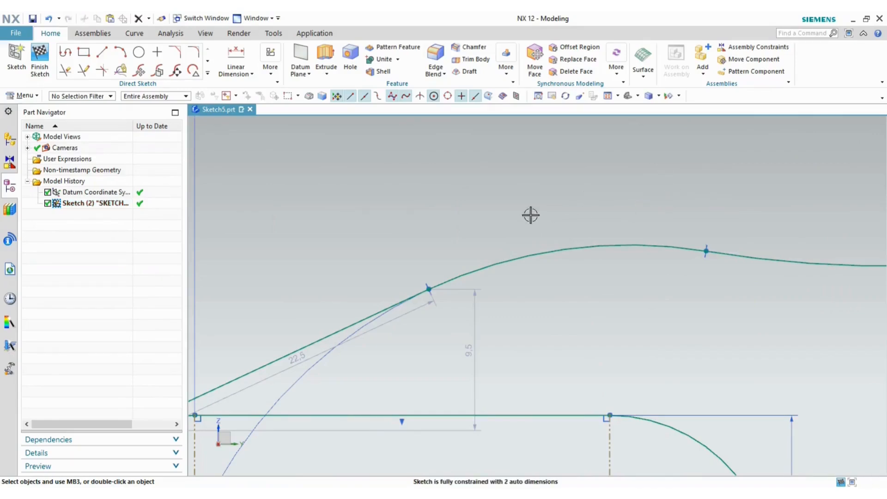
pyautogui.scroll(-3, 531, 215)
pyautogui.scroll(-2, 538, 190)
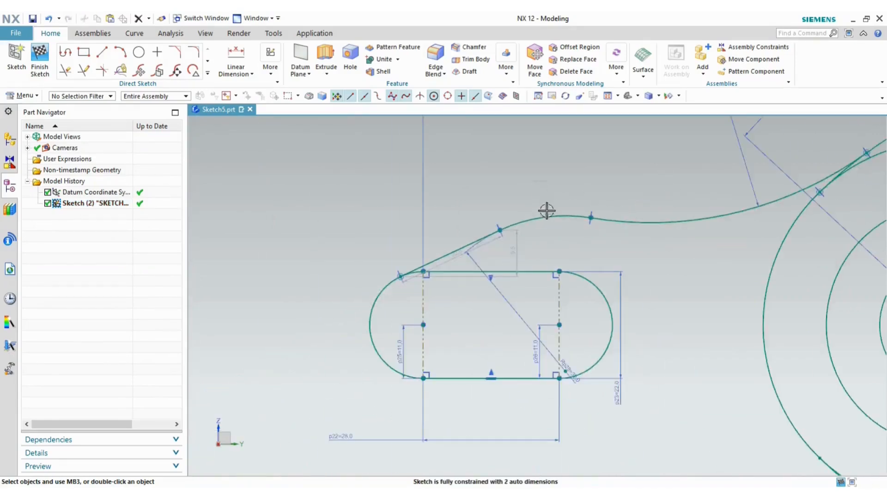
pyautogui.moveTo(551, 213); pyautogui.dragTo(566, 192)
pyautogui.hotkey('alt', 'Tab')
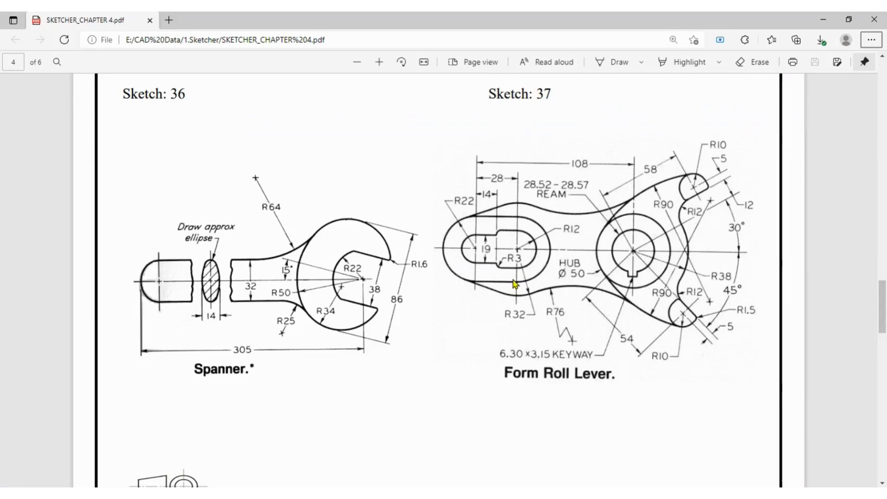
pyautogui.hotkey('alt', 'Tab')
pyautogui.hotkey('alt', 'Tab')
pyautogui.hotkey('alt', 'Tab')
pyautogui.scroll(-5, 609, 289)
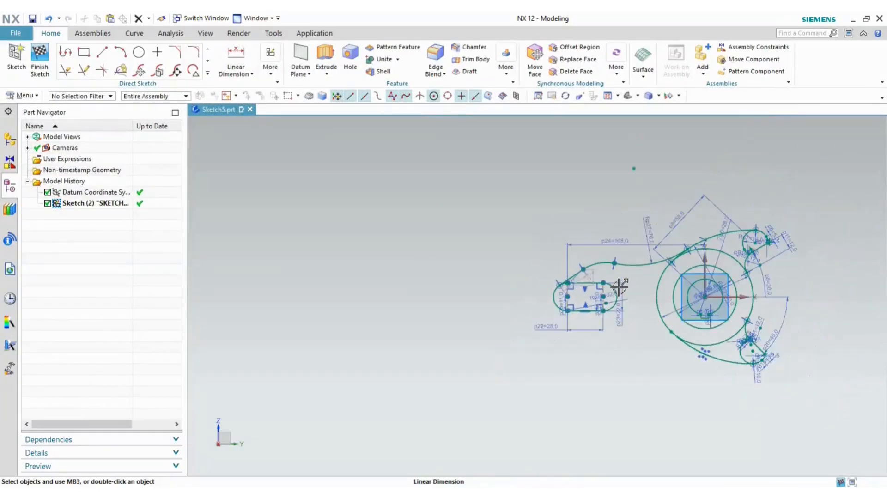
# - Start a Linear Dimension set to the Inferred measurement method
pyautogui.scroll(4, 746, 344)
pyautogui.scroll(4, 747, 344)
pyautogui.scroll(-5, 744, 339)
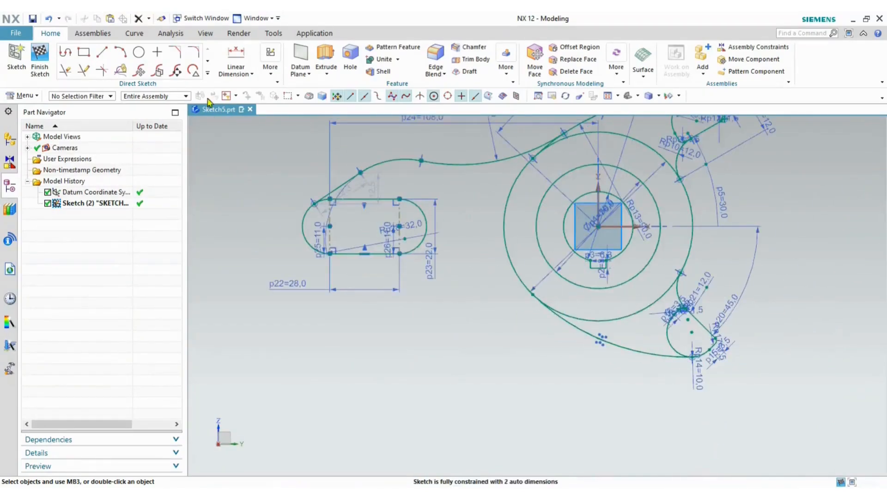
pyautogui.click(238, 73)
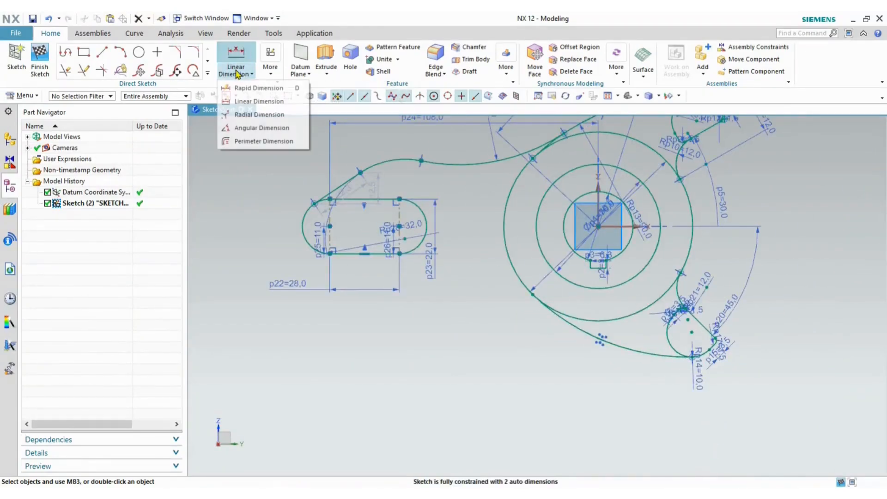
pyautogui.click(253, 102)
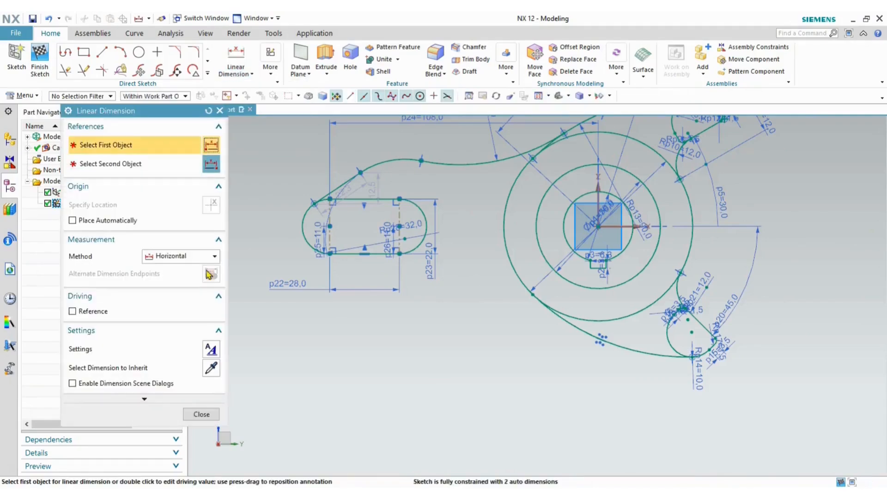
pyautogui.click(181, 256)
pyautogui.click(176, 313)
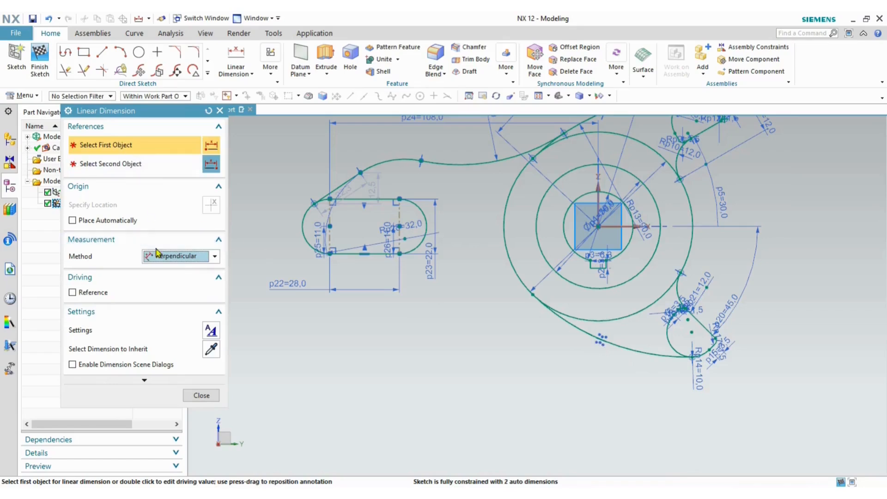
pyautogui.click(155, 256)
pyautogui.click(162, 270)
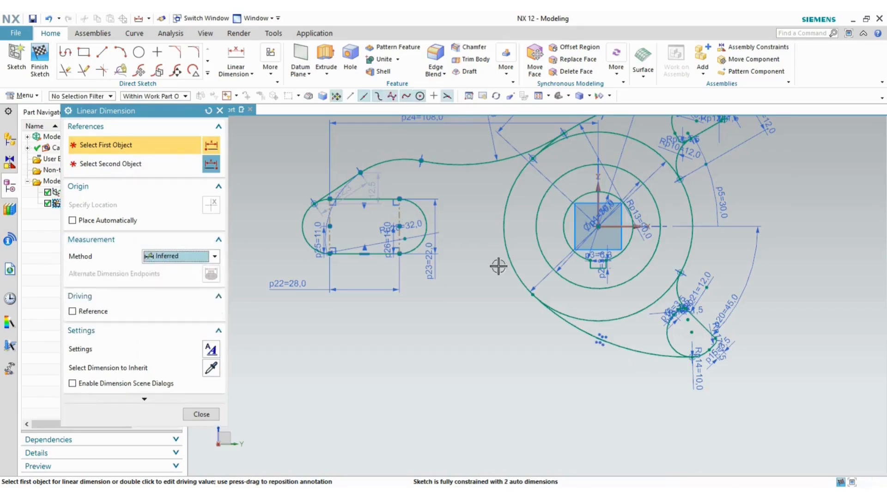
# - Dimension the hub circle to the lower arc, accepting the overconstrained warning
pyautogui.click(600, 225)
pyautogui.click(693, 334)
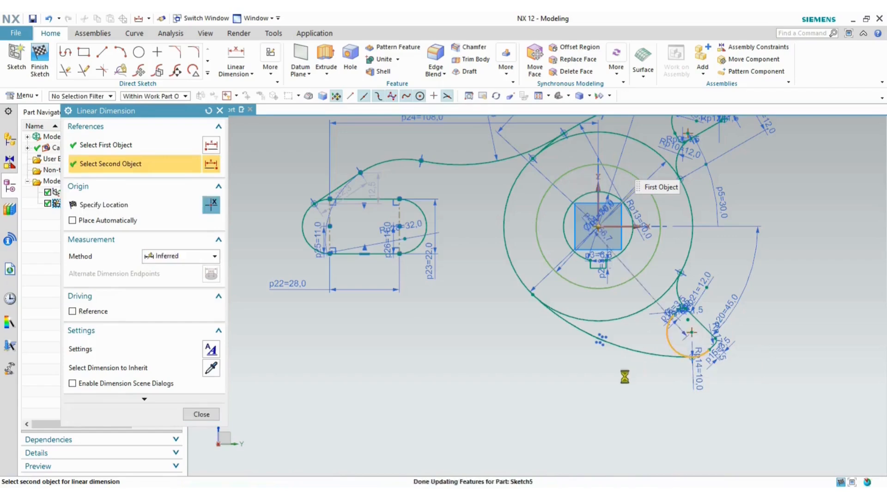
pyautogui.click(539, 402)
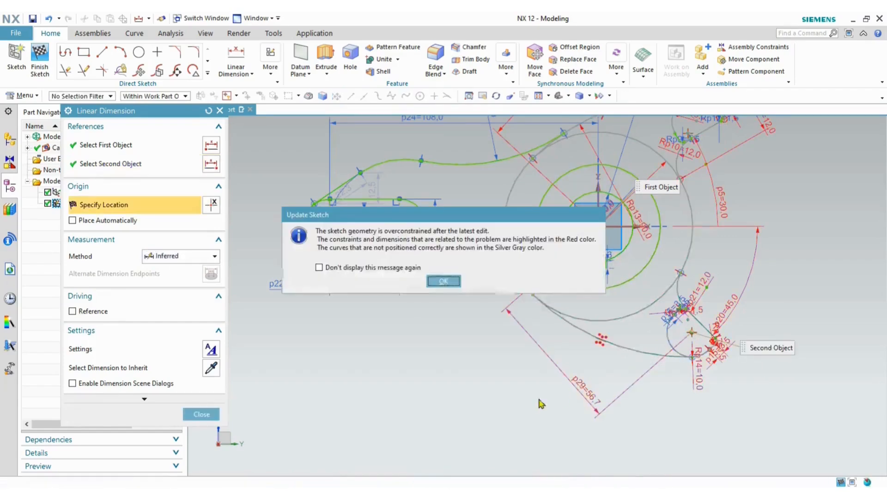
pyautogui.click(444, 281)
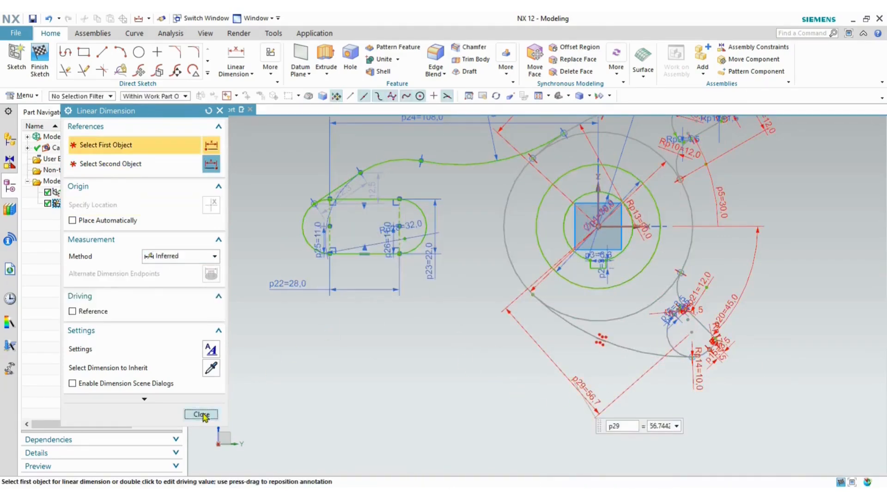
pyautogui.click(206, 413)
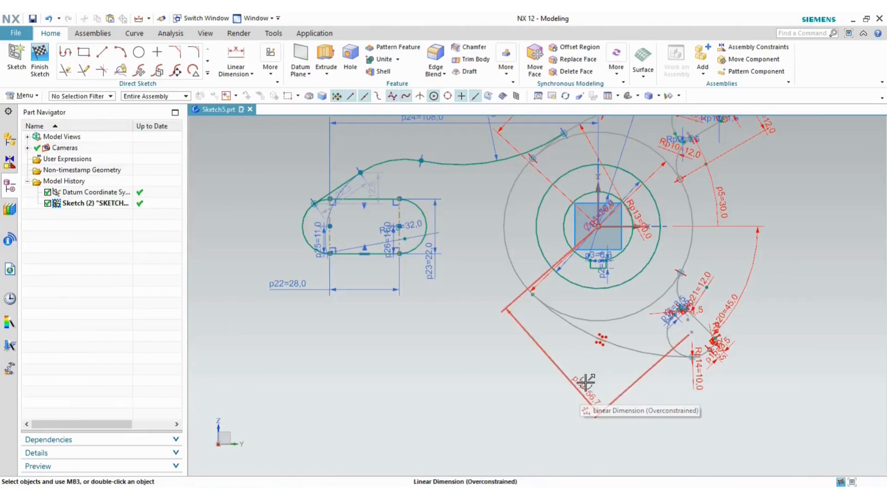
# - Change dimension p29 from 56.7 to 54 and delete the conflicting mirror constraint
pyautogui.scroll(5, 685, 318)
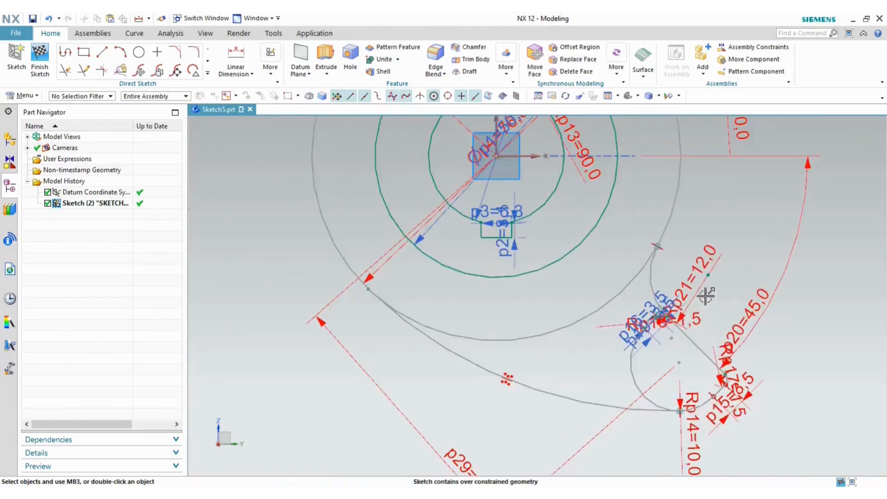
pyautogui.scroll(2, 591, 336)
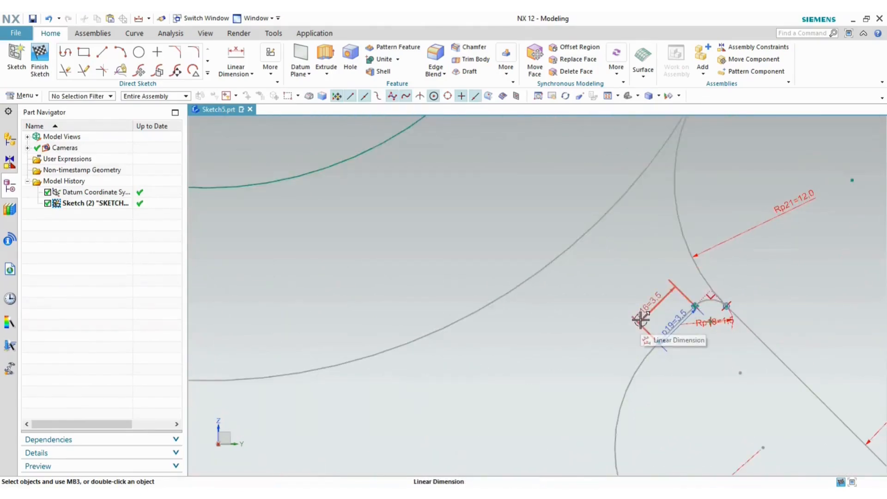
pyautogui.scroll(-3, 591, 315)
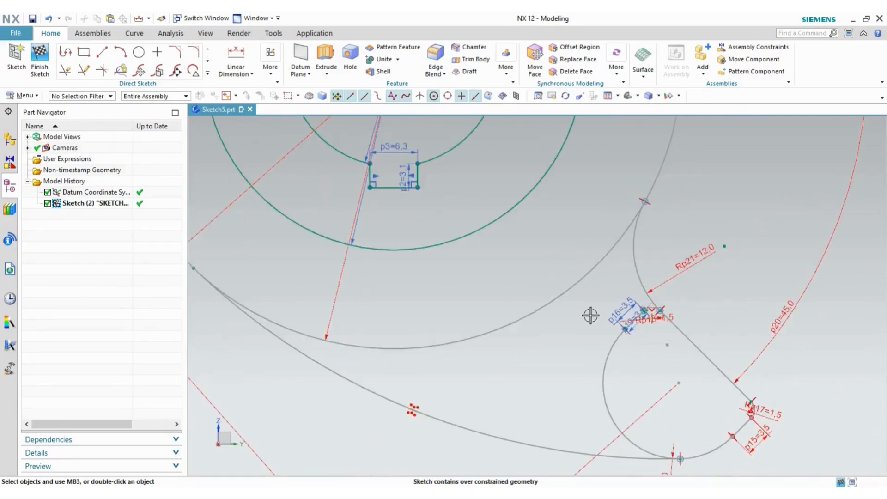
pyautogui.scroll(-3, 680, 380)
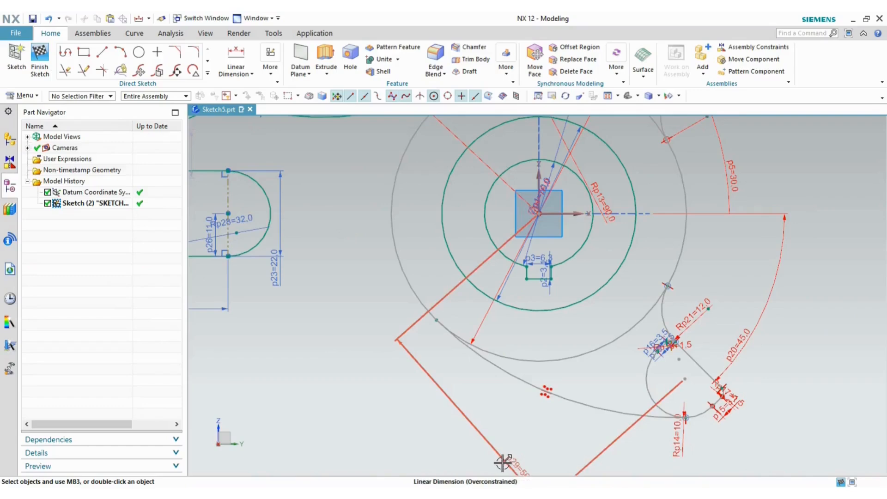
pyautogui.scroll(-2, 564, 367)
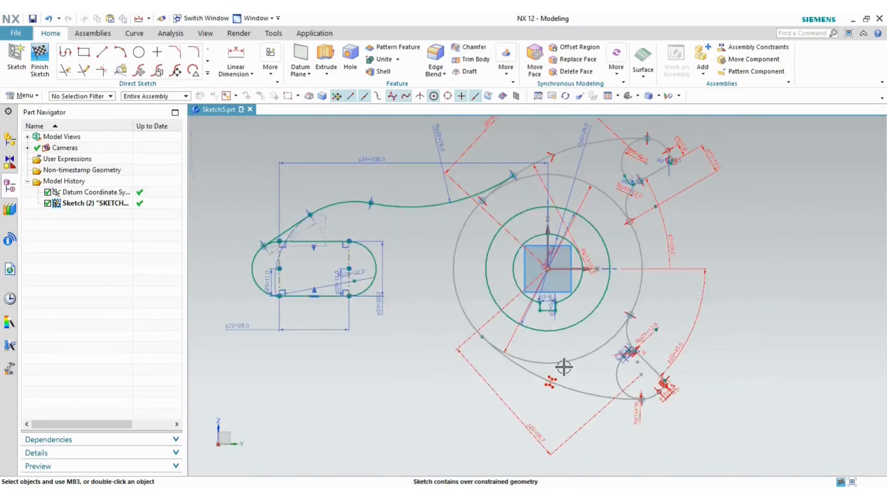
pyautogui.doubleClick(534, 427)
pyautogui.write('54')
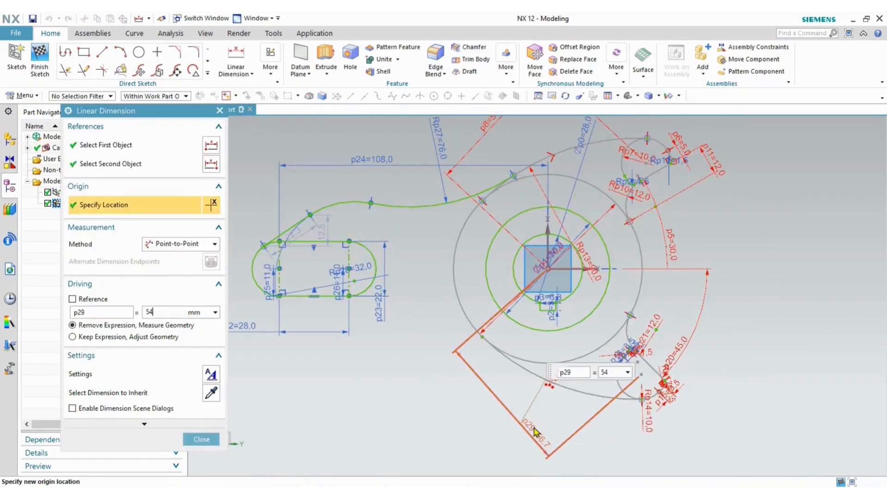
pyautogui.press('Return')
pyautogui.click(201, 439)
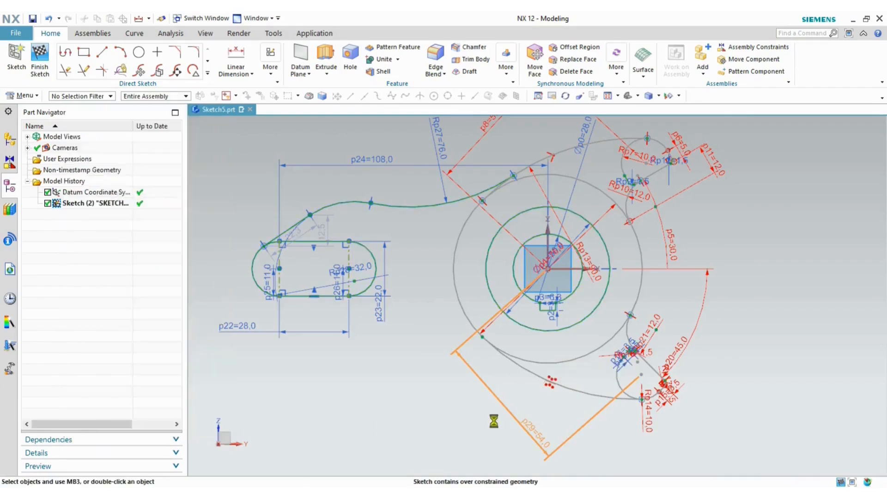
pyautogui.click(551, 390)
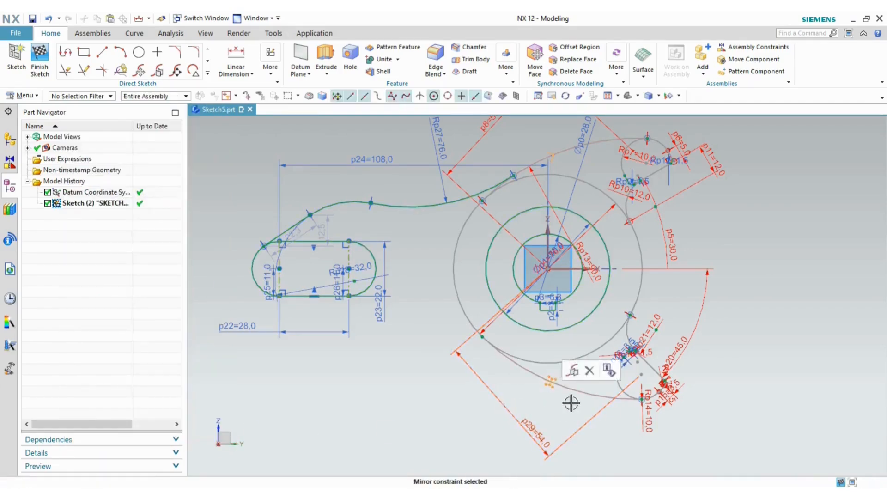
pyautogui.click(590, 371)
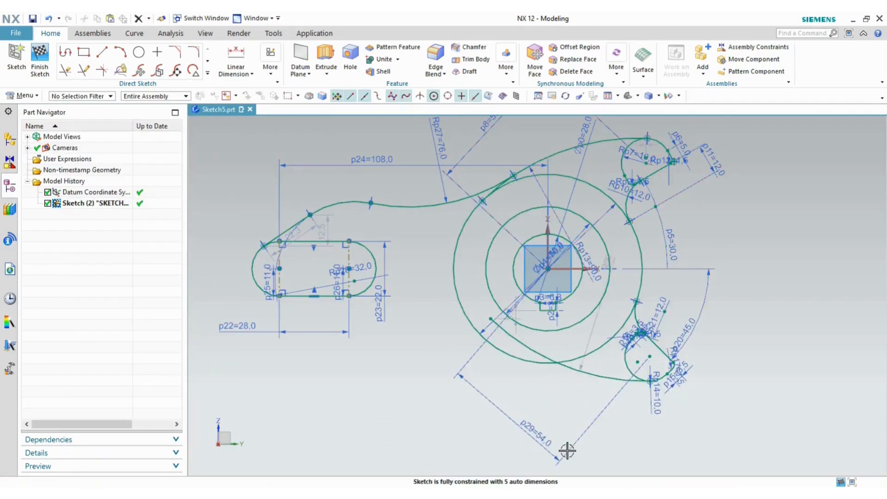
# - Make lower arc Arc13 tangent to large circle Arc3, leaving the R90 dimension unchanged
pyautogui.click(523, 352)
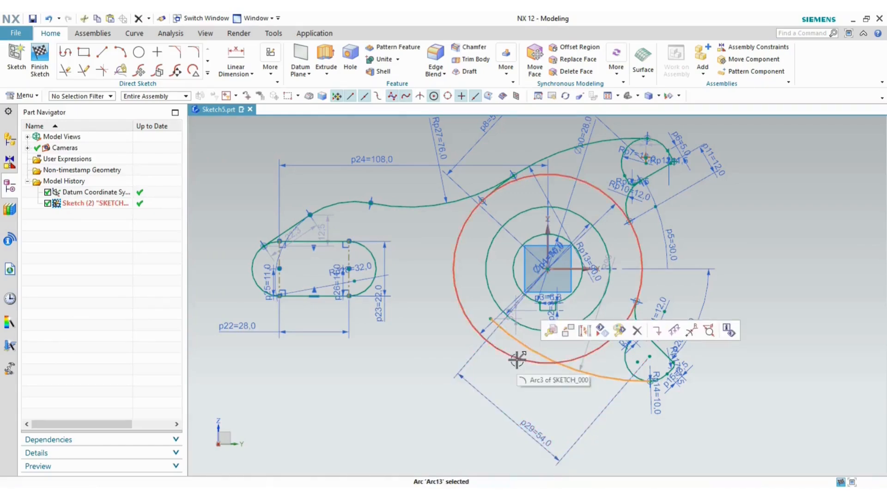
pyautogui.click(514, 360)
pyautogui.click(627, 325)
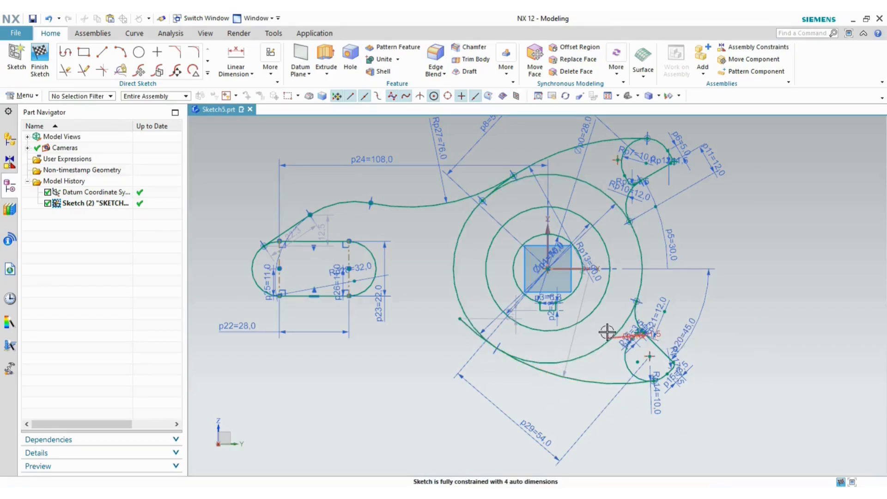
pyautogui.doubleClick(573, 338)
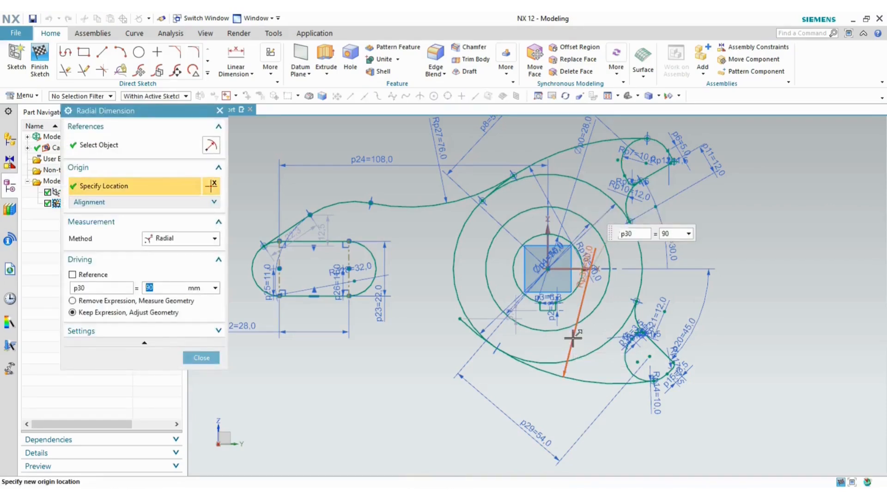
pyautogui.click(202, 358)
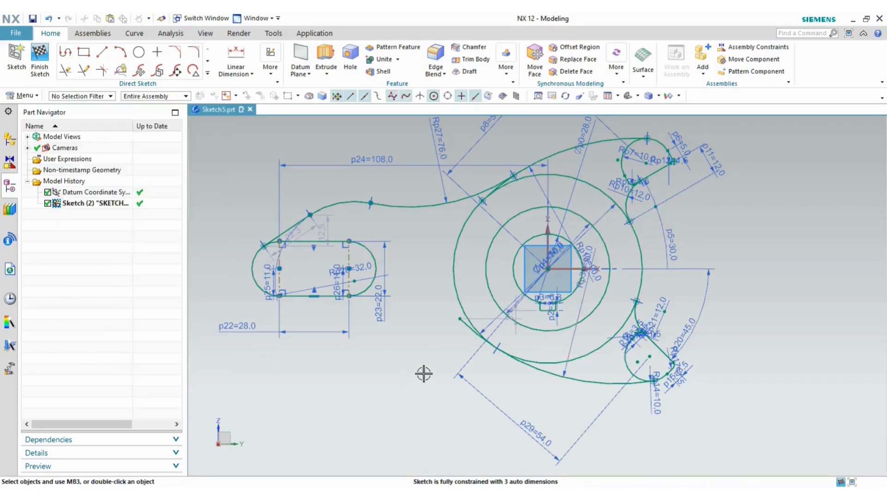
# - Quick Trim the outer circle's excess segment, then switch to the reference PDF
pyautogui.press('t')
pyautogui.click(467, 326)
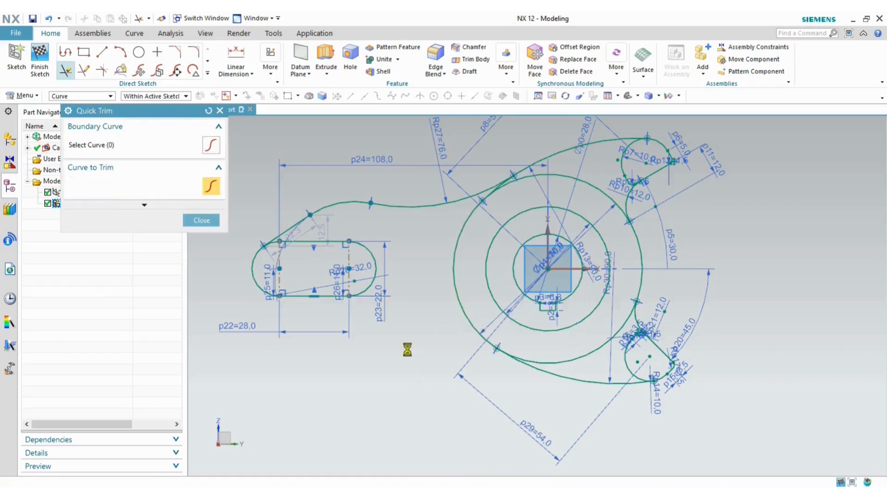
pyautogui.click(202, 220)
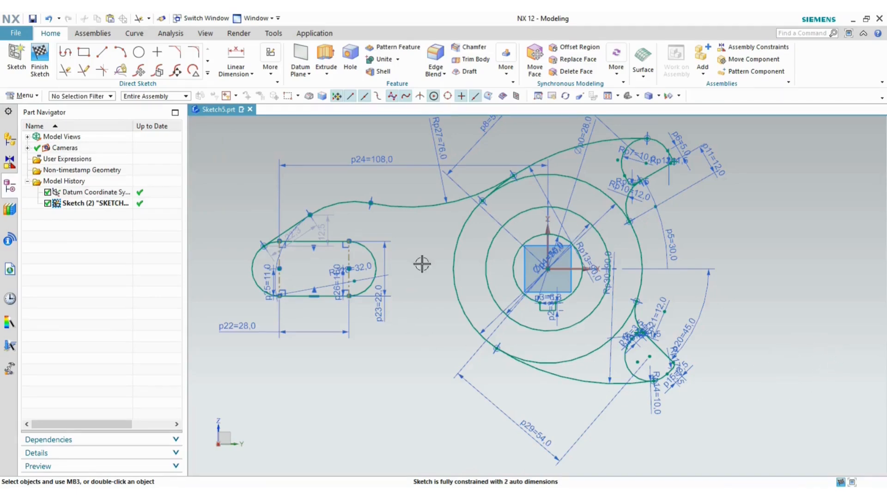
pyautogui.hotkey('alt', 'Tab')
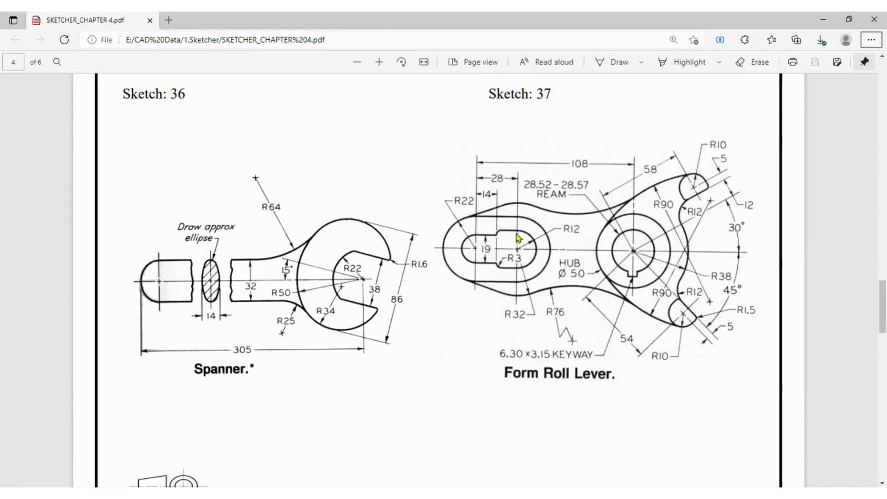
# - Zoom into the Form Roll Lever PDF, then return to NX zoomed on the slot
pyautogui.keyDown('ctrl'); pyautogui.scroll(2, 524, 236); pyautogui.keyUp('ctrl')
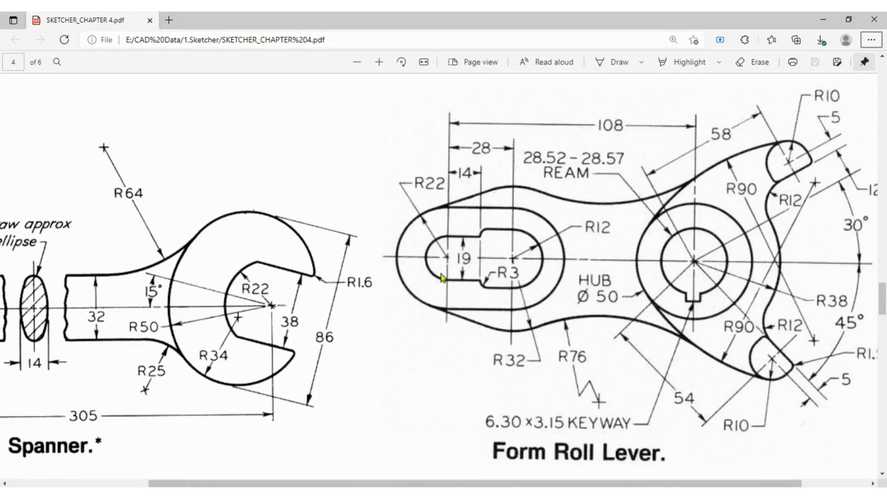
pyautogui.hotkey('alt', 'Tab')
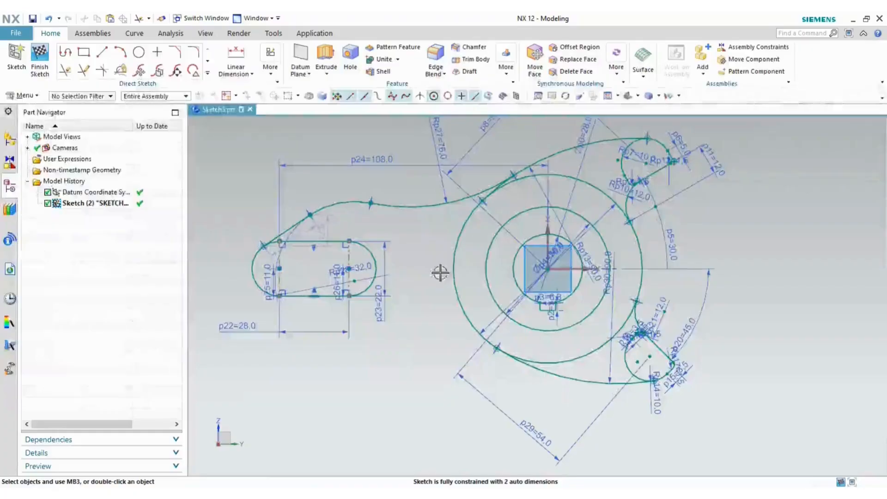
pyautogui.scroll(3, 296, 291)
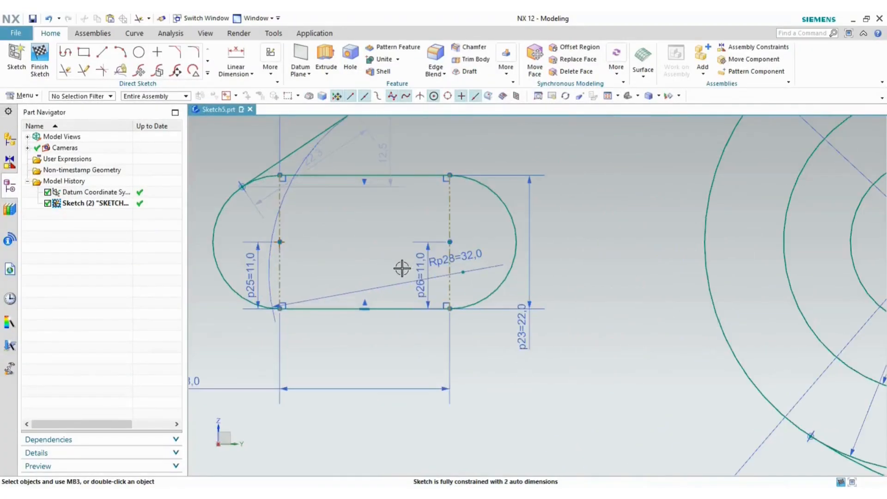
pyautogui.hotkey('alt', 'Tab')
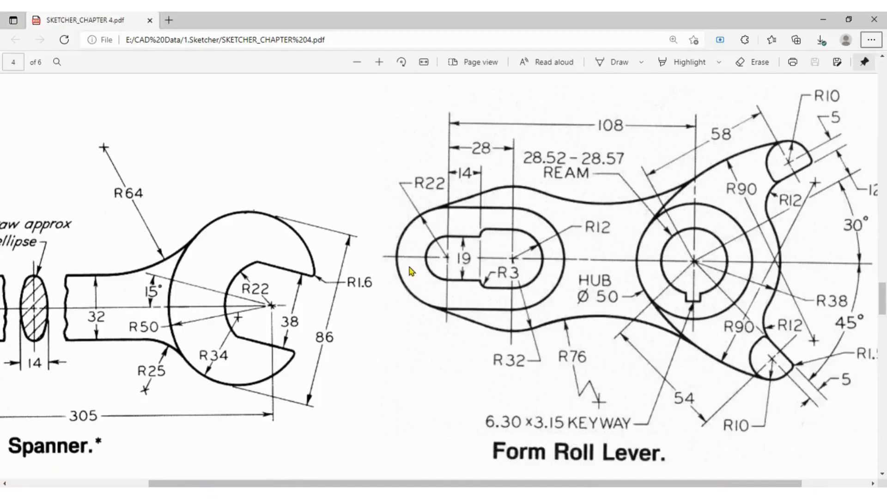
pyautogui.hotkey('alt', 'Tab')
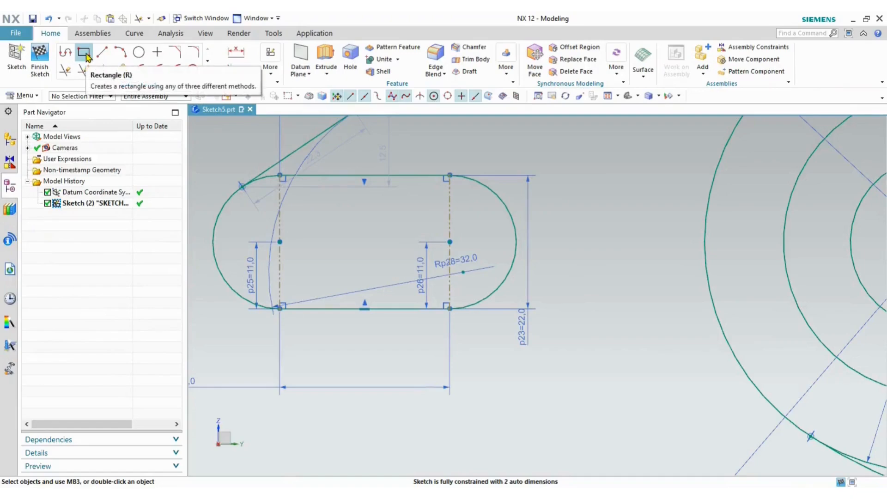
# - Draw two rectangles in the slot, about 16.9 × 10.3 and 13.4 × 17.3, then exit Rectangle
pyautogui.click(85, 55)
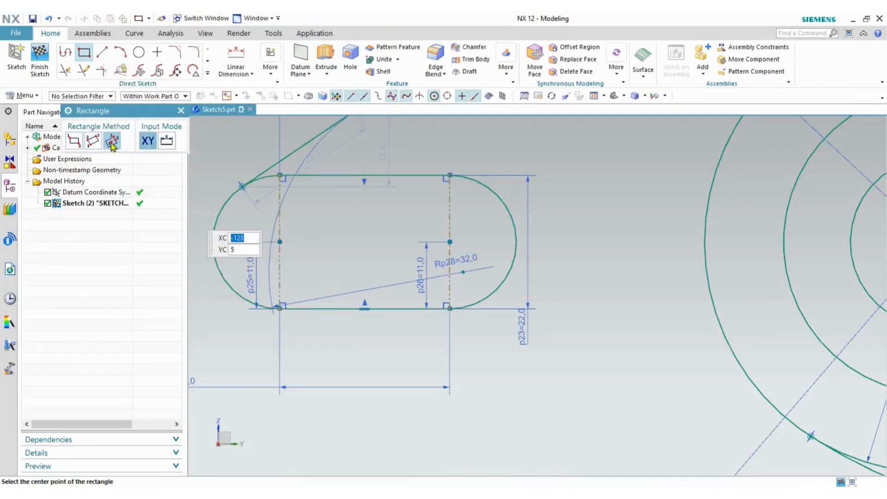
pyautogui.hotkey('alt', 'Tab')
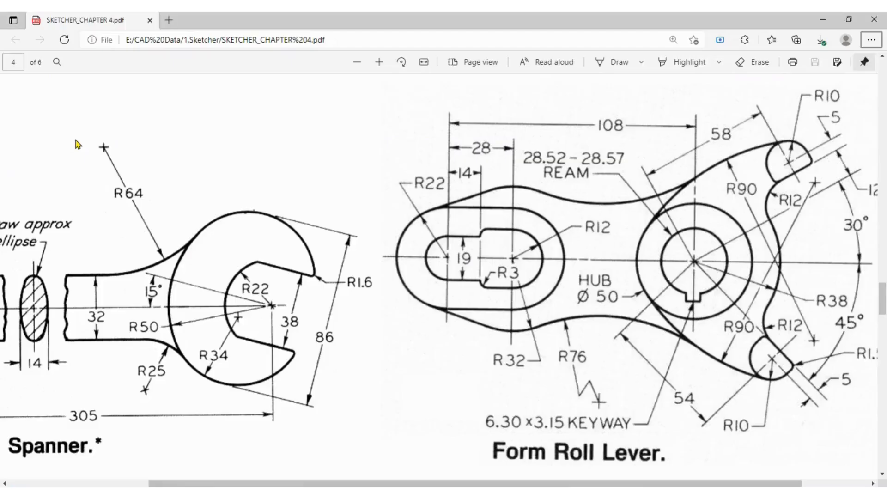
pyautogui.hotkey('alt', 'Tab')
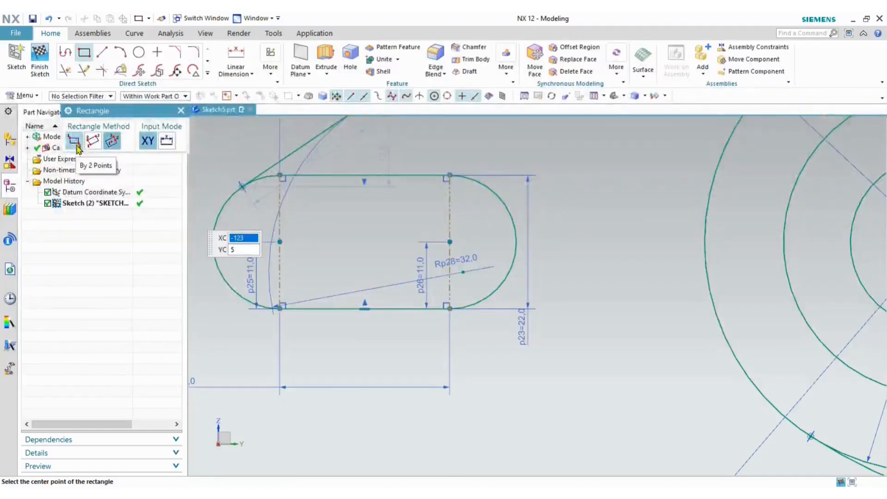
pyautogui.click(280, 210)
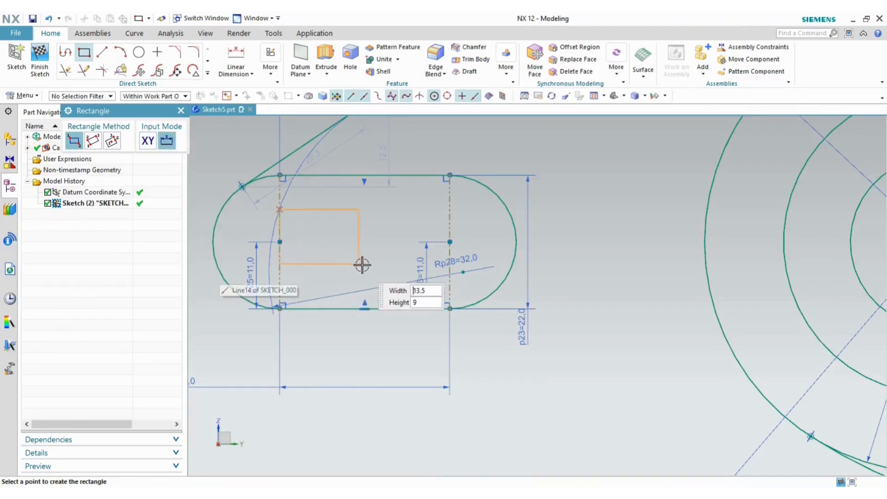
pyautogui.click(383, 273)
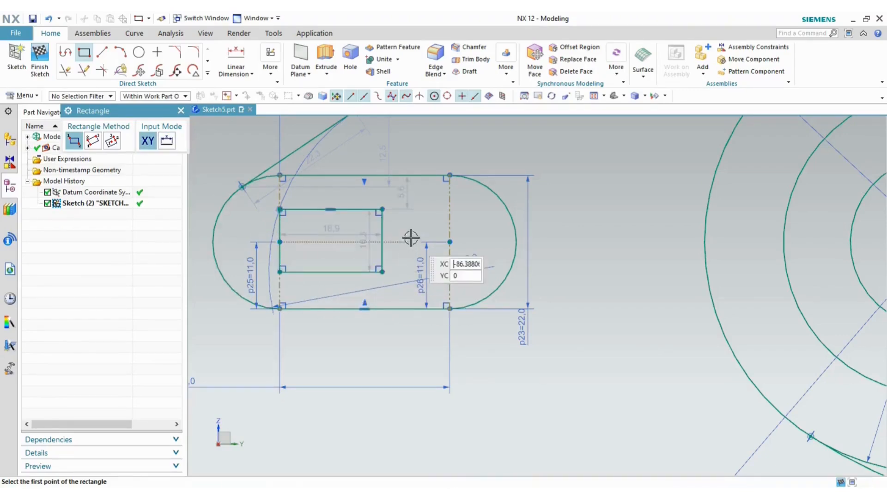
pyautogui.click(382, 297)
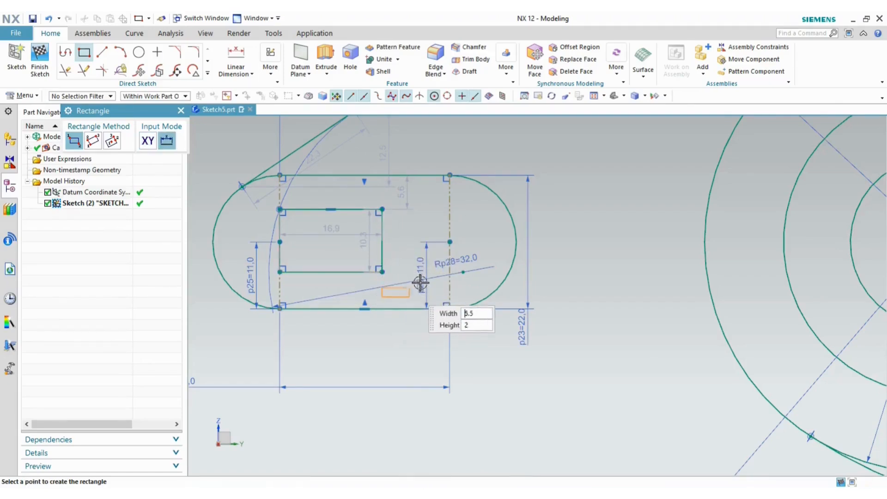
pyautogui.click(463, 191)
pyautogui.press('Escape')
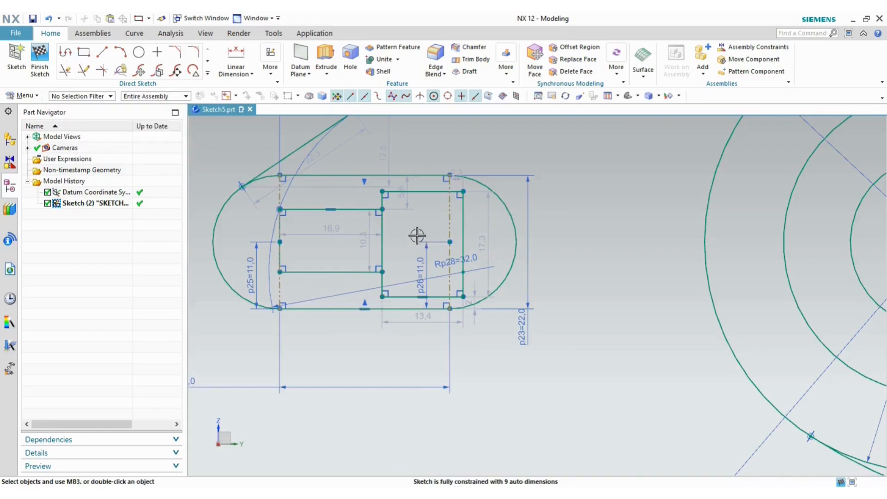
pyautogui.scroll(-3, 406, 225)
# - Make the first pair of horizontal rectangle edges symmetric about the slot centreline
pyautogui.click(271, 73)
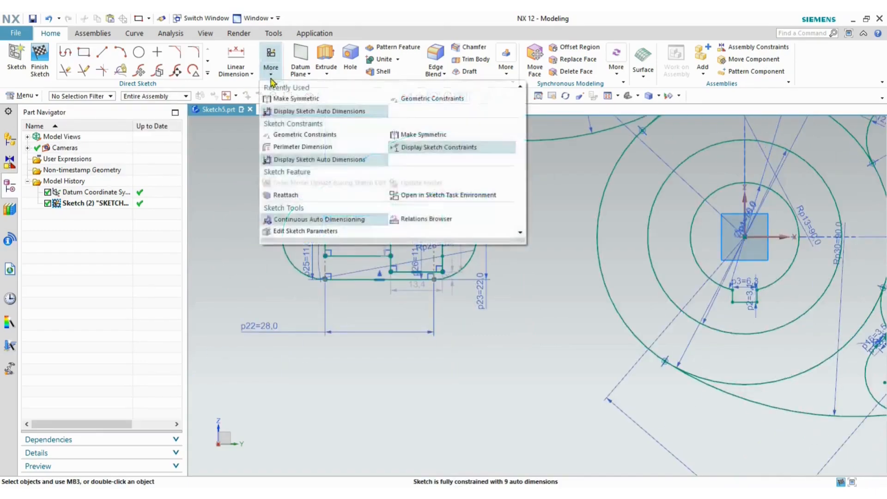
pyautogui.click(423, 134)
pyautogui.scroll(3, 375, 219)
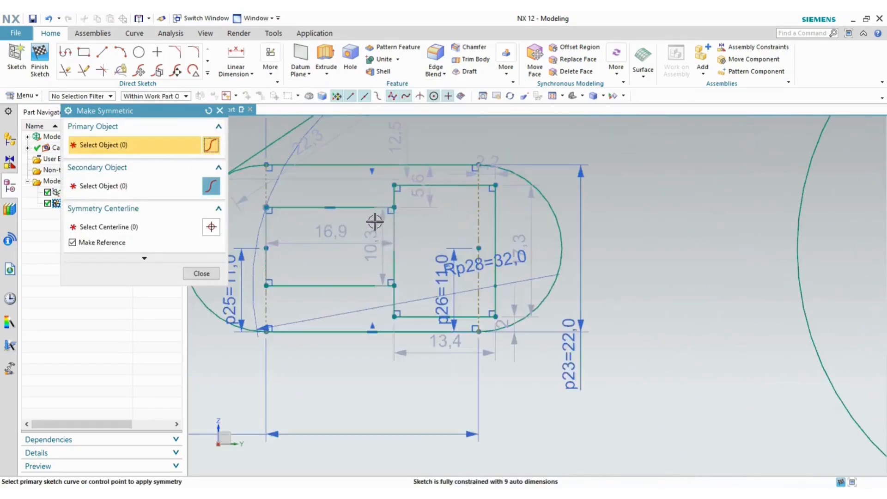
pyautogui.click(364, 207)
pyautogui.click(352, 284)
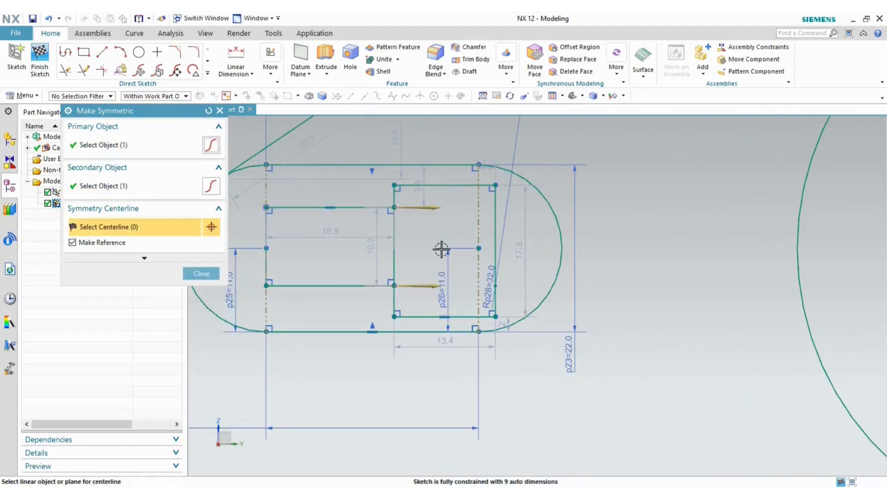
pyautogui.scroll(-4, 439, 248)
pyautogui.click(692, 240)
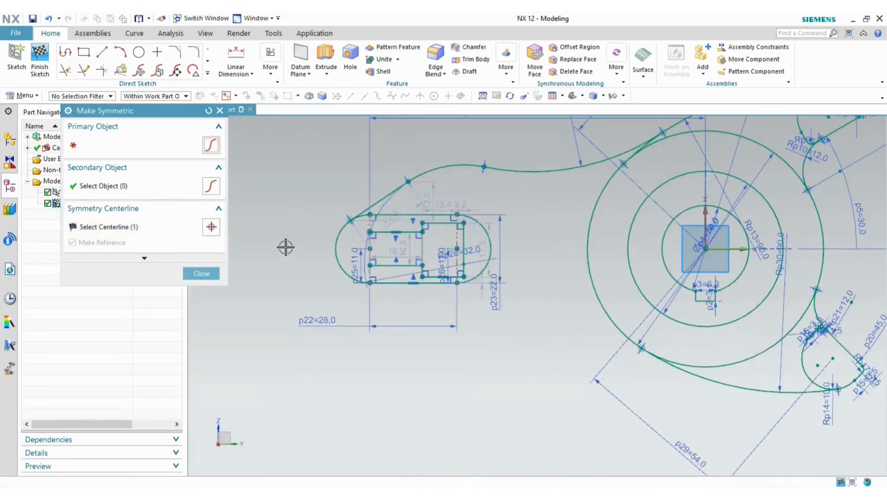
# - Make the second pair of horizontal edges symmetric too, then compare with the drawing
pyautogui.click(446, 223)
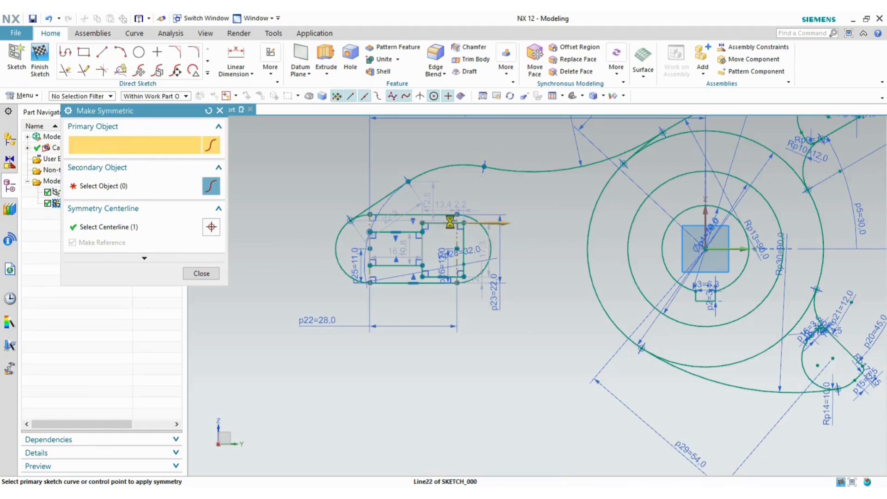
pyautogui.click(454, 277)
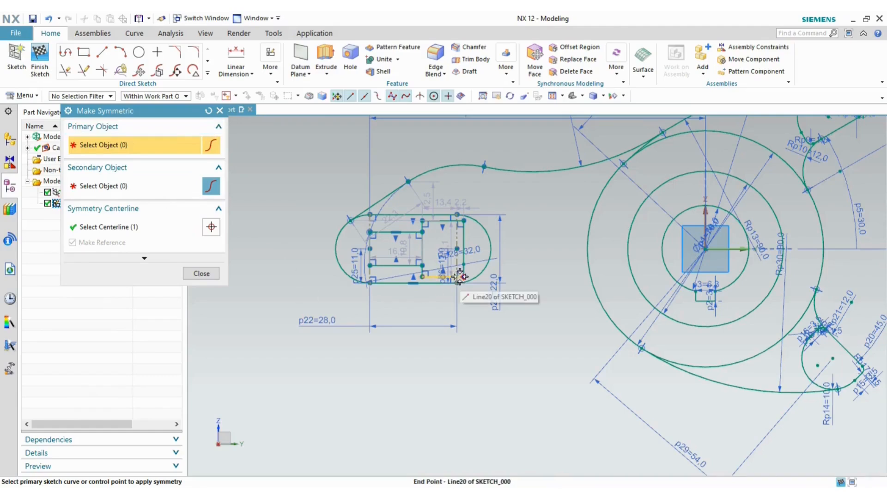
pyautogui.scroll(2, 461, 293)
pyautogui.click(201, 277)
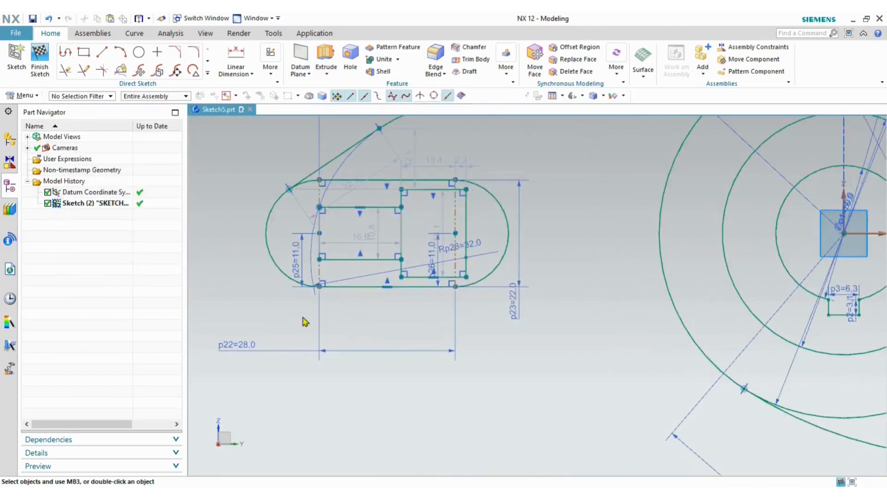
pyautogui.hotkey('alt', 'Tab')
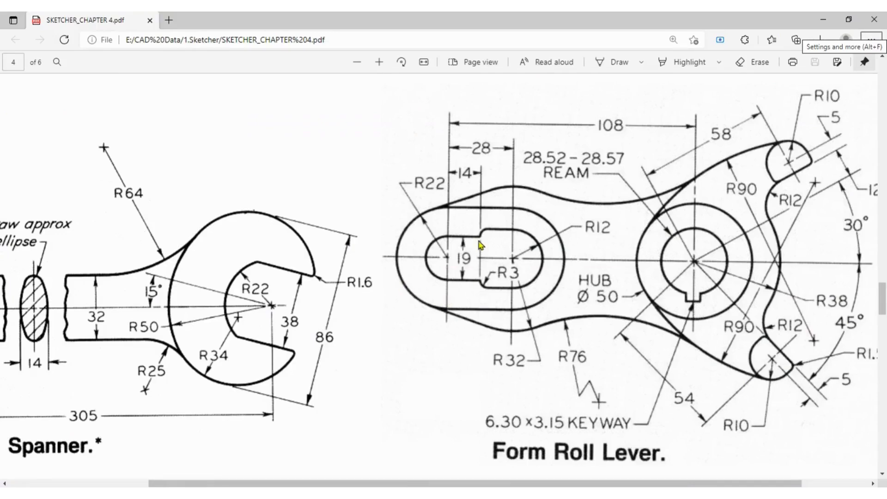
pyautogui.hotkey('alt', 'Tab')
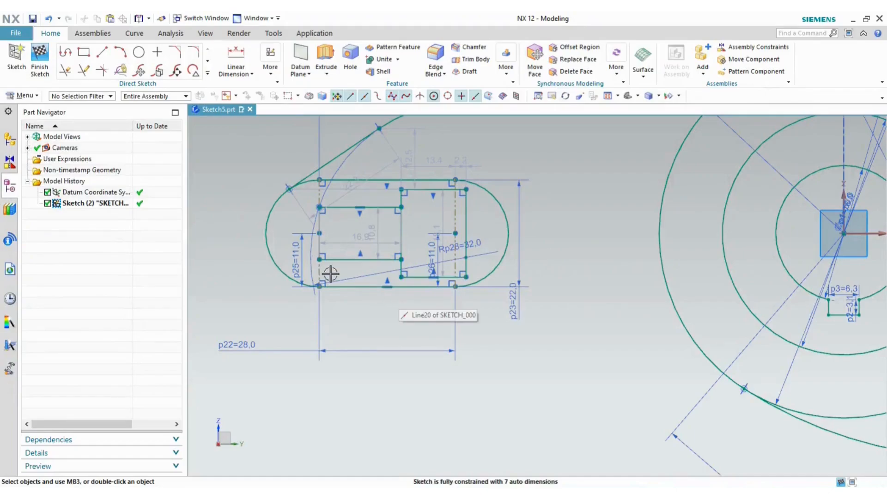
# - Set both rectangle width dimensions p31 and p32 to 14
pyautogui.hotkey('alt', 'Tab')
pyautogui.hotkey('alt', 'Tab')
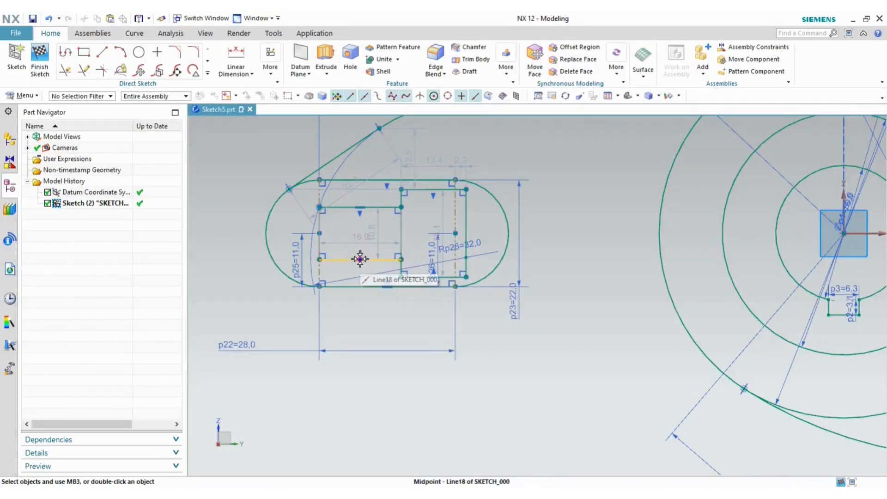
pyautogui.doubleClick(360, 238)
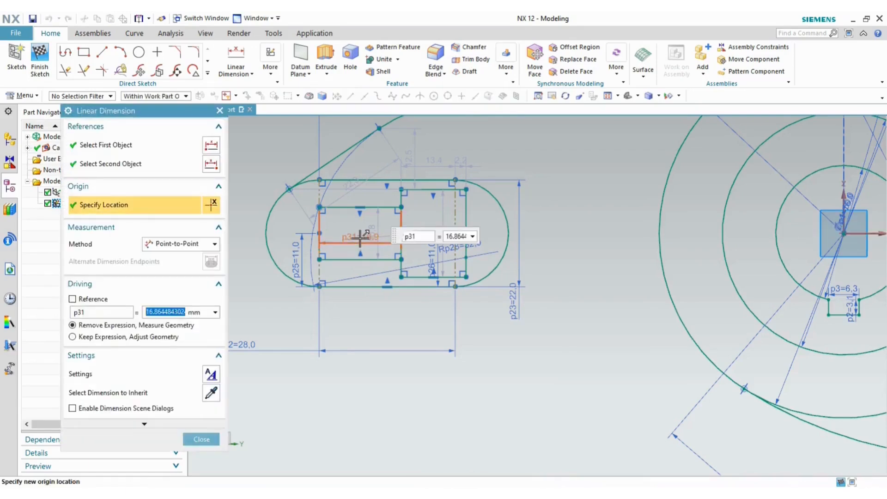
pyautogui.write('14')
pyautogui.press('Return')
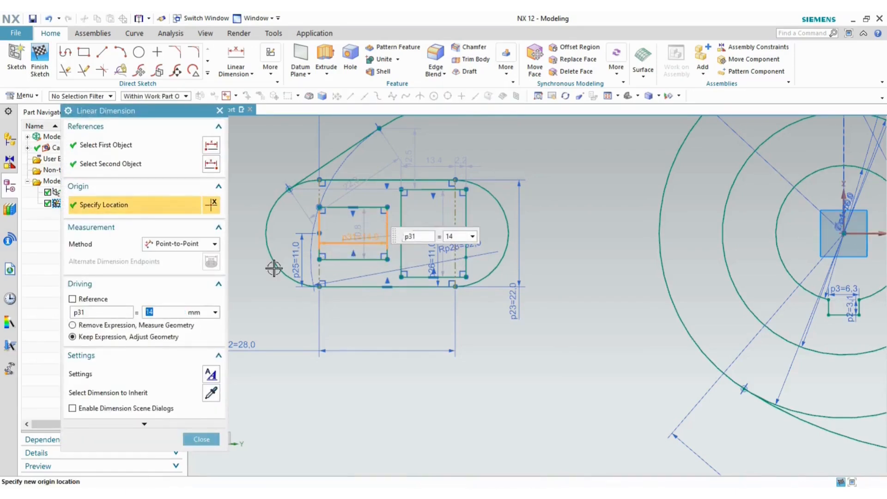
pyautogui.click(202, 440)
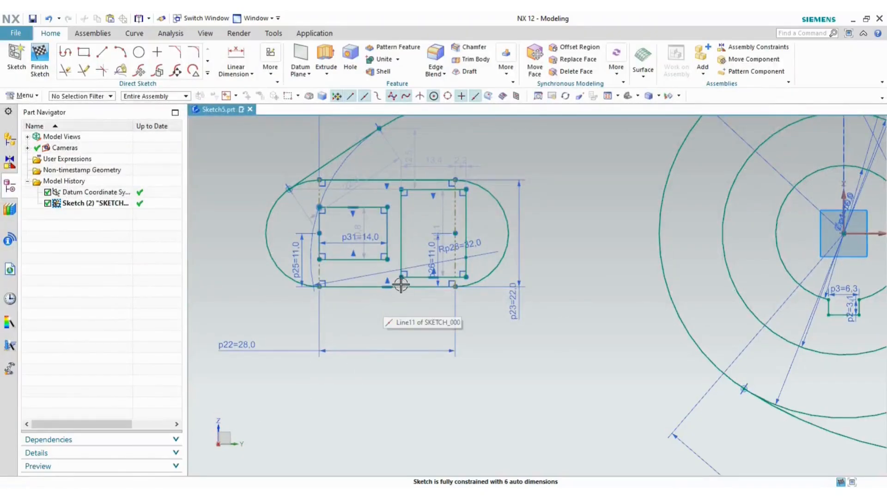
pyautogui.doubleClick(431, 161)
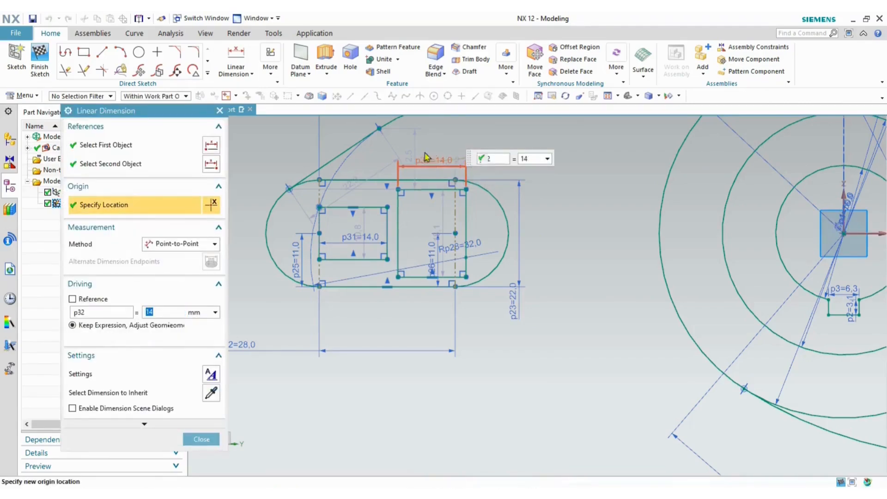
pyautogui.click(195, 440)
# - Make the rectangles' adjoining vertical edges parallel and collinear
pyautogui.scroll(3, 396, 208)
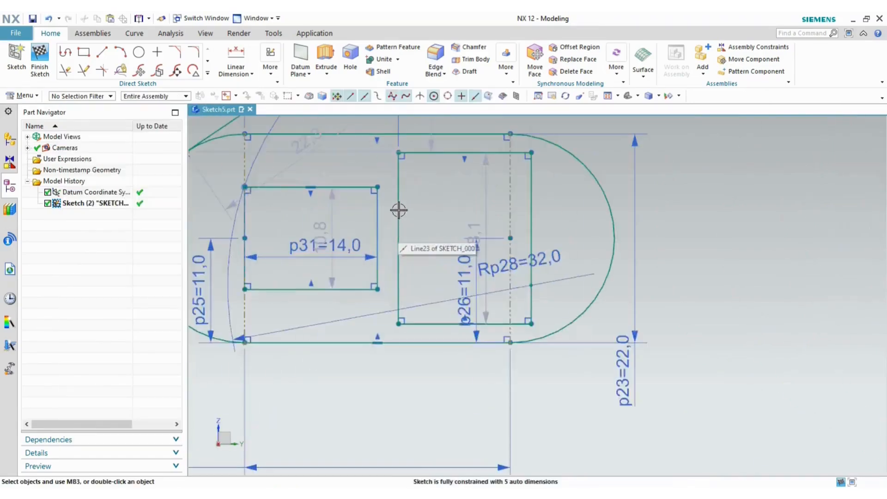
pyautogui.click(398, 208)
pyautogui.click(378, 215)
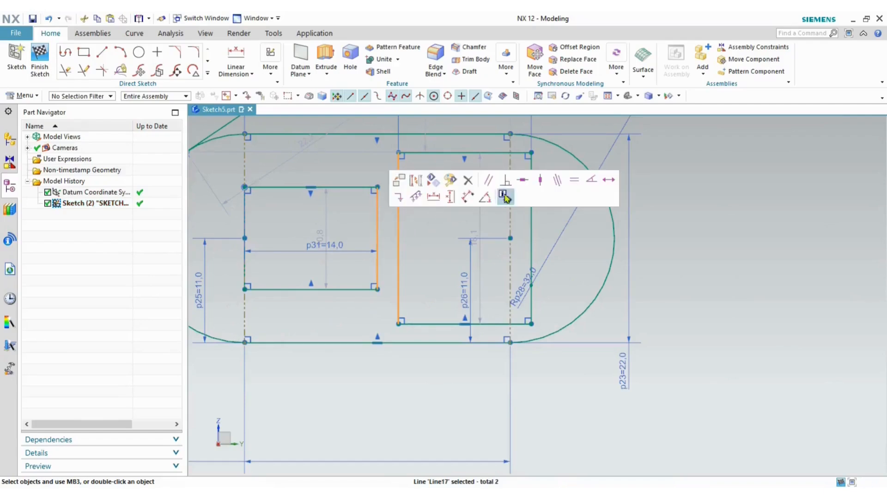
pyautogui.click(489, 181)
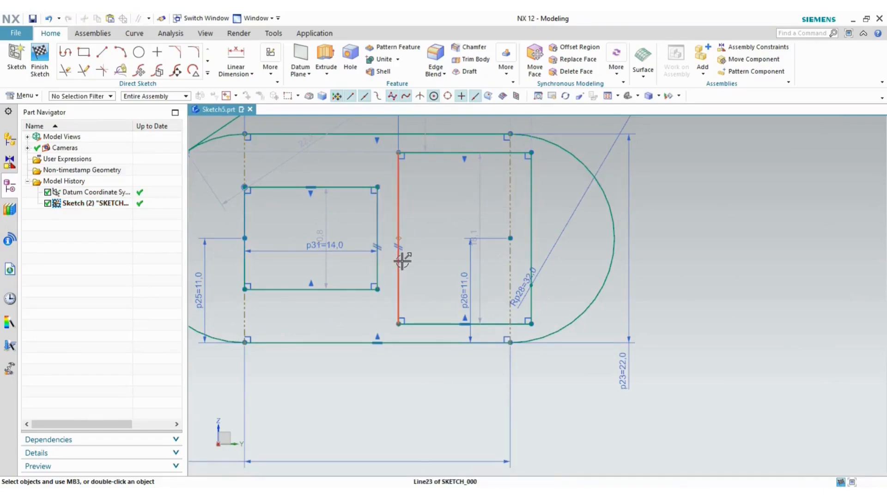
pyautogui.click(400, 213)
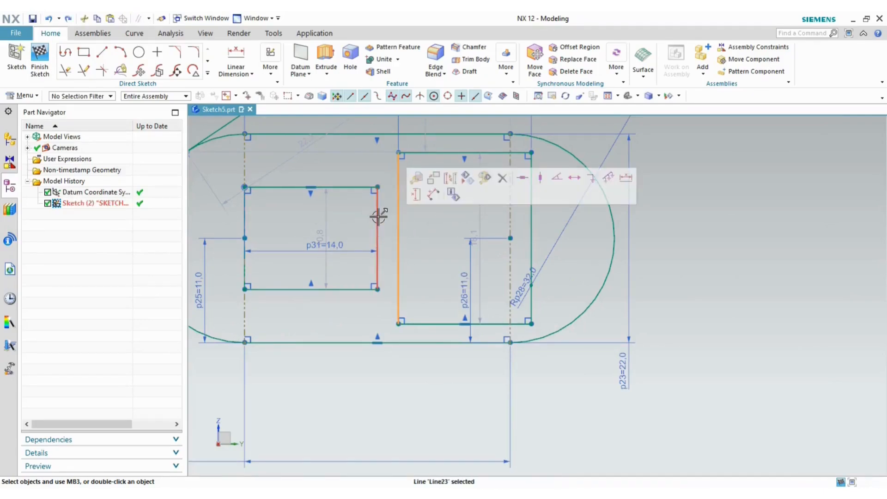
pyautogui.click(377, 216)
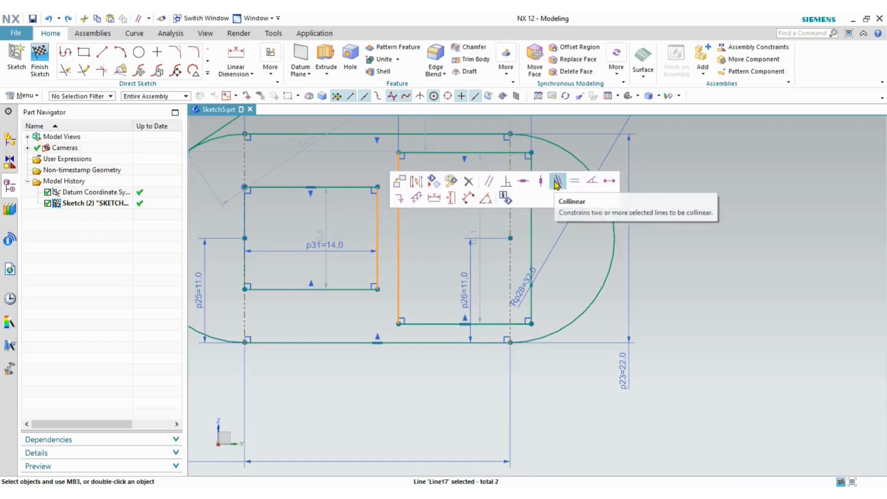
pyautogui.click(557, 182)
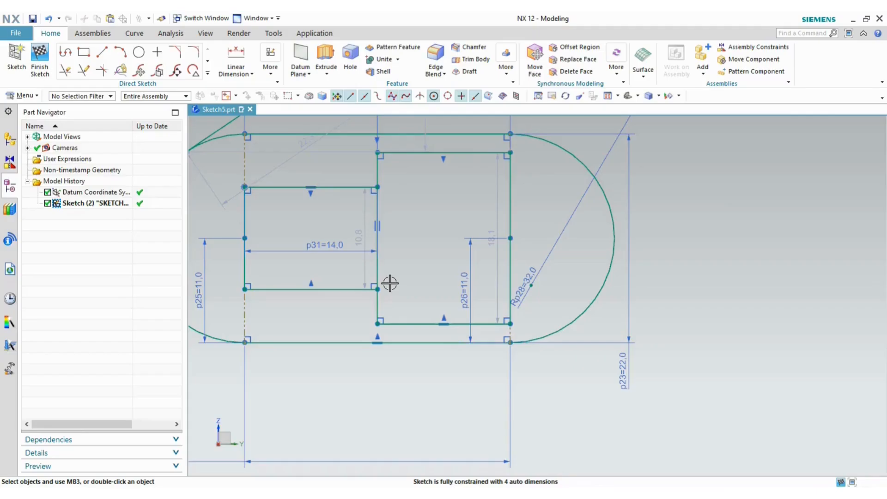
# - Add a height dimension p33 of 24 on the right rectangle's right edge
pyautogui.hotkey('alt', 'Tab')
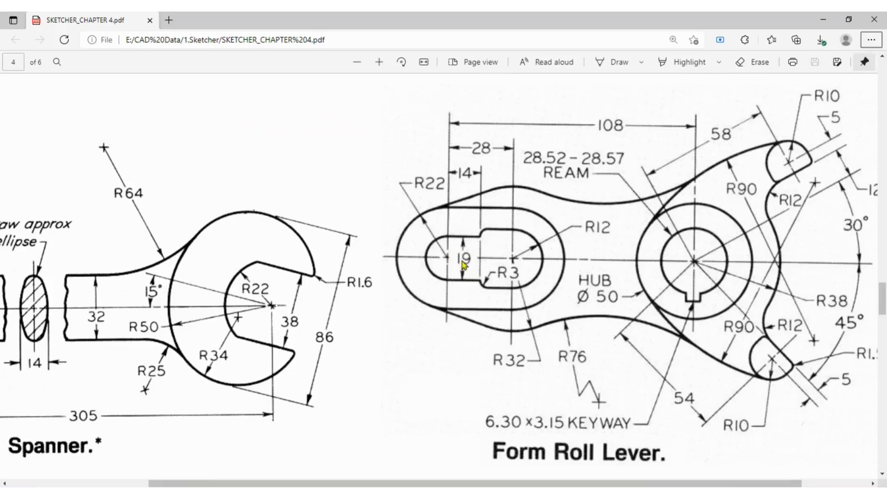
pyautogui.hotkey('alt', 'Tab')
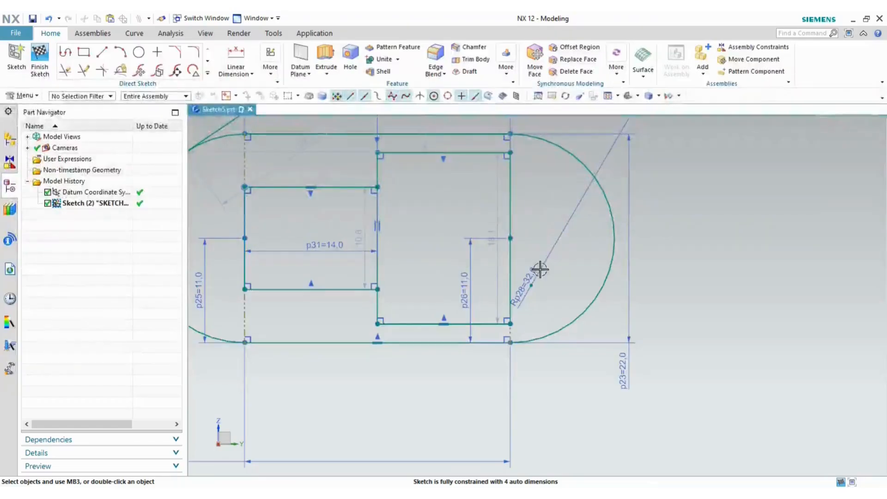
pyautogui.click(510, 204)
pyautogui.click(707, 204)
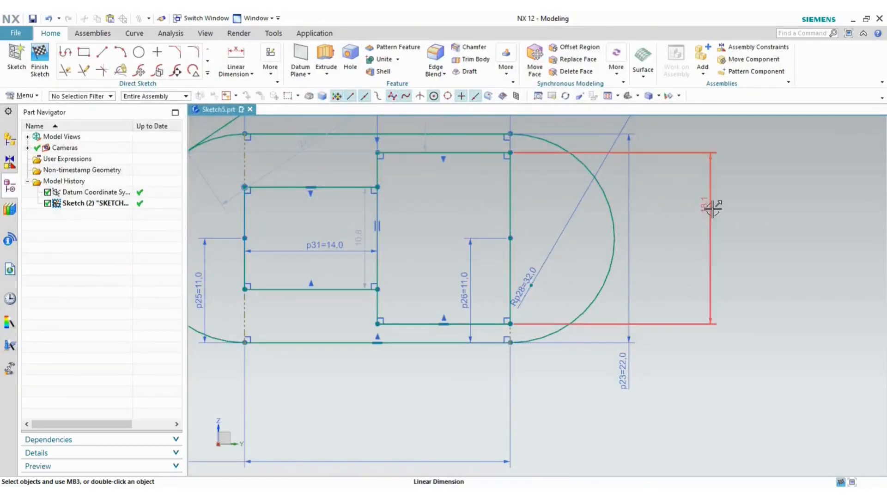
pyautogui.doubleClick(710, 207)
pyautogui.write('24')
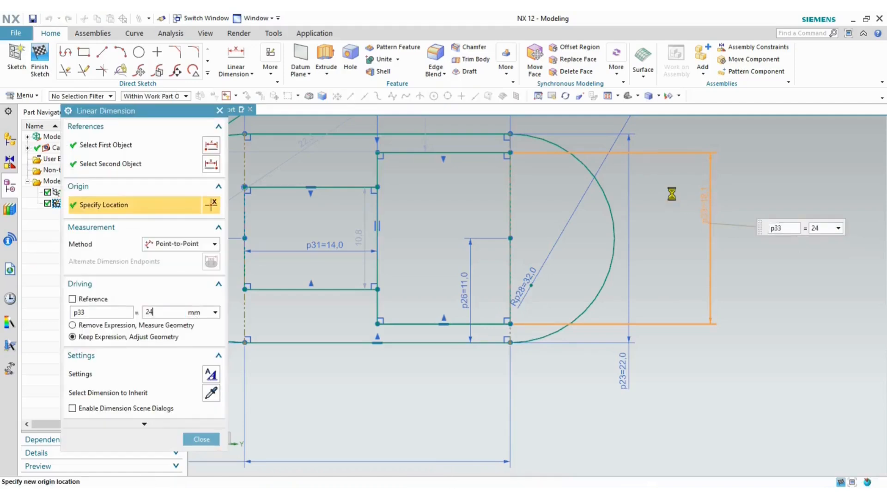
pyautogui.click(201, 439)
# - Change the slot height dimension p23 from 22 to 44
pyautogui.hotkey('alt', 'Tab')
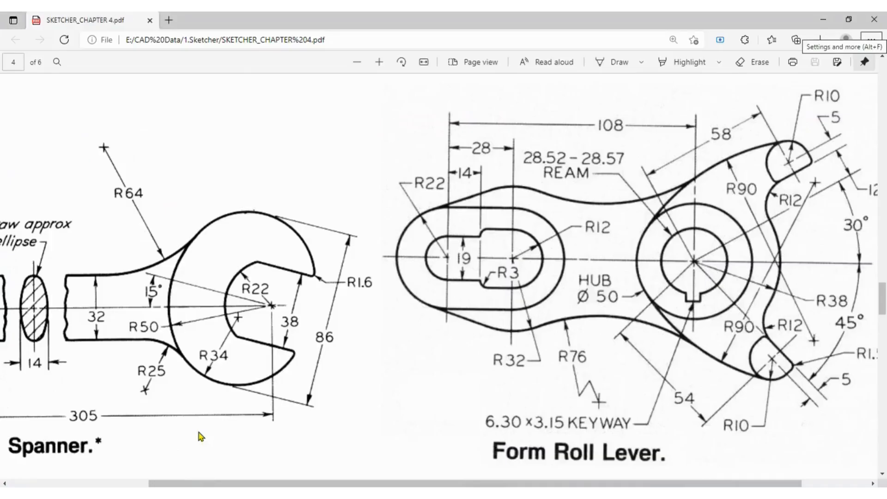
pyautogui.hotkey('alt', 'Tab')
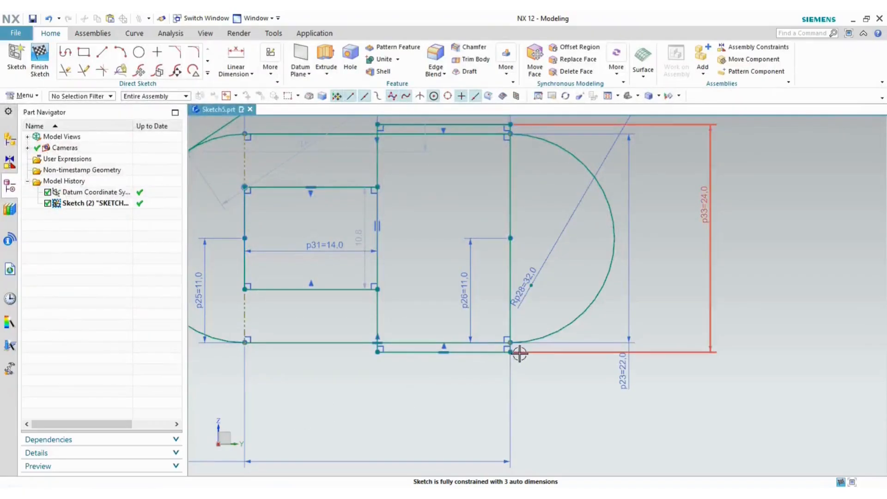
pyautogui.scroll(3, 521, 354)
pyautogui.hotkey('alt', 'Tab')
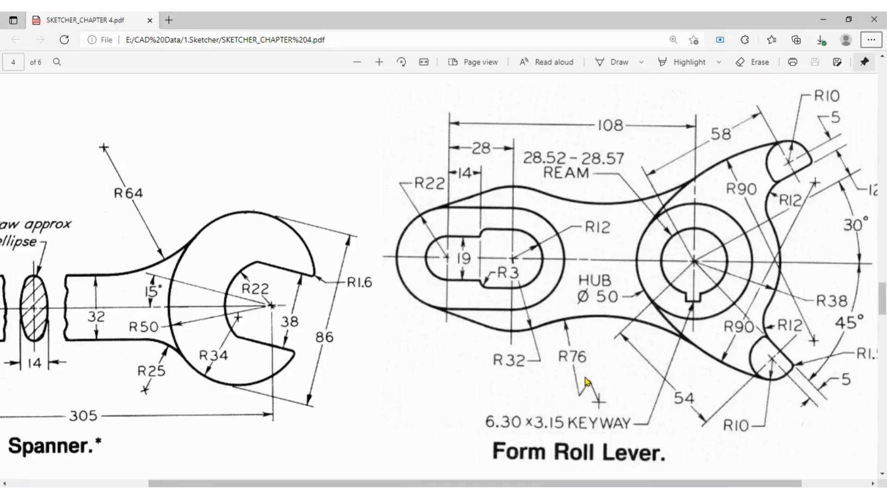
pyautogui.hotkey('alt', 'Tab')
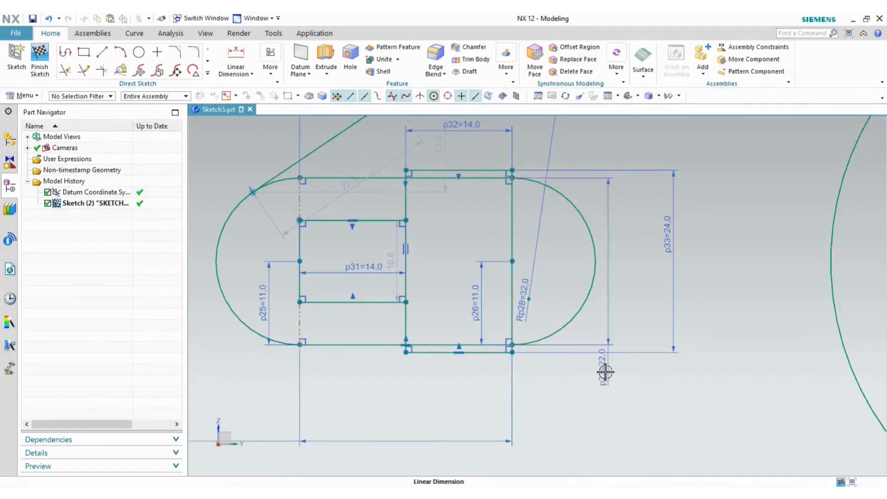
pyautogui.doubleClick(606, 373)
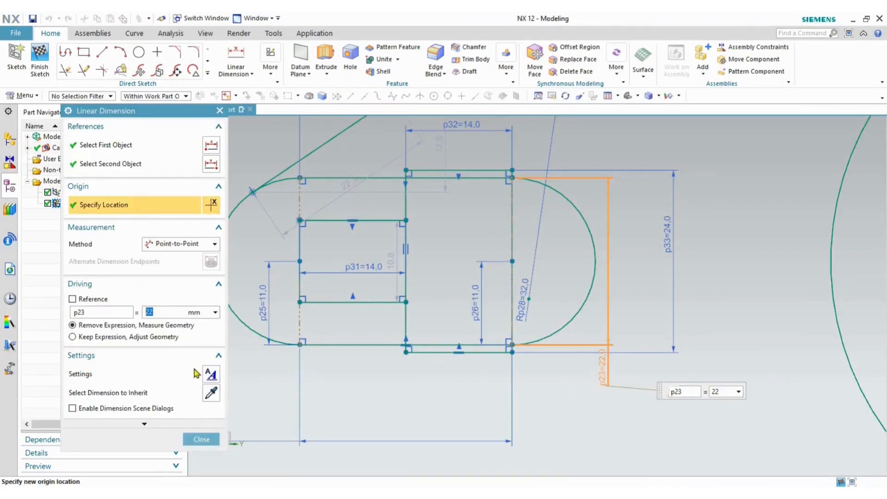
pyautogui.press('Return')
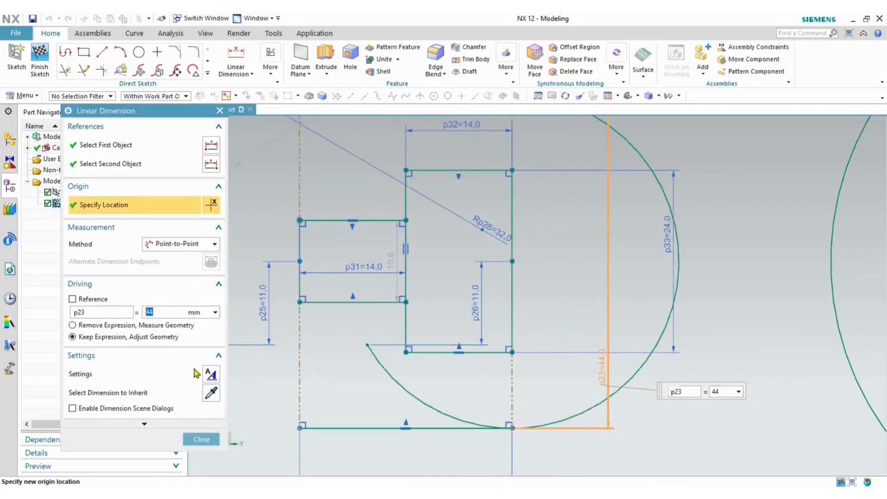
pyautogui.scroll(4, 257, 396)
pyautogui.scroll(3, 345, 390)
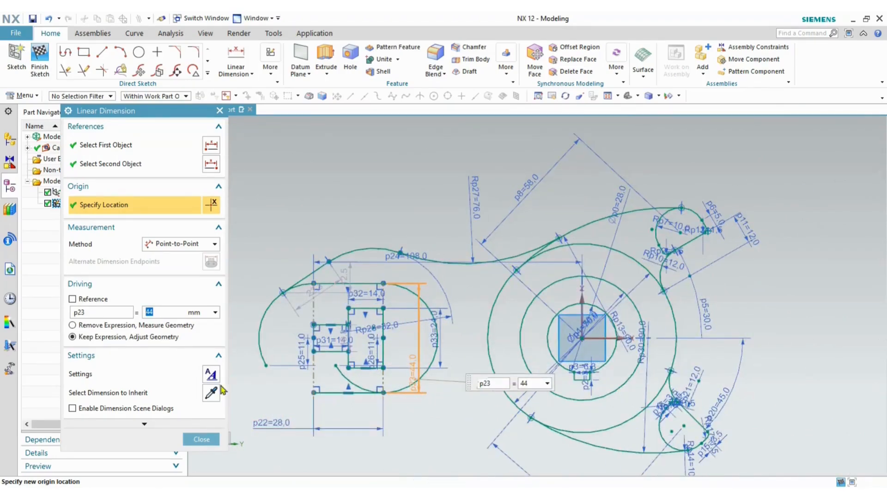
pyautogui.click(208, 442)
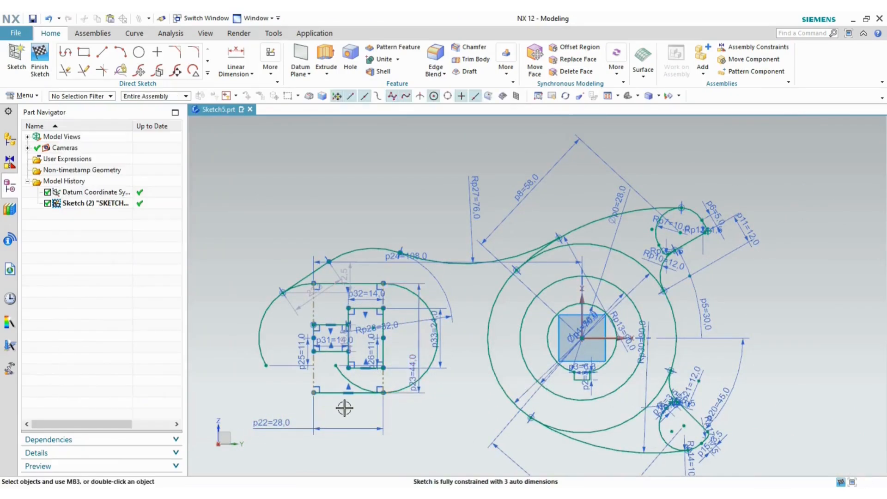
# - Extend the left outer arc down to the slot and trim the excess inner R32 arc piece
pyautogui.scroll(-4, 344, 397)
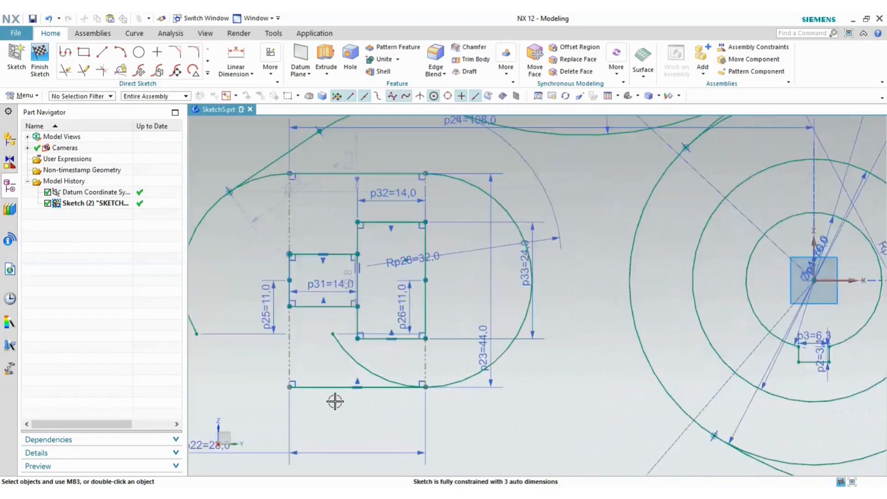
pyautogui.scroll(2, 345, 401)
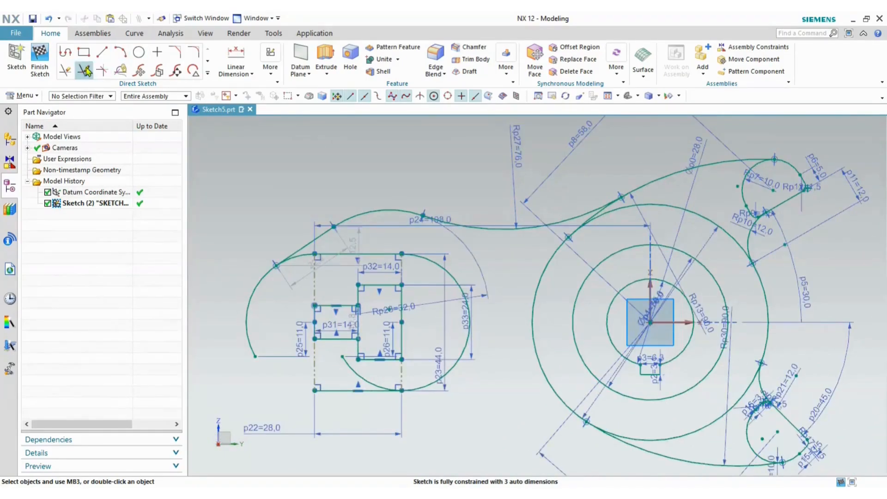
pyautogui.click(83, 70)
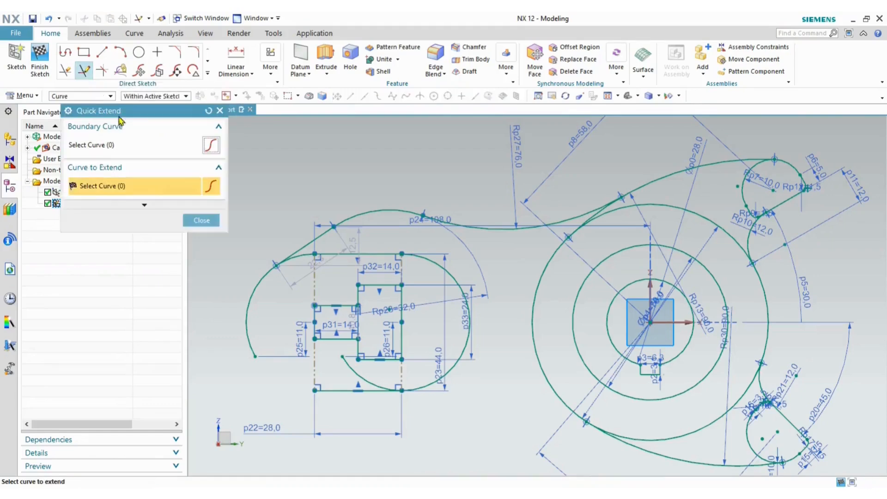
pyautogui.click(251, 332)
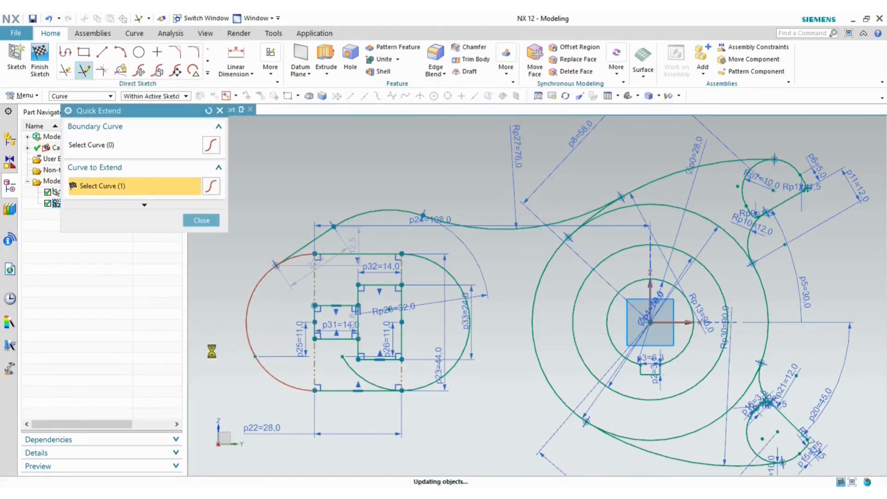
pyautogui.click(197, 221)
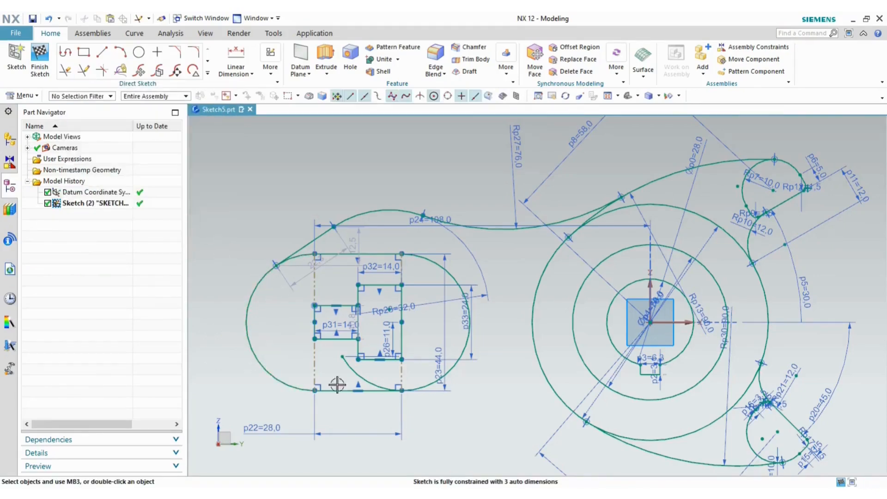
pyautogui.press('t')
pyautogui.click(360, 379)
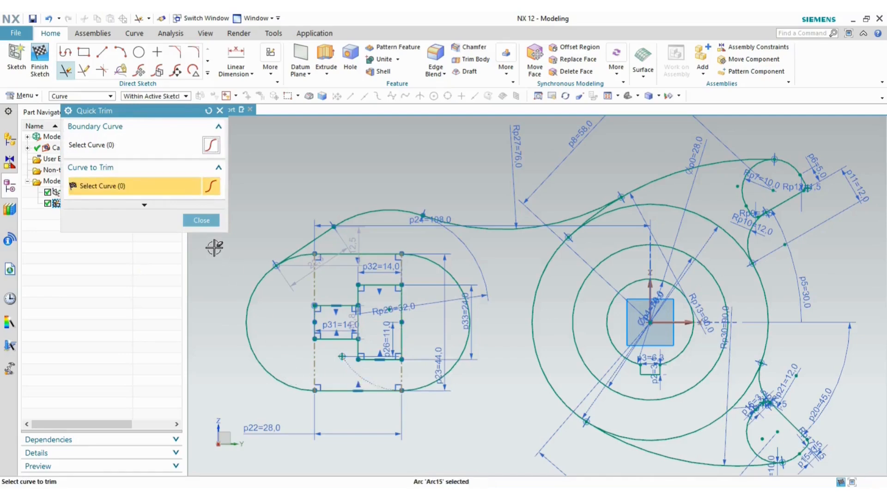
pyautogui.click(202, 220)
# - Delete the point-on-curve constraint and move dimension p33 next to the rectangle
pyautogui.scroll(3, 357, 360)
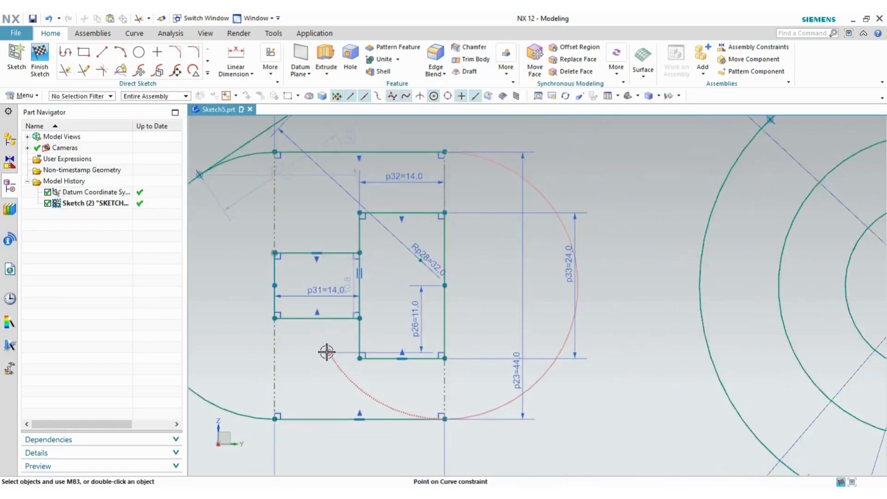
pyautogui.click(327, 353)
pyautogui.press('Delete')
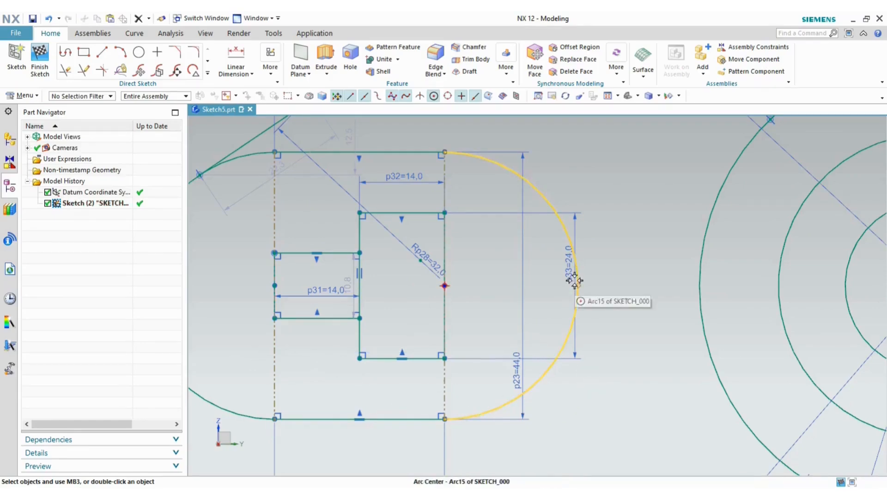
pyautogui.moveTo(566, 276); pyautogui.dragTo(466, 284)
pyautogui.scroll(3, 537, 359)
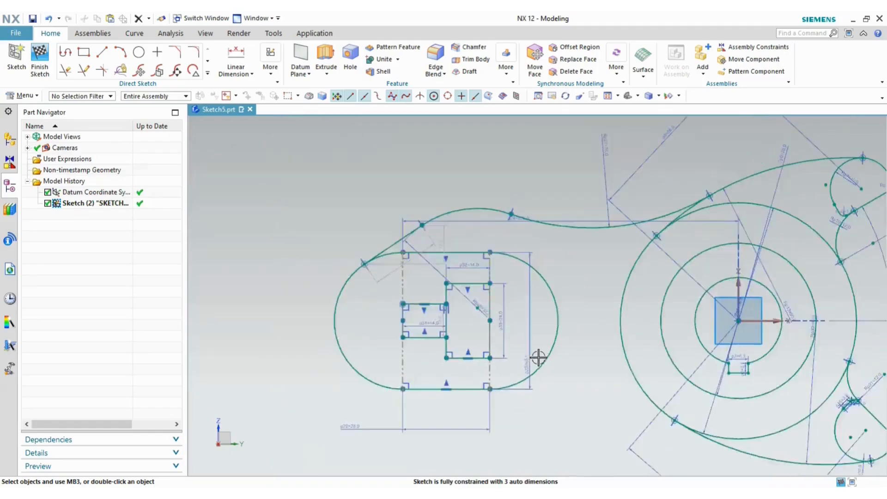
# - Dimension the left inner rectangle's vertical edge to a 19 mm height (p34 = 19)
pyautogui.scroll(2, 585, 358)
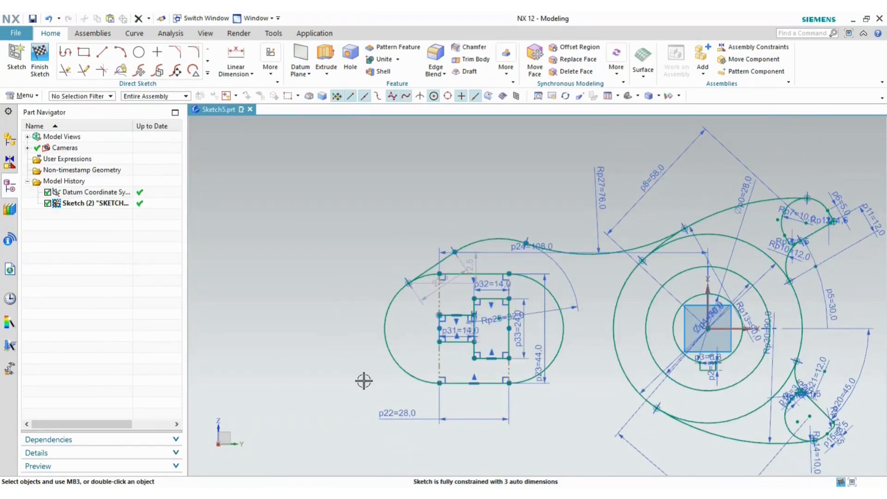
pyautogui.scroll(-3, 518, 263)
pyautogui.scroll(-2, 521, 258)
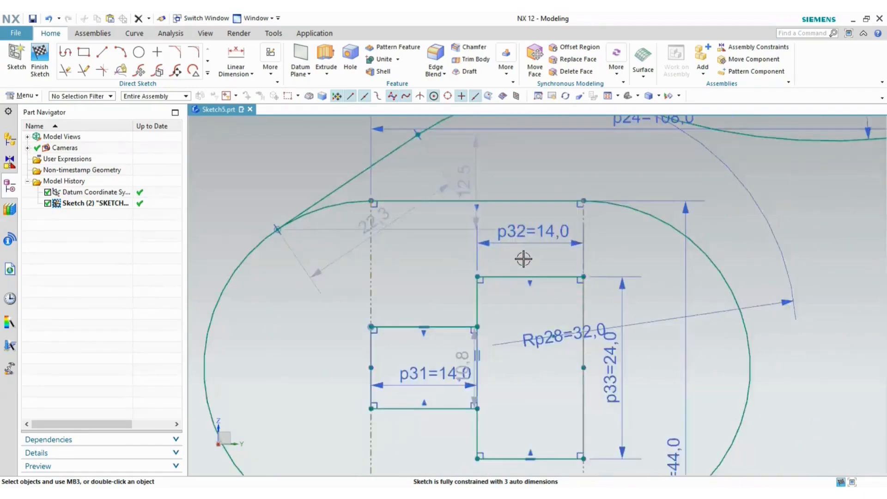
pyautogui.click(465, 360)
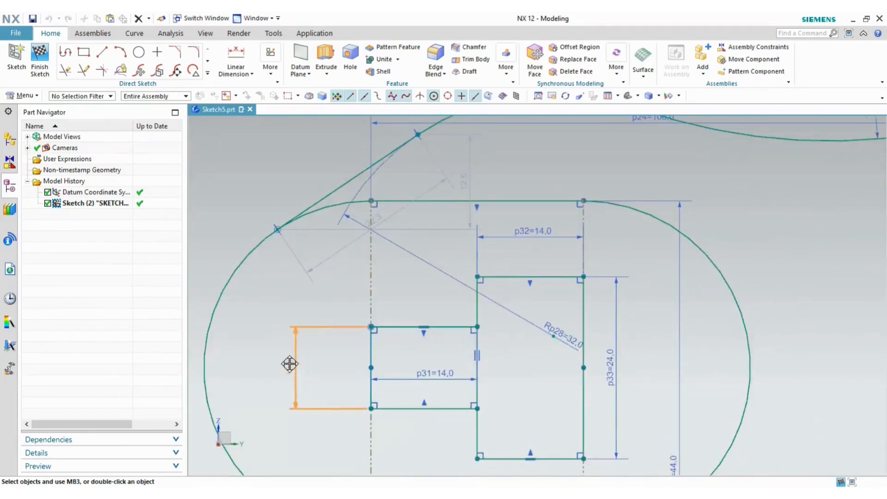
pyautogui.hotkey('alt', 'Tab')
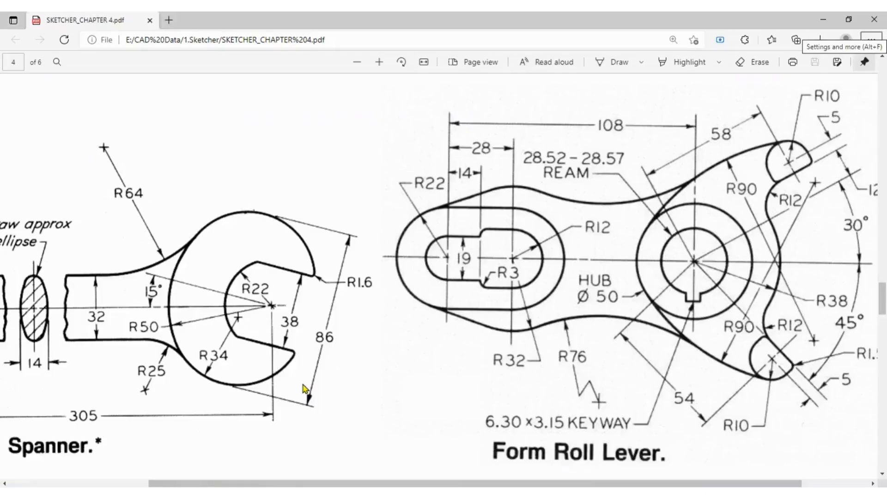
pyautogui.hotkey('alt', 'Tab')
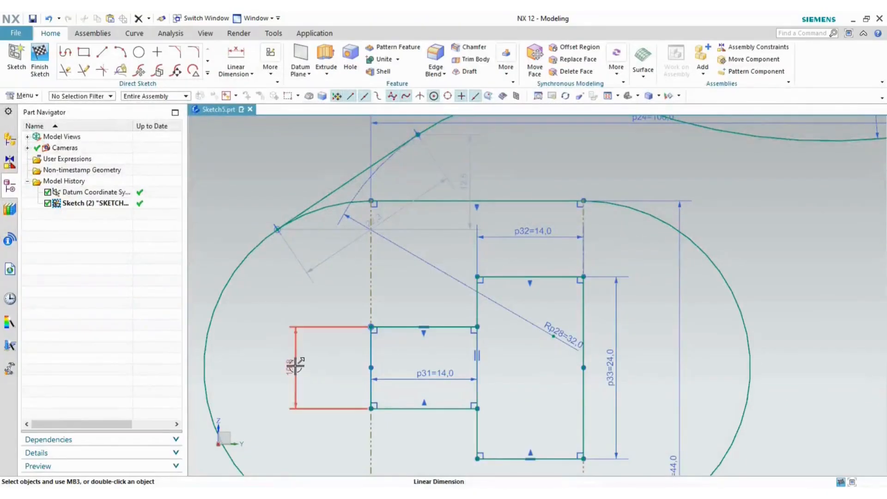
pyautogui.click(295, 366)
pyautogui.write('1')
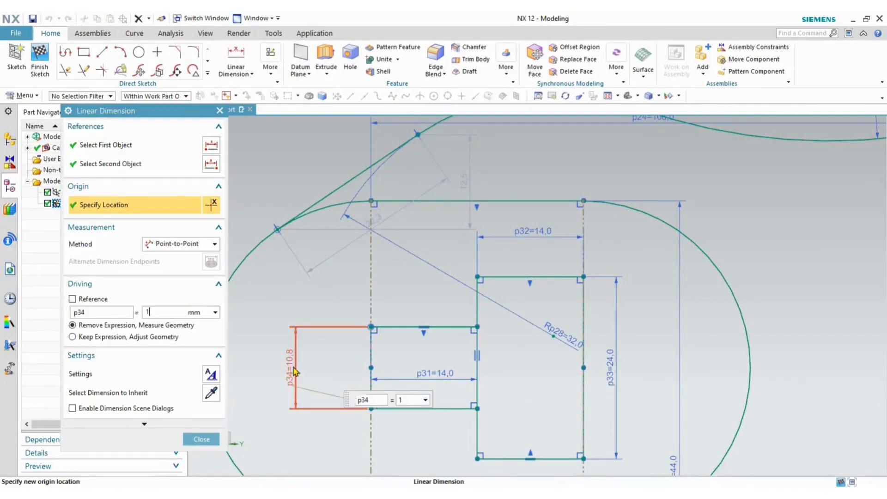
pyautogui.write('9')
pyautogui.press('Return')
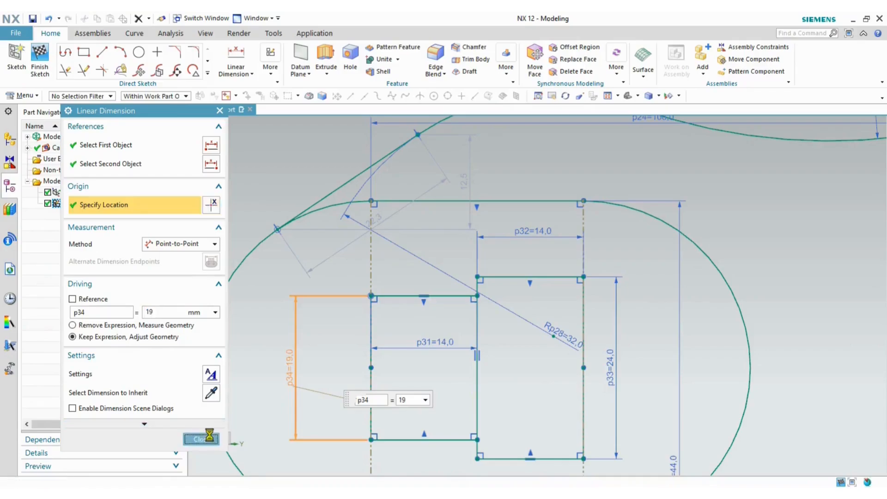
pyautogui.click(208, 437)
pyautogui.hotkey('alt', 'Tab')
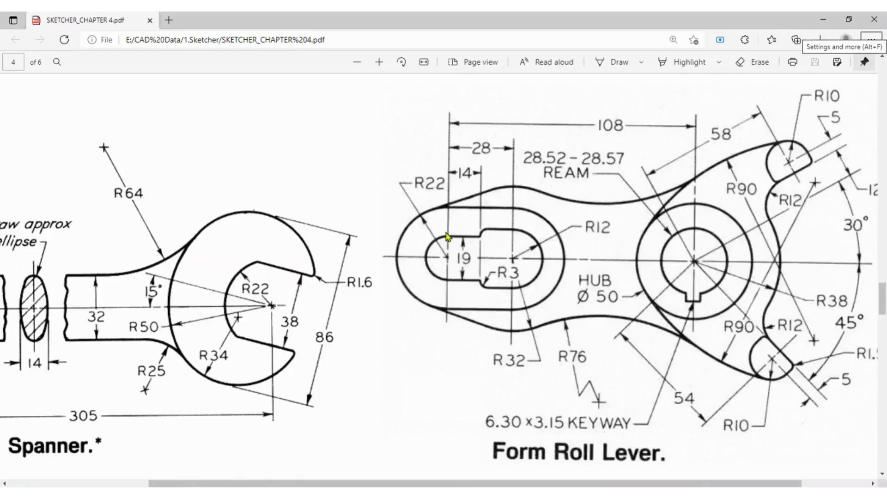
pyautogui.hotkey('alt', 'Tab')
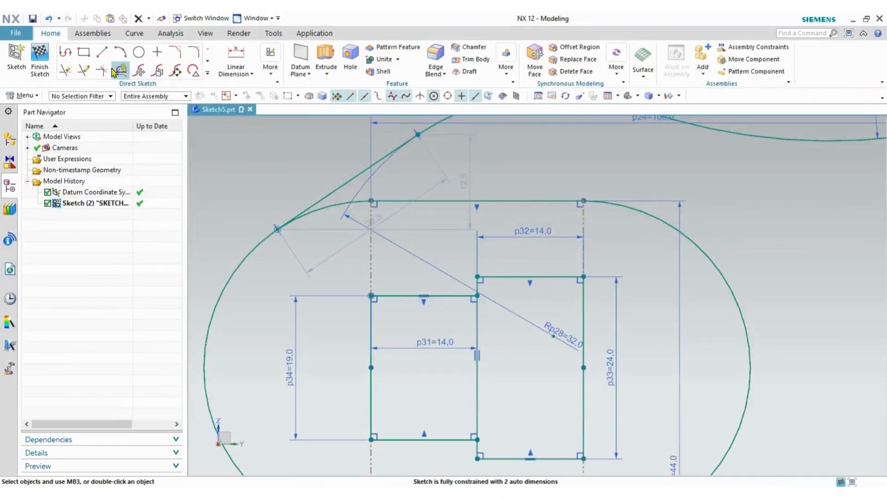
# - Begin an arc on the rectangle's left edge in center-and-endpoints mode, then cancel it
pyautogui.click(121, 53)
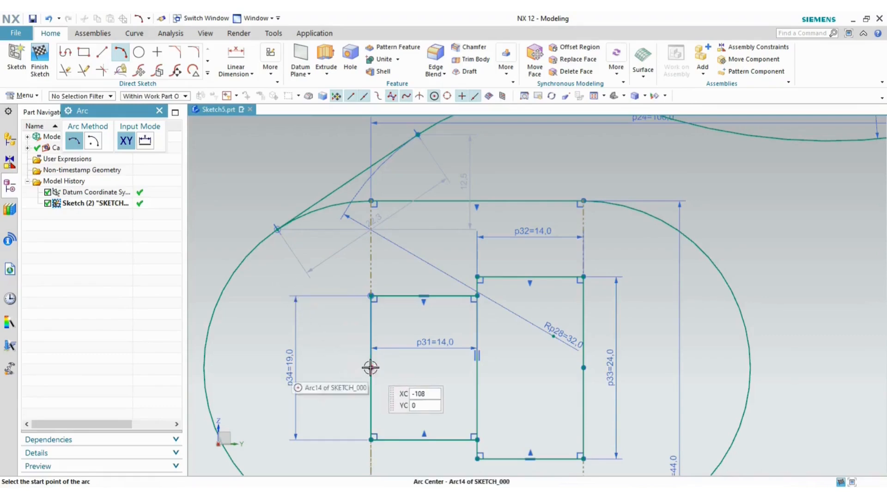
pyautogui.click(372, 322)
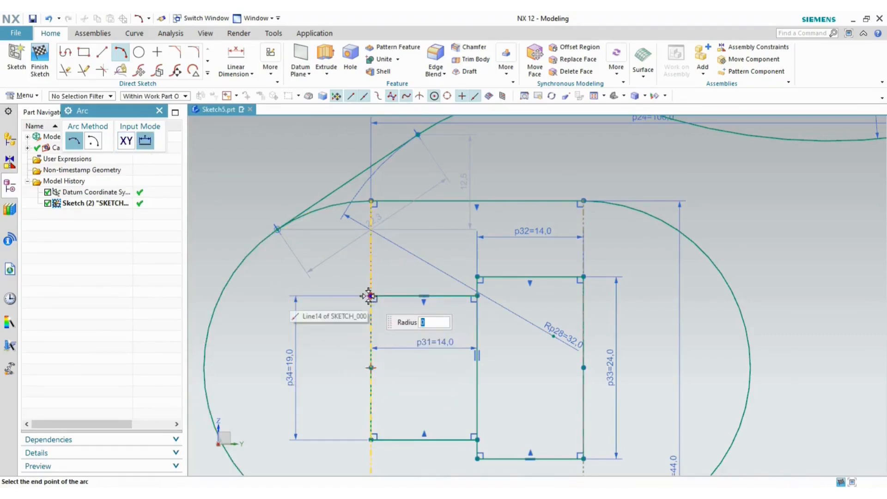
pyautogui.click(94, 141)
pyautogui.click(372, 295)
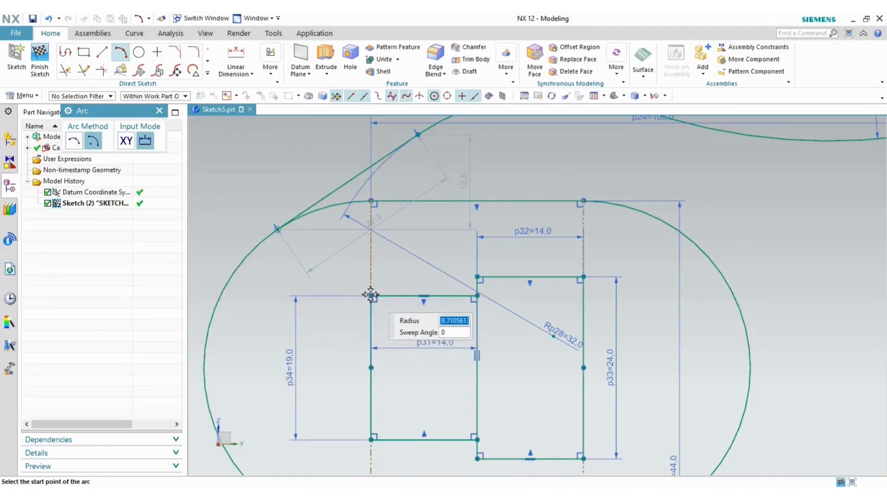
pyautogui.press('Escape')
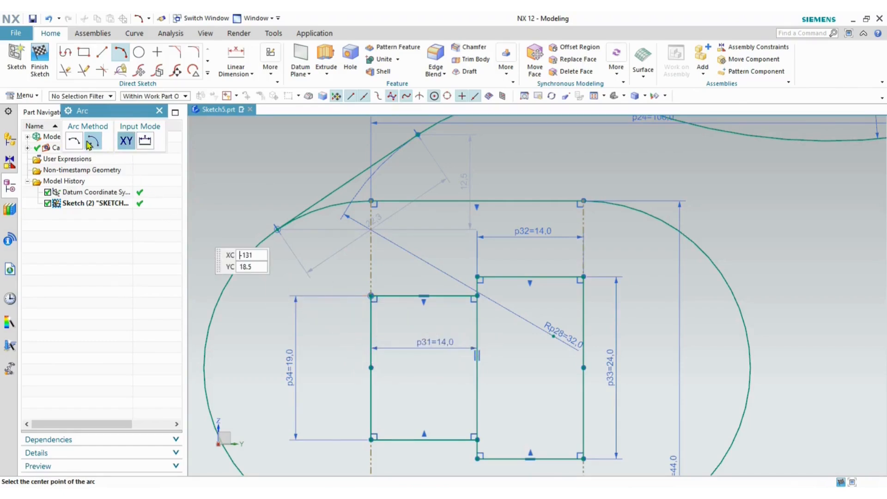
pyautogui.press('Escape')
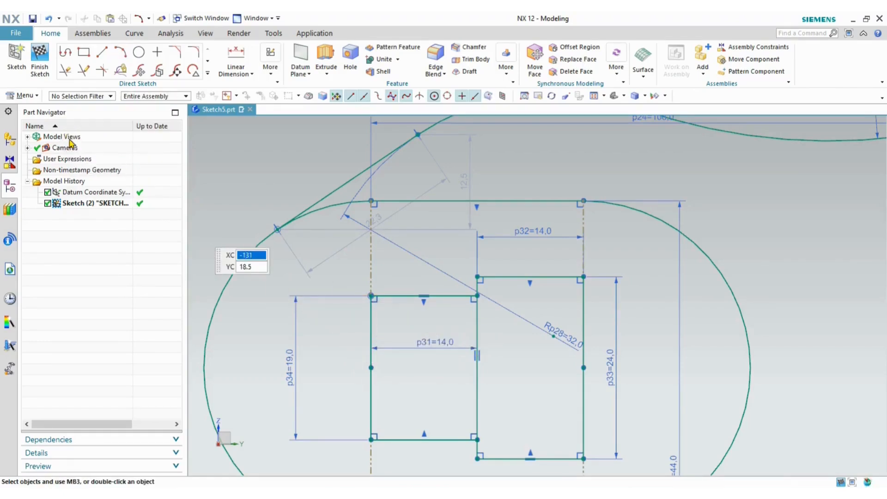
# - Draw a semicircular arc centered on the left edge midpoint, spanning the top-left to bottom-left corners
pyautogui.click(120, 51)
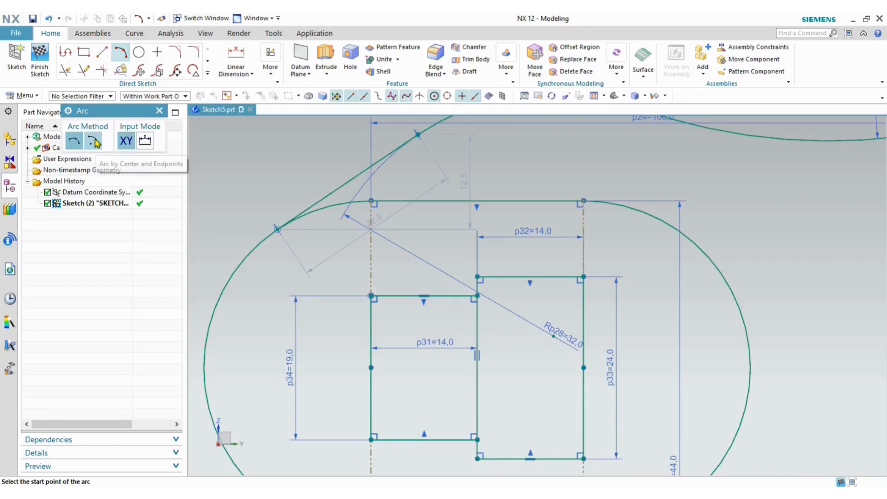
pyautogui.click(371, 368)
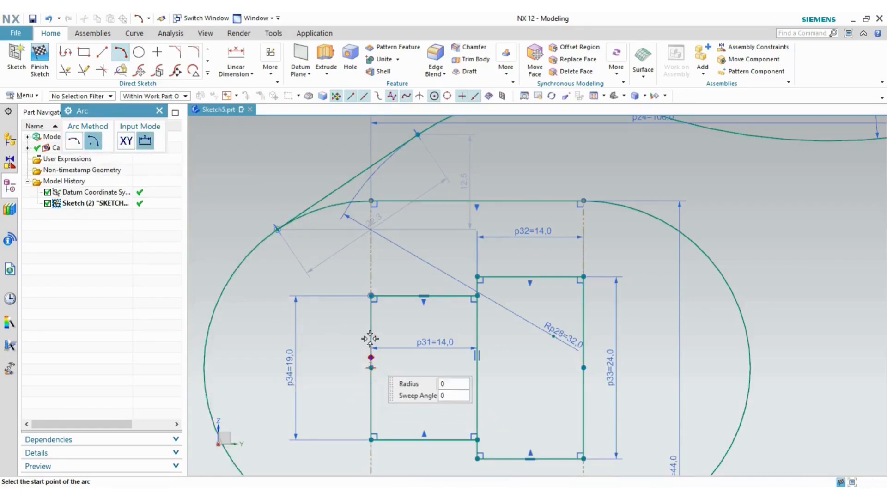
pyautogui.click(371, 296)
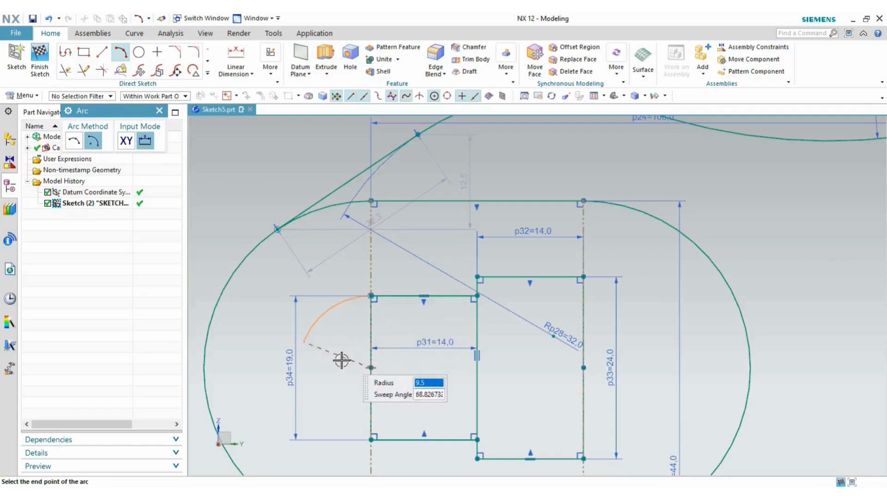
pyautogui.click(373, 440)
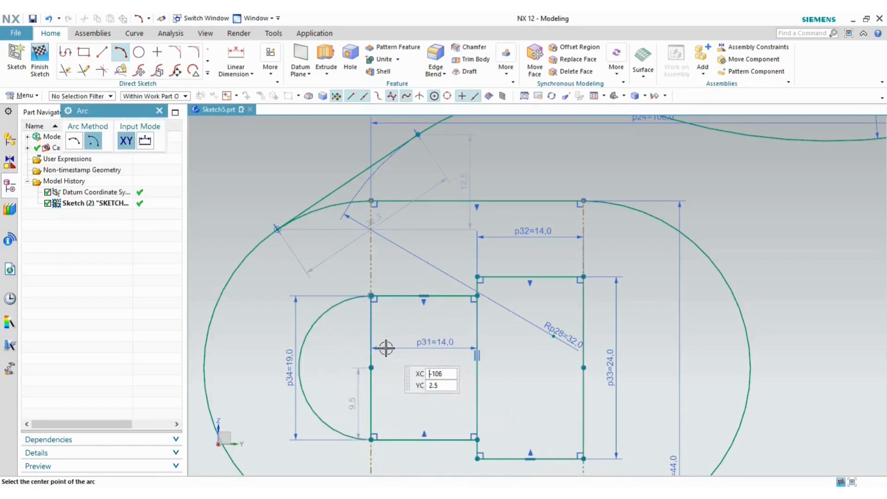
pyautogui.press('Escape')
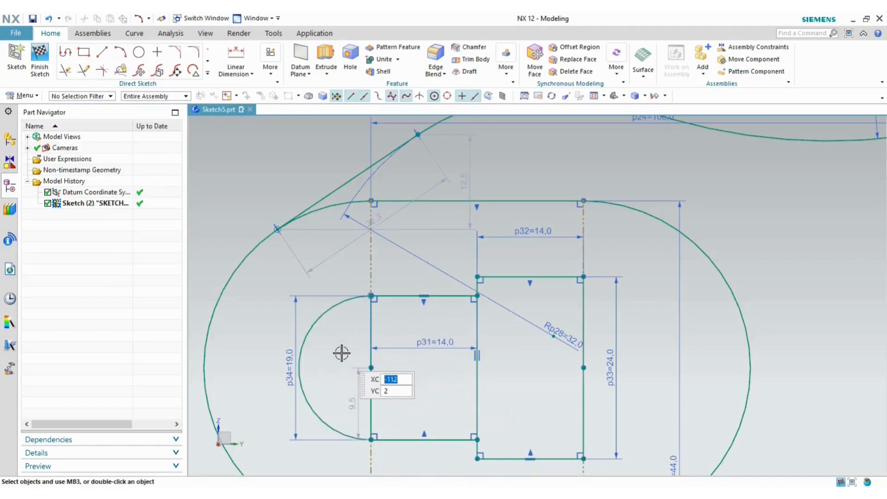
# - Open the arc's 9.5 radius auto dimension for editing
pyautogui.click(370, 333)
pyautogui.click(389, 378)
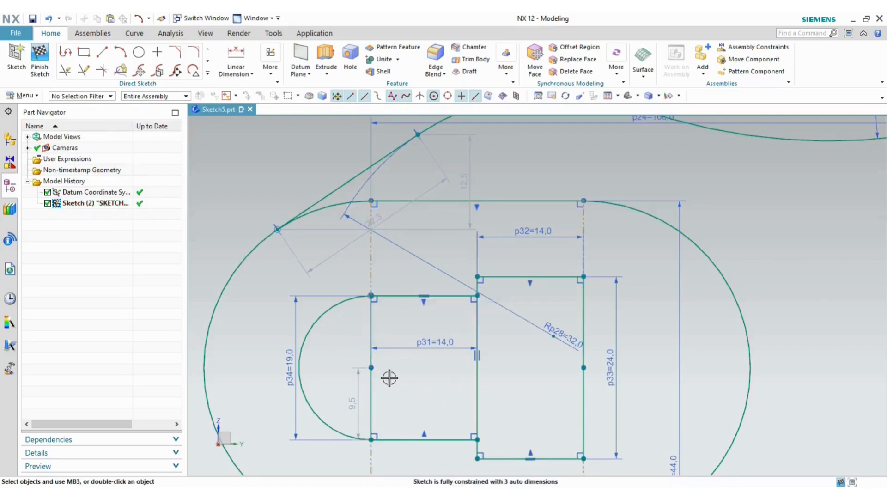
pyautogui.click(370, 395)
pyautogui.click(363, 383)
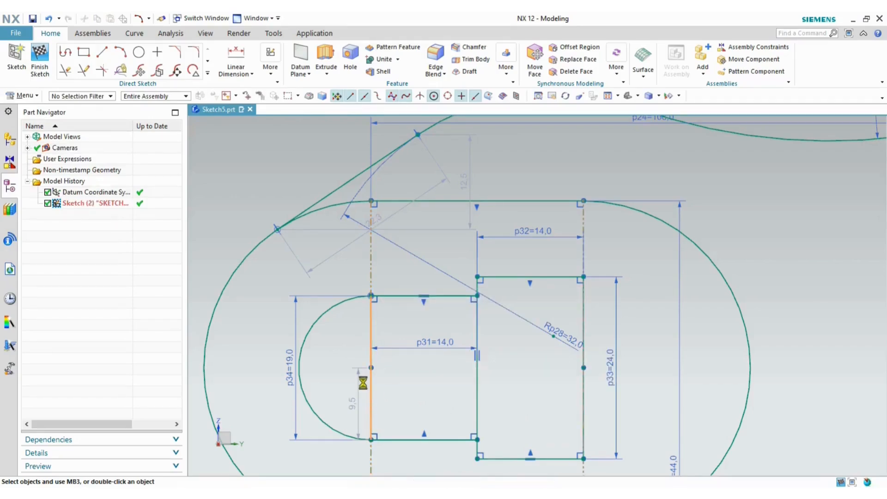
pyautogui.doubleClick(354, 401)
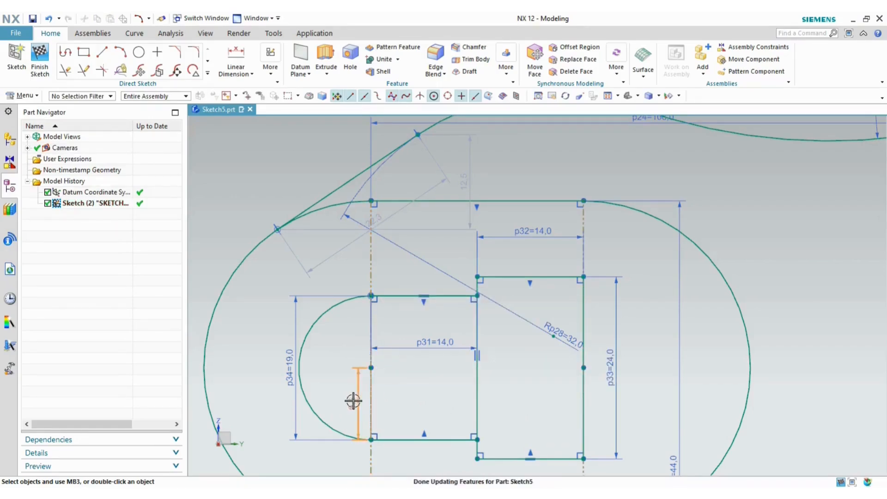
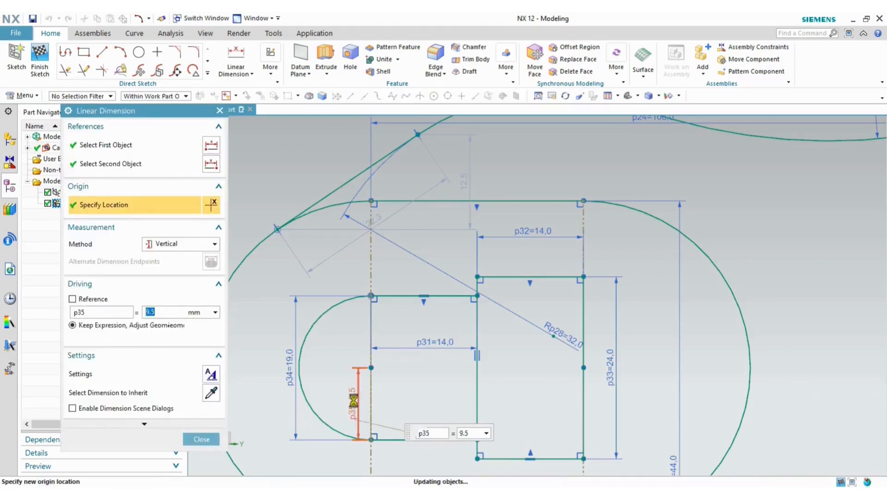
# - Accept the 9.5 mm vertical slot dimension p35 and check it against the reference PDF
pyautogui.click(199, 439)
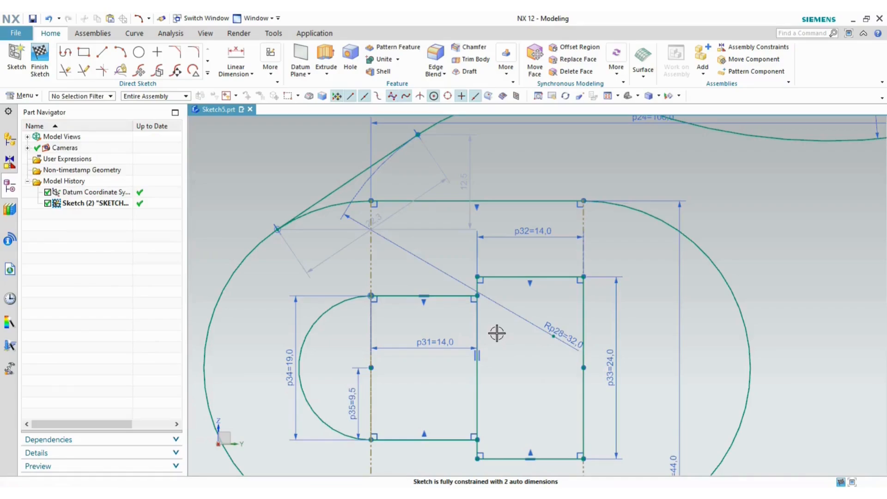
pyautogui.scroll(-2, 498, 334)
pyautogui.hotkey('alt', 'Tab')
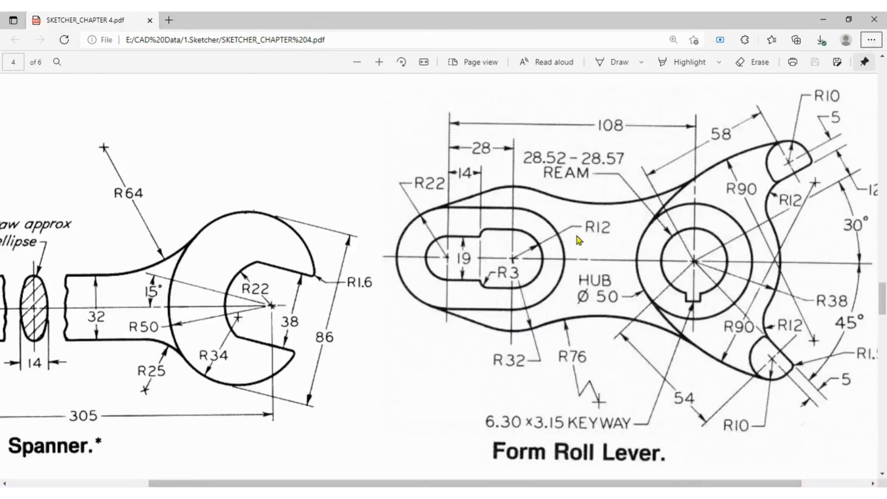
pyautogui.hotkey('alt', 'Tab')
pyautogui.hotkey('alt', 'Tab')
pyautogui.hotkey('alt', 'Tab')
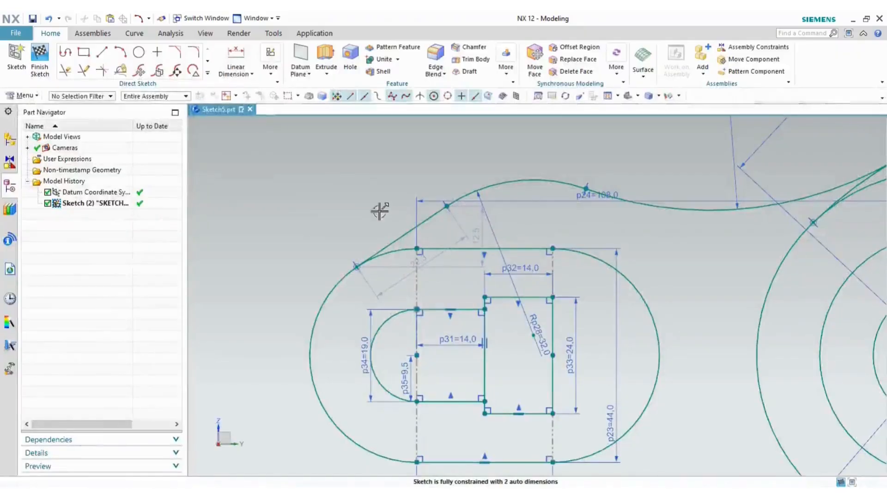
# - Draw an arc between the rectangle's right corners and set its radius to 12
pyautogui.click(120, 54)
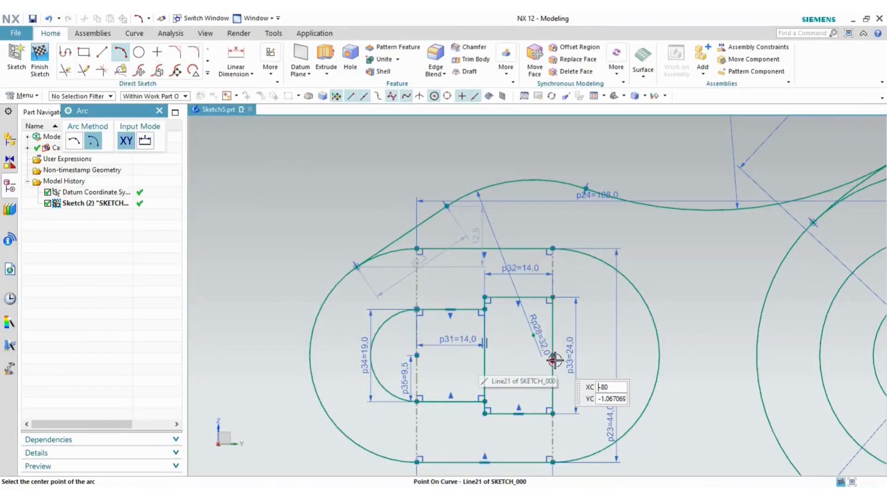
pyautogui.click(553, 297)
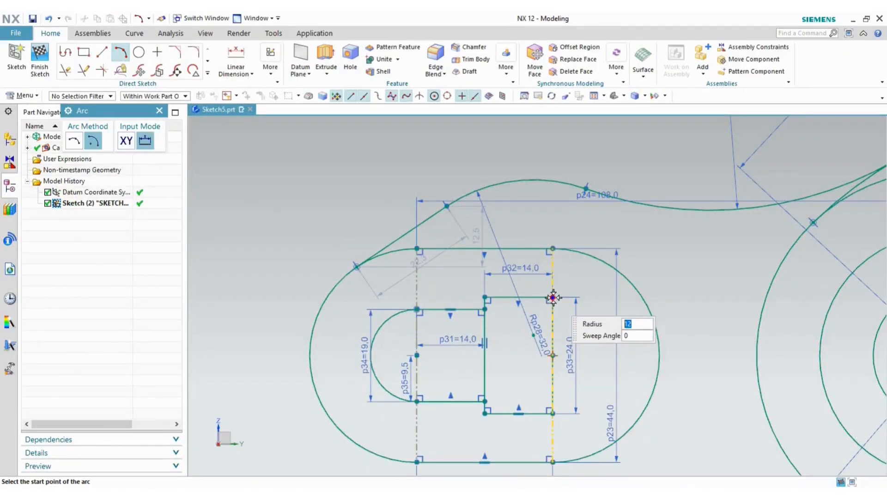
pyautogui.click(553, 412)
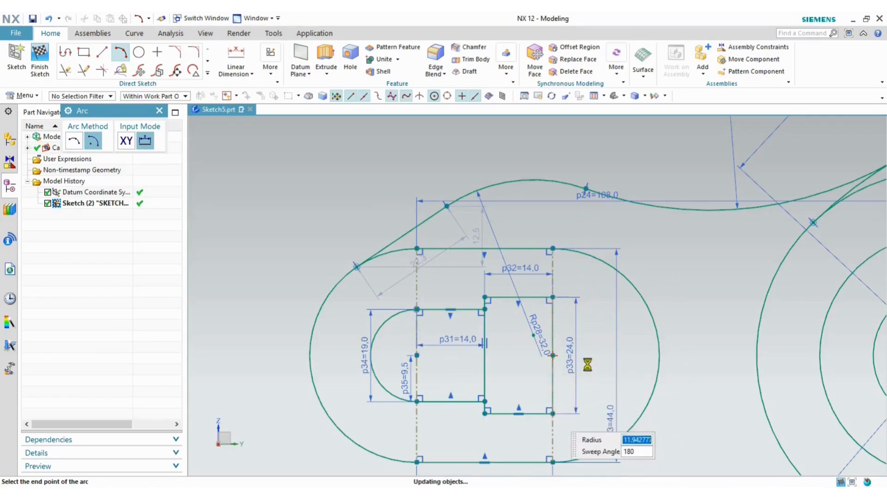
pyautogui.press('Escape')
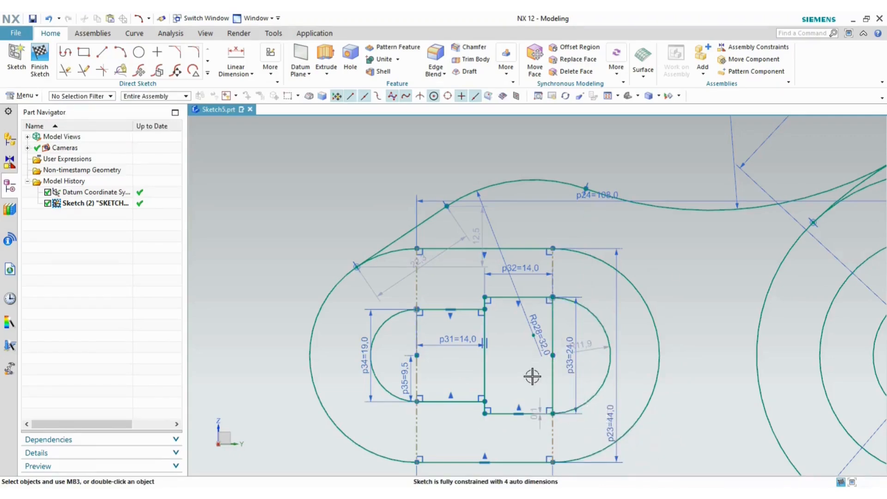
pyautogui.doubleClick(595, 347)
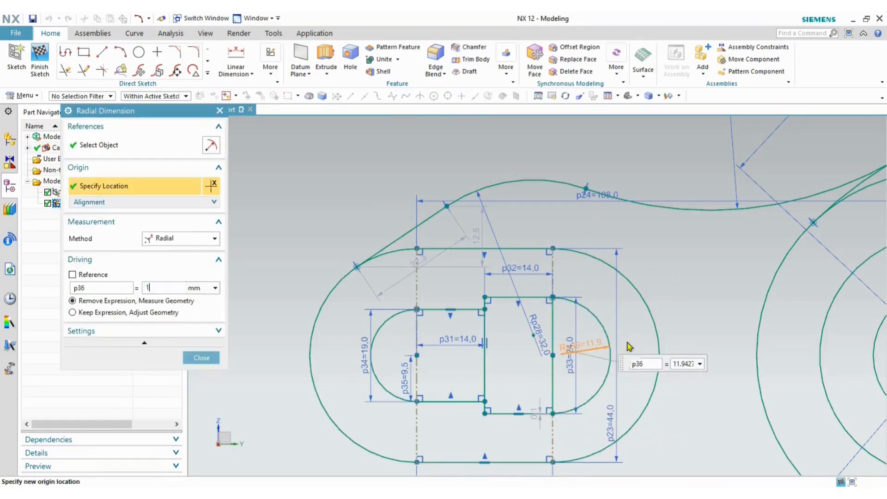
pyautogui.write('12')
pyautogui.press('Return')
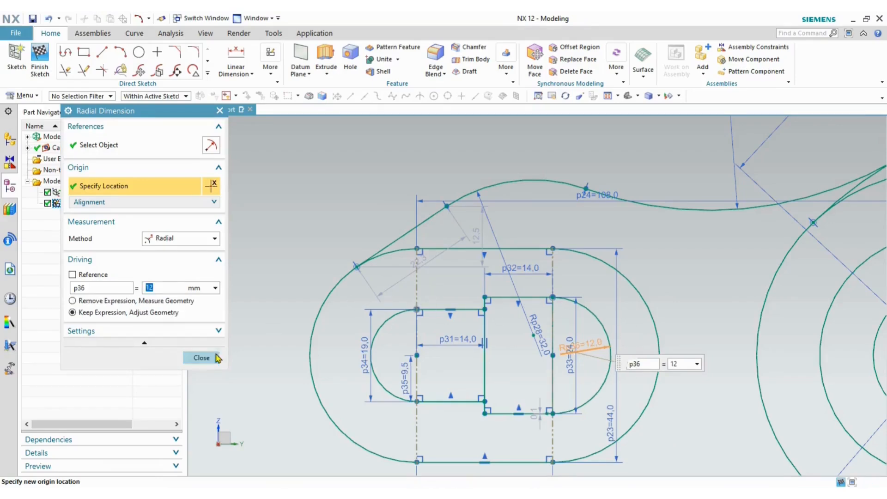
pyautogui.click(215, 358)
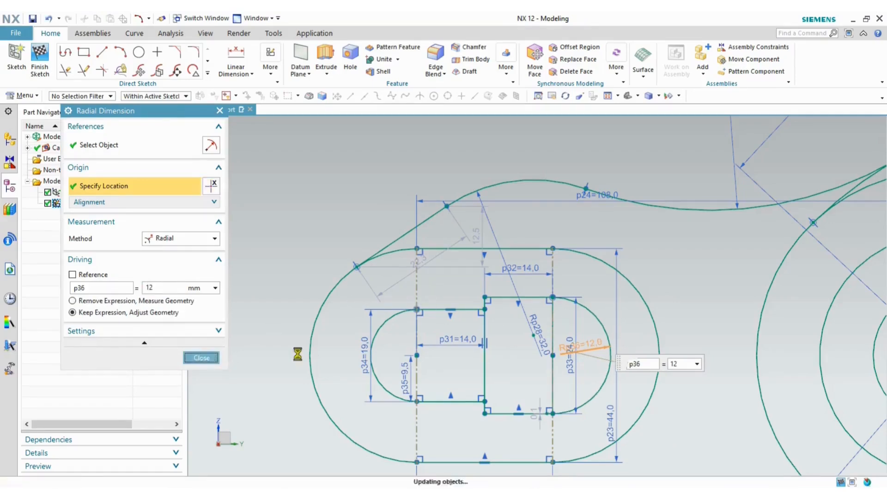
# - Set the small step dimension p37 to 0, then view the reference drawing
pyautogui.doubleClick(537, 409)
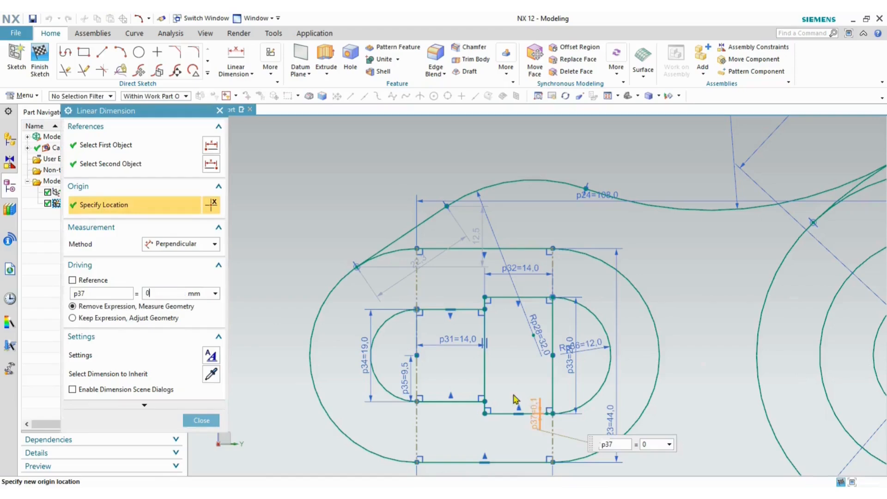
pyautogui.write('0')
pyautogui.press('Return')
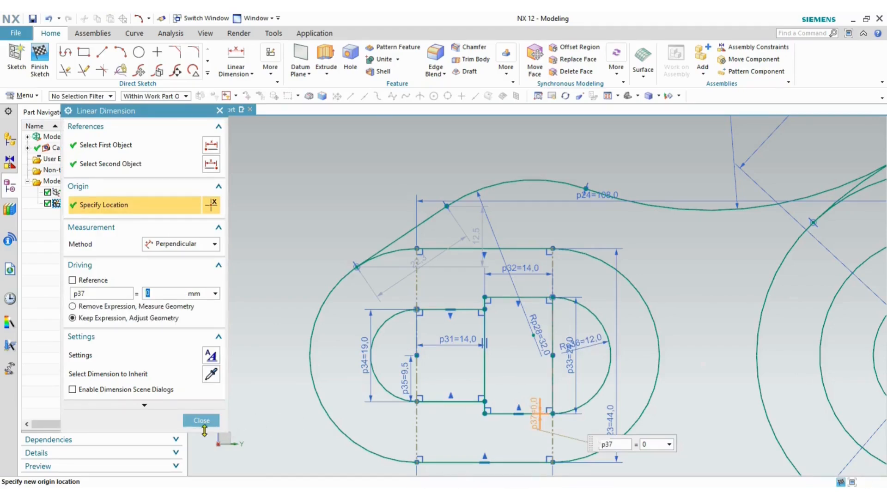
pyautogui.click(204, 426)
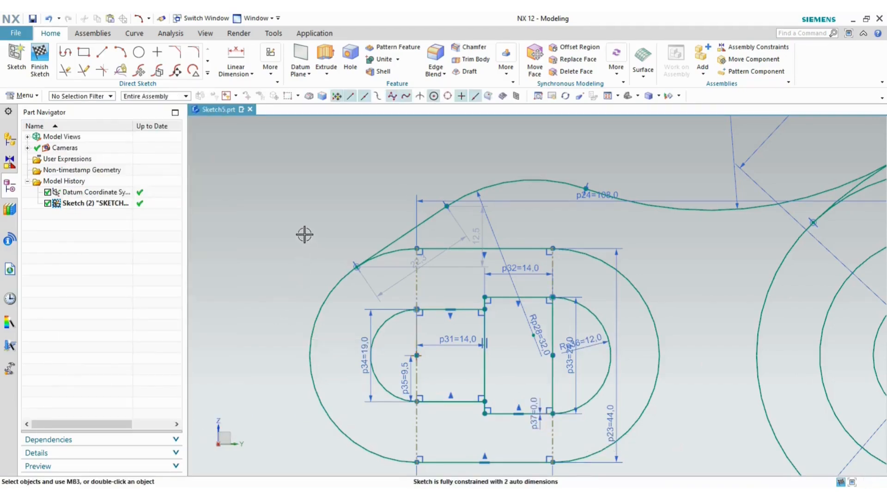
pyautogui.hotkey('alt', 'Tab')
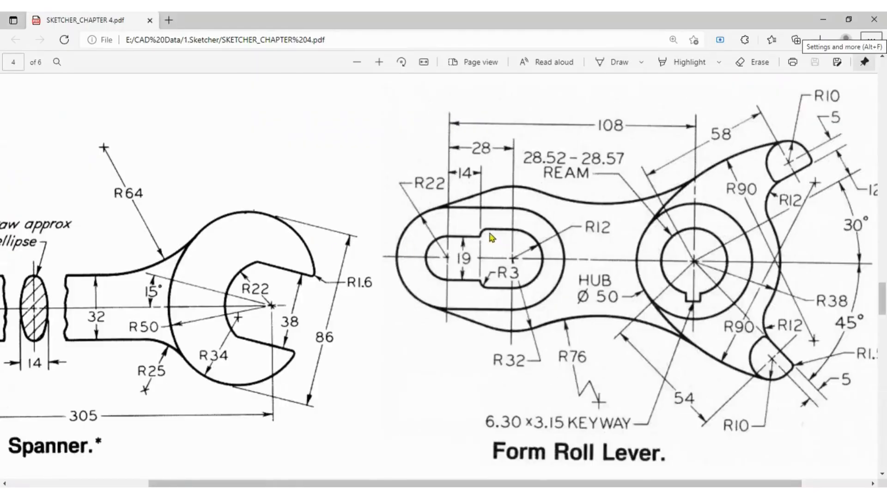
pyautogui.hotkey('alt', 'Tab')
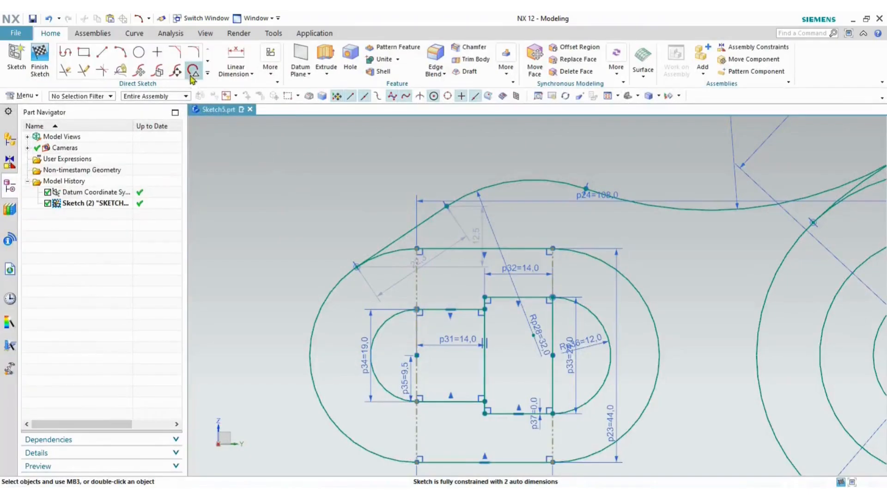
pyautogui.click(189, 57)
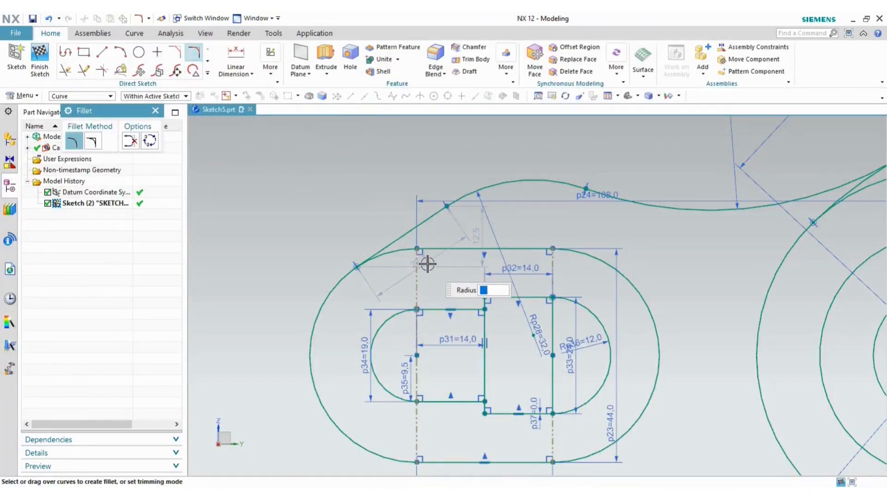
pyautogui.scroll(4, 459, 280)
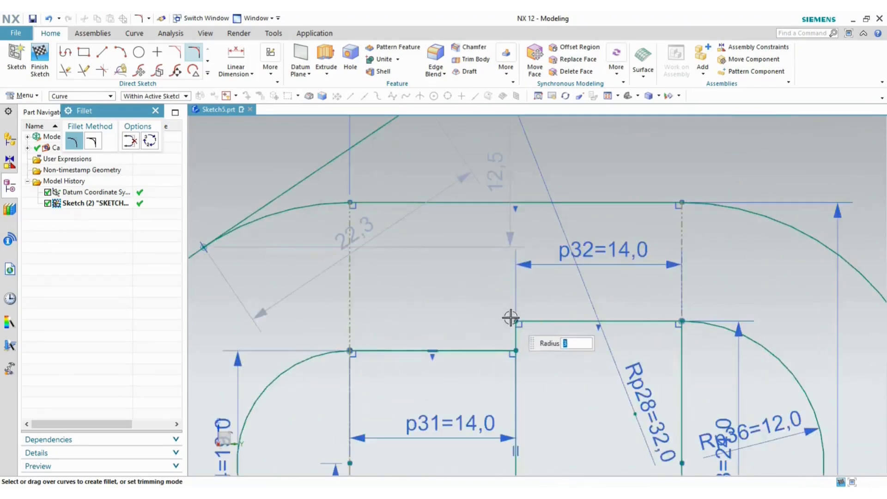
pyautogui.click(516, 321)
pyautogui.scroll(-4, 479, 311)
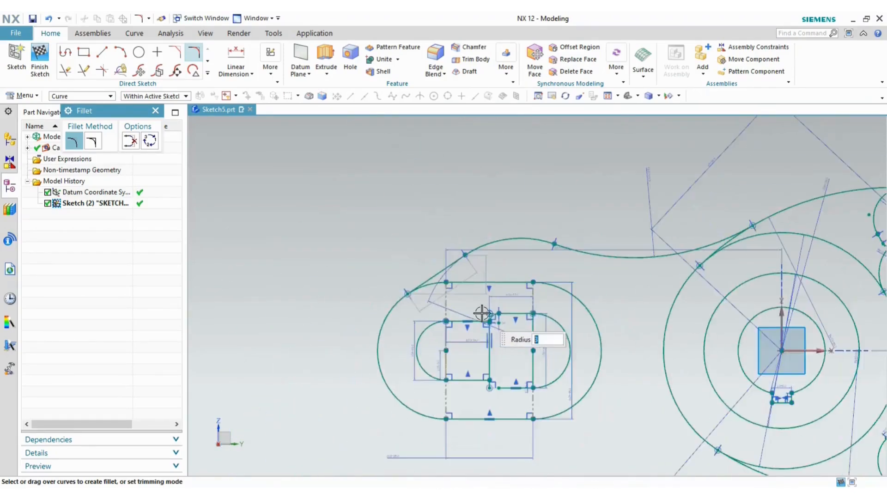
pyautogui.scroll(5, 490, 423)
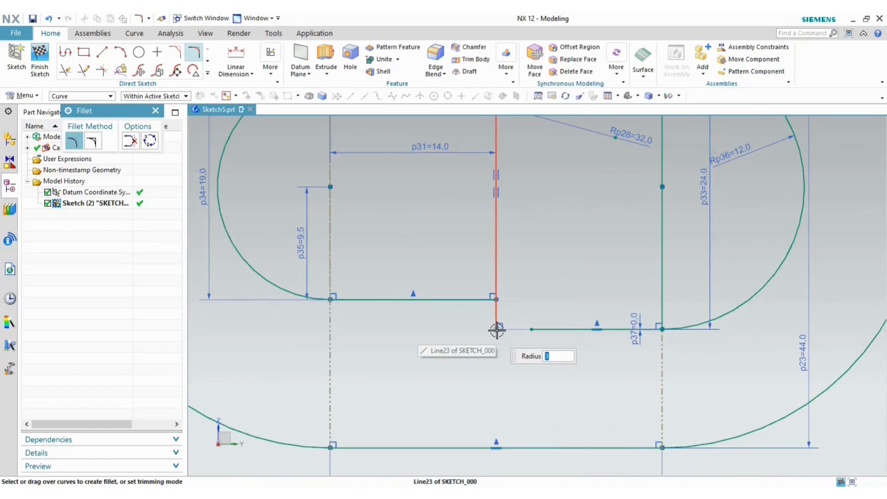
pyautogui.press('Escape')
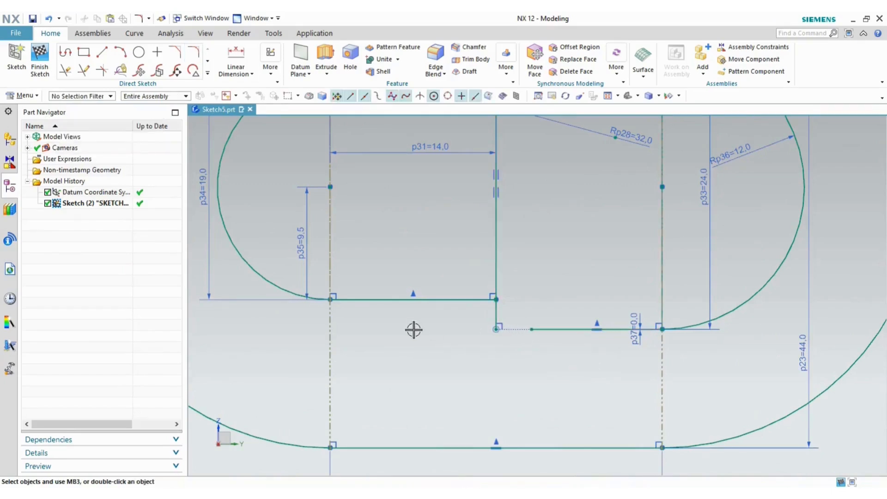
pyautogui.press('e')
pyautogui.click(550, 329)
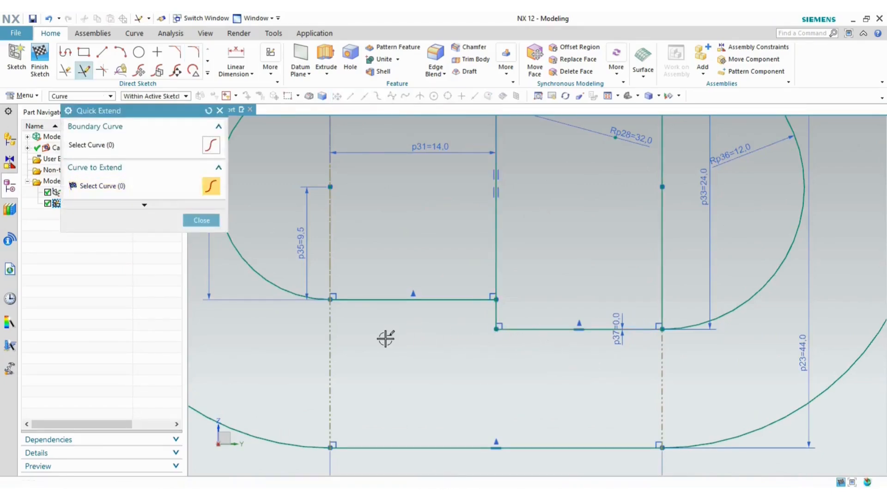
pyautogui.press('Escape')
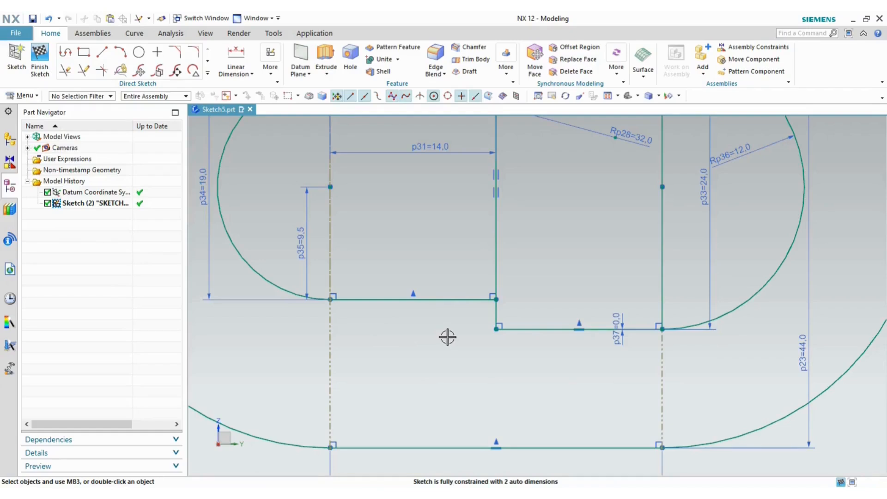
pyautogui.press('f')
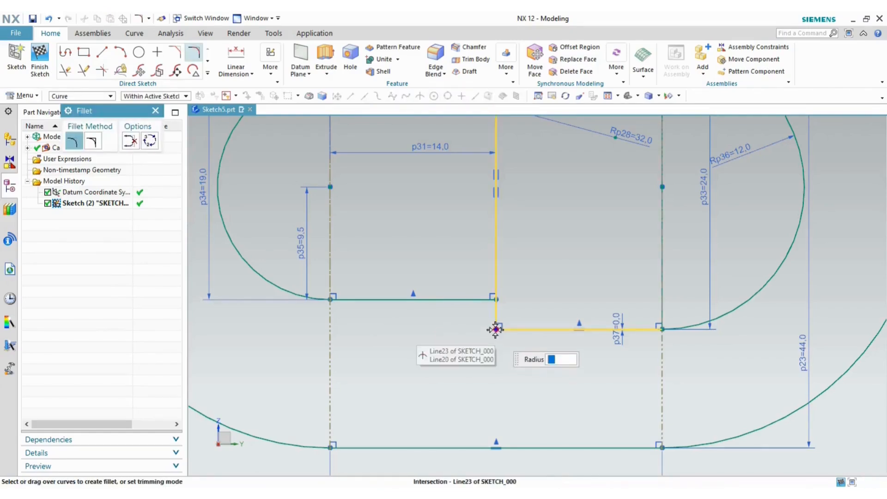
pyautogui.write('3')
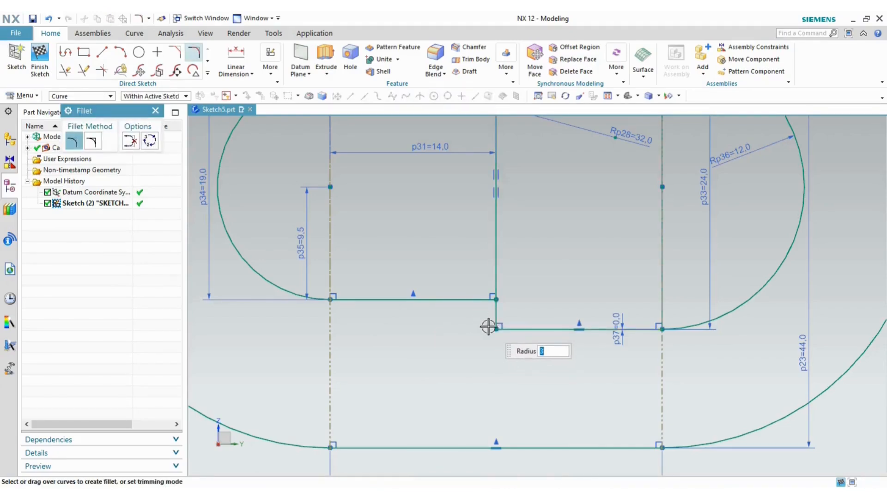
pyautogui.click(496, 328)
pyautogui.press('Escape')
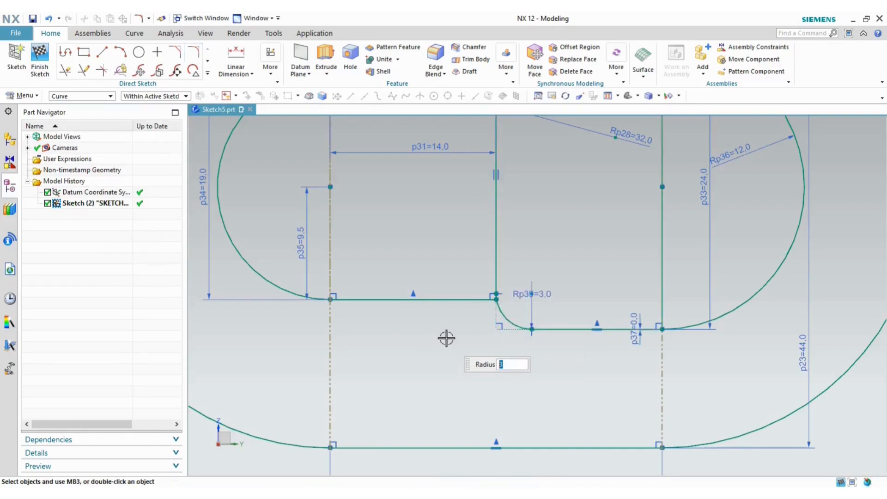
pyautogui.scroll(5, 534, 277)
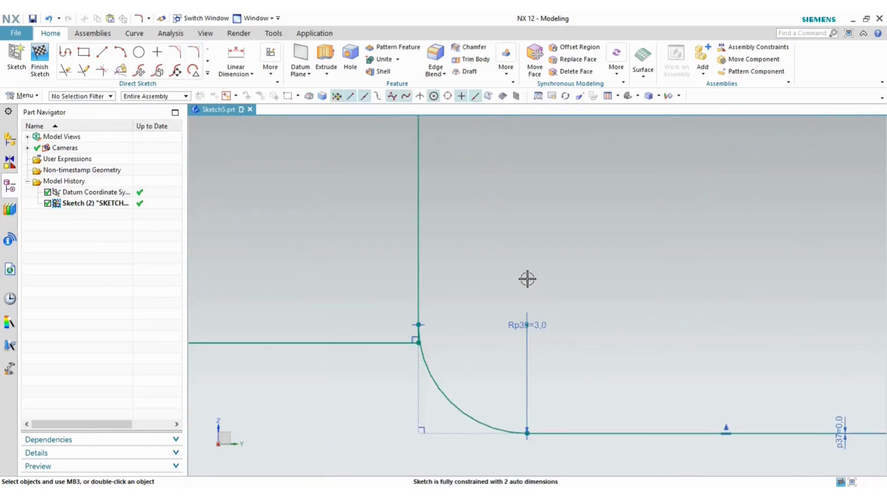
pyautogui.hotkey('alt', 'Tab')
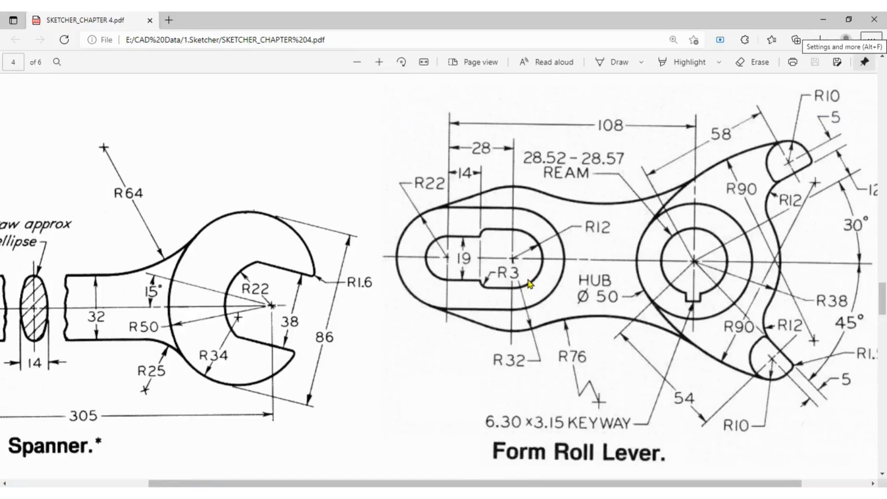
pyautogui.hotkey('alt', 'Tab')
pyautogui.scroll(-5, 444, 326)
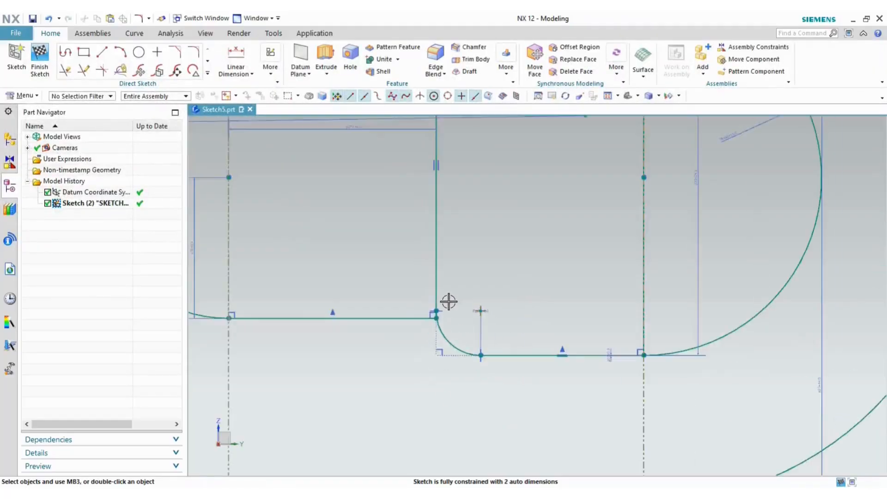
pyautogui.scroll(3, 444, 189)
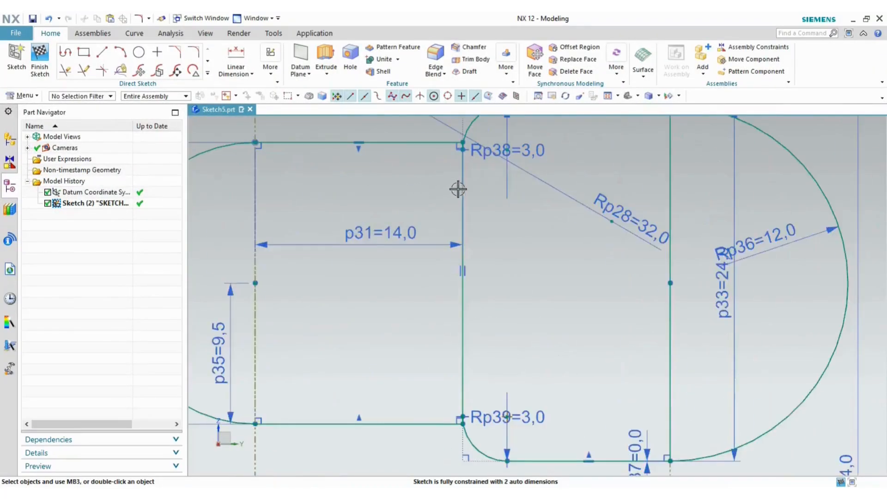
# - Convert both vertical step lines between the fillets to reference geometry
pyautogui.click(466, 209)
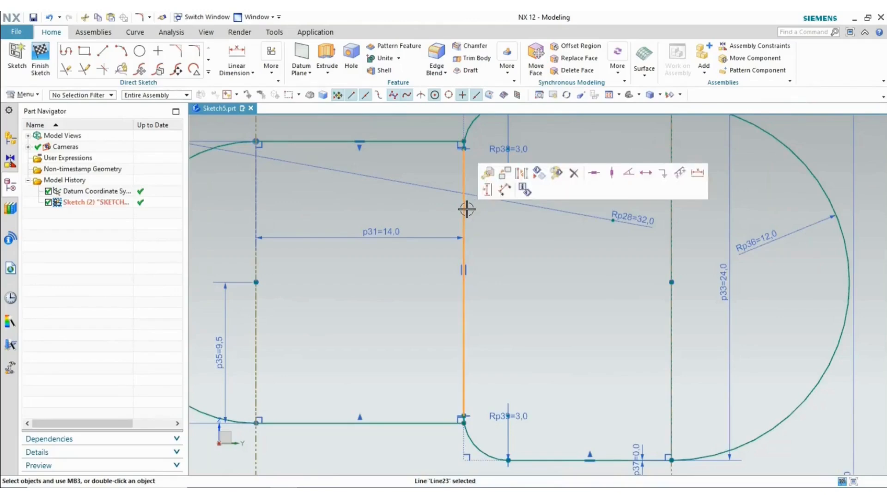
pyautogui.click(523, 175)
pyautogui.scroll(5, 467, 144)
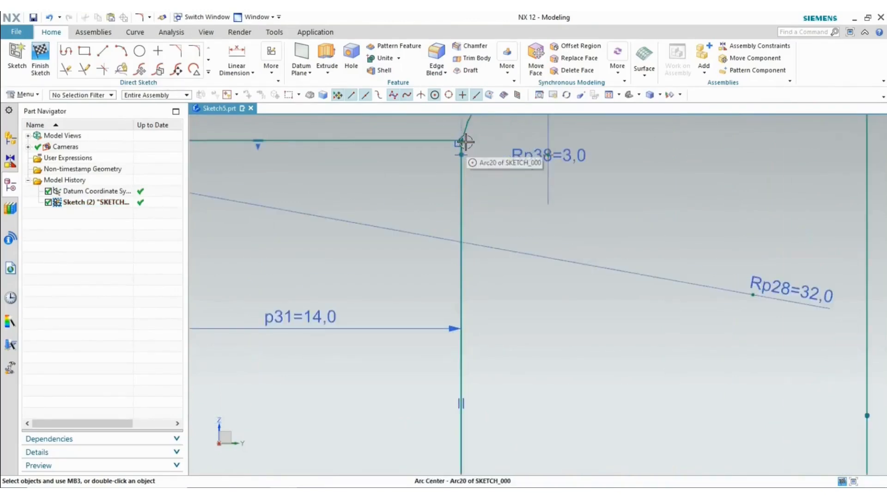
pyautogui.click(462, 217)
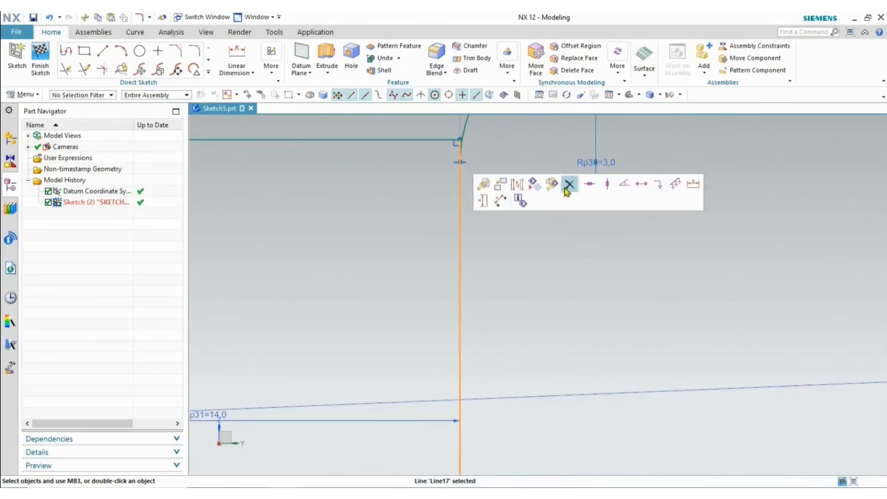
pyautogui.click(517, 184)
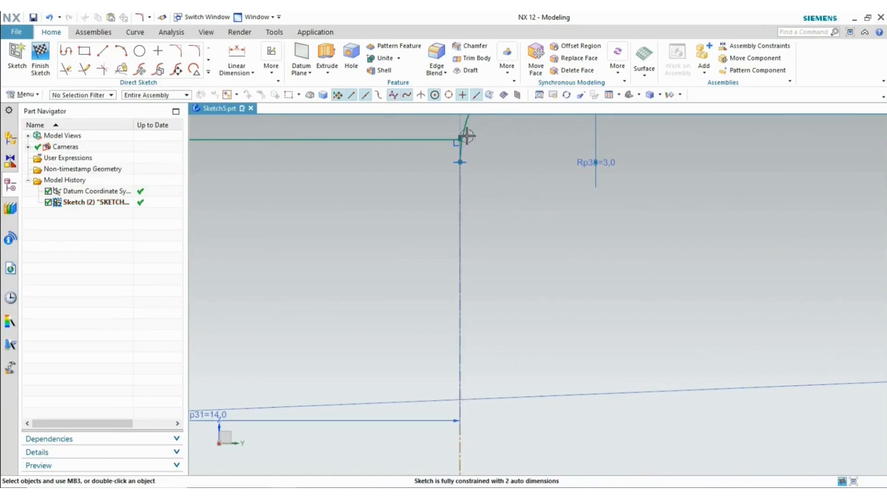
pyautogui.scroll(5, 467, 136)
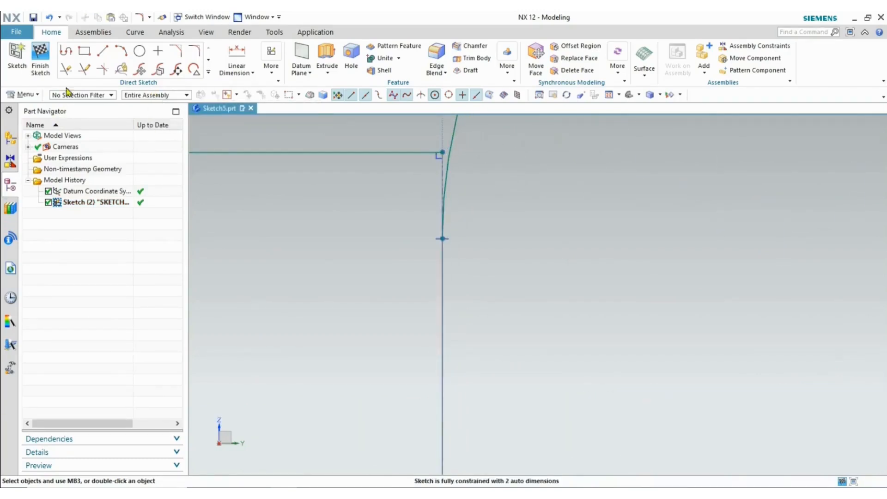
# - Quick Extend the fillet arcs toward the step corners
pyautogui.click(79, 72)
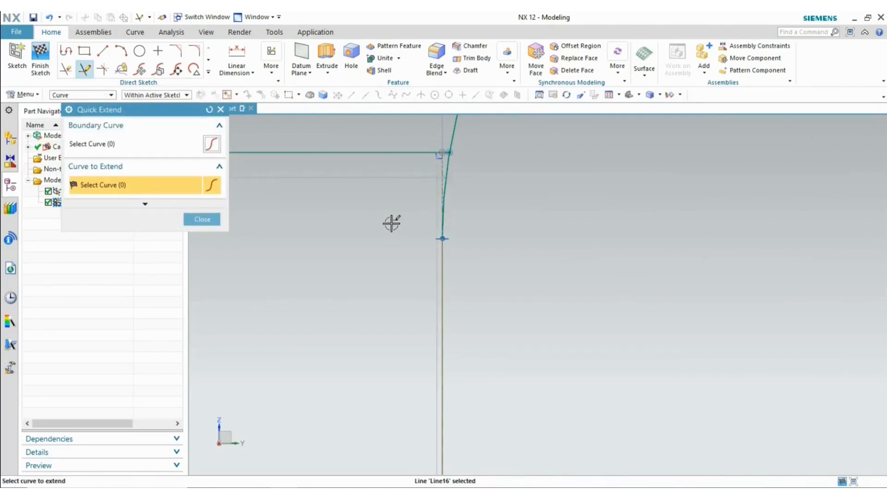
pyautogui.scroll(-6, 369, 214)
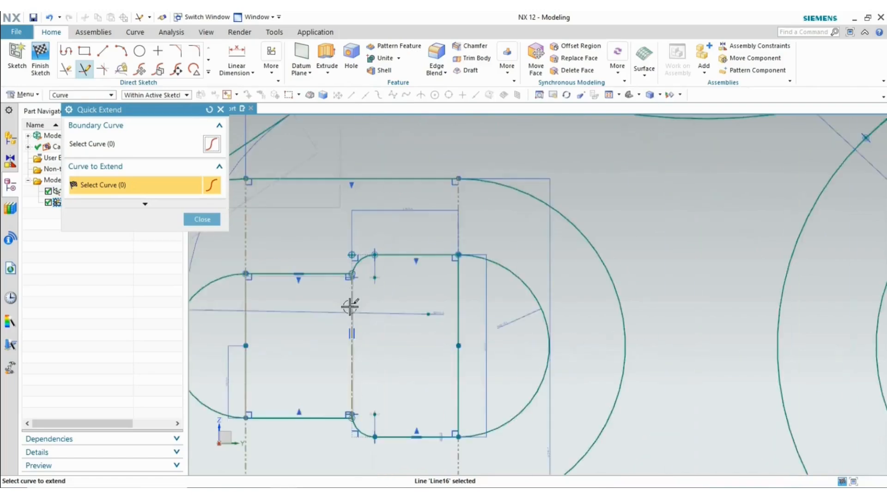
pyautogui.scroll(4, 347, 411)
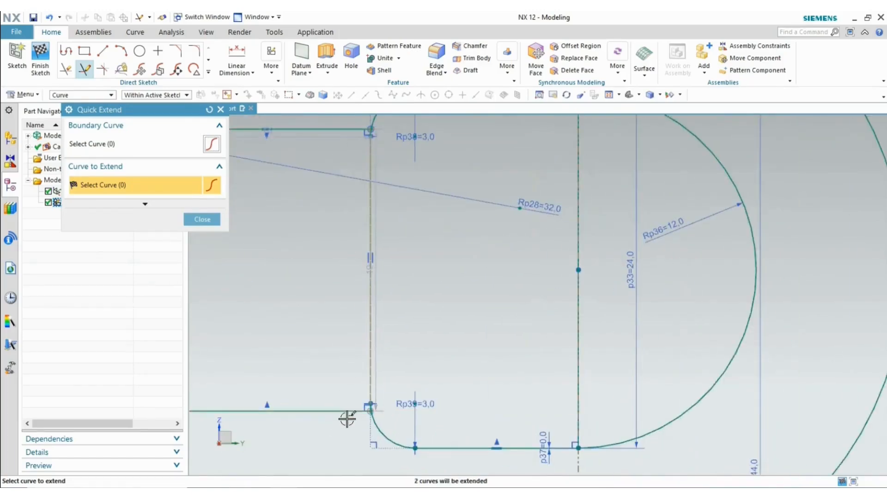
pyautogui.scroll(4, 376, 408)
pyautogui.scroll(4, 389, 400)
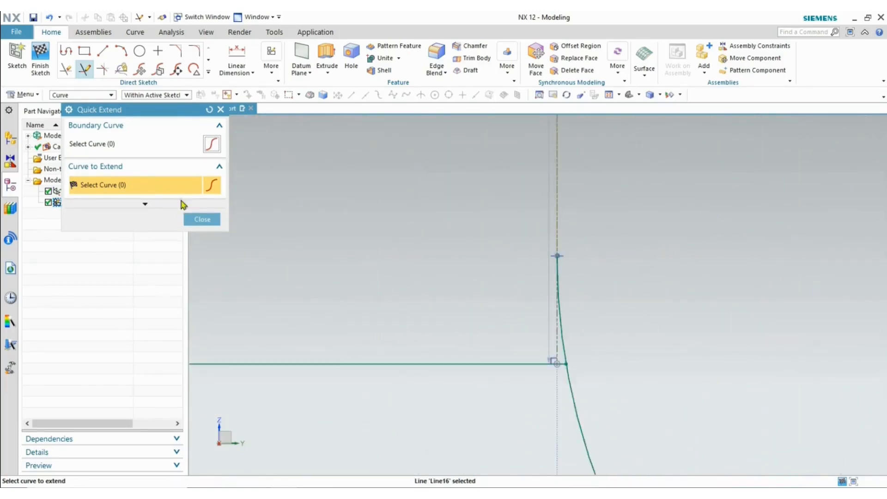
pyautogui.click(202, 220)
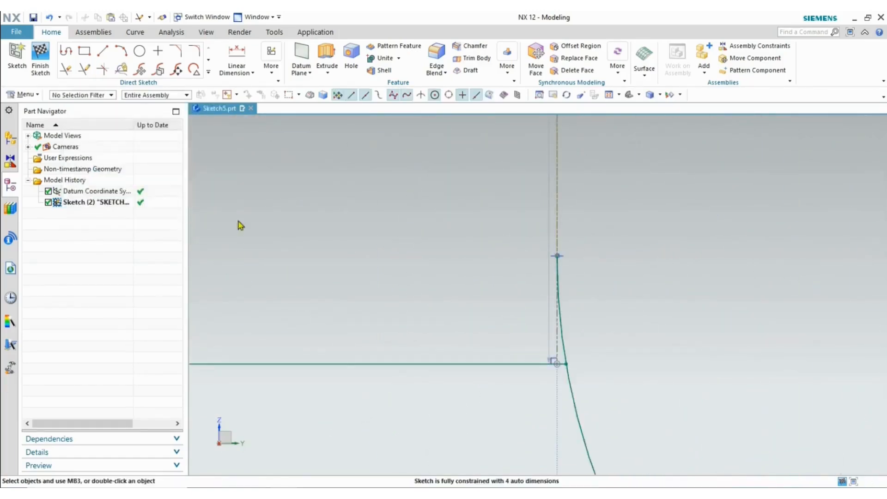
pyautogui.click(66, 69)
# - Quick Trim the two leftover arc pieces at the step corners, accepting the sketch update warning
pyautogui.click(561, 332)
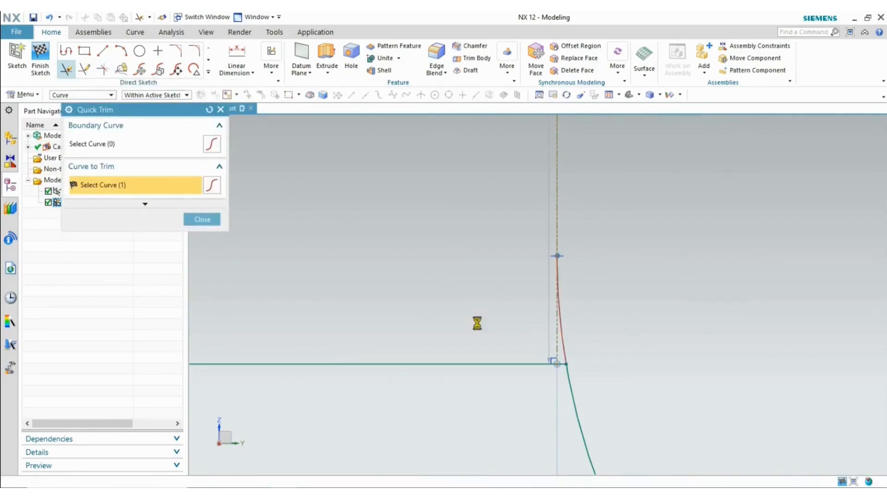
pyautogui.click(444, 281)
pyautogui.scroll(5, 445, 275)
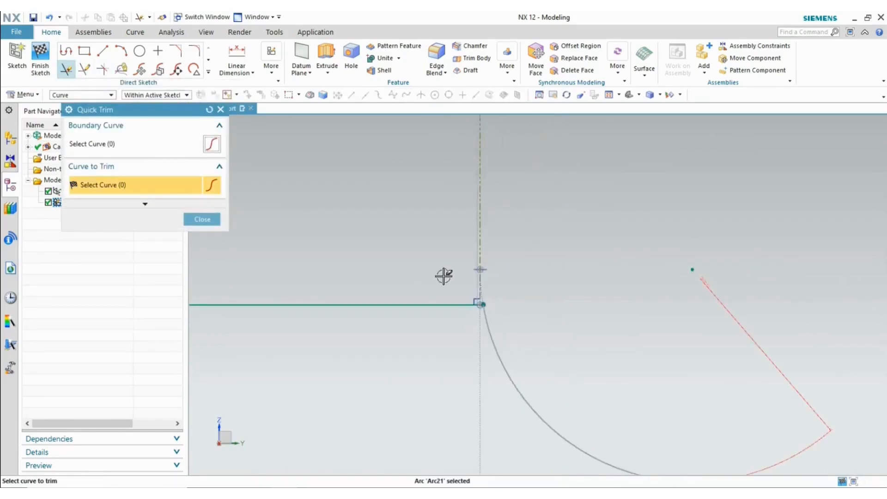
pyautogui.scroll(5, 456, 277)
pyautogui.scroll(-10, 444, 197)
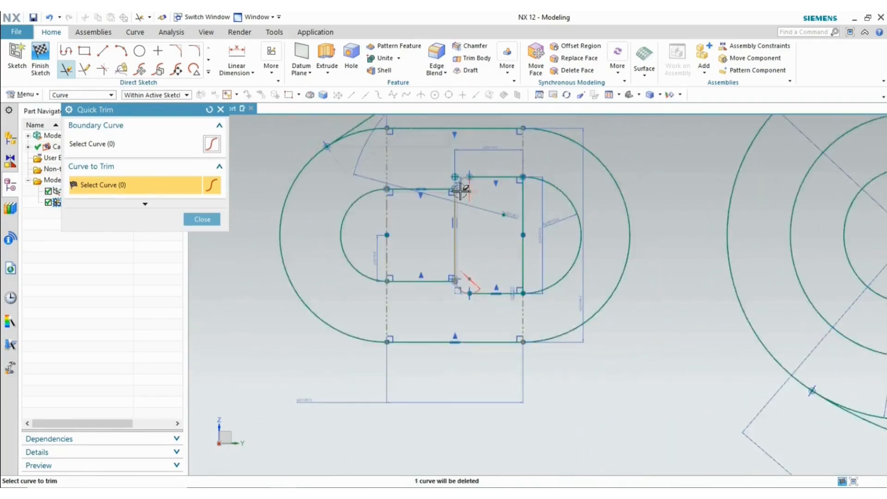
pyautogui.scroll(-8, 441, 196)
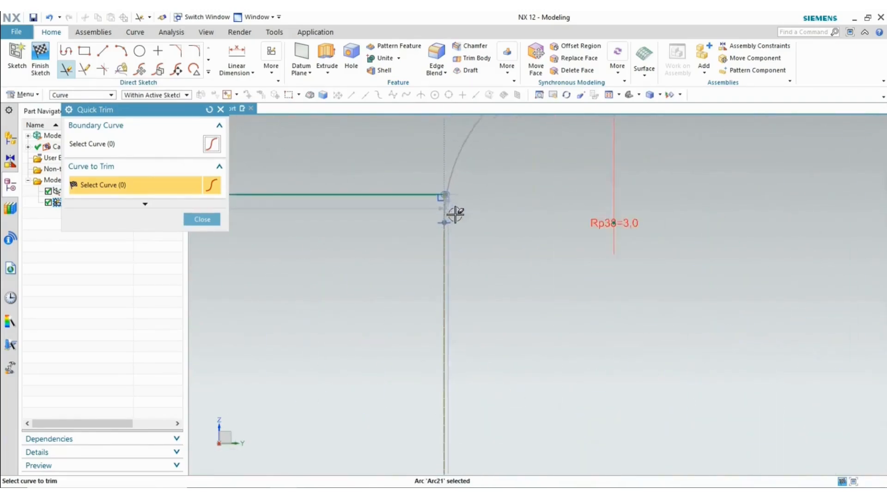
pyautogui.click(445, 187)
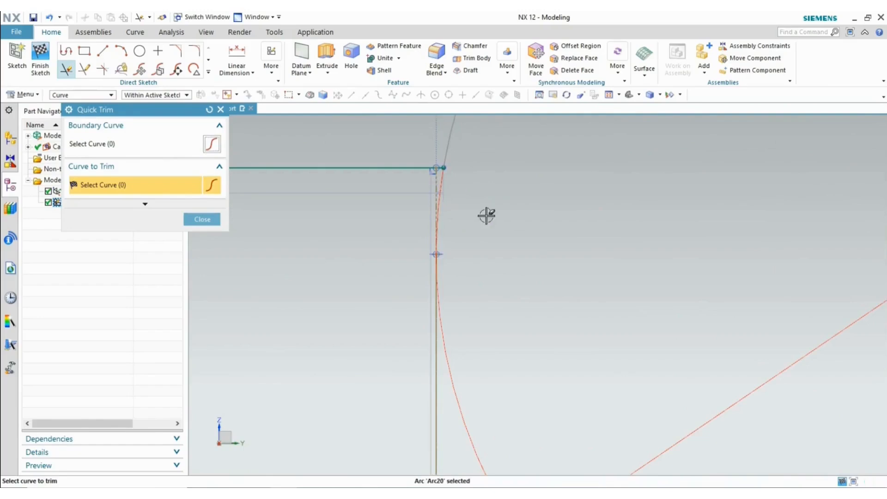
pyautogui.click(202, 220)
# - Delete the overconstraining Rp38=3,0 radius dimension
pyautogui.scroll(5, 608, 268)
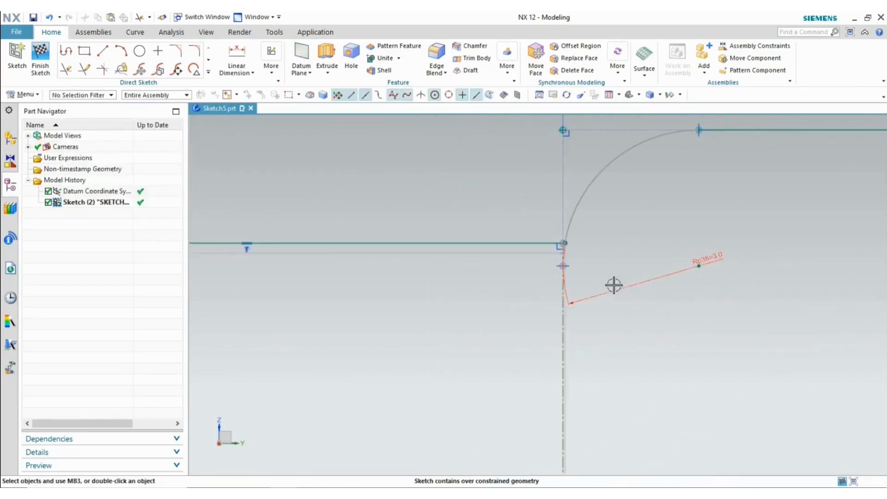
pyautogui.click(622, 279)
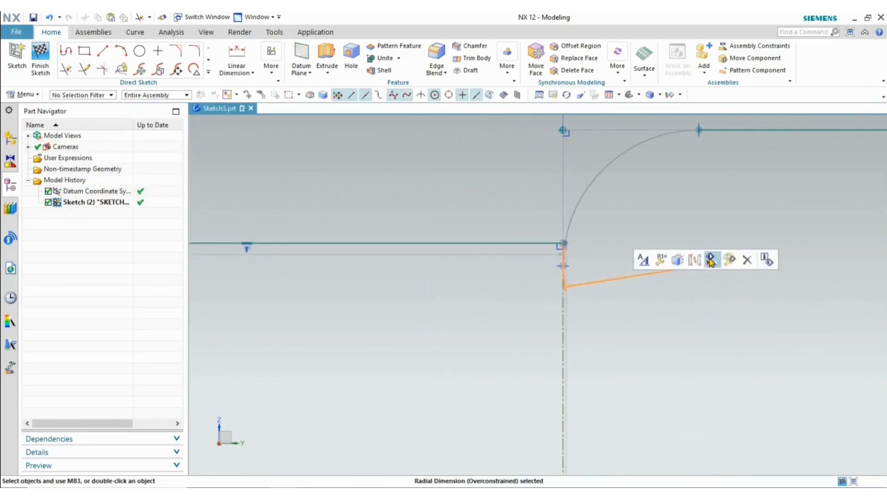
pyautogui.click(749, 260)
pyautogui.click(456, 279)
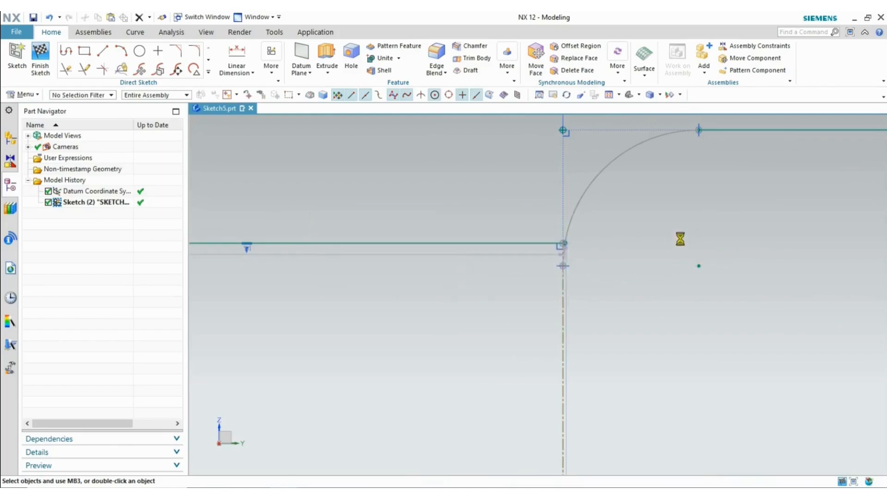
# - Place the 19 mm p40 dimension left of the step line as a driving expression
pyautogui.scroll(6, 680, 238)
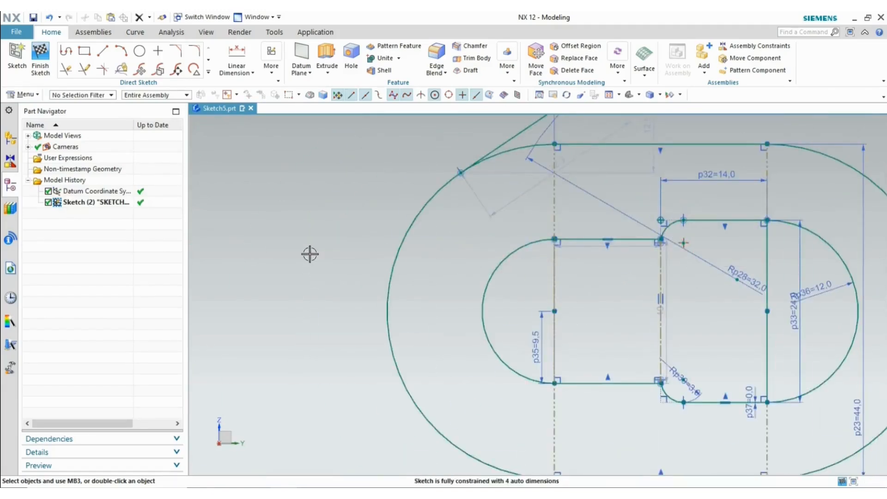
pyautogui.scroll(1, 310, 254)
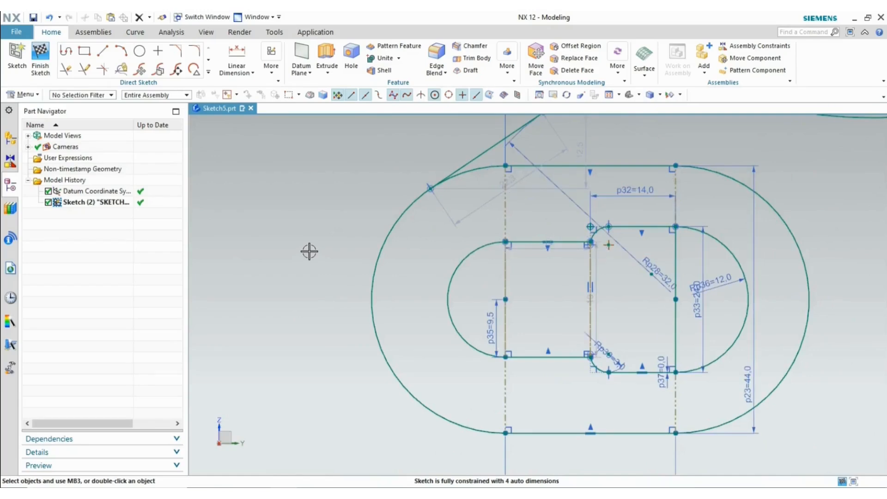
pyautogui.scroll(-5, 583, 347)
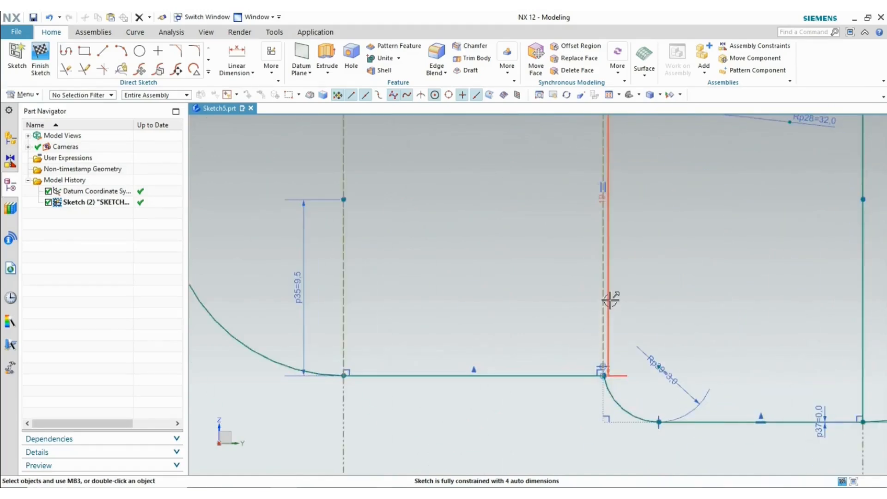
pyautogui.moveTo(543, 299); pyautogui.dragTo(503, 298)
pyautogui.doubleClick(503, 298)
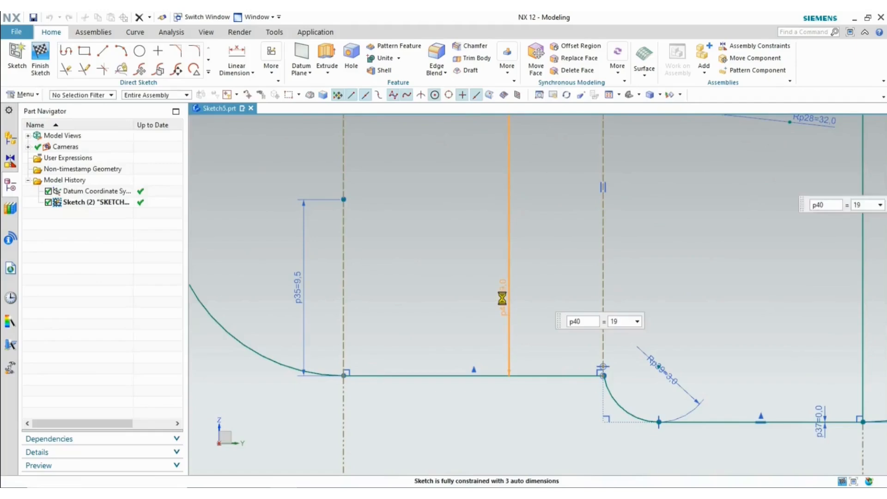
pyautogui.click(91, 337)
pyautogui.click(202, 438)
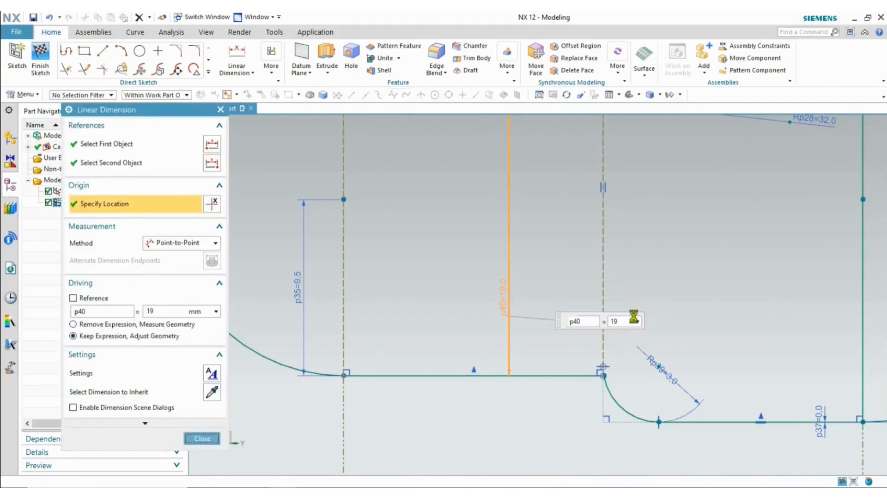
pyautogui.scroll(1, 701, 293)
pyautogui.scroll(3, 702, 293)
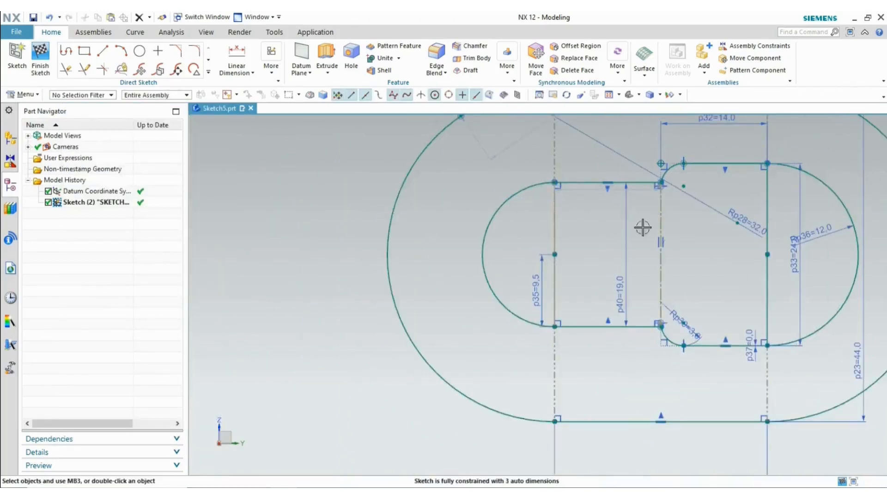
# - Move the 14 mm p41 dimension above the top line; set Keep Expression, Adjust Geometry
pyautogui.moveTo(587, 190); pyautogui.dragTo(591, 146)
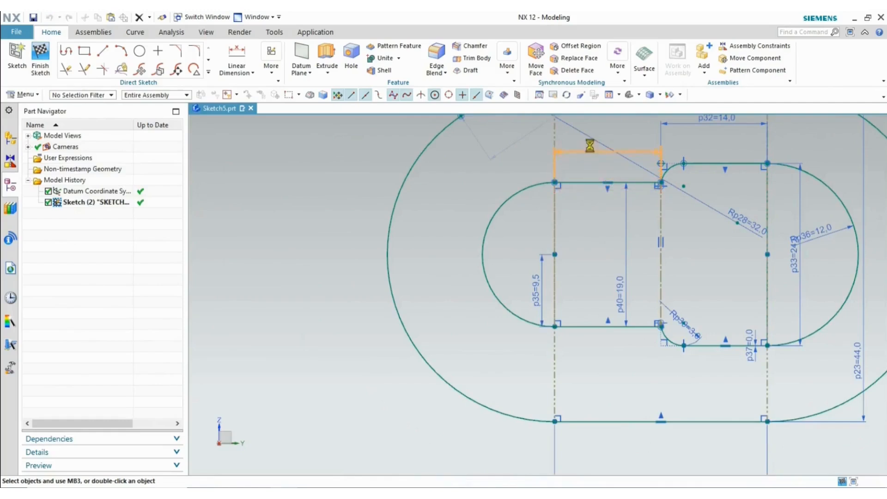
pyautogui.doubleClick(590, 146)
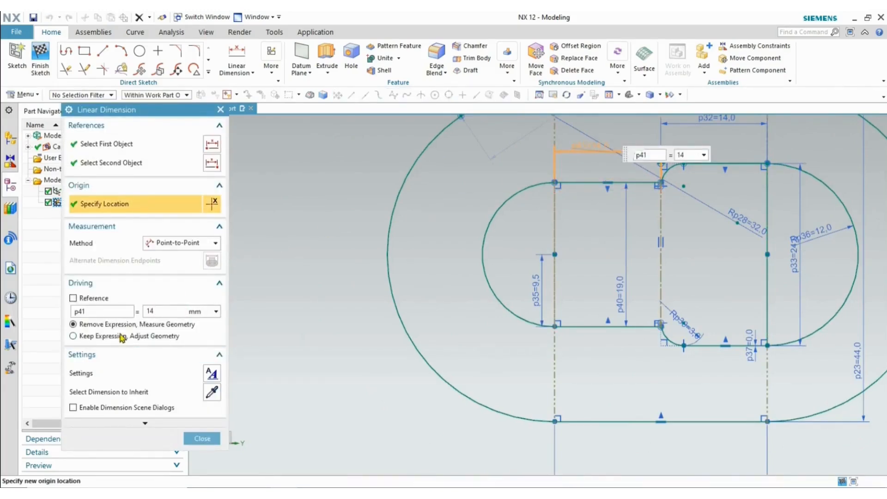
pyautogui.click(121, 338)
pyautogui.click(201, 441)
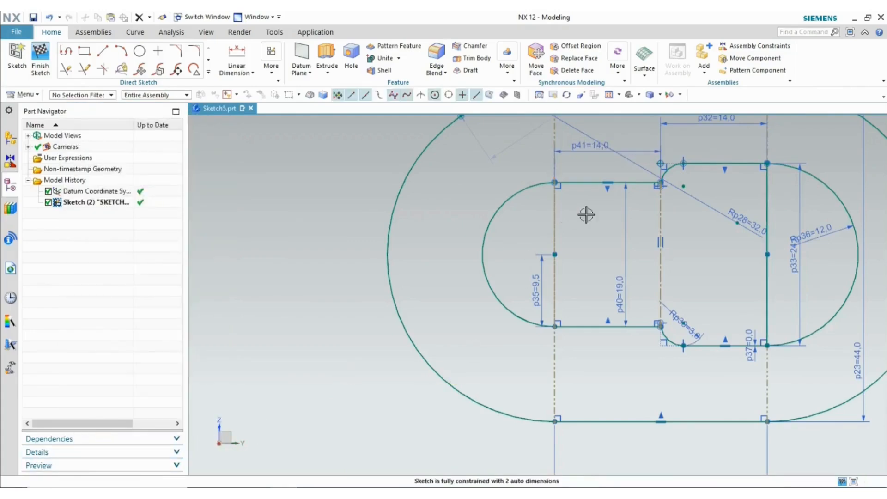
pyautogui.scroll(5, 667, 179)
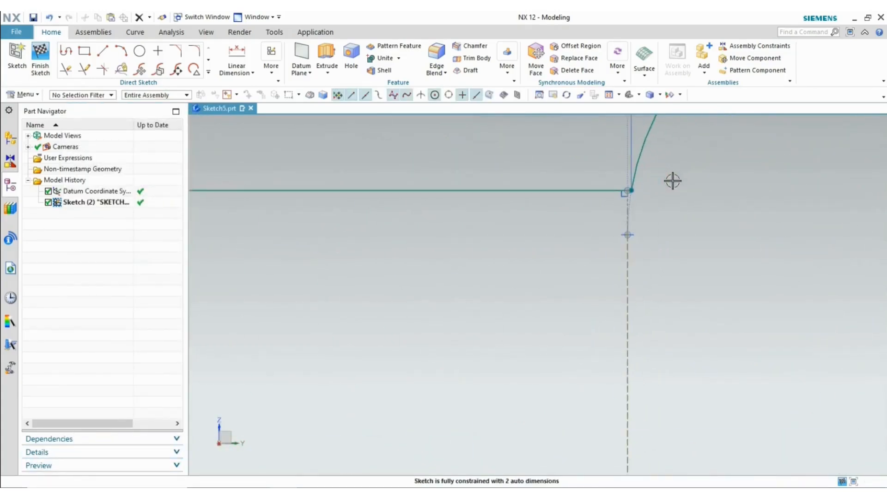
pyautogui.scroll(-5, 673, 180)
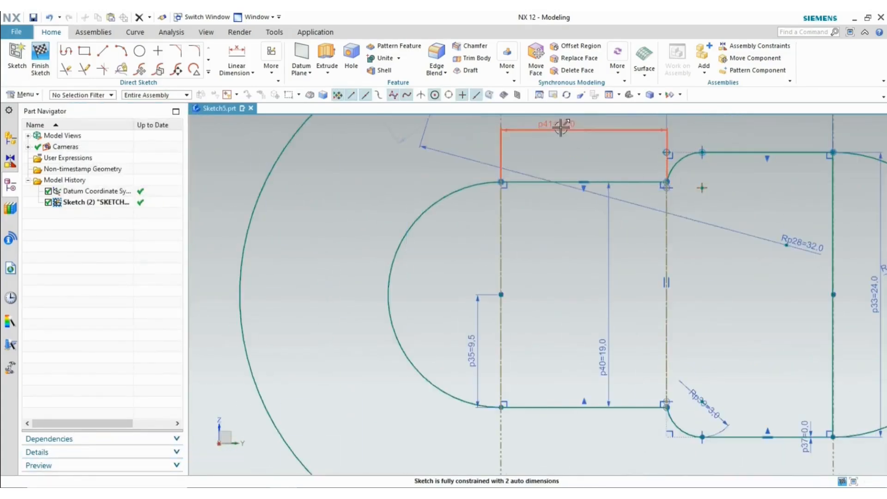
pyautogui.doubleClick(561, 127)
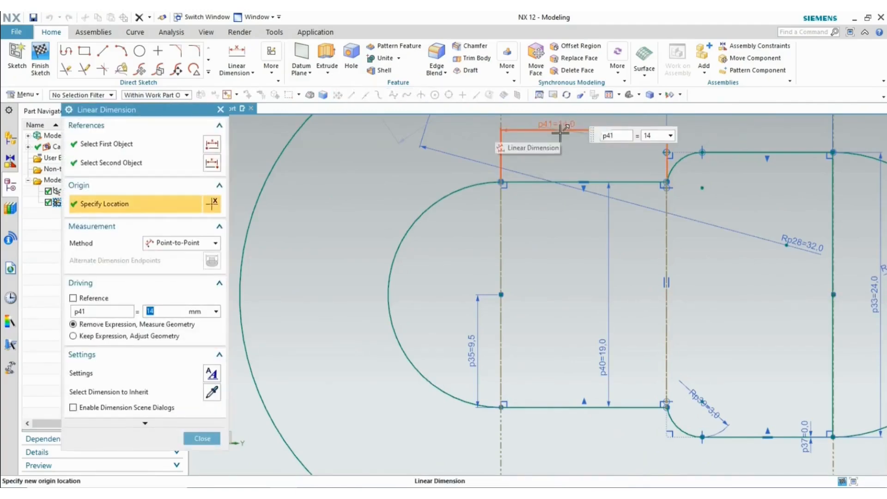
pyautogui.click(73, 336)
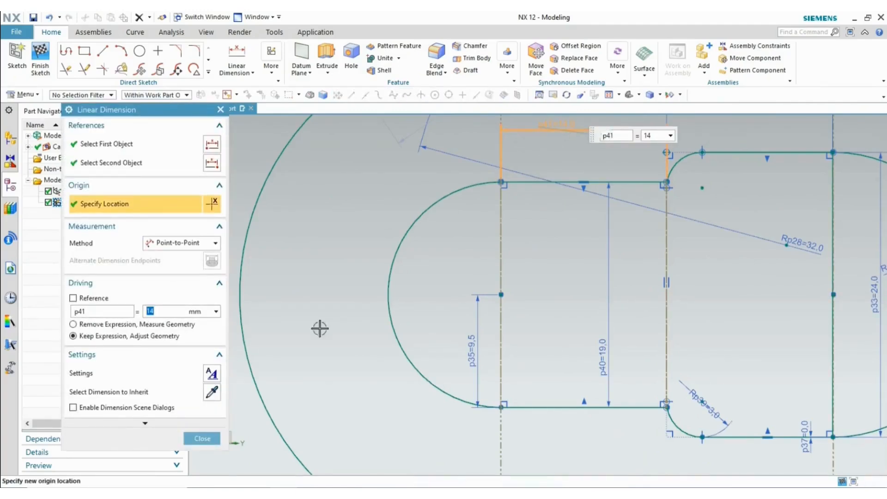
pyautogui.click(204, 439)
pyautogui.scroll(4, 669, 262)
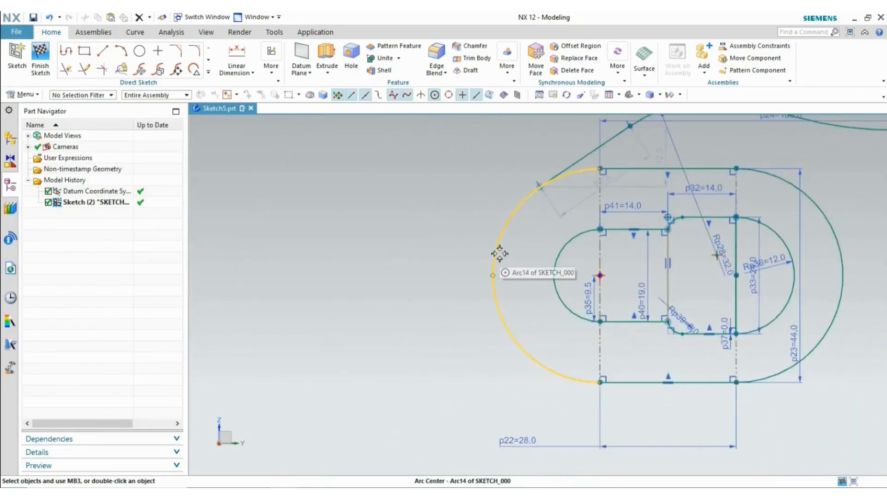
# - Compare the slot with the reference drawing and move the 22.3 dimension clear of it
pyautogui.hotkey('alt', 'Tab')
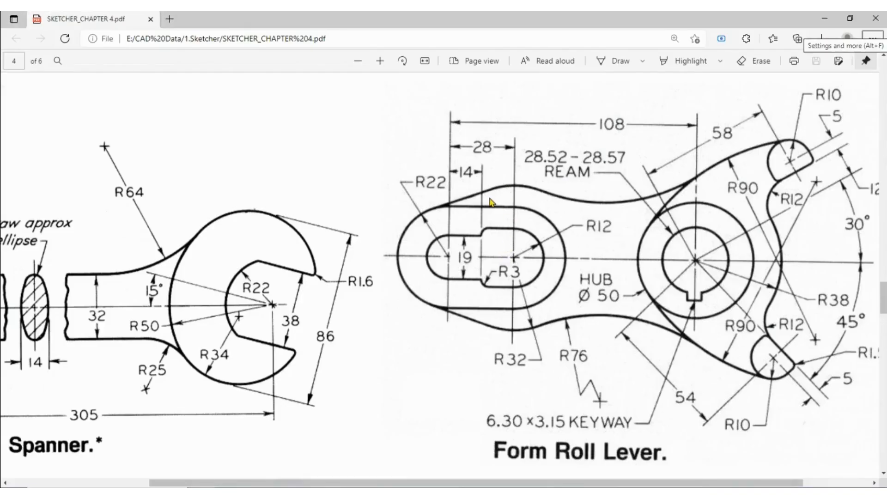
pyautogui.hotkey('alt', 'Tab')
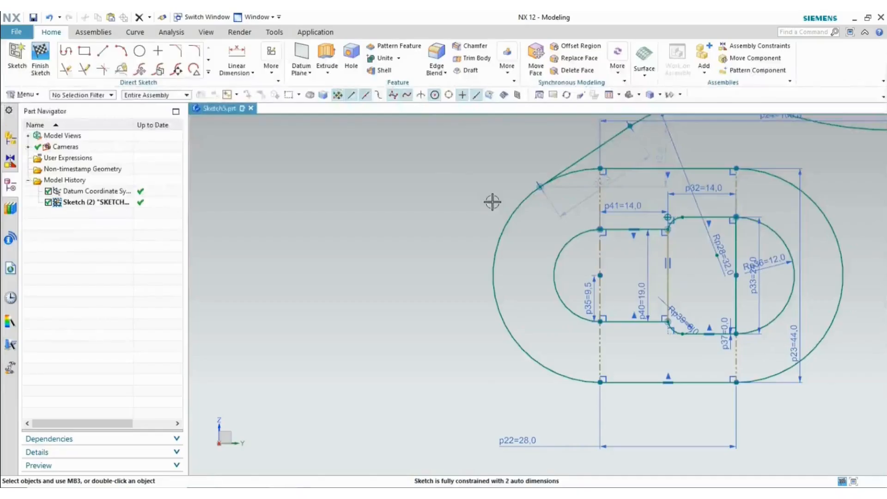
pyautogui.scroll(4, 523, 270)
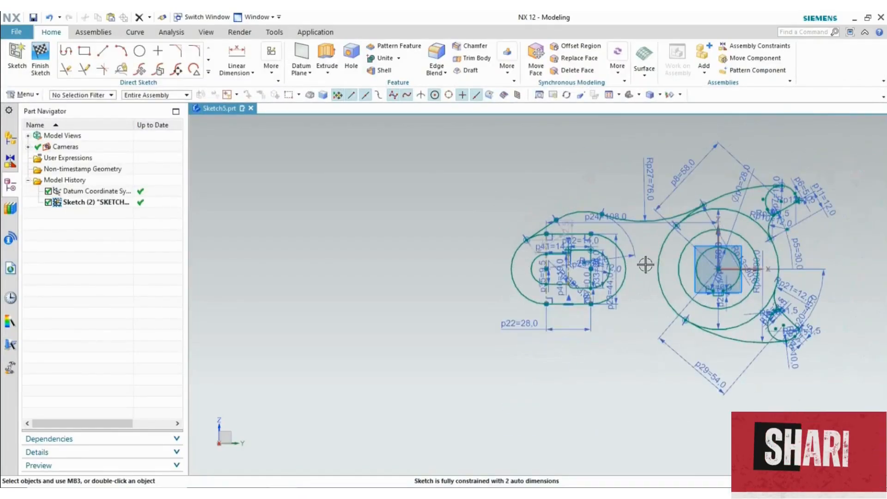
pyautogui.scroll(-3, 550, 244)
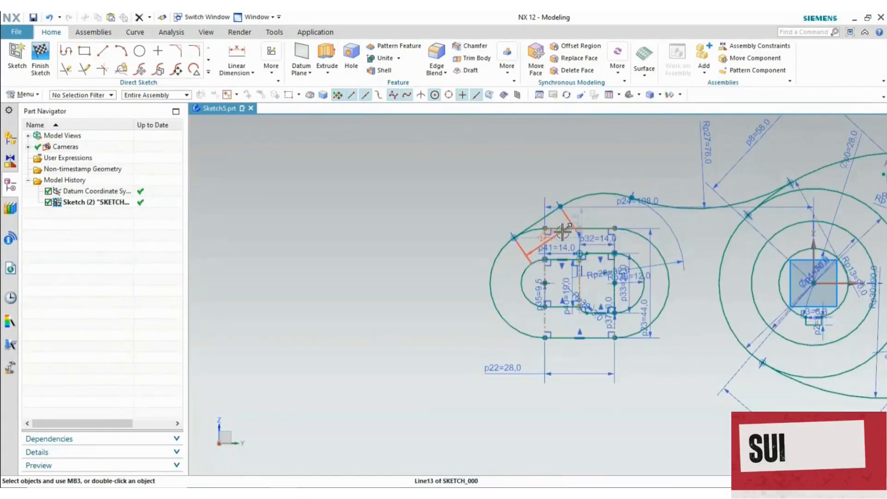
pyautogui.moveTo(558, 235); pyautogui.dragTo(504, 156)
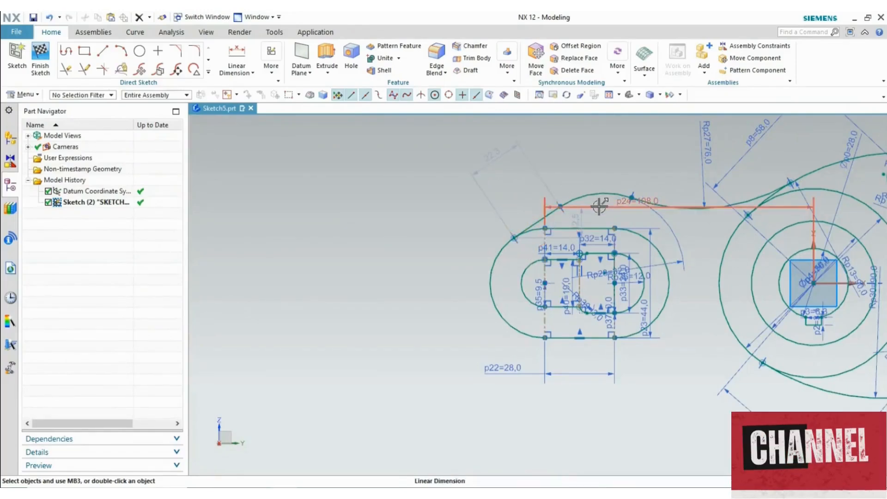
pyautogui.hotkey('alt', 'Tab')
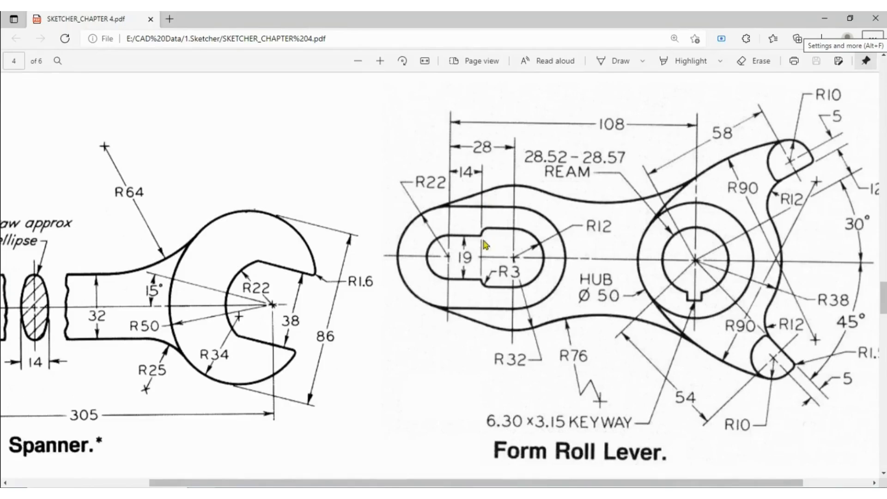
pyautogui.hotkey('alt', 'Tab')
pyautogui.scroll(-3, 596, 230)
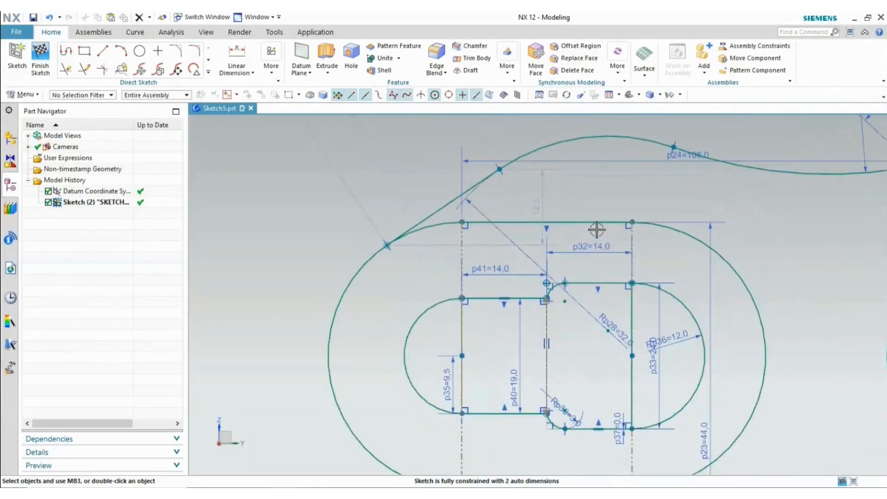
# - Constrain the slot's step corner point onto the vertical line, then recheck the drawing
pyautogui.click(499, 169)
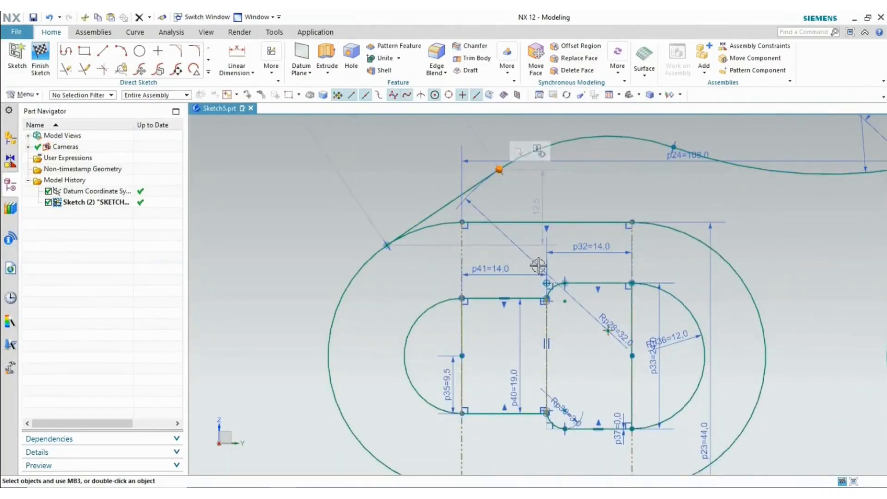
pyautogui.click(547, 299)
pyautogui.click(599, 274)
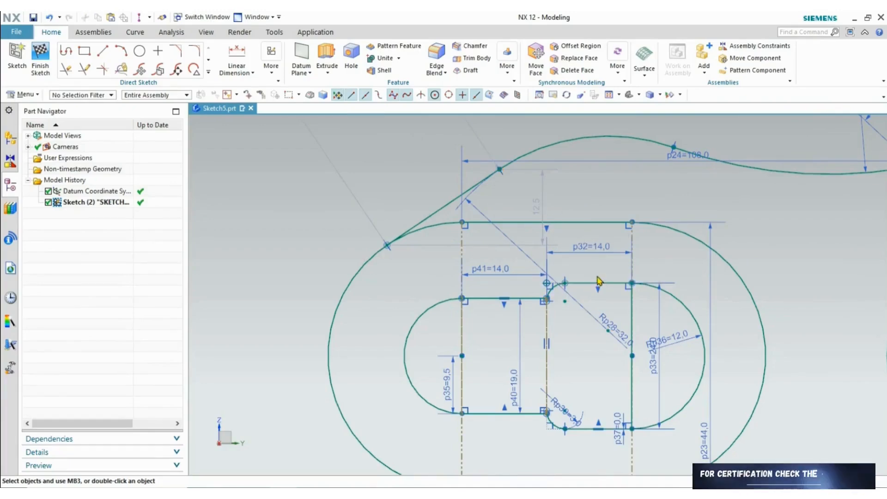
pyautogui.scroll(5, 594, 262)
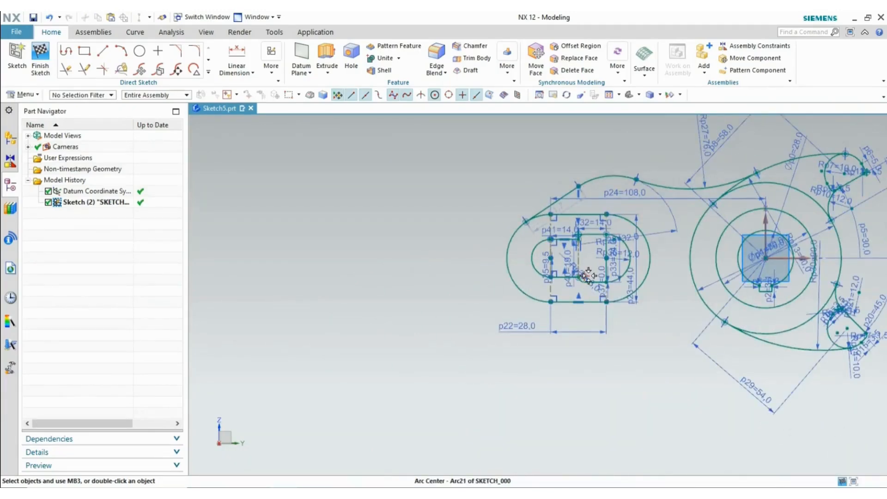
pyautogui.hotkey('alt', 'Tab')
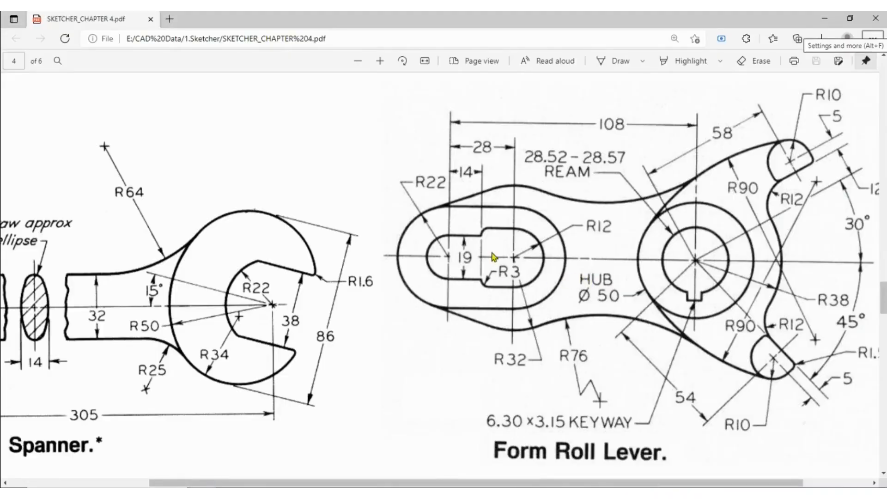
pyautogui.hotkey('alt', 'Tab')
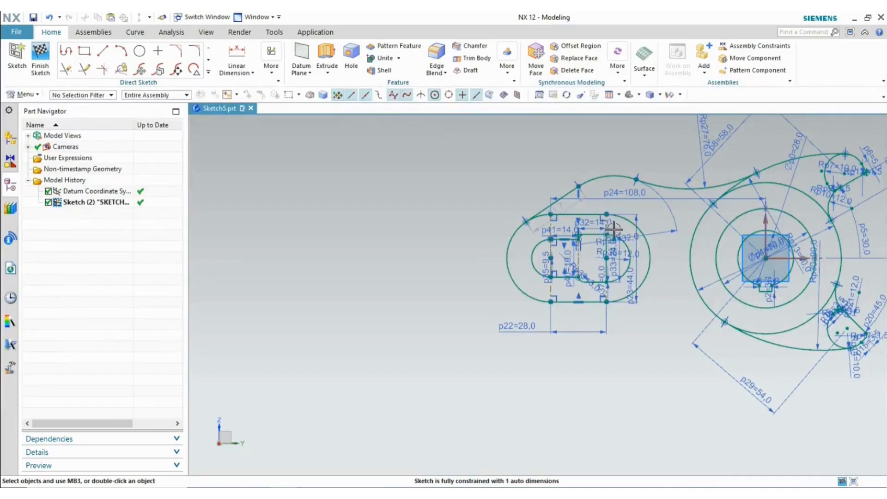
pyautogui.hotkey('alt', 'Tab')
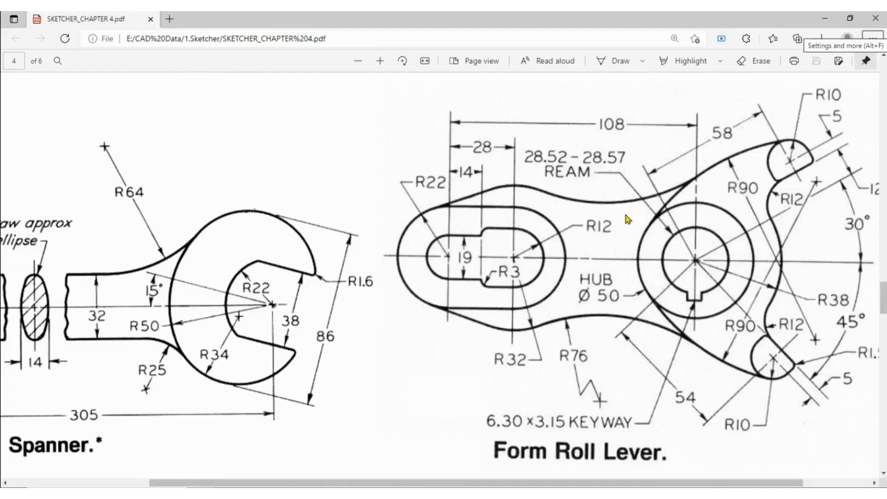
pyautogui.hotkey('alt', 'Tab')
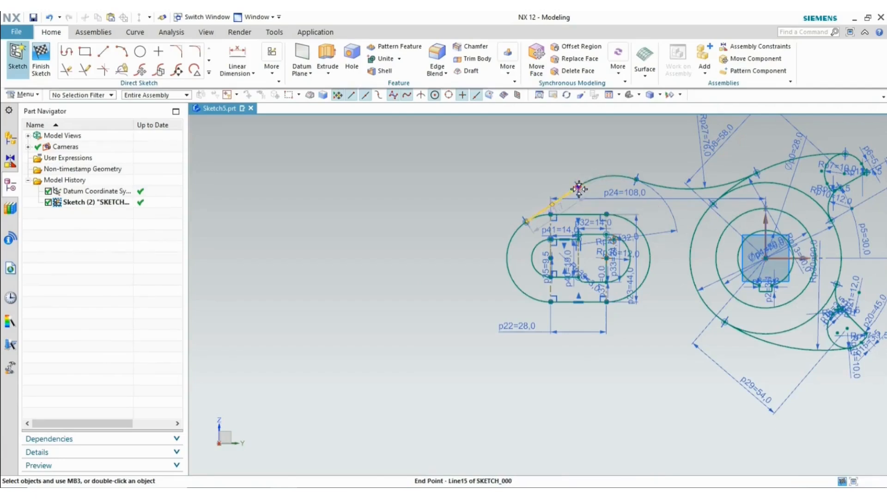
# - Constrain the upper Rp27=76 connecting arc so no auto dimensions remain
pyautogui.moveTo(580, 191); pyautogui.dragTo(582, 186)
pyautogui.click(536, 167)
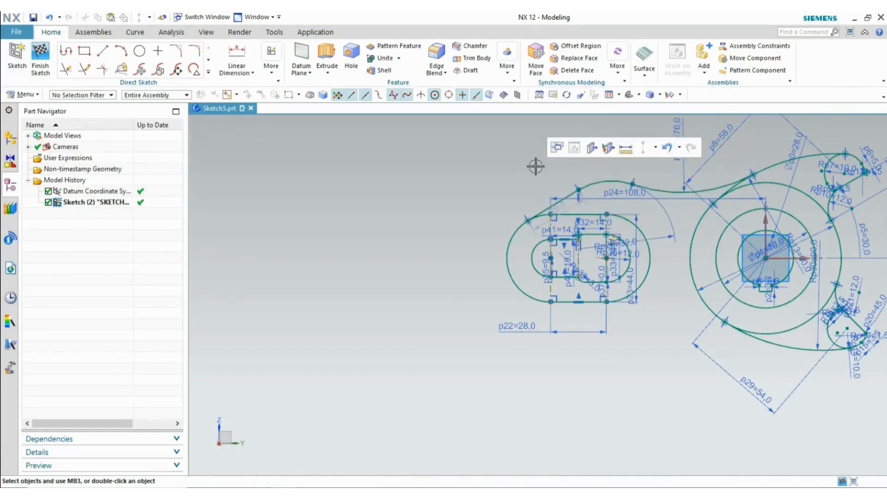
pyautogui.hotkey('alt', 'Tab')
pyautogui.hotkey('alt', 'Tab')
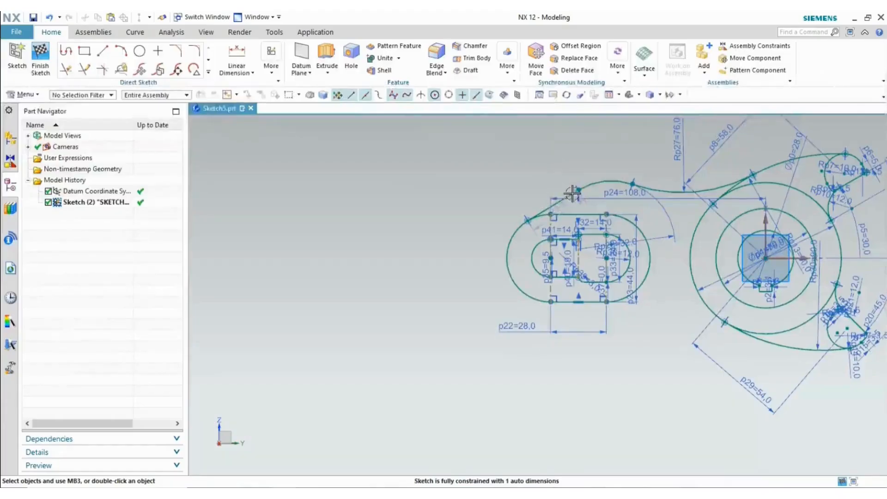
pyautogui.click(578, 191)
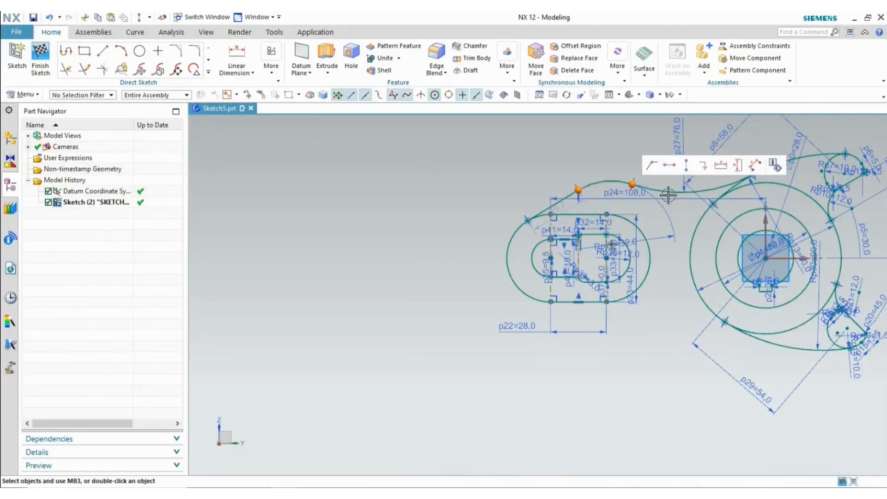
pyautogui.click(670, 167)
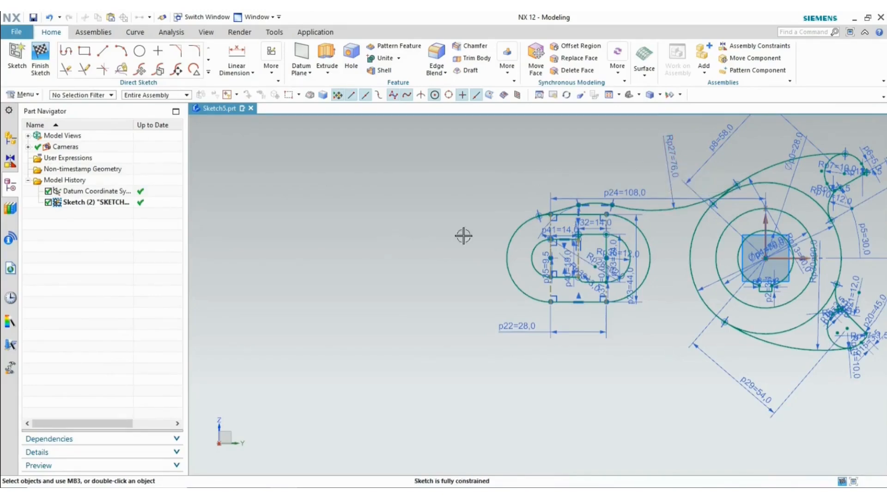
pyautogui.scroll(4, 620, 234)
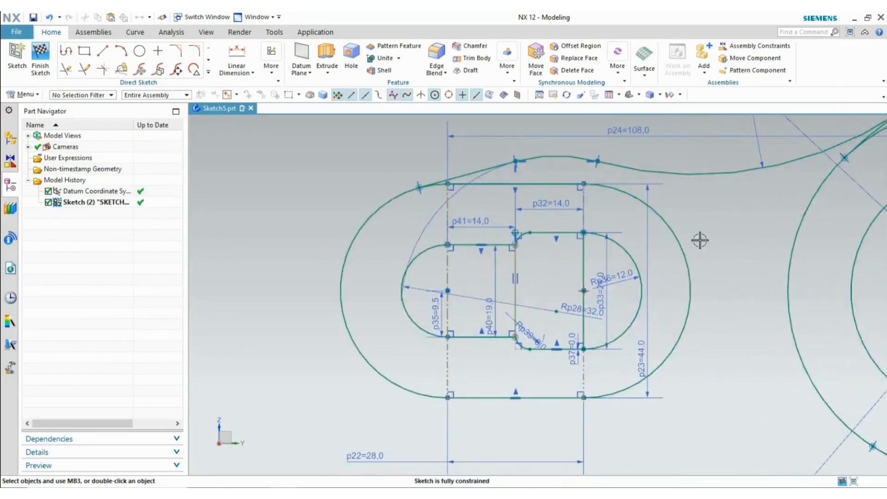
pyautogui.scroll(-3, 375, 259)
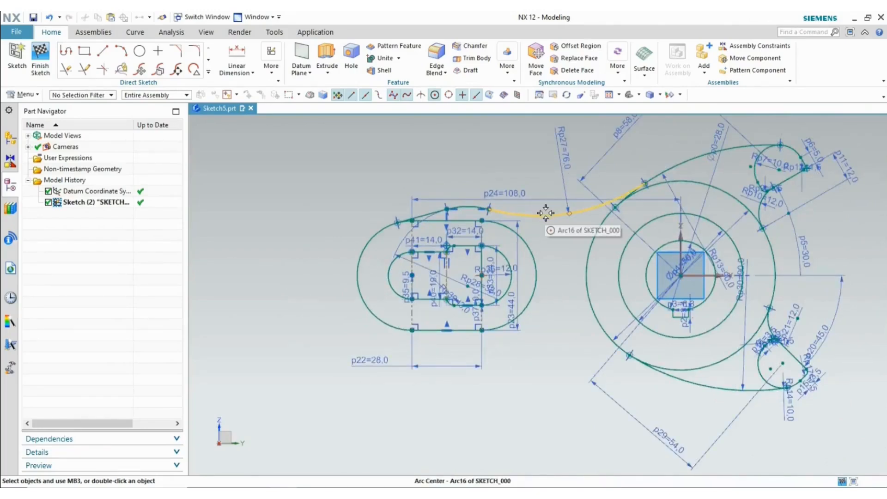
pyautogui.click(209, 73)
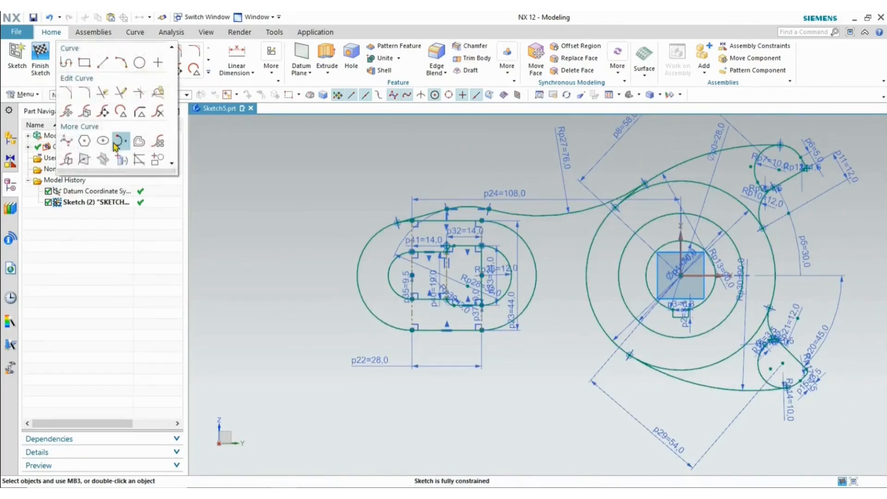
# - Mirror the three upper connecting curves across the horizontal axis
pyautogui.click(76, 157)
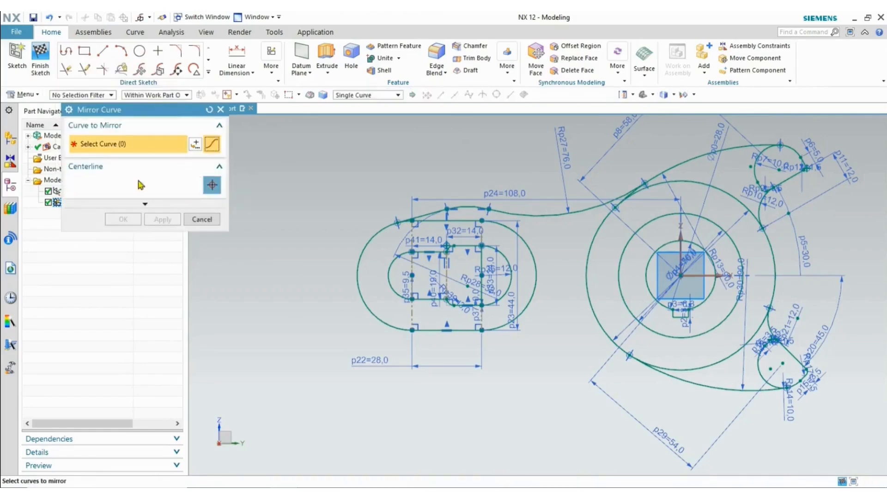
pyautogui.click(548, 214)
pyautogui.scroll(3, 462, 202)
pyautogui.click(455, 211)
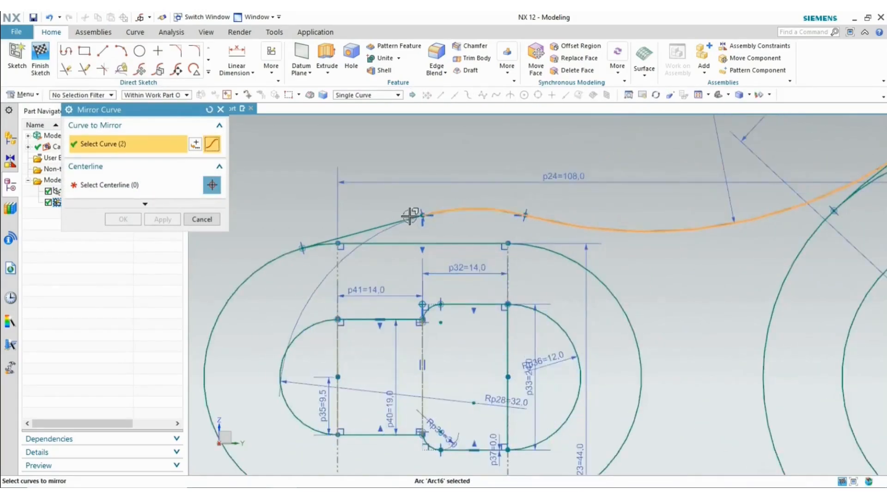
pyautogui.click(383, 223)
pyautogui.click(147, 193)
pyautogui.scroll(-5, 373, 210)
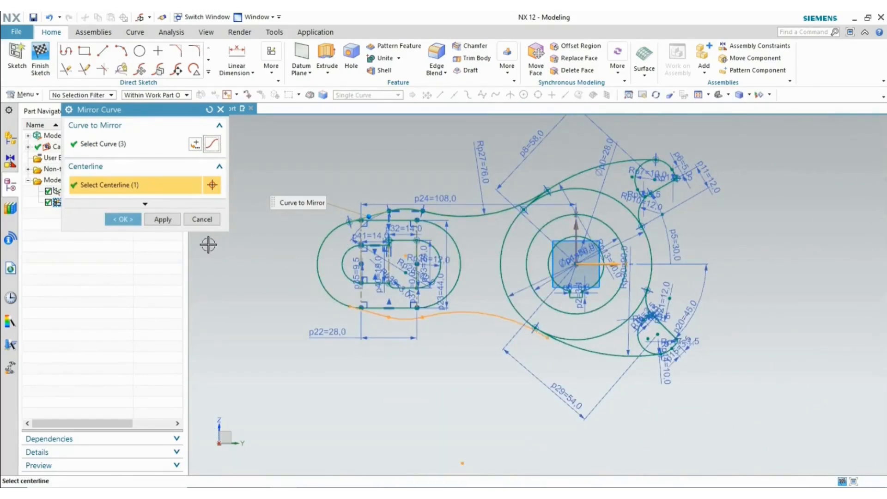
pyautogui.click(129, 224)
pyautogui.scroll(6, 521, 341)
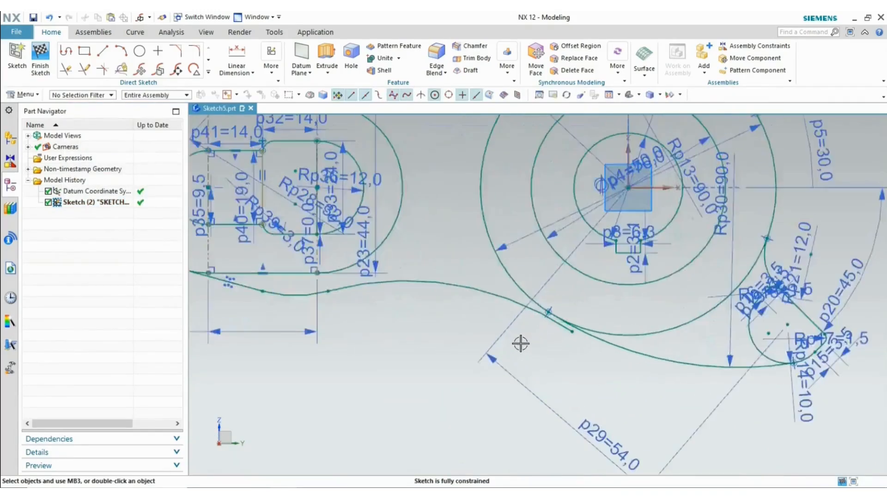
# - Make the mirrored lower curve tangent to the neighbouring arc, accepting the overconstraint warning
pyautogui.click(532, 296)
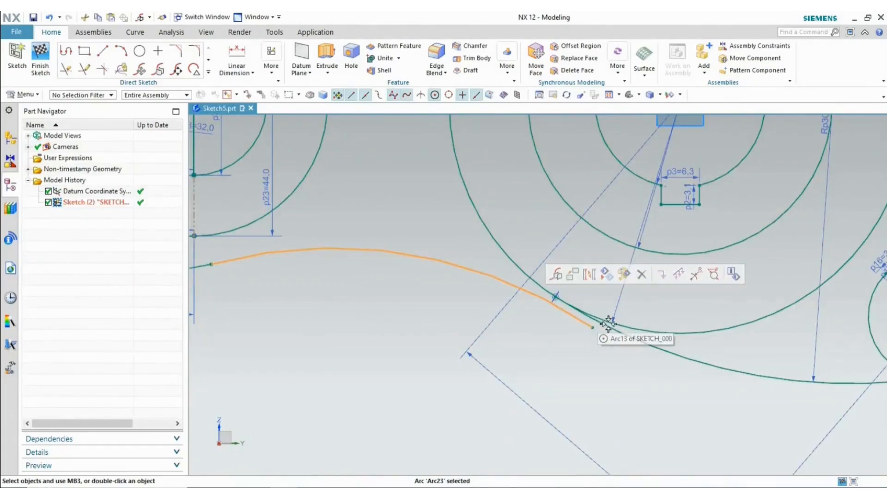
pyautogui.click(622, 331)
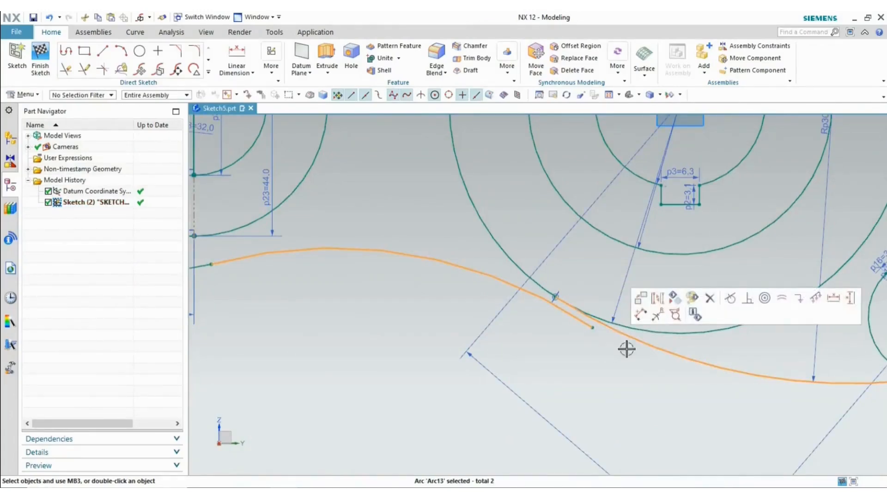
pyautogui.click(730, 300)
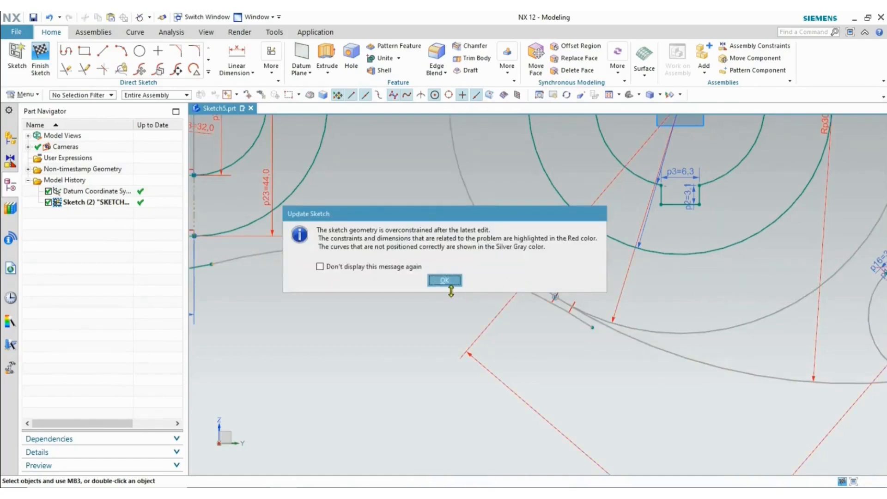
pyautogui.click(444, 281)
# - Delete the overconstraining p29=54 dimension and compare the sketch with the reference drawing
pyautogui.scroll(-4, 439, 323)
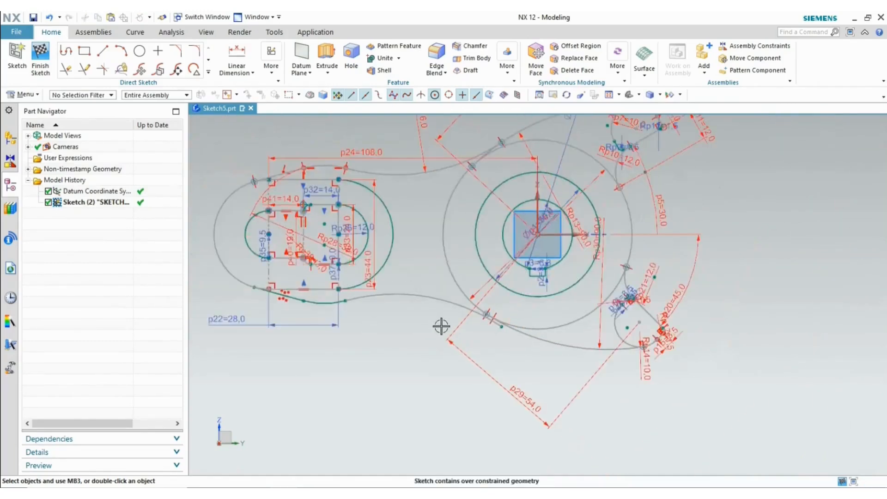
pyautogui.scroll(4, 497, 344)
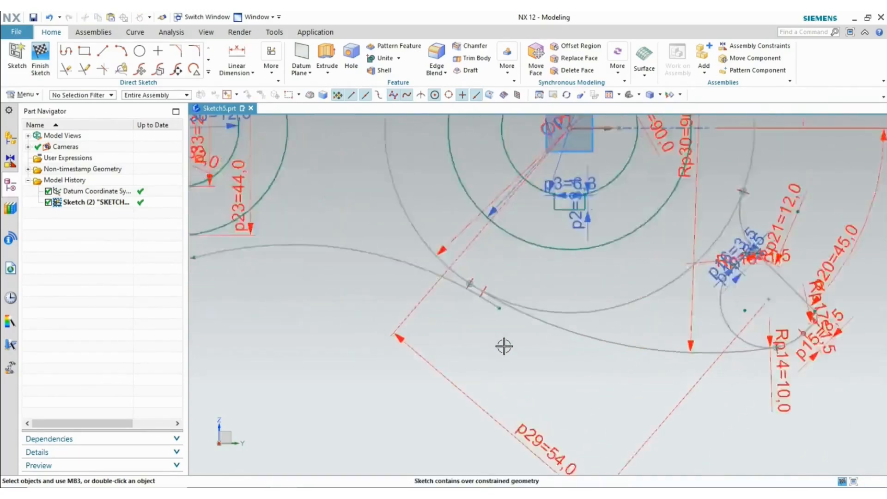
pyautogui.scroll(-3, 504, 346)
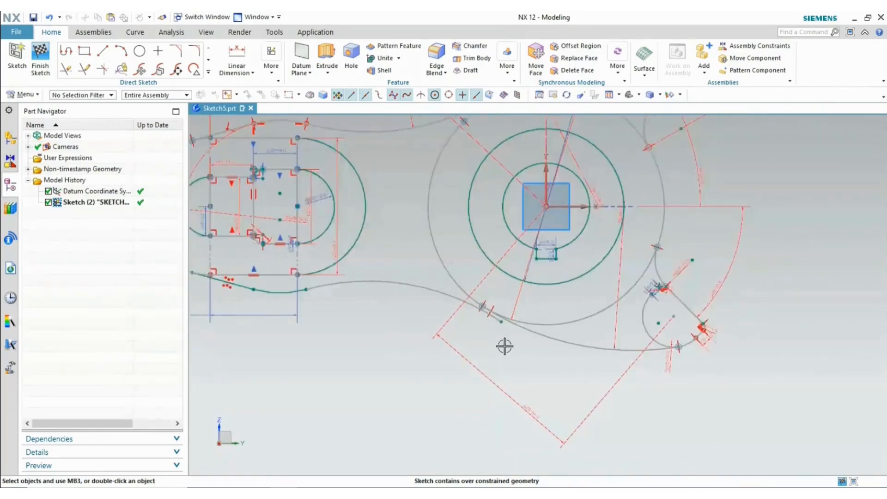
pyautogui.scroll(-3, 505, 342)
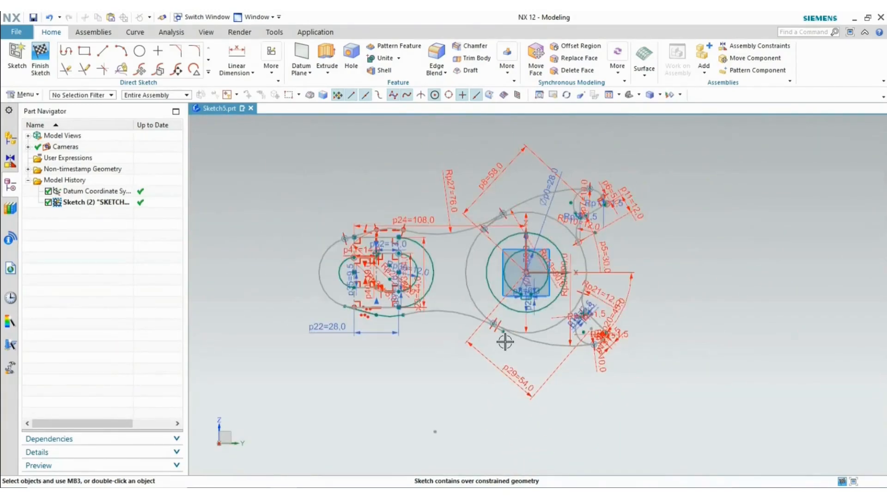
pyautogui.scroll(5, 505, 341)
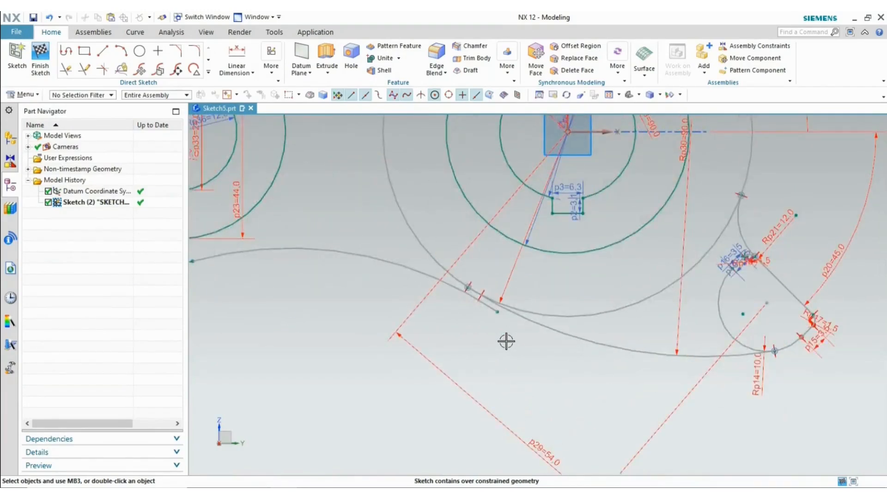
pyautogui.scroll(-2, 506, 342)
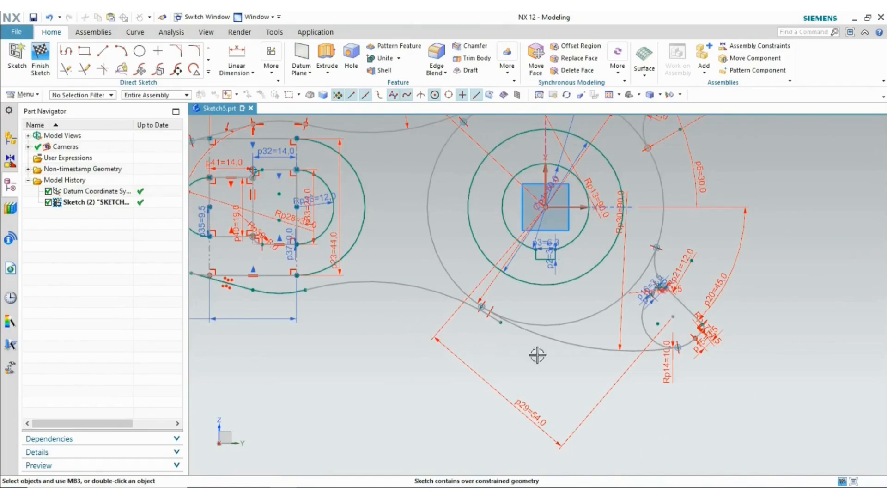
pyautogui.click(527, 409)
pyautogui.press('Delete')
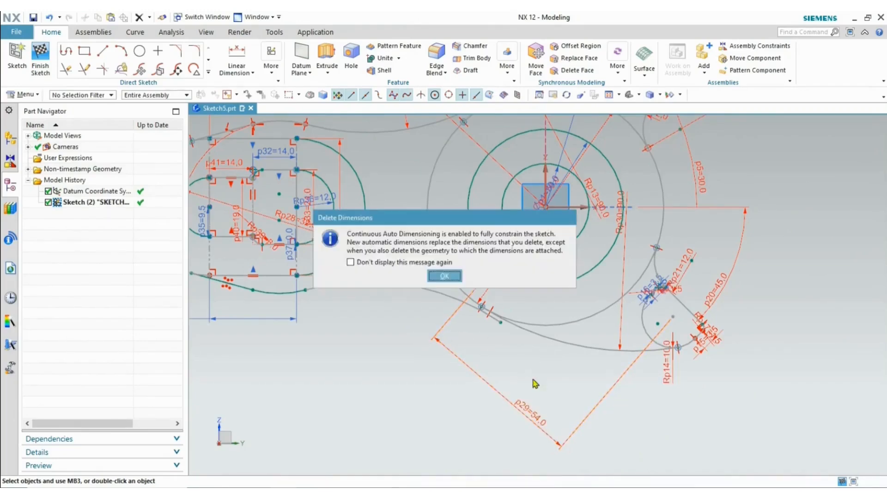
pyautogui.click(446, 276)
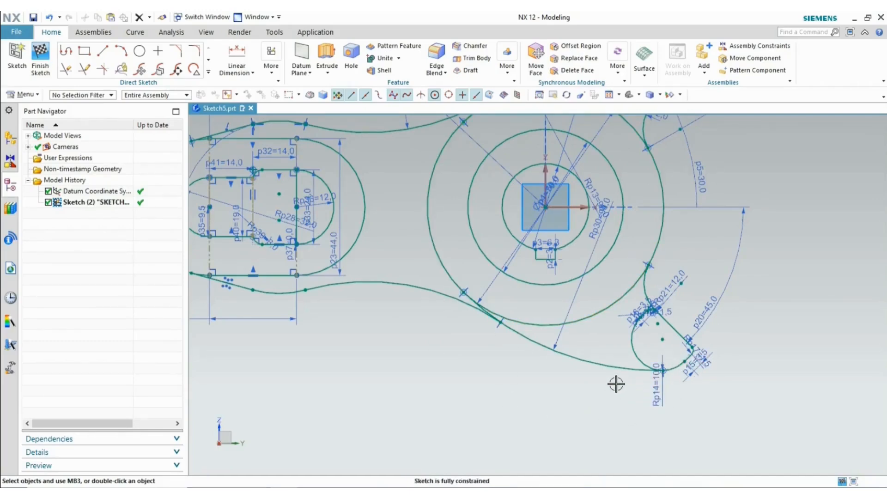
pyautogui.hotkey('alt', 'Tab')
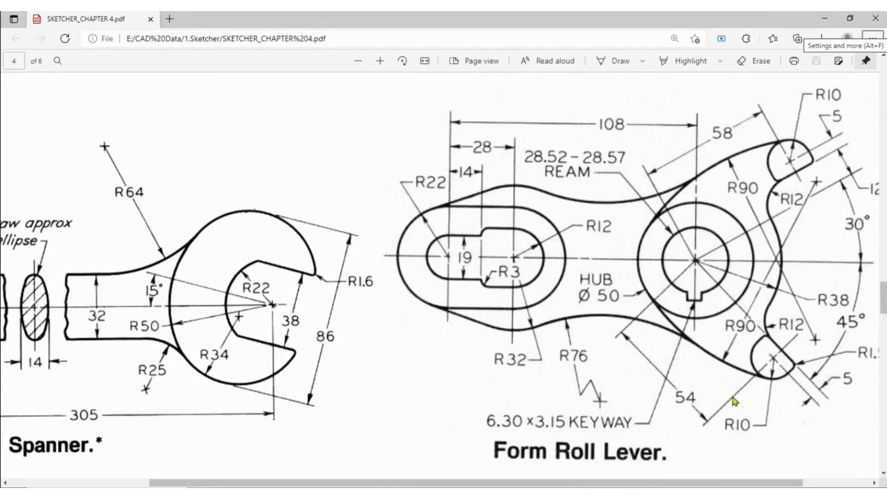
pyautogui.hotkey('alt', 'Tab')
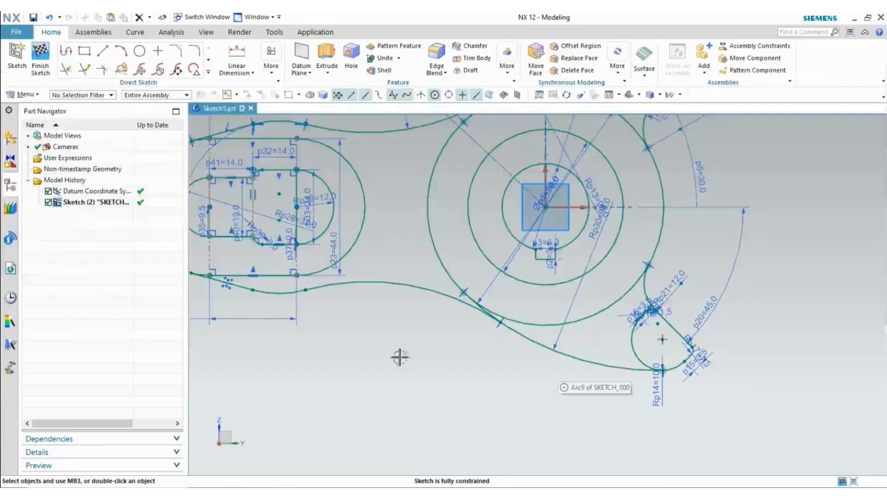
# - Dimension the hub centre to the lower right arc, accept the overconstraint warning, and set p42 to 54
pyautogui.click(237, 58)
pyautogui.click(543, 204)
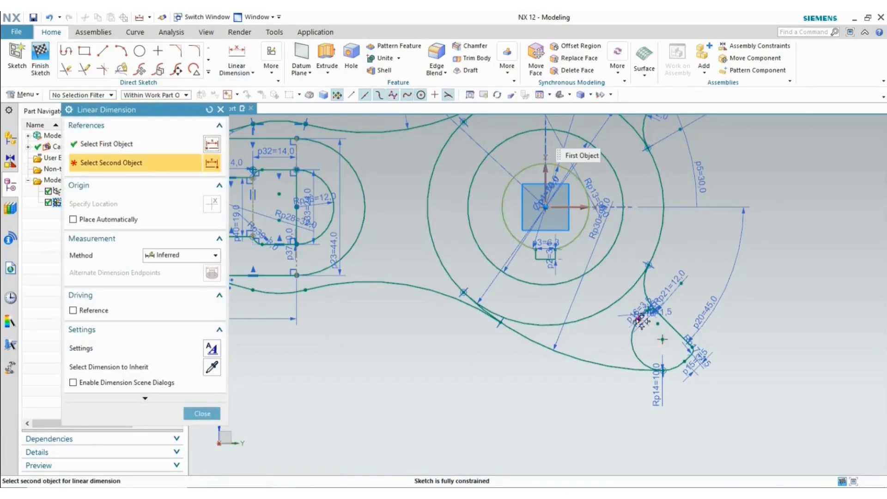
pyautogui.click(663, 340)
pyautogui.click(541, 398)
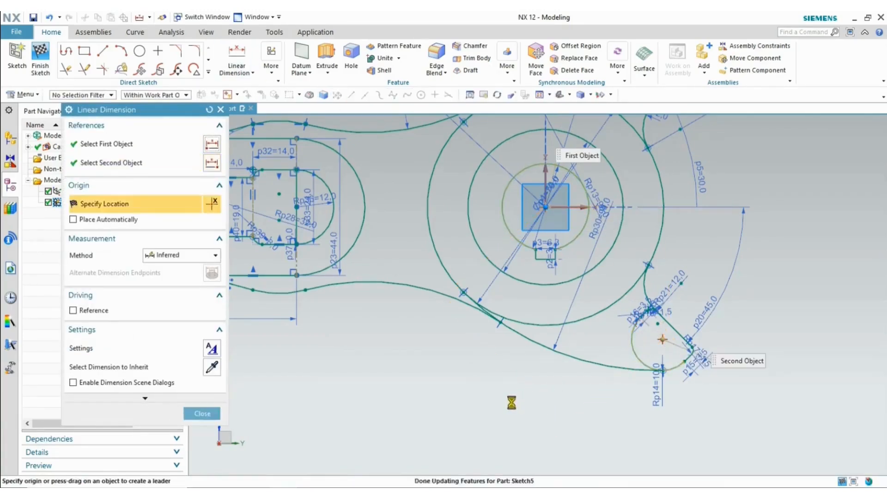
pyautogui.click(444, 281)
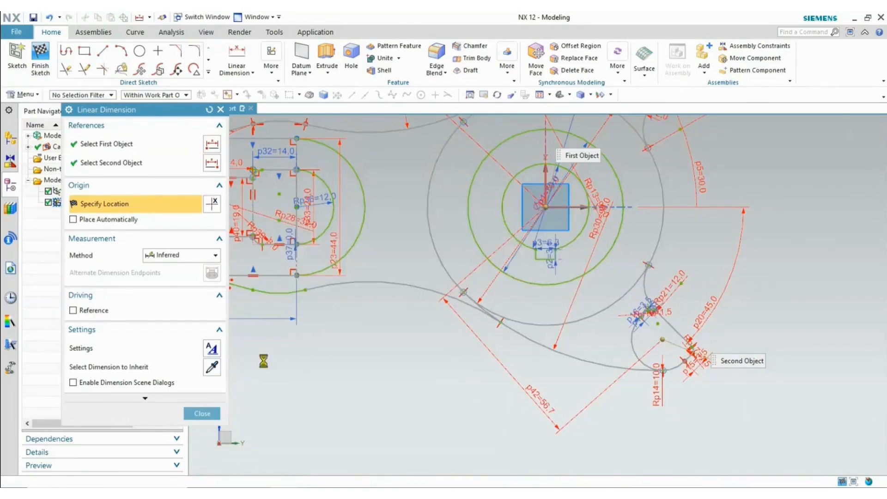
pyautogui.press('Escape')
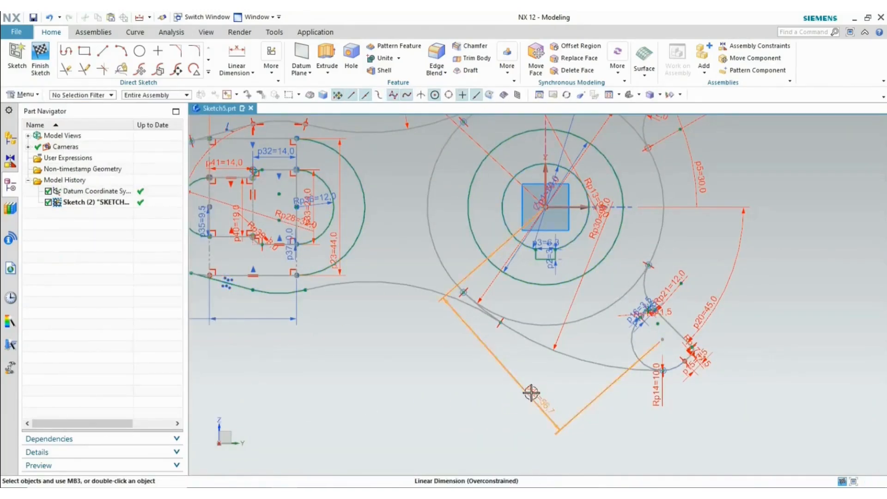
pyautogui.doubleClick(532, 393)
pyautogui.write('54')
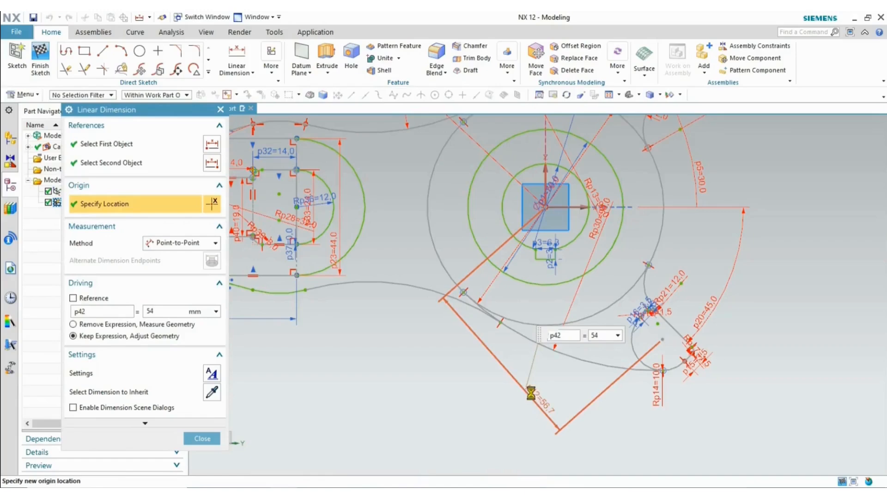
pyautogui.click(202, 438)
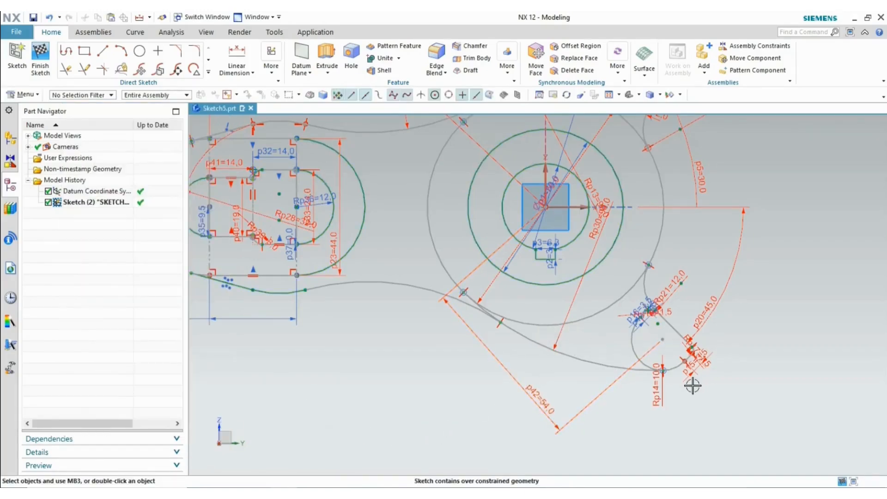
# - Undo the last two over-constraining changes at the small fillet and zoom out to the whole sketch
pyautogui.scroll(-4, 693, 385)
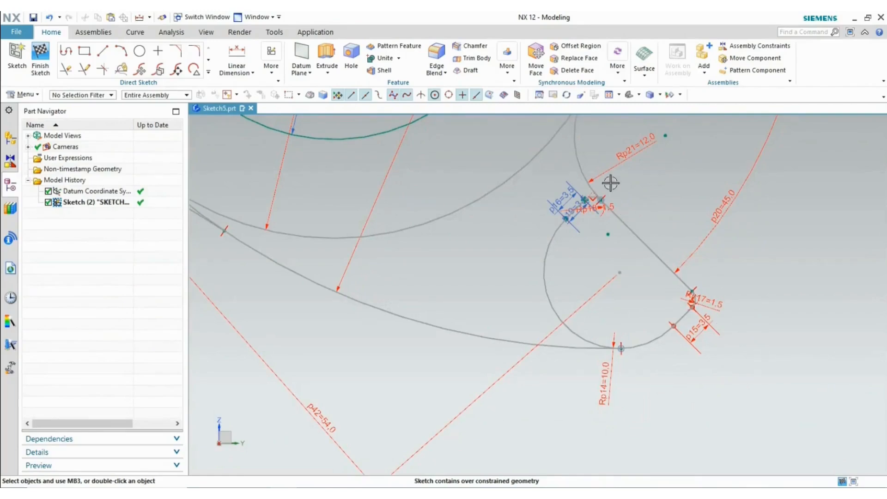
pyautogui.scroll(-5, 615, 187)
pyautogui.scroll(4, 631, 201)
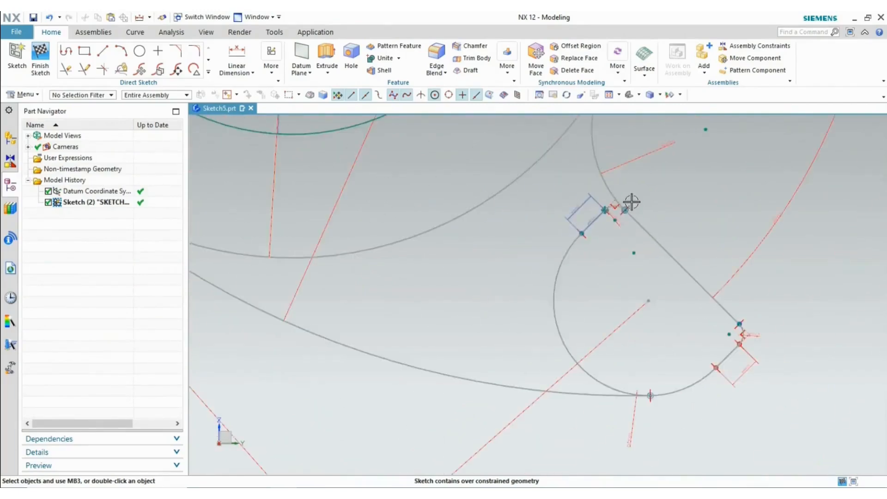
pyautogui.scroll(-5, 619, 187)
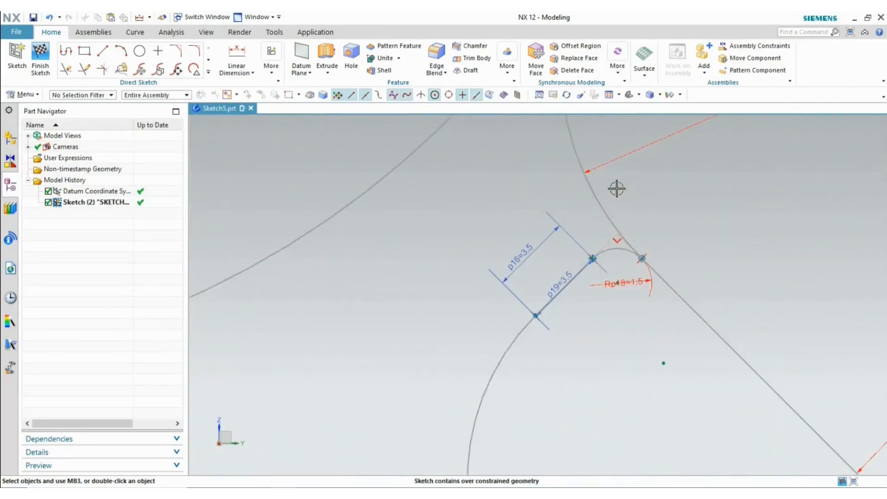
pyautogui.scroll(-4, 596, 262)
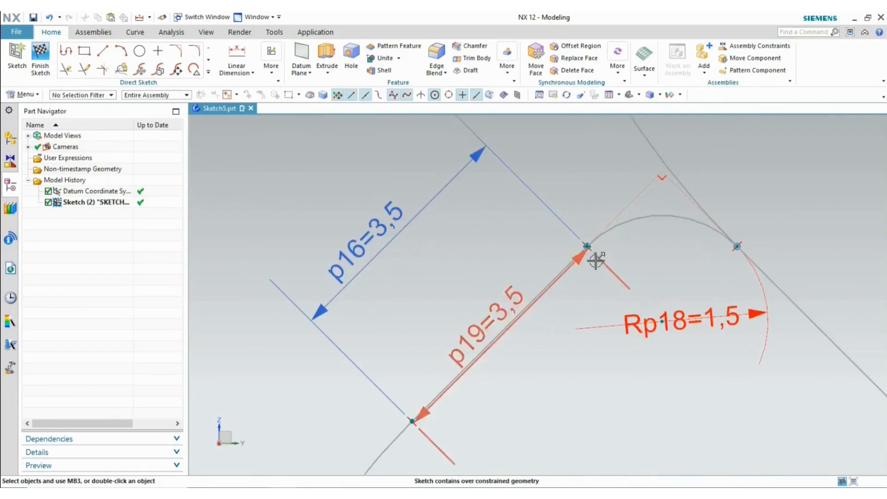
pyautogui.click(659, 174)
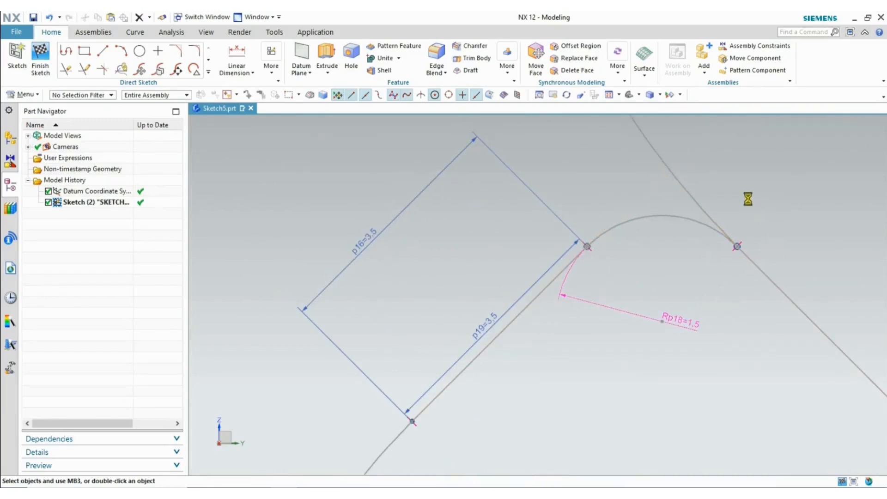
pyautogui.scroll(-5, 748, 199)
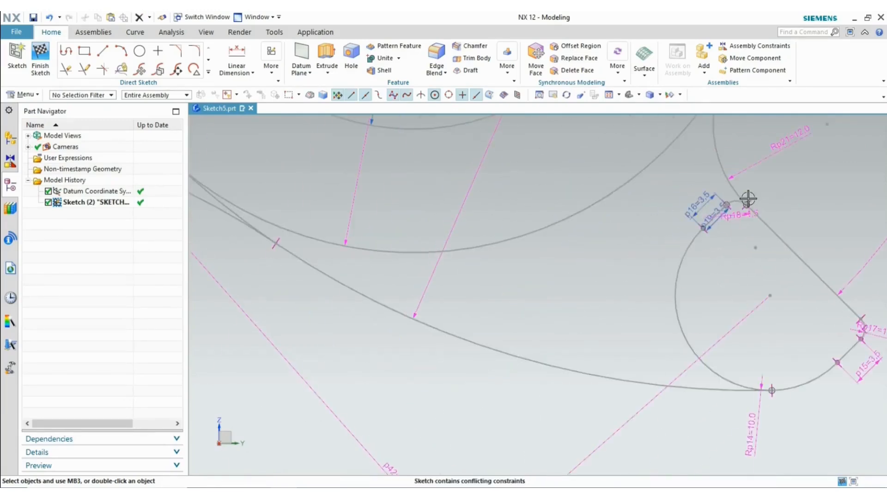
pyautogui.hotkey('ctrl', 'z')
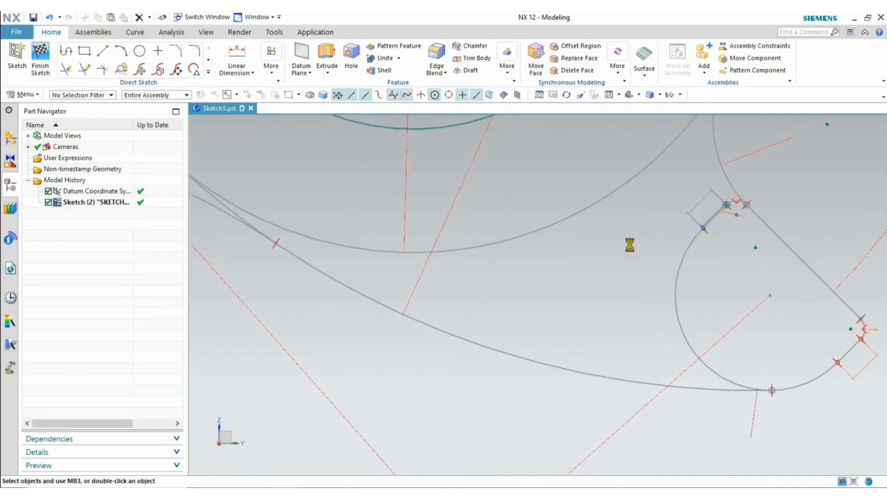
pyautogui.hotkey('ctrl', 'z')
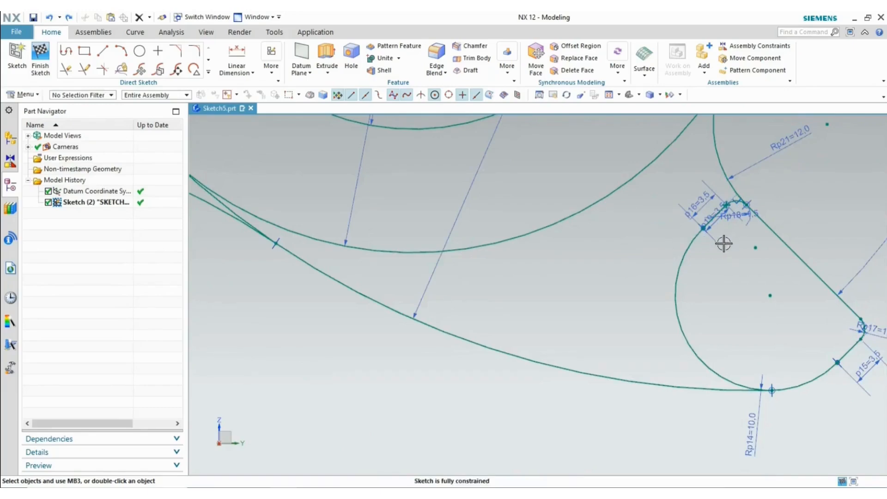
pyautogui.scroll(-5, 724, 243)
pyautogui.scroll(-3, 714, 235)
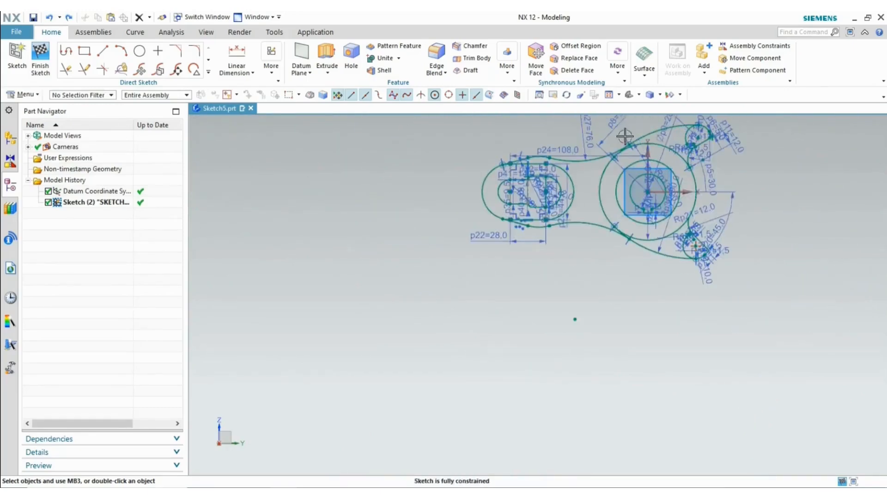
# - Fit the view and hide all 36 PMI dimension annotations, then view the reference PDF
pyautogui.click(610, 95)
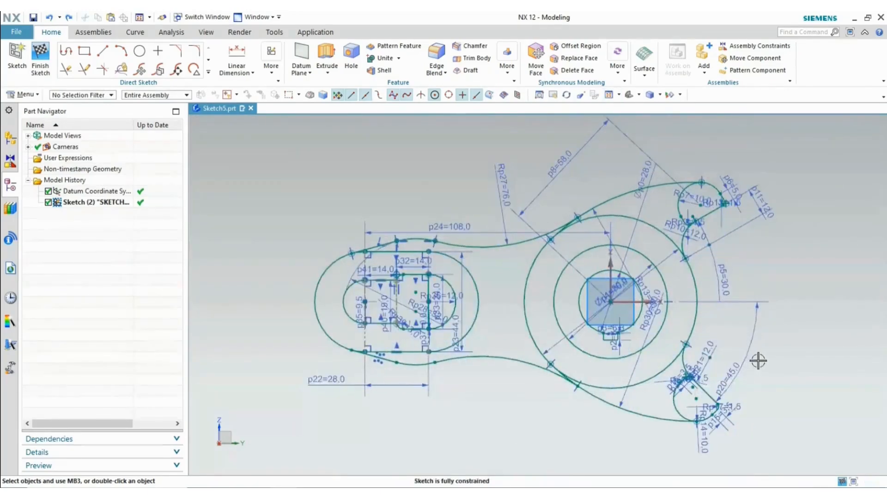
pyautogui.click(630, 94)
pyautogui.click(224, 215)
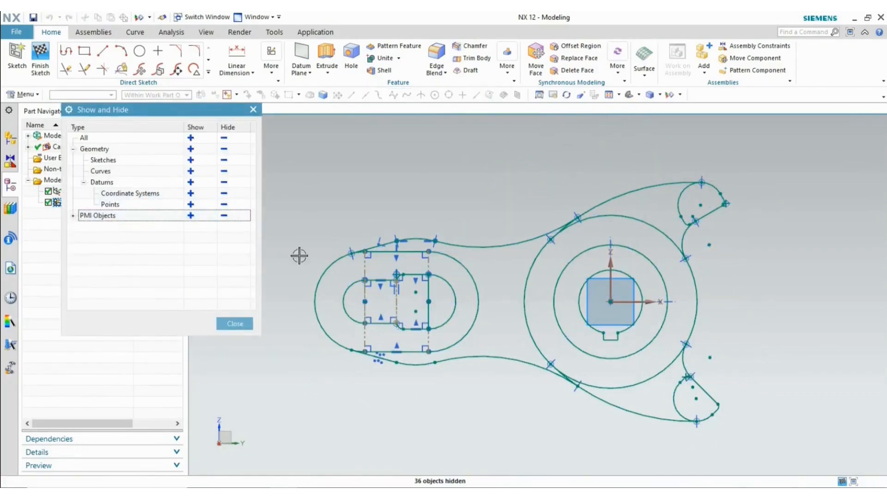
pyautogui.click(219, 325)
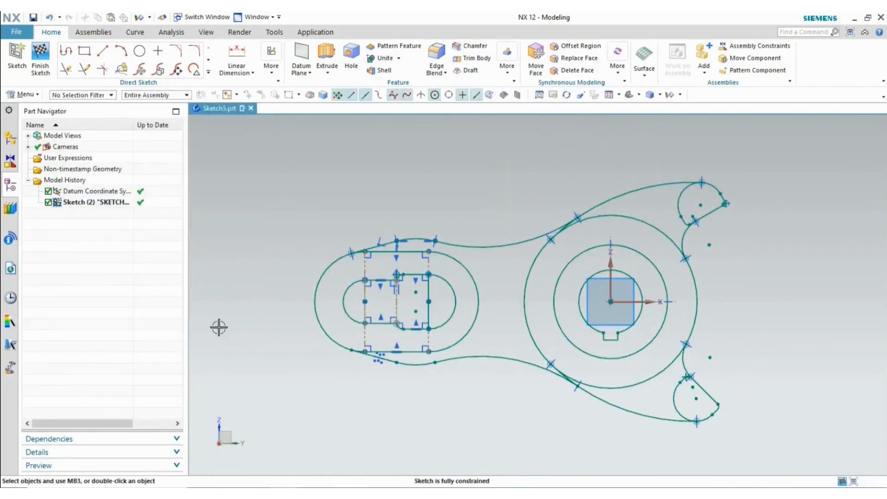
pyautogui.hotkey('alt', 'Tab')
pyautogui.hotkey('alt', 'Tab')
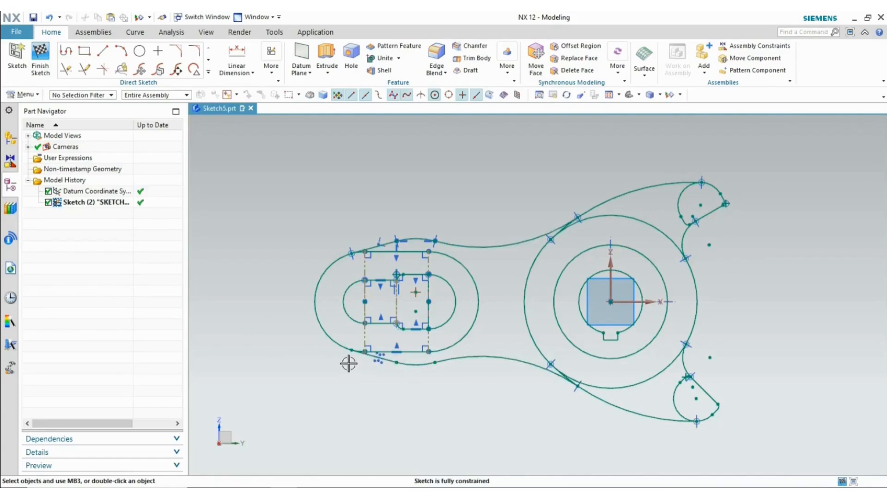
pyautogui.scroll(2, 368, 326)
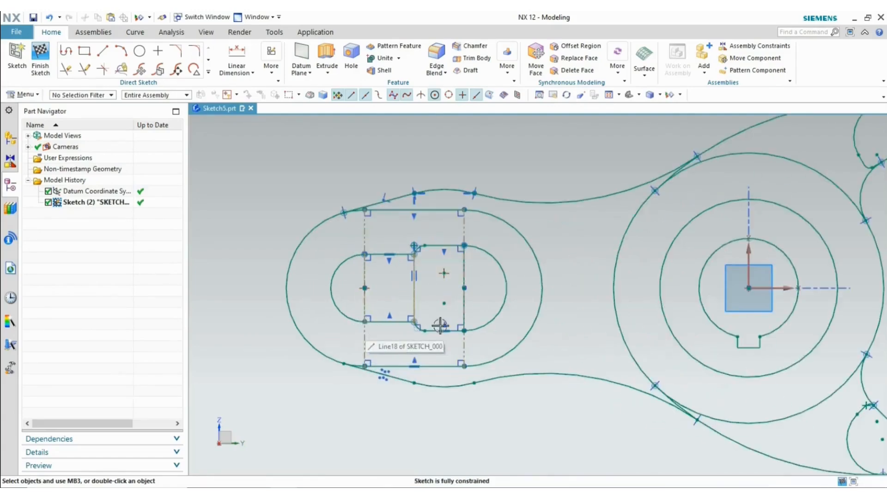
# - Delete the dashed vertical reference line on the slot's right side
pyautogui.click(465, 350)
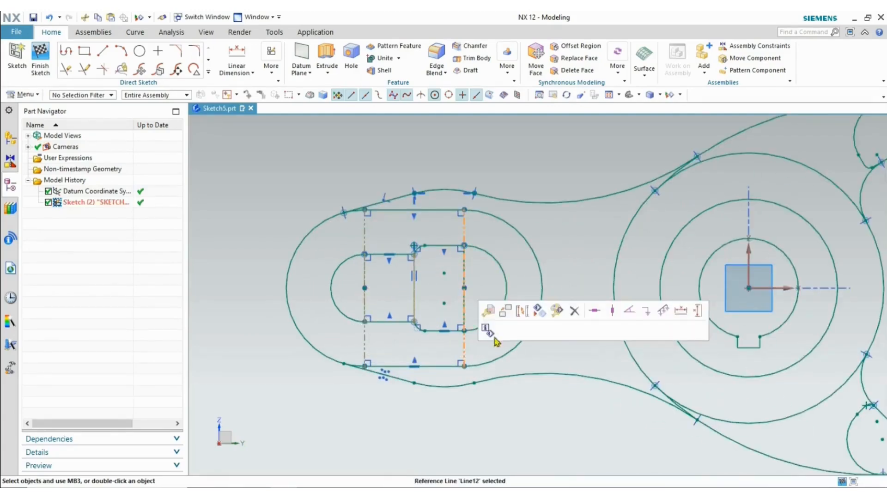
pyautogui.click(539, 316)
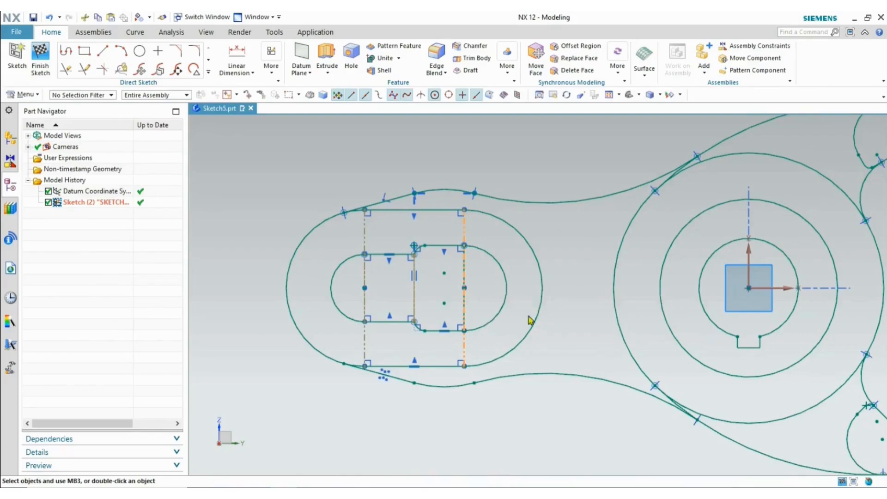
pyautogui.click(466, 313)
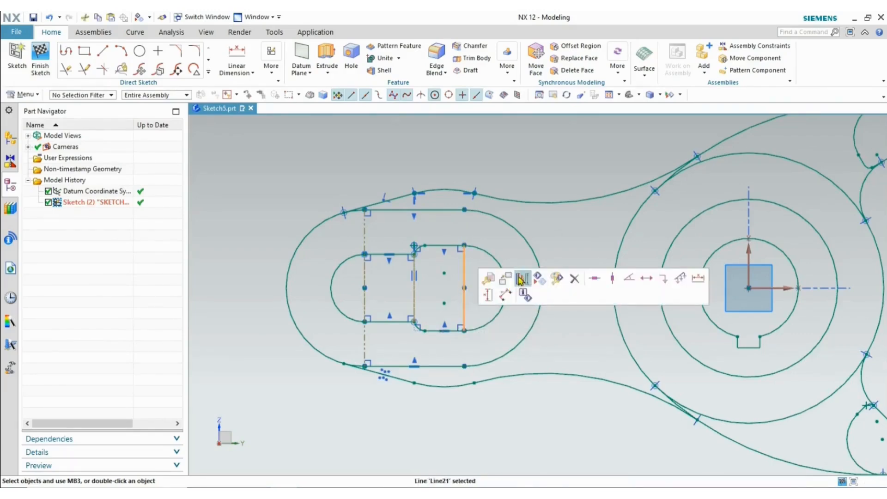
pyautogui.click(521, 280)
pyautogui.click(464, 308)
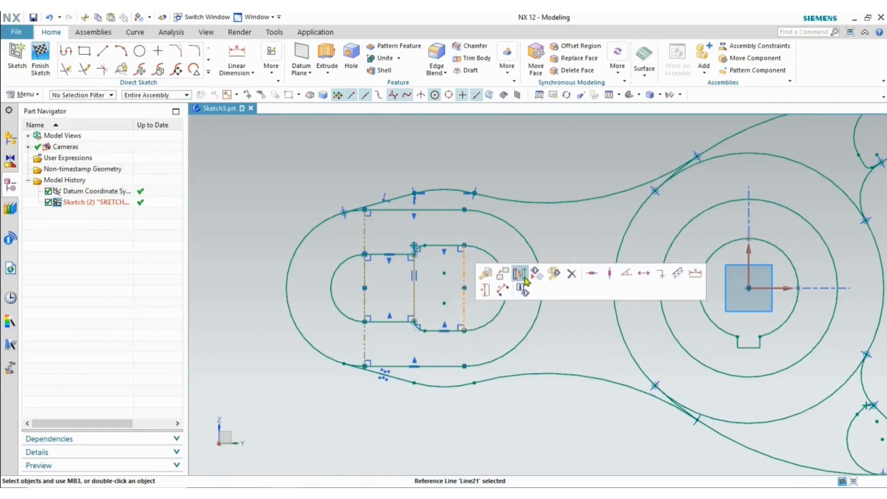
pyautogui.click(540, 279)
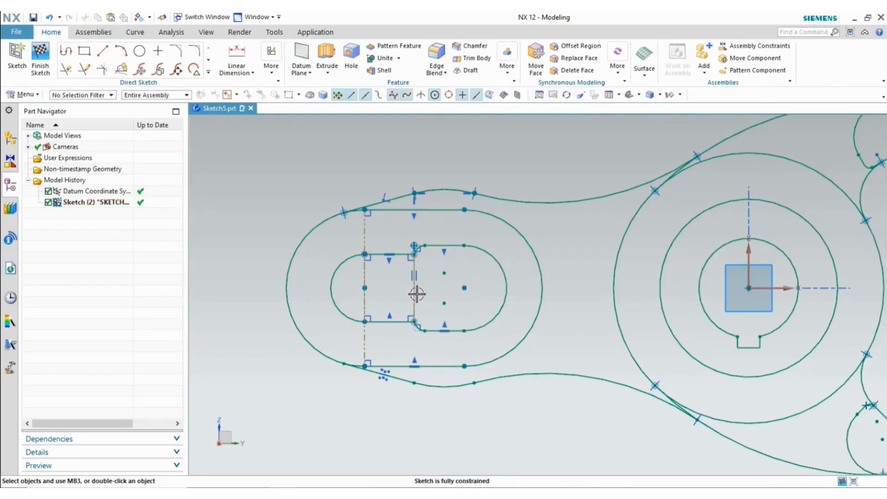
# - Delete the remaining dashed reference lines on the slot's left and middle
pyautogui.click(357, 295)
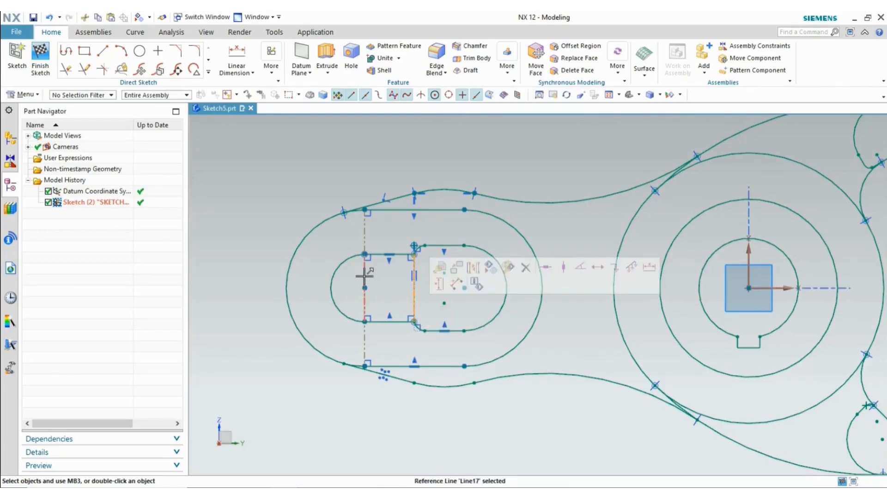
pyautogui.click(365, 276)
pyautogui.click(365, 236)
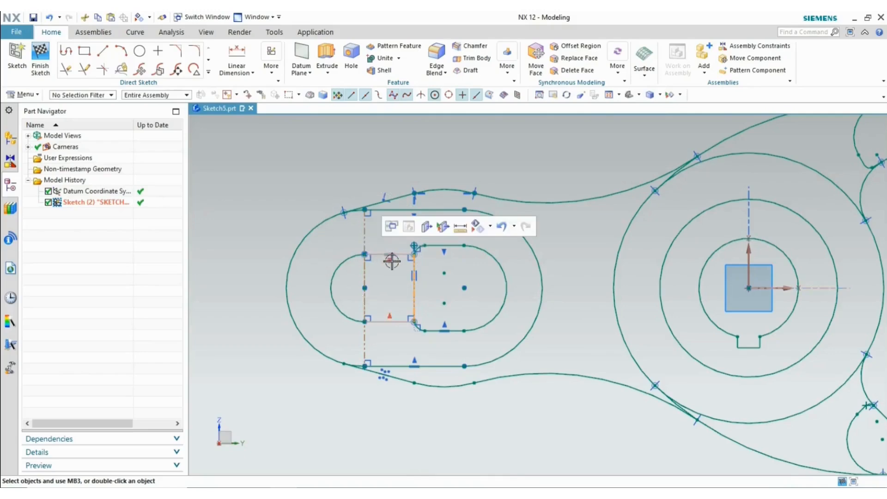
pyautogui.click(365, 277)
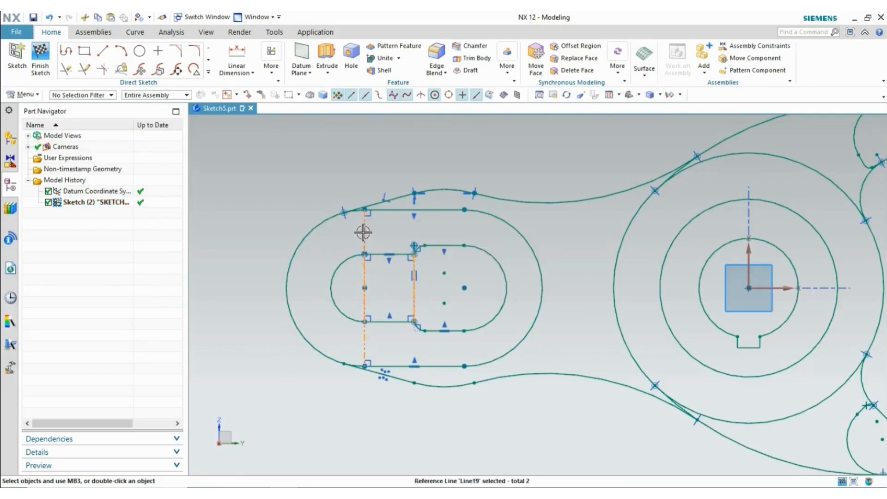
pyautogui.click(418, 199)
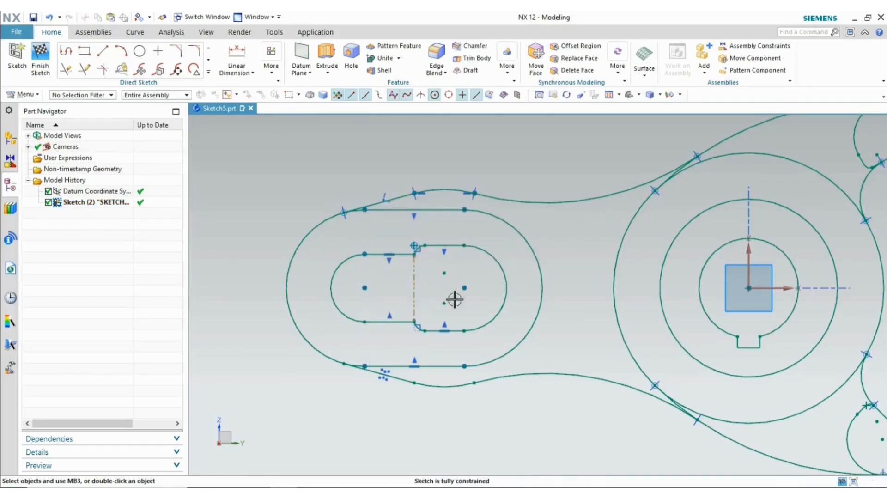
pyautogui.click(414, 306)
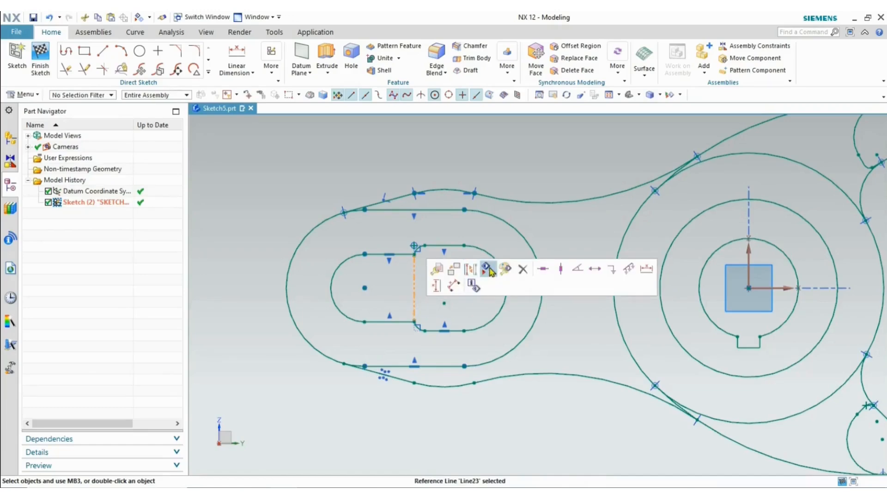
pyautogui.click(488, 270)
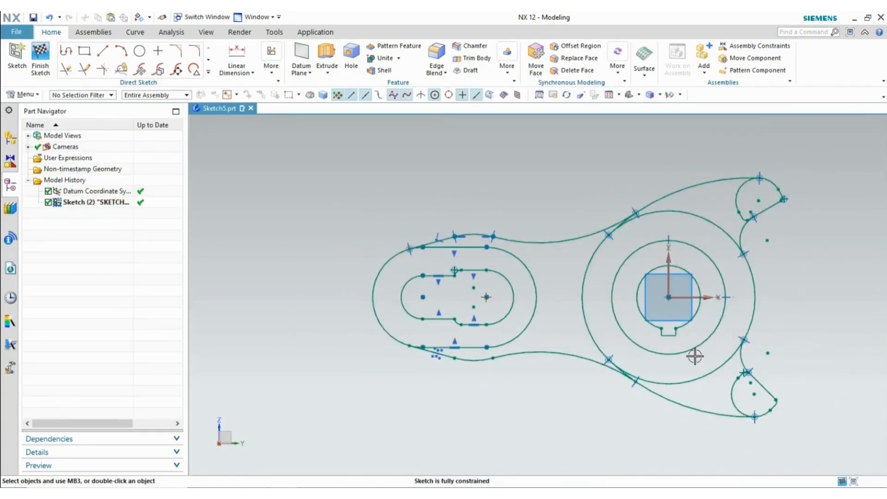
# - Check the drawing, then trim the upper and right-hand arcs off the large hub circle
pyautogui.hotkey('alt', 'Tab')
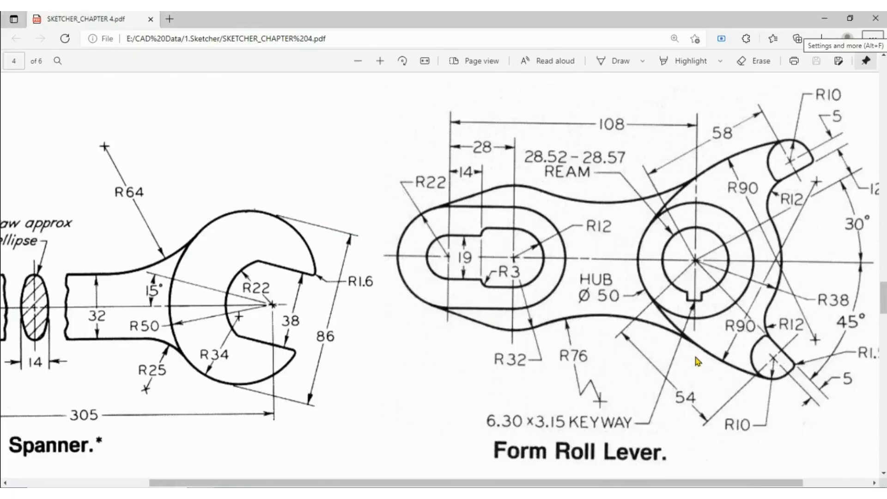
pyautogui.hotkey('alt', 'Tab')
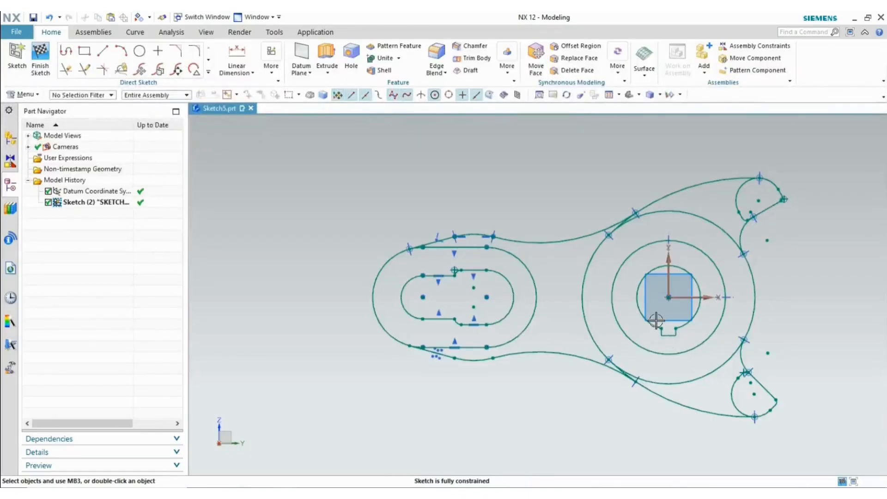
pyautogui.hotkey('alt', 'Tab')
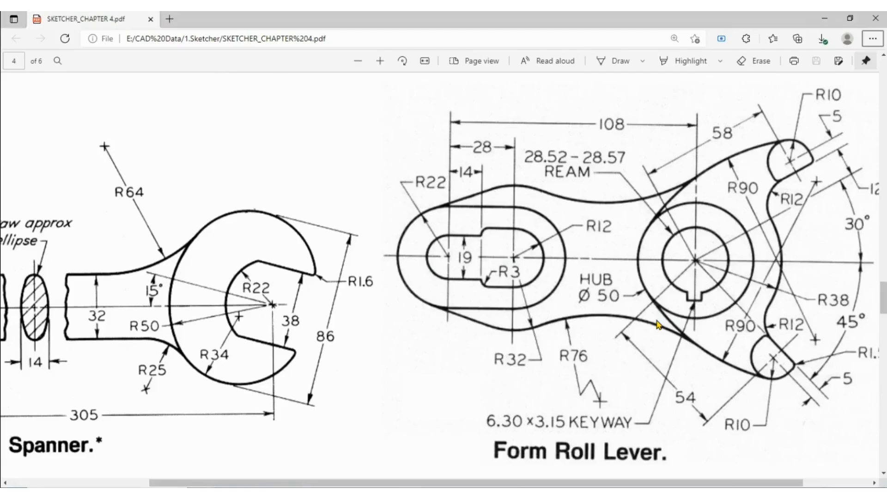
pyautogui.hotkey('alt', 'Tab')
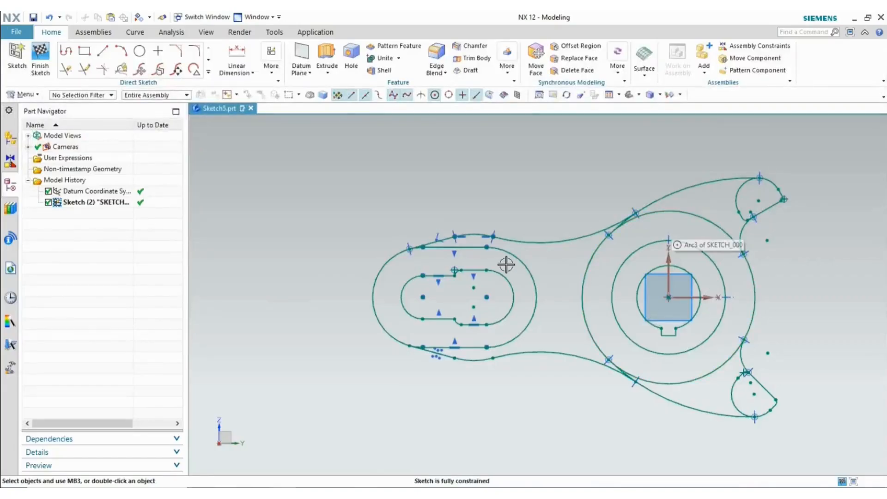
pyautogui.click(700, 219)
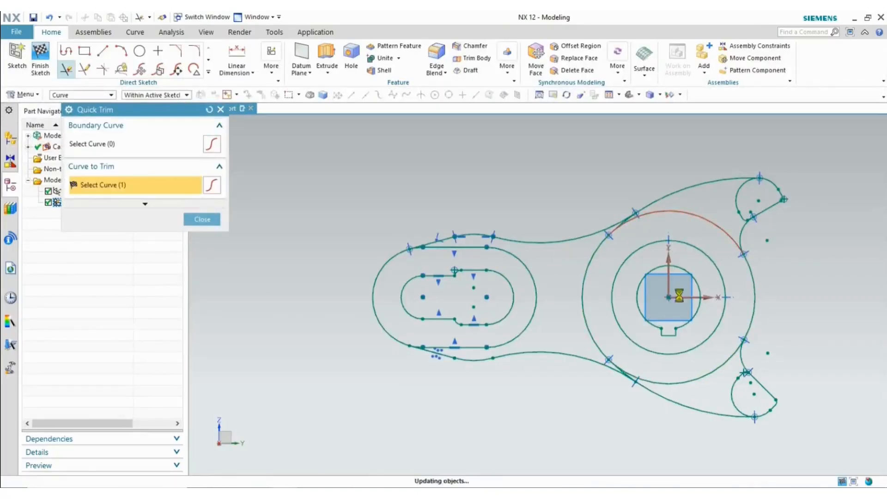
pyautogui.click(697, 376)
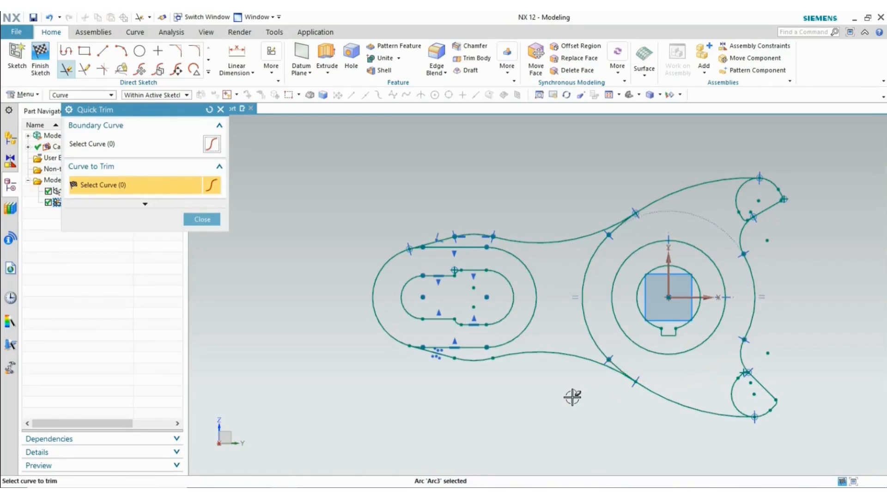
pyautogui.press('Escape')
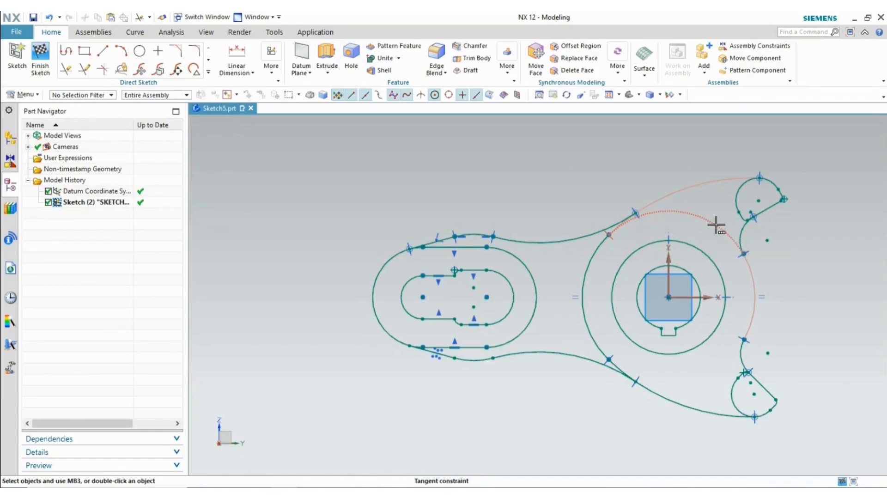
# - Recheck the drawing and select the left hub arc and the stray arc Arc24
pyautogui.hotkey('alt', 'Tab')
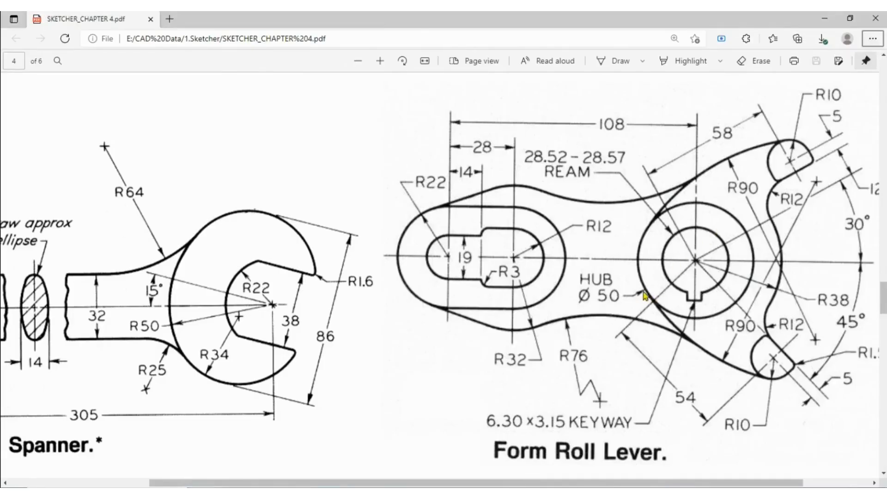
pyautogui.hotkey('alt', 'Tab')
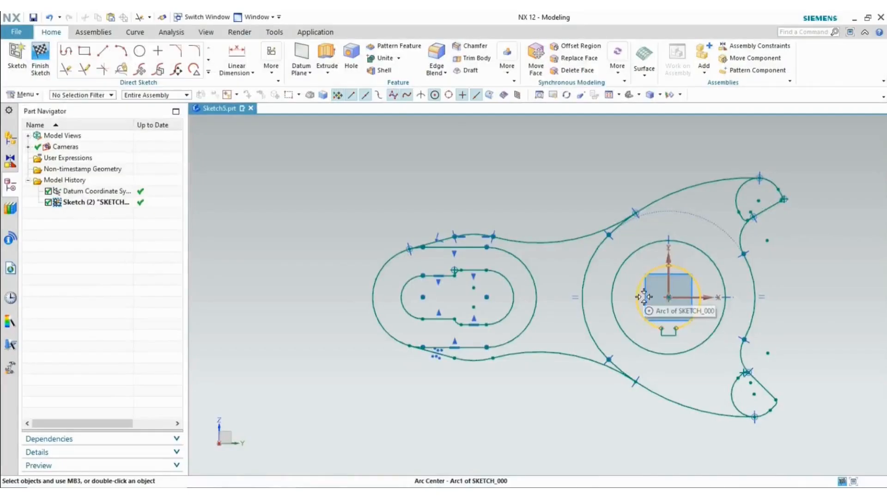
pyautogui.click(586, 329)
pyautogui.click(631, 334)
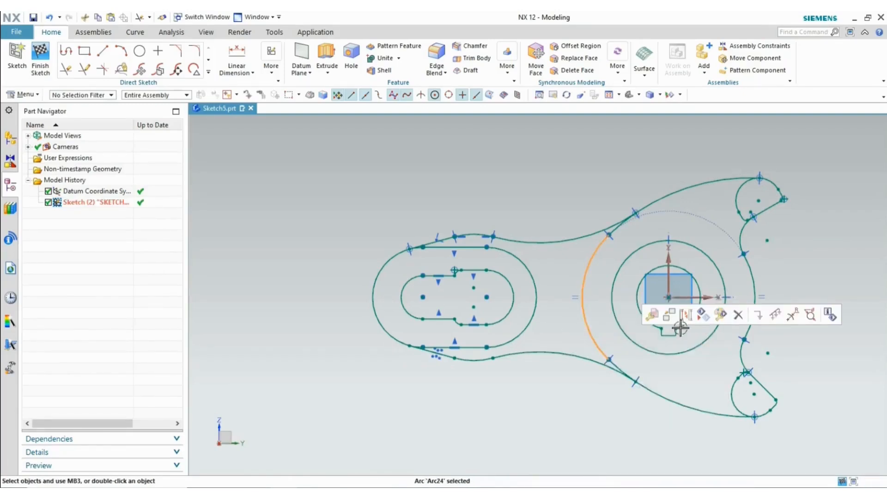
# - Delete the stray arc Arc24 and compare the sketch with the reference drawing
pyautogui.click(734, 317)
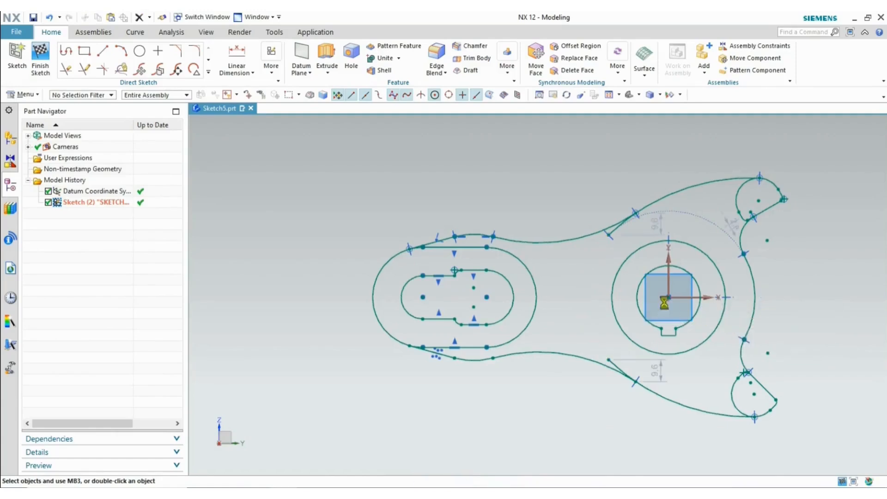
pyautogui.scroll(3, 627, 228)
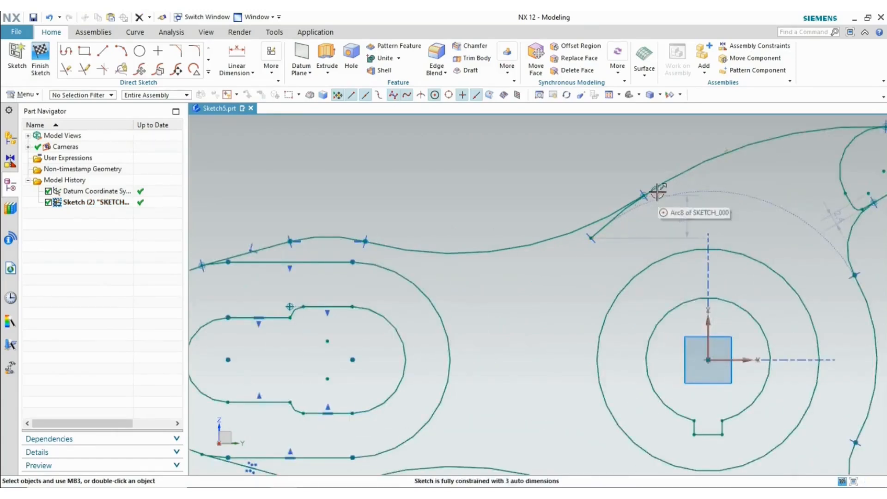
pyautogui.hotkey('alt', 'Tab')
pyautogui.hotkey('alt', 'Tab')
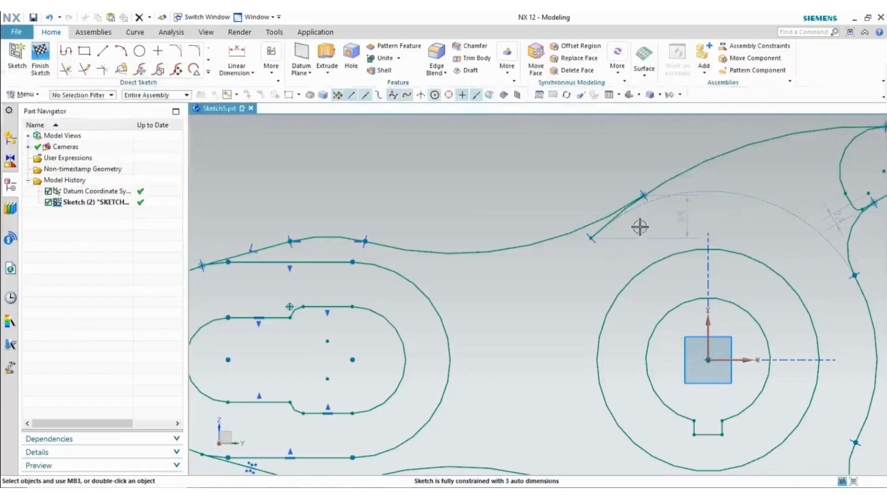
# - Replace the old tangent constraint by making upper arc Arc8 tangent to the hub's outer circle
pyautogui.click(592, 239)
pyautogui.click(616, 226)
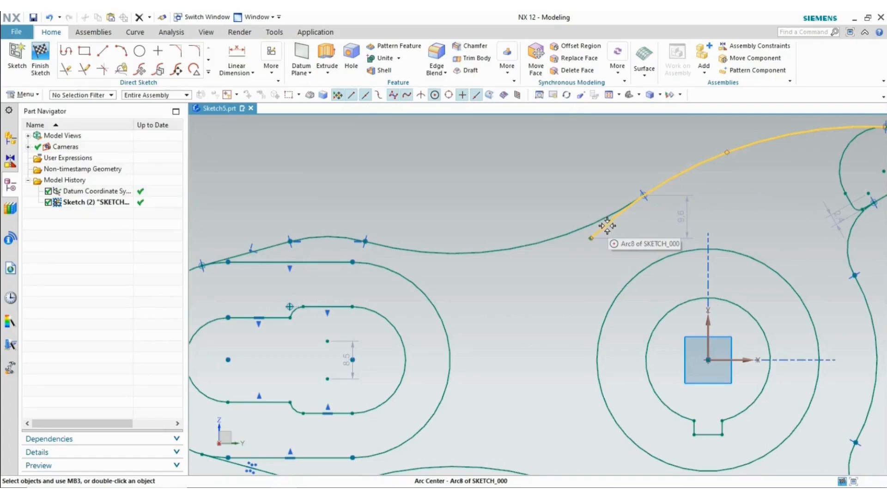
pyautogui.click(654, 196)
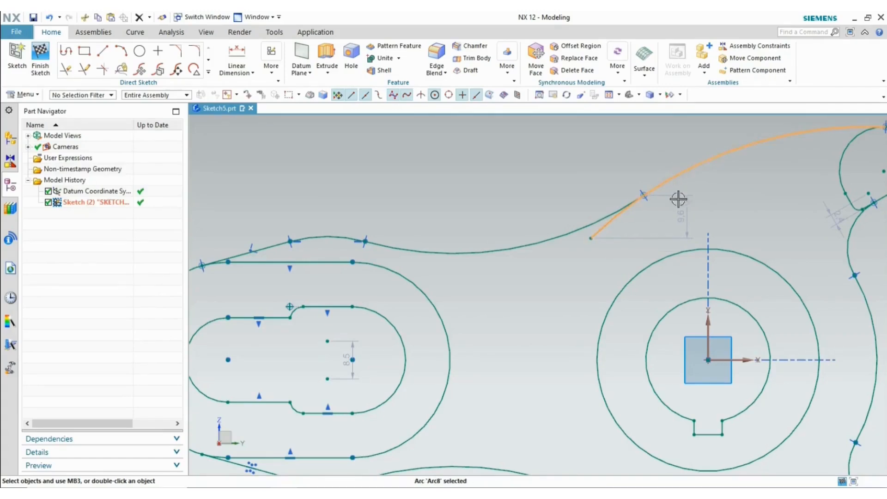
pyautogui.click(678, 252)
pyautogui.click(755, 216)
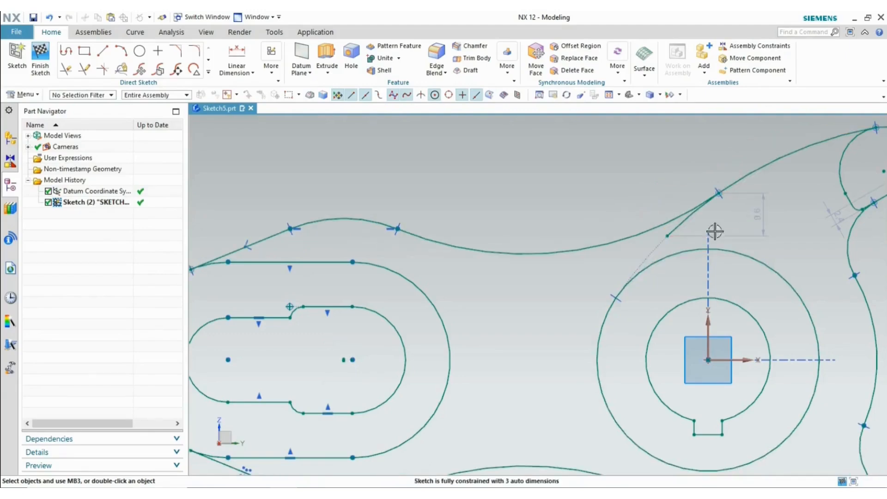
pyautogui.scroll(-3, 594, 219)
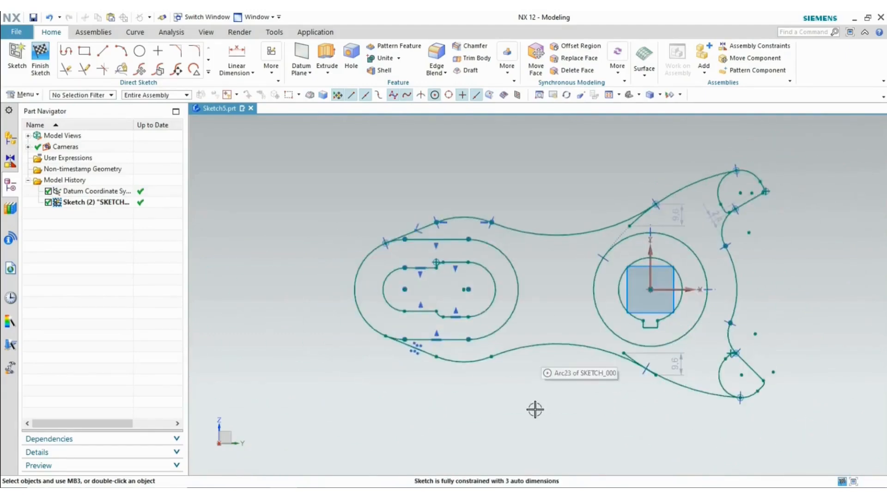
pyautogui.scroll(4, 631, 363)
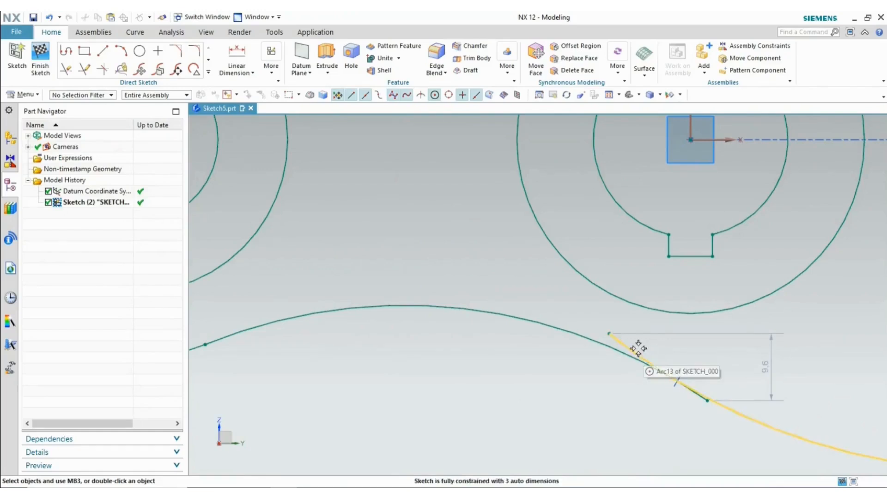
# - Make the lower blending arc Arc13 tangent to the hub circle Arc2
pyautogui.click(628, 350)
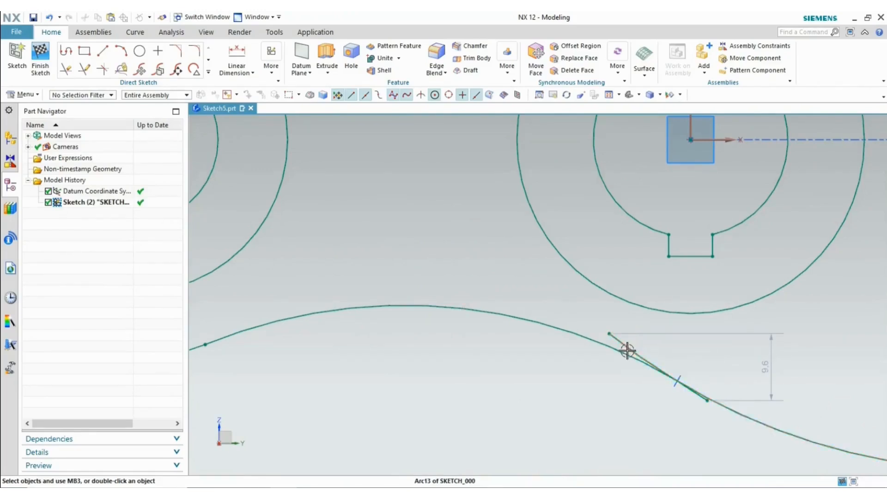
pyautogui.click(645, 307)
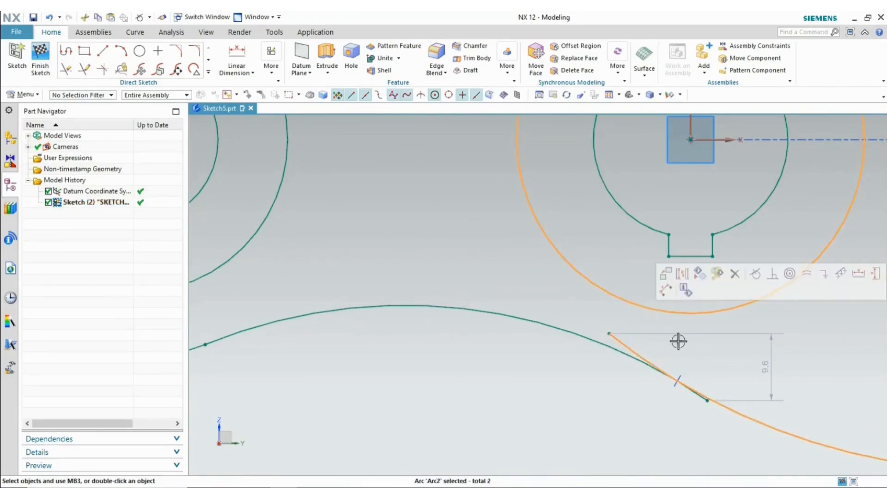
pyautogui.click(755, 274)
pyautogui.scroll(-5, 553, 308)
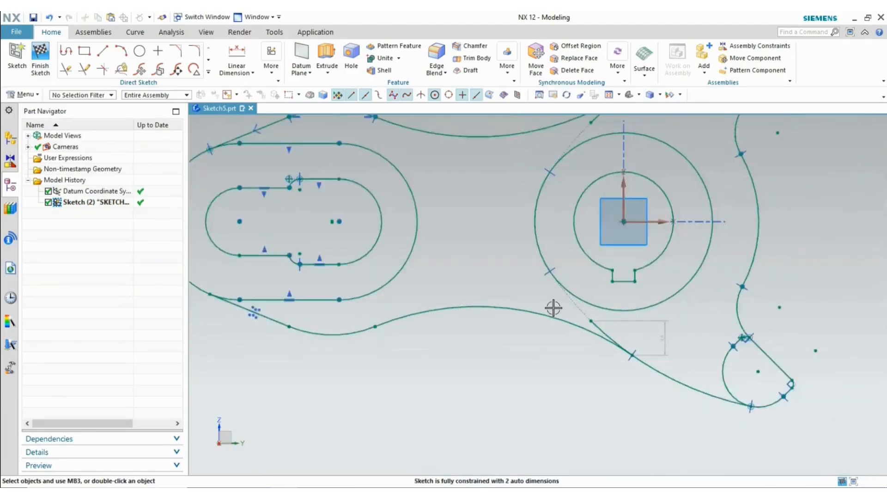
pyautogui.hotkey('alt', 'Tab')
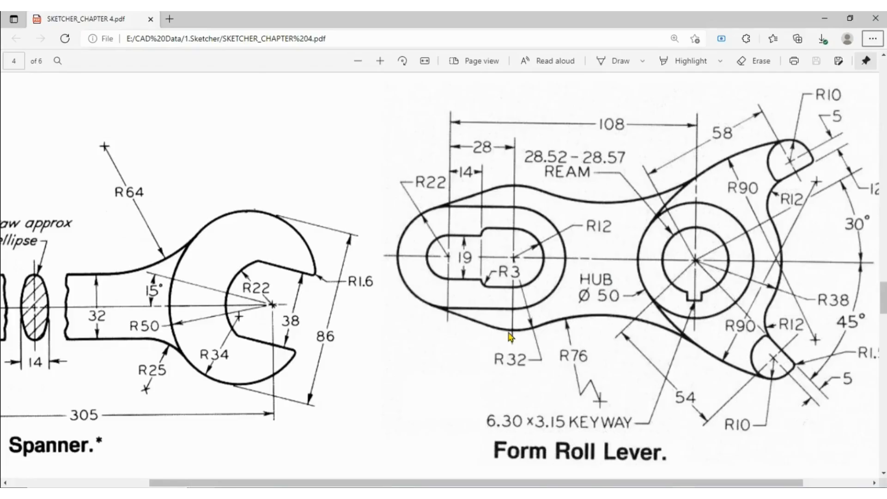
pyautogui.hotkey('alt', 'Tab')
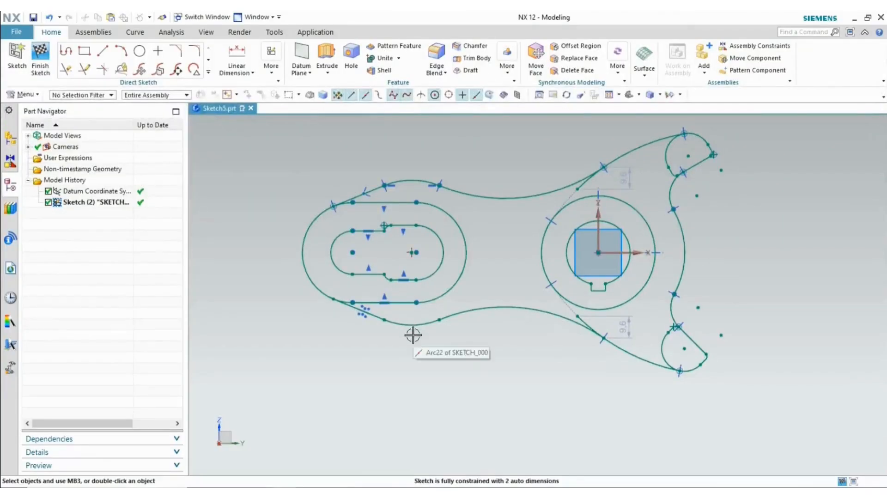
# - Quick Extend the lower and upper blending curves to meet the hub circle
pyautogui.press('e')
pyautogui.click(590, 326)
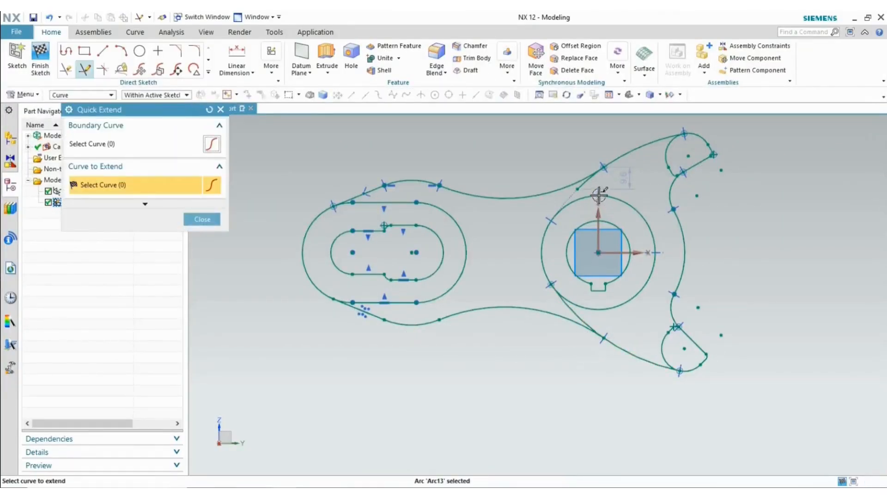
pyautogui.click(589, 184)
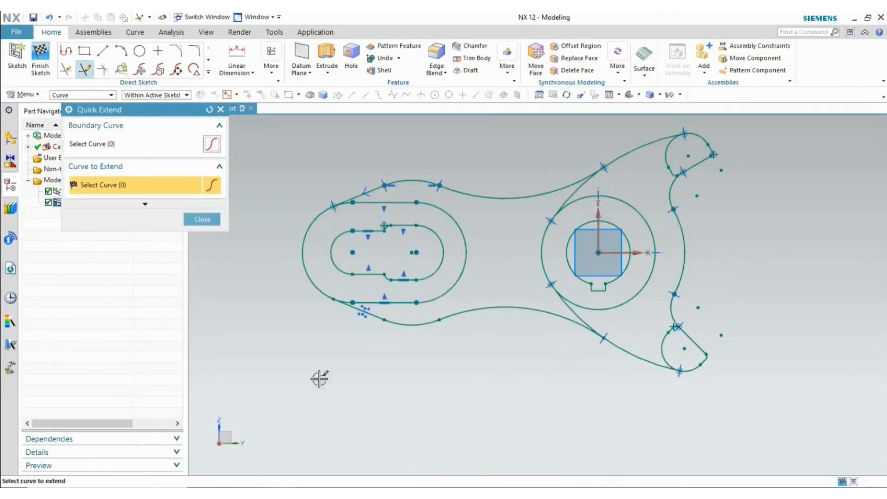
pyautogui.click(205, 221)
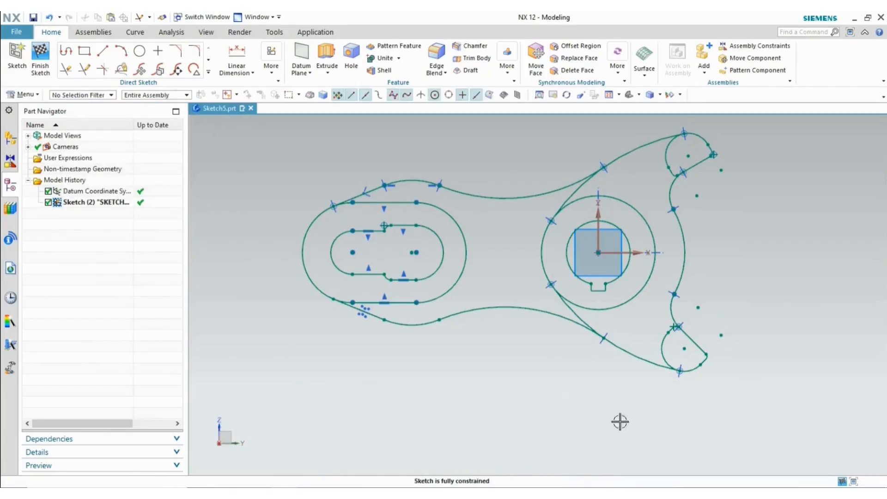
# - Delete the point-on-curve constraint at the slot notch and select Point14
pyautogui.scroll(4, 379, 267)
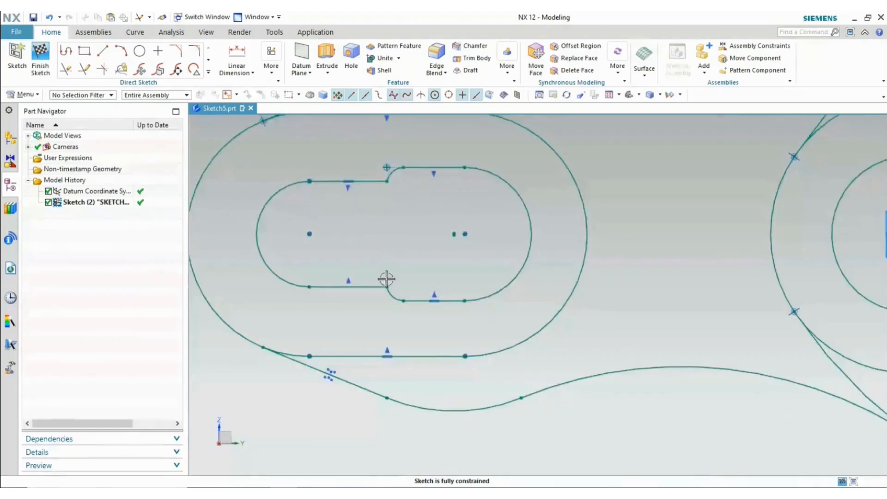
pyautogui.scroll(5, 374, 141)
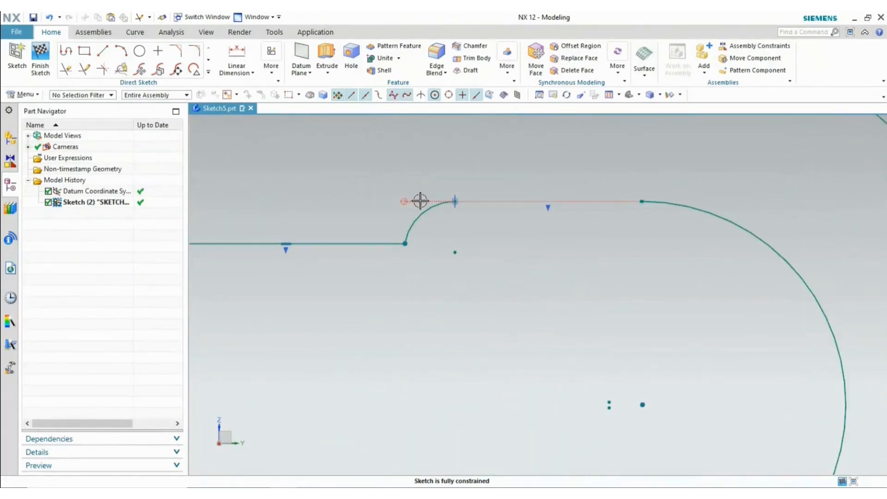
pyautogui.click(403, 202)
pyautogui.click(443, 184)
pyautogui.click(404, 202)
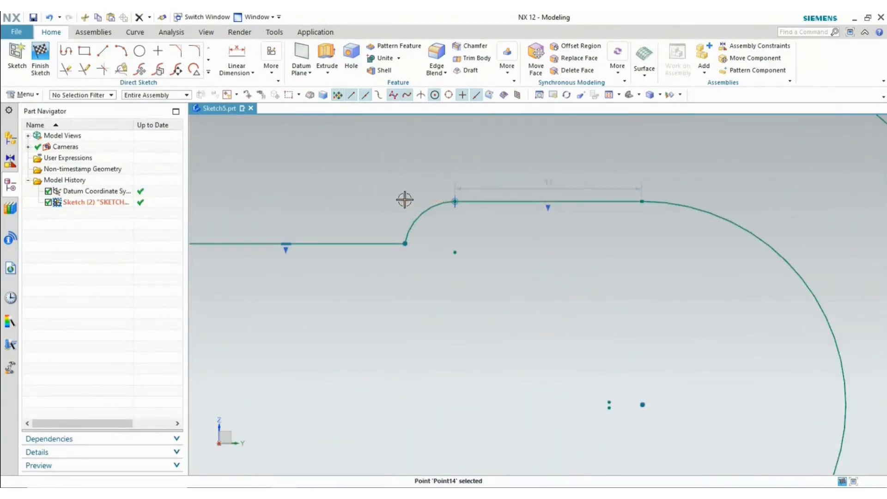
# - Delete Point14 and make the 11 mm slot dimension driving with Keep Expression
pyautogui.click(509, 183)
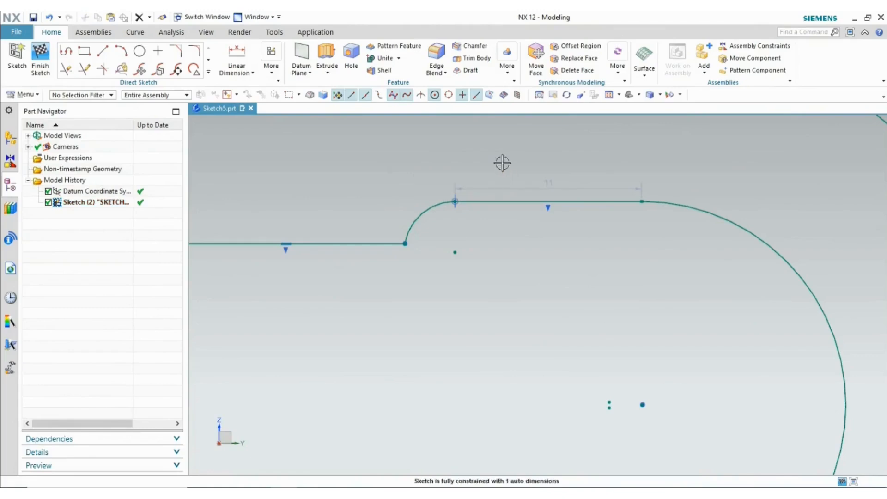
pyautogui.scroll(-4, 501, 162)
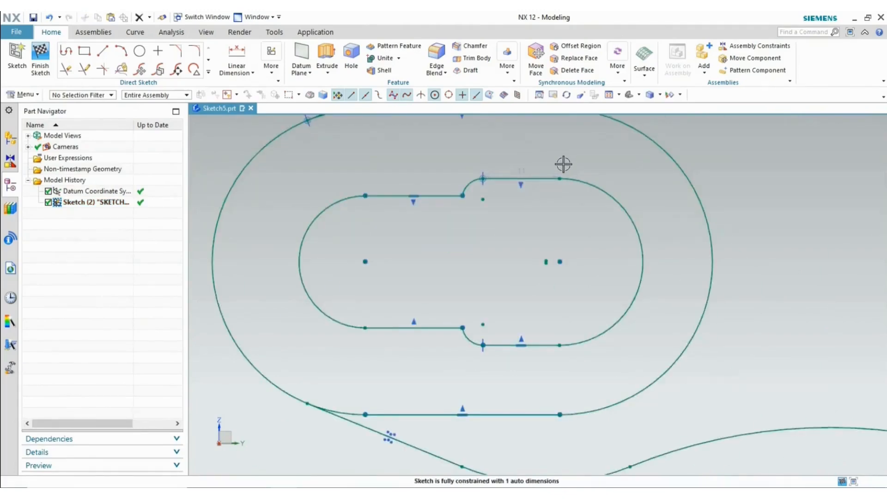
pyautogui.doubleClick(524, 170)
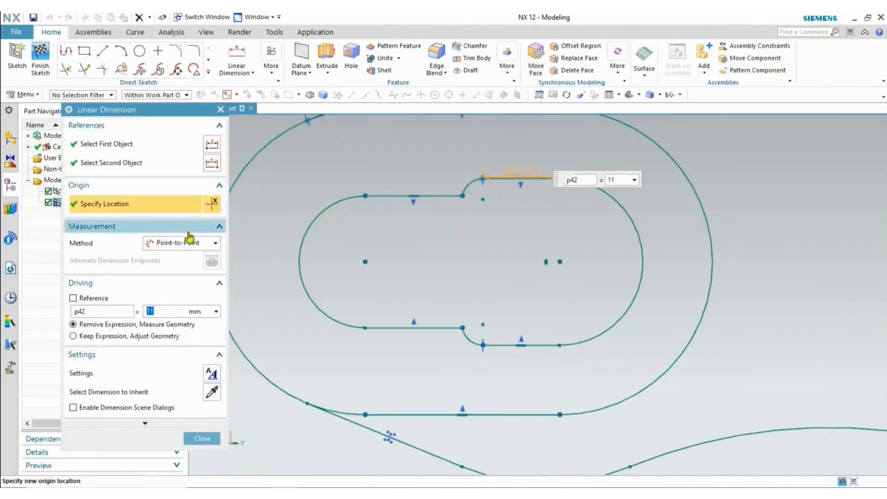
pyautogui.click(119, 336)
pyautogui.click(202, 438)
# - Hide the p42 dimension, then show all PMI dimension annotations again
pyautogui.scroll(-6, 556, 241)
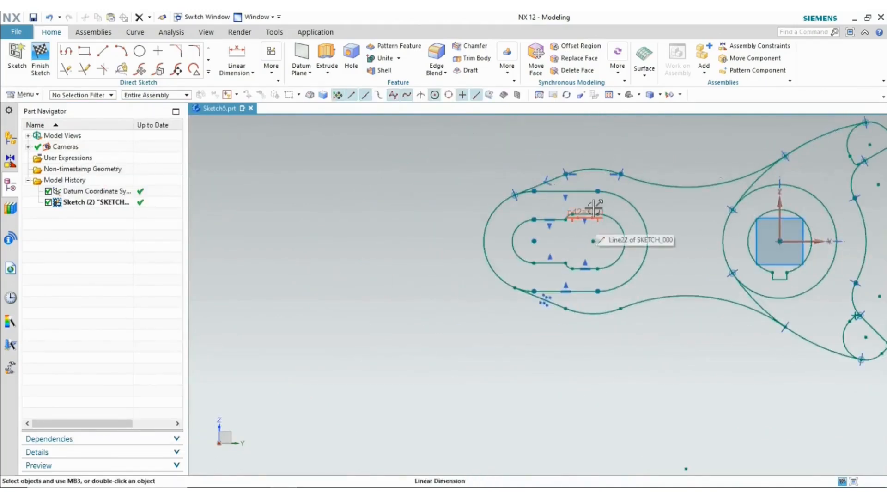
pyautogui.click(592, 213)
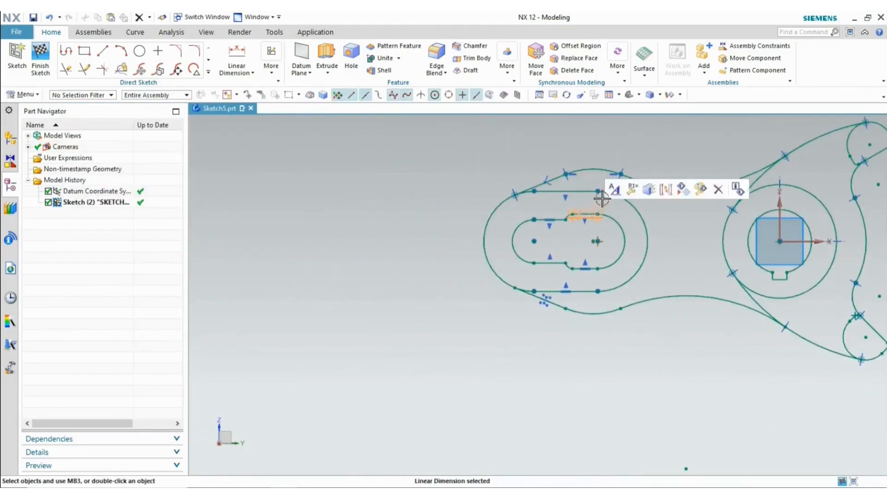
pyautogui.click(684, 191)
pyautogui.hotkey('ctrl', 'w')
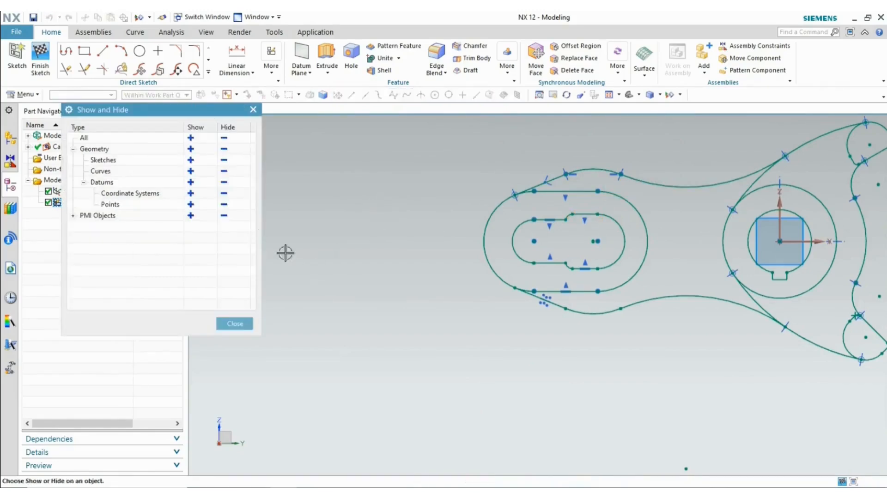
pyautogui.click(190, 215)
pyautogui.click(234, 323)
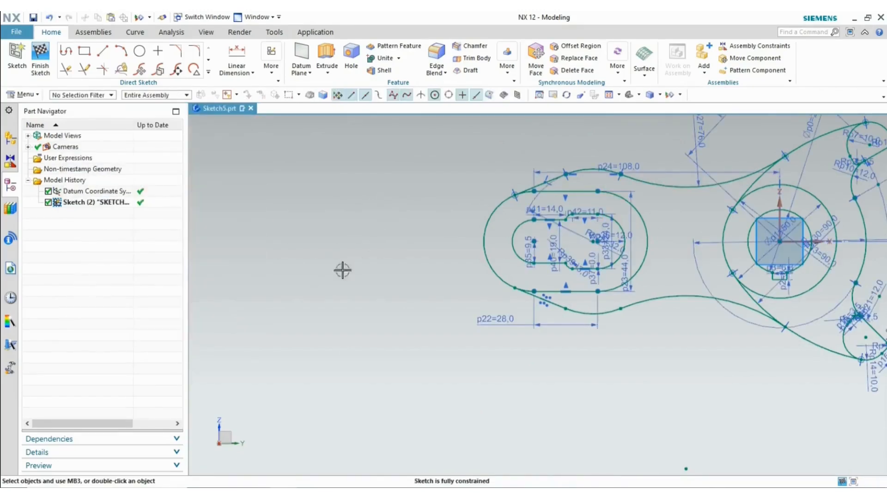
pyautogui.scroll(-3, 373, 259)
pyautogui.scroll(3, 666, 296)
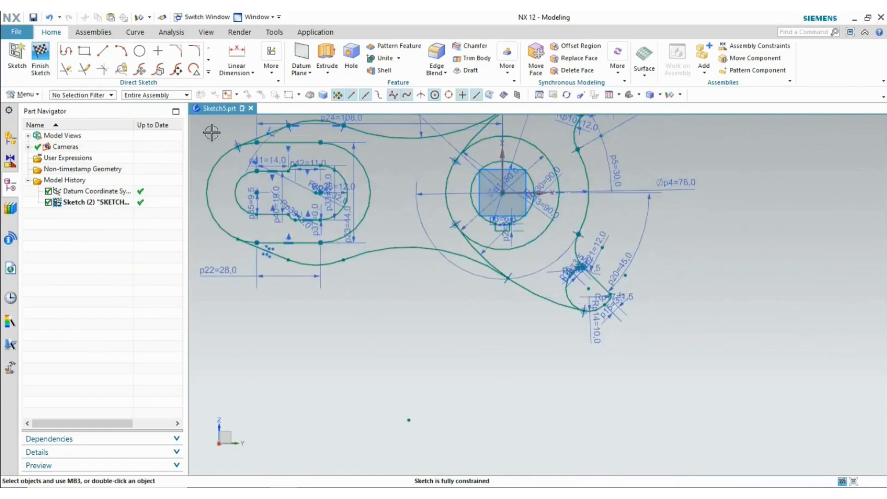
# - Add linear dimension p43 from the hub circle to the small lower arc, accepting the overconstraint warning
pyautogui.click(238, 60)
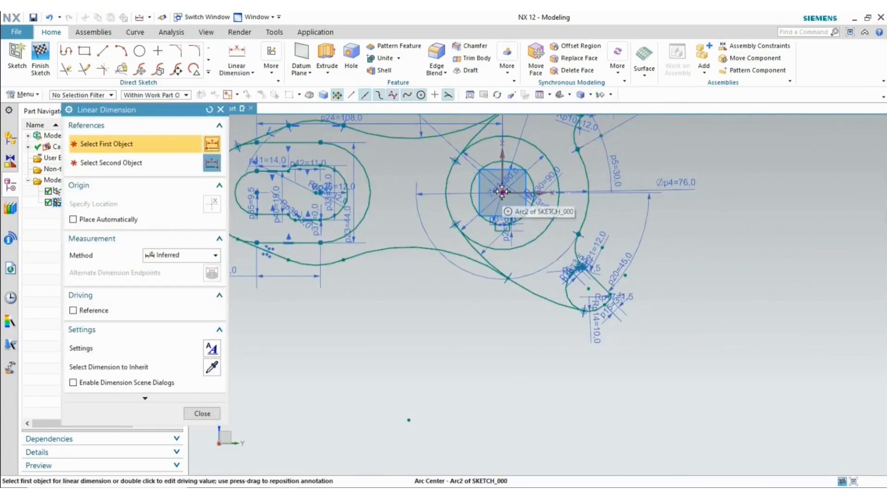
pyautogui.click(502, 194)
pyautogui.click(589, 289)
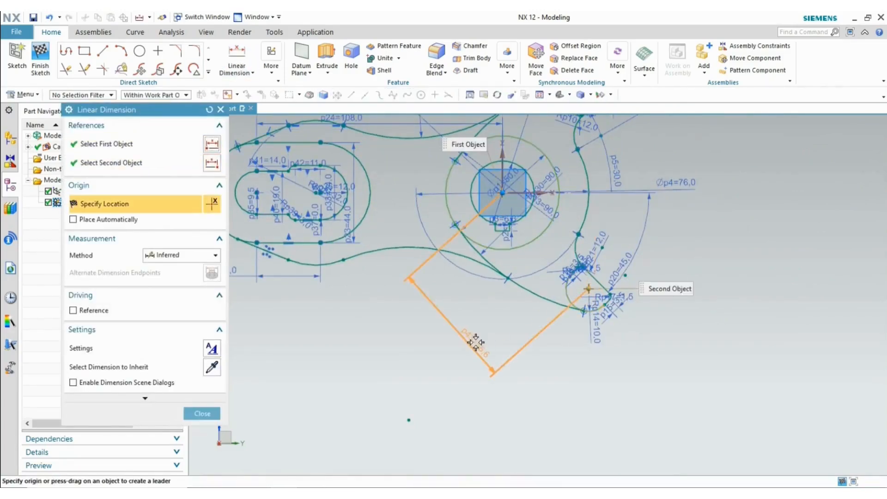
pyautogui.click(407, 349)
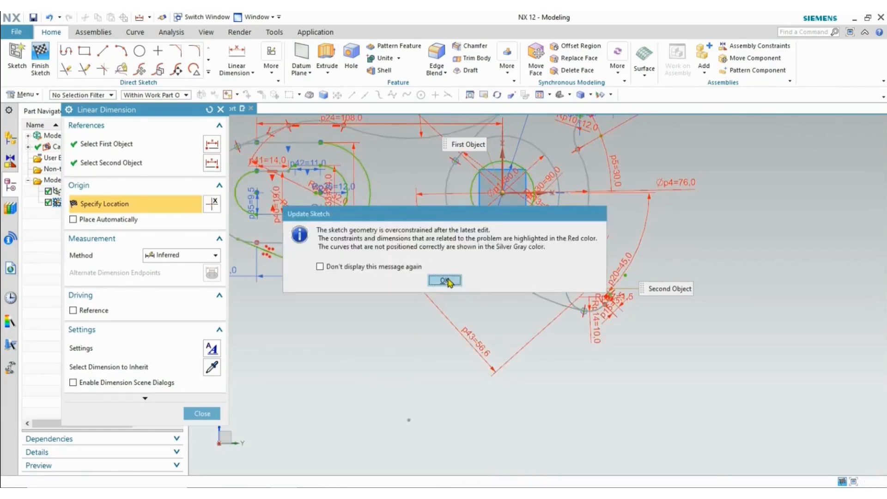
pyautogui.click(445, 281)
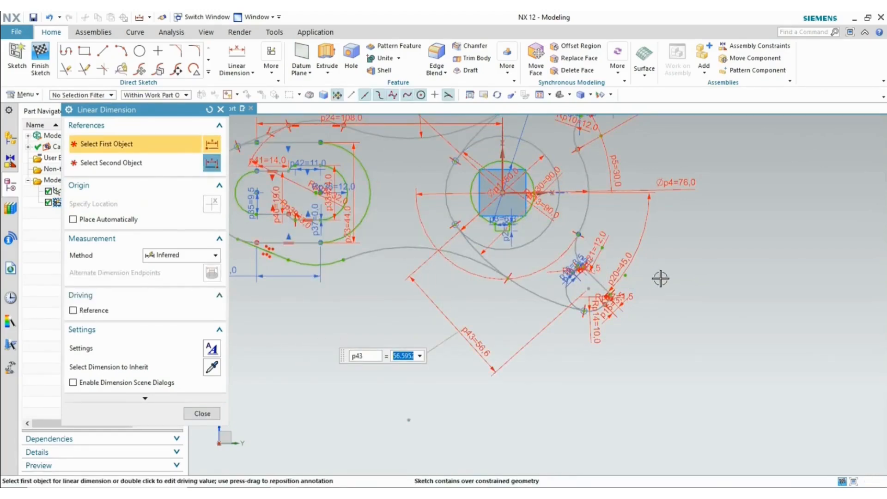
pyautogui.press('Escape')
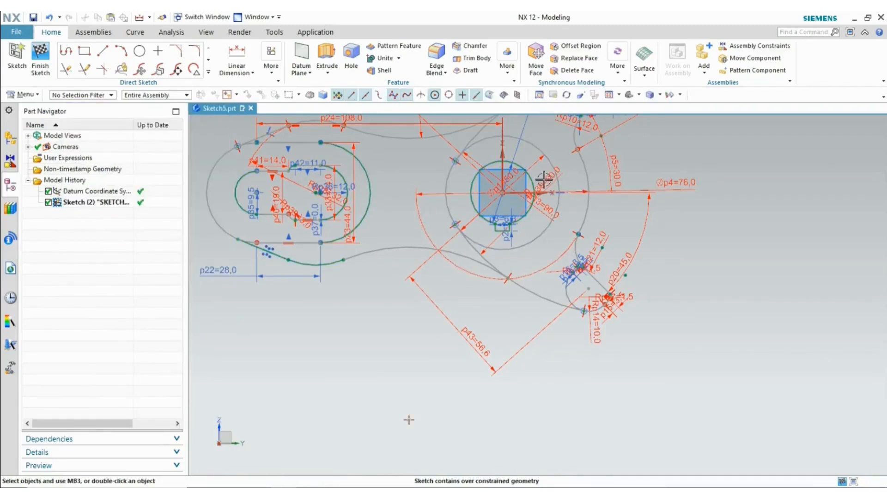
# - Delete the overconstrained horizontal alignment constraint
pyautogui.scroll(-2, 560, 247)
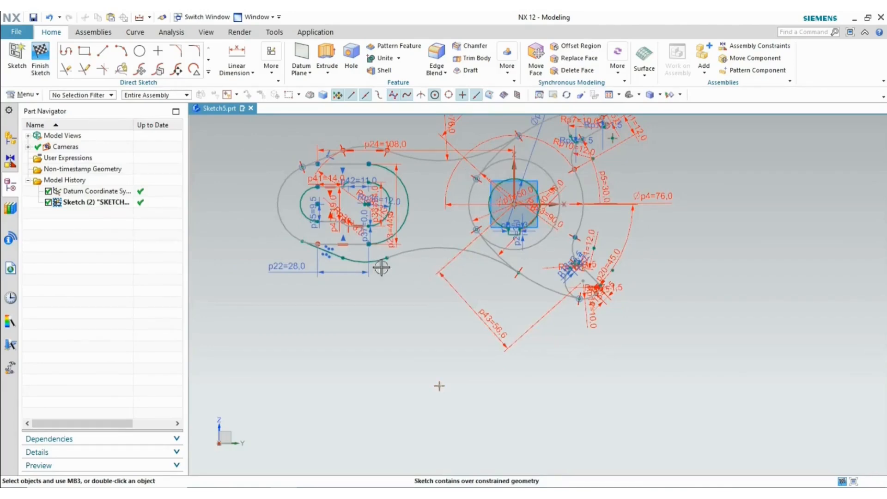
pyautogui.scroll(5, 328, 148)
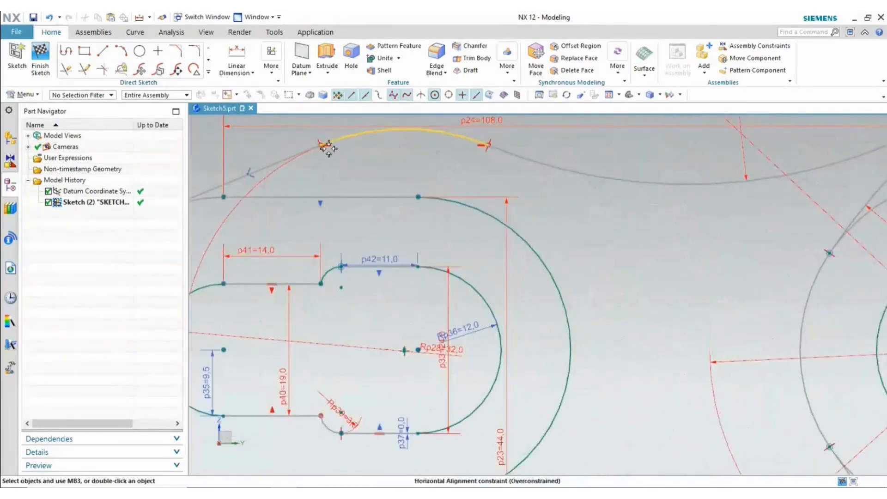
pyautogui.scroll(5, 326, 146)
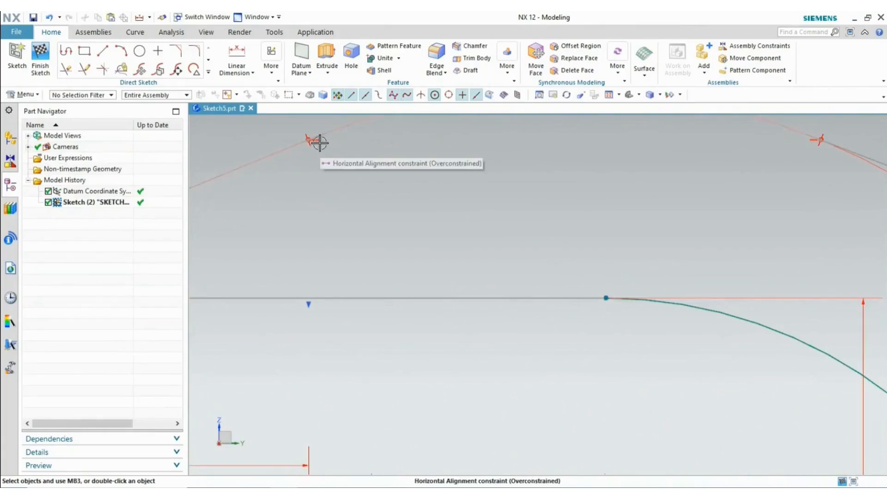
pyautogui.click(320, 143)
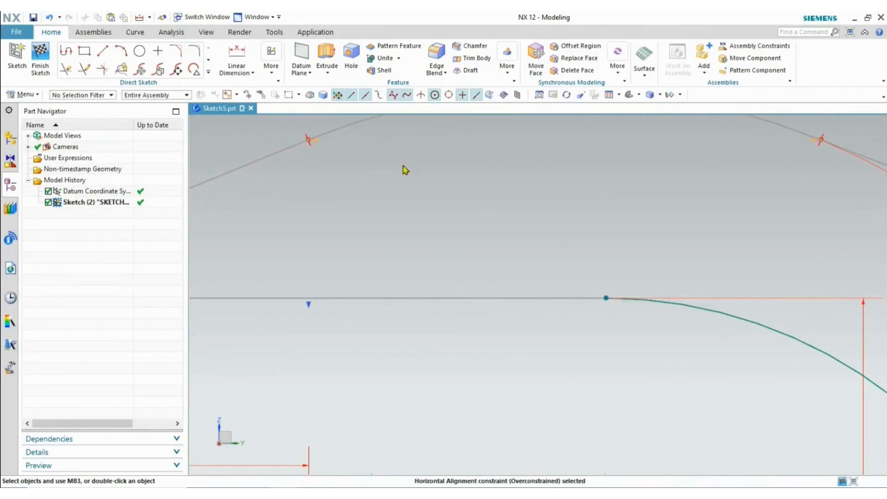
pyautogui.press('Delete')
# - Delete the over-constraining p43 dimension of 56.6
pyautogui.scroll(-10, 411, 174)
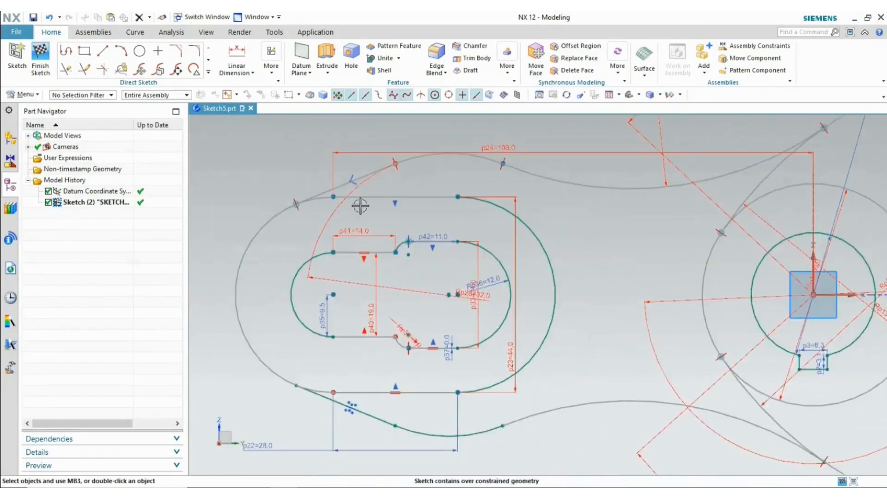
pyautogui.scroll(-3, 351, 199)
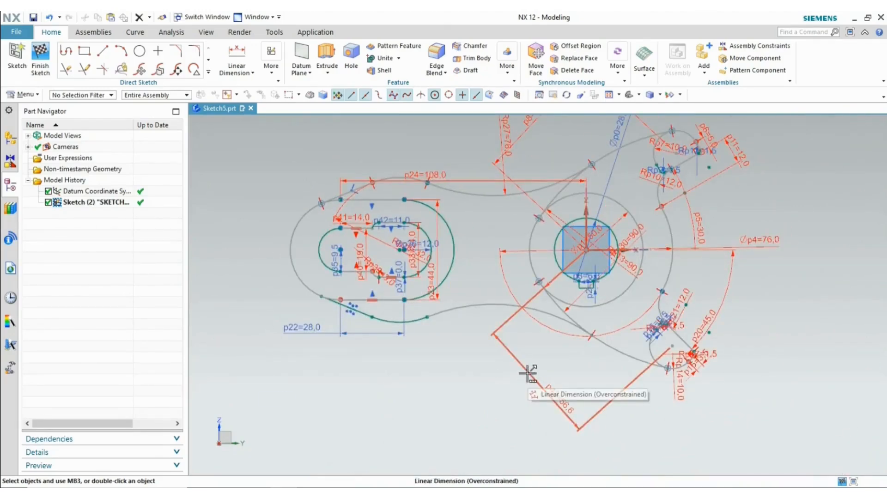
pyautogui.scroll(5, 346, 190)
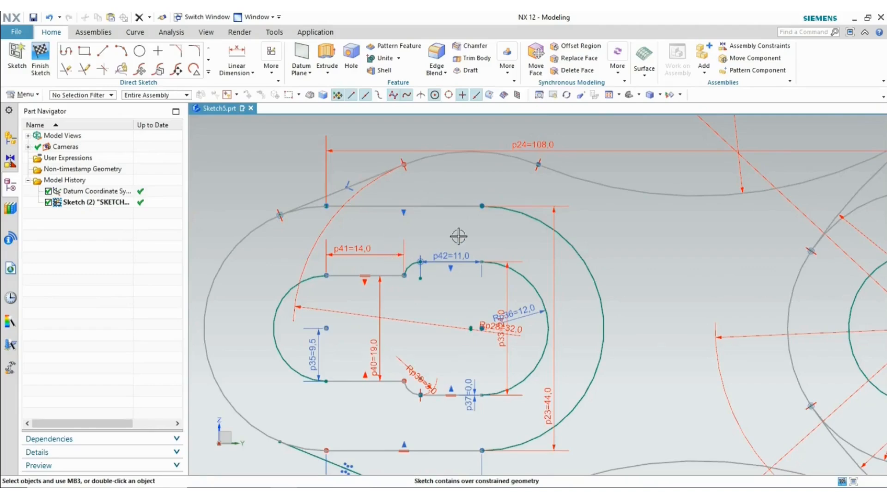
pyautogui.scroll(-4, 458, 236)
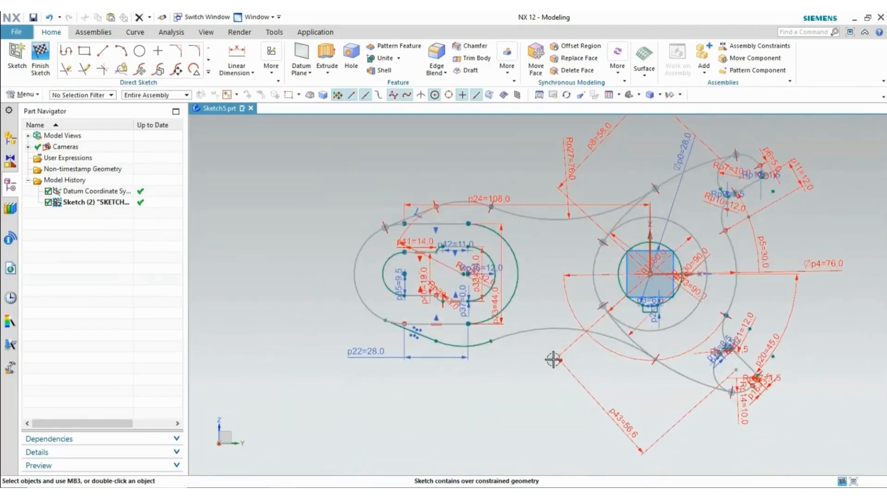
pyautogui.click(568, 365)
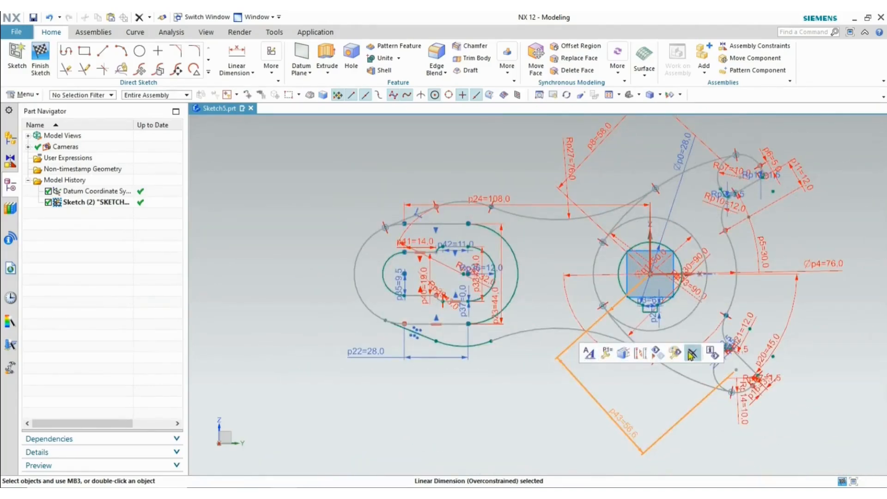
pyautogui.press('Delete')
pyautogui.click(444, 276)
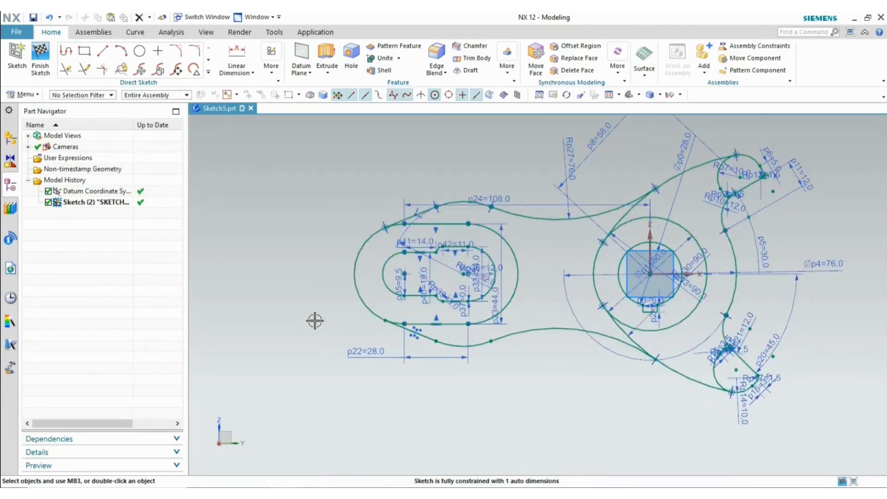
# - Convert the remaining auto dimension into driving dimension p43 with a value of 0
pyautogui.scroll(8, 490, 253)
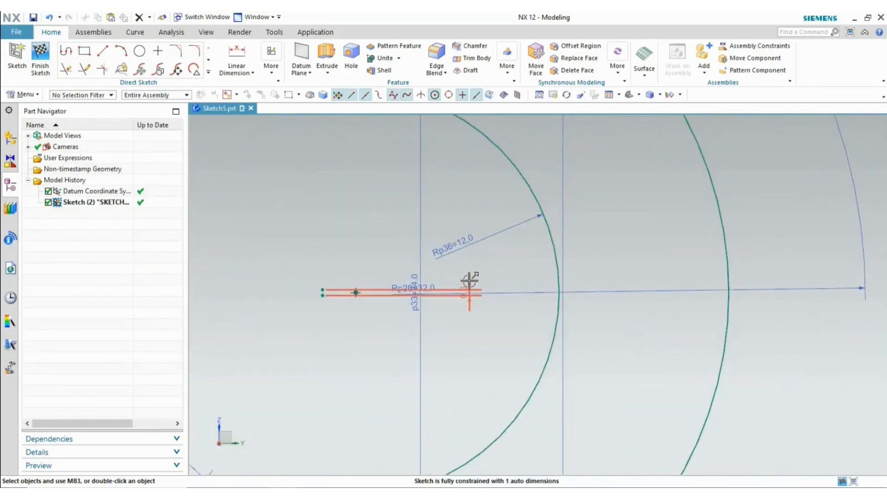
pyautogui.doubleClick(470, 281)
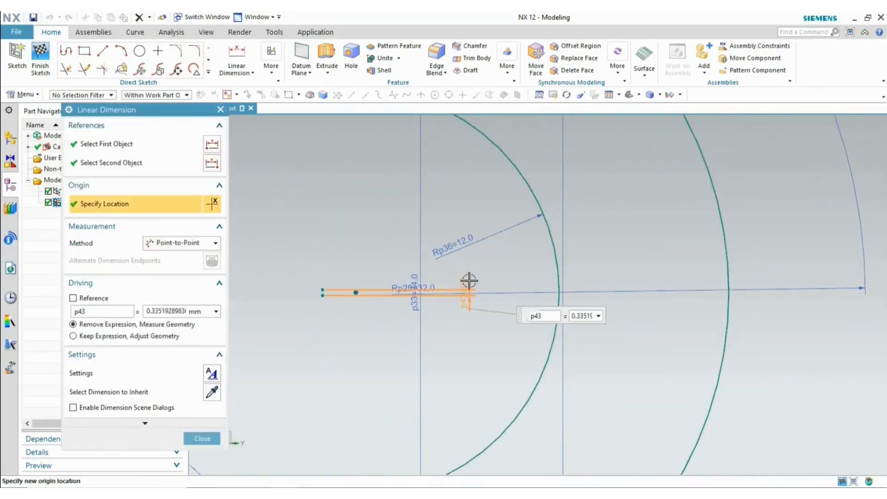
pyautogui.middleClick(467, 281)
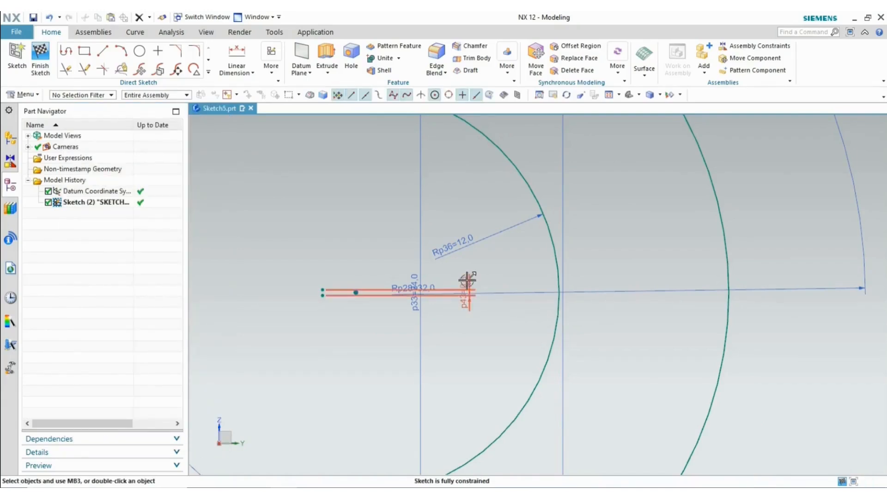
pyautogui.doubleClick(467, 281)
pyautogui.write('0')
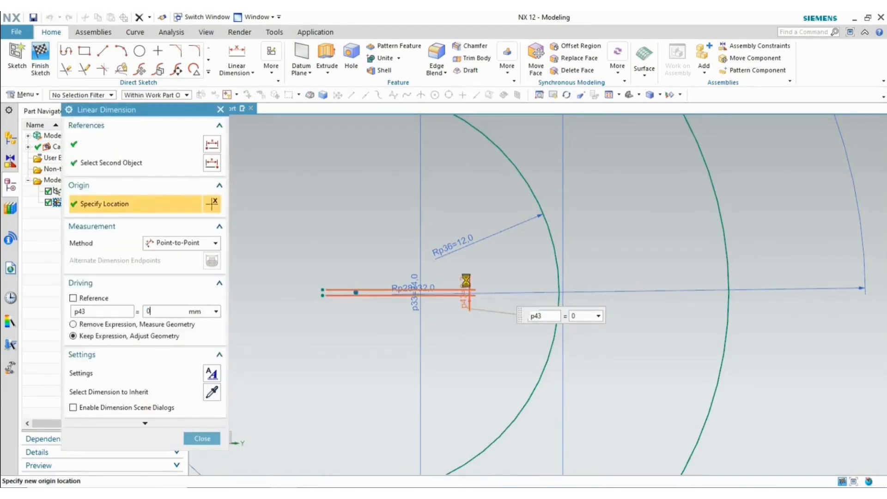
pyautogui.press('Return')
pyautogui.scroll(-3, 396, 300)
pyautogui.scroll(-3, 396, 300)
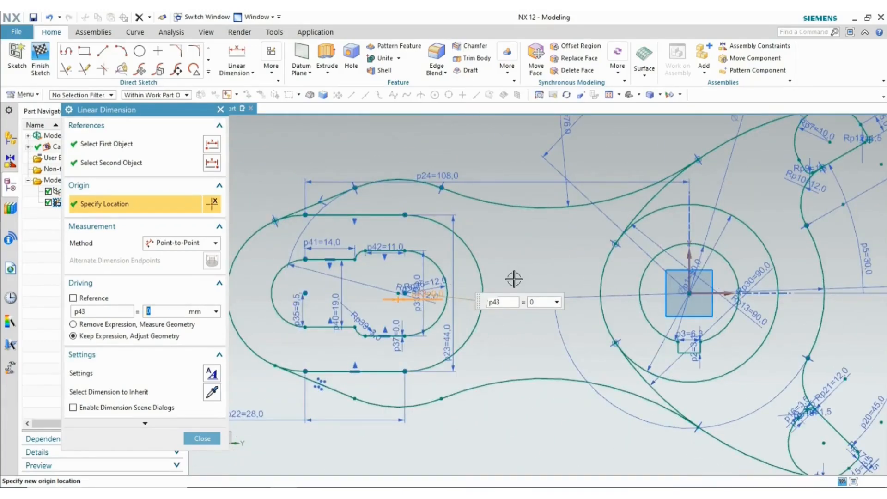
pyautogui.scroll(-3, 514, 280)
pyautogui.click(202, 438)
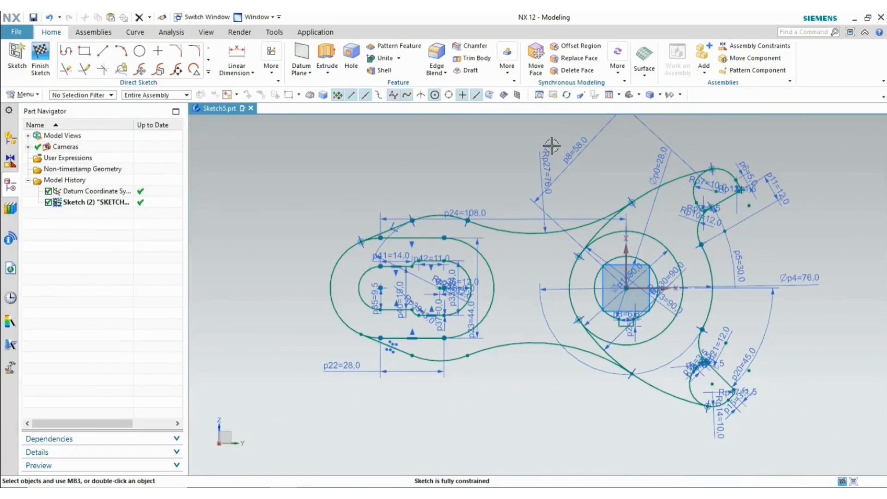
# - Fit the whole sketch and compare it against the Form Roll Lever reference PDF
pyautogui.click(611, 96)
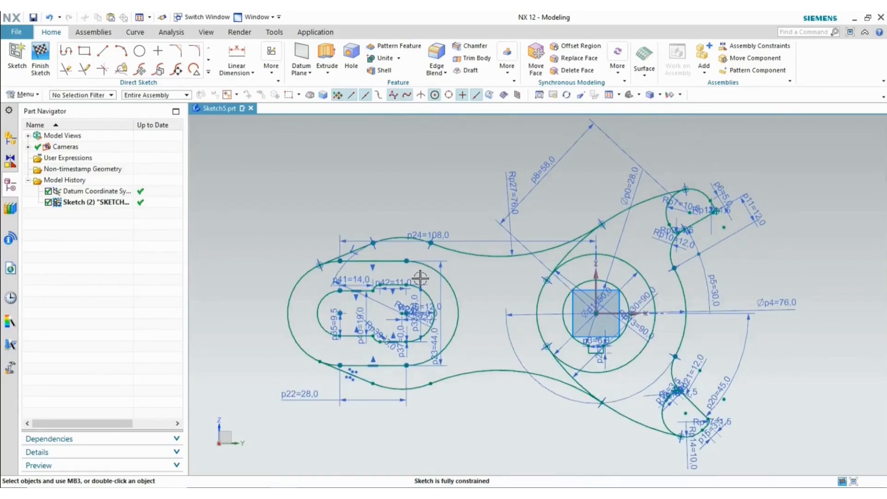
pyautogui.click(257, 496)
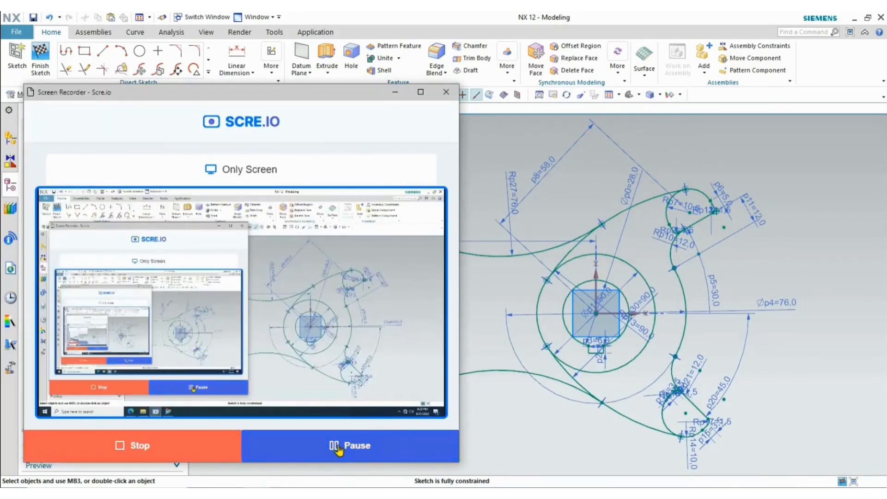
pyautogui.click(395, 92)
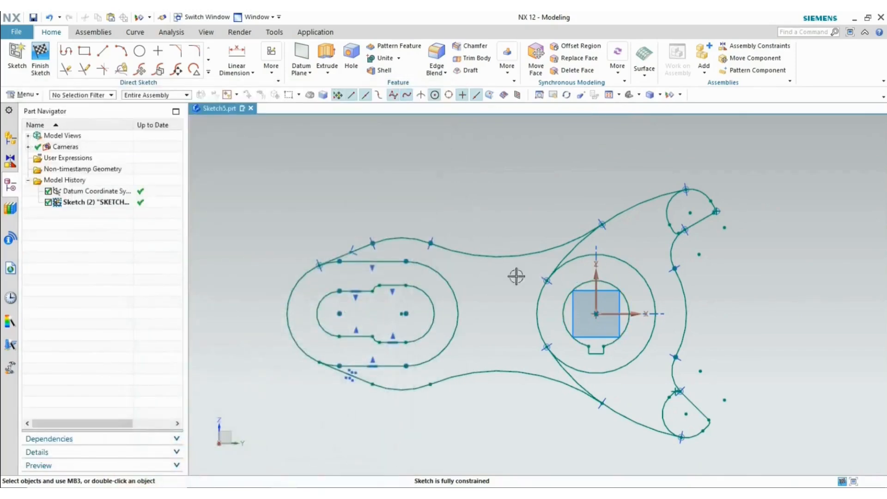
pyautogui.hotkey('alt', 'Tab')
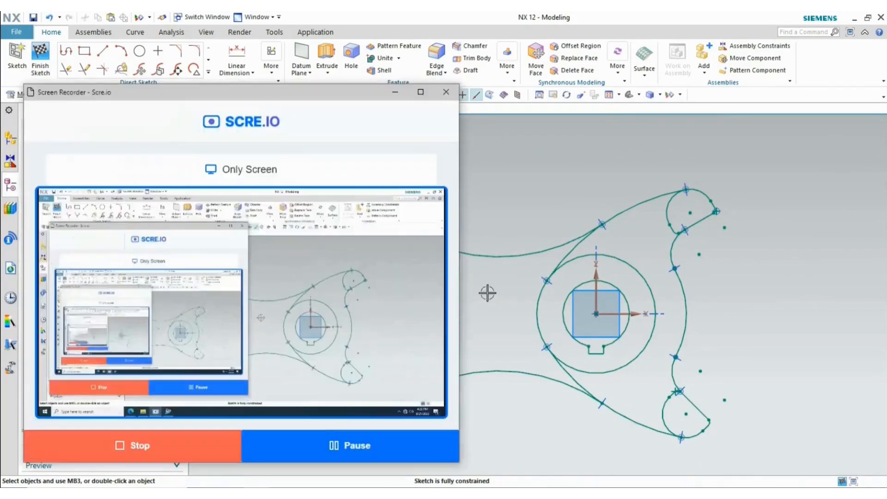
pyautogui.hotkey('alt', 'Tab')
pyautogui.hotkey('alt', 'Tab')
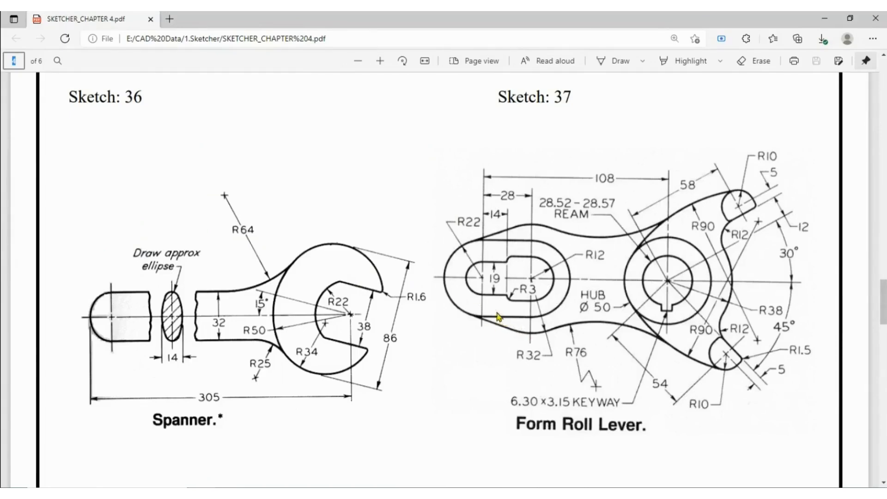
# - Return to NX, finish the sketch and save the part file
pyautogui.hotkey('alt', 'Tab')
pyautogui.hotkey('alt', 'Tab')
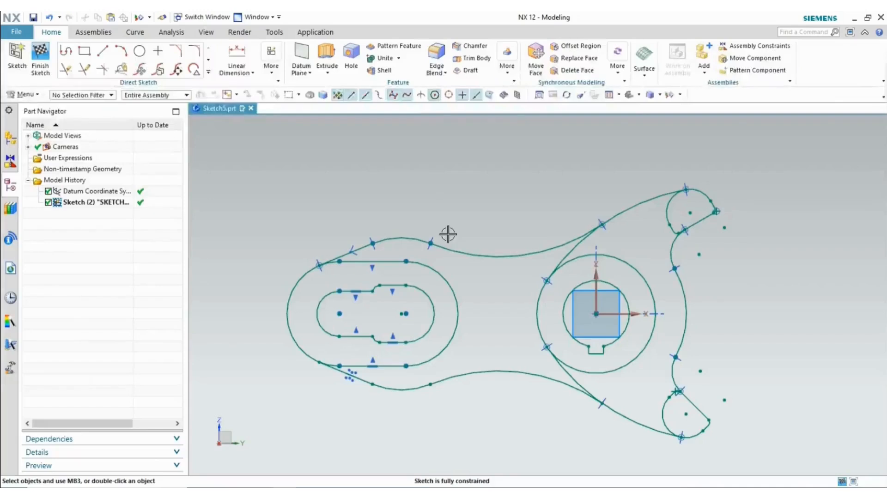
pyautogui.click(40, 58)
pyautogui.click(32, 18)
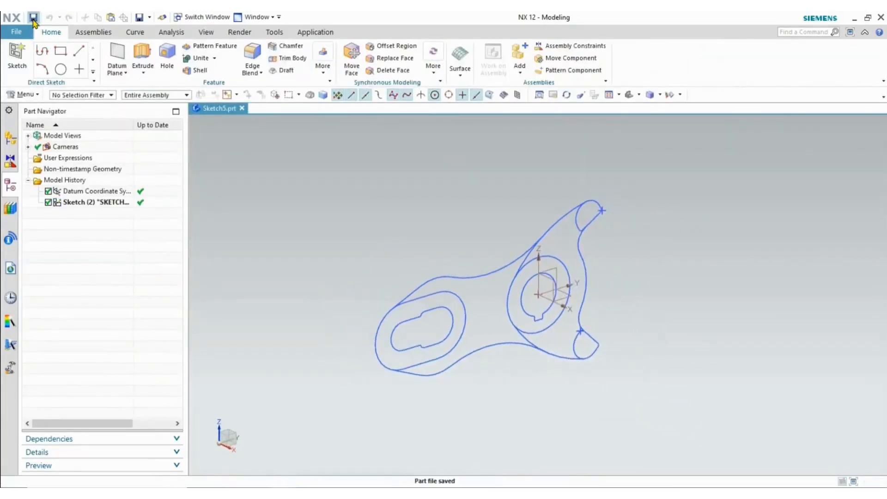